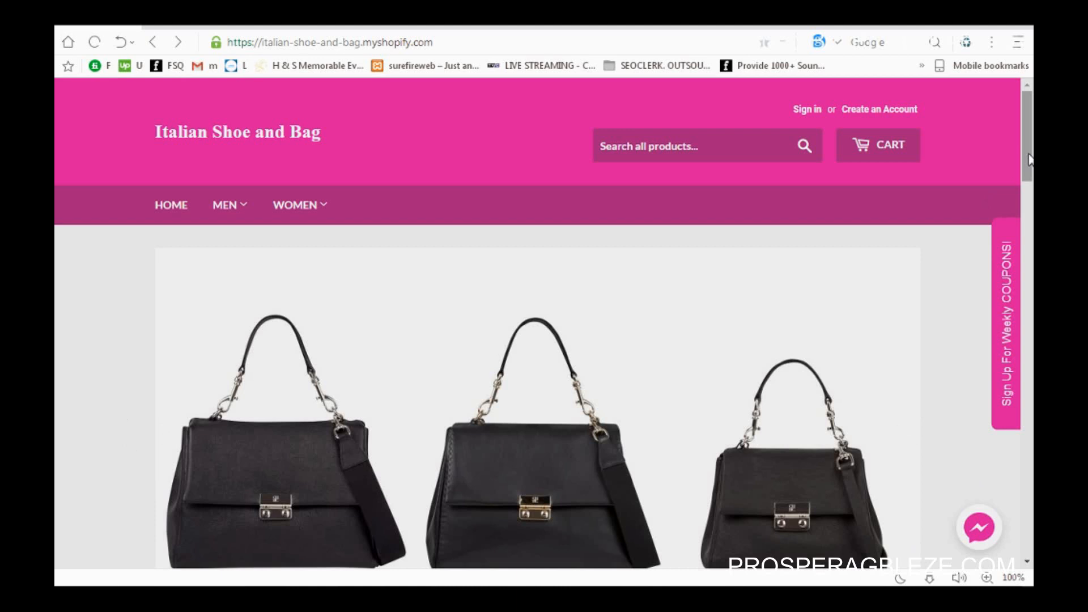
Step: Scroll down the Italian Shoe and Bag home page to look it over
mouse_move(1030, 160)
mouse_down()
mouse_move(1030, 222)
mouse_move(1030, 174)
mouse_up()
drag(1030, 112, 1032, 154)
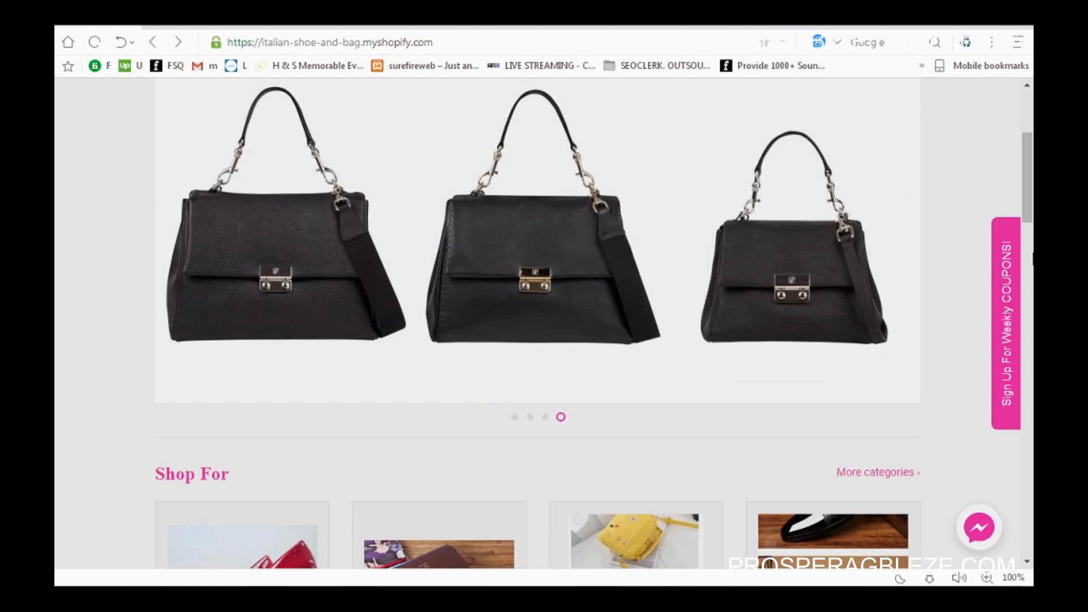
drag(1030, 188, 1032, 160)
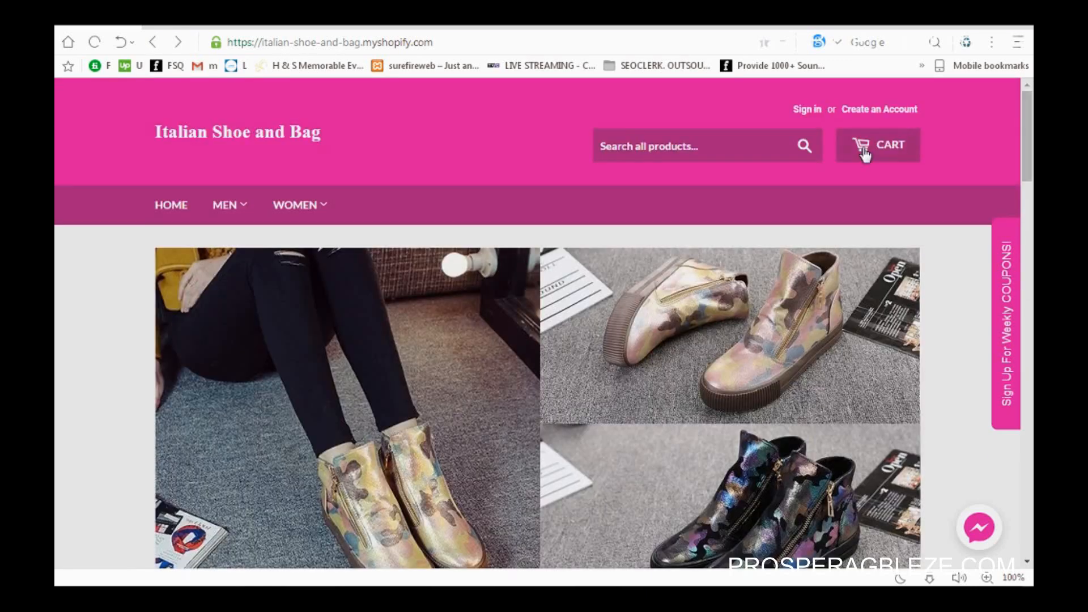
click(928, 578)
Step: Open and close the Messenger chat popup, then bring up the Men Shoes collection page
click(983, 534)
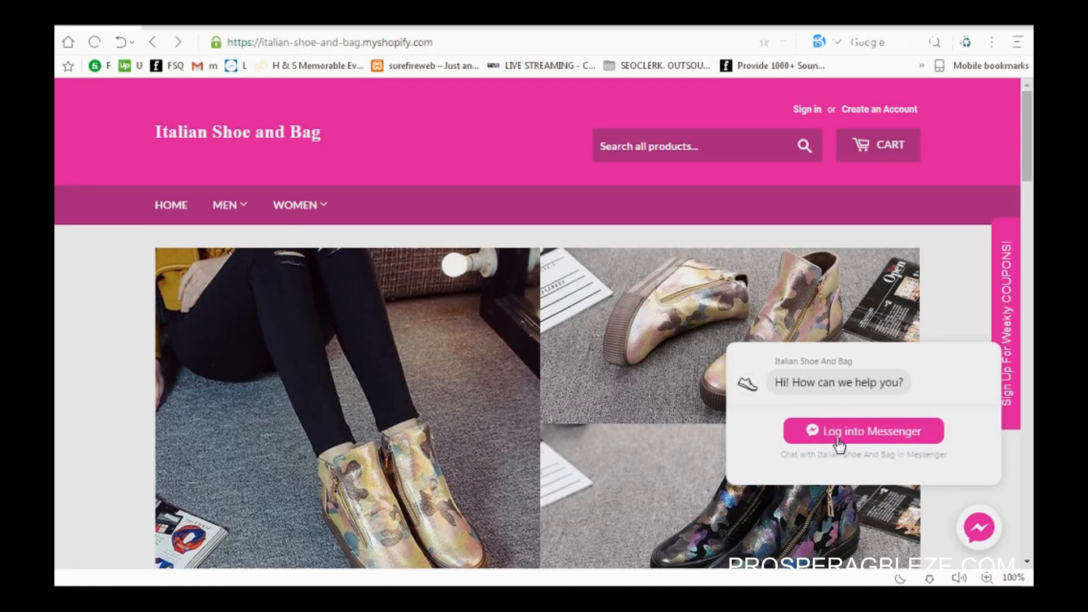
click(976, 529)
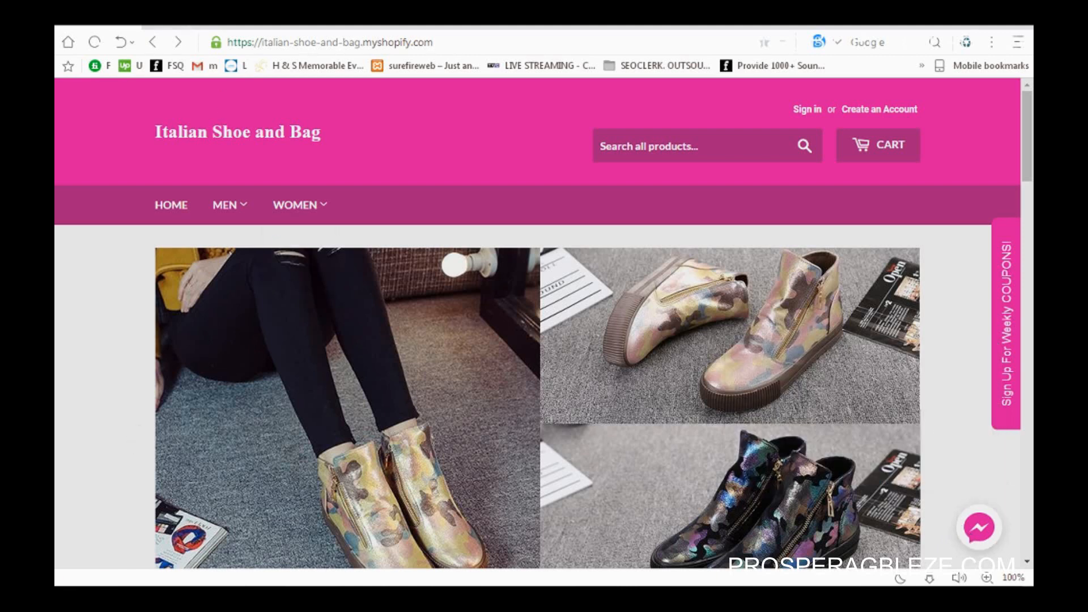
click(174, 27)
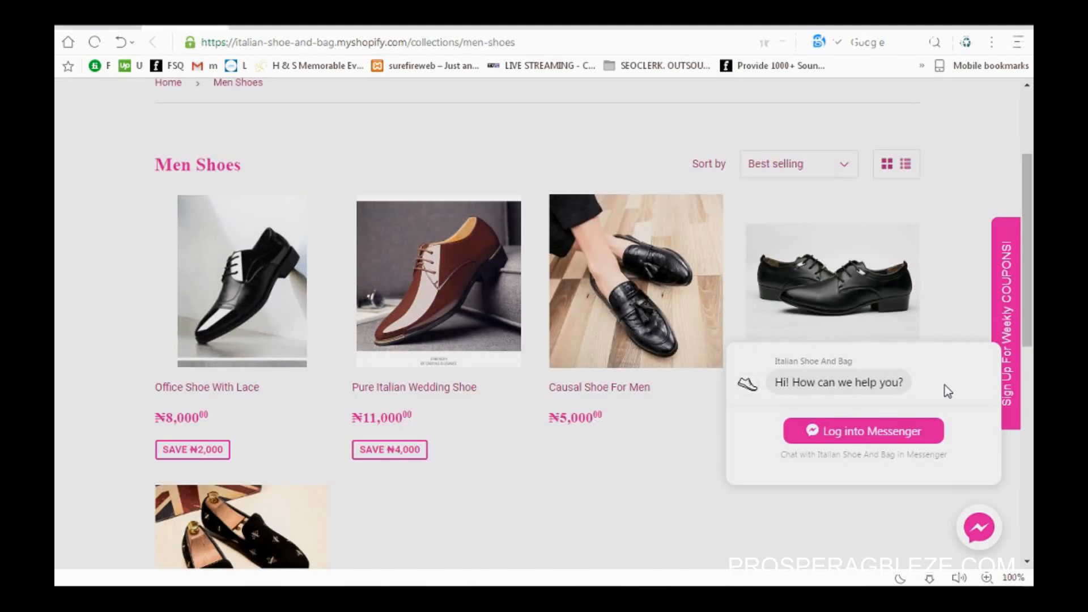
Step: Scroll through the Men Shoes collection and open the Office Shoe With Lace page
drag(1029, 328, 1029, 245)
scroll(1029, 190, down, 3)
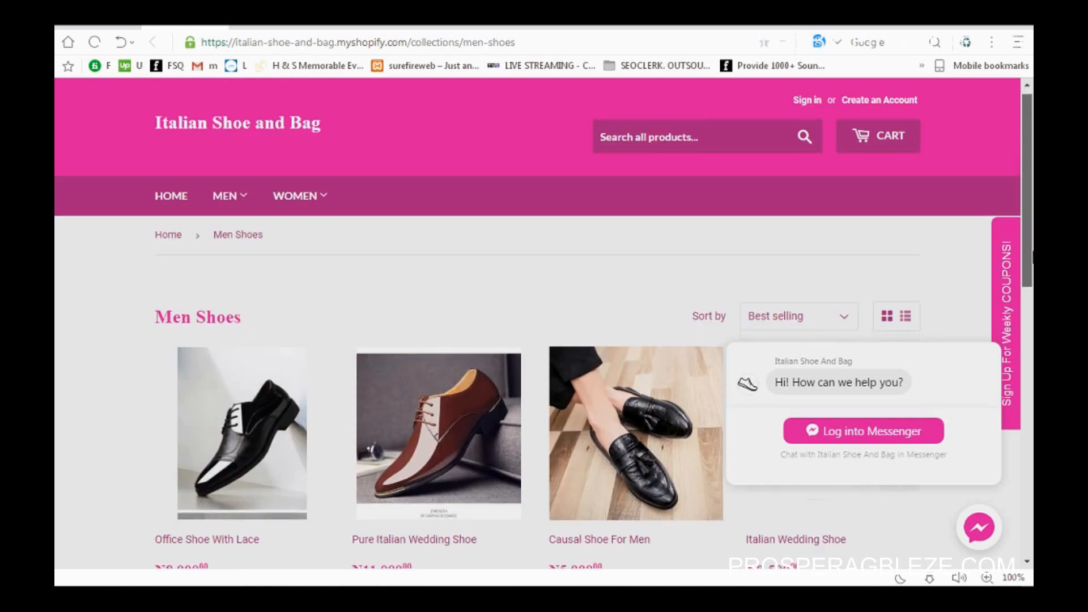
drag(1032, 309, 1031, 250)
click(272, 27)
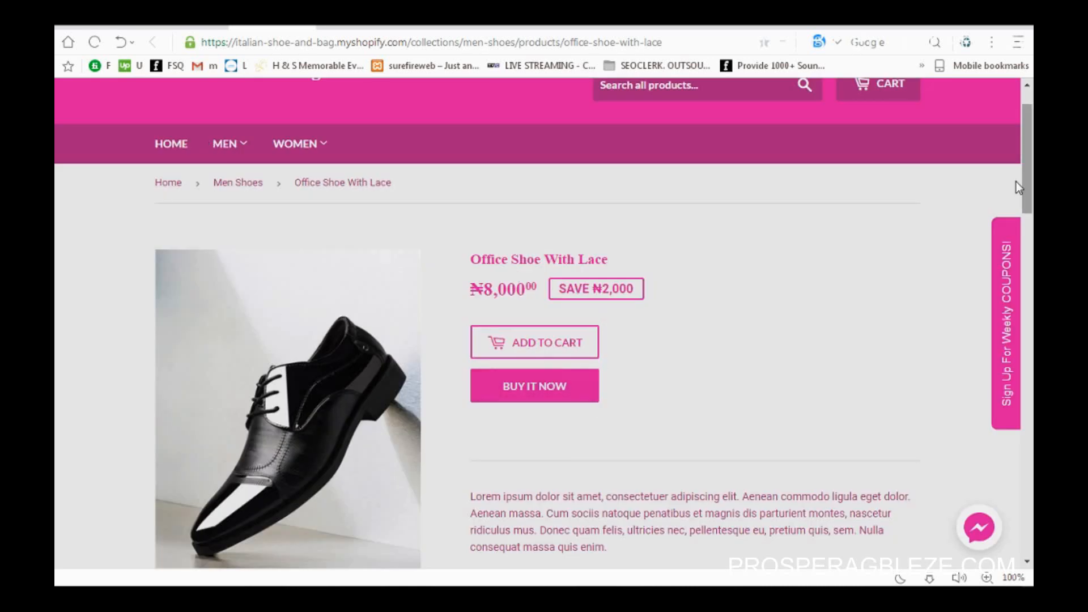
Step: View the office shoe's second photo and its third photo, worn with trousers
drag(1030, 178, 1031, 194)
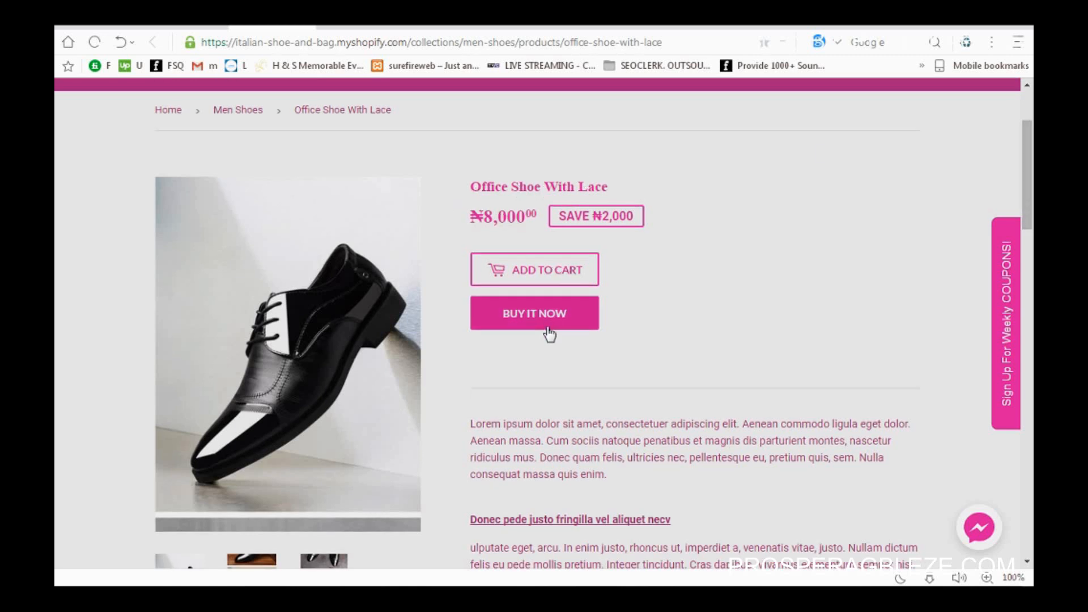
scroll(807, 191, down, 4)
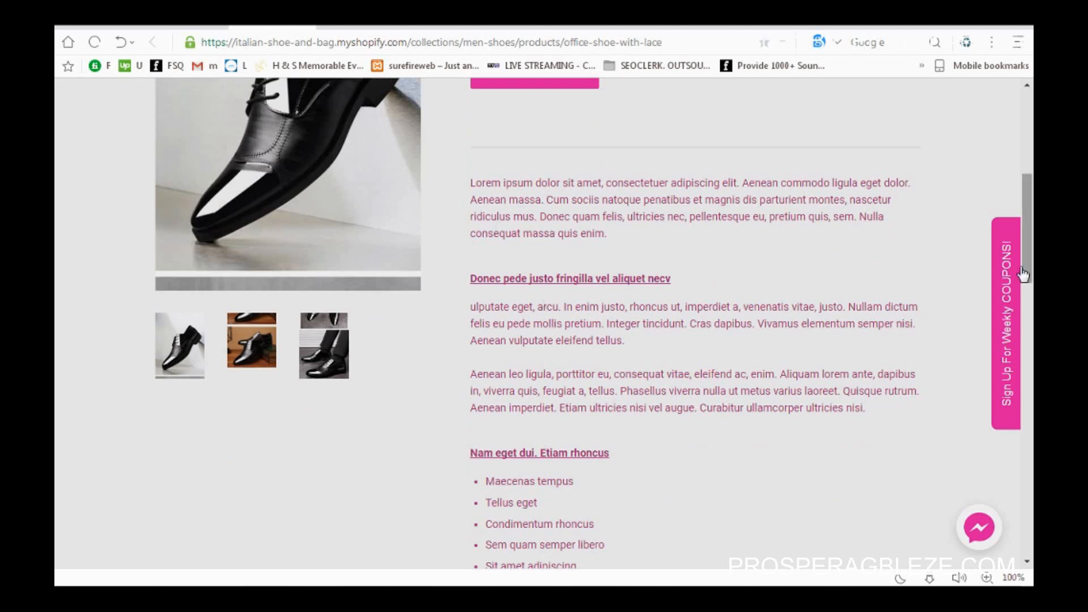
drag(1031, 258, 1031, 233)
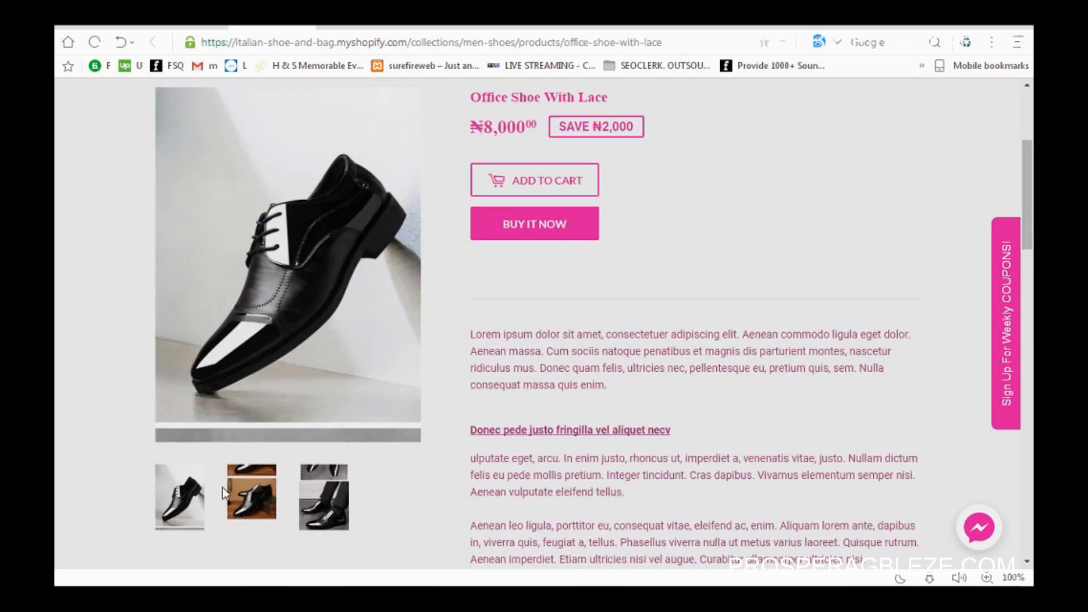
click(240, 488)
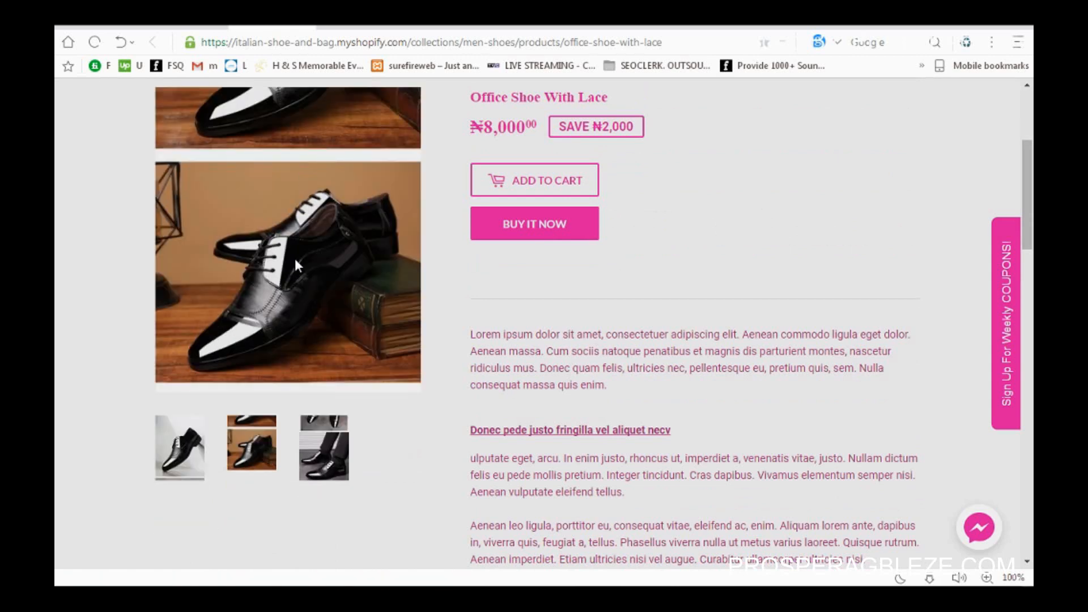
click(330, 476)
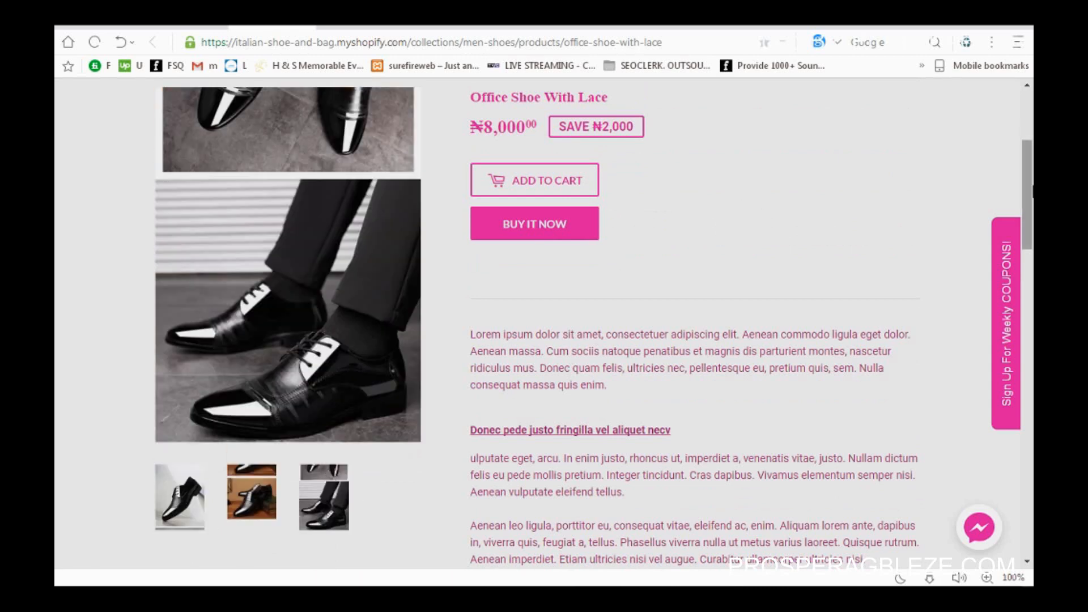
drag(1032, 186, 1031, 221)
Step: Scroll through the Office Shoe's Customer Reviews and You Might Also Like sections, then back up
scroll(713, 309, down, 8)
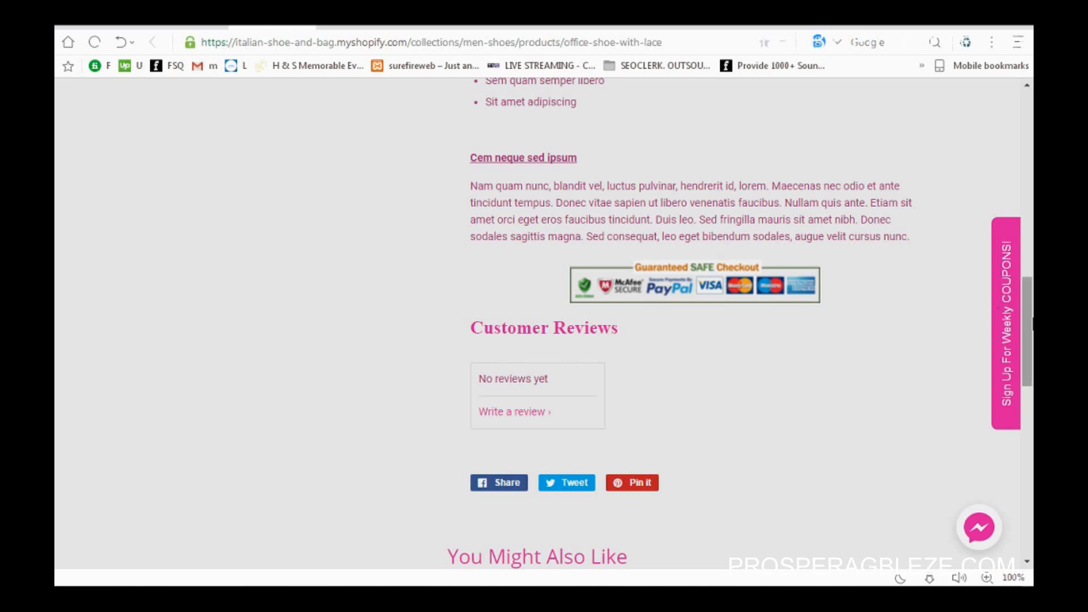
drag(1028, 320, 1030, 405)
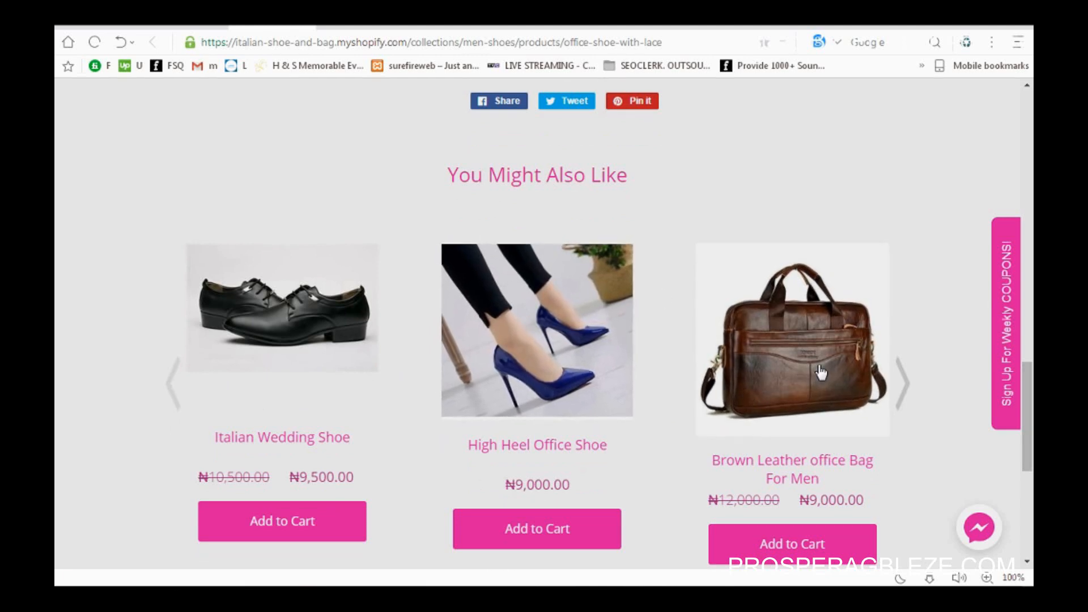
mouse_move(1026, 395)
mouse_down()
mouse_move(1027, 129)
mouse_move(1032, 416)
mouse_up()
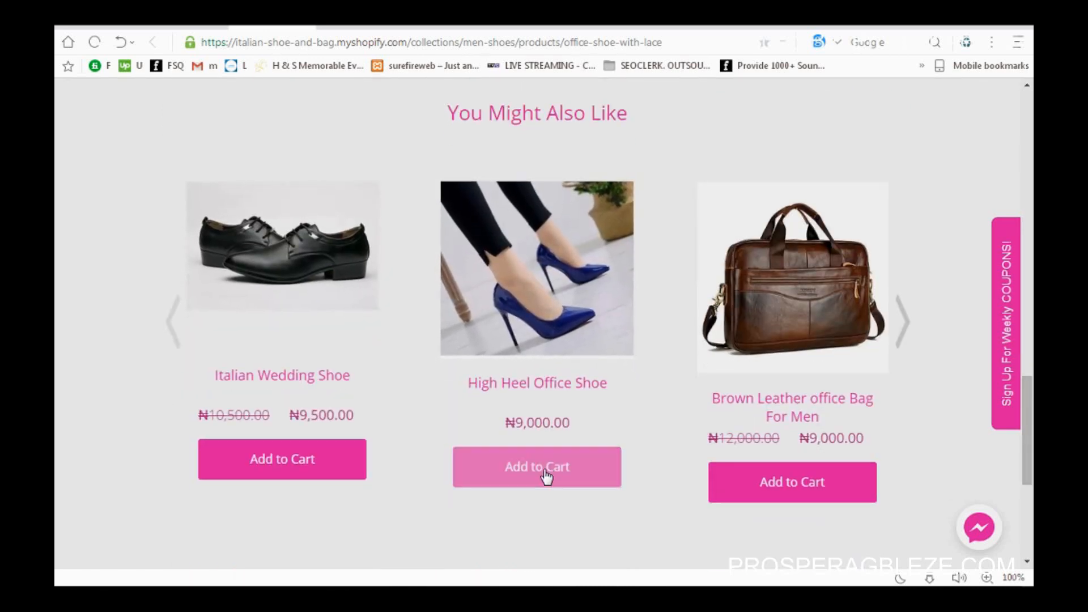
drag(1032, 433, 1033, 147)
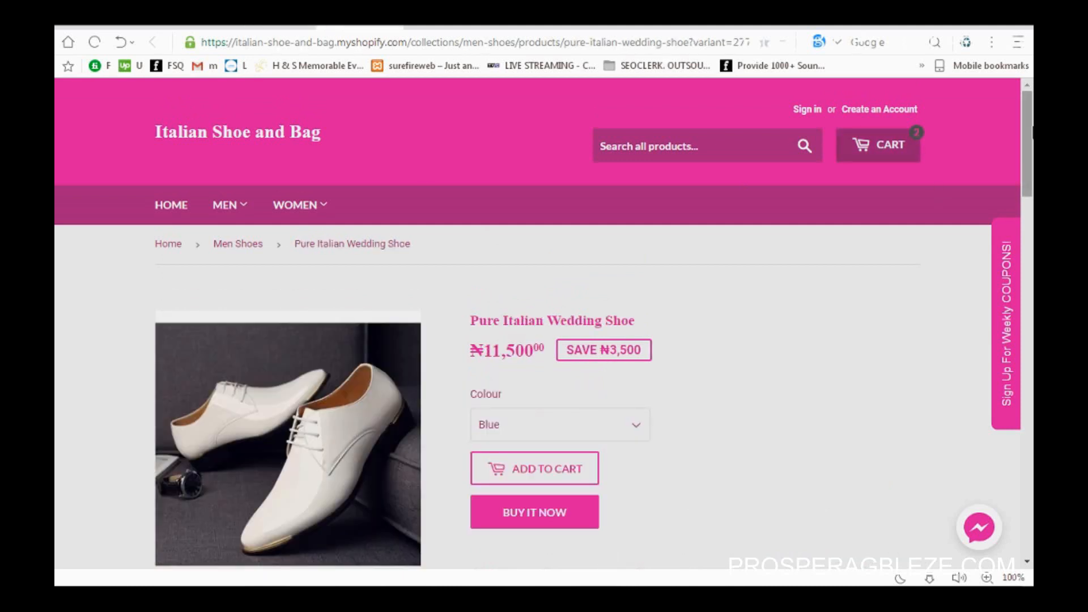
Step: Switch the wedding shoe's colour from Blue to White to see its ₦12,000 price
drag(1027, 147, 1027, 169)
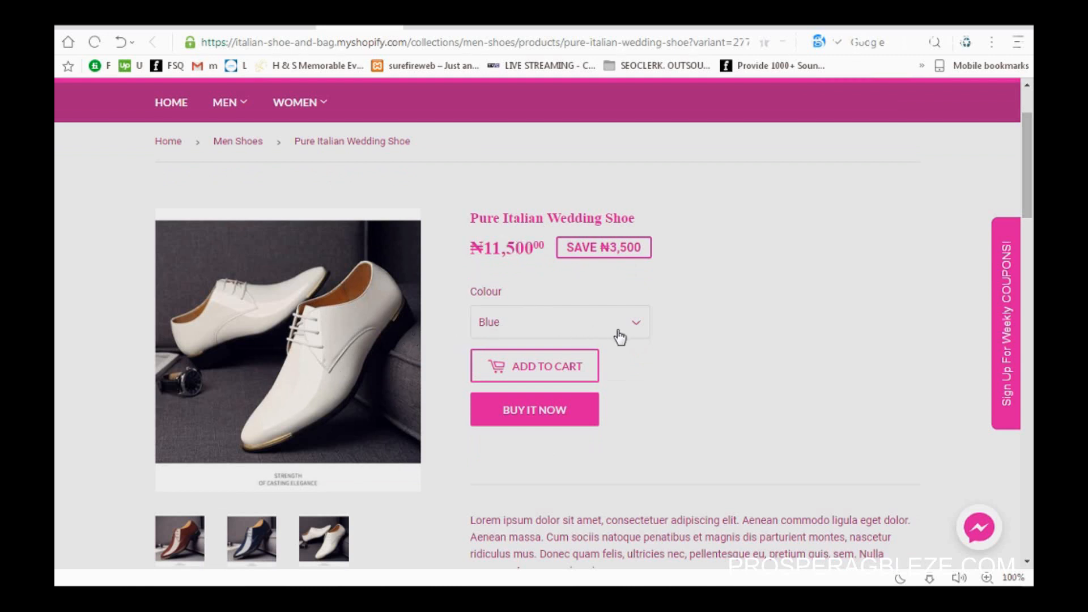
click(635, 328)
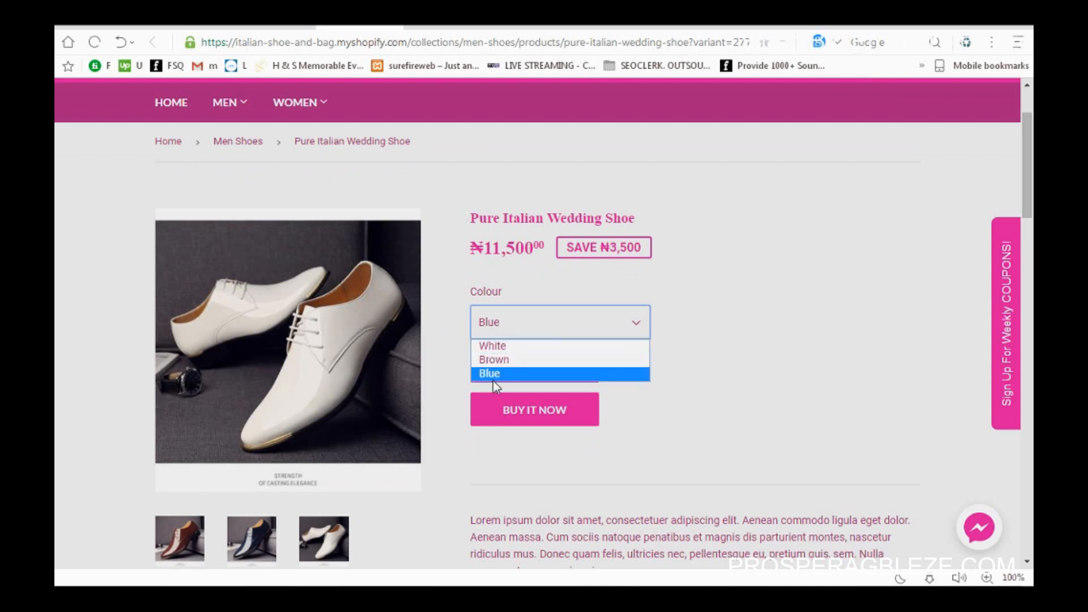
click(522, 371)
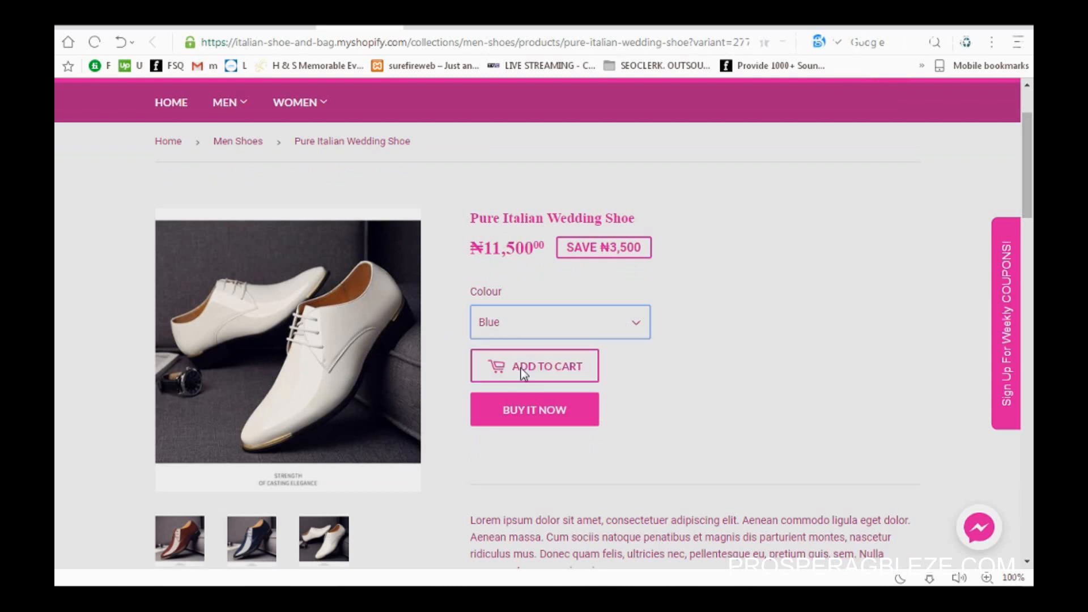
click(636, 322)
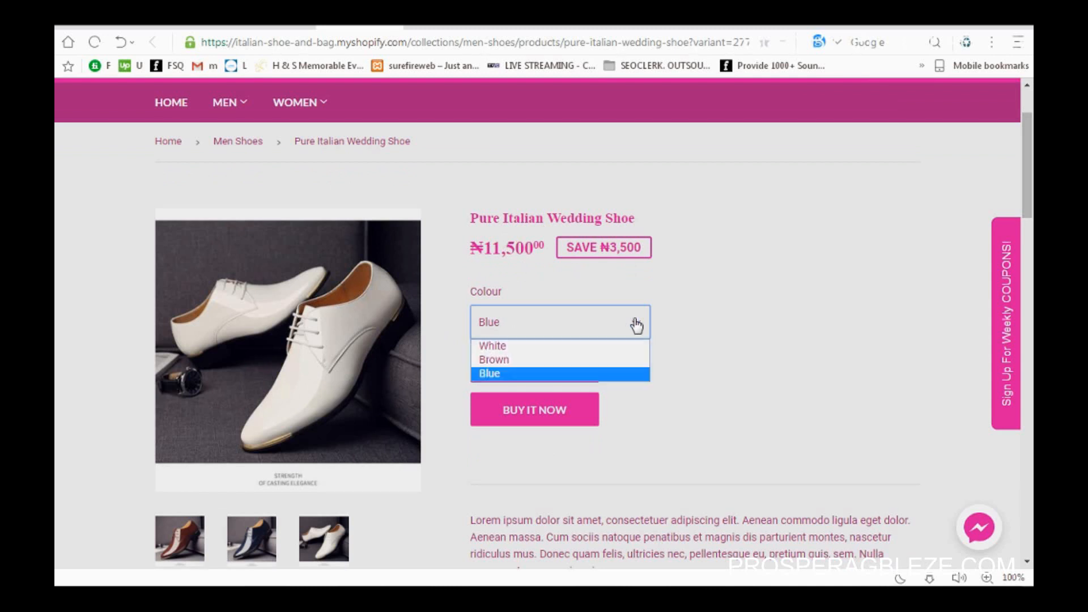
click(505, 345)
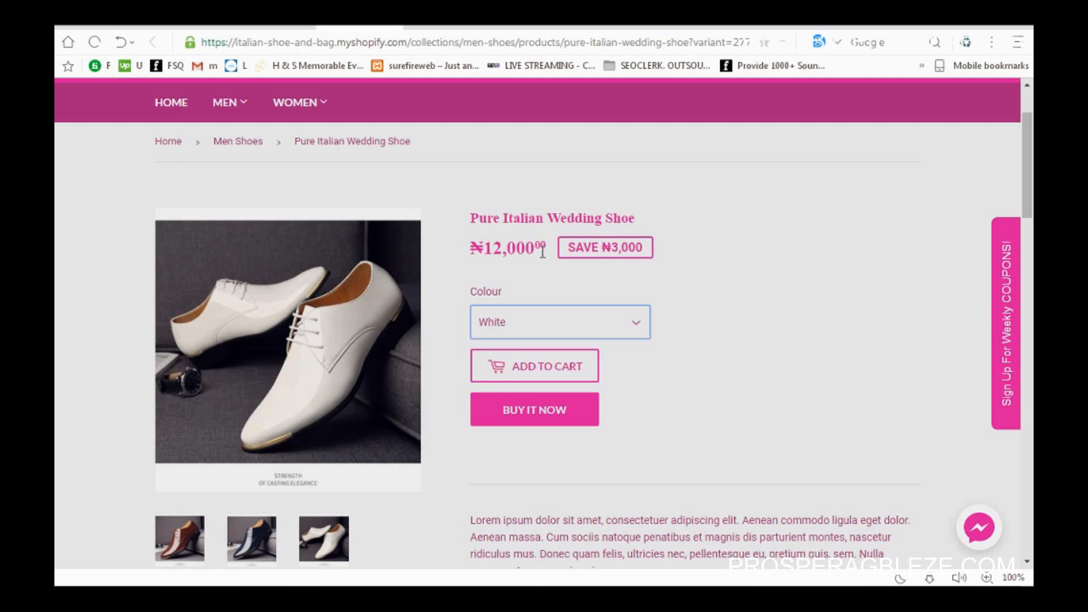
Step: Check Brown at ₦11,000, return to Blue at ₦11,500, then view the shopping cart
click(634, 331)
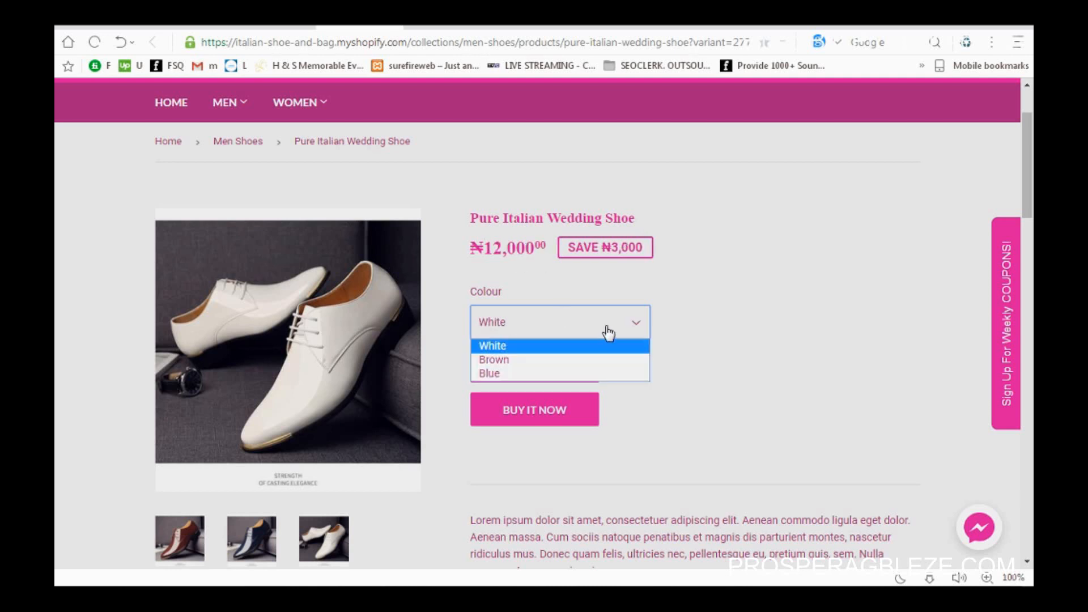
click(512, 359)
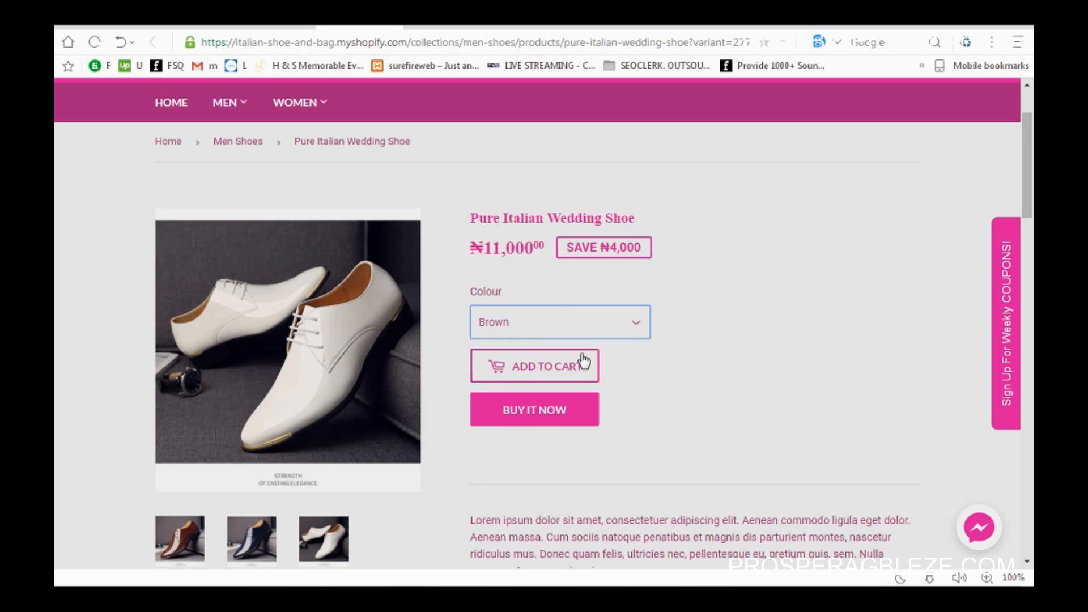
click(635, 325)
click(511, 374)
click(736, 334)
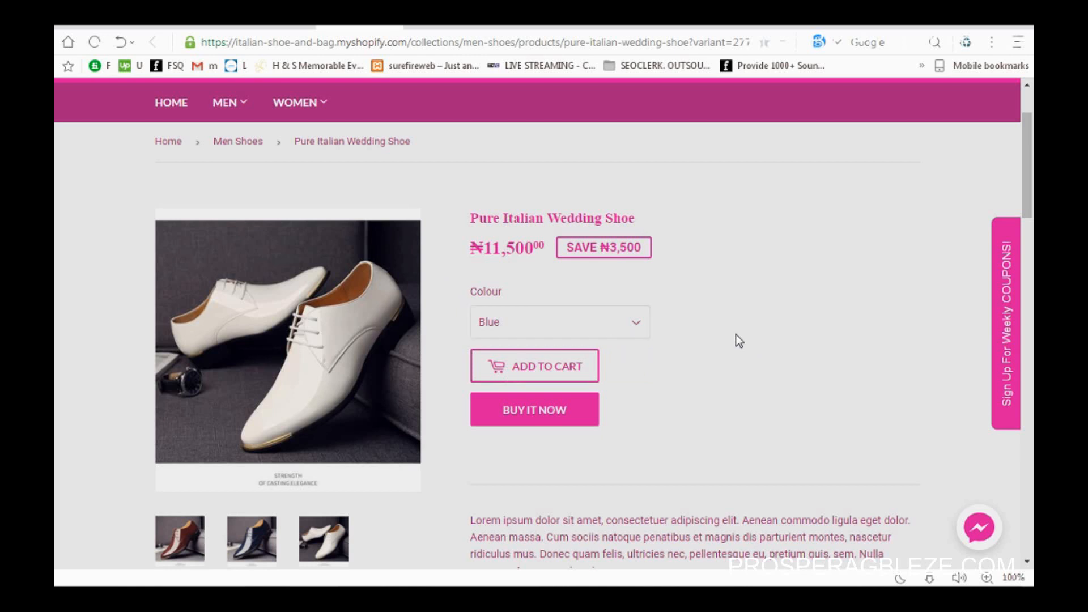
mouse_move(1031, 177)
mouse_down()
mouse_move(1033, 339)
mouse_move(1025, 182)
mouse_up()
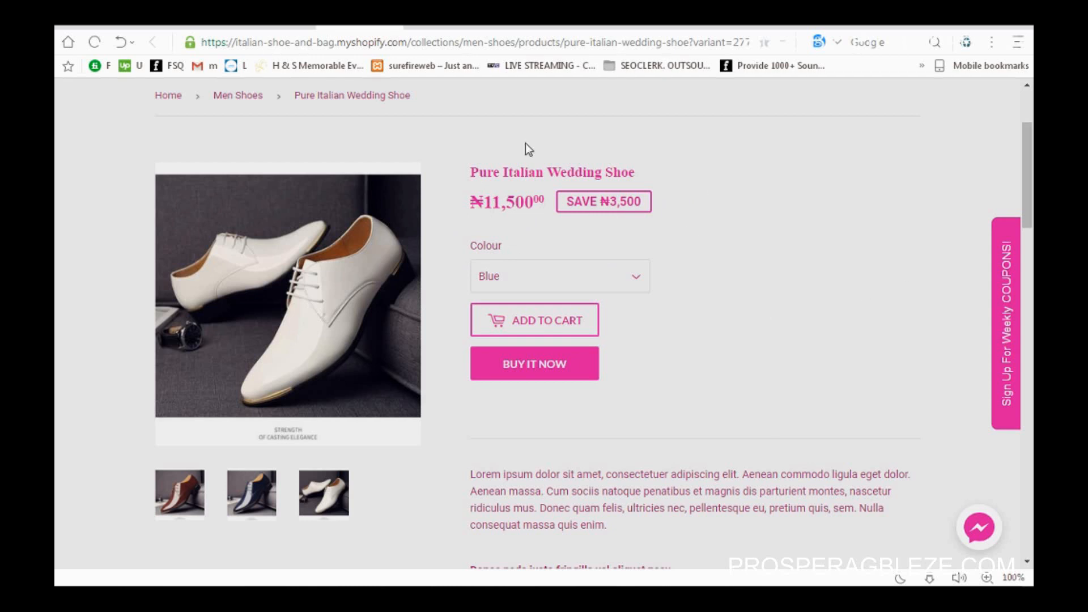
click(429, 26)
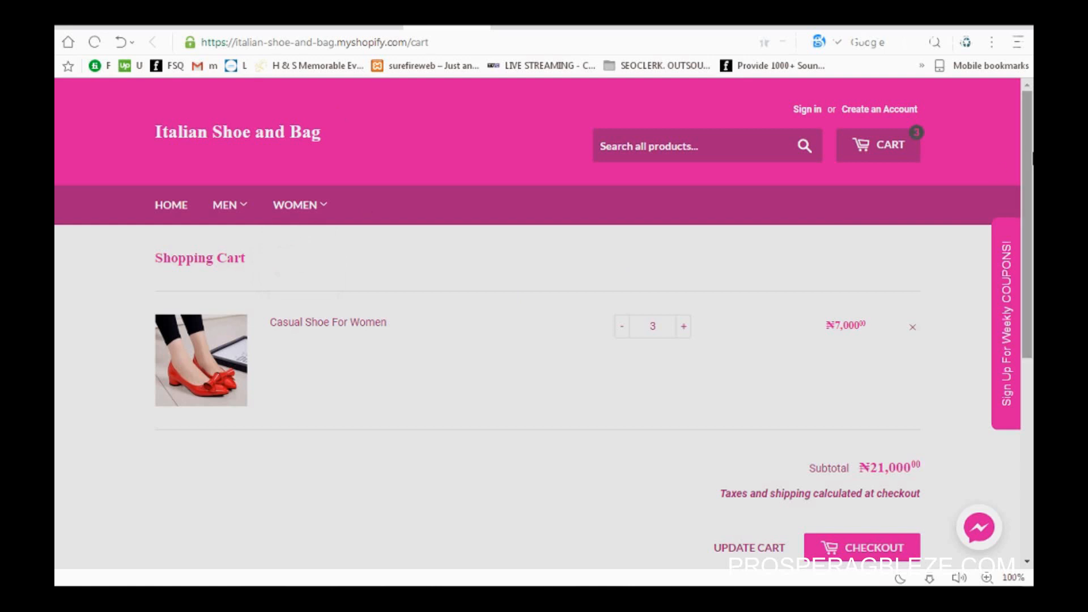
Step: Lower the Casual Shoe For Women quantity to 2, restore it to 3, and update the cart
drag(1031, 152, 1030, 207)
drag(1029, 213, 1028, 219)
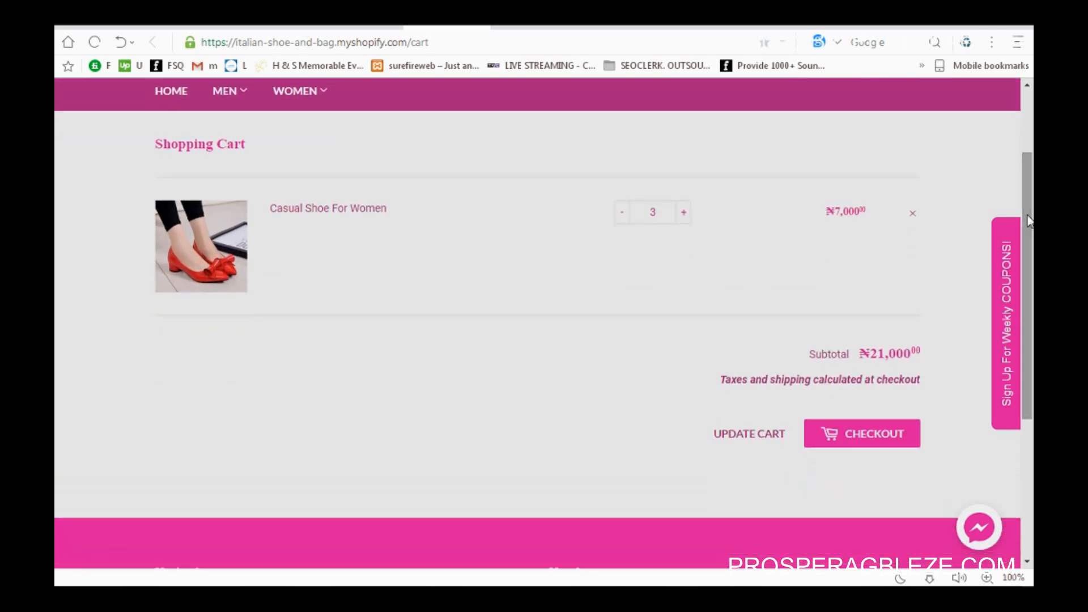
click(623, 218)
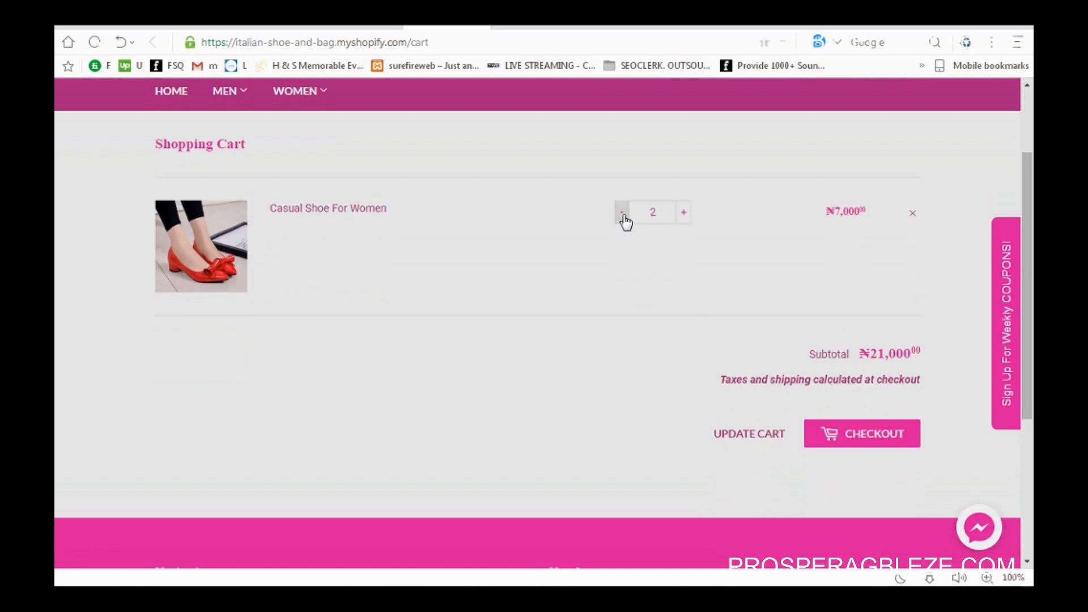
click(686, 216)
click(755, 438)
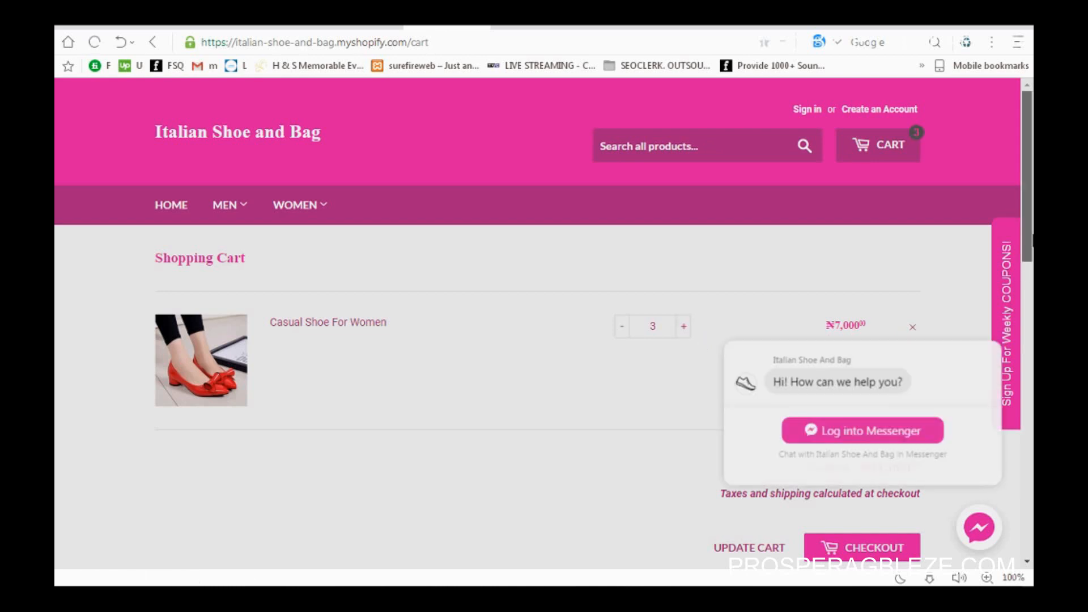
Step: Scroll through the cart holding three Casual Shoe For Women and proceed to checkout
scroll(1027, 272, down, 2)
scroll(1032, 247, down, 3)
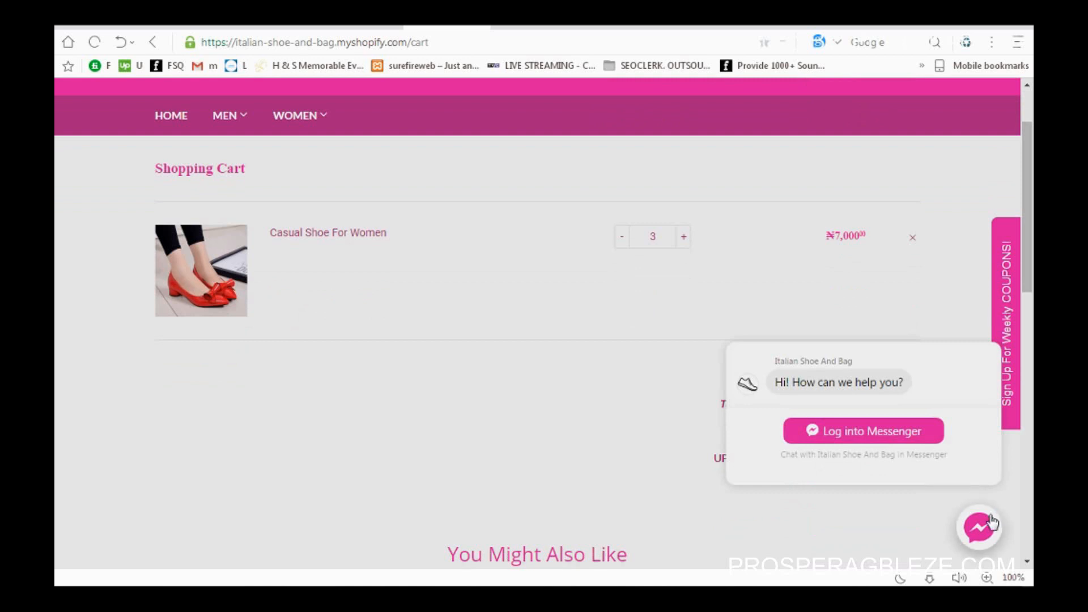
scroll(1029, 369, down, 5)
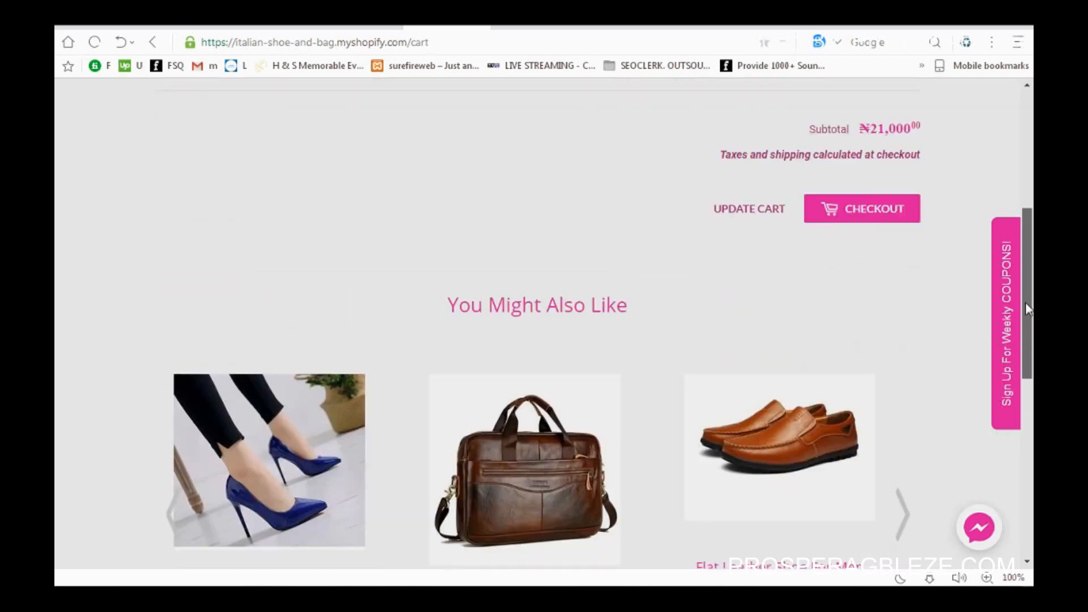
scroll(1027, 319, down, 2)
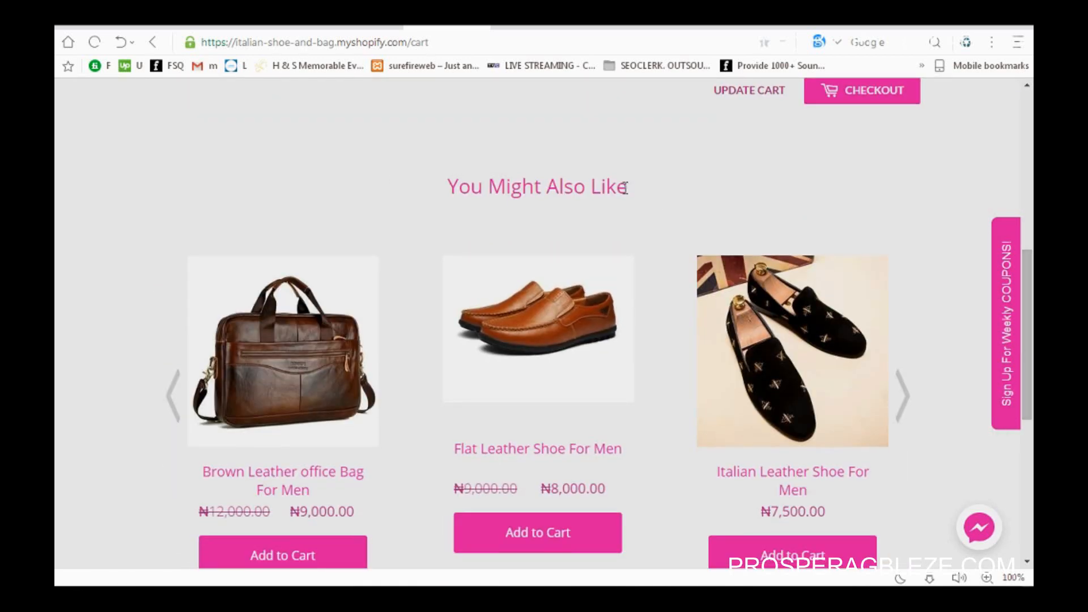
scroll(1027, 351, down, 2)
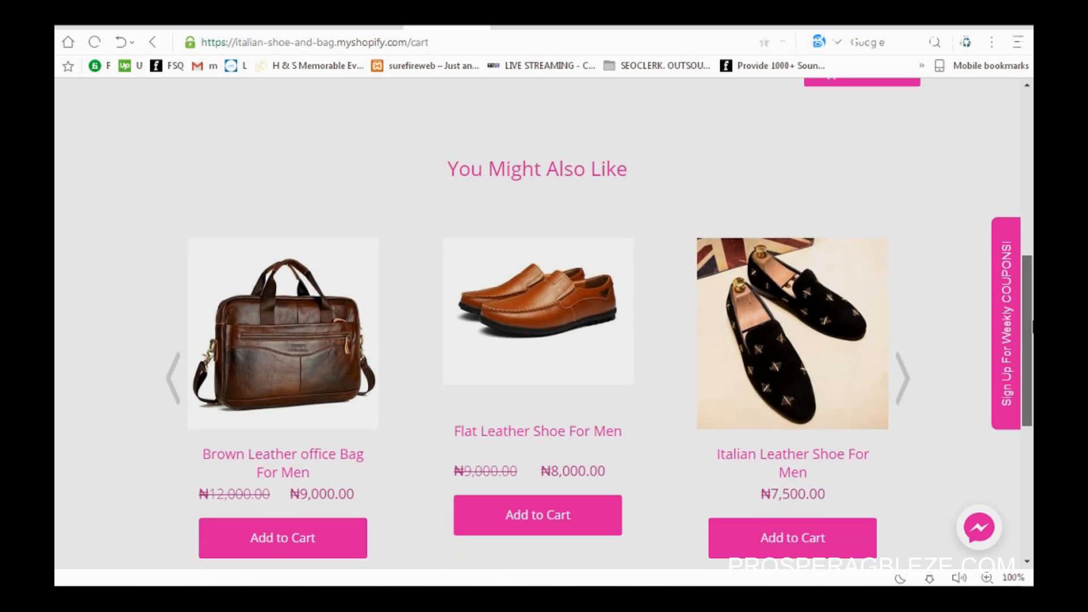
drag(1031, 341, 1031, 352)
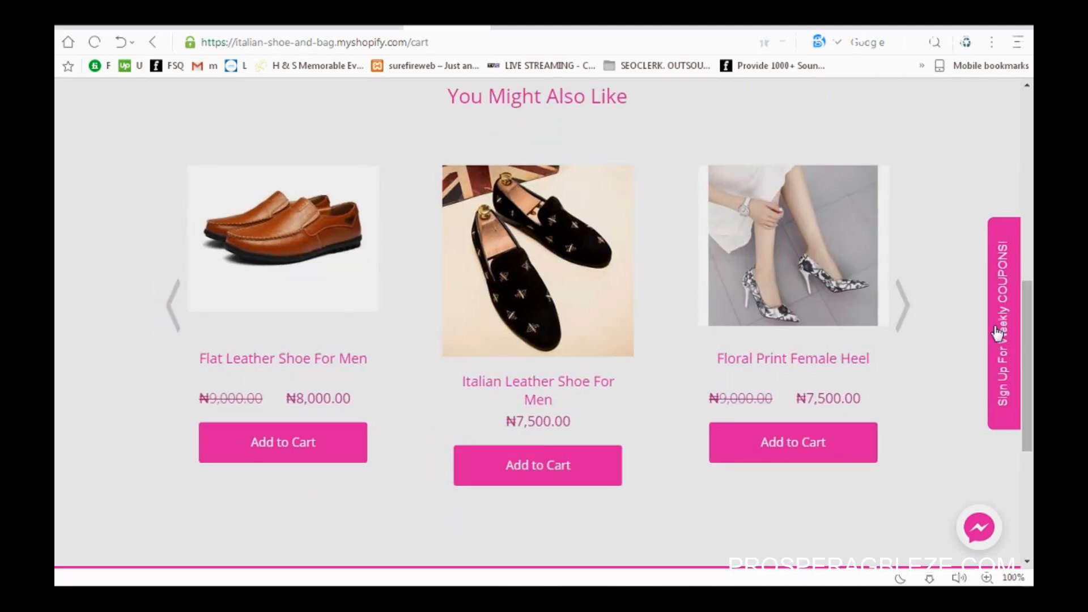
drag(1029, 367, 1031, 210)
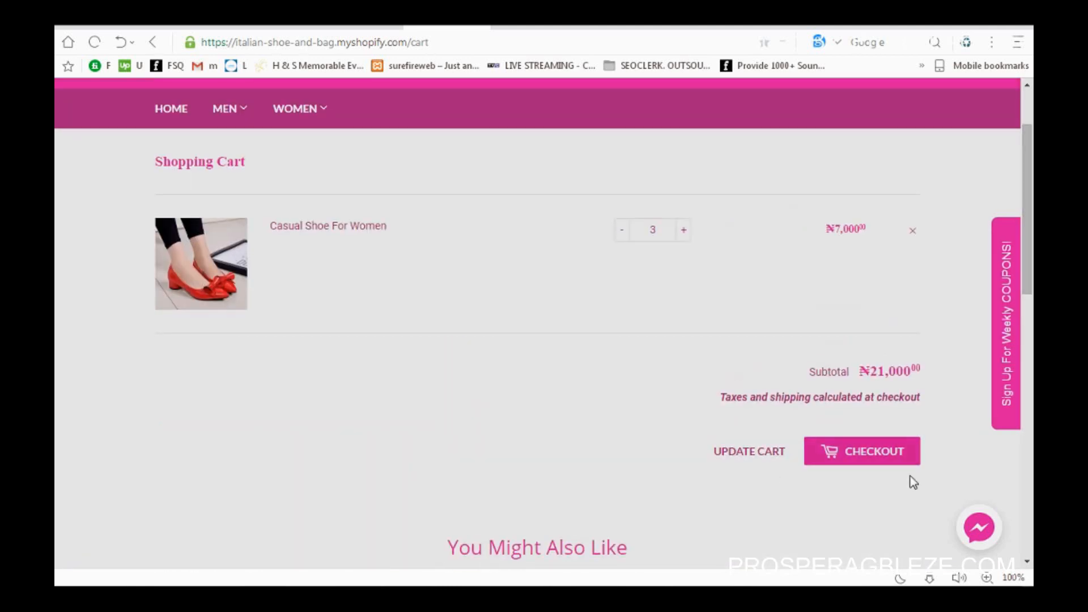
click(882, 455)
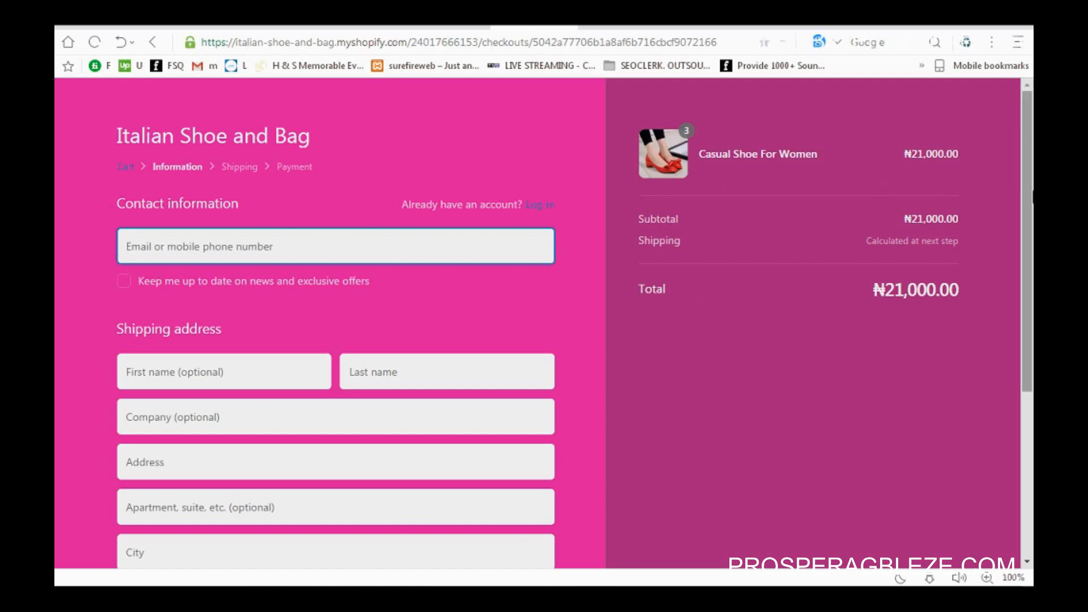
Step: Fill the contact e-mail and the customer's first and last name from autofill suggestions
drag(1033, 197, 1027, 255)
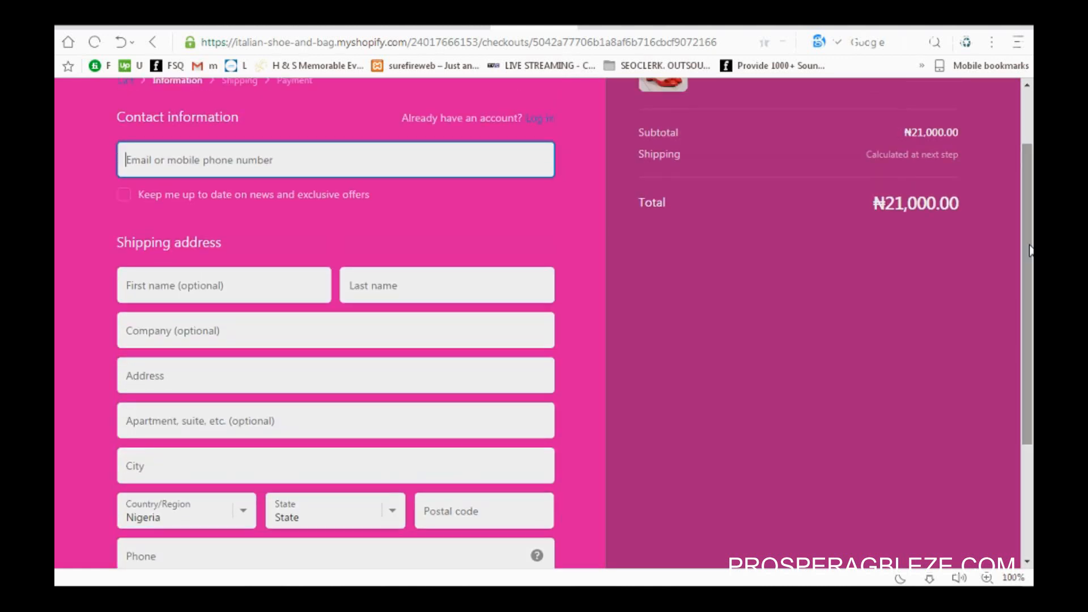
click(380, 172)
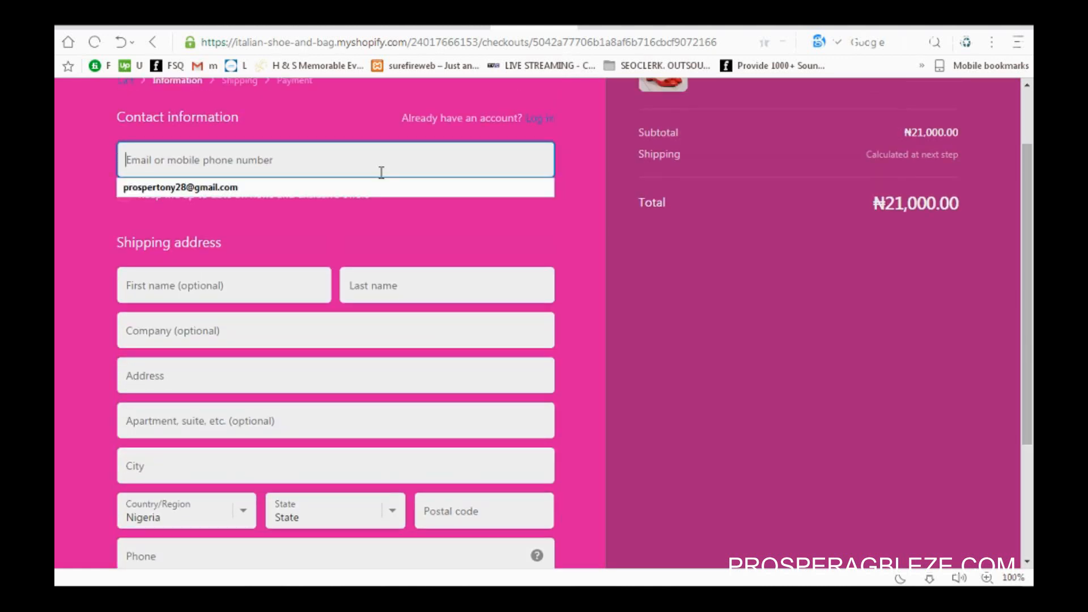
click(295, 192)
click(221, 284)
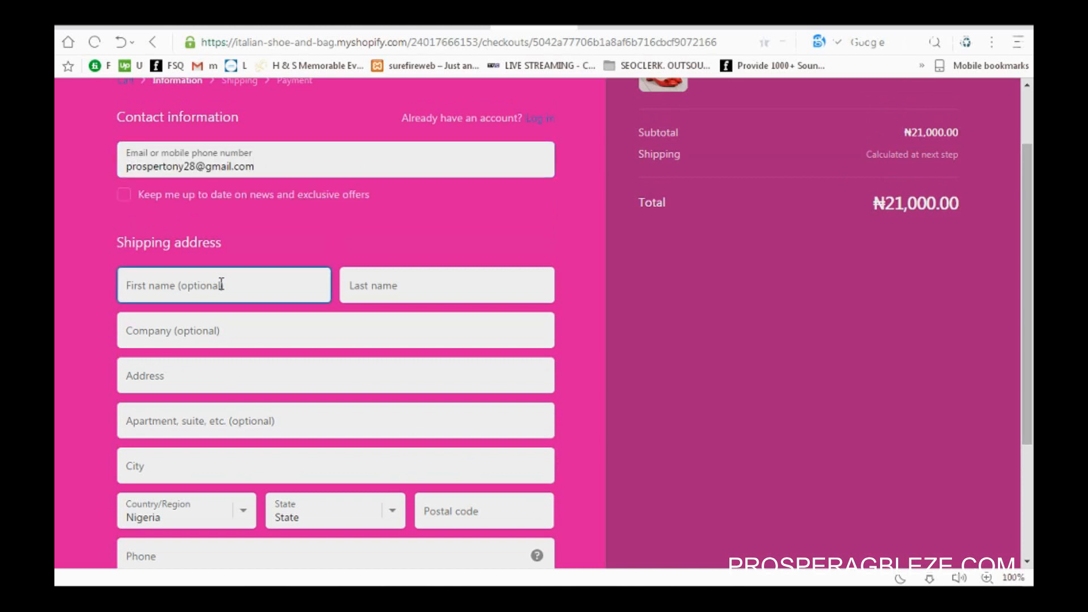
text(P)
click(226, 315)
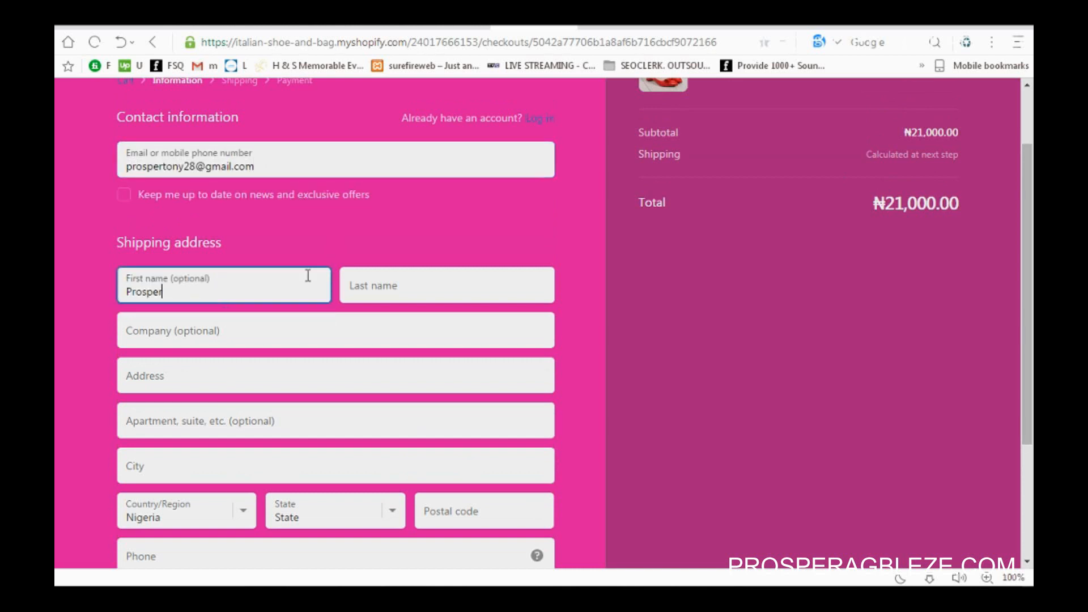
click(400, 272)
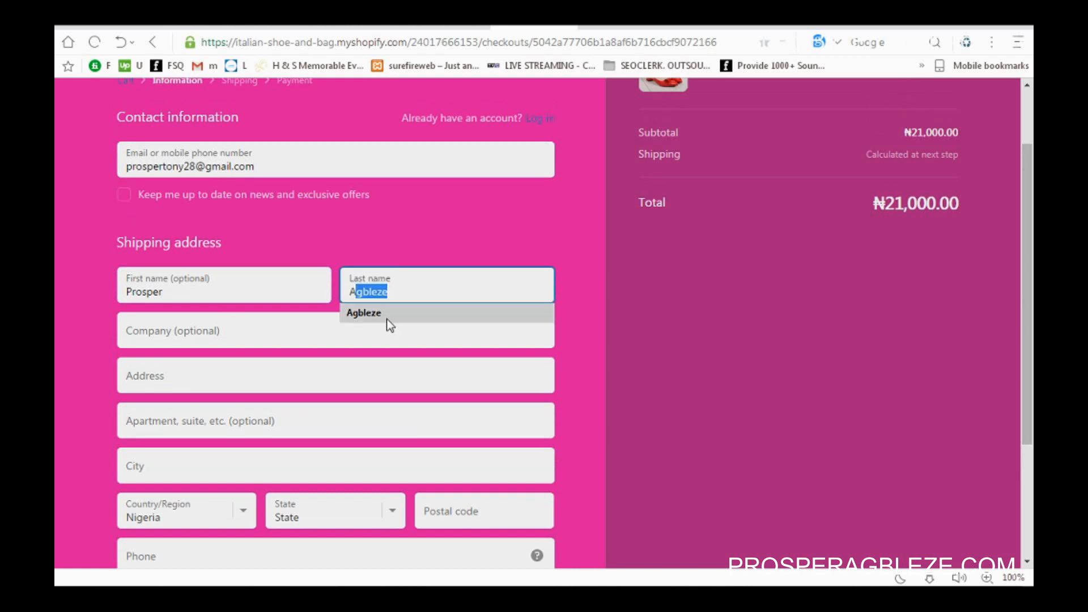
click(381, 324)
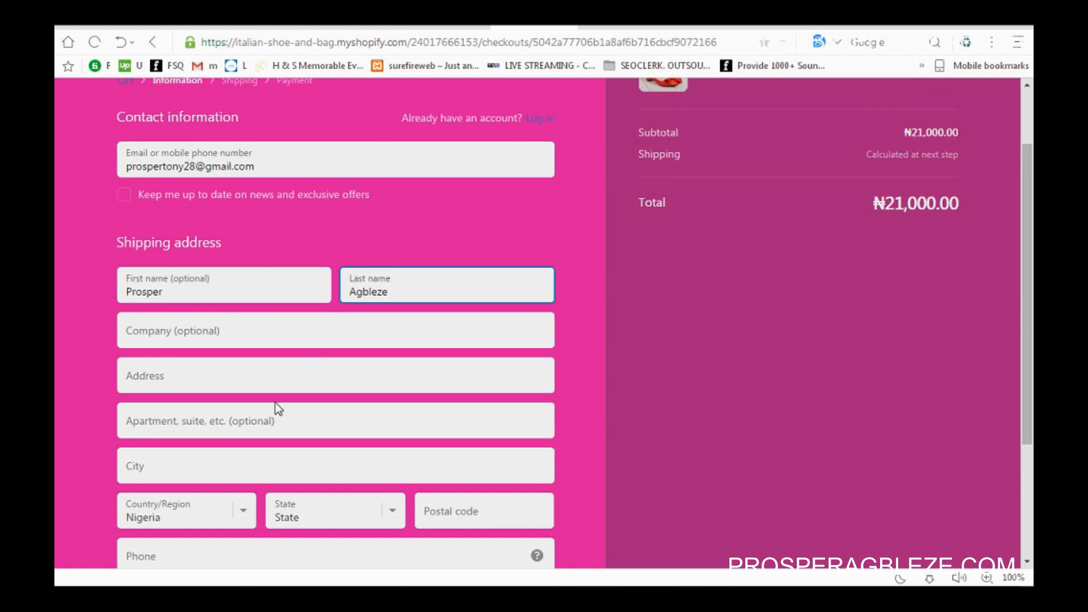
Step: Enter the customer's street address in the Address field
click(303, 387)
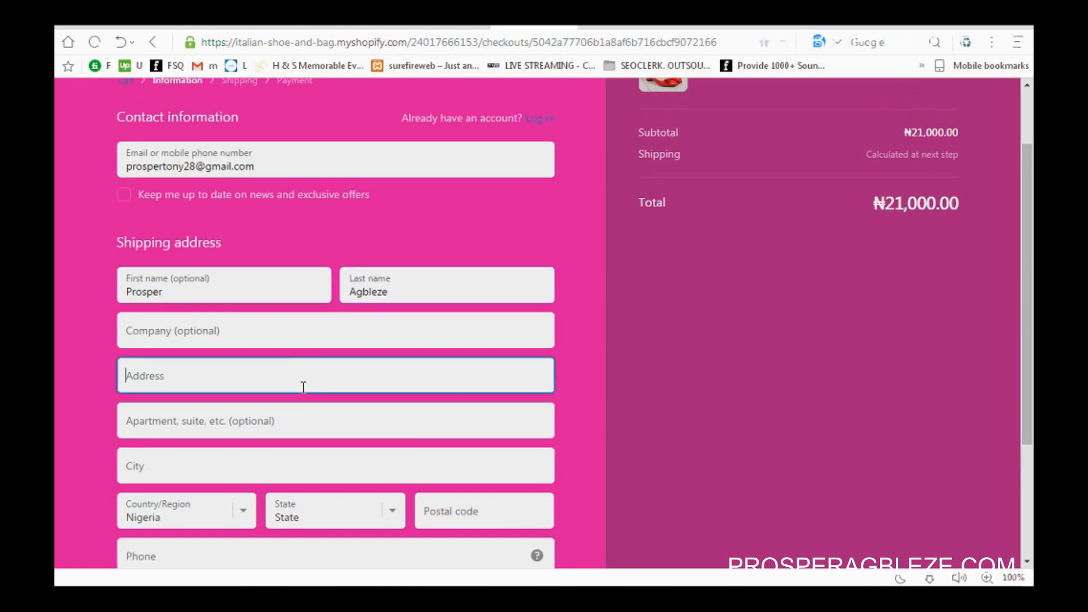
text(22m c)
key(BackSpace)
key(BackSpace)
key(BackSpace)
key(BackSpace)
key(BackSpace)
text(ente)
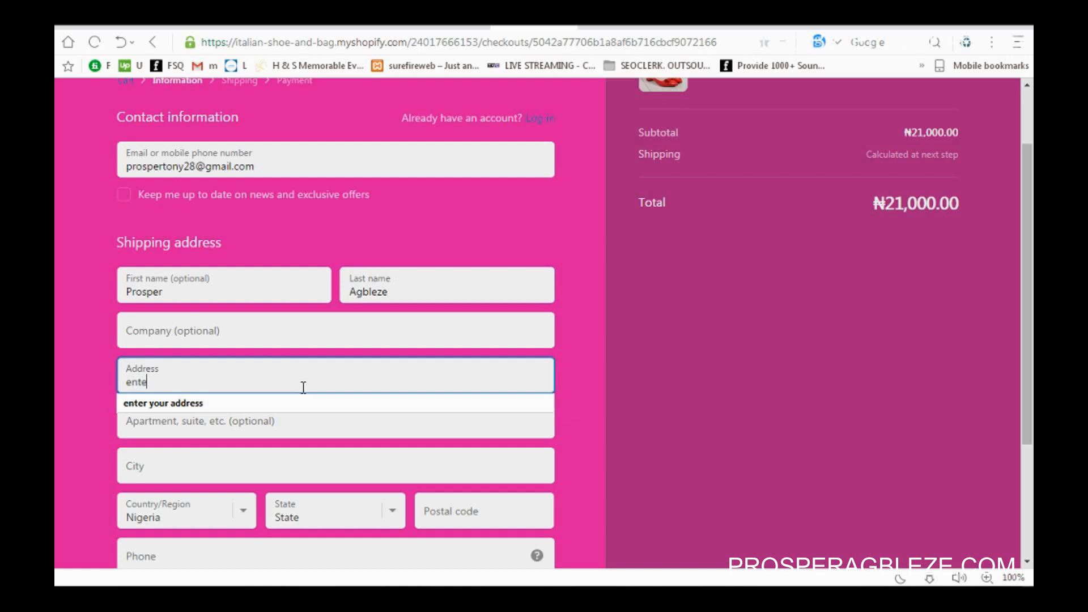
text(r your address here)
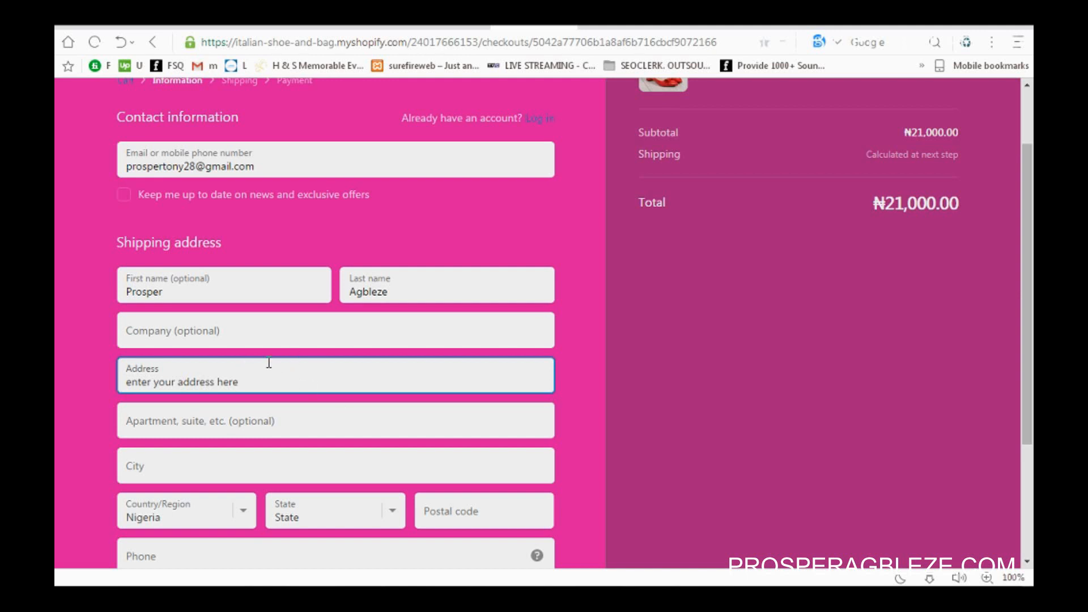
scroll(363, 341, down, 3)
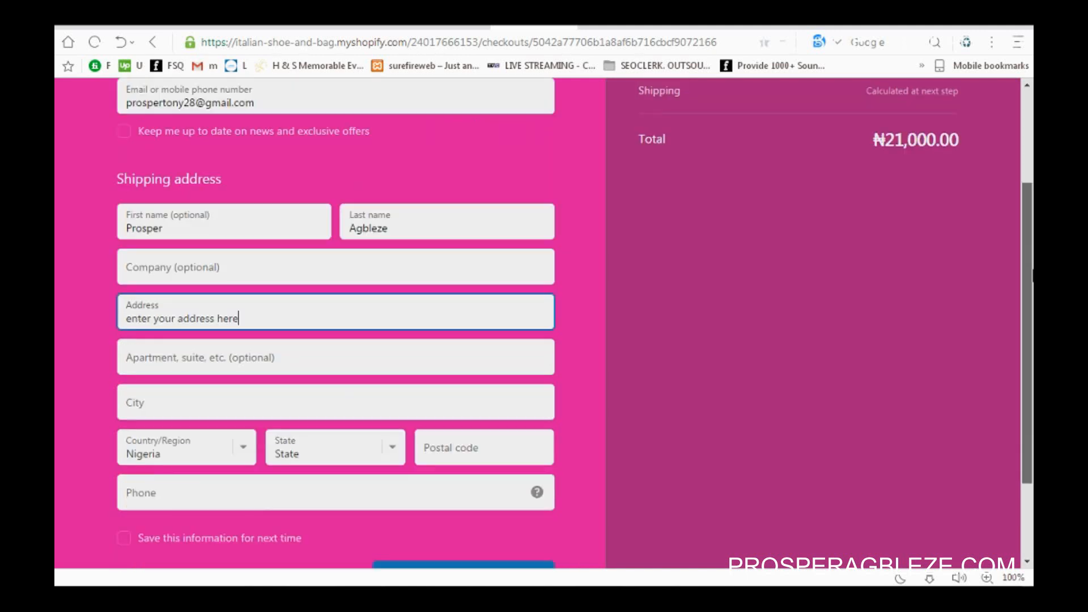
Step: Set the city to Lagos and choose Lagos as the state
click(330, 332)
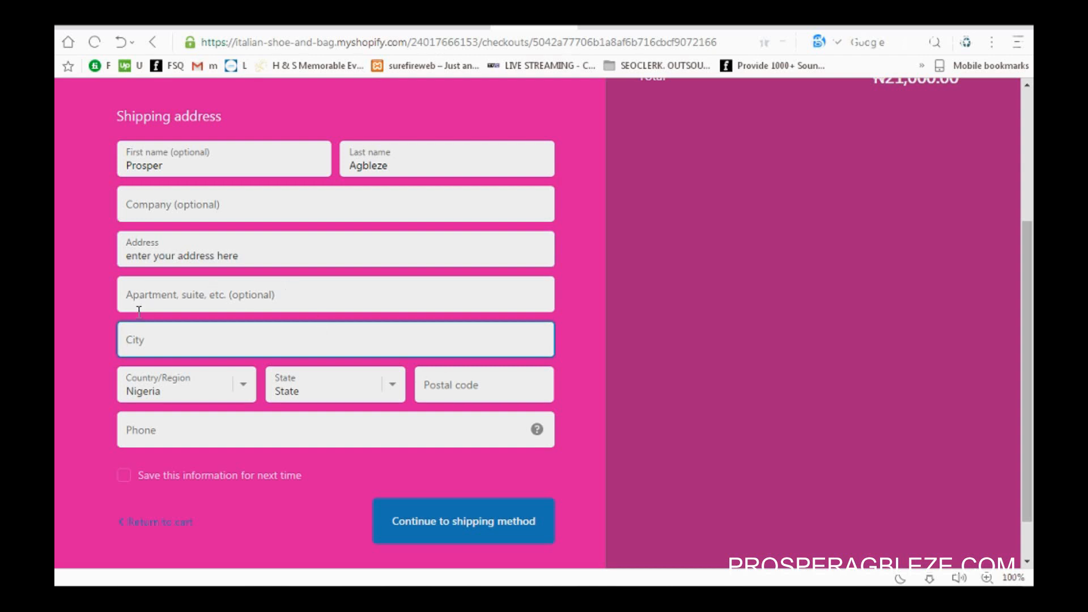
key(ctrl+l)
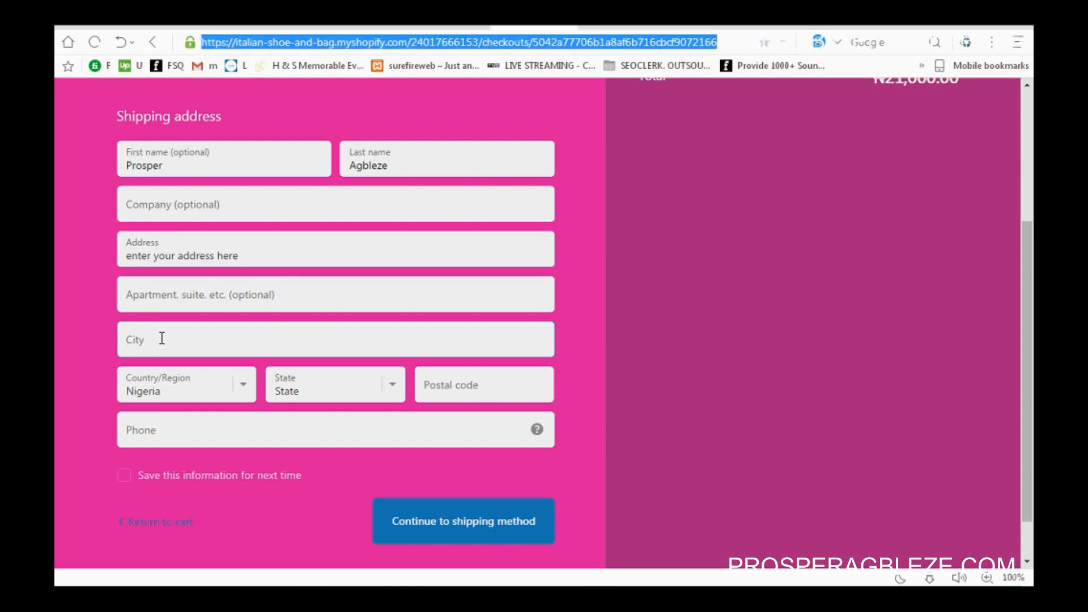
text(agos)
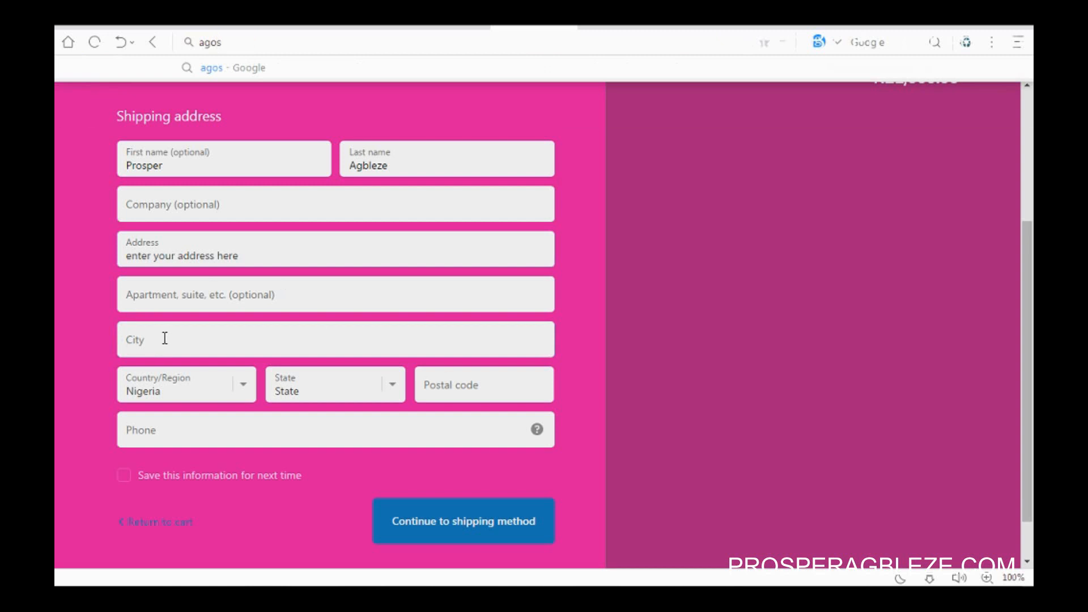
click(163, 338)
click(151, 368)
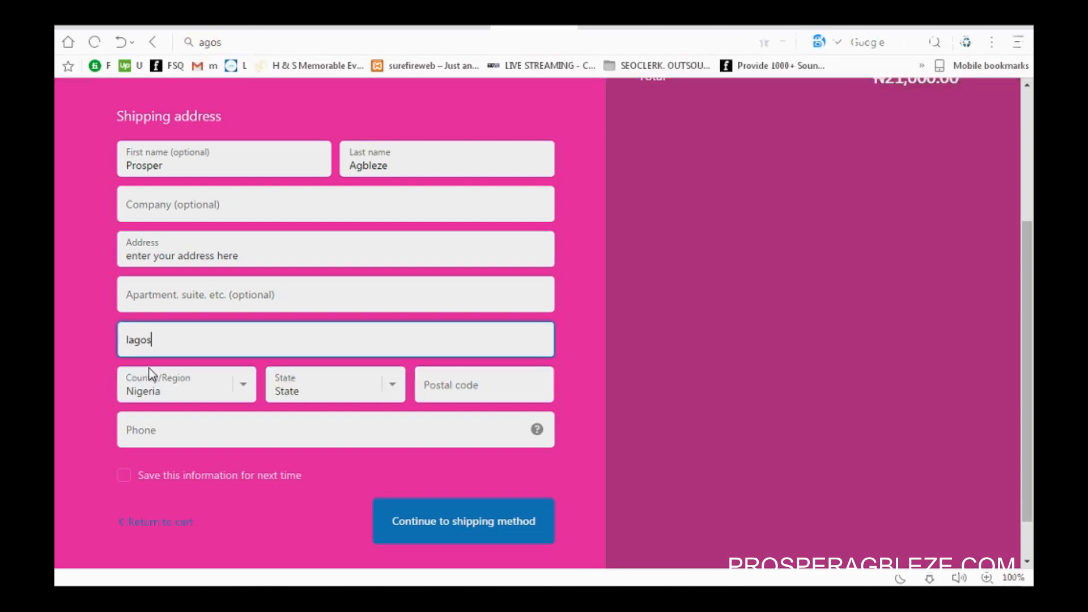
click(399, 389)
scroll(423, 189, down, 3)
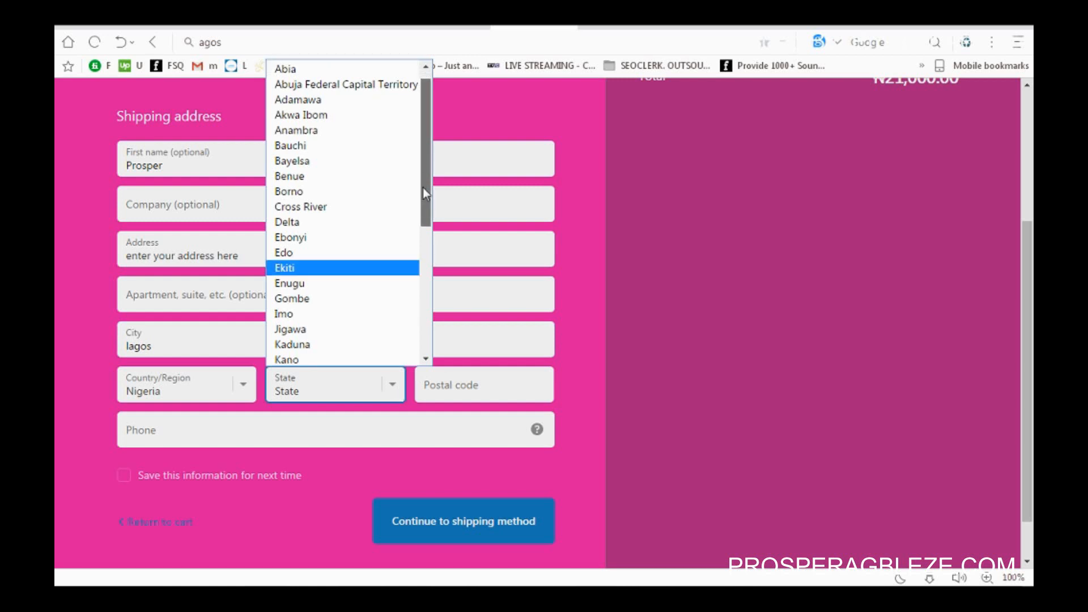
scroll(427, 233, down, 2)
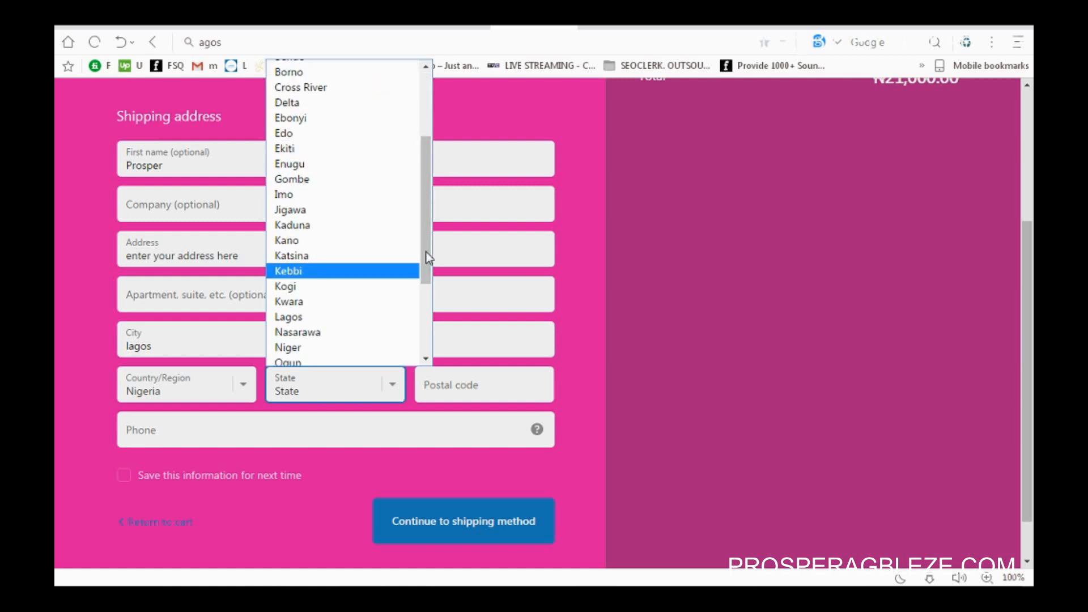
click(308, 314)
Step: Fill the postal code and phone number from suggestions and submit the contact details
click(453, 384)
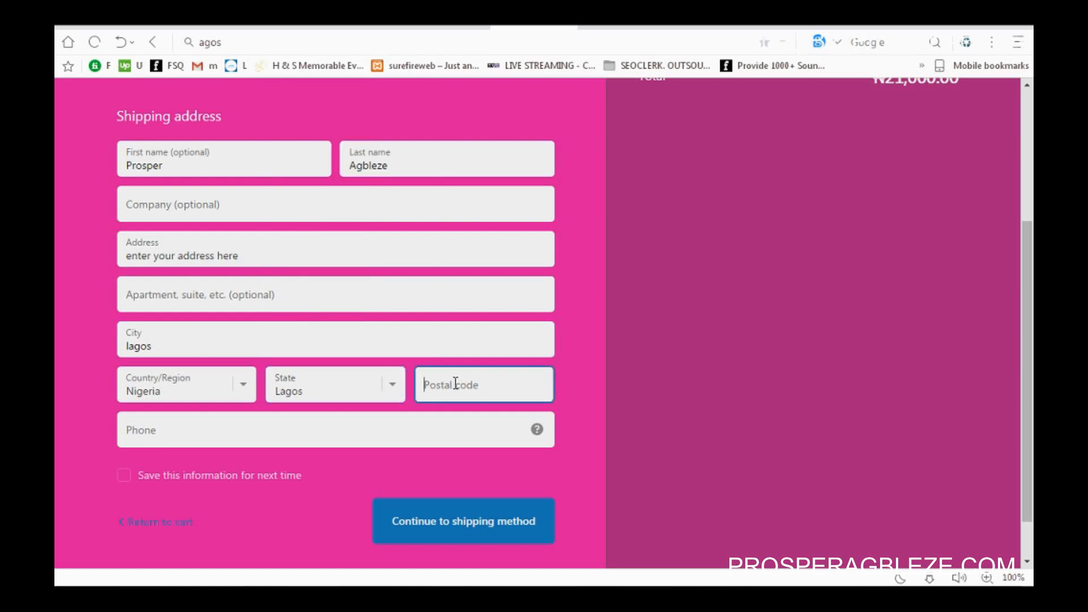
text(100001)
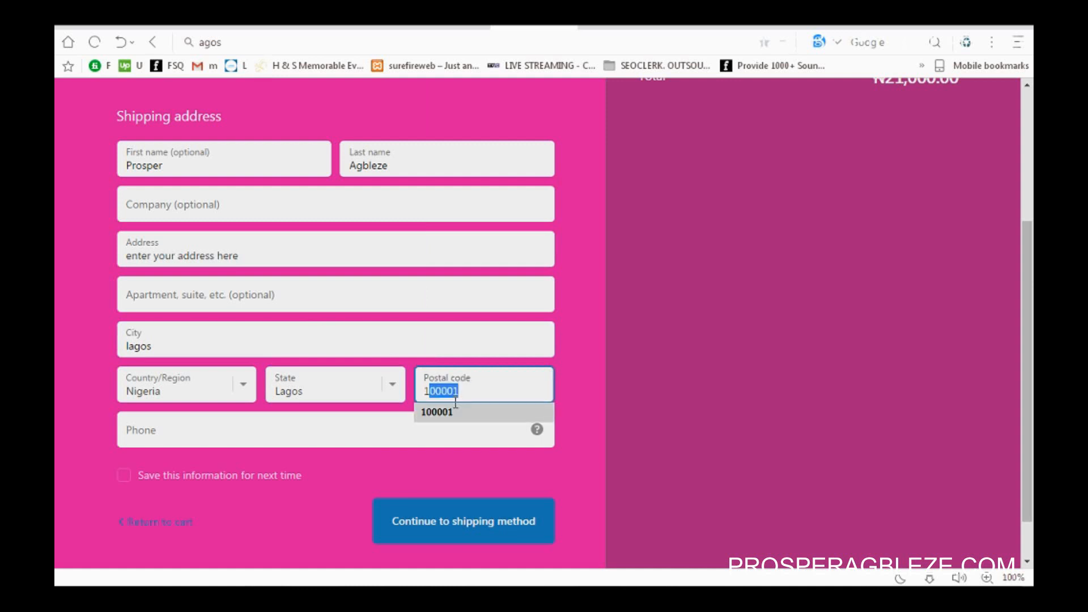
click(464, 413)
click(430, 437)
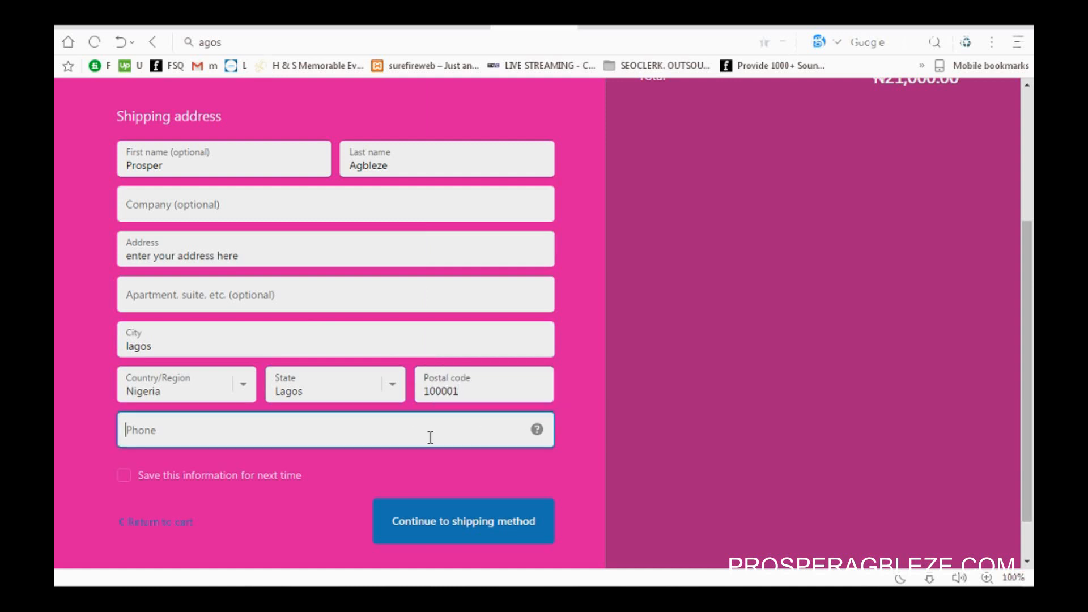
text(2222222222222)
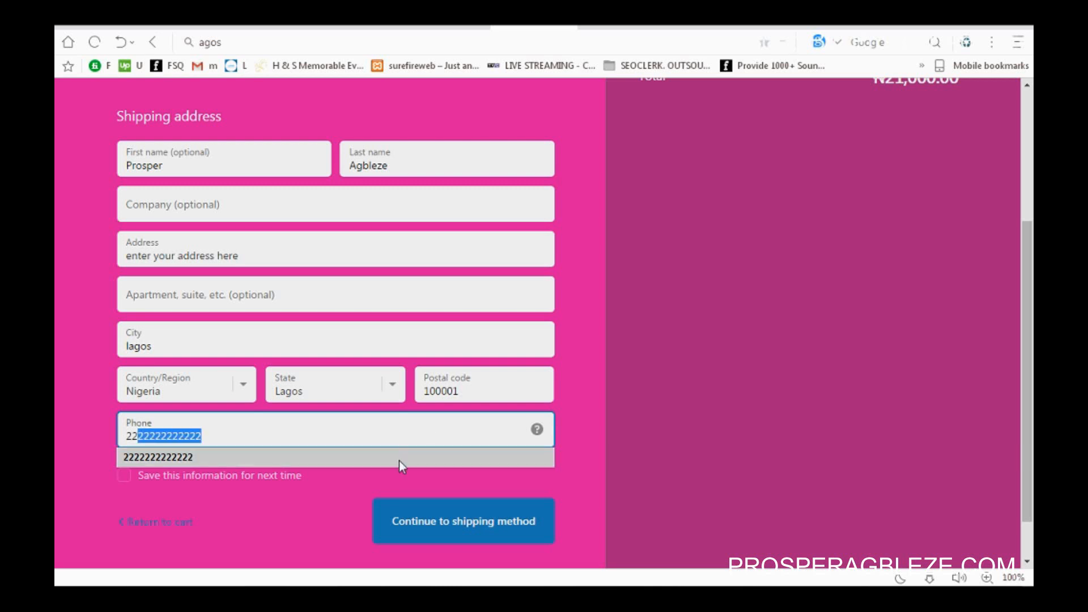
click(399, 461)
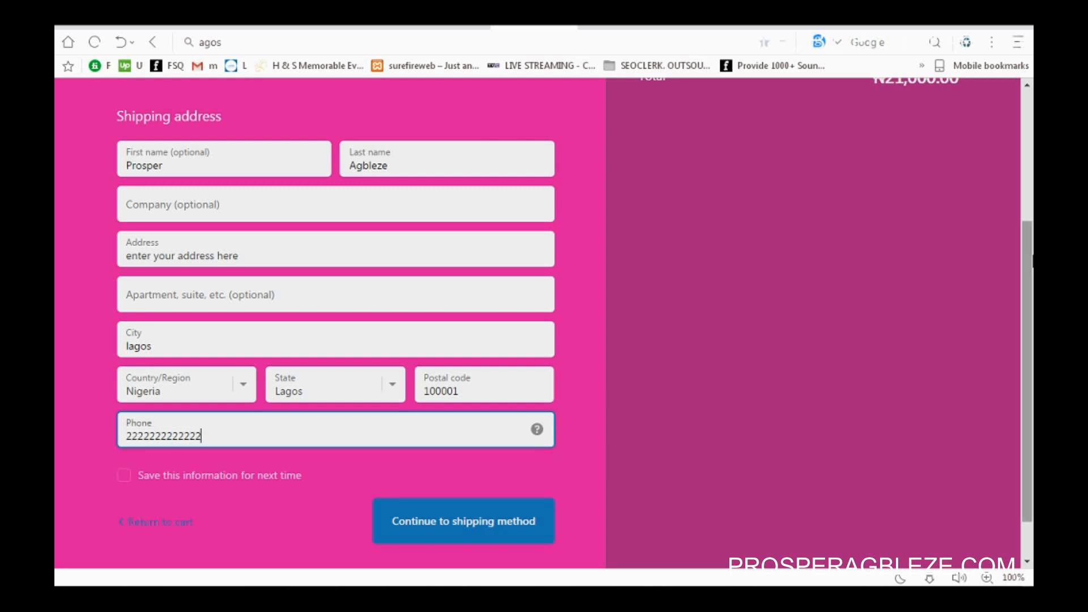
mouse_move(1032, 310)
mouse_down()
mouse_move(1032, 180)
mouse_move(1032, 296)
mouse_up()
click(463, 497)
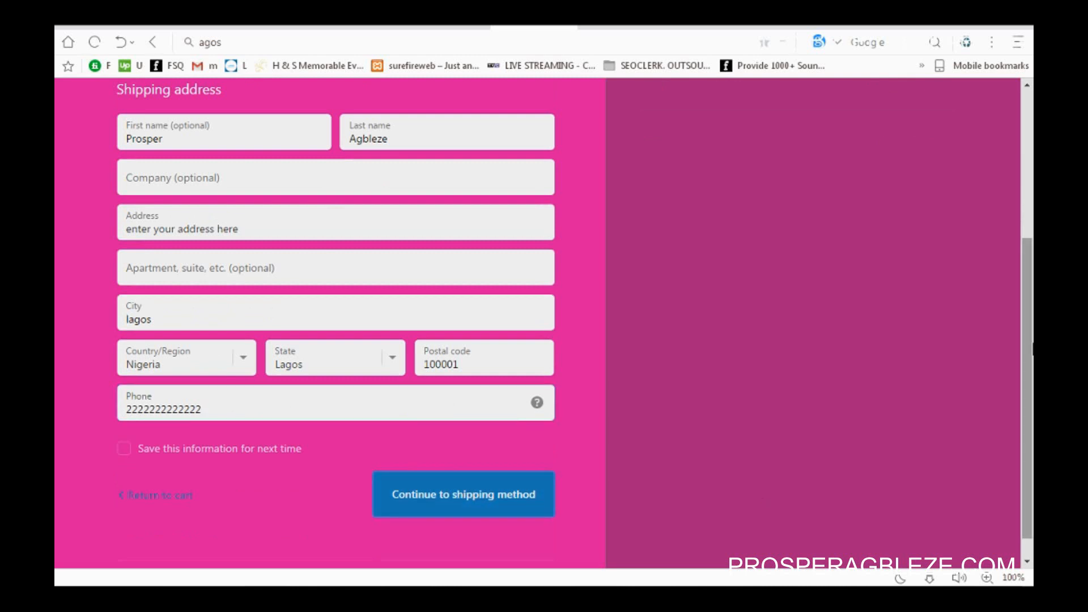
drag(1032, 348, 1032, 201)
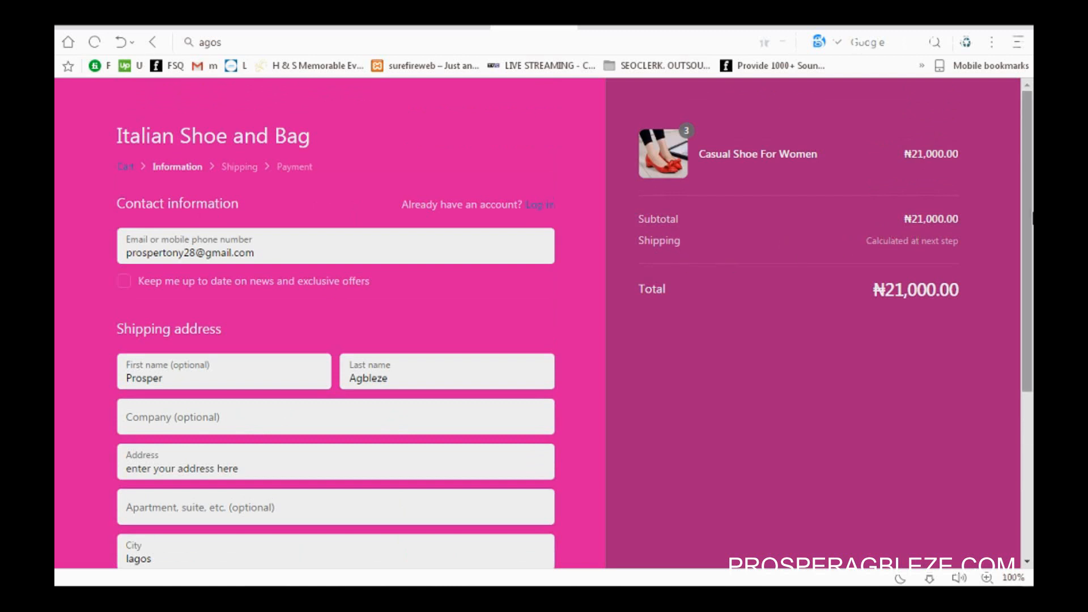
drag(1032, 218, 1029, 374)
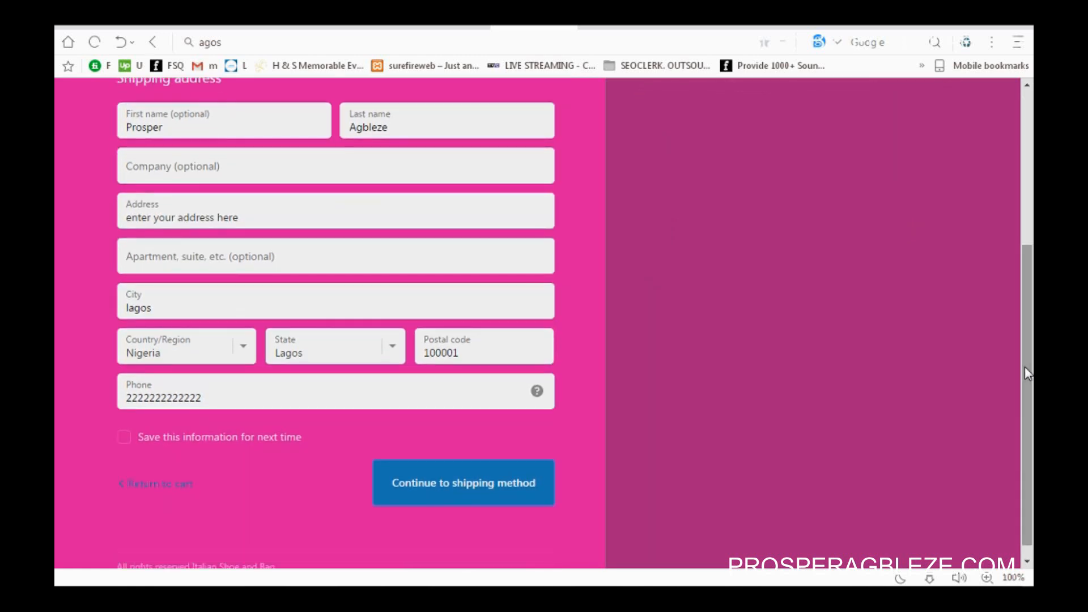
Step: Move checkout to the free-shipping method step for the ₦21,000.00 order, then on toward payment
click(465, 485)
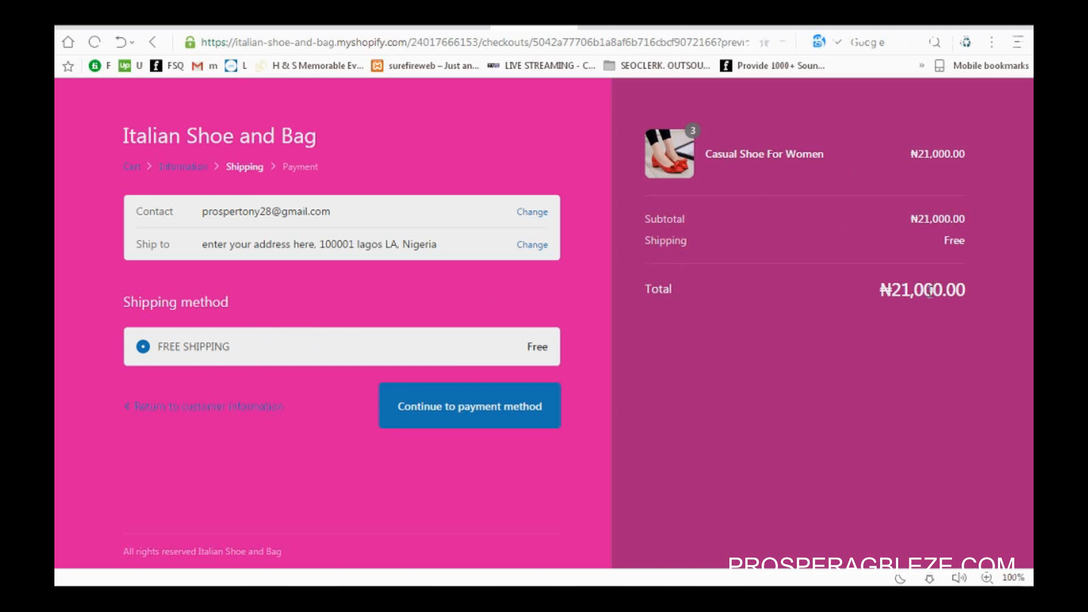
click(456, 412)
Step: Look over the About Us page and its Contact Us form, then return to the homepage
click(711, 26)
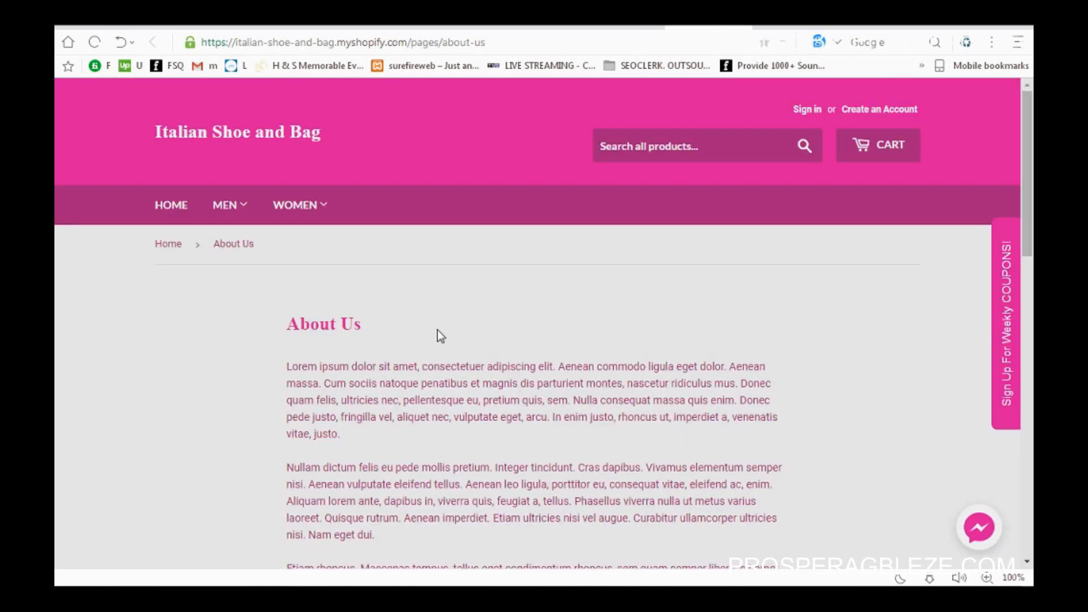
drag(1032, 222, 1032, 185)
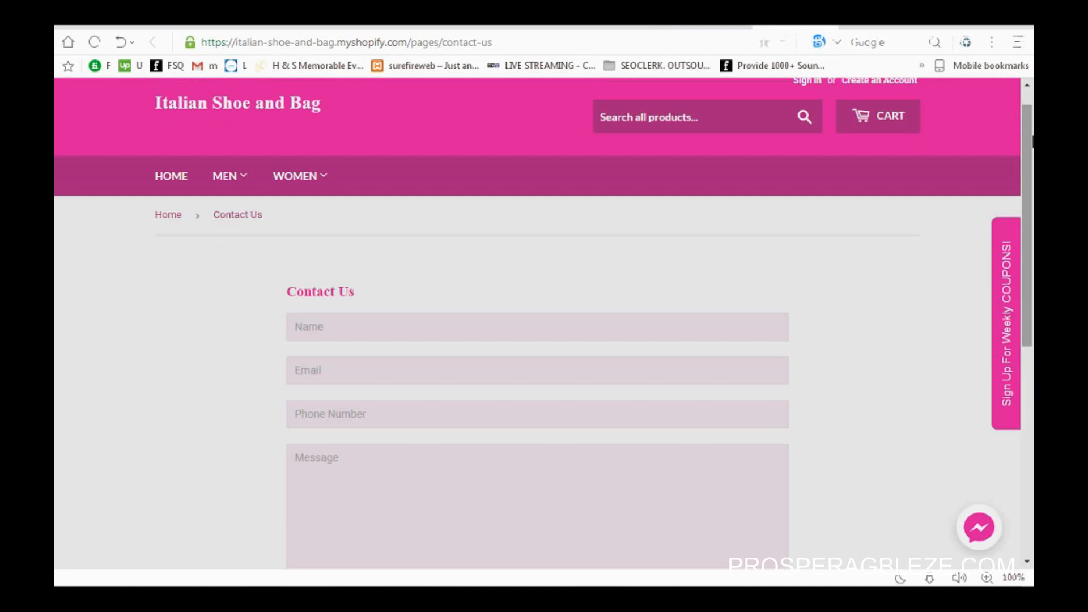
drag(1032, 142, 1031, 215)
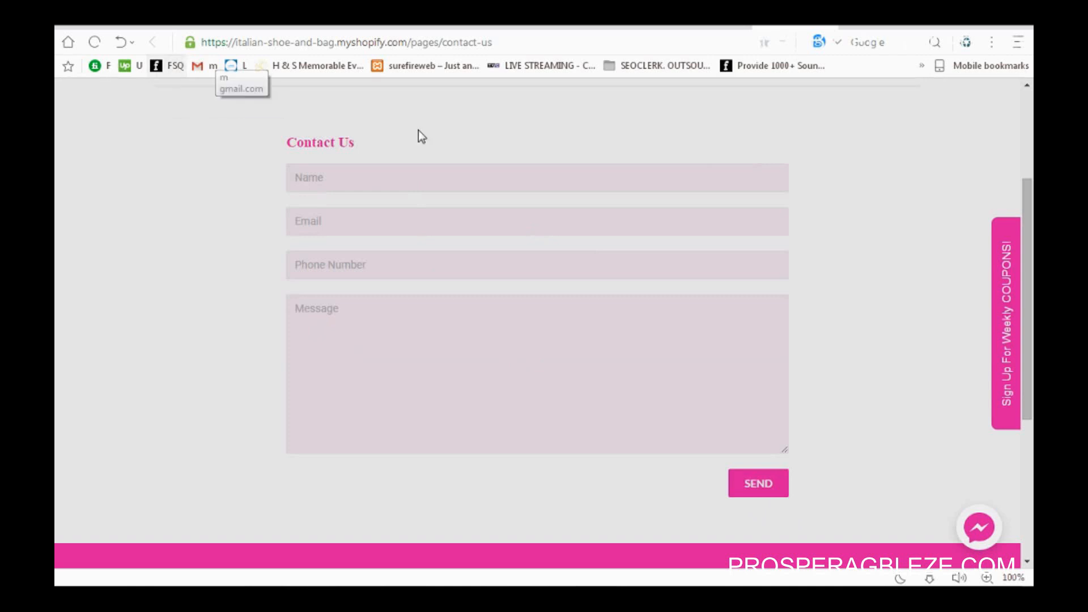
key(alt+Left)
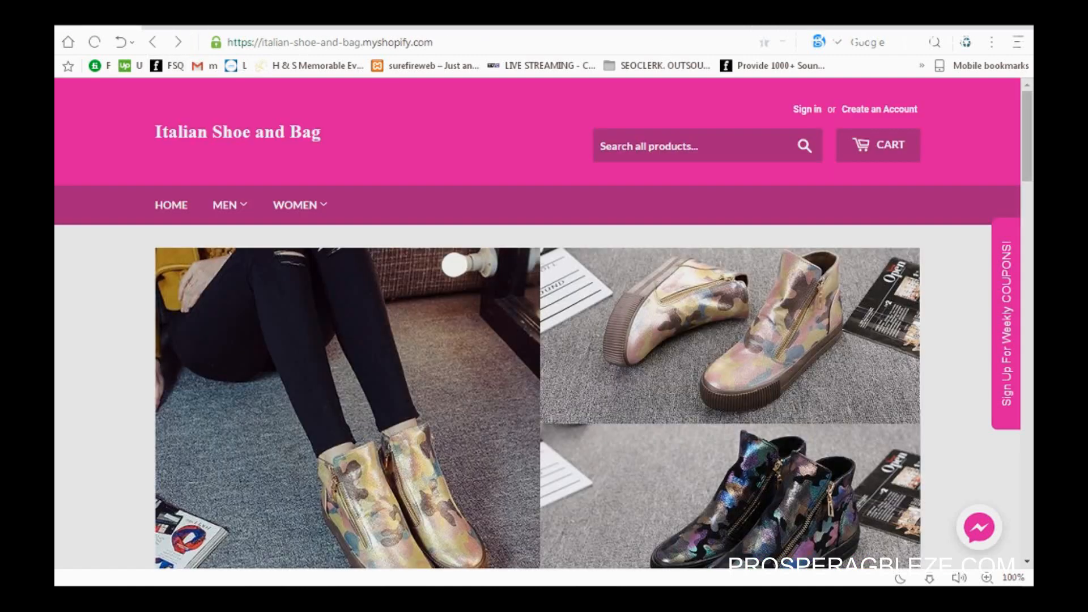
Step: Bring up the 'Be The First To Get Our Weekly COUPONS' popup and close it with its X
click(1003, 333)
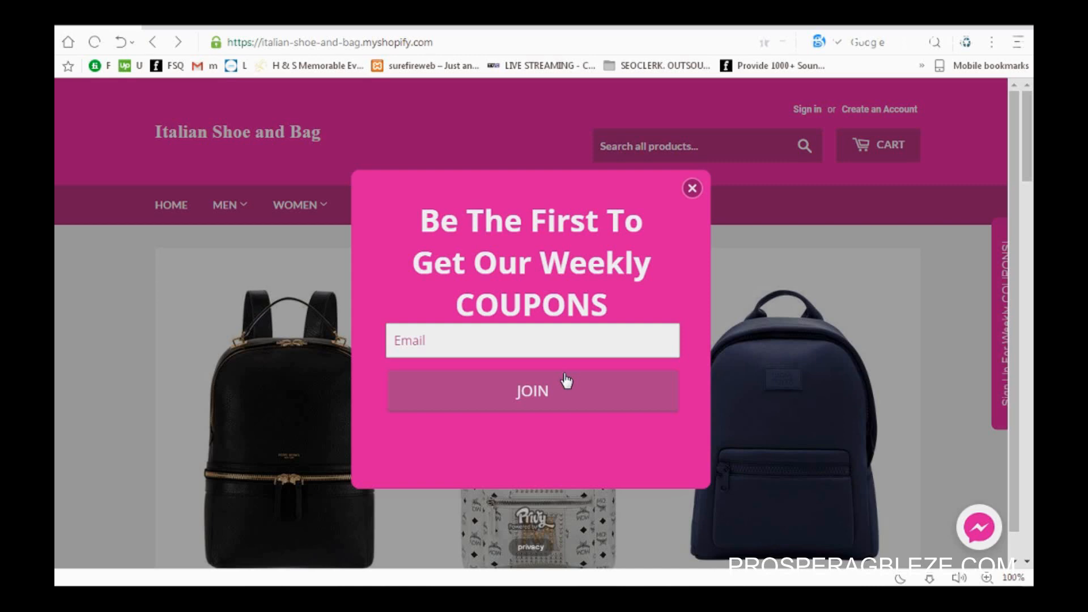
click(692, 189)
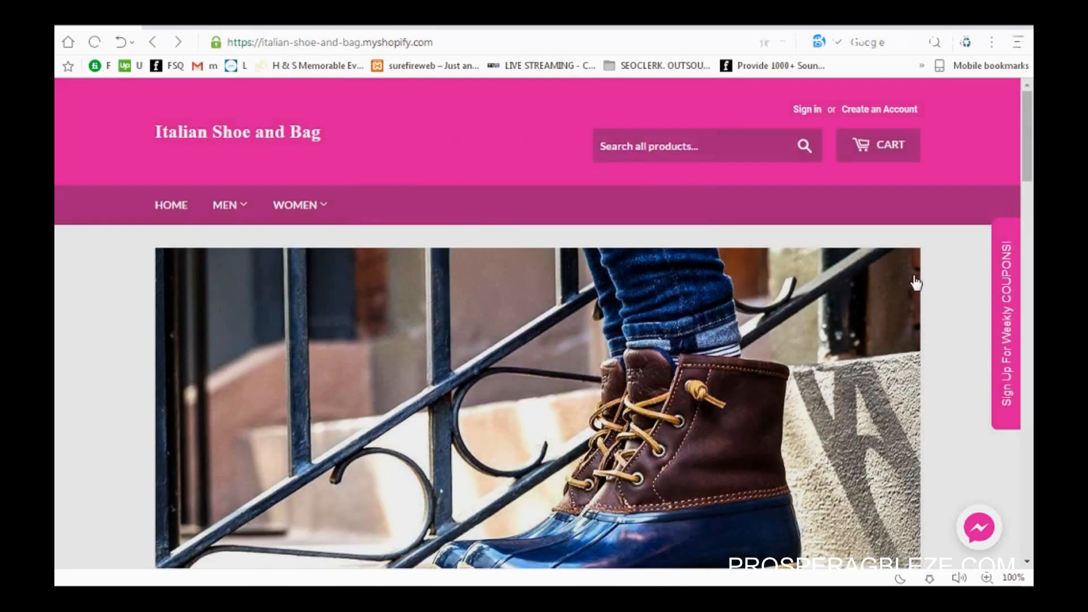
Step: Open the storefront's Messenger chat window and close it again
click(986, 533)
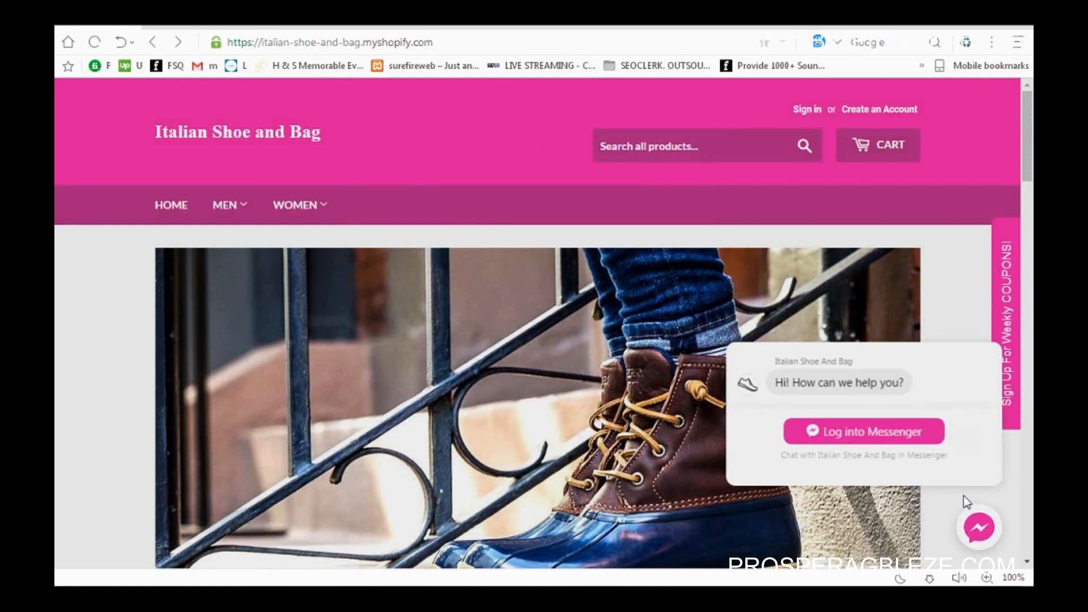
click(980, 526)
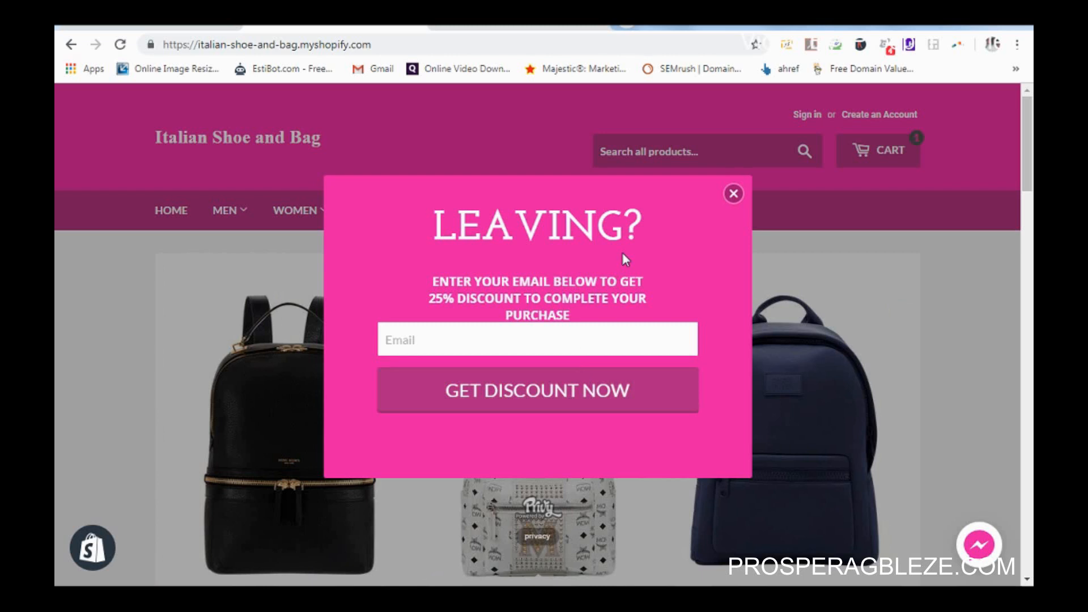
Step: Dismiss the 'LEAVING?' discount popup and open the storefront's Messenger chat window
click(733, 194)
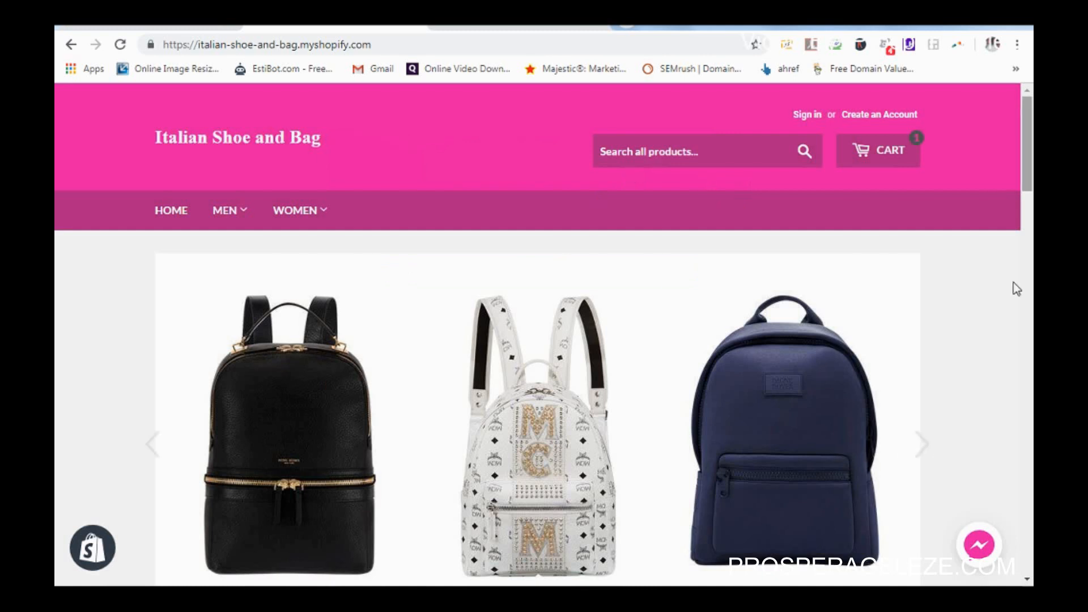
drag(1028, 142, 1028, 264)
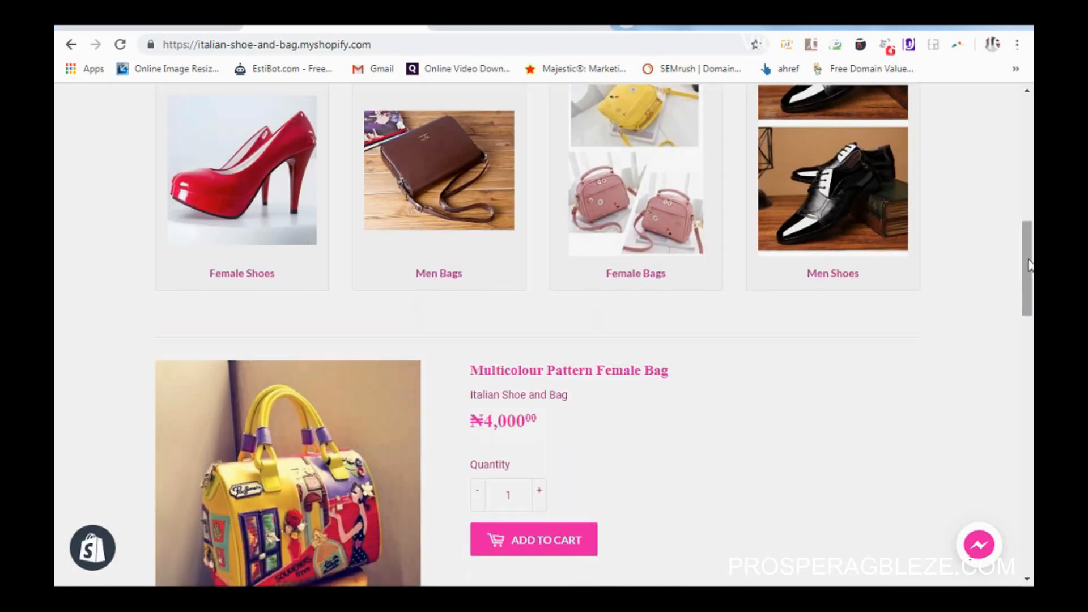
click(980, 545)
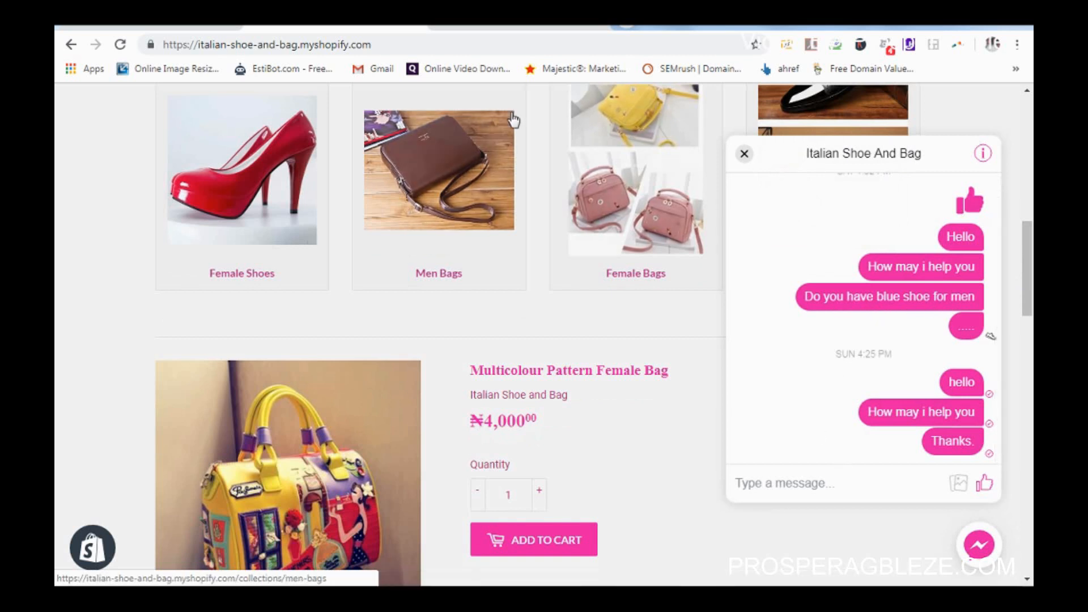
Step: Send 'Hello ....' from the storefront chat and check it in the Facebook page inbox
click(476, 27)
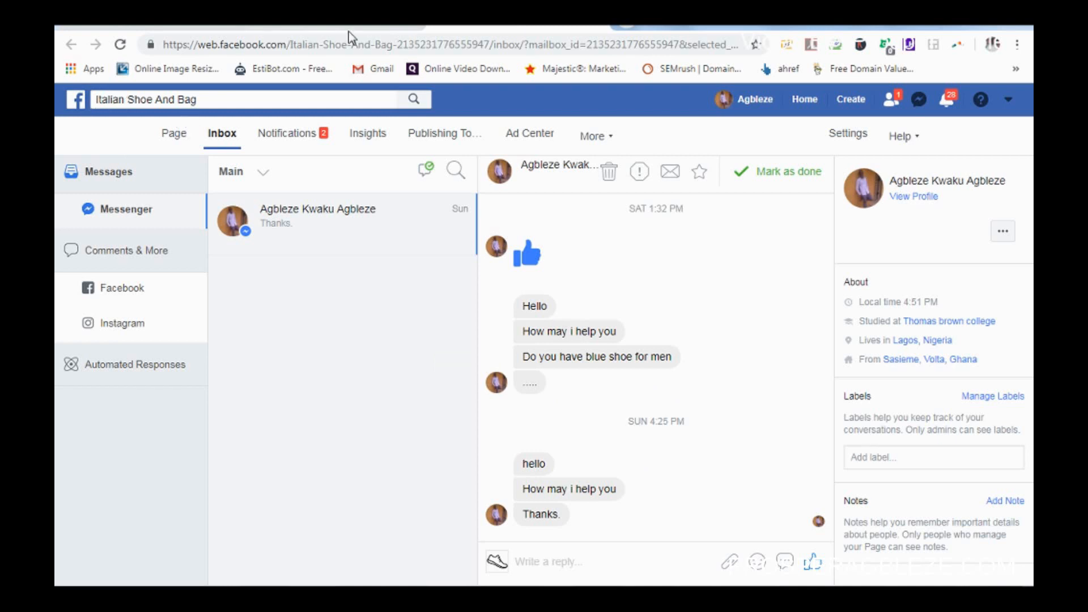
click(329, 27)
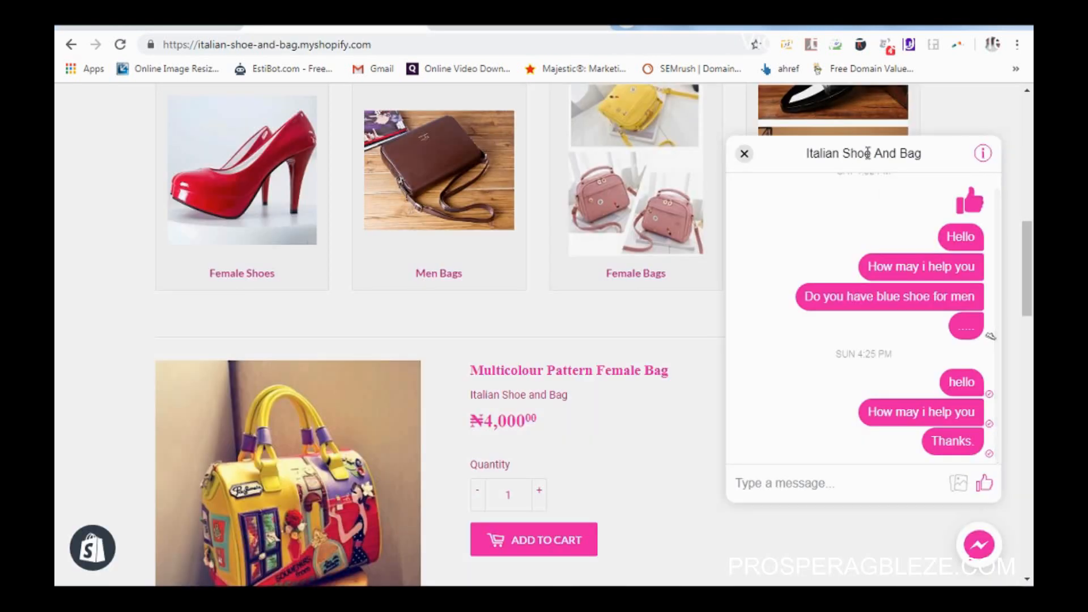
click(848, 478)
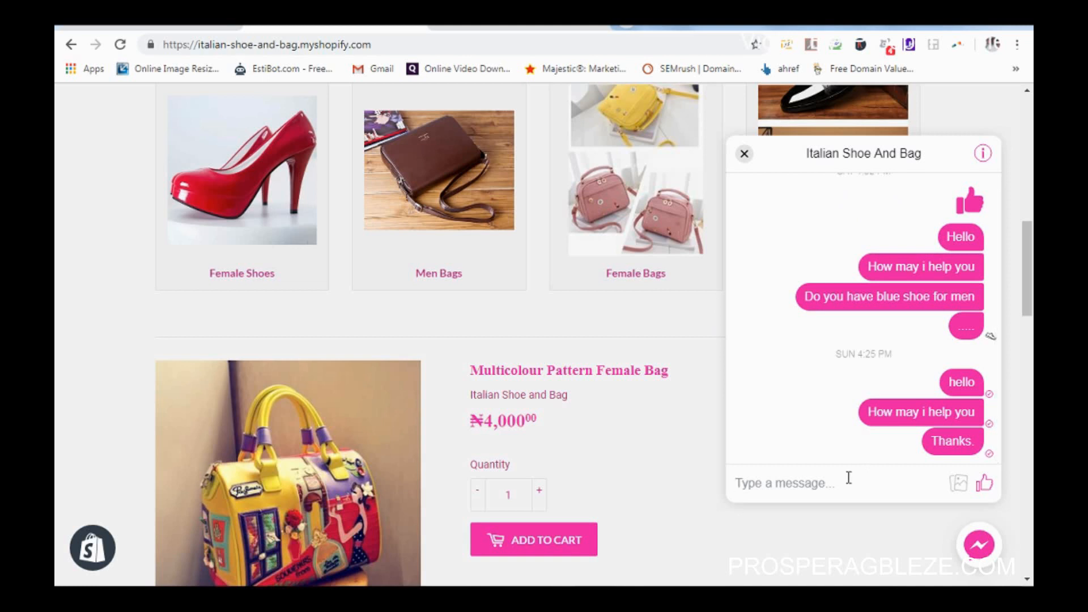
text(Hello)
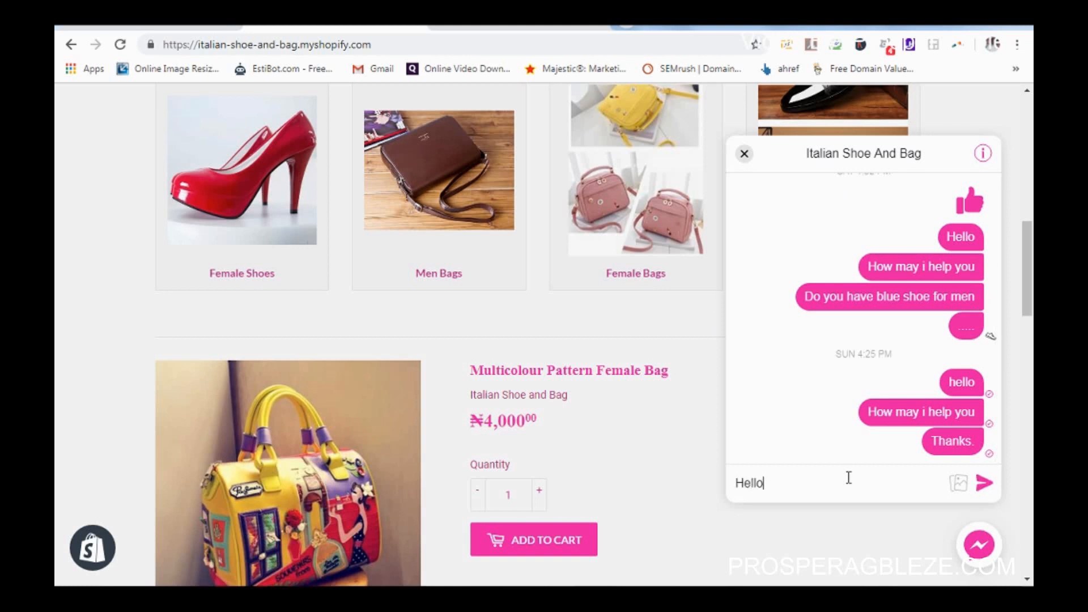
text( ....)
click(991, 487)
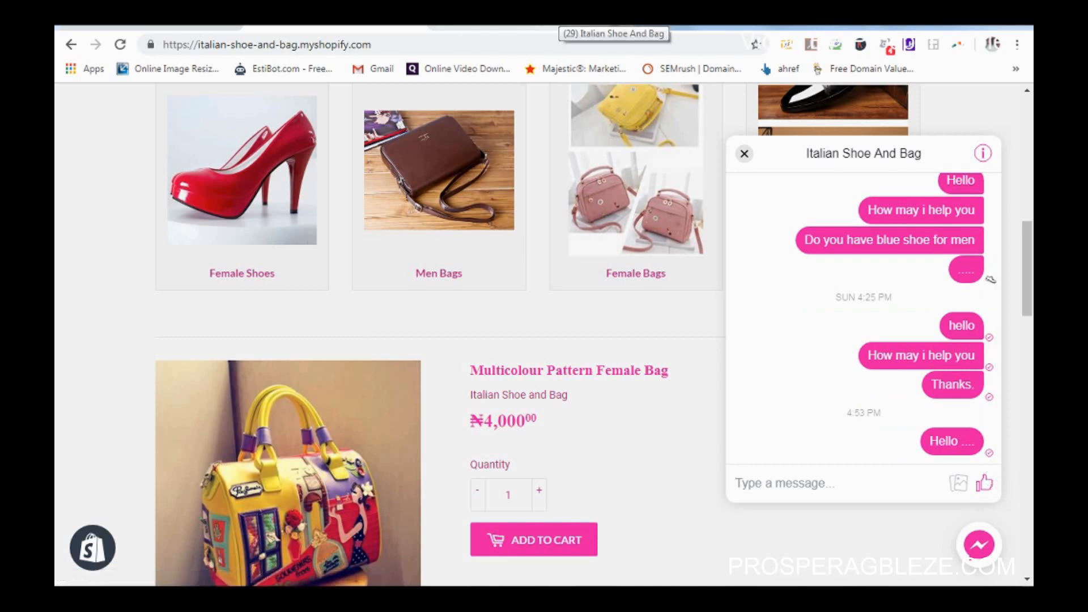
click(621, 27)
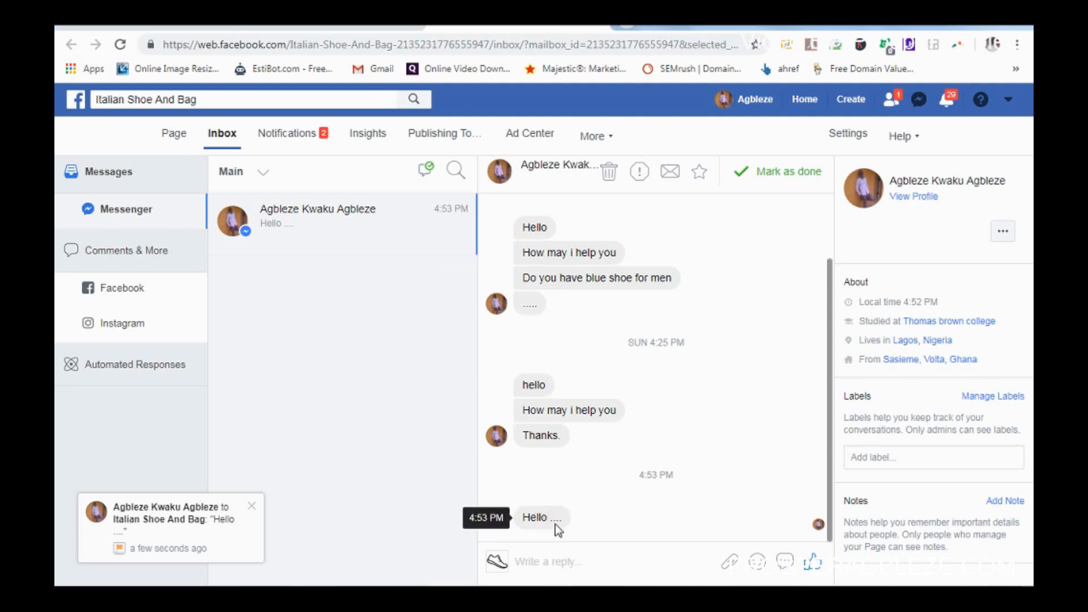
Step: Reply 'Hoe can i help you' from the Facebook inbox and view it in the storefront chat
click(571, 562)
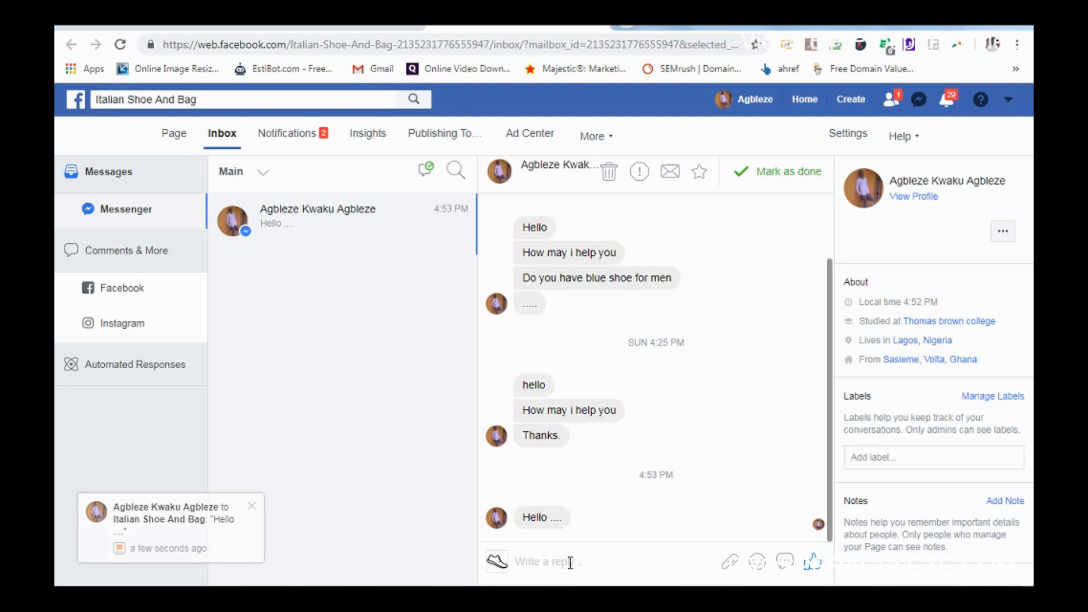
text(Hoe)
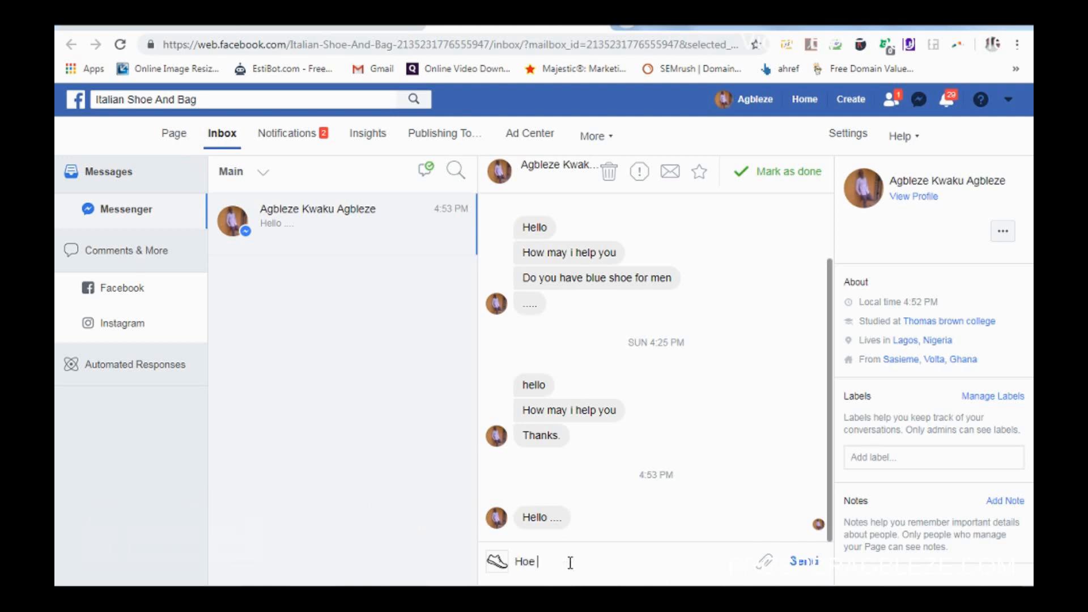
text( can in)
key(BackSpace)
text(help you)
click(804, 567)
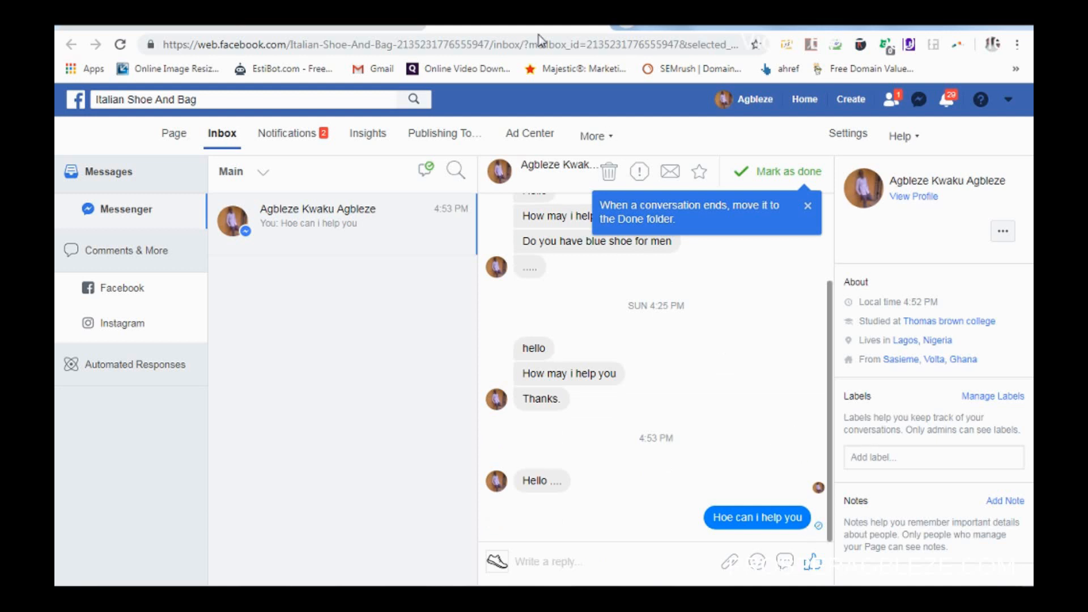
click(340, 27)
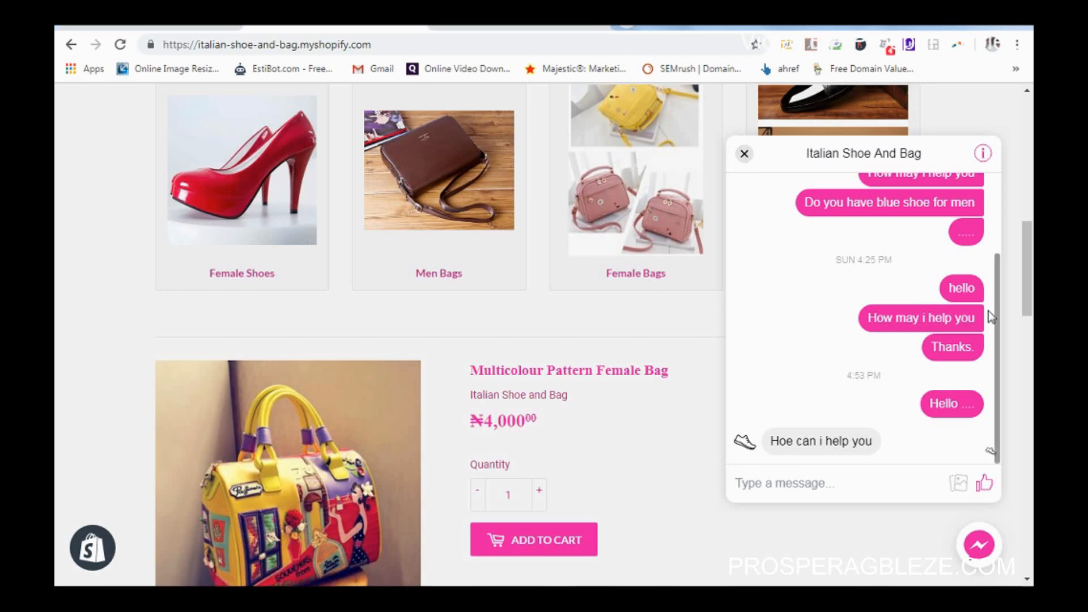
Step: Scroll up and down the Italian Shoe and Bag storefront home page to look it over
drag(1028, 312, 1027, 190)
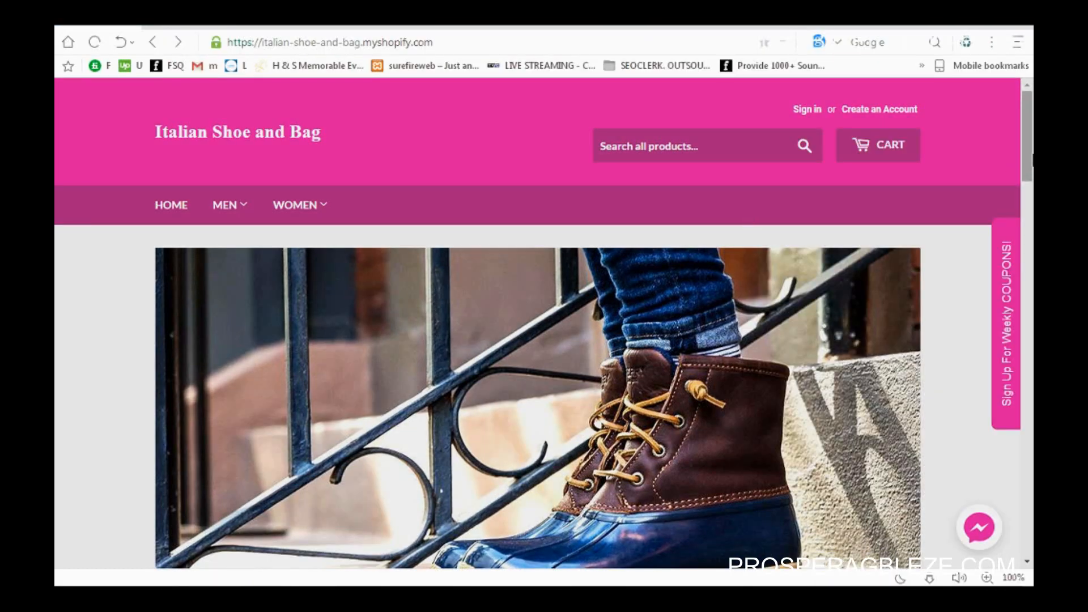
drag(1027, 160, 1022, 410)
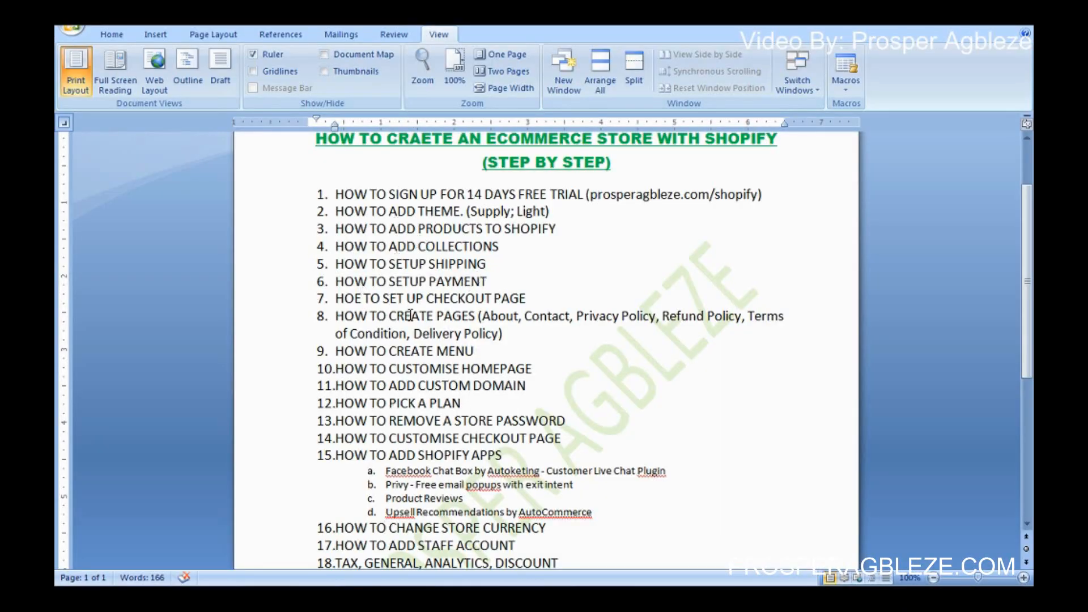
Step: Follow step 1's free-trial link to Shopify's 'Start your free 14-day trial' form
click(518, 191)
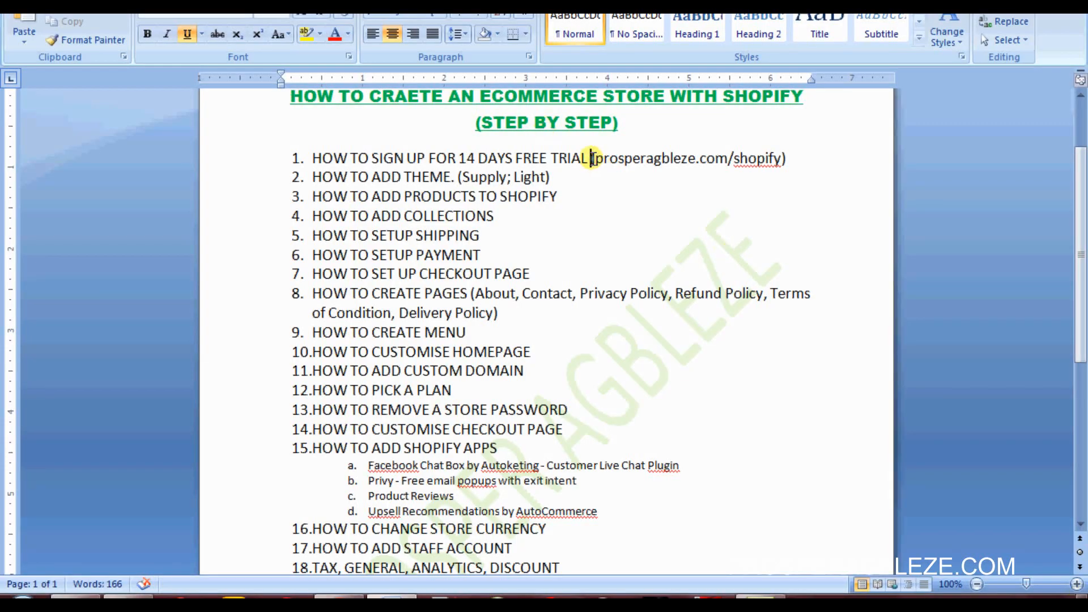
drag(592, 158, 756, 165)
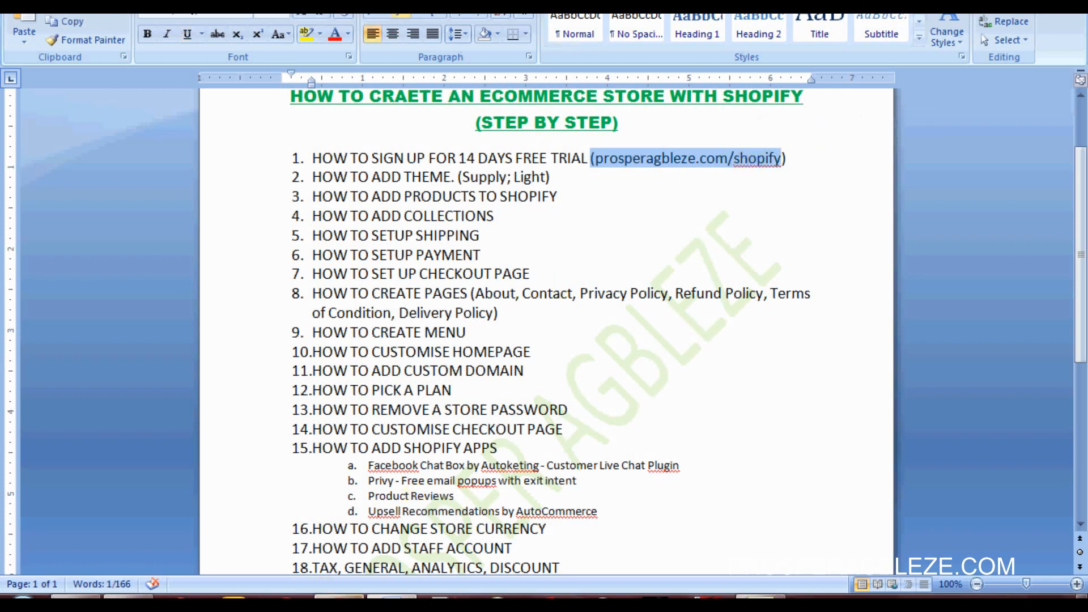
click(349, 505)
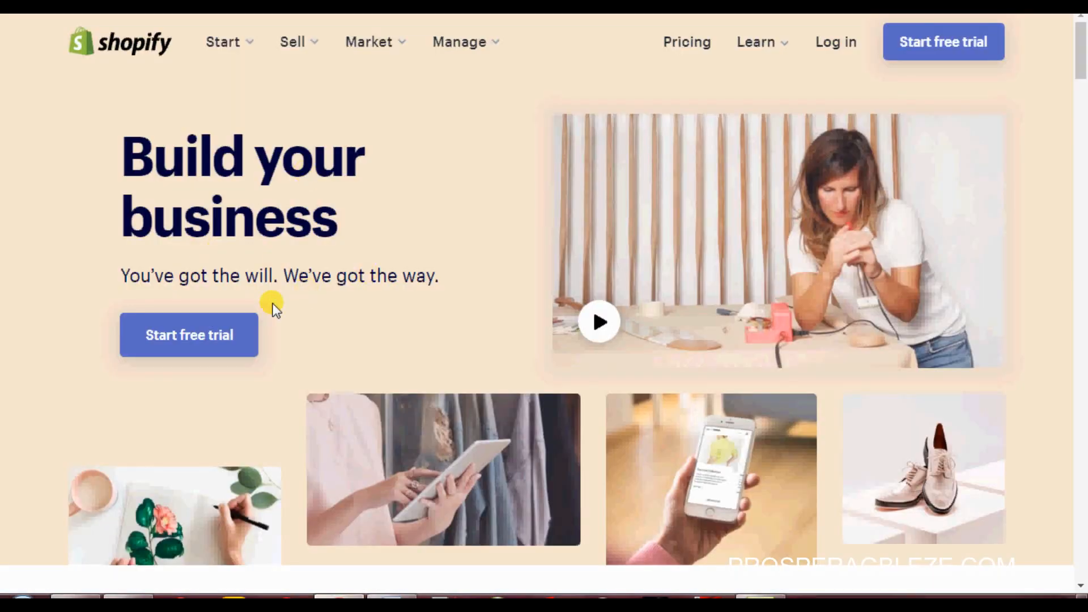
click(221, 347)
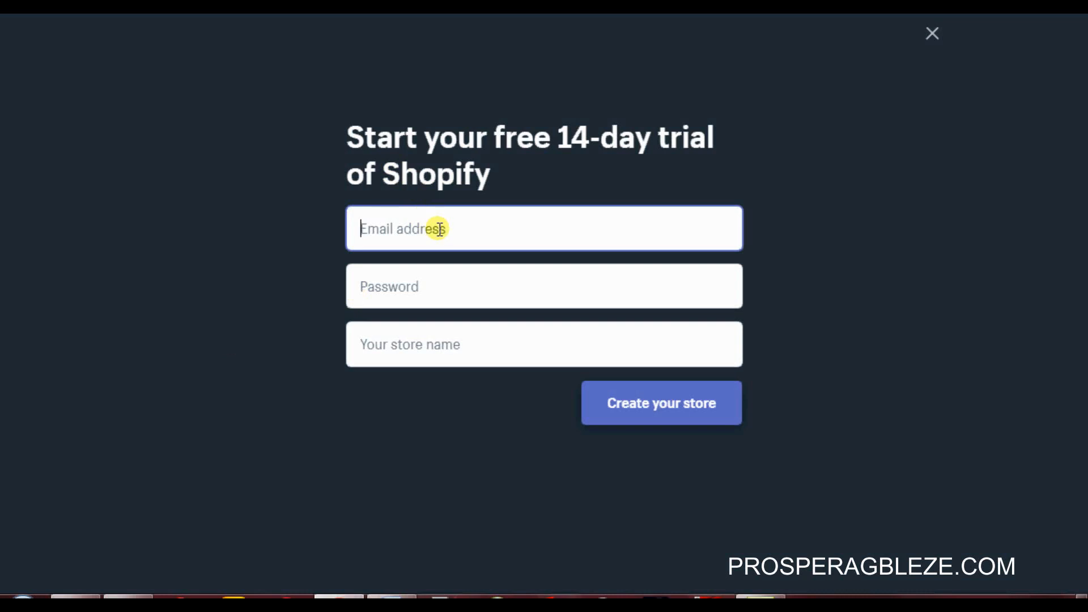
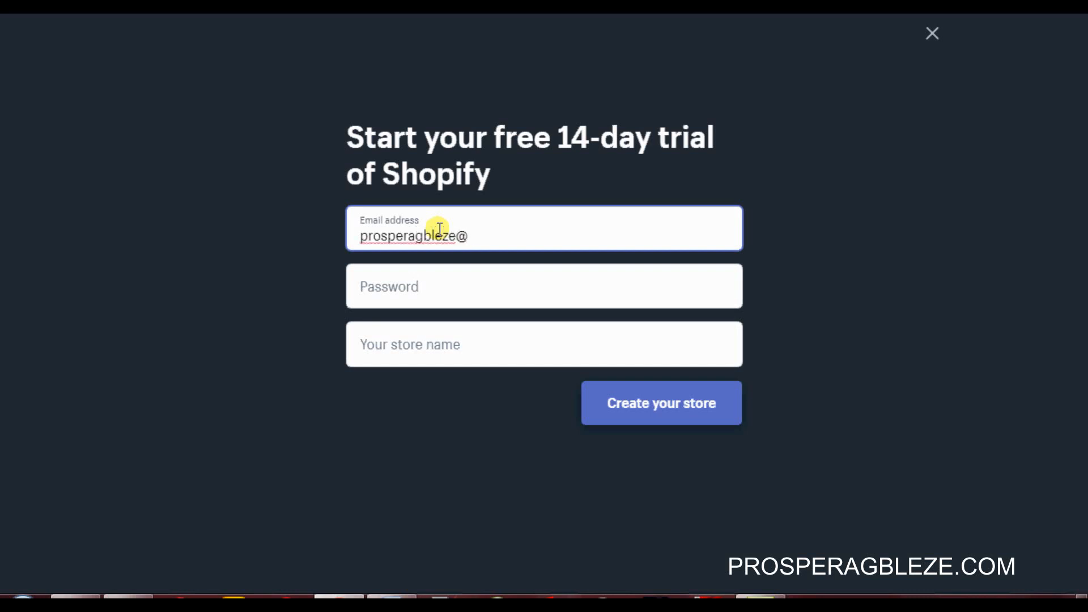
Step: Enter the account e-mail address and password on the trial sign-up form
click(457, 295)
text(p)
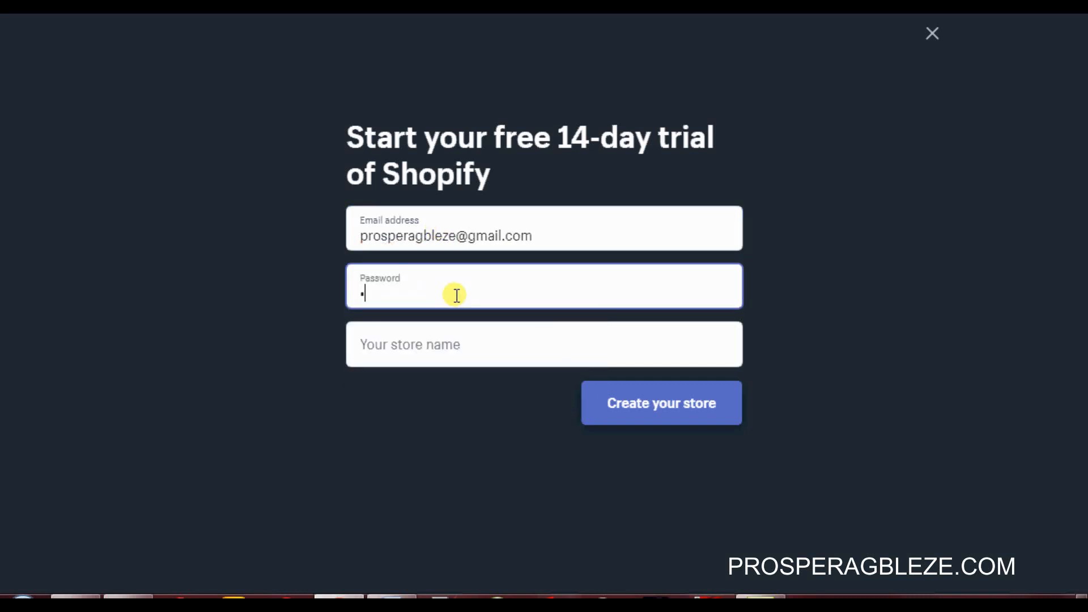
text(********)
click(457, 346)
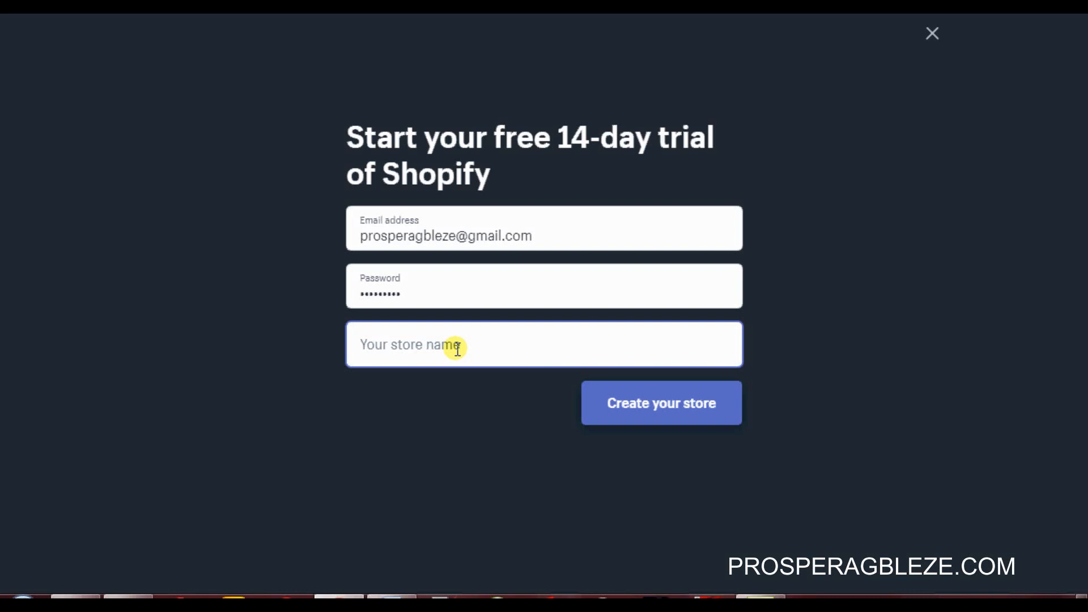
Step: Set the store name to 'italian shoe and bags' and create the store
text(ital)
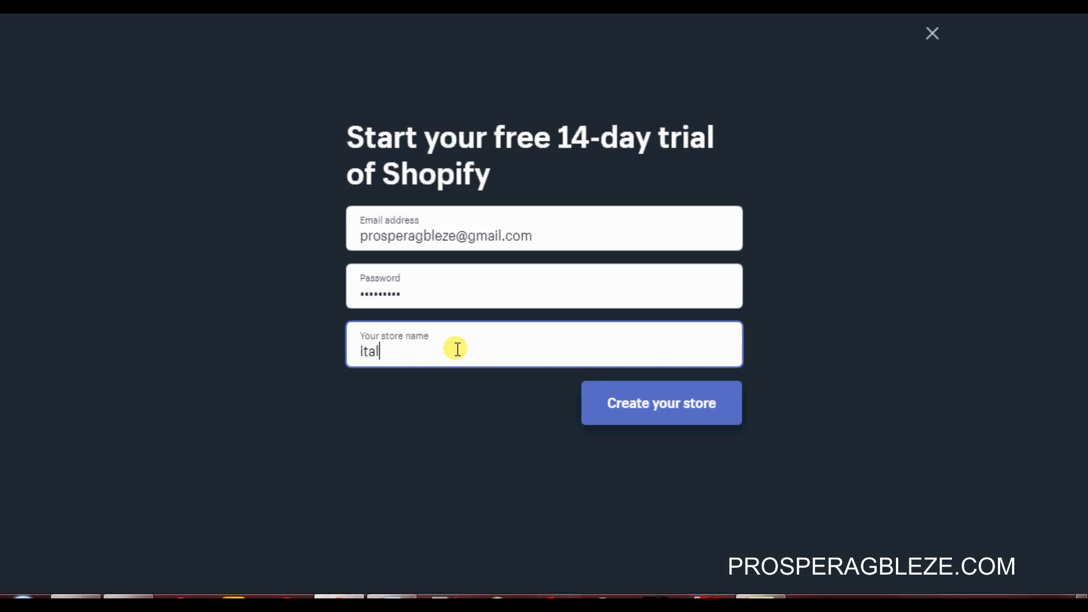
text(ian sh)
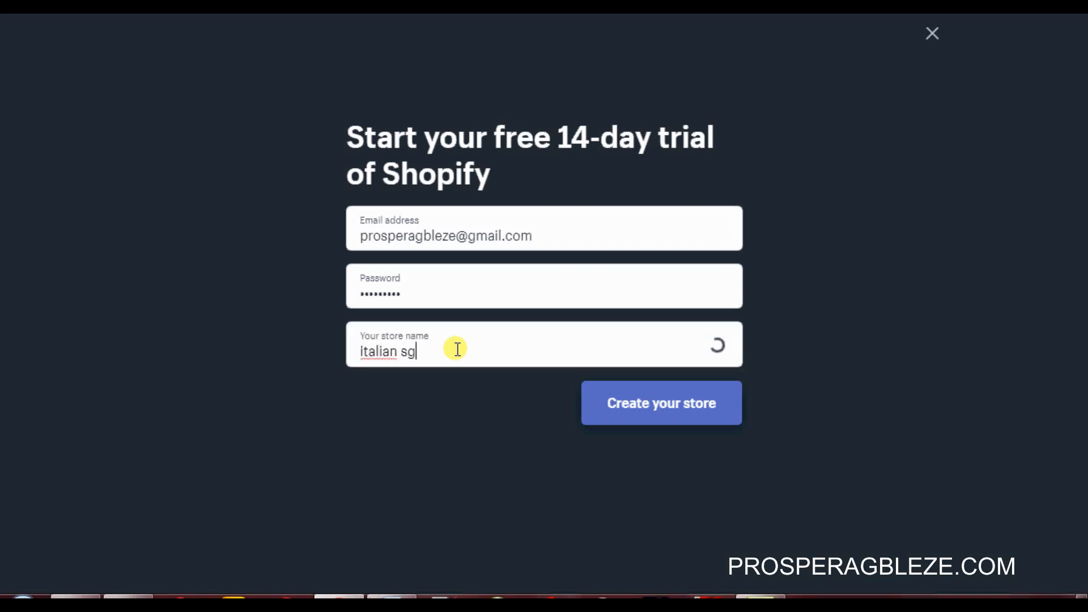
text(oe and bag)
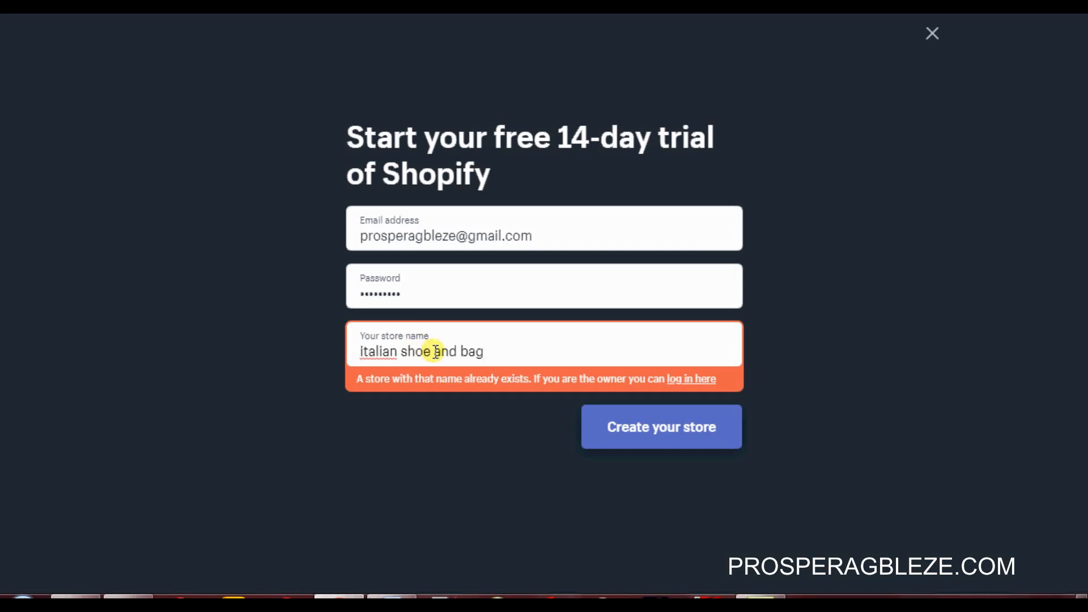
text(s)
click(430, 351)
text(s)
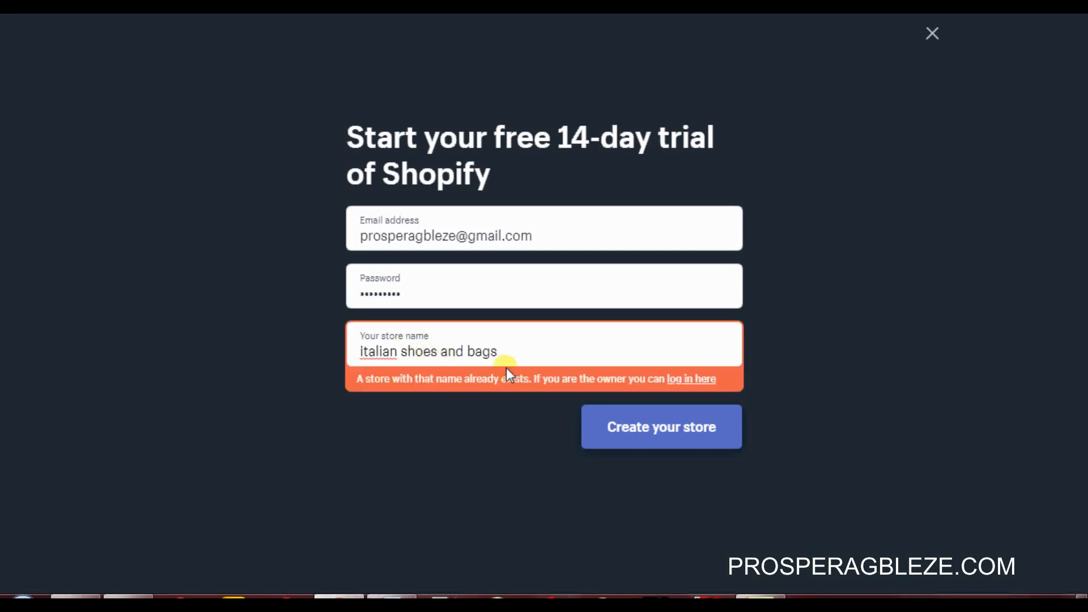
key(BackSpace)
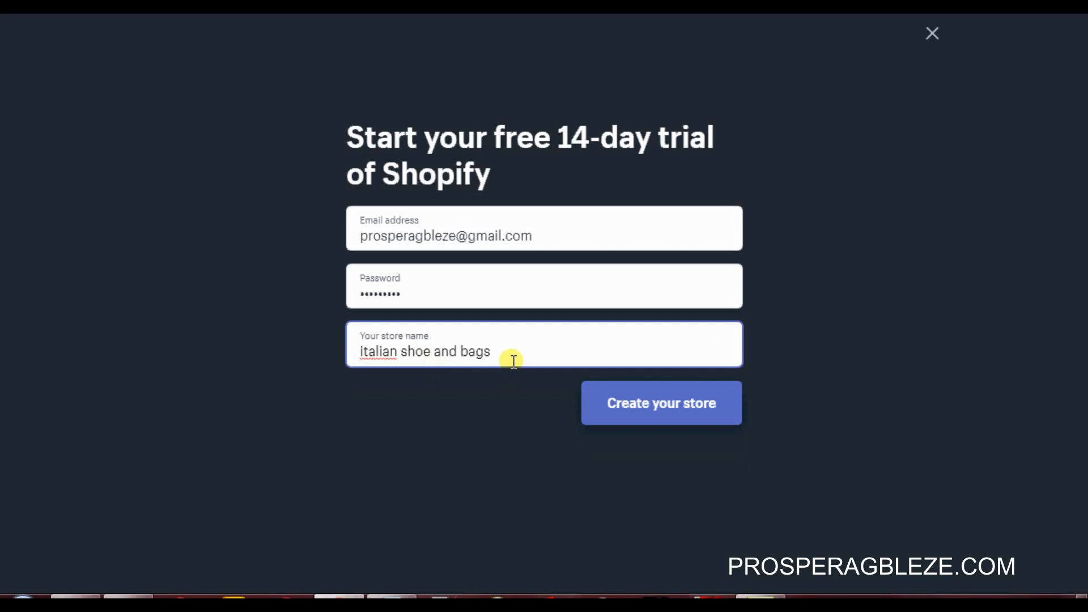
click(678, 408)
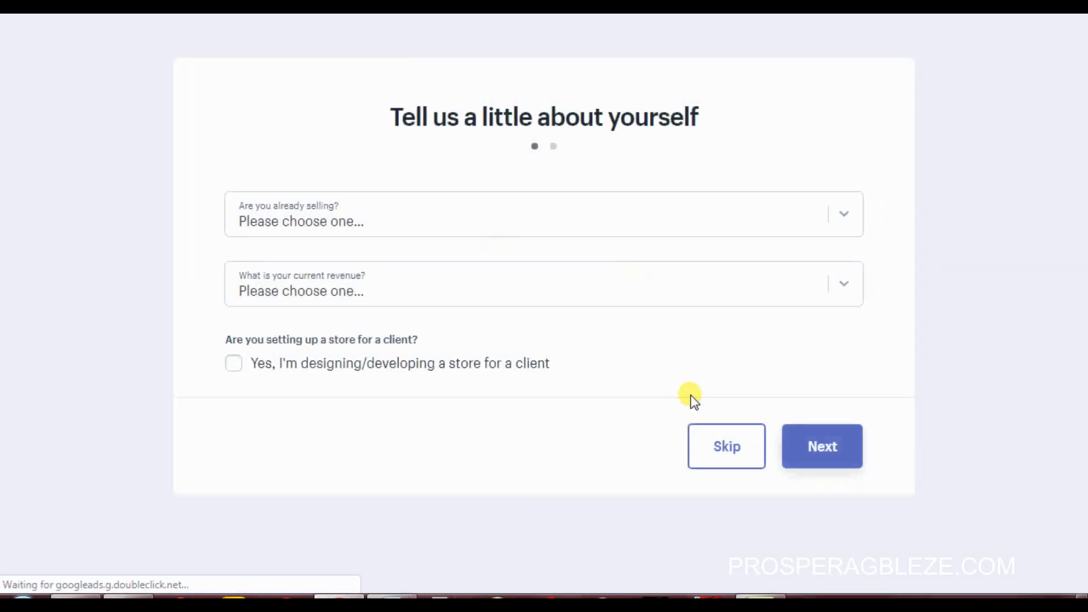
Step: Skip the selling questions and fill the business address from a saved address
click(715, 446)
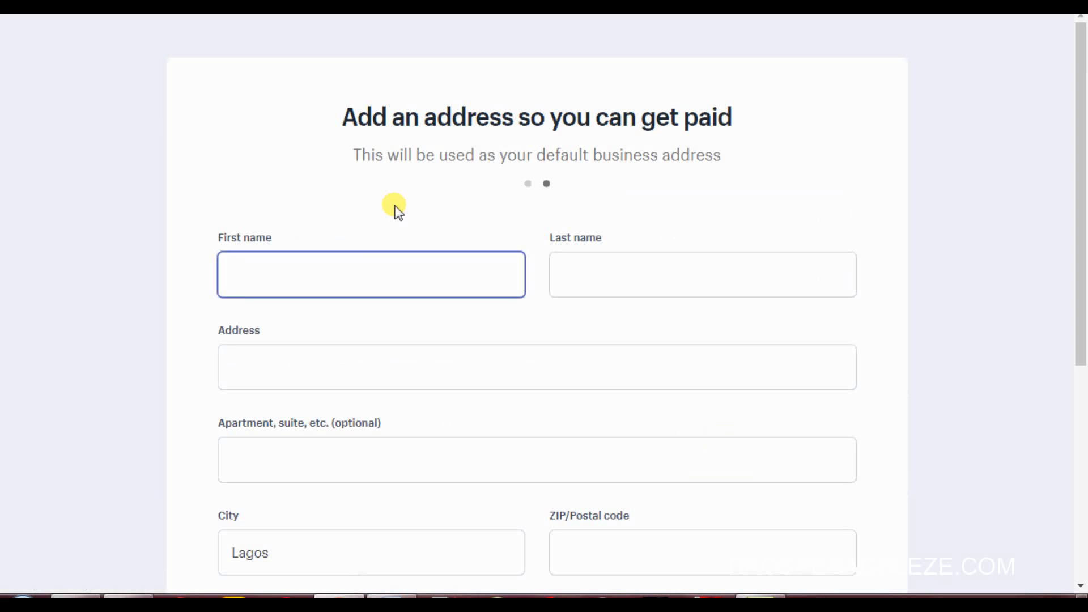
click(392, 267)
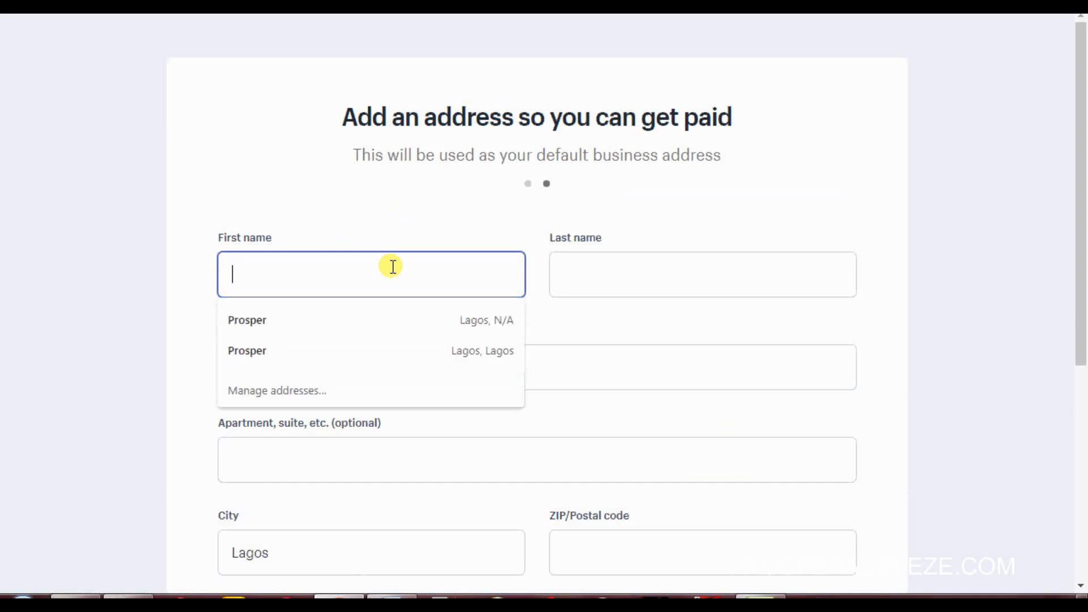
click(377, 316)
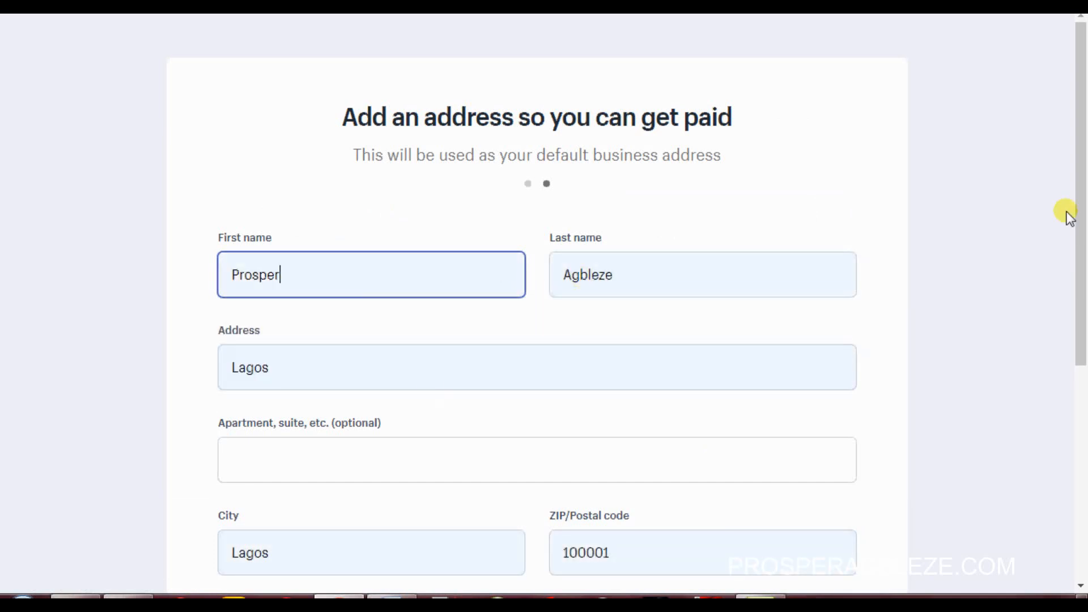
scroll(1084, 238, down, 1)
scroll(1084, 266, down, 3)
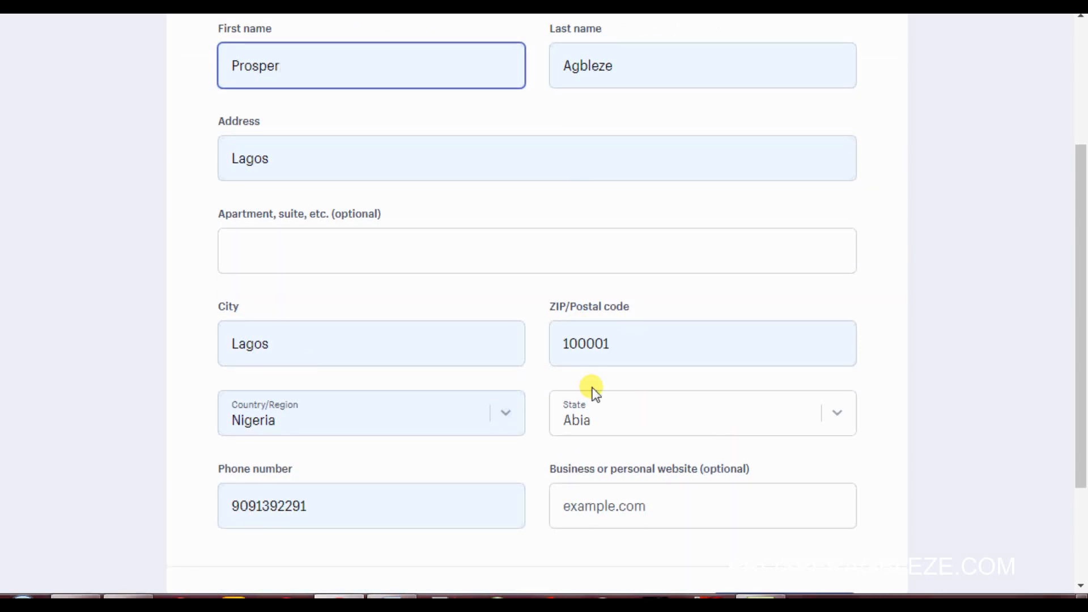
Step: Set the state to Lagos and enter the new store
click(838, 414)
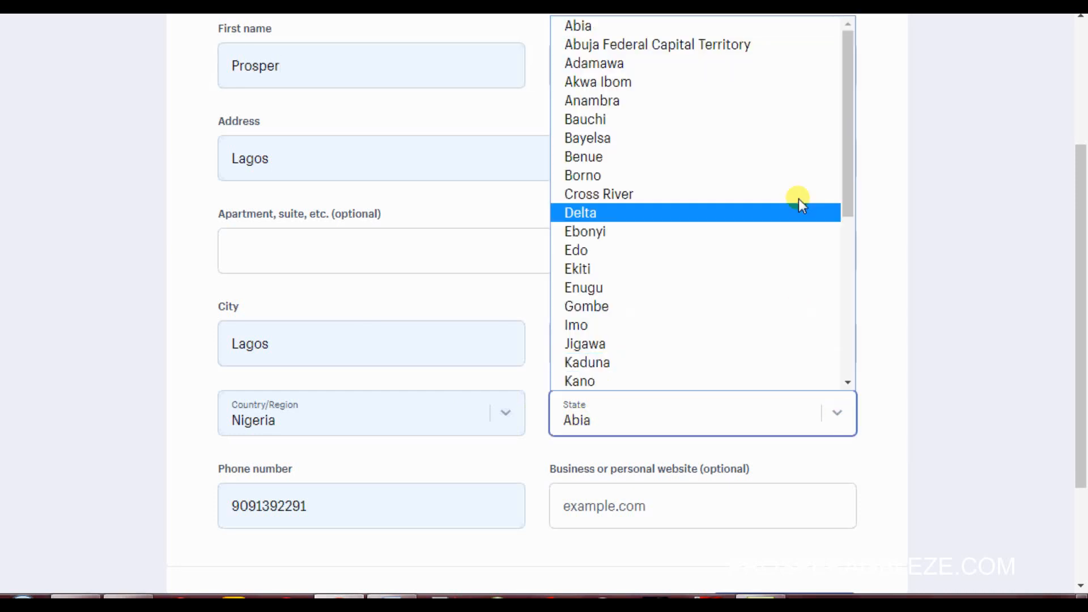
drag(846, 185, 843, 282)
click(583, 279)
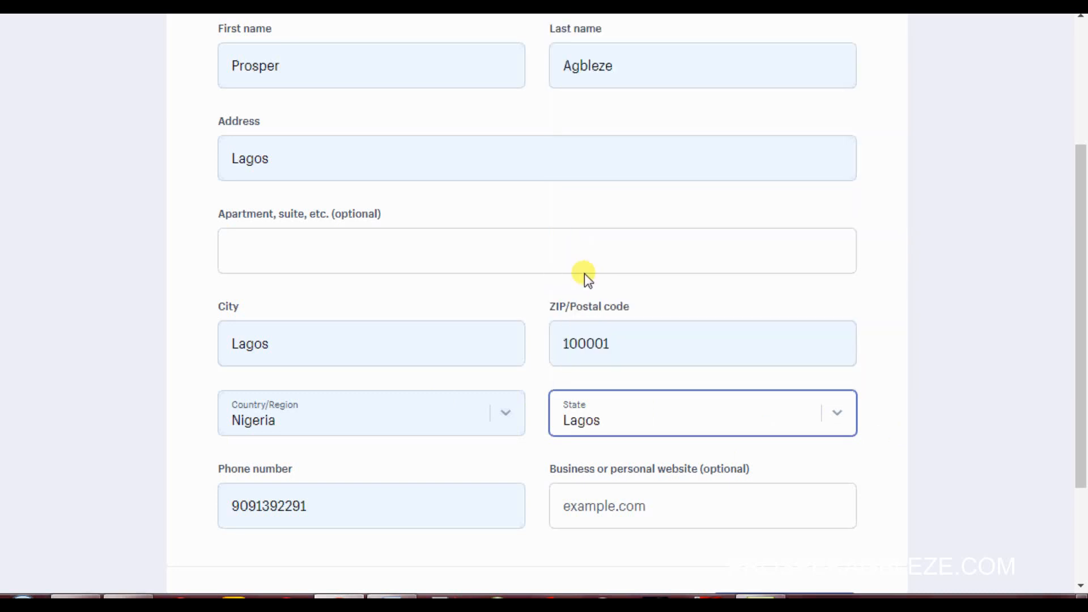
drag(1082, 343, 1069, 441)
click(785, 475)
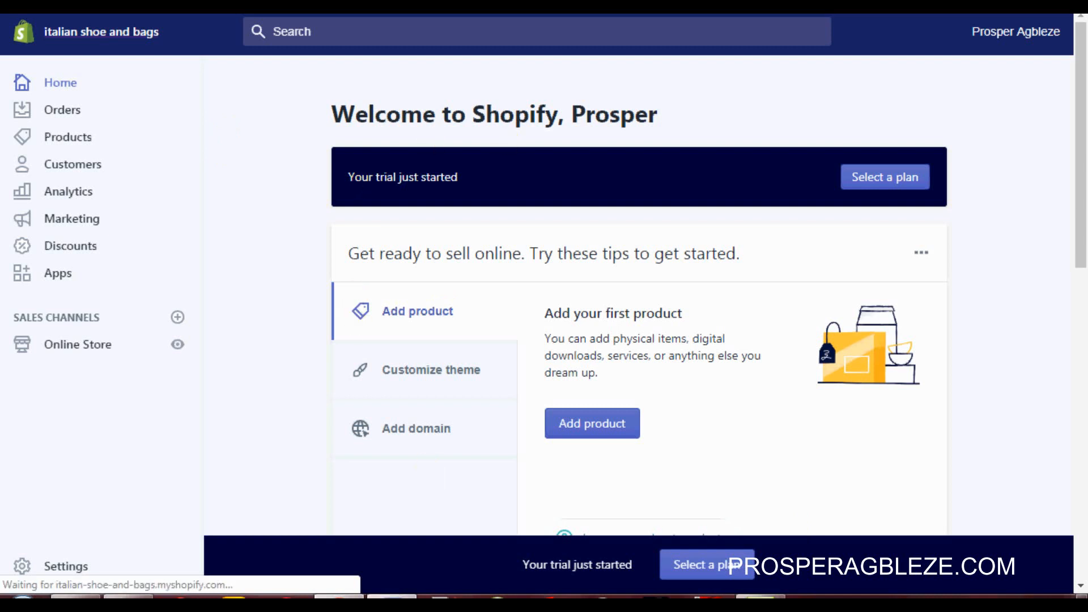
Step: Check the Word tutorial outline, then return to the store admin
click(392, 596)
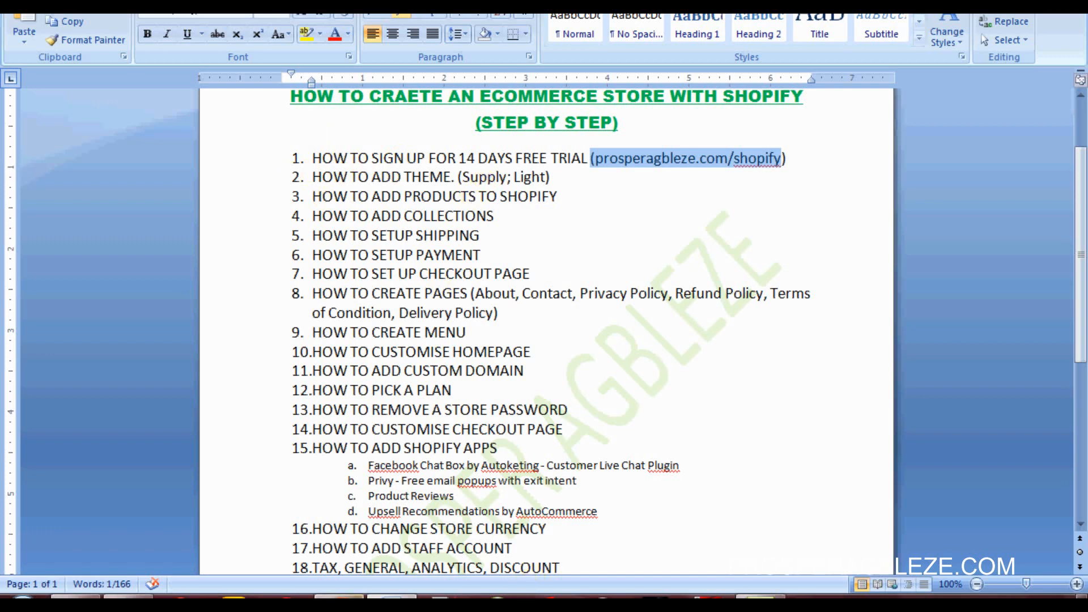
click(340, 597)
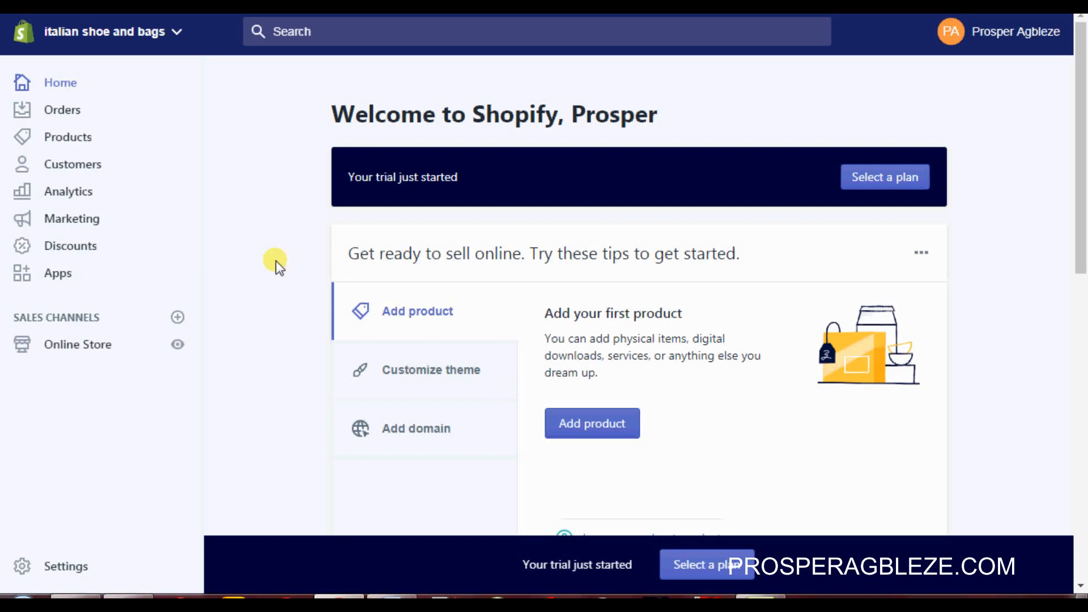
Step: Add the free Supply theme in its Light style to the store's theme library
click(93, 351)
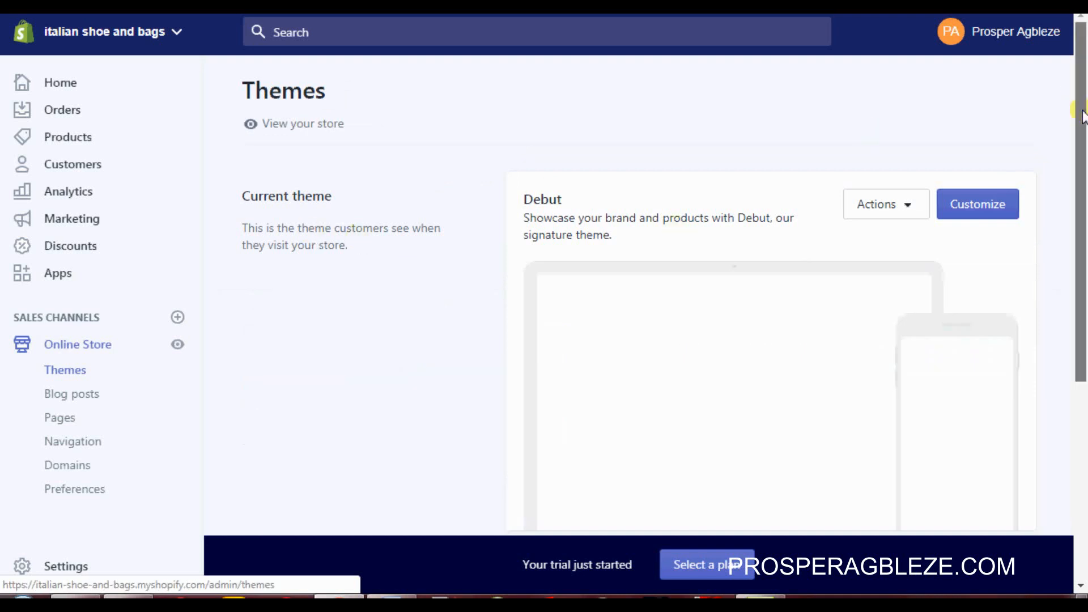
drag(1083, 116, 1071, 284)
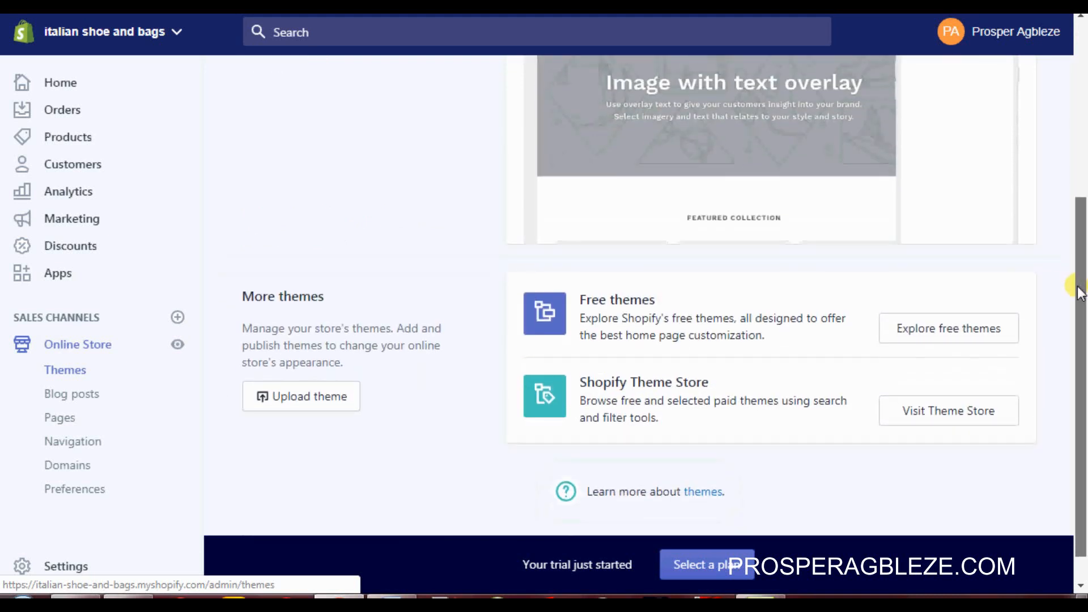
click(952, 334)
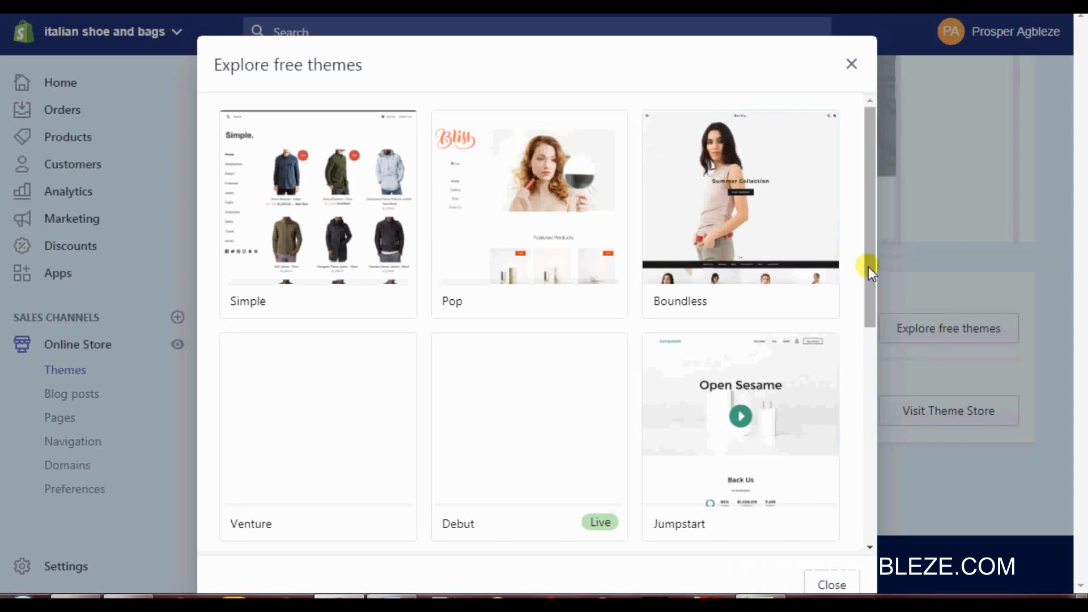
drag(869, 267, 864, 423)
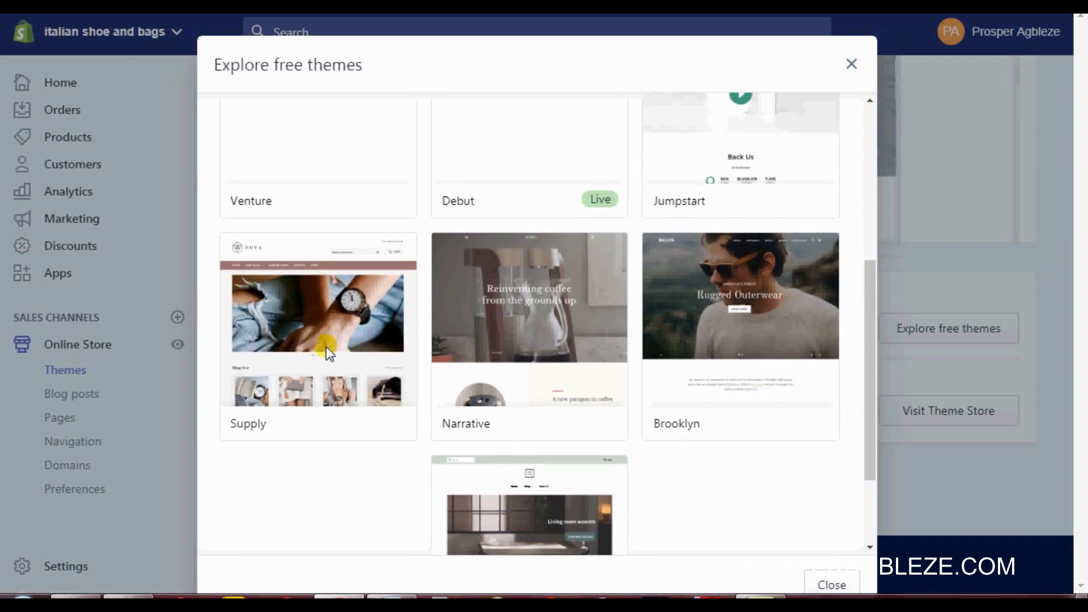
click(325, 346)
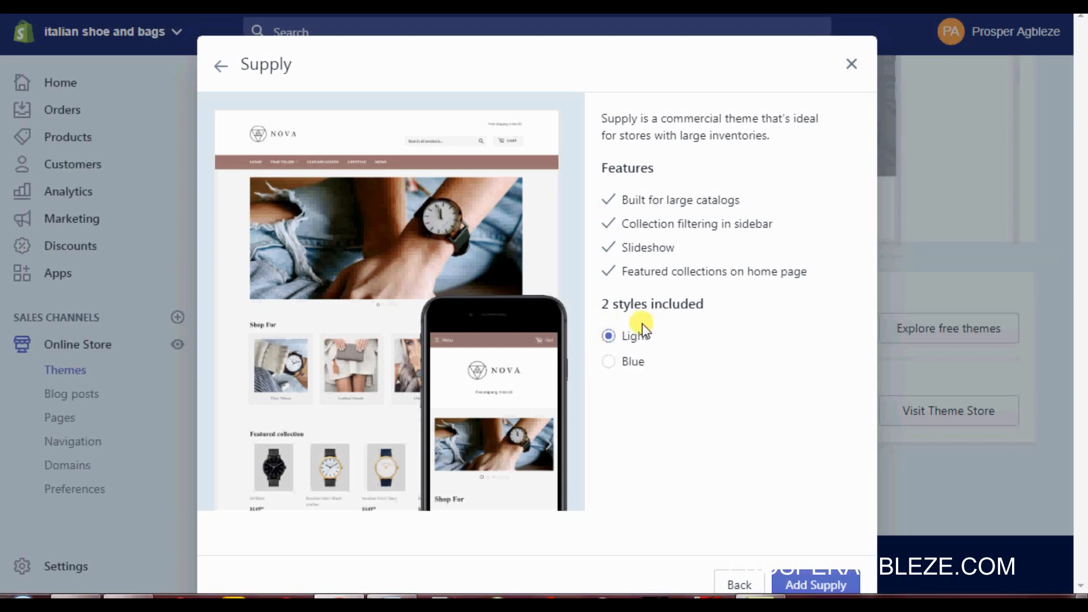
click(608, 363)
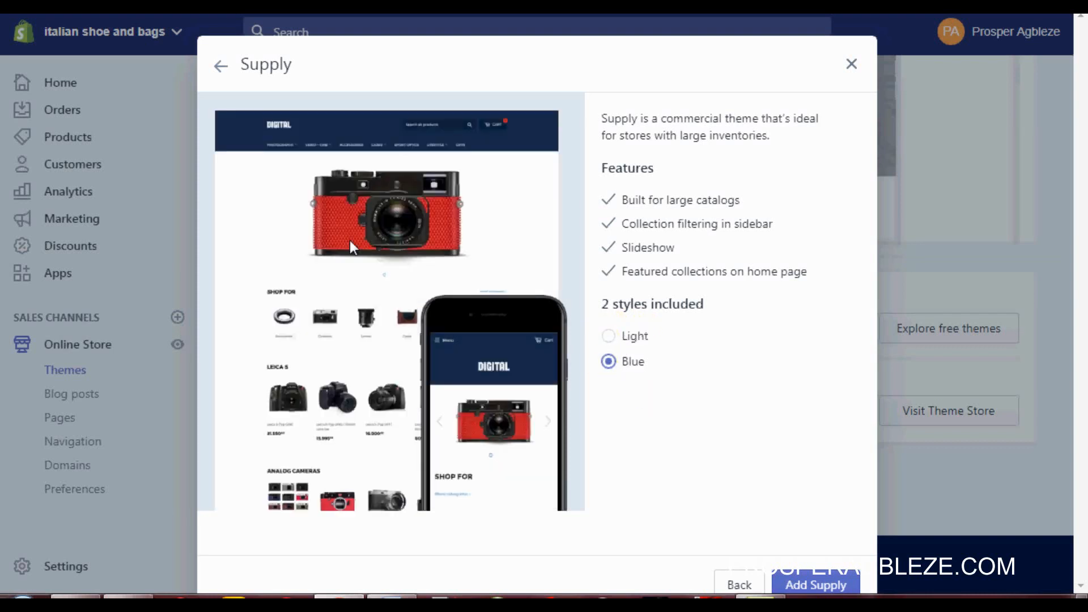
click(610, 336)
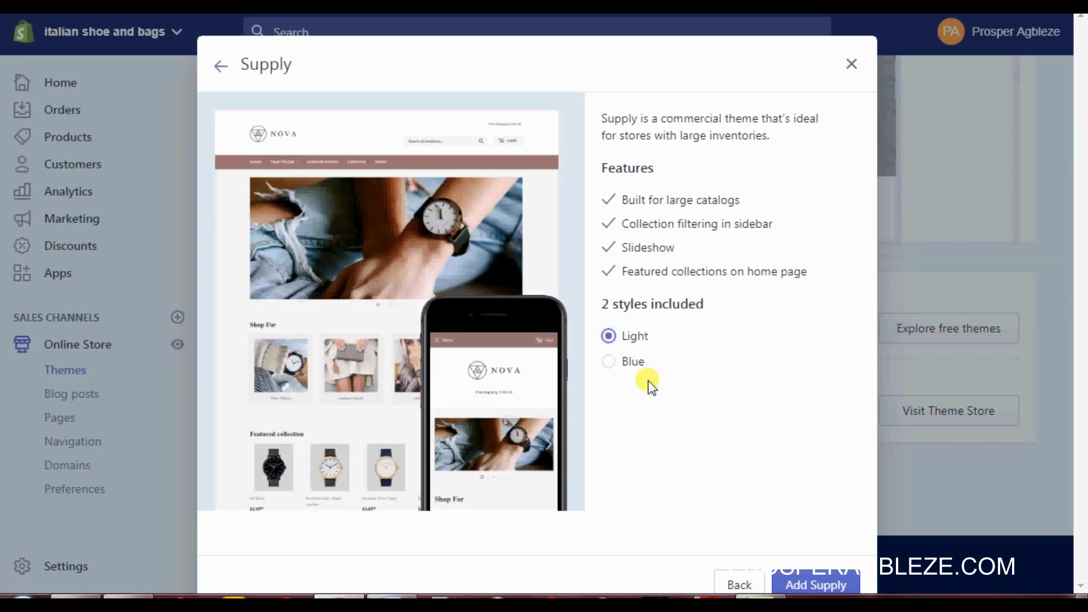
click(827, 588)
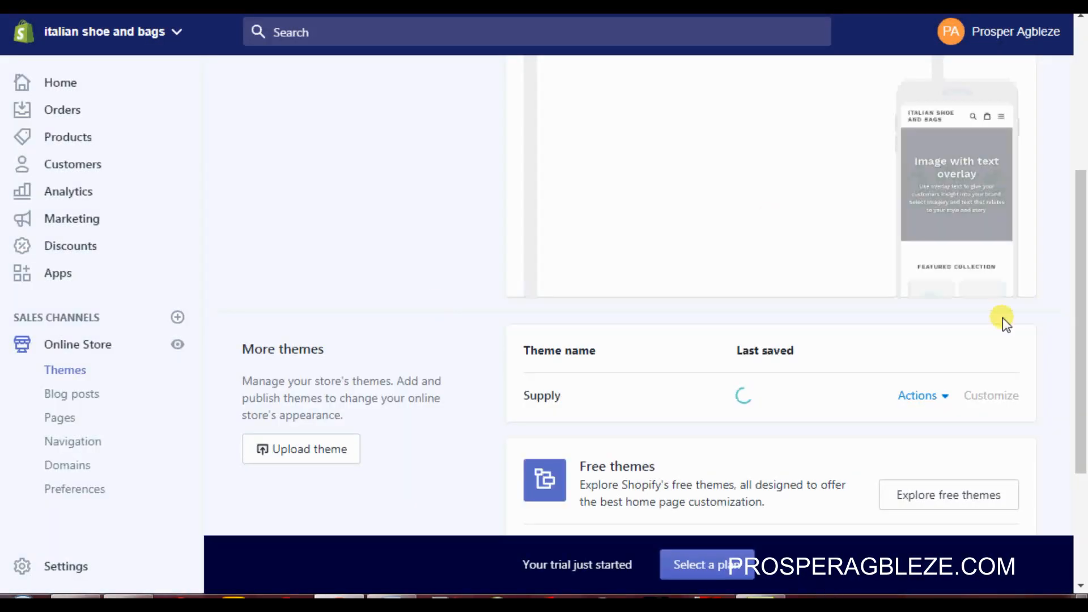
Step: Publish the Supply theme from its Actions menu, replacing Debut as current theme
drag(1083, 371, 1071, 199)
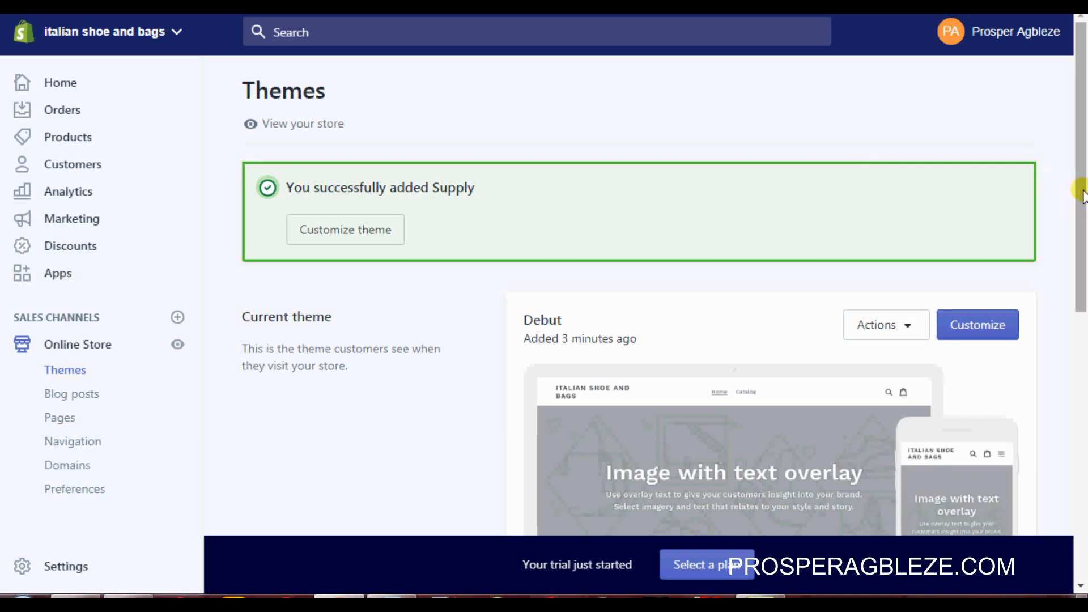
drag(1082, 195, 1083, 396)
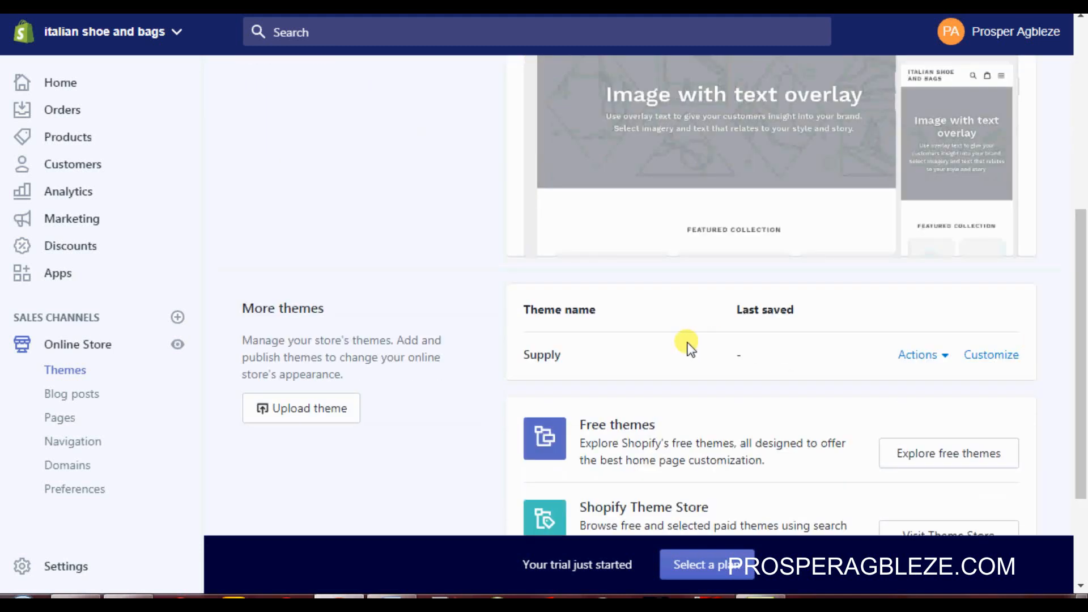
click(943, 360)
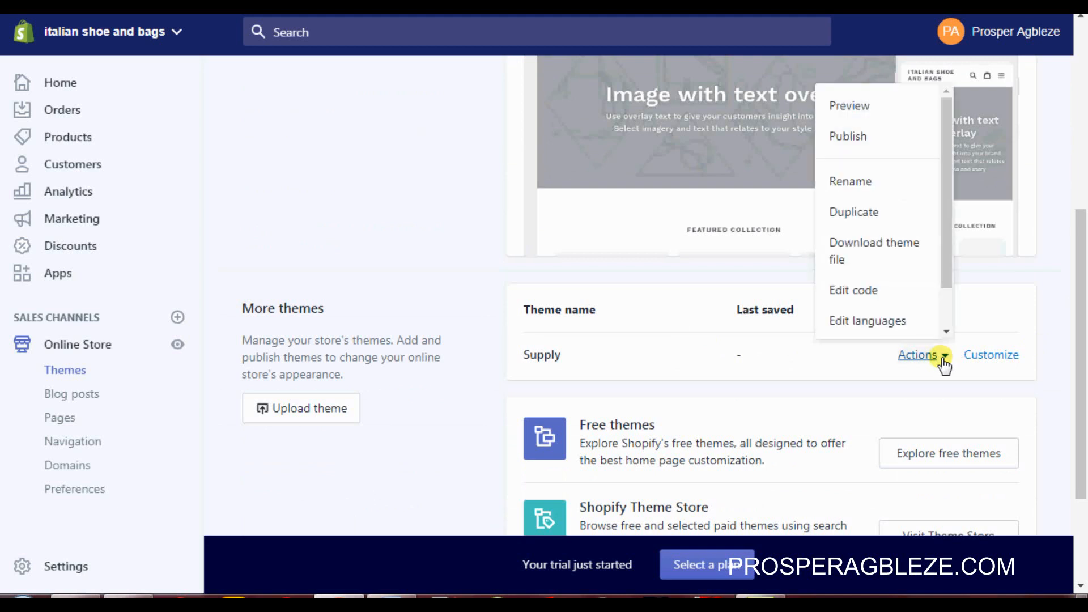
click(861, 136)
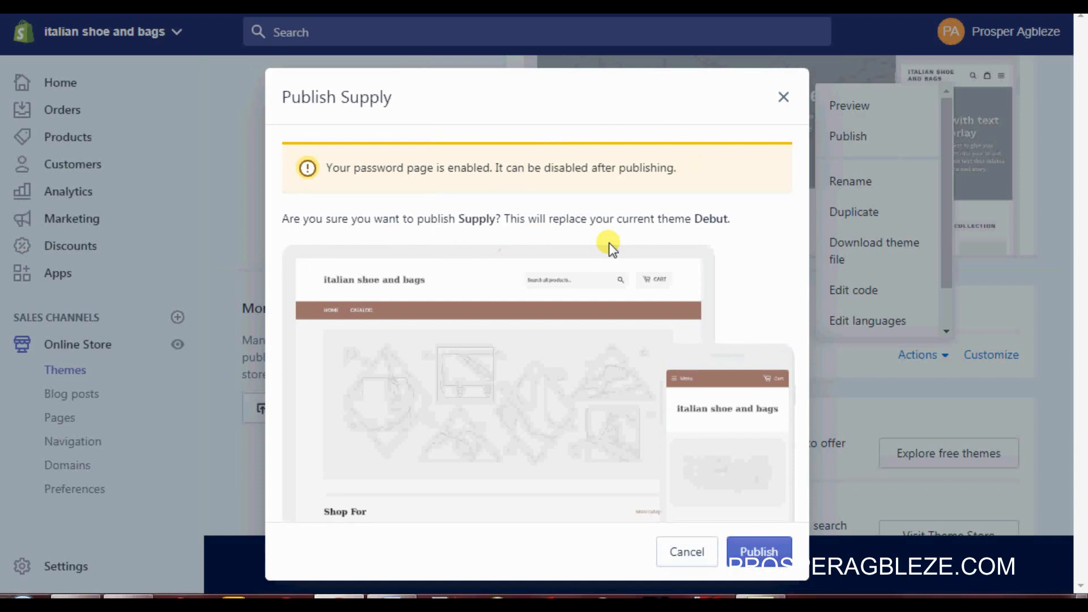
click(759, 551)
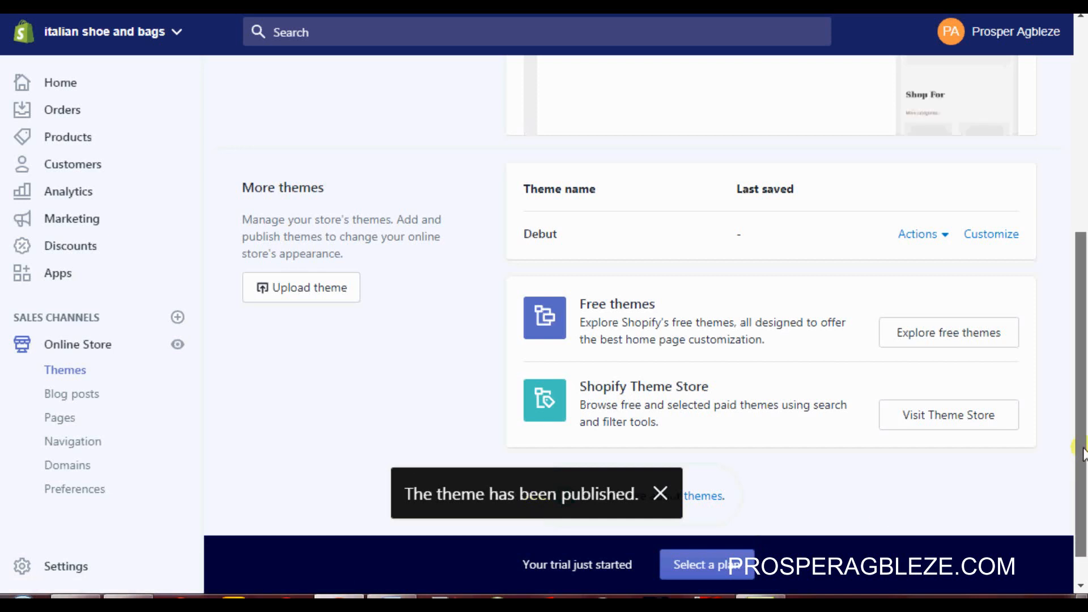
drag(1083, 453, 1078, 250)
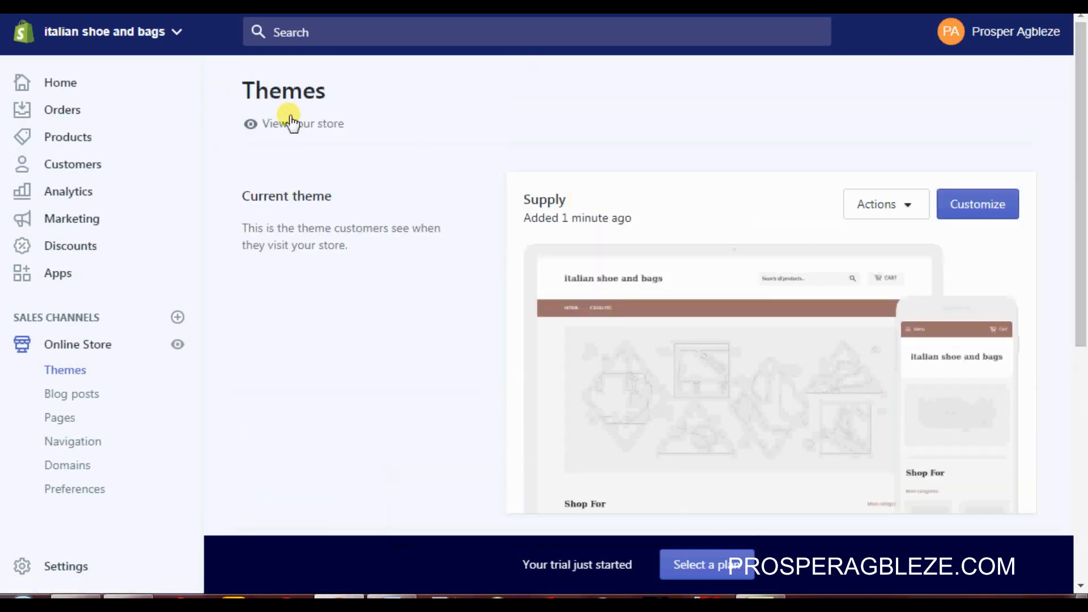
Step: Preview the live storefront in the Supply theme, closing the password notice bar
right_click(305, 132)
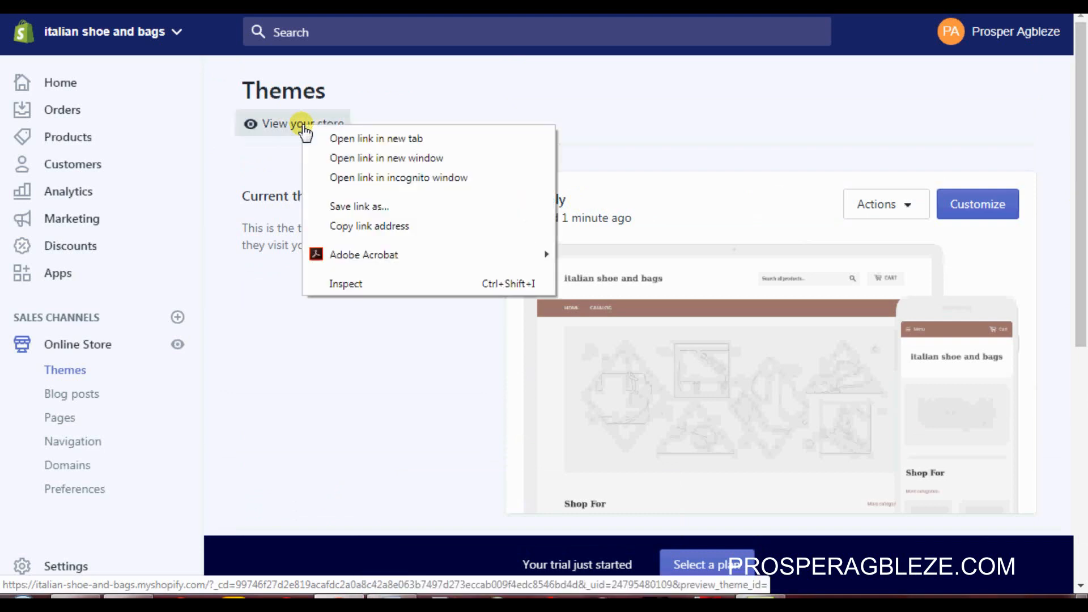
click(328, 138)
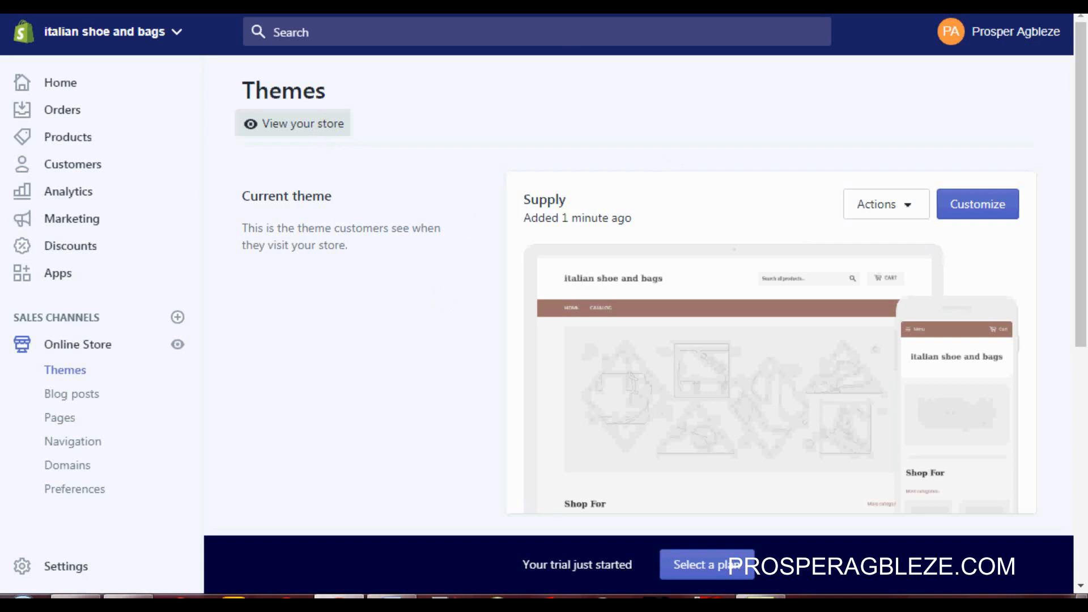
key(ctrl+Tab)
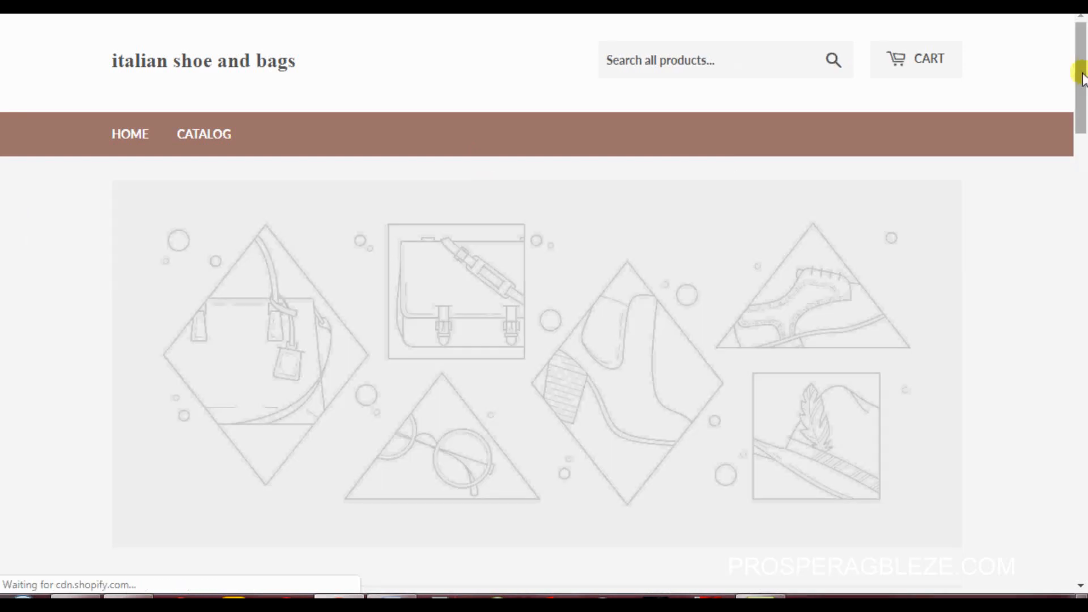
drag(1083, 77, 1082, 17)
click(1038, 567)
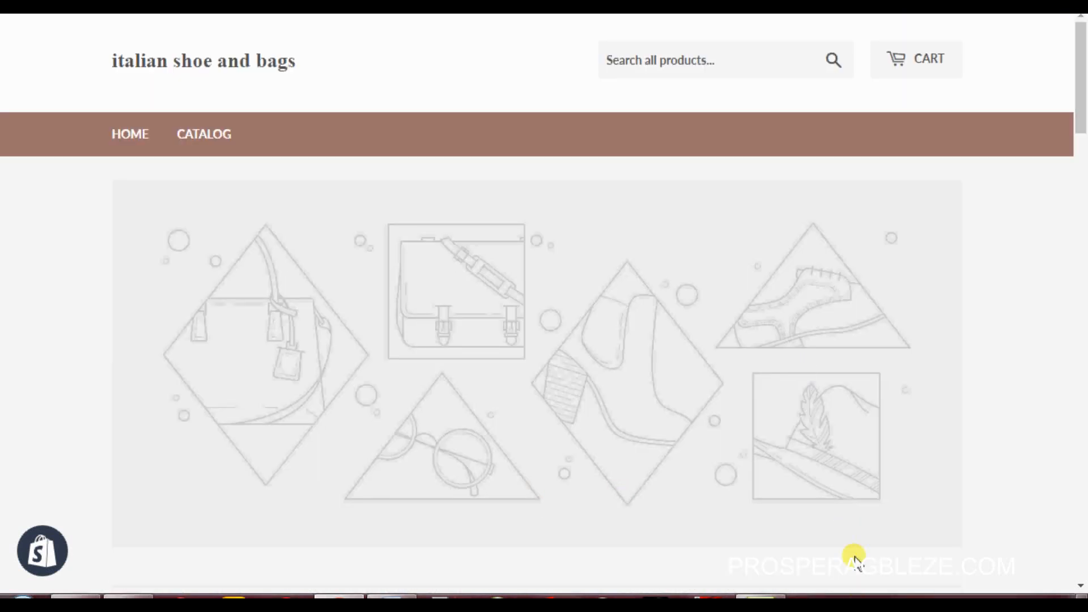
click(391, 596)
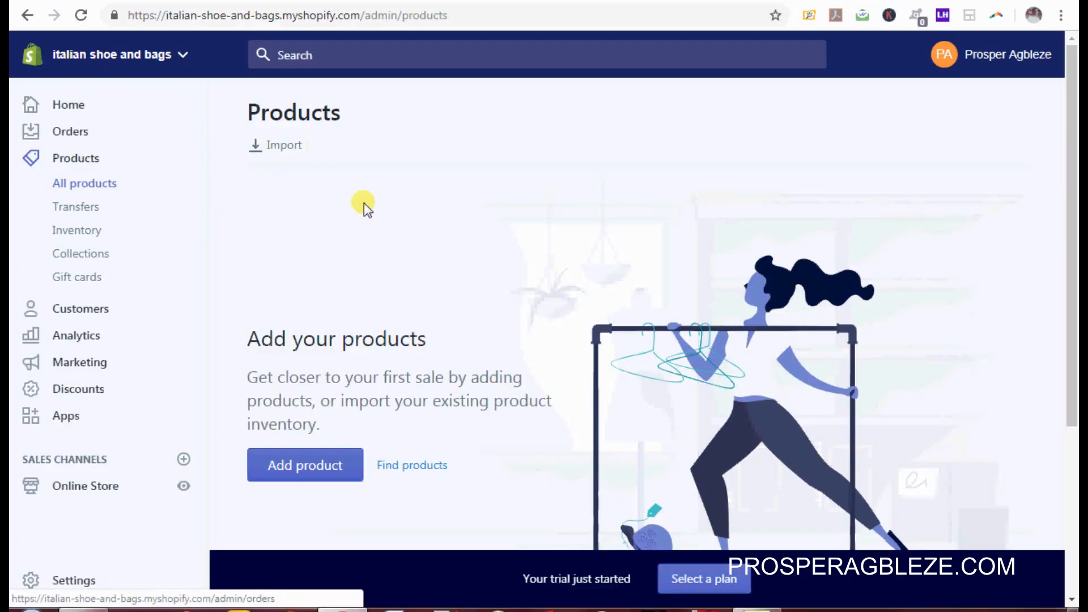
Step: Start a new product and paste 'Italian Leather Shoe For Men' as its title
click(316, 468)
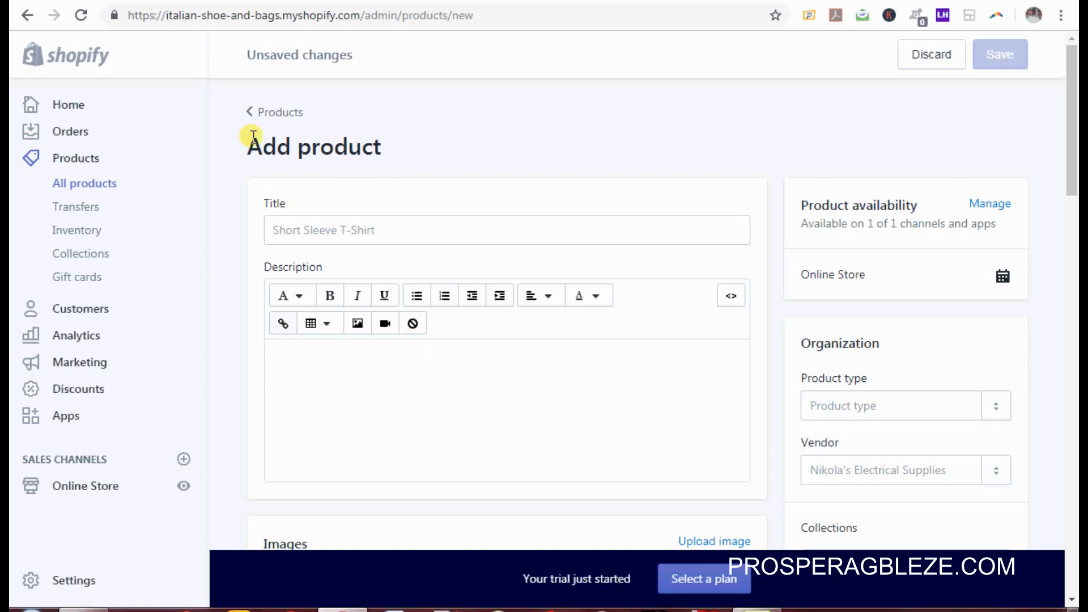
click(423, 228)
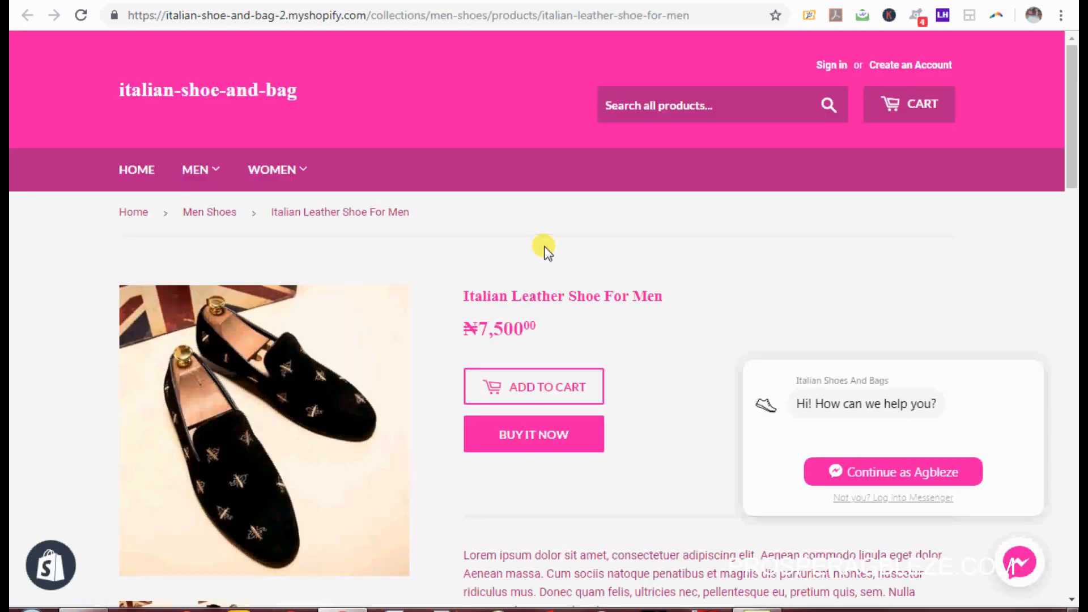
drag(661, 296, 456, 305)
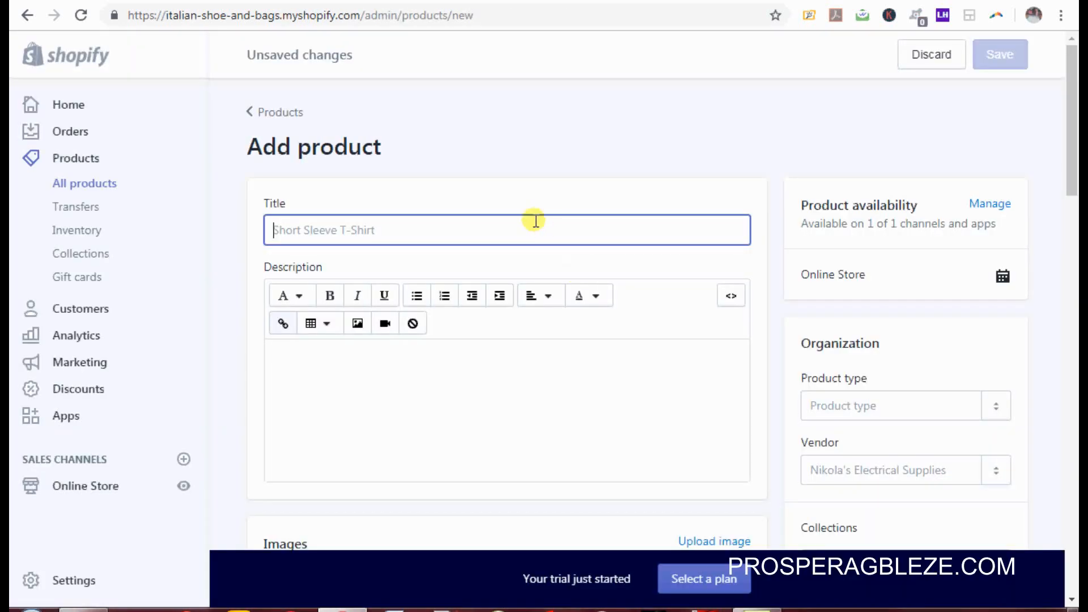
text(Italian Leather Shoe For Men)
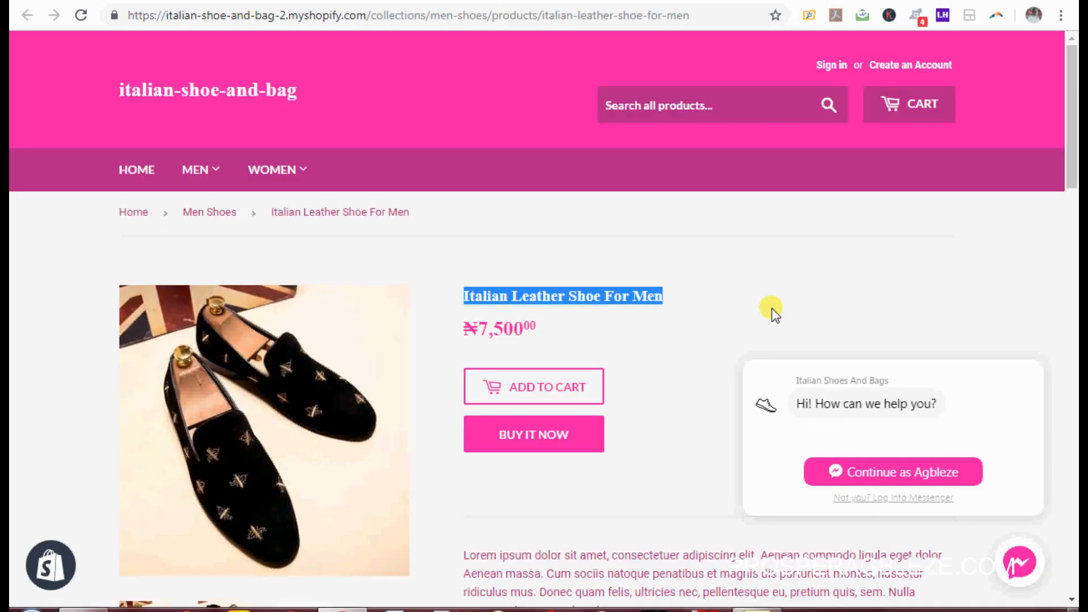
Step: Select the full product description text on the reference storefront page
scroll(794, 255, down, 8)
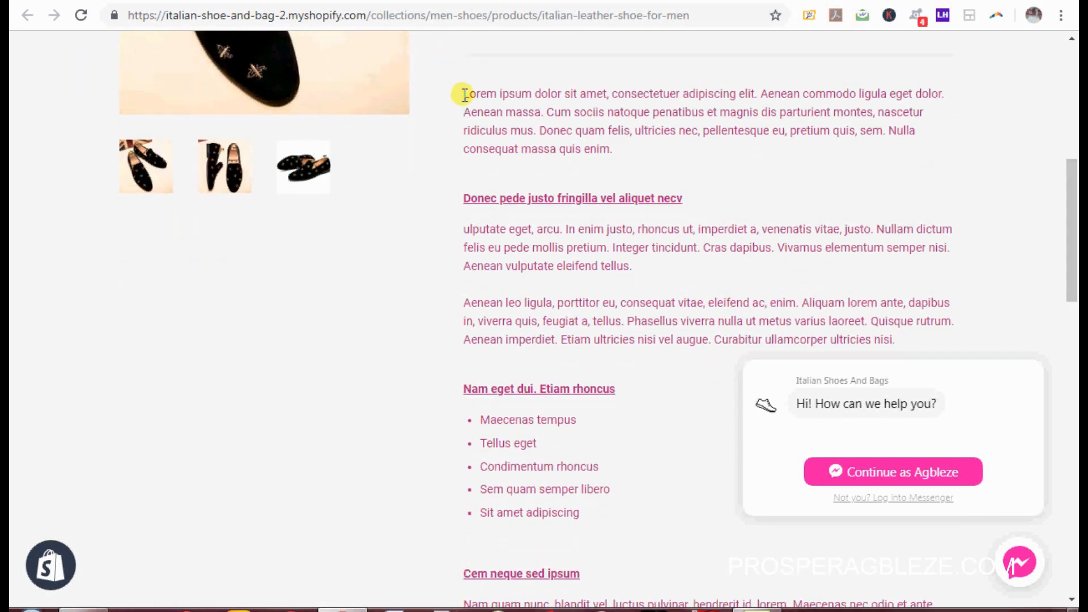
drag(461, 92, 772, 265)
scroll(567, 396, down, 7)
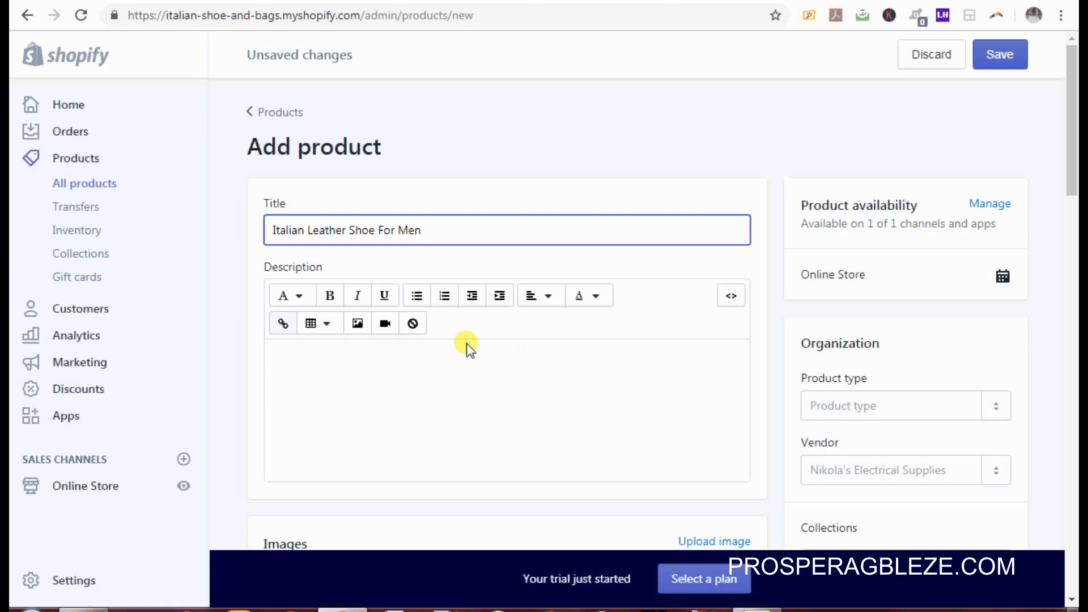
Step: Paste the copied text into the empty product Description
click(469, 354)
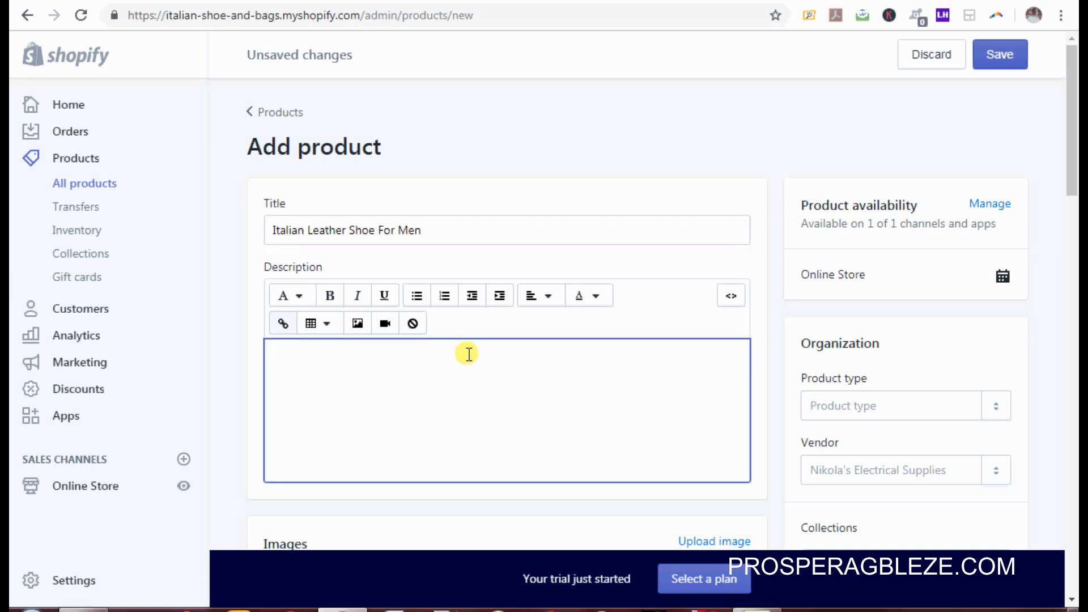
key(ctrl+v)
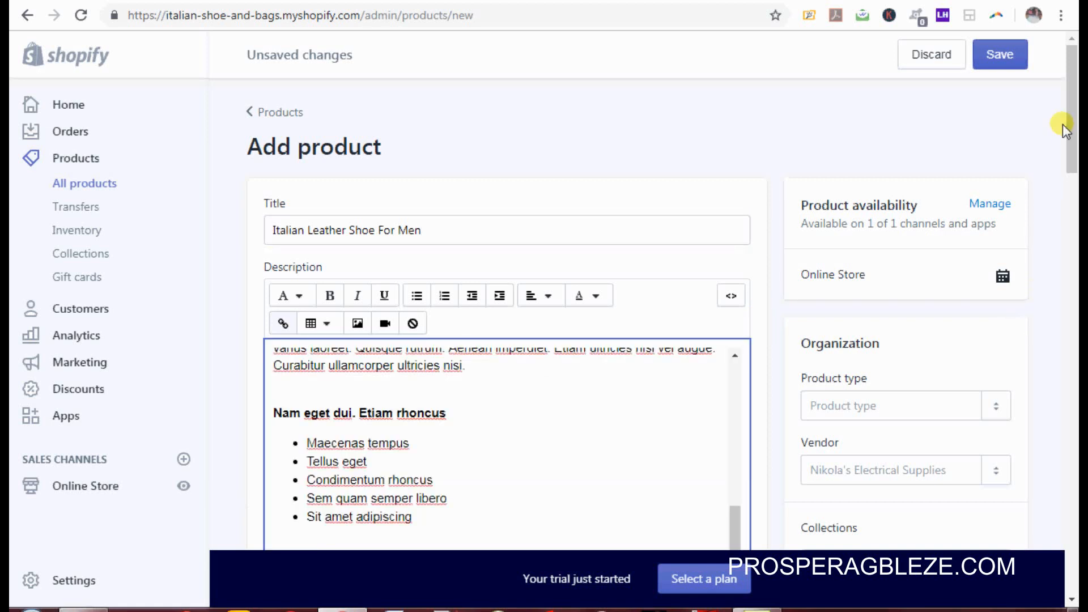
drag(1072, 133, 1073, 164)
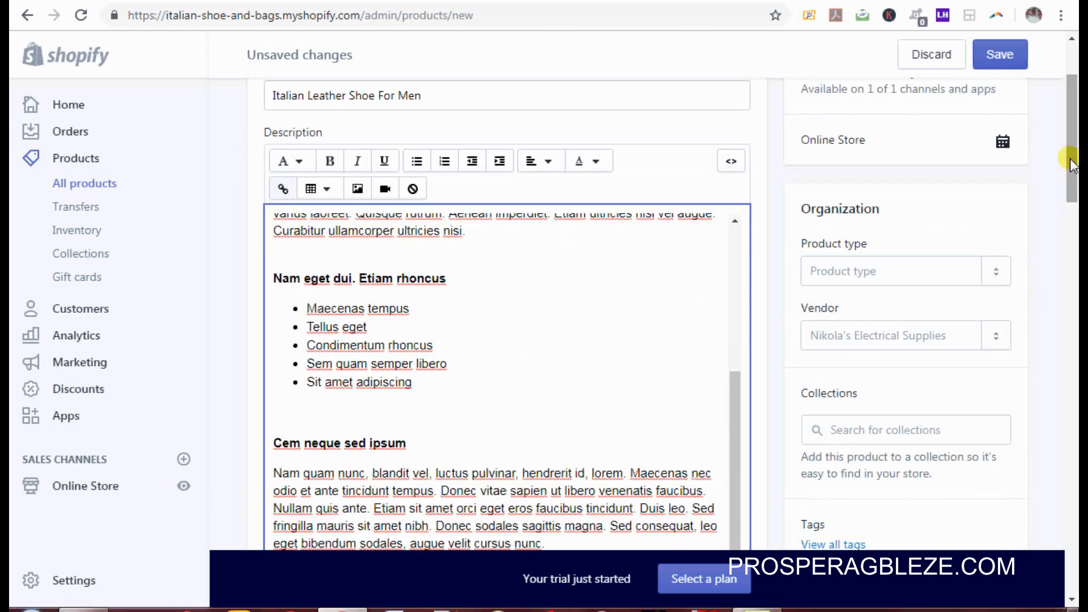
drag(1071, 166, 1072, 192)
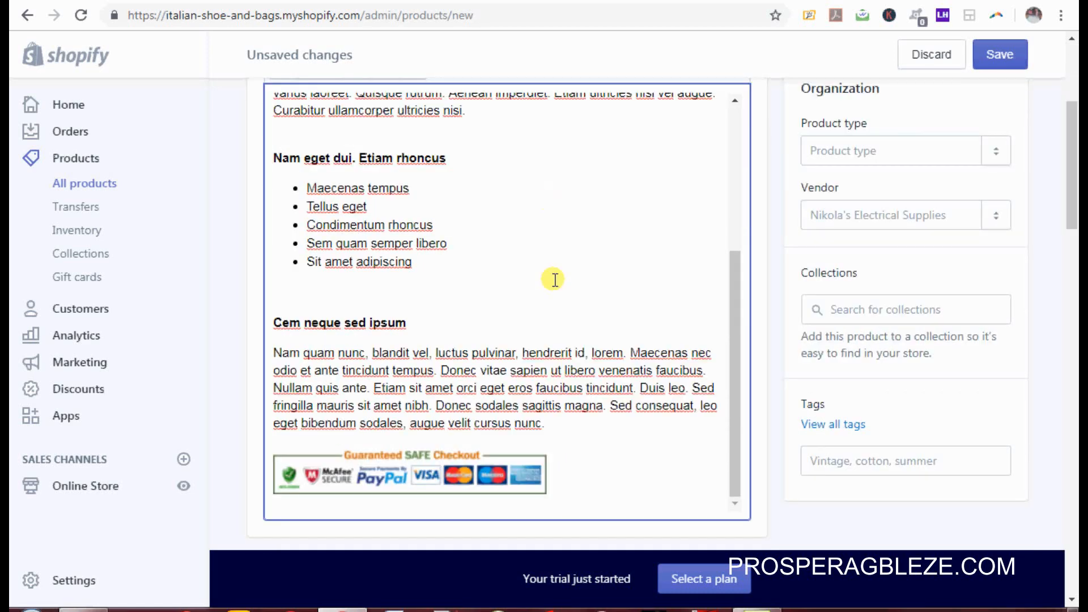
Step: Center-align the Guaranteed SAFE Checkout badge image in the description
click(449, 467)
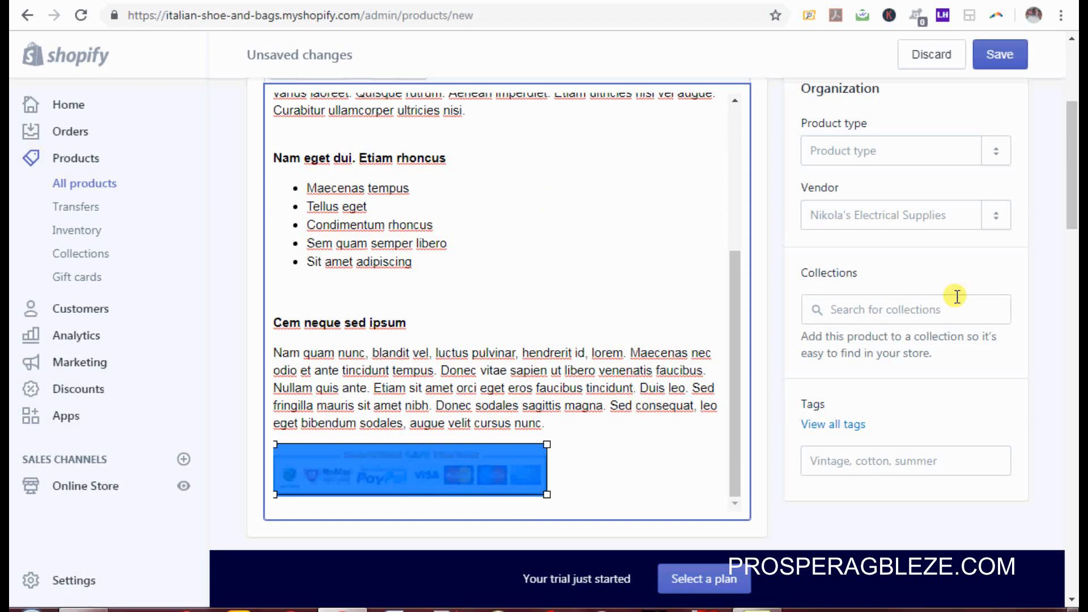
scroll(1072, 177, up, 3)
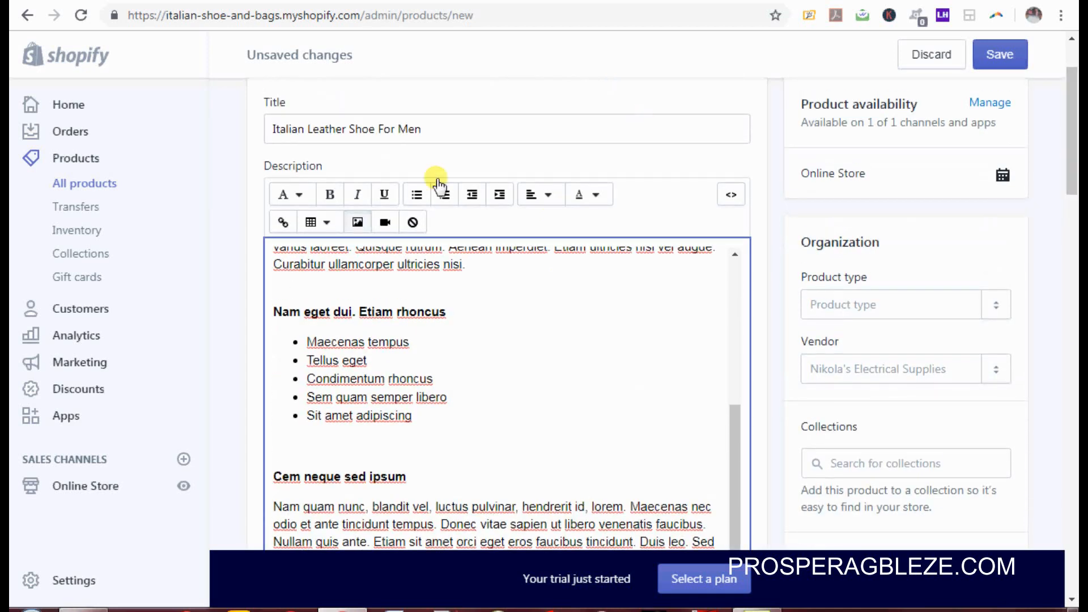
click(547, 205)
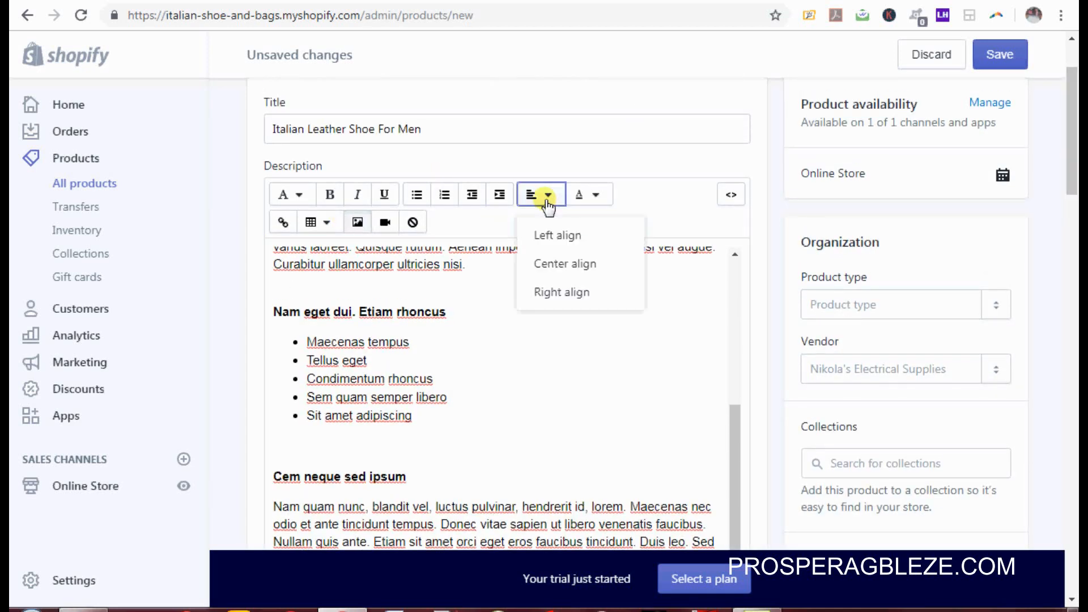
click(554, 263)
drag(1073, 172, 1075, 296)
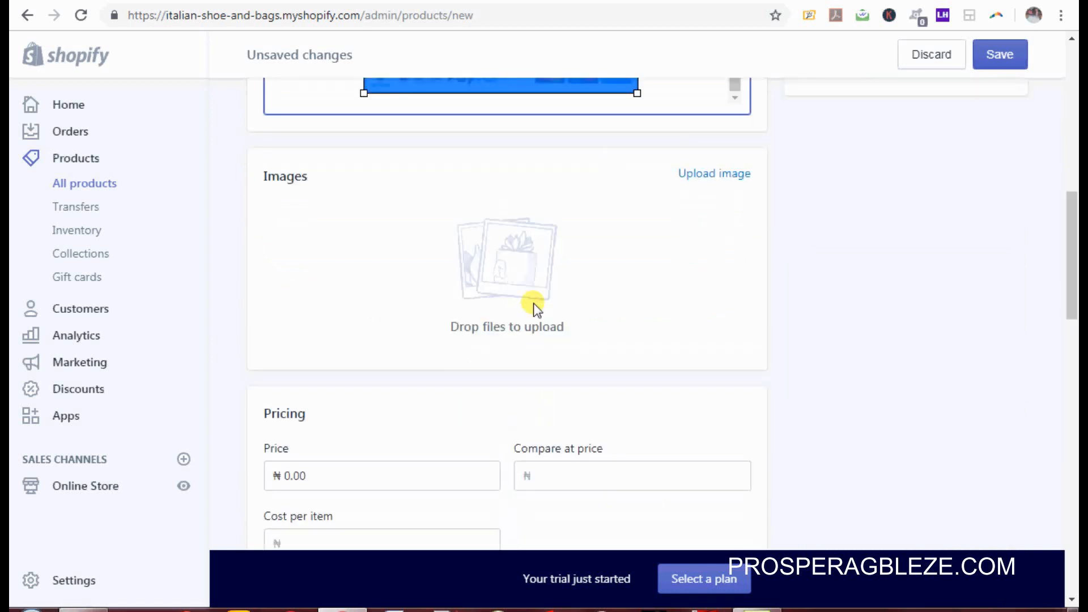
Step: Upload the four black men's shoe photos and move the side-view pair to the main image slot
click(707, 180)
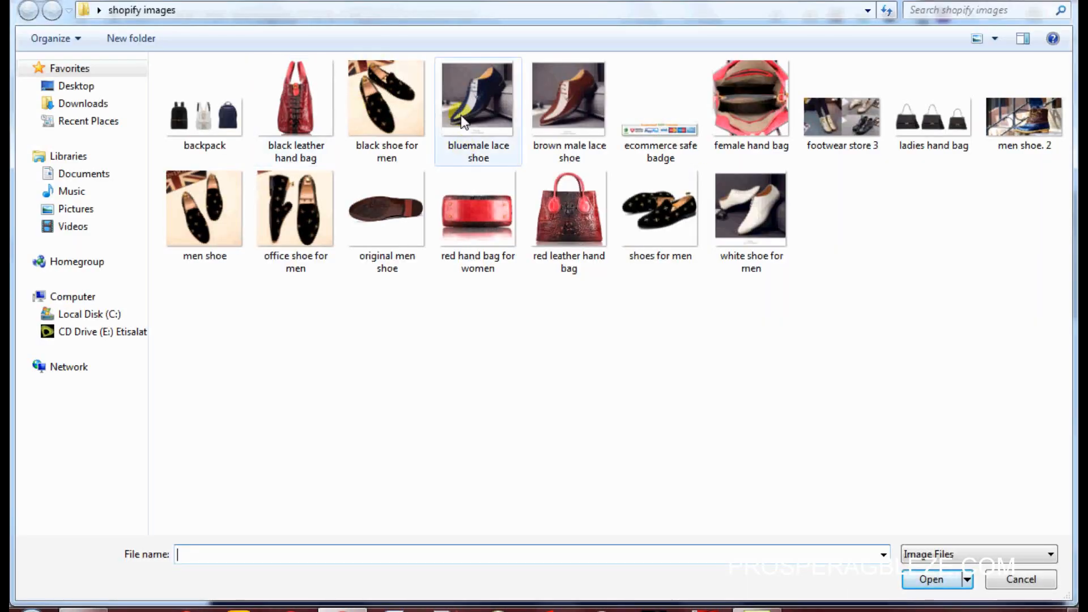
click(387, 112)
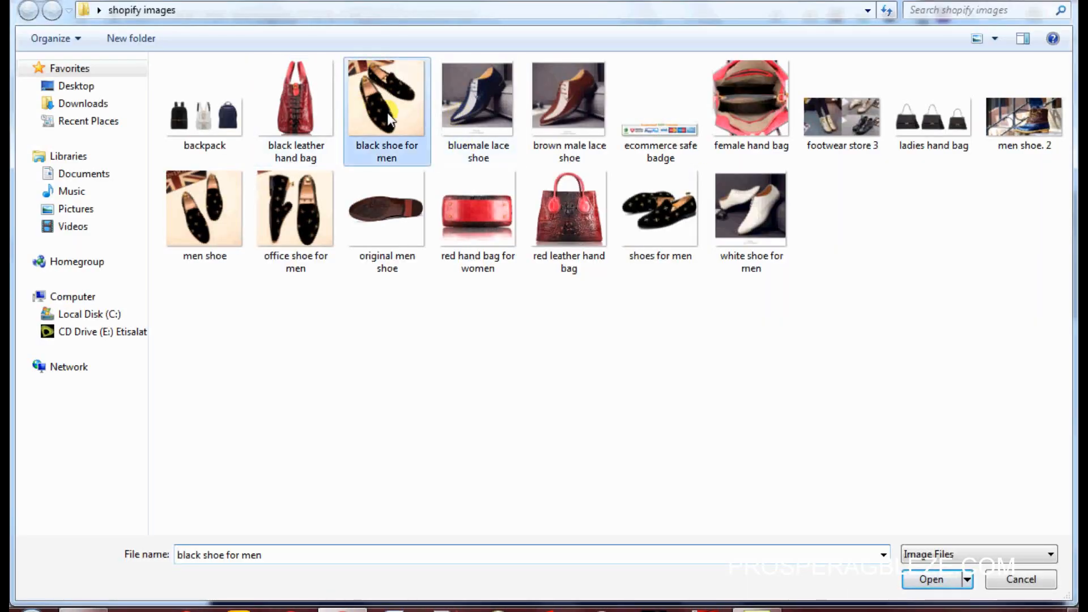
ctrl+click(192, 227)
ctrl+click(283, 219)
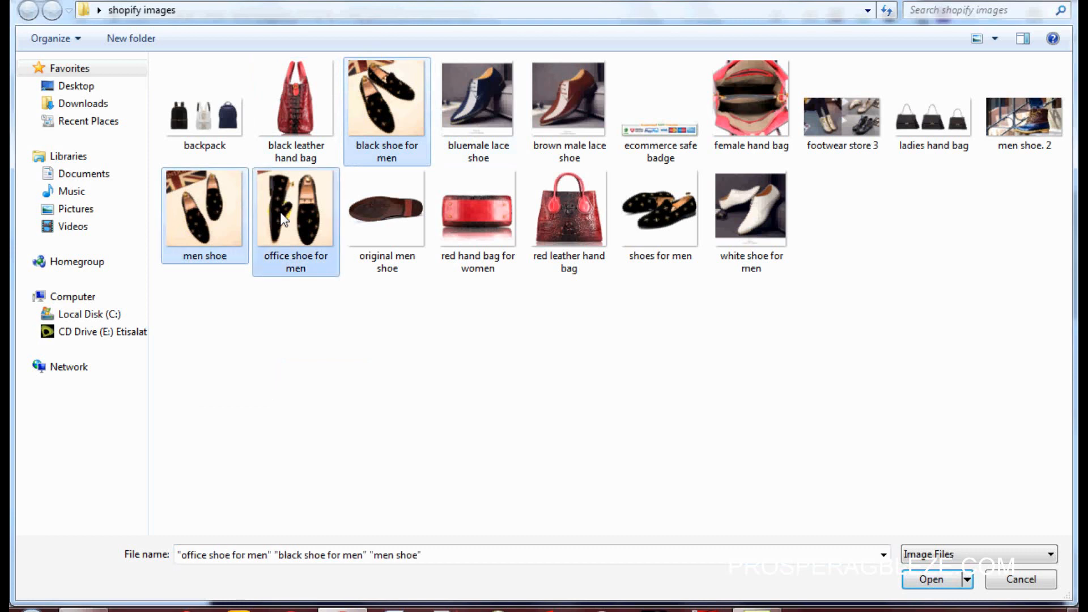
ctrl+click(631, 210)
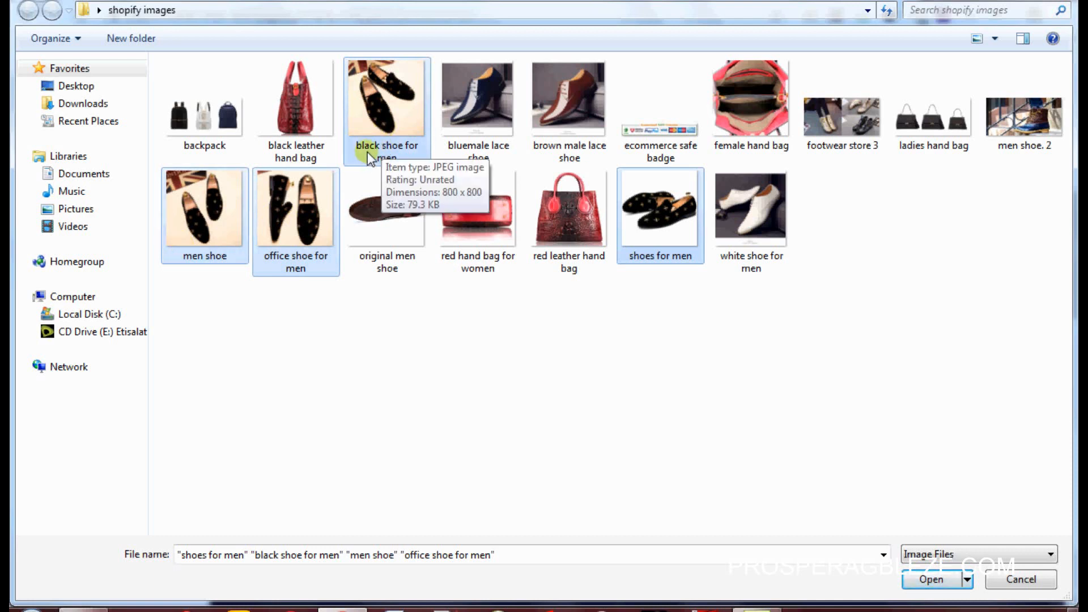
click(930, 580)
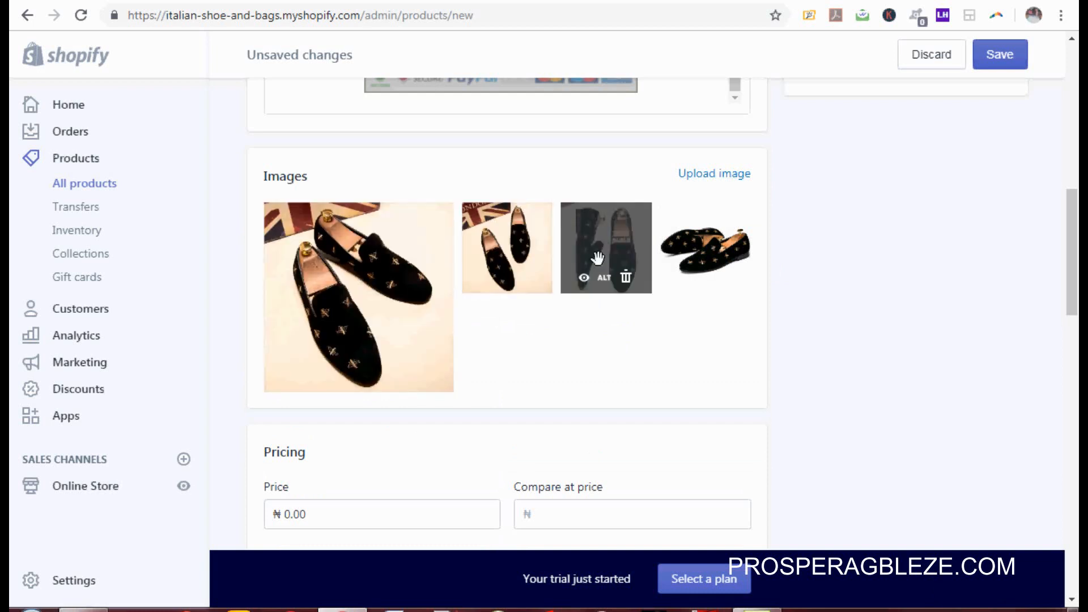
drag(597, 257, 356, 319)
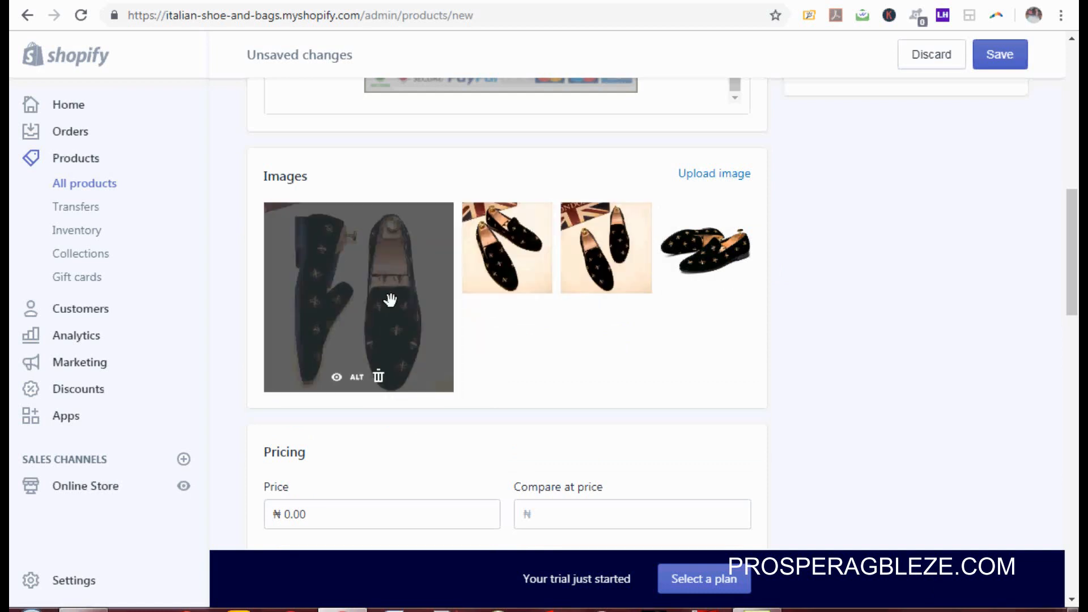
drag(1074, 291, 1075, 370)
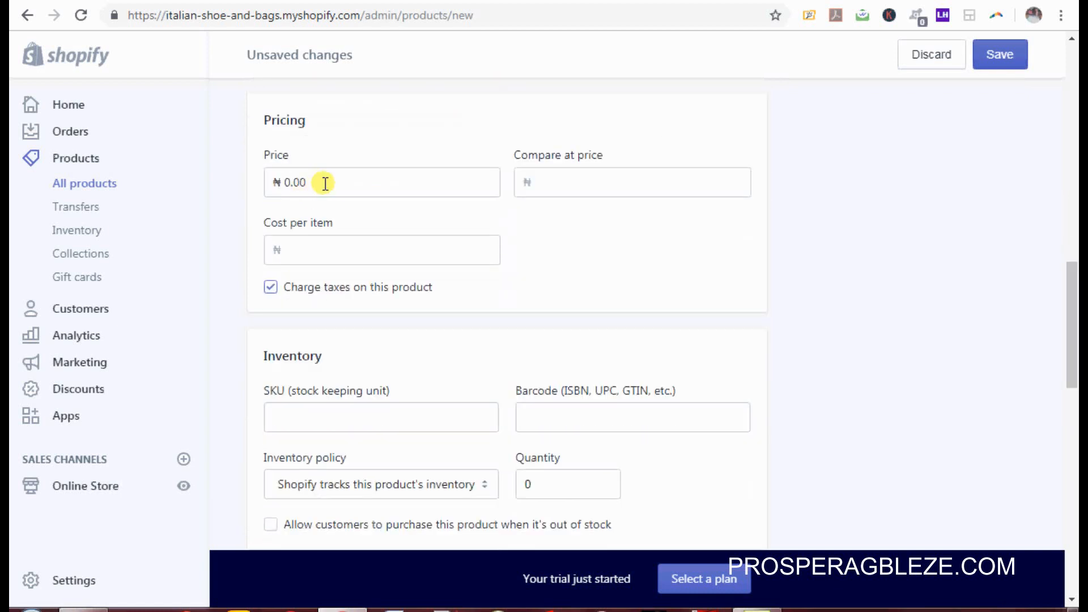
Step: Set the price to 6,000.00 and the compare-at price to 7,000.00
click(325, 183)
key(BackSpace)
key(BackSpace)
key(BackSpace)
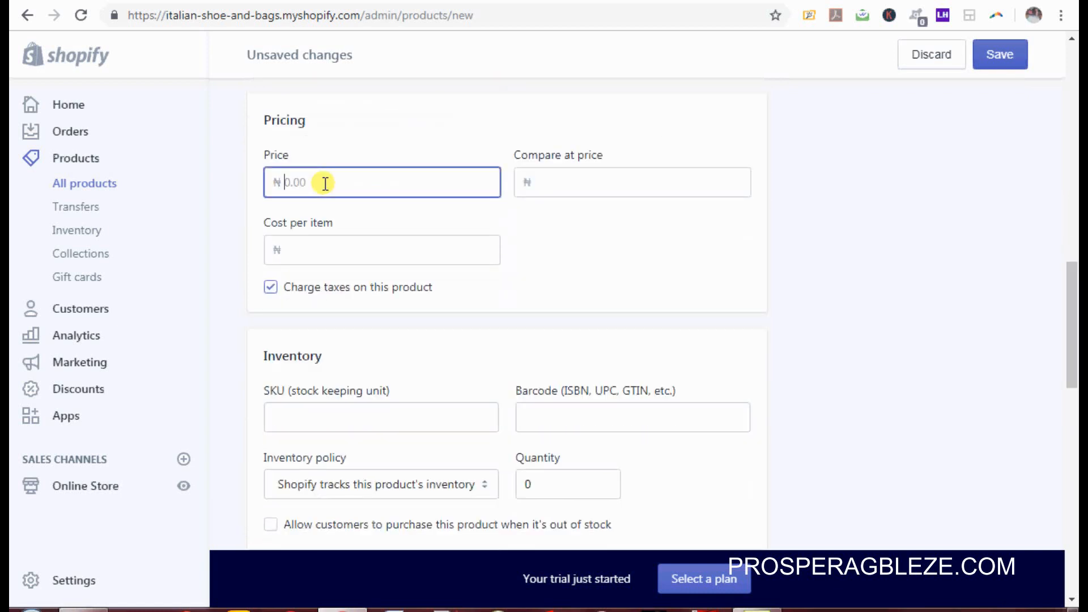
text(6000)
click(590, 178)
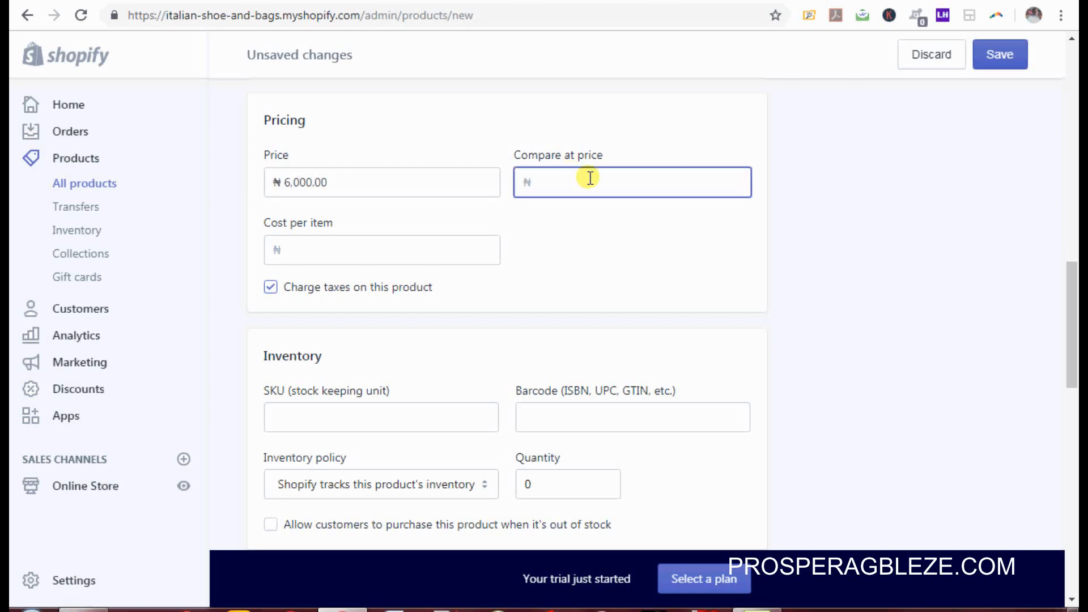
text(7000)
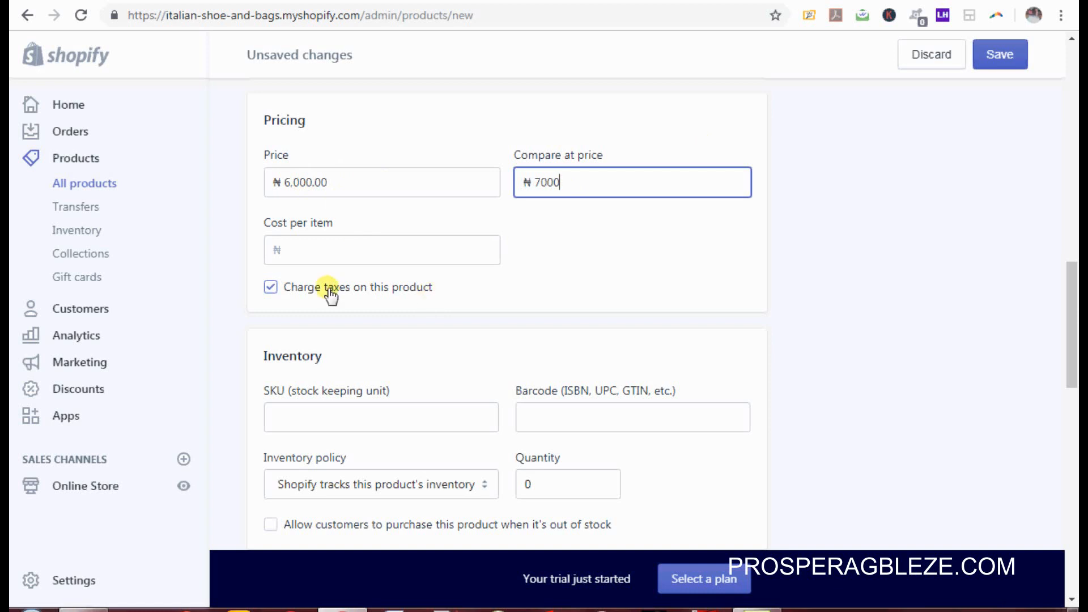
Step: Turn off tax charging, stock 30 units and set the shipping weight to 1.6 kg
click(270, 288)
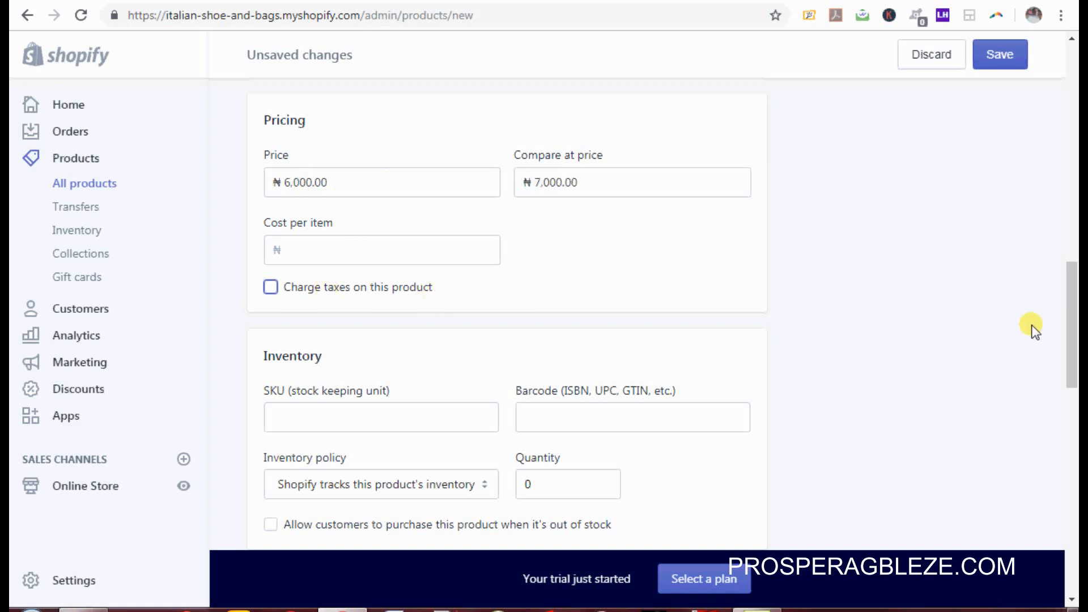
drag(1071, 340, 1077, 387)
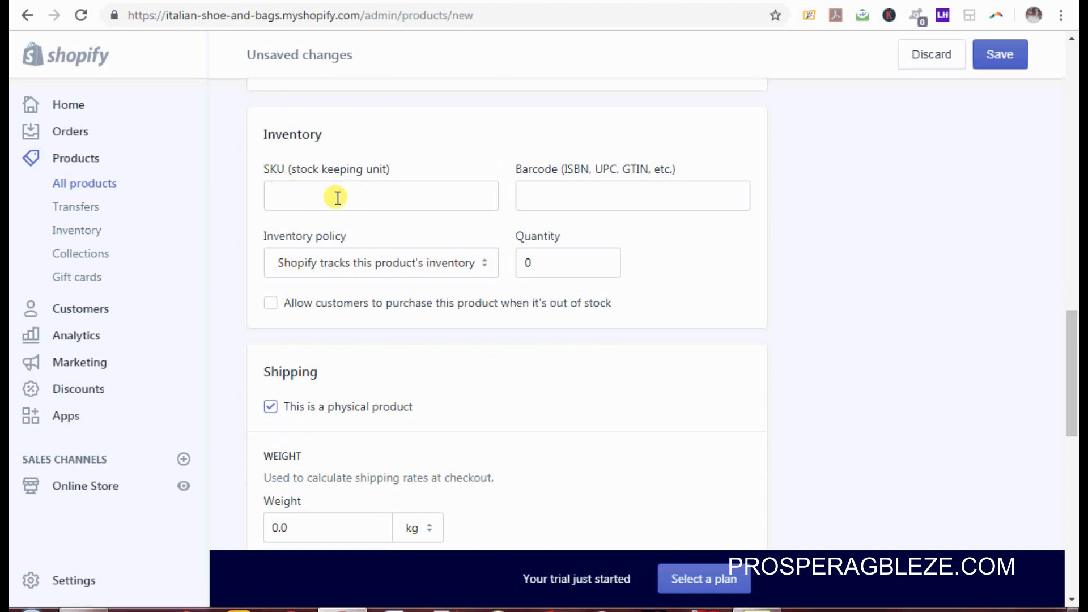
click(525, 261)
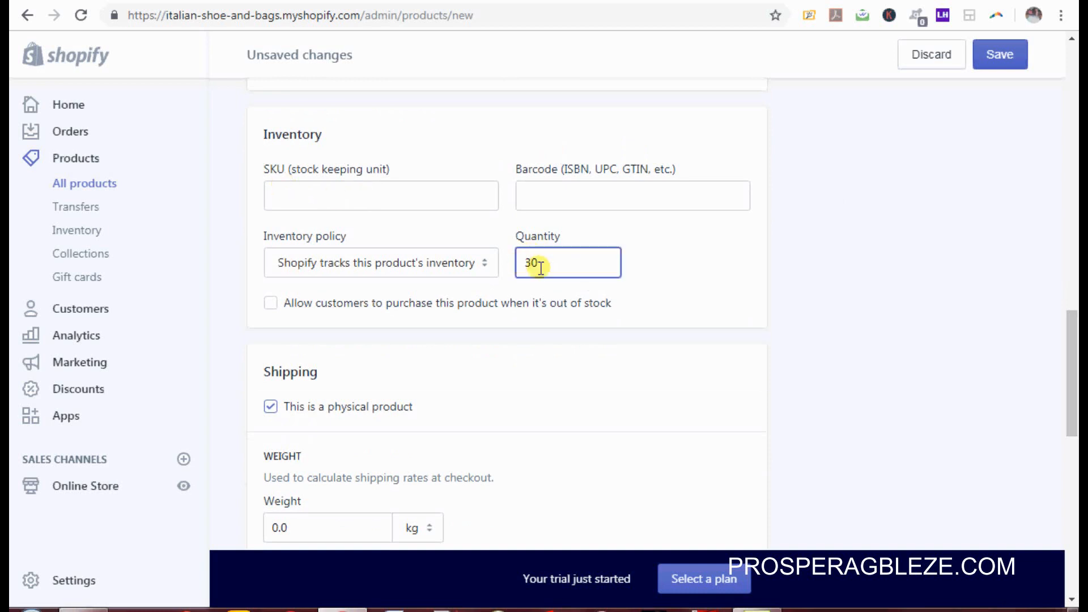
drag(1077, 357, 1077, 420)
click(321, 245)
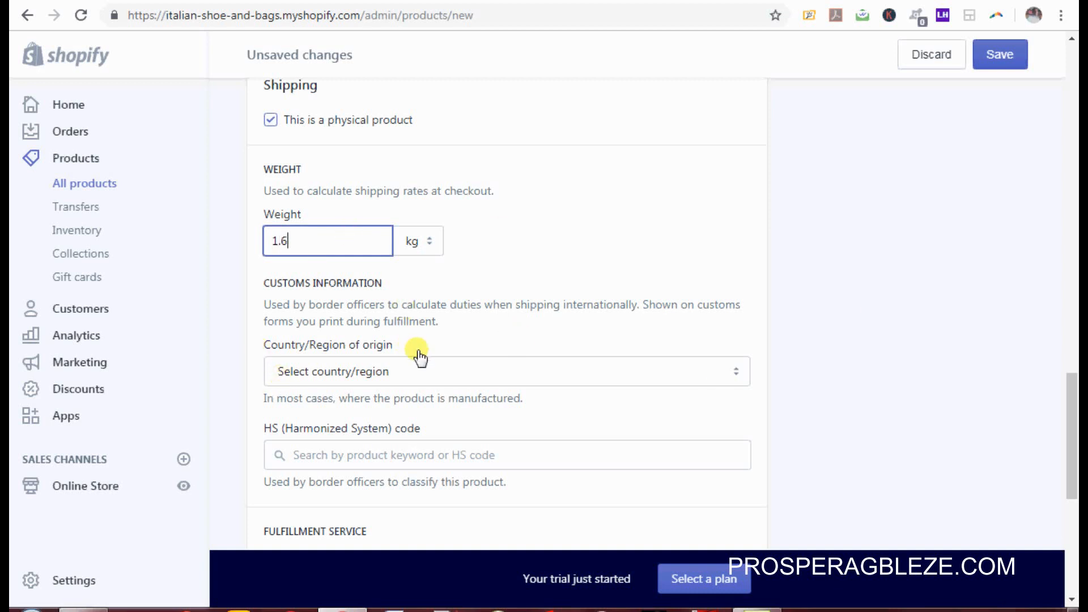
drag(1073, 439, 1077, 531)
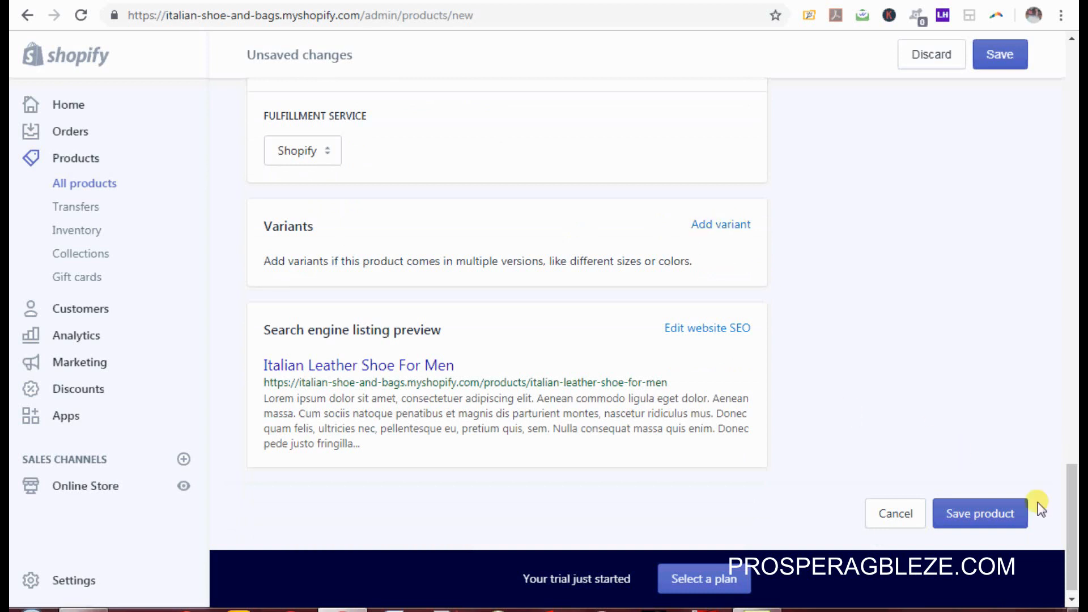
Step: Save the Italian Leather Shoe For Men product
drag(1072, 530, 1077, 183)
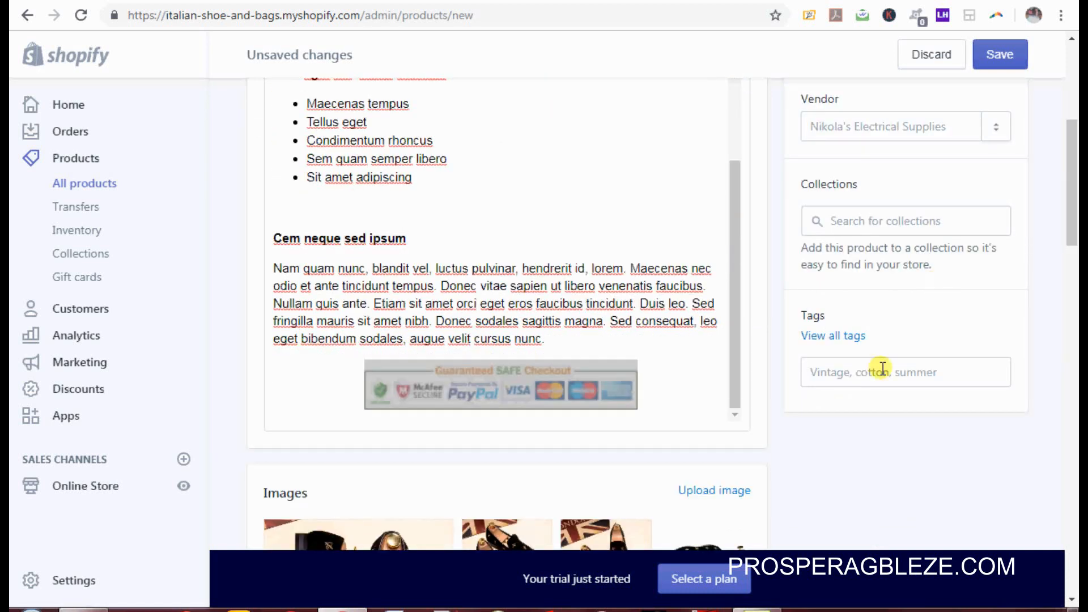
drag(1072, 227, 1074, 571)
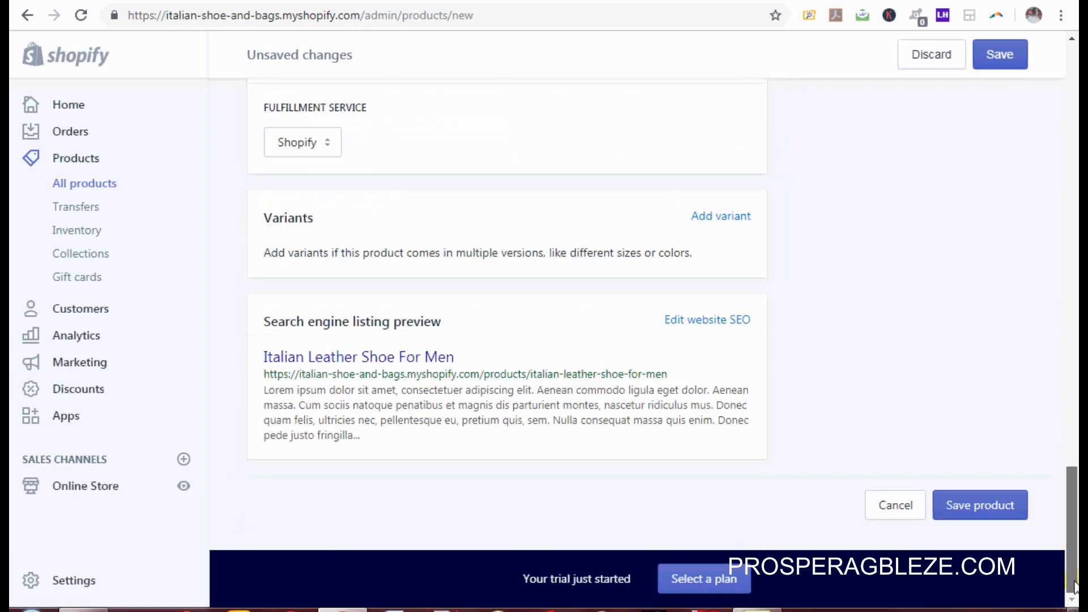
click(998, 506)
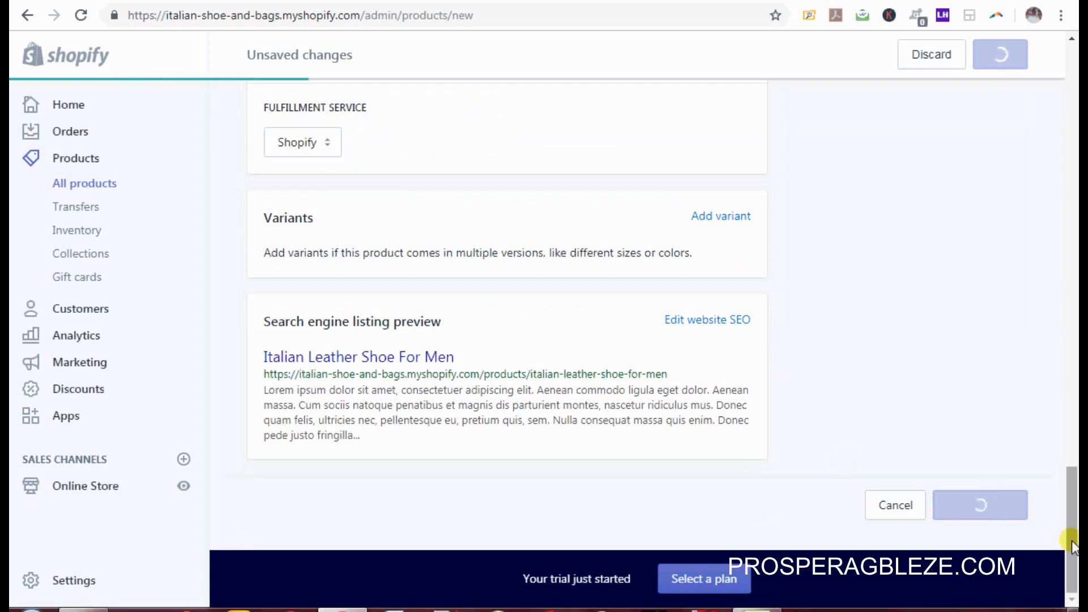
Step: Open the product's live storefront page in a new browser tab
drag(1073, 502, 1074, 343)
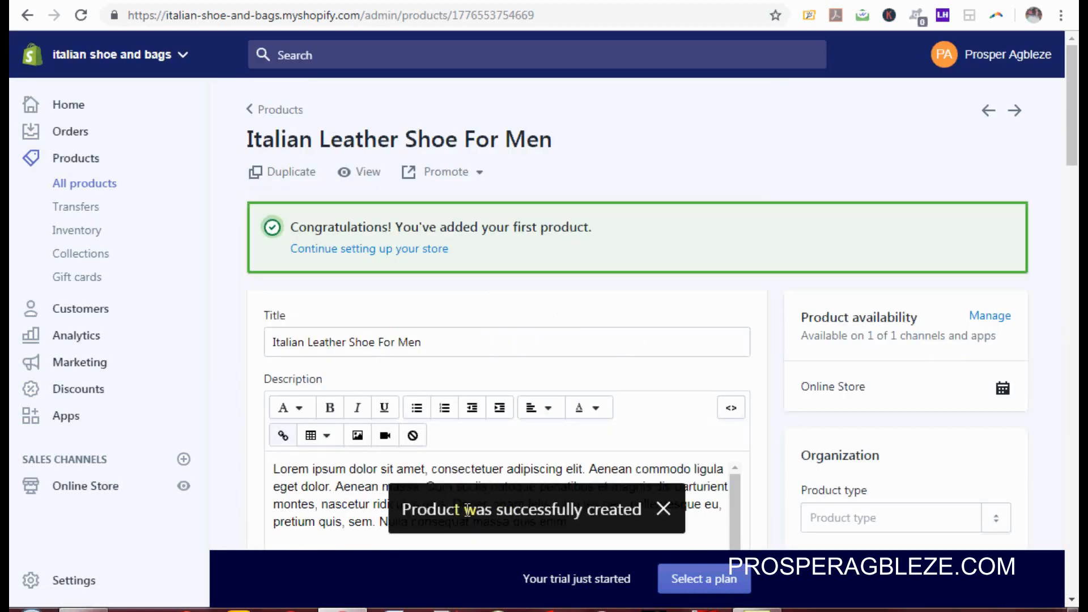
drag(1070, 138, 1073, 250)
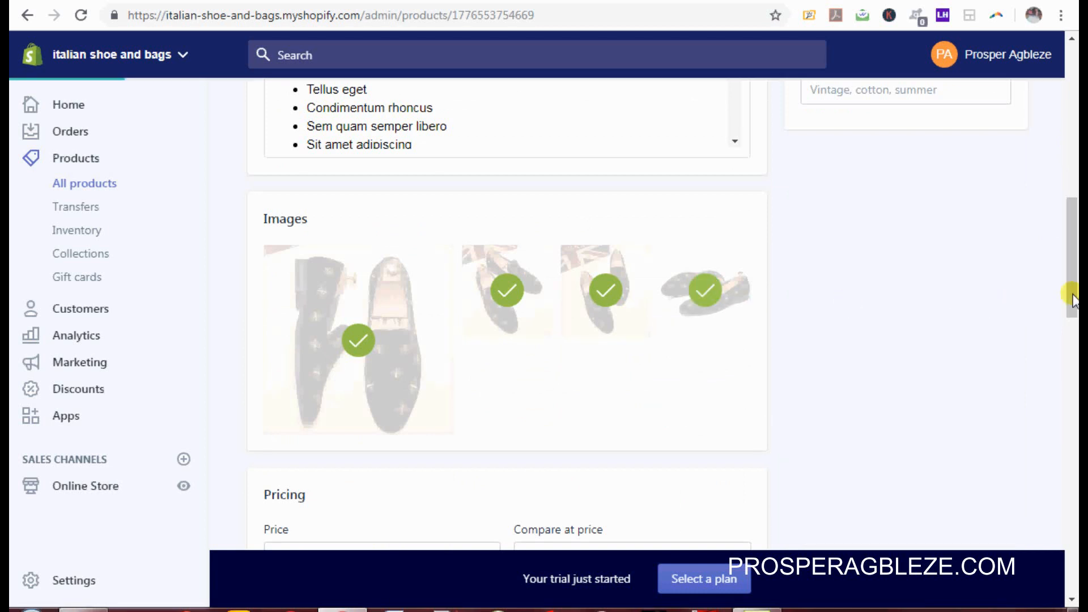
drag(1073, 295, 1069, 85)
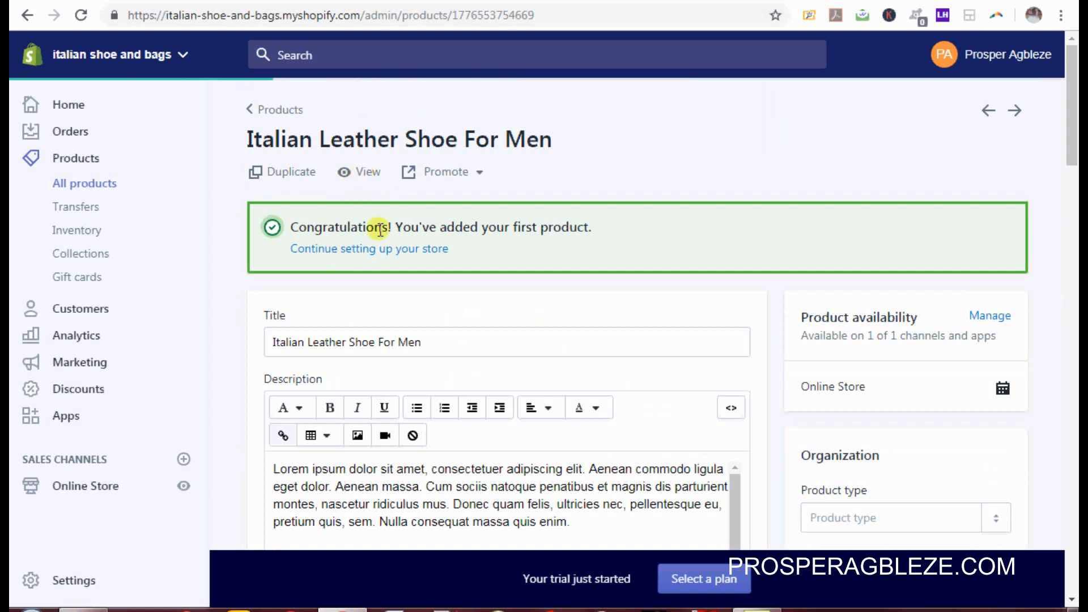
right_click(360, 175)
click(389, 184)
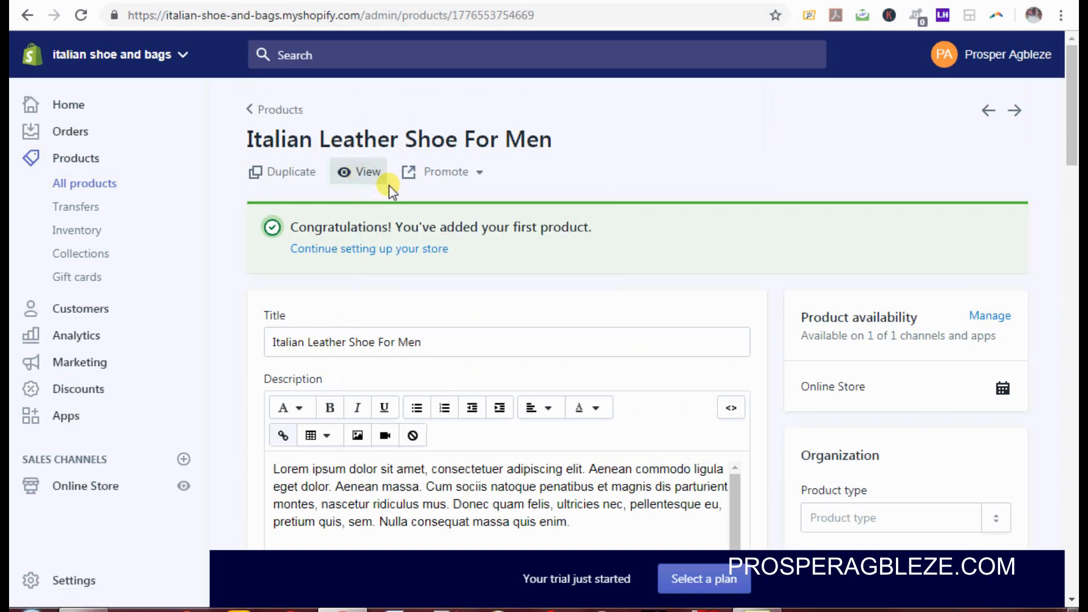
click(439, 0)
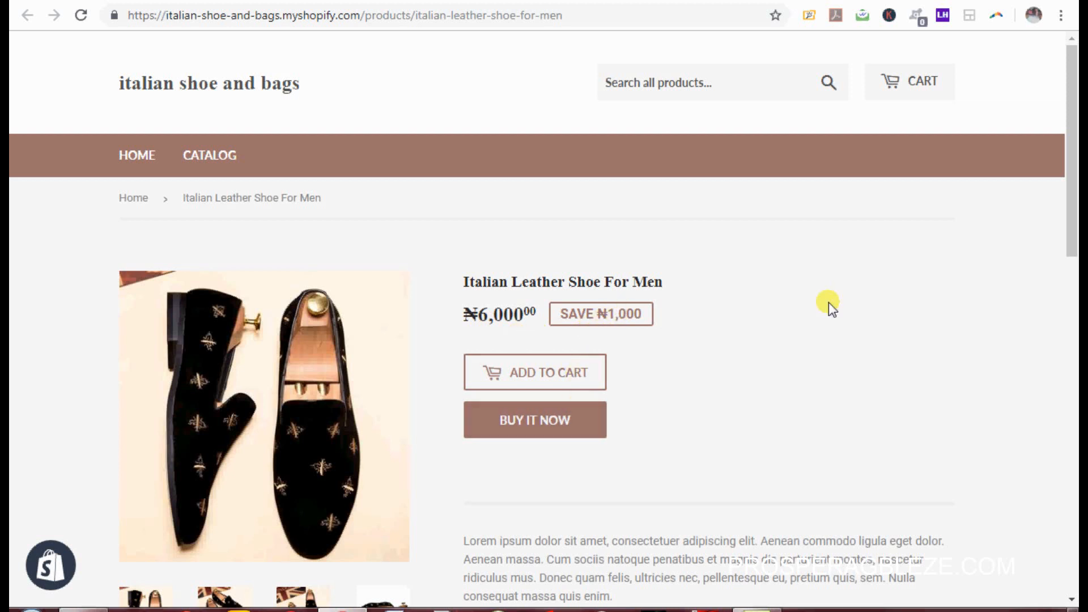
drag(1075, 189, 1075, 300)
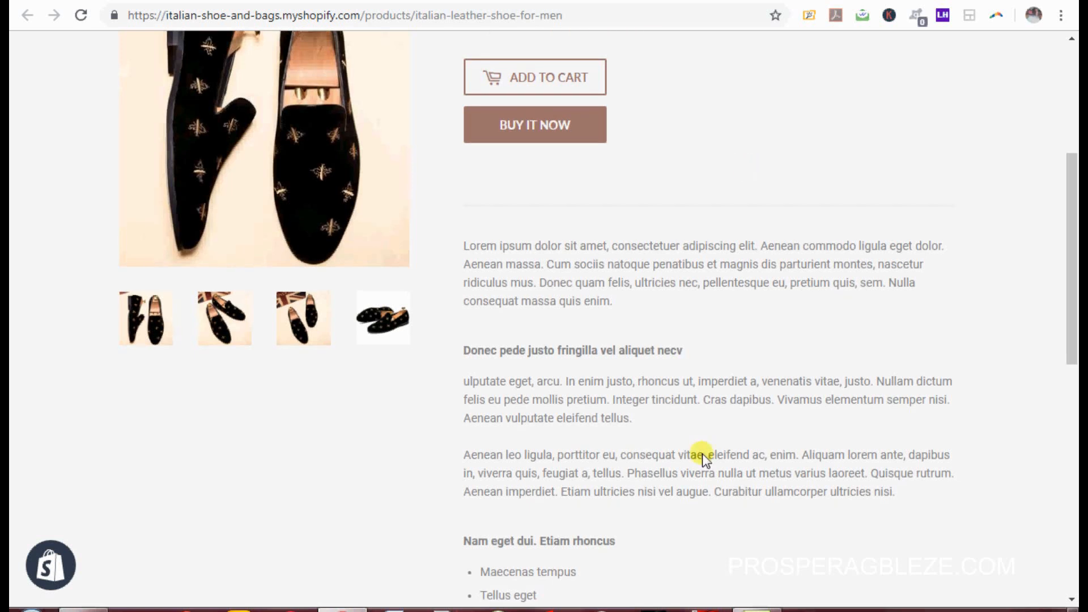
scroll(1049, 290, down, 8)
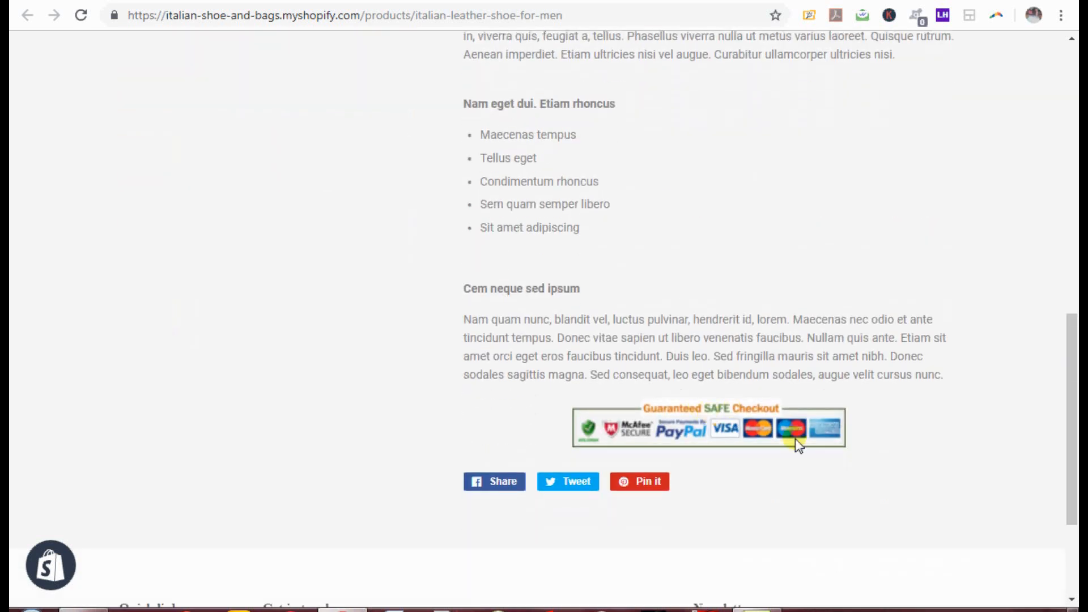
drag(1072, 445, 1073, 258)
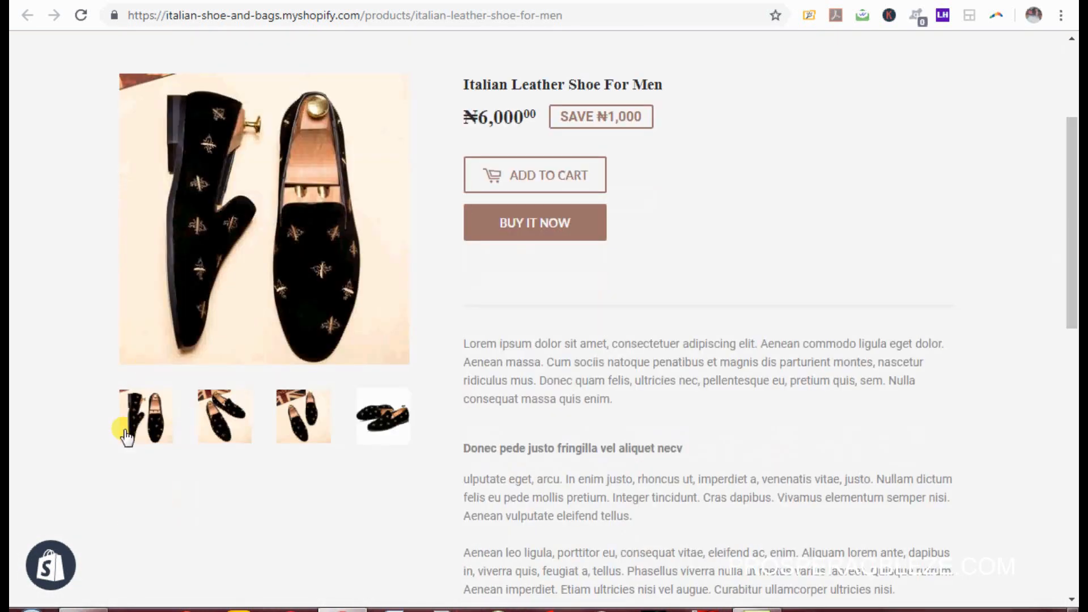
click(217, 422)
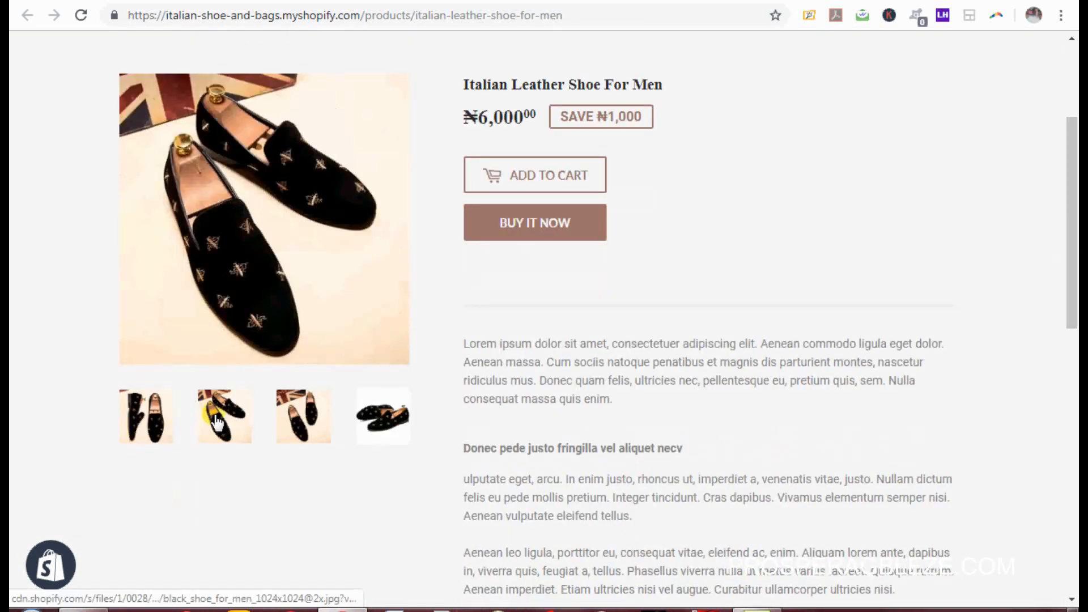
click(281, 424)
click(383, 431)
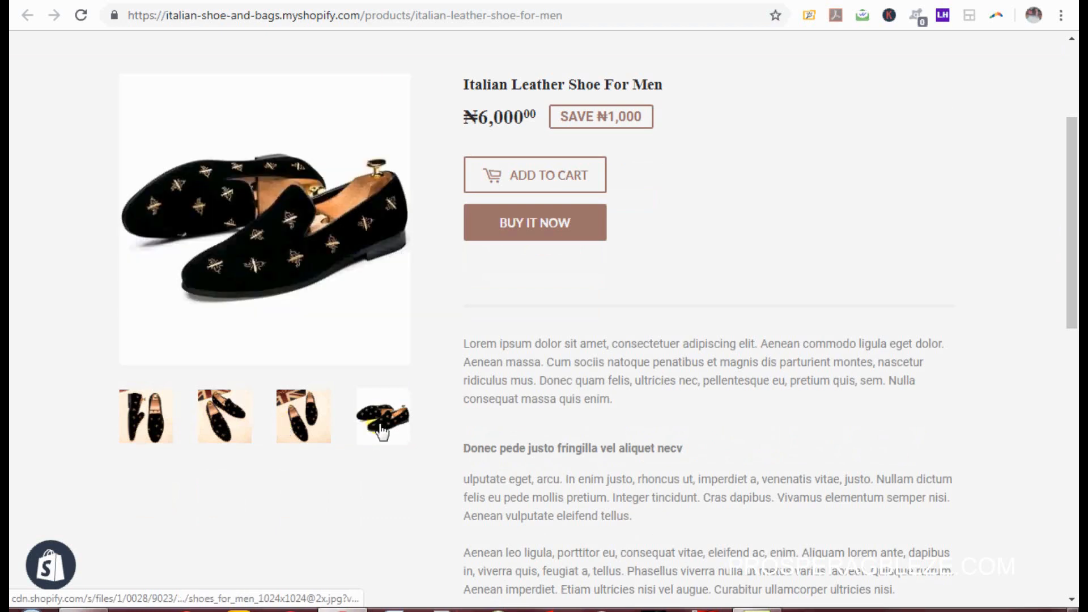
click(309, 427)
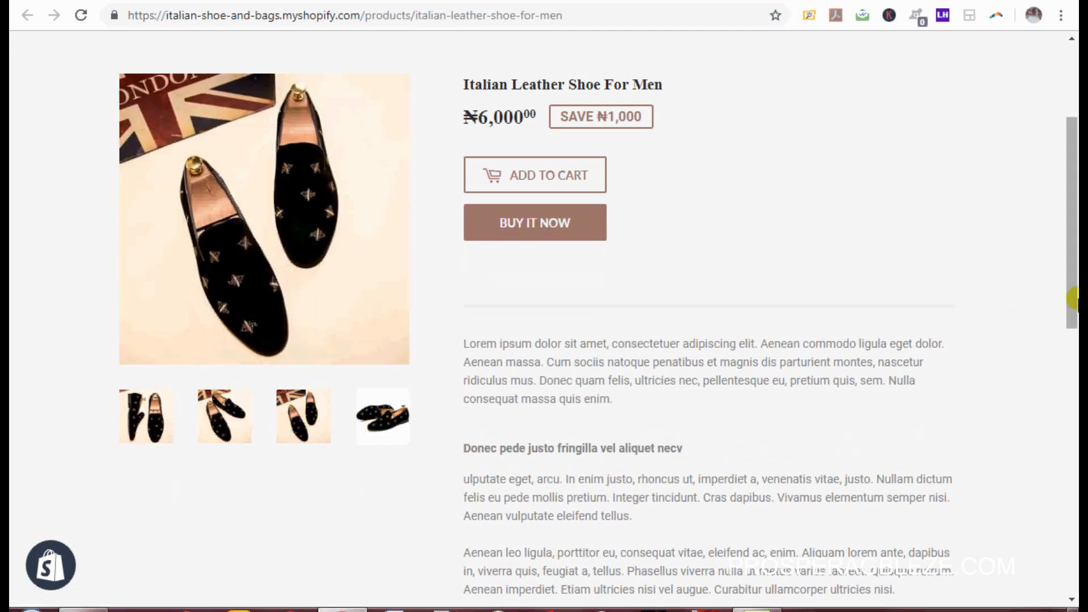
drag(1072, 296, 1077, 163)
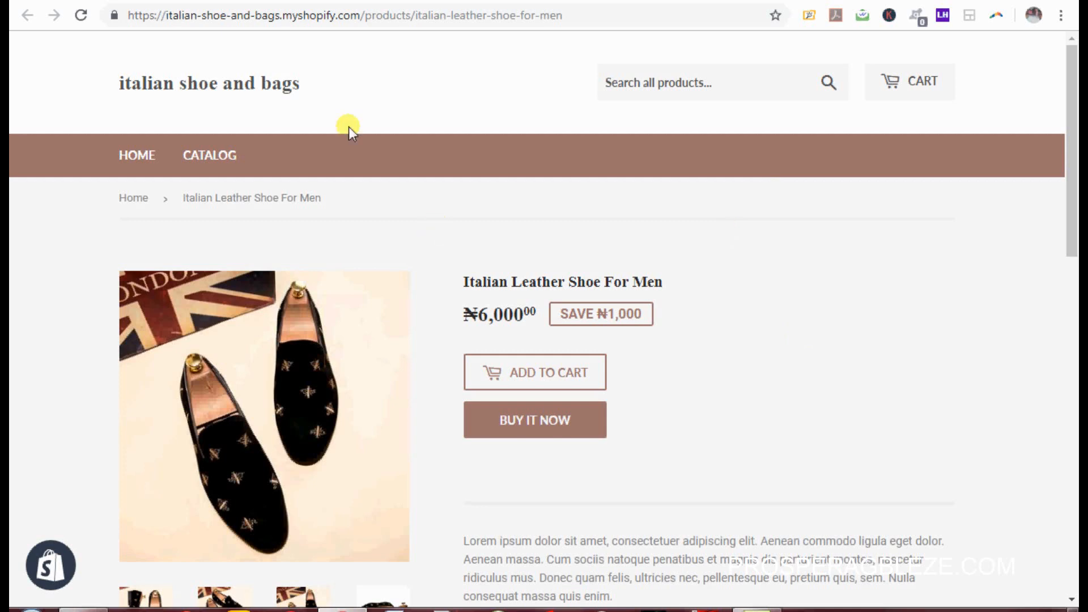
click(259, 0)
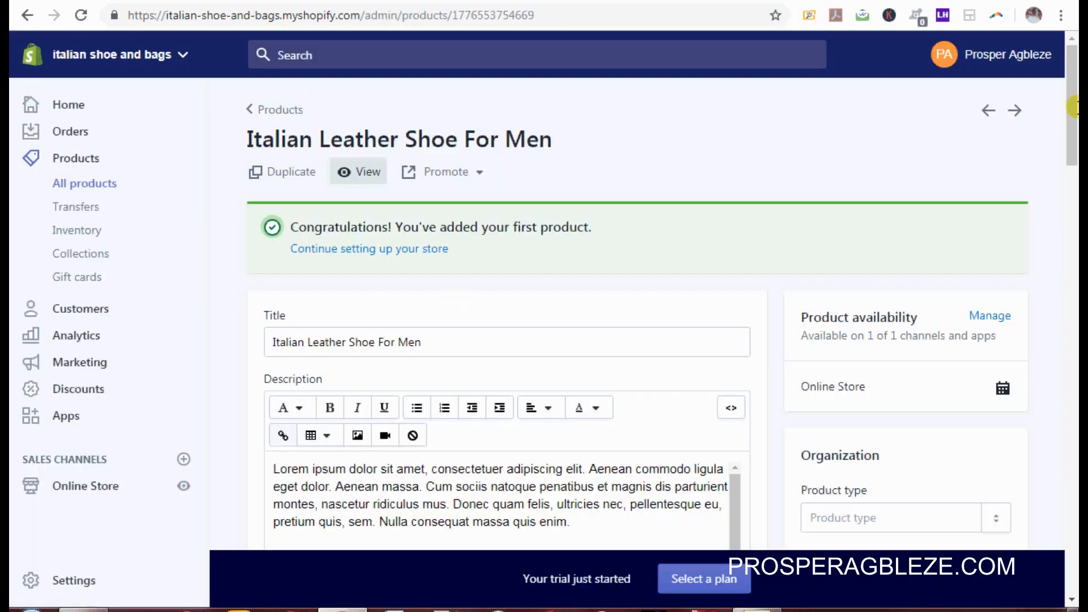
Step: Go back to the Products list and start a second new product
drag(1073, 106, 1070, 57)
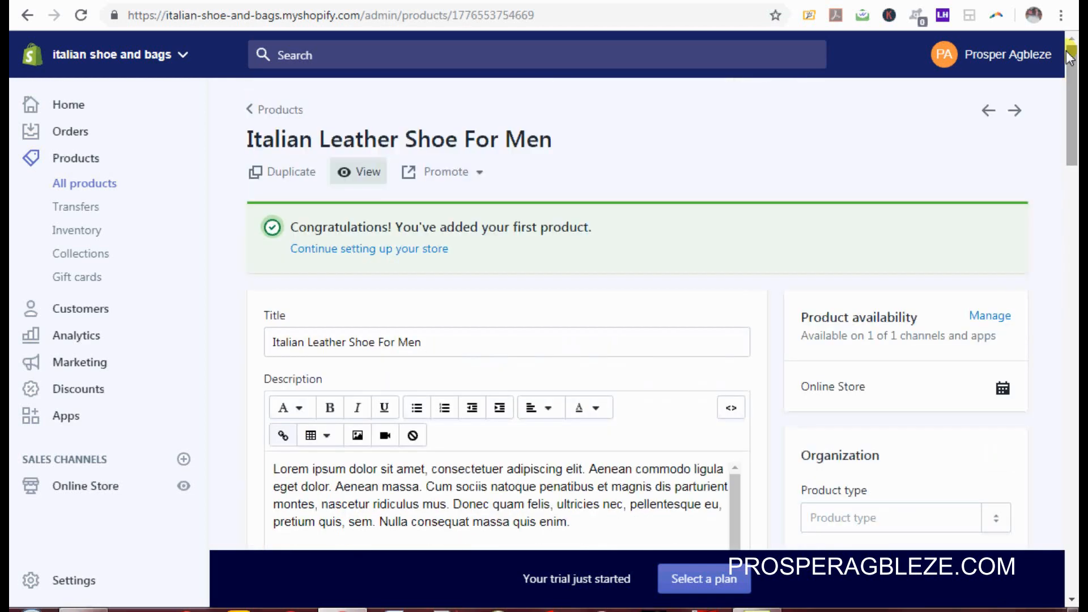
click(265, 111)
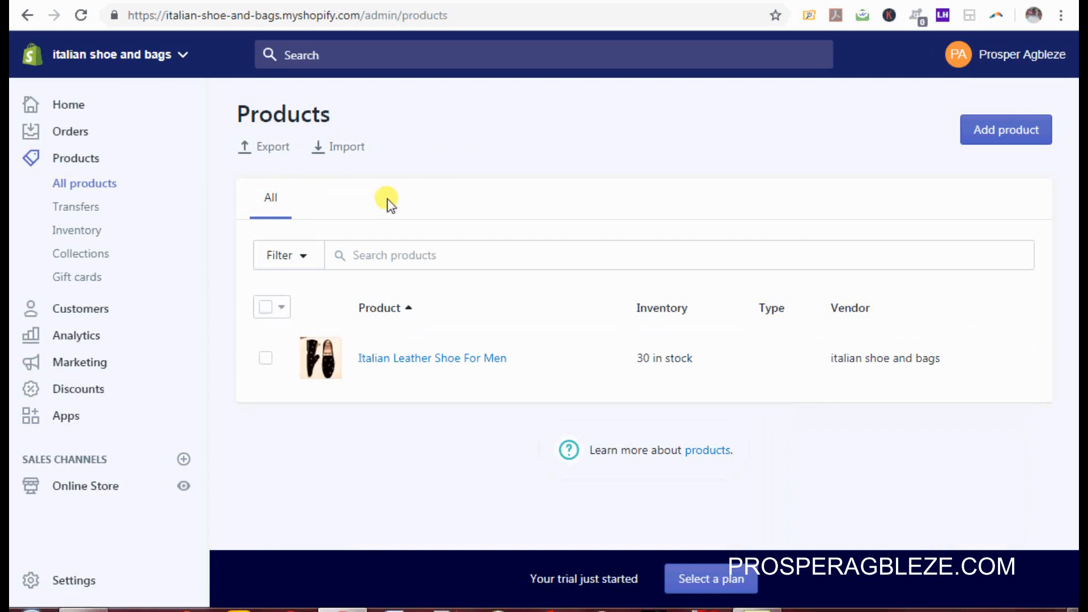
click(1015, 135)
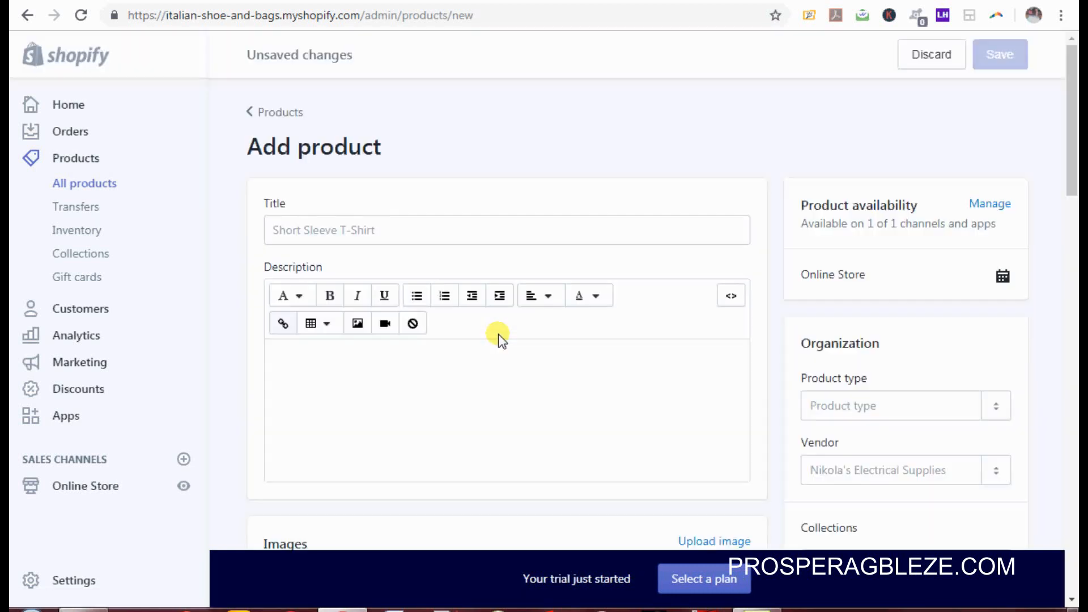
click(427, 229)
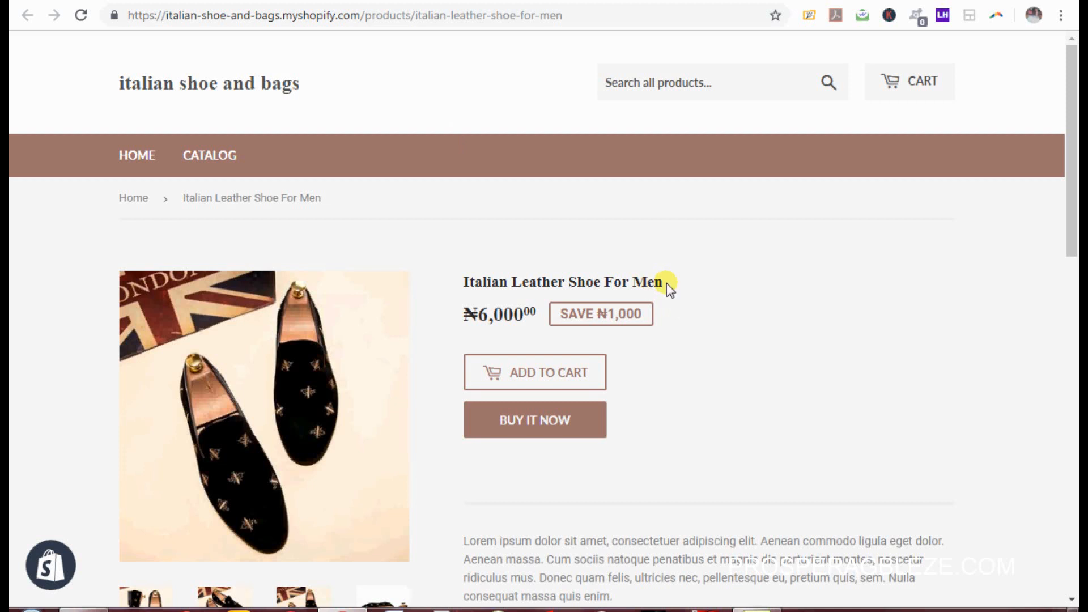
drag(664, 282, 462, 279)
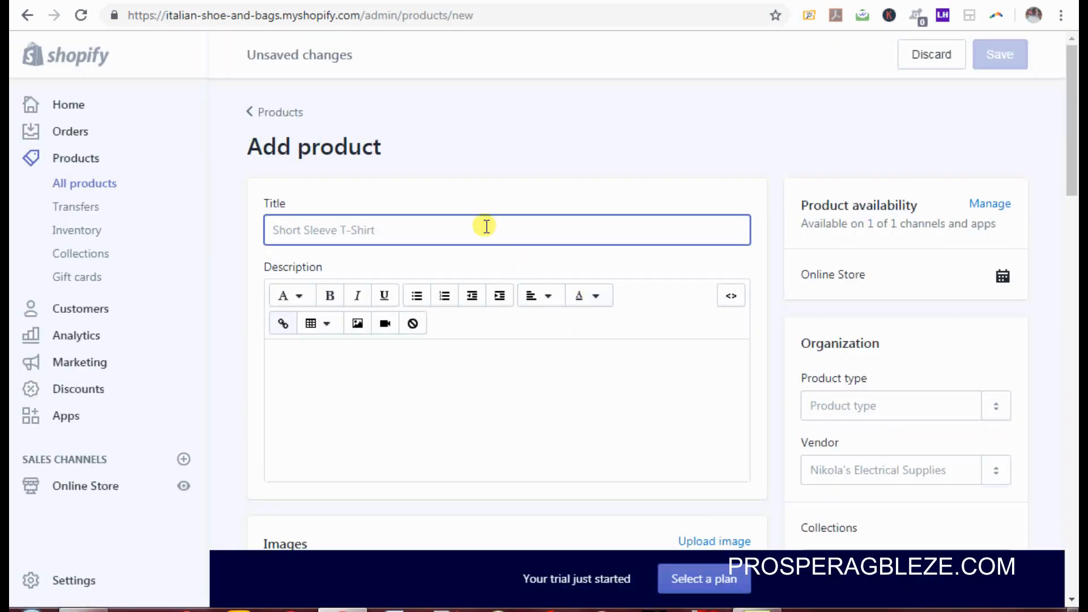
Step: Title the product 'Wedding Shoe For Men' and paste the sample description text
text(We)
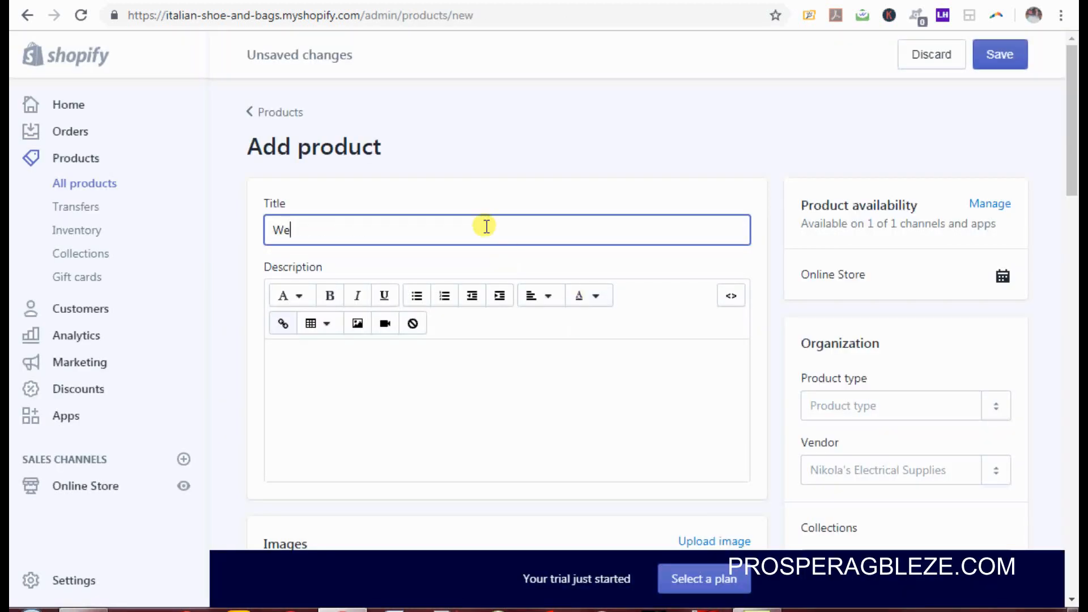
text(dding Shoe For Men)
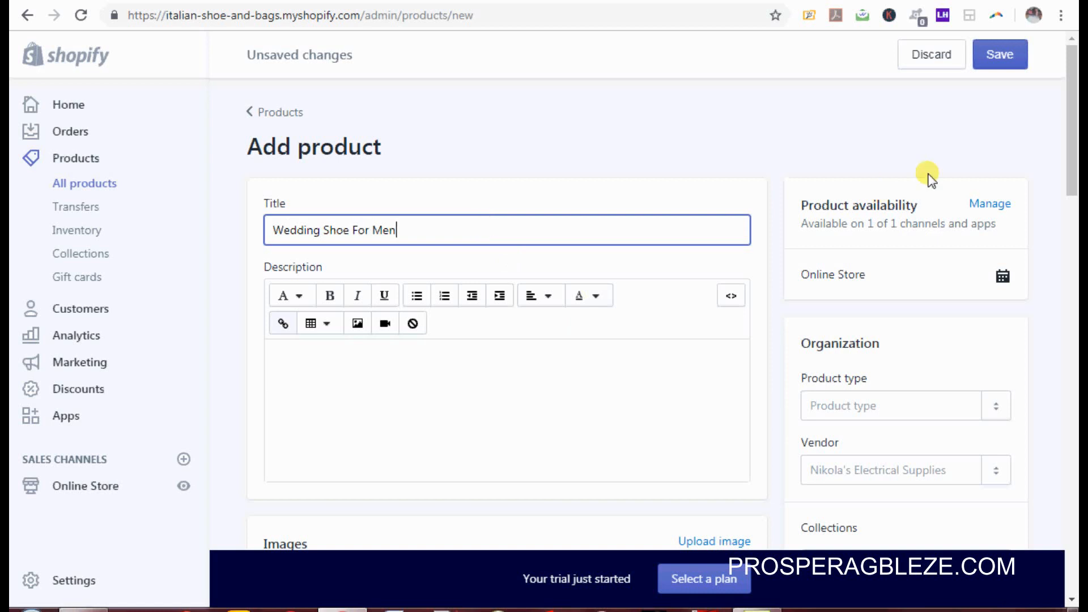
drag(1071, 166, 1071, 203)
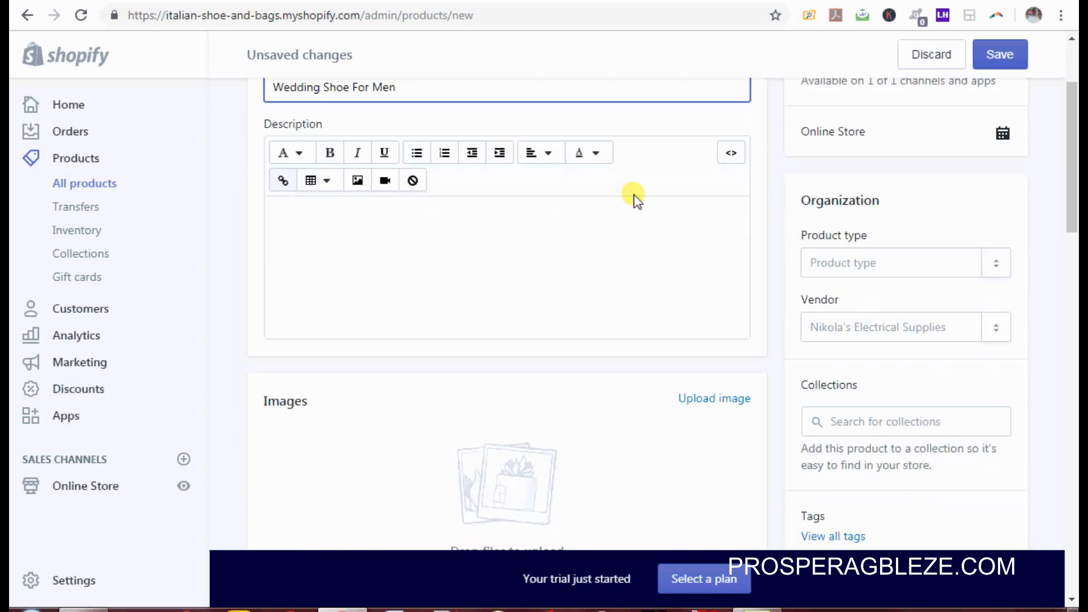
click(533, 239)
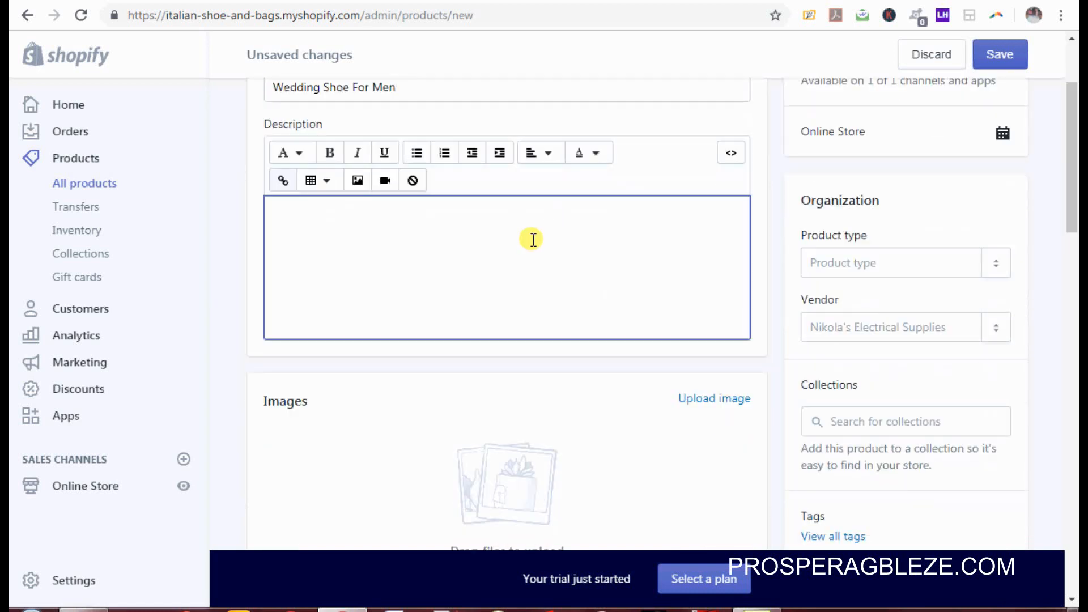
key(ctrl+v)
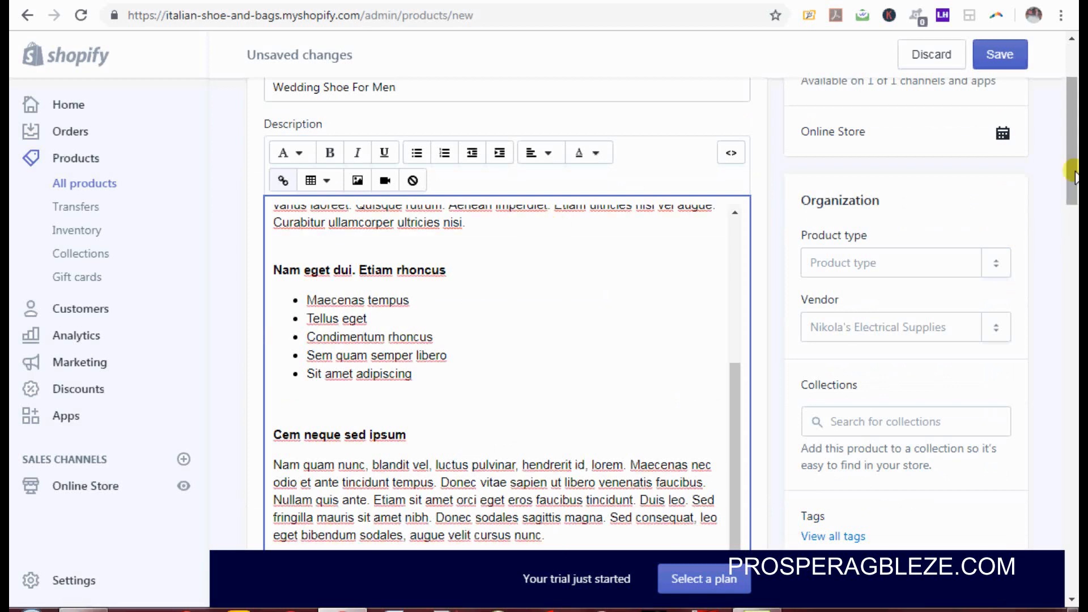
Step: Center-align the checkout badge image in the description
drag(1074, 176, 1073, 259)
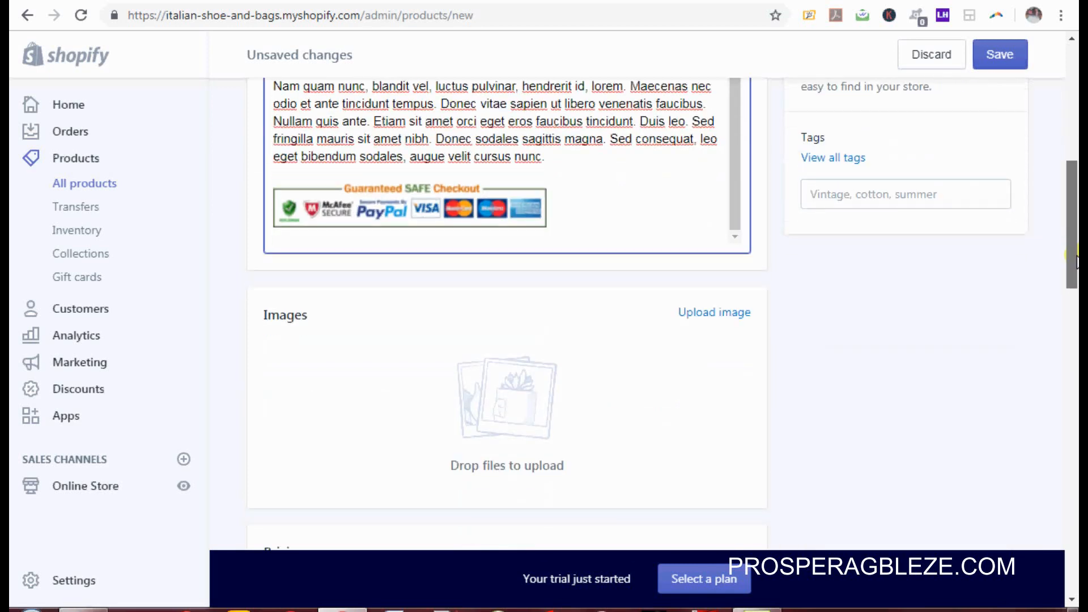
click(490, 210)
drag(1065, 226, 1077, 122)
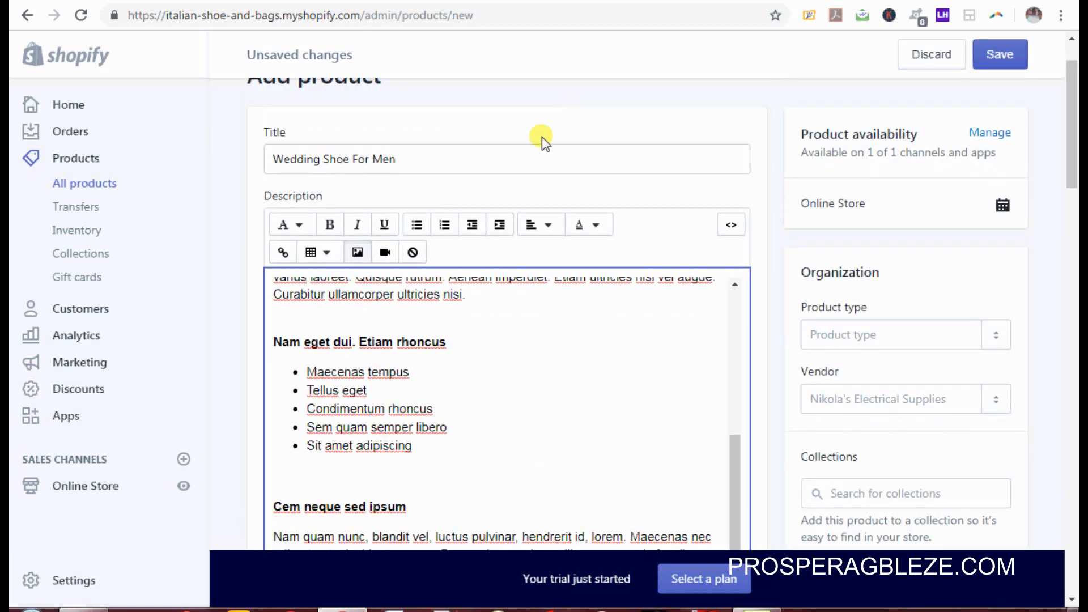
click(549, 229)
click(560, 292)
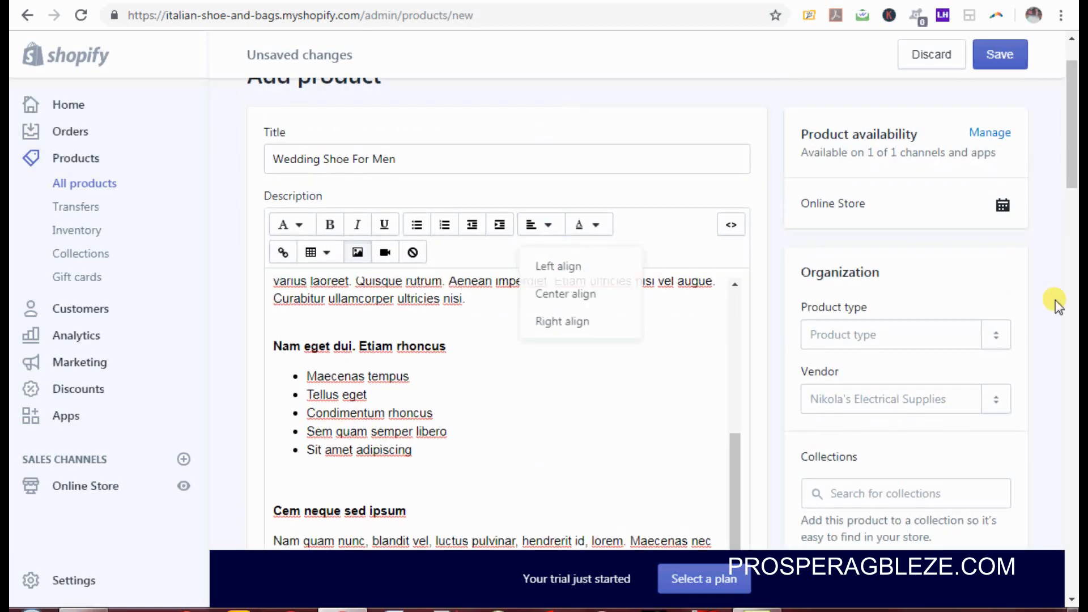
drag(1071, 175, 1073, 327)
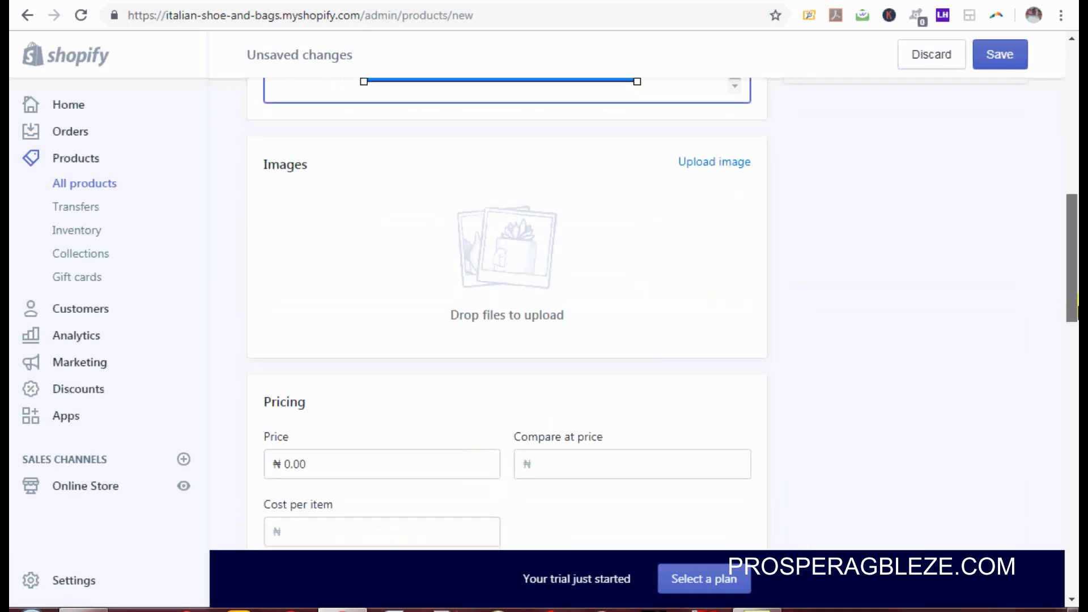
Step: Upload the bluemale lace shoe, brown male lace shoe and white shoe for men photos
click(713, 163)
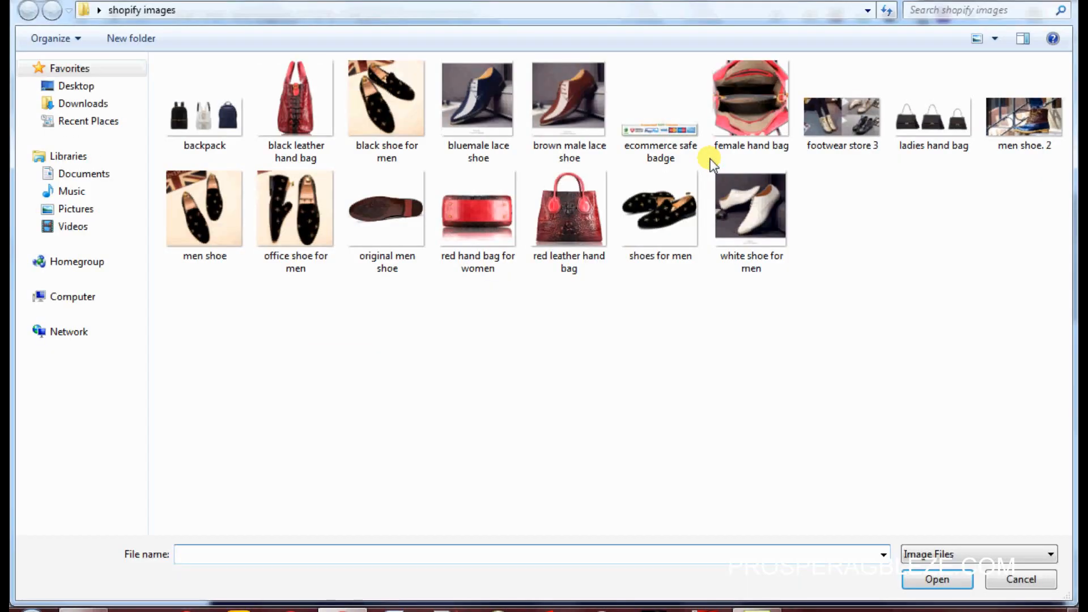
click(471, 121)
ctrl+click(593, 121)
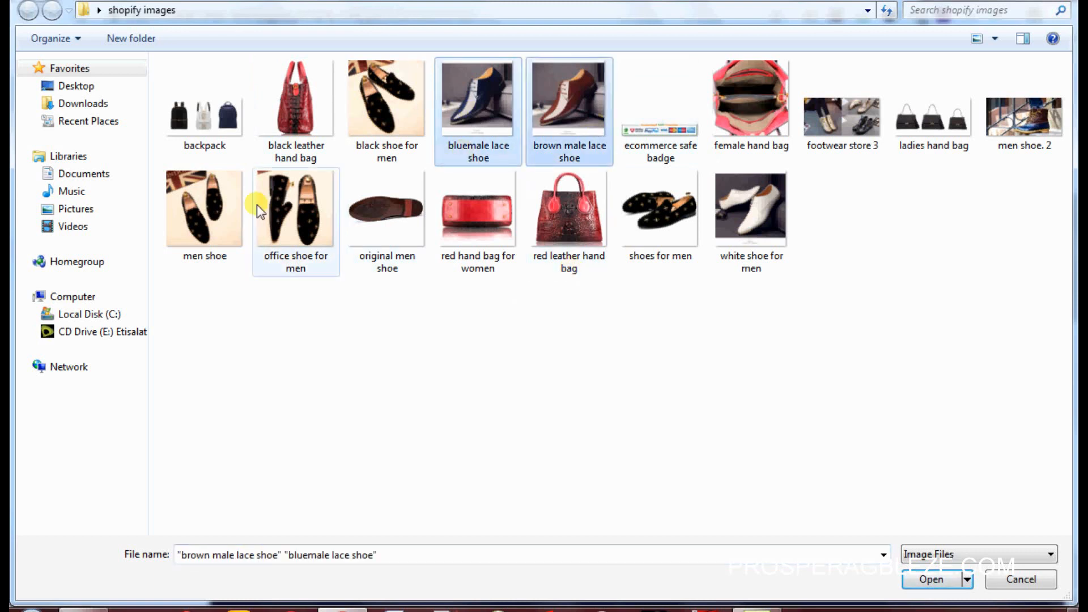
ctrl+click(753, 220)
click(939, 579)
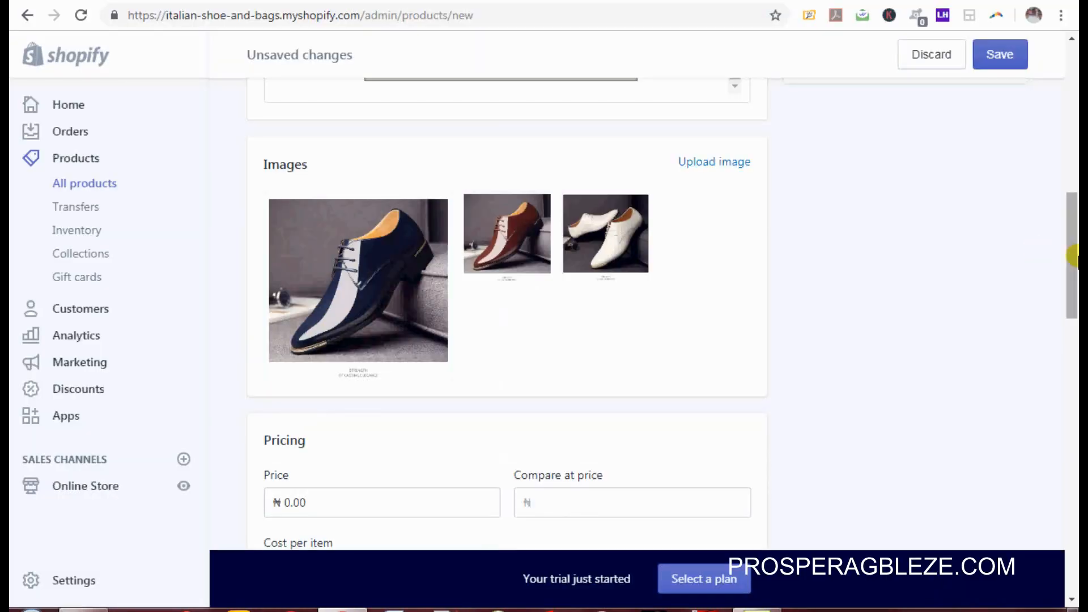
drag(1074, 255, 1074, 323)
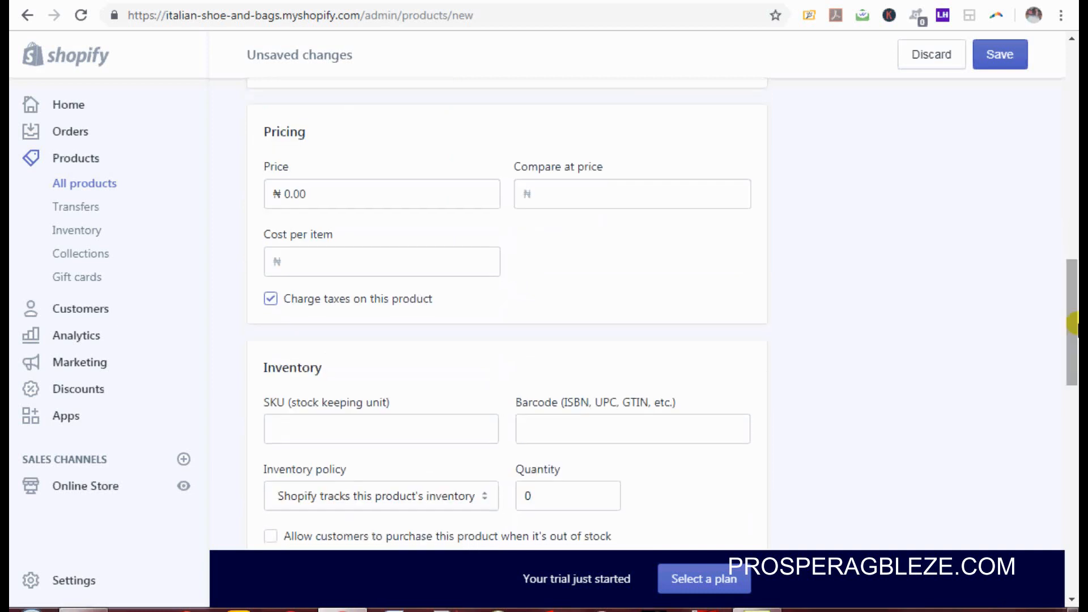
Step: Set price ₦12,000.00, compare-at price ₦13,500.00, and turn off tax charging
click(420, 194)
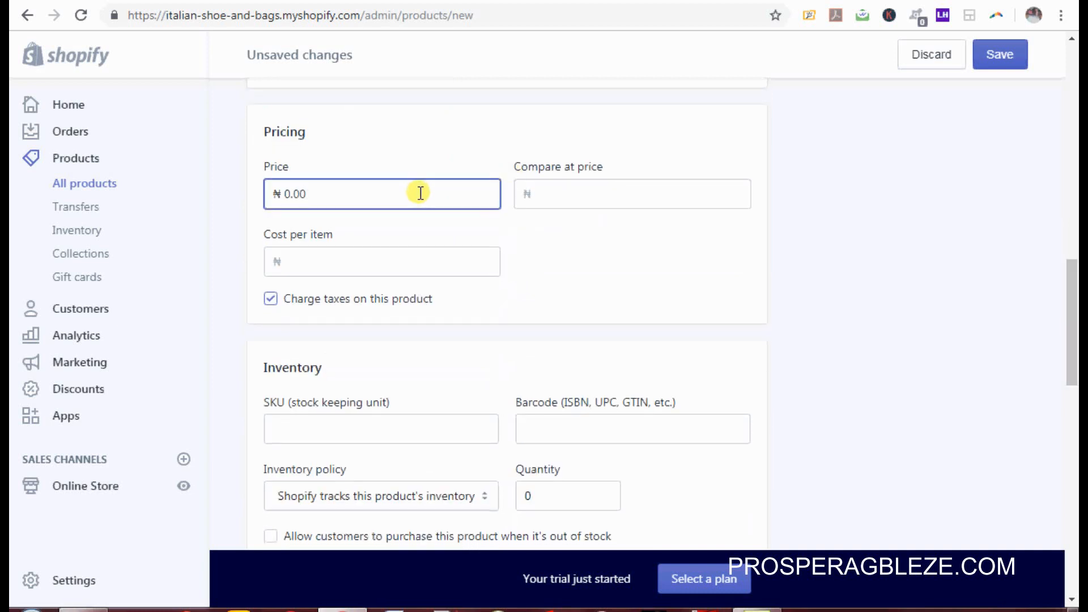
key(BackSpace)
key(BackSpace)
key(BackSpace)
key(BackSpace)
text(12000)
click(642, 194)
text(13500)
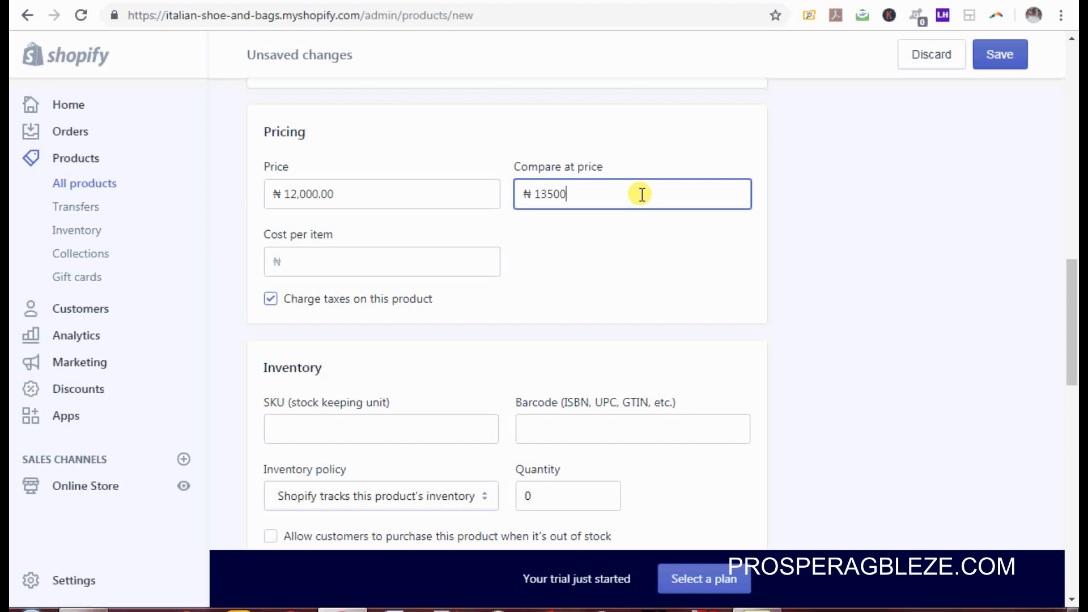
click(270, 299)
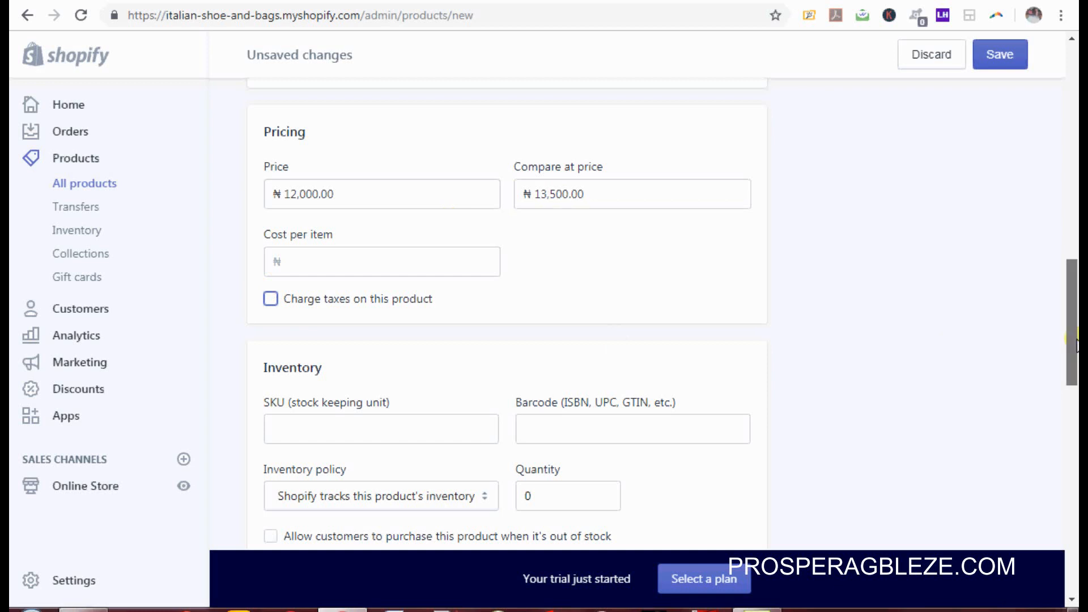
drag(1073, 340, 1074, 394)
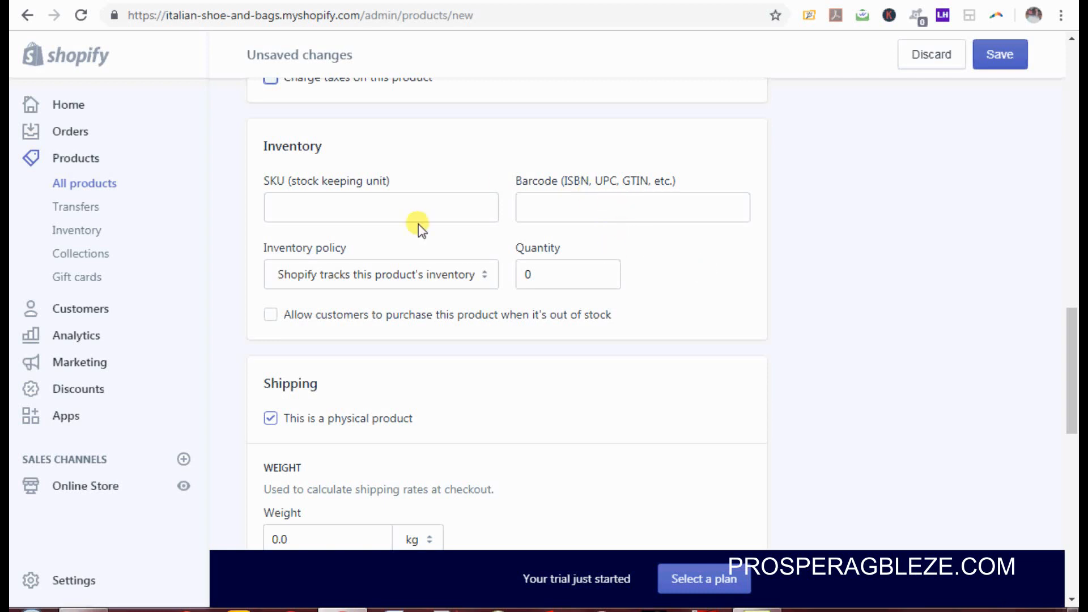
Step: Change the stock quantity to 50 units
click(541, 277)
key(Home)
text(5)
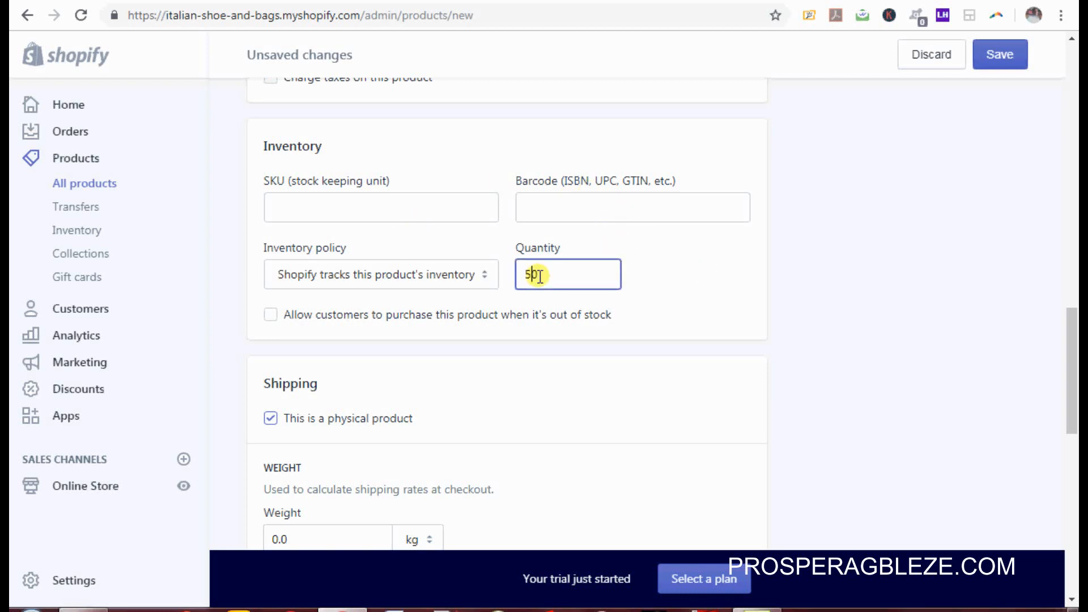
drag(1071, 352, 1078, 400)
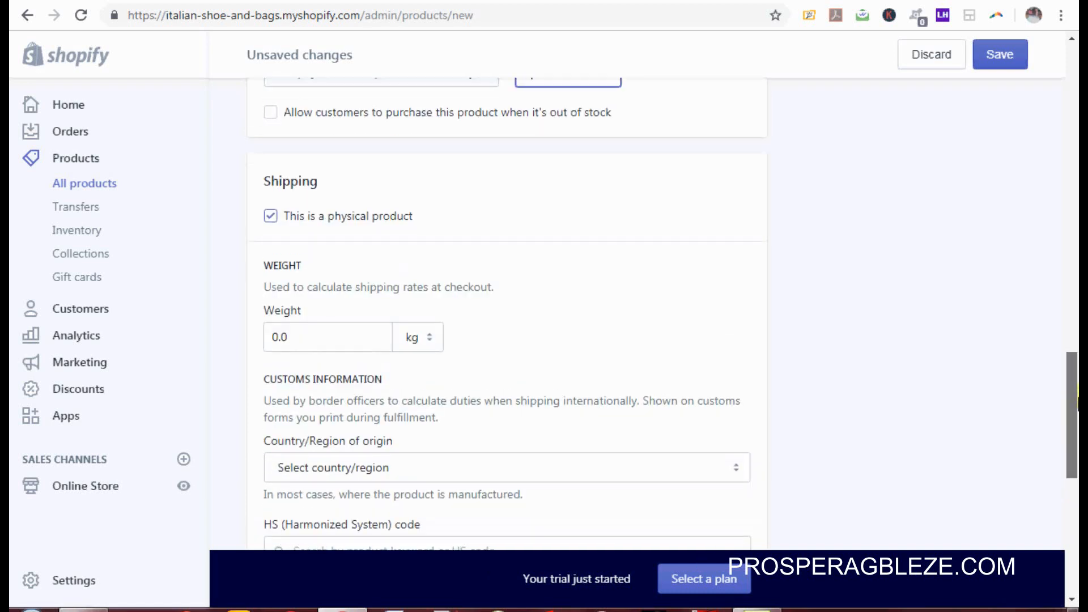
Step: Keep the product marked as physical and set its shipping weight to 1.5 kg
click(272, 216)
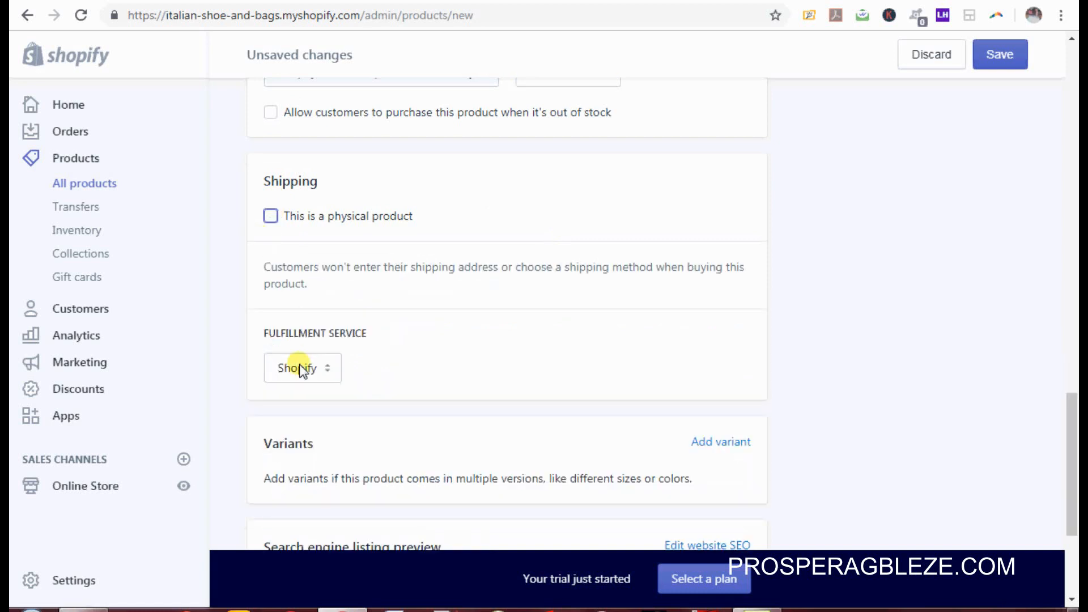
click(270, 217)
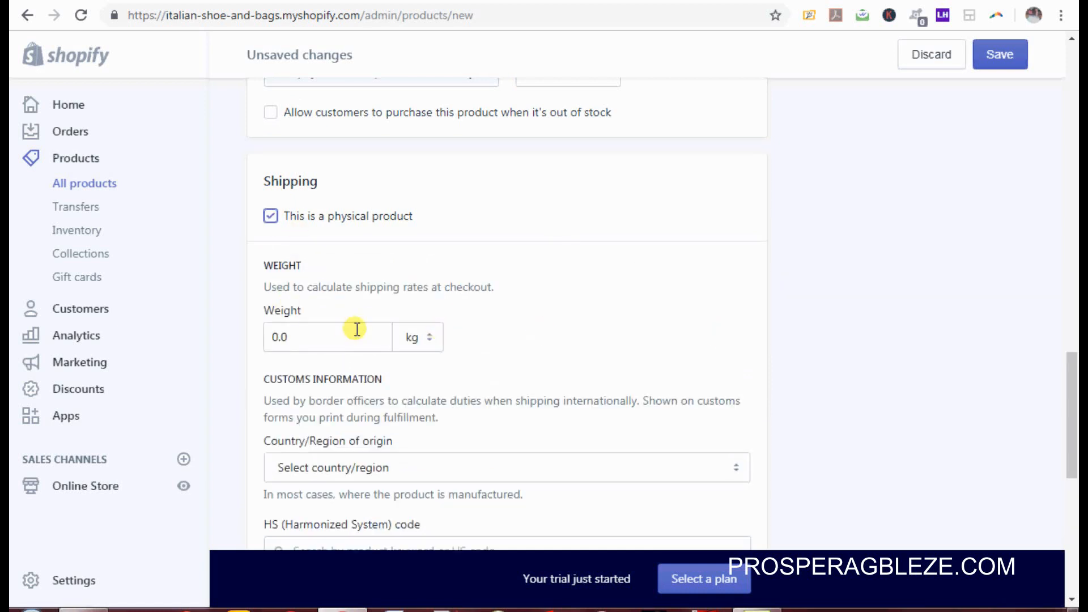
click(354, 330)
key(BackSpace)
key(BackSpace)
key(BackSpace)
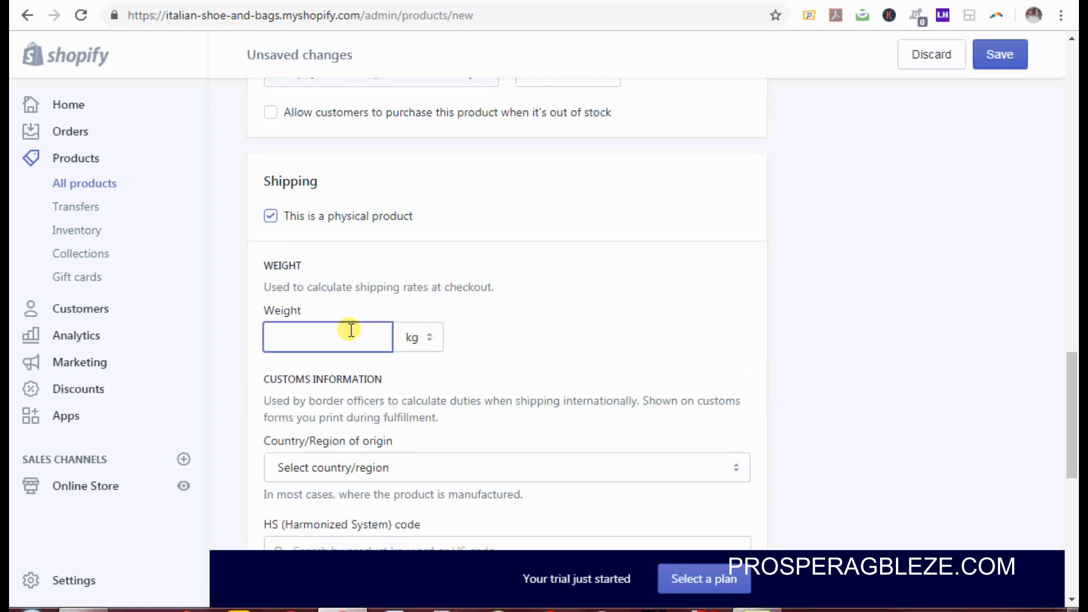
text(1.5)
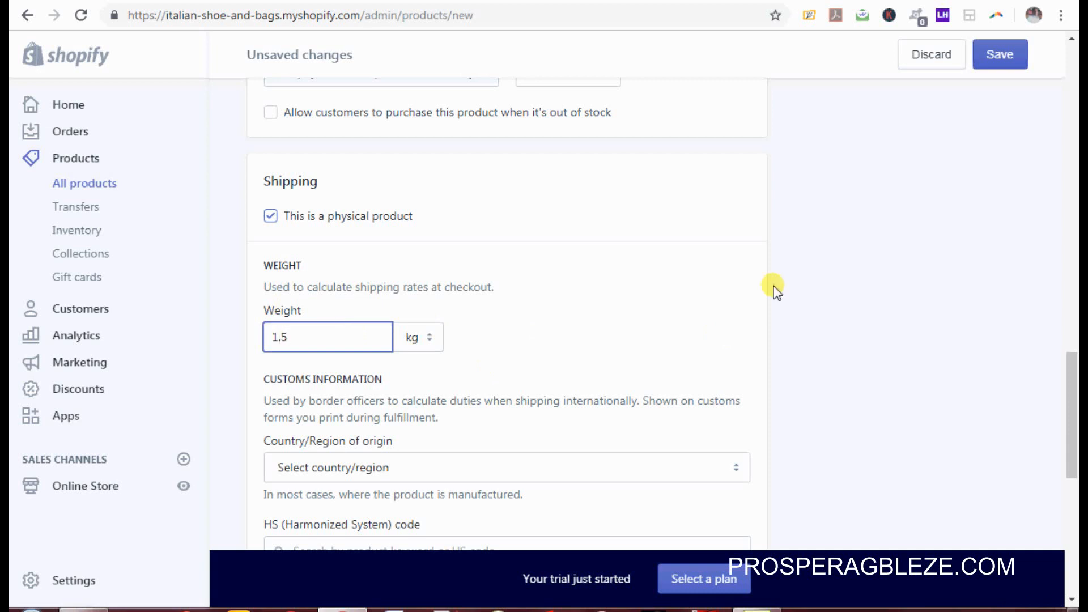
drag(1072, 369, 1077, 478)
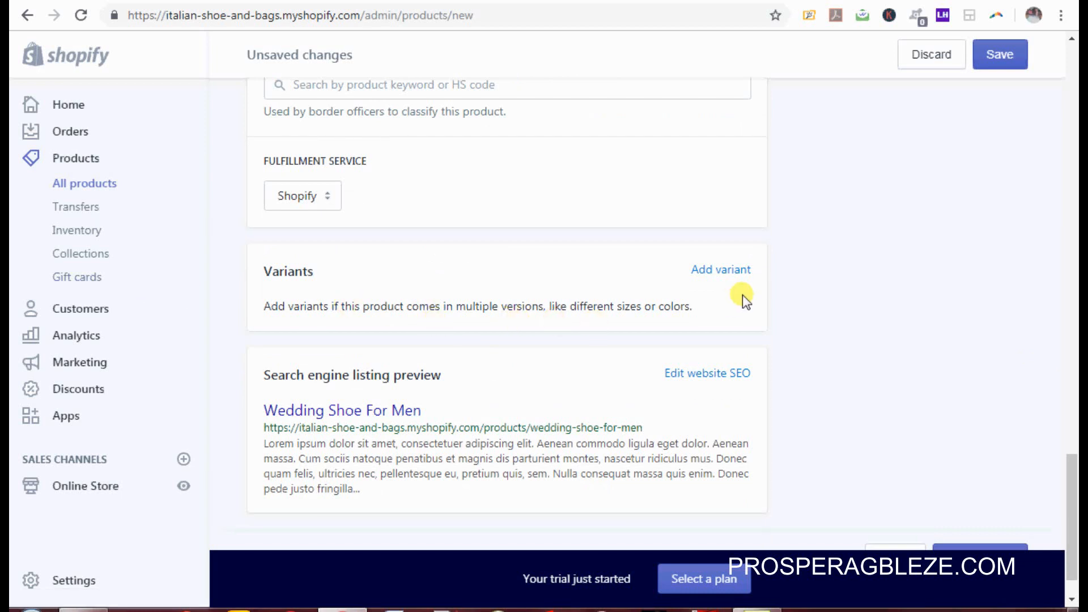
Step: Add a Colour variant option with the values White, Blue and brown
click(724, 272)
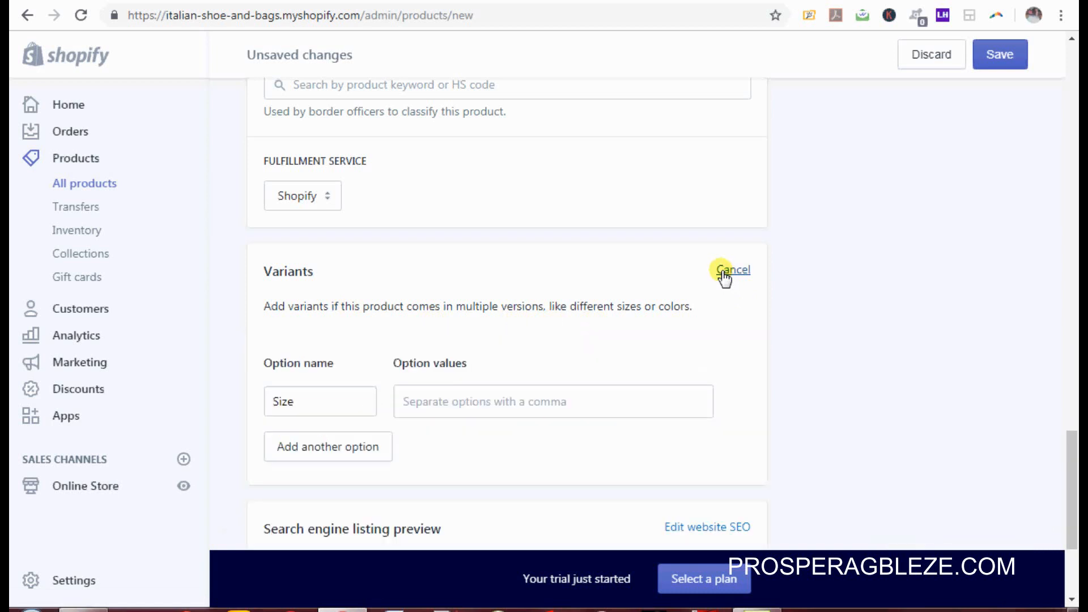
double_click(313, 402)
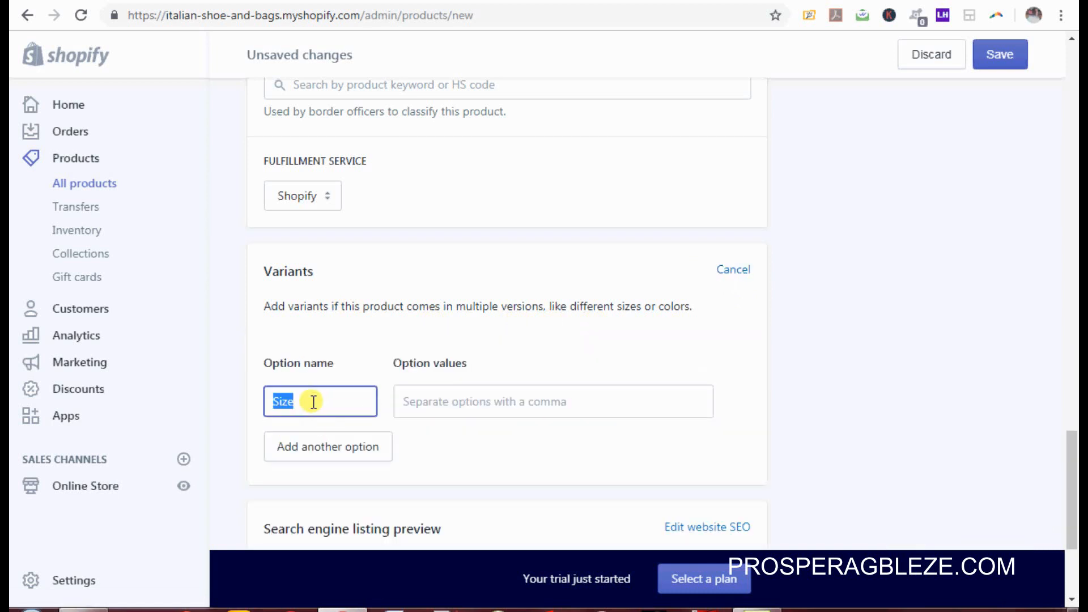
text(Colour)
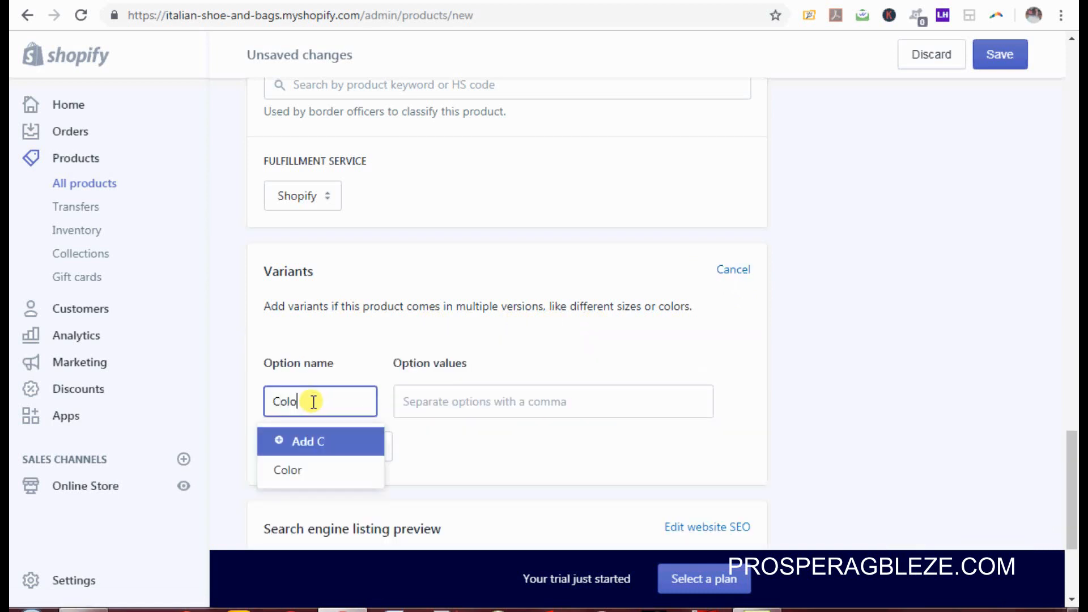
click(420, 397)
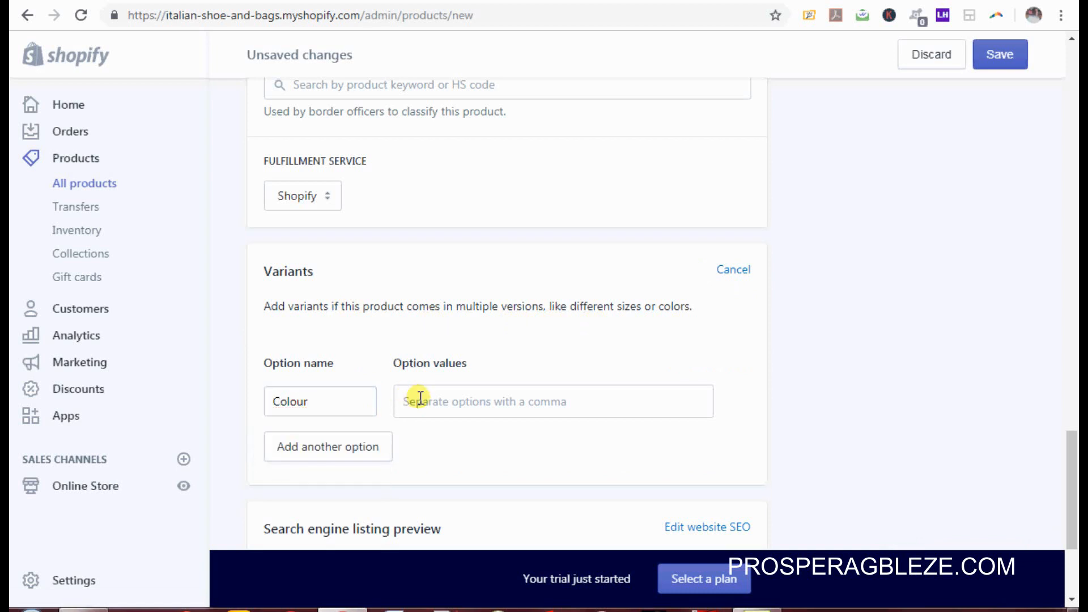
text(Whi)
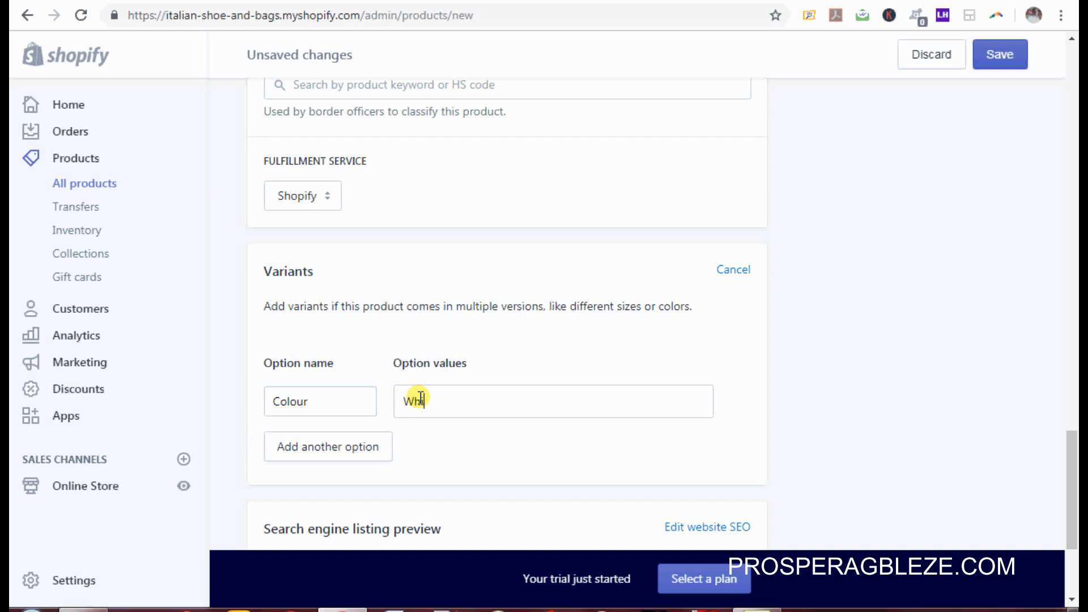
text(te)
key(Return)
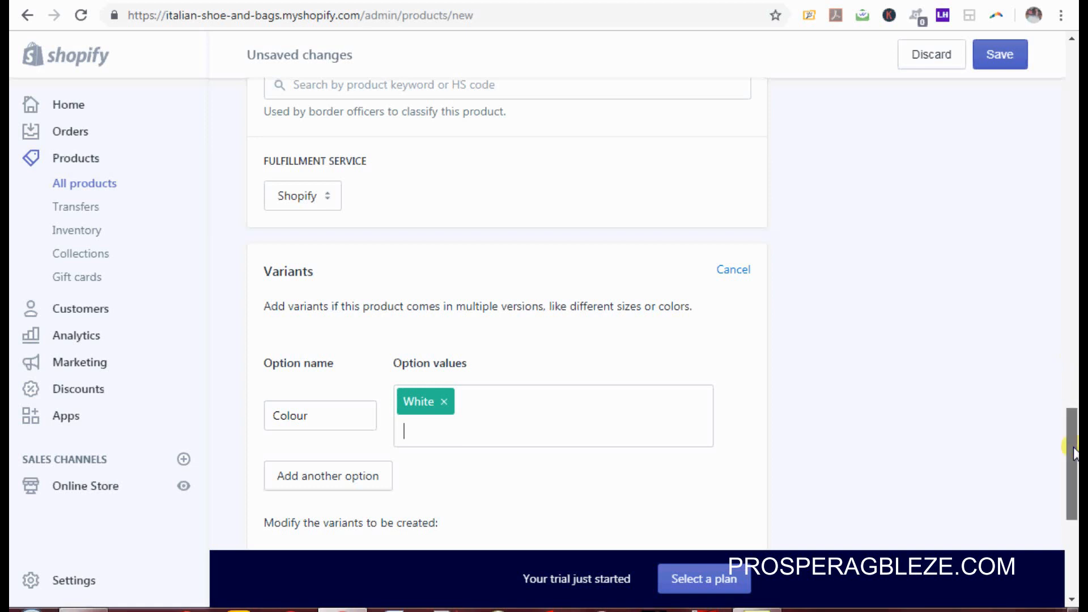
mouse_move(1072, 453)
mouse_down()
mouse_move(1066, 218)
mouse_move(1057, 450)
mouse_up()
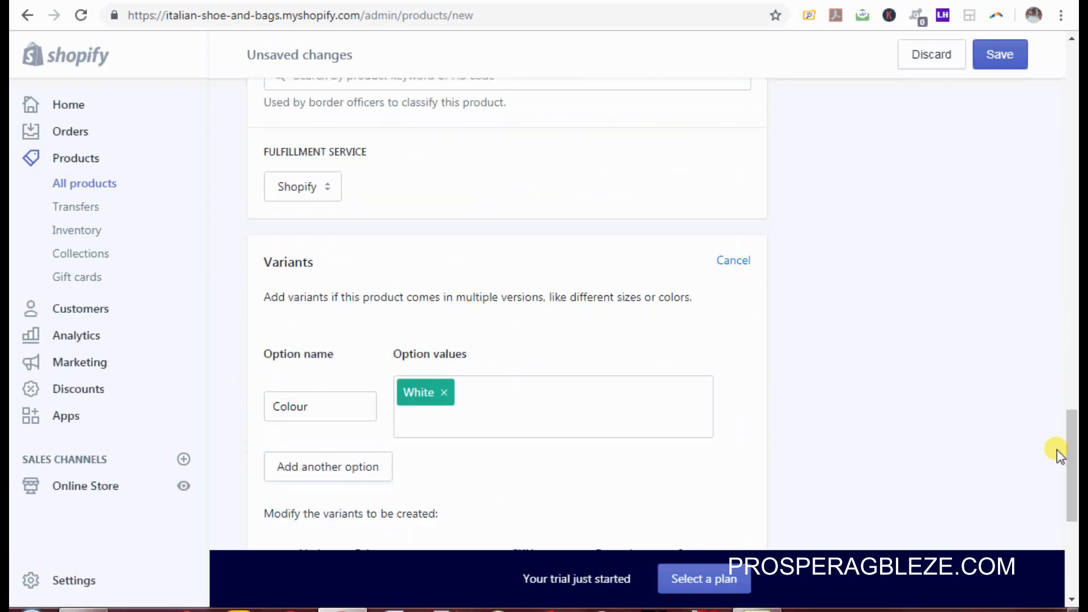
text(Blur)
text(e)
click(884, 609)
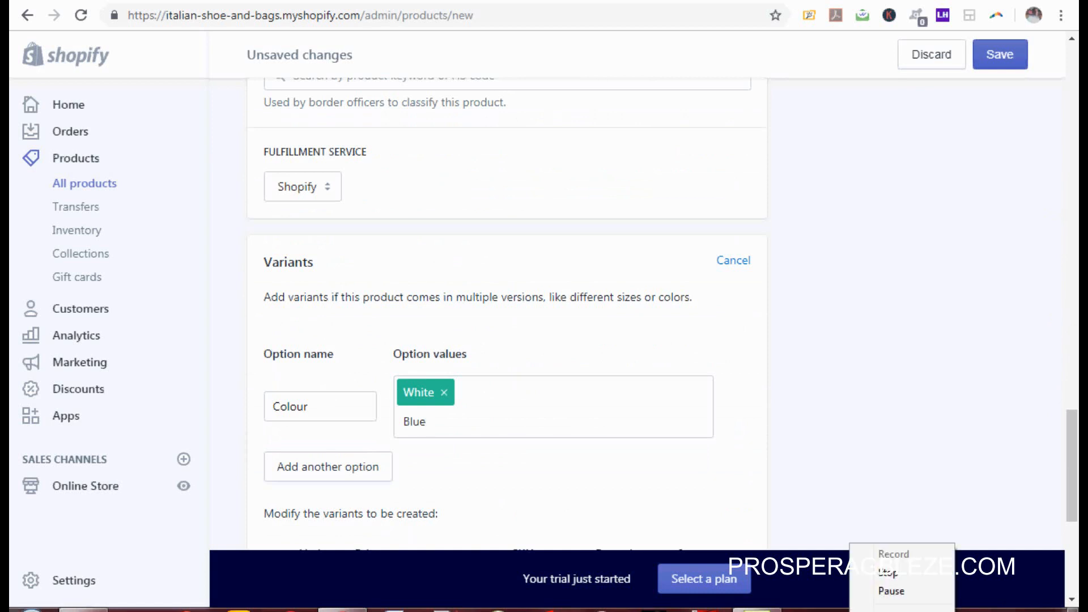
click(889, 590)
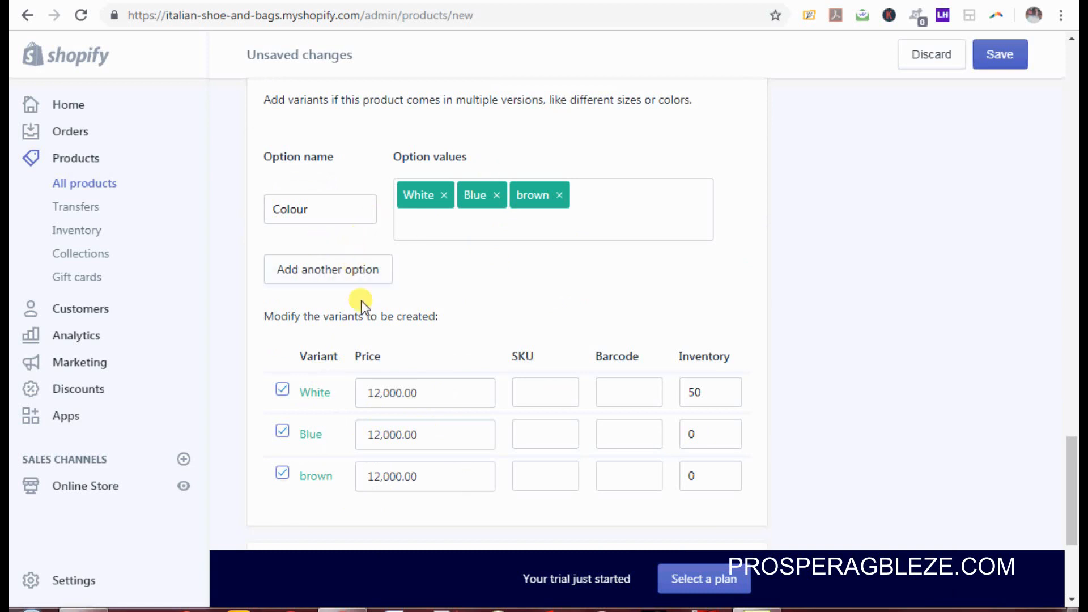
Step: Add a second option, Size, with the values 43, 44 and 45
click(349, 277)
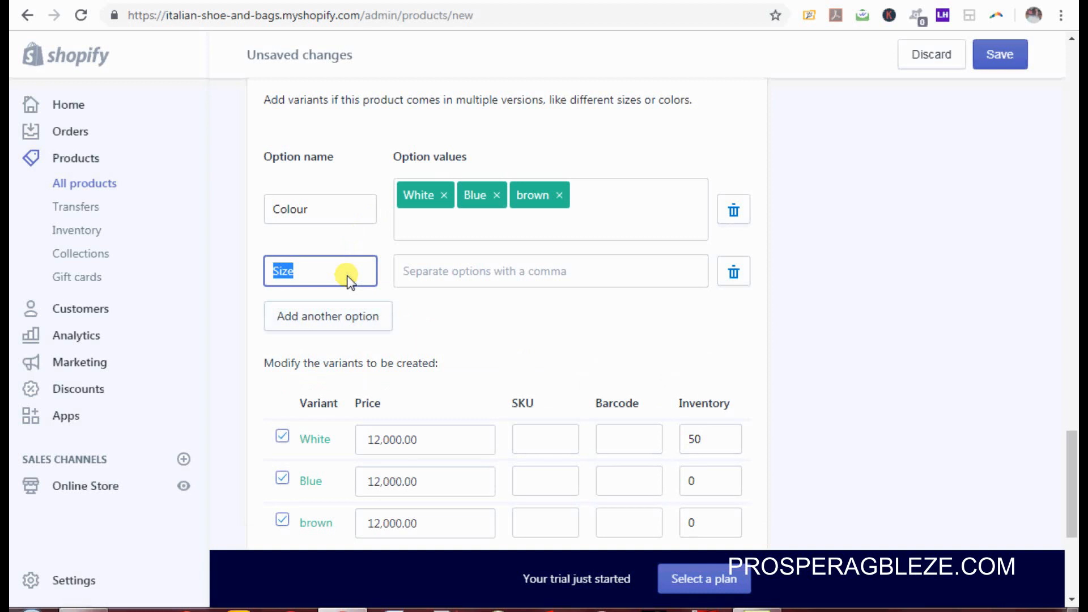
click(347, 281)
click(468, 270)
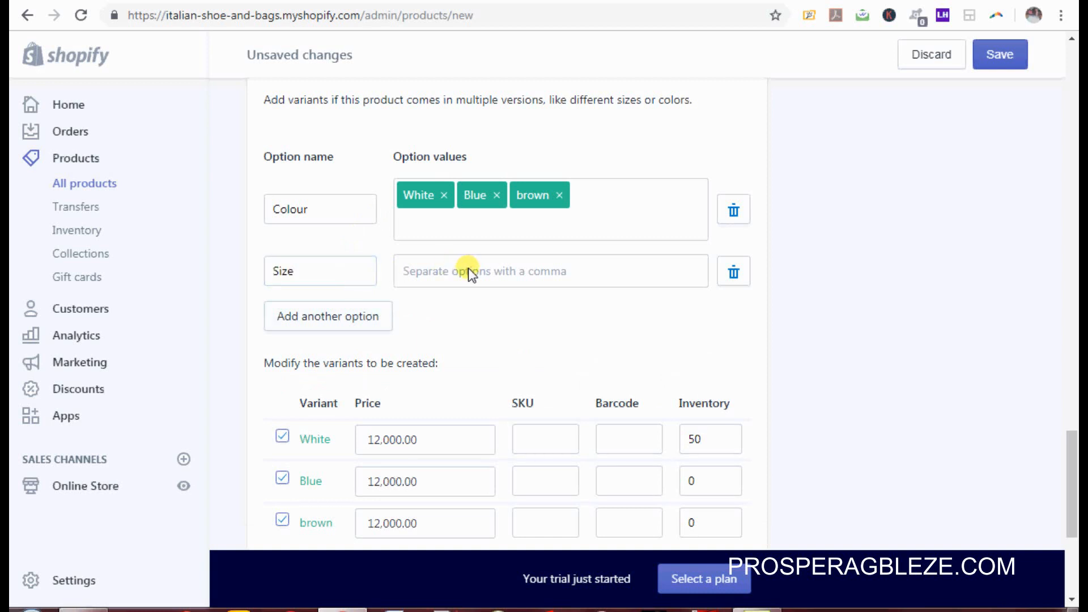
text(22,)
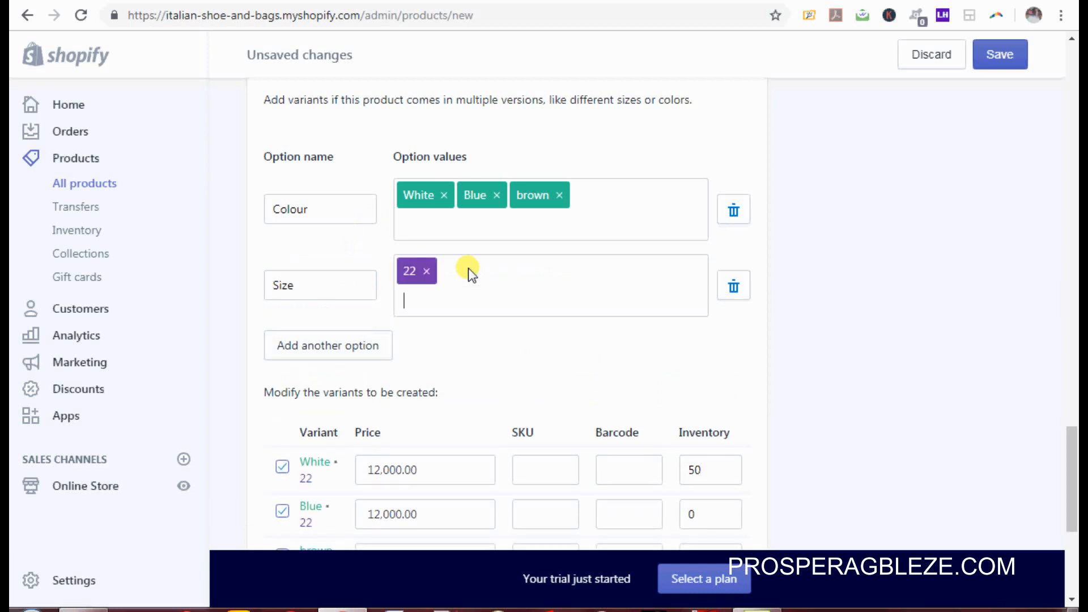
key(BackSpace)
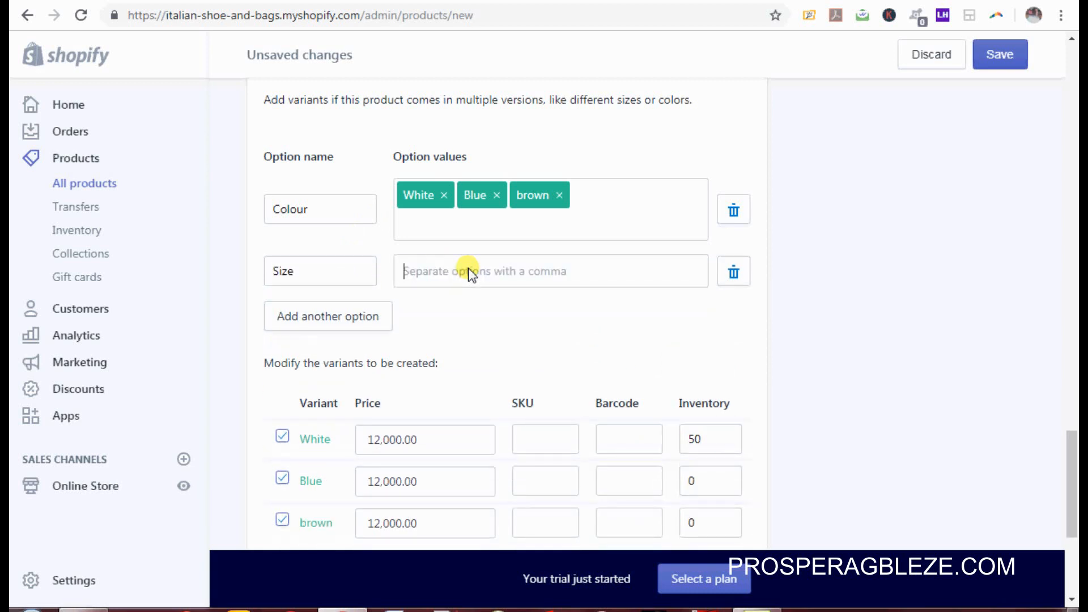
text(4)
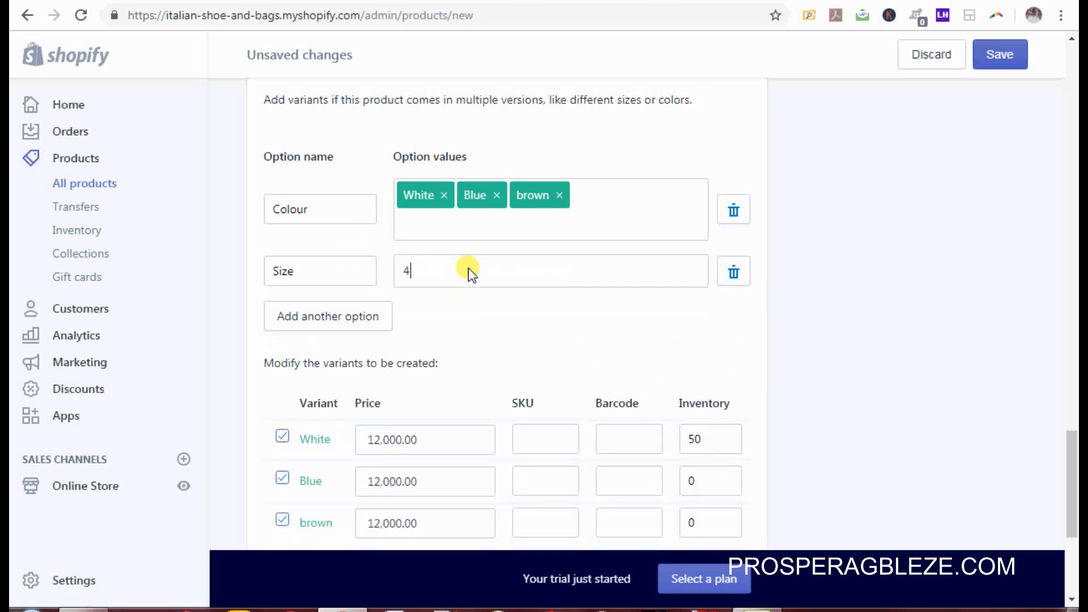
text(3,)
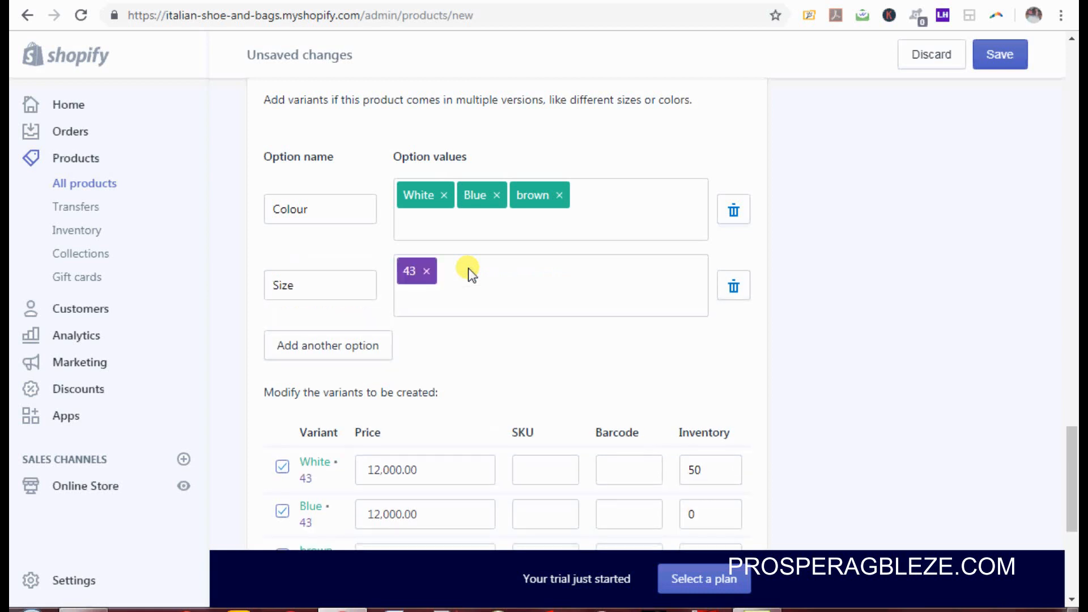
text(44,)
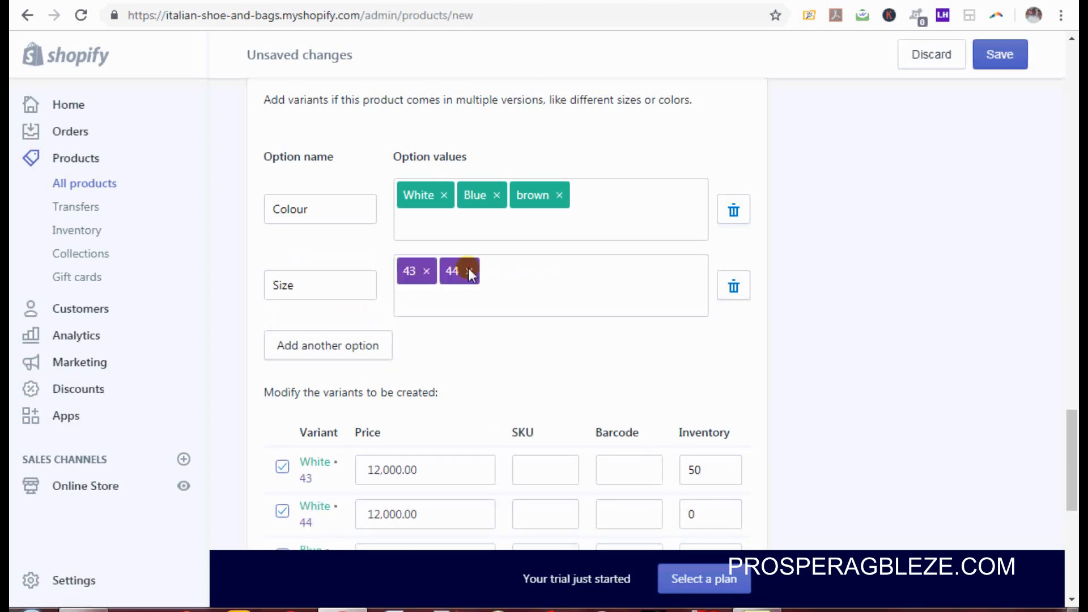
text(45)
key(comma)
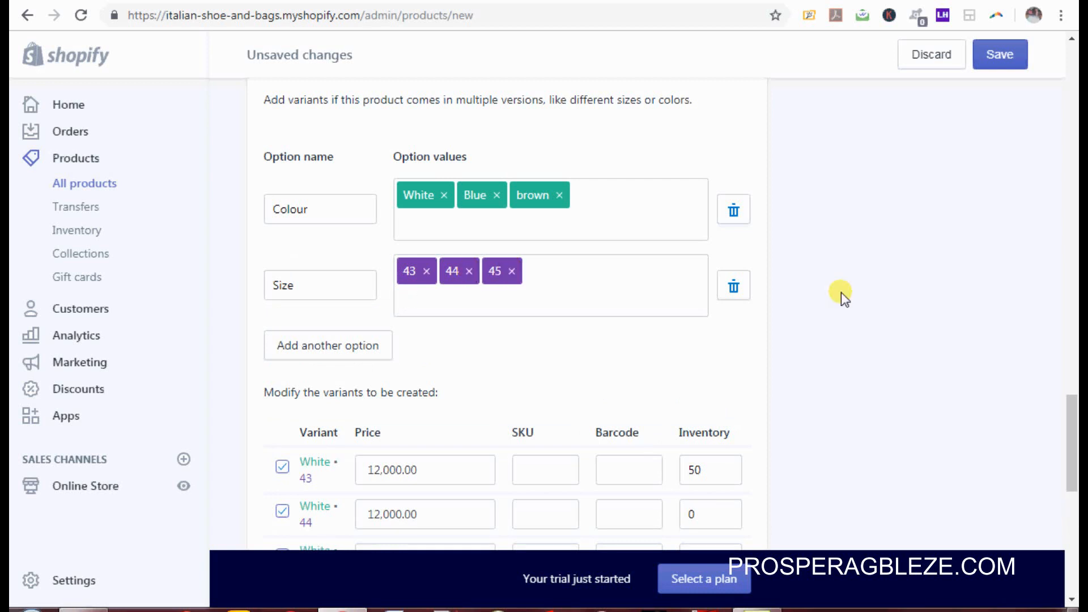
Step: Exclude the White 43 and Blue 45 combinations from the variant list
scroll(1073, 442, down, 3)
drag(1077, 440, 1073, 471)
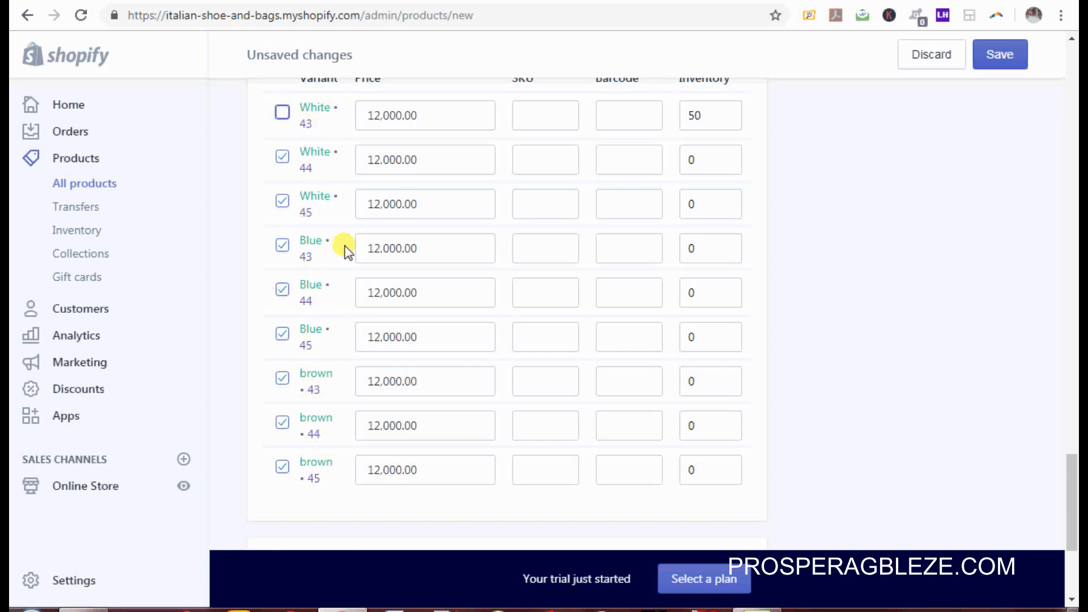
click(282, 336)
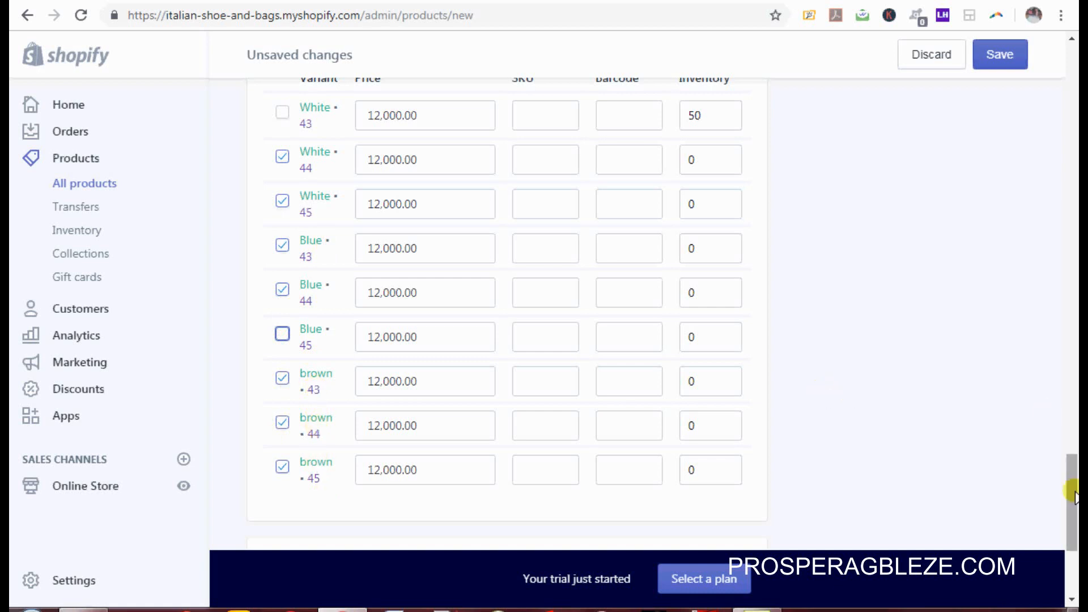
mouse_move(1071, 493)
mouse_down()
mouse_move(1074, 467)
mouse_move(1075, 488)
mouse_up()
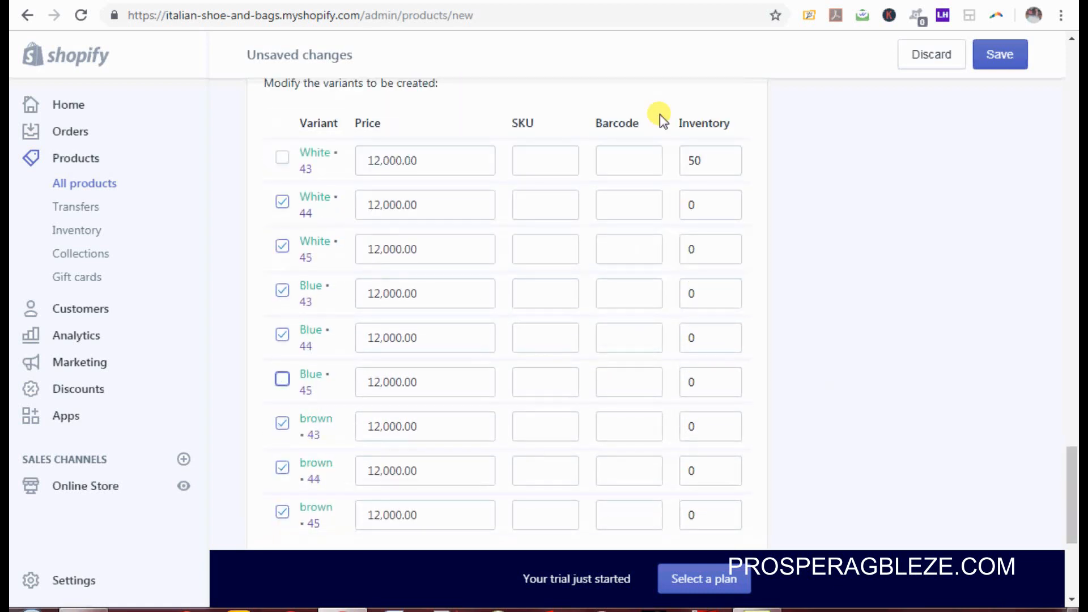
Step: Adjust the stock for White 44 and 45 and Blue 43, 44 and 45, with Blue 43 at 60
click(691, 208)
text(4)
click(691, 248)
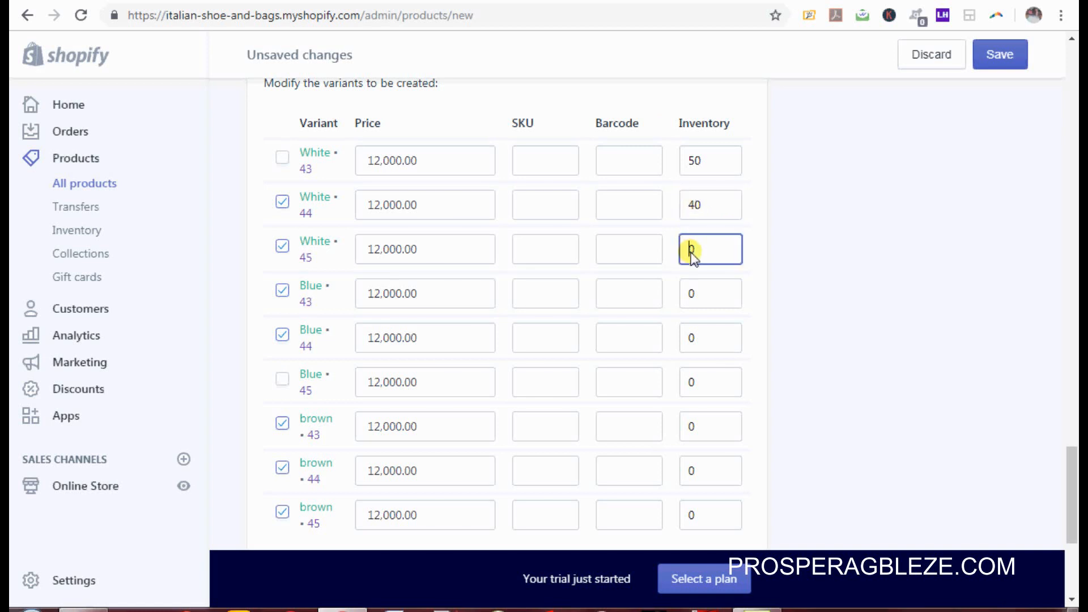
text(5)
click(688, 282)
text(6)
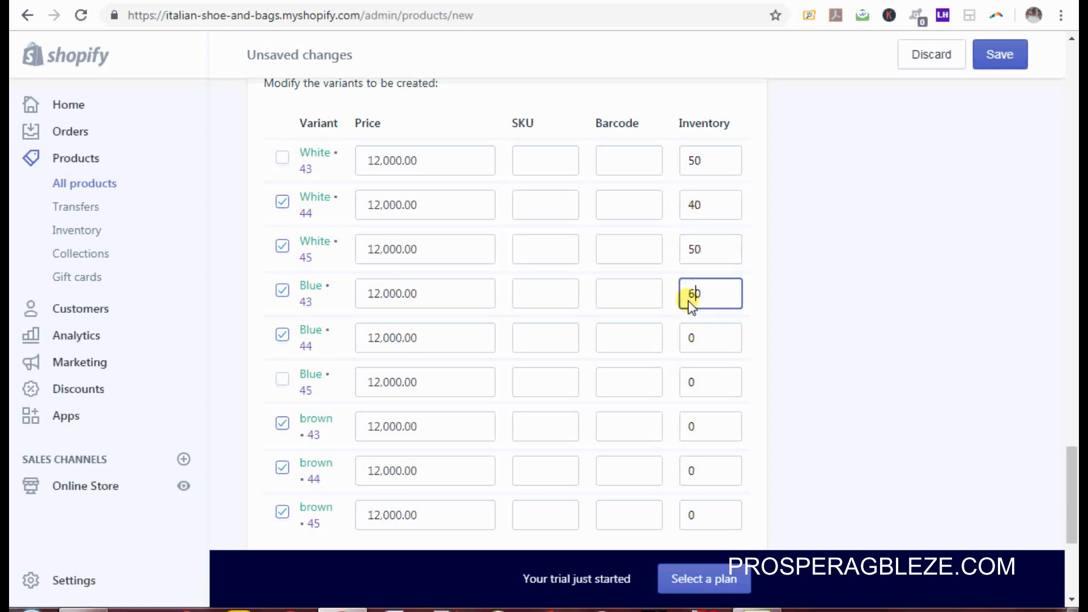
click(690, 334)
text(5)
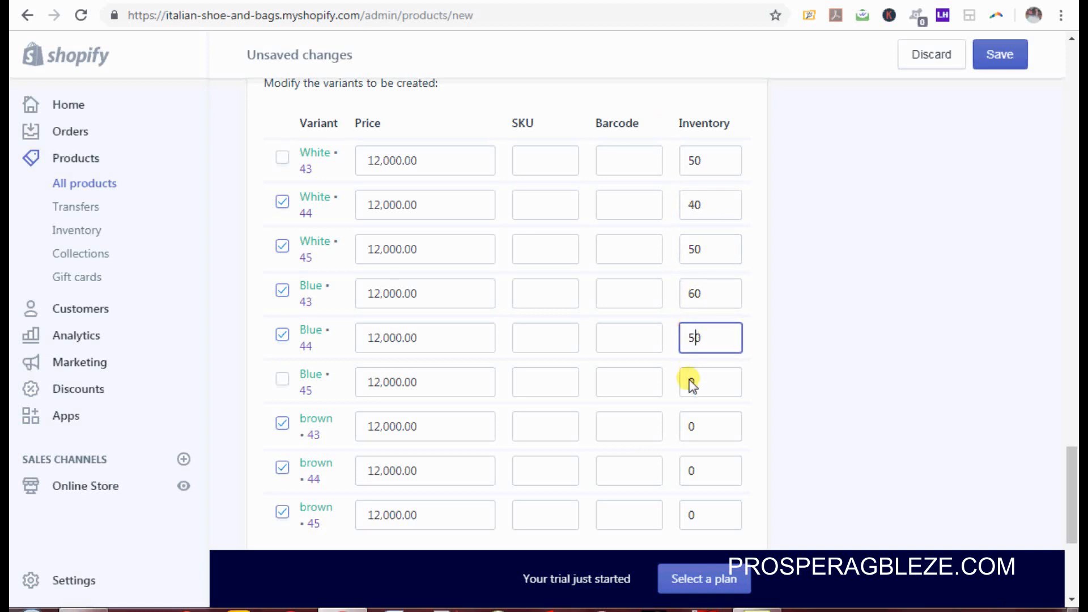
click(691, 382)
text(3)
Step: Set the brown 43, 44 and 45 variants' inventory to 50, 60 and 60
click(691, 422)
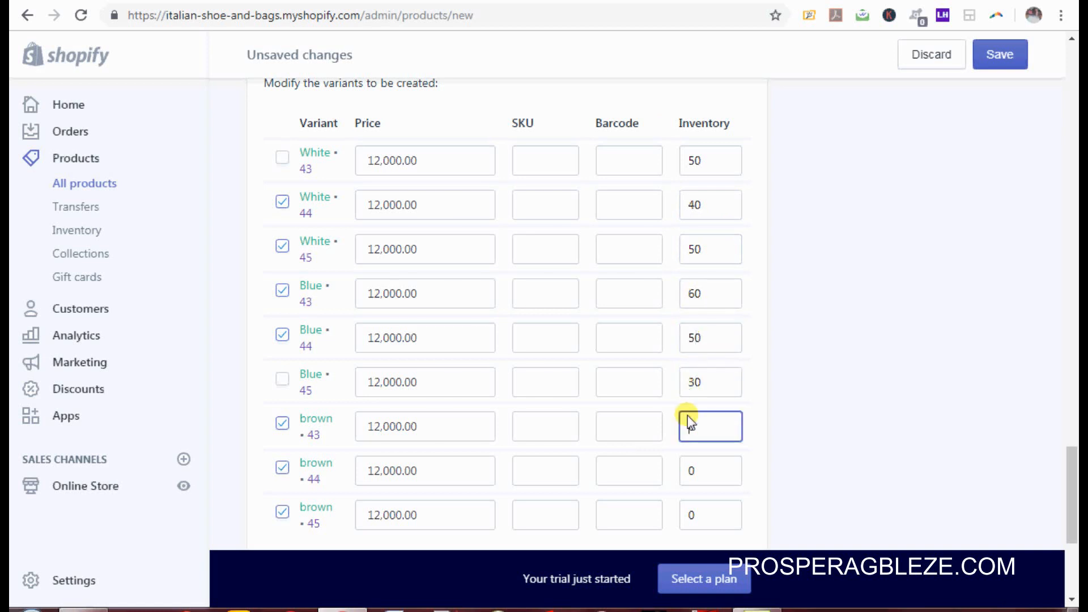
text(50)
click(690, 470)
text(60)
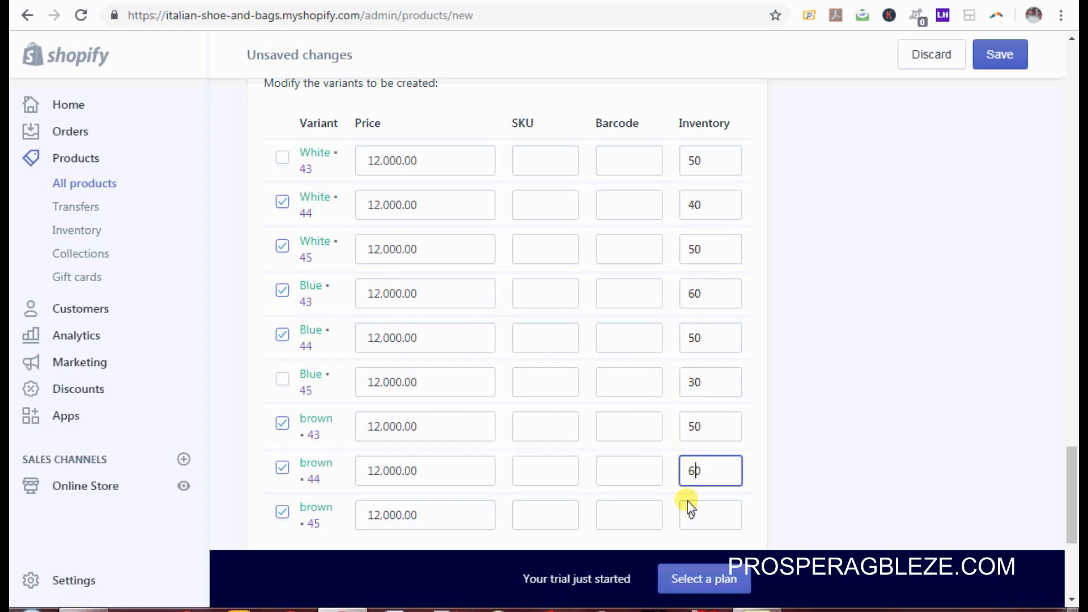
click(686, 515)
text(60)
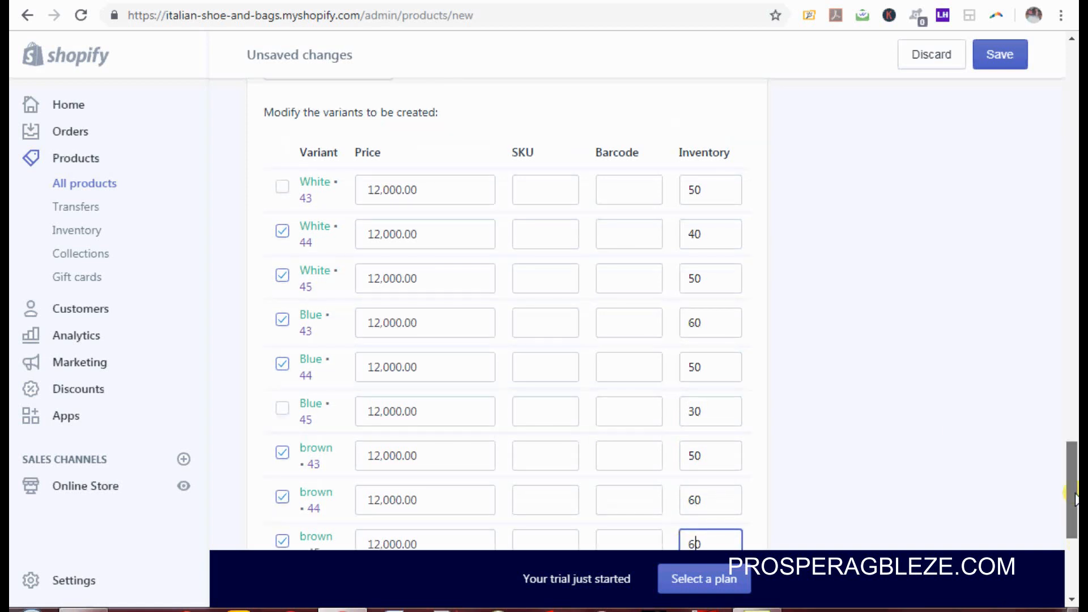
scroll(1073, 502, down, 1)
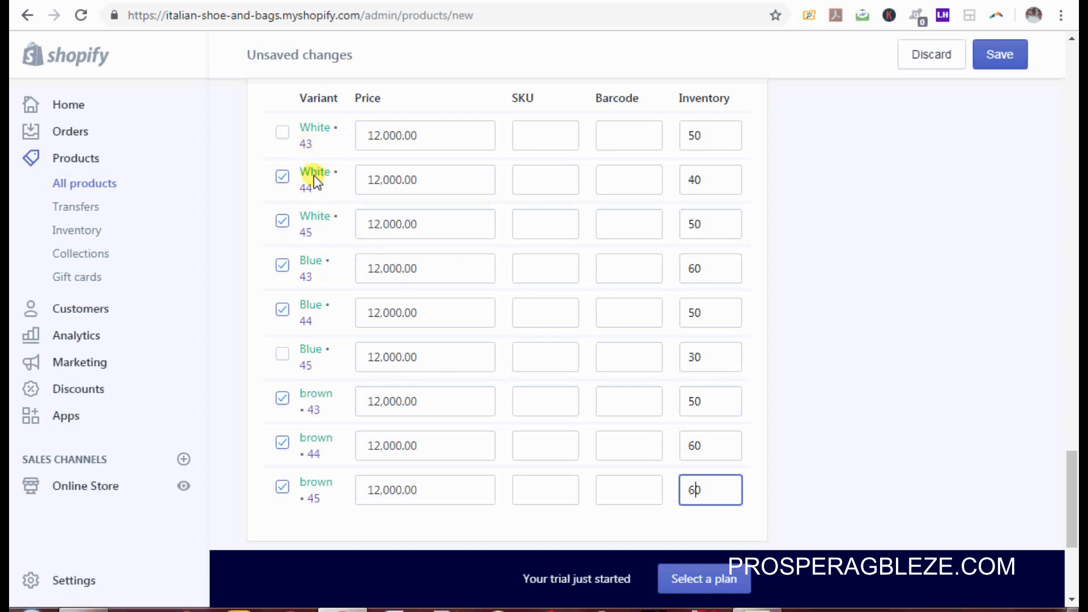
Step: Reprice White 44 to 13,000.00, Blue 43 to 12,500.00 and brown 45 to 14,000.00
click(378, 182)
key(BackSpace)
key(BackSpace)
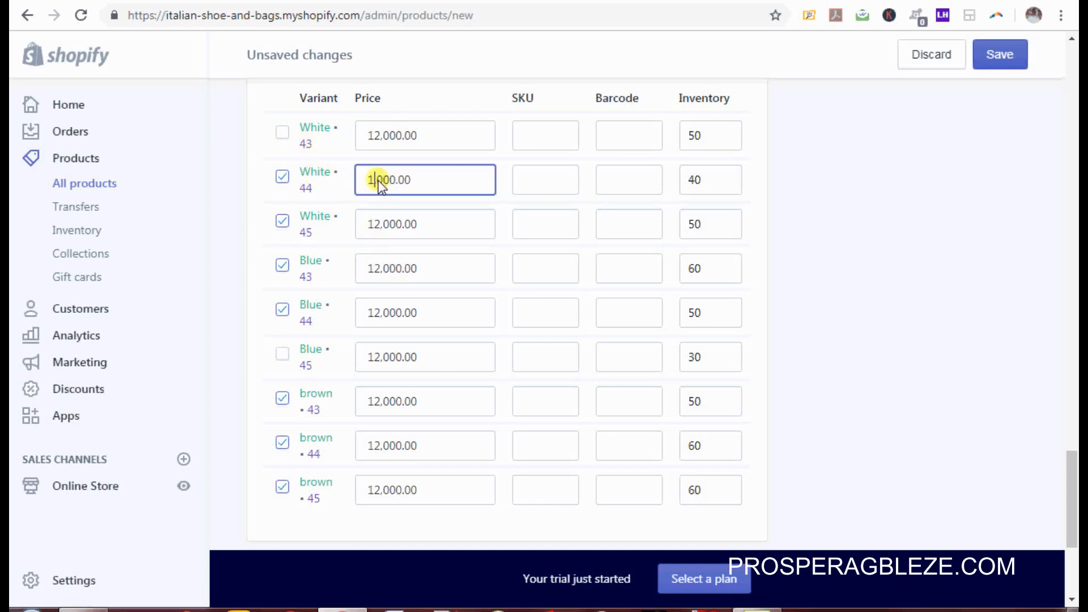
text(3)
click(389, 268)
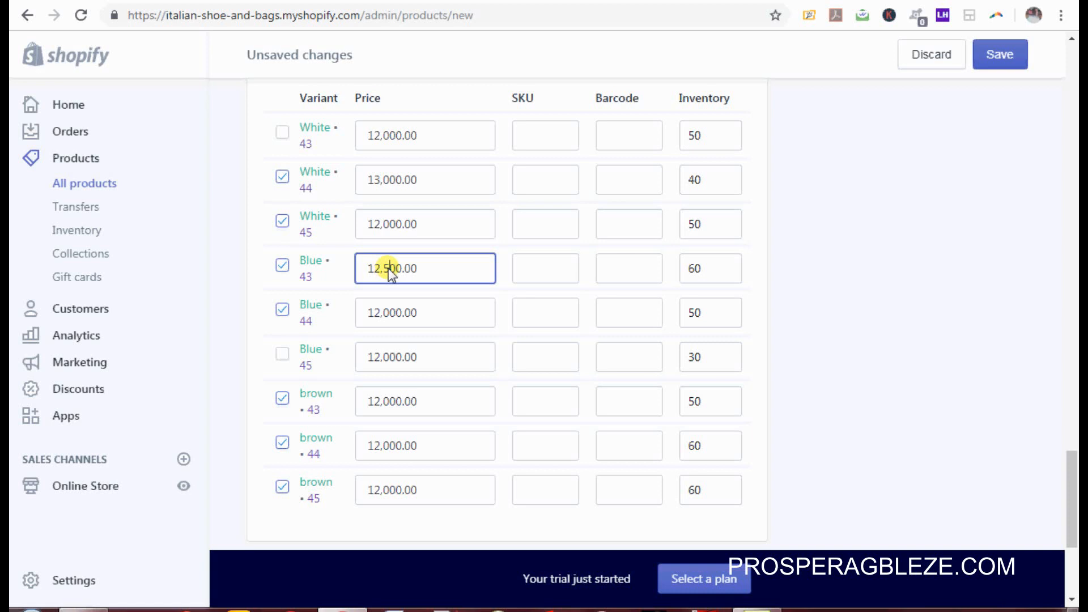
click(378, 400)
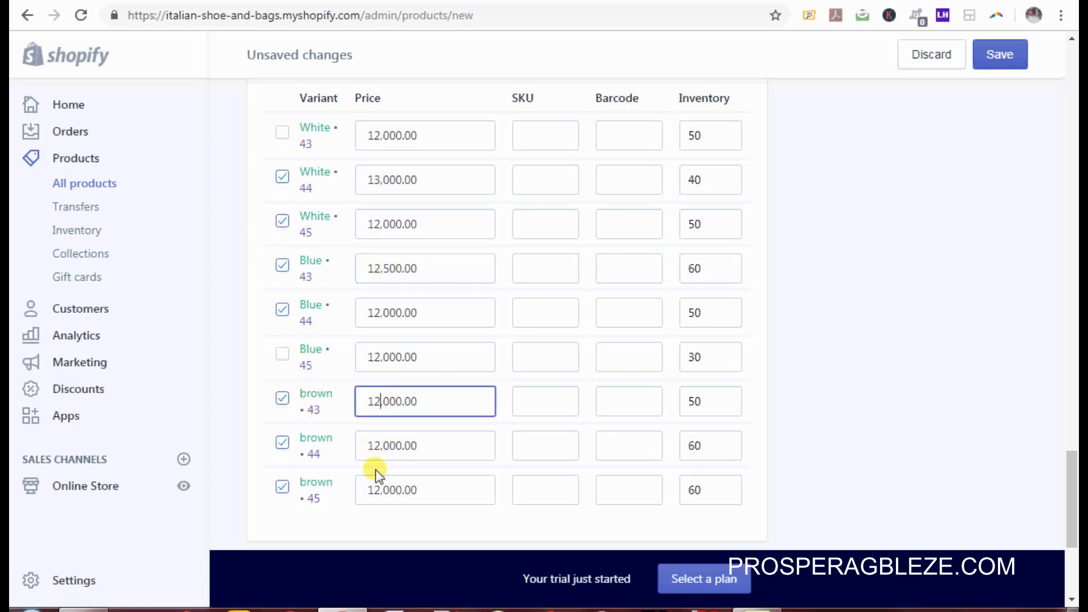
click(377, 491)
key(BackSpace)
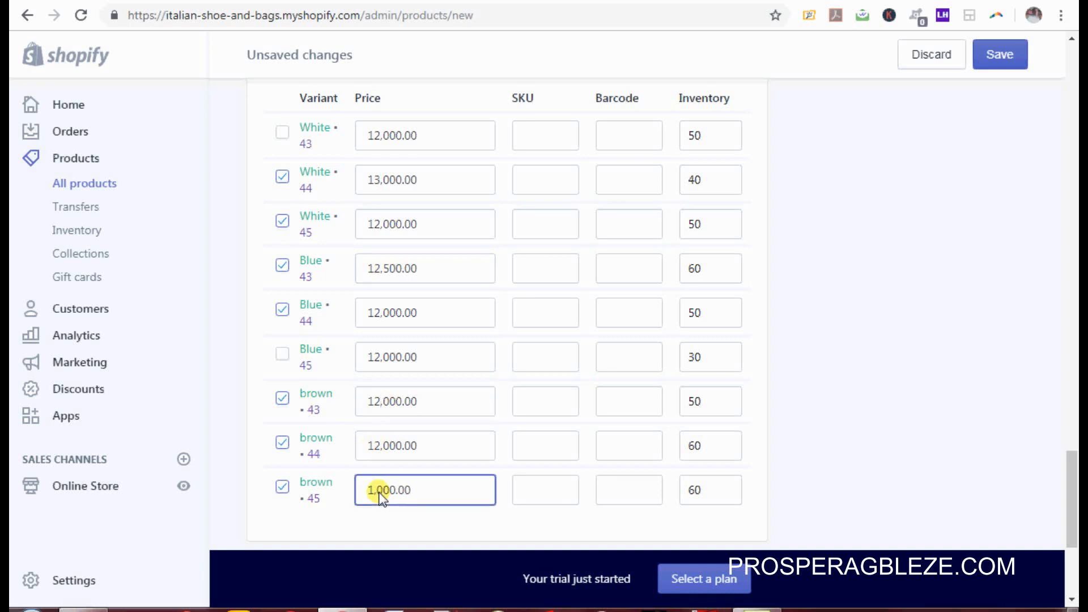
text(4)
drag(1072, 531, 1077, 201)
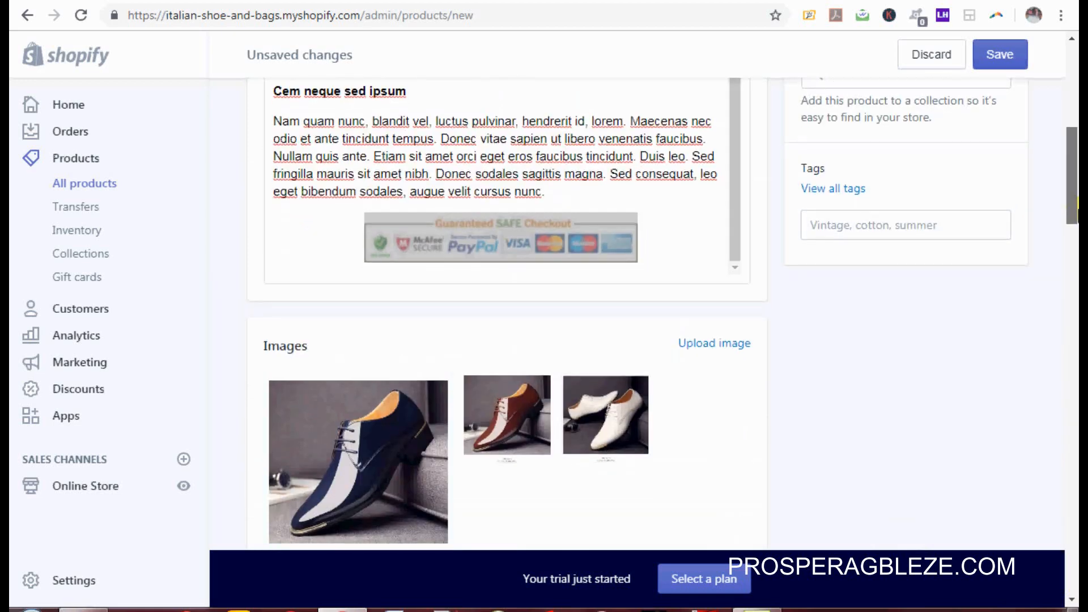
Step: Save Wedding Shoe For Men and confirm the 'Product was successfully created' message
click(992, 46)
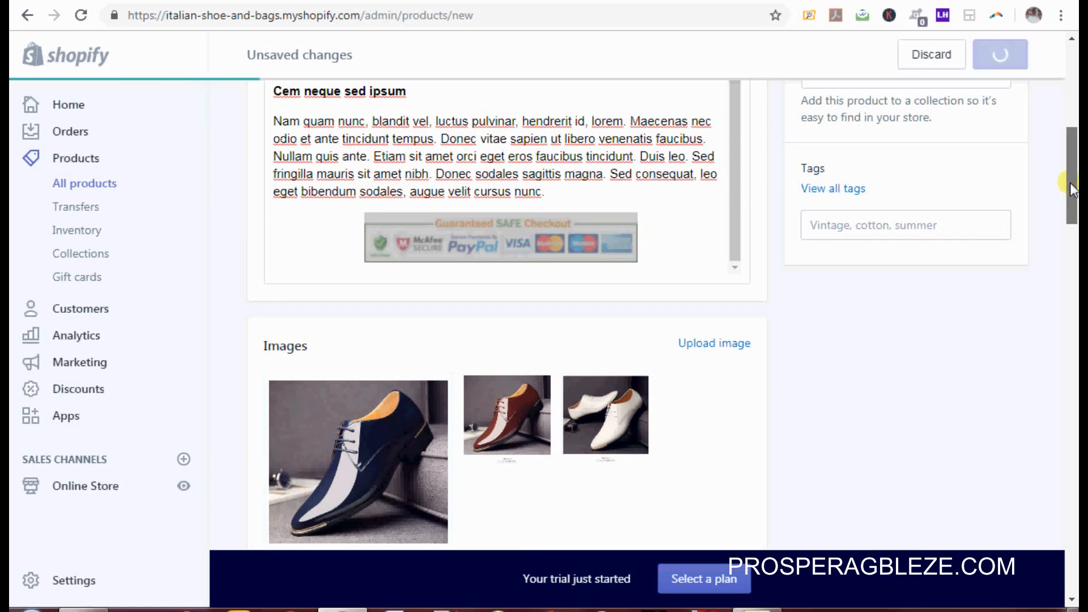
drag(1070, 182, 1078, 93)
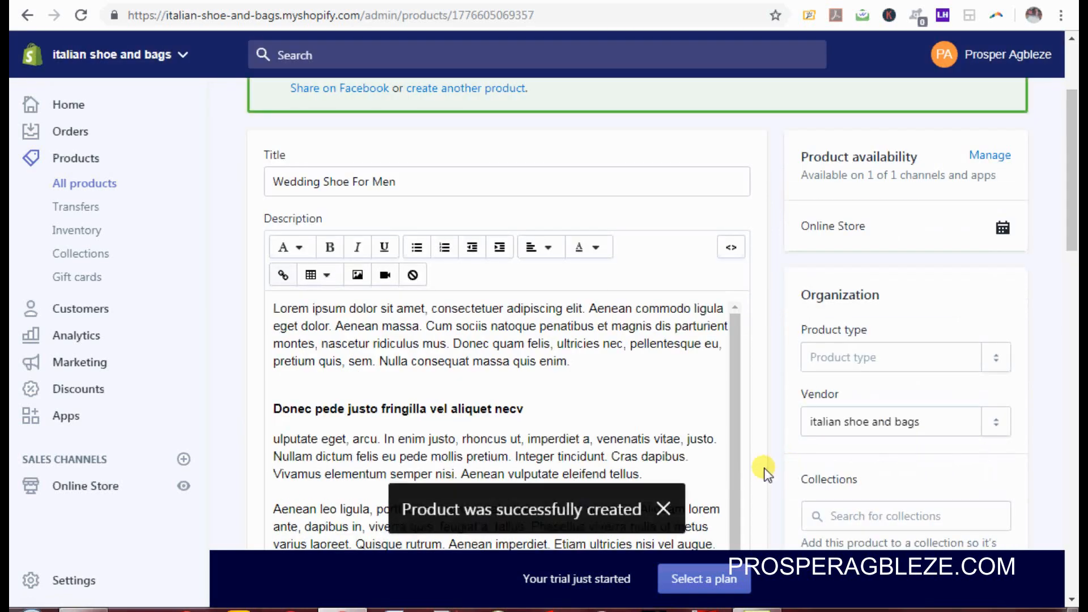
Step: Open the product's View link in a new browser tab and switch to that storefront page
scroll(1077, 278, down, 1)
drag(1077, 278, 1075, 400)
scroll(1076, 396, down, 2)
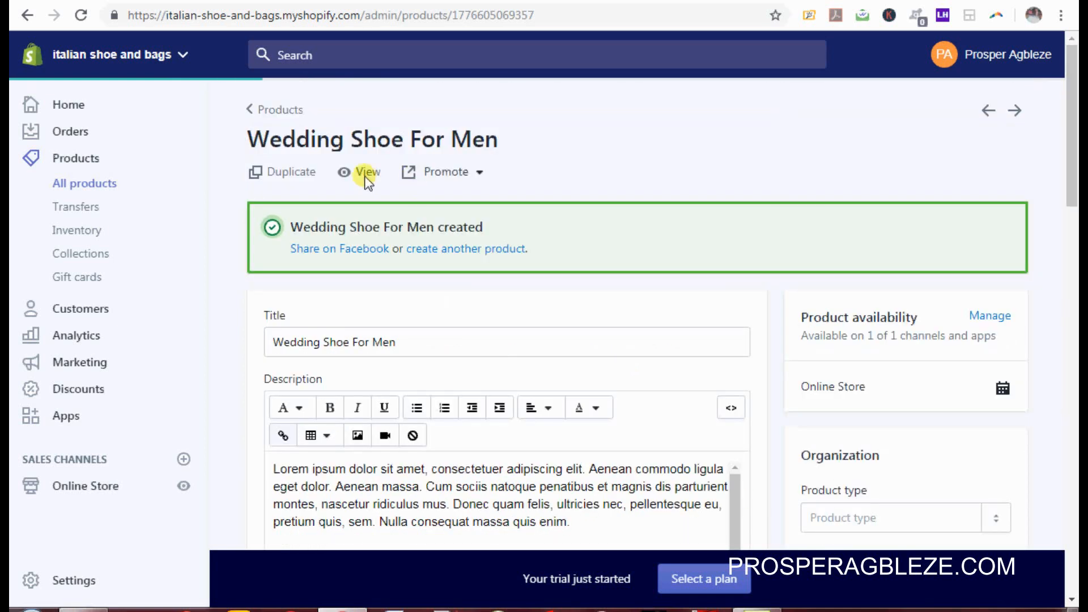
right_click(365, 175)
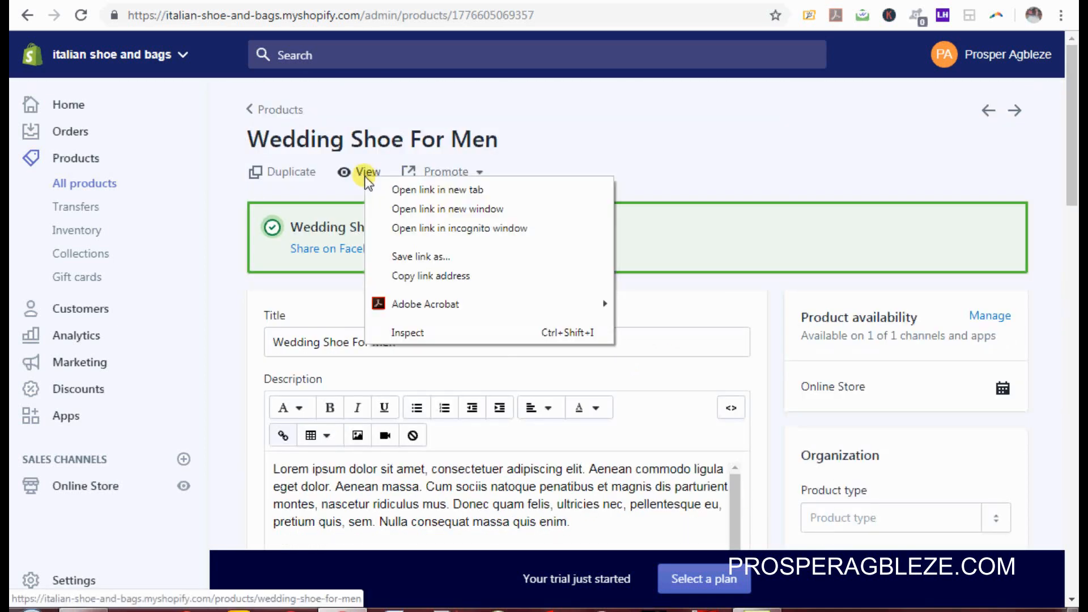
click(396, 192)
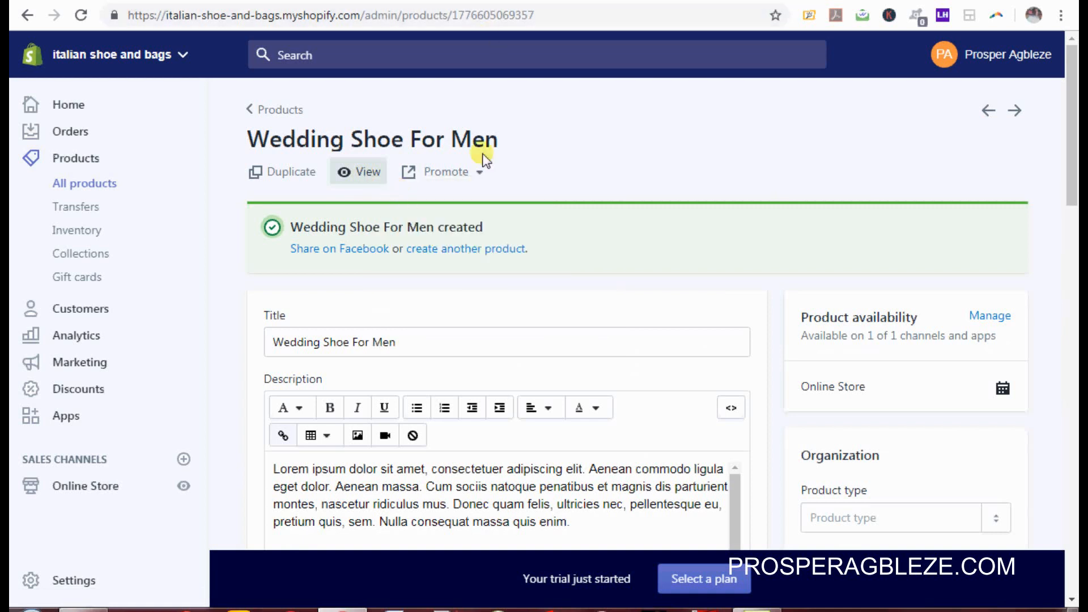
click(487, 1)
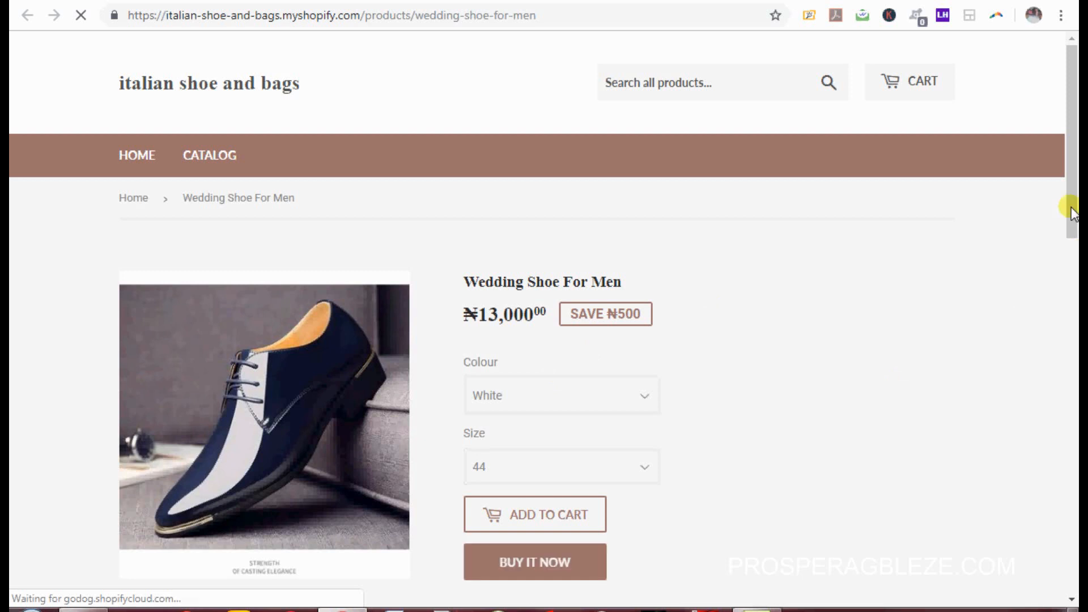
Step: With White selected, check sizes 45 (₦12,000), 43 (unavailable) and 44 (₦13,000)
drag(1070, 192, 1069, 244)
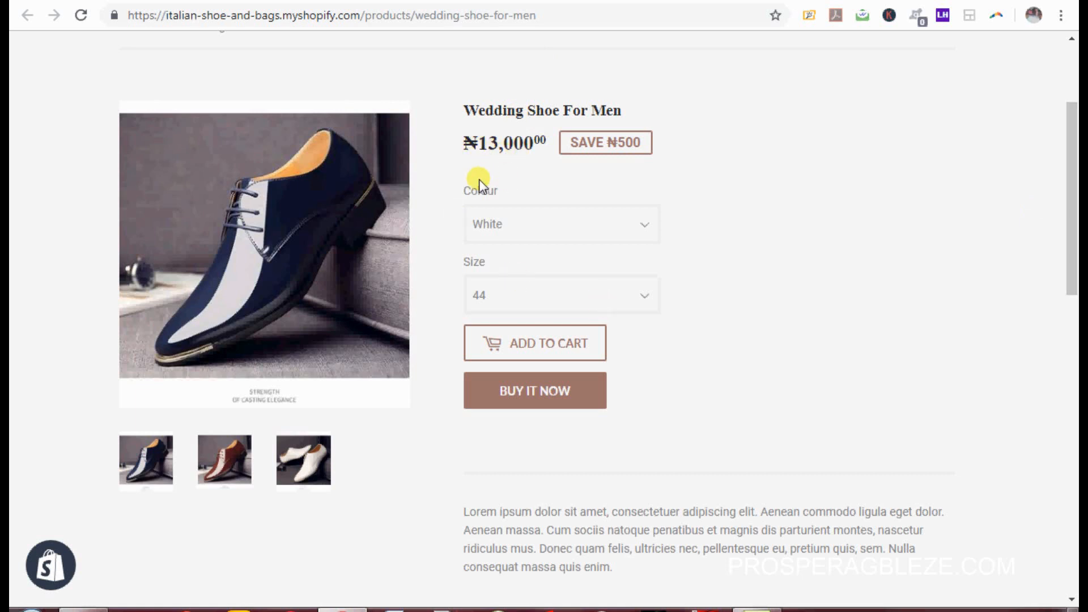
click(640, 224)
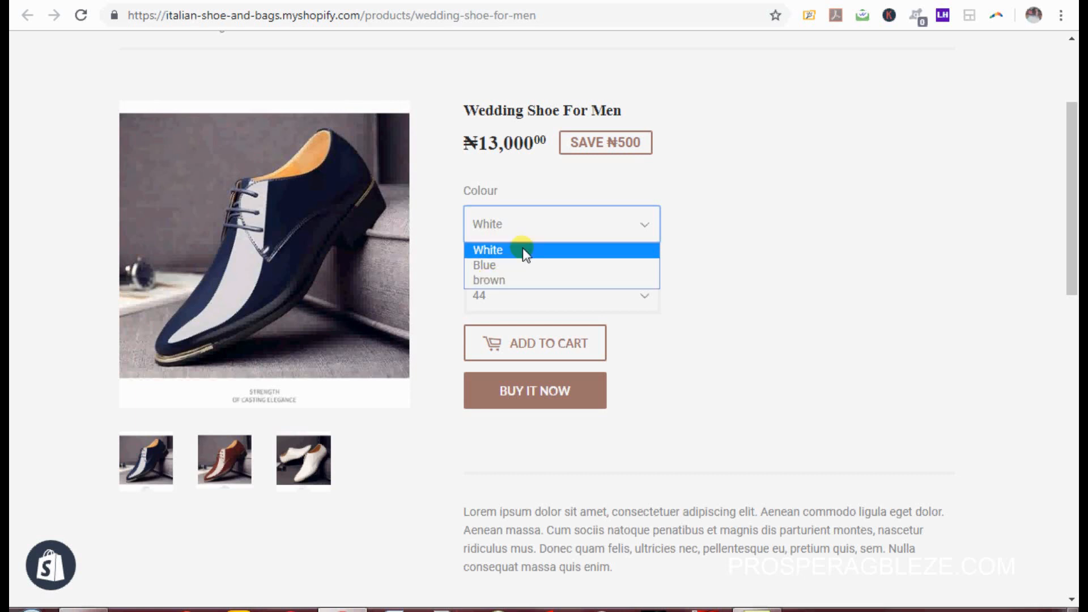
click(499, 250)
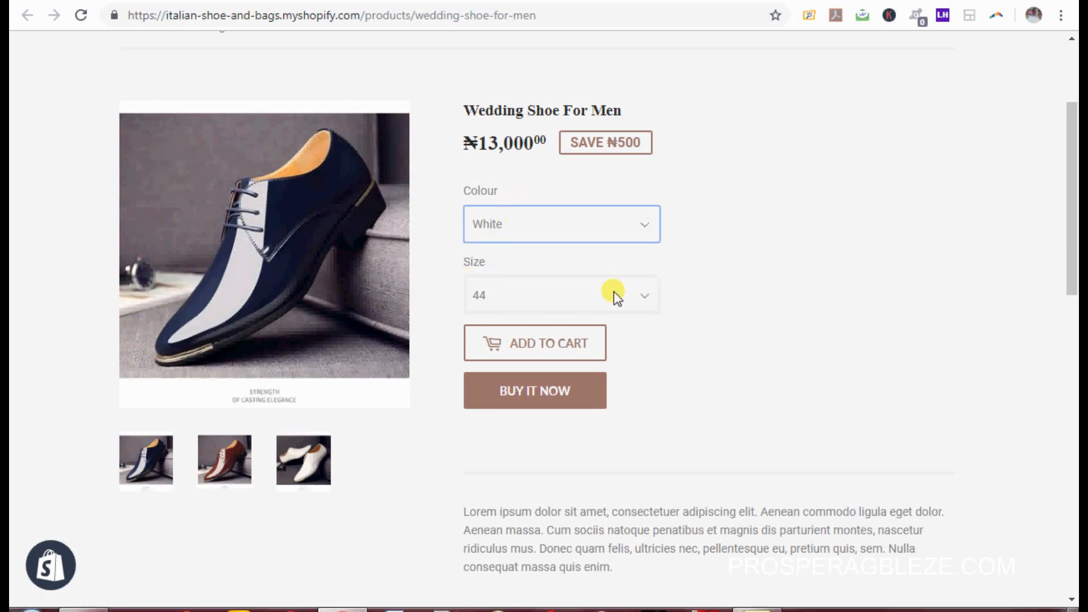
click(637, 294)
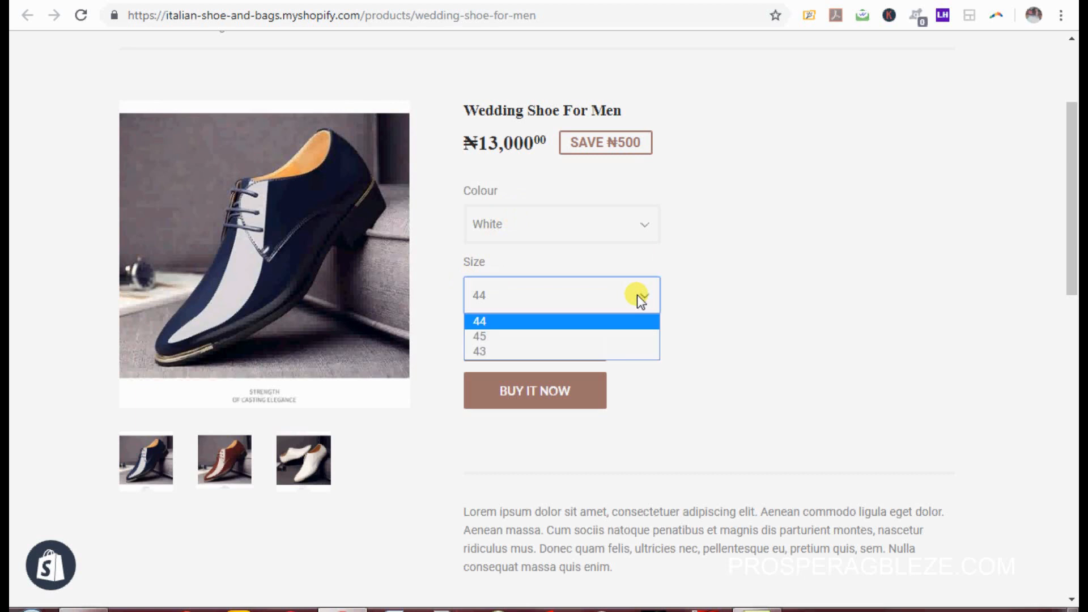
click(491, 336)
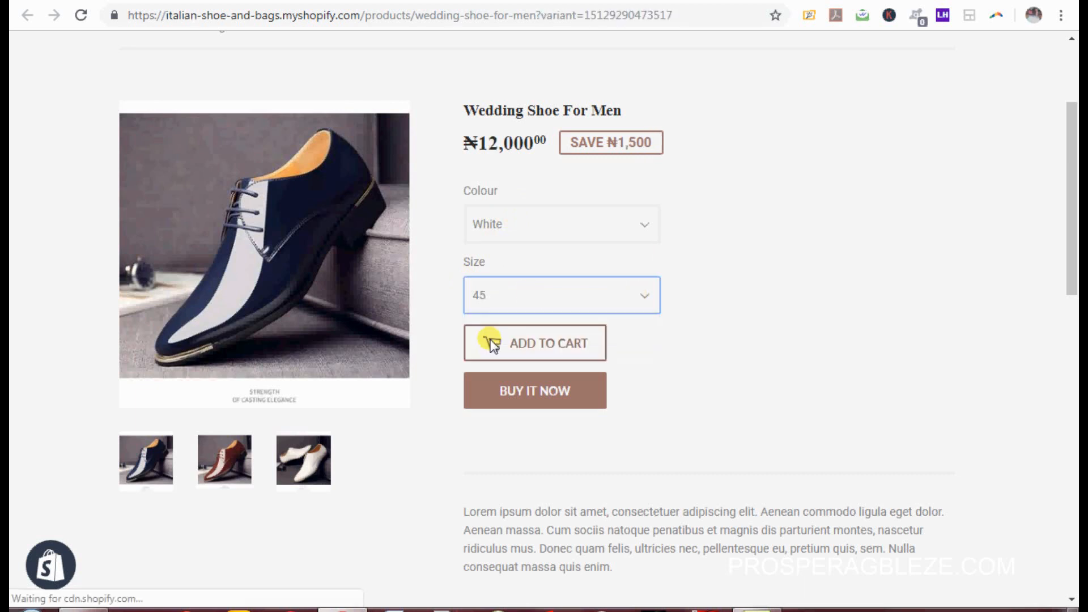
click(629, 305)
click(525, 351)
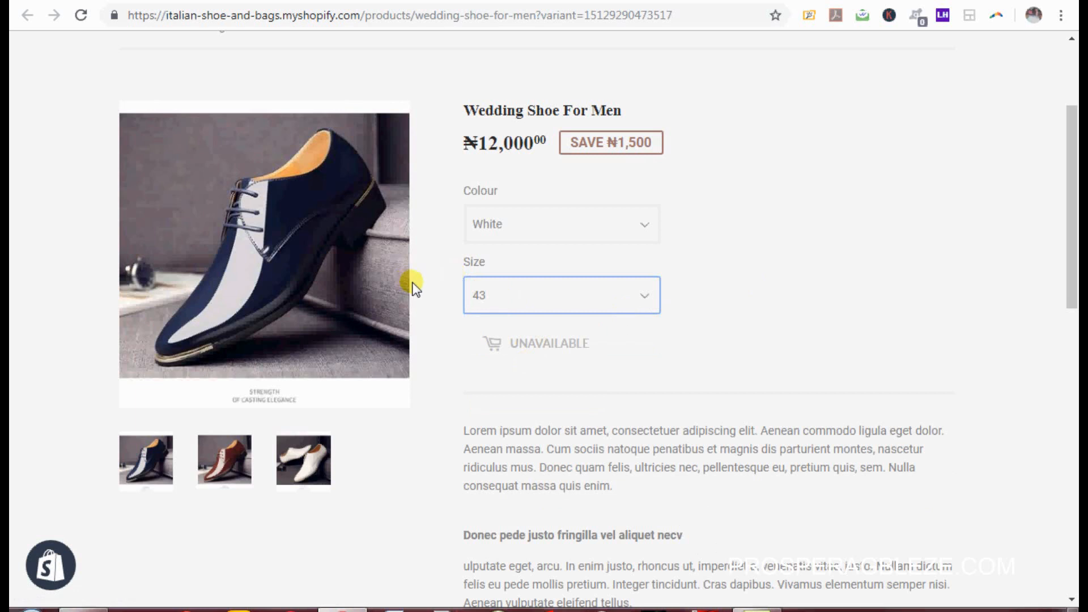
click(646, 294)
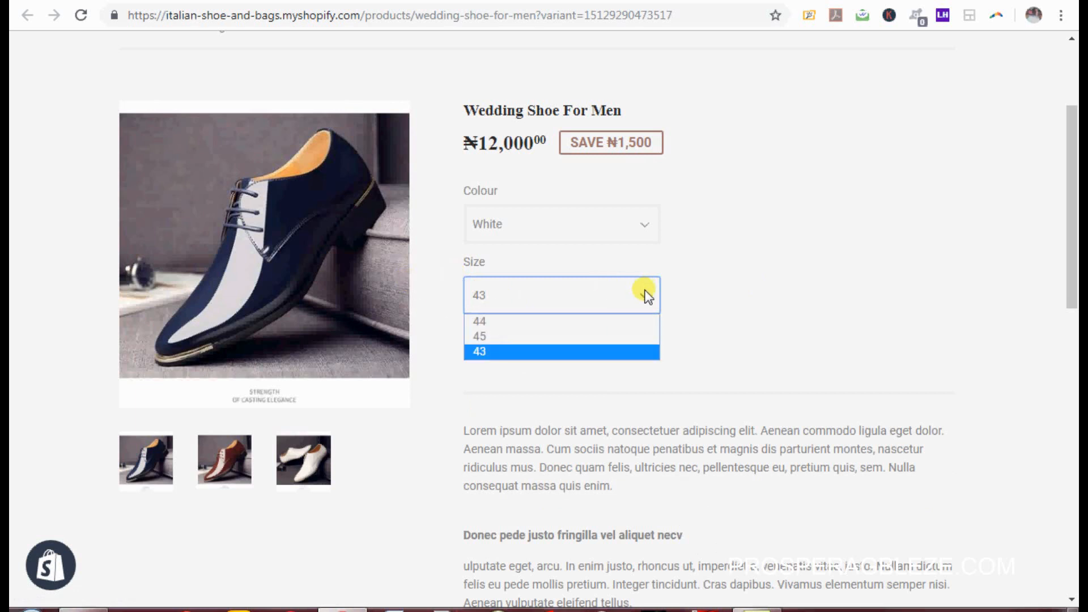
click(518, 319)
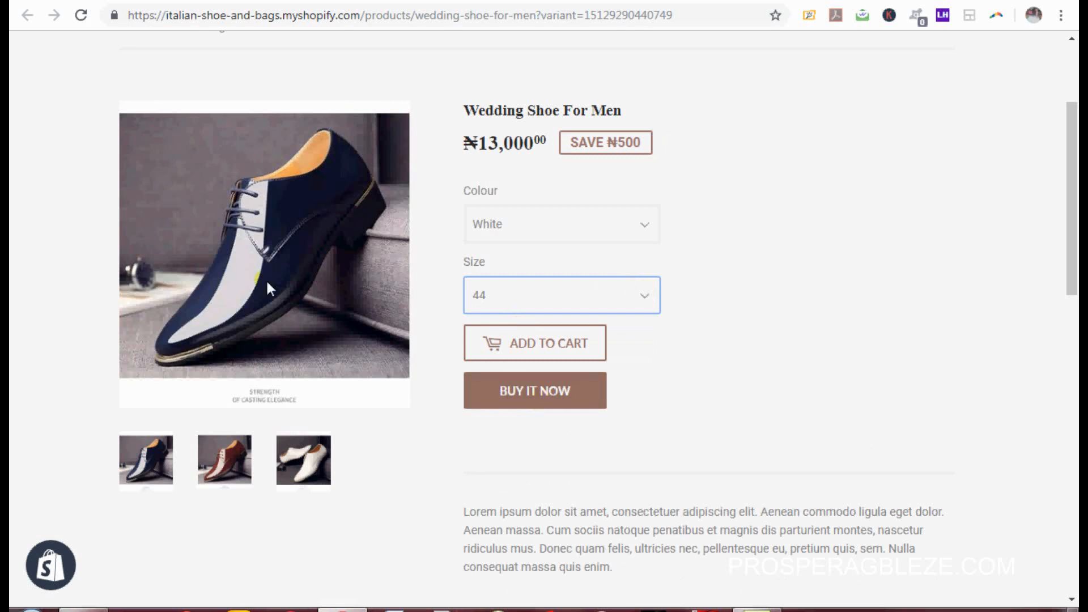
Step: Switch the main image to the brown shoe photo, then back to the white one
click(226, 454)
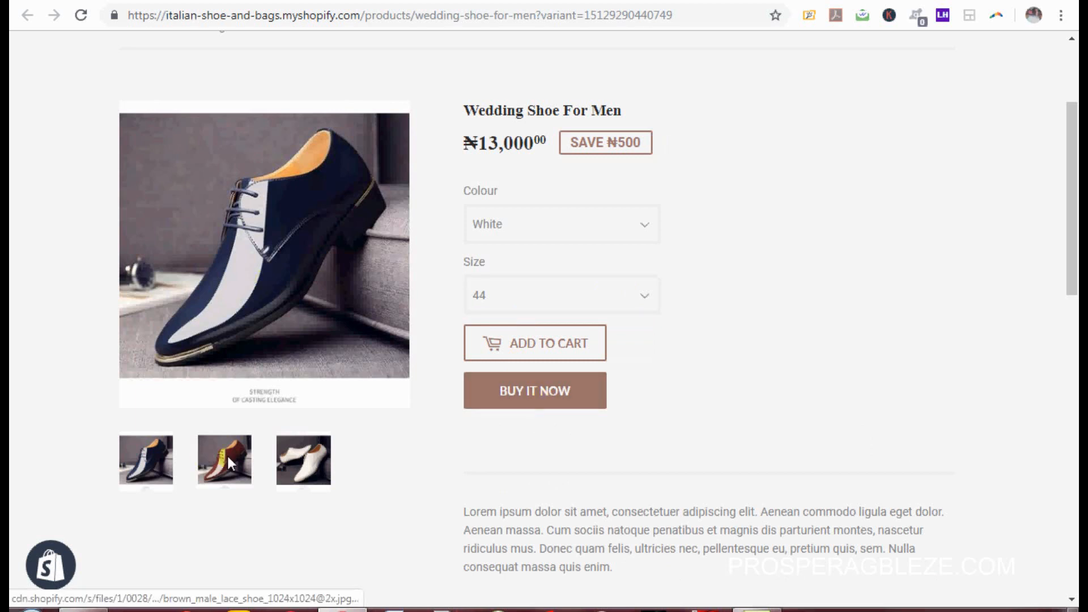
click(288, 461)
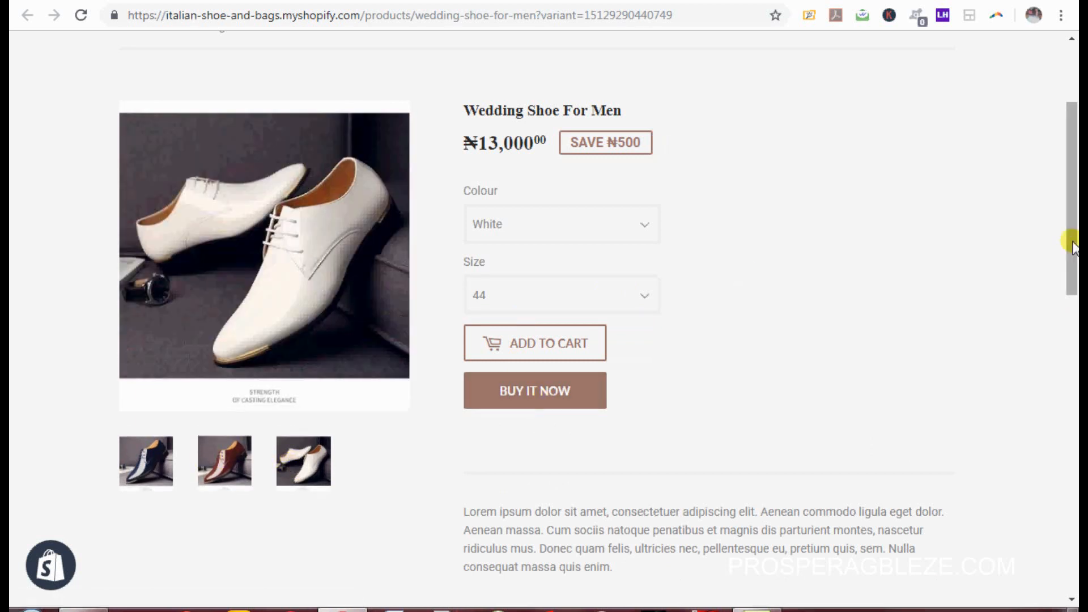
drag(1074, 247, 1076, 116)
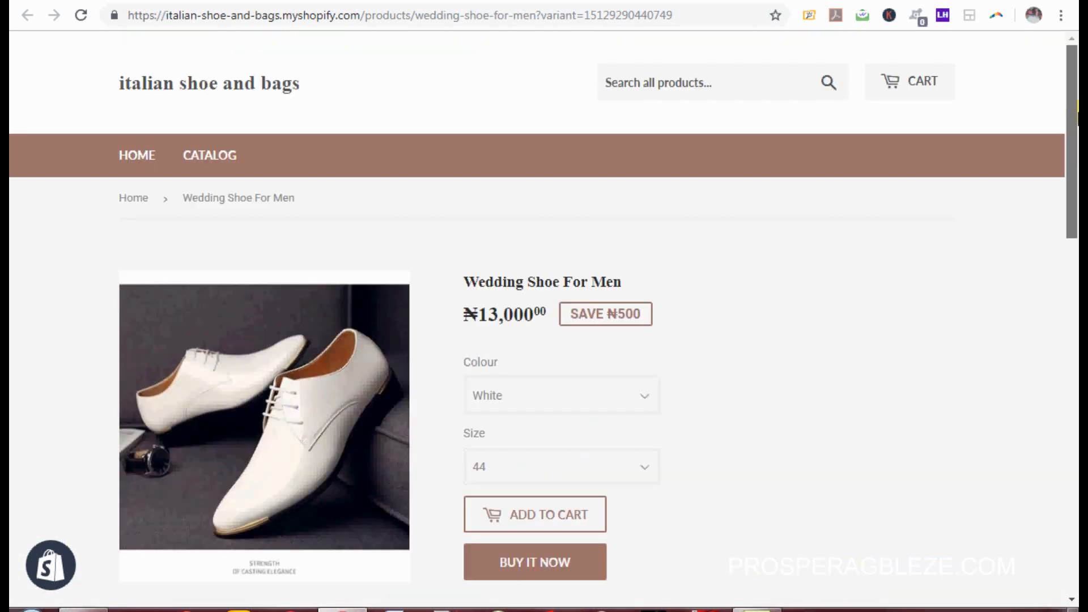
Step: Switch browser tabs from the storefront back to the Shopify admin
click(589, 1)
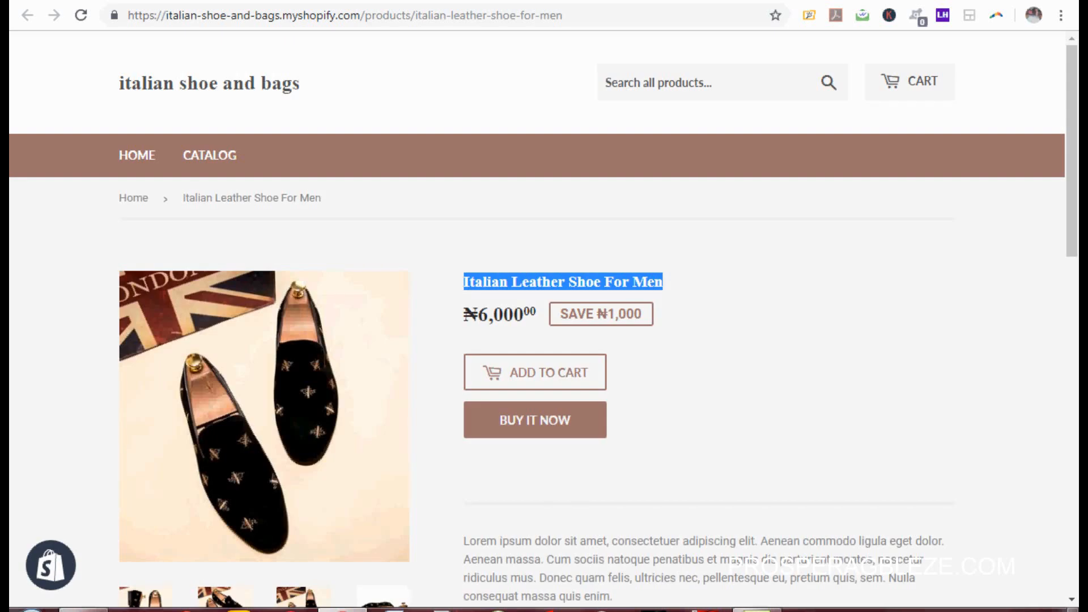
click(499, 1)
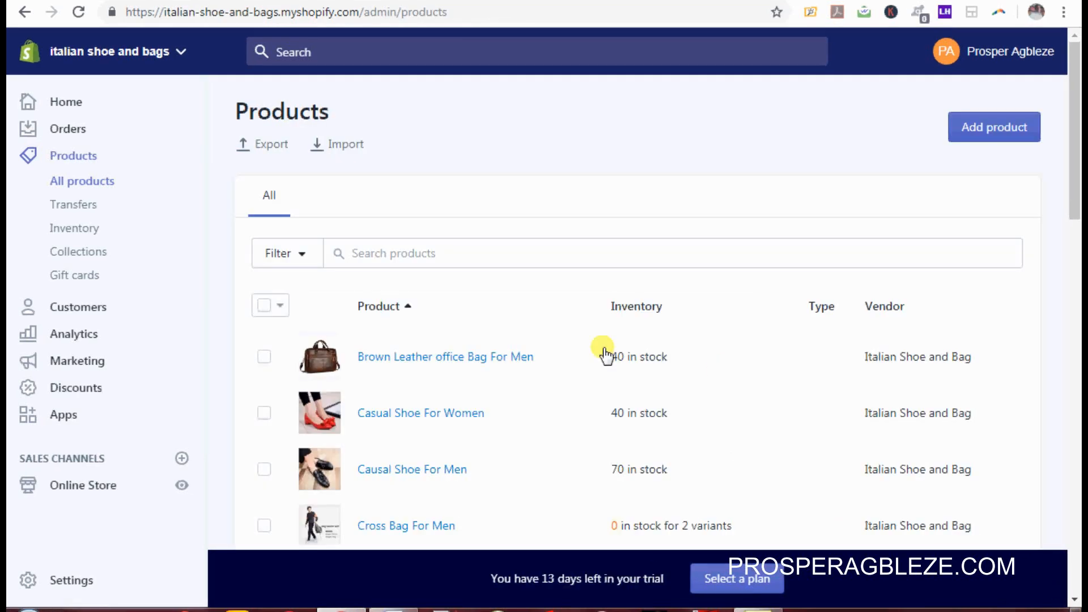
drag(1077, 173, 1076, 119)
click(395, 609)
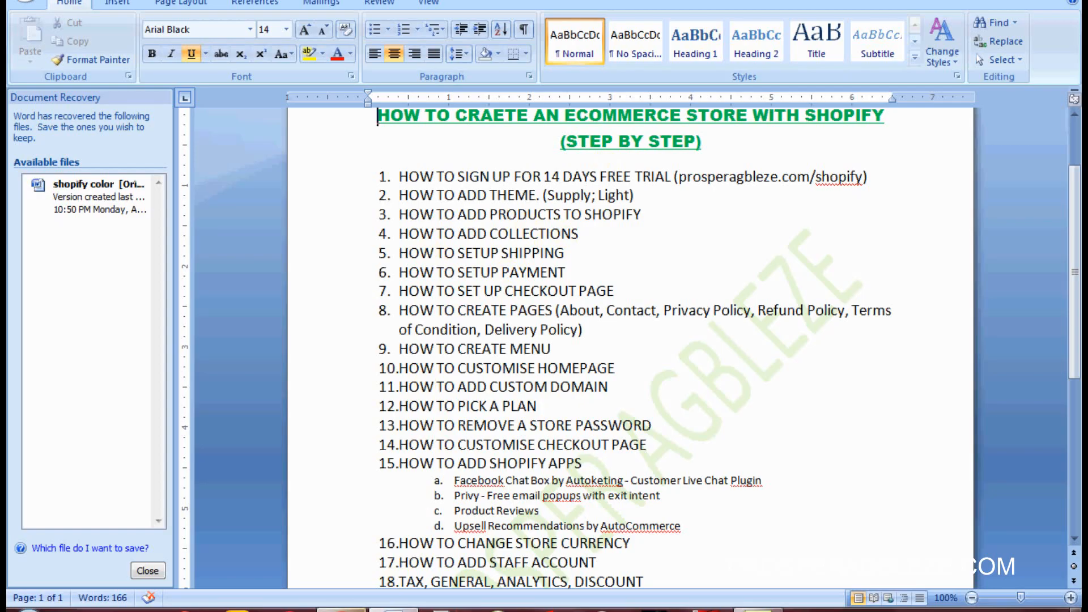
click(342, 610)
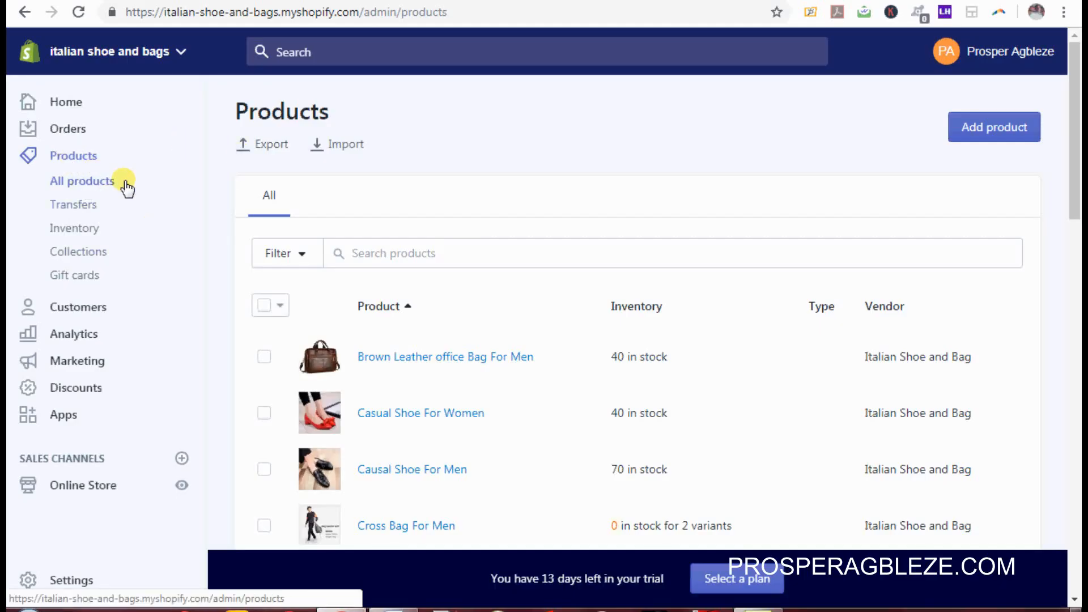
Step: Go to the store's Collections from the Shopify sidebar
click(73, 255)
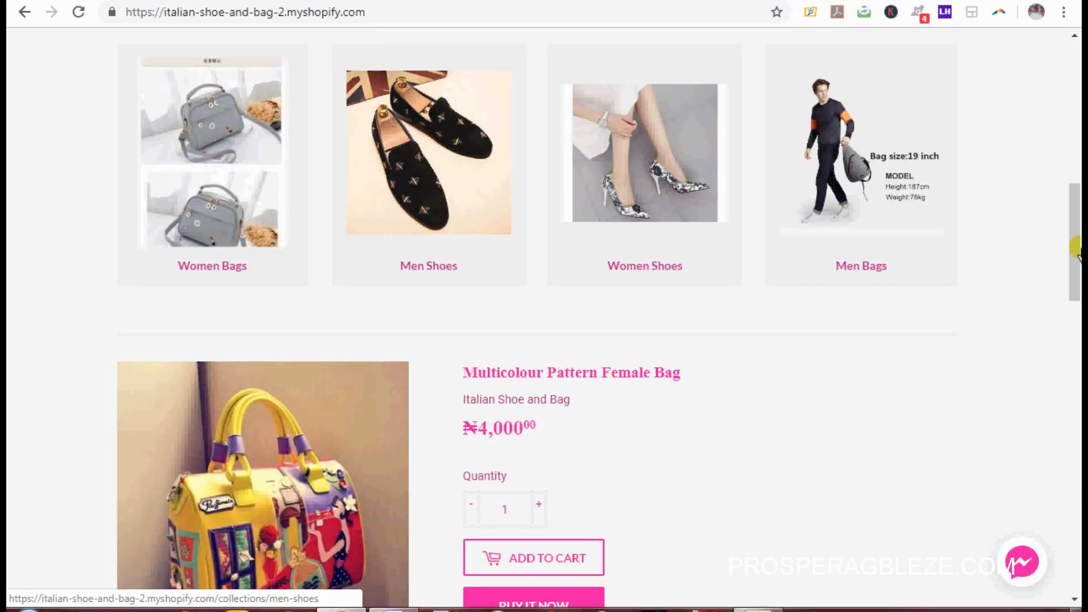
mouse_move(1075, 250)
mouse_down()
mouse_move(1075, 173)
mouse_move(1080, 237)
mouse_up()
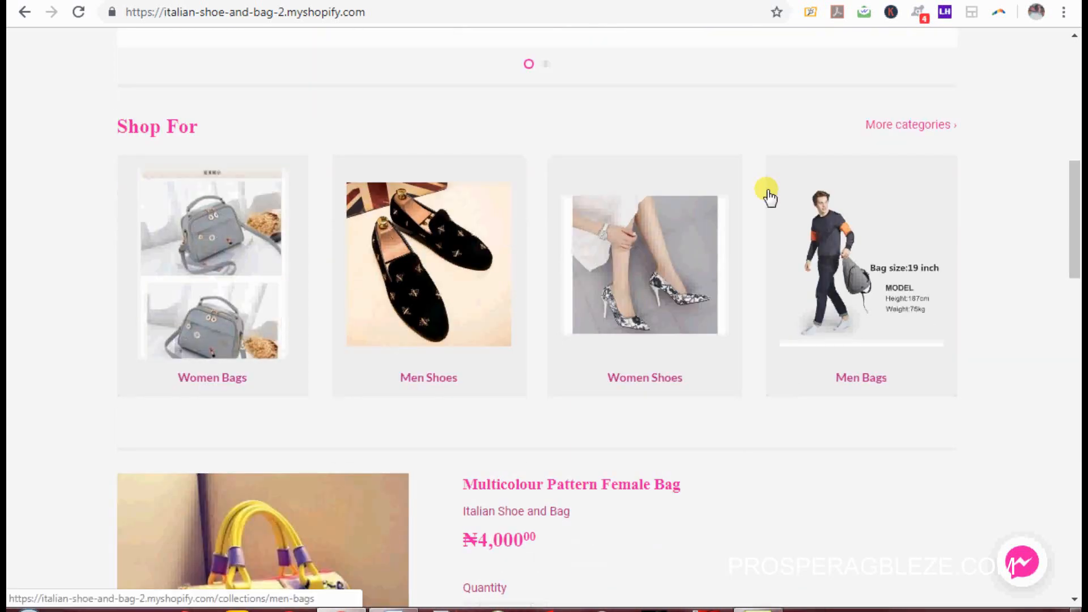
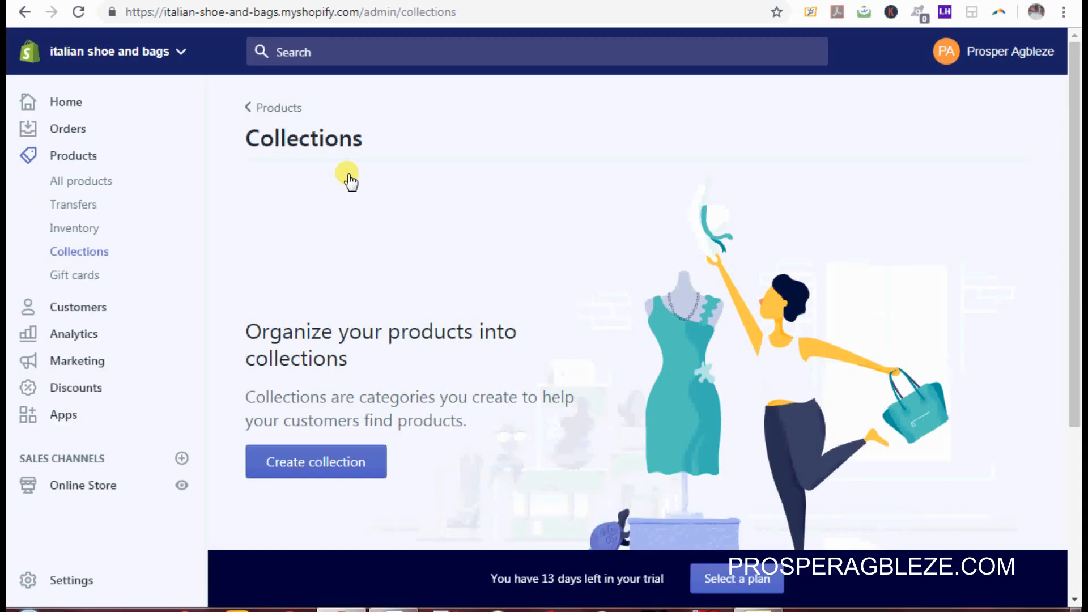
Step: Create a new collection titled 'Men Shoes', set its type to Manual, and save it
click(321, 462)
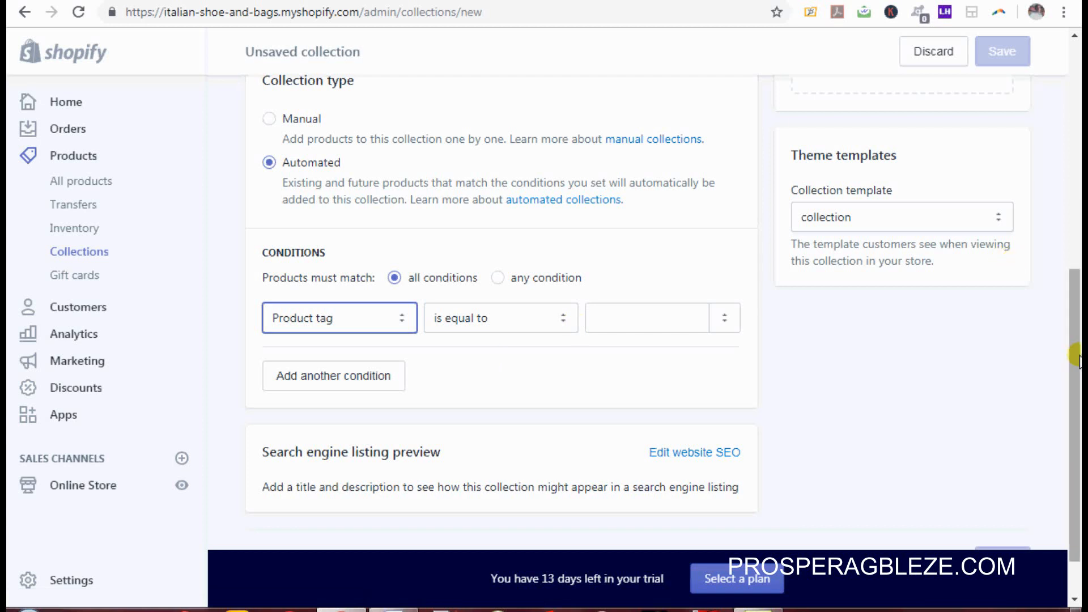
drag(1076, 357, 1076, 129)
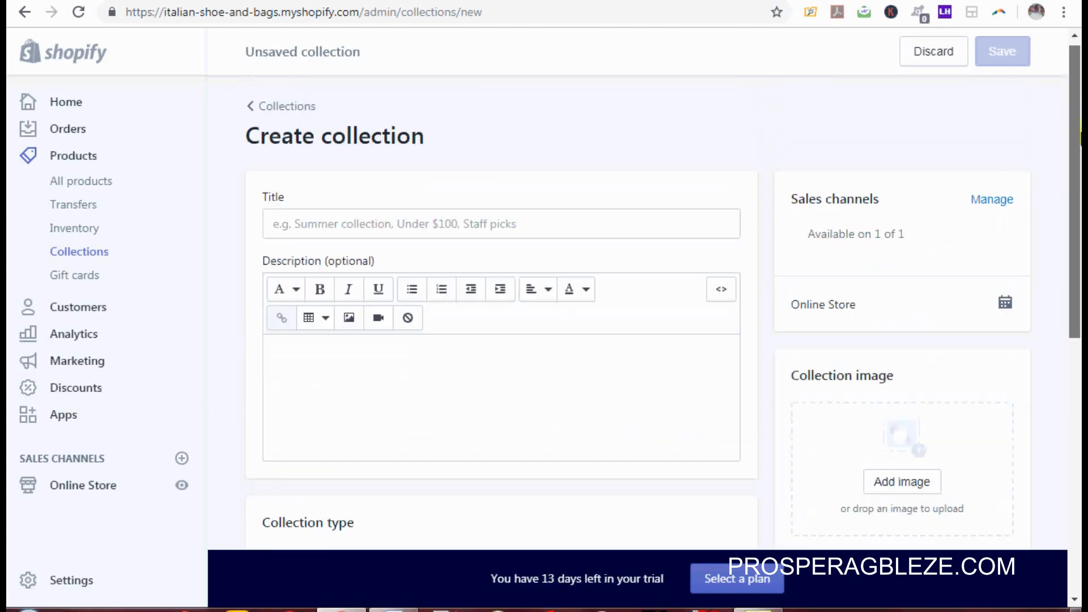
click(591, 232)
text(Men )
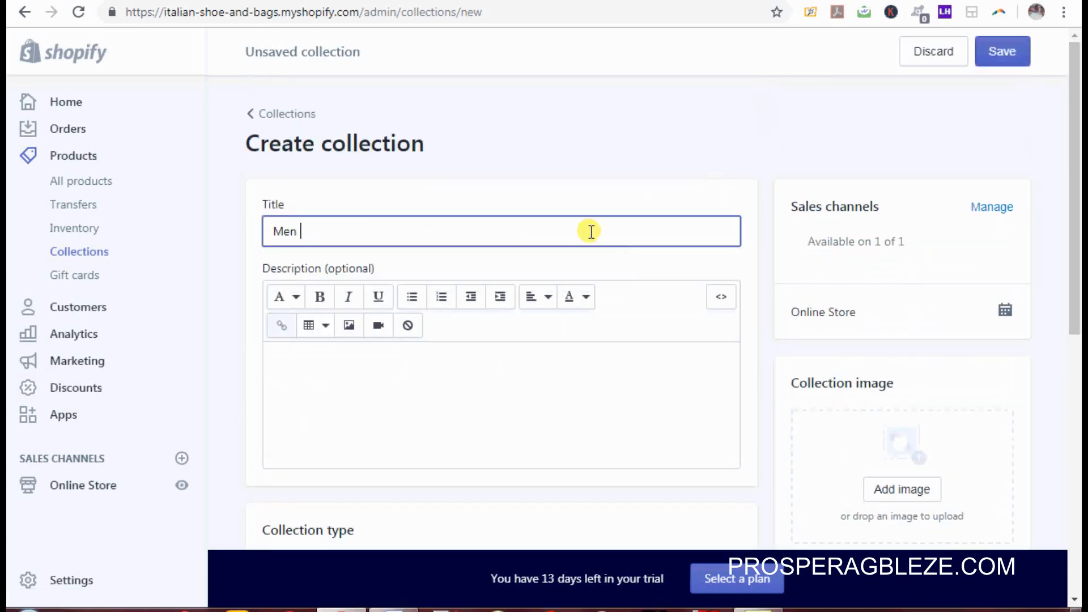
text(Shoes)
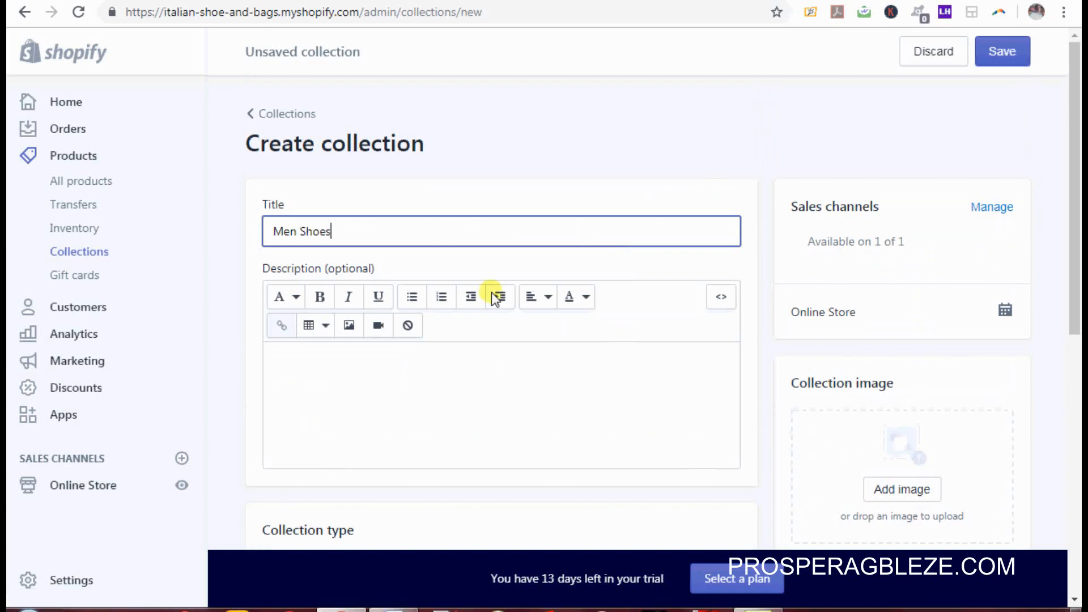
scroll(838, 267, down, 5)
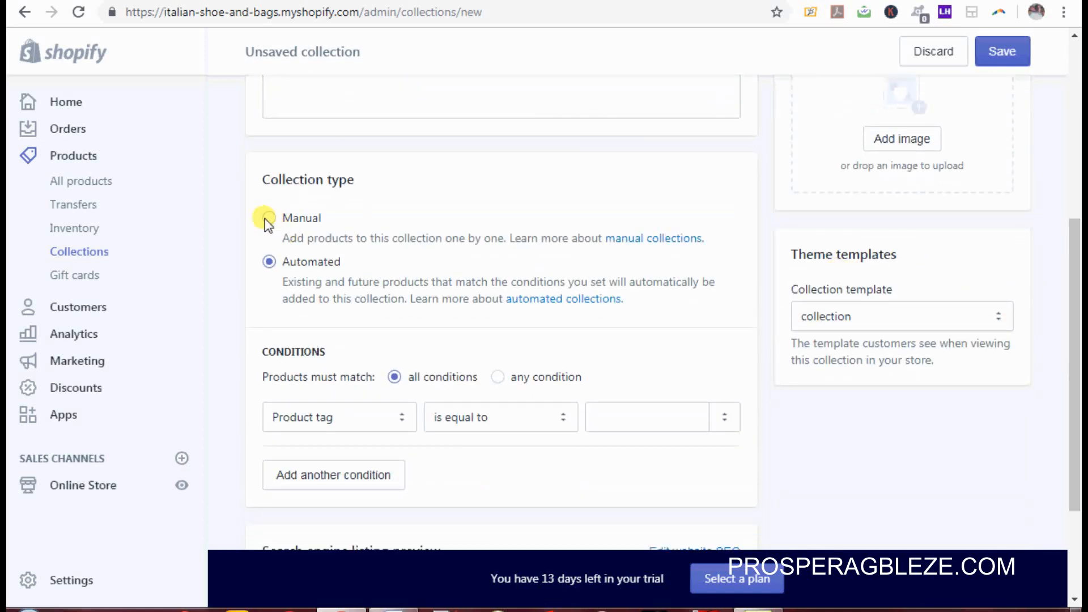
click(268, 219)
click(1003, 55)
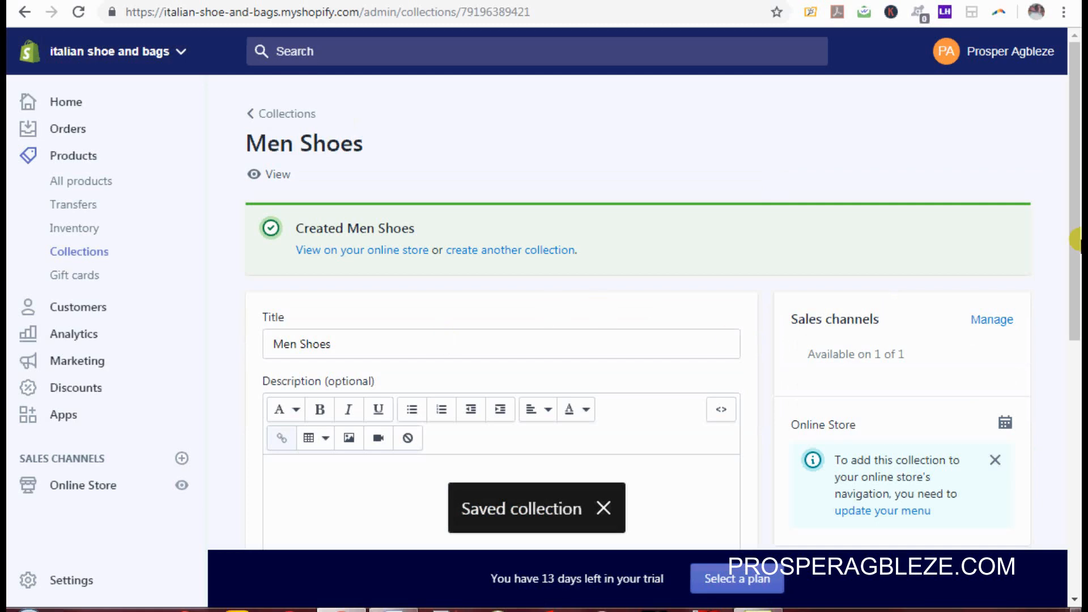
Step: In the product picker, tick Causal Shoe For Men, Flat Leather Shoe For Men and another men's shoe
drag(1075, 238, 1064, 444)
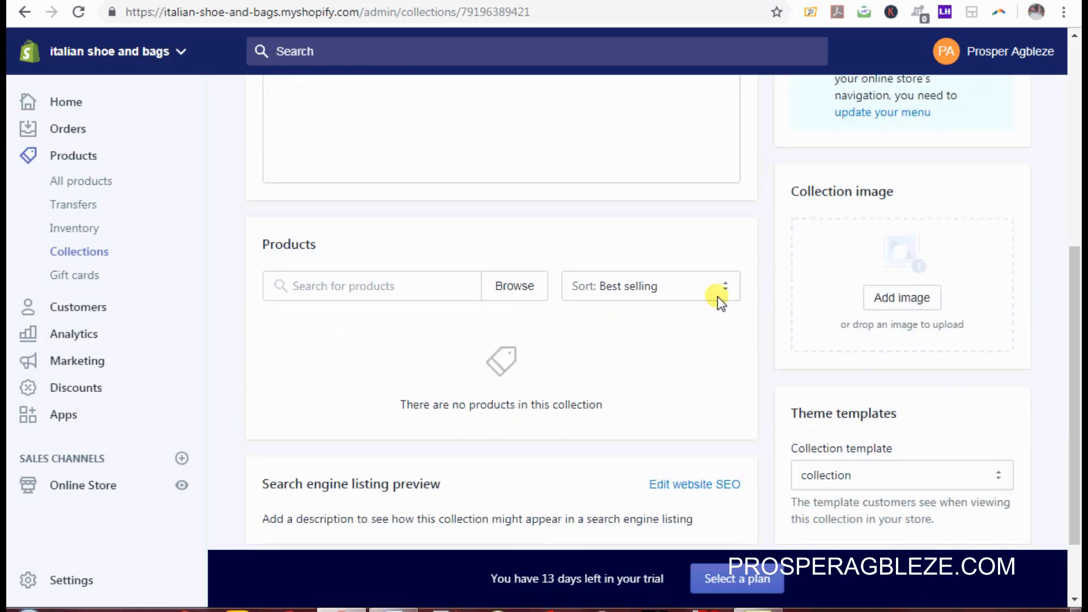
click(526, 288)
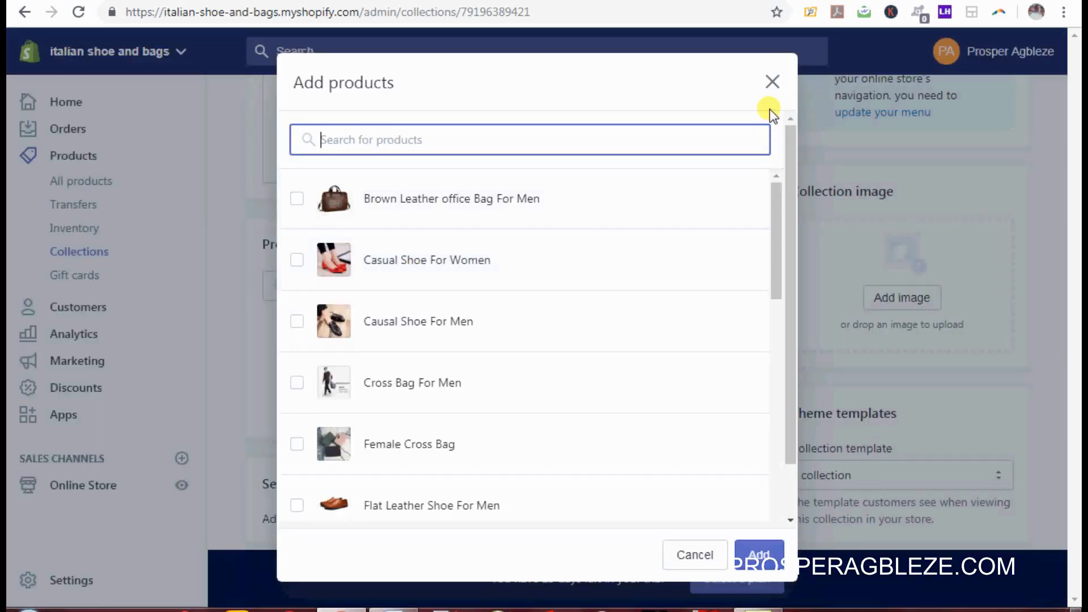
click(771, 83)
drag(1069, 437, 1079, 478)
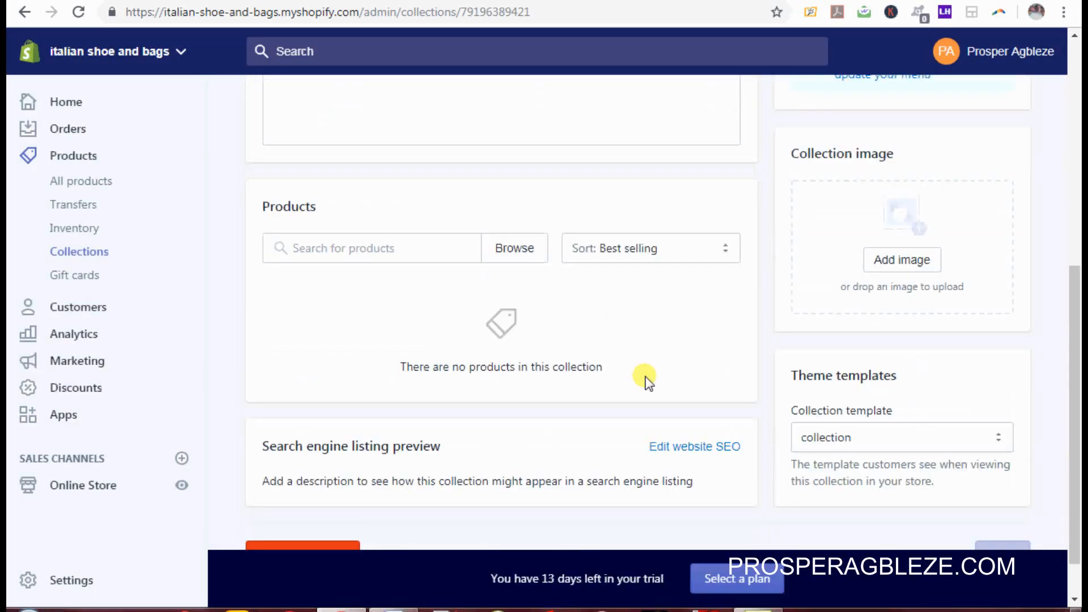
click(523, 249)
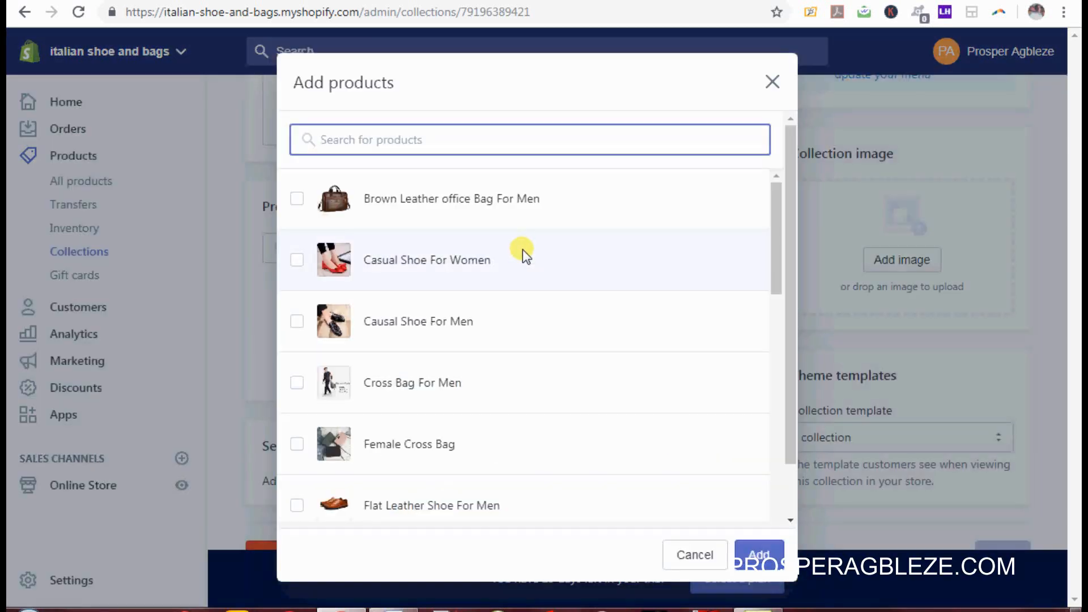
click(296, 322)
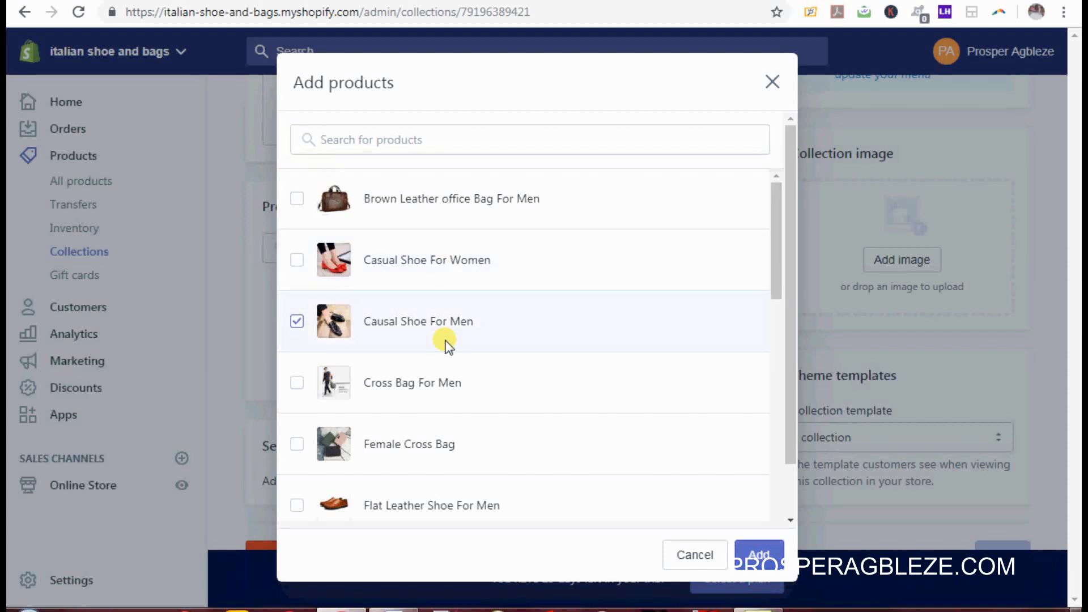
click(296, 505)
drag(773, 294, 789, 426)
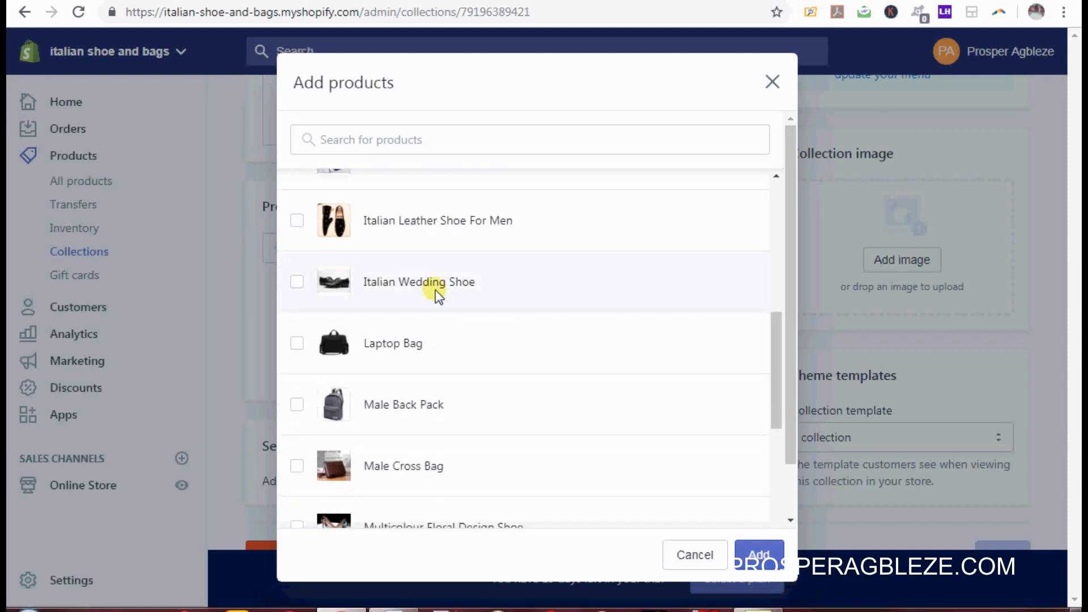
click(297, 220)
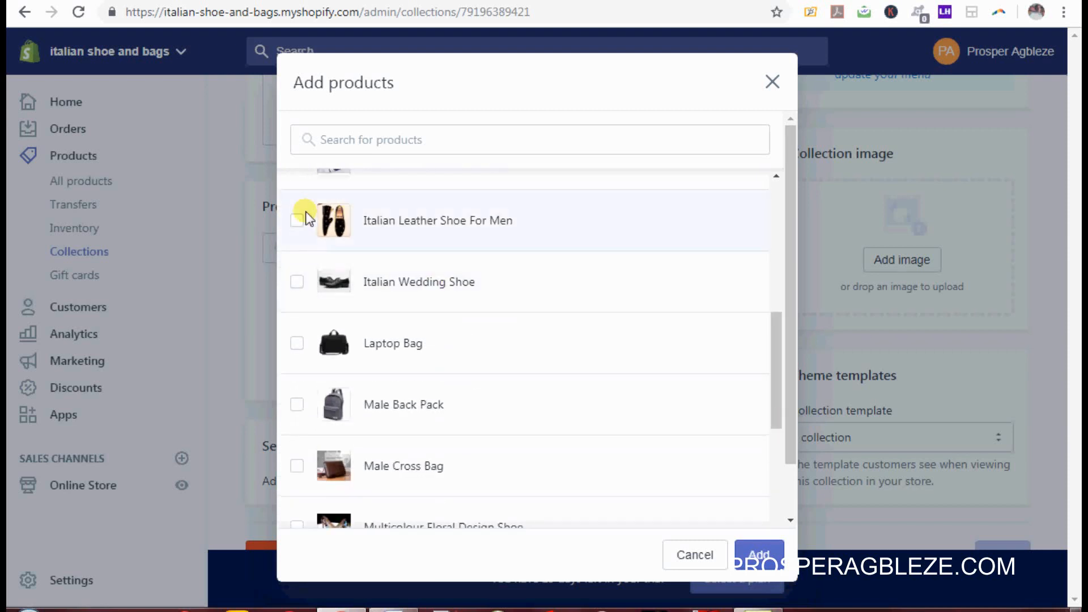
Step: Also tick Office Shoe With Lace and Wedding Shoe For Men, then add the shoes to the collection
drag(777, 358, 778, 479)
click(298, 268)
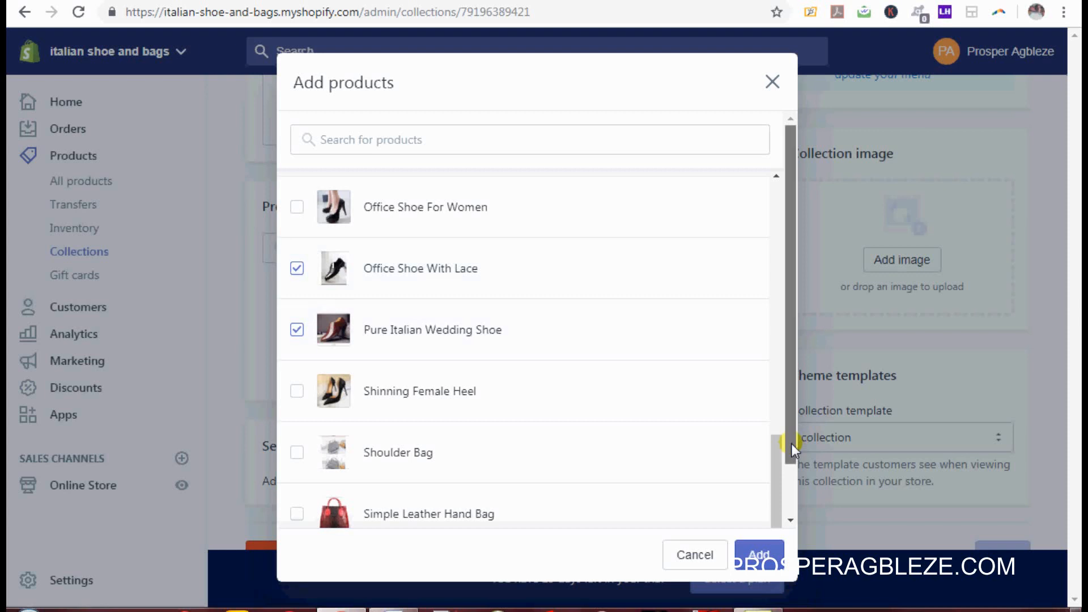
drag(791, 443, 796, 529)
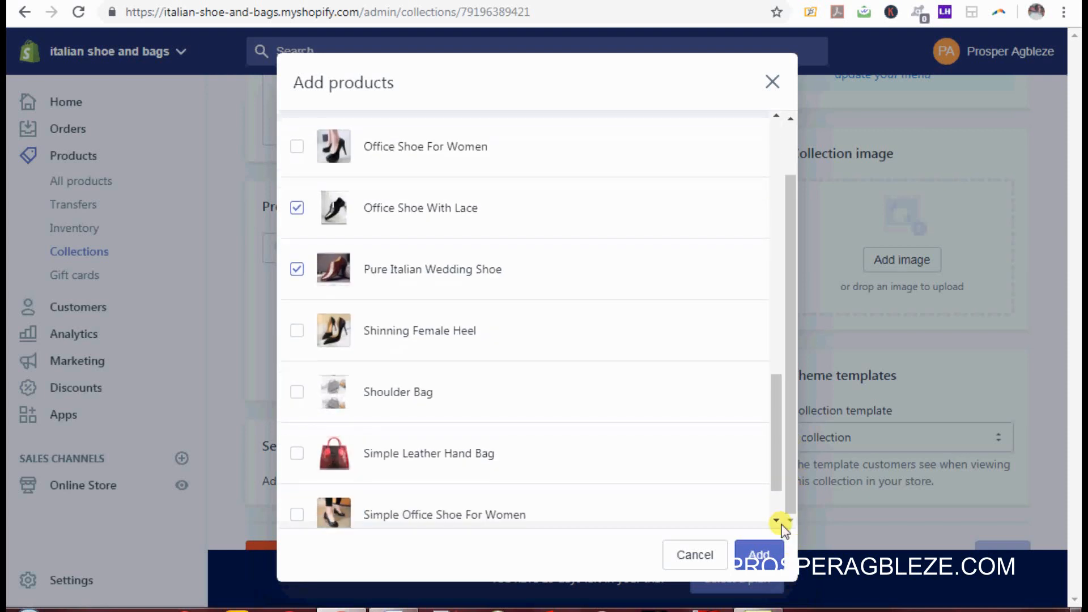
drag(770, 475, 775, 535)
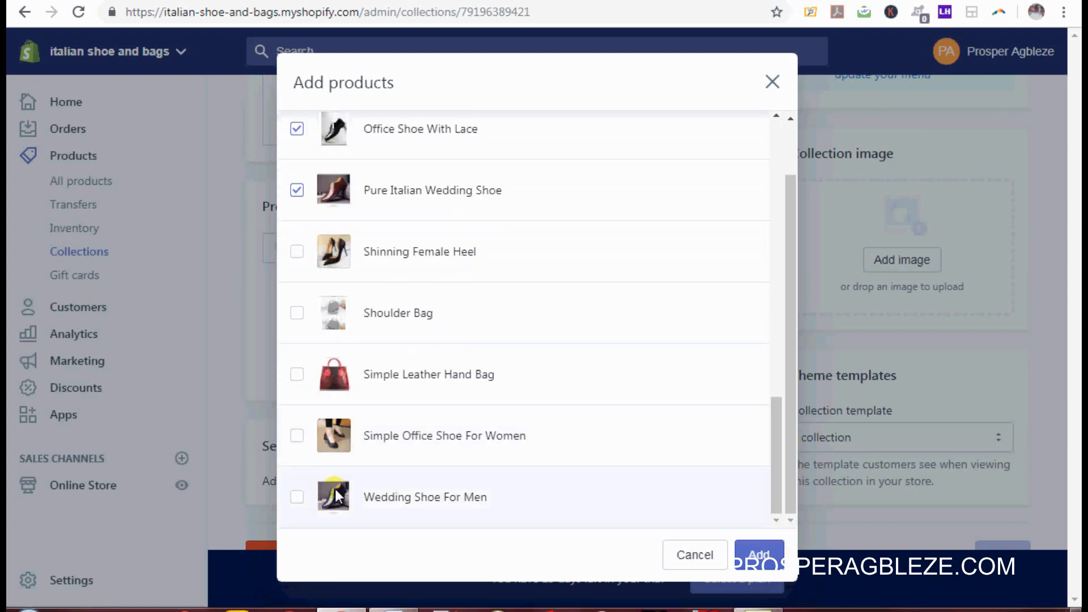
click(297, 497)
click(759, 554)
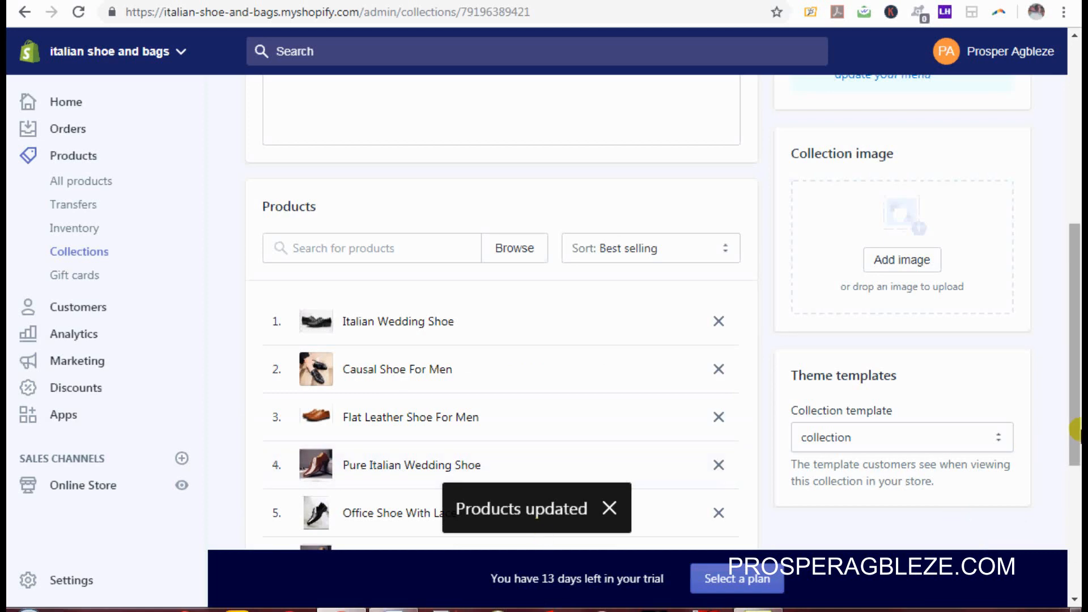
drag(1076, 432, 1078, 238)
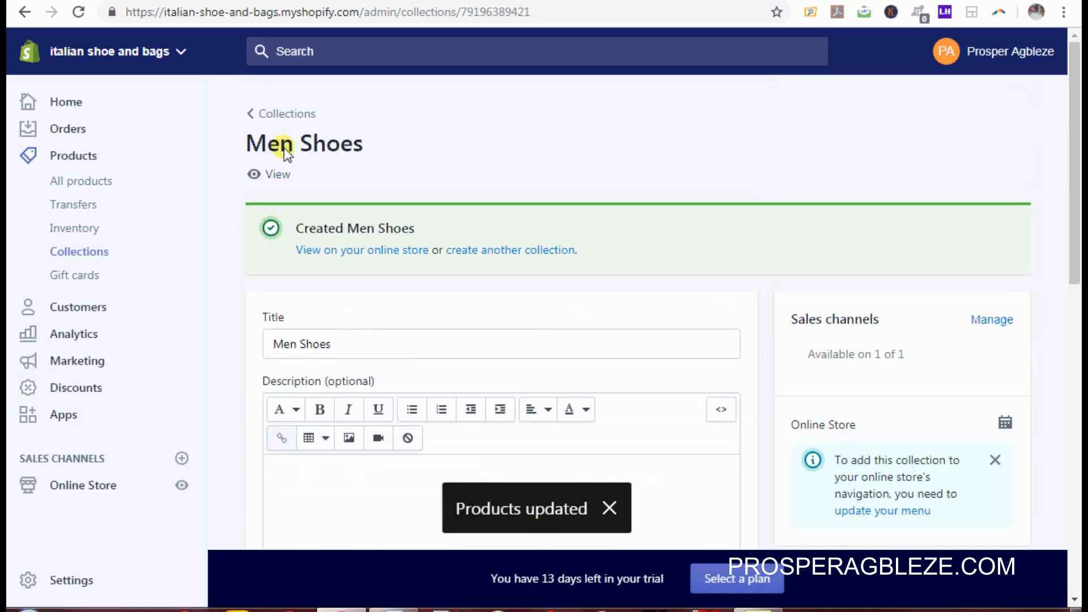
Step: Open the Men Shoes storefront page in a new tab, then create and save a 'Men Bags' collection
right_click(274, 176)
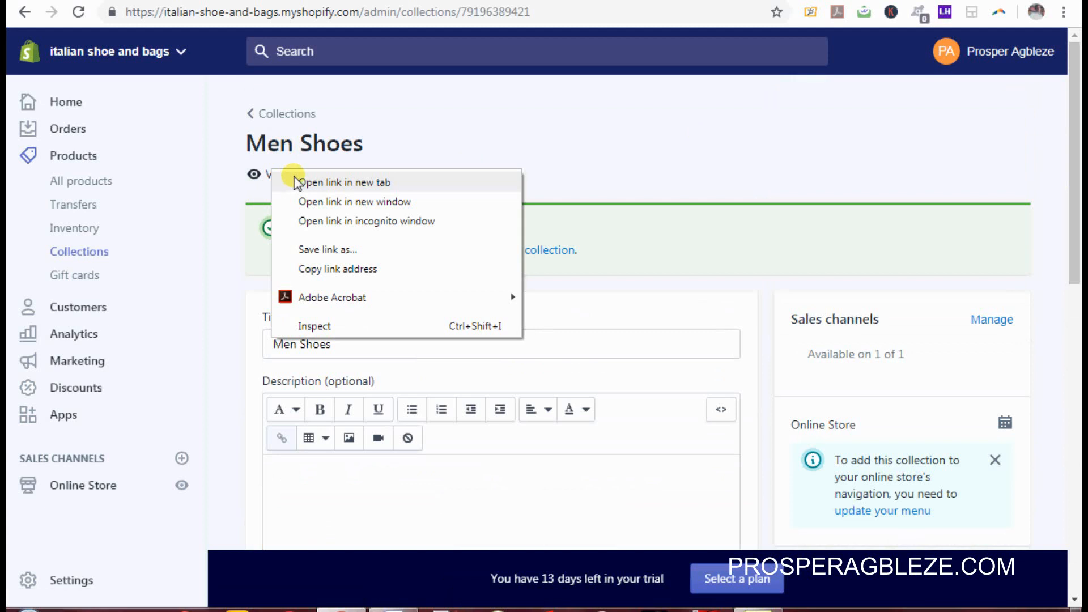
click(298, 182)
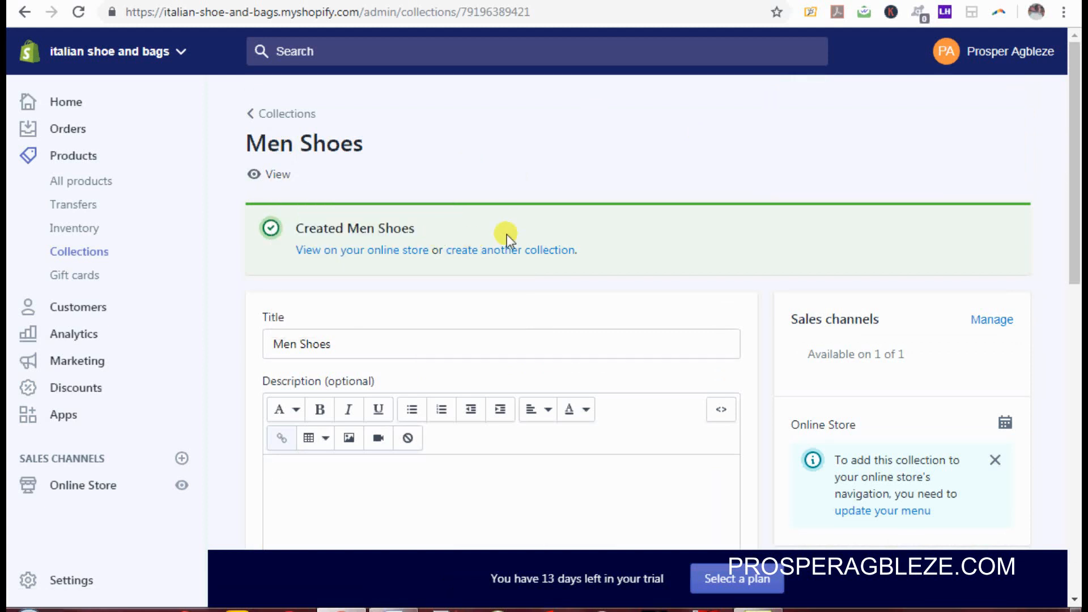
click(517, 253)
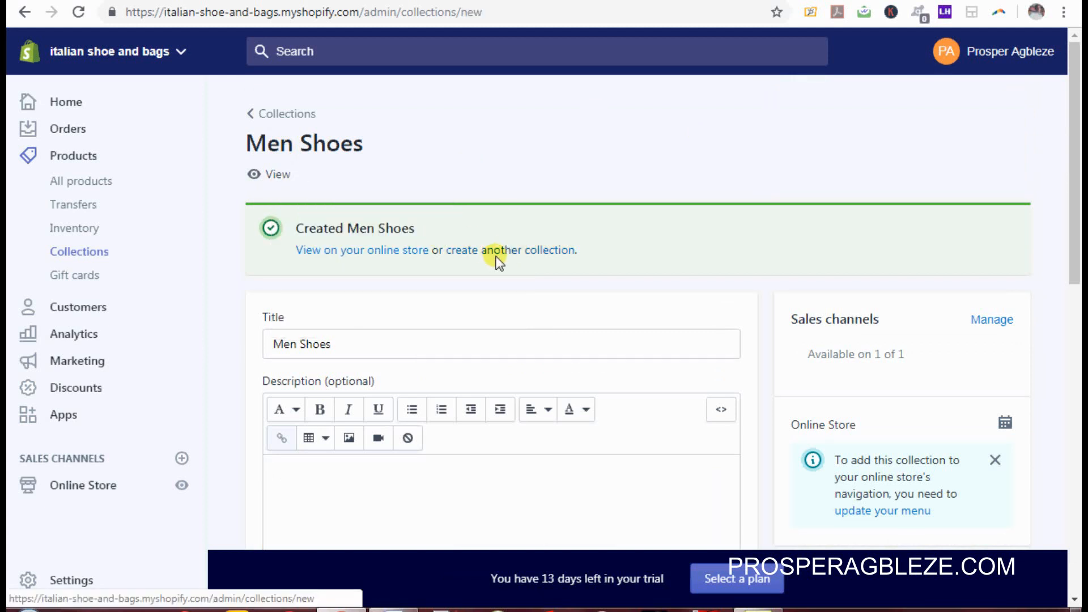
click(393, 230)
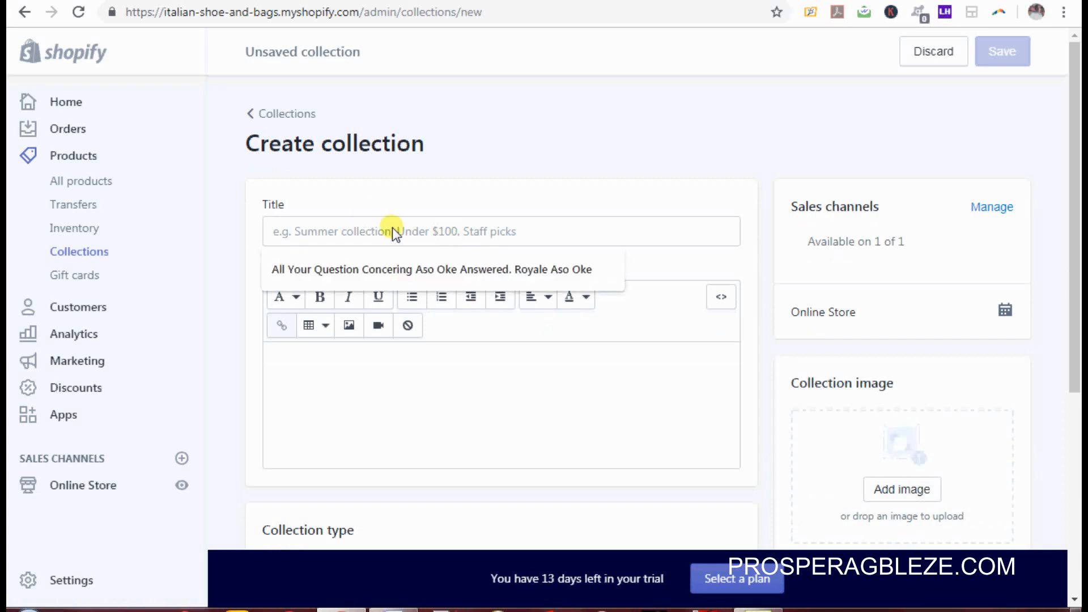
text(Men Bags)
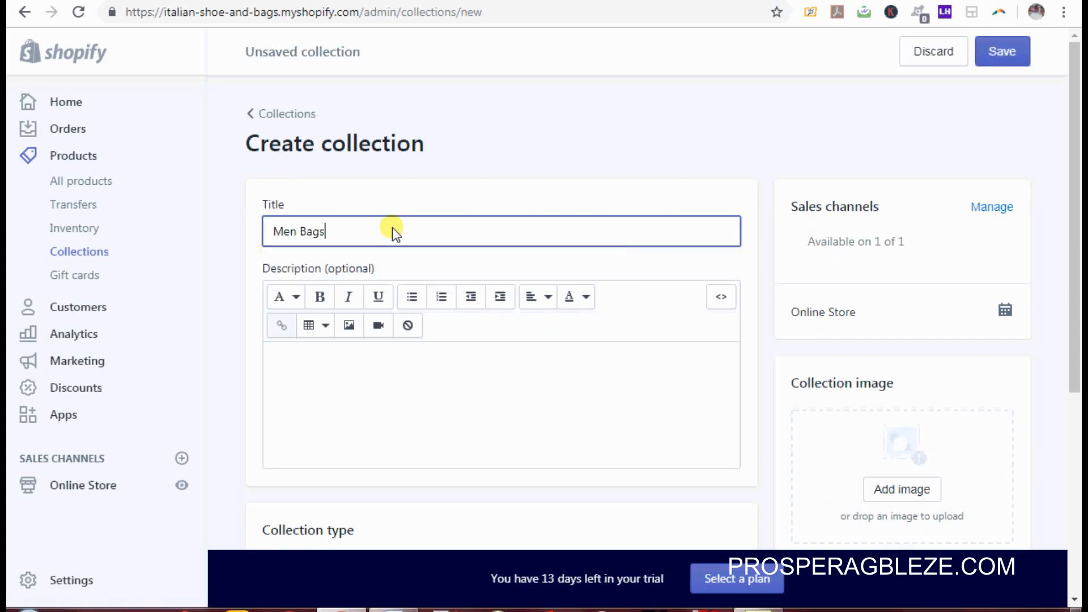
scroll(1074, 170, down, 1)
scroll(438, 326, down, 3)
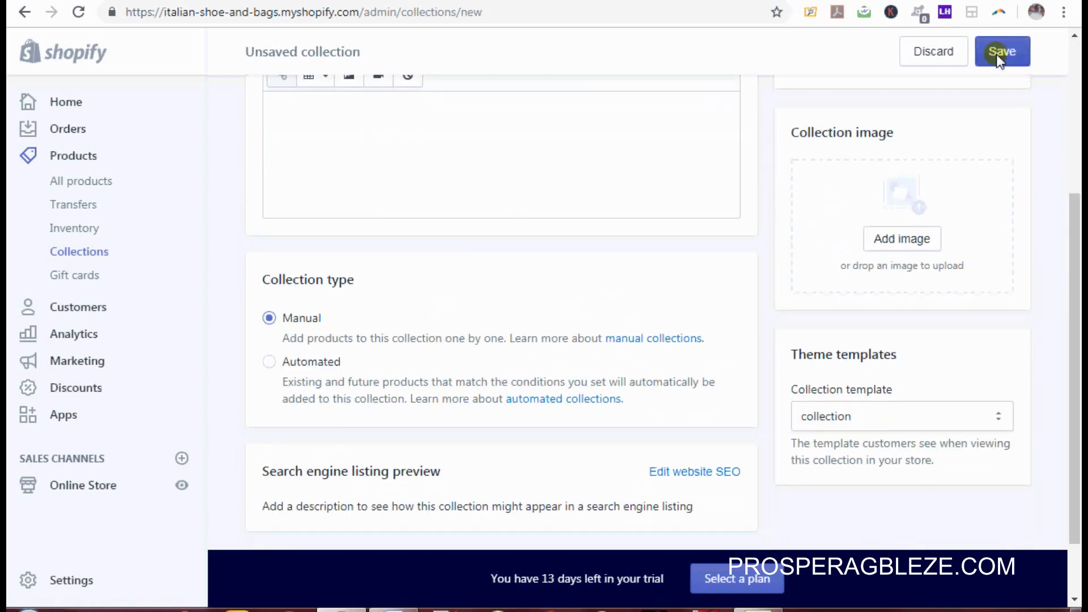
click(994, 52)
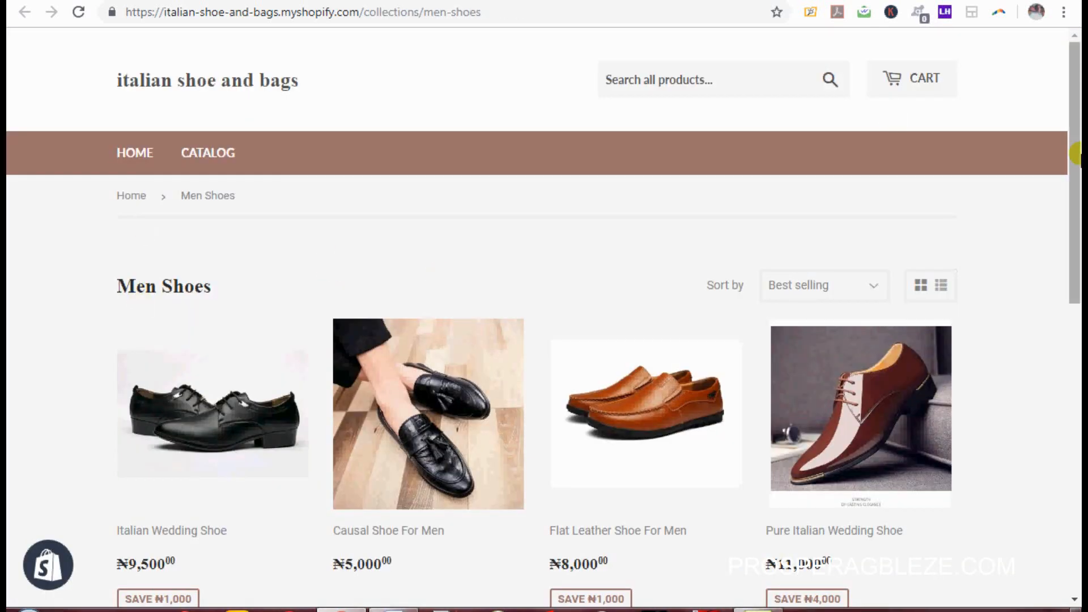
Step: Scroll the Men Shoes storefront page to review the added shoes and prices
mouse_move(1075, 153)
mouse_down()
mouse_move(1079, 482)
mouse_move(1080, 150)
mouse_up()
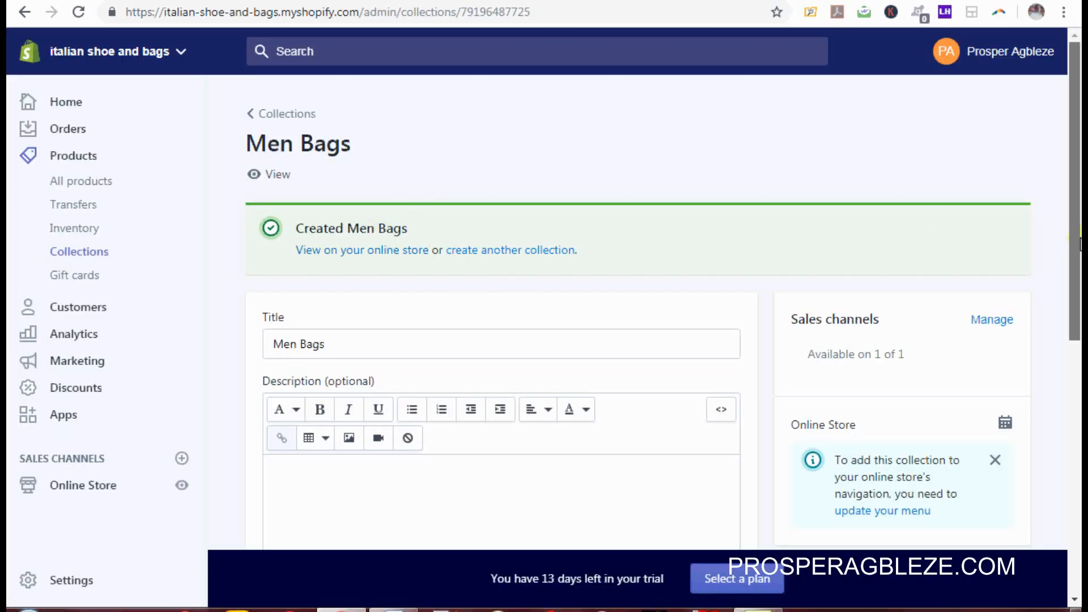
Step: Add Brown Leather office Bag For Men, Laptop Bag, Male Back Pack and Male Cross Bag to Men Bags
drag(1079, 257, 1080, 491)
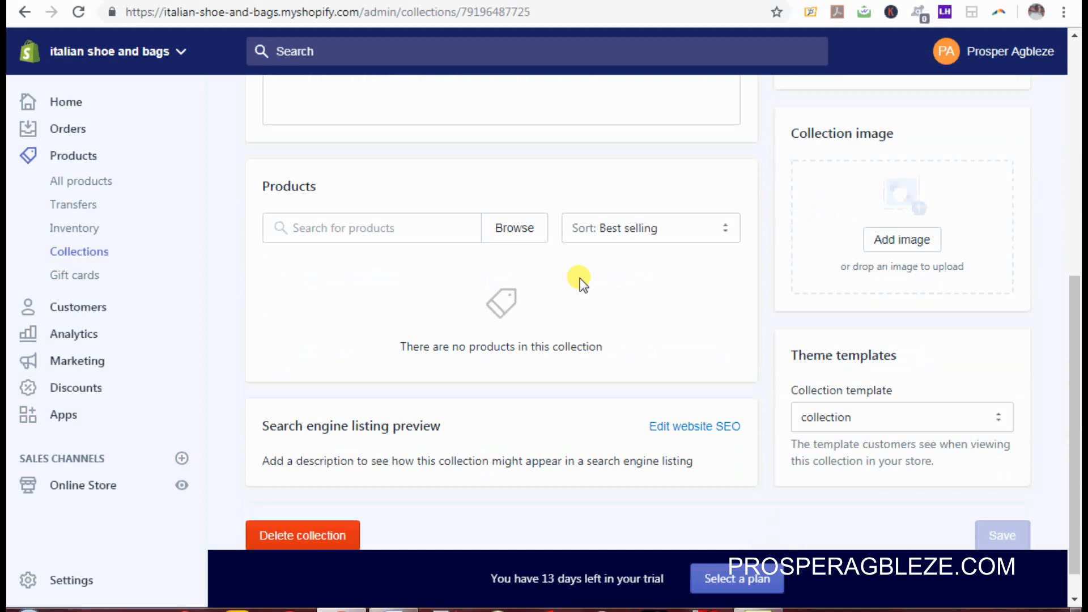
click(515, 228)
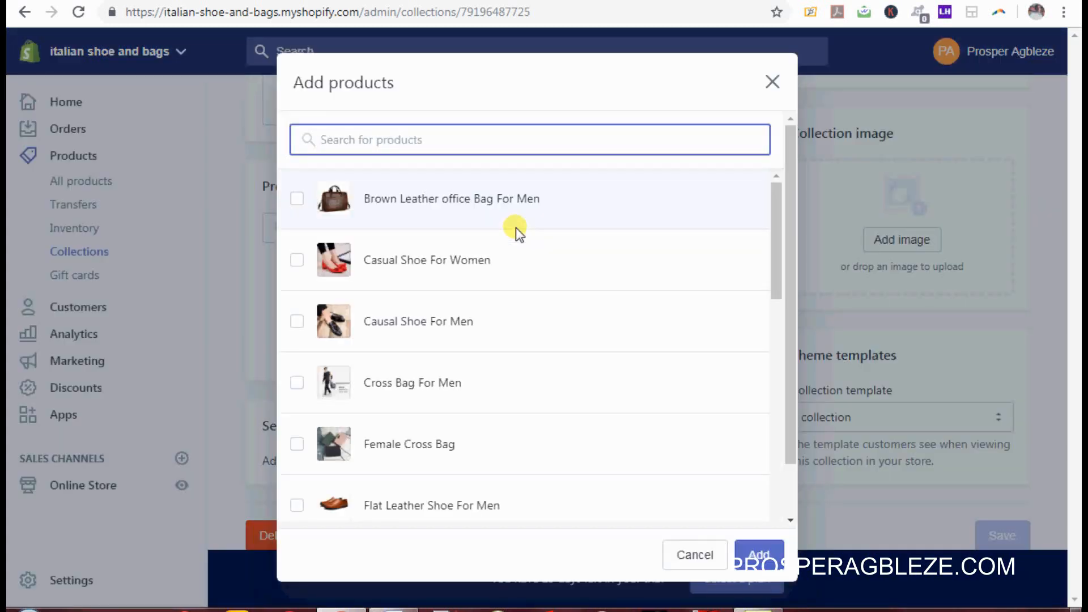
click(297, 200)
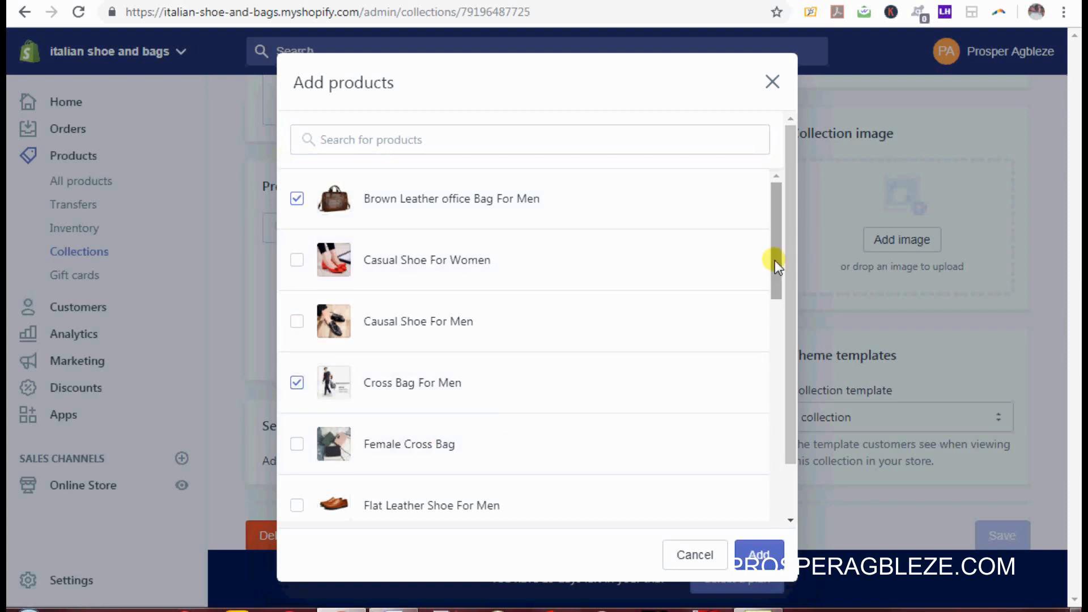
drag(775, 261, 783, 420)
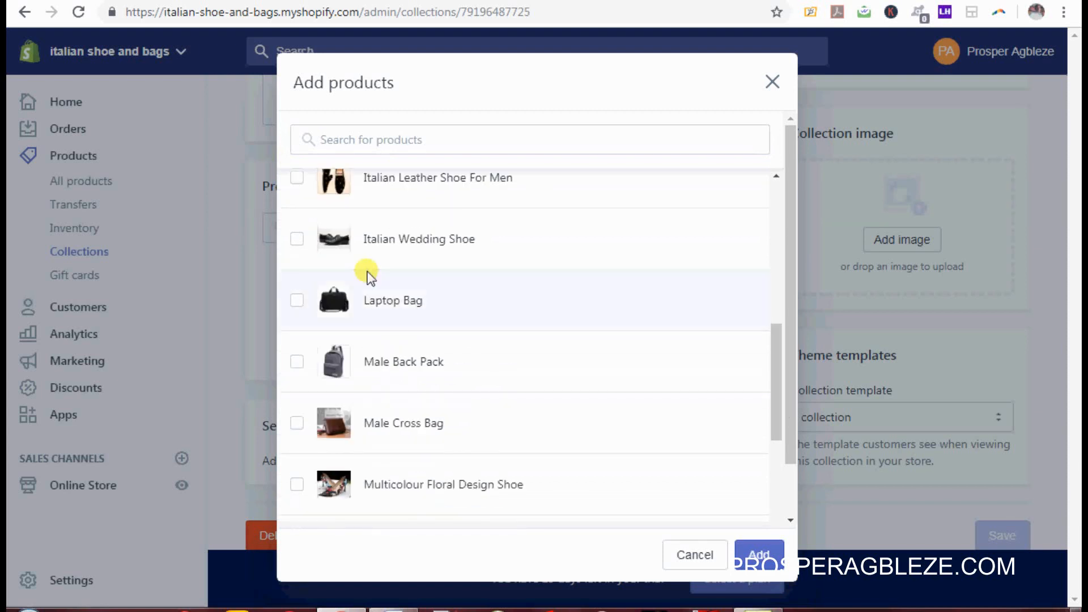
click(297, 301)
click(295, 363)
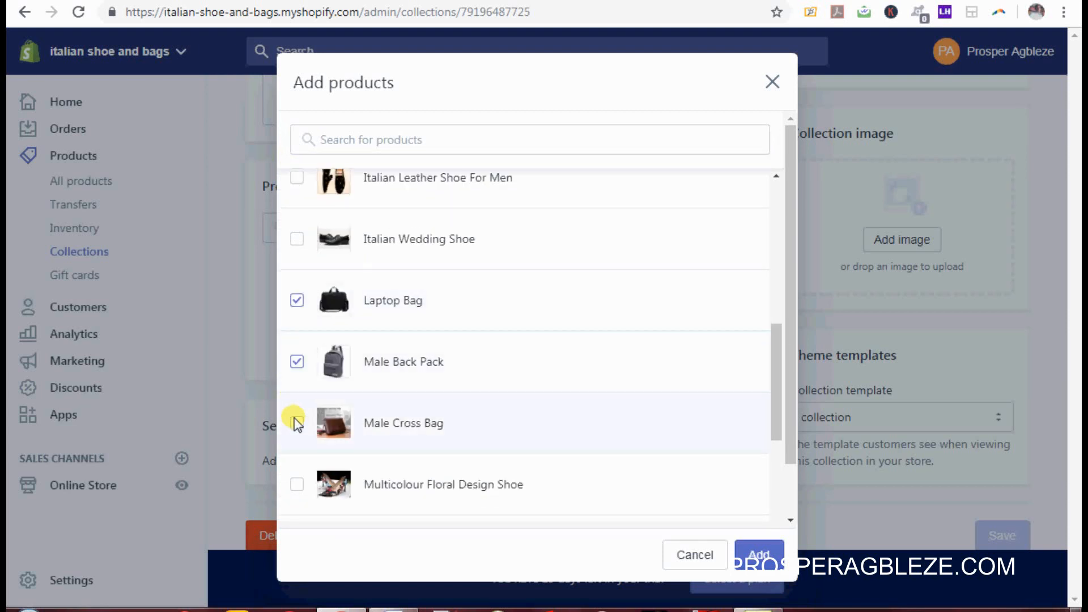
click(297, 424)
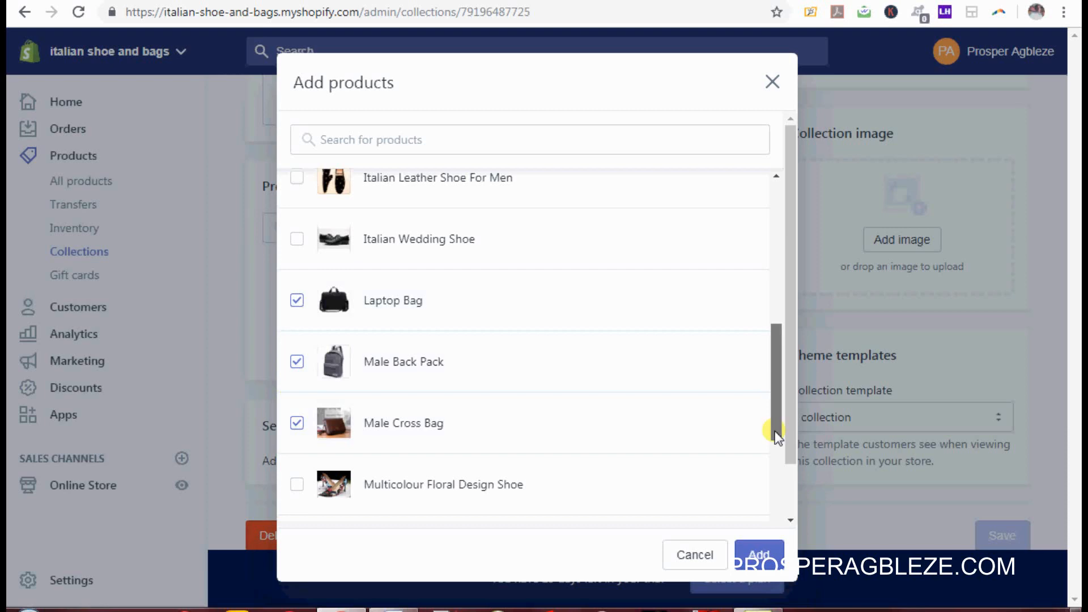
drag(774, 431, 779, 541)
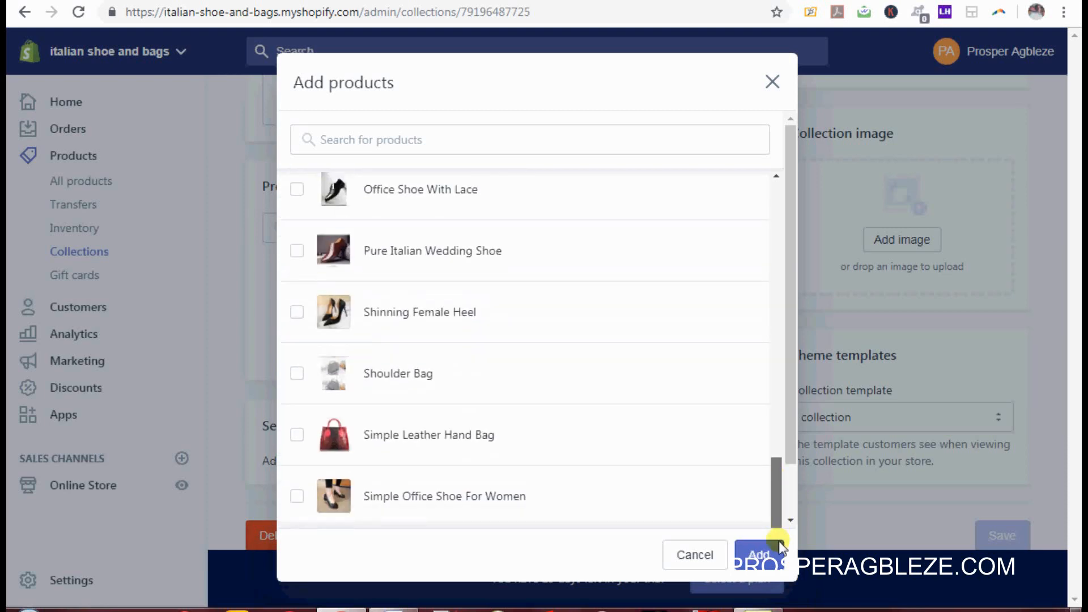
click(751, 552)
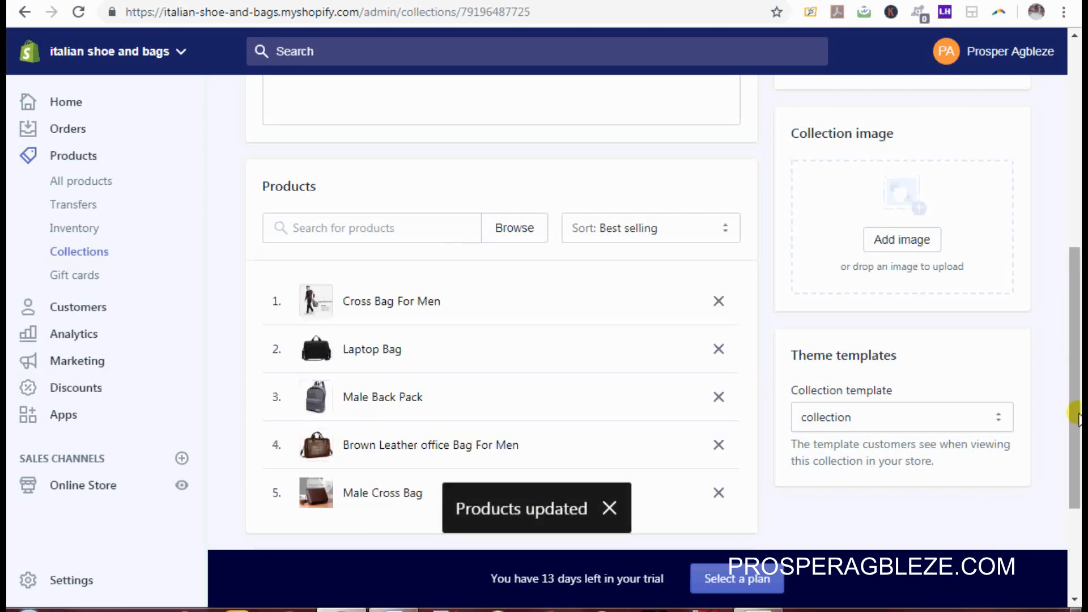
drag(1075, 408, 1080, 178)
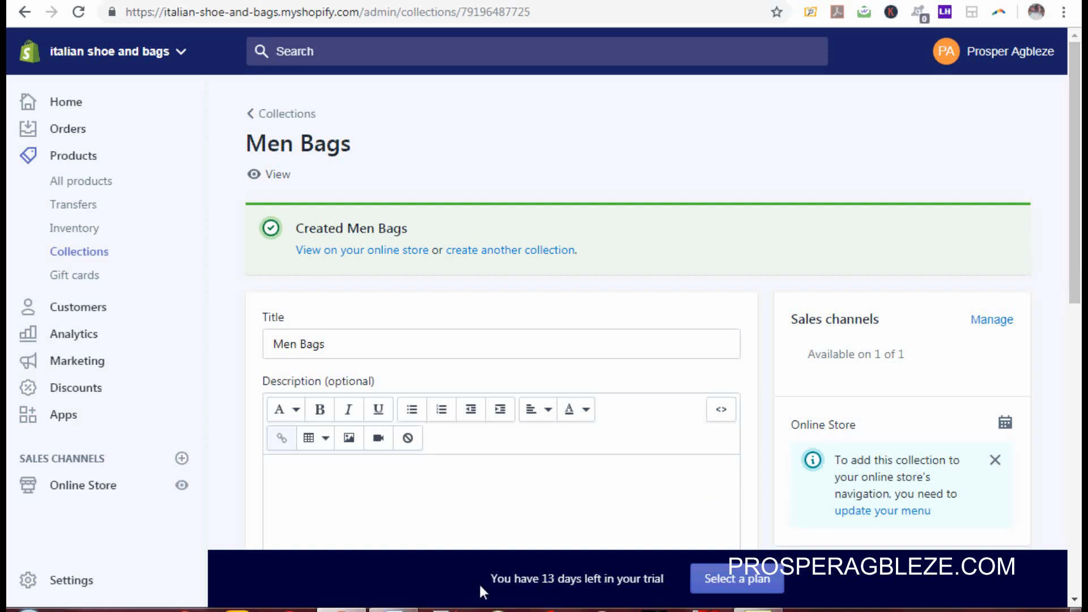
Step: Switch to the Word tutorial outline and highlight line 5, HOW TO SETUP SHIPPING
mouse_move(393, 610)
click(431, 499)
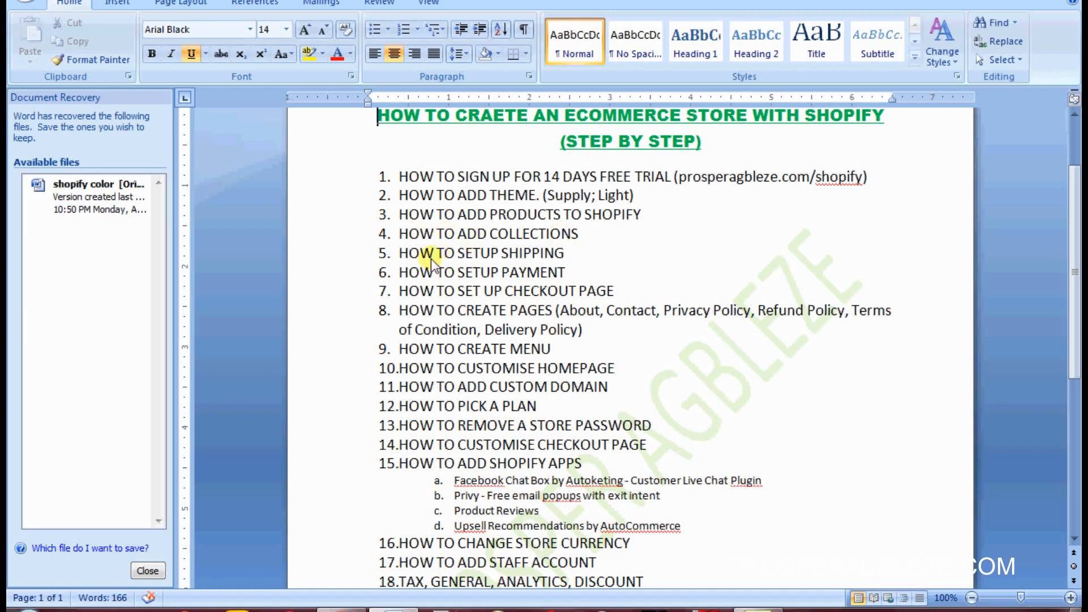
drag(578, 253, 410, 266)
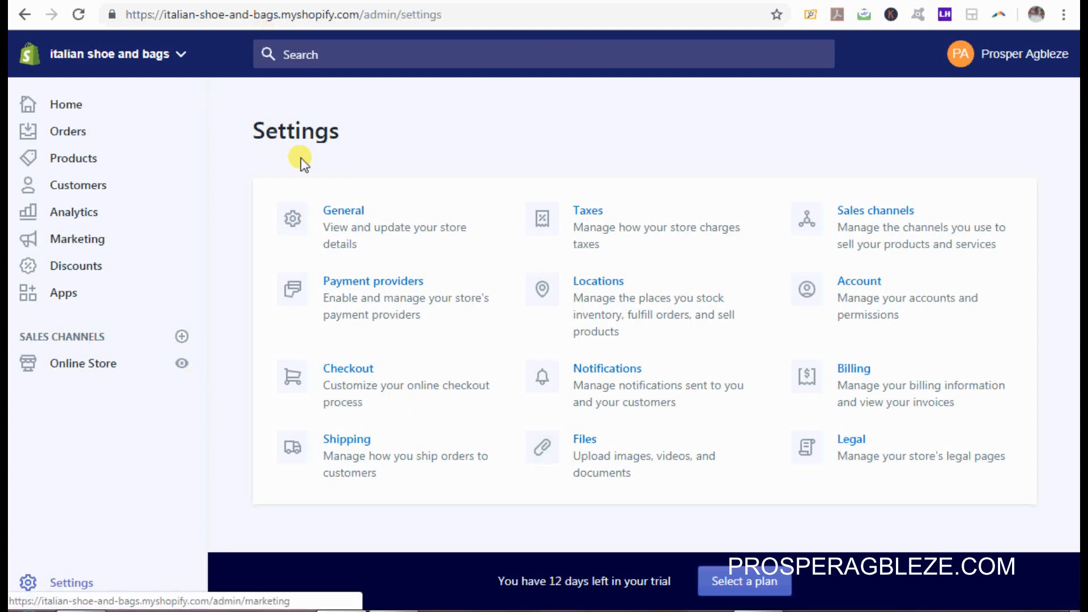
Step: Go to Shipping in Settings and edit the DOMESTIC shipping zone
click(352, 443)
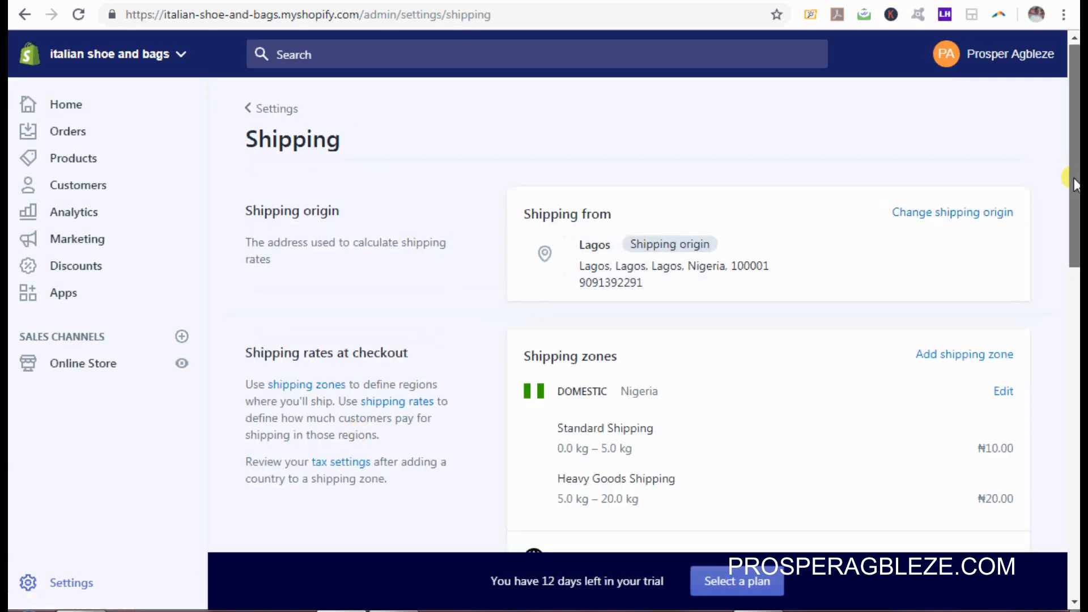
drag(1074, 176, 1073, 224)
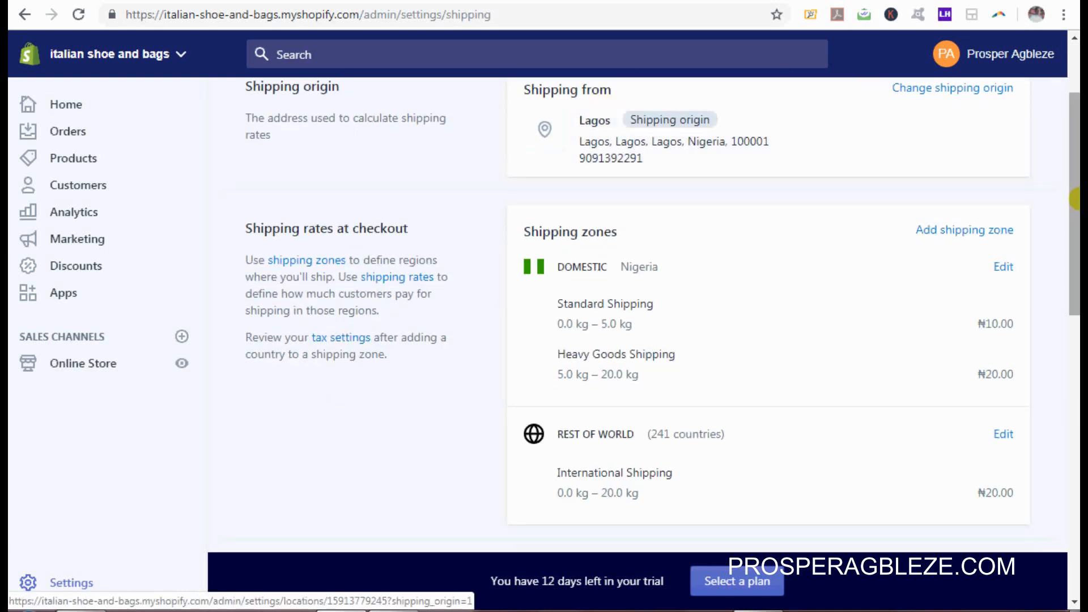
drag(1077, 204, 1076, 232)
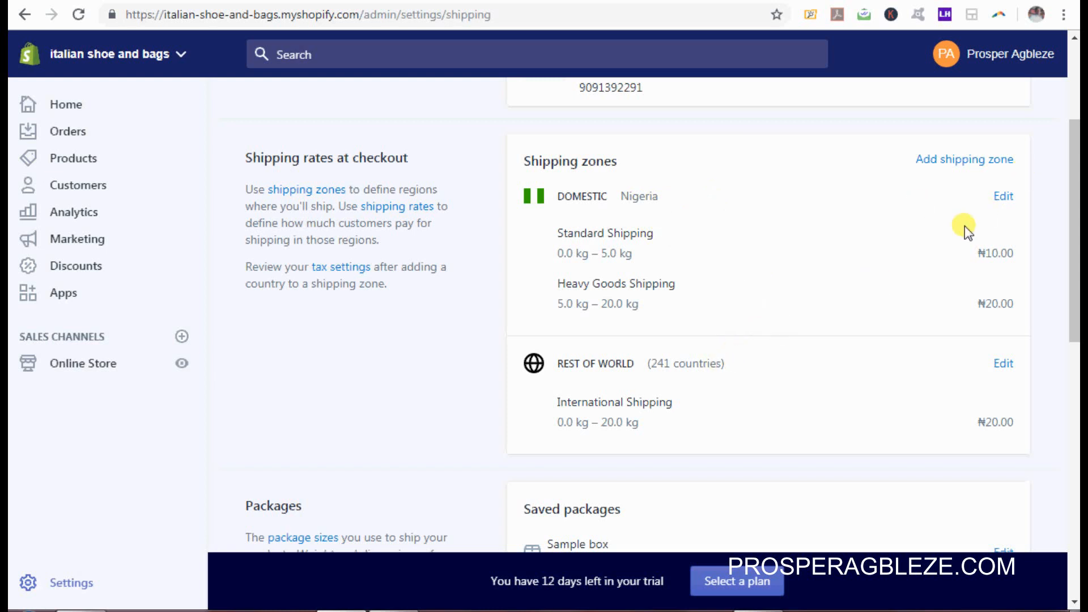
click(1001, 200)
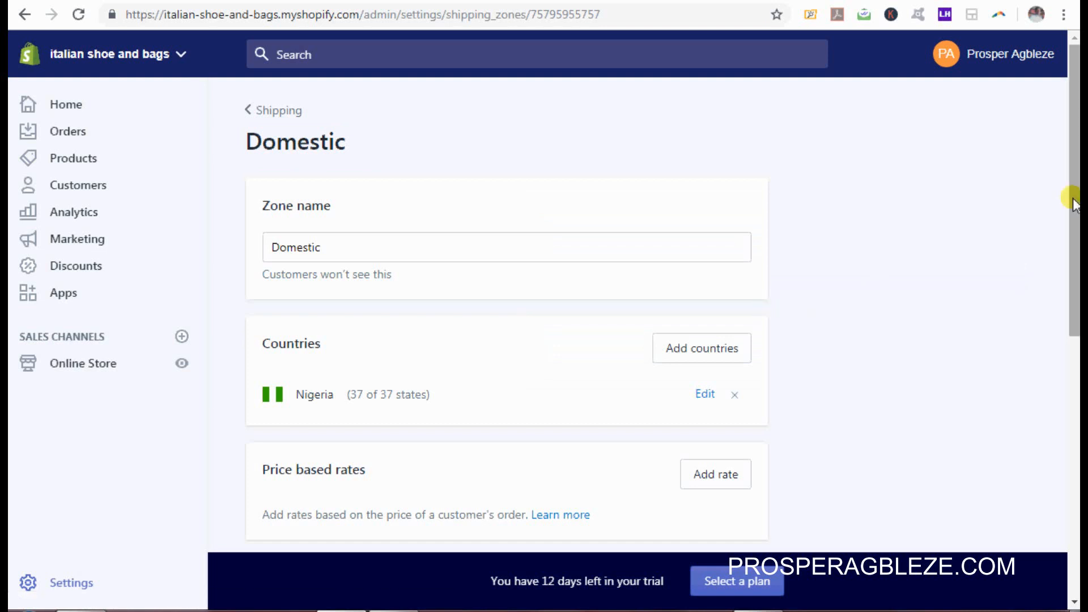
Step: Rename the zone from Domestic to NIGERIA, fixing the capitalisation
drag(1068, 204, 1073, 276)
scroll(1073, 276, down, 2)
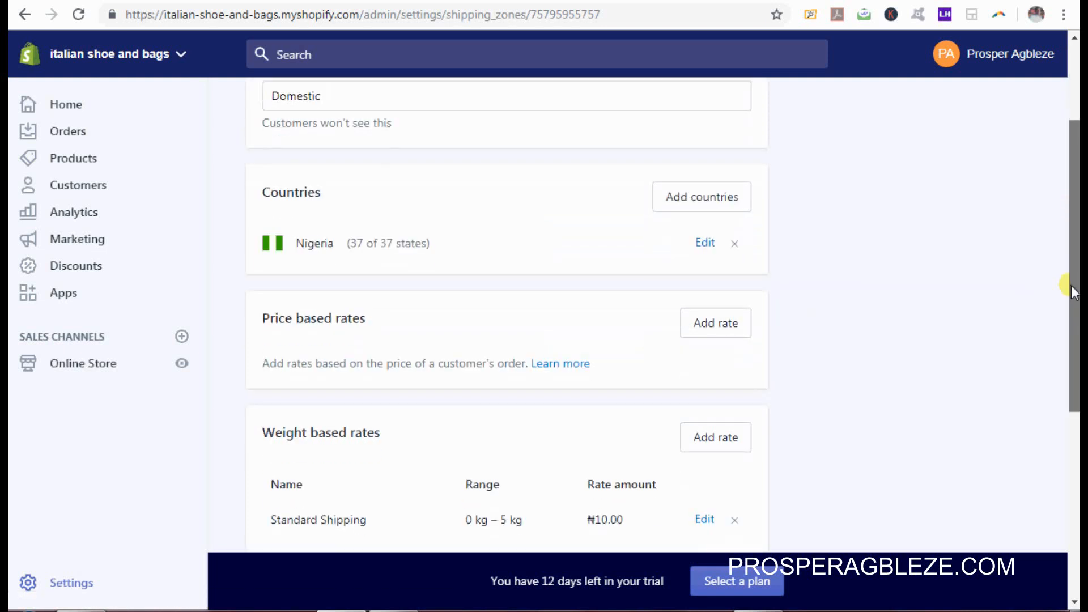
scroll(1075, 272, up, 4)
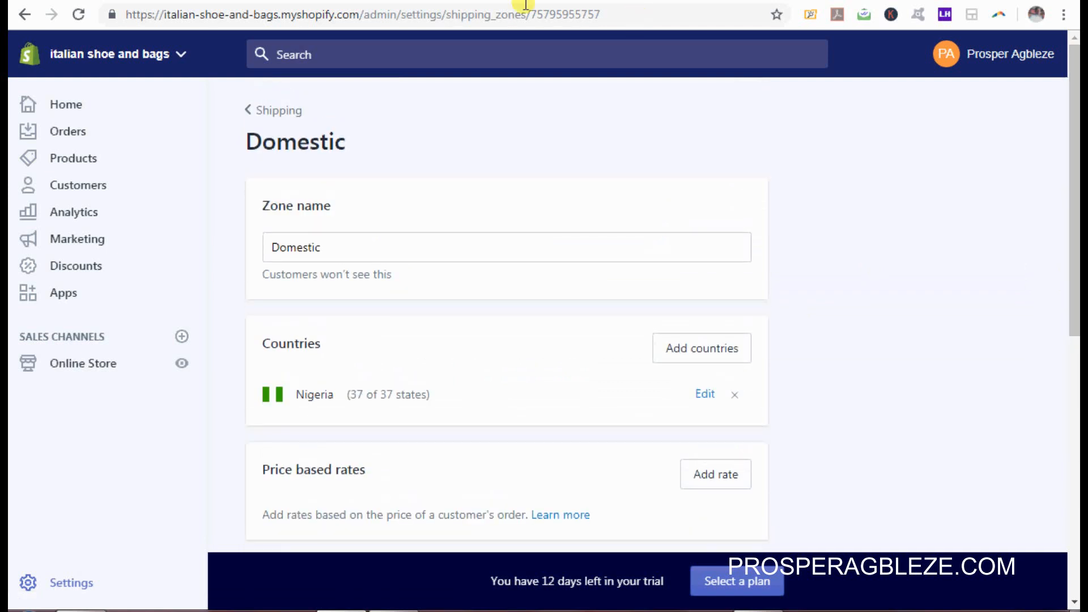
click(330, 245)
key(ctrl+a)
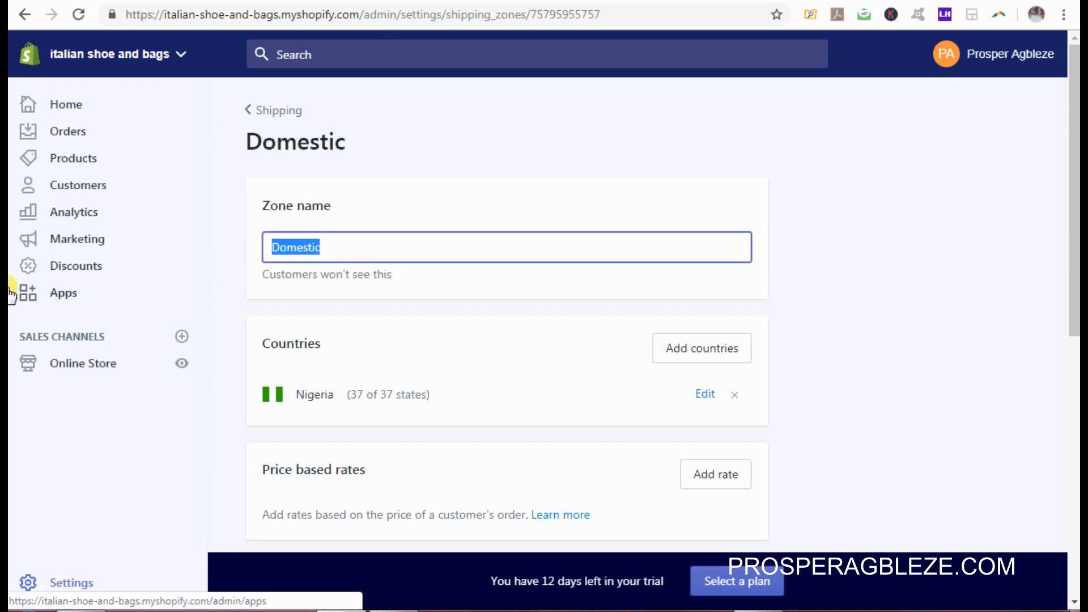
text(nIGERIA)
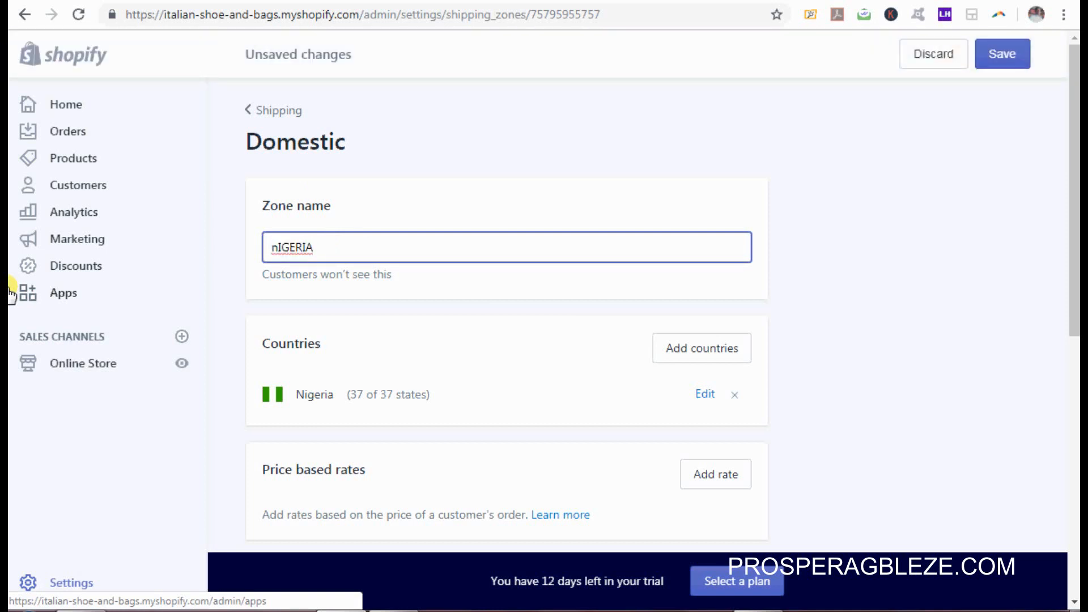
key(Right)
key(BackSpace)
text(N)
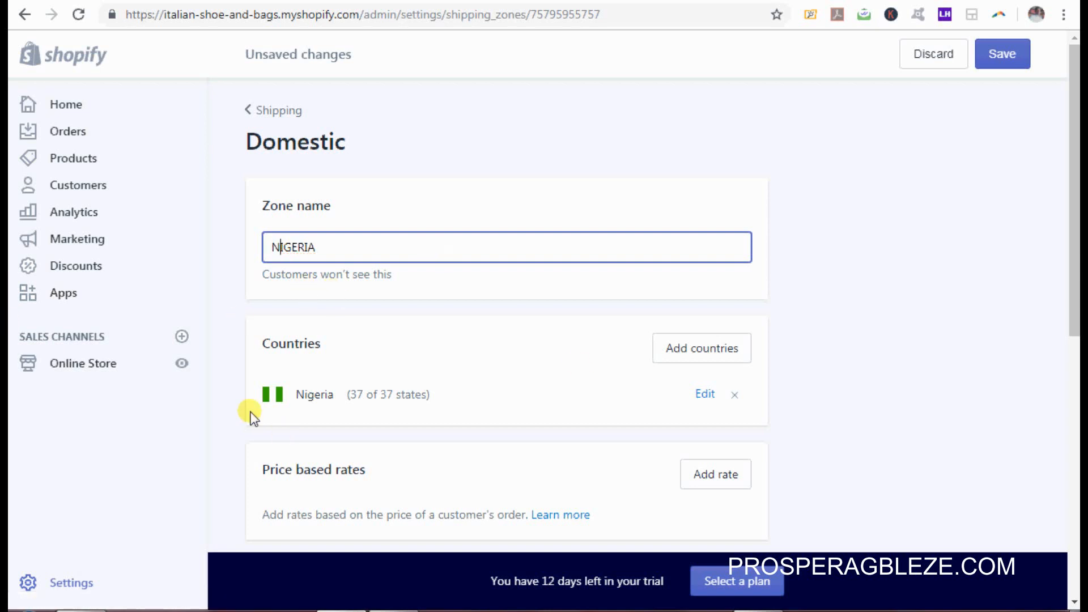
Step: Open the Add countries list, close it without adding any, and scroll to weight based rates
drag(1078, 260, 1076, 303)
drag(522, 247, 780, 274)
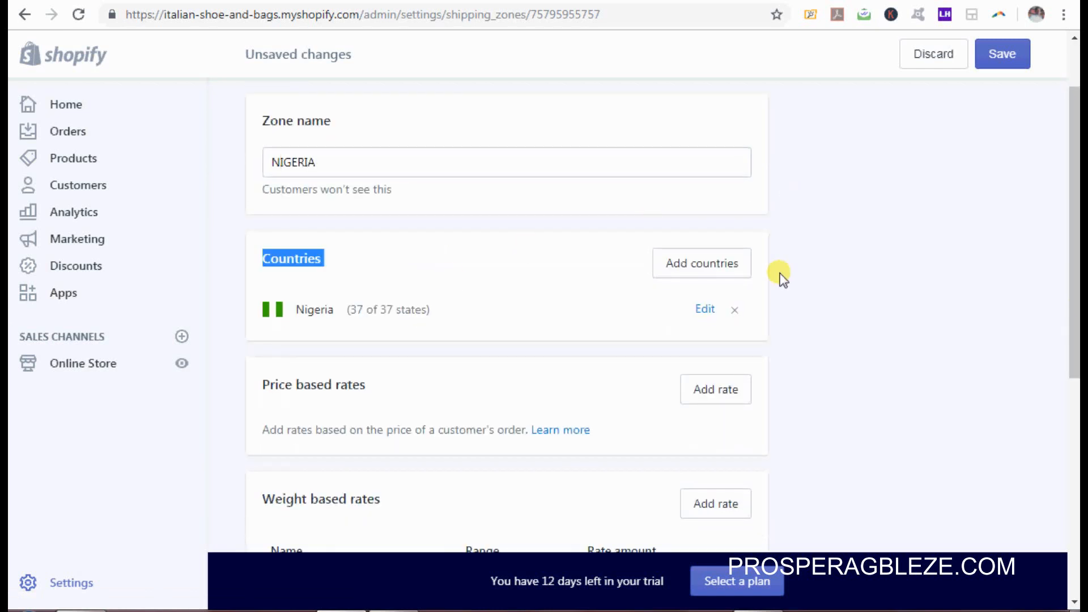
click(410, 267)
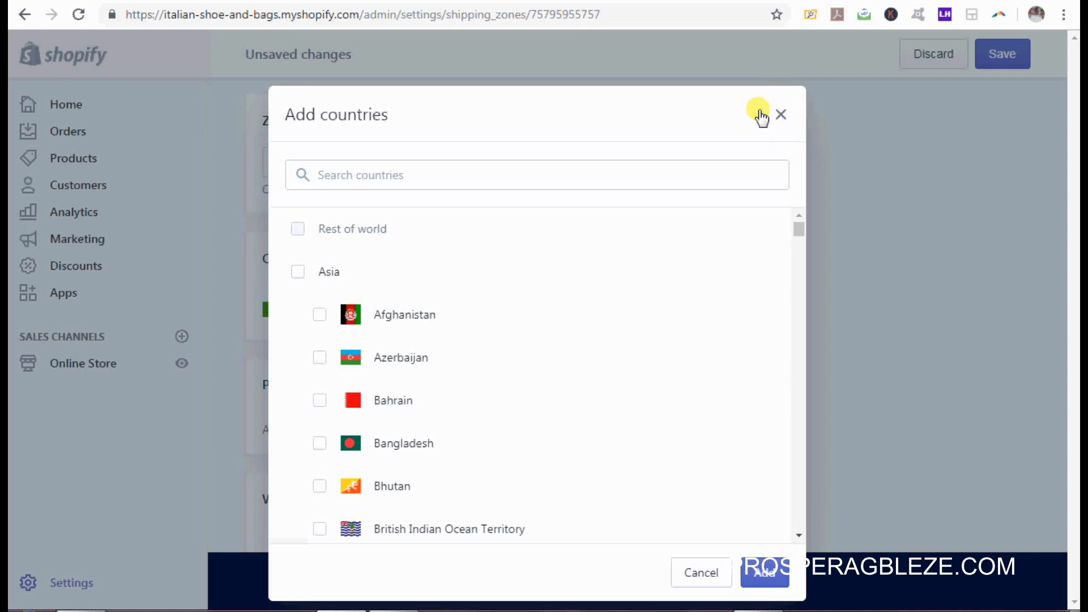
click(779, 116)
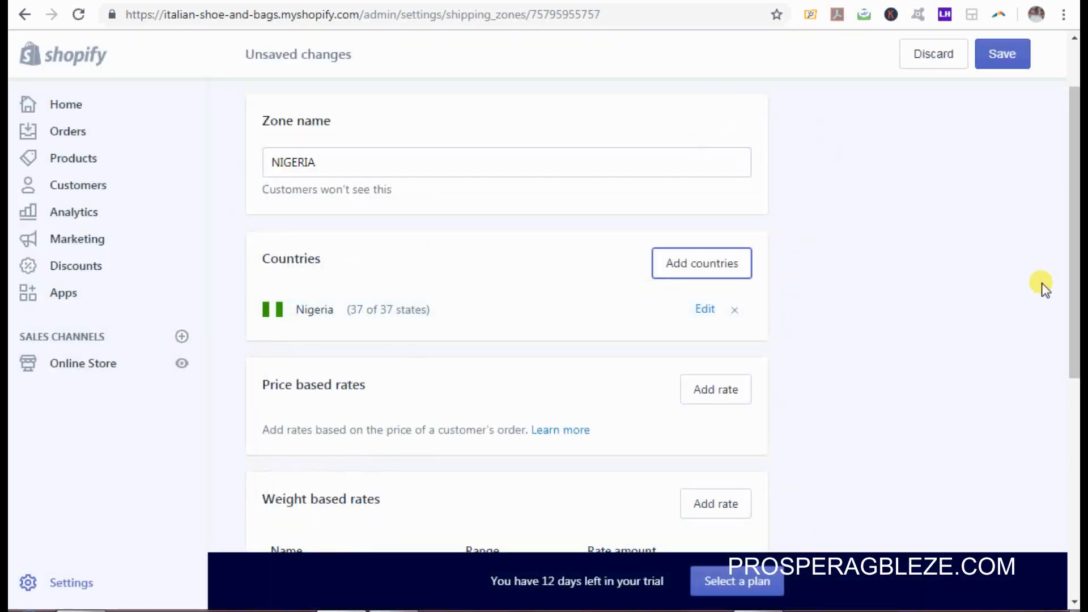
scroll(1077, 289, down, 4)
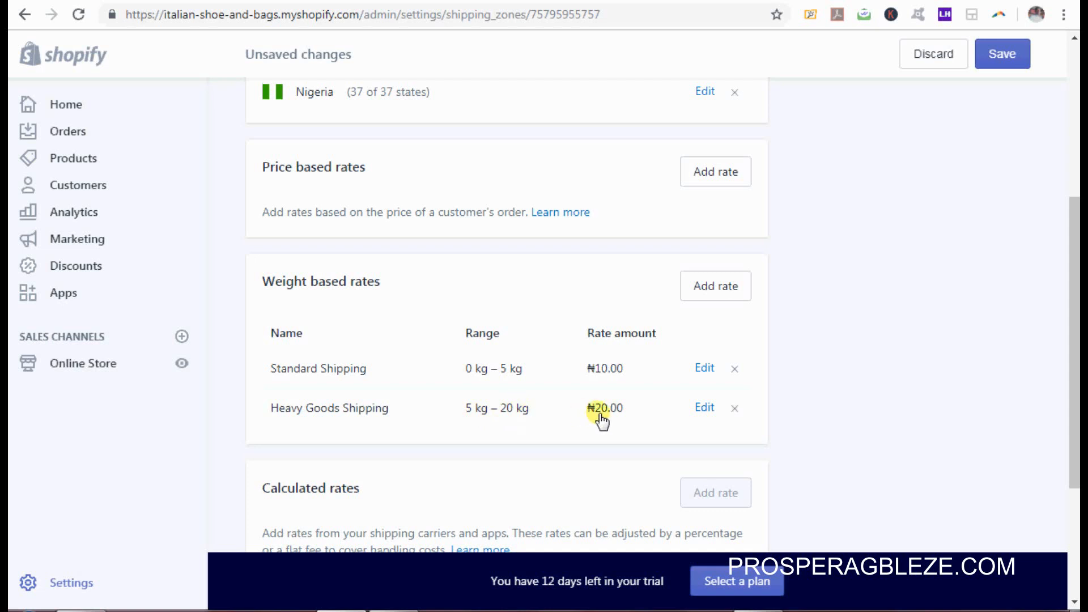
Step: Start a new weight based rate and name it Free Shipping
click(722, 295)
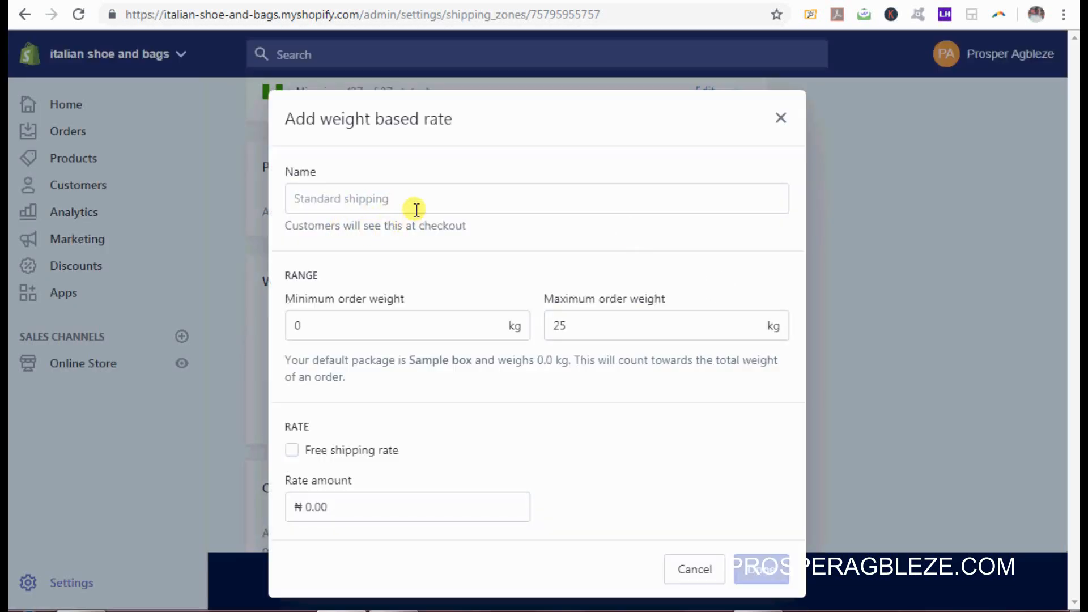
click(418, 201)
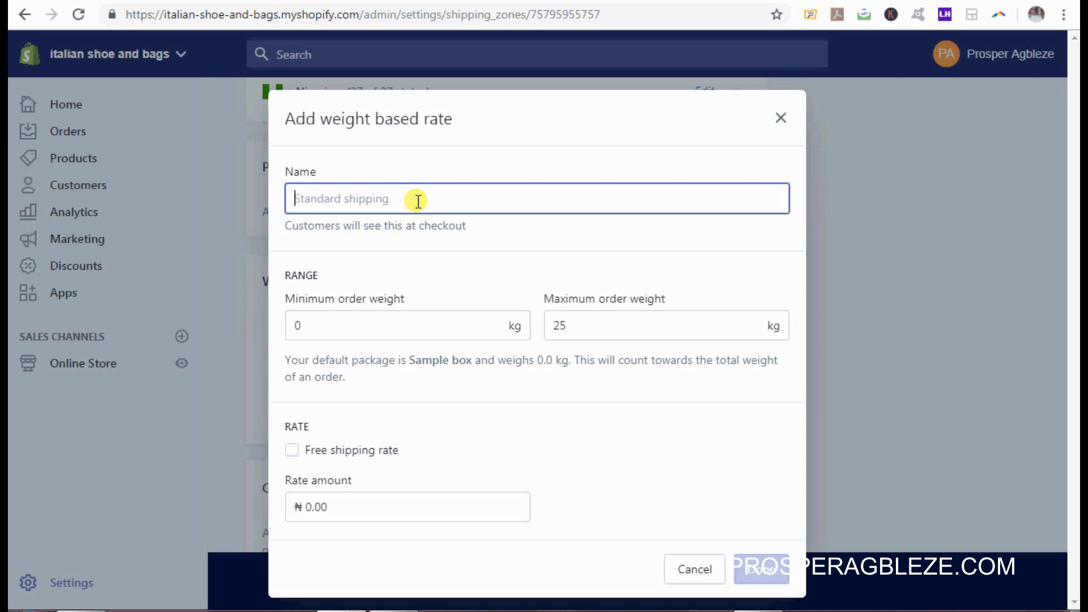
text(fREE )
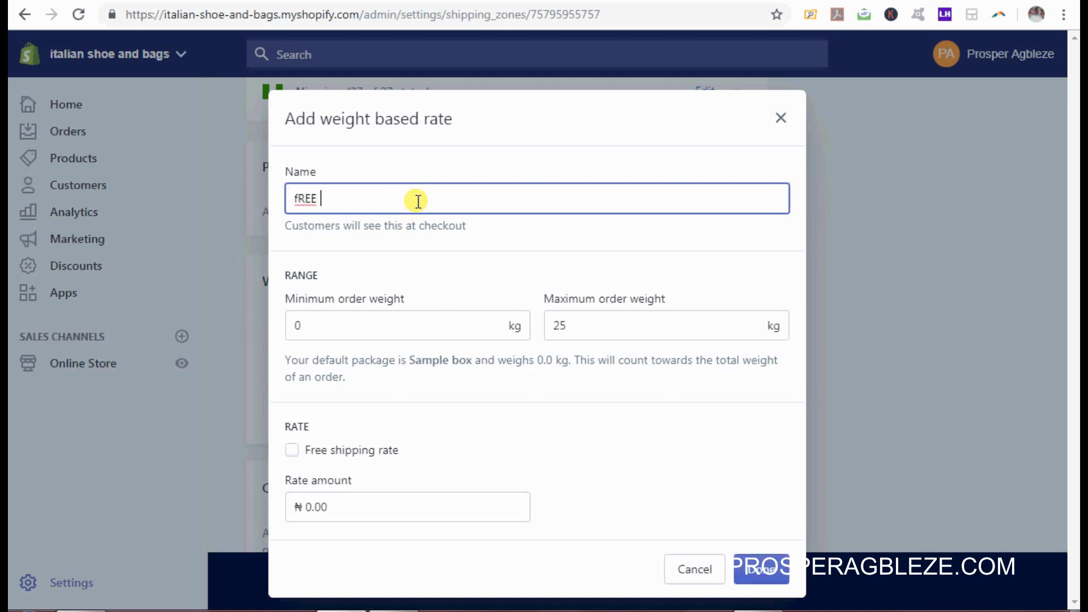
text(sHIPPING)
key(ctrl+a)
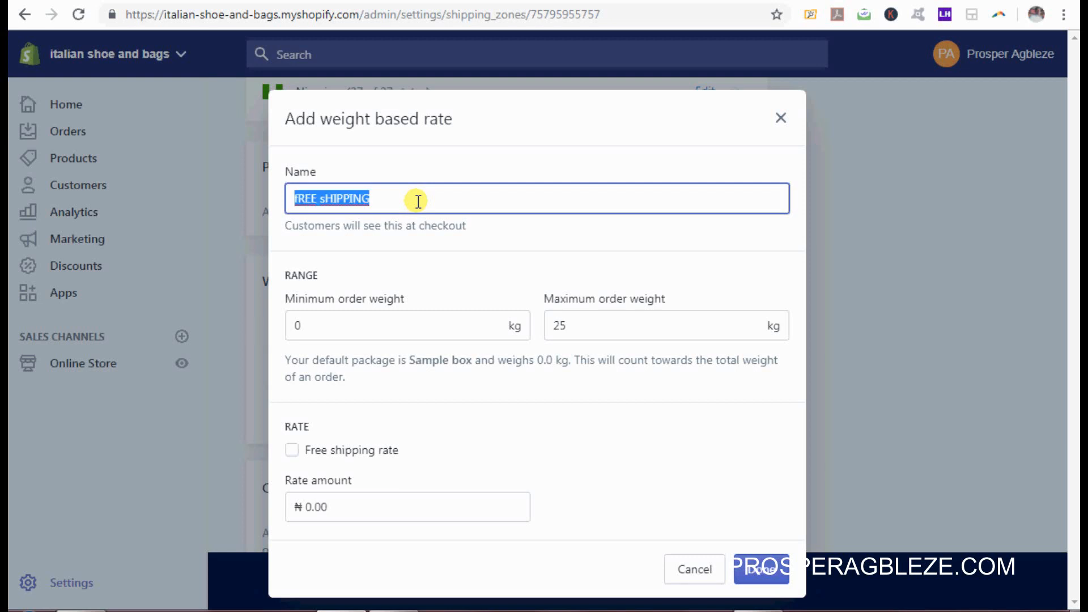
key(BackSpace)
text(F)
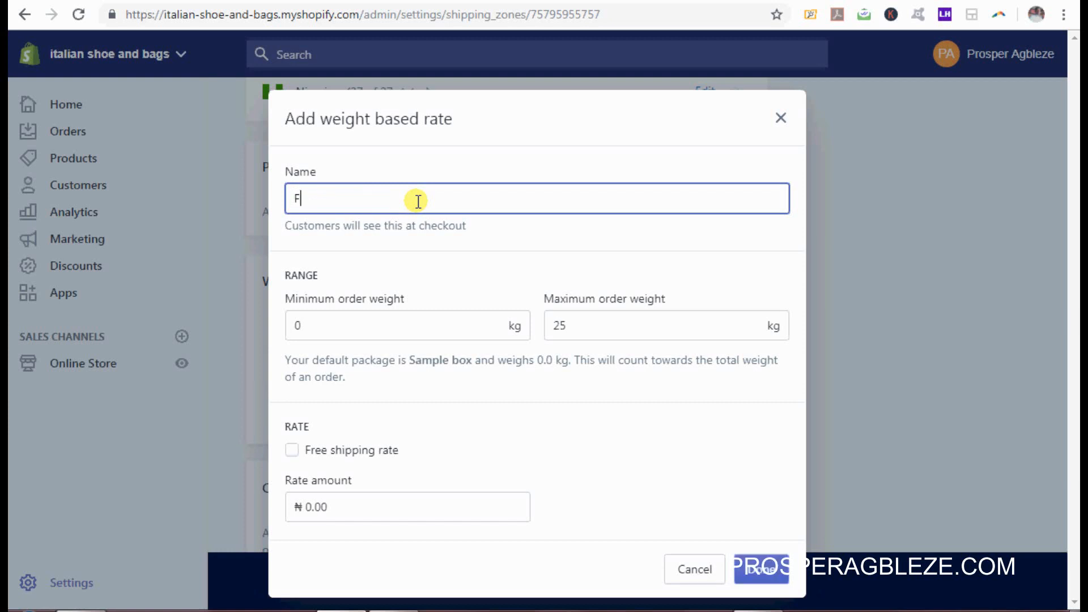
text(ree Sg)
text(i)
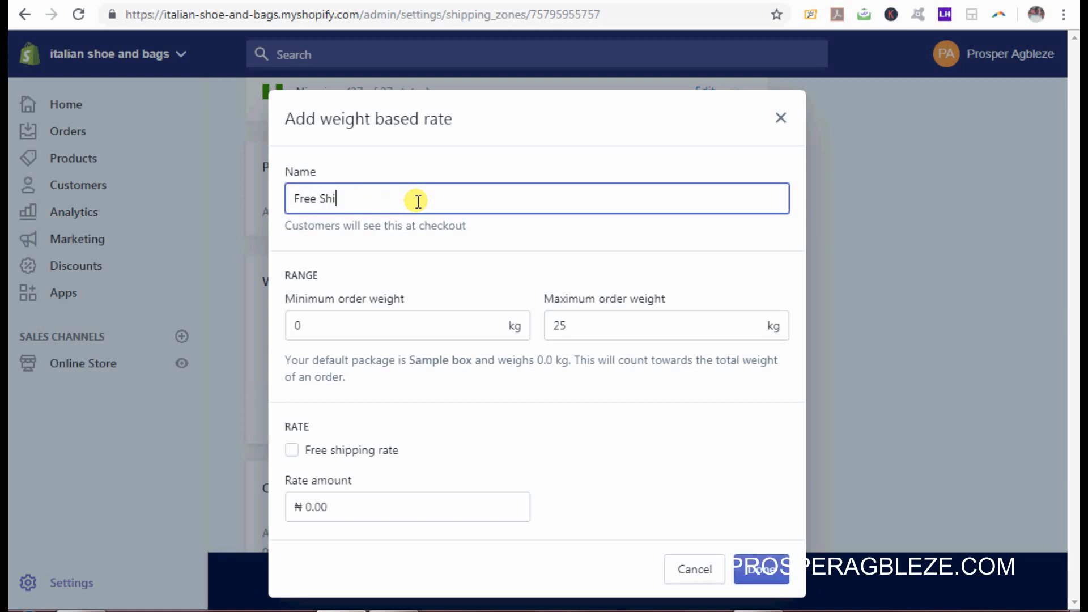
text(pping)
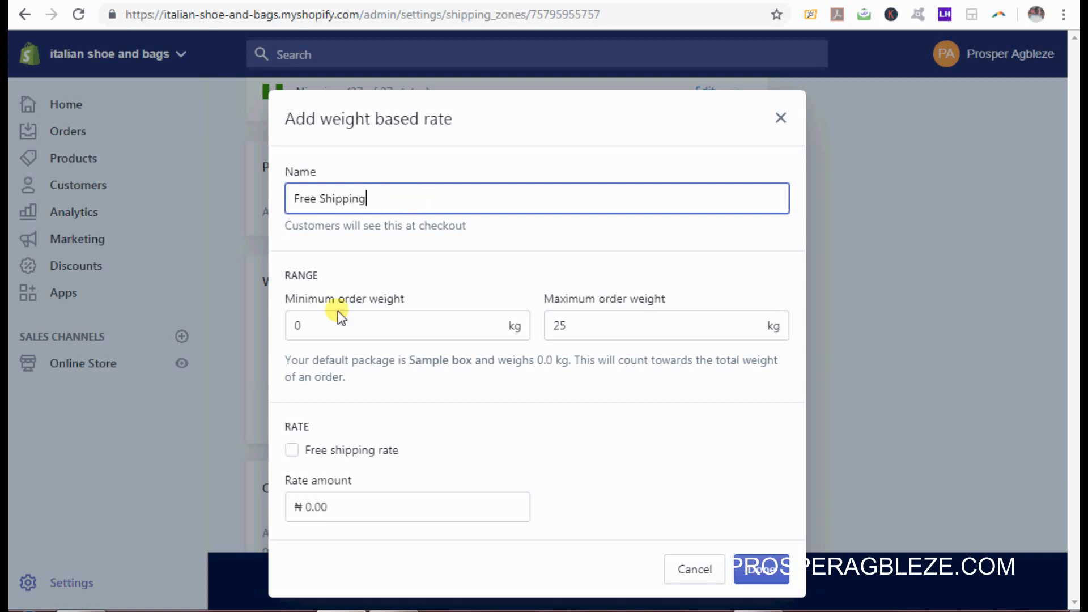
Step: Enter the rate's minimum and maximum order weights, with a 99,000 kg maximum
click(382, 318)
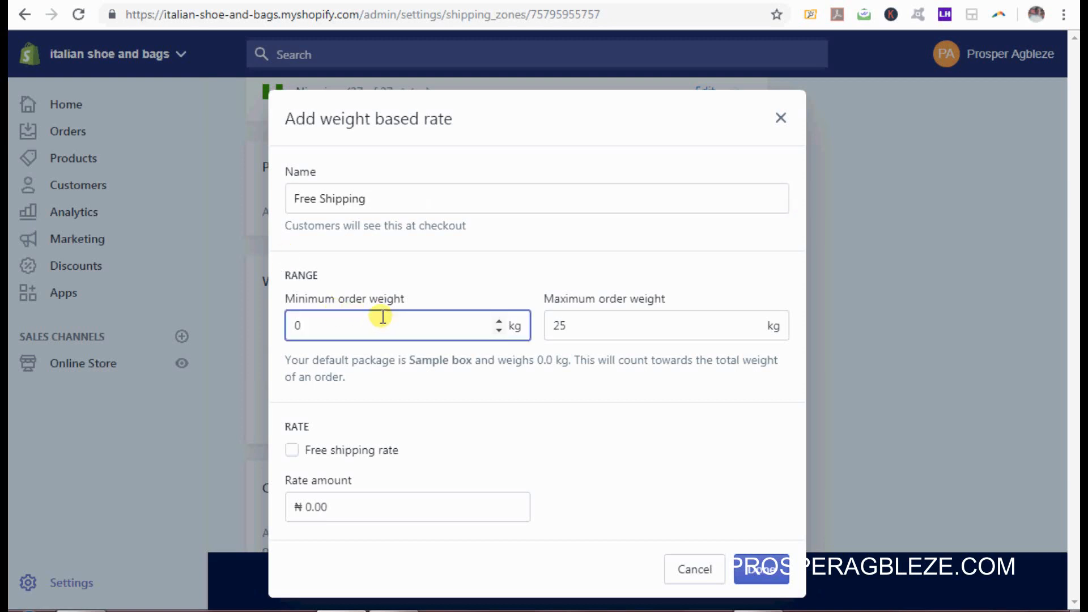
key(BackSpace)
text(20)
click(593, 321)
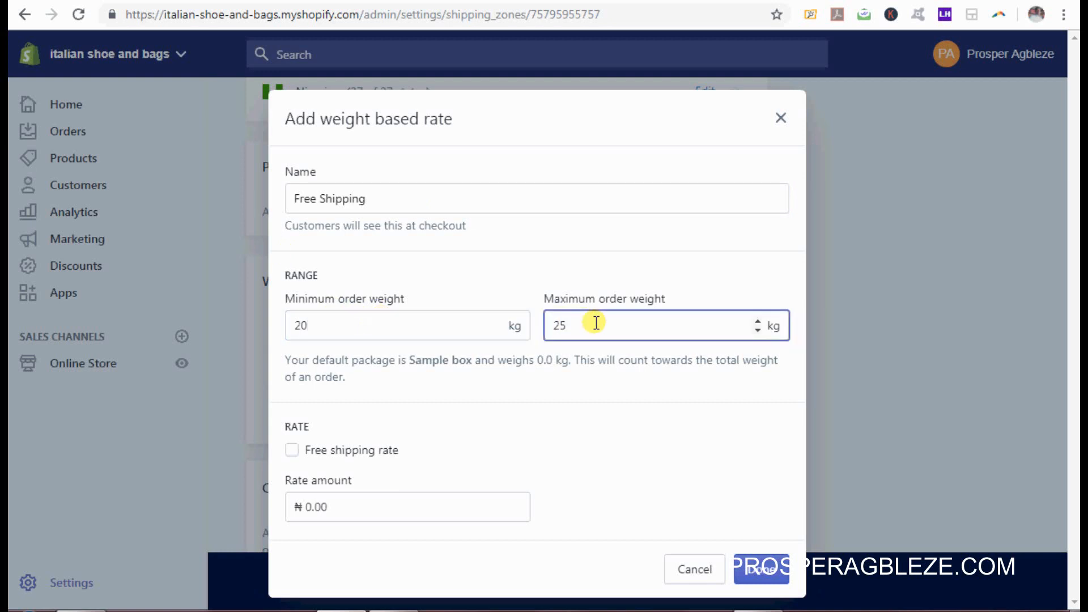
key(BackSpace)
key(BackSpace)
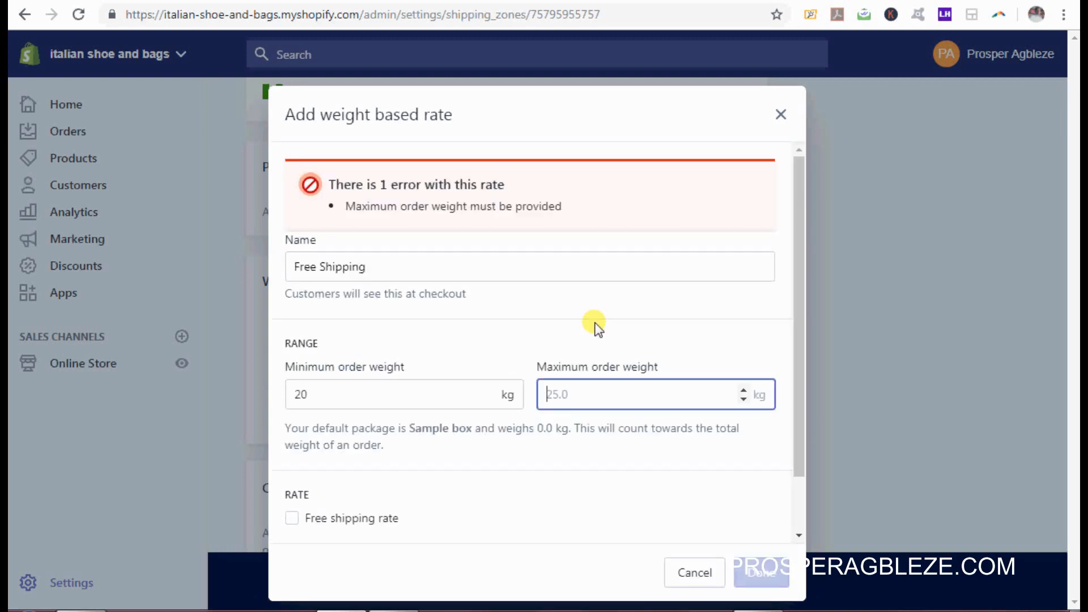
text(999)
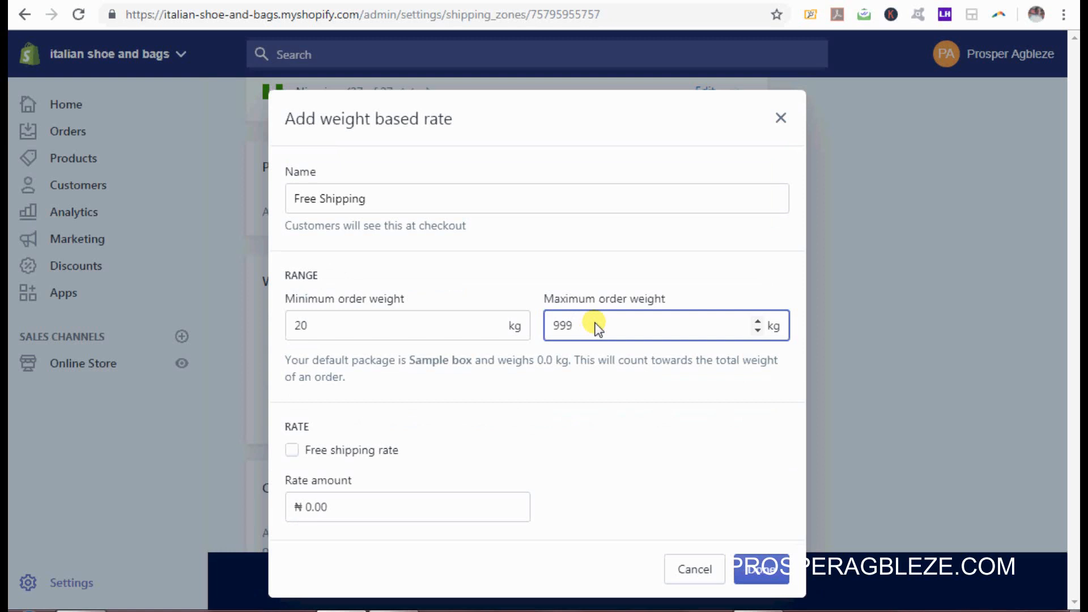
text(999)
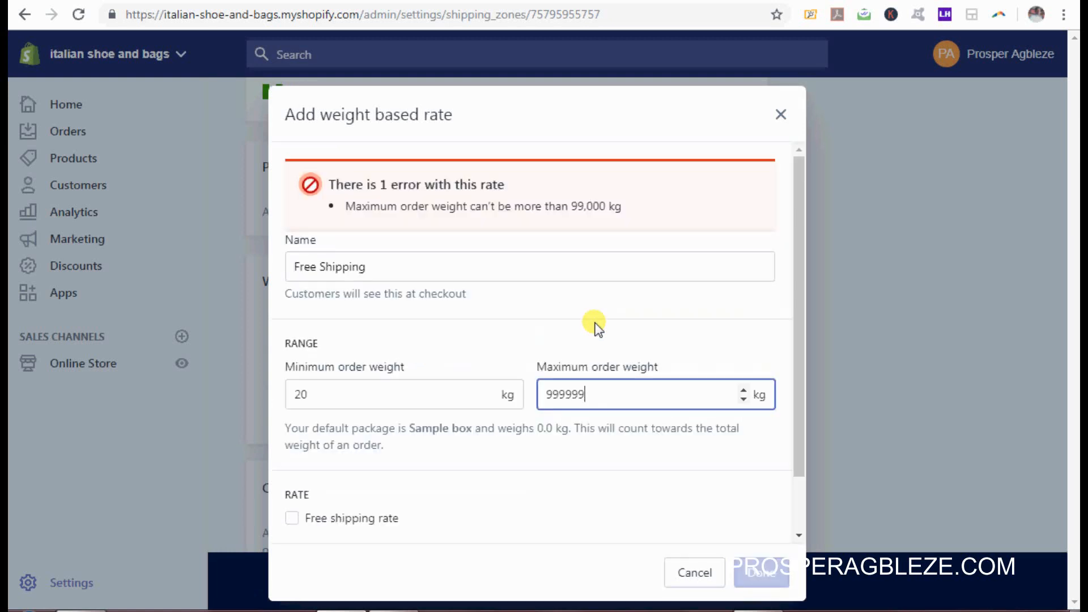
key(BackSpace)
key(BackSpace)
key(BackSpace)
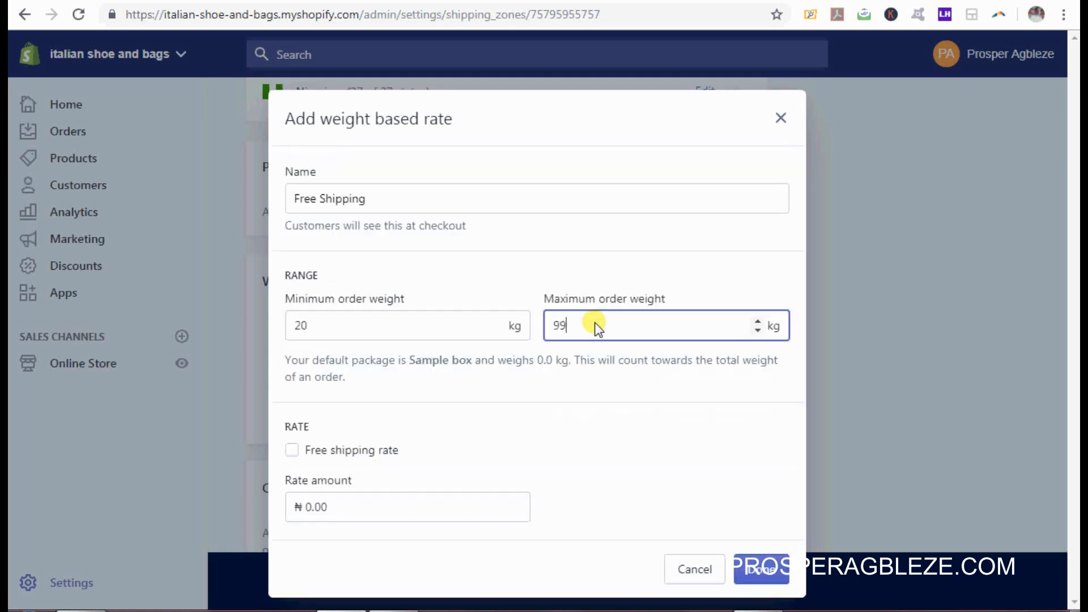
text(000)
Step: Correct the minimum to 21 kg, mark the rate free, and add it to the zone
click(292, 452)
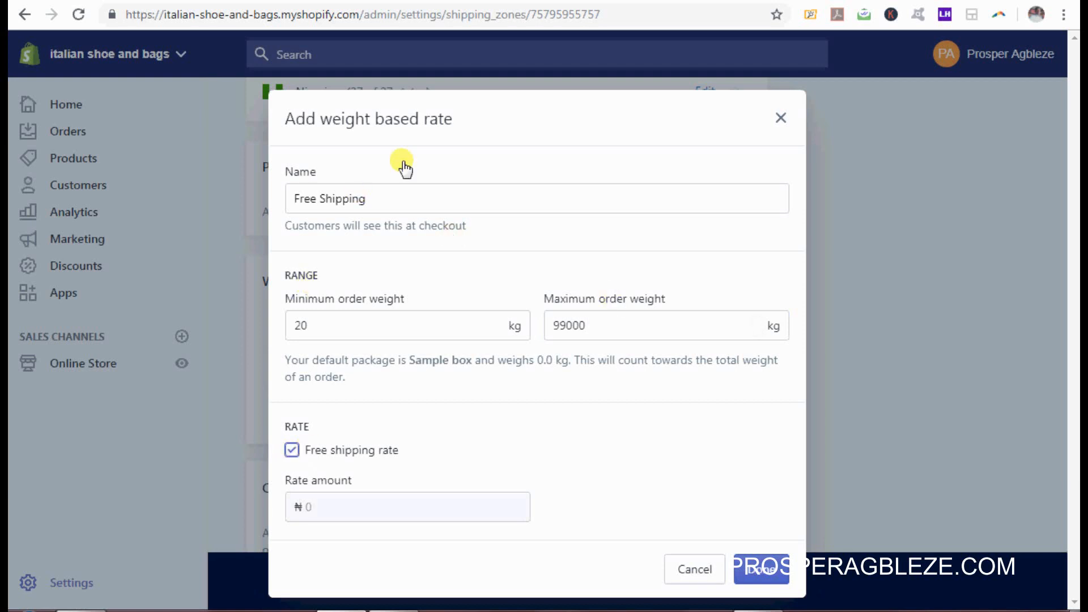
click(327, 326)
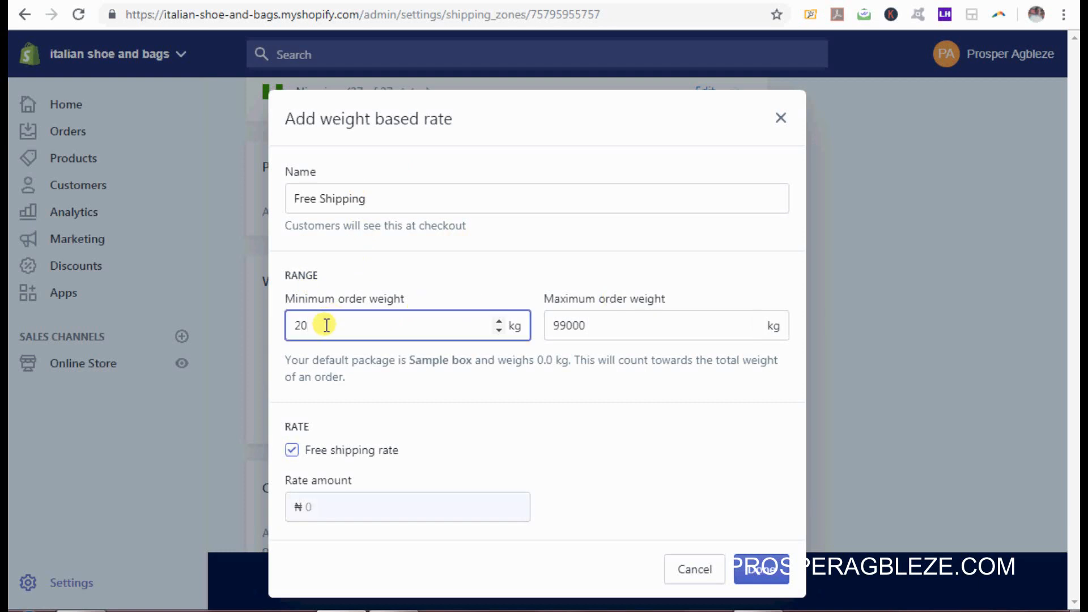
text(1)
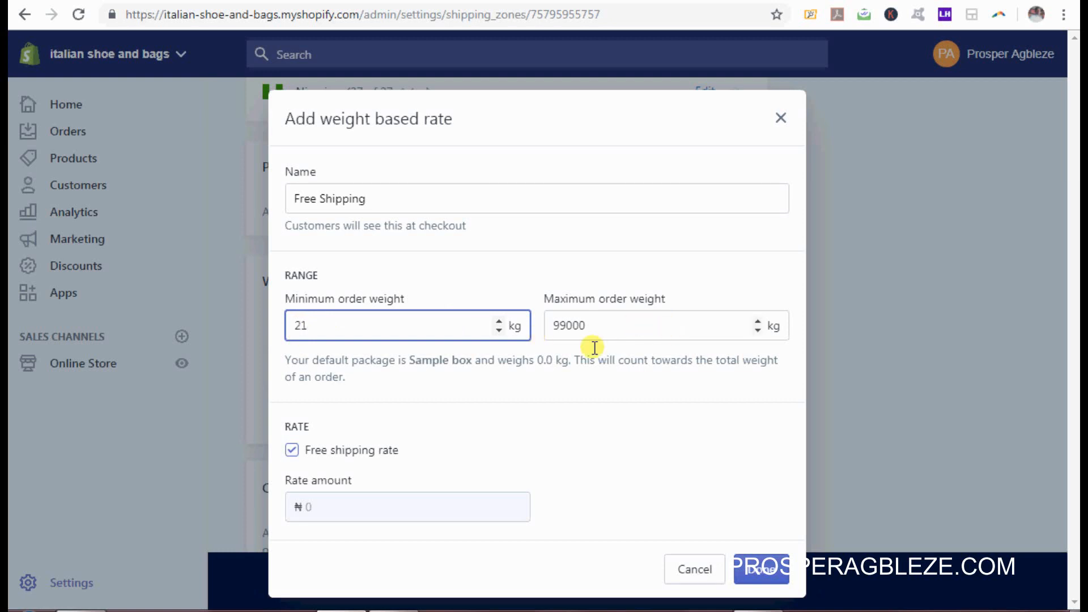
click(292, 451)
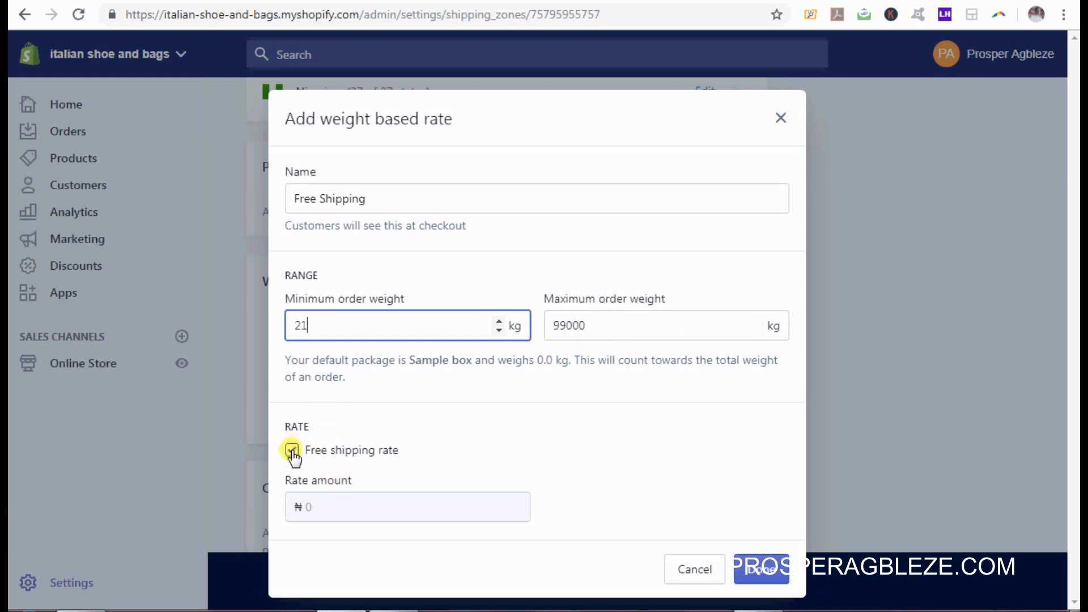
click(765, 584)
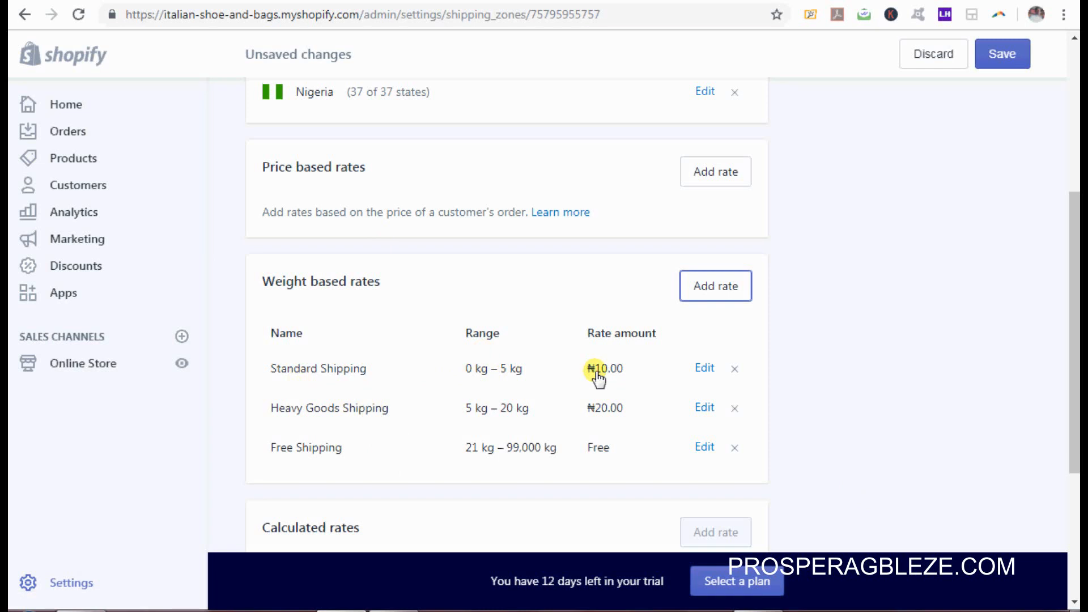
click(471, 455)
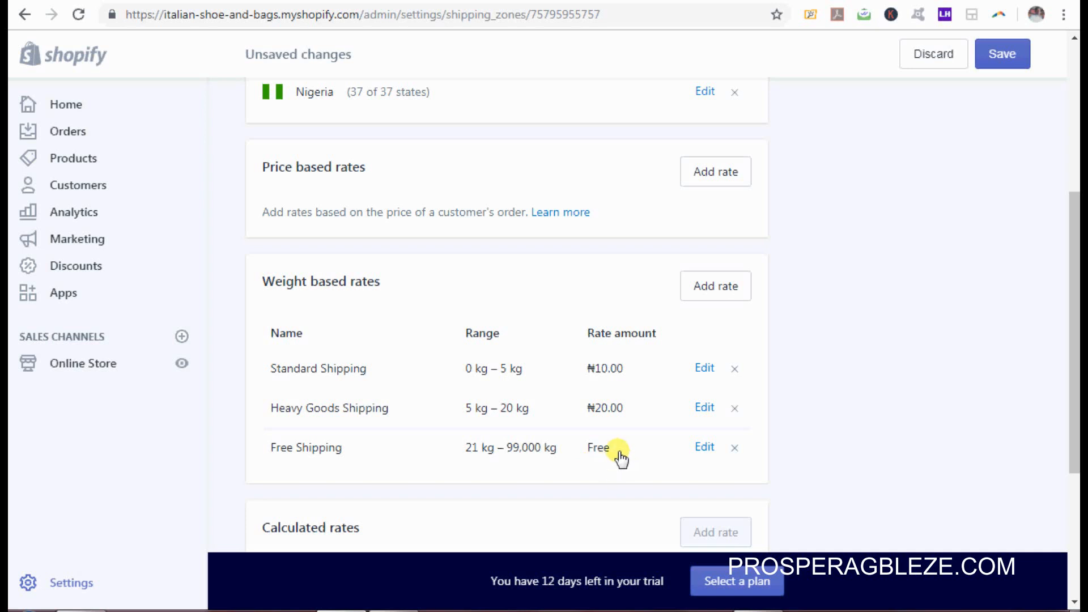
Step: Save the NIGERIA zone changes and return to the Shipping settings overview
click(997, 55)
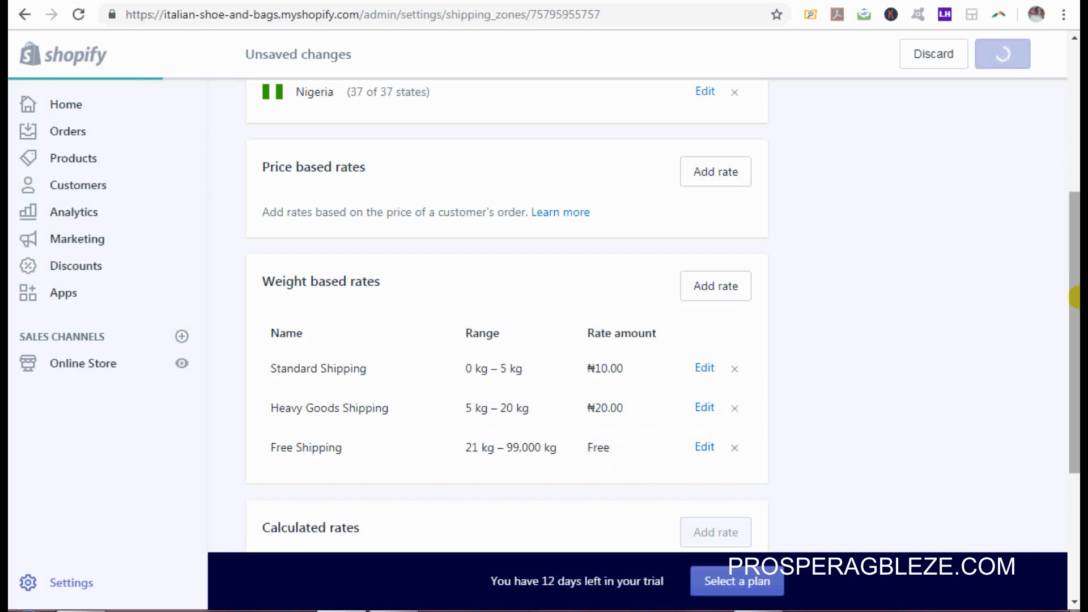
scroll(1075, 216, up, 2)
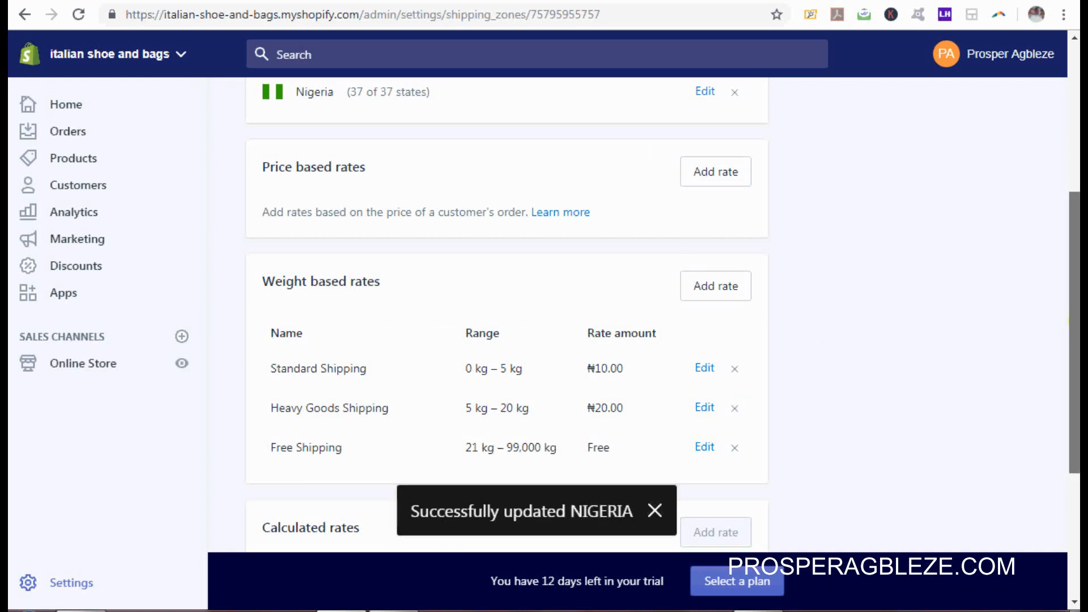
scroll(333, 100, up, 5)
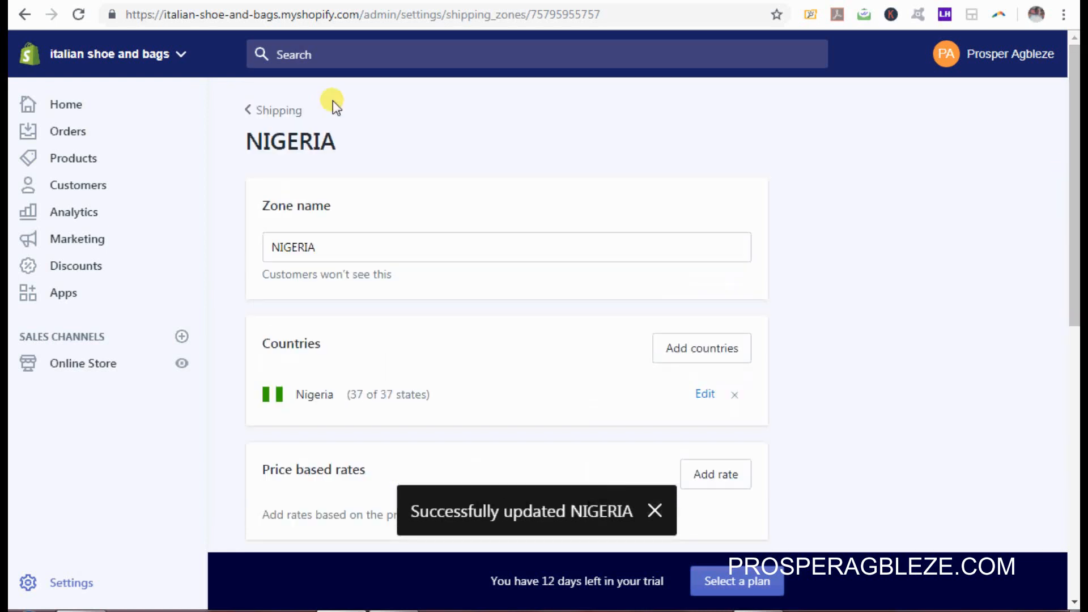
click(280, 115)
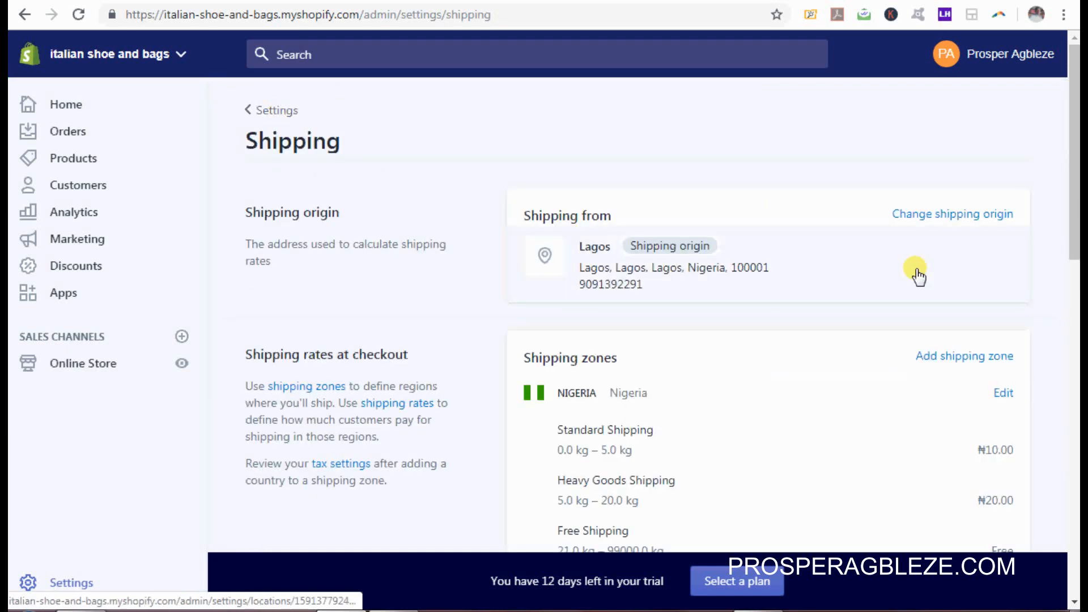
Step: Delete the Rest of world shipping zone and confirm, leaving only the Nigeria zone
drag(1073, 194, 1073, 327)
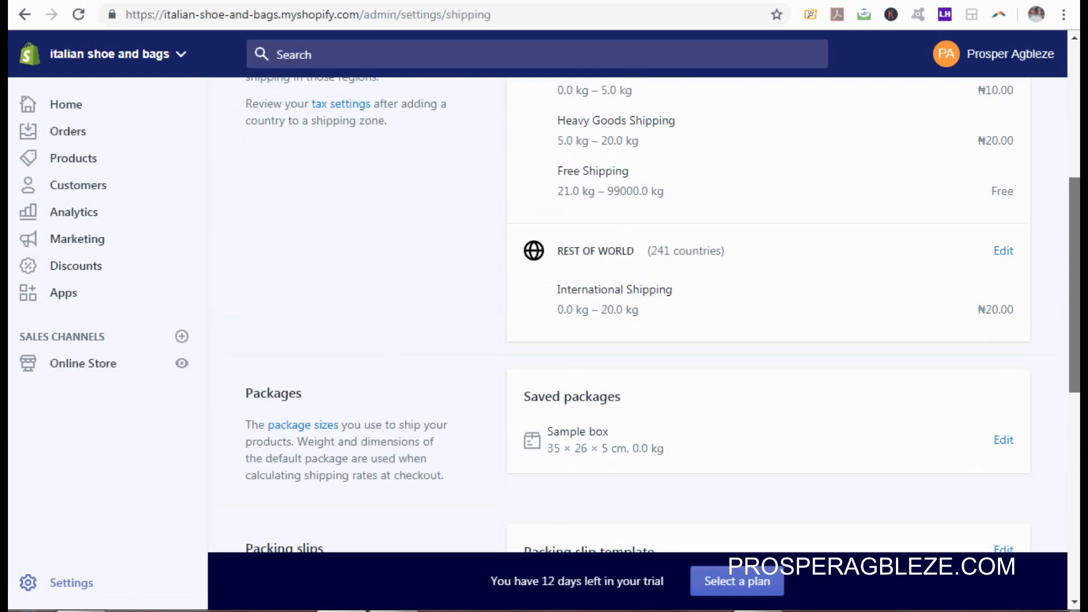
click(1003, 251)
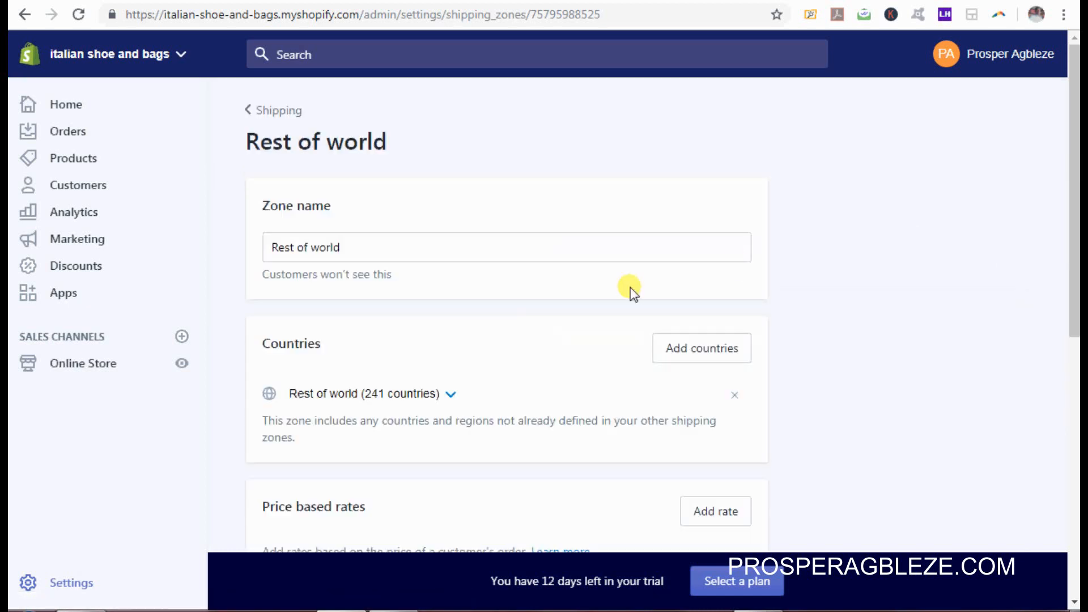
drag(1076, 193, 1076, 450)
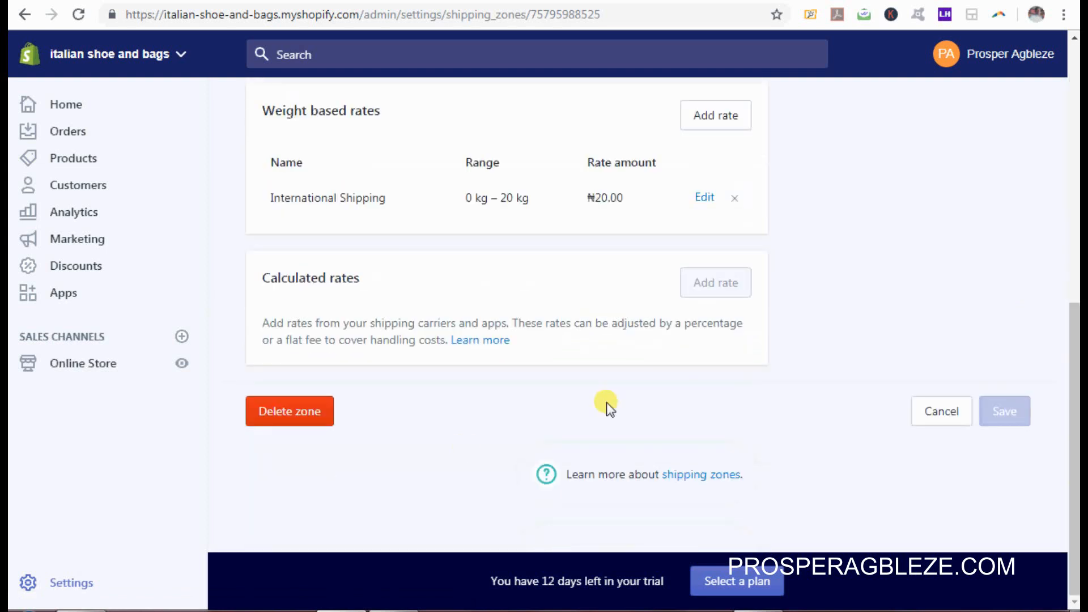
click(277, 414)
click(735, 403)
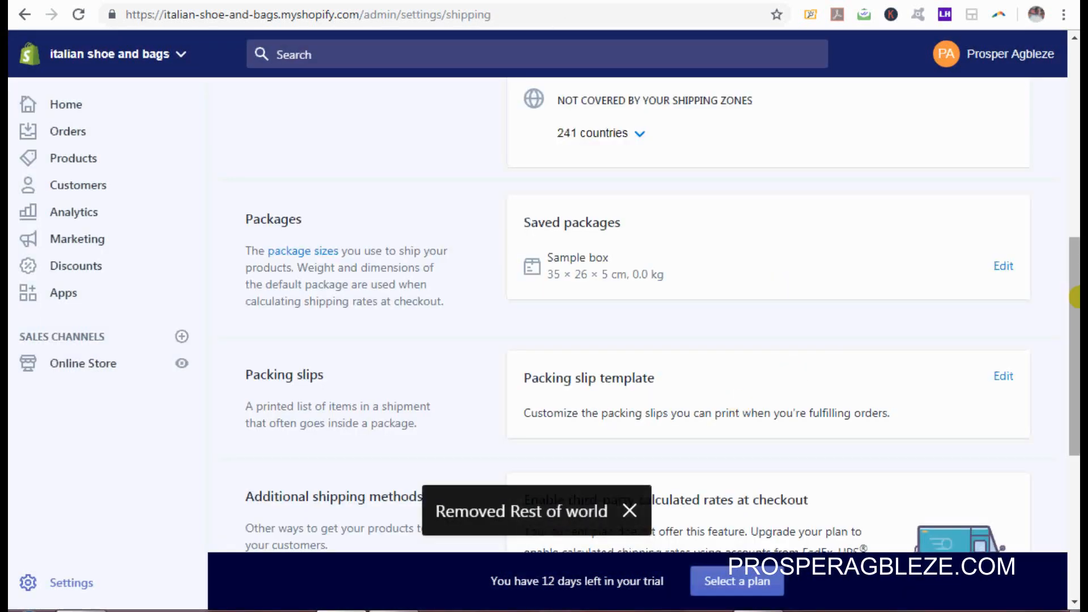
drag(1074, 296, 1075, 180)
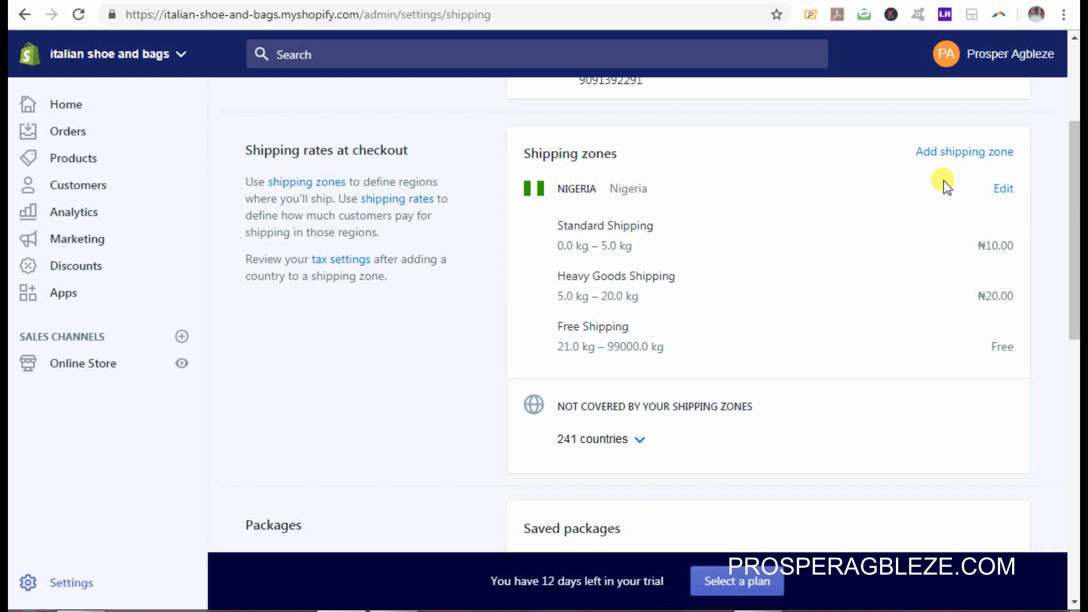
Step: Create a new shipping zone named Usa
click(985, 157)
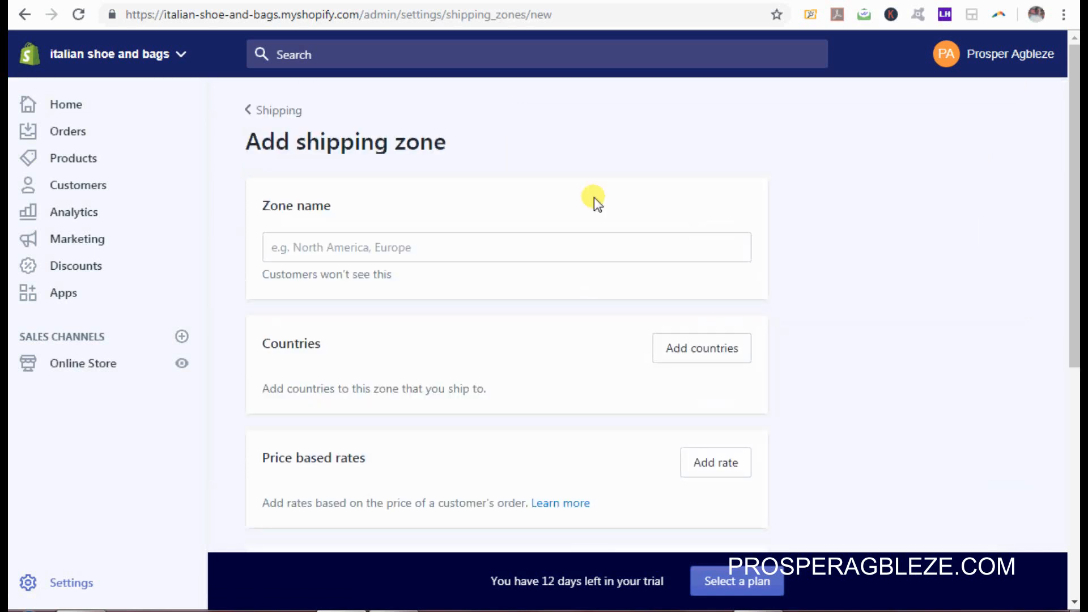
click(393, 250)
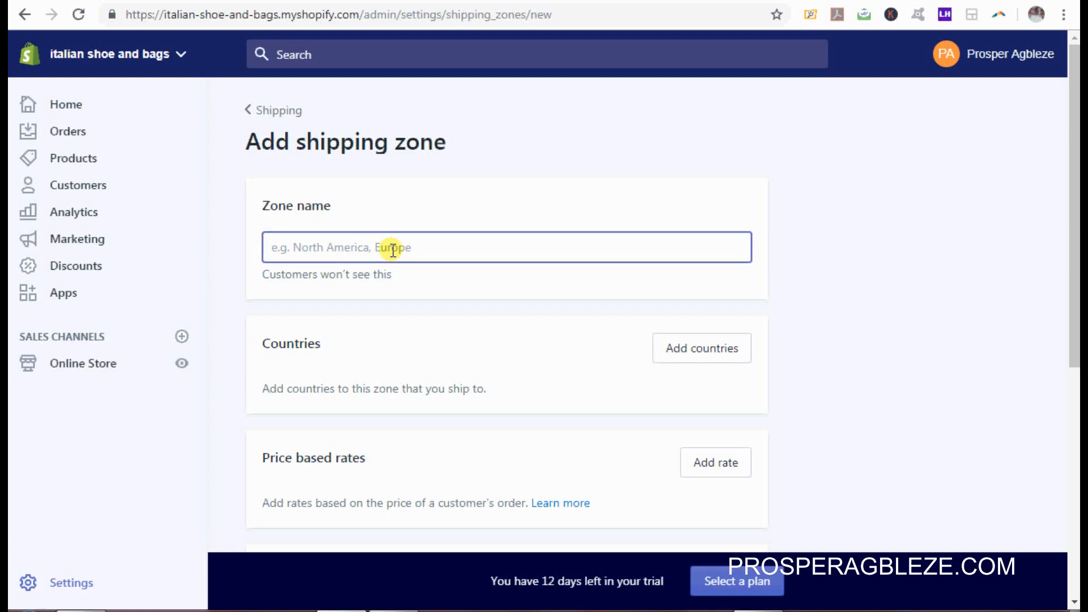
text(Us)
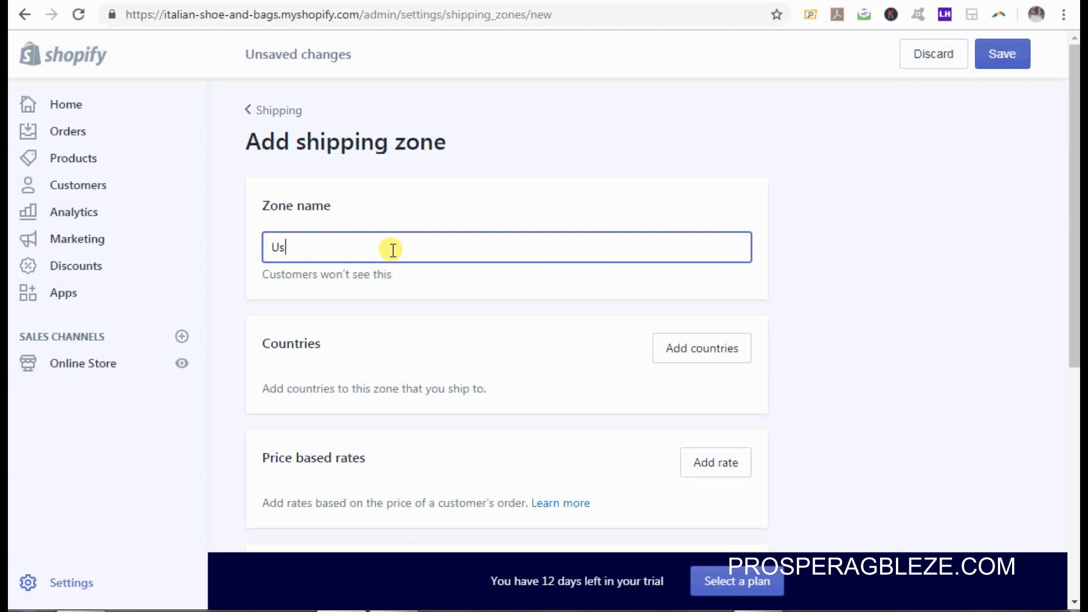
text(a)
Step: Add the United States, with all 62 states/territories, to the Usa zone
click(699, 350)
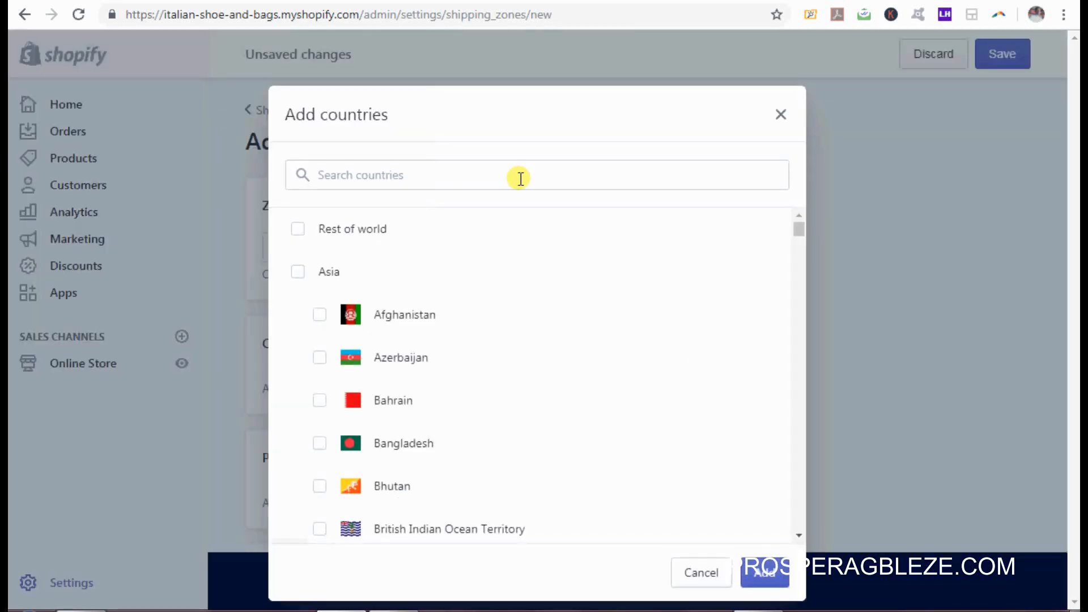
click(520, 178)
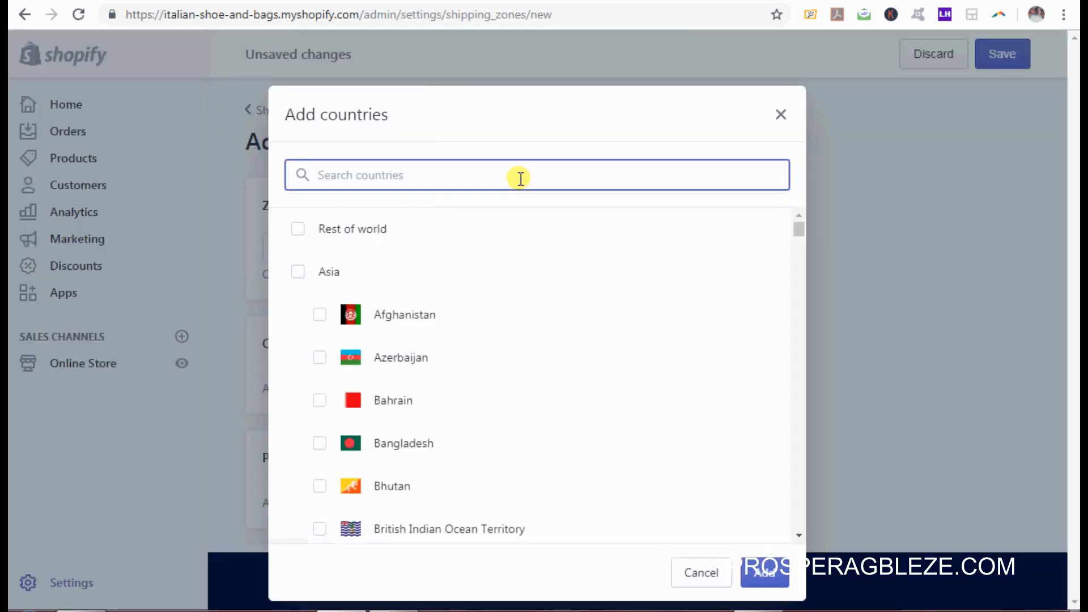
text(unit)
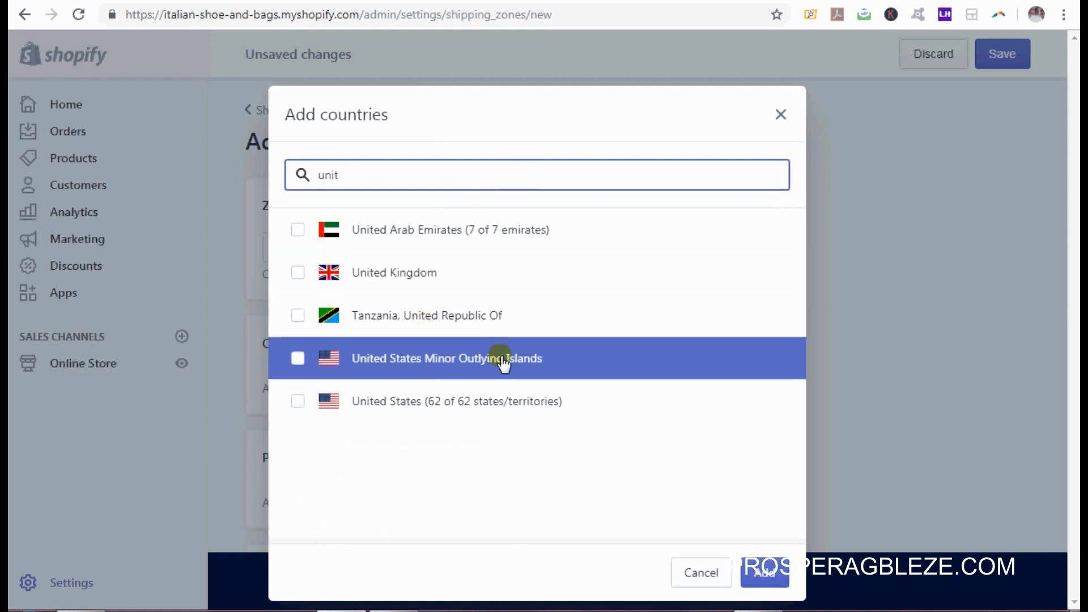
click(469, 407)
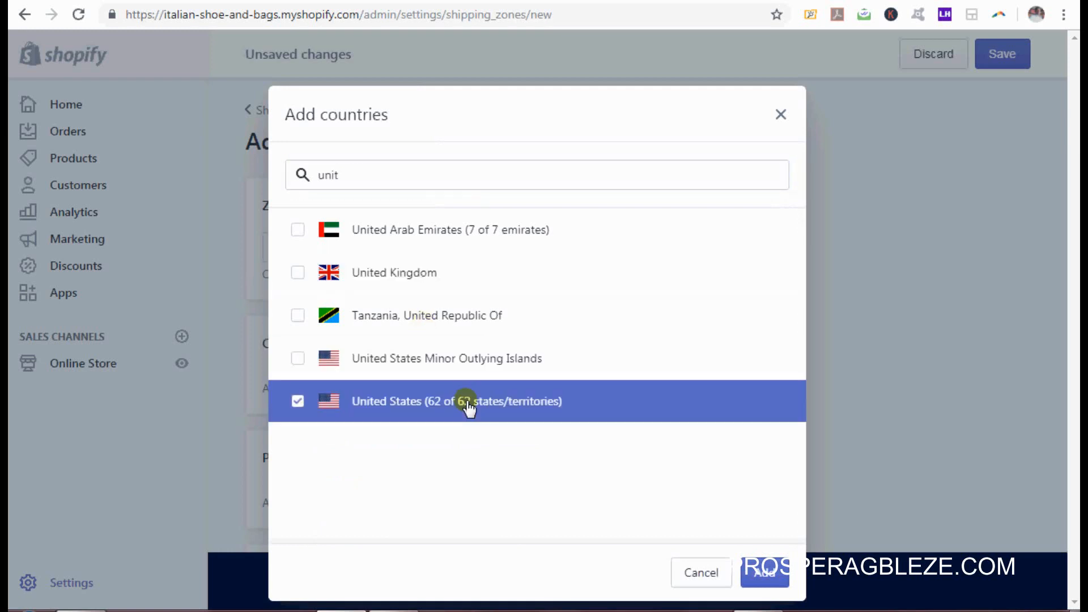
click(768, 573)
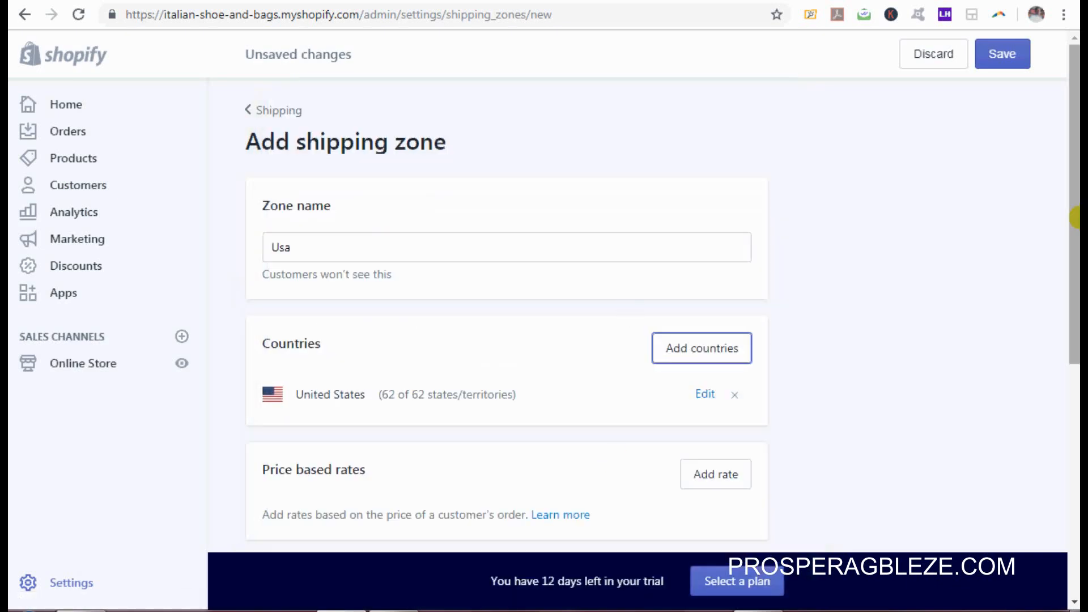
drag(1075, 225, 1075, 270)
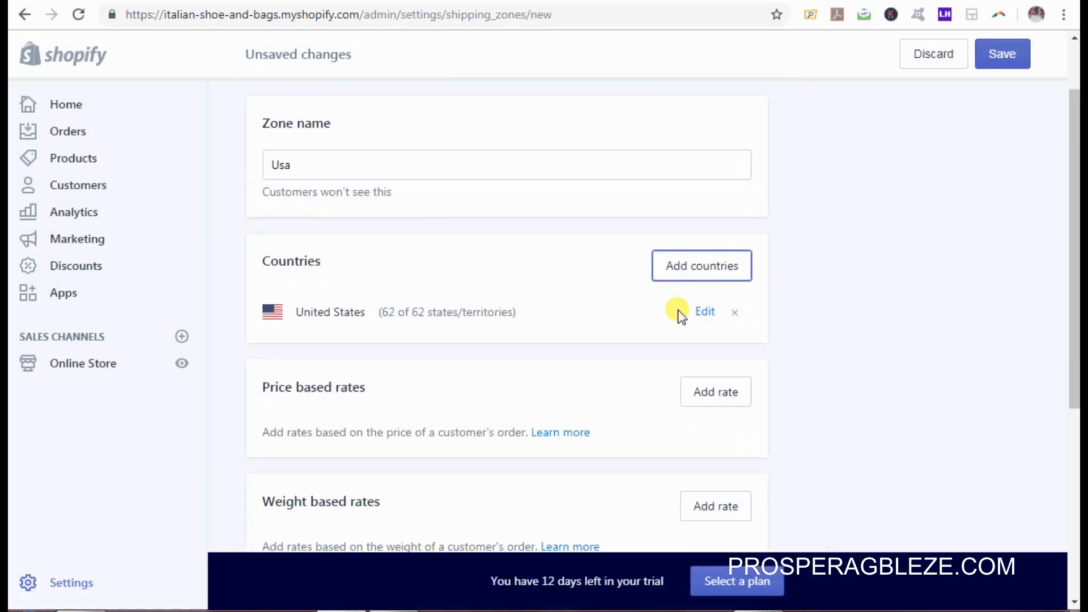
Step: Exclude Alabama, Alaska, American Samoa and Arizona so the zone covers 58 of 62 states
click(706, 312)
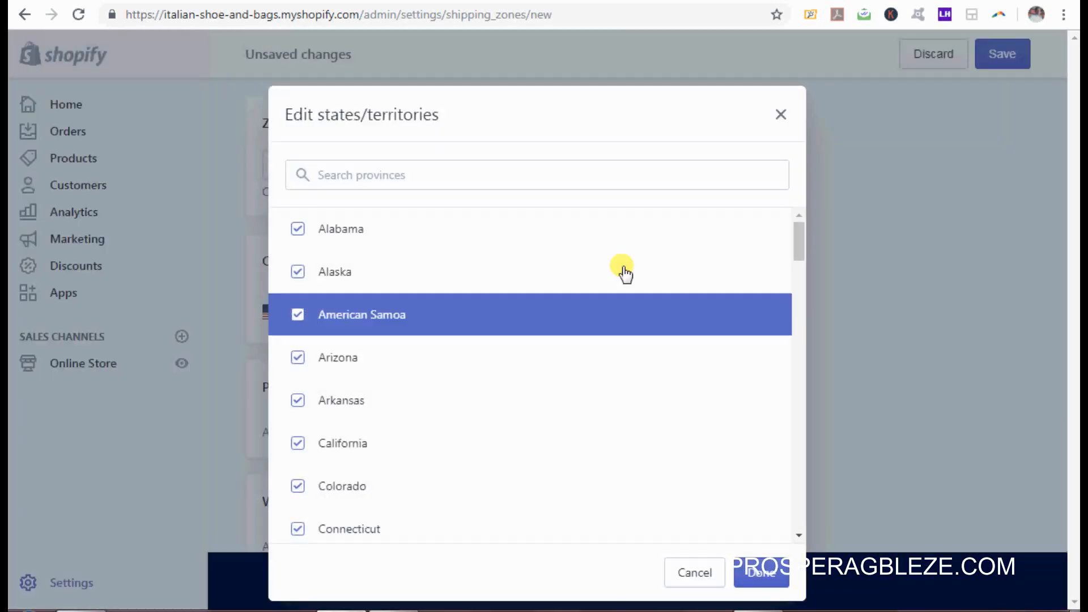
click(299, 229)
click(297, 275)
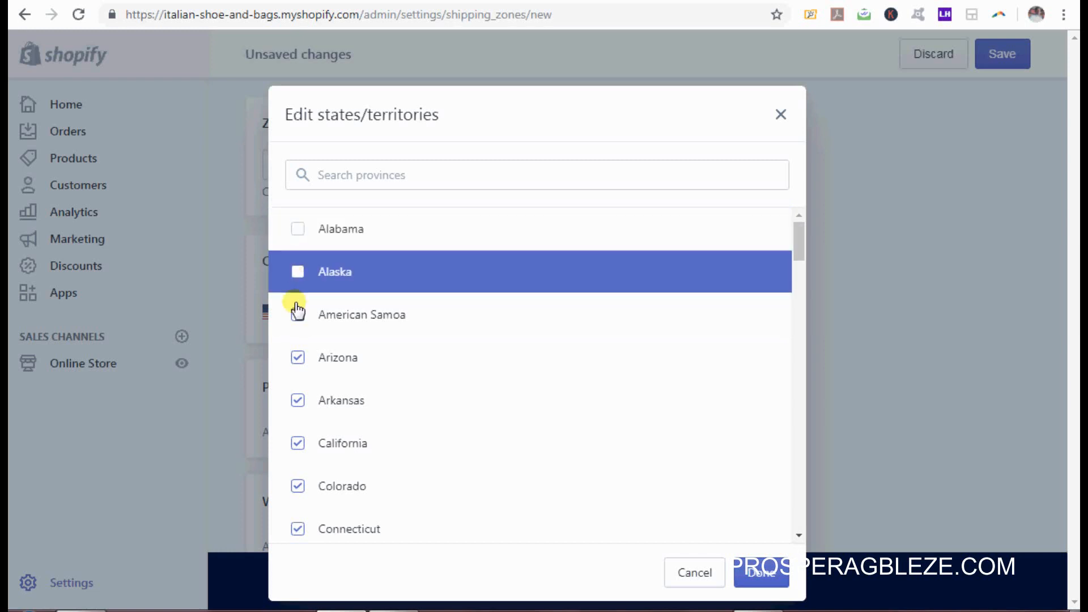
click(296, 333)
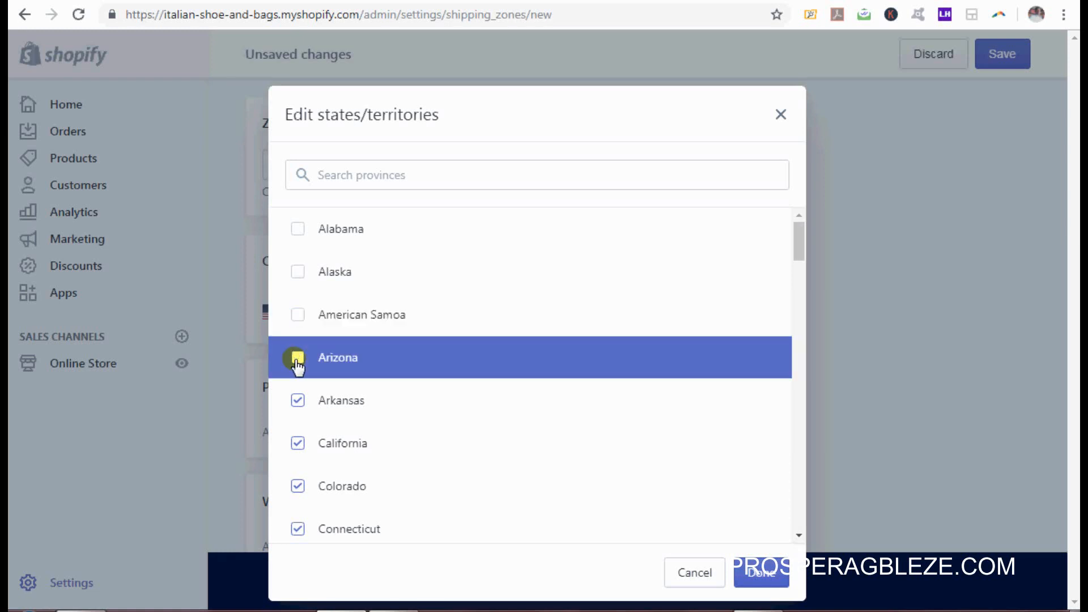
click(296, 358)
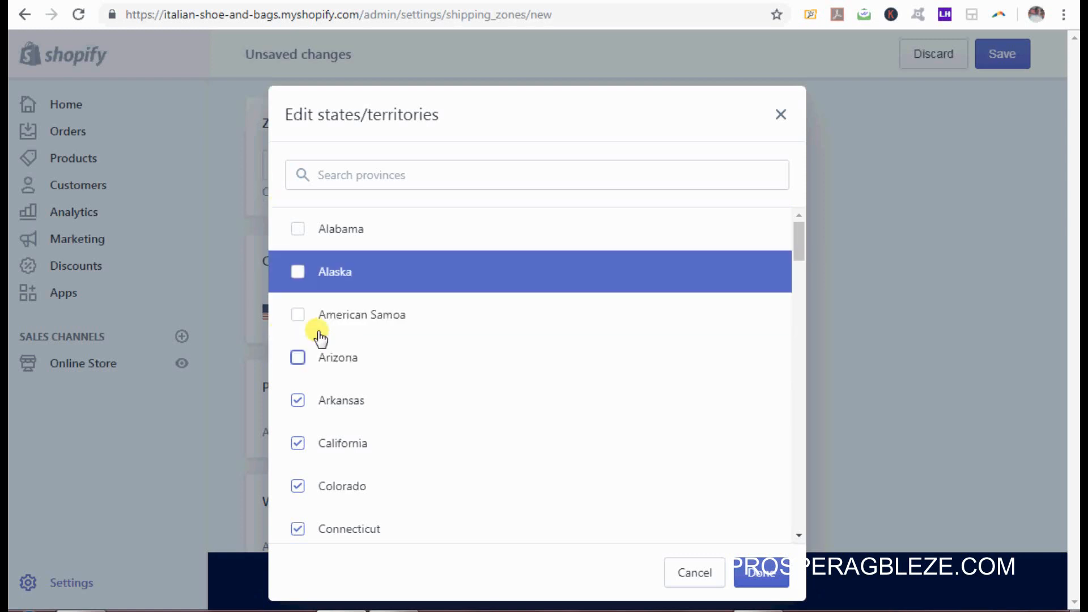
click(765, 572)
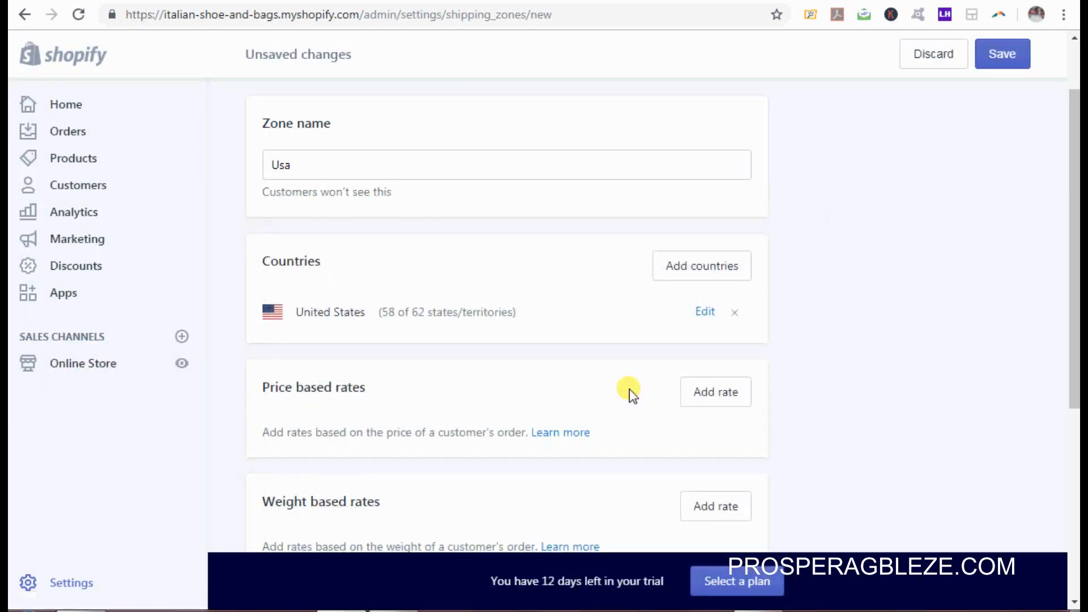
drag(1075, 270, 1075, 380)
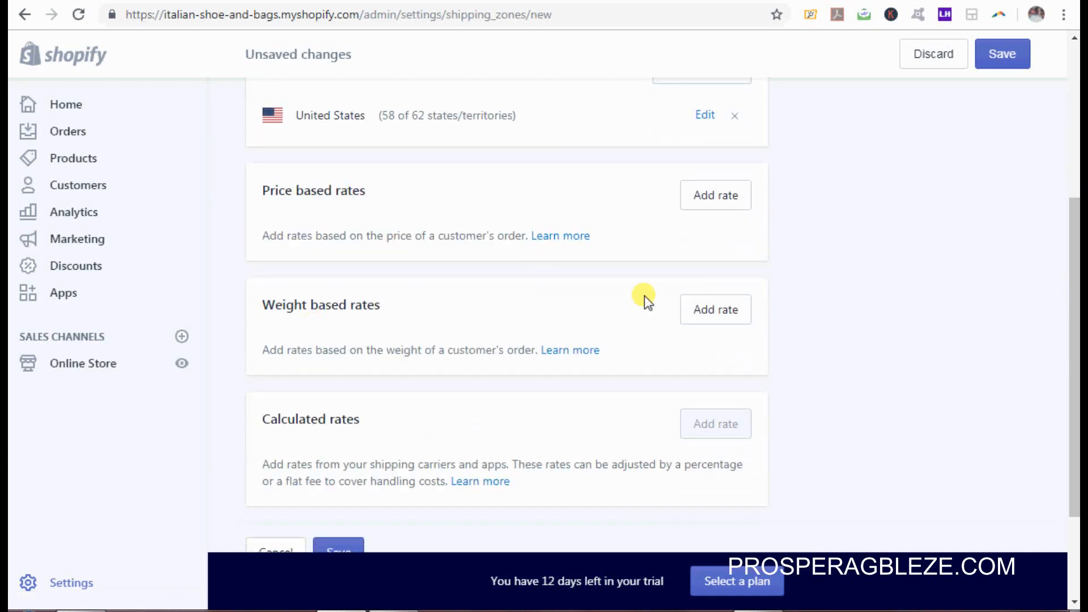
Step: Add a weight-based rate named Light Weight for 0–5 kg priced at ₦3,000.00
click(731, 328)
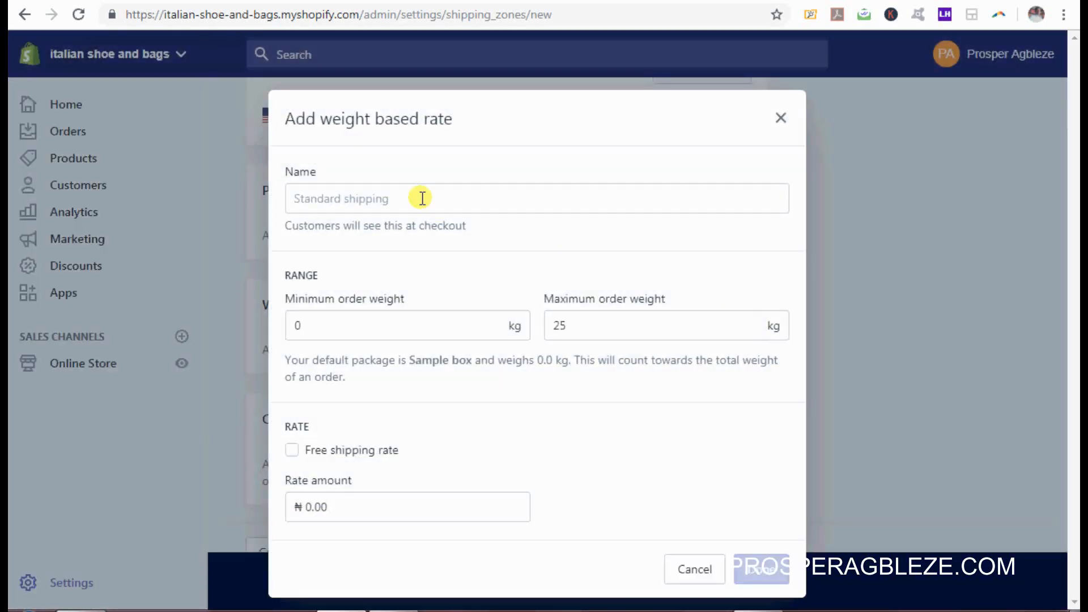
click(422, 203)
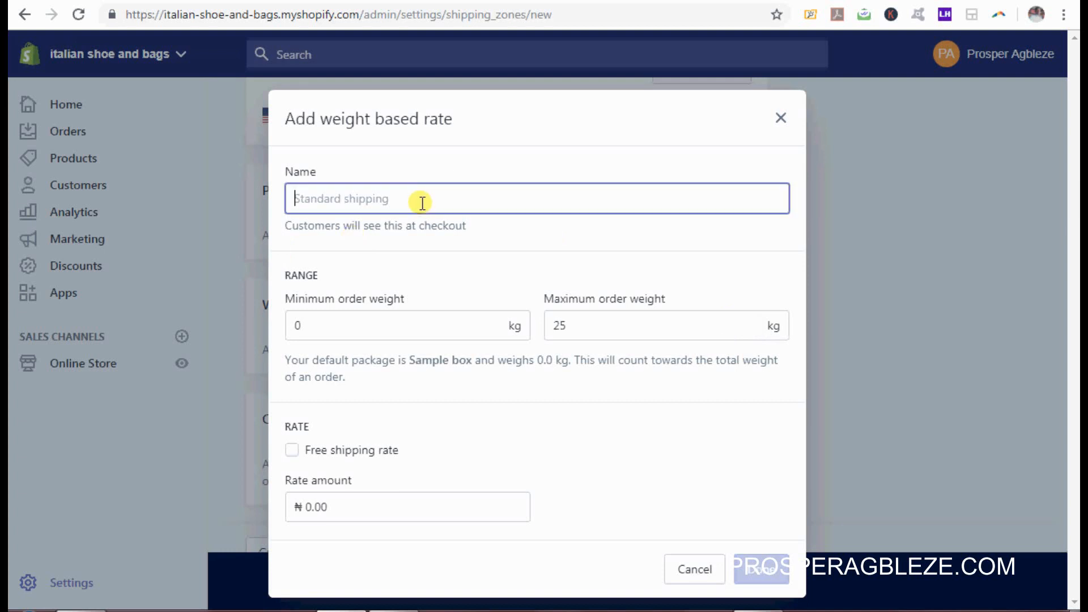
text(Light )
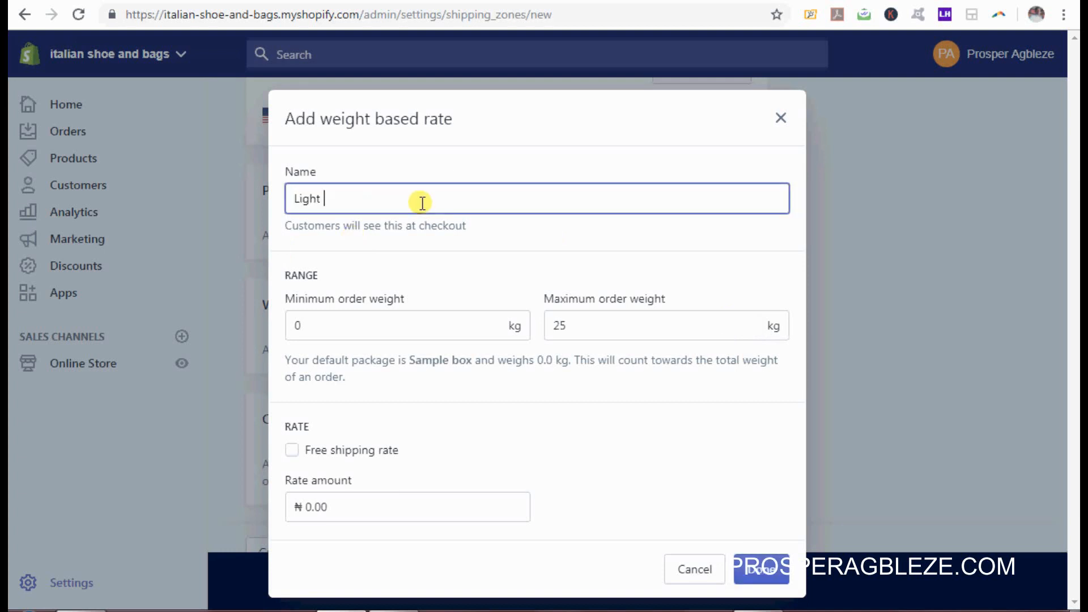
text(Weight)
click(392, 308)
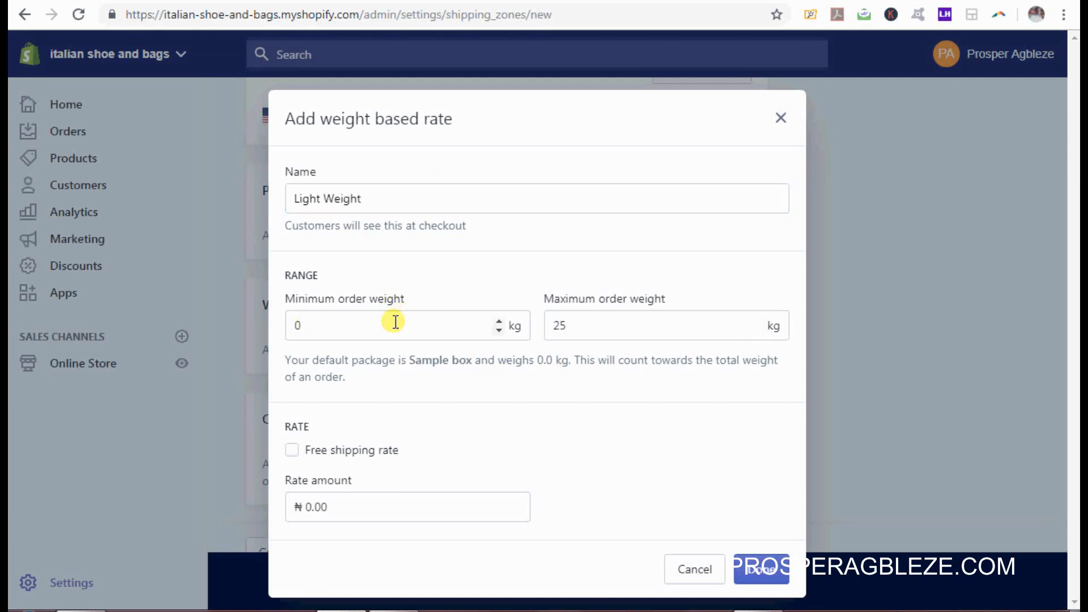
click(665, 323)
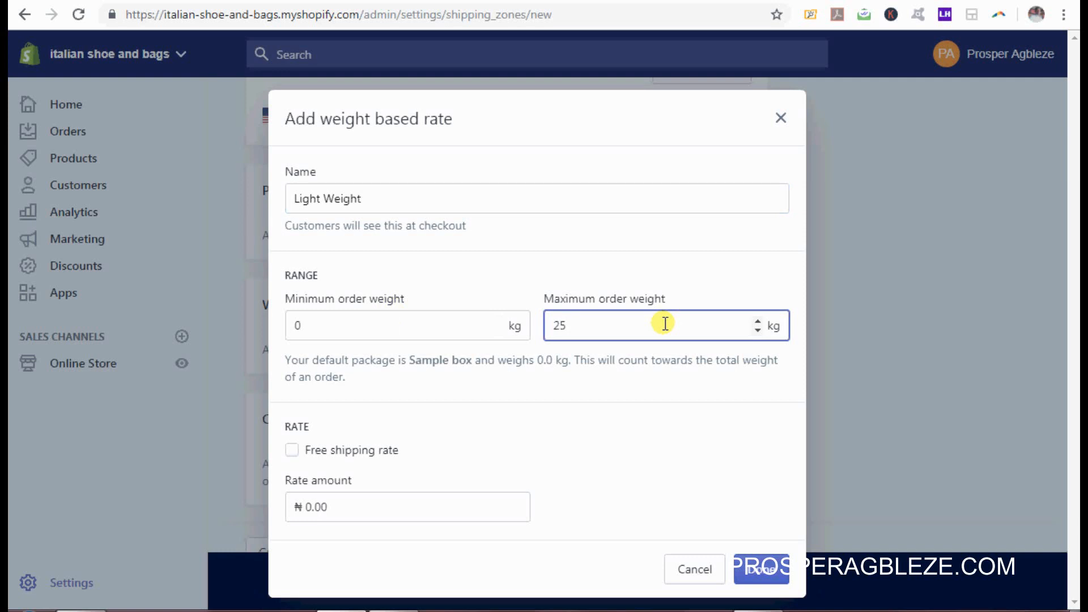
key(BackSpace)
text(5)
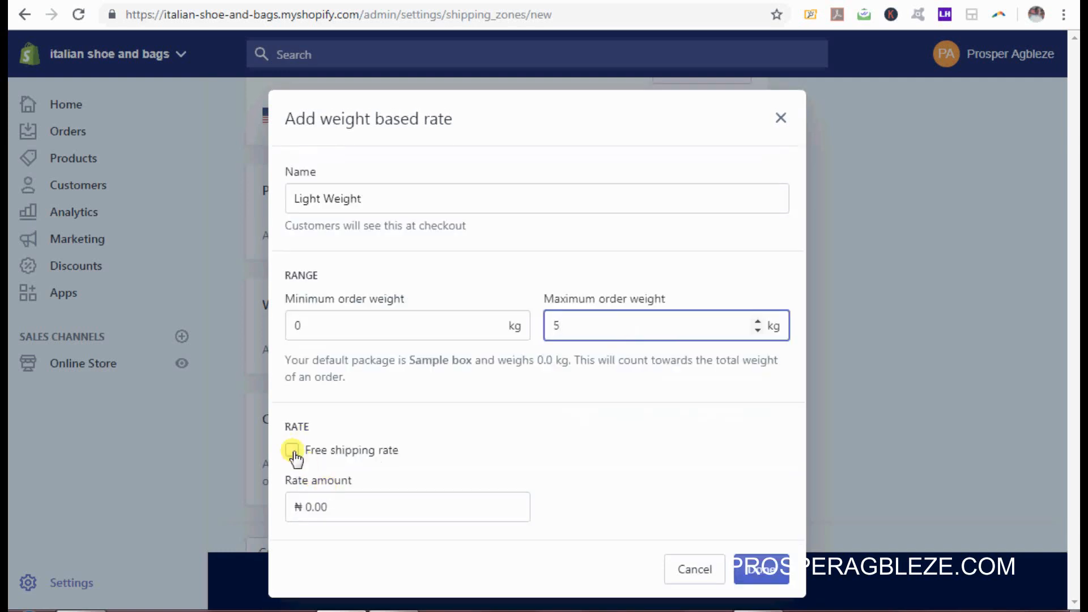
click(356, 509)
key(BackSpace)
key(BackSpace)
key(BackSpace)
key(BackSpace)
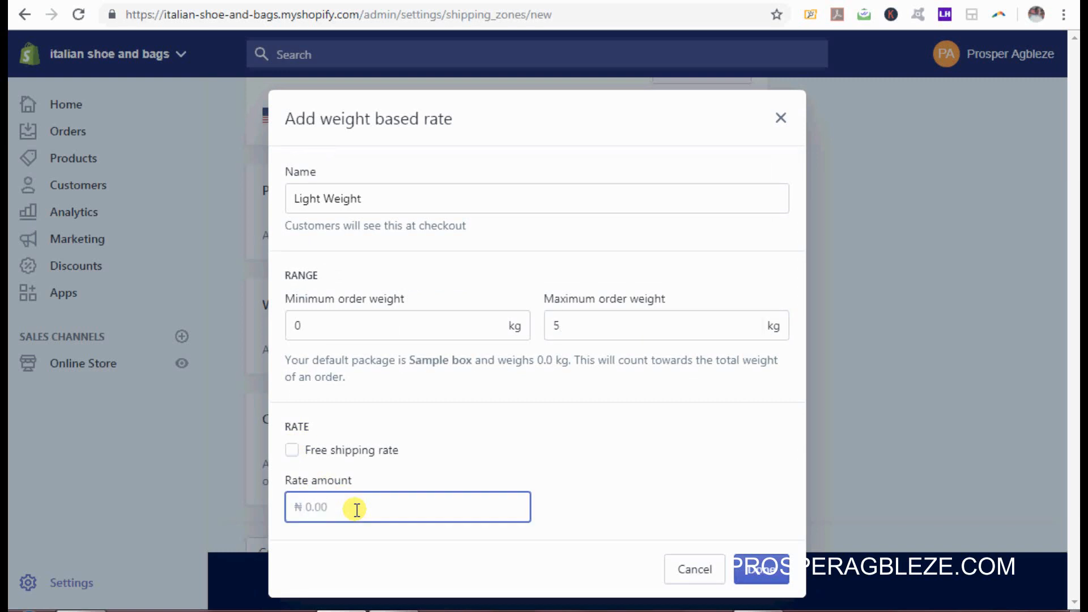
text(3000)
click(761, 581)
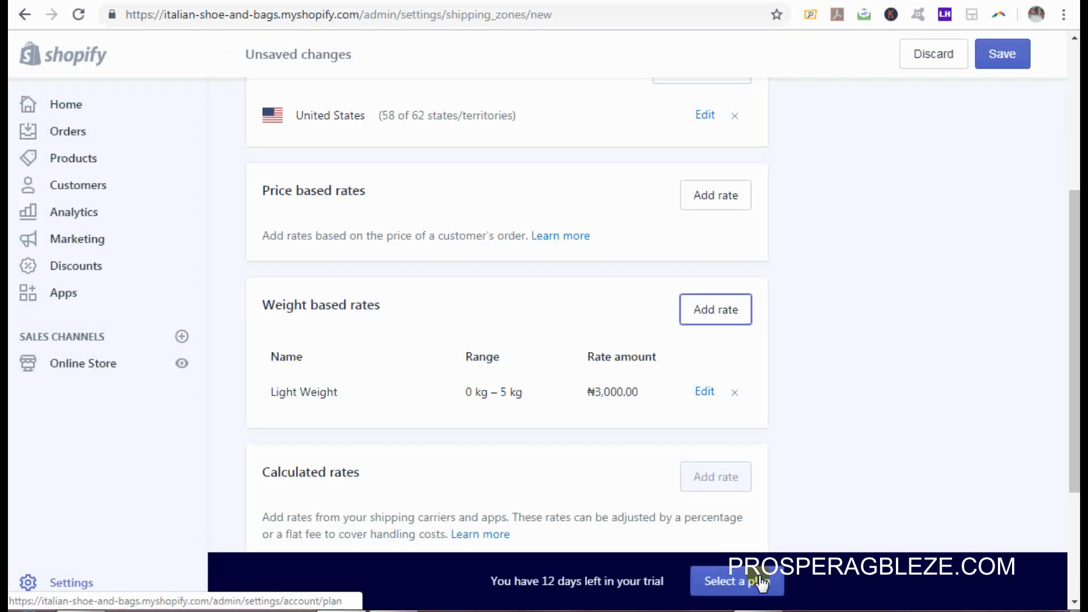
Step: Add a weight-based rate named Heavy Weight for 5–25 kg priced at ₦5,000.00
click(721, 319)
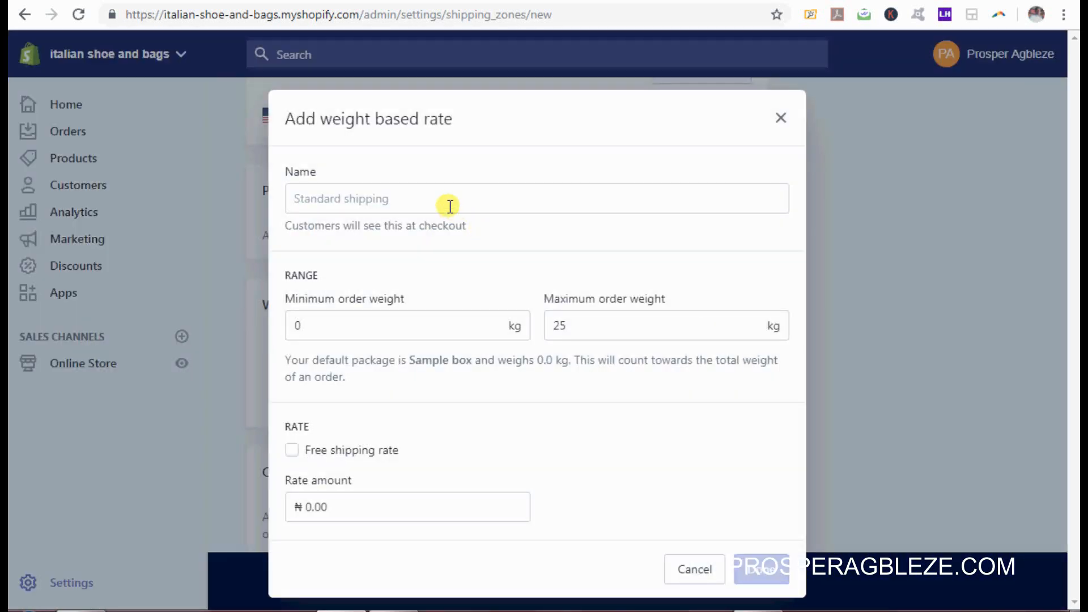
click(450, 206)
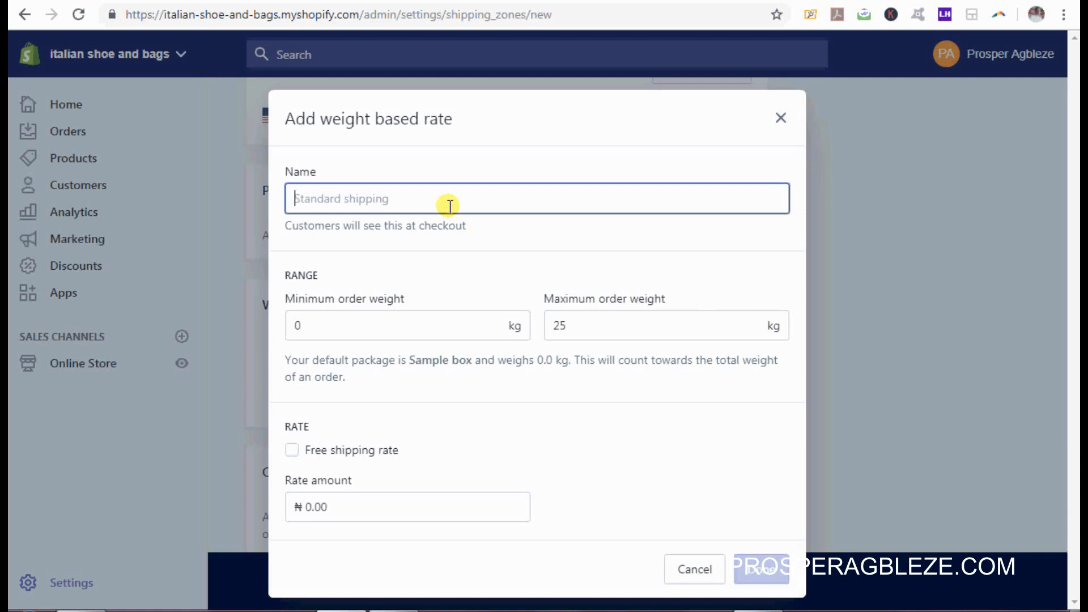
text(Heavy )
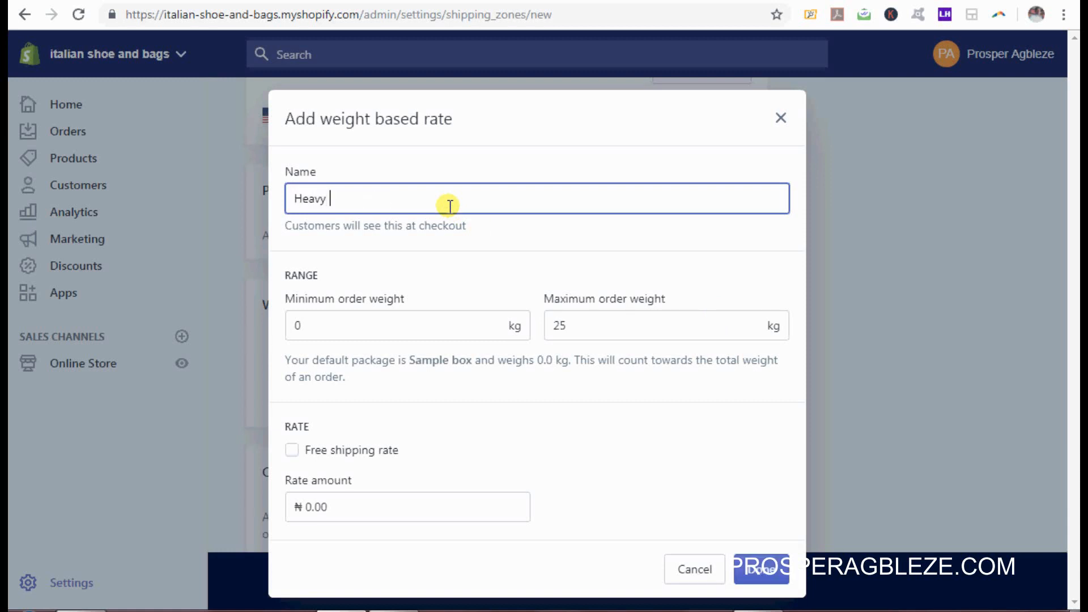
text(Weight Height)
key(BackSpace)
key(BackSpace)
key(BackSpace)
key(BackSpace)
key(BackSpace)
key(BackSpace)
key(BackSpace)
click(390, 326)
key(BackSpace)
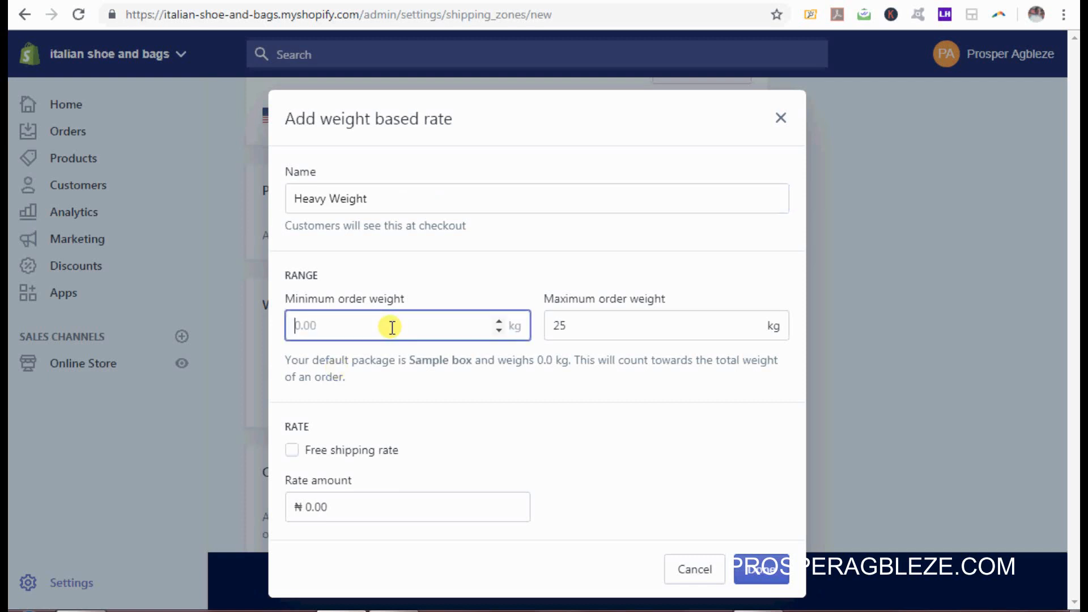
text(5)
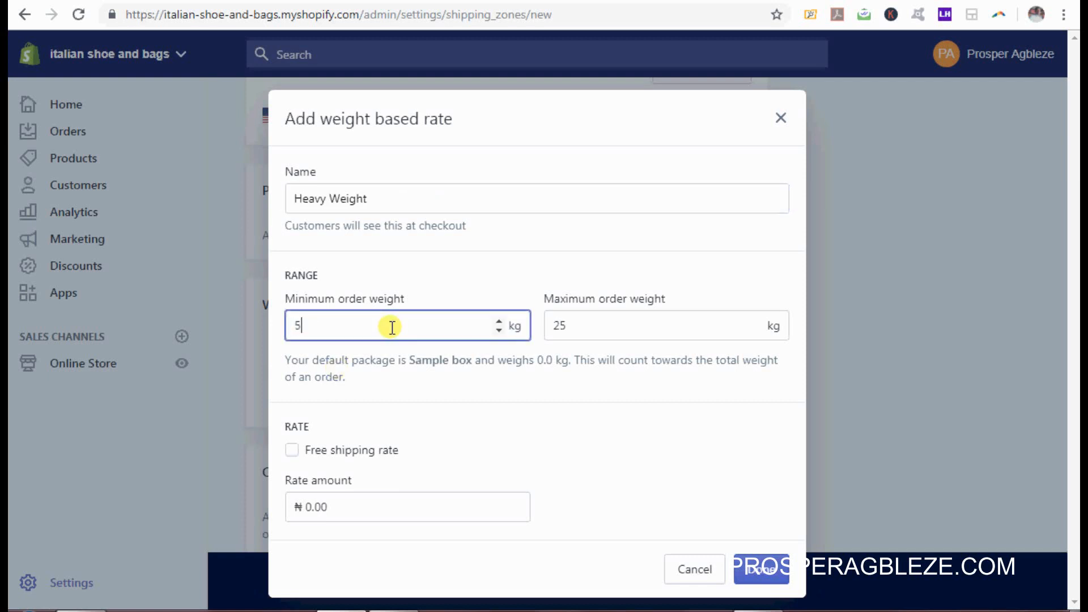
click(579, 330)
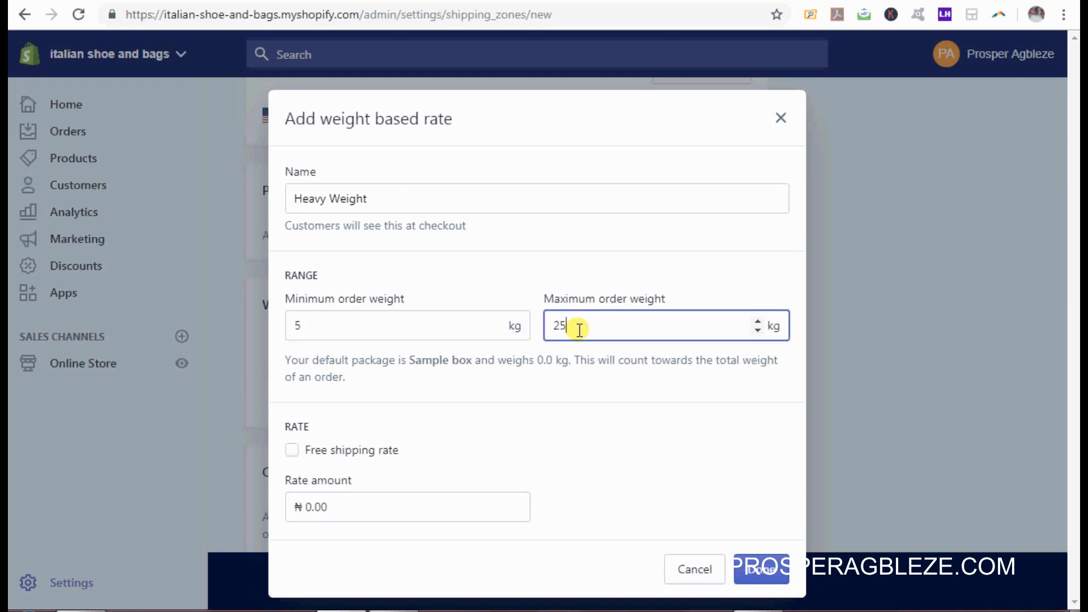
click(356, 503)
key(BackSpace)
key(BackSpace)
key(BackSpace)
key(BackSpace)
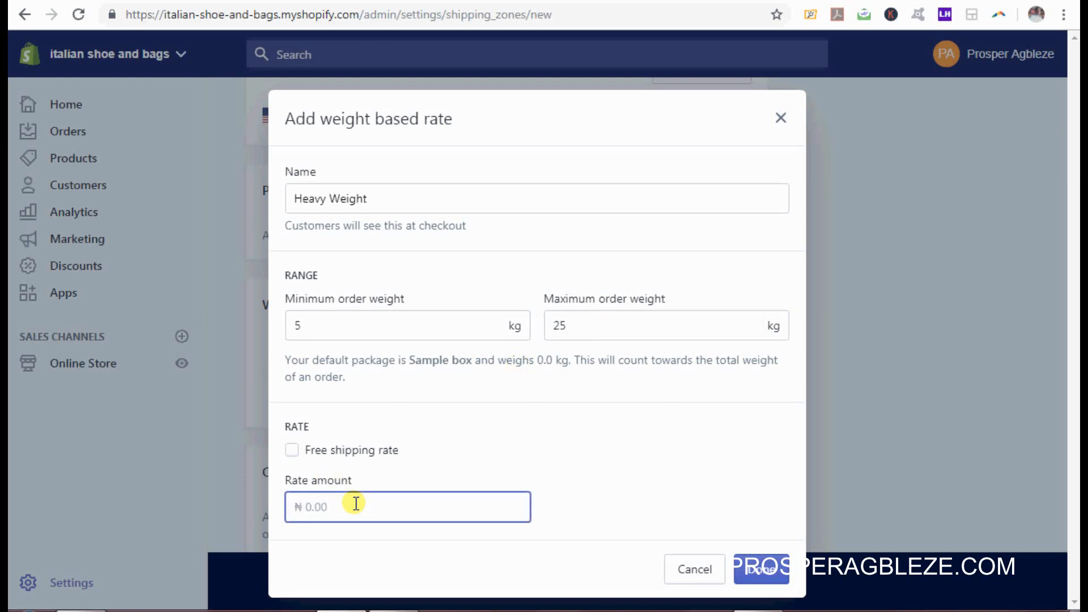
text(5000)
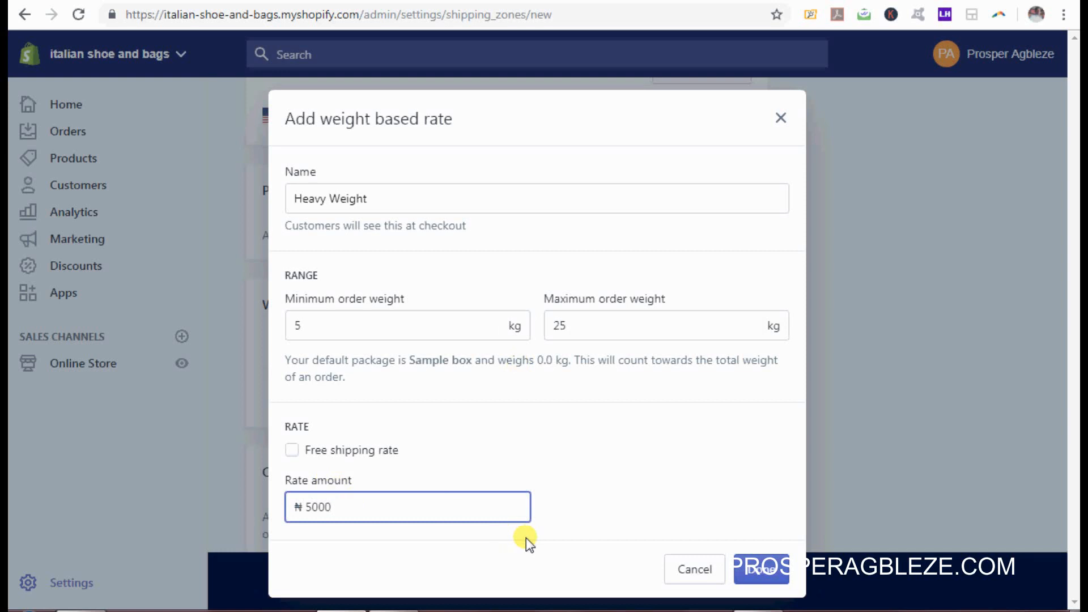
click(762, 569)
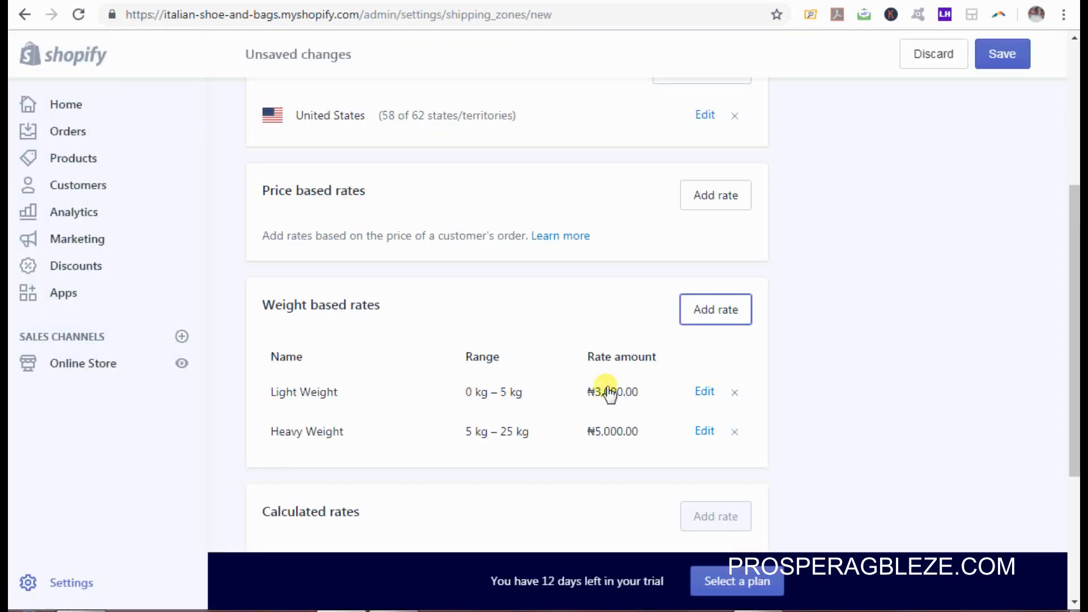
Step: Add a free weight-based rate named Free Shipping for 25–99,000 kg
click(723, 312)
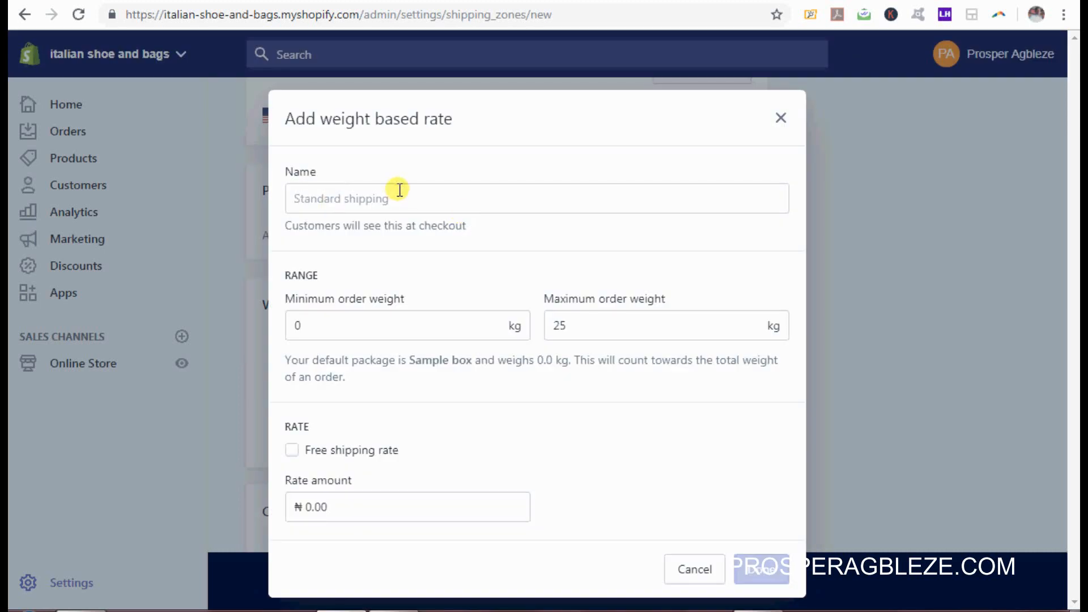
click(399, 190)
text(re)
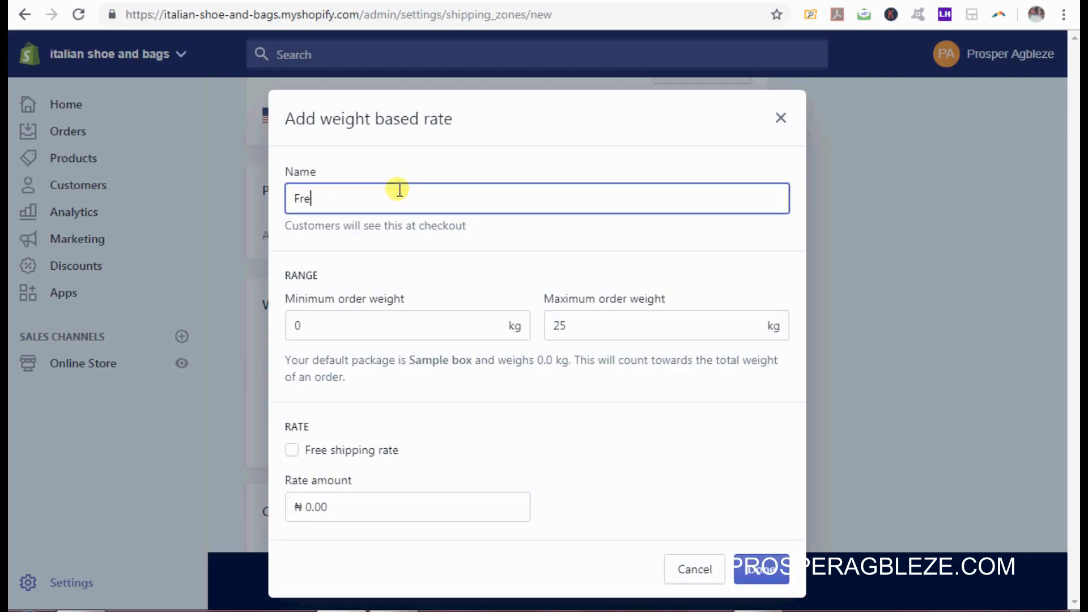
text(e Shipping)
click(398, 319)
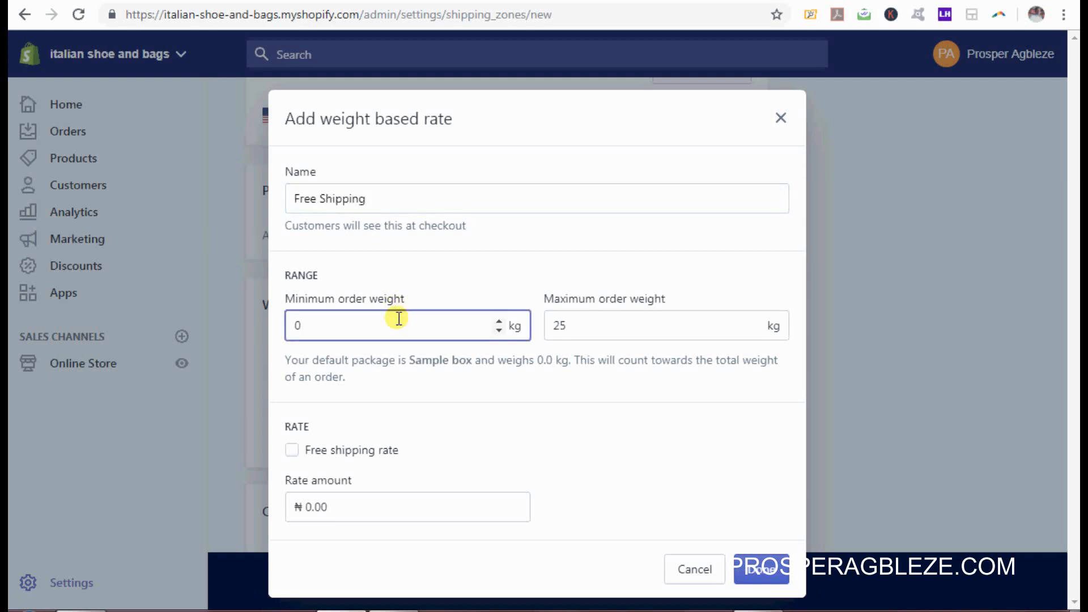
key(BackSpace)
text(25)
click(602, 331)
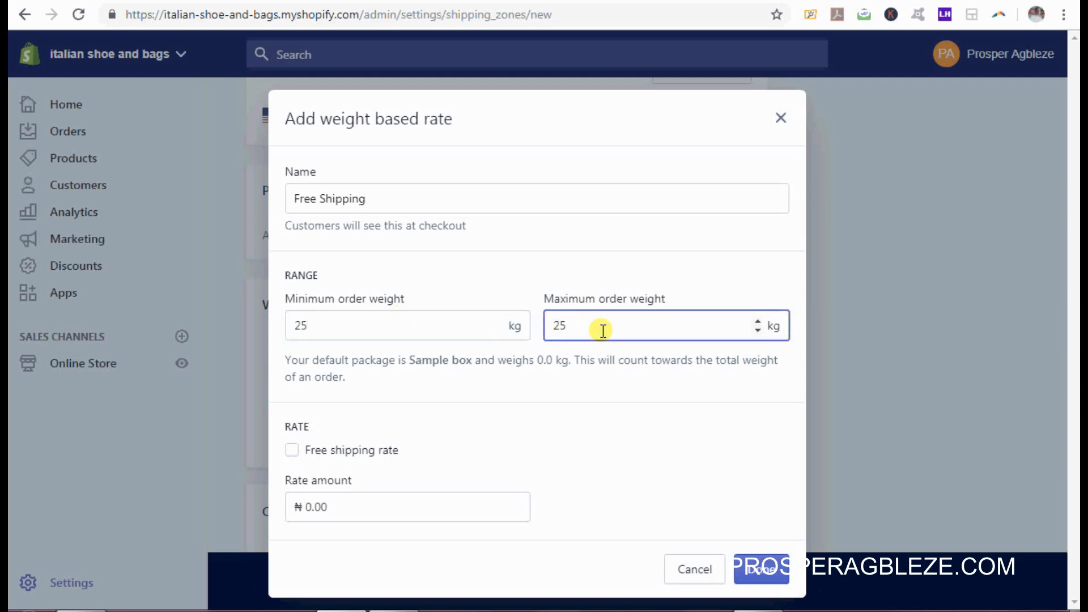
key(BackSpace)
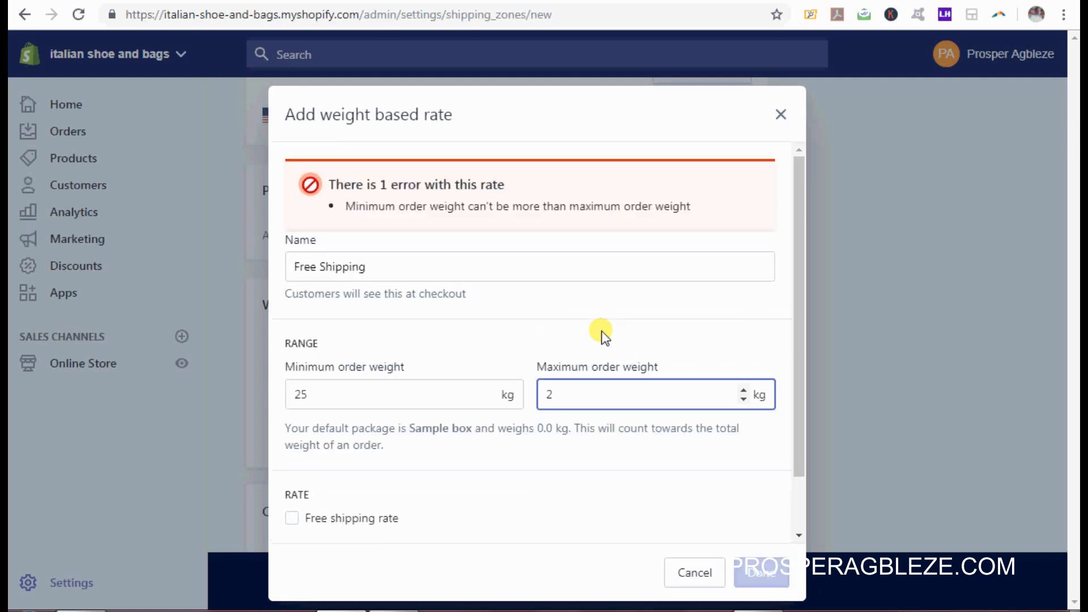
key(BackSpace)
text(99)
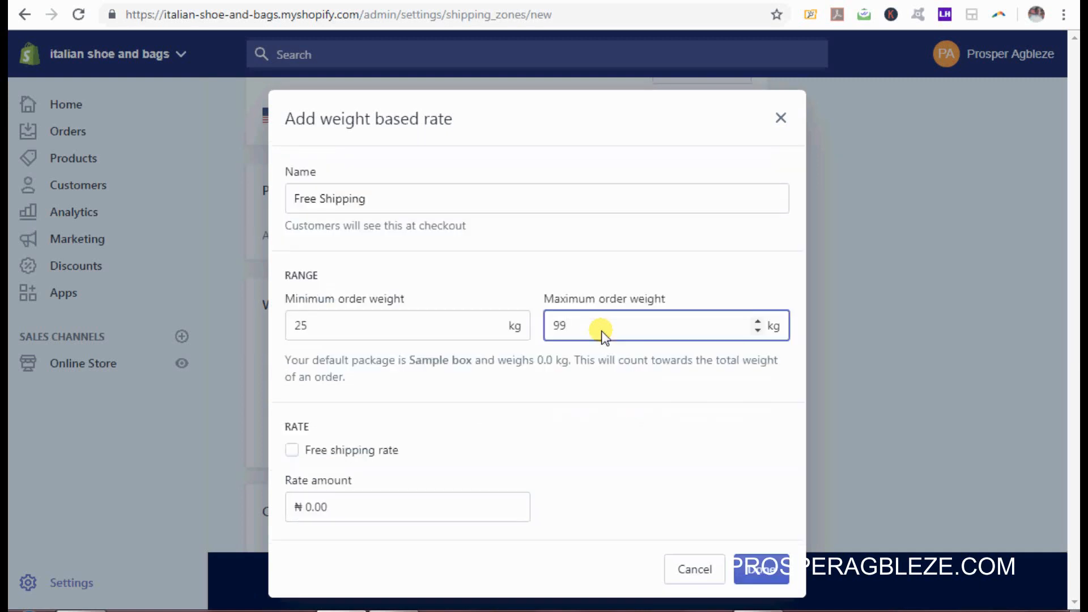
text(000)
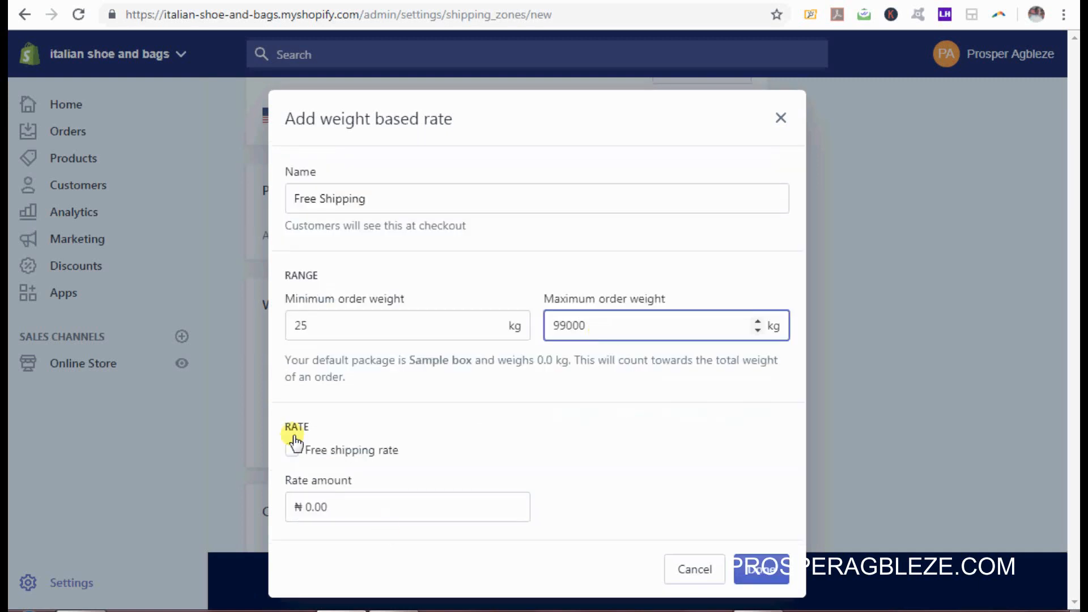
click(292, 449)
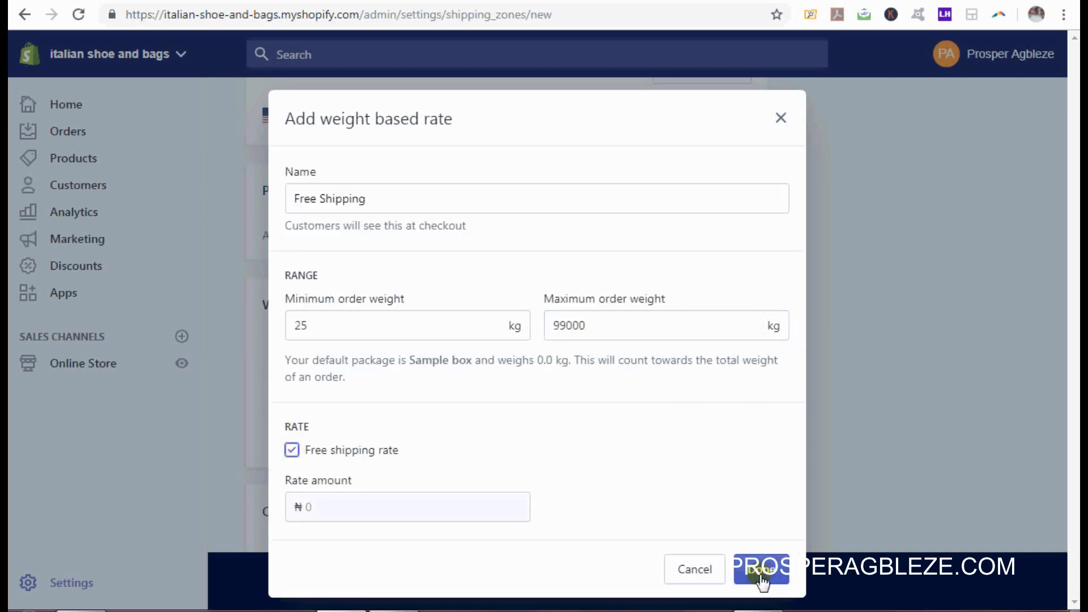
click(763, 573)
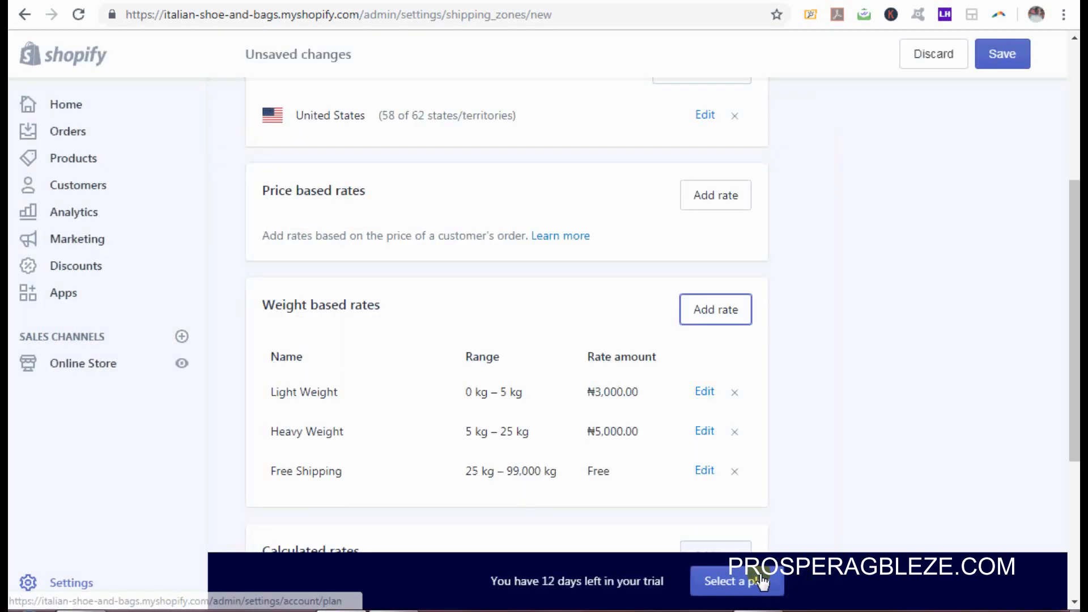
Step: Save the Usa zone with its three rates and go back to the Shipping settings
click(1013, 55)
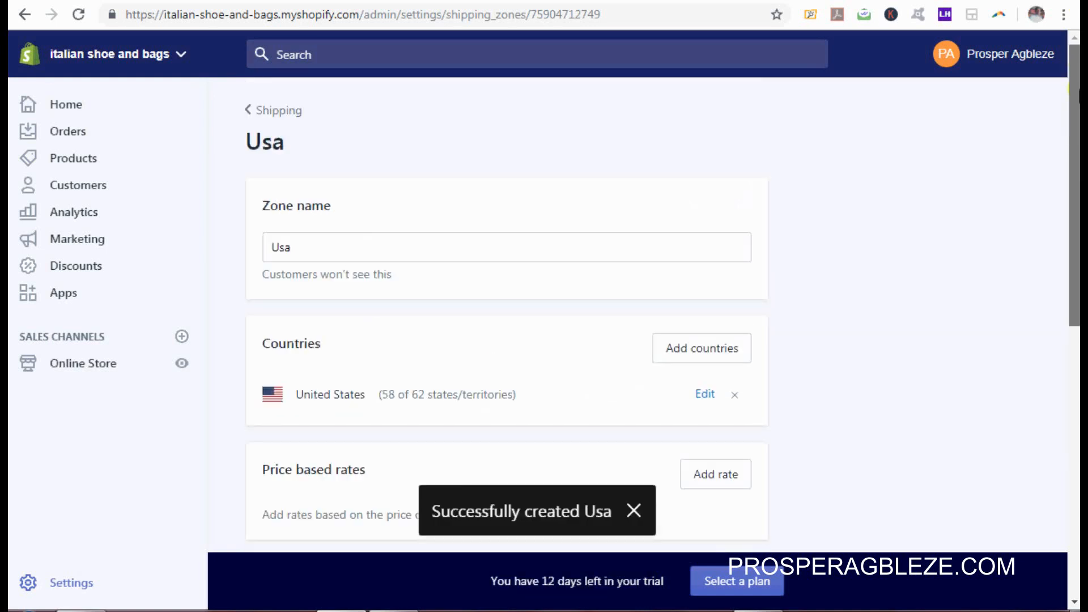
click(272, 113)
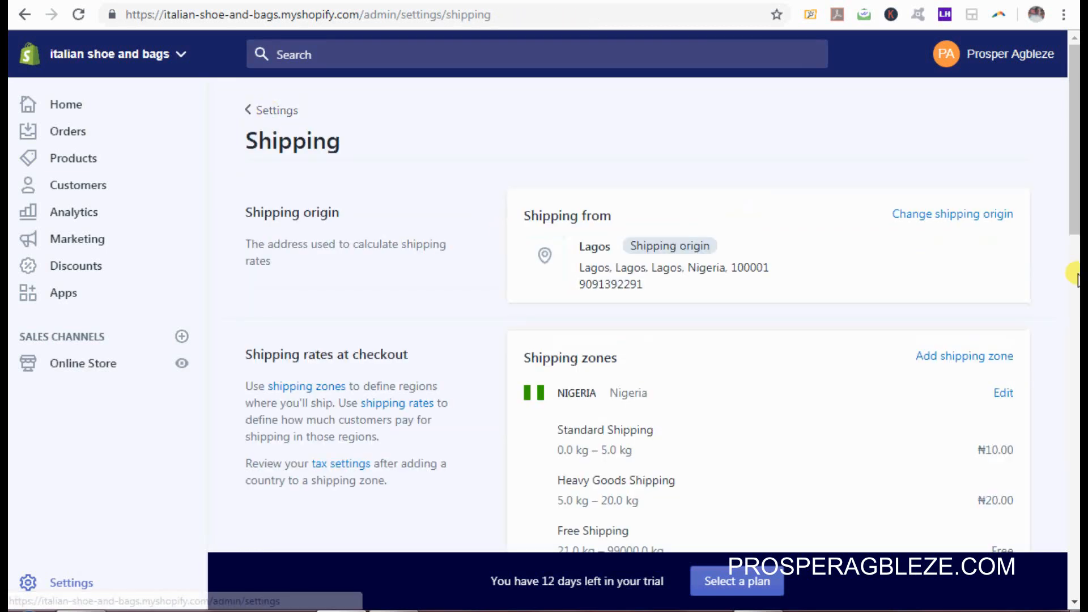
drag(1074, 139, 1073, 209)
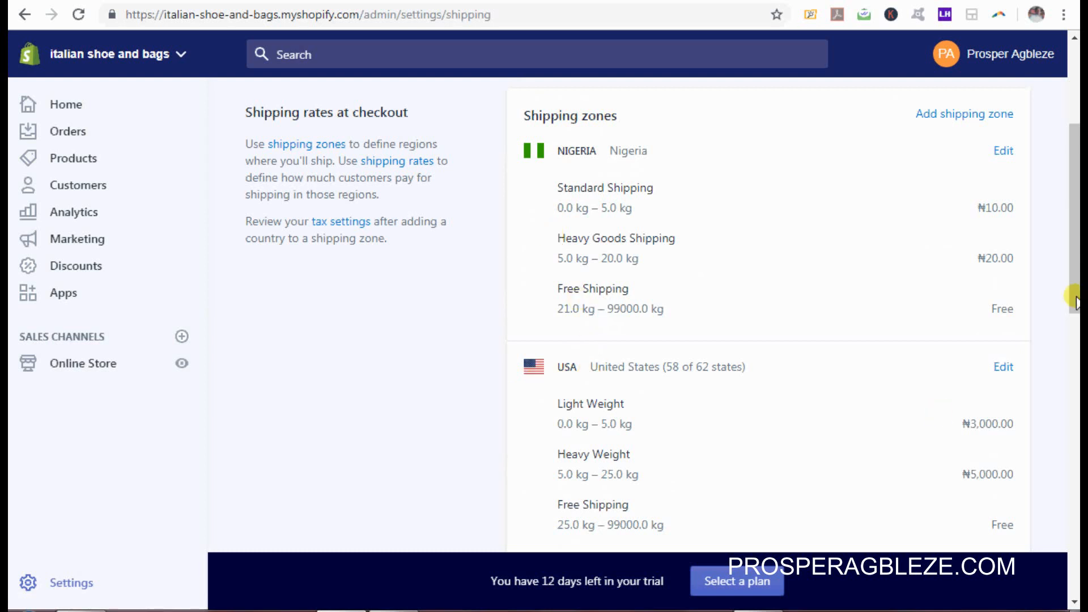
drag(1075, 284, 1073, 553)
scroll(712, 512, up, 10)
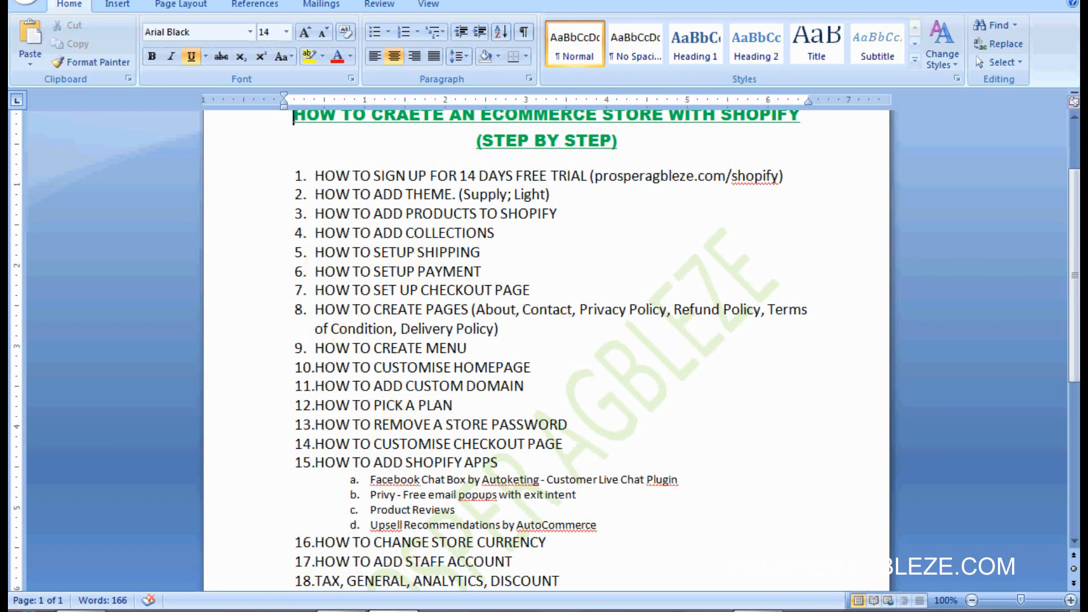
mouse_move(345, 611)
click(404, 521)
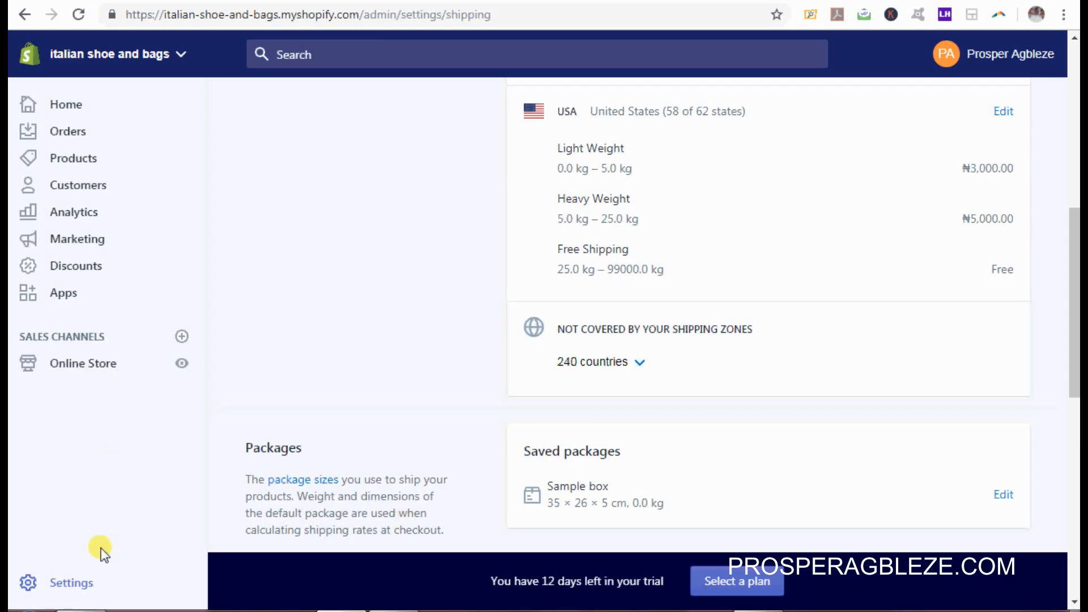
Step: Go to the store Settings and open Payment providers
click(76, 586)
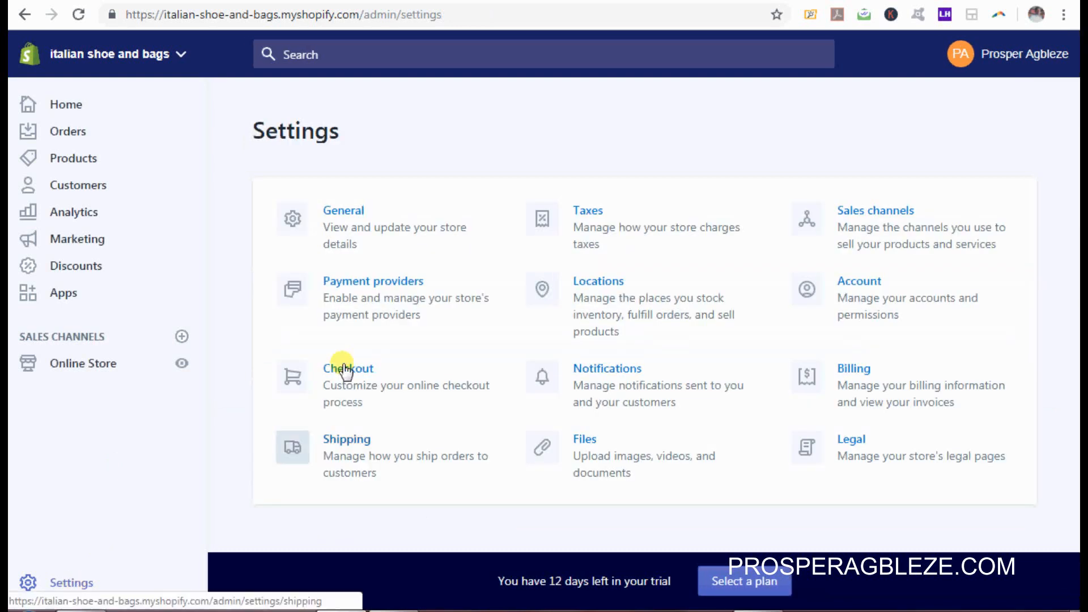
click(387, 292)
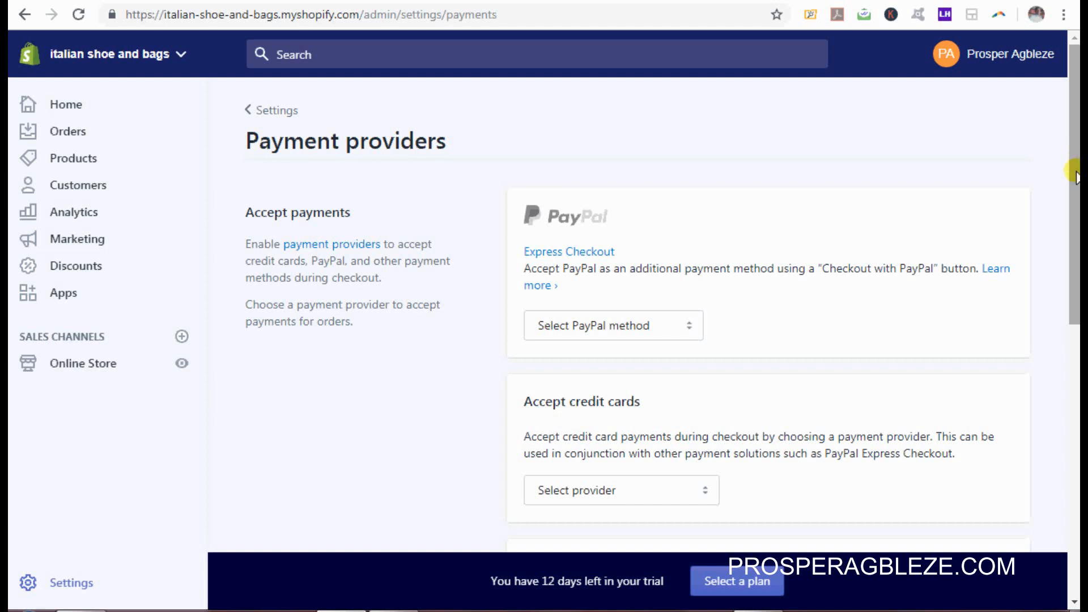
Step: Browse the PayPal methods and credit card providers, then reopen the Select provider list
drag(1076, 176, 1076, 219)
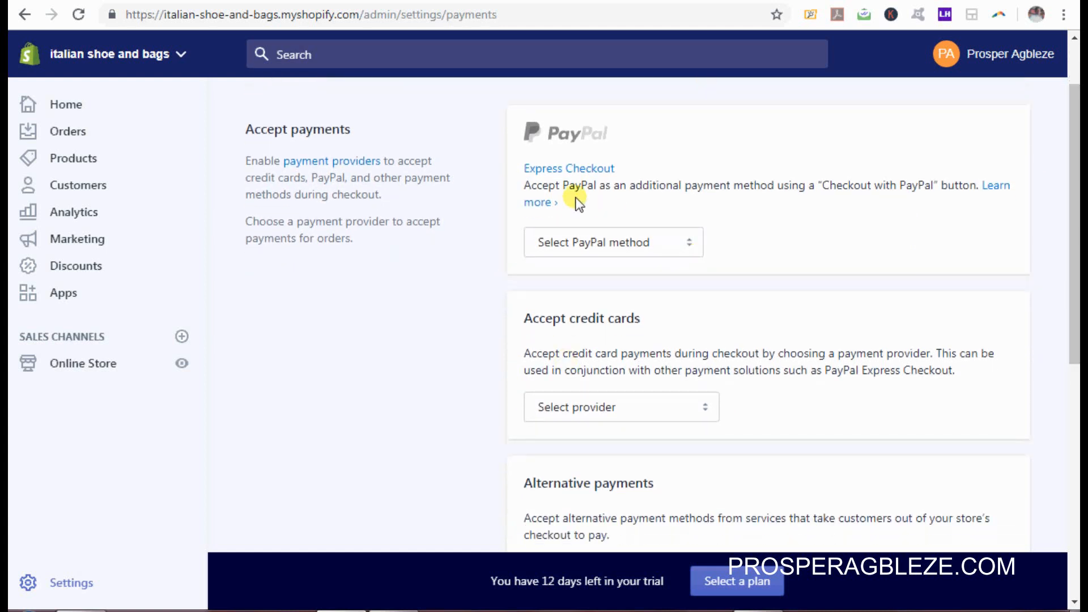
click(692, 245)
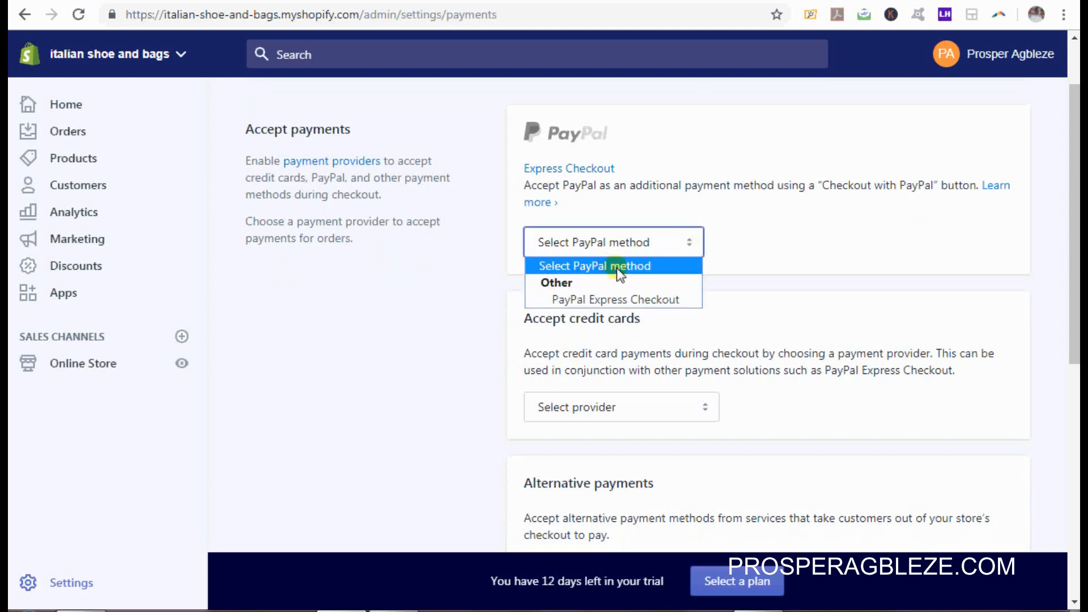
click(782, 223)
click(782, 223)
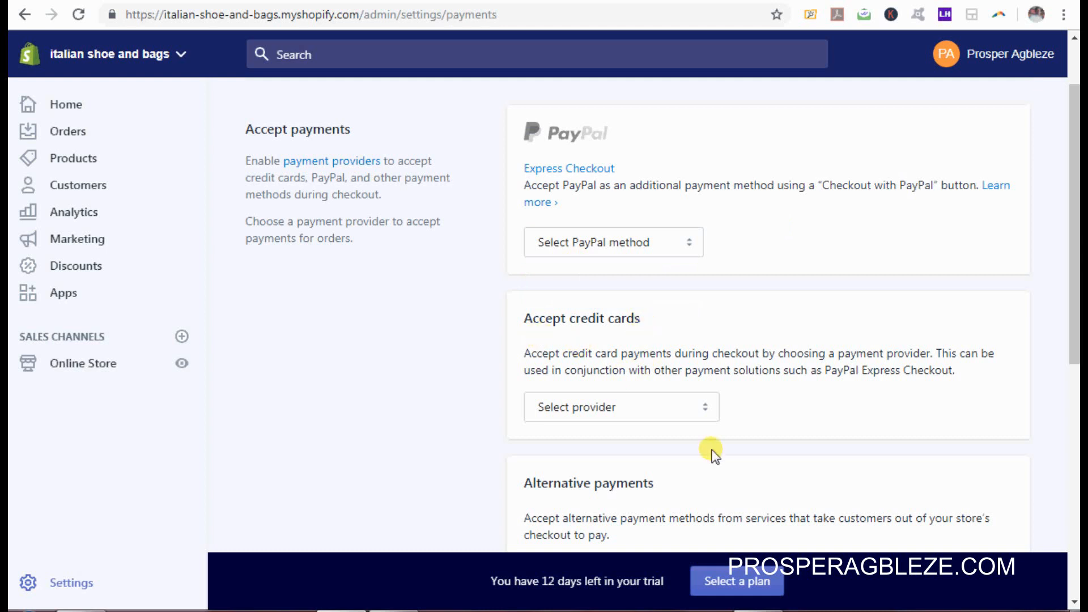
click(706, 411)
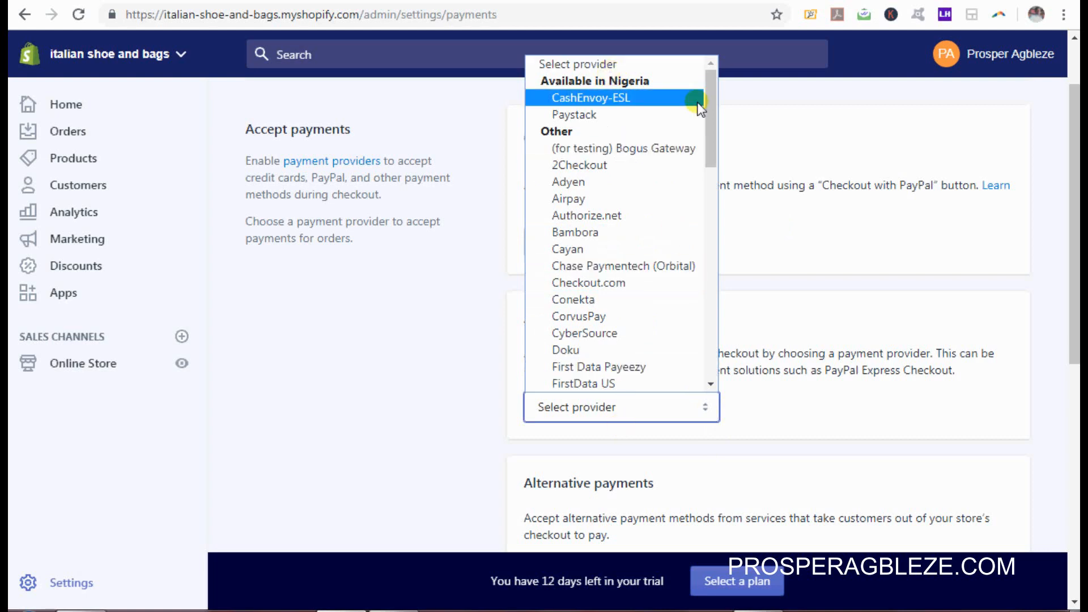
drag(709, 108, 709, 219)
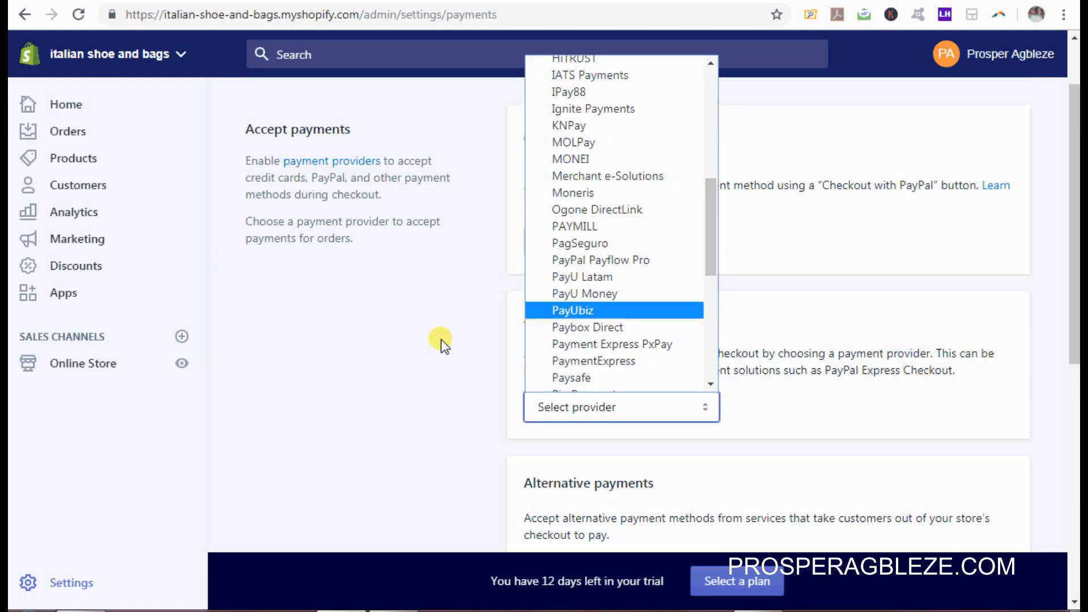
click(434, 346)
drag(1075, 241, 1075, 101)
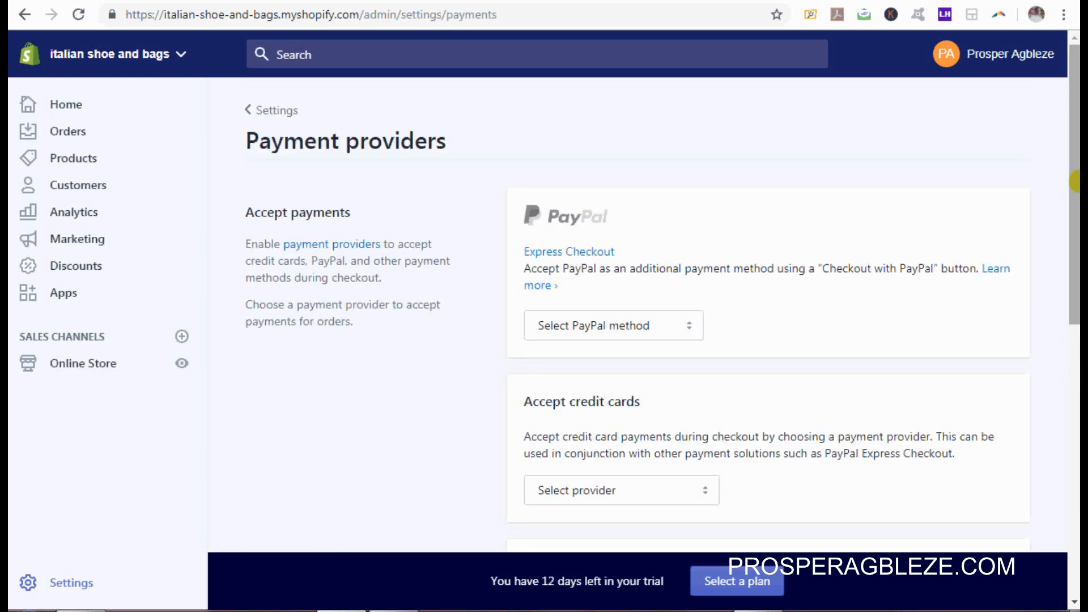
drag(1076, 182, 1077, 279)
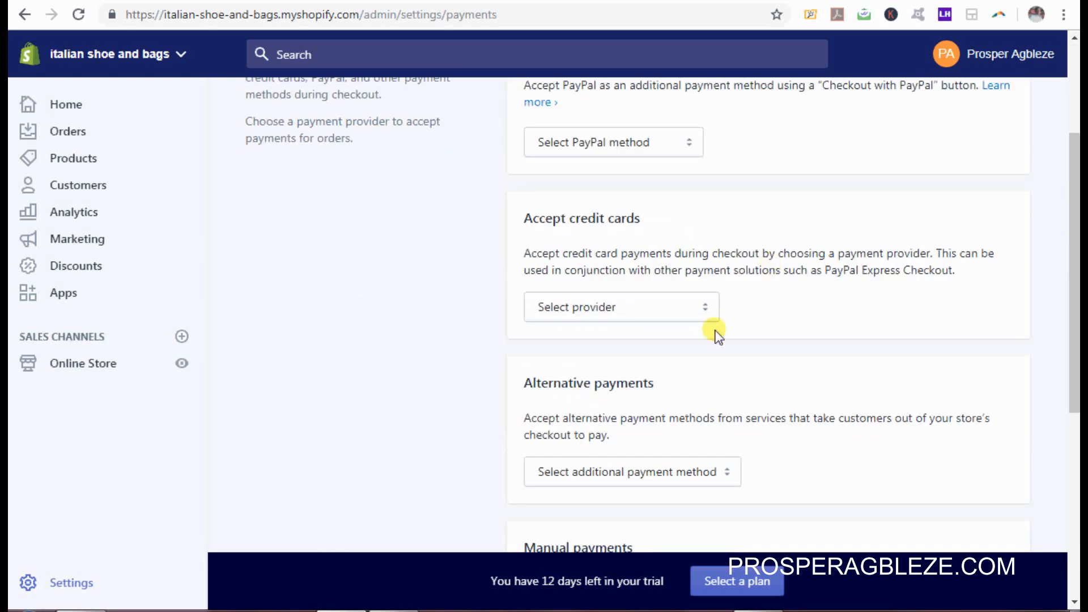
click(705, 310)
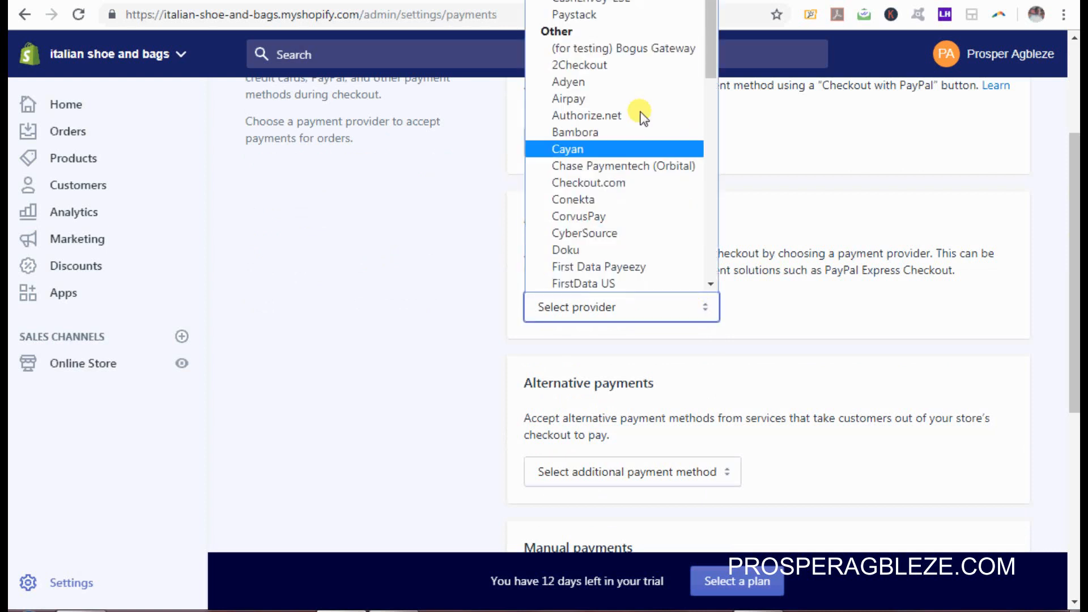
Step: Choose 2Checkout as the credit card provider
click(591, 66)
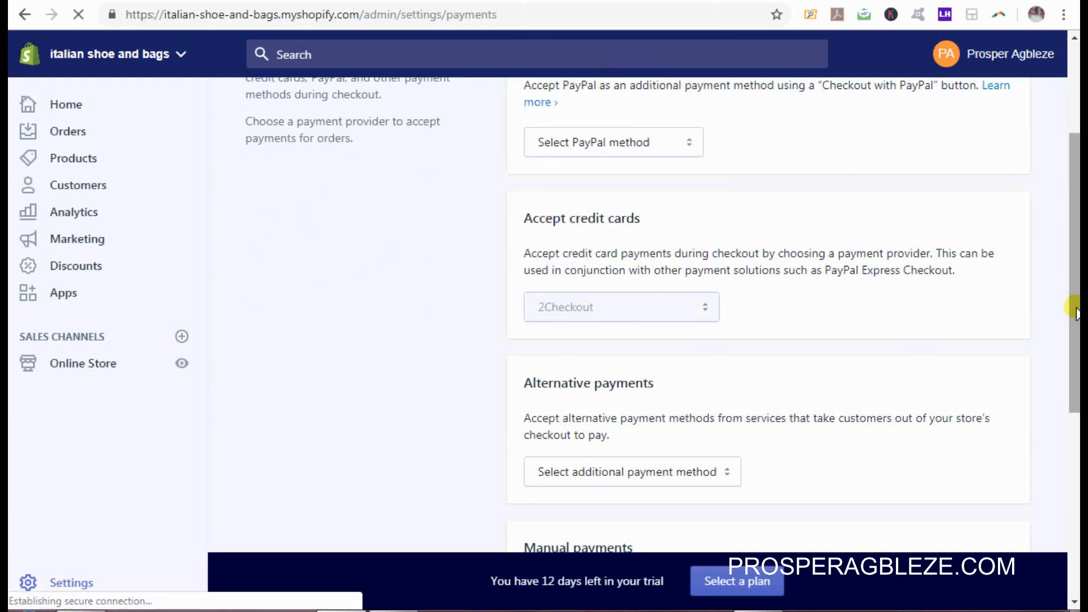
drag(1079, 214, 1080, 226)
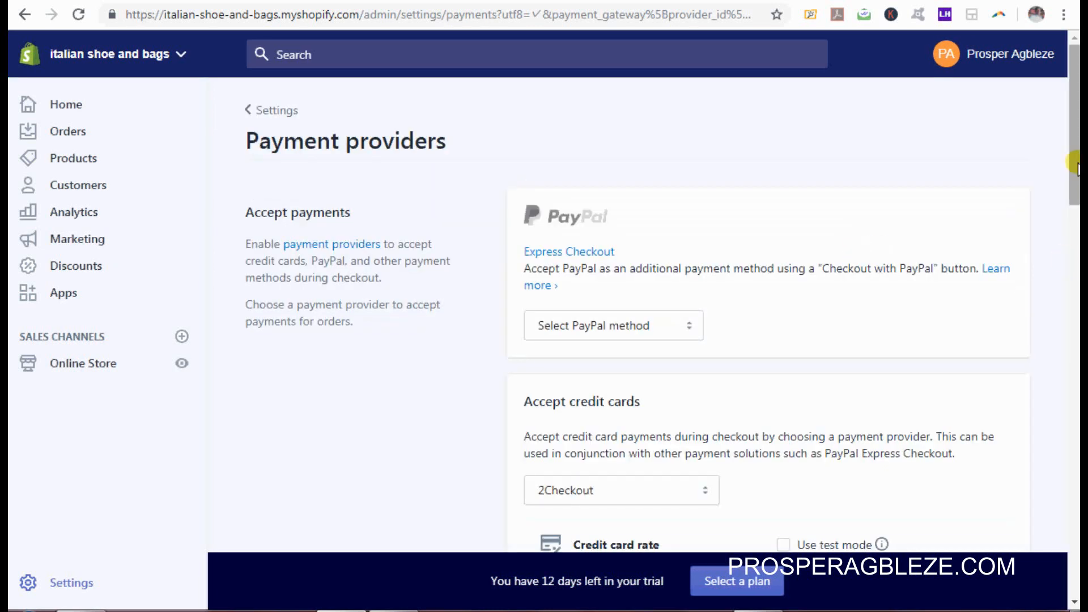
drag(1077, 166, 1074, 270)
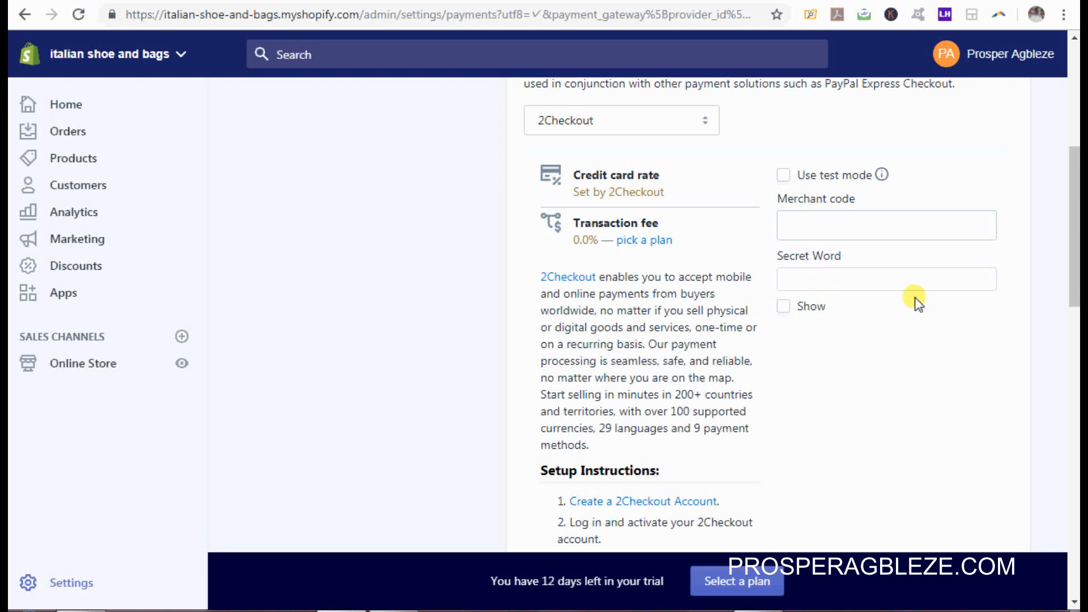
drag(1074, 227, 1074, 300)
scroll(1074, 300, down, 1)
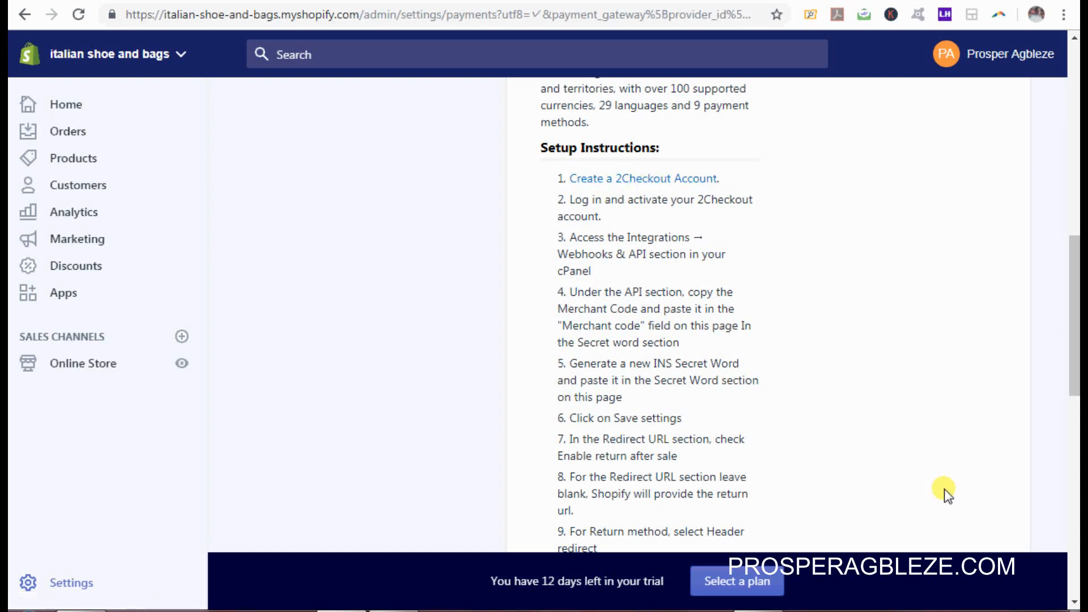
Step: Enter the 2Checkout merchant code and secret word, activate it, and save the browser credentials
right_click(870, 611)
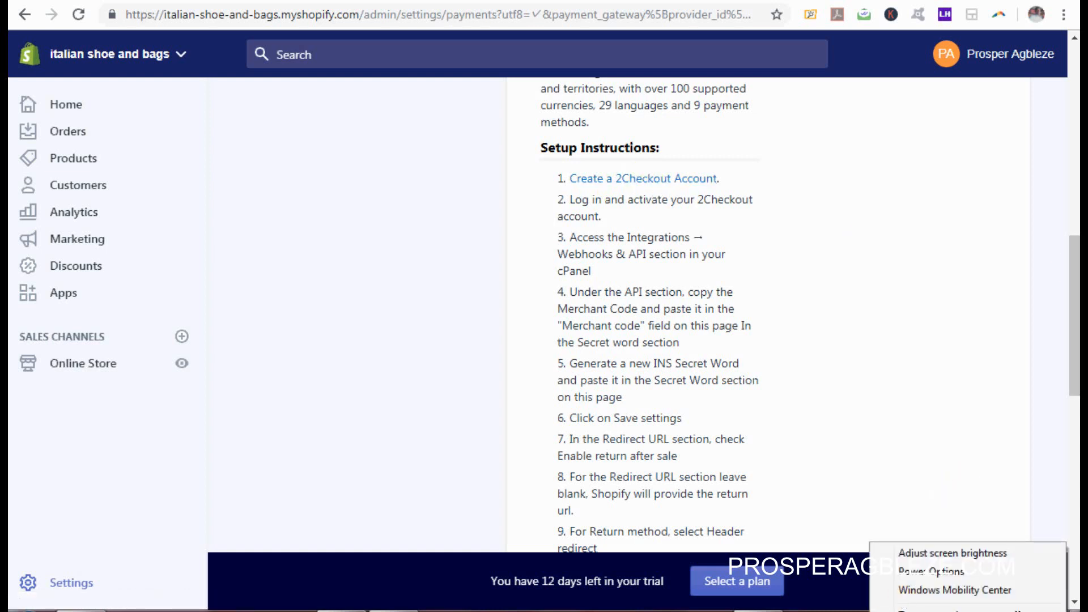
right_click(867, 610)
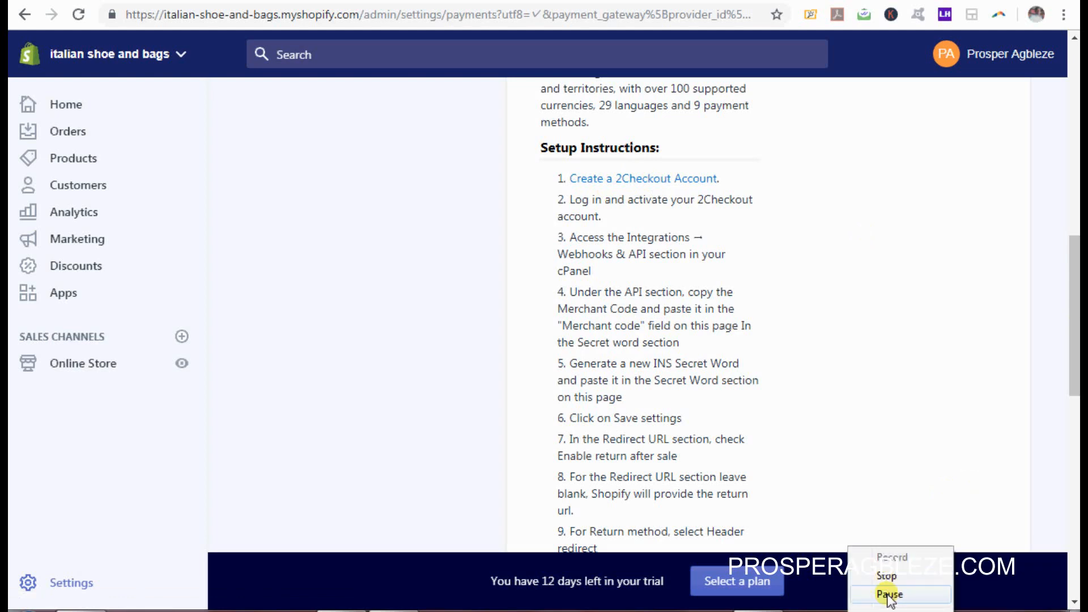
click(888, 592)
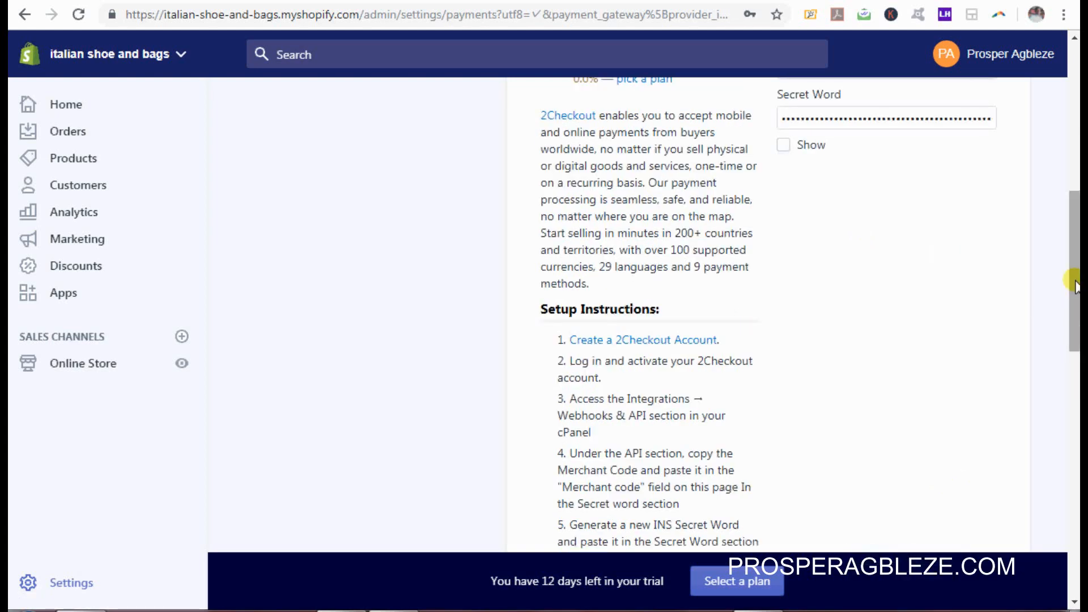
drag(1074, 283, 1069, 425)
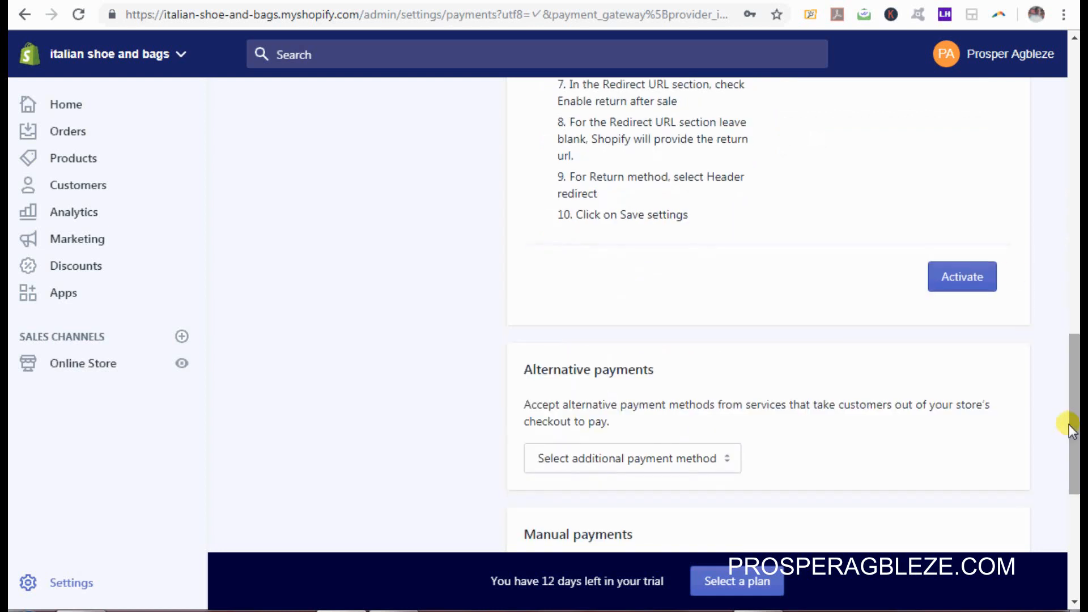
click(962, 283)
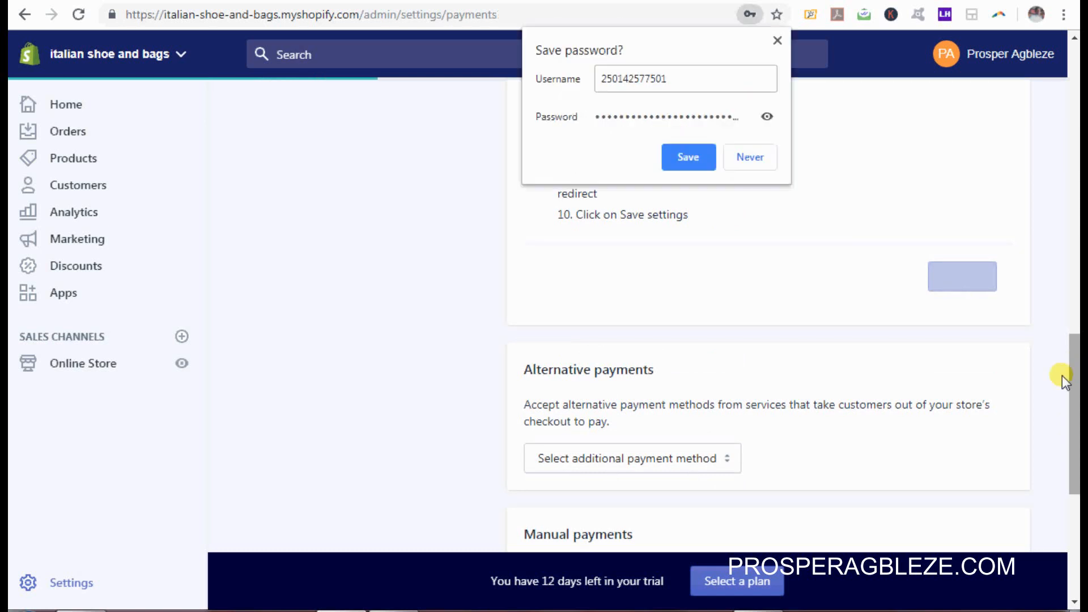
click(688, 157)
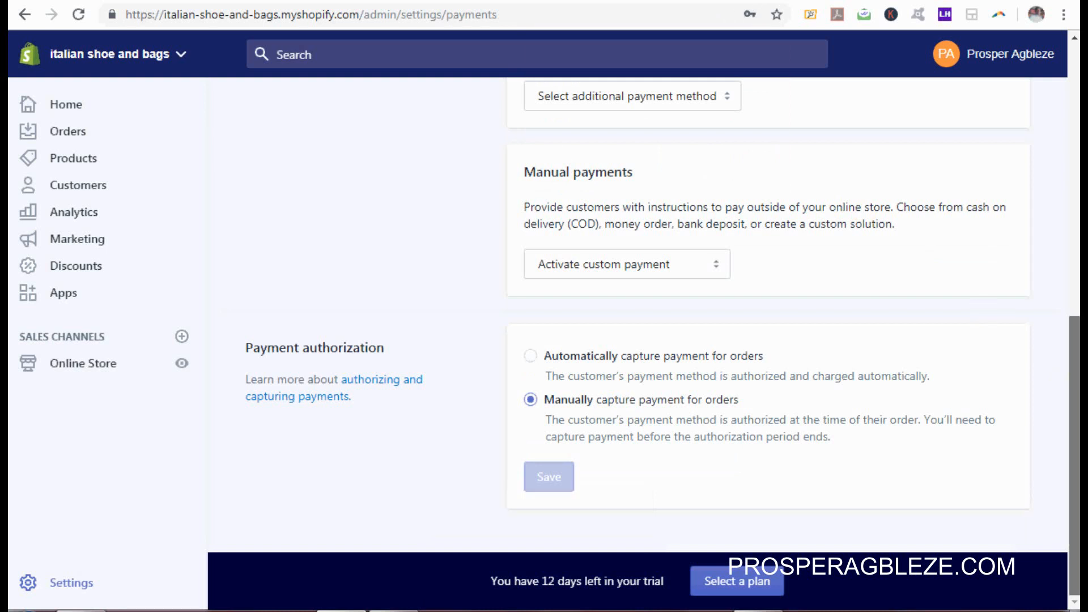
Step: Browse the Alternative payments and Manual payments lists without choosing any method
drag(1078, 373, 1078, 363)
drag(1077, 374, 1063, 331)
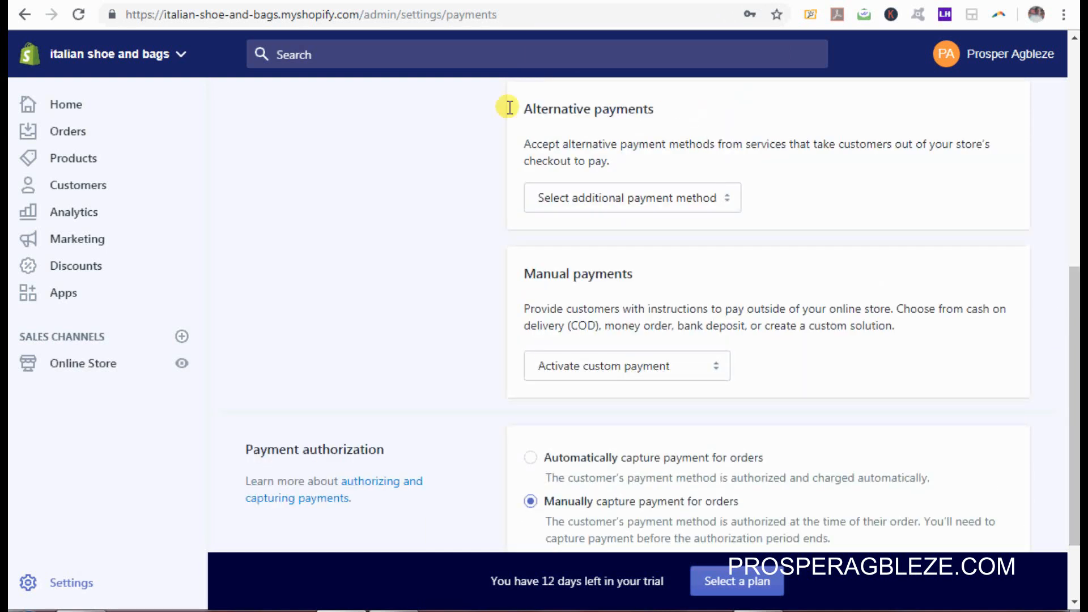
click(729, 200)
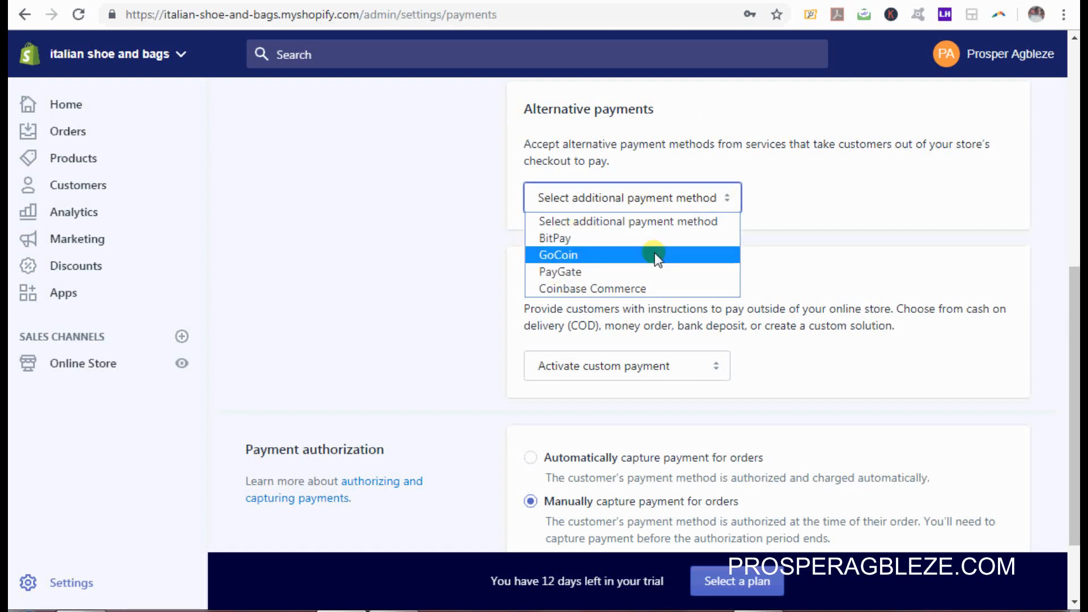
click(998, 353)
click(688, 378)
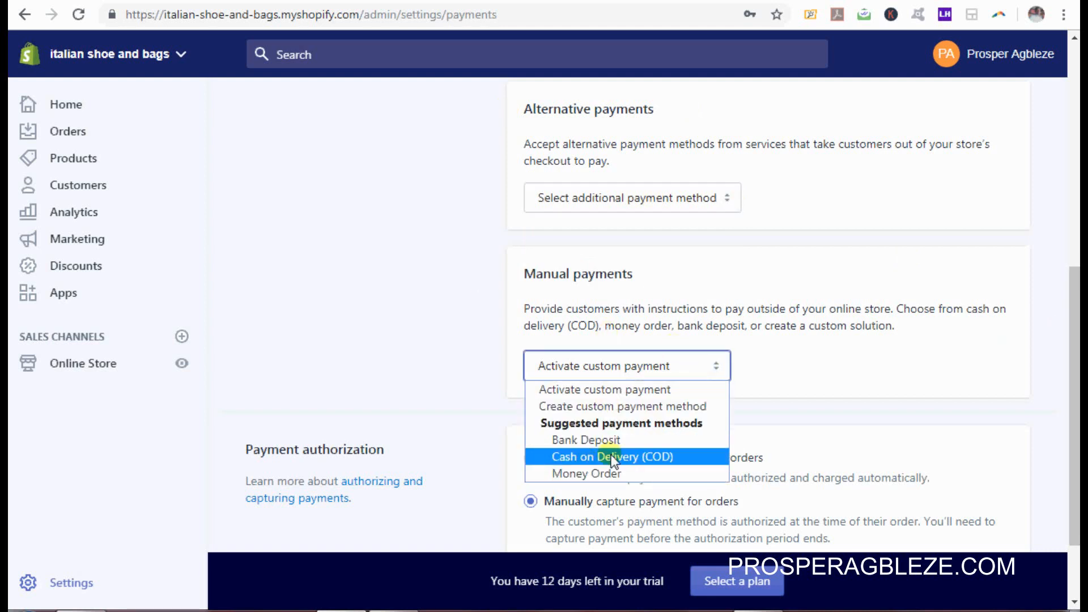
click(871, 369)
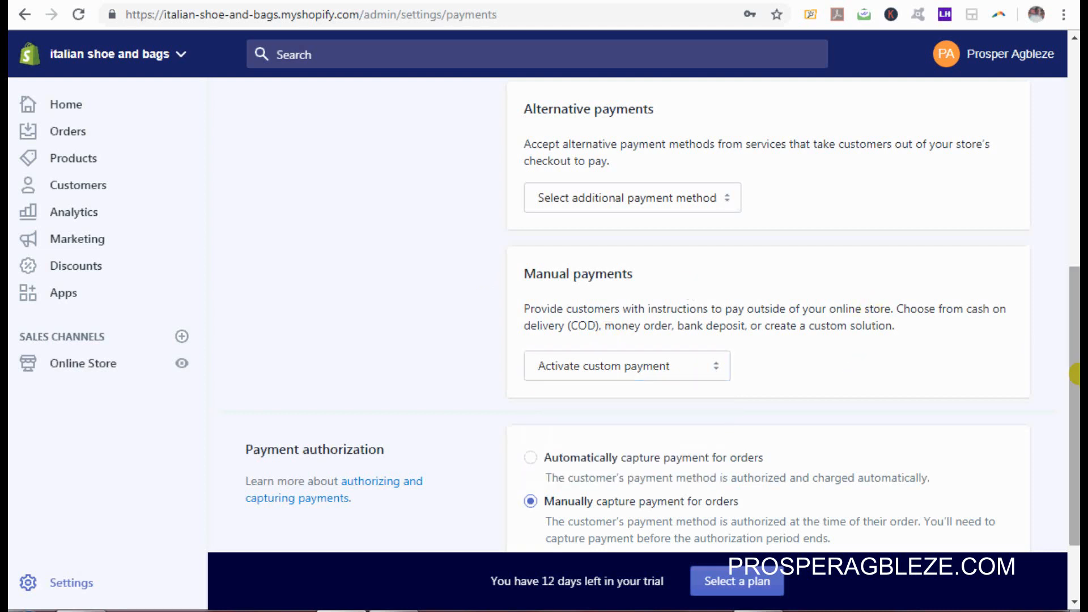
drag(1075, 374, 1075, 425)
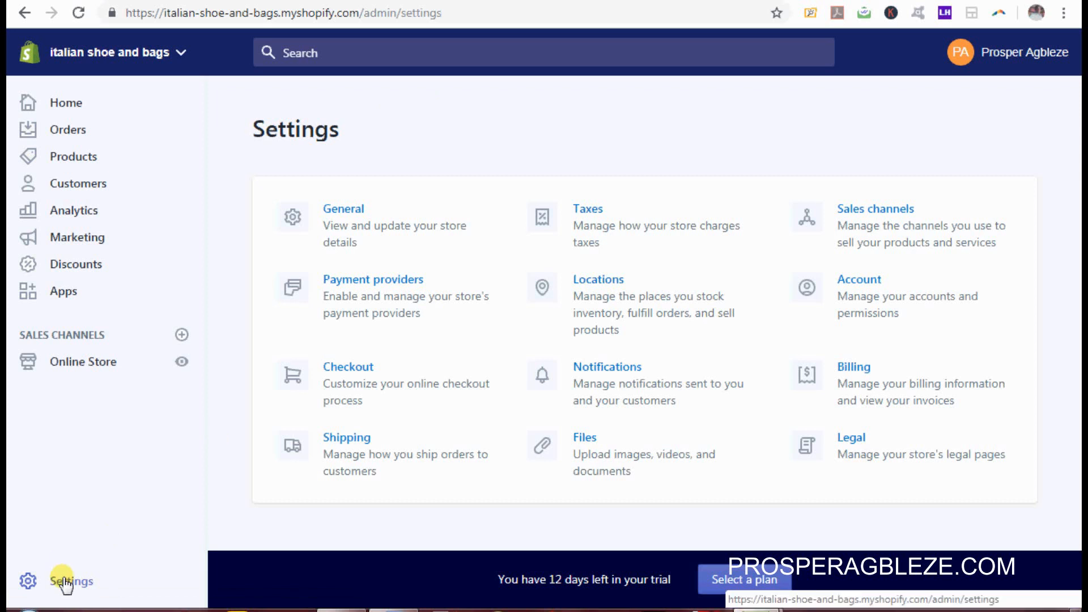
Step: In Checkout settings, choose 'Accounts are optional' and tick the shipping-updates option under Customer contact
click(351, 371)
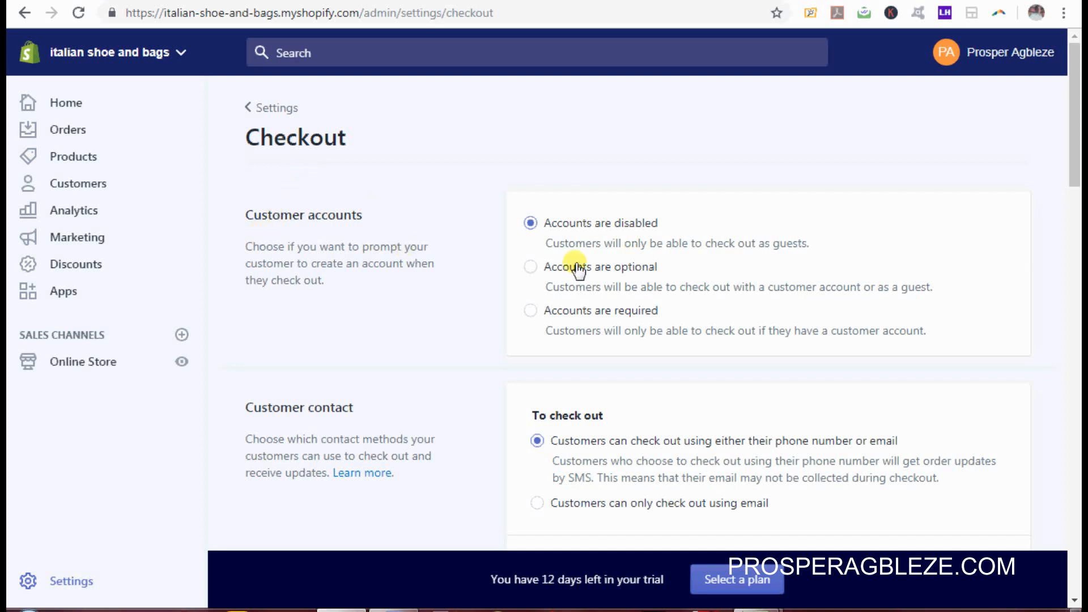
click(533, 268)
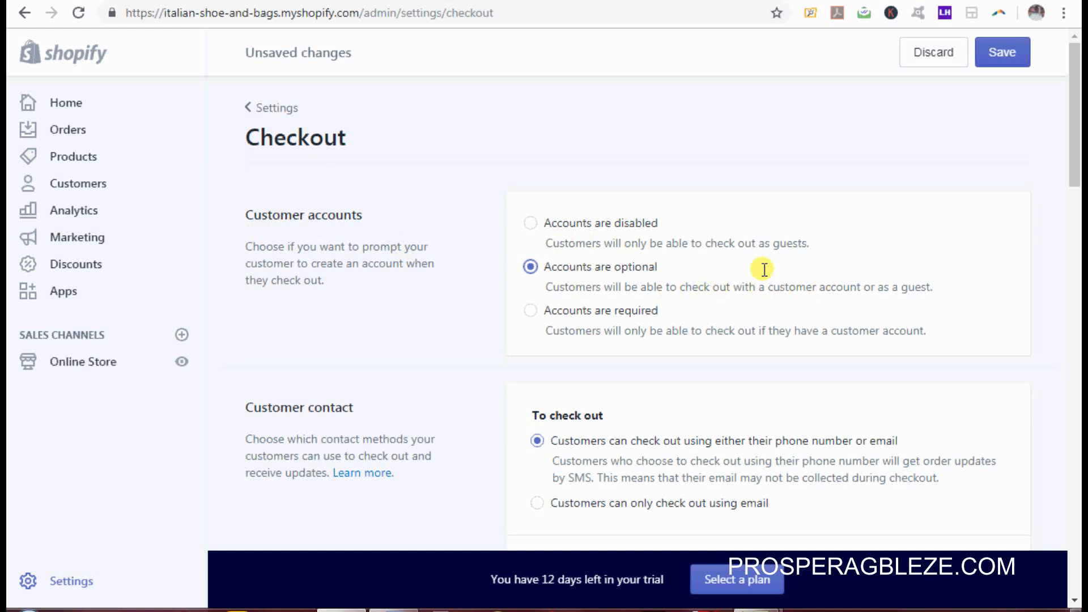
drag(1075, 128, 1075, 181)
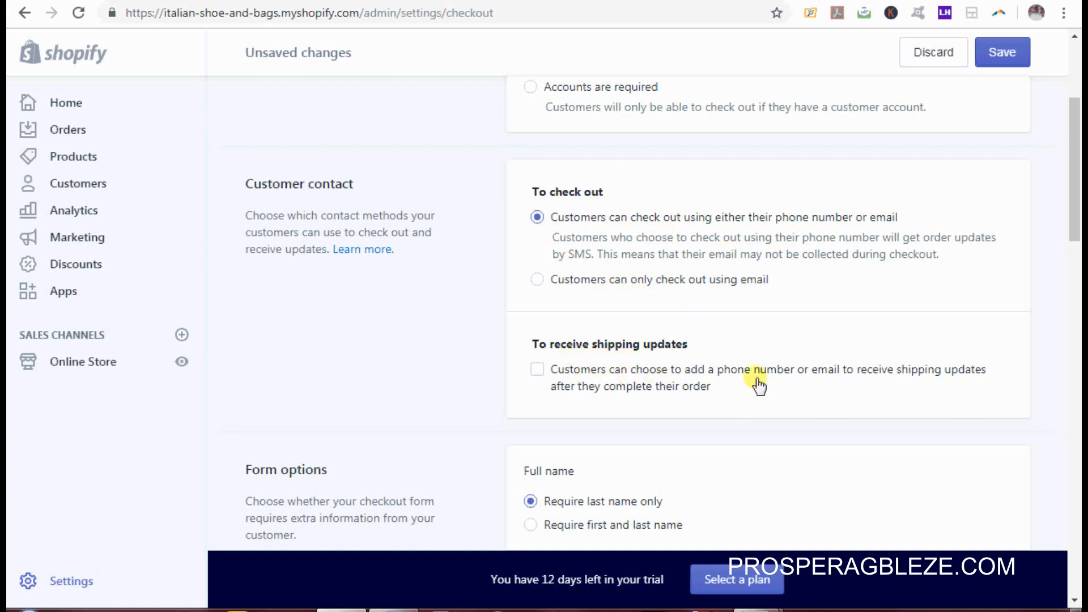
click(540, 373)
drag(1074, 199, 1066, 274)
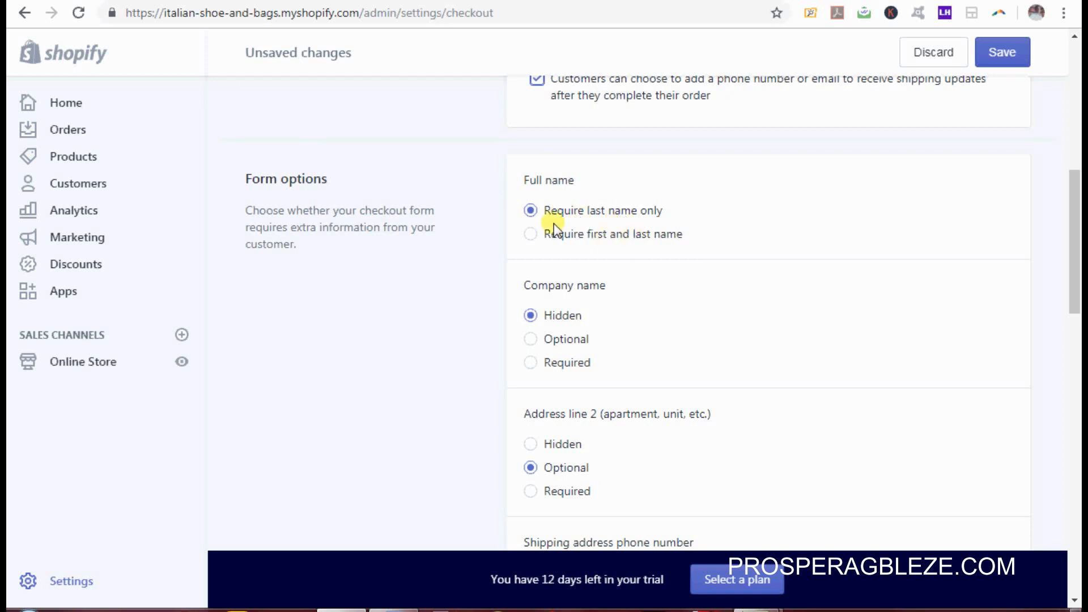
Step: Select 'Require first and last name', set Company name to Optional, and save the checkout settings
click(531, 234)
click(530, 340)
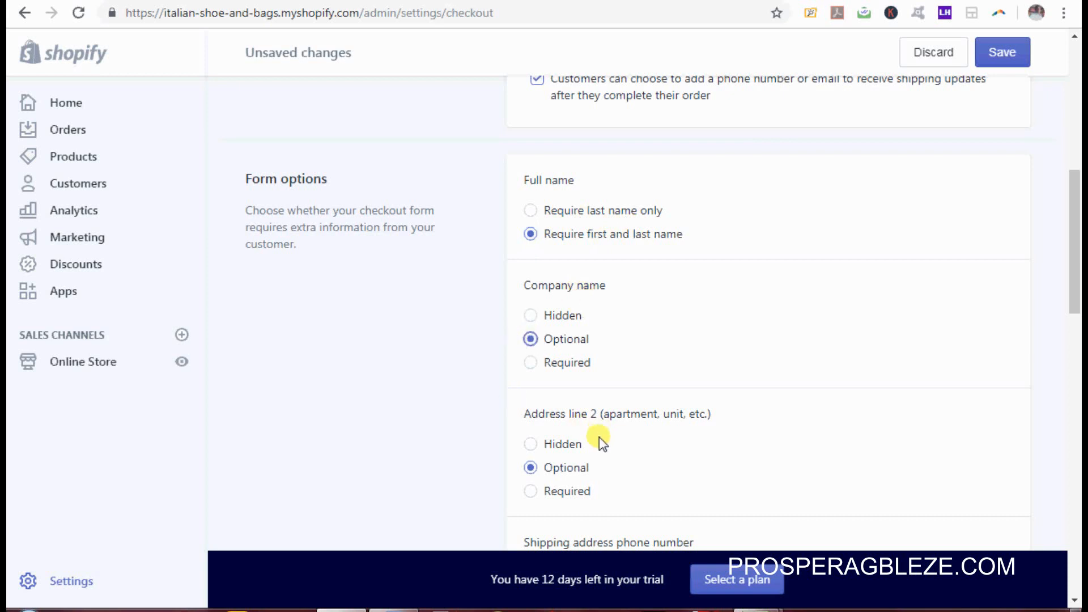
drag(1076, 231, 1077, 342)
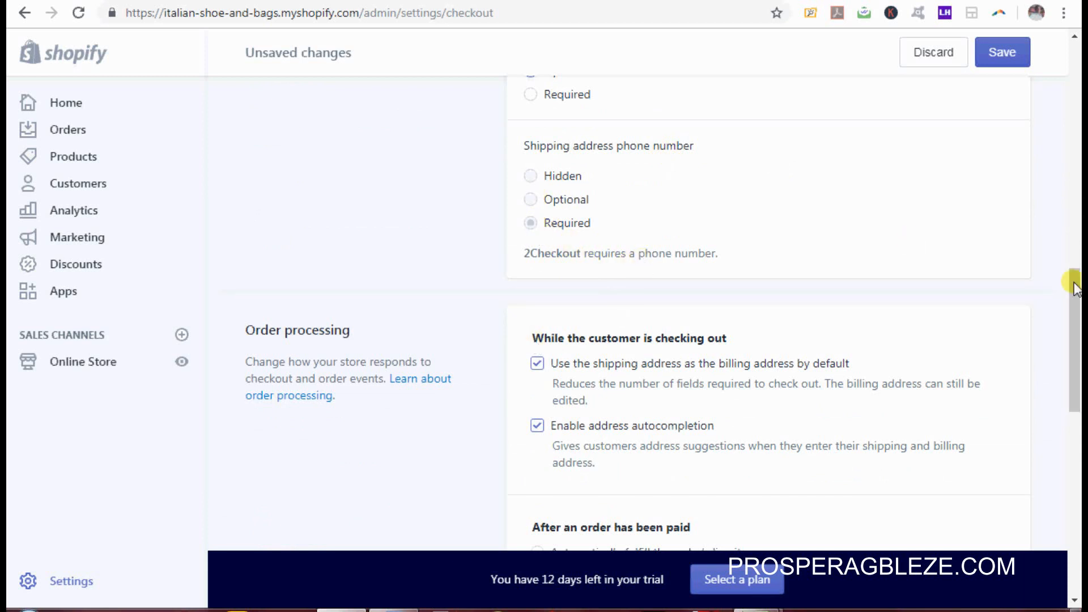
scroll(1080, 349, down, 1)
drag(1080, 350, 1080, 389)
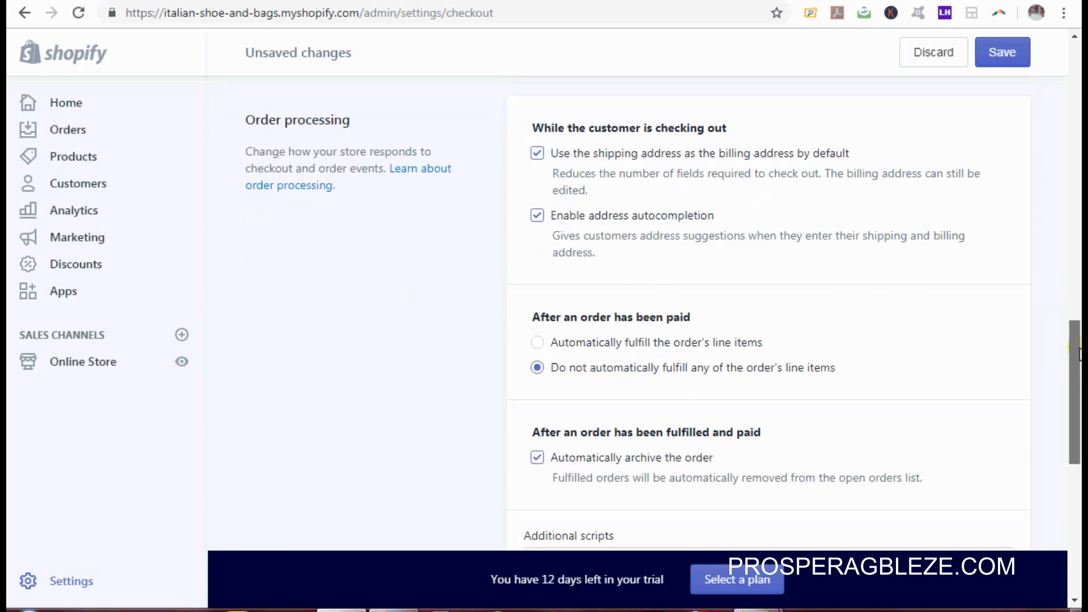
drag(1077, 364, 1079, 67)
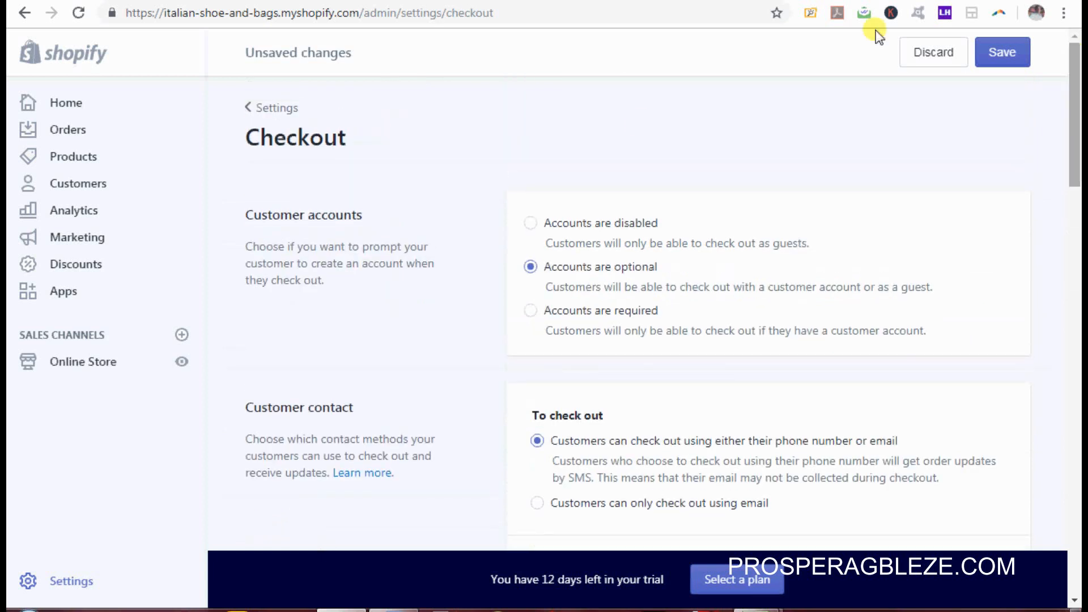
click(1004, 55)
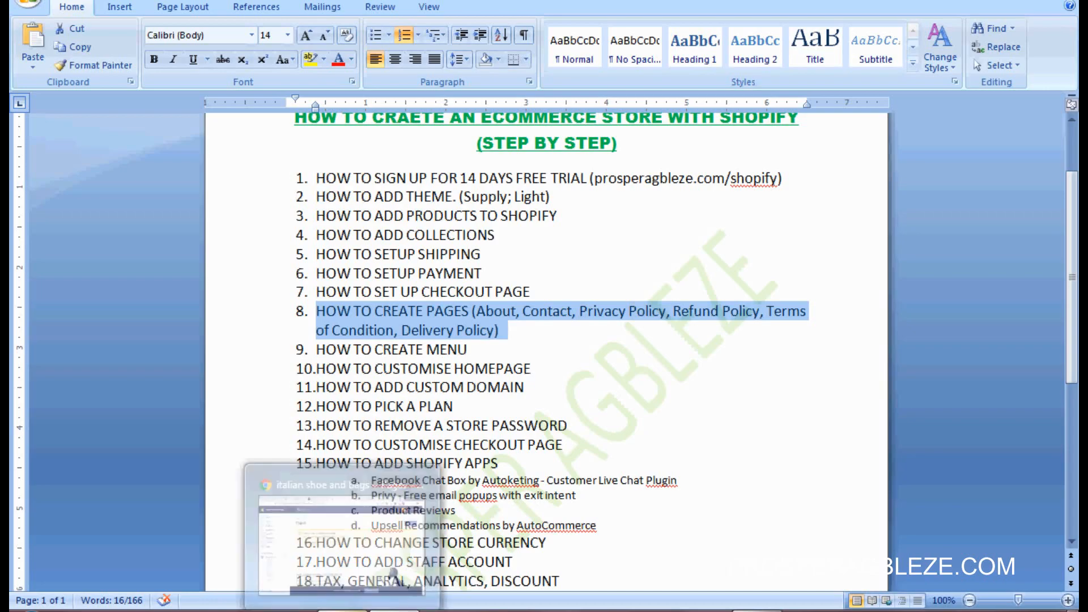
Step: Switch from the Word outline back to the Shopify admin in Chrome
click(393, 572)
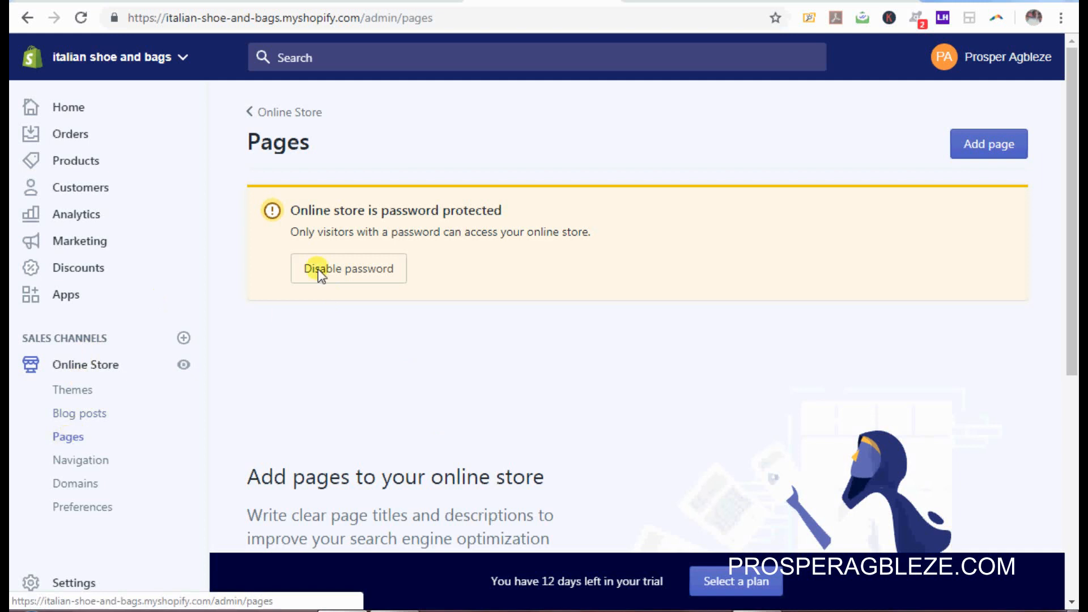
Step: Add a new page titled 'About Us' with pasted lorem ipsum body content
click(982, 145)
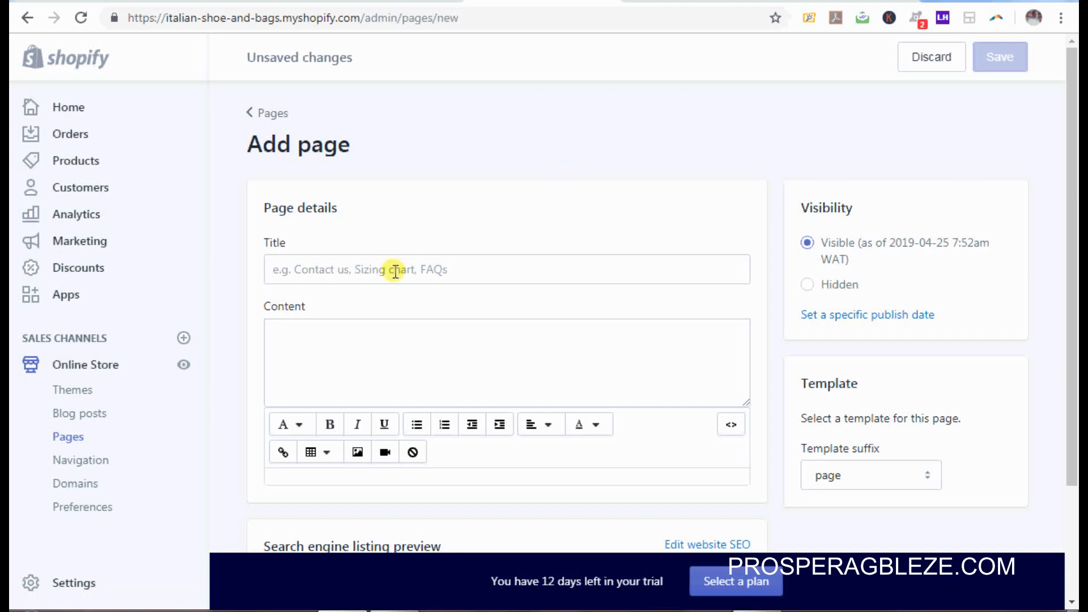
click(395, 272)
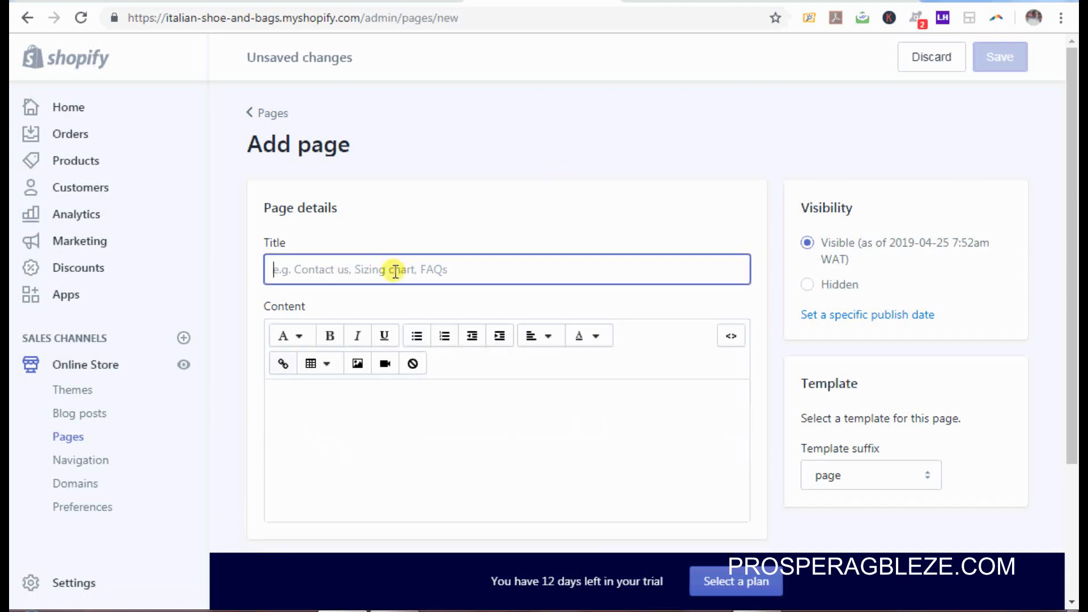
text(About Us)
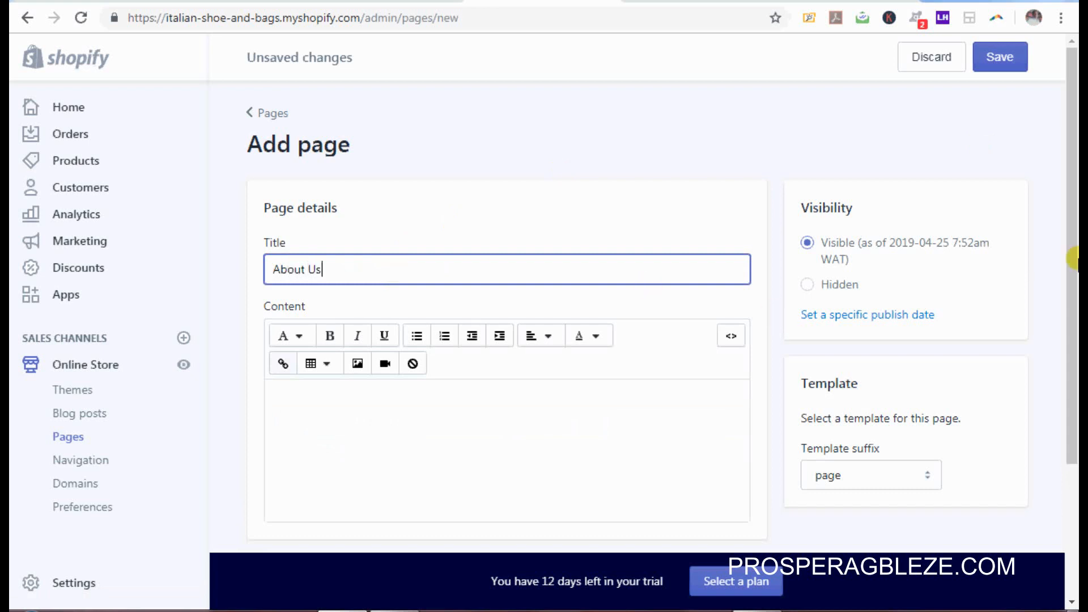
drag(1072, 268, 1076, 352)
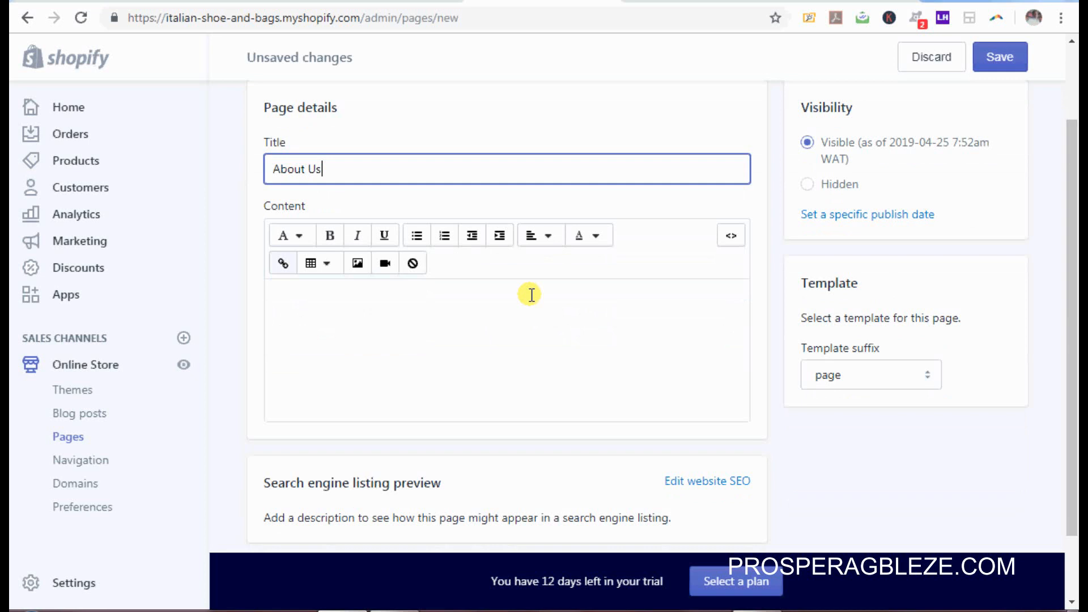
click(436, 339)
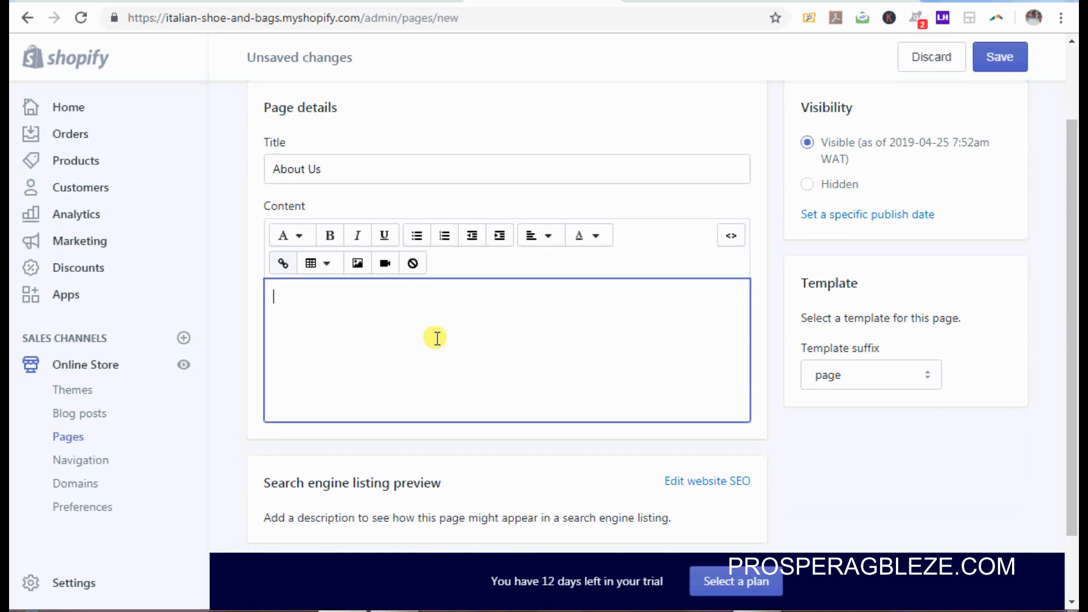
key(ctrl+v)
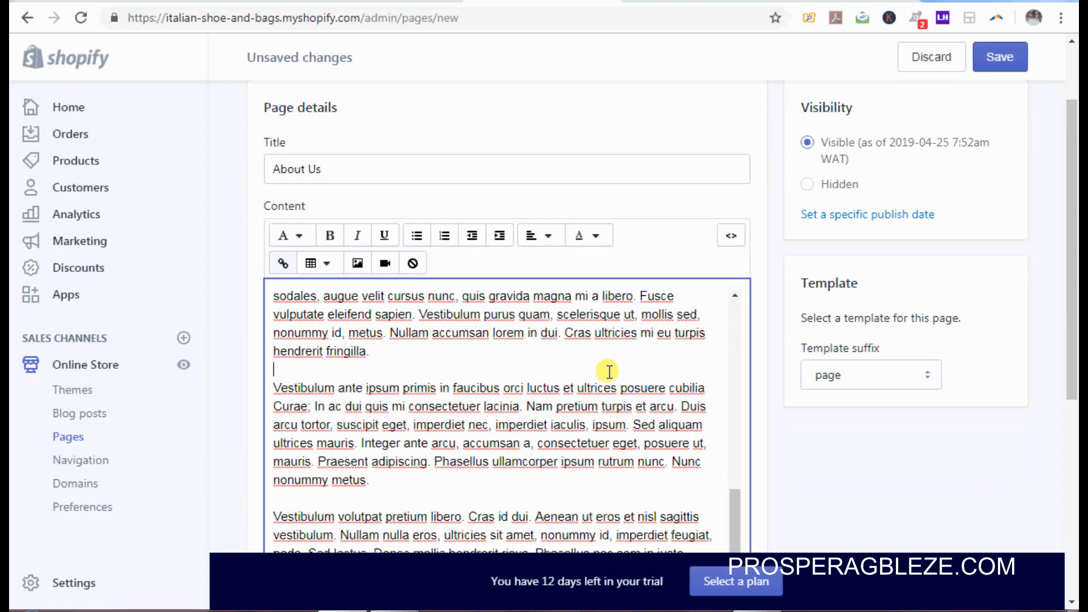
drag(1068, 286, 1059, 236)
Step: Save the About Us page and open its live view in a new browser tab
click(1009, 66)
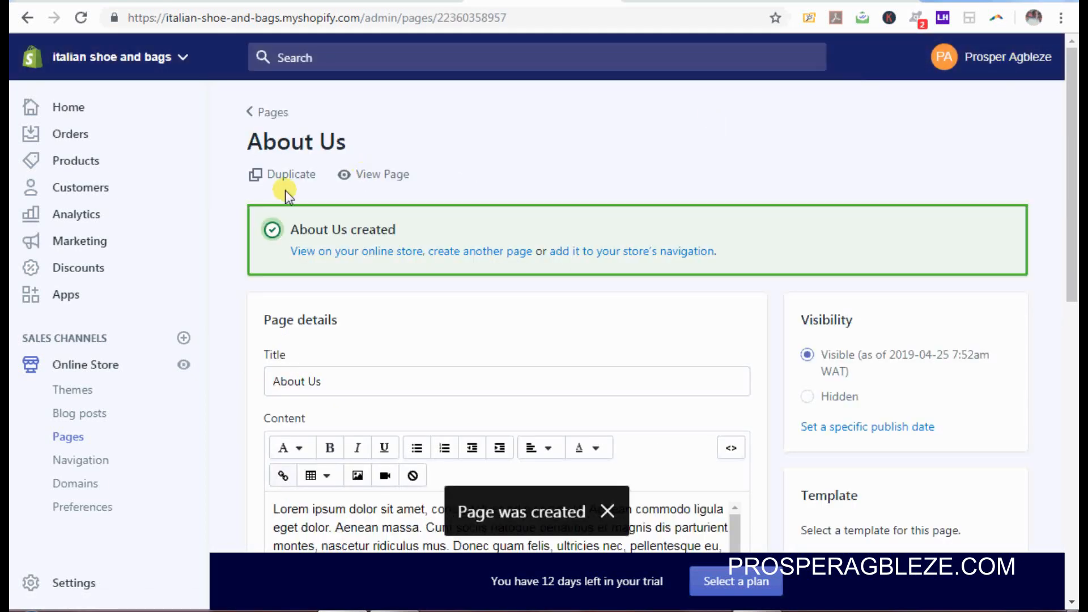
right_click(388, 178)
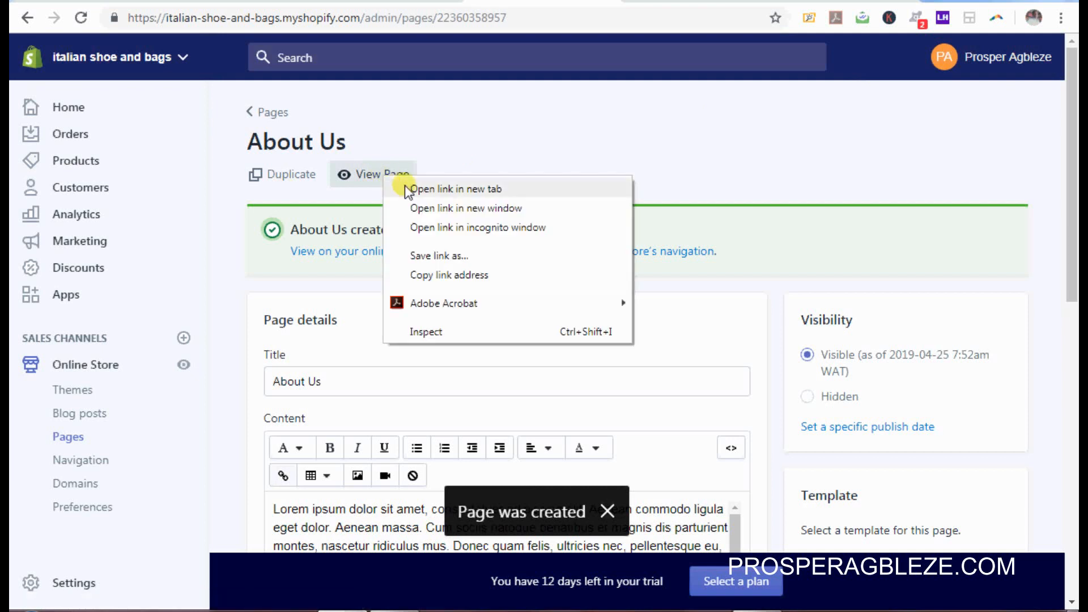
click(405, 187)
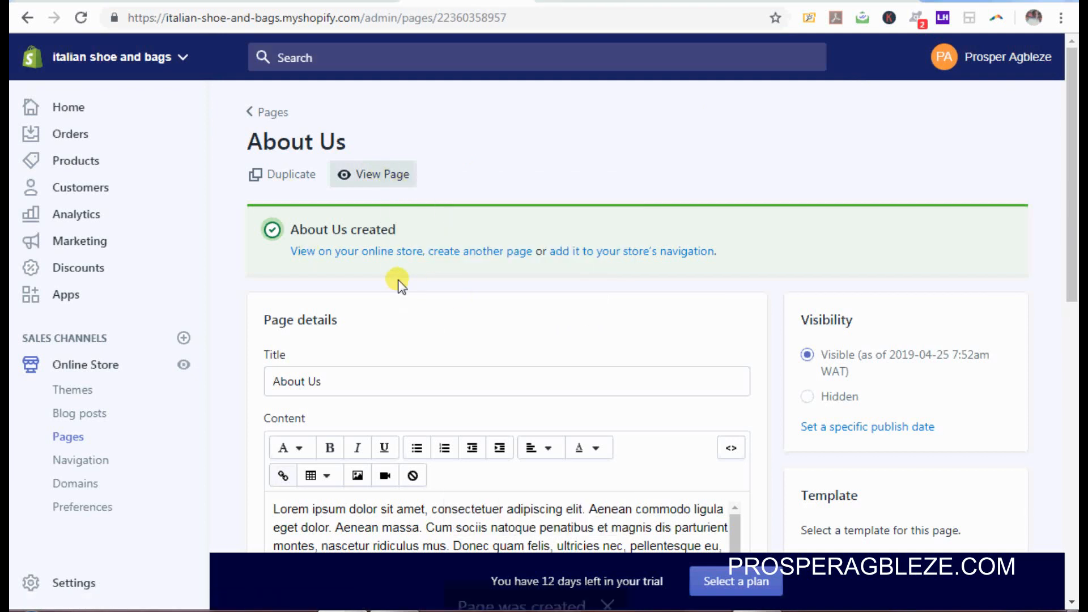
Step: Go to the Pages list, check the live About Us page in the other tab, then switch back
click(282, 125)
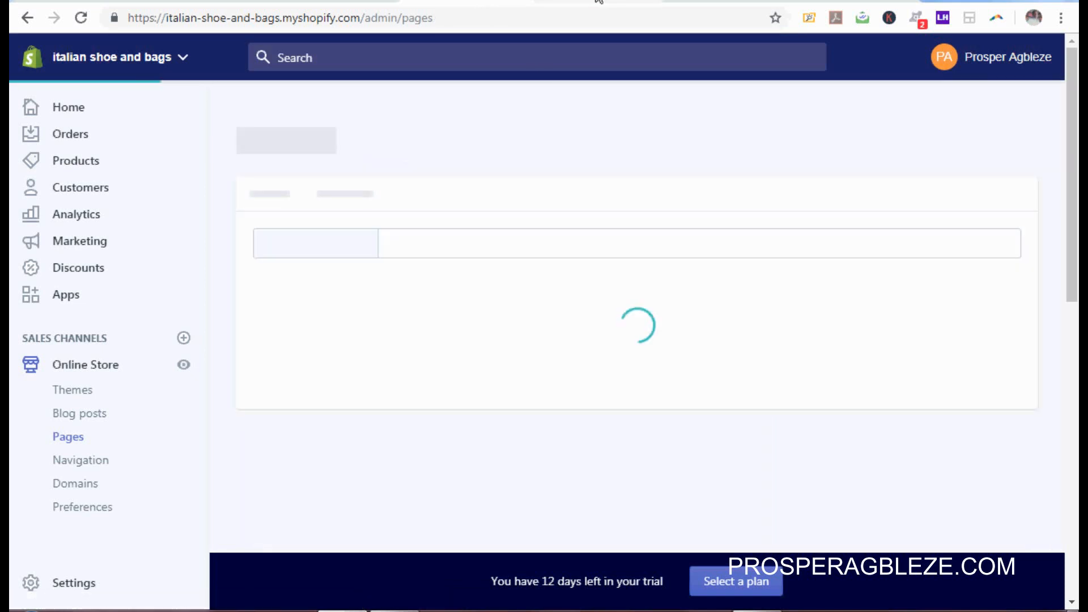
click(599, 1)
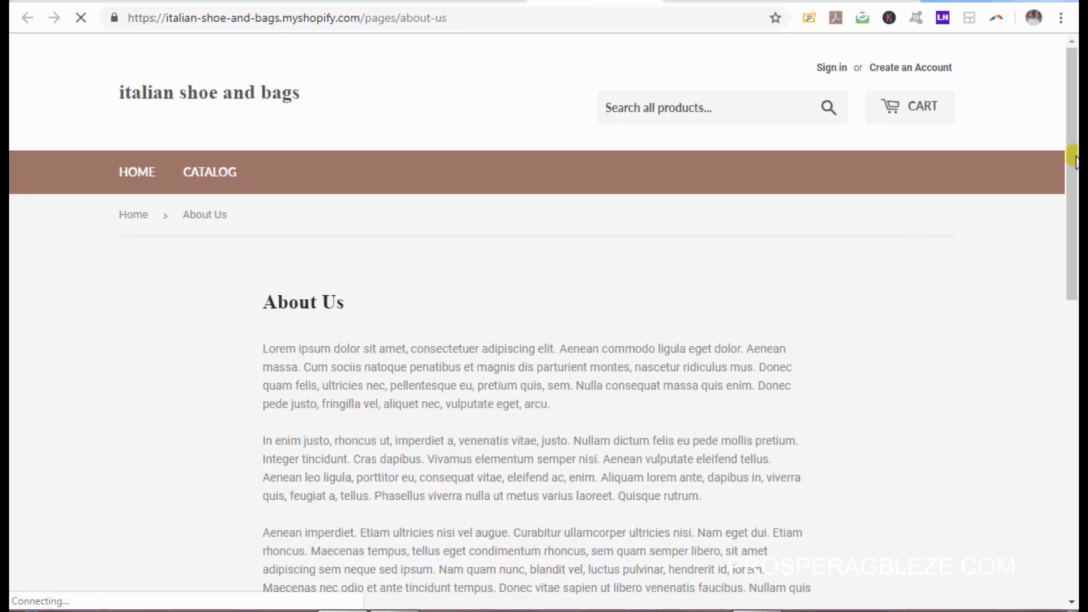
drag(1073, 161, 1078, 442)
scroll(544, 324, up, 12)
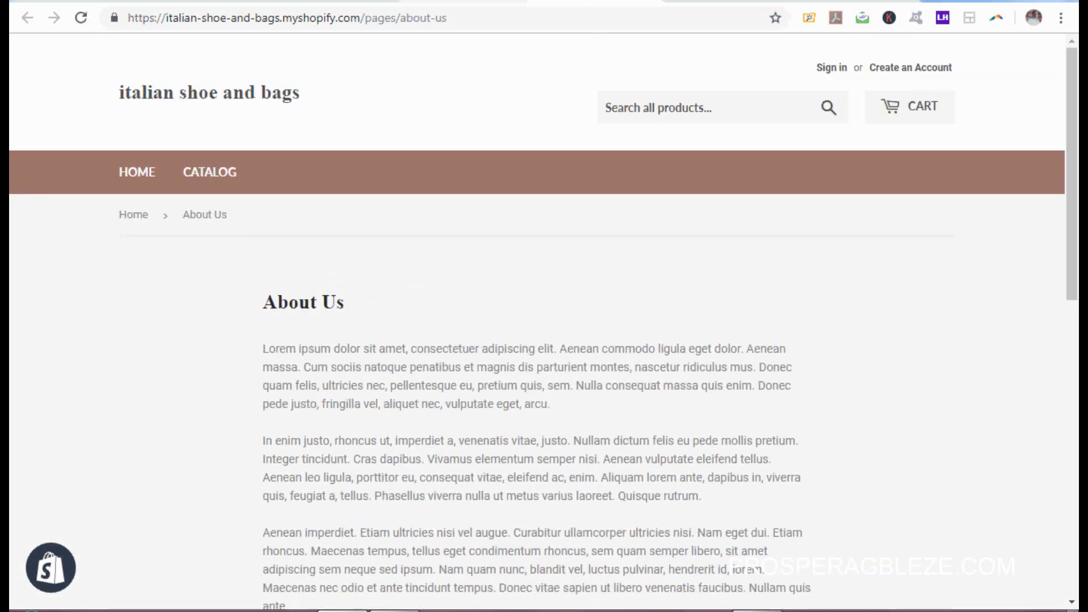
click(465, 1)
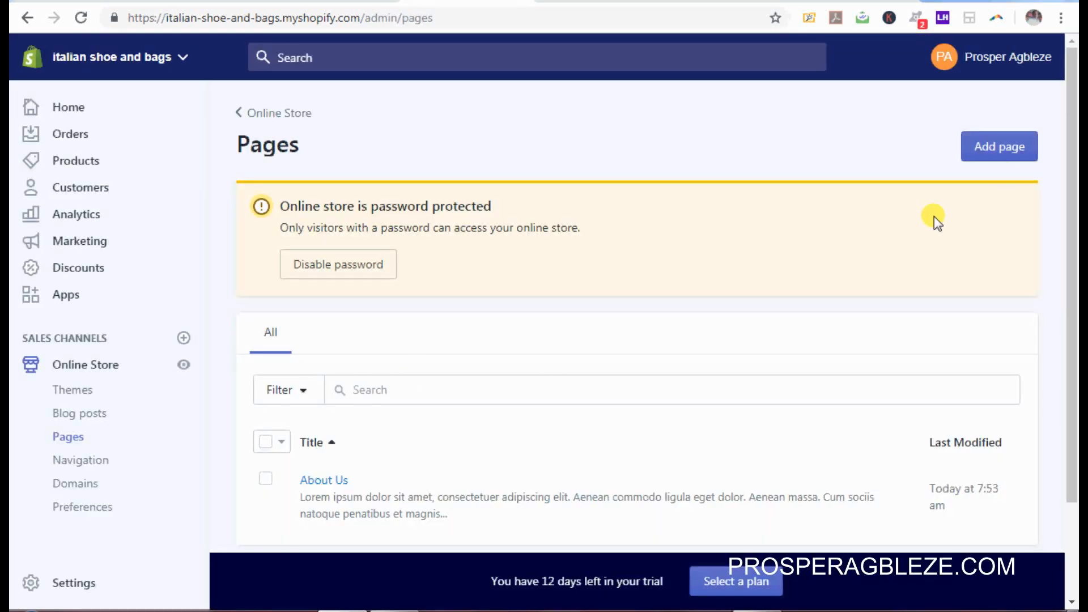
Step: Create and save a 'Privacy Policy' page with pasted lorem ipsum content, then return to Pages
click(999, 156)
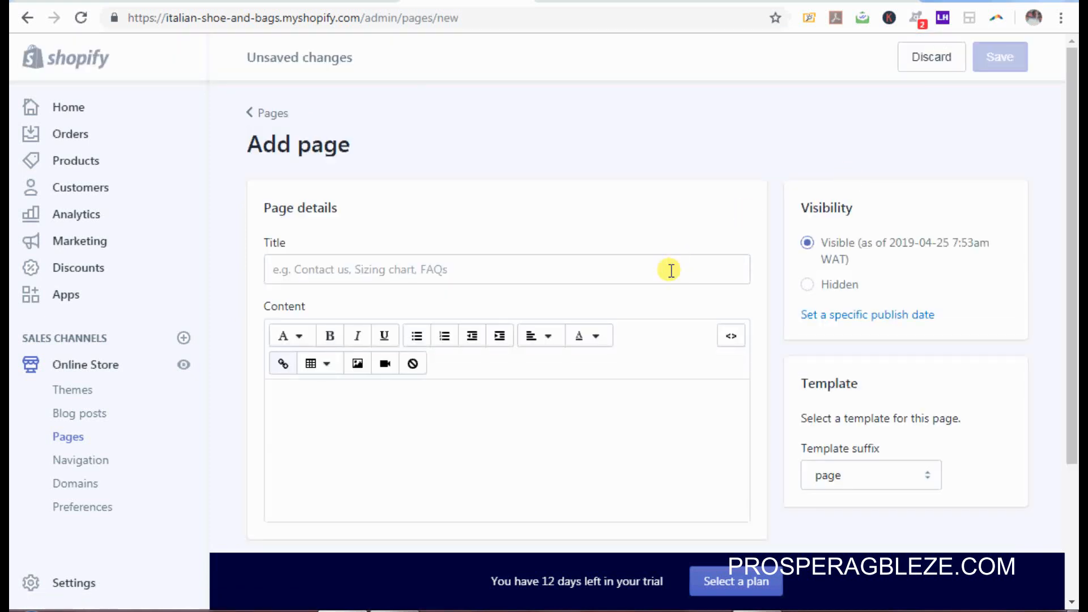
click(671, 271)
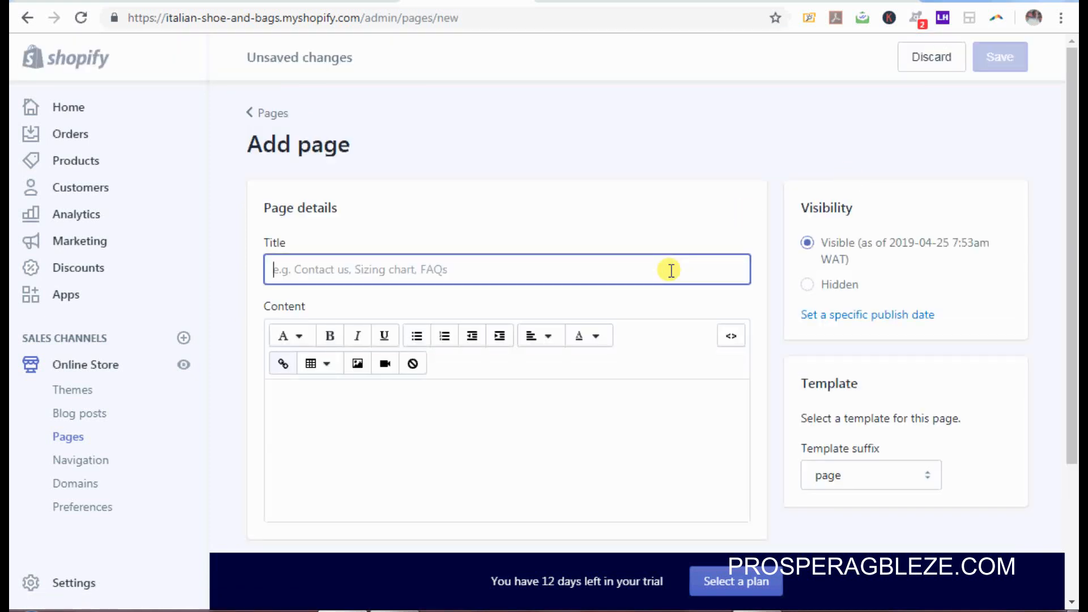
text(Privac)
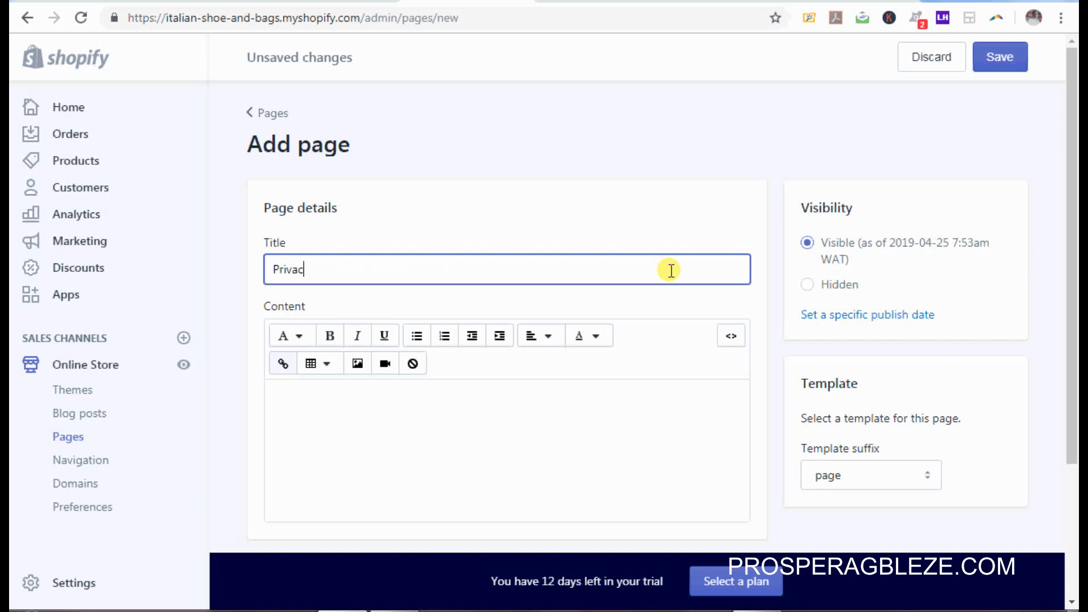
text(y Policy)
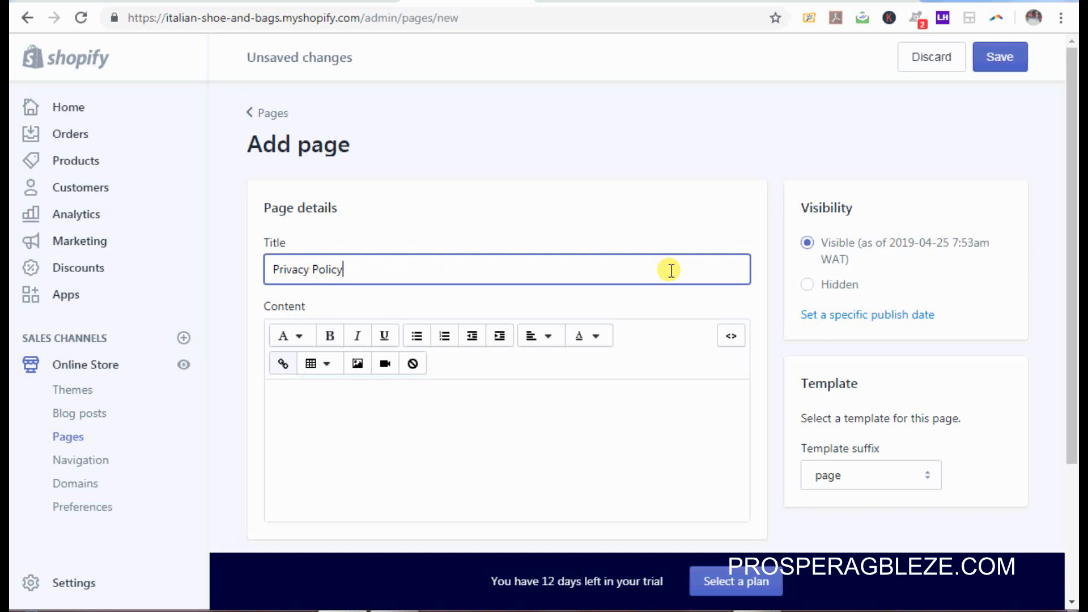
click(568, 419)
key(ctrl+v)
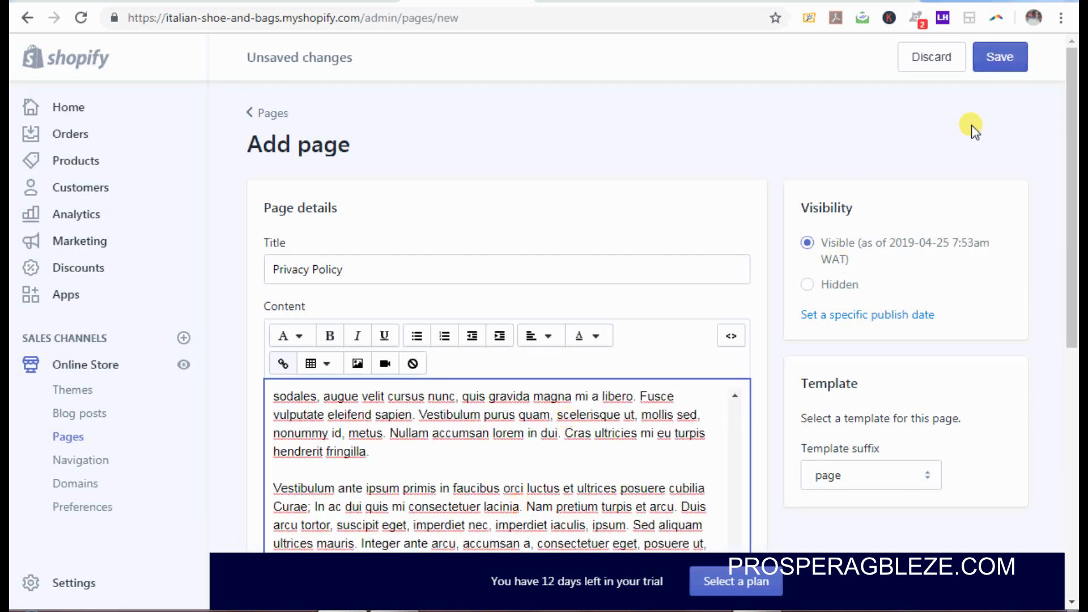
click(1000, 60)
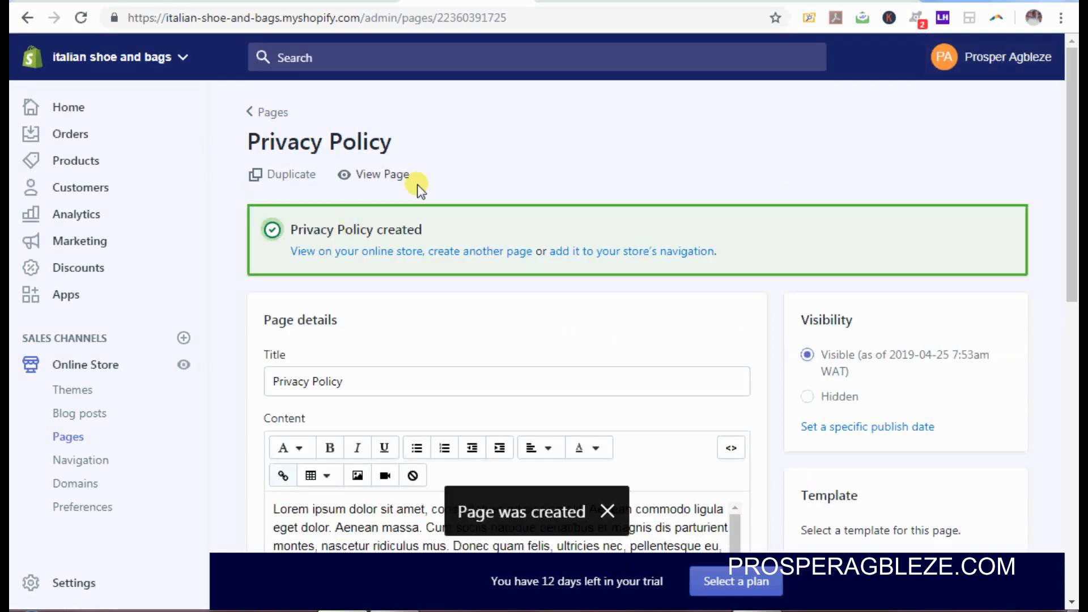
click(255, 113)
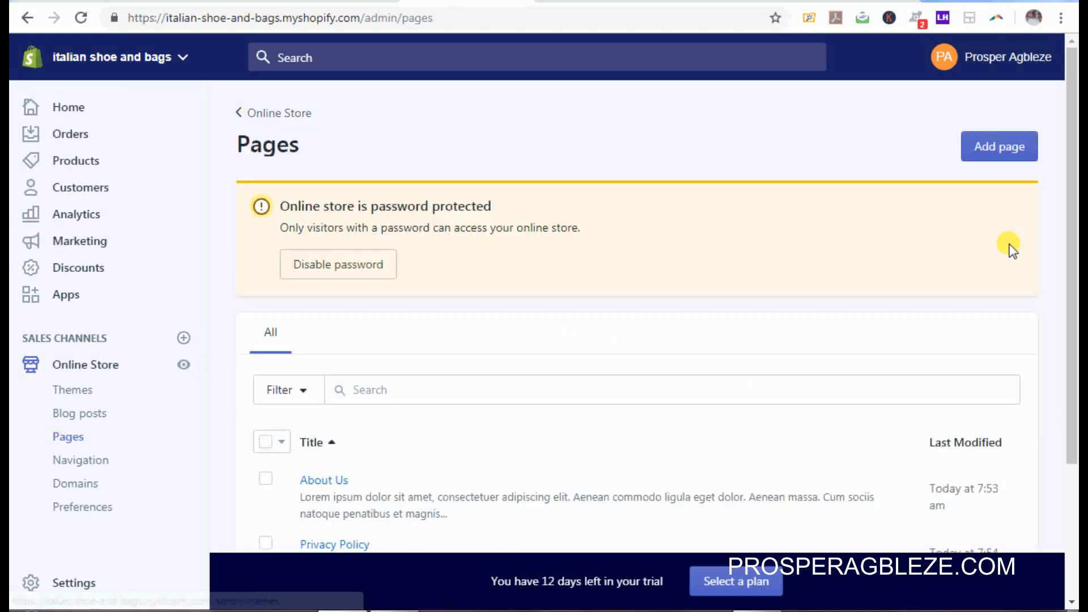
Step: Add a 'Contact Us' page using the page.contact template and save it
click(1009, 146)
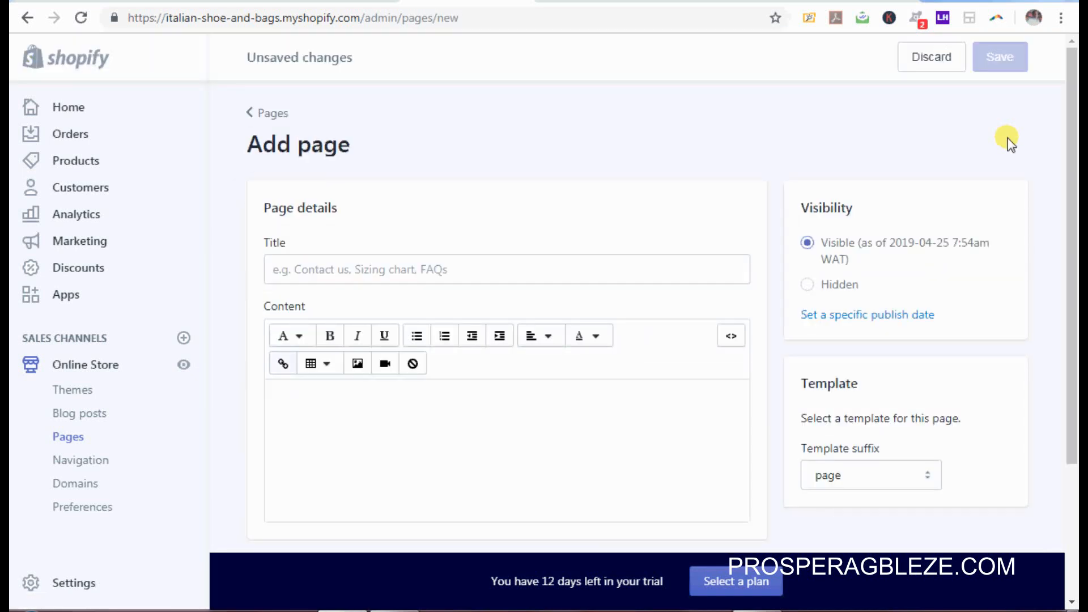
click(663, 272)
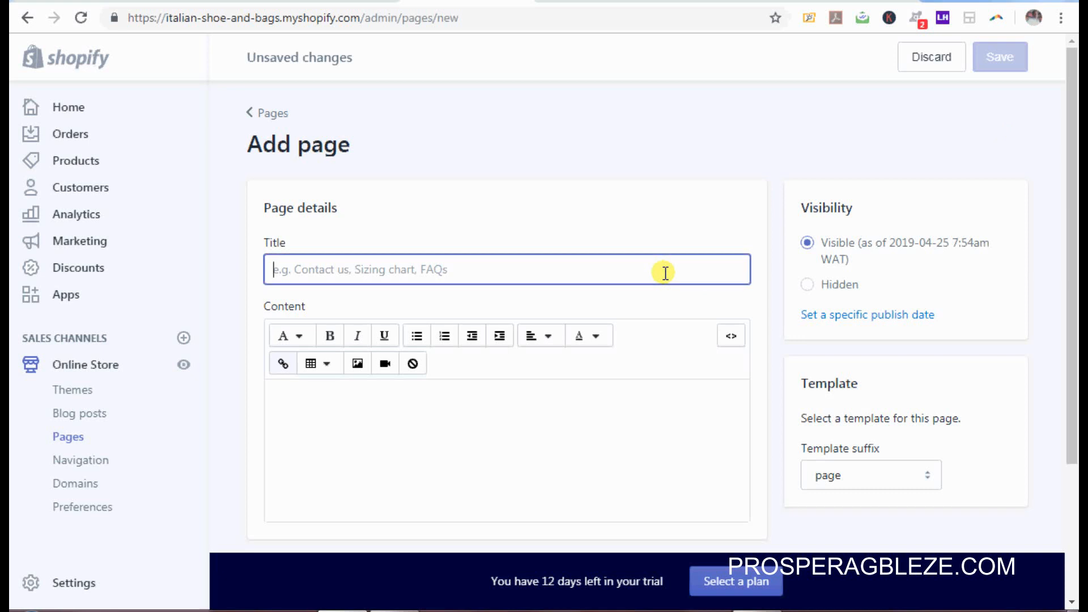
text(Con)
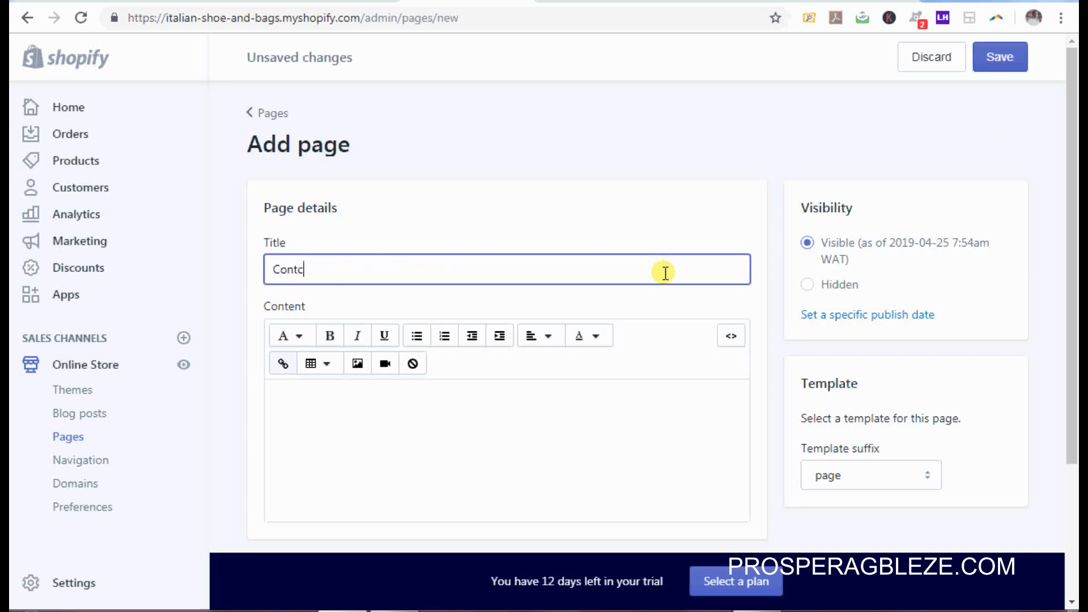
text(tc)
key(BackSpace)
click(927, 479)
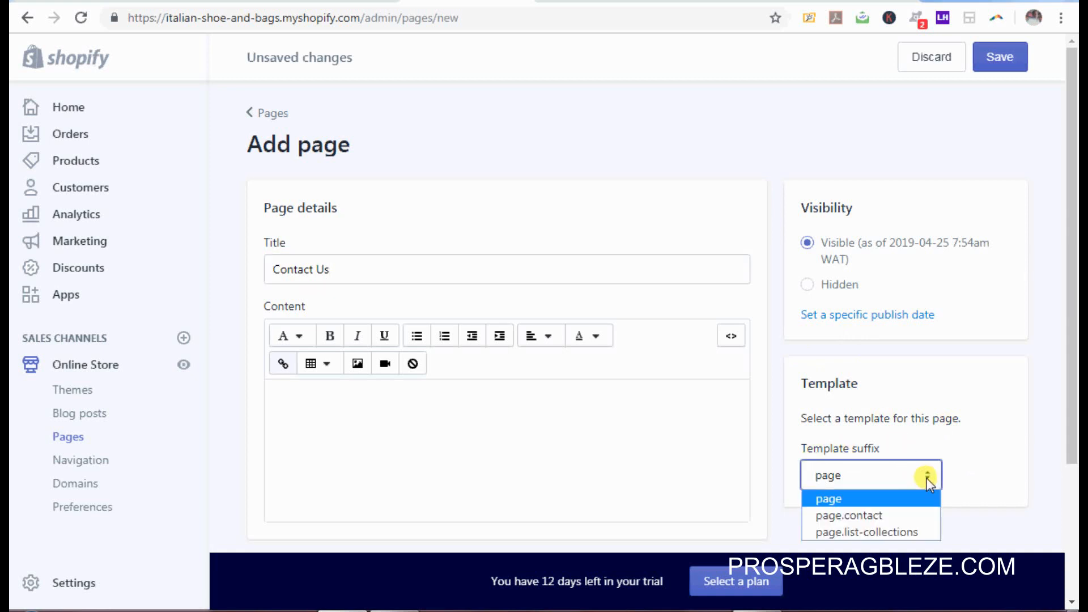
click(847, 517)
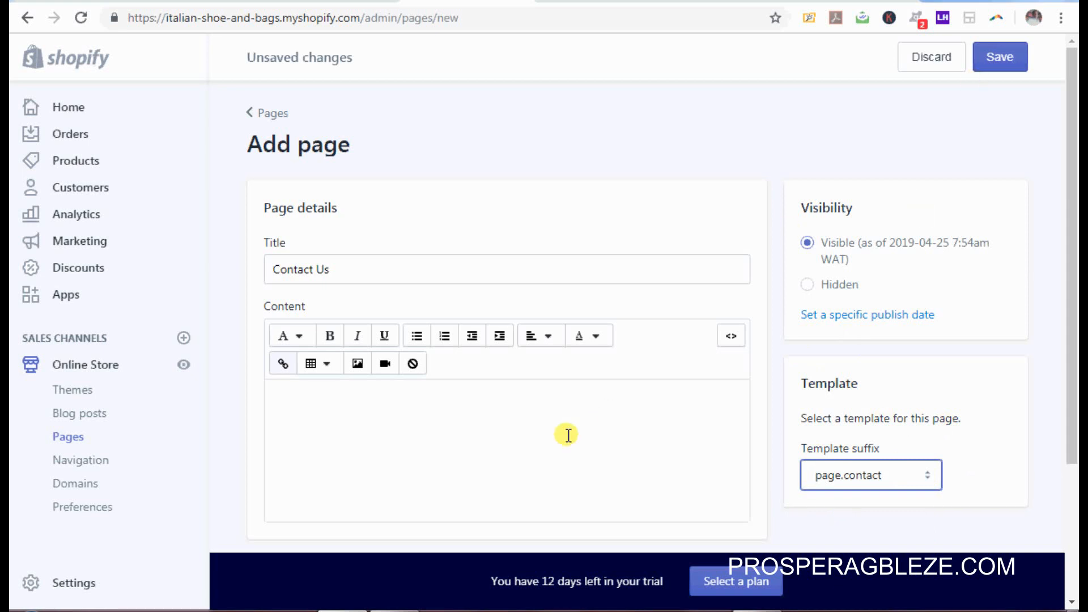
click(1000, 57)
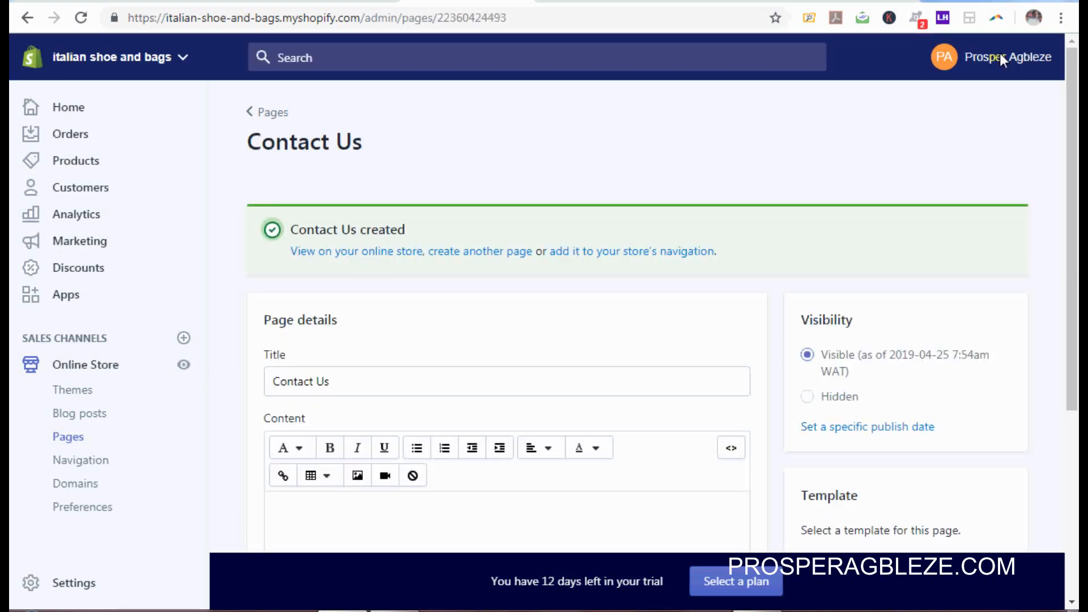
Step: Open the live Contact Us page in a new tab and scroll down to its message form
right_click(372, 176)
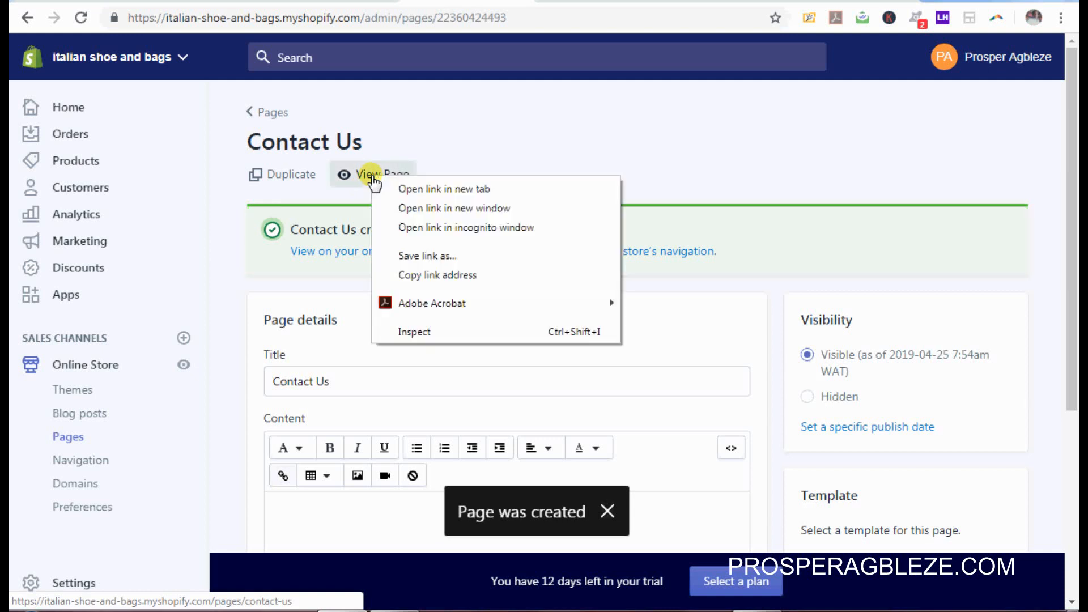
click(404, 189)
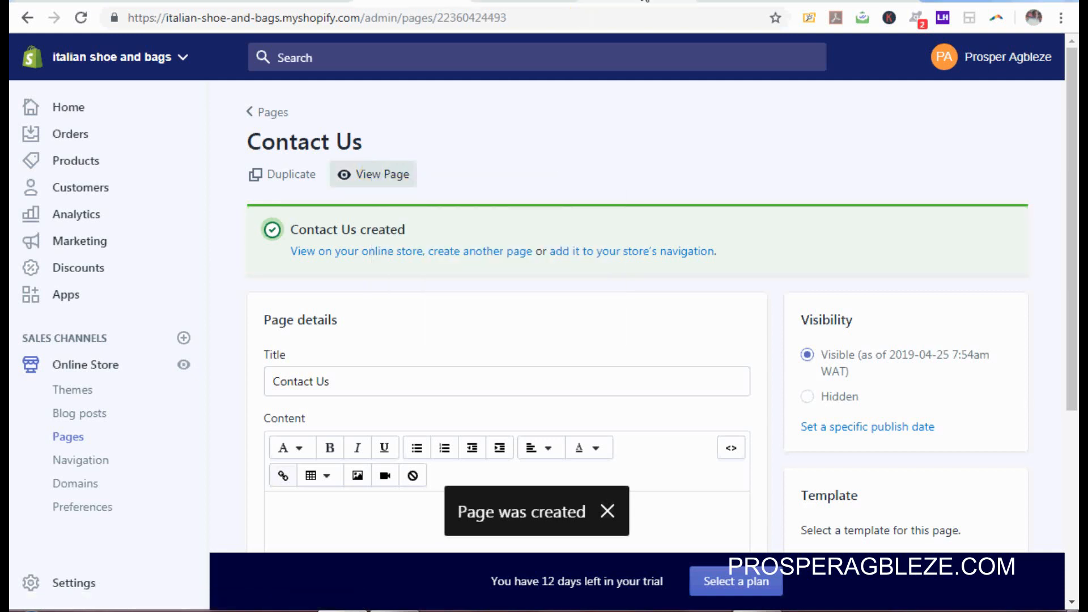
click(647, 1)
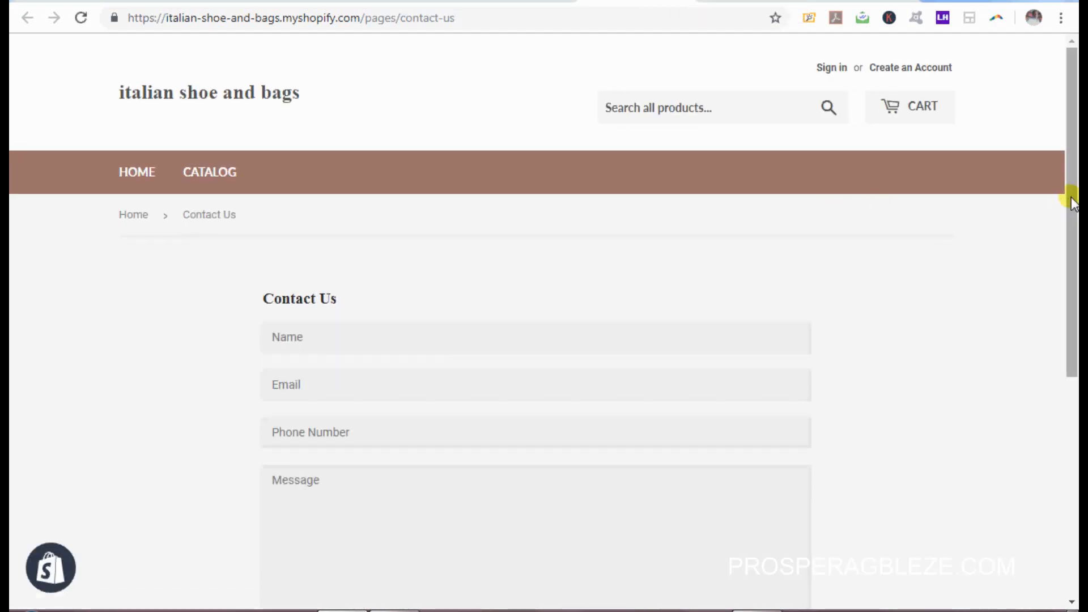
drag(1071, 201, 1069, 293)
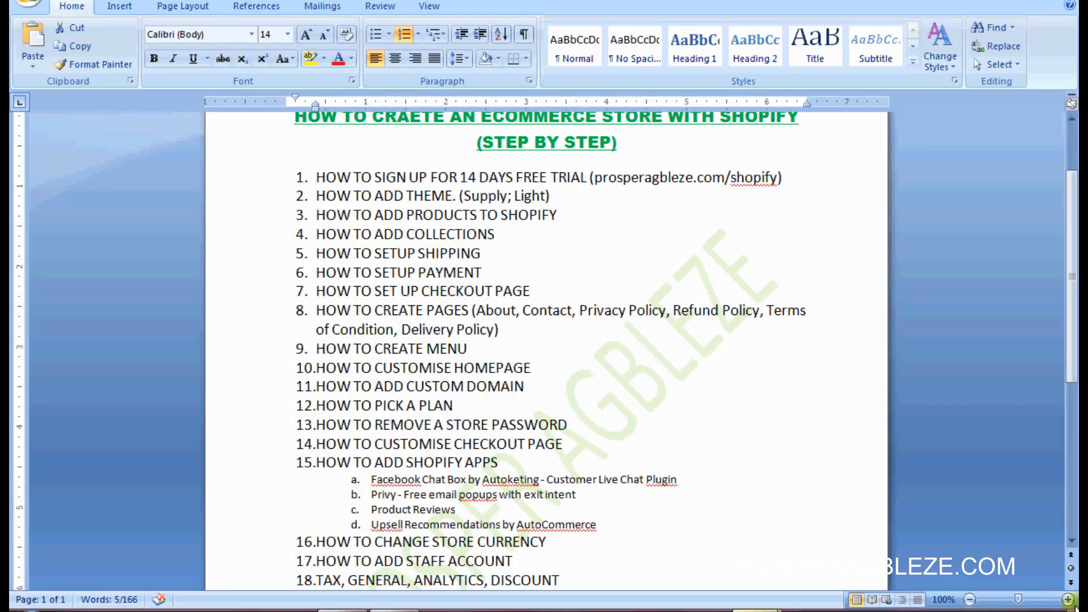
Step: Select the 'HOW TO CREATE MENU' step in the Word outline
triple_click(469, 348)
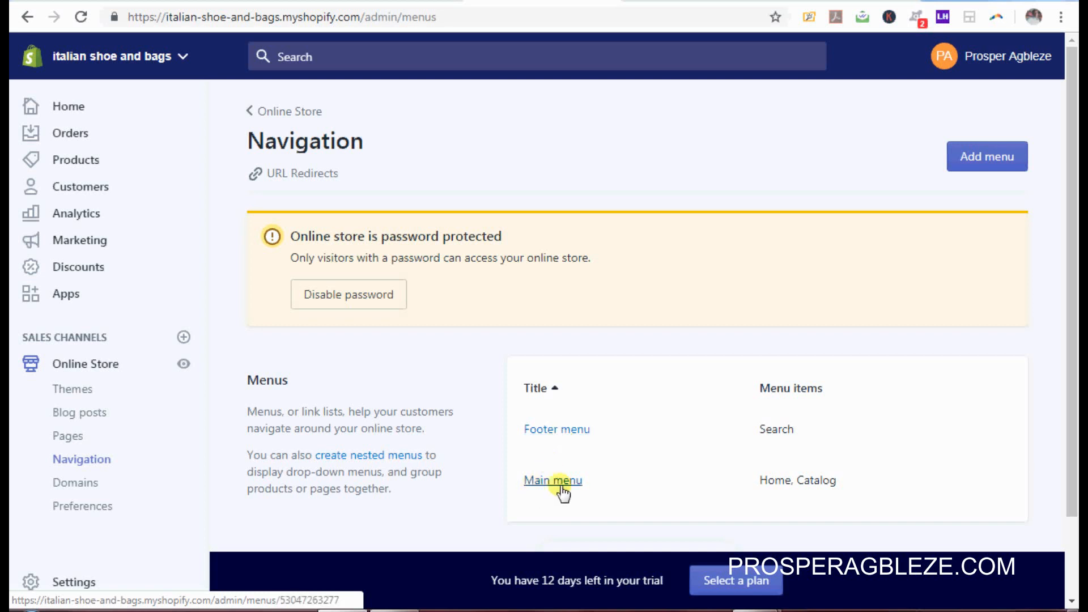
Step: Delete the Search item from the Footer menu, leaving it empty
click(559, 431)
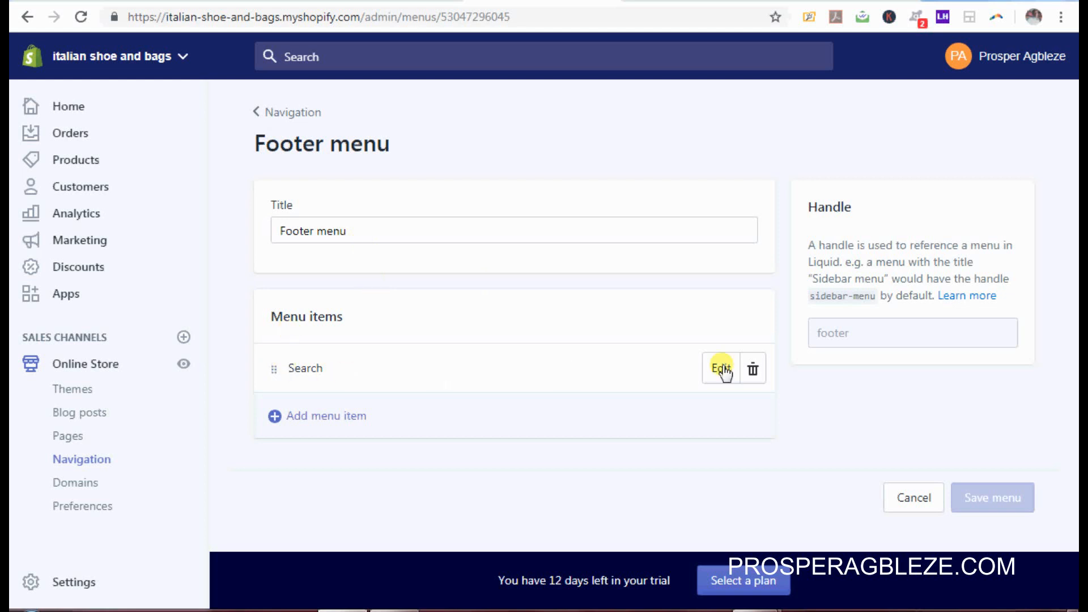
click(752, 372)
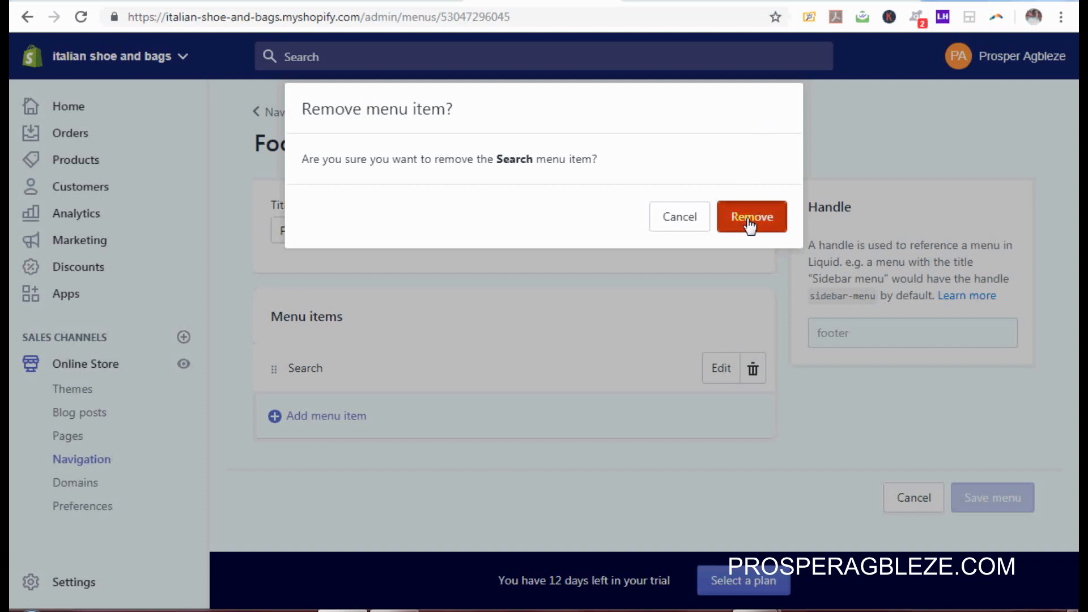
click(750, 226)
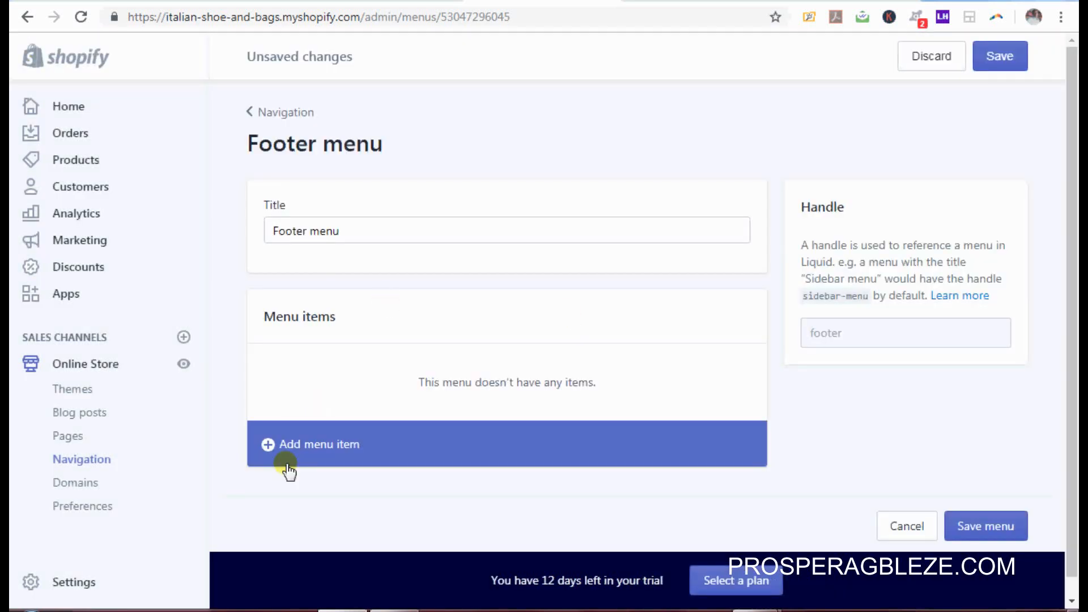
Step: Add an About Us footer item linked to the About Us page
click(314, 457)
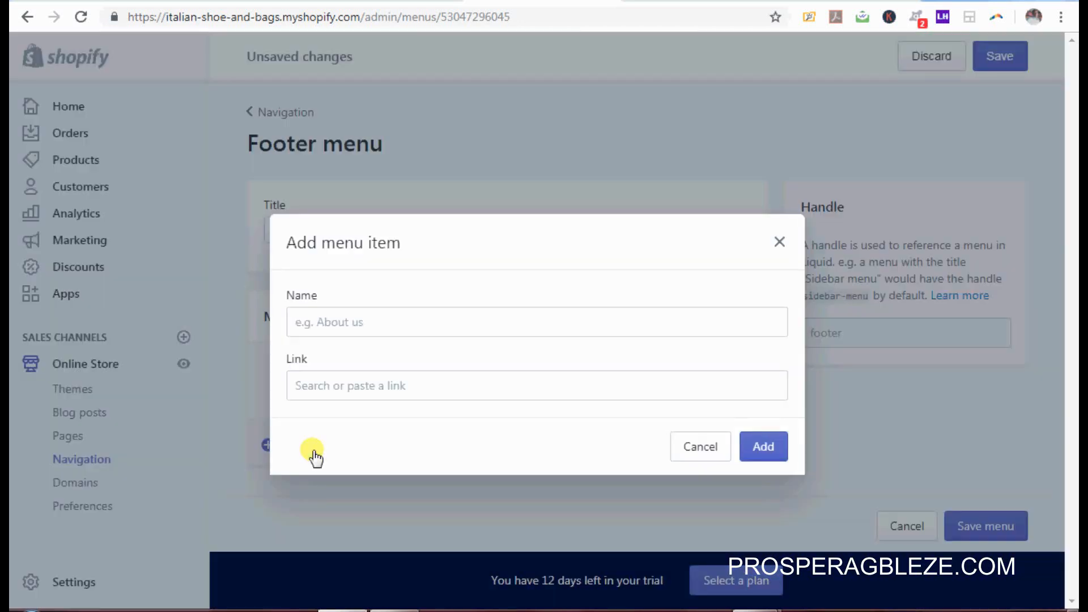
click(434, 314)
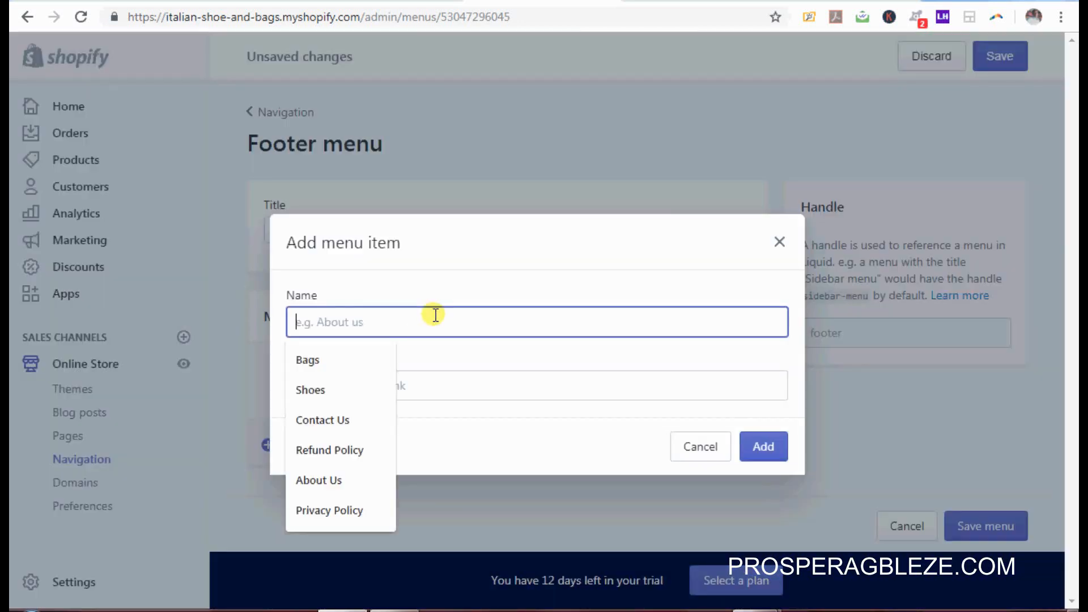
text(AB)
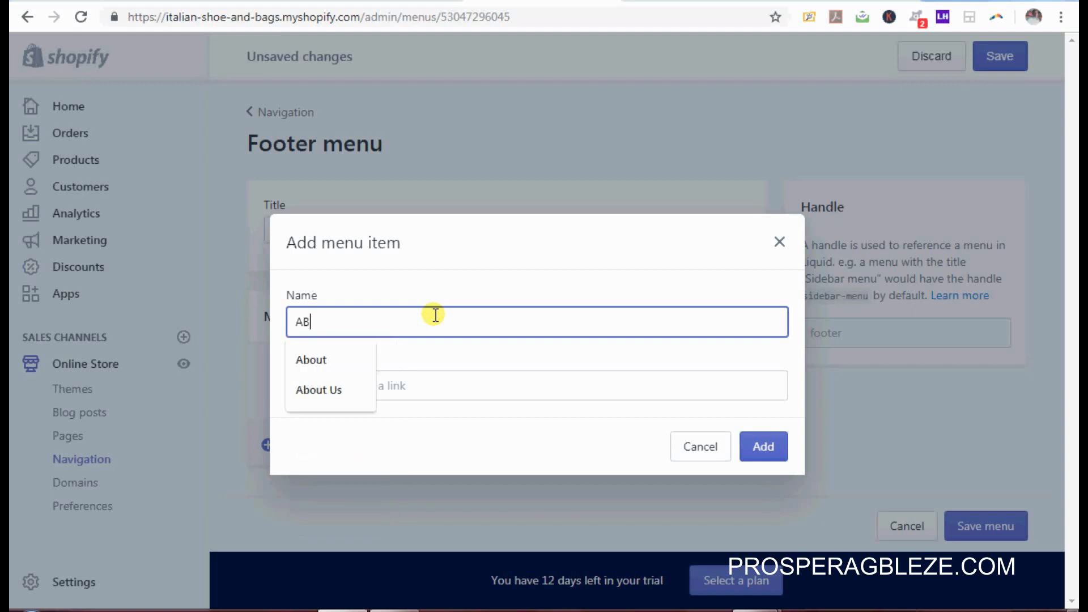
click(320, 383)
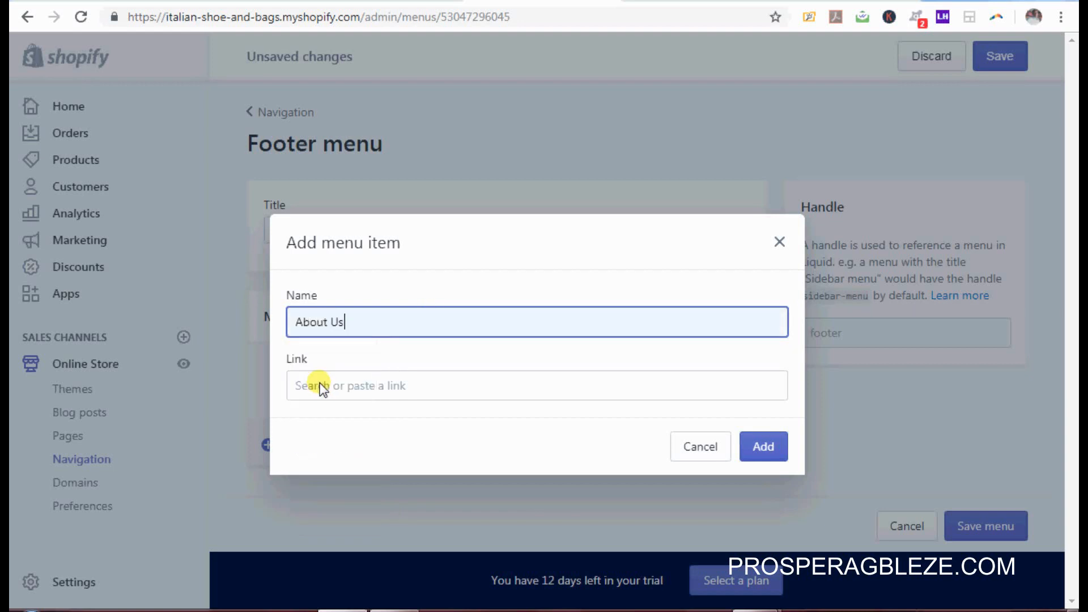
click(390, 386)
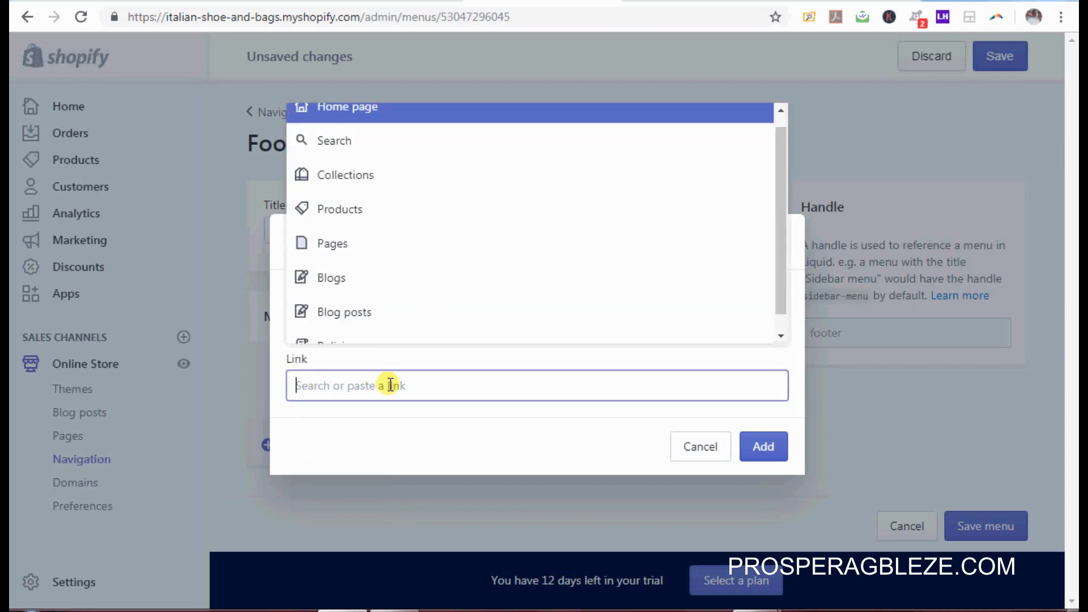
click(401, 255)
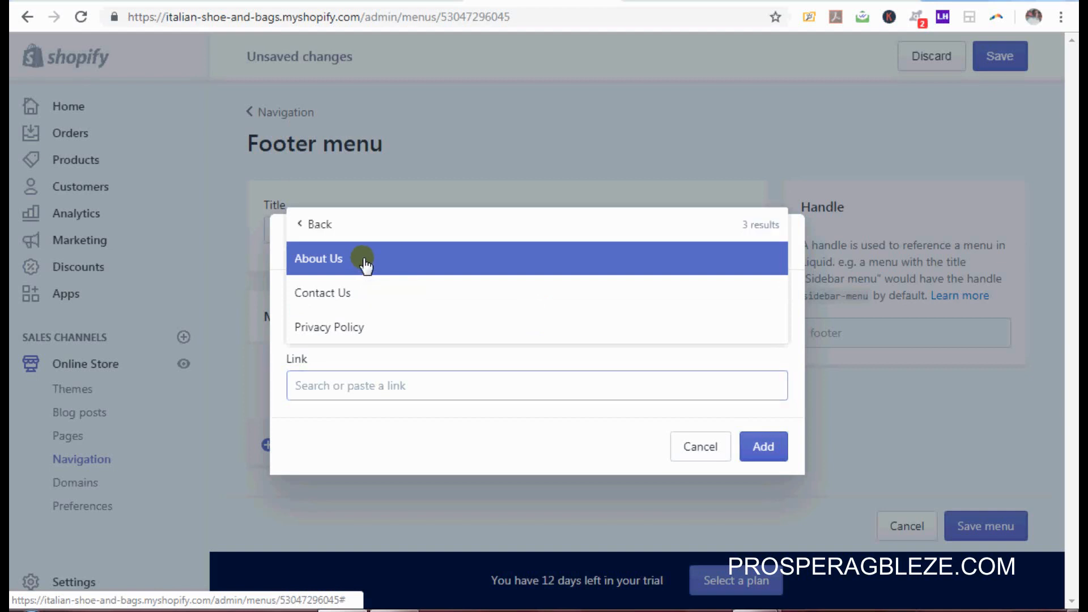
click(365, 262)
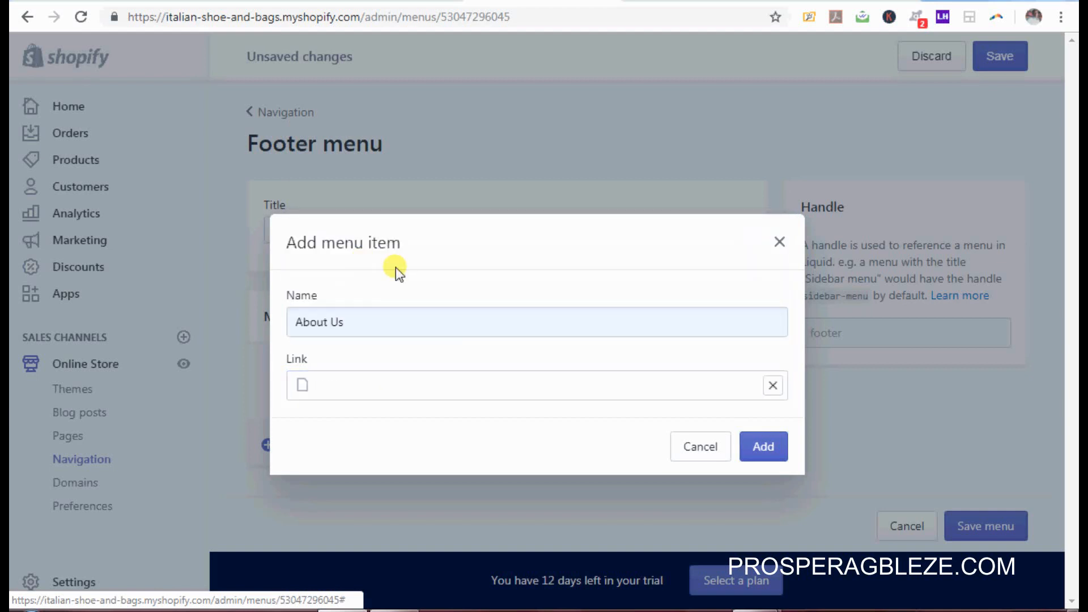
click(763, 451)
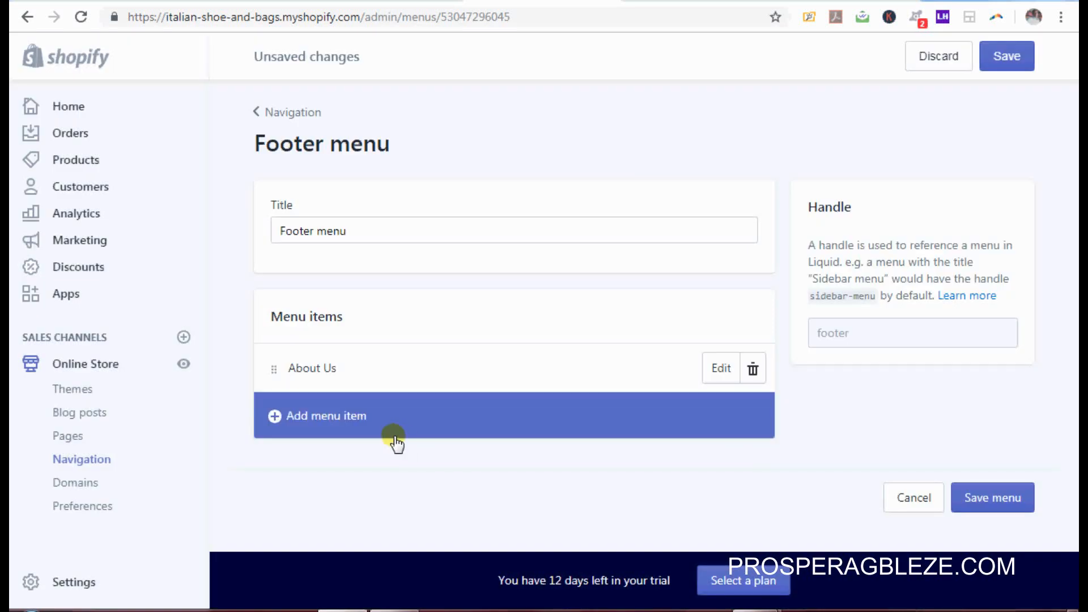
Step: Add a Privacy Policy footer item linked to the Privacy Policy page
click(361, 419)
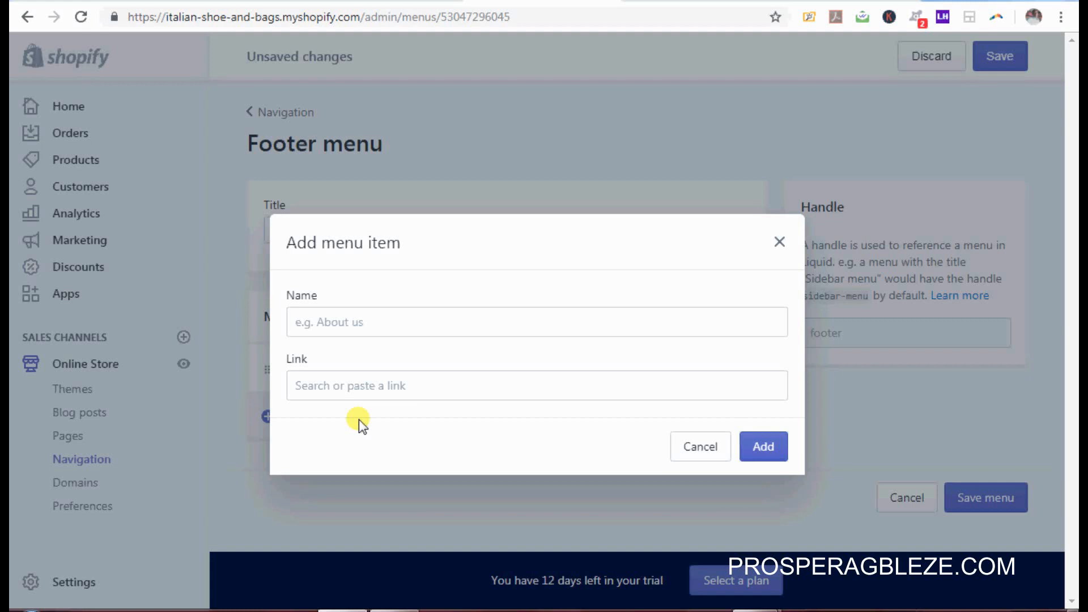
click(420, 325)
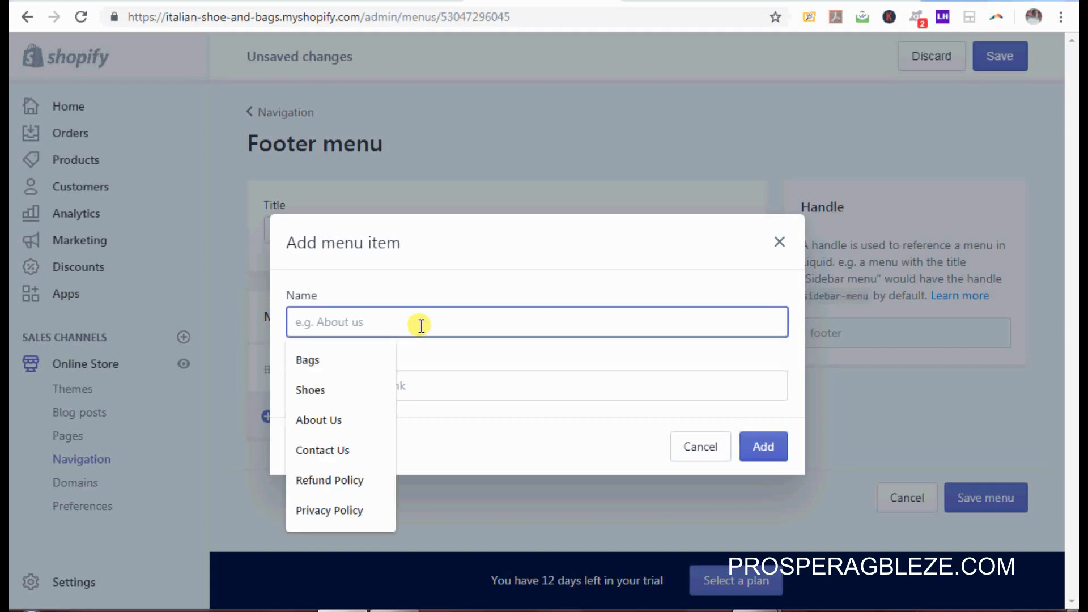
click(328, 518)
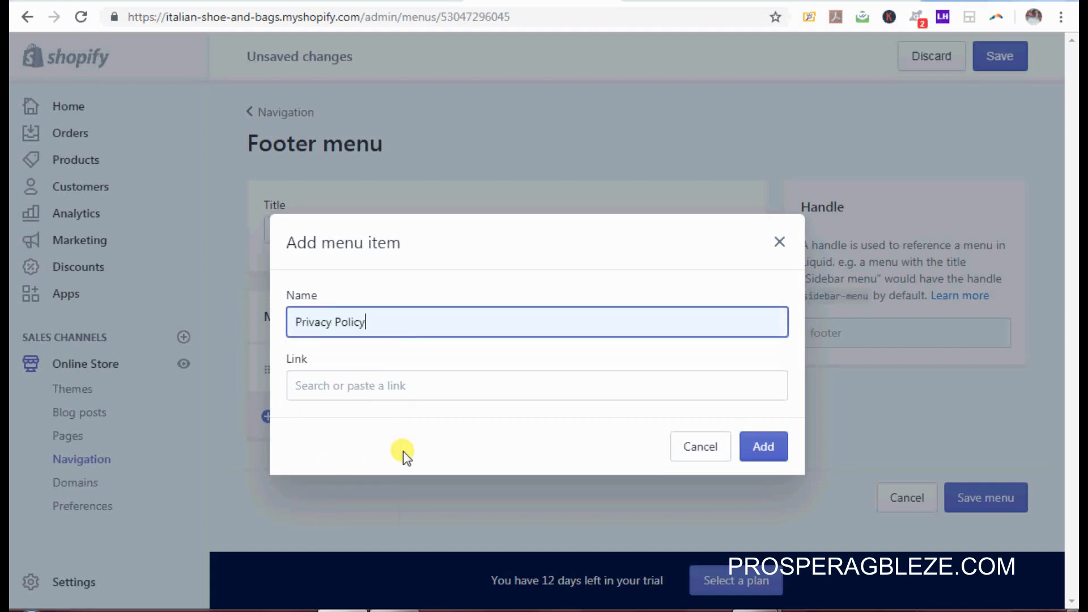
click(531, 383)
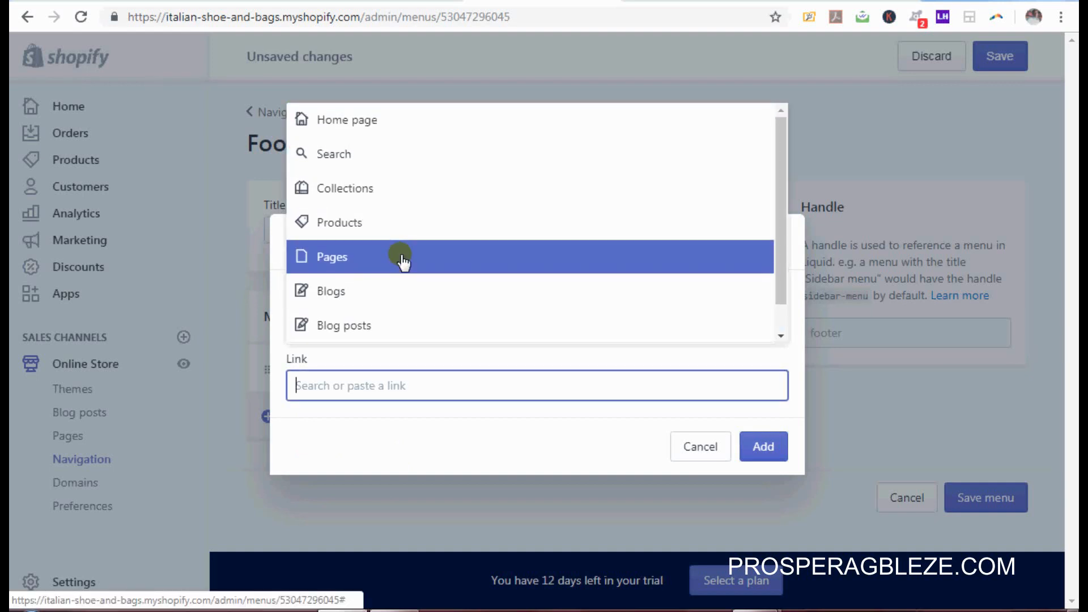
click(400, 258)
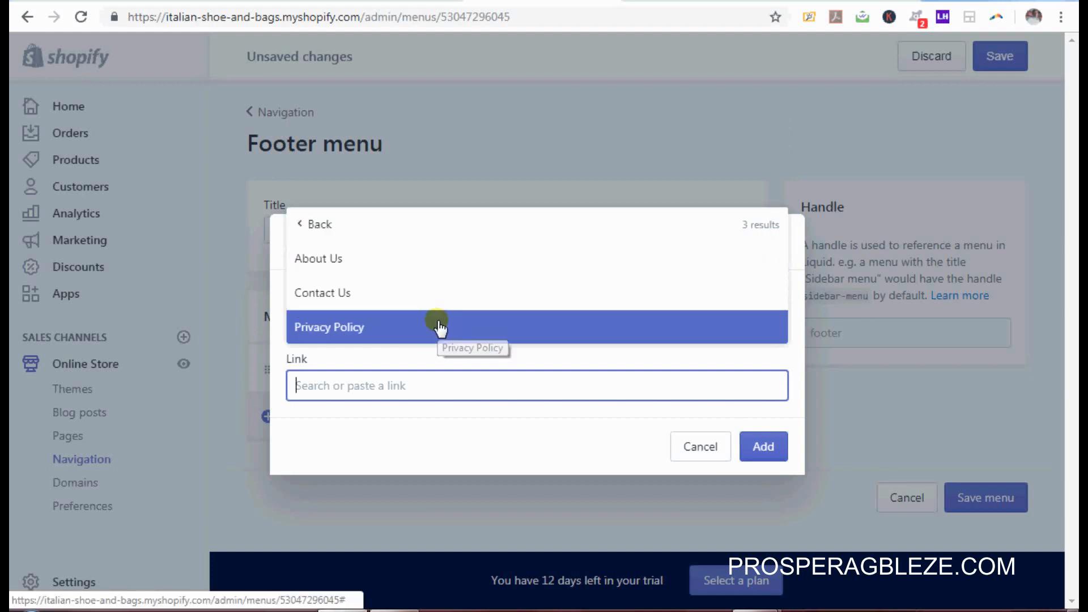
click(441, 328)
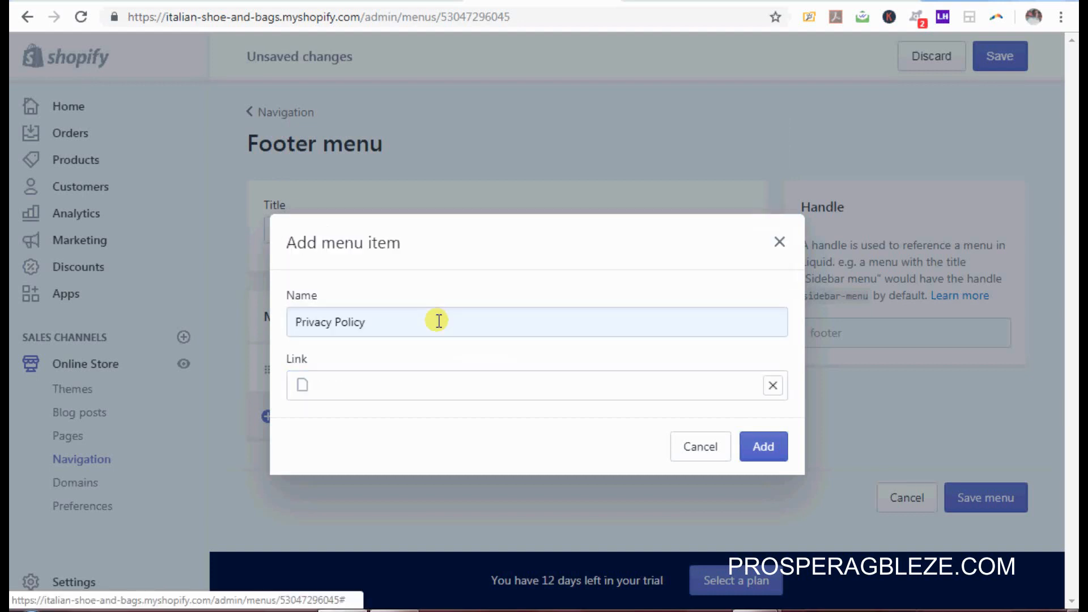
click(778, 450)
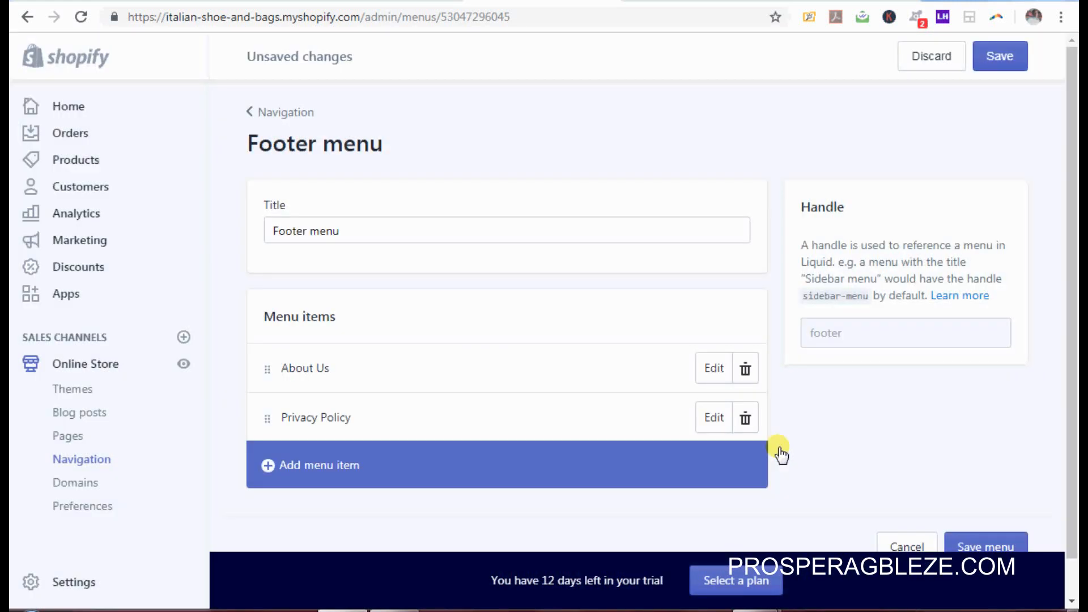
click(309, 468)
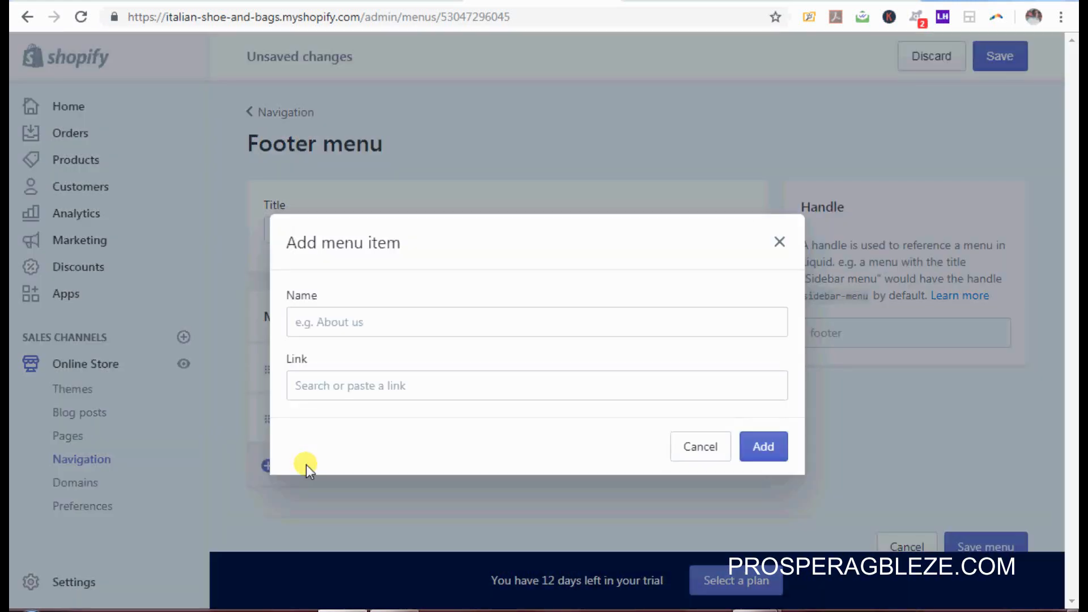
Step: Add a Contact Us footer item linked to the Contact Us page
click(552, 324)
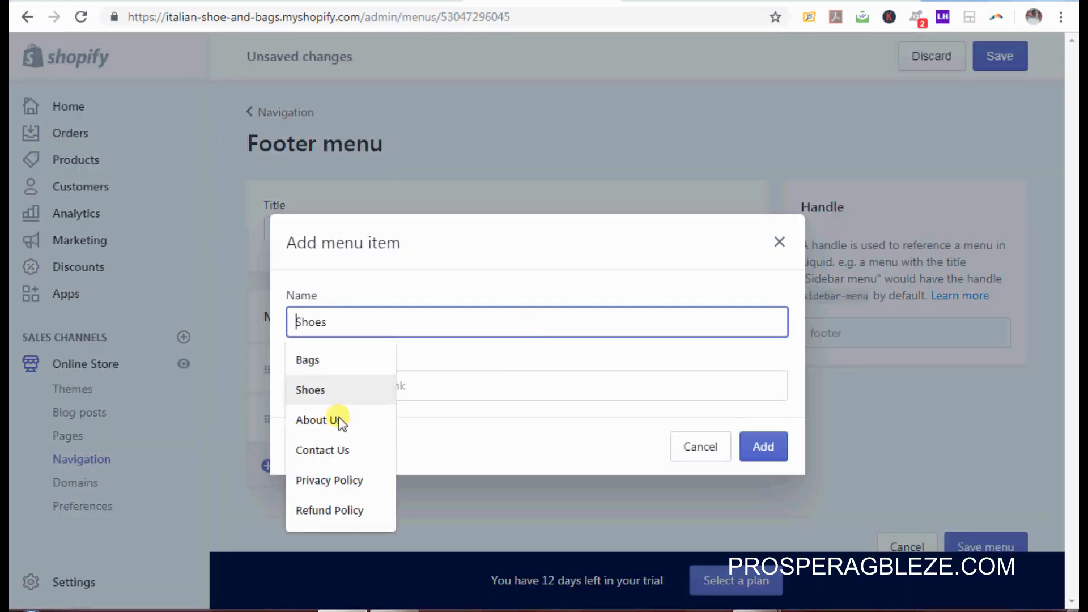
click(324, 442)
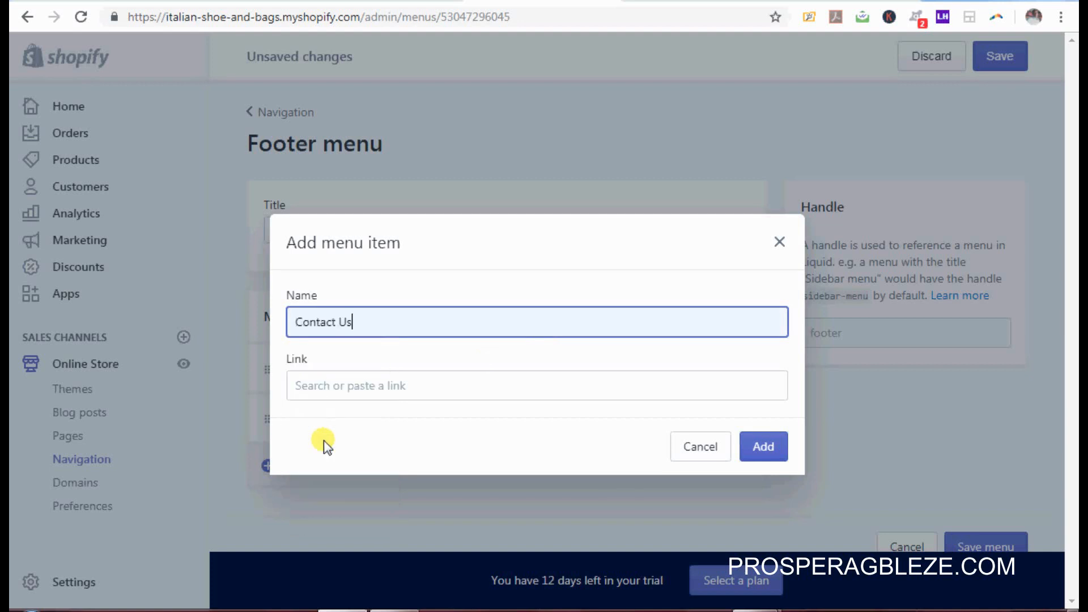
click(518, 381)
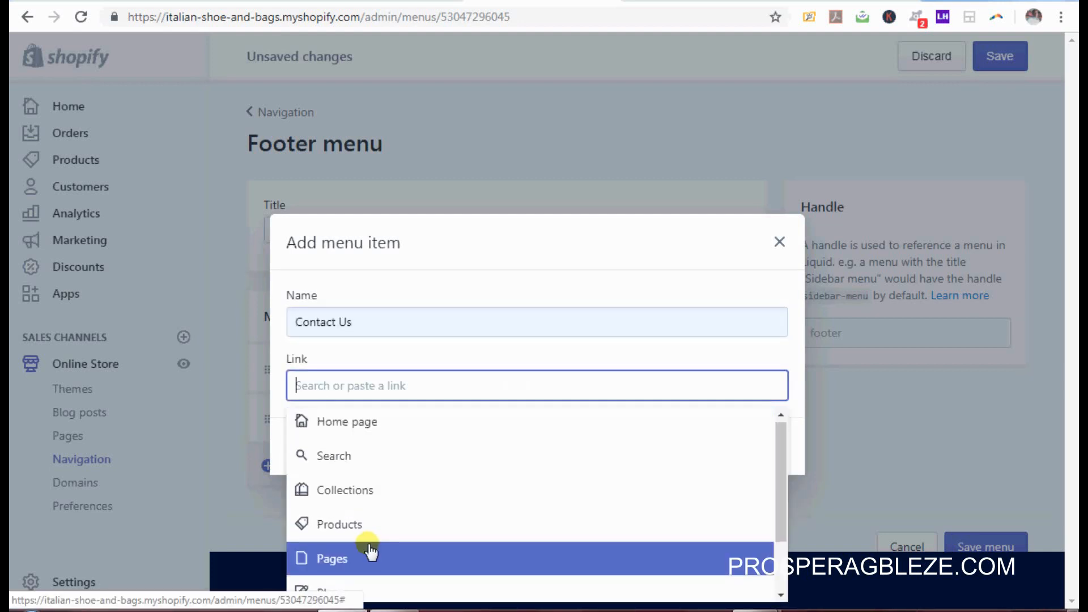
click(369, 551)
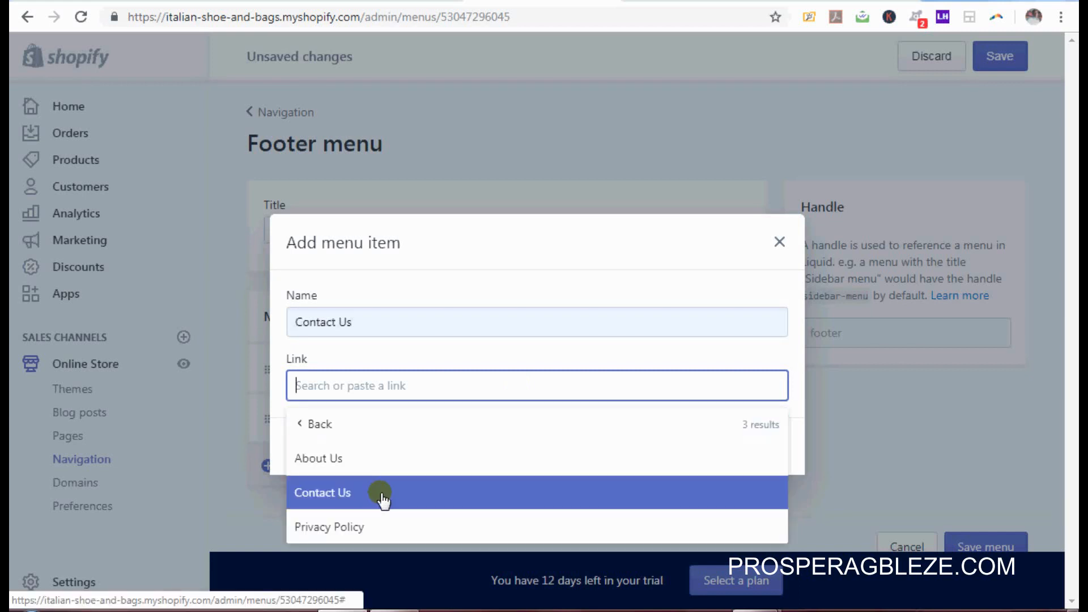
click(383, 500)
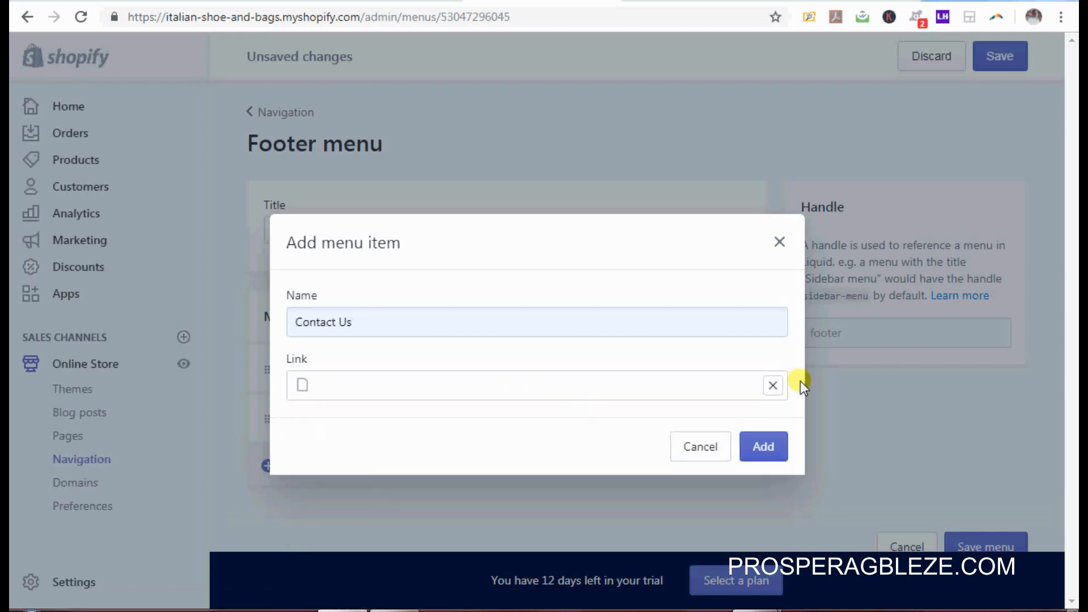
click(760, 448)
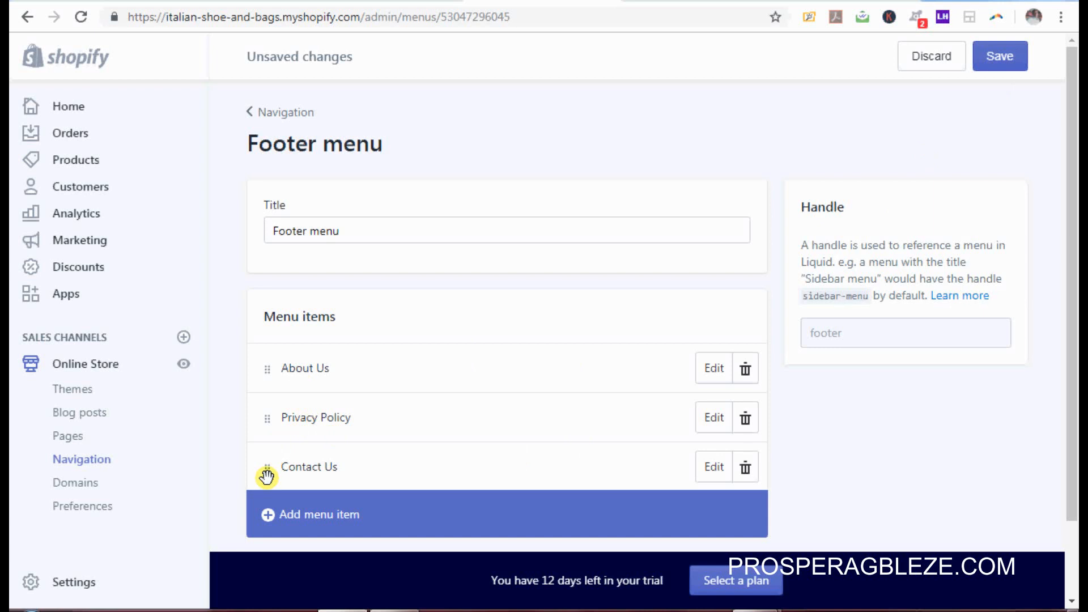
Step: Place Contact Us between About Us and Privacy Policy, save, and return to Navigation
drag(266, 473, 267, 415)
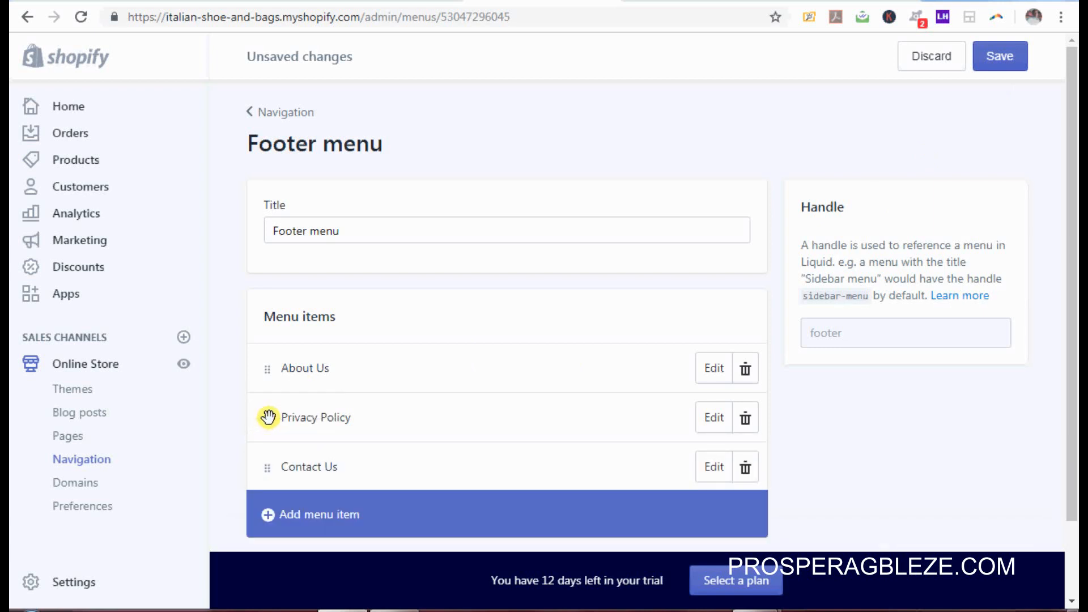
drag(267, 469, 262, 409)
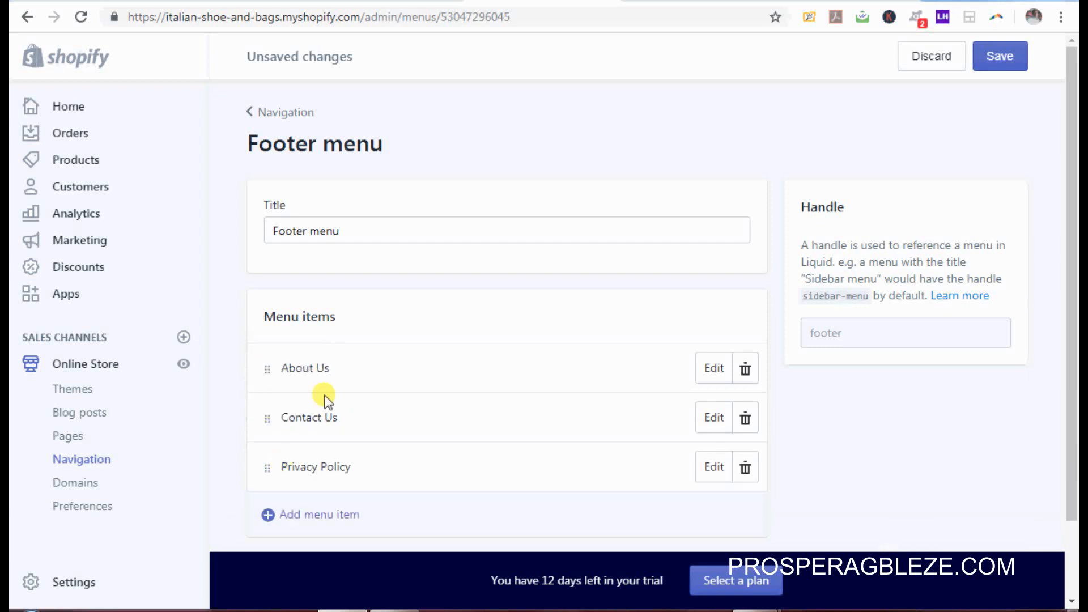
click(1008, 60)
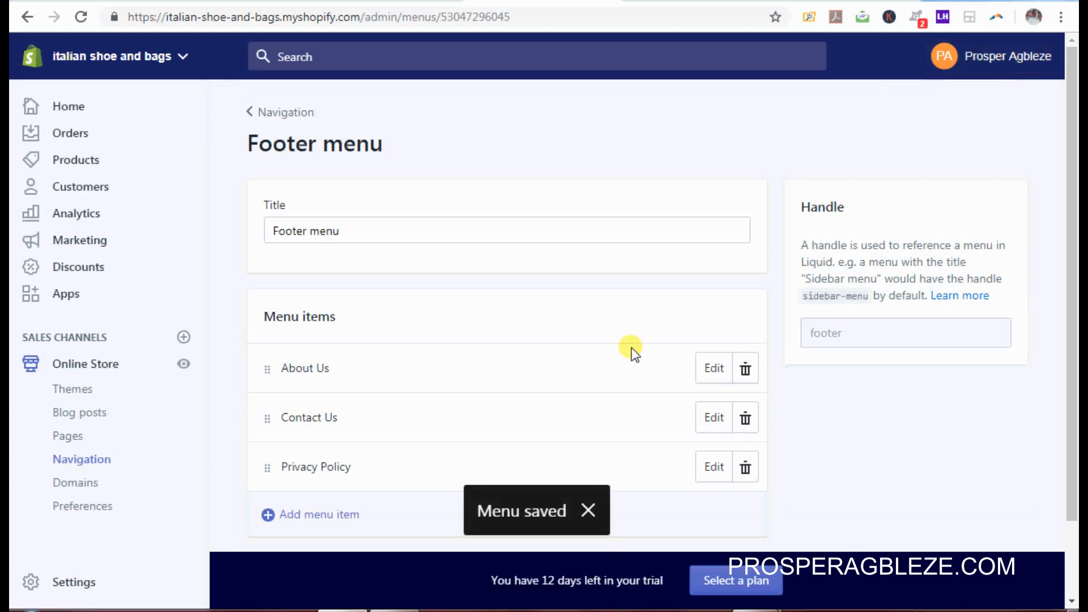
click(294, 114)
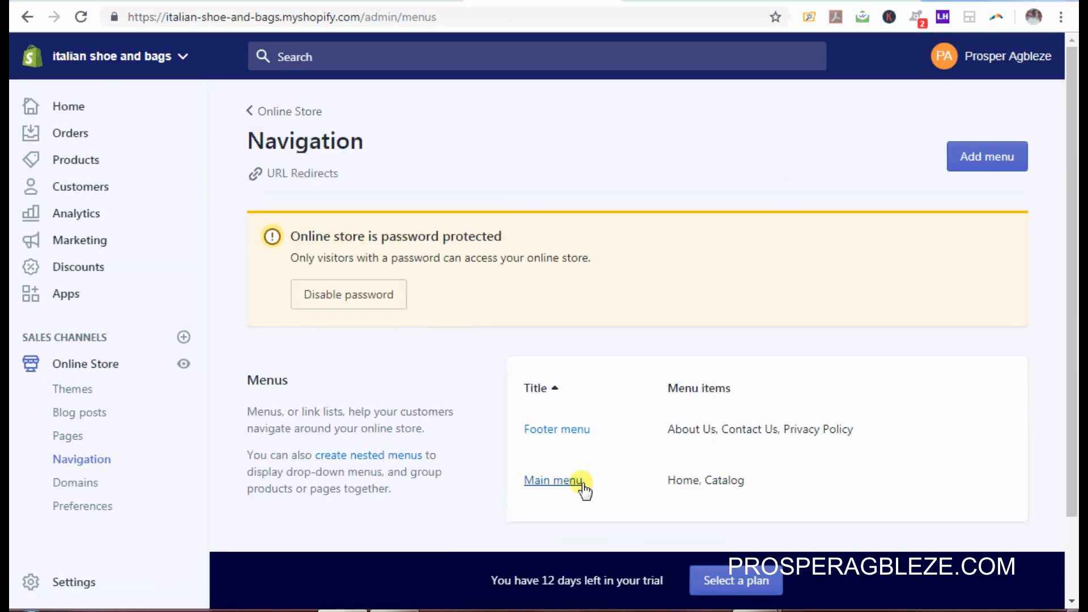
Step: Open the Main menu (Home, Catalog) after checking the reference storefront's MEN and WOMEN dropdowns
click(567, 483)
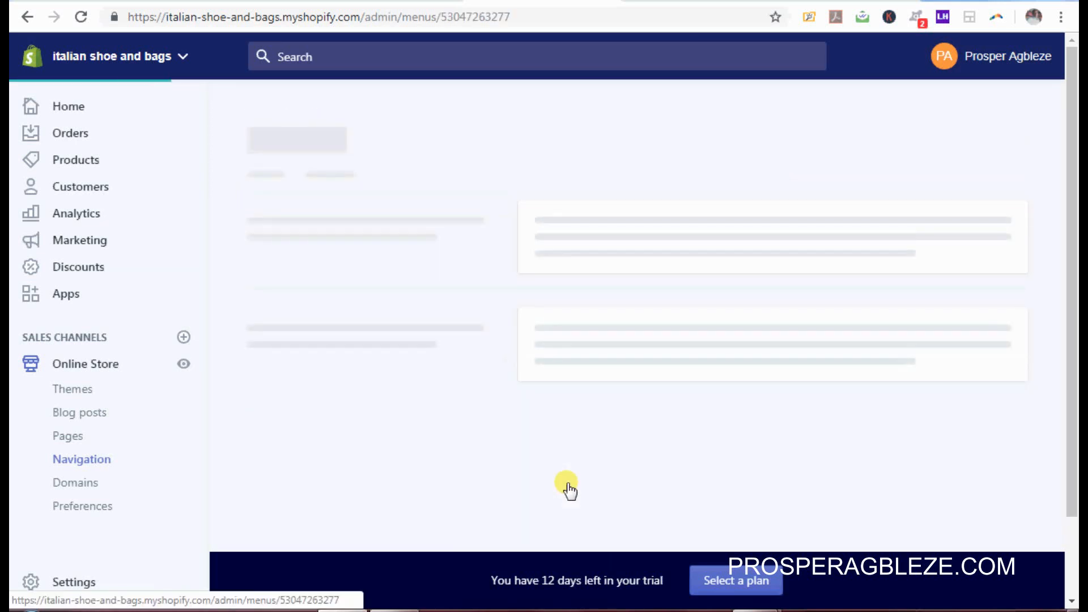
click(701, 3)
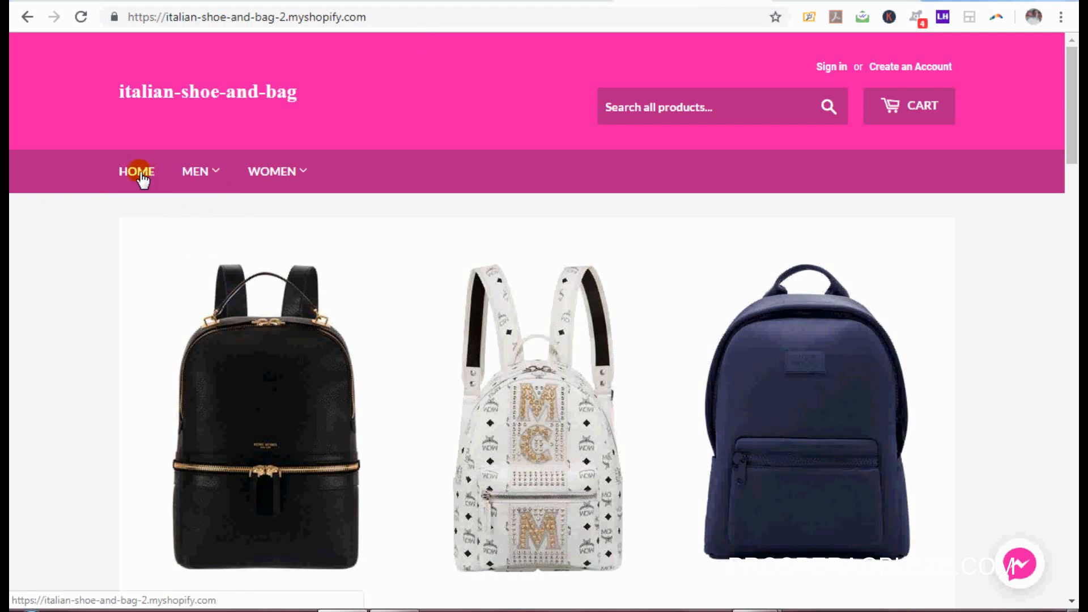
mouse_move(207, 173)
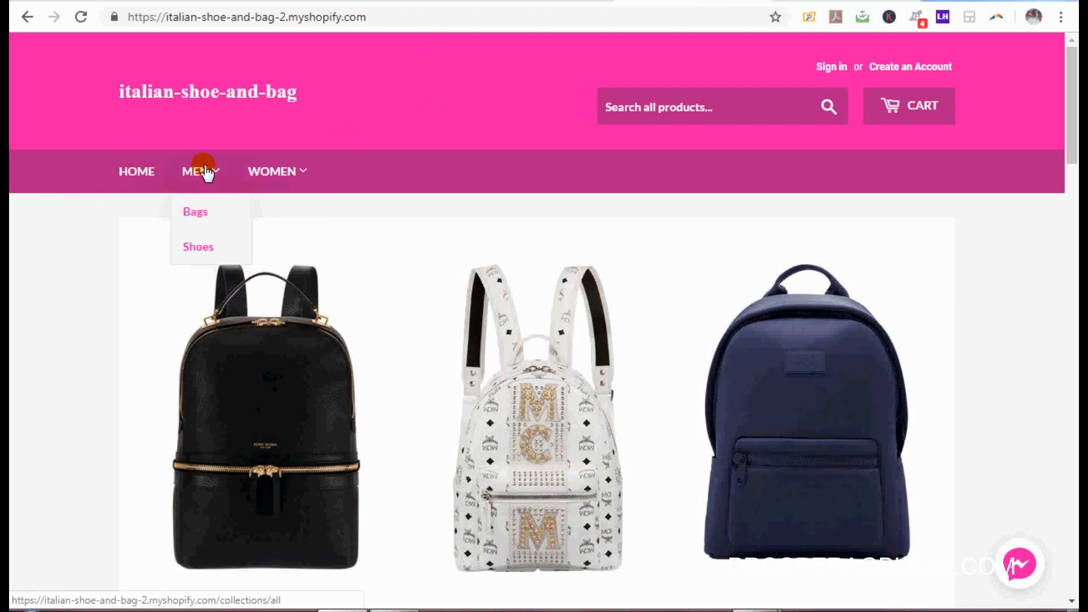
mouse_move(297, 173)
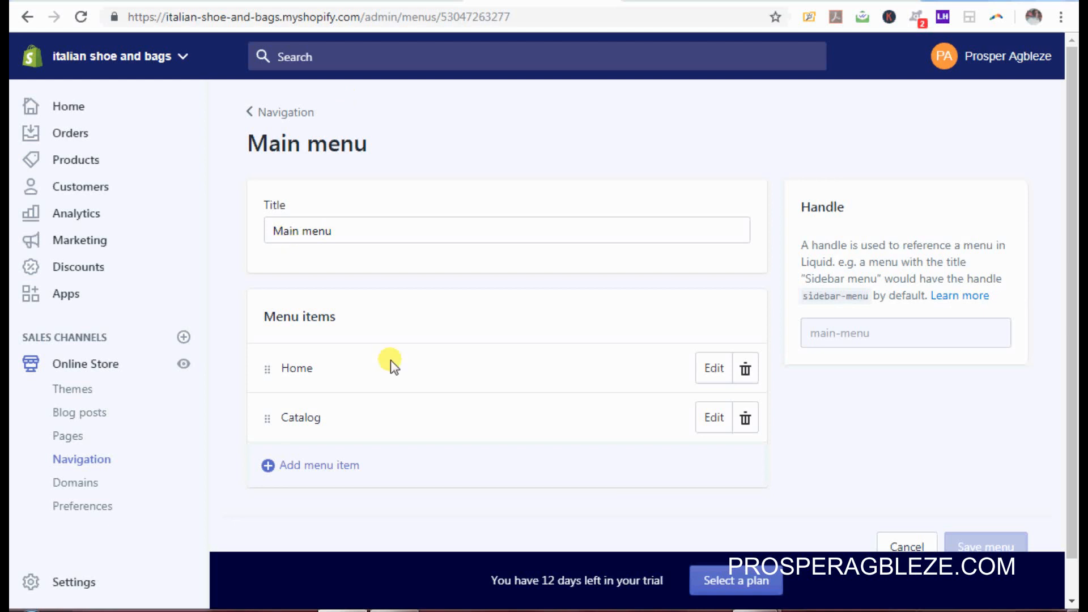
Step: Delete the Catalog item and add a MEN item linked to All Products
click(743, 419)
click(746, 228)
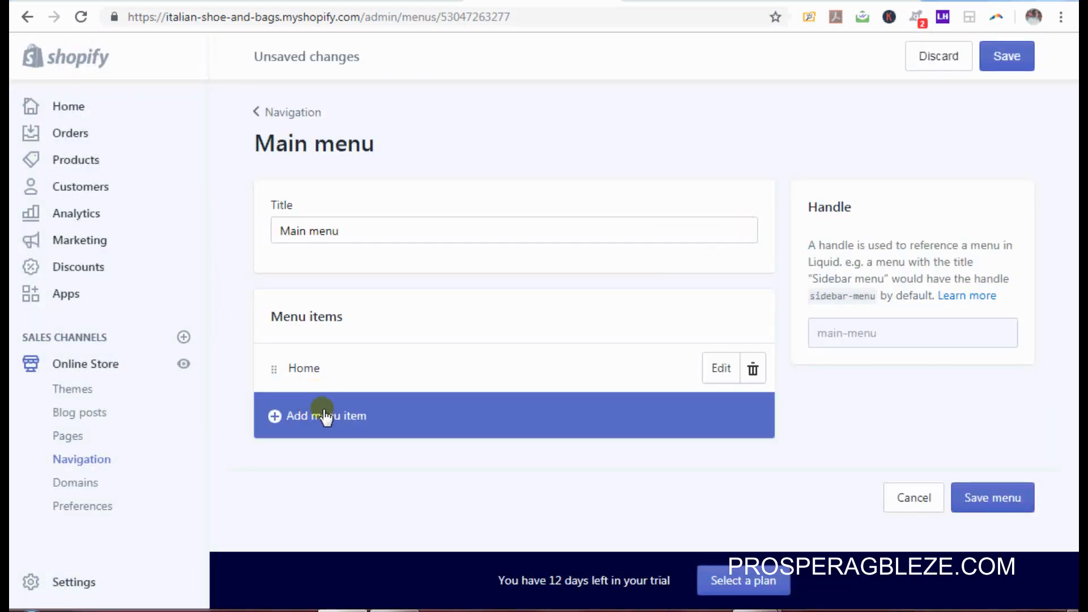
click(312, 416)
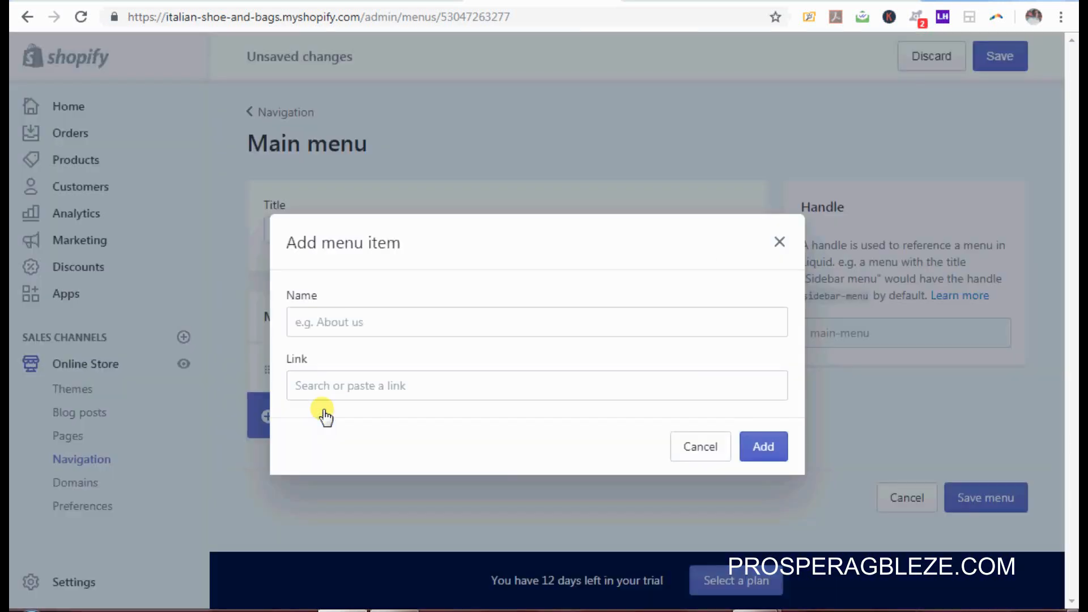
click(419, 318)
text(M)
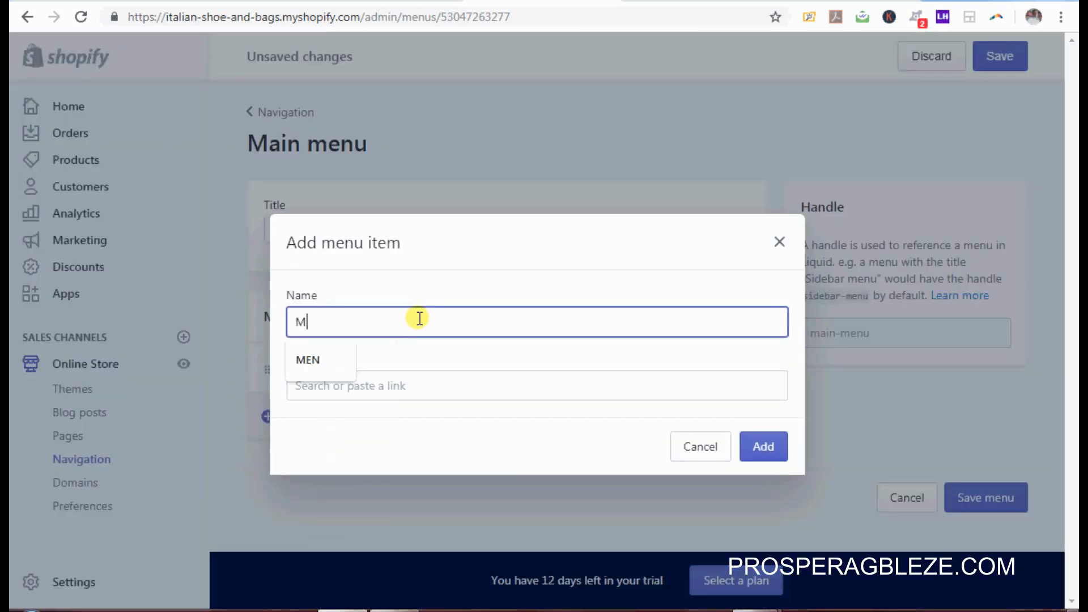
text(en)
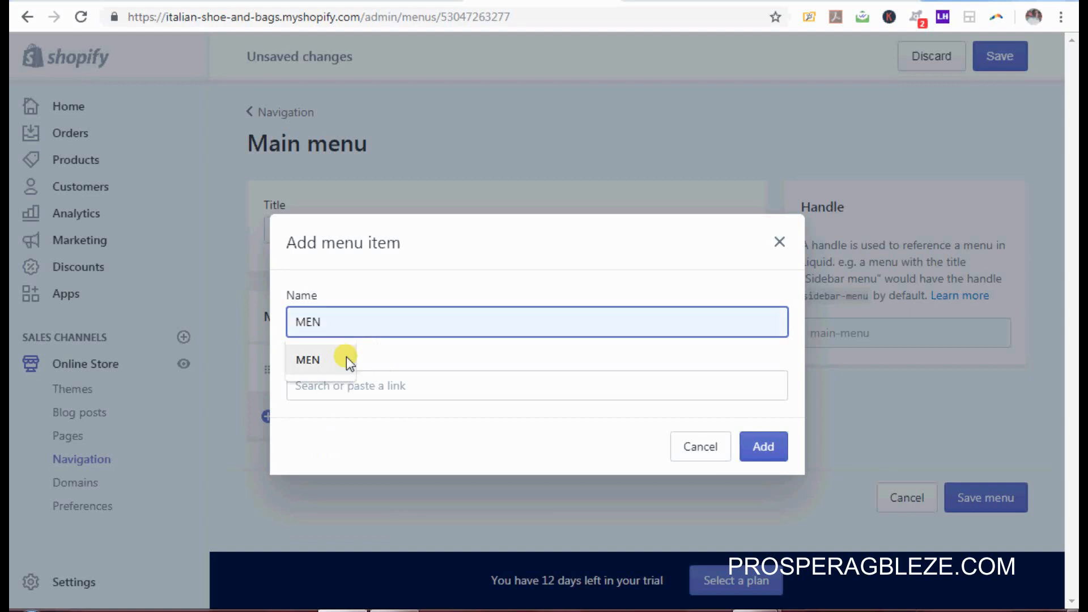
click(346, 356)
click(451, 391)
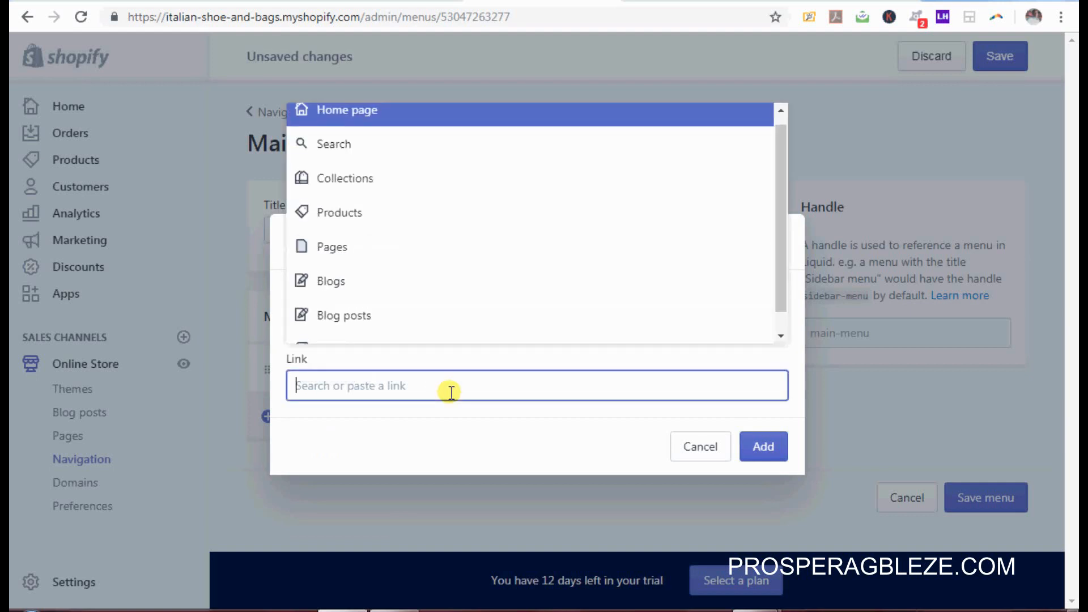
click(406, 223)
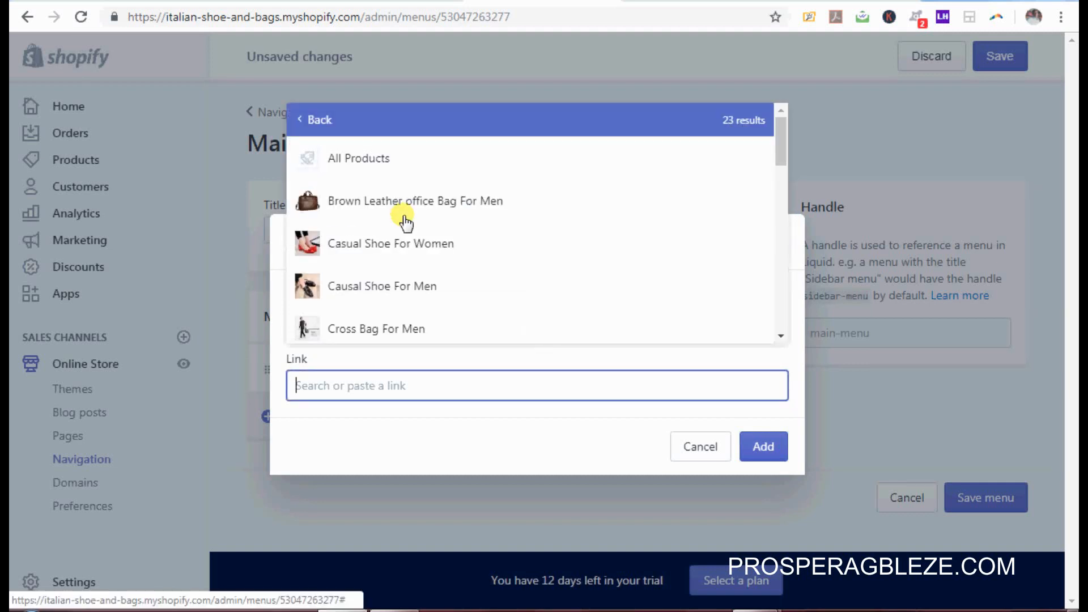
click(371, 169)
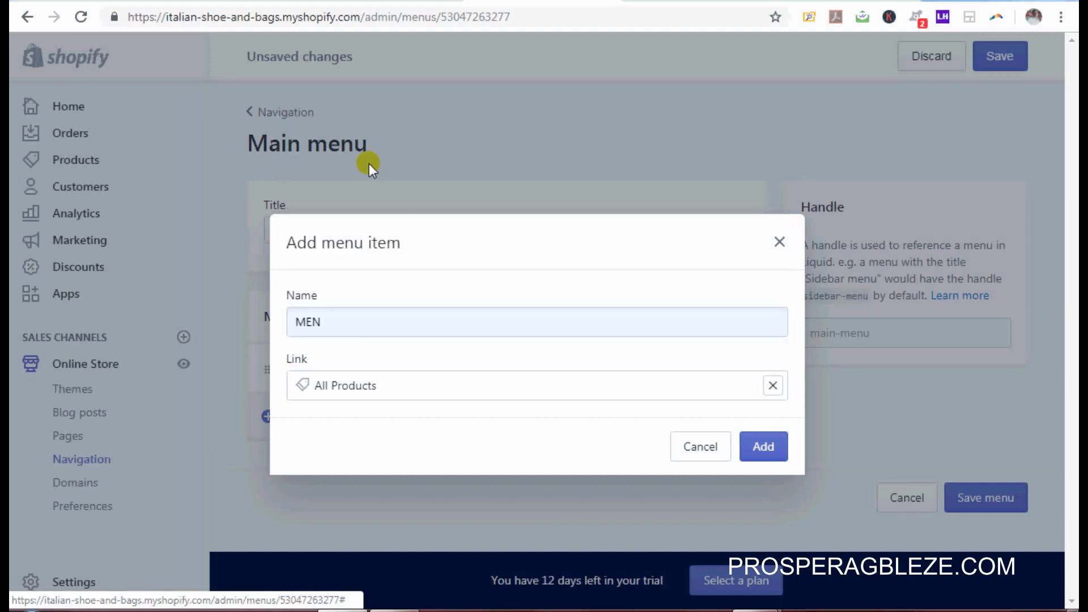
click(763, 448)
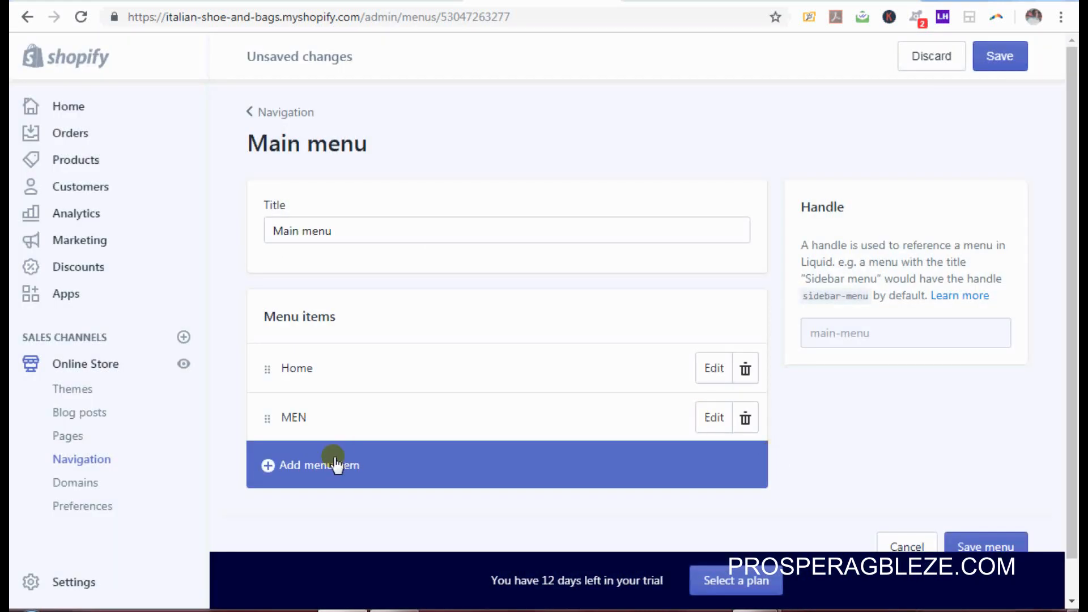
click(335, 469)
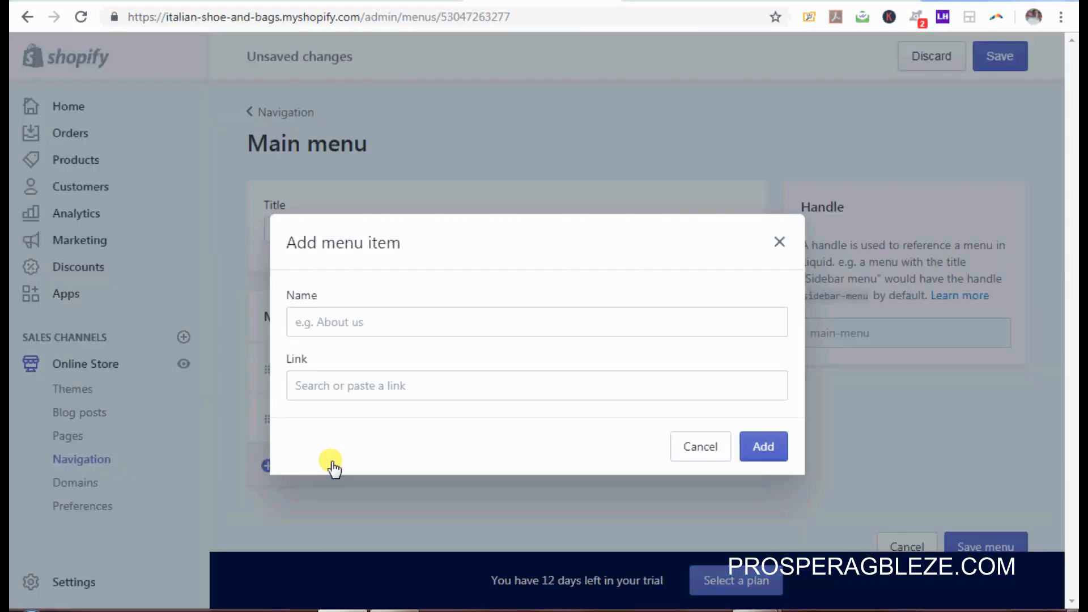
Step: Add a Bags item linked to the Men Bags collection, nested under MEN
click(466, 320)
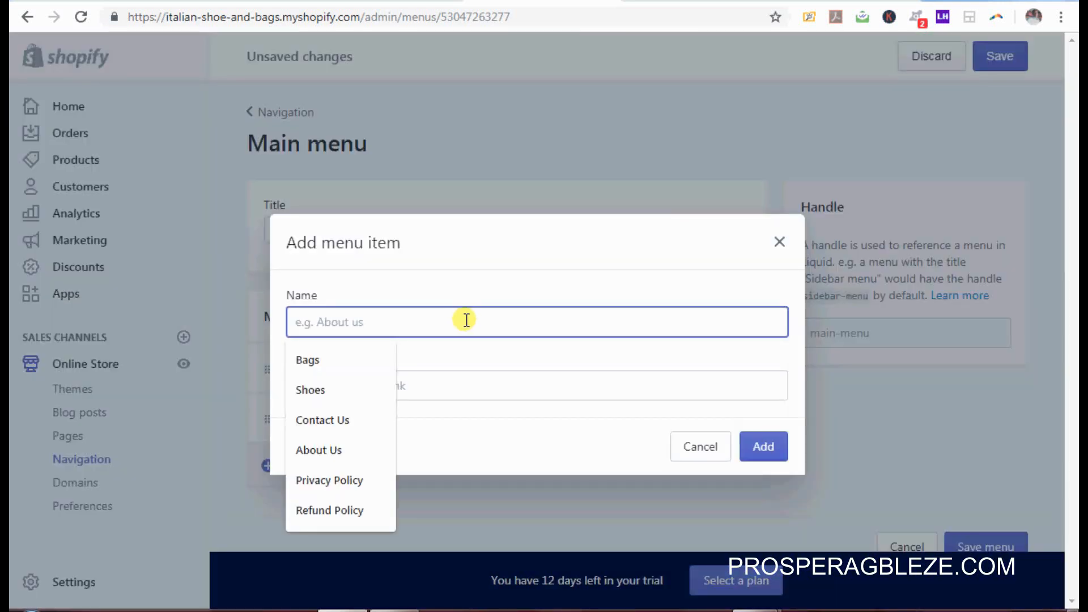
click(326, 365)
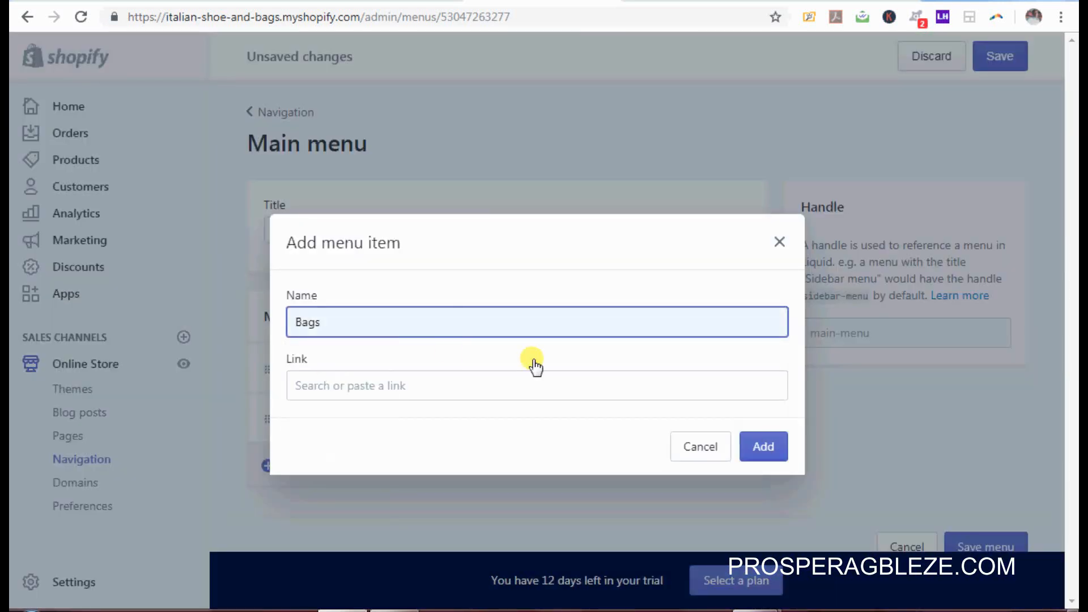
click(553, 384)
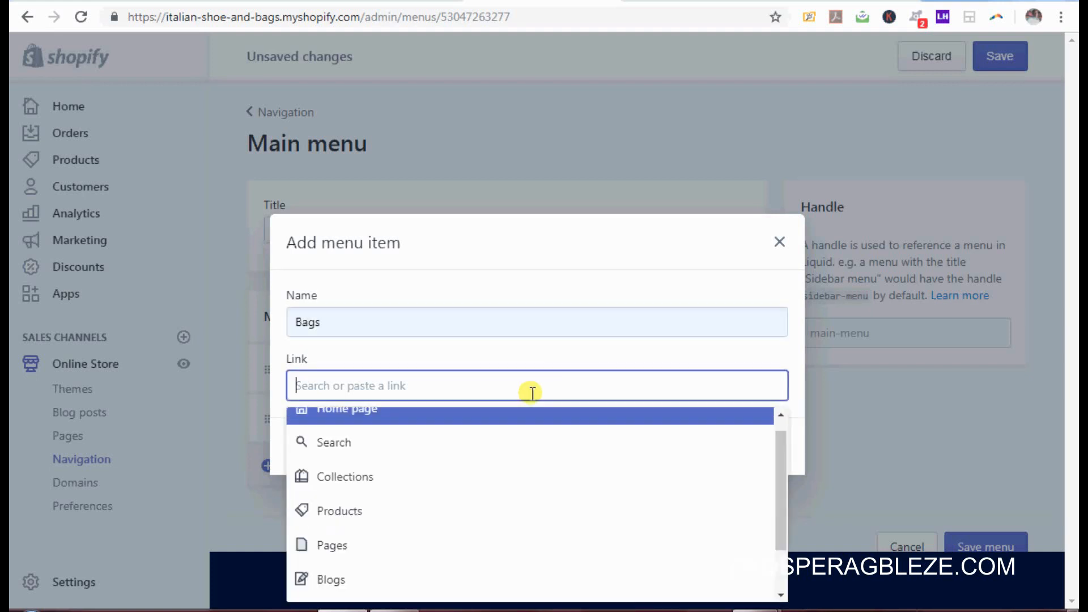
click(410, 490)
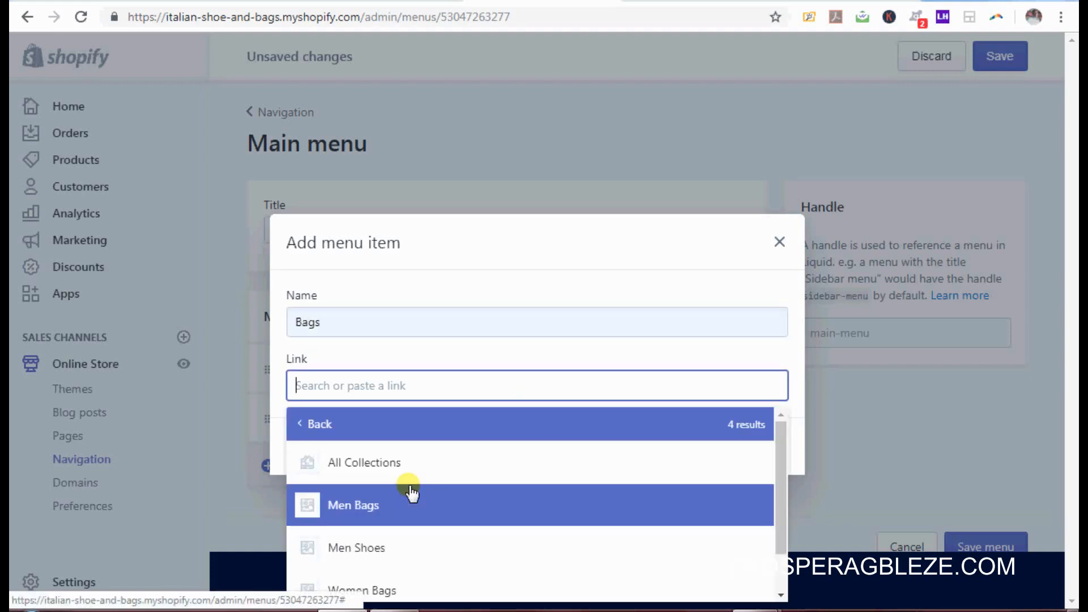
click(377, 505)
click(763, 485)
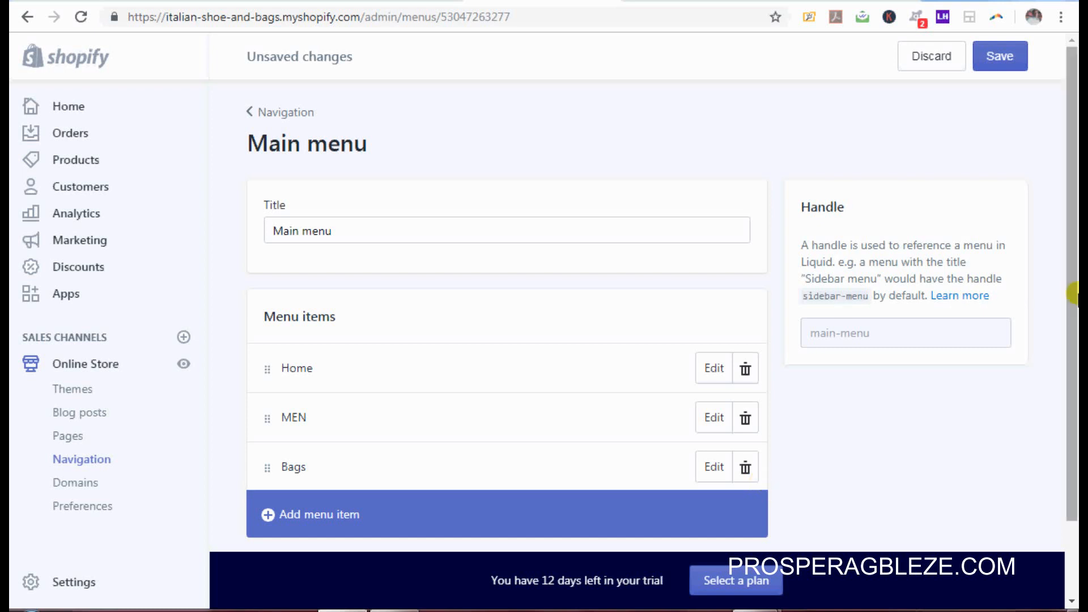
scroll(410, 489, down, 2)
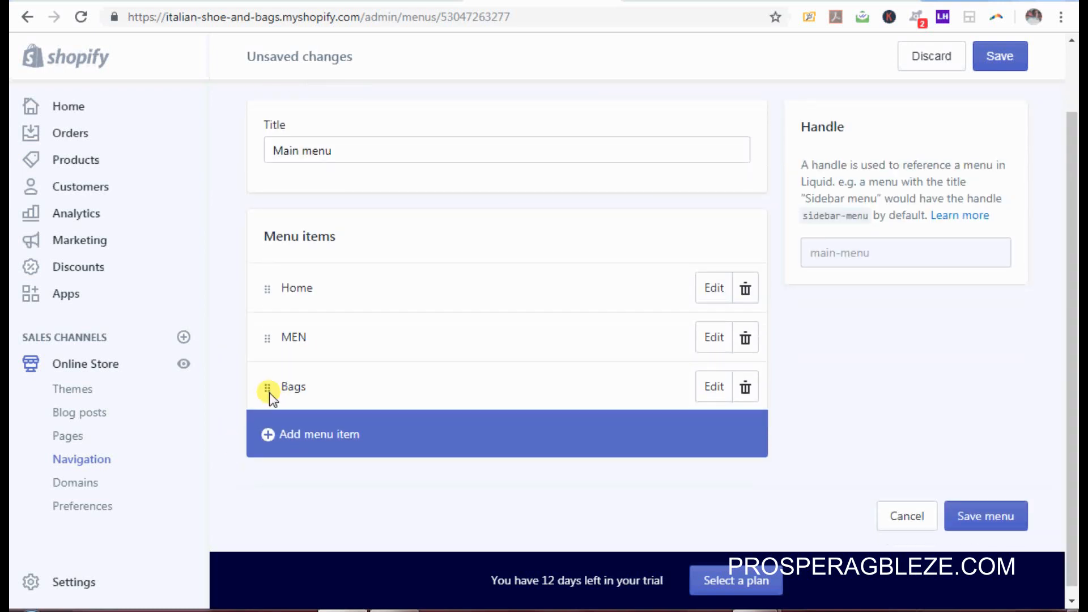
drag(269, 393, 304, 391)
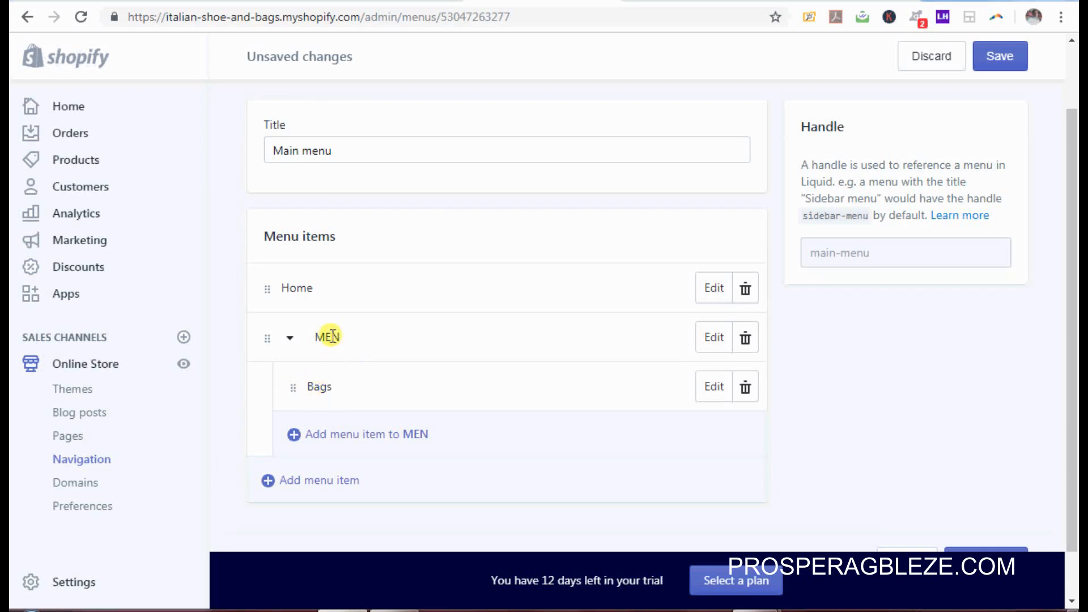
Step: Add a Shoes sub-item under MEN linked to the Men Shoes collection
click(399, 439)
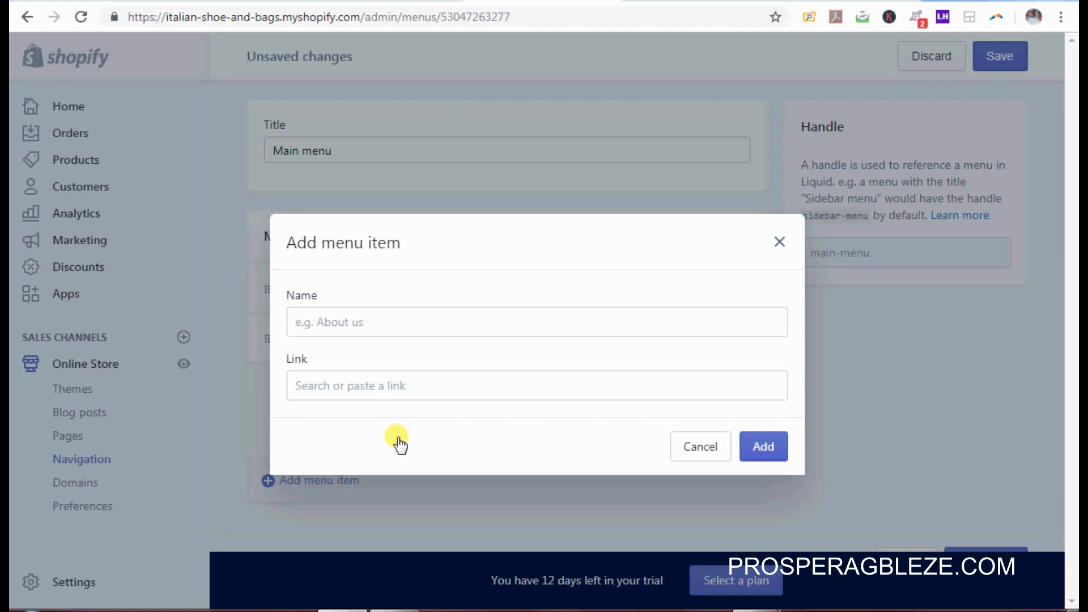
click(460, 322)
click(310, 392)
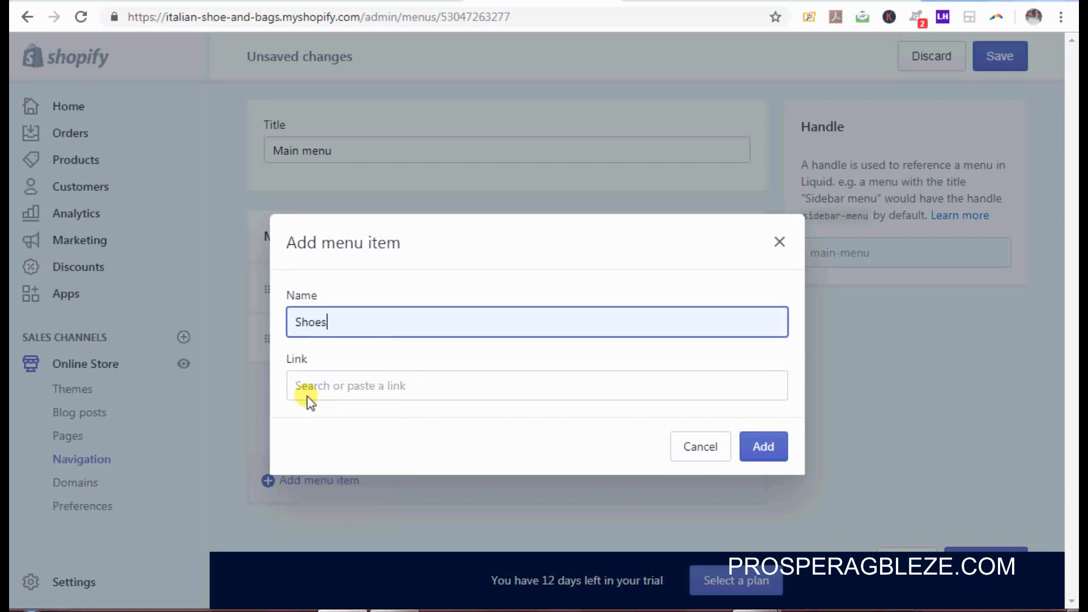
click(475, 393)
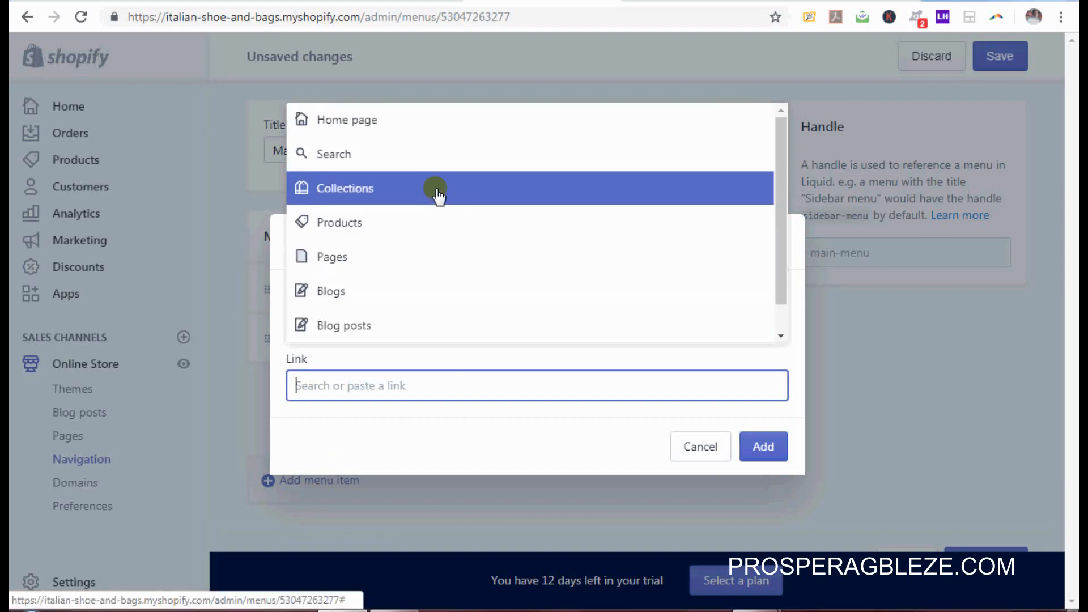
click(437, 192)
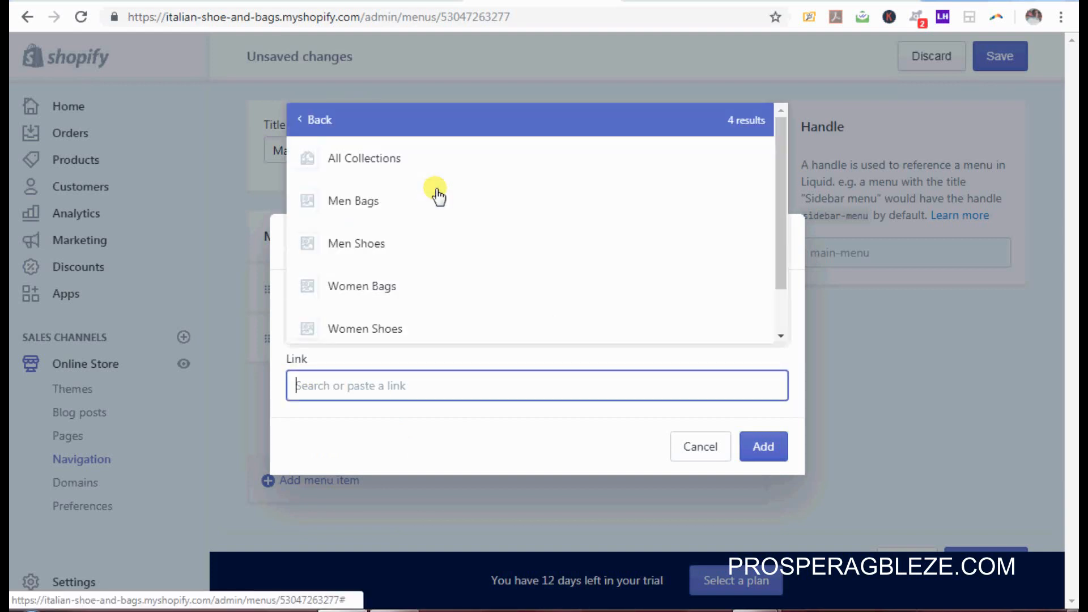
click(422, 245)
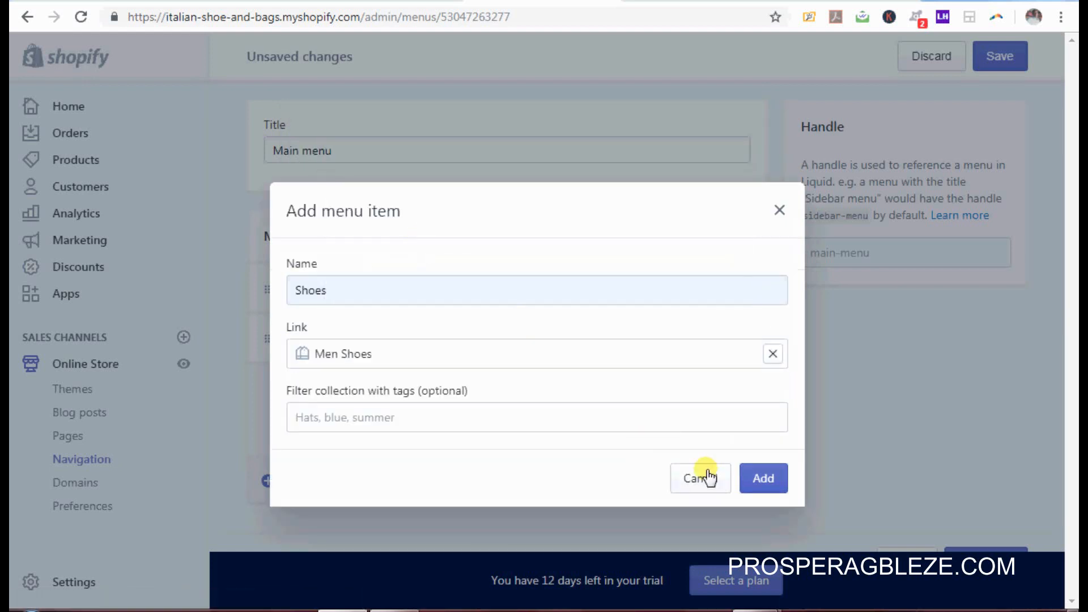
click(768, 481)
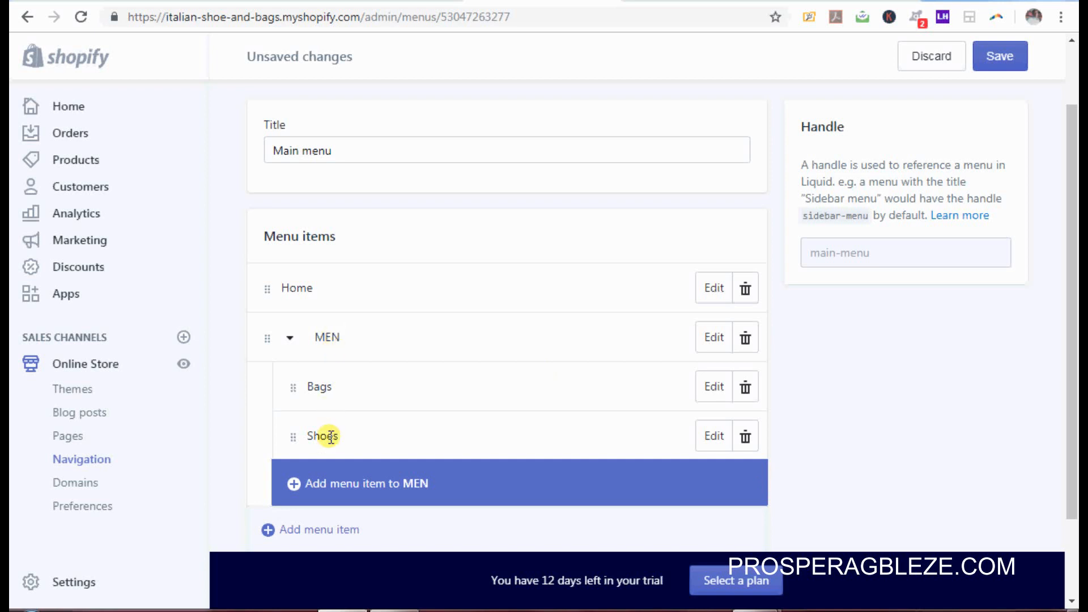
Step: Add a top-level WOMEN item linked to All Products
click(289, 339)
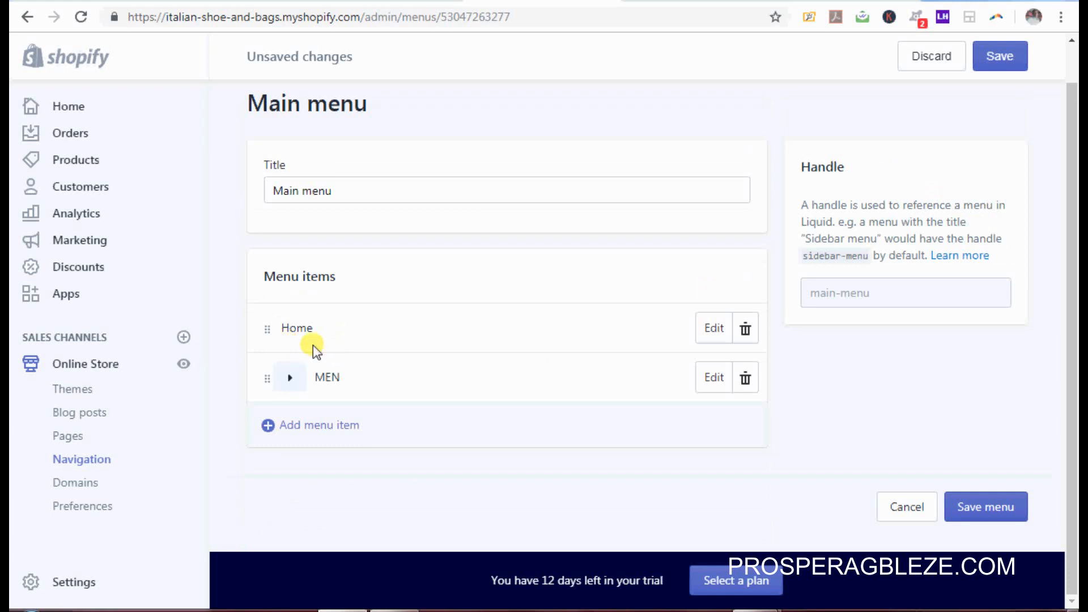
click(309, 426)
click(420, 320)
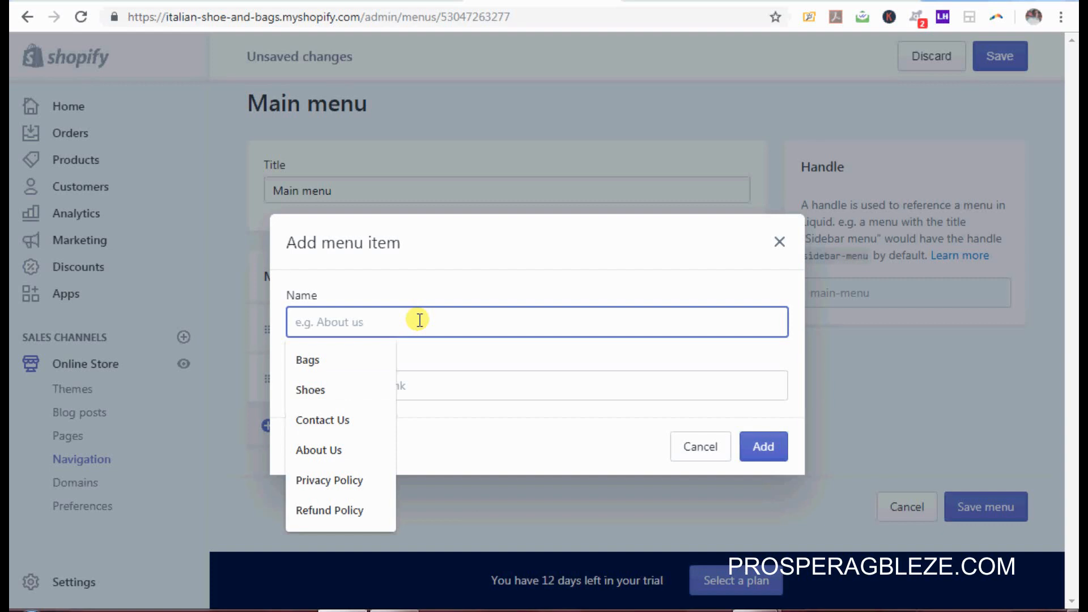
text(W)
click(331, 390)
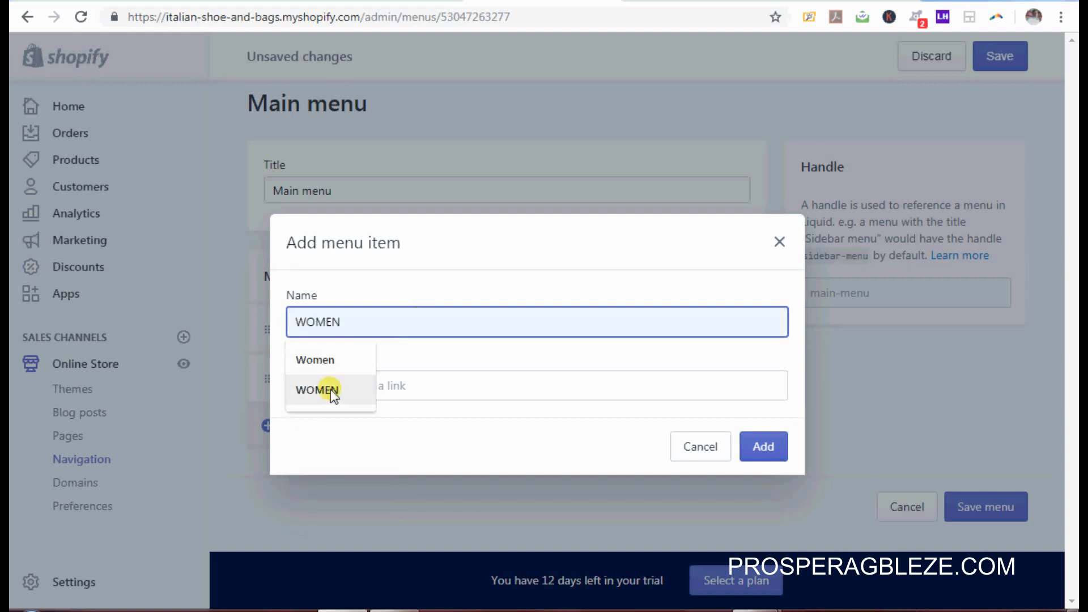
click(657, 381)
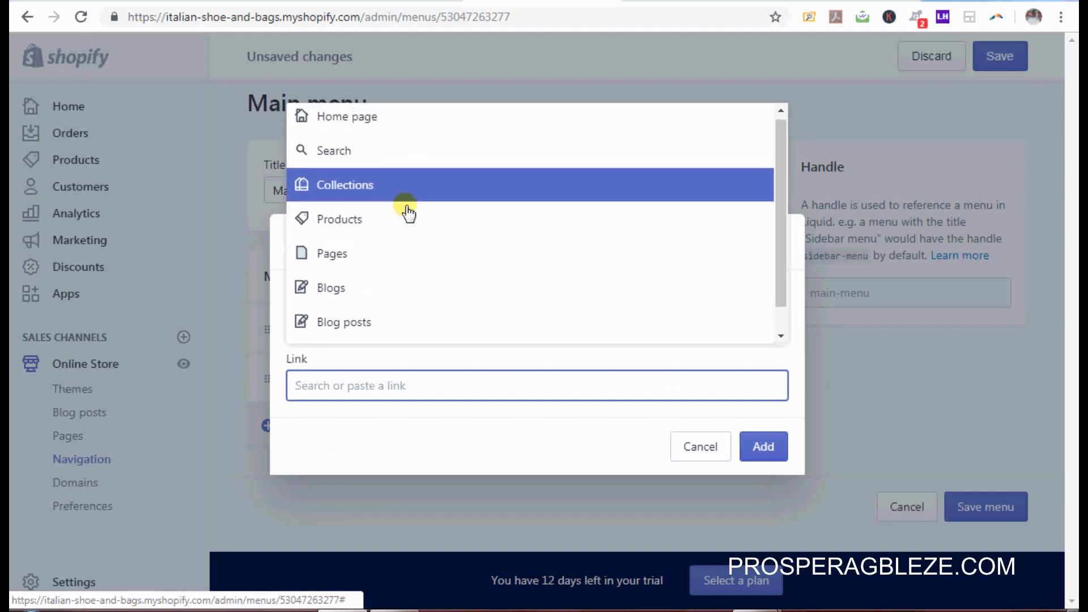
click(411, 222)
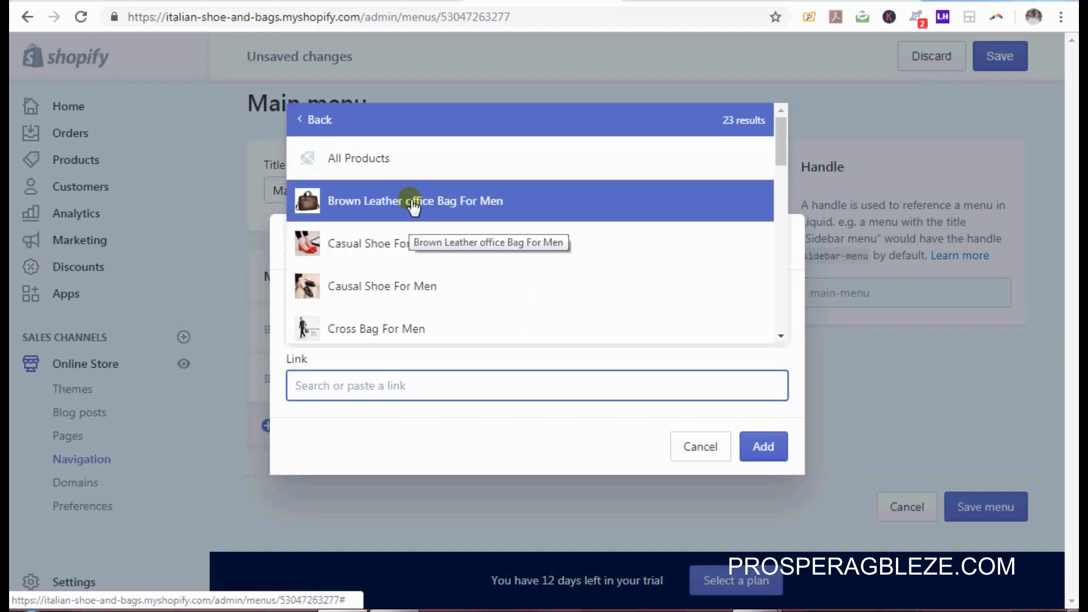
click(426, 156)
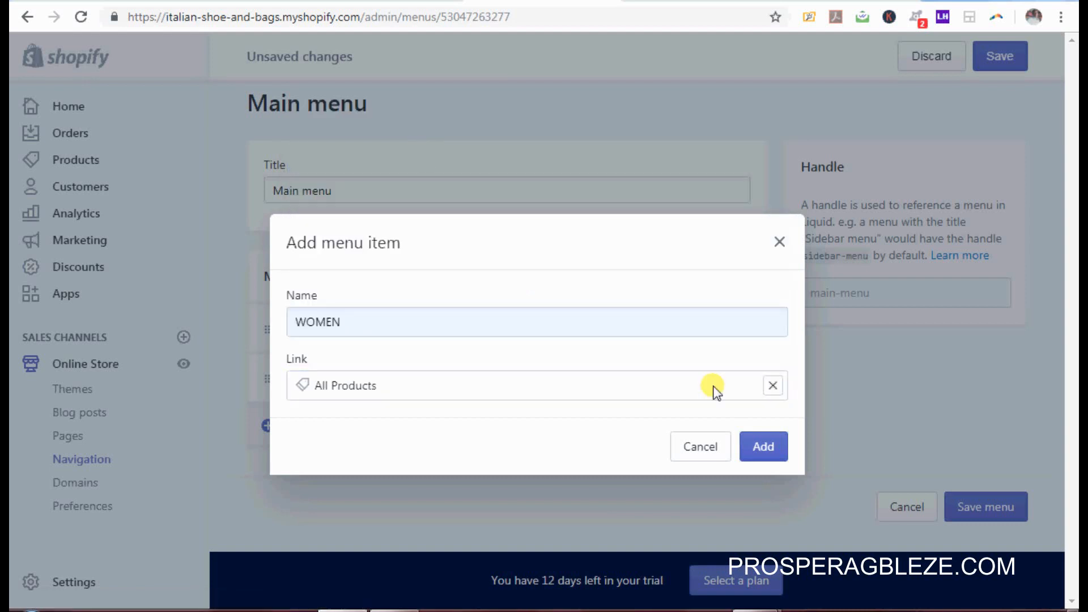
click(764, 446)
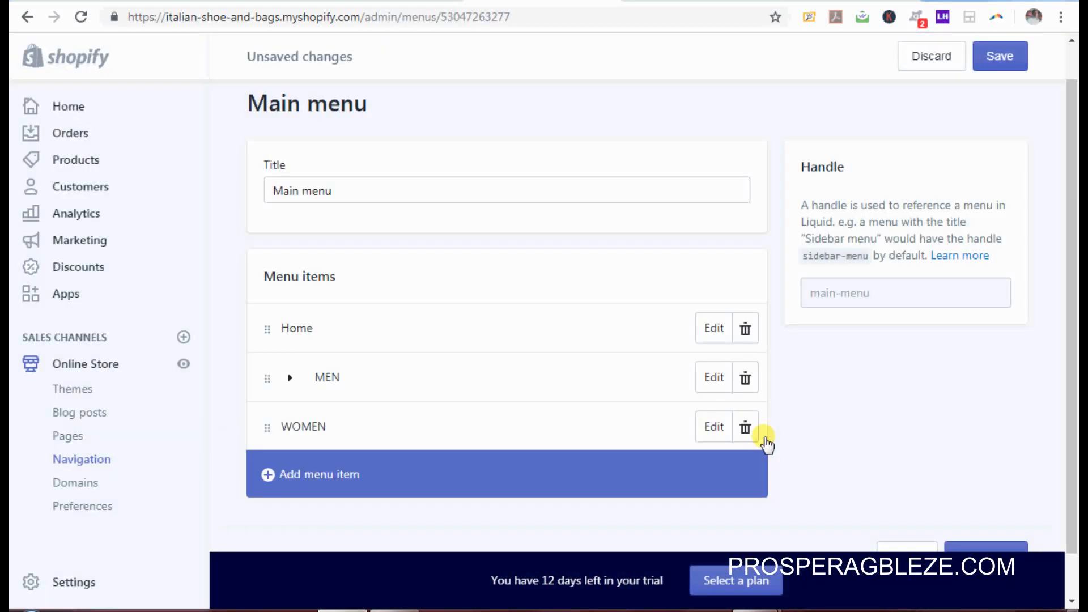
Step: Add a Bags item linked to the Women Bags collection
click(286, 479)
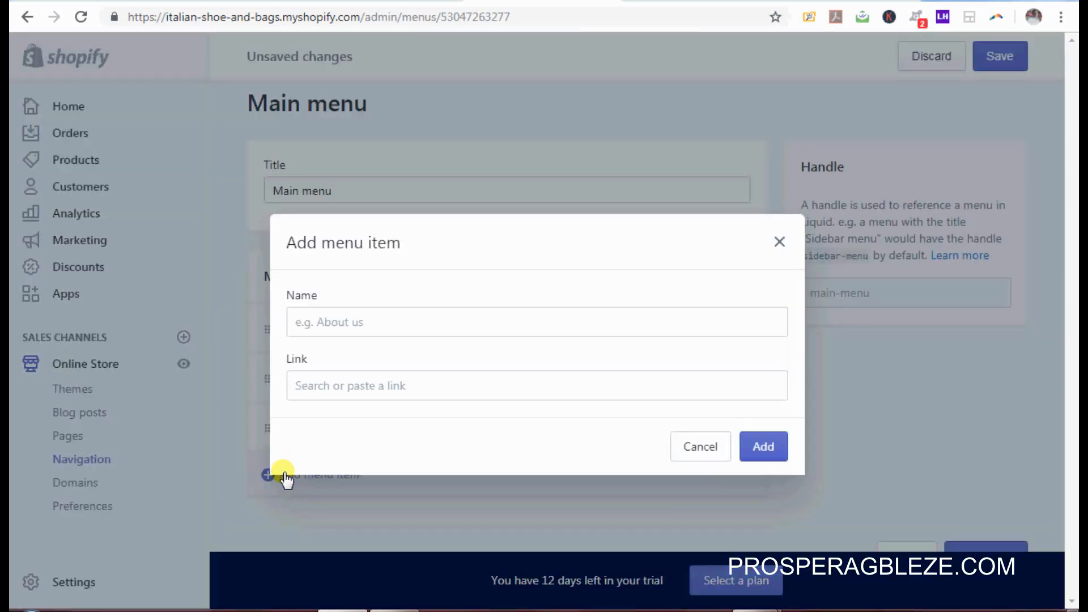
click(473, 321)
click(304, 369)
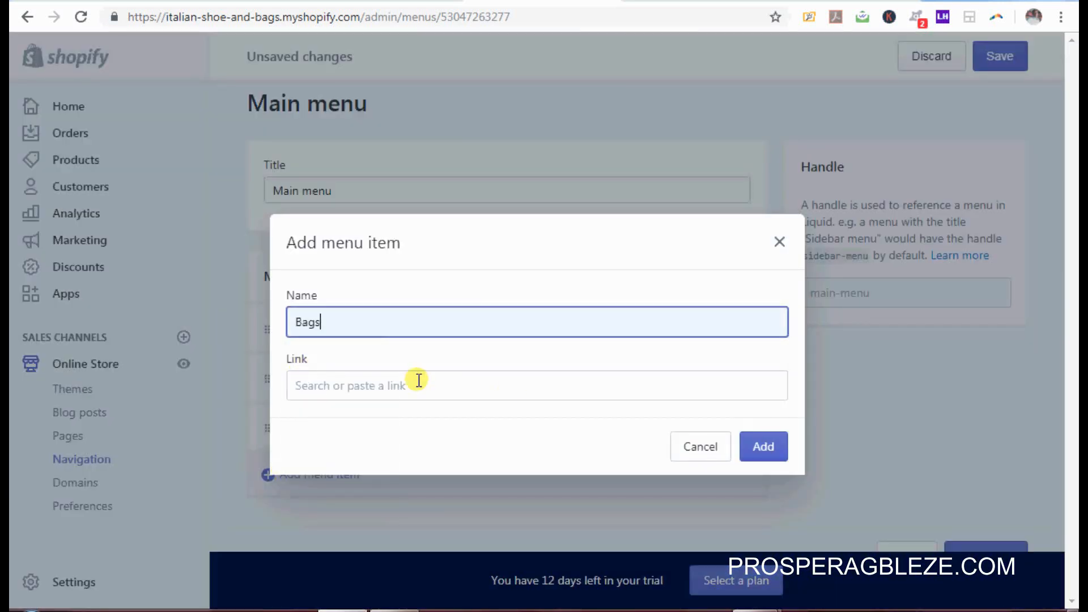
click(509, 387)
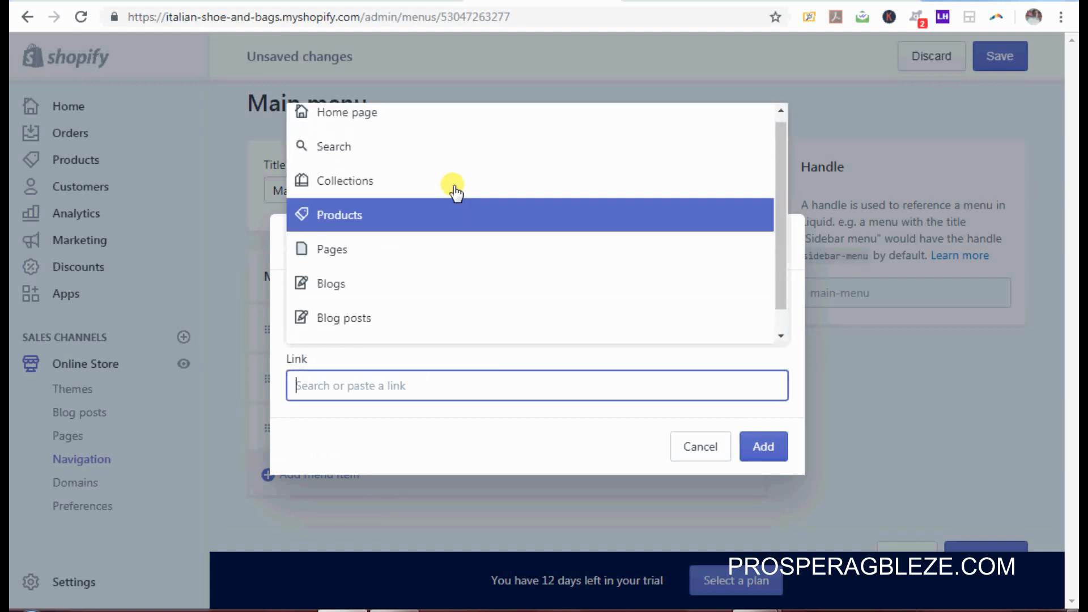
click(451, 192)
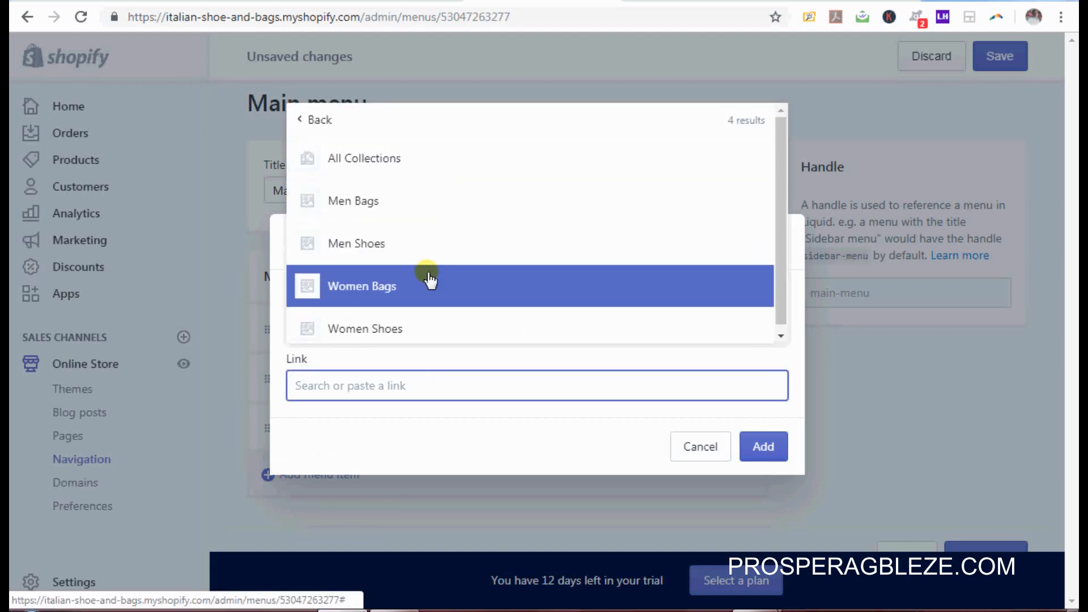
click(430, 284)
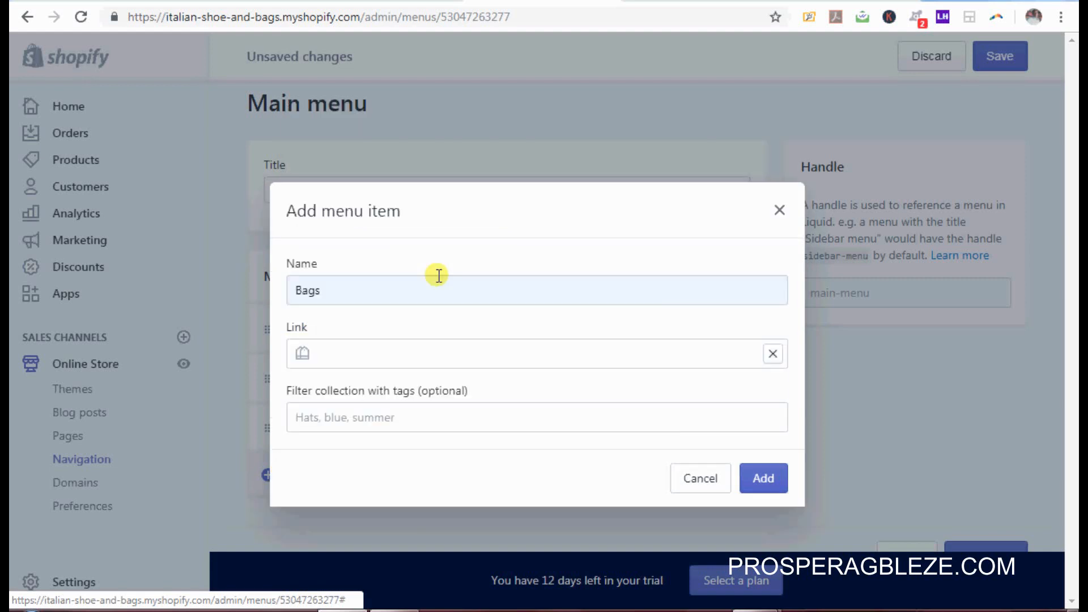
click(762, 479)
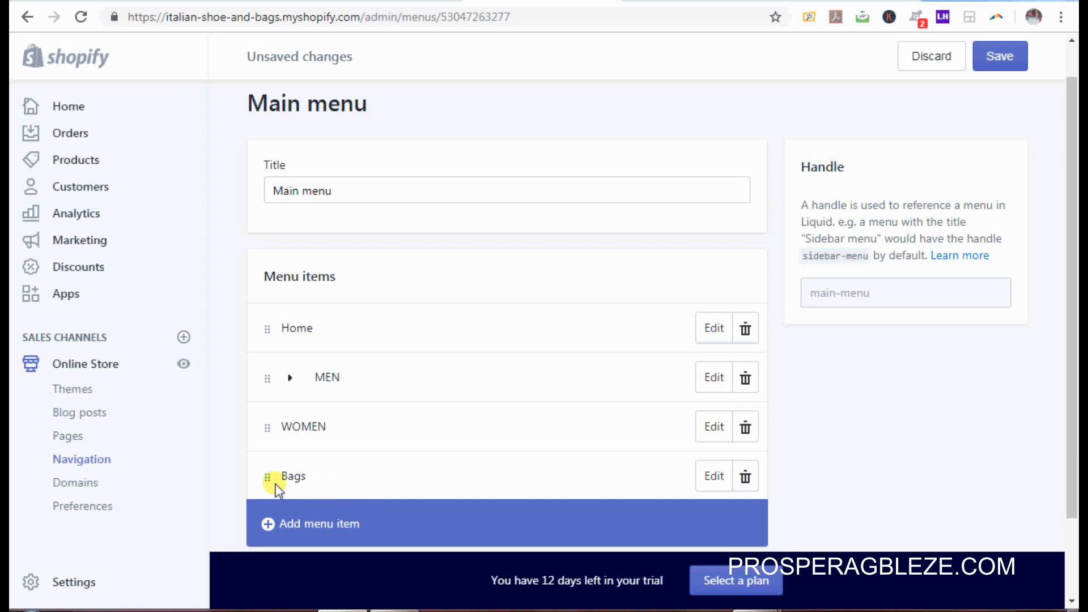
Step: Move Bags under WOMEN and add a WOMEN Shoes sub-item linked to Women Shoes
drag(269, 478, 312, 486)
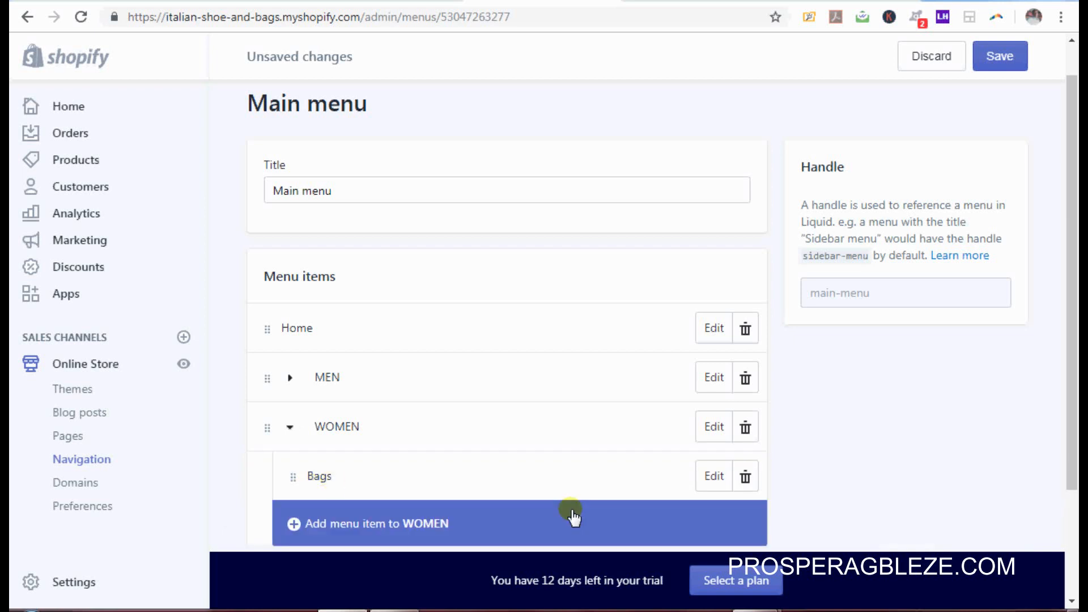
click(347, 525)
click(447, 321)
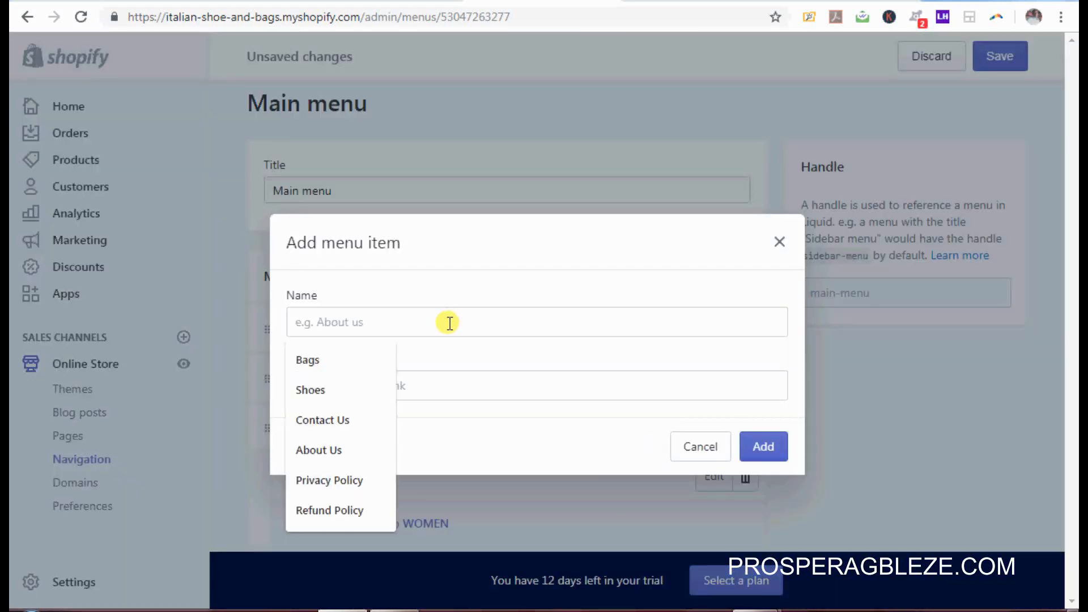
click(321, 392)
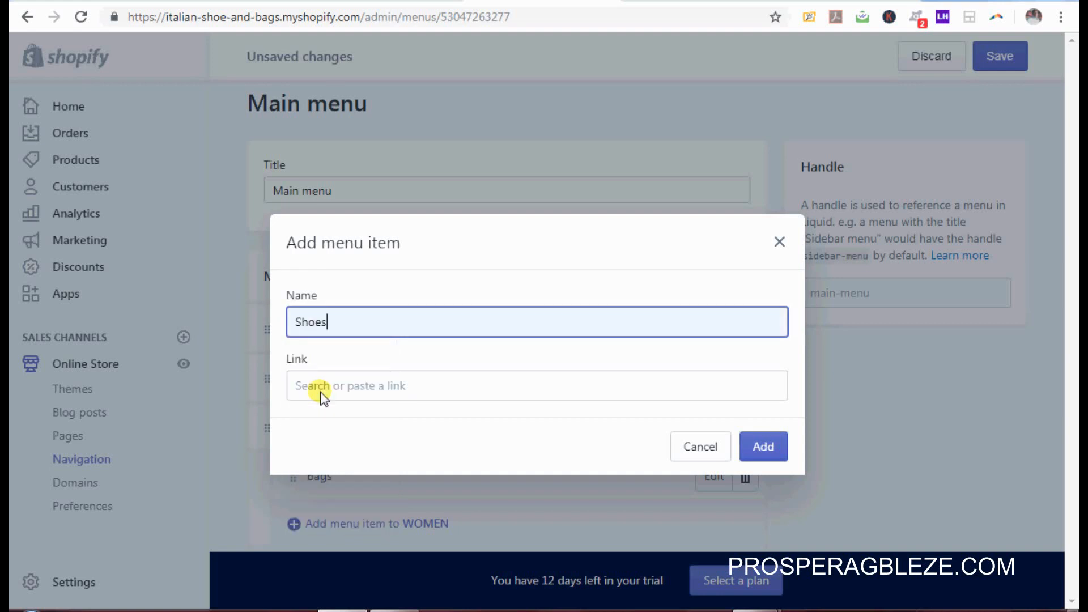
click(367, 386)
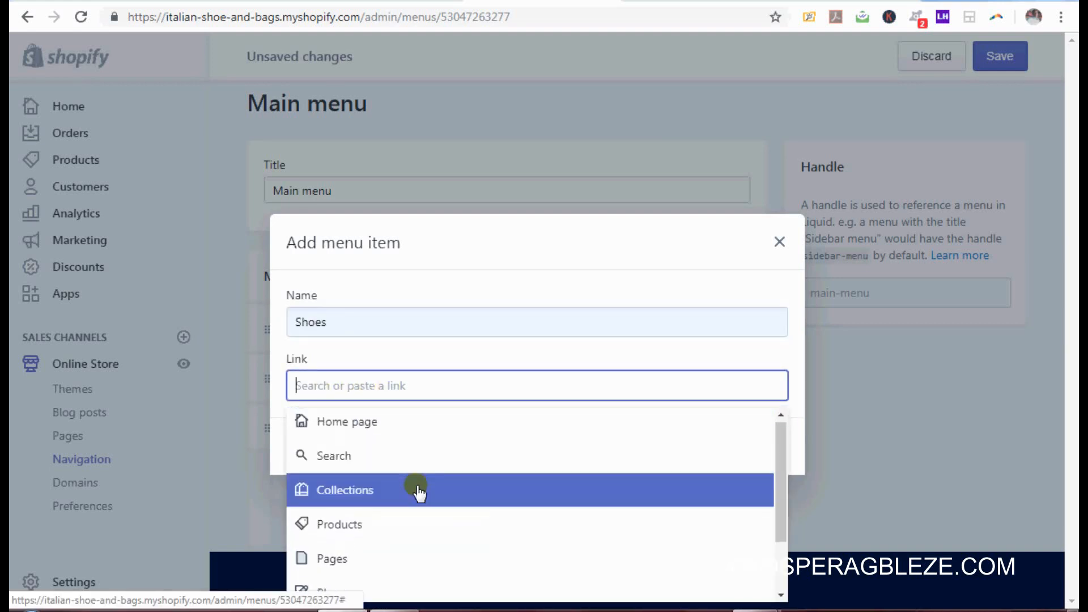
click(416, 488)
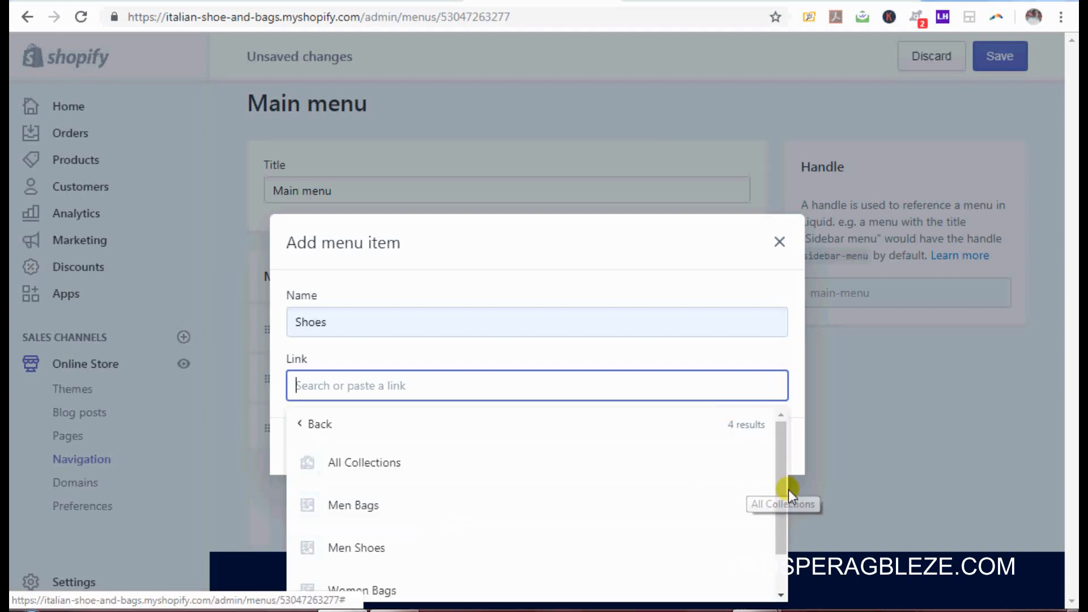
drag(785, 491, 784, 549)
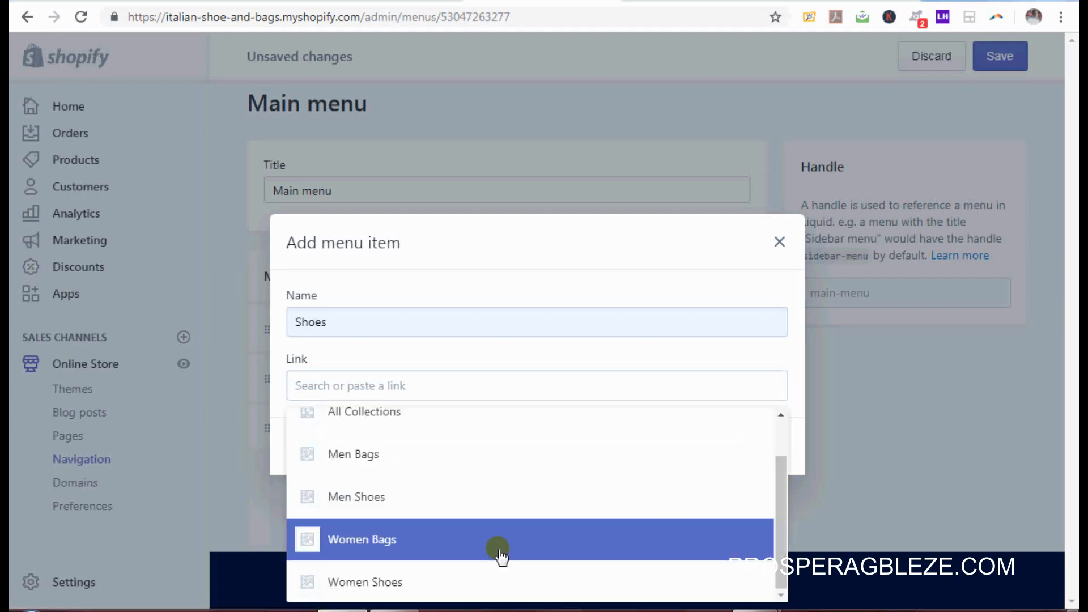
click(436, 578)
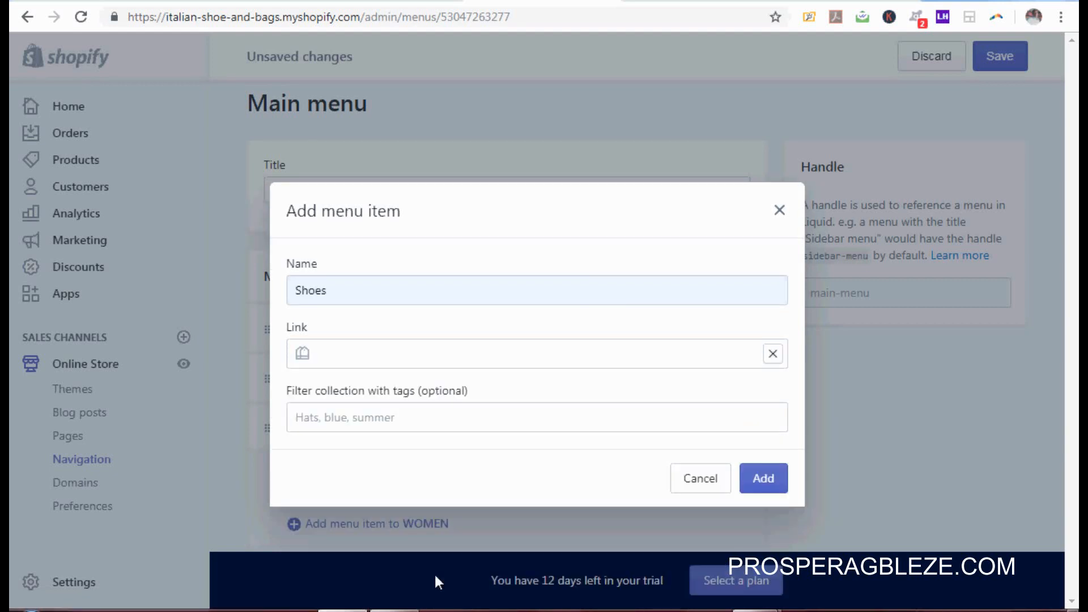
click(774, 491)
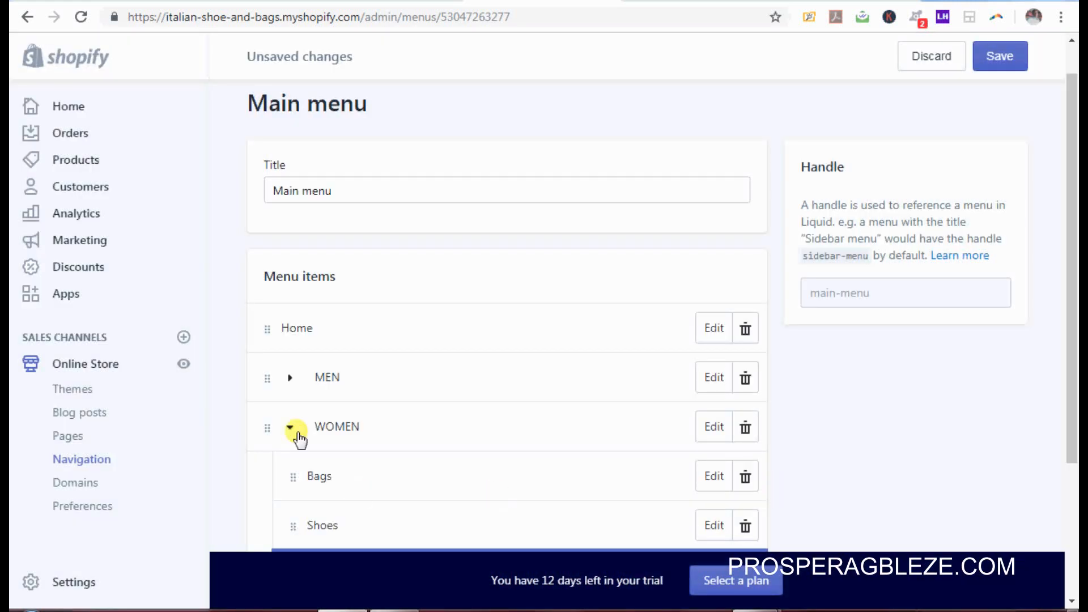
click(291, 430)
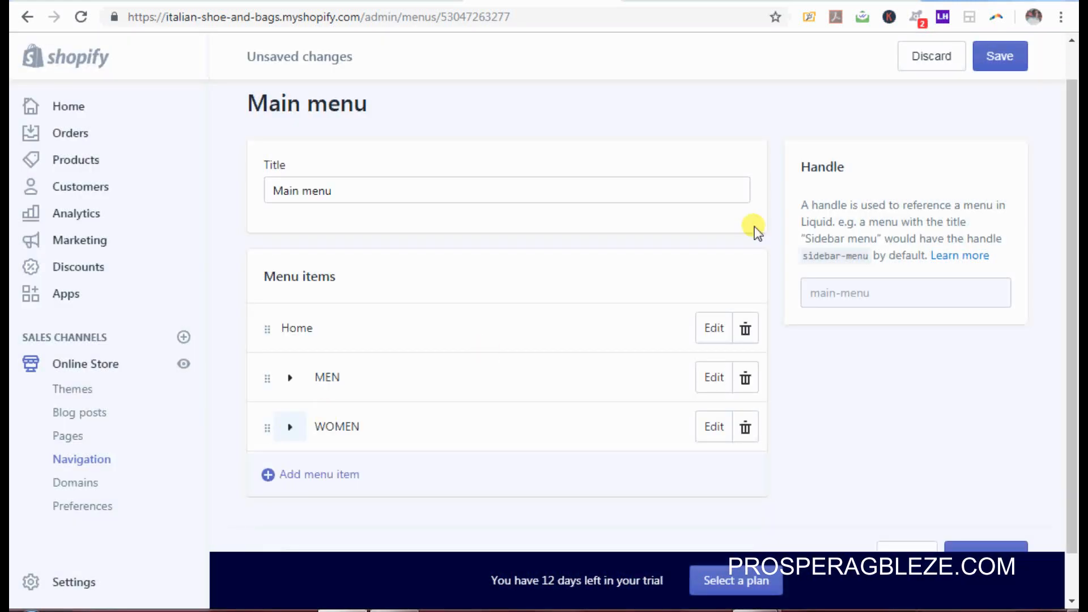
Step: Save the main menu, then confirm on the live store that MEN and WOMEN each list Bags and Shoes
click(1000, 56)
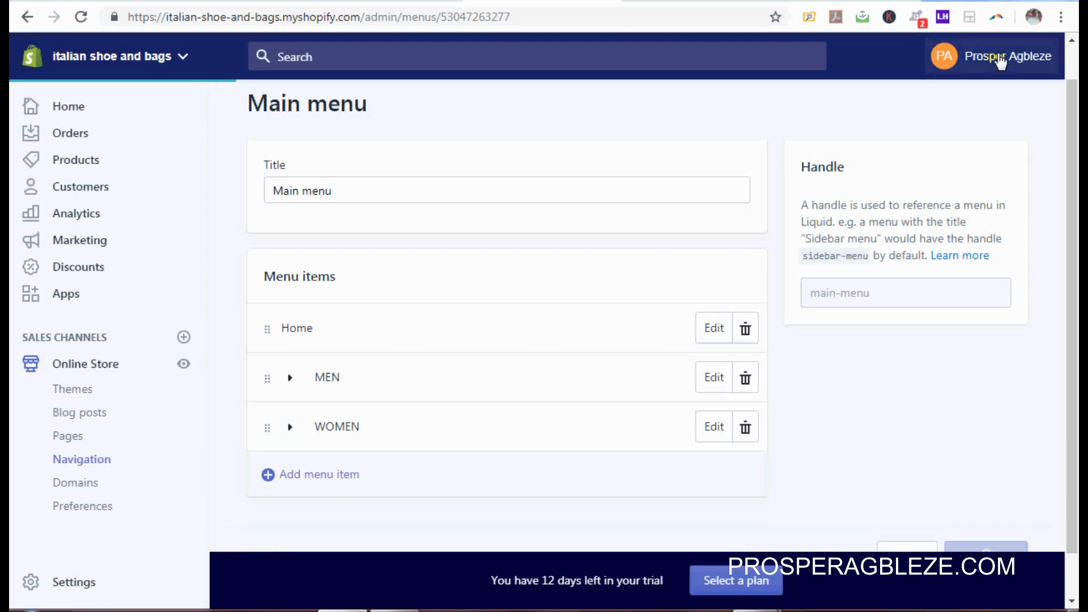
drag(1072, 148, 1077, 119)
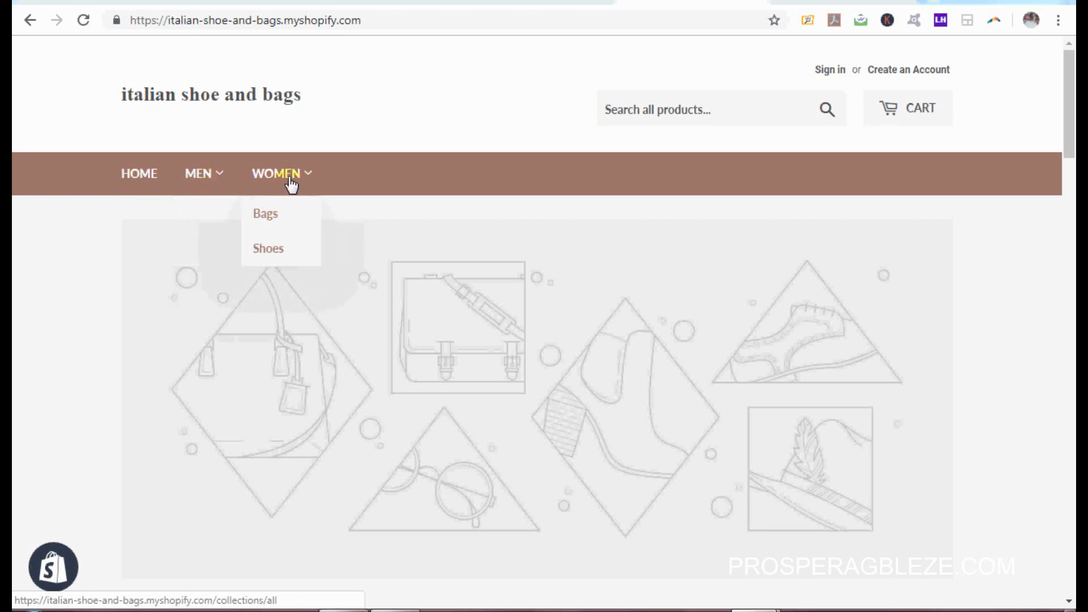
mouse_move(219, 181)
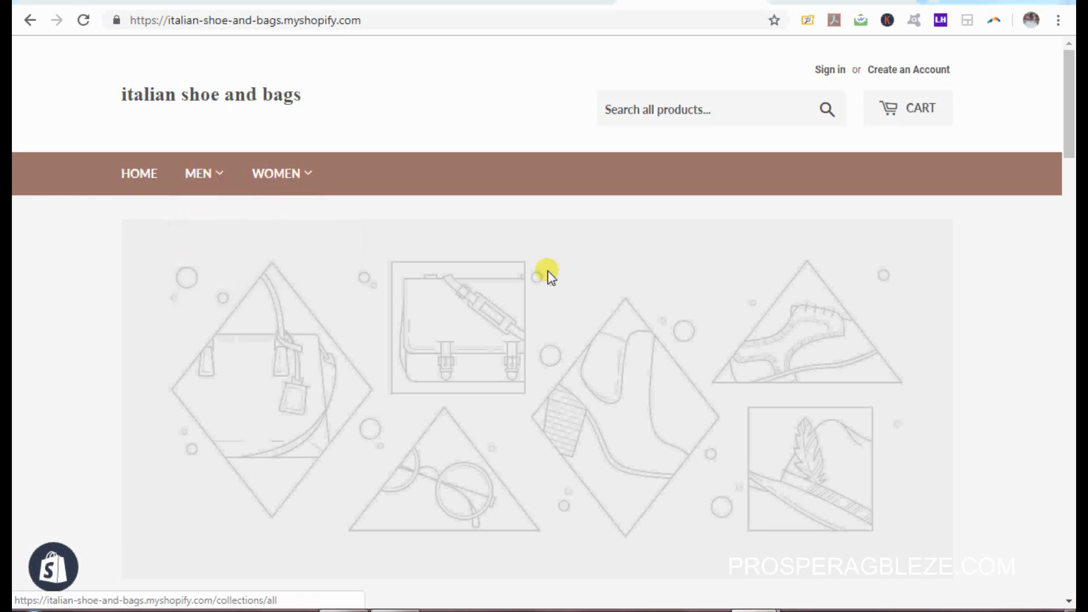
click(395, 610)
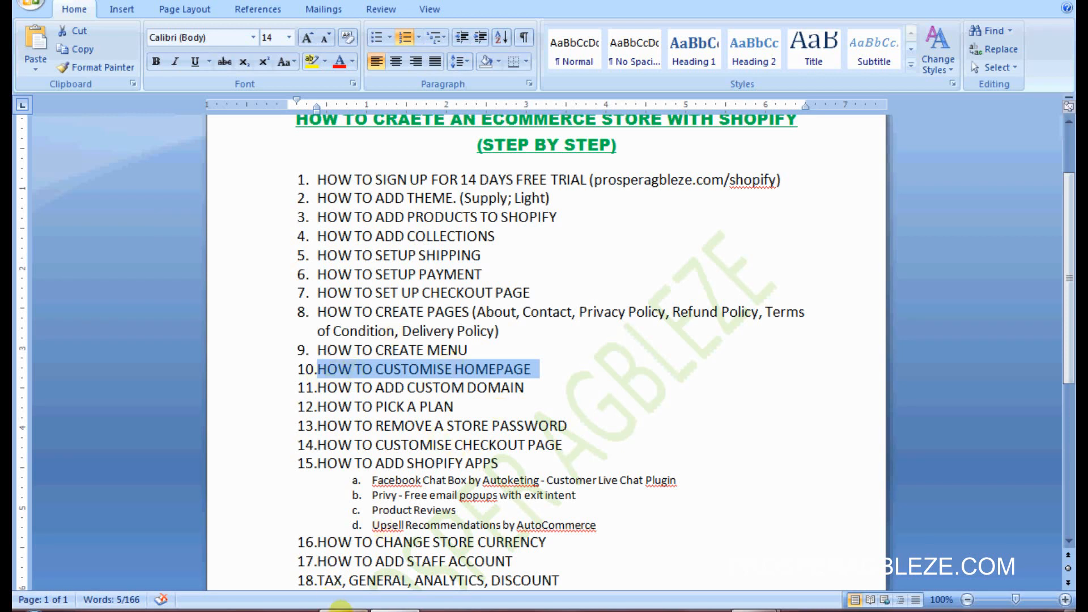
click(343, 610)
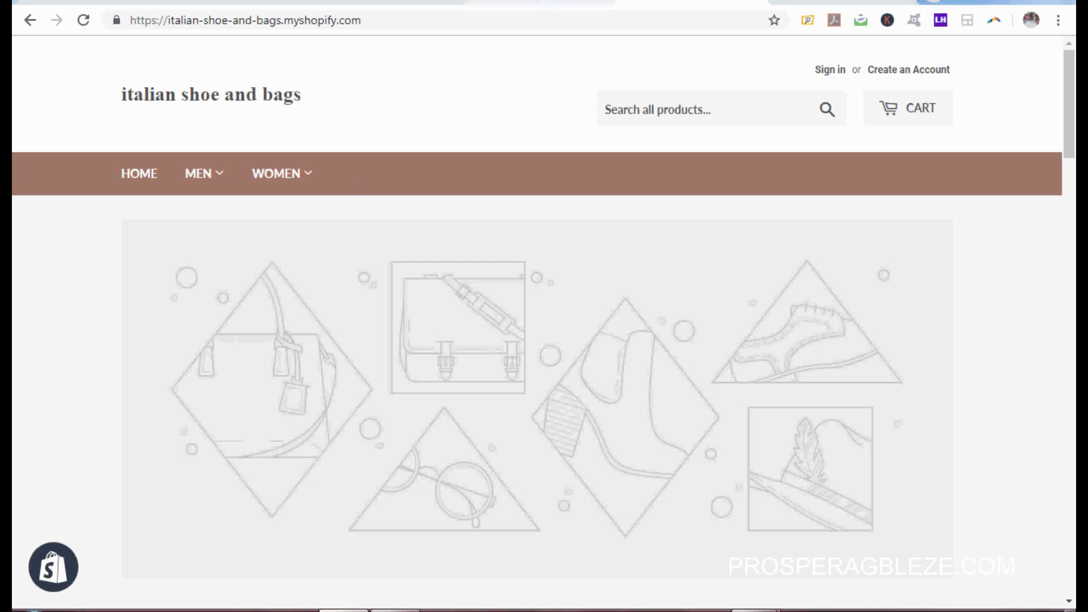
Step: From the admin Themes page, launch Customize on the current Supply theme
click(542, 2)
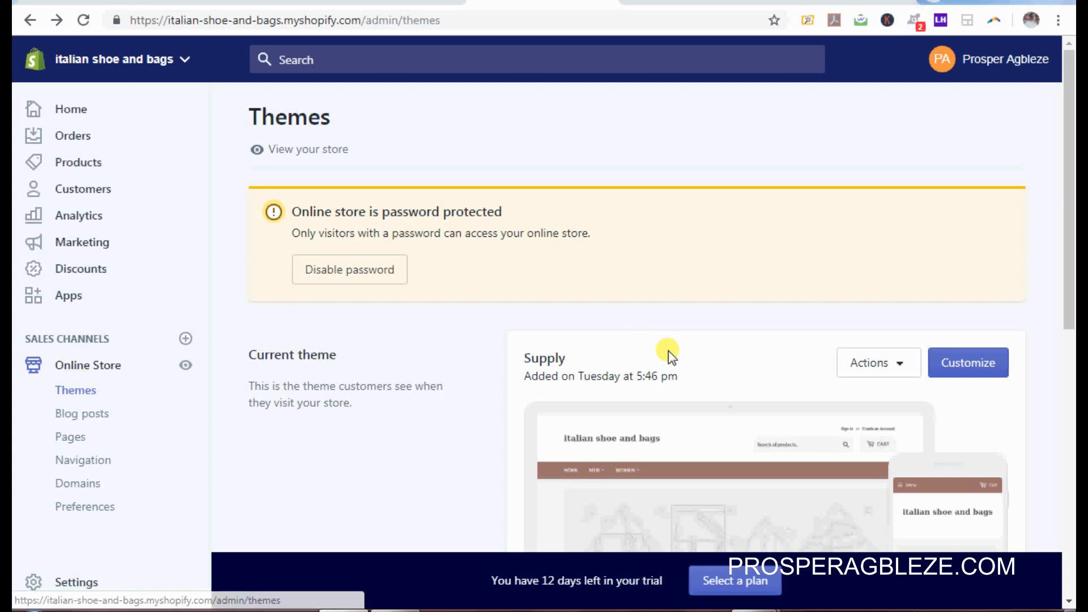
click(970, 367)
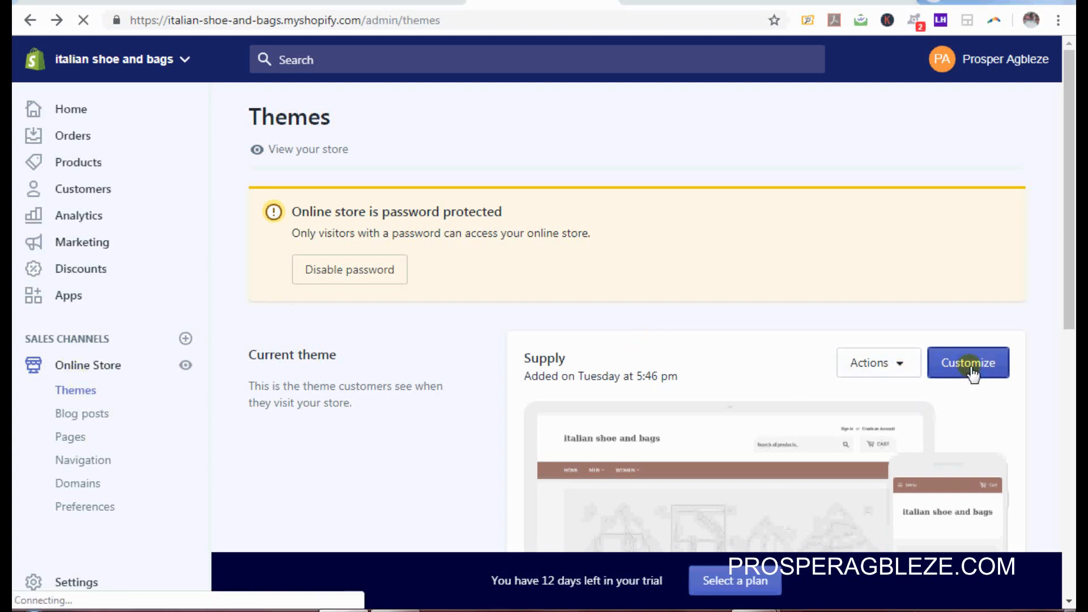
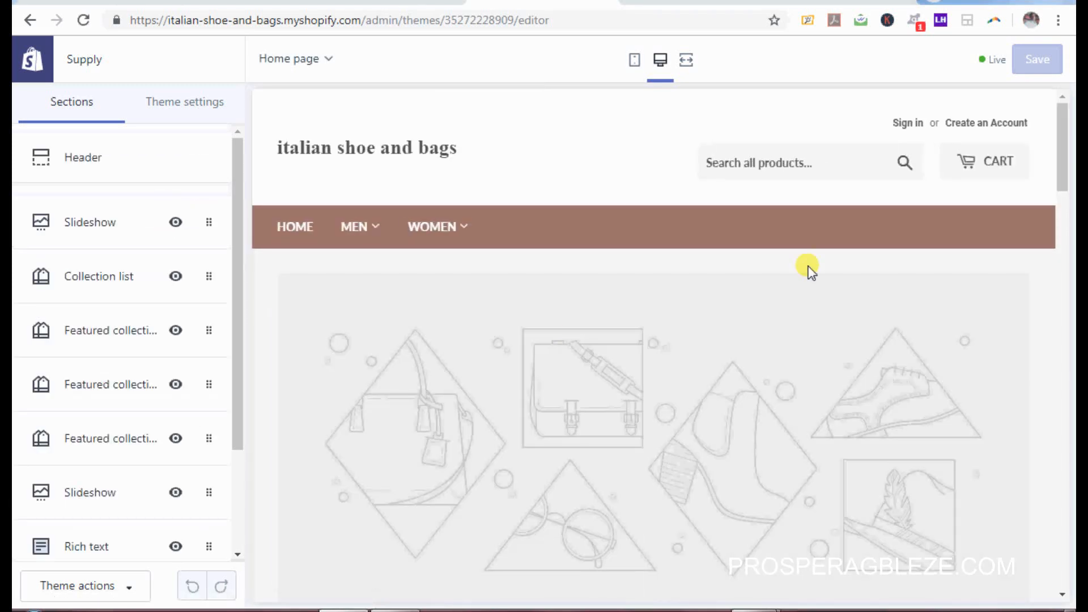
Step: Remove the Rich text section and the extra Slideshow section from the home page
drag(1067, 149, 1071, 116)
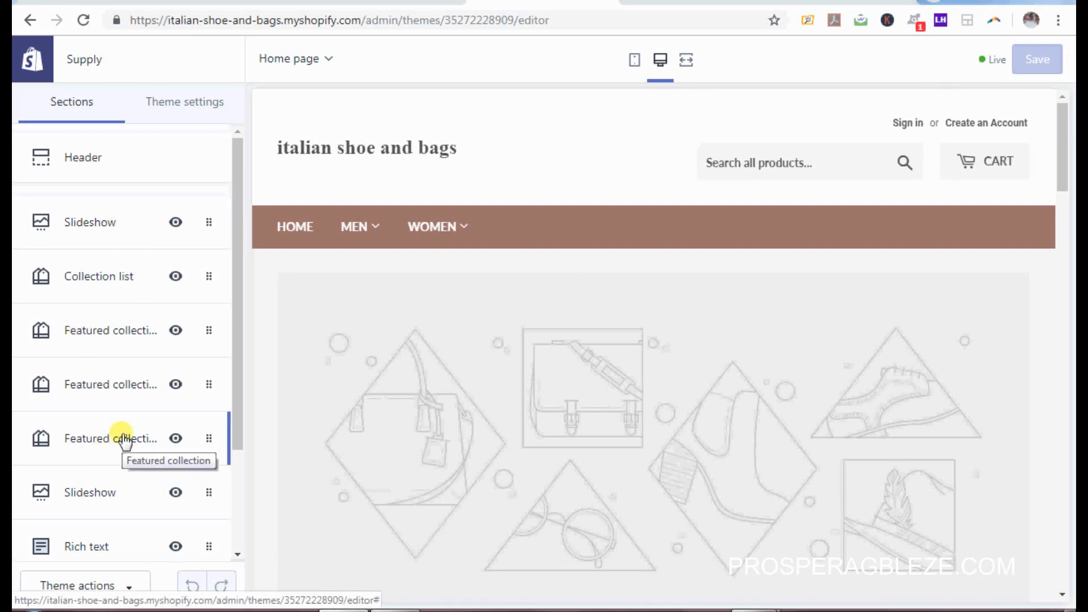
drag(236, 319, 242, 485)
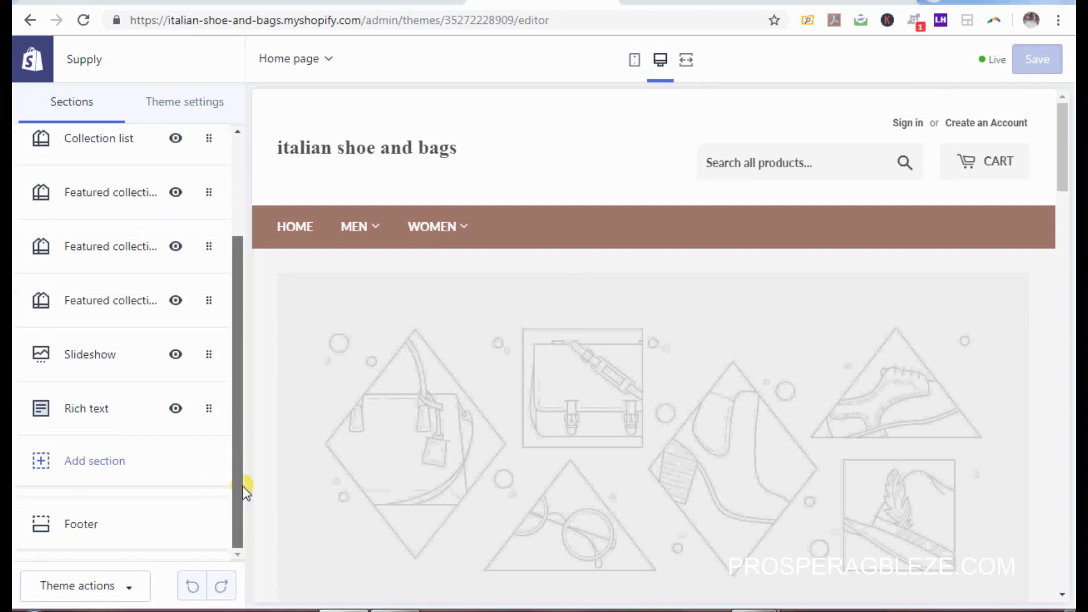
click(207, 412)
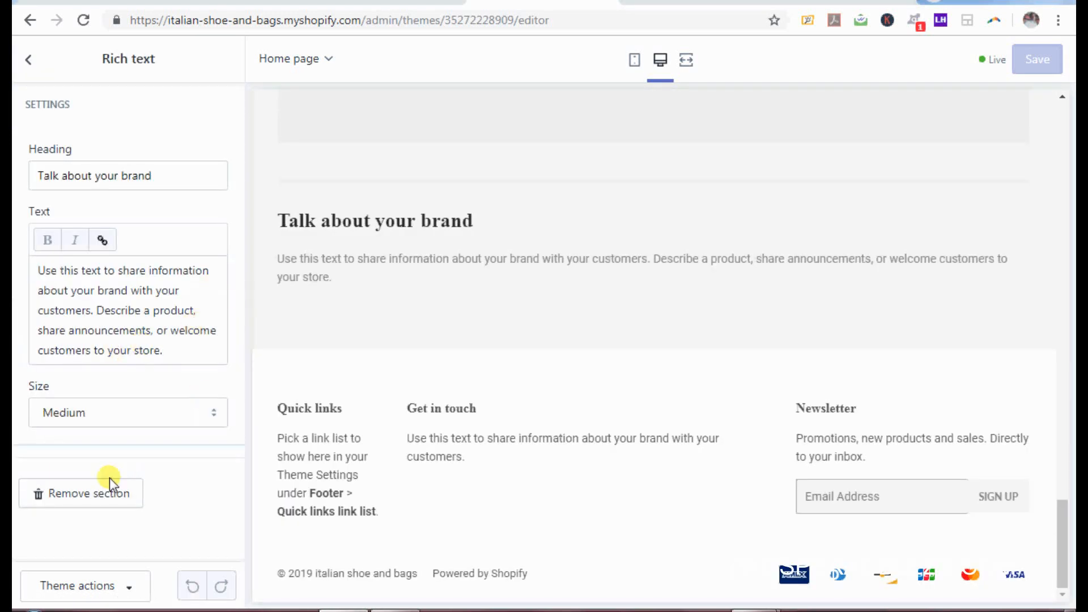
click(105, 492)
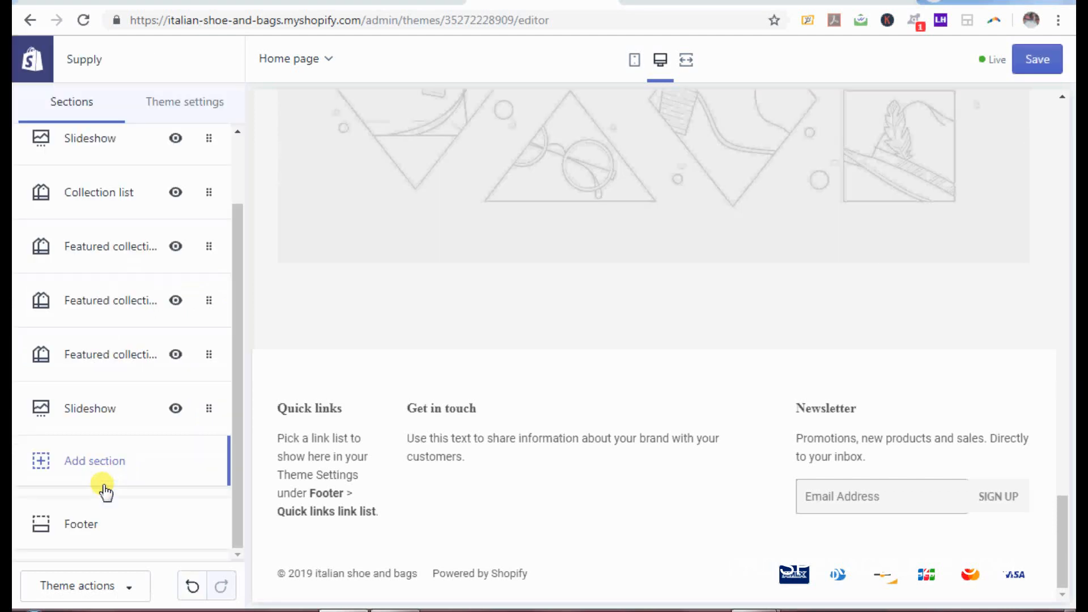
click(210, 408)
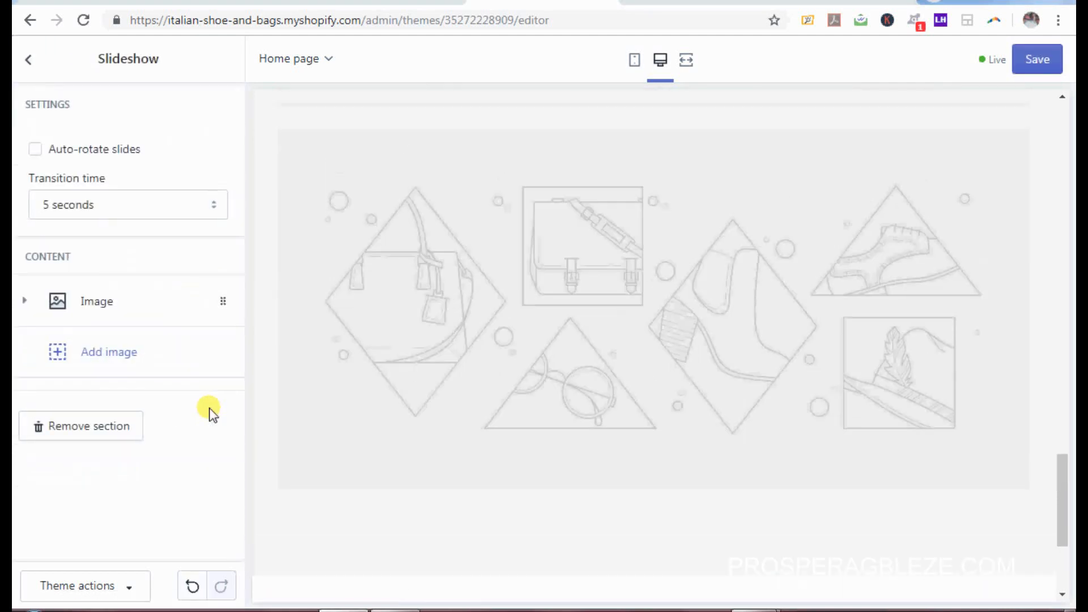
click(92, 430)
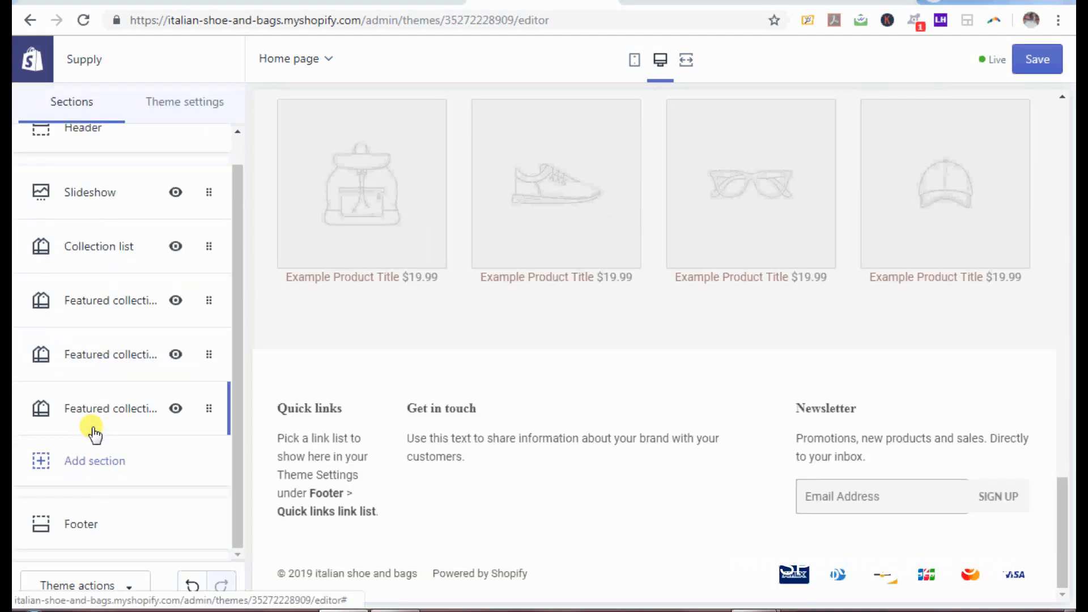
Step: Delete the Featured collection sections so only the single slideshow remains
click(210, 411)
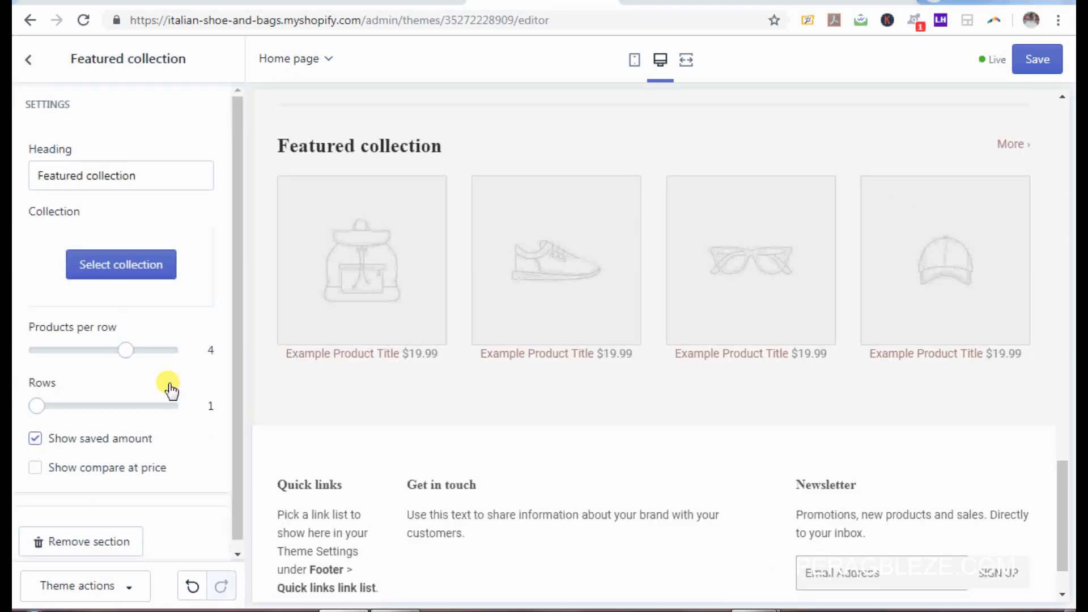
click(129, 543)
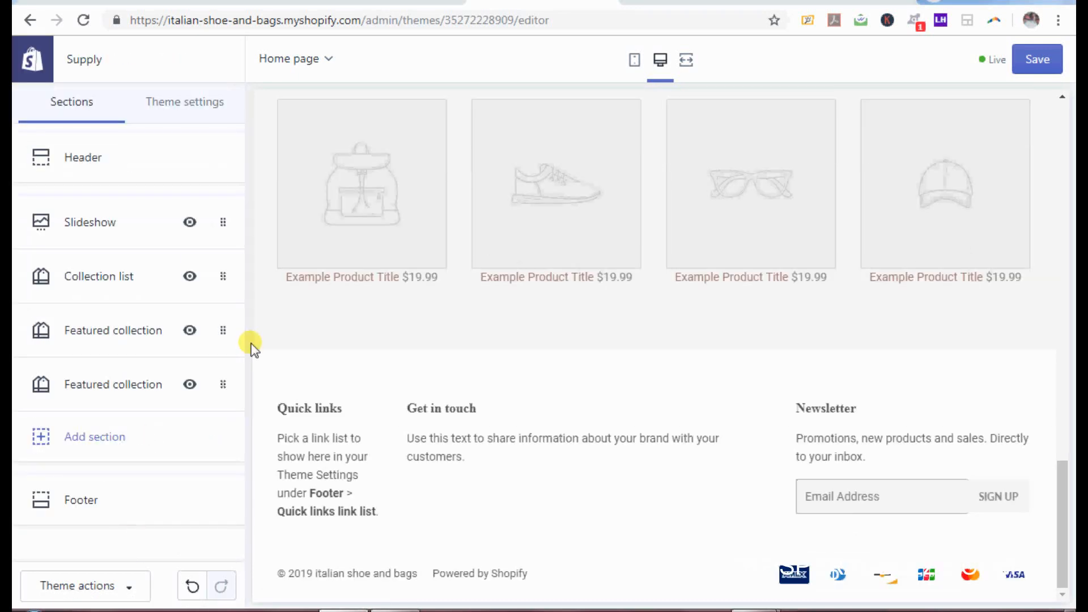
click(224, 387)
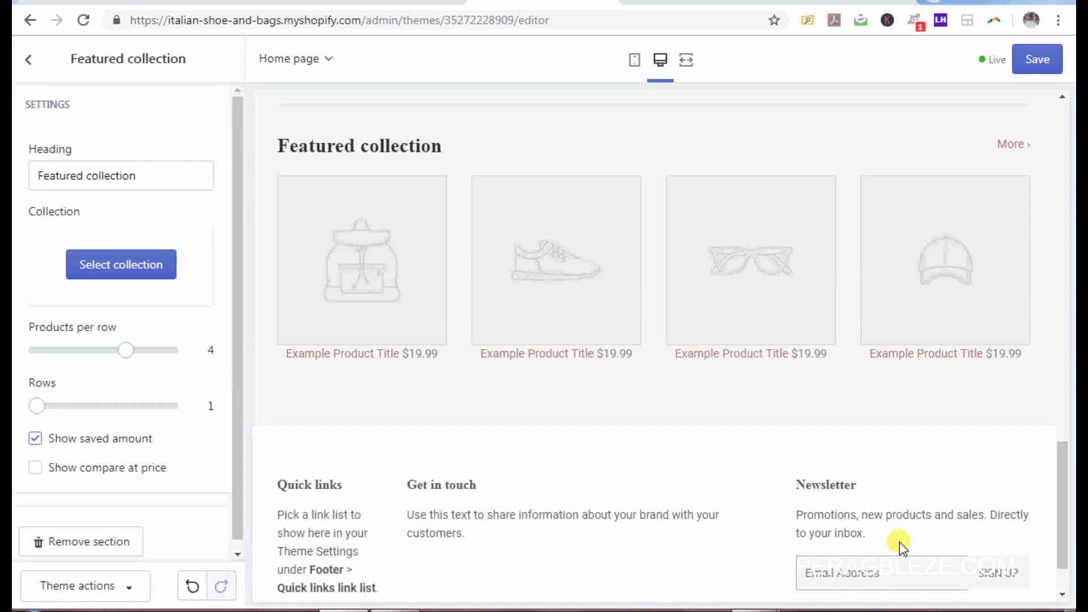
click(846, 607)
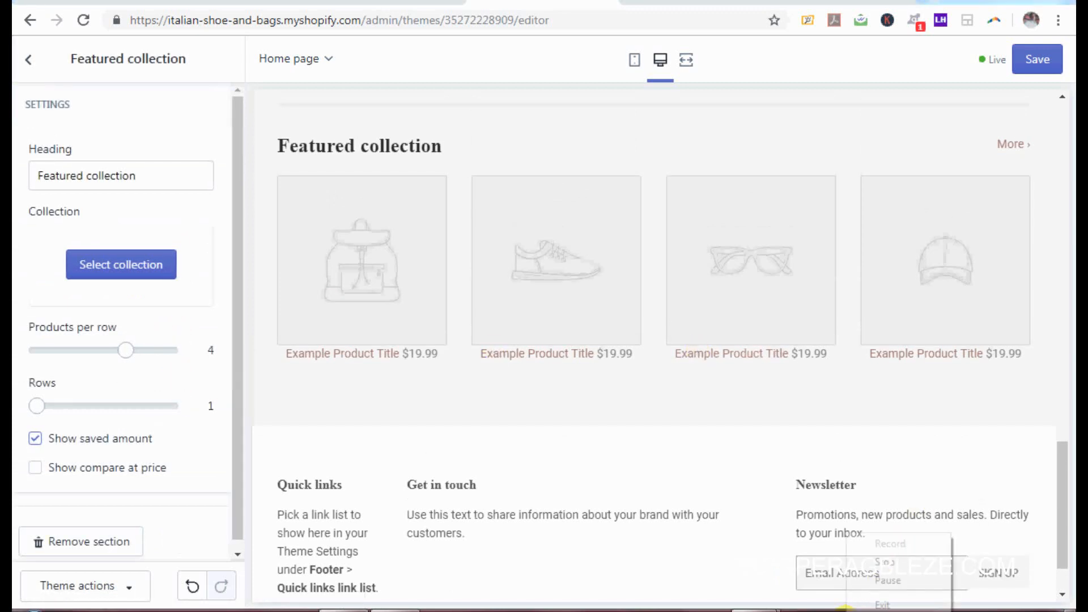
click(885, 580)
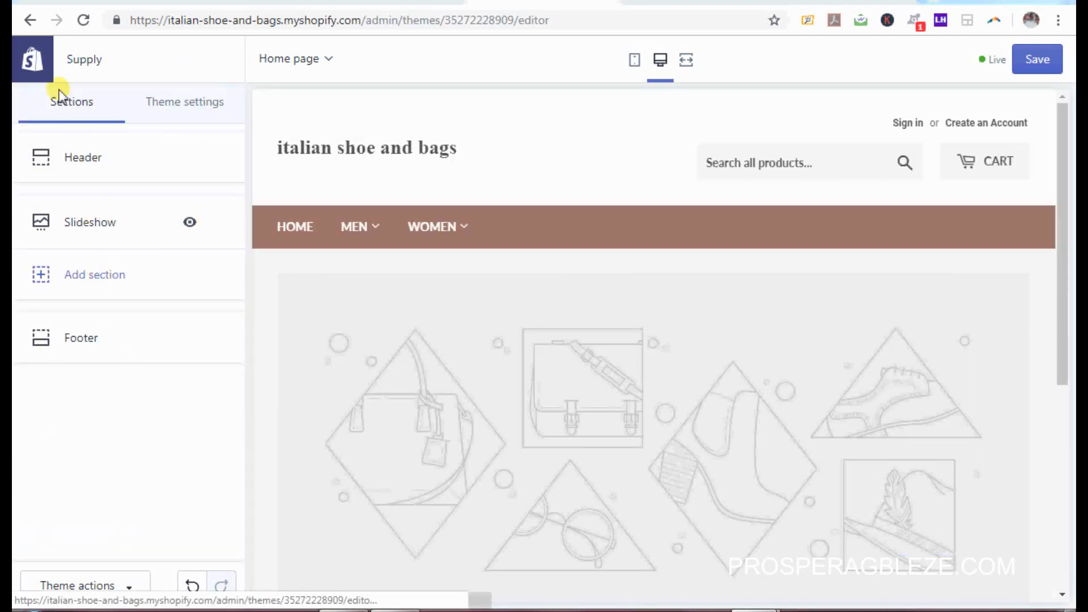
click(94, 161)
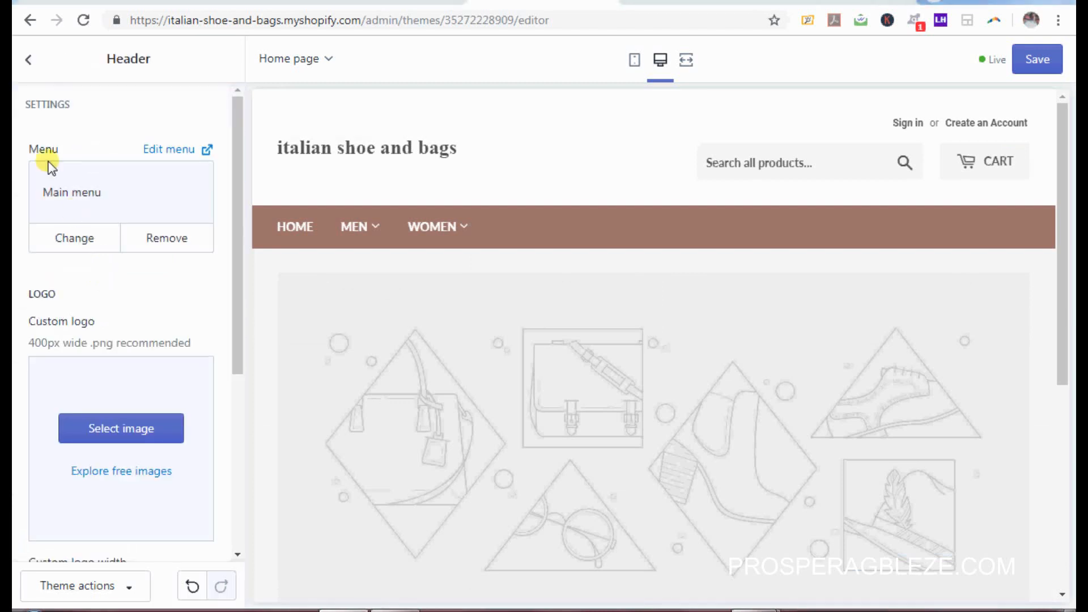
click(94, 238)
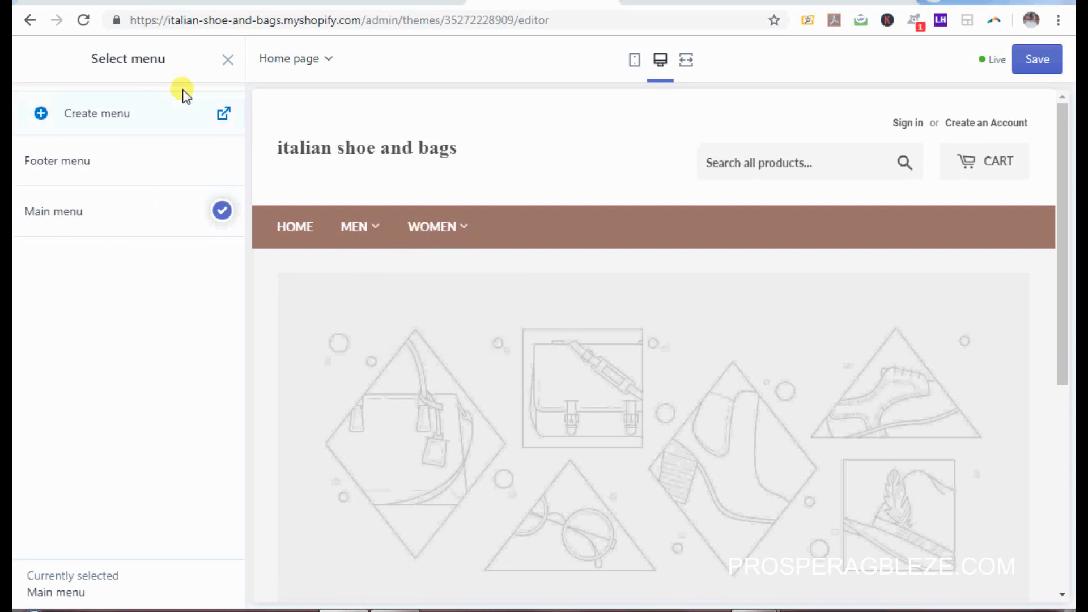
click(227, 59)
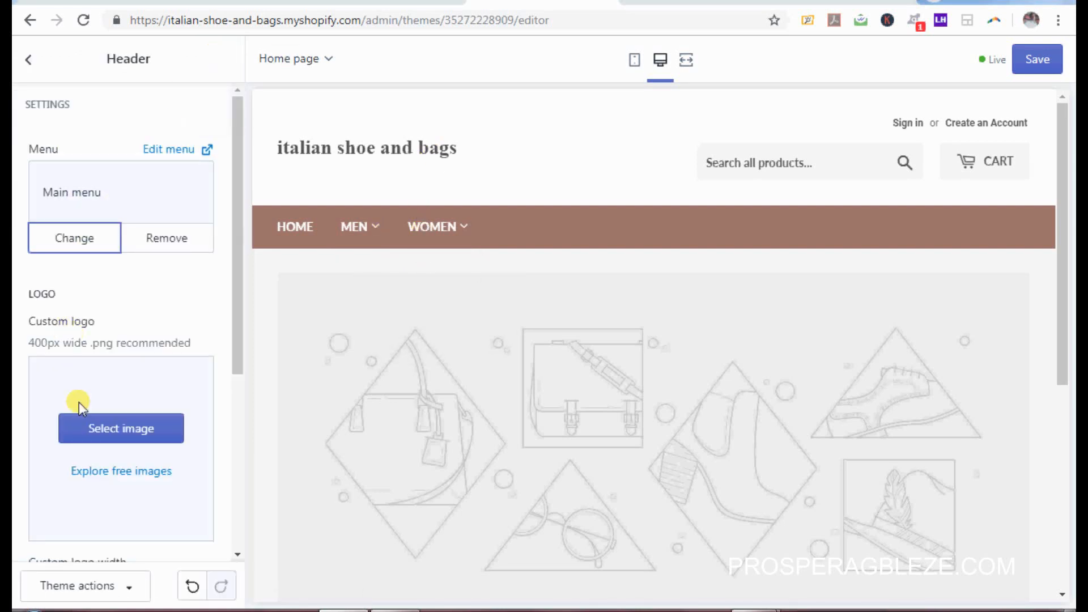
drag(233, 328, 237, 409)
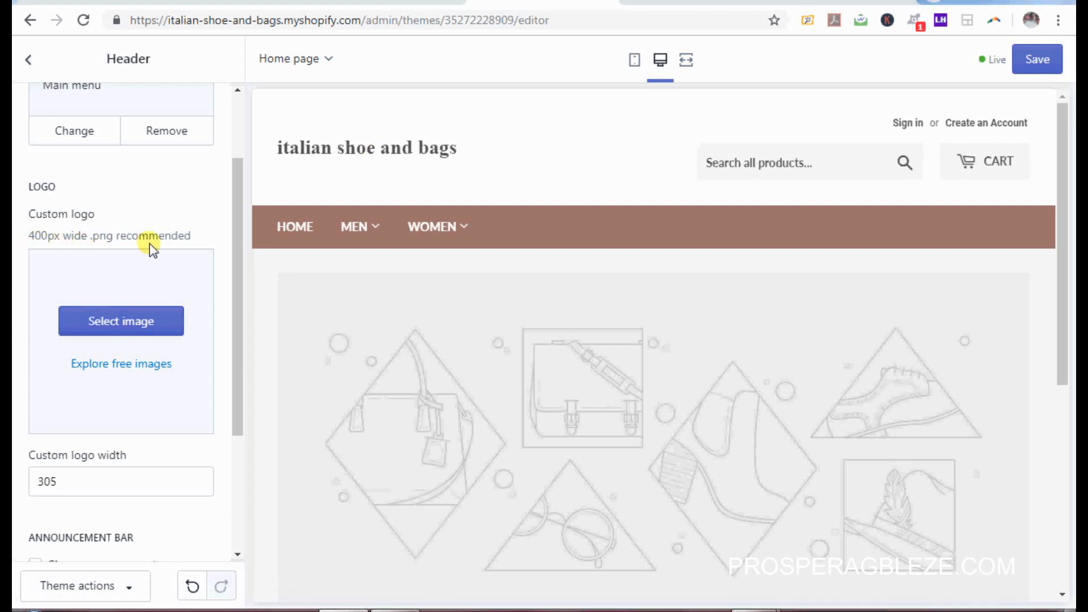
drag(239, 274, 252, 407)
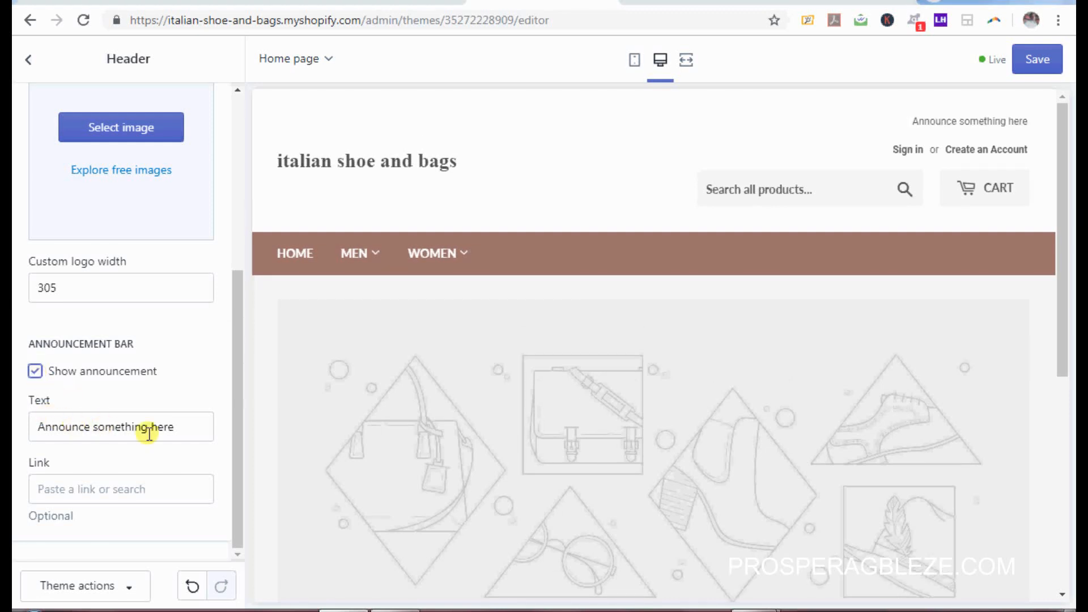
drag(176, 428, 12, 452)
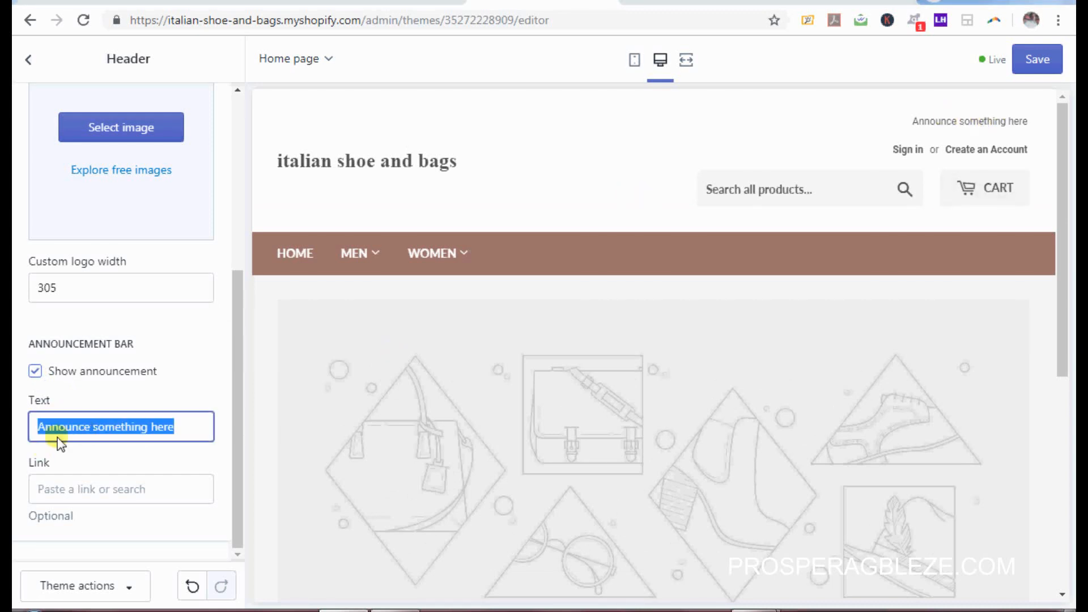
click(35, 372)
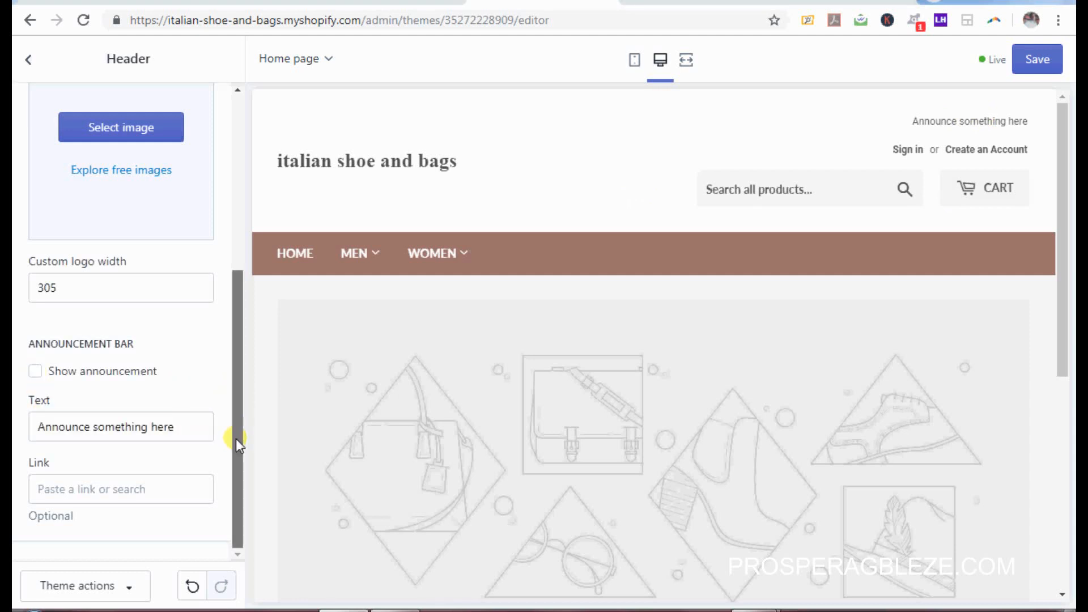
drag(239, 413, 255, 138)
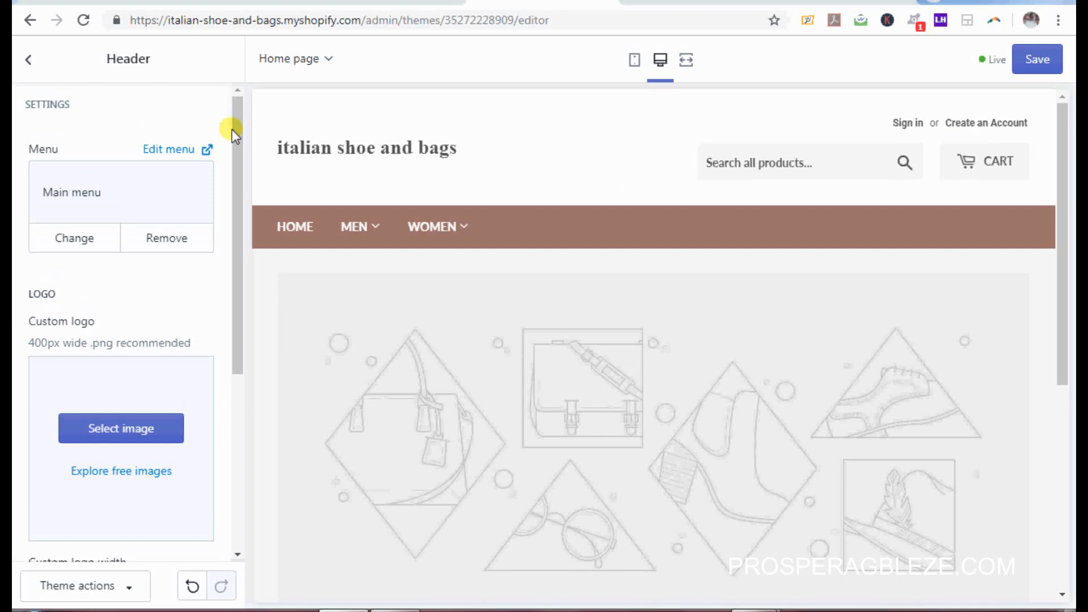
click(28, 60)
click(30, 61)
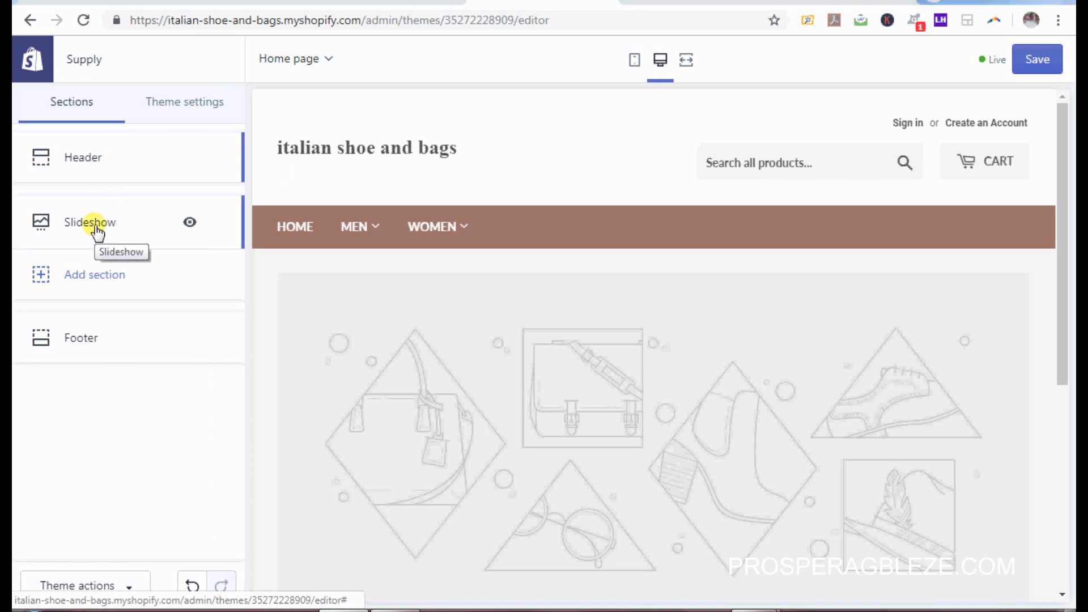
Step: Open the Slideshow section and expand its empty Image slide (recommended 1000 x 500px)
scroll(1060, 284, down, 3)
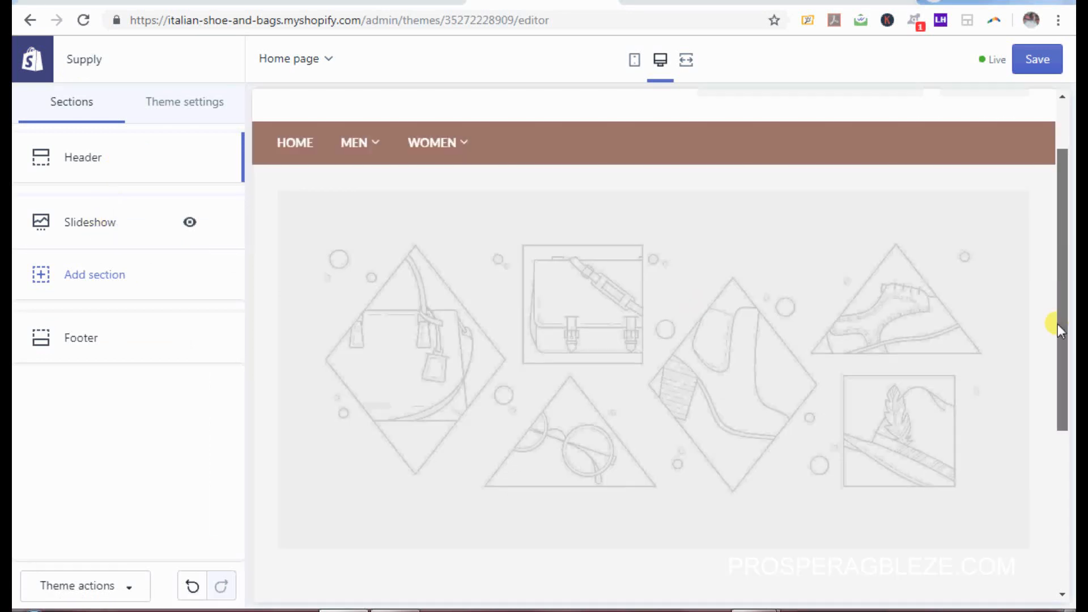
click(105, 217)
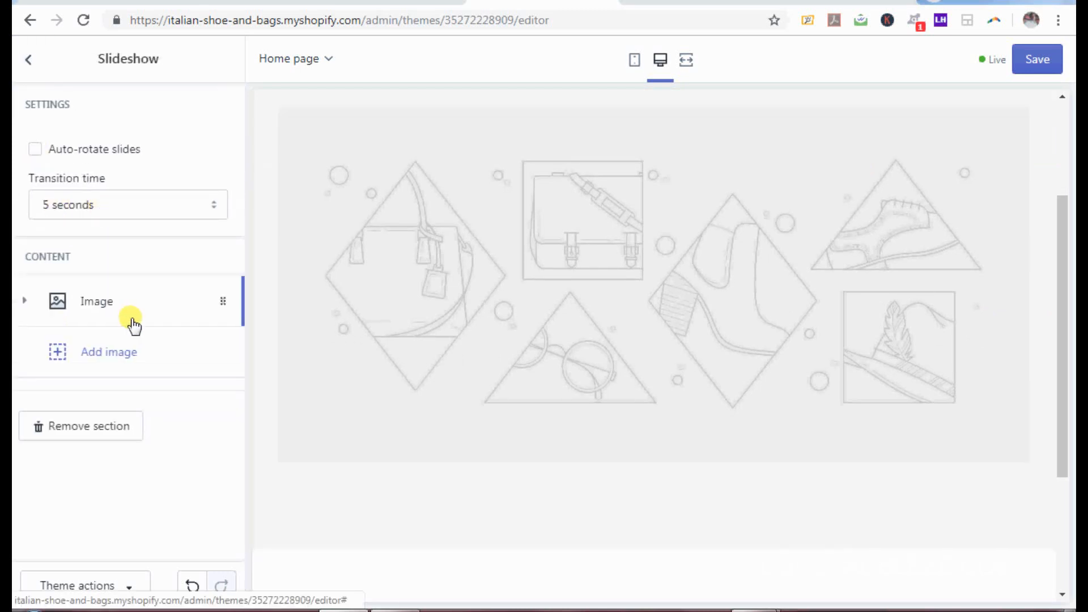
click(111, 311)
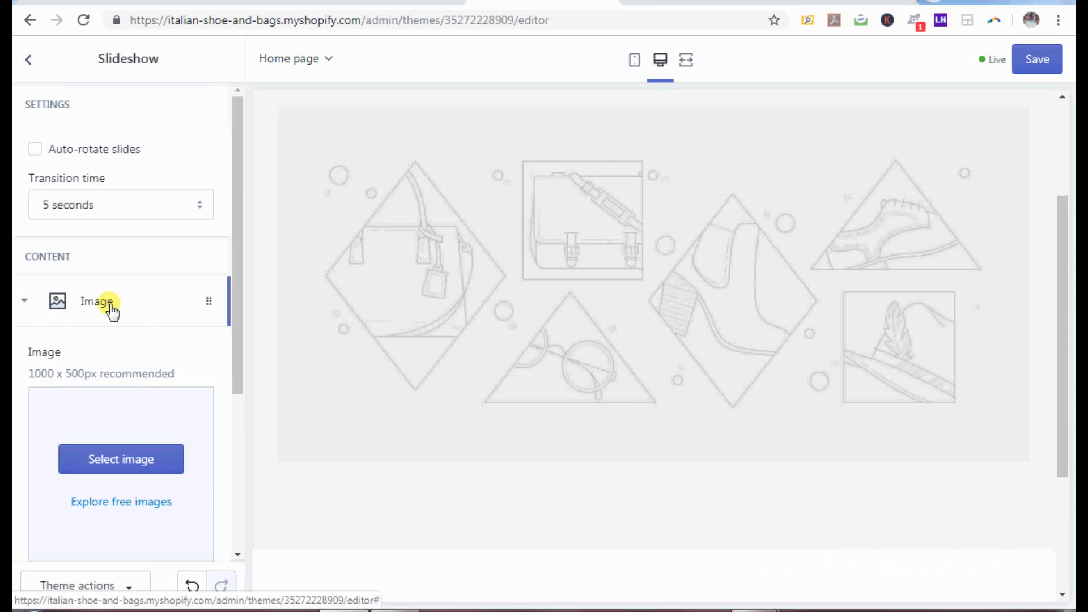
drag(236, 350, 240, 413)
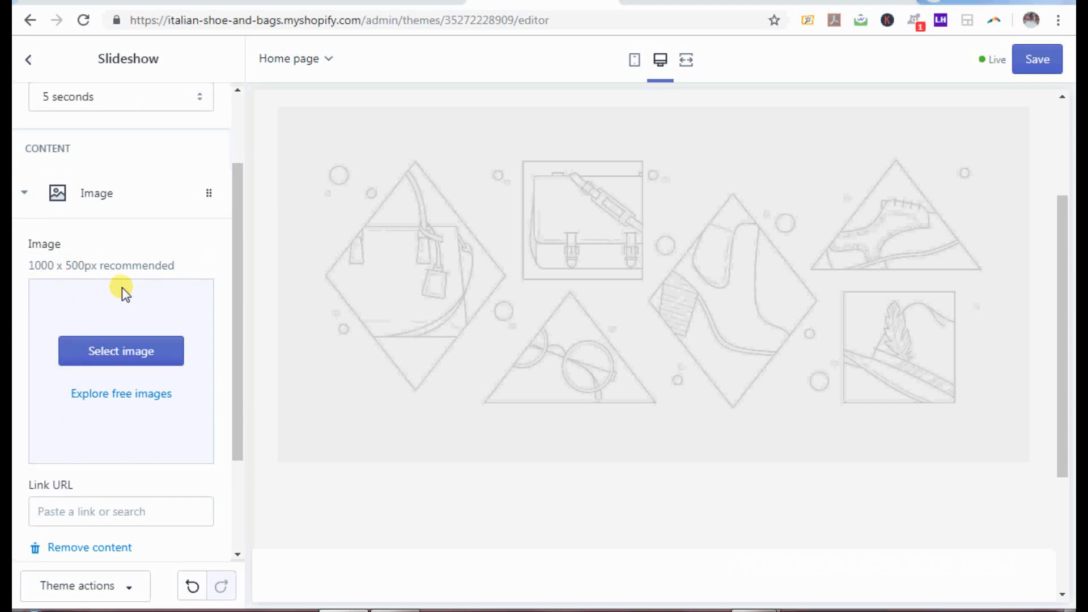
Step: Upload the 'backpack' image file and select it for the slideshow's first slide
click(160, 356)
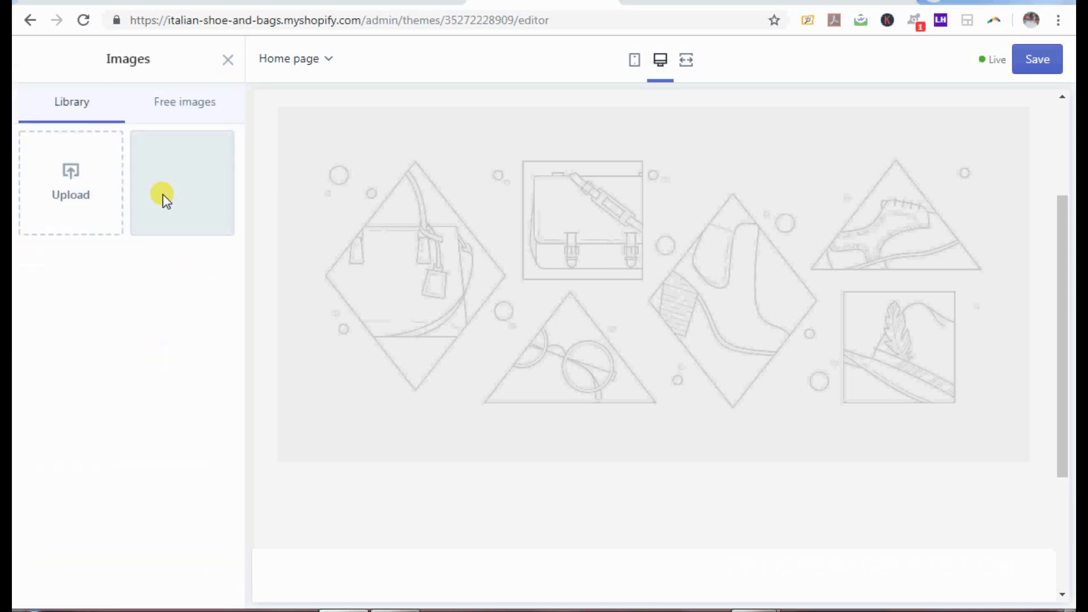
click(86, 177)
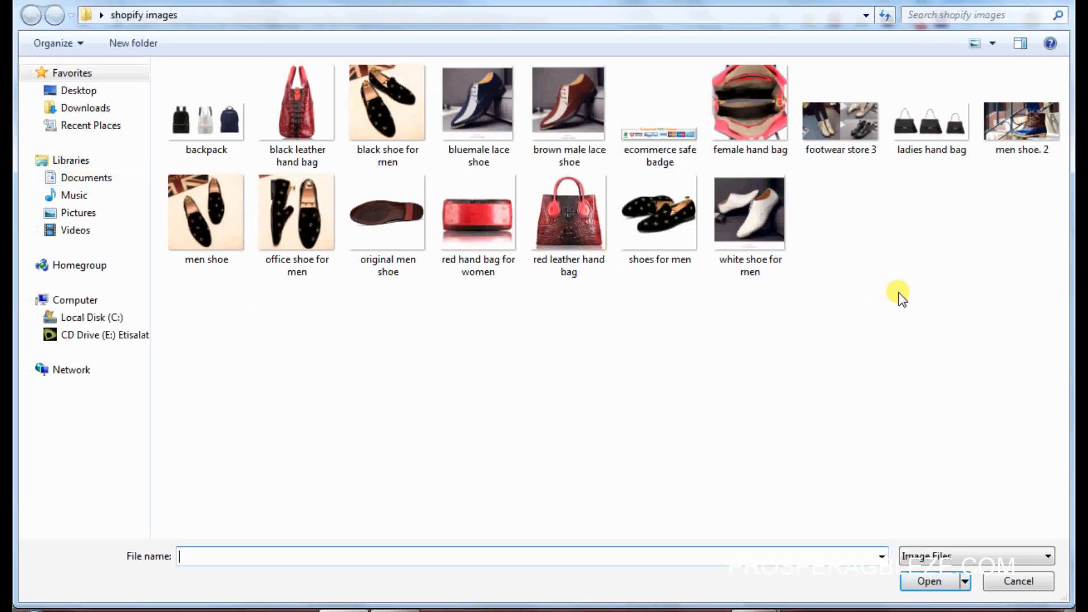
click(211, 132)
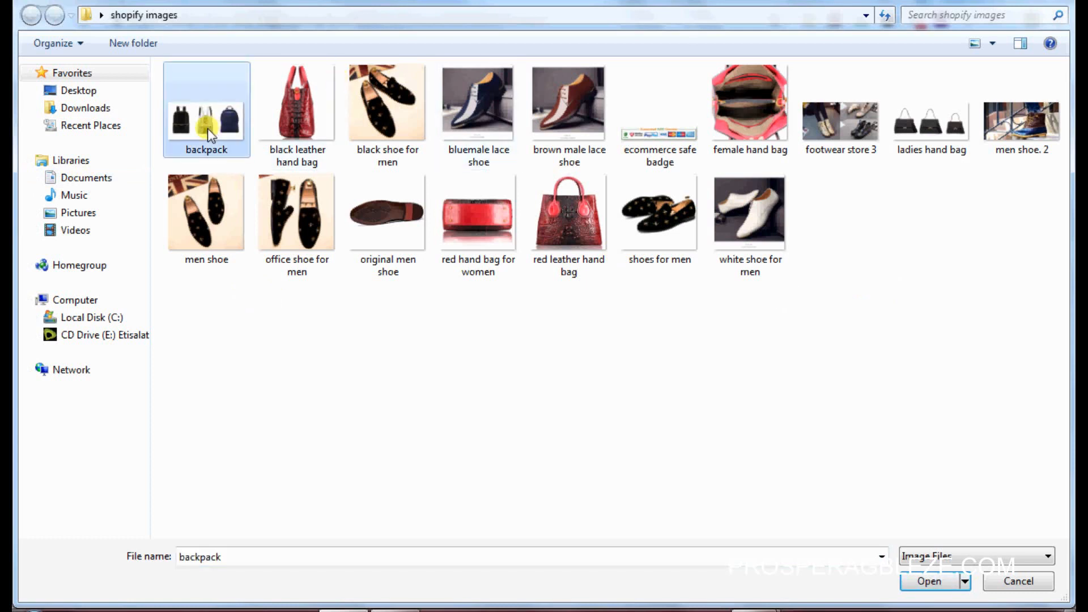
click(932, 584)
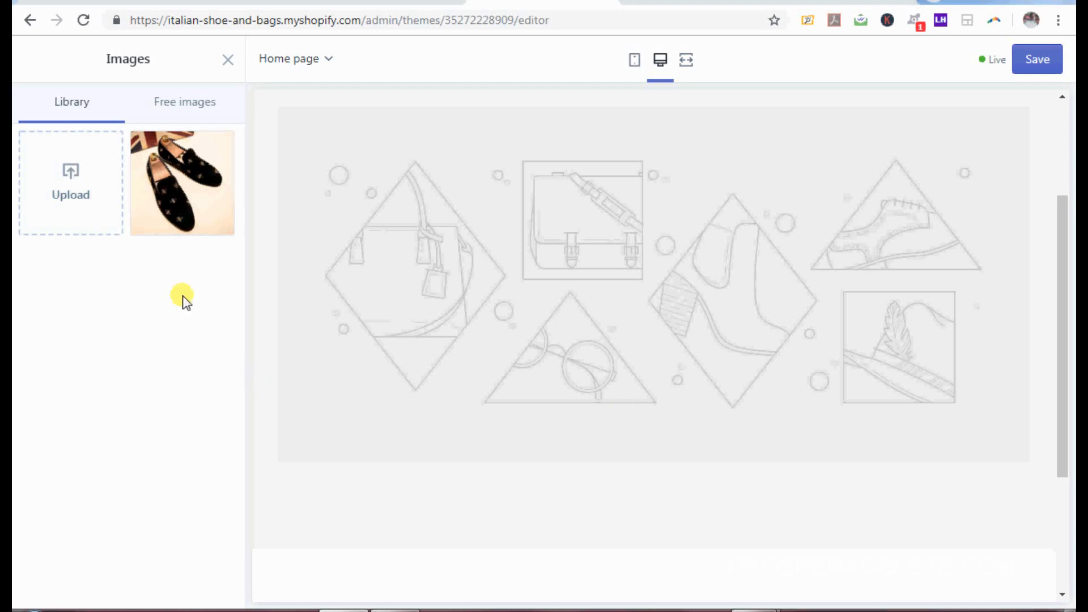
click(64, 174)
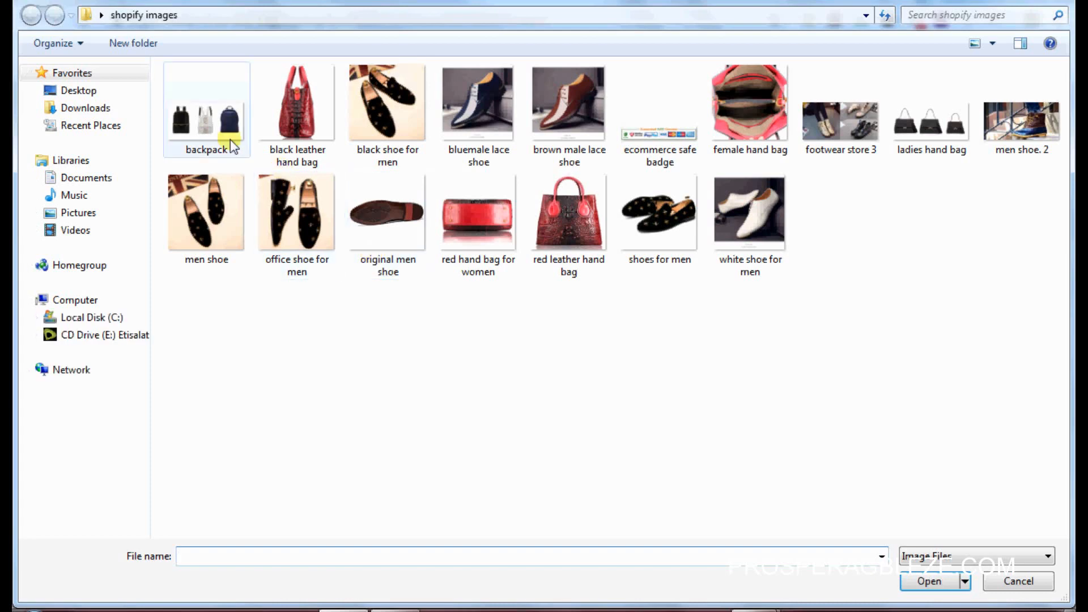
click(230, 139)
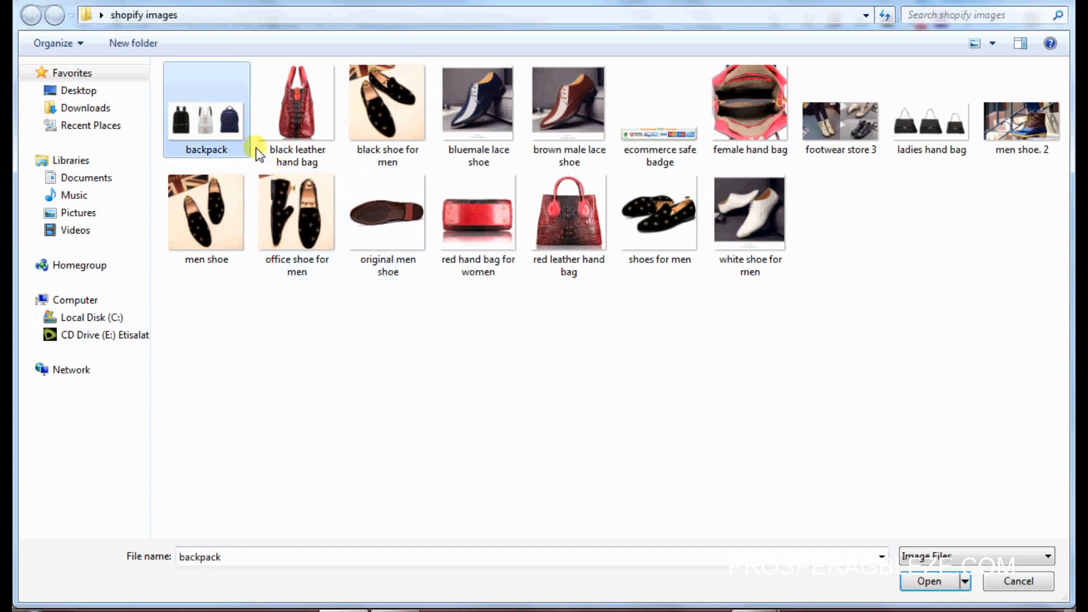
click(929, 582)
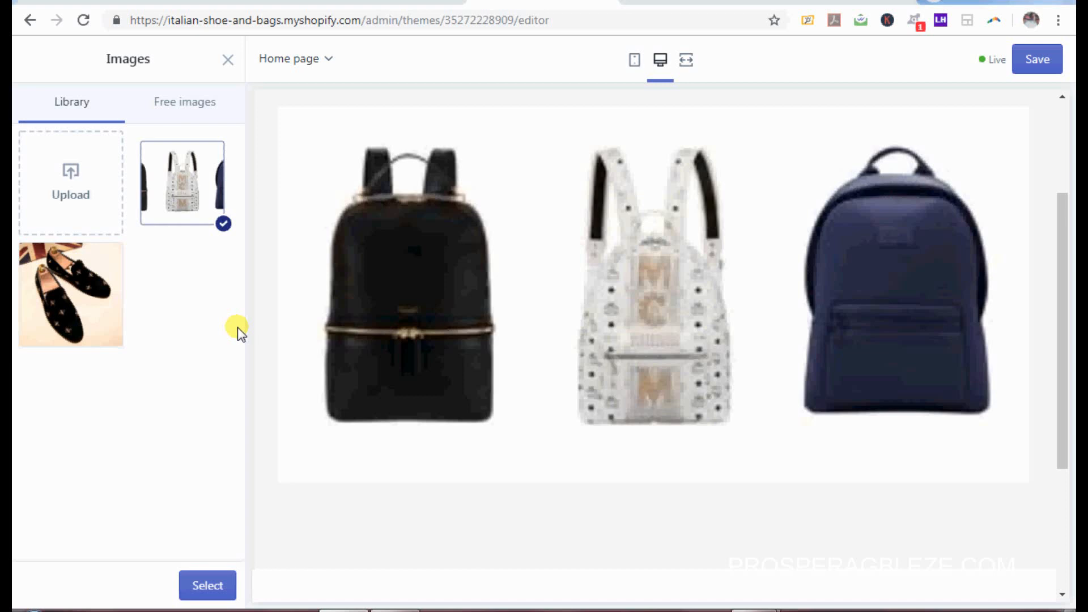
click(194, 184)
click(195, 187)
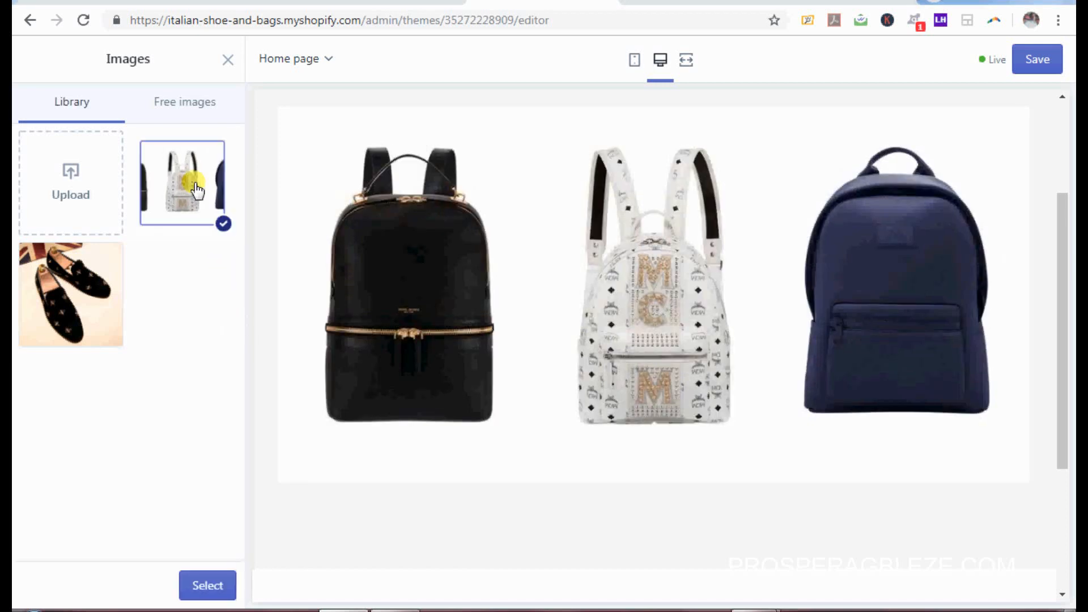
click(219, 593)
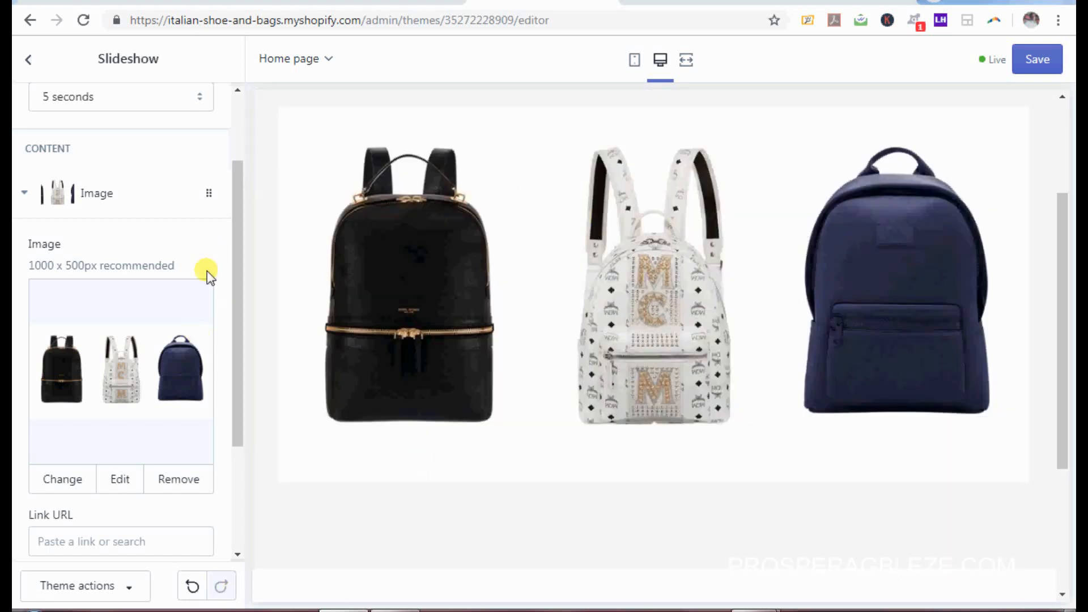
Step: Add a second image slide using the uploaded 'ladies hand bag' photo
drag(239, 290, 246, 405)
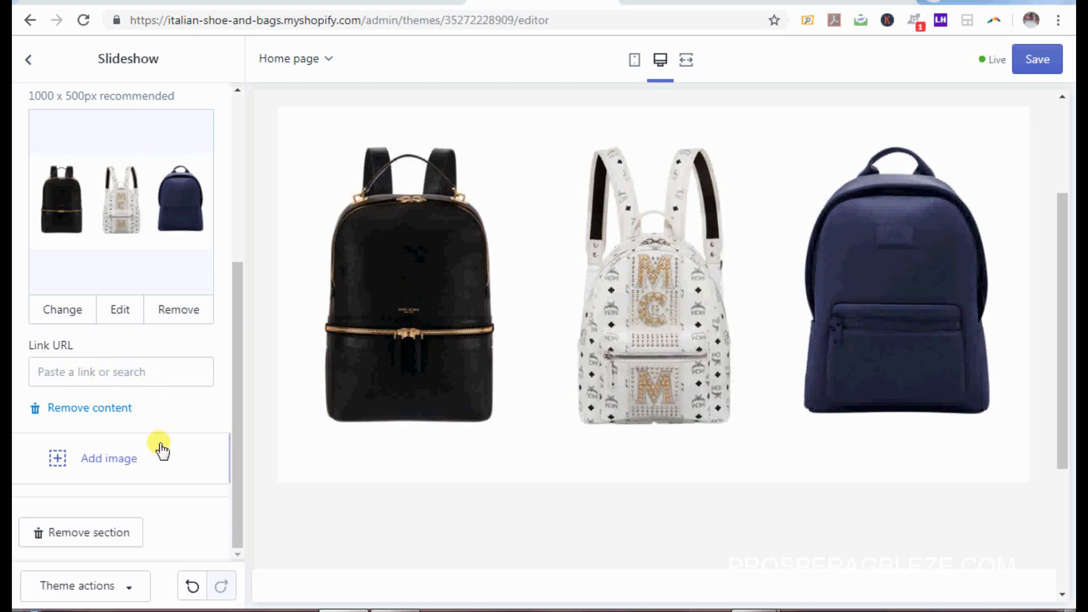
click(109, 458)
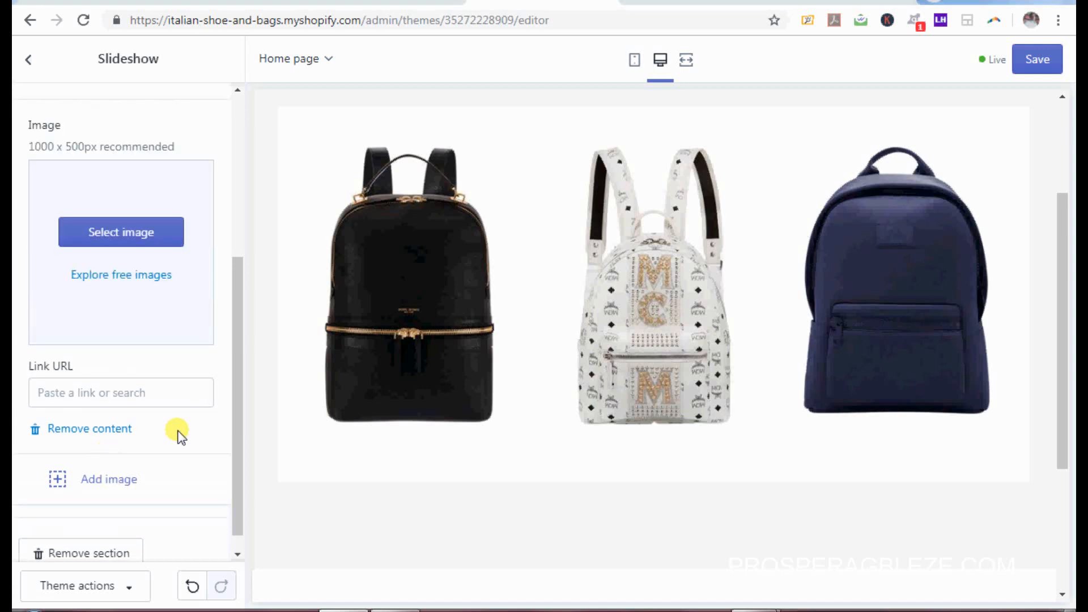
drag(234, 438, 234, 396)
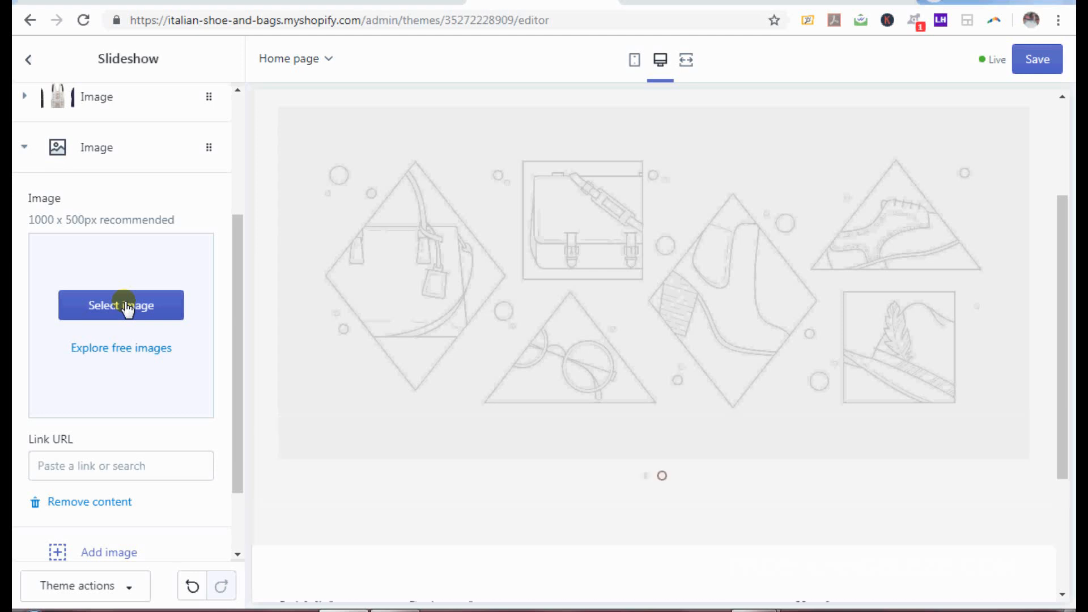
click(126, 306)
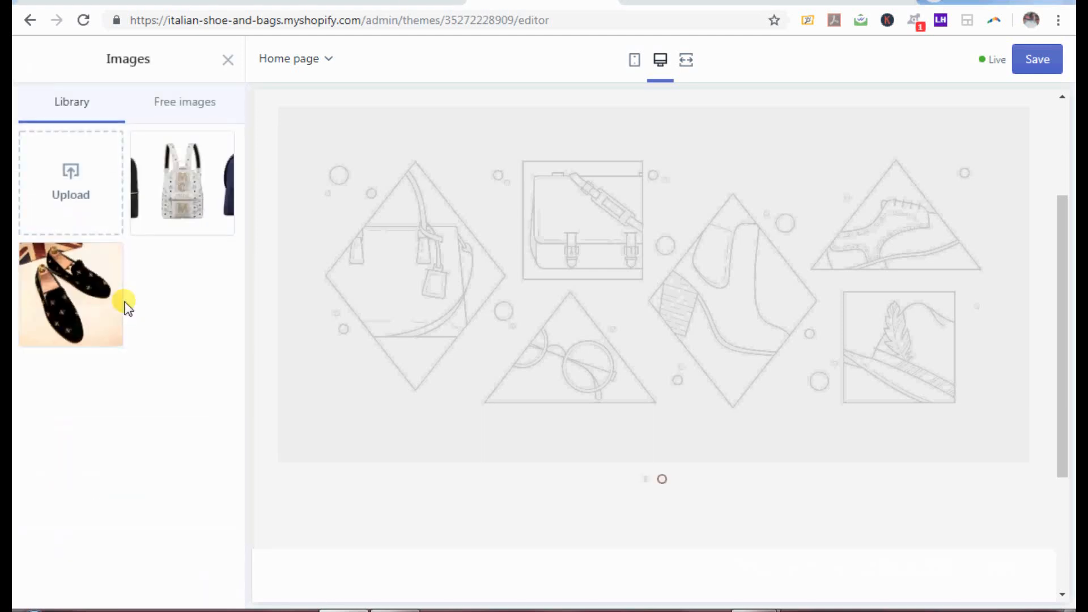
click(71, 176)
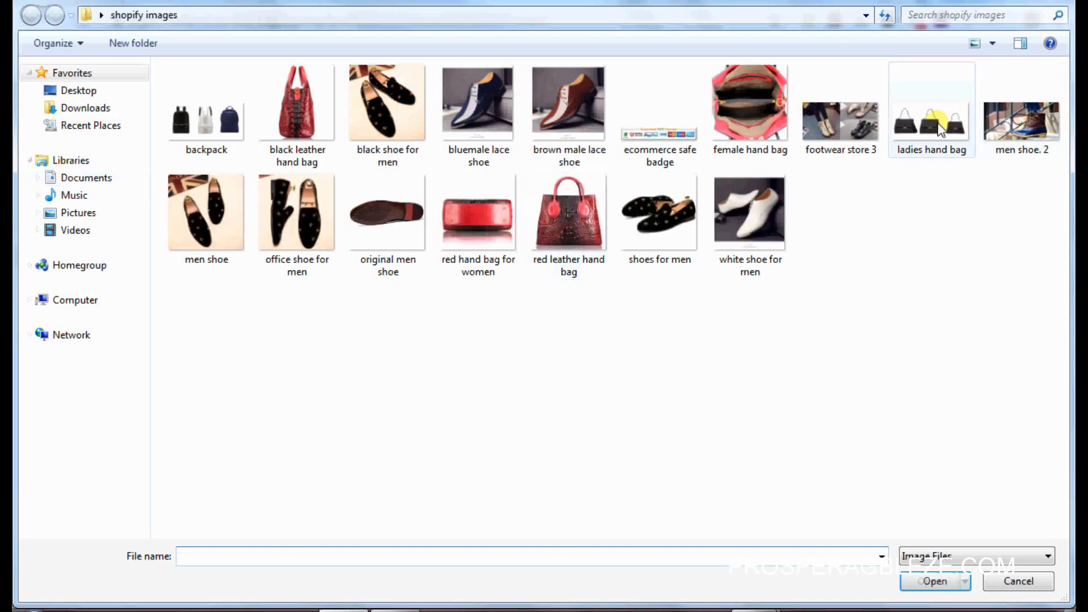
click(940, 129)
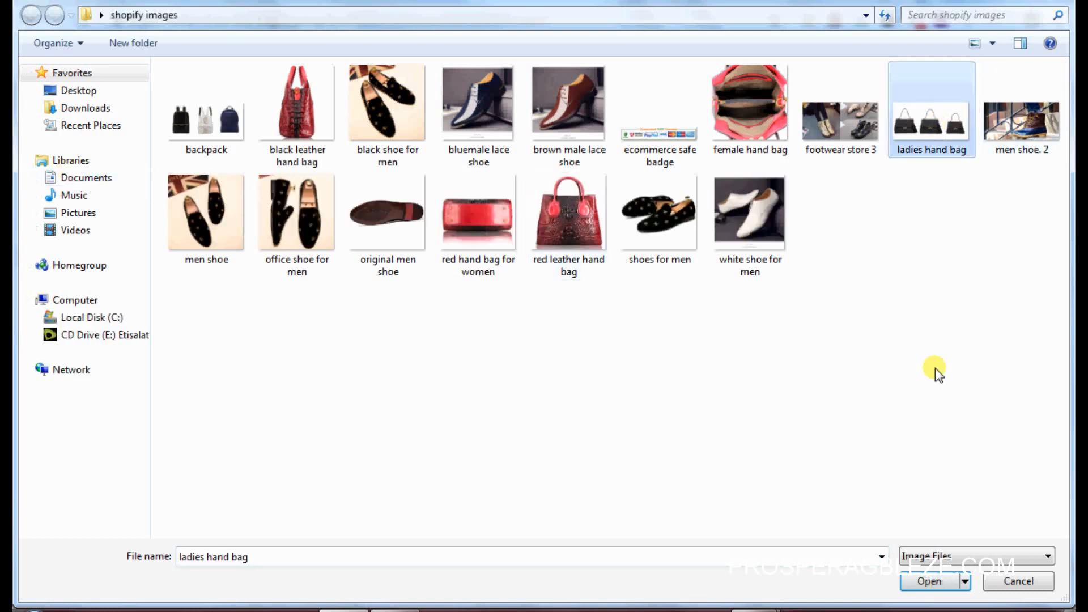
click(930, 587)
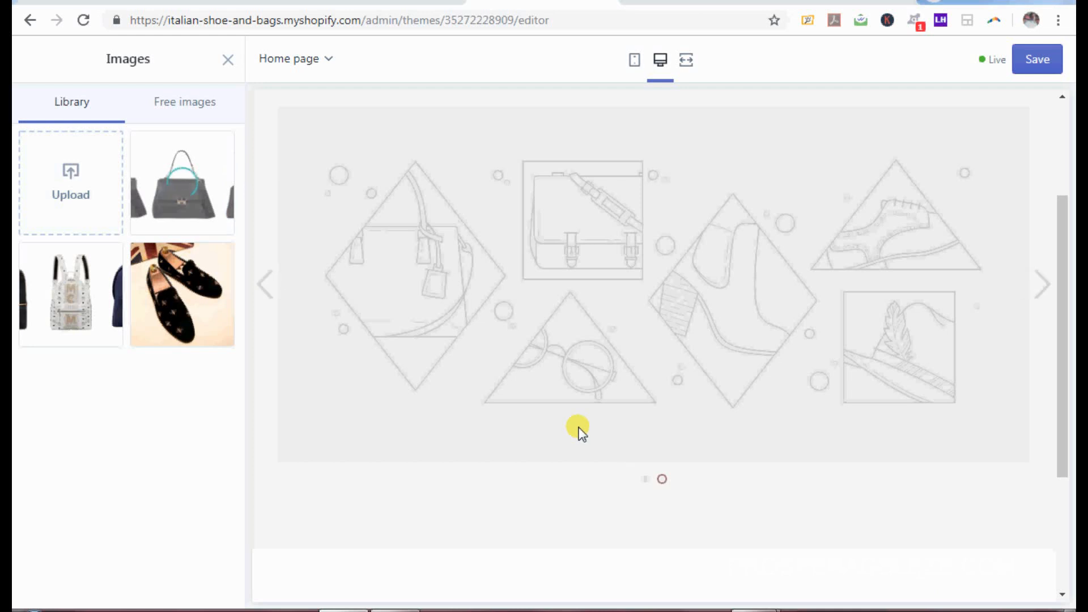
click(208, 585)
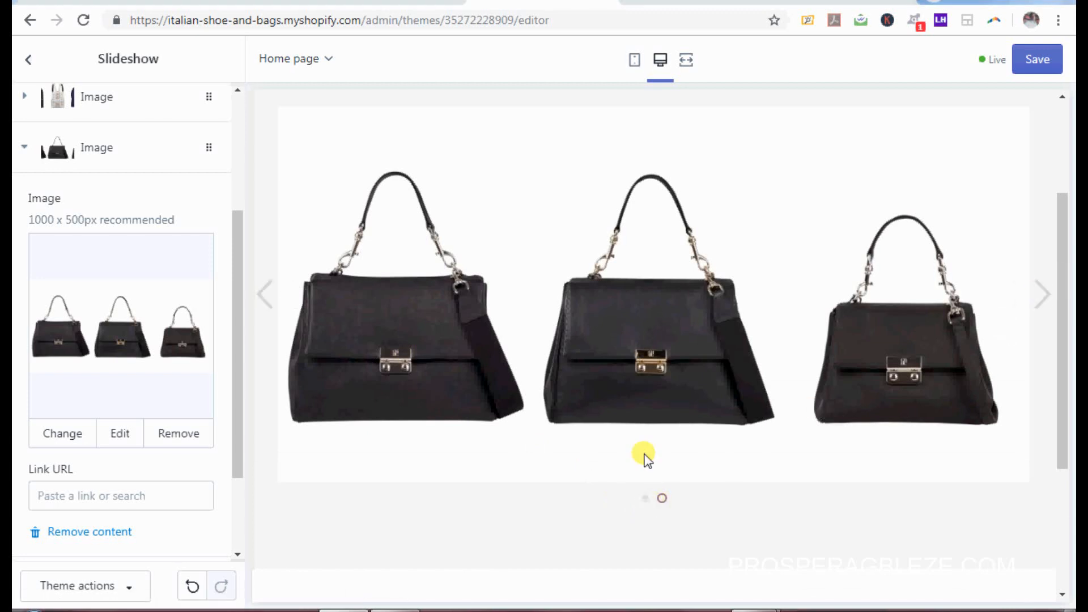
click(647, 501)
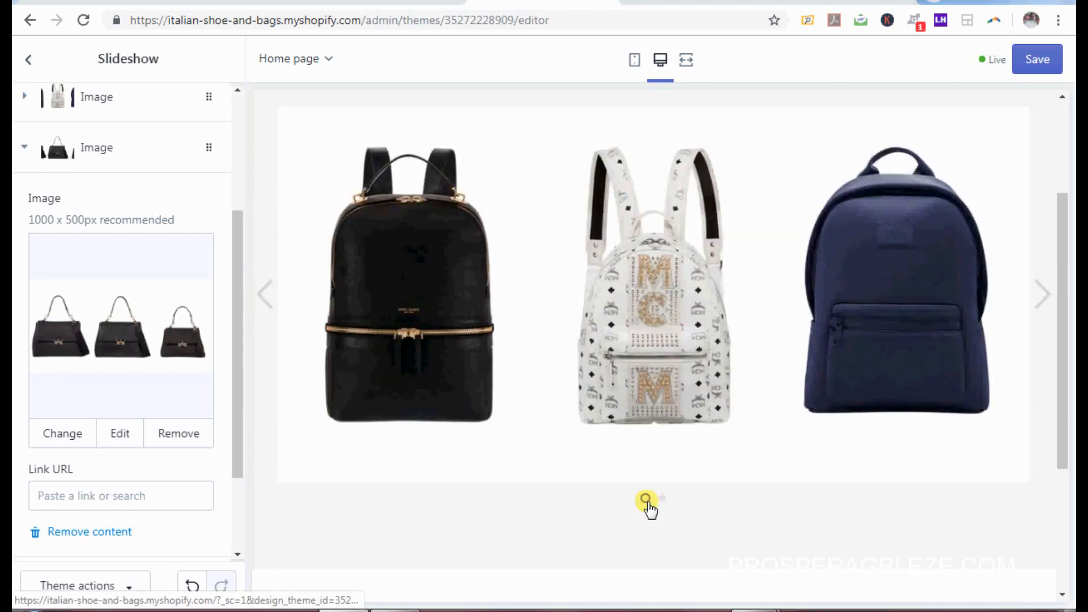
drag(232, 277, 236, 396)
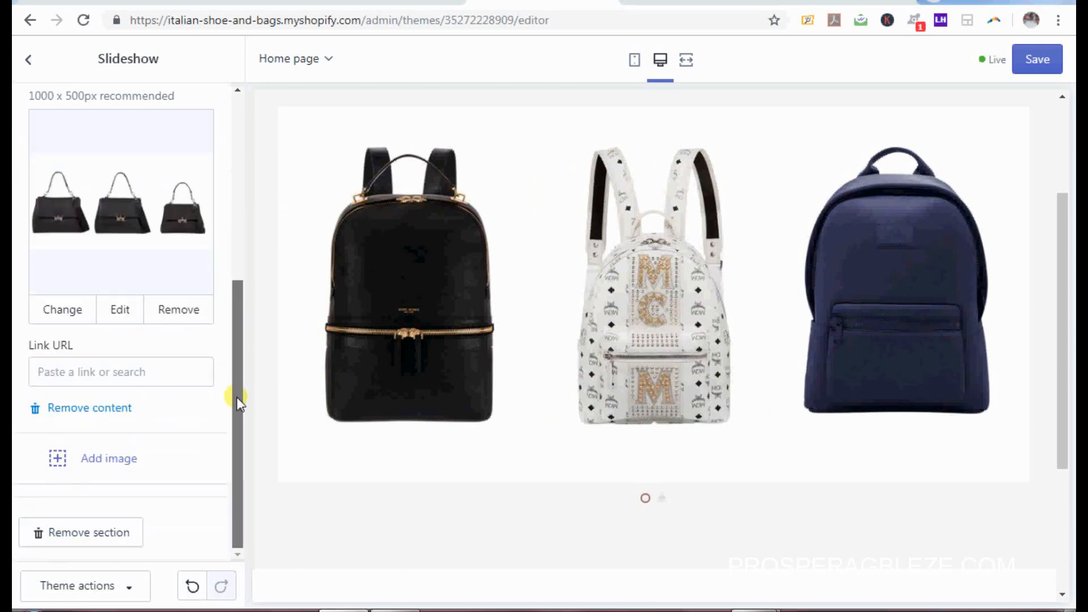
drag(250, 315, 244, 144)
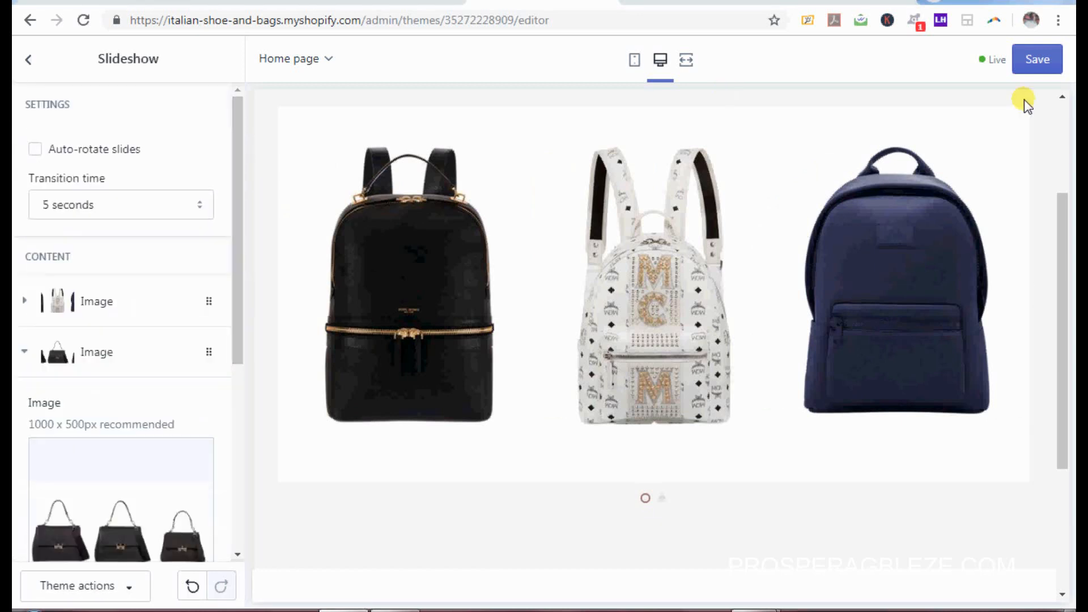
Step: Save the theme and go back to the home page sections list
click(1041, 63)
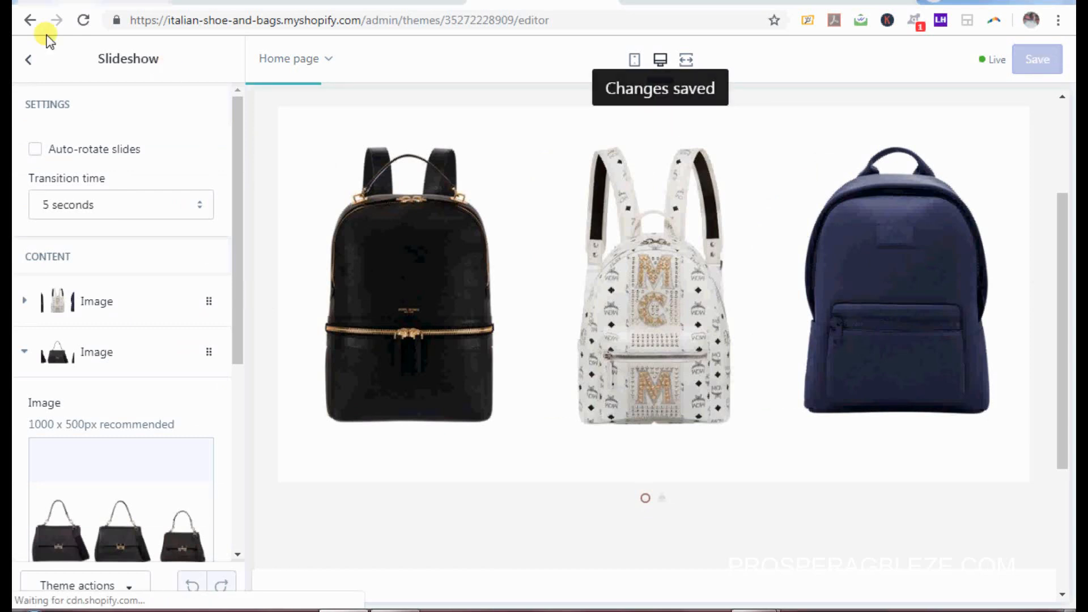
click(28, 59)
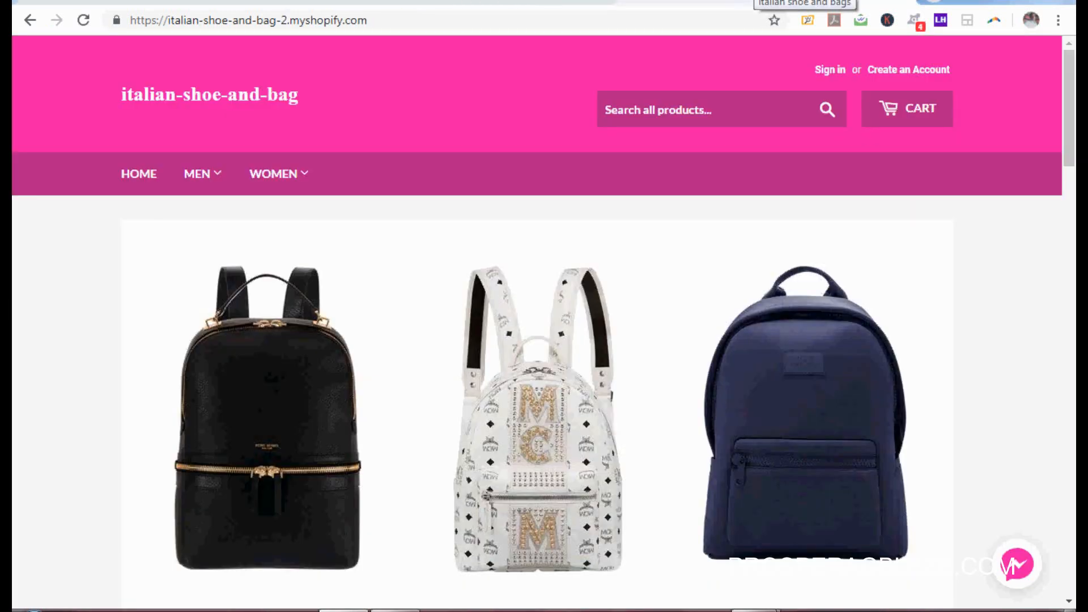
scroll(1023, 144, down, 5)
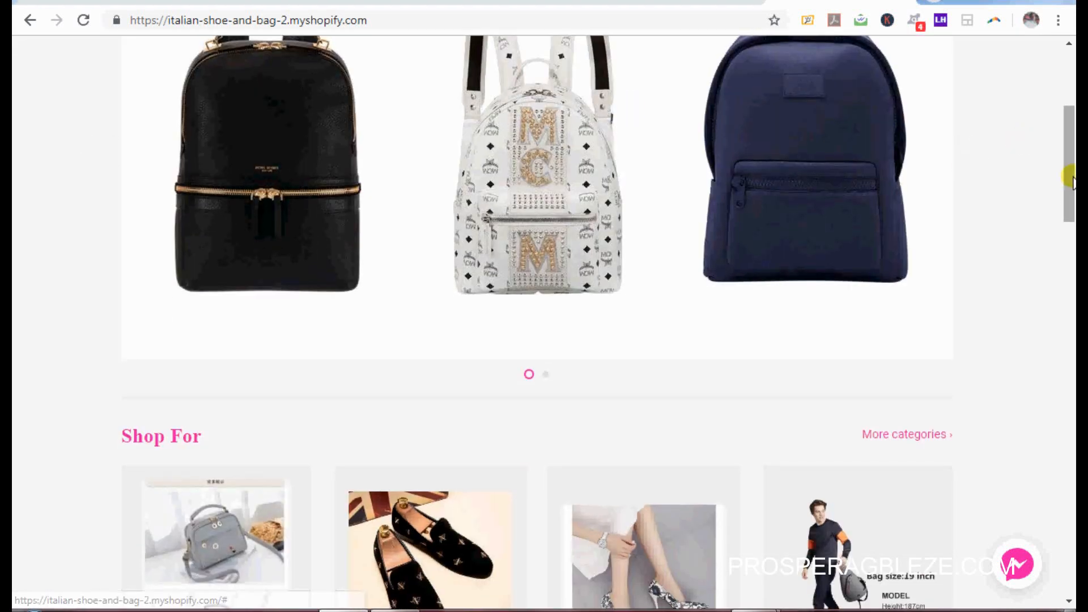
scroll(1072, 201, down, 1)
scroll(1071, 201, down, 5)
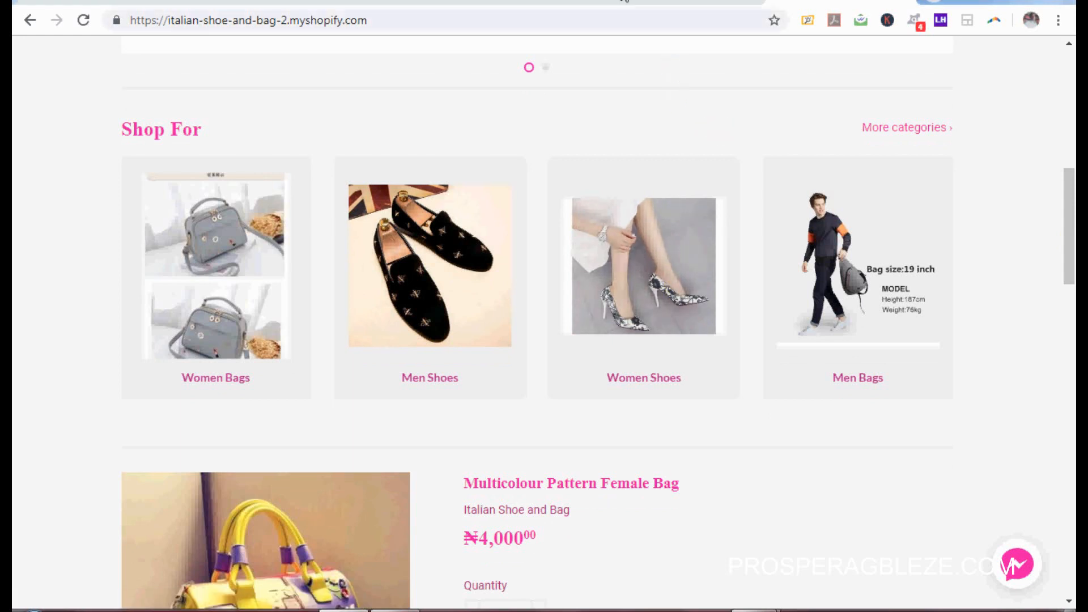
click(543, 2)
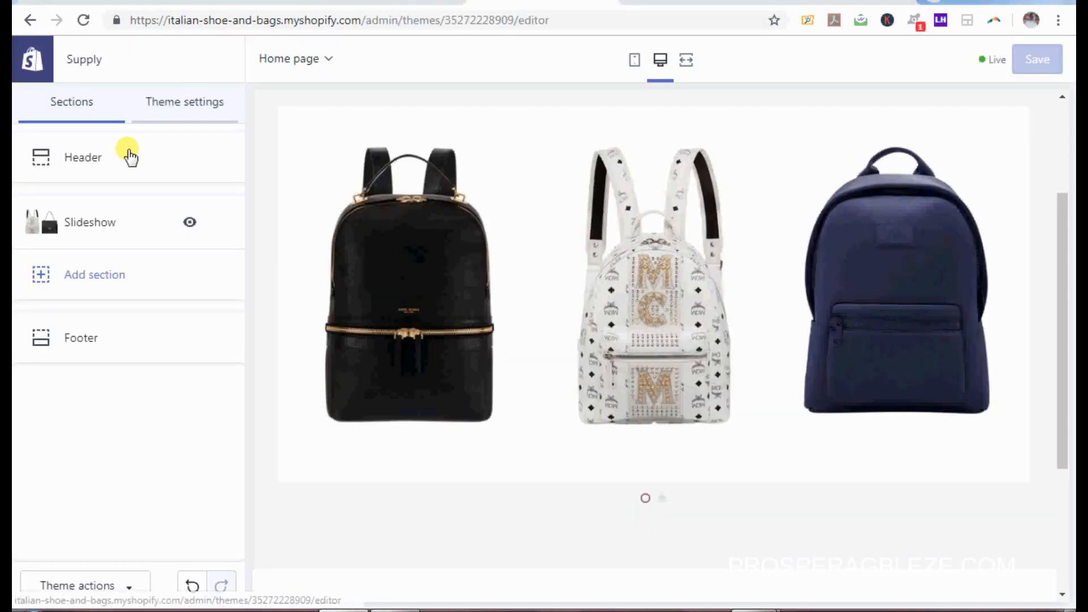
Step: Add a Collection list section to the home page
click(95, 277)
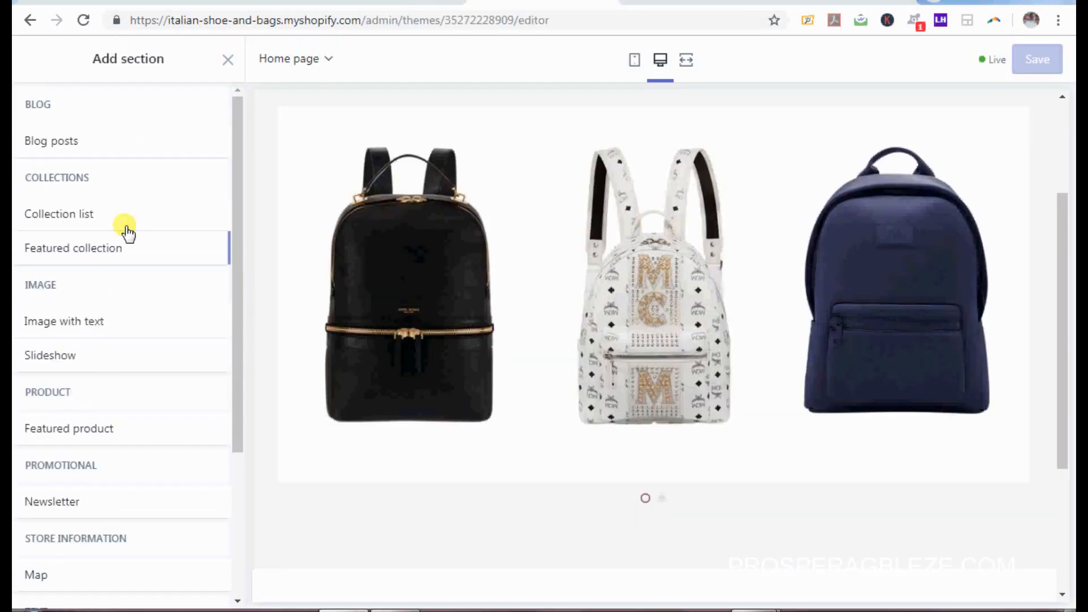
click(69, 217)
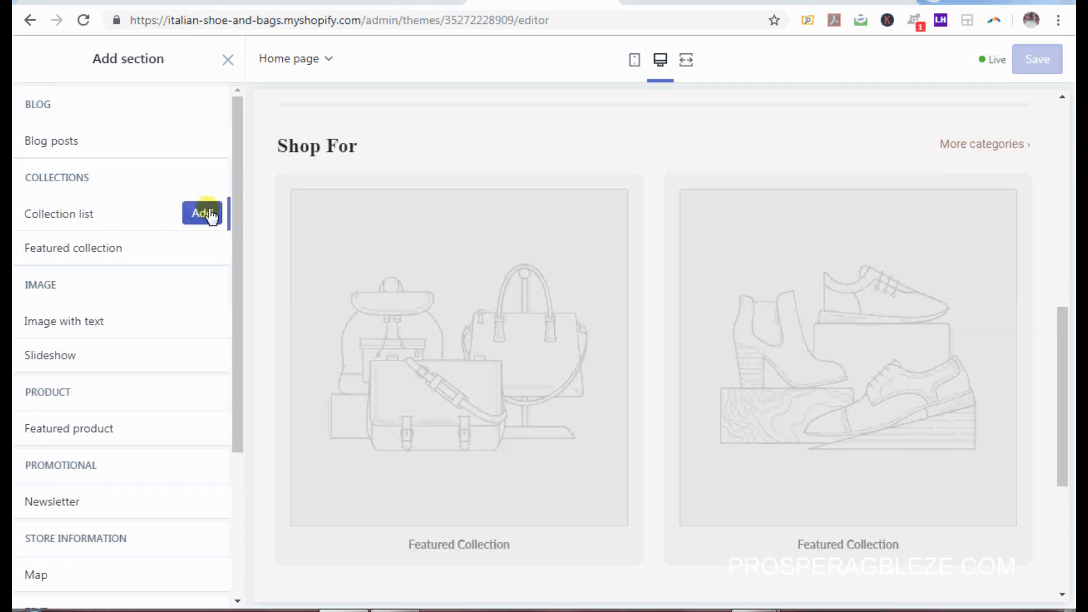
click(204, 213)
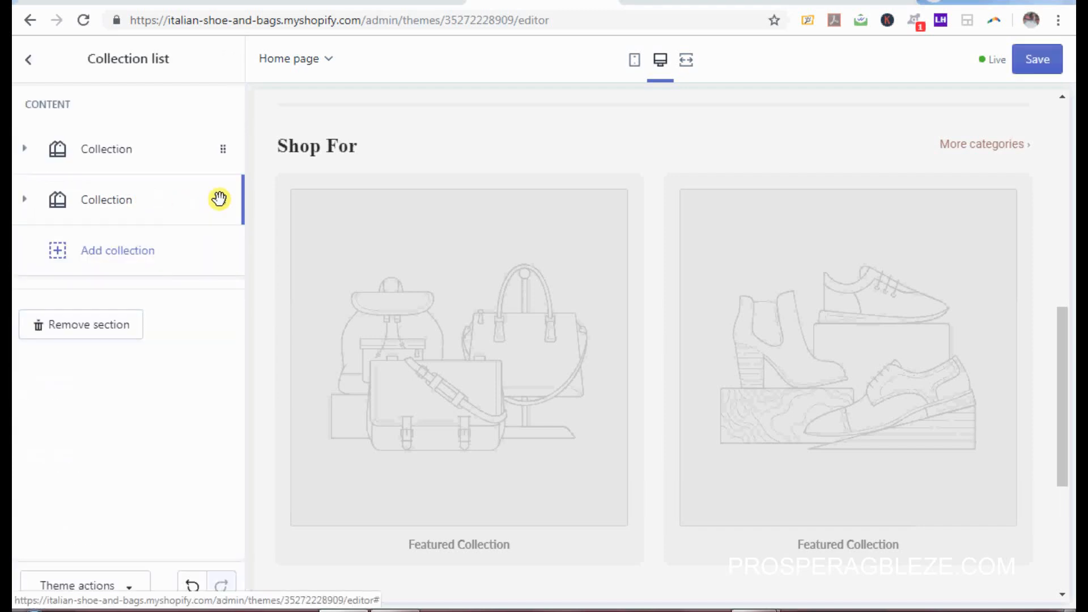
Step: Set the second collection block to Men Bags and add a third collection block
click(220, 200)
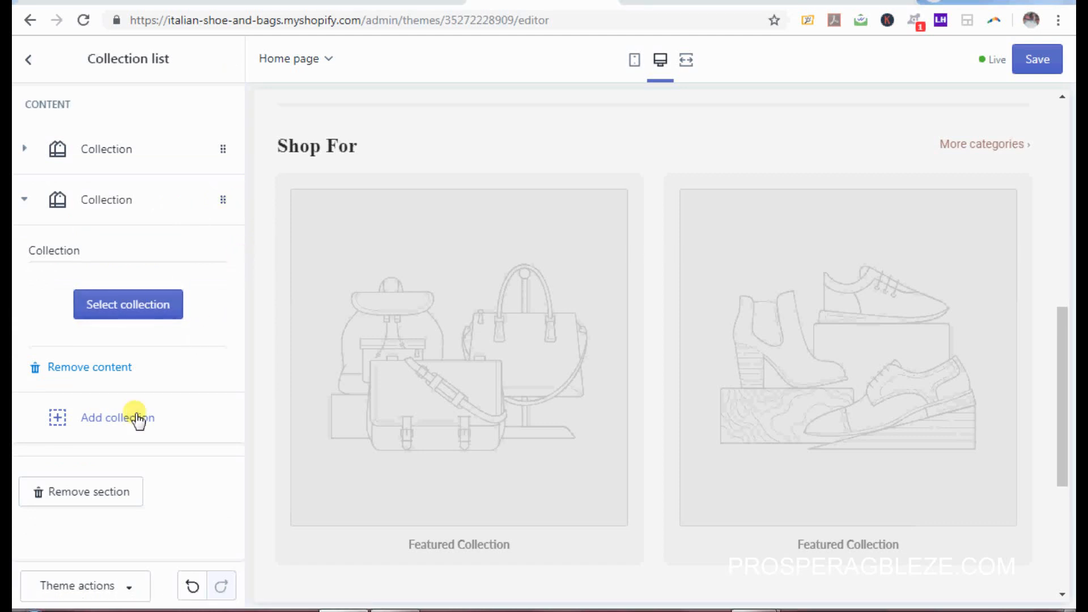
click(132, 307)
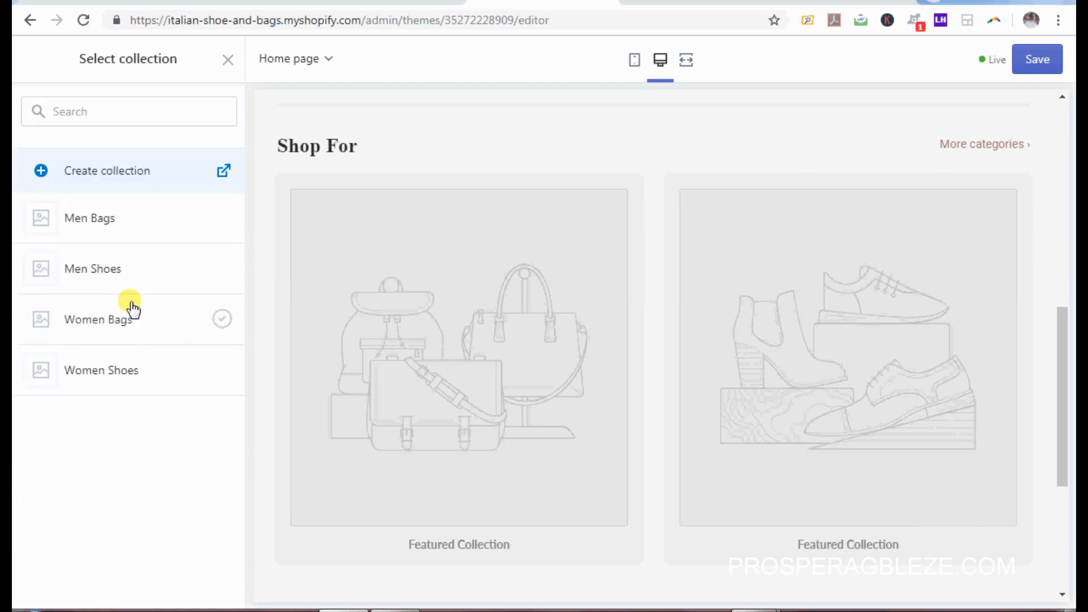
click(195, 224)
click(212, 252)
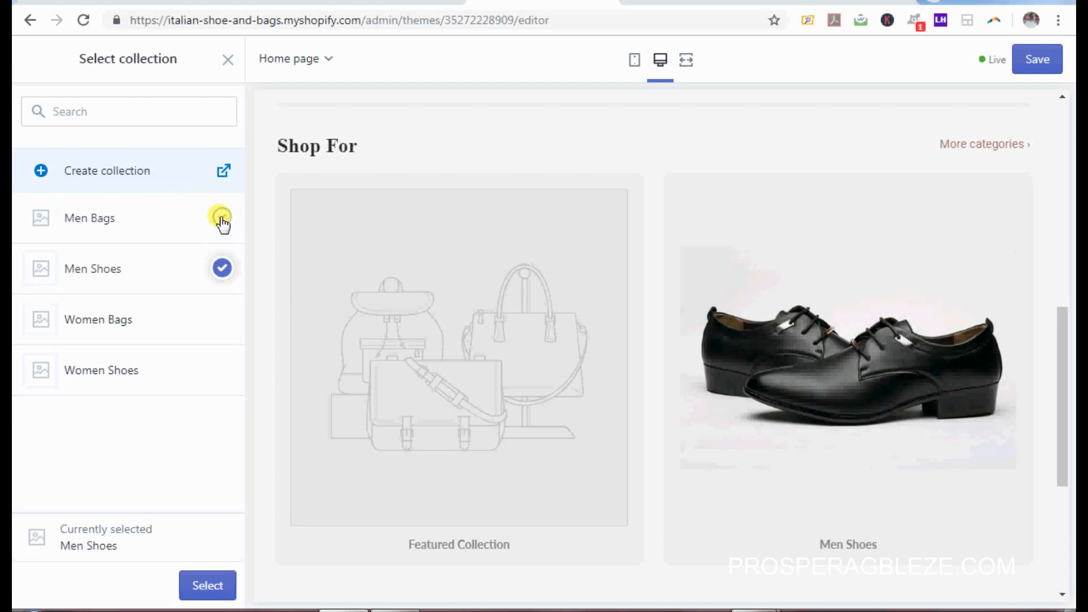
click(222, 218)
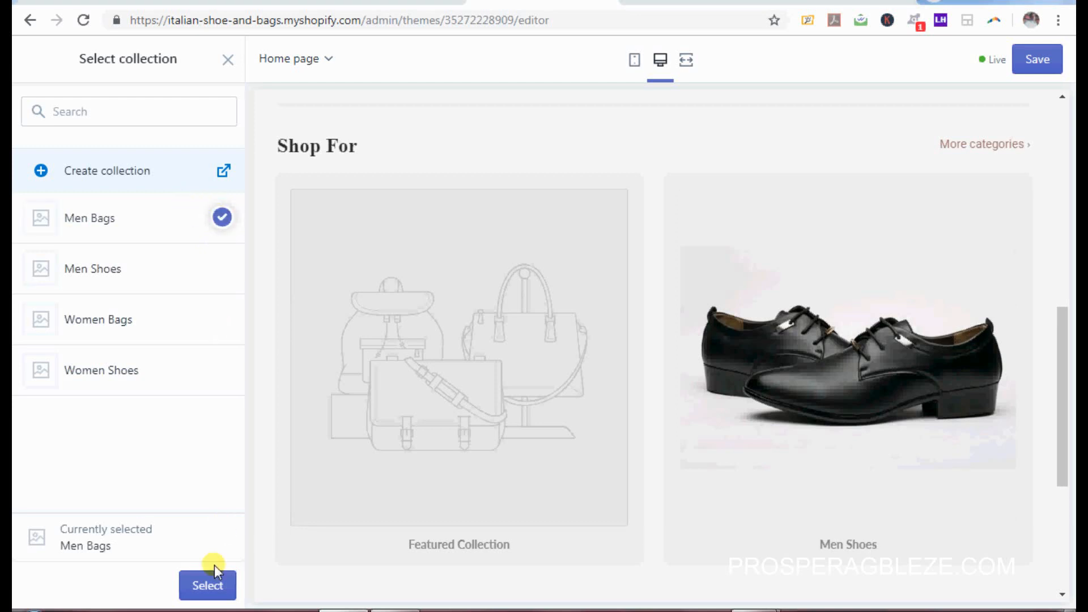
click(214, 586)
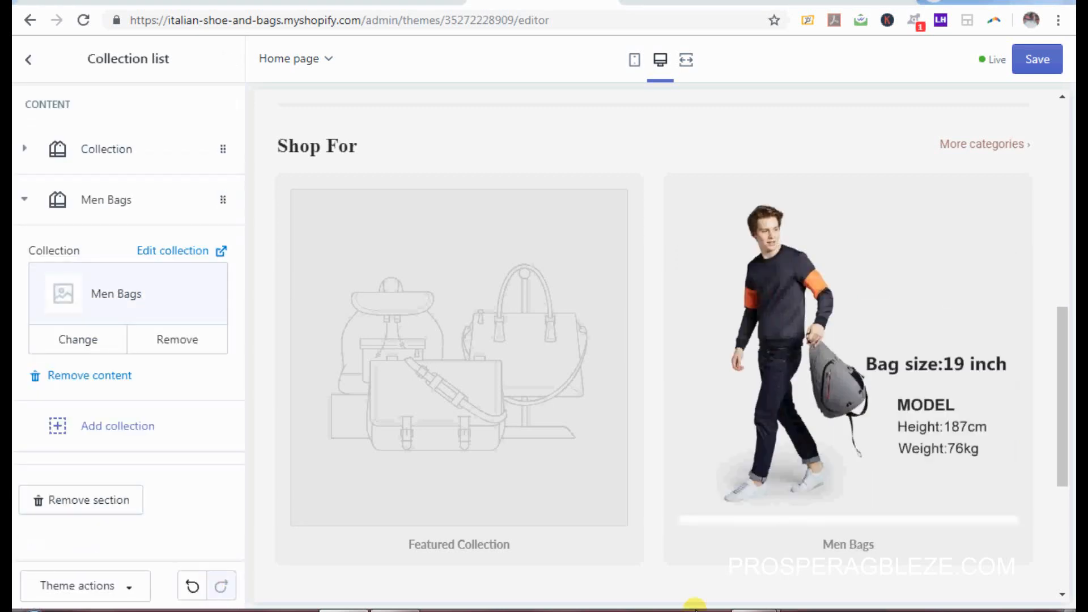
right_click(842, 611)
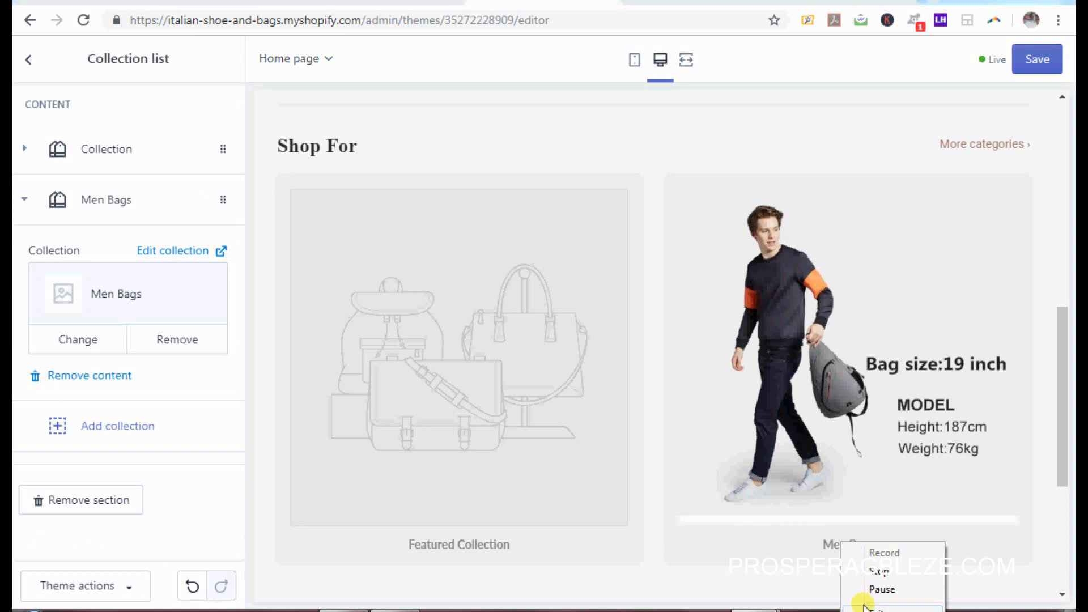
click(882, 589)
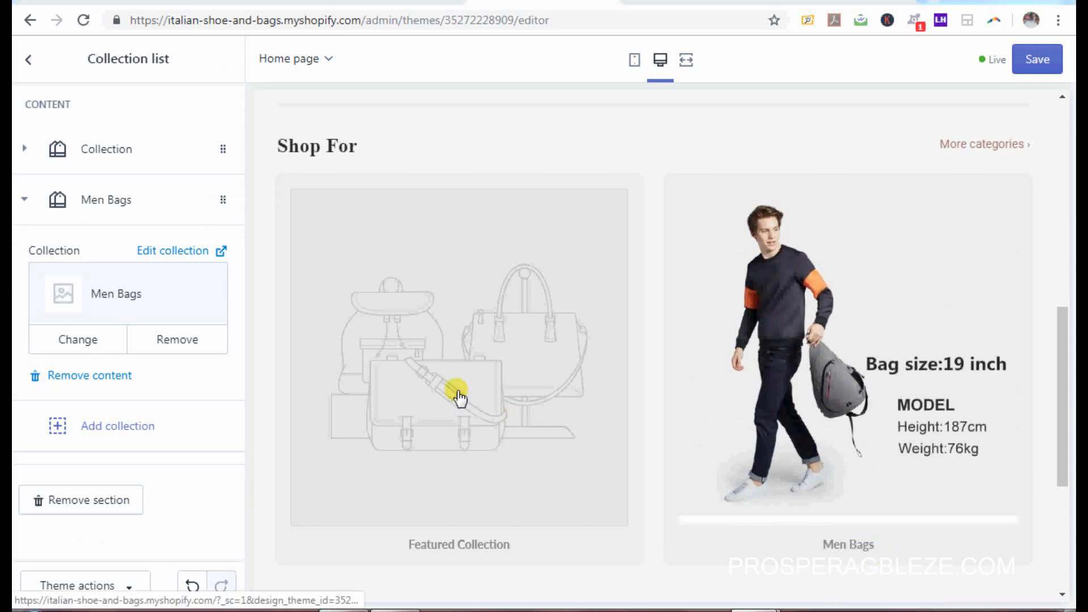
click(126, 431)
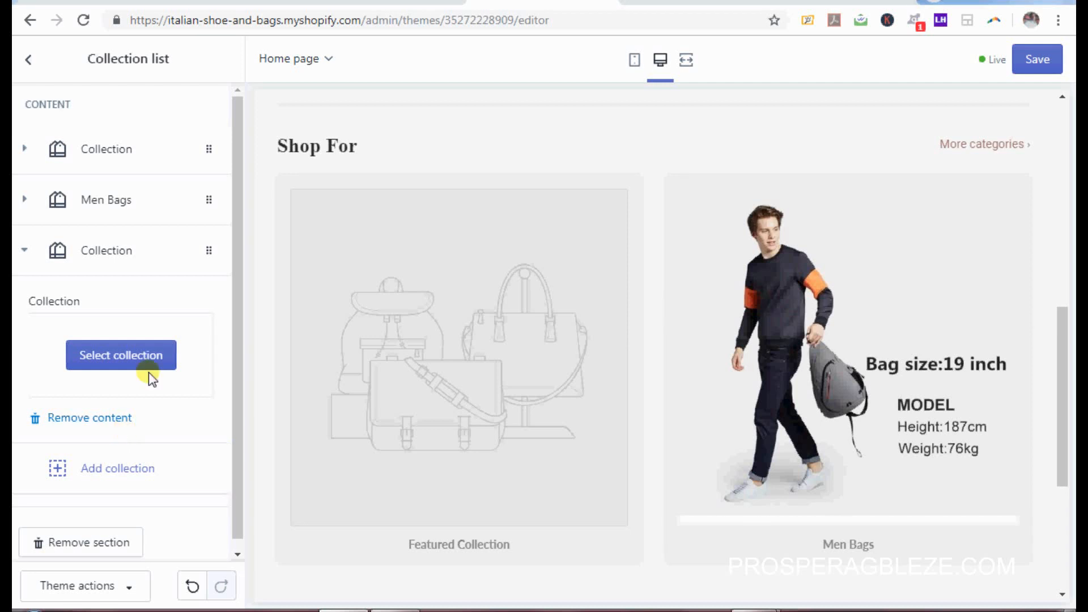
Step: Add a Men Shoes collection card, removing the duplicate Men Bags block
click(138, 356)
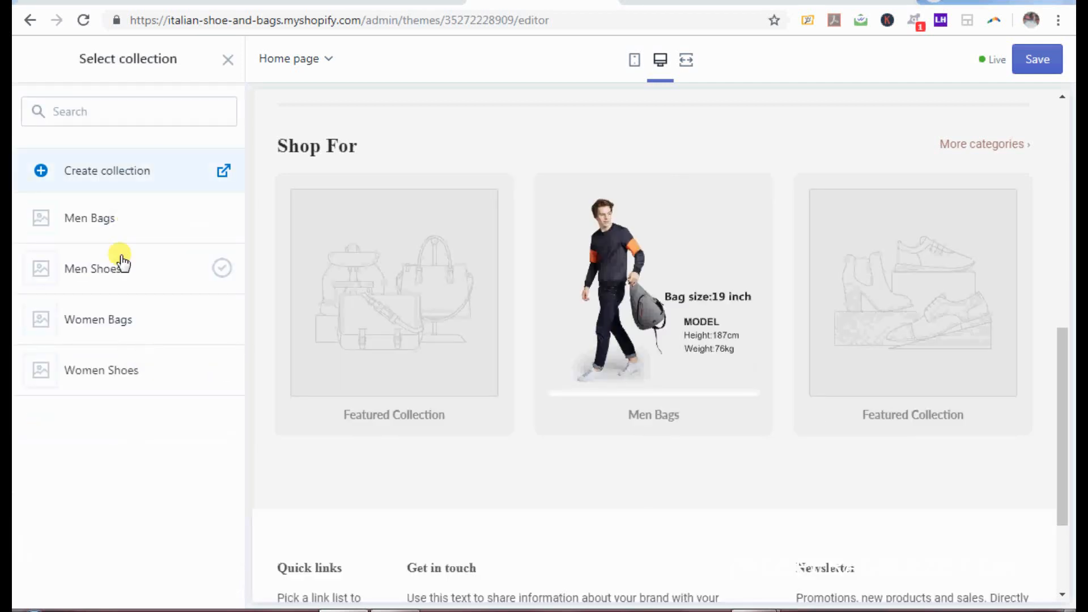
click(110, 222)
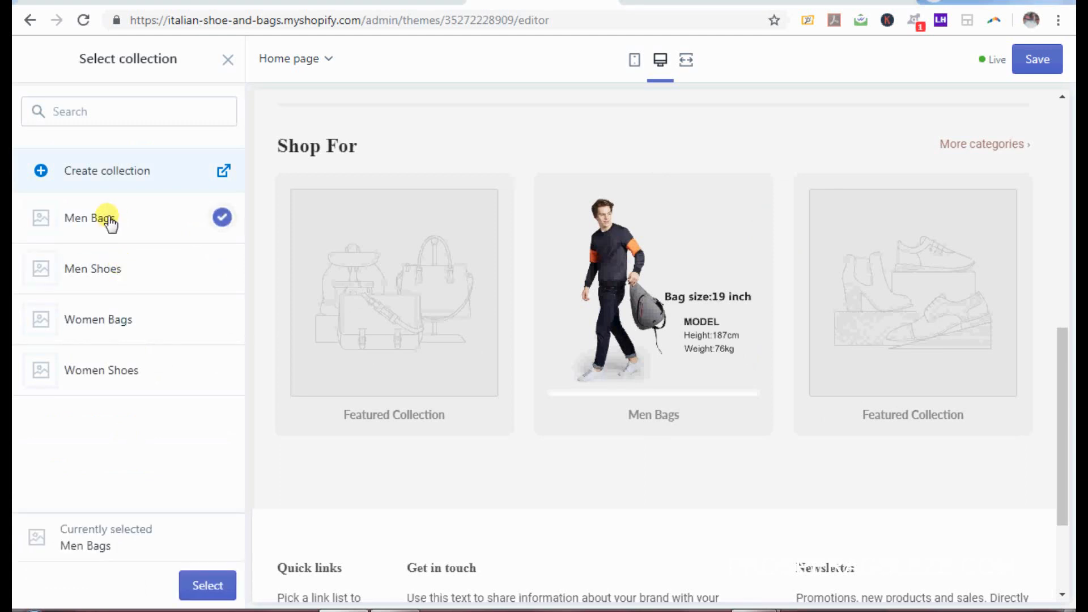
click(205, 594)
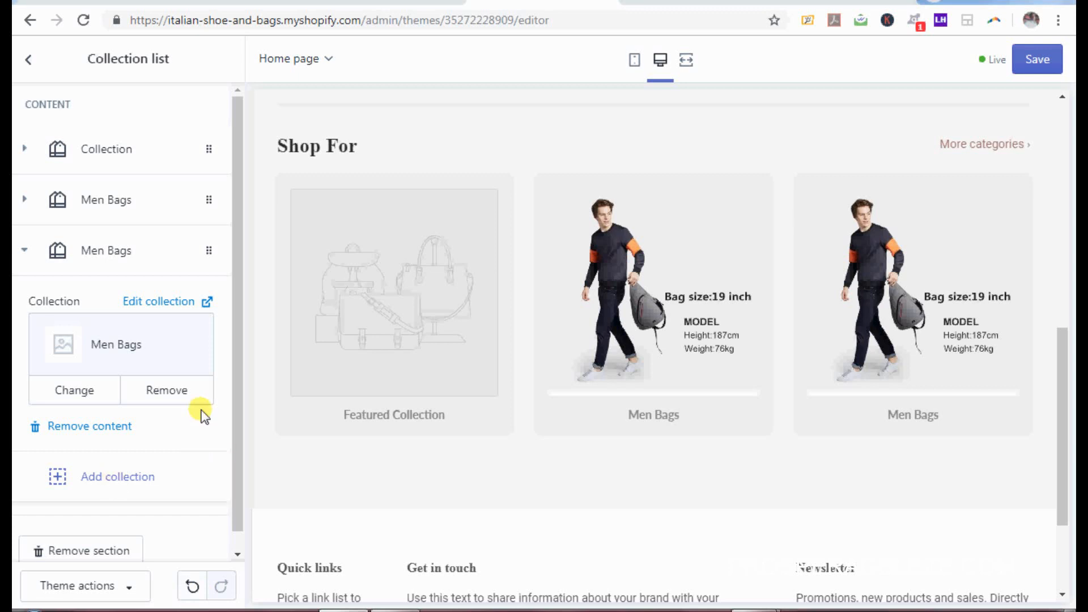
click(88, 428)
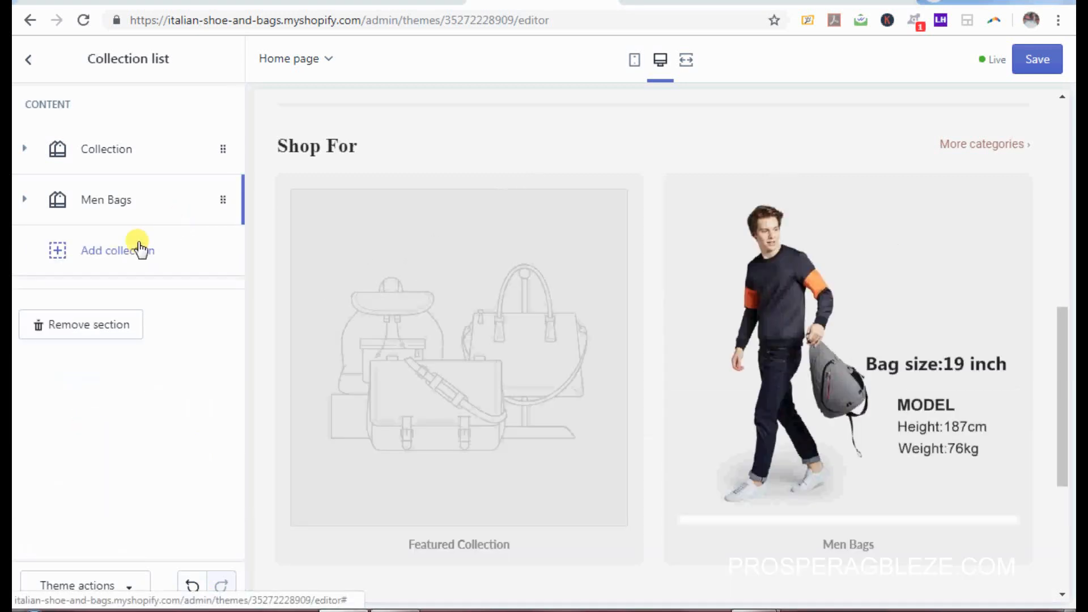
click(113, 262)
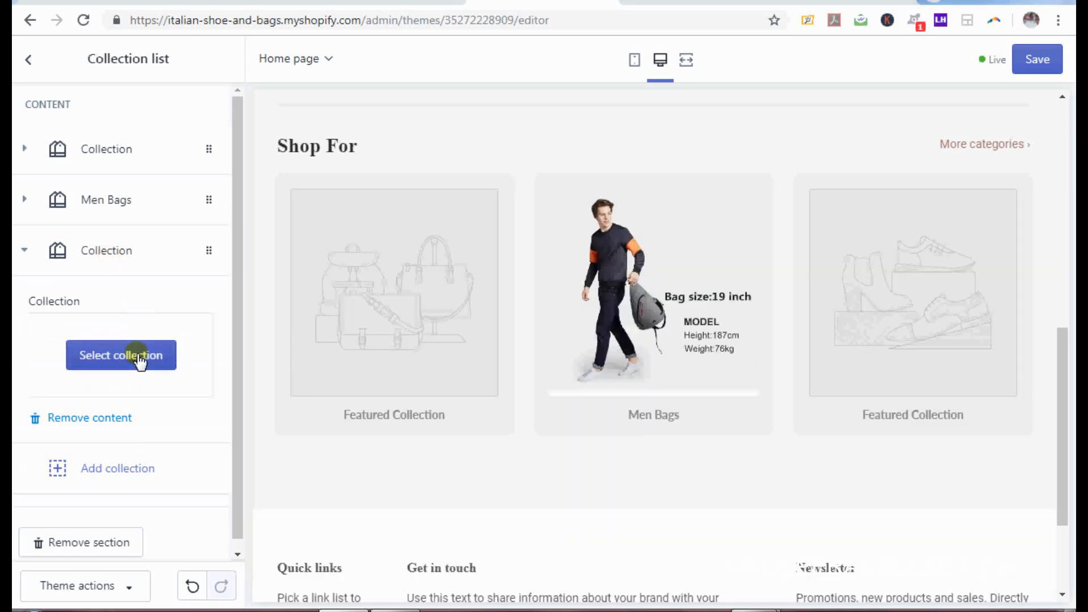
click(138, 356)
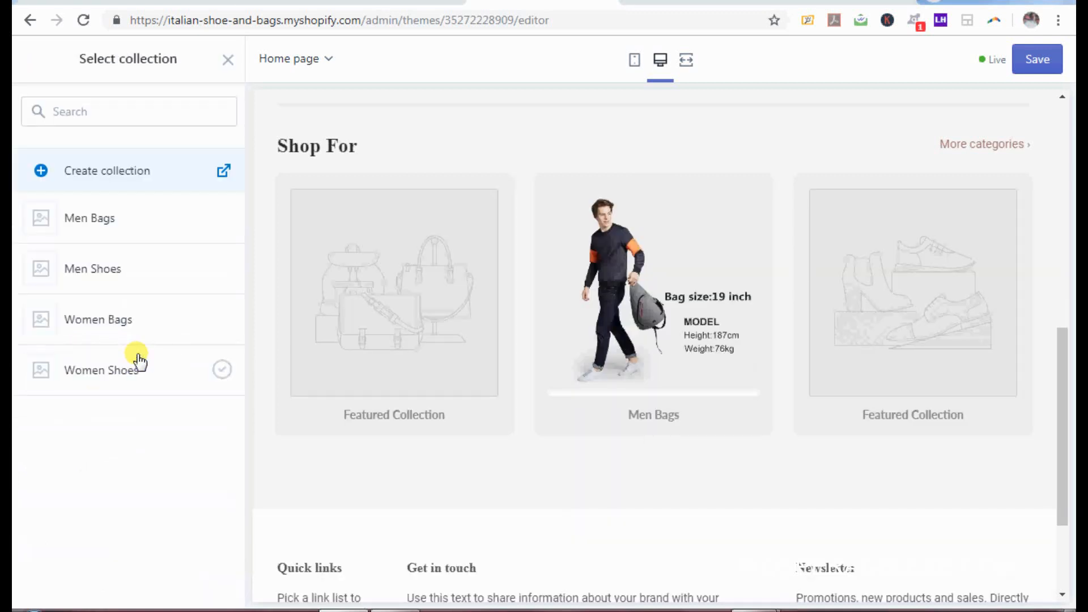
click(114, 275)
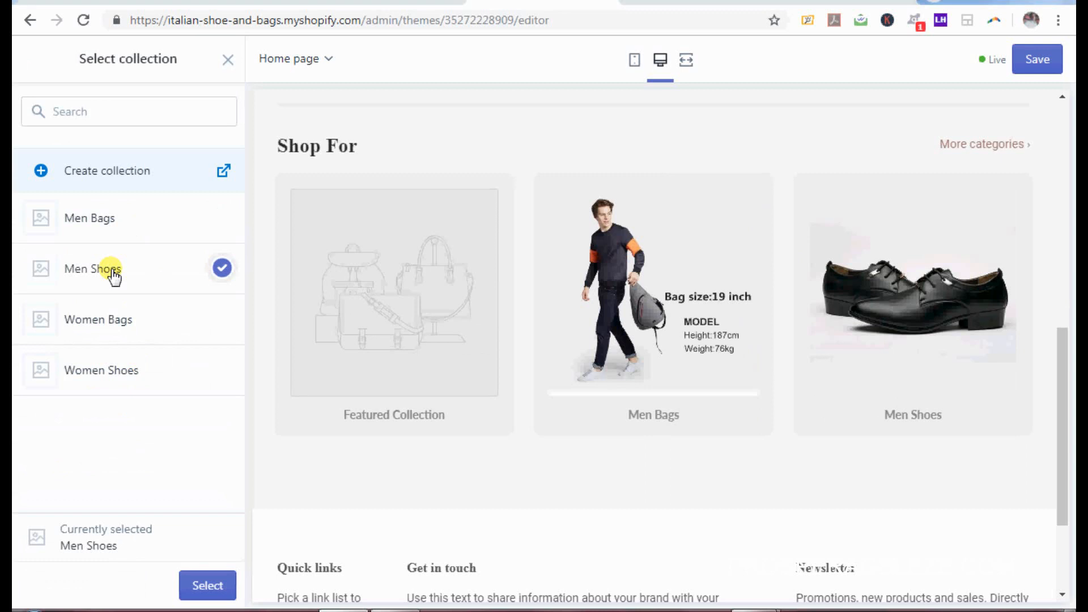
click(207, 587)
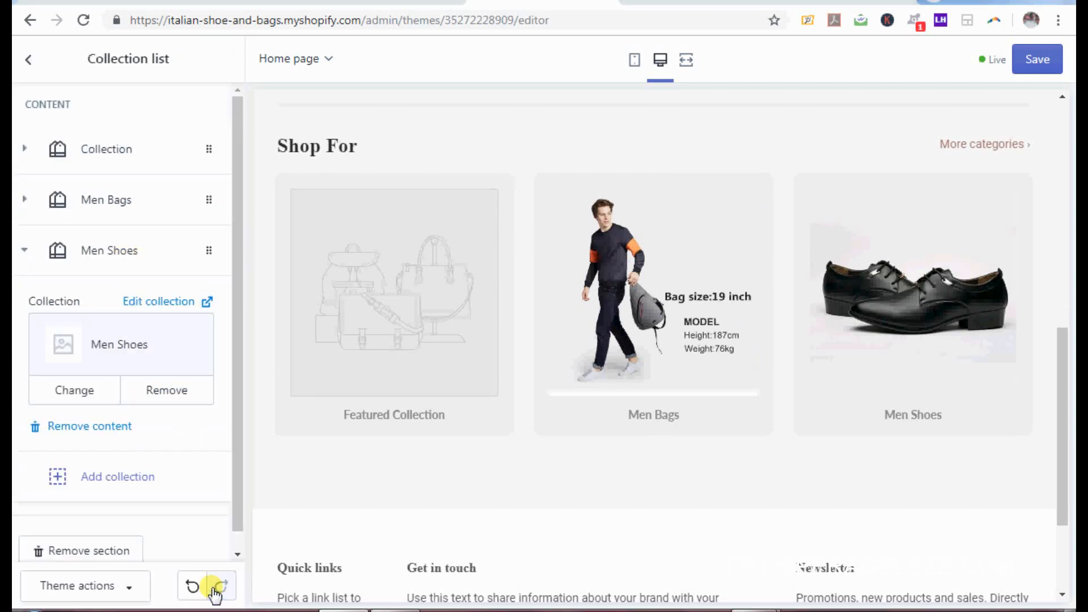
Step: Add Women Bags and Women Shoes collection cards to the Shop For list
click(115, 478)
click(125, 410)
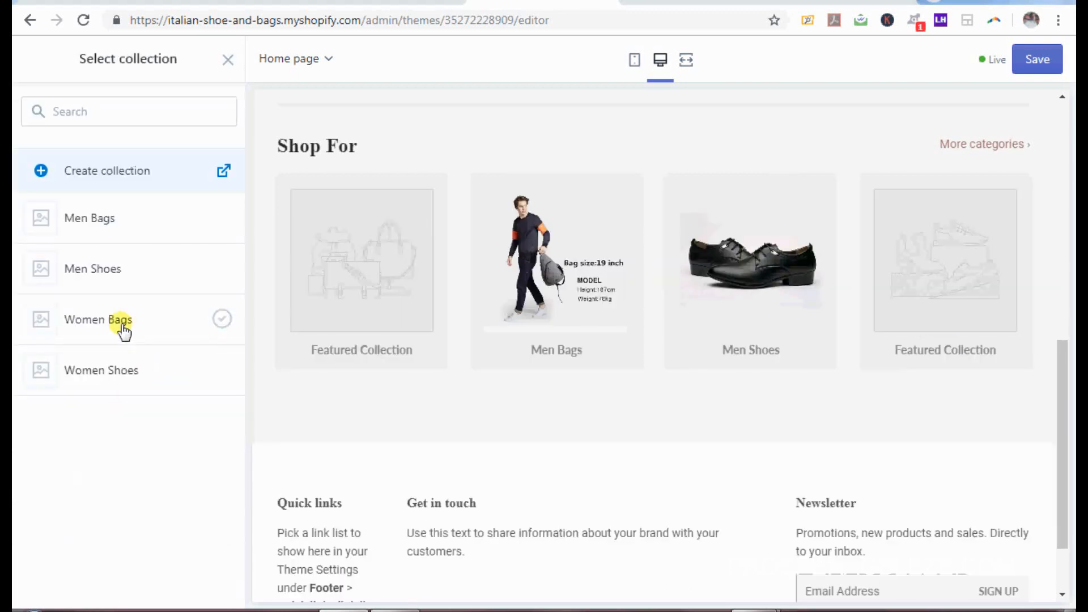
click(123, 331)
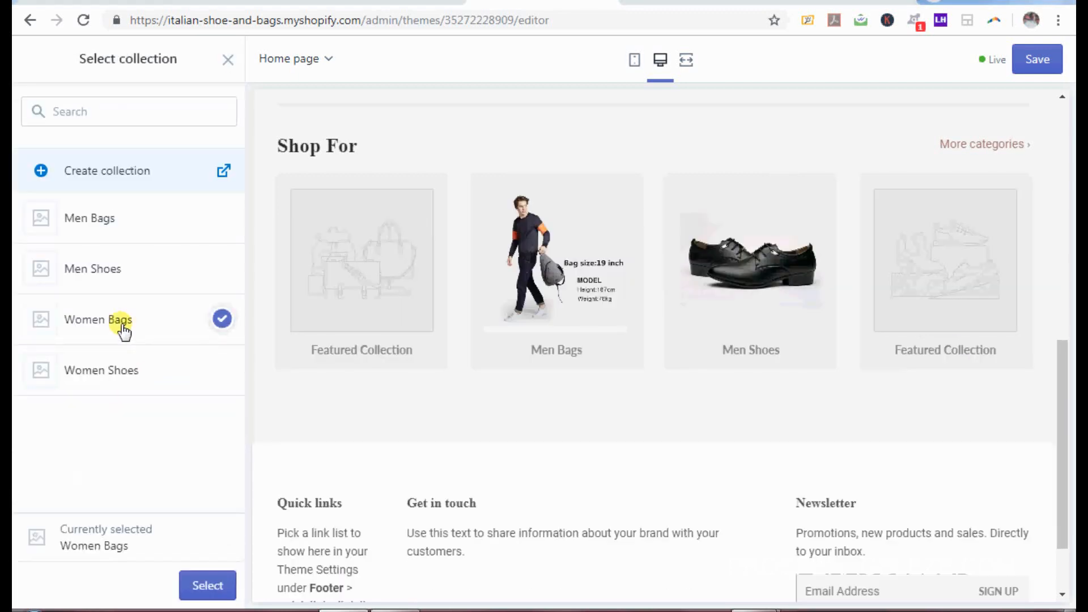
click(221, 585)
drag(238, 418, 238, 483)
click(129, 458)
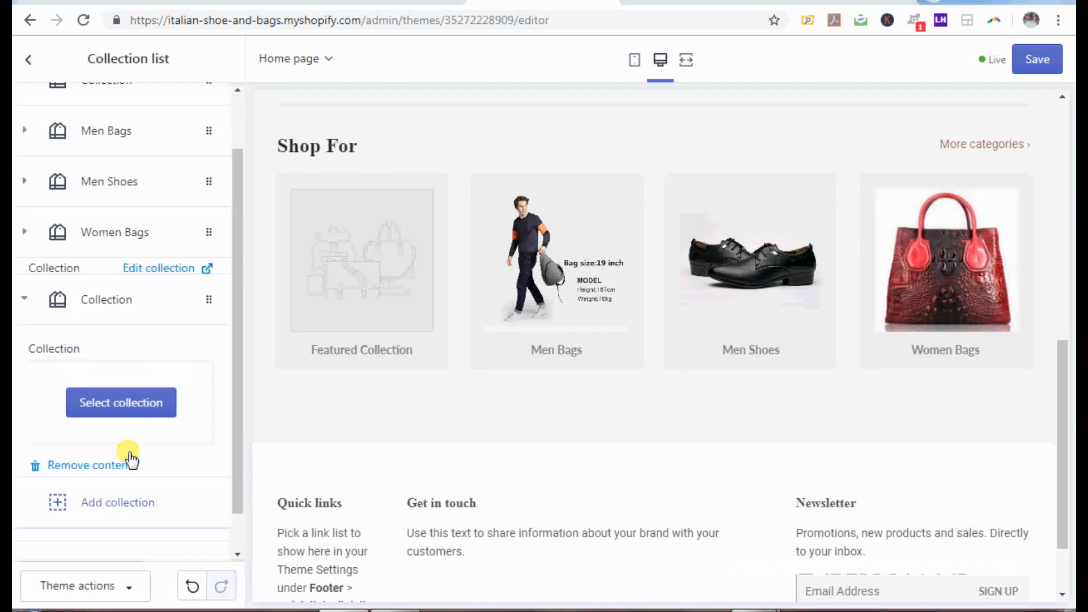
click(134, 384)
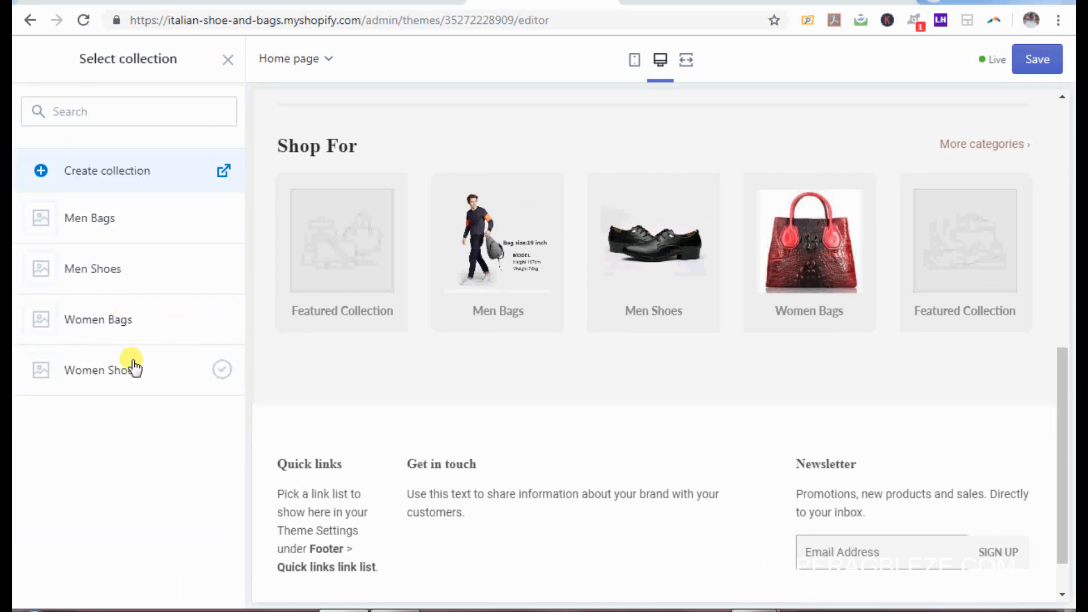
click(134, 368)
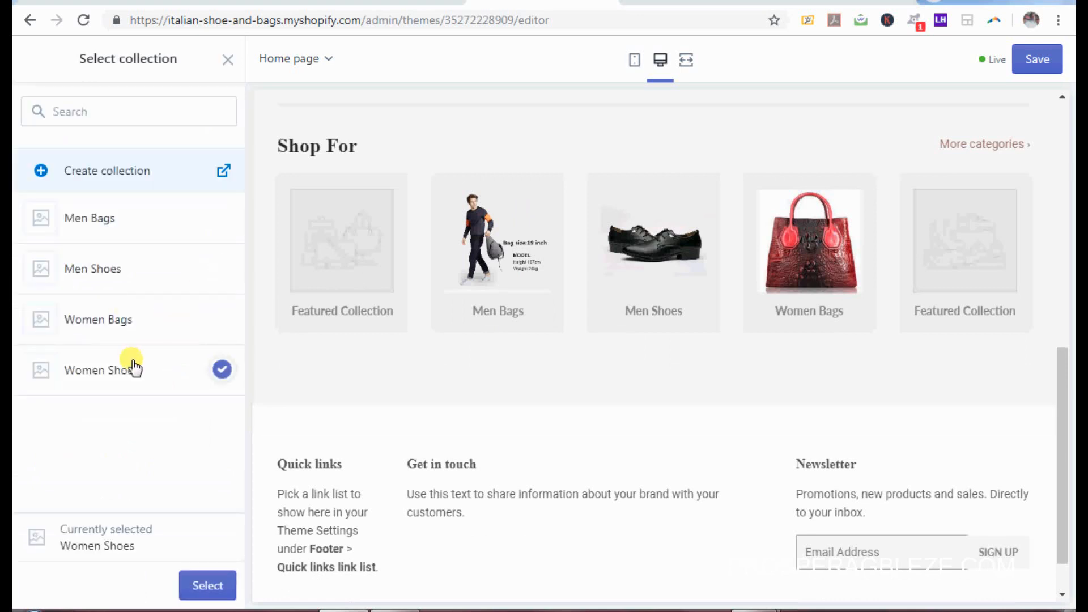
click(207, 588)
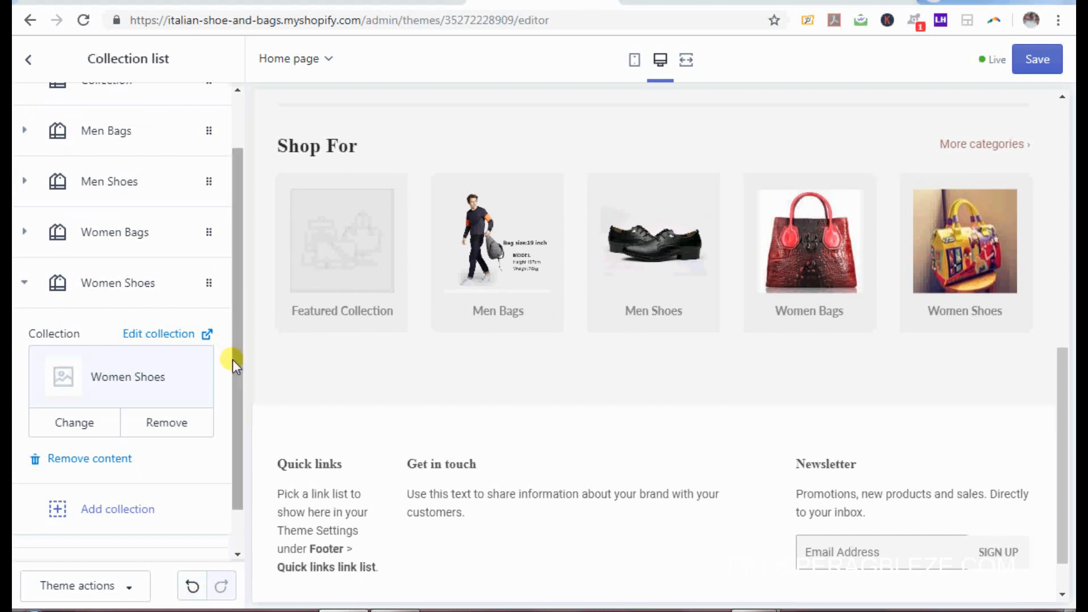
drag(238, 355, 241, 297)
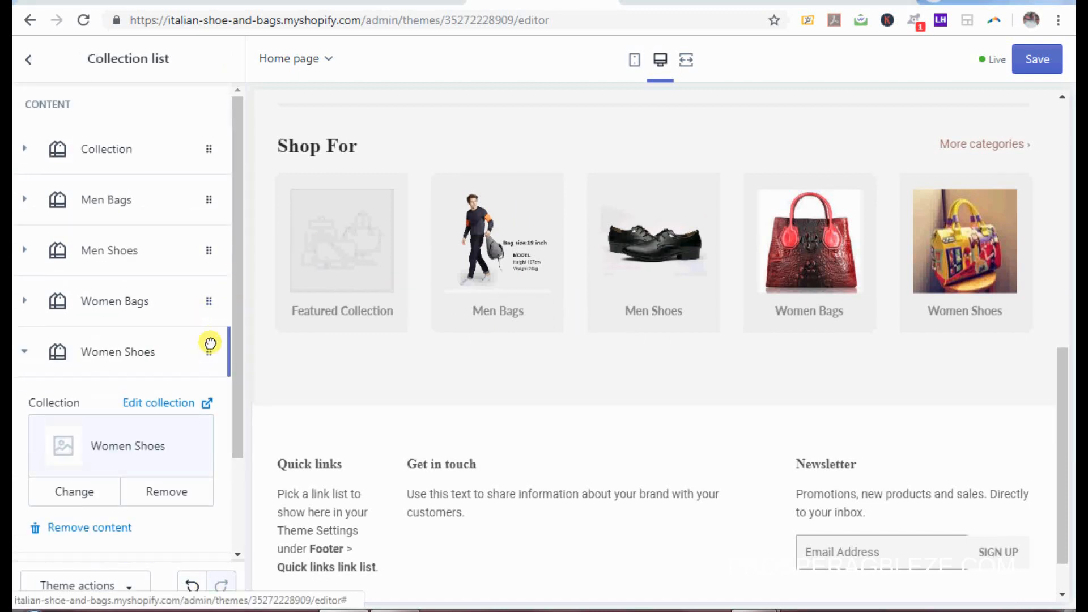
Step: Move Women Shoes below Men Bags, save the theme, and check the live store
drag(211, 343, 241, 416)
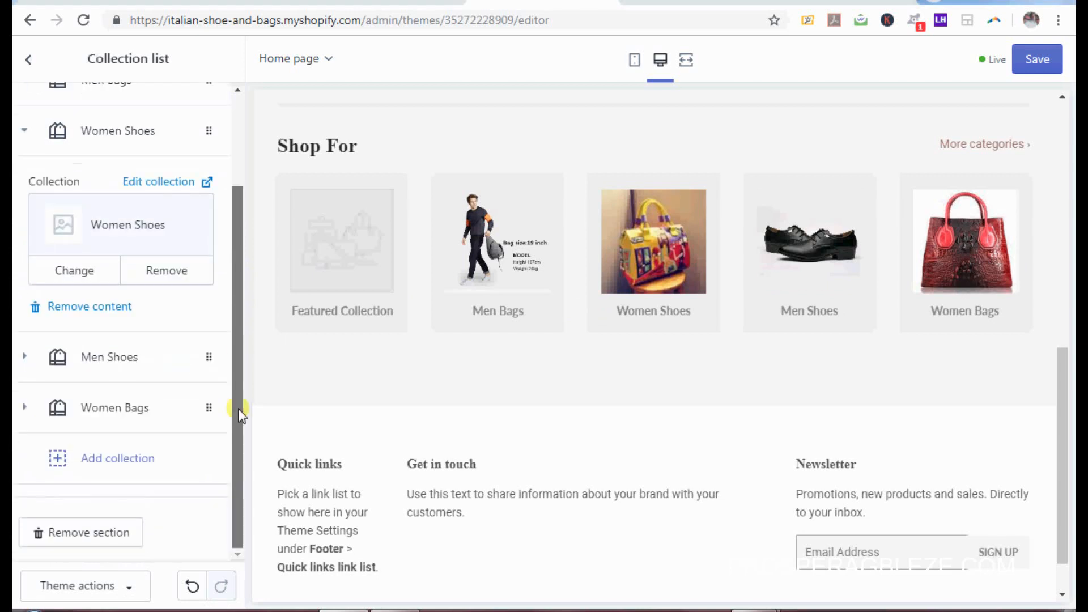
drag(236, 320, 225, 448)
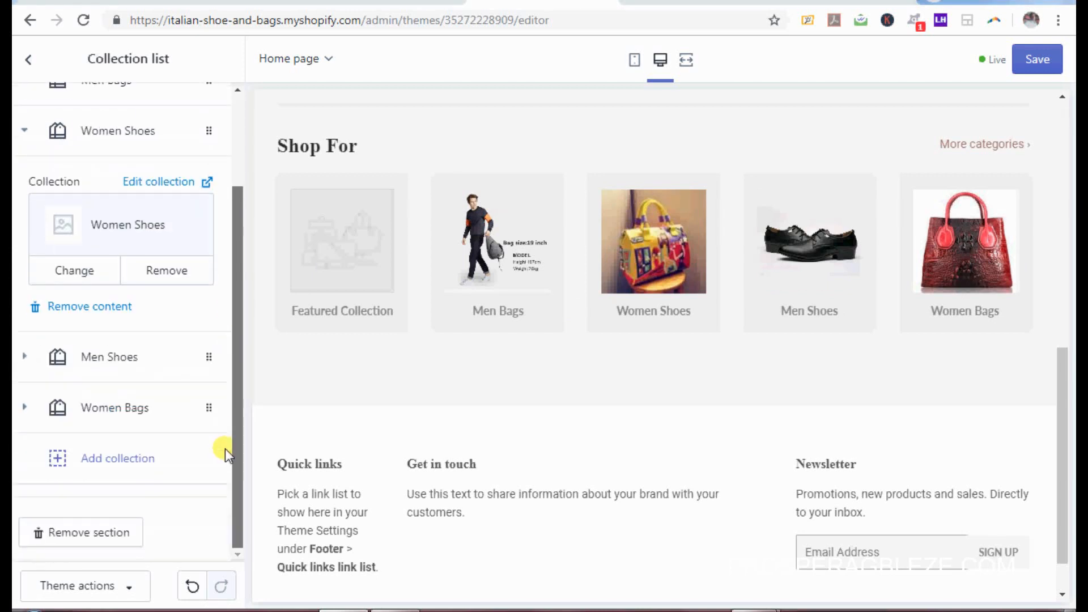
click(1038, 60)
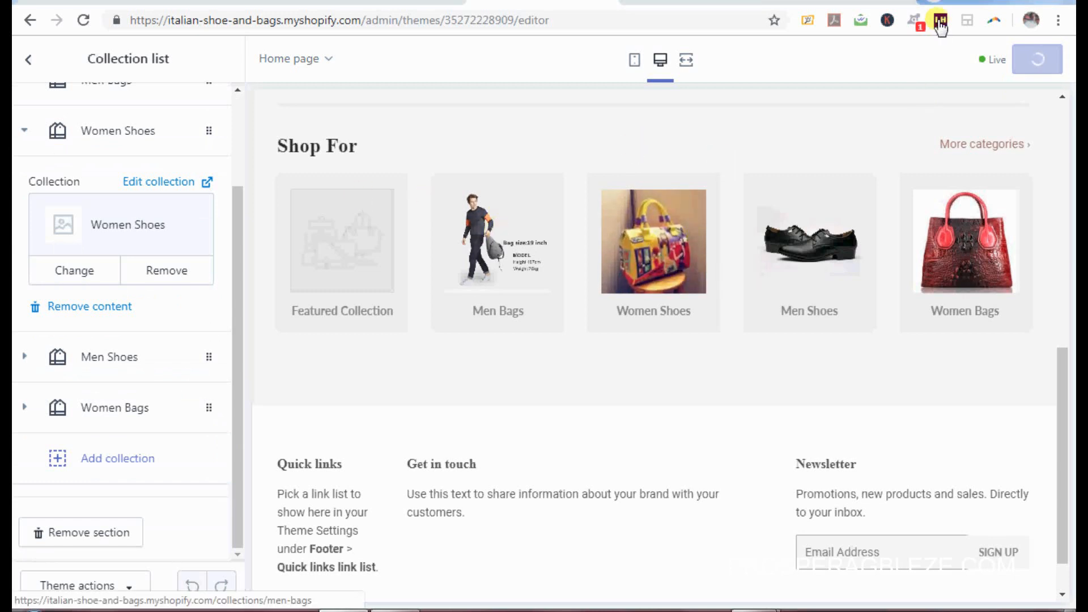
click(836, 2)
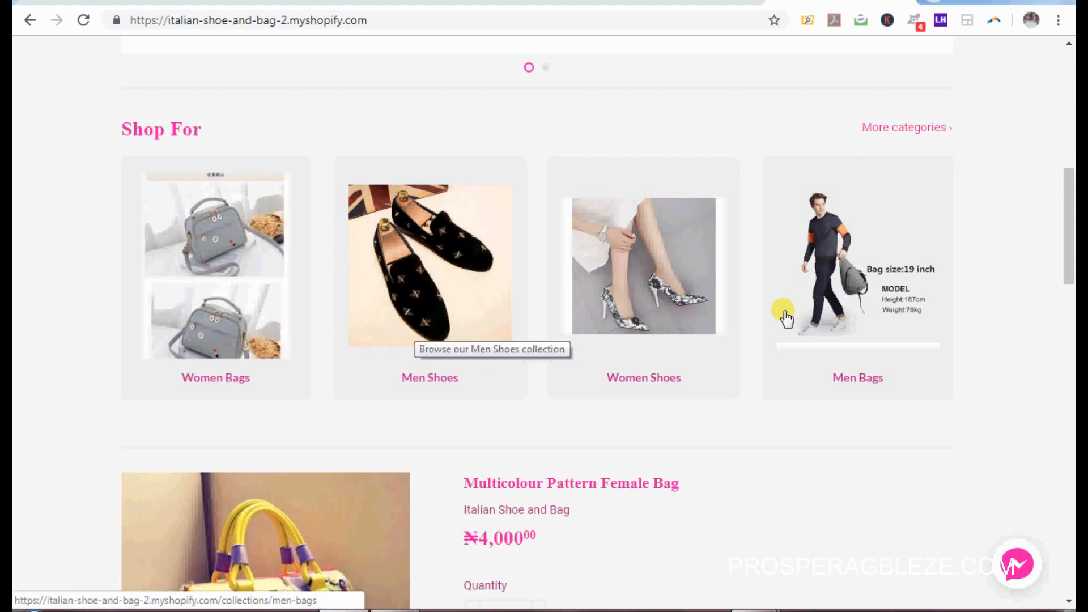
drag(1068, 247, 1072, 311)
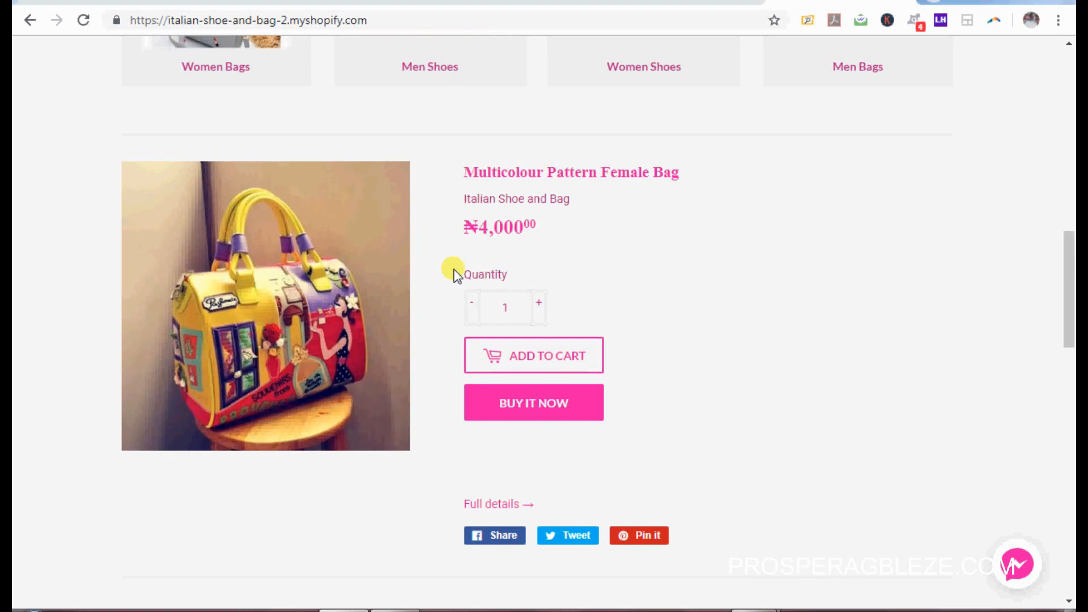
click(542, 2)
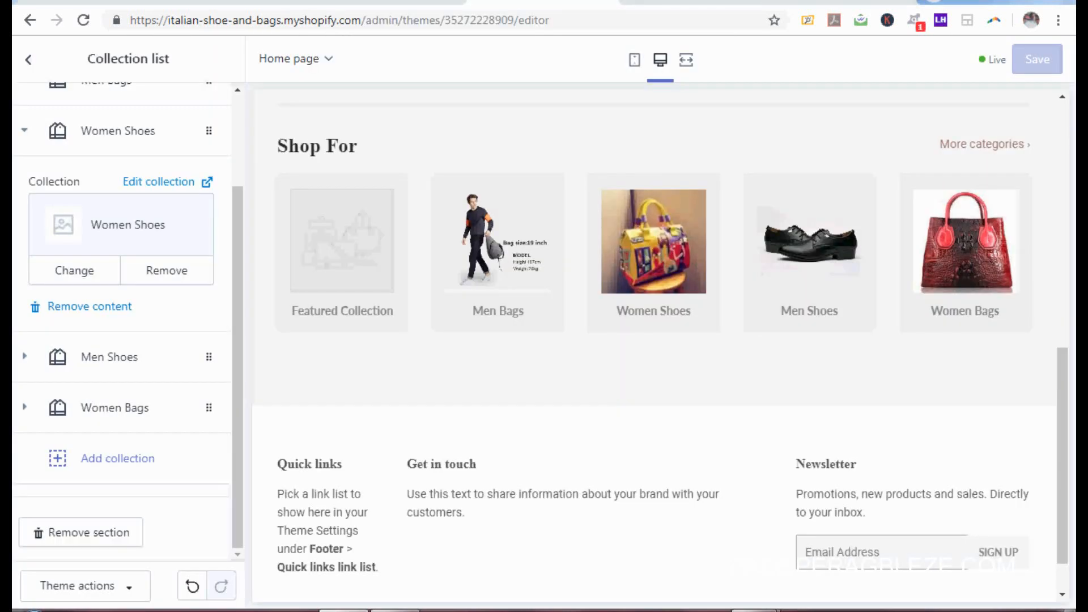
Step: Add a Featured product section showing the Multicolour Floral Design Shoe
click(33, 65)
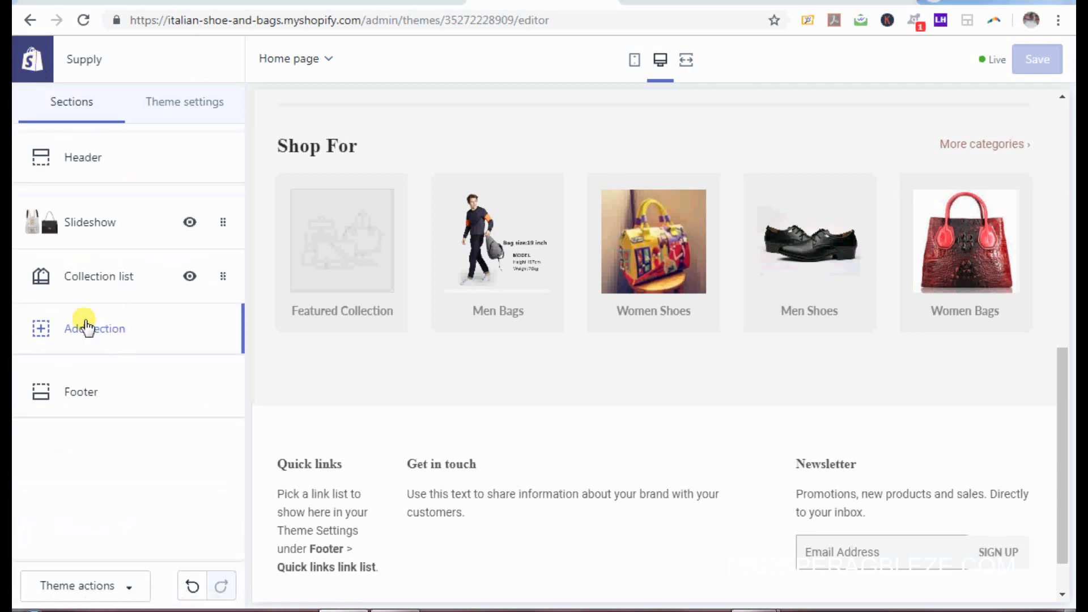
click(87, 327)
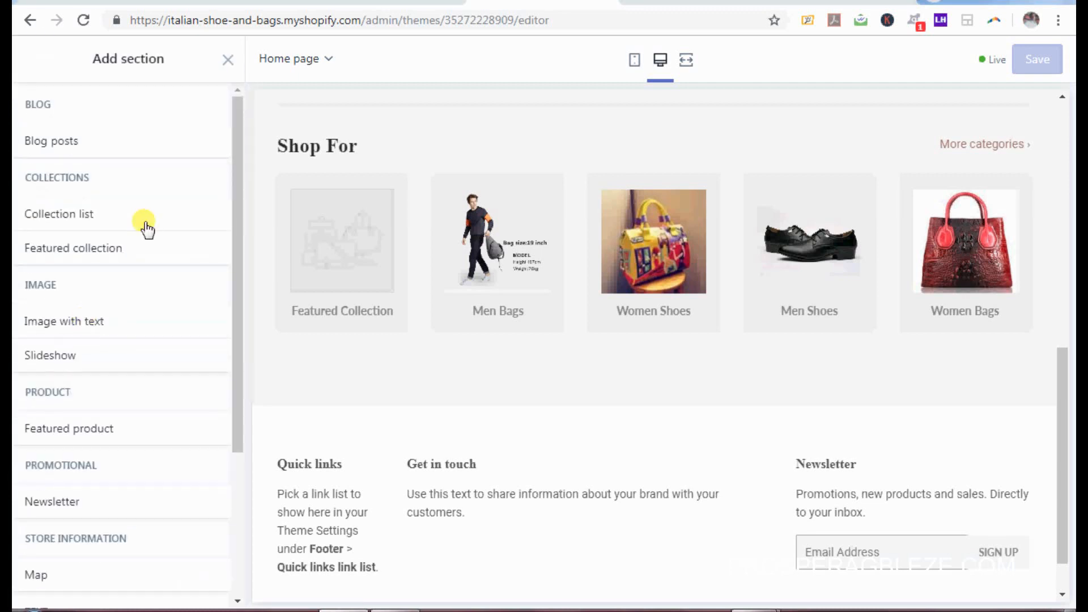
click(85, 432)
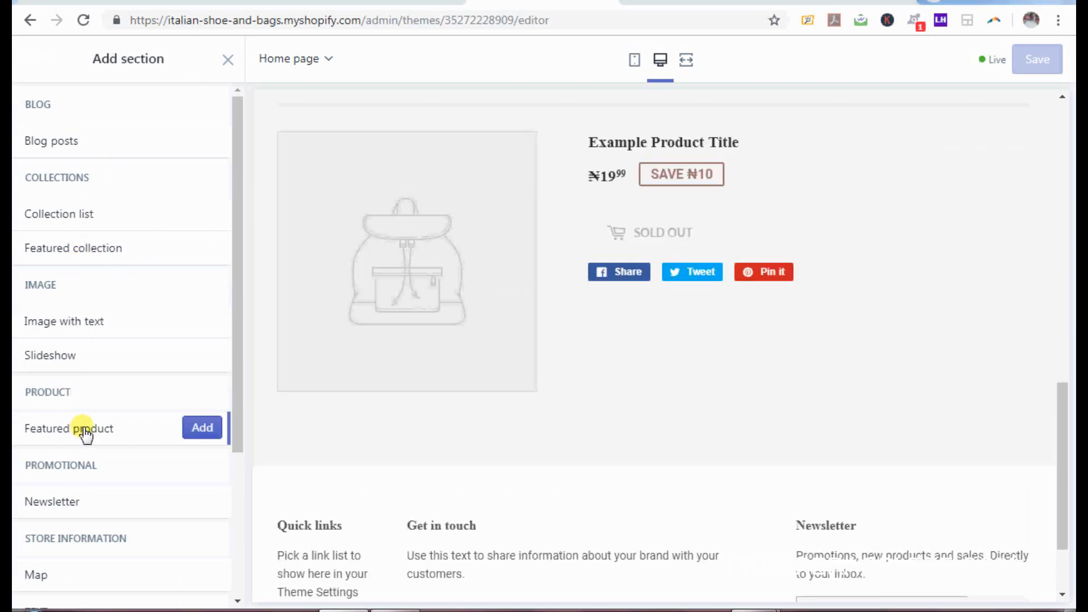
click(201, 427)
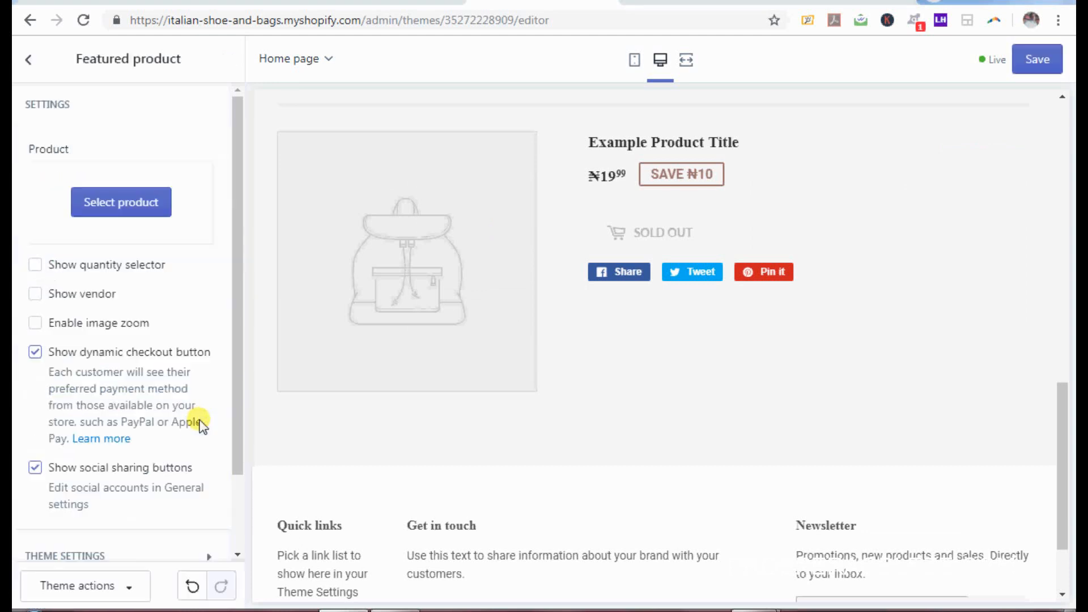
click(116, 203)
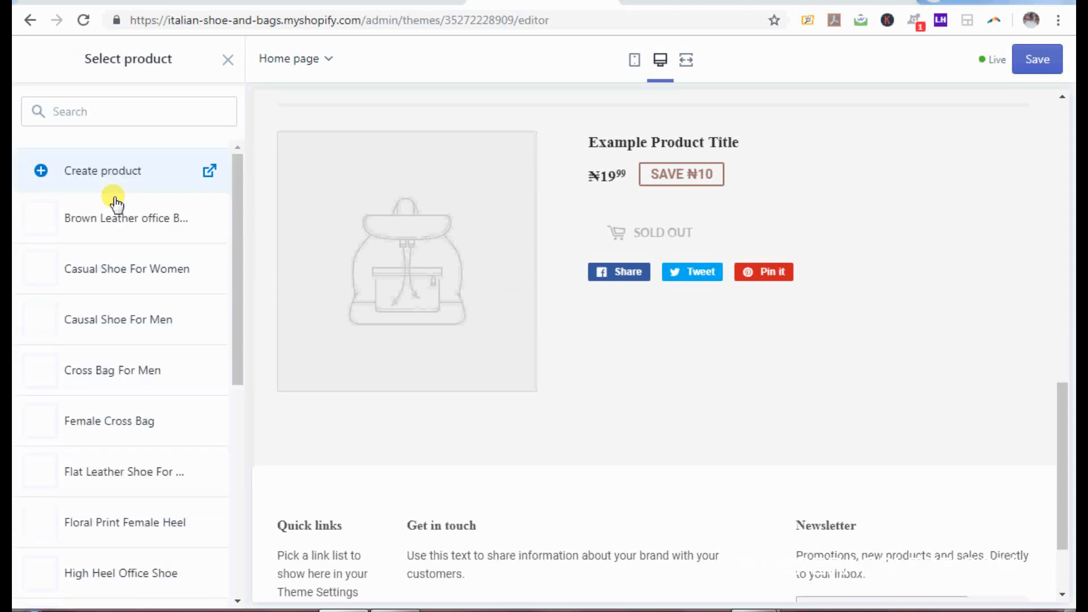
drag(237, 220, 253, 428)
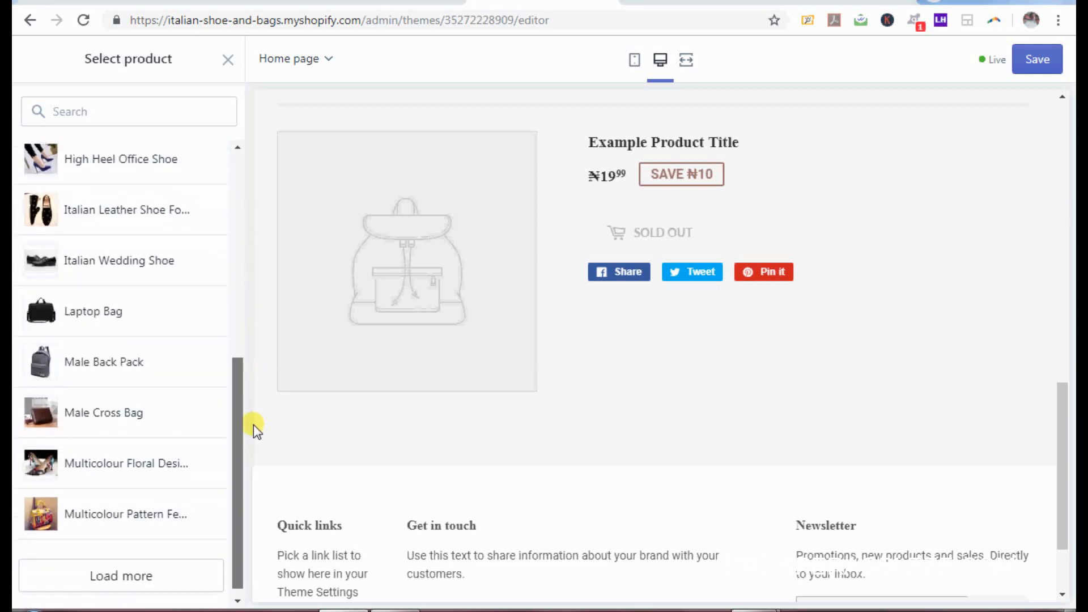
click(101, 466)
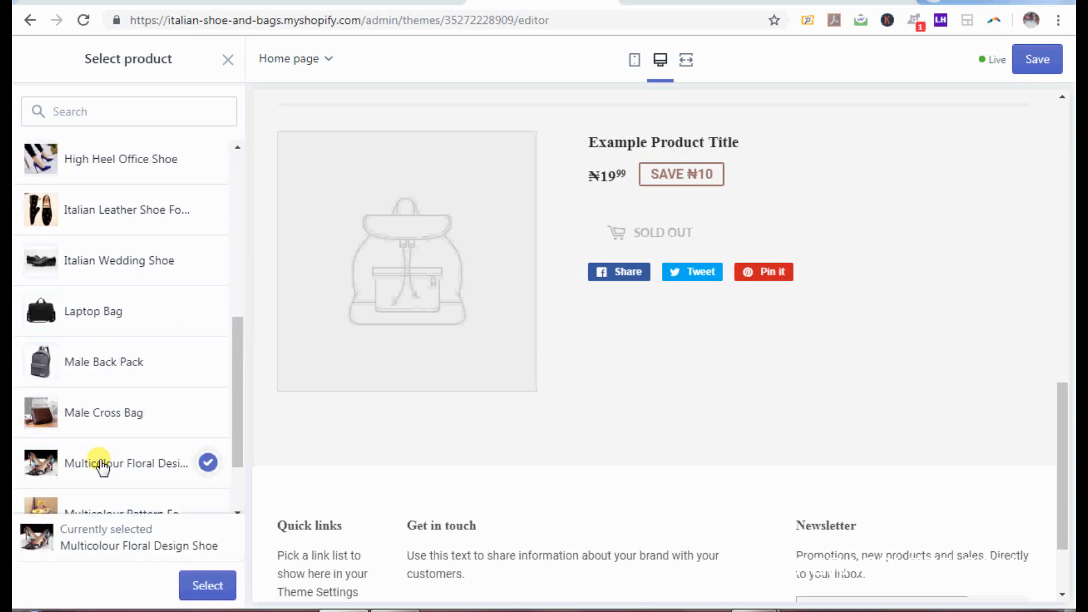
click(215, 588)
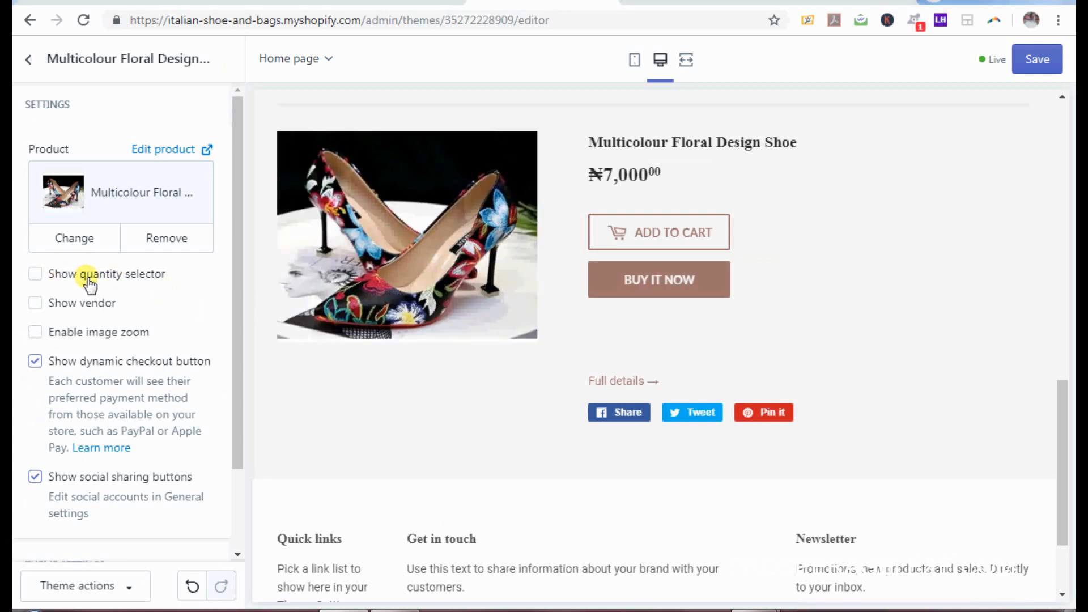
Step: Enable quantity selector, vendor and image zoom for the featured product, then save
click(34, 274)
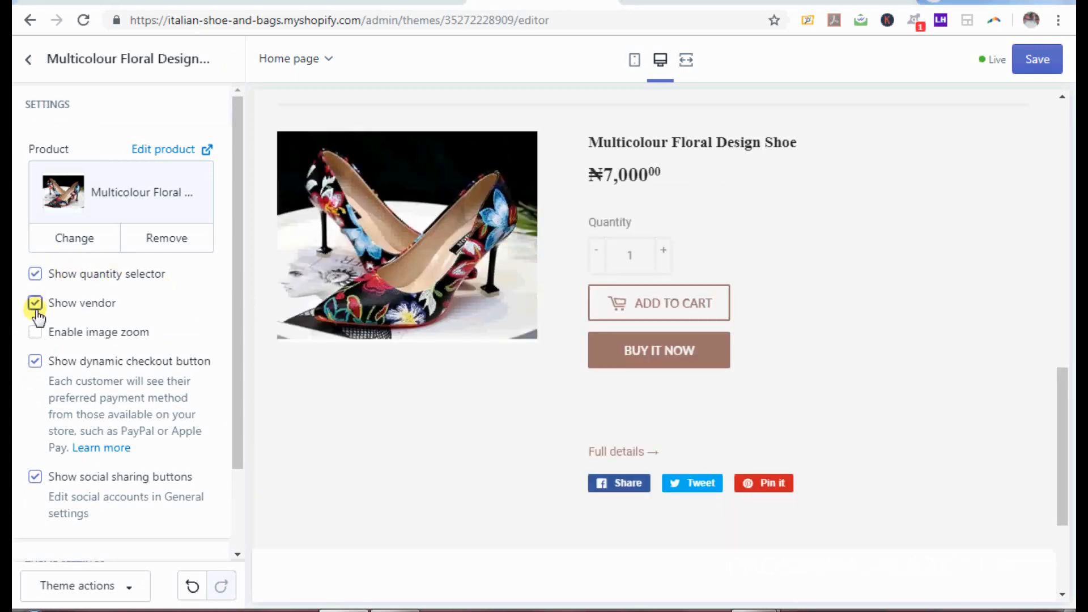
click(36, 333)
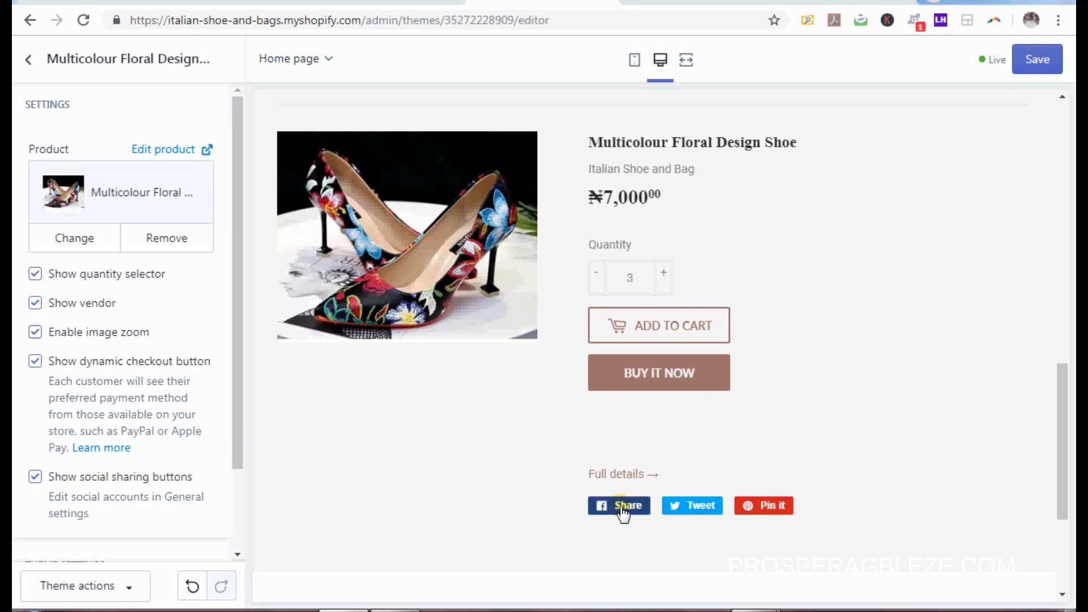
drag(236, 362, 234, 222)
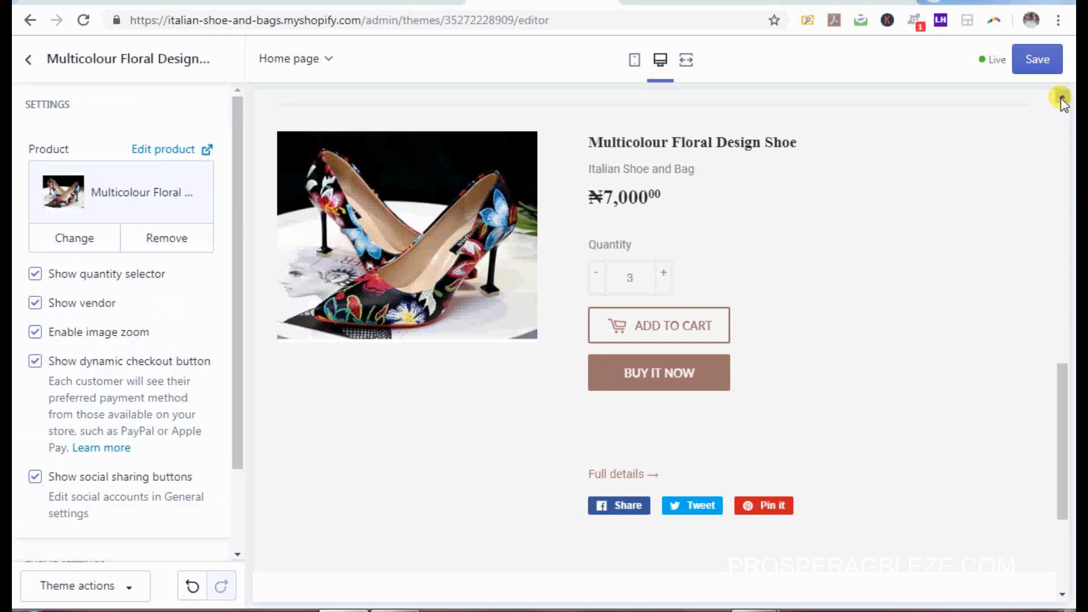
click(1048, 77)
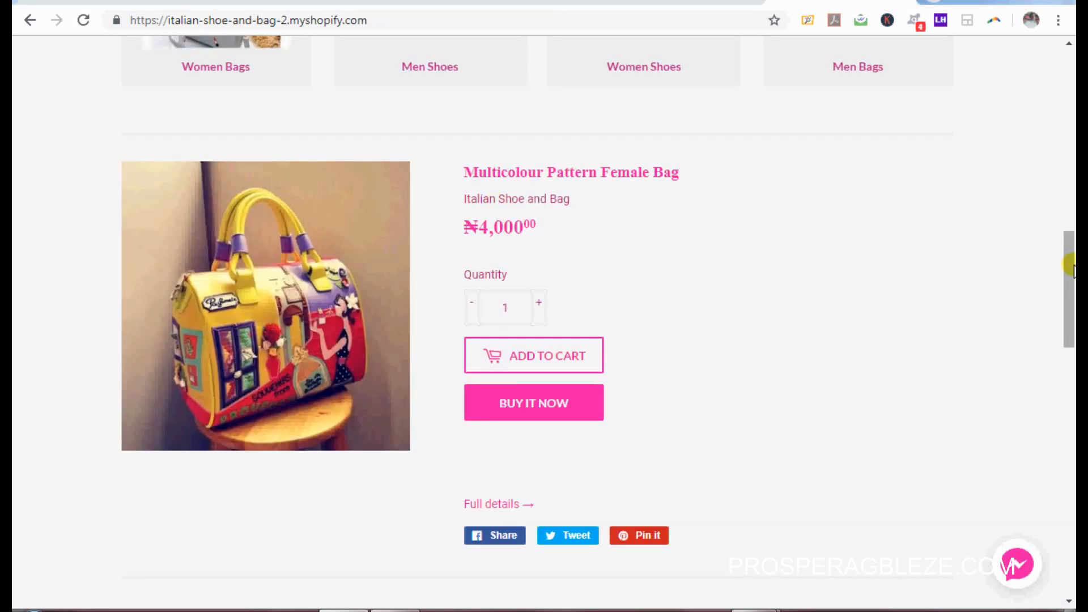
drag(1069, 286, 1062, 356)
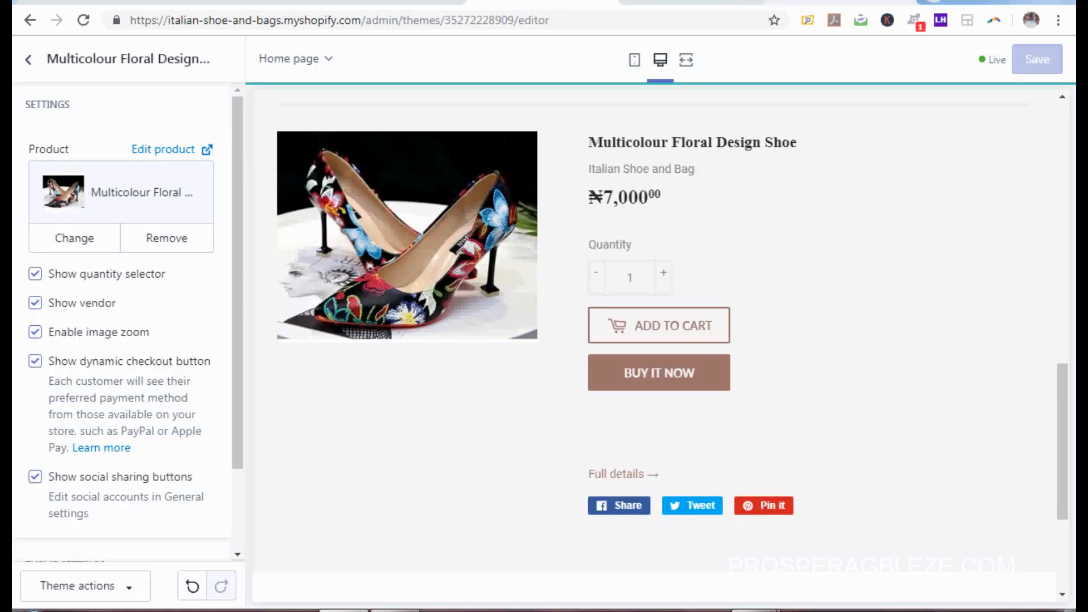
Step: Add a new Collection list section with a Women Shoes collection block
click(33, 60)
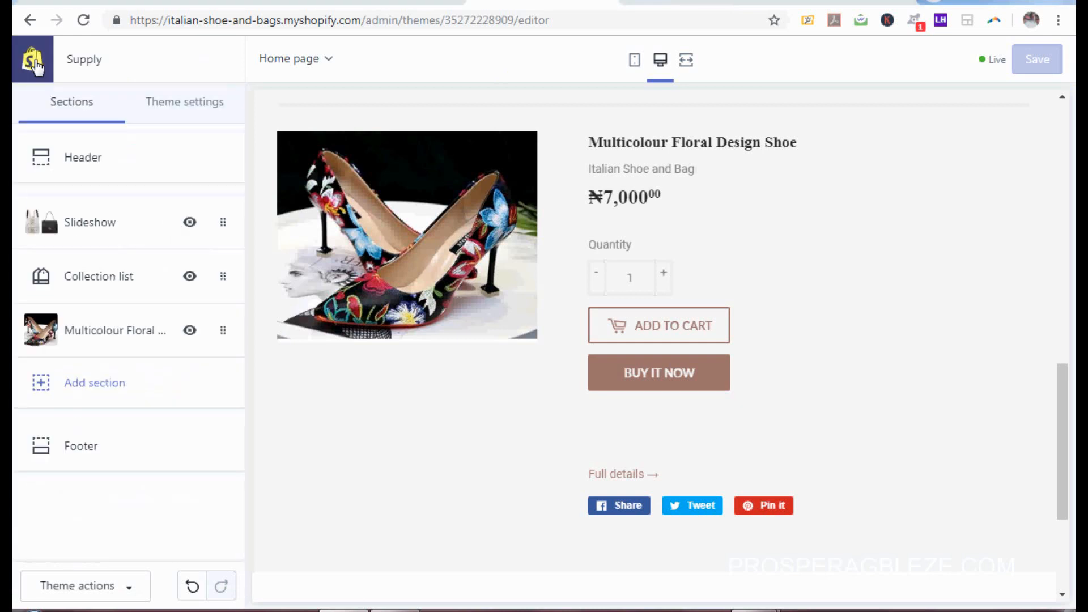
click(105, 384)
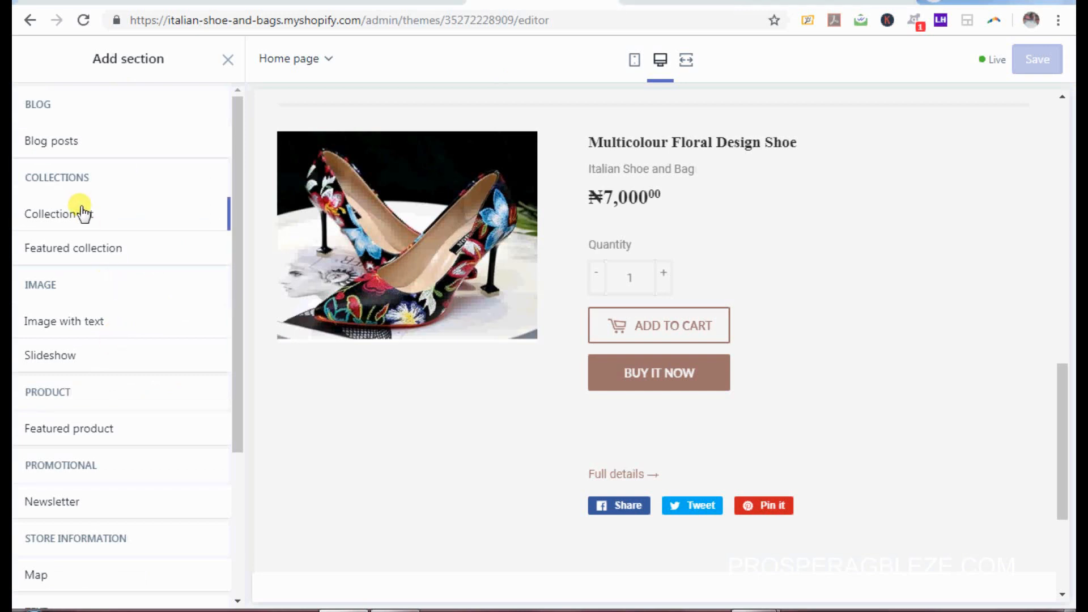
mouse_move(80, 214)
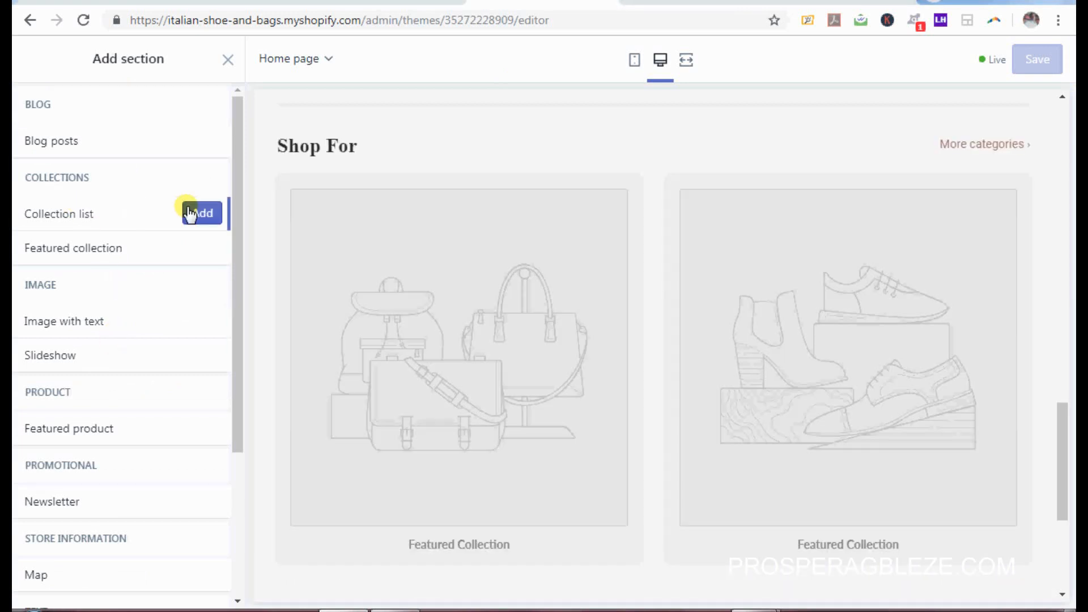
click(203, 214)
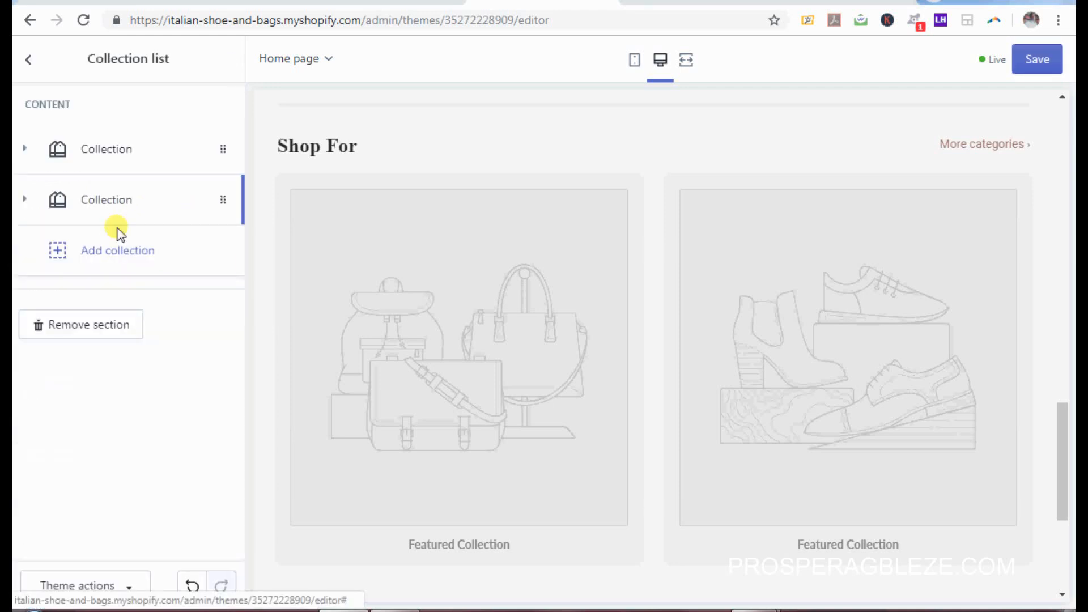
click(108, 255)
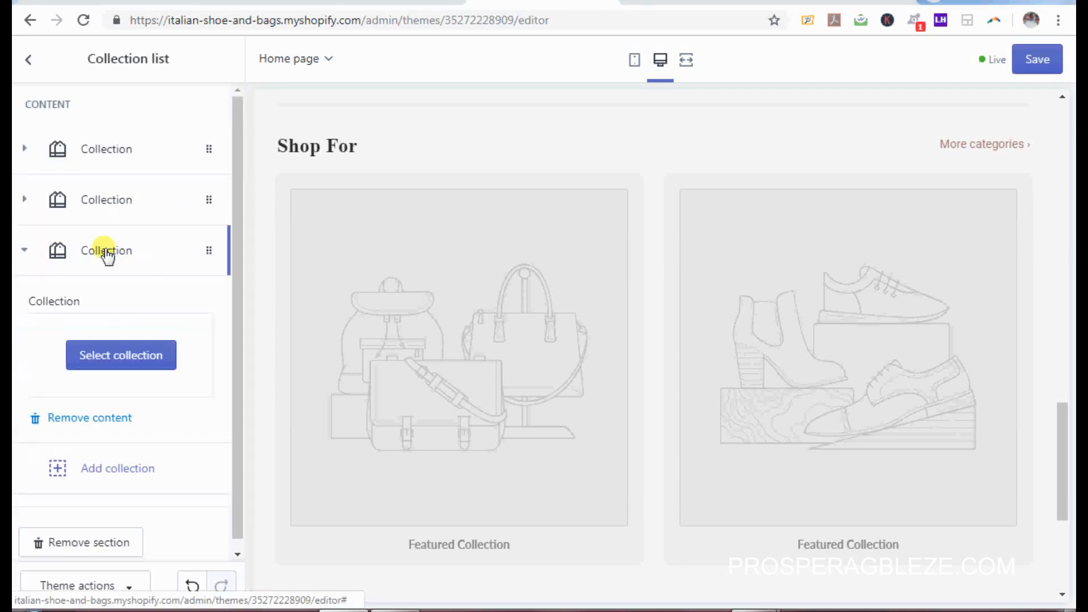
click(123, 357)
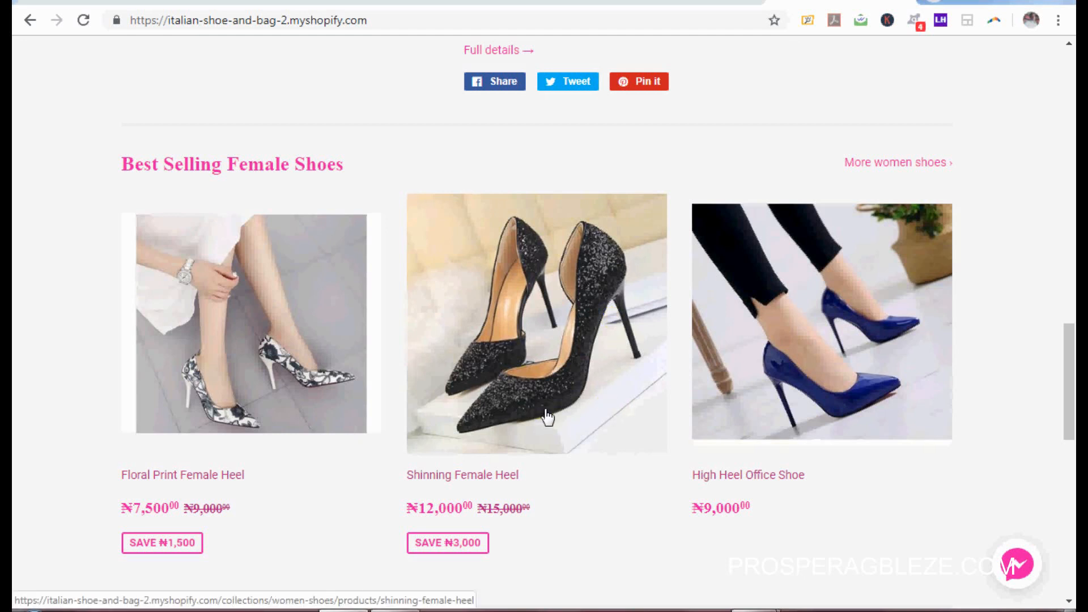
click(518, 2)
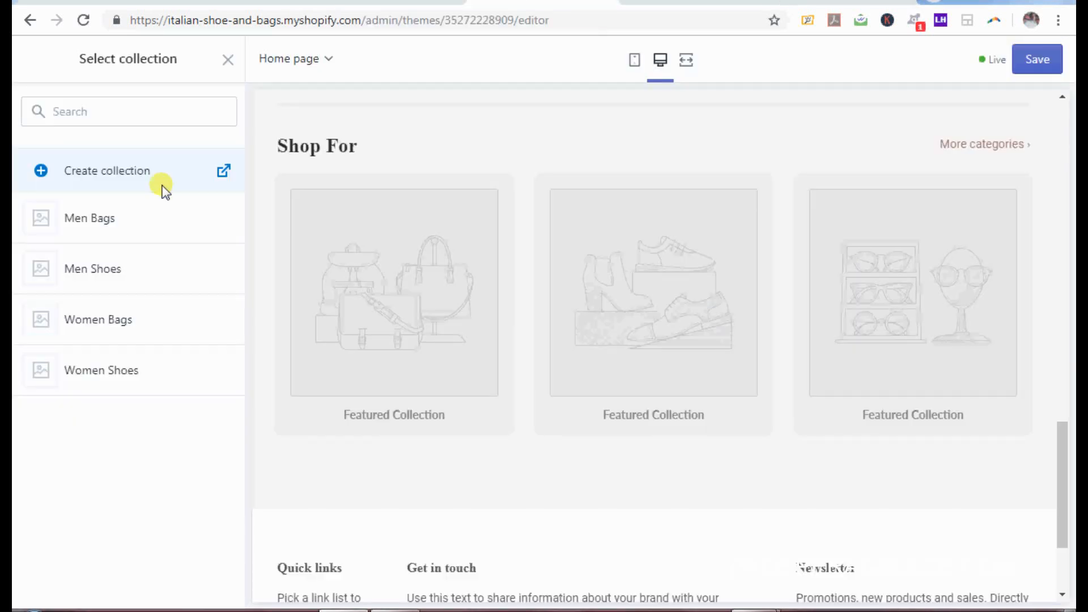
click(129, 374)
click(219, 587)
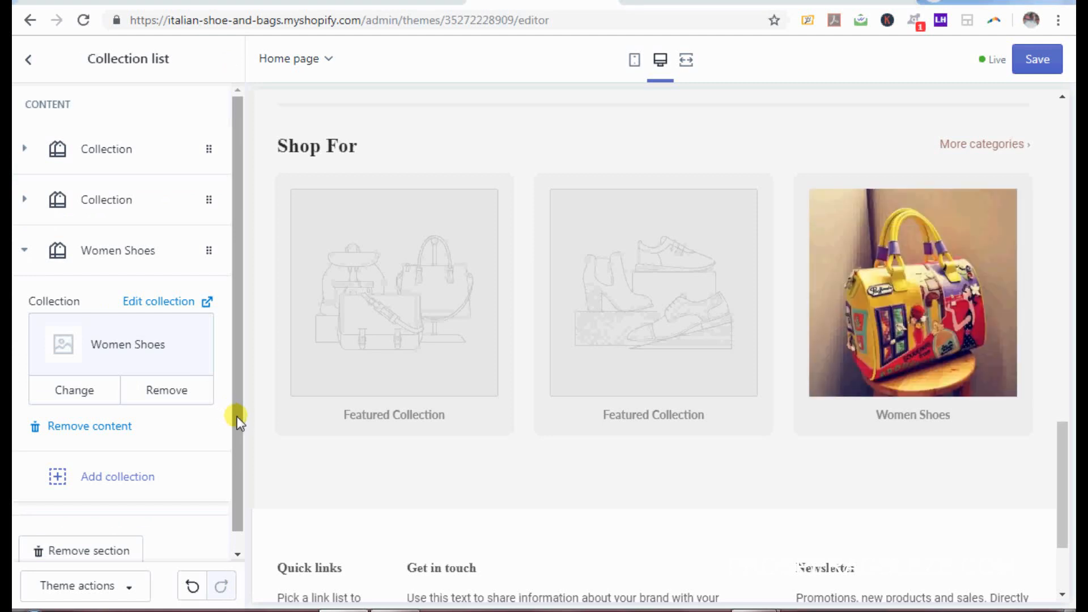
Step: Remove that added Collection list section from the home page
scroll(237, 427, down, 1)
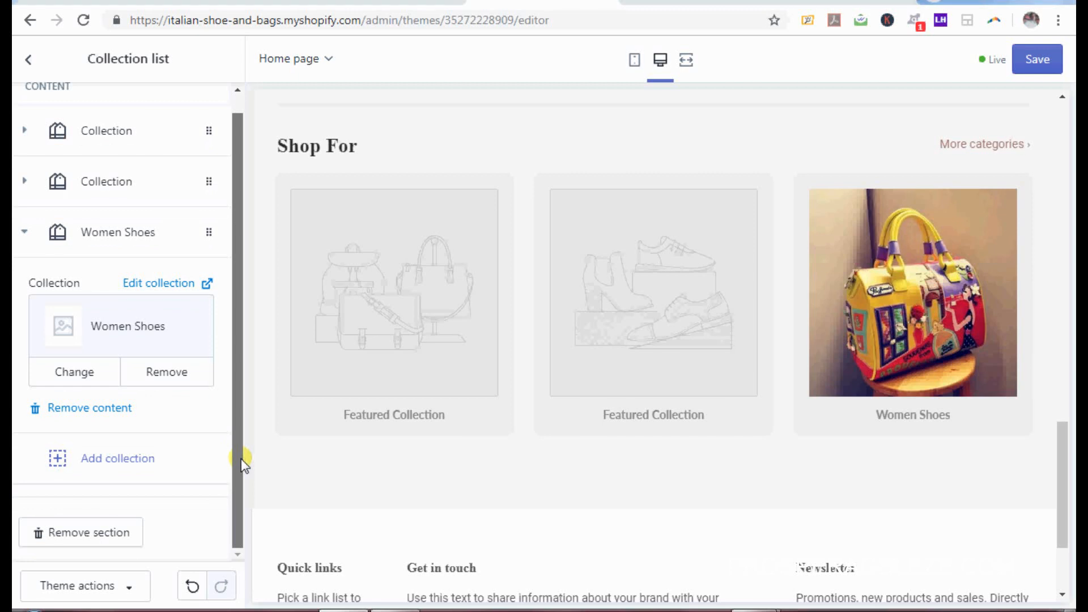
scroll(240, 448, up, 1)
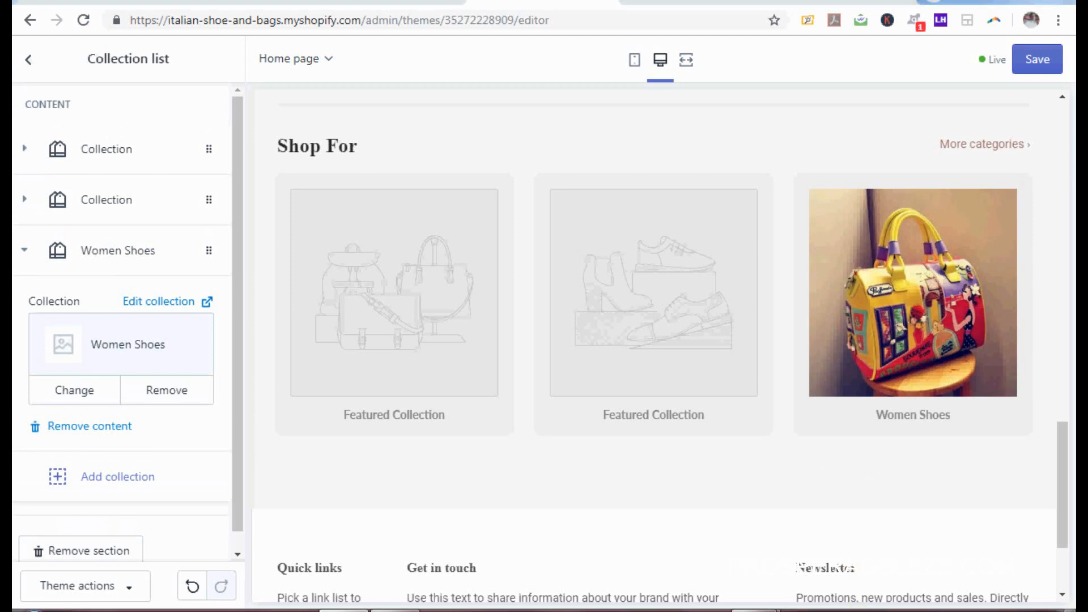
right_click(853, 611)
click(892, 588)
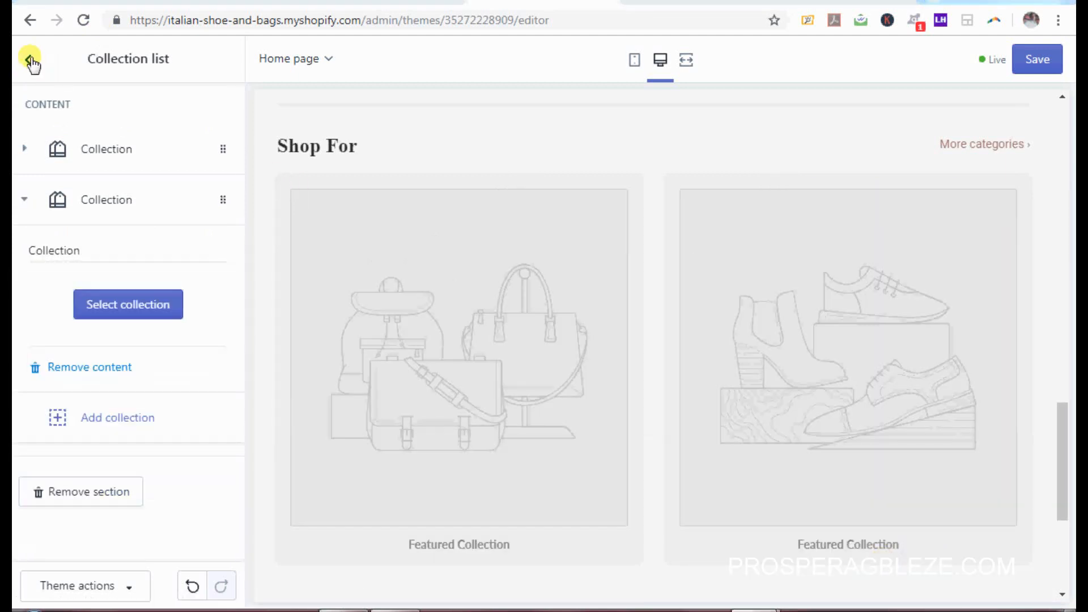
click(29, 60)
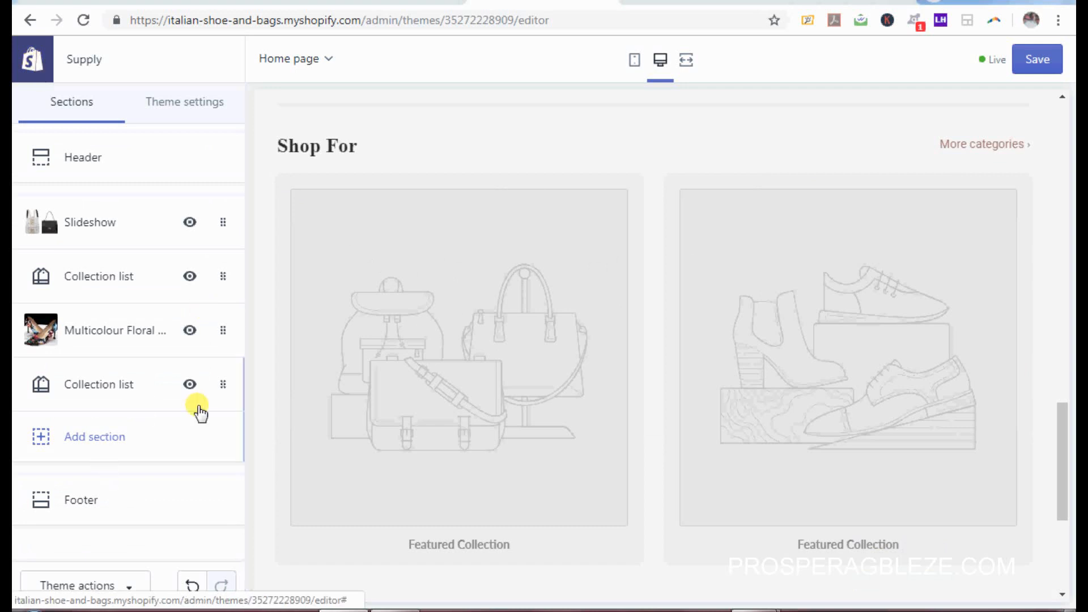
click(220, 385)
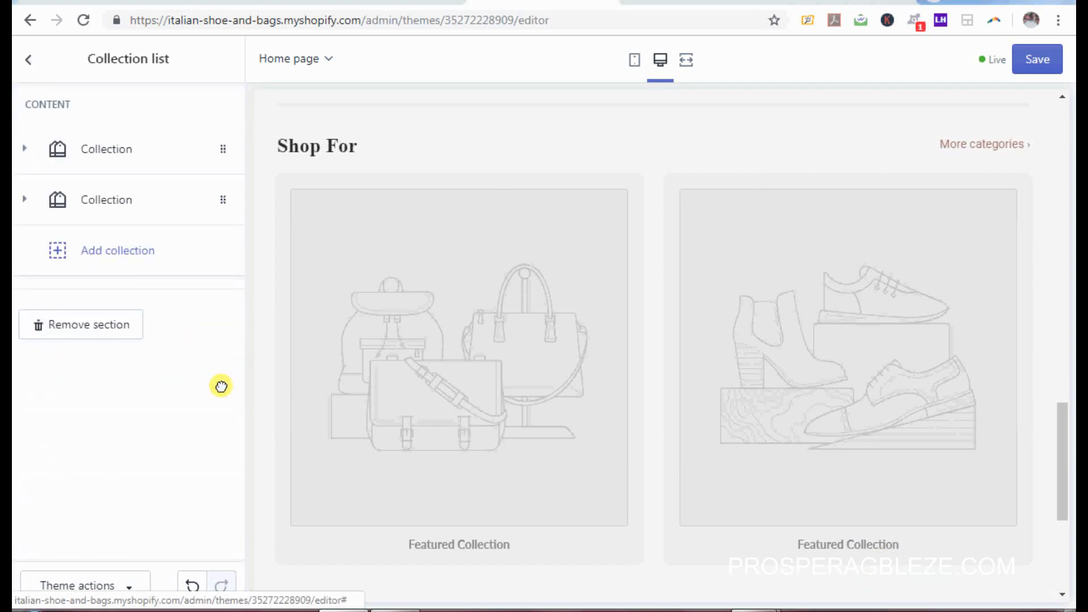
click(116, 326)
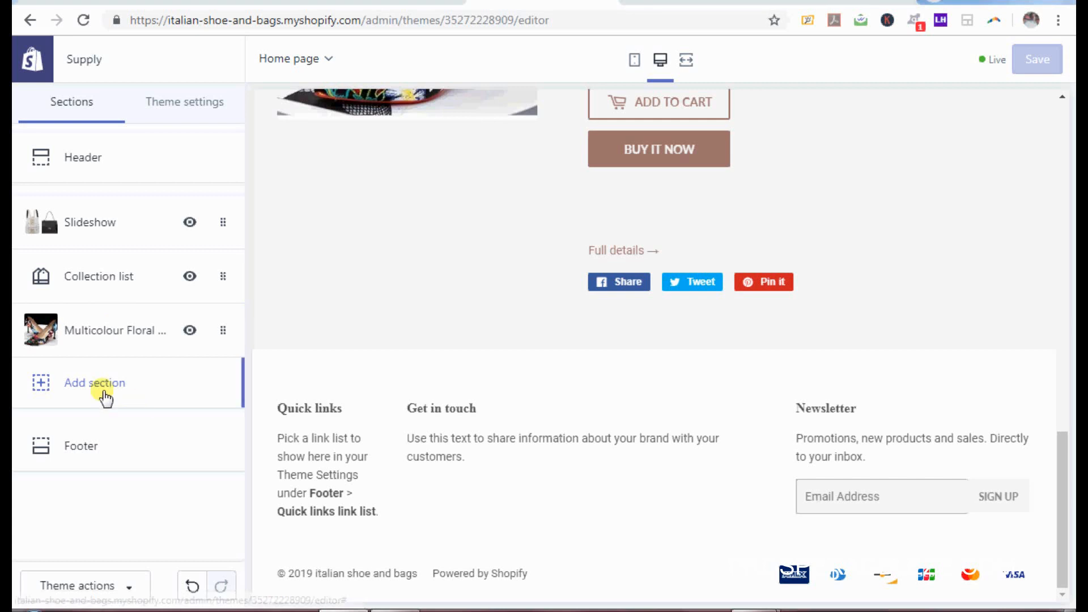
Step: Add a Featured collection section to the home page and compare it with the live storefront
click(95, 387)
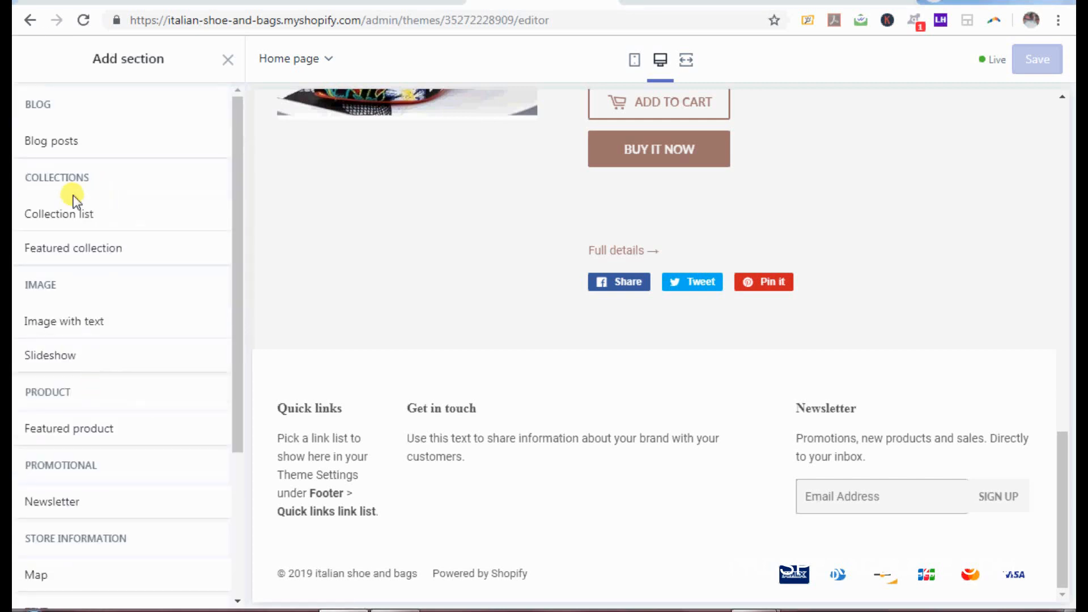
mouse_move(74, 259)
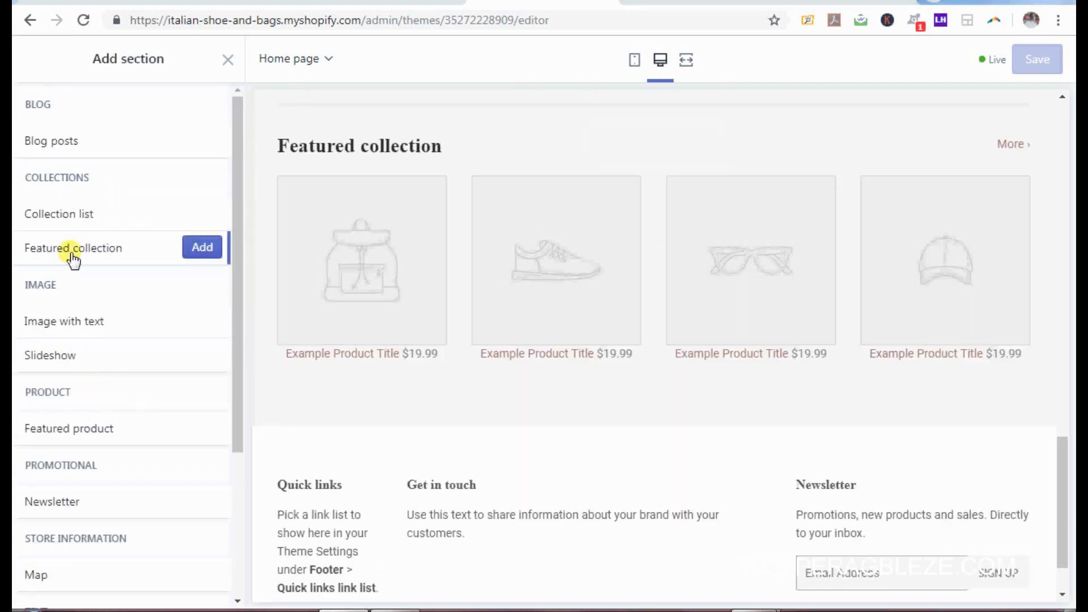
click(206, 250)
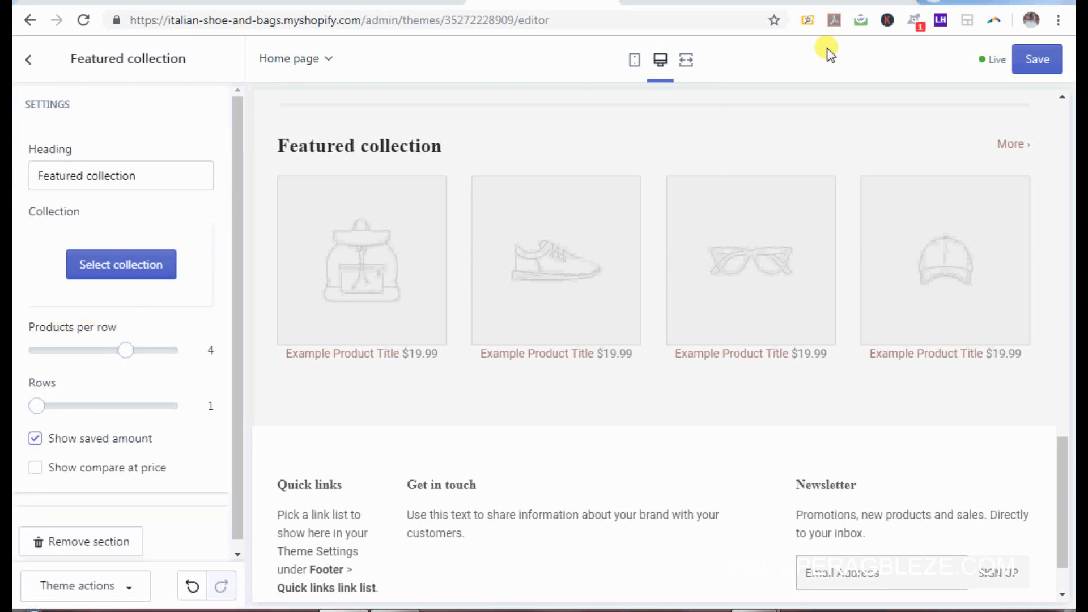
click(835, 2)
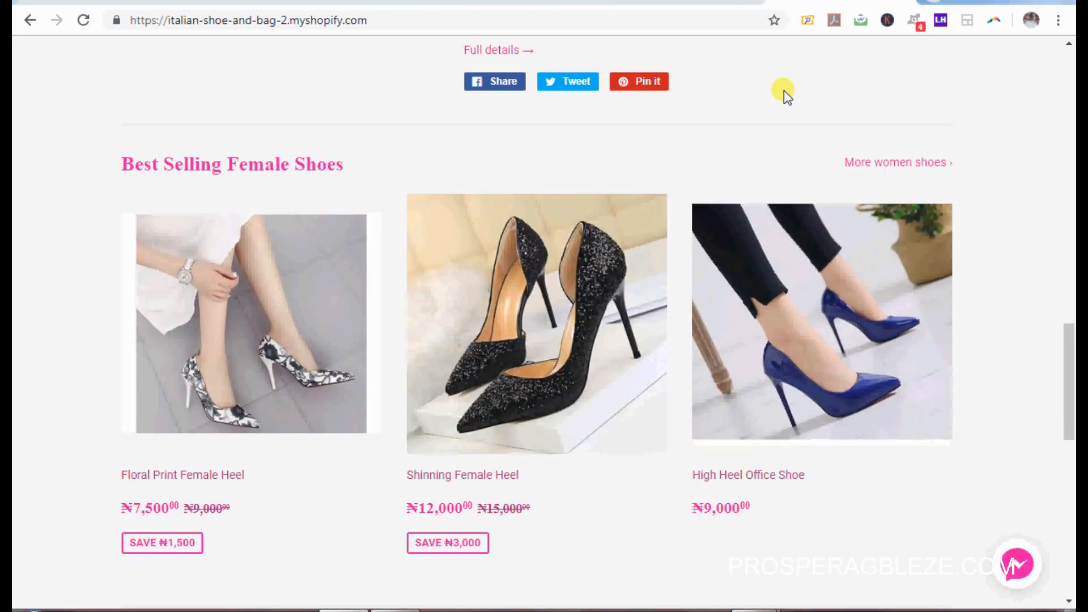
click(671, 3)
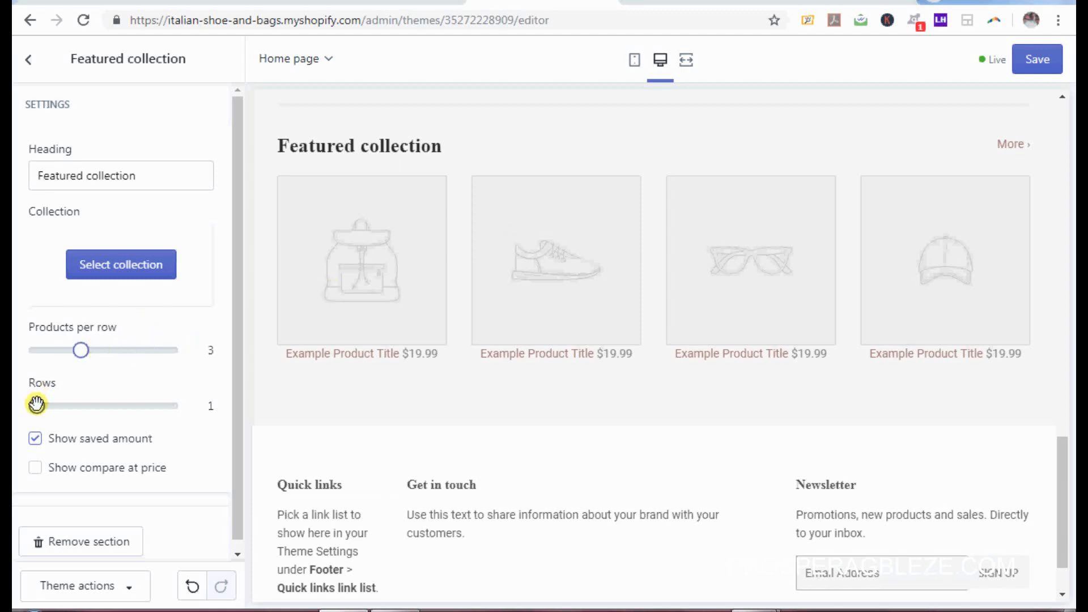
Step: Keep the section at one row of products and feature the Women Shoes collection
click(68, 406)
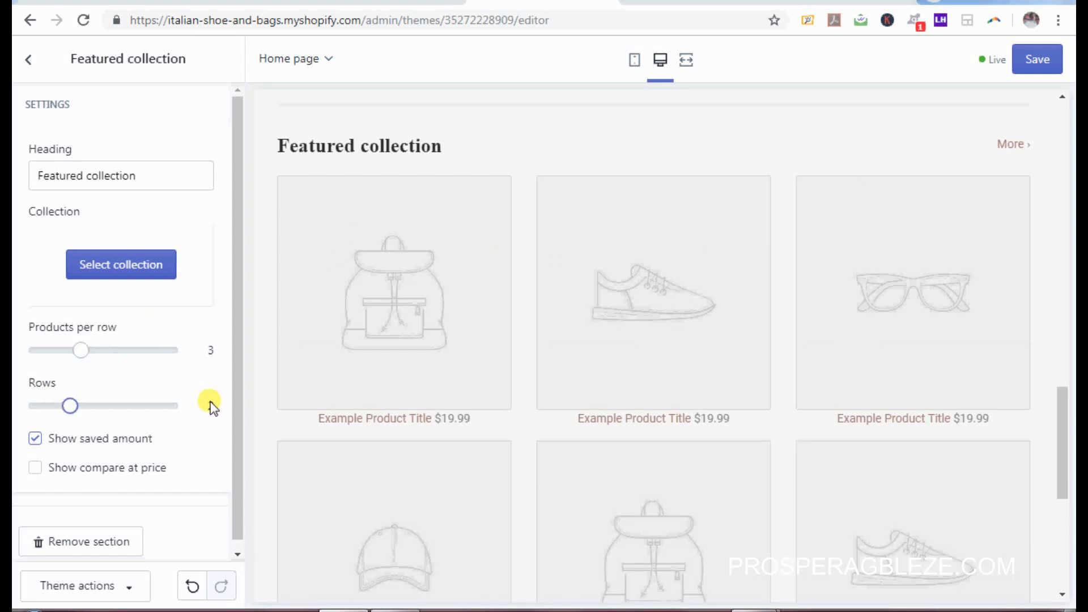
drag(67, 407, 39, 408)
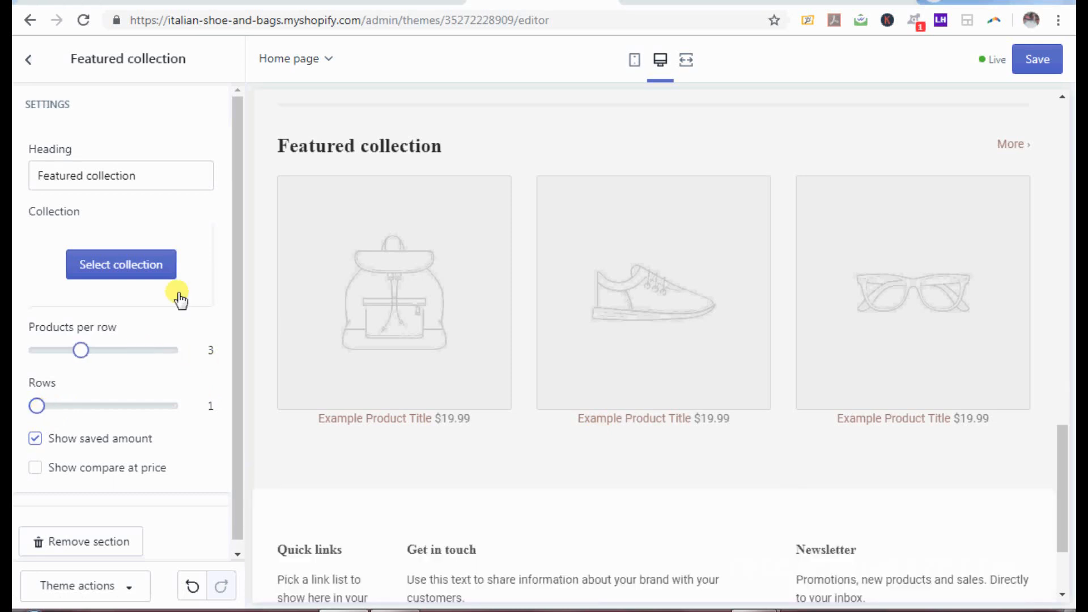
click(148, 266)
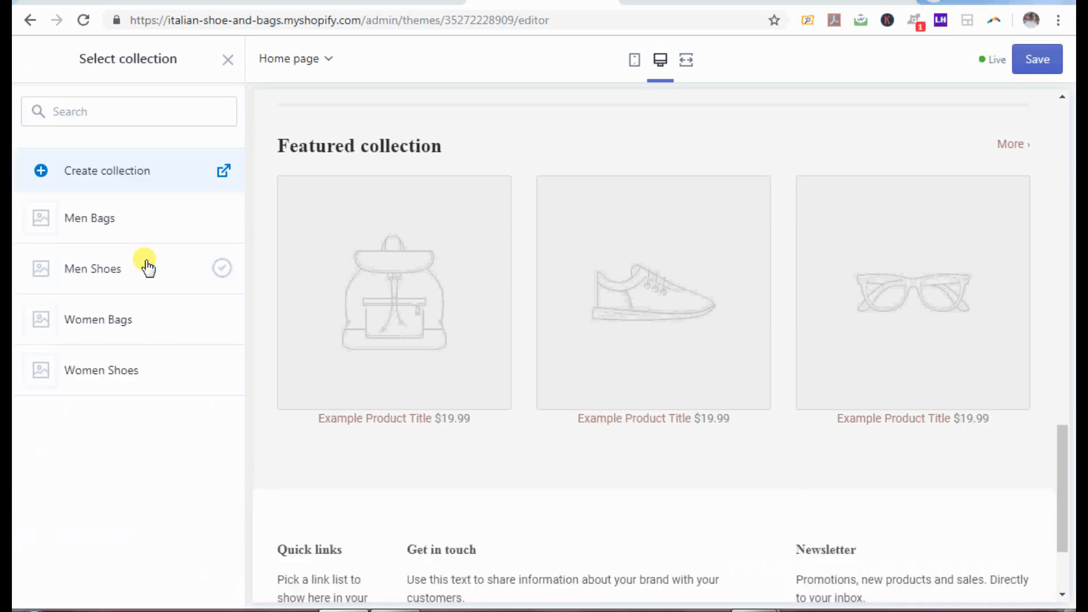
click(134, 368)
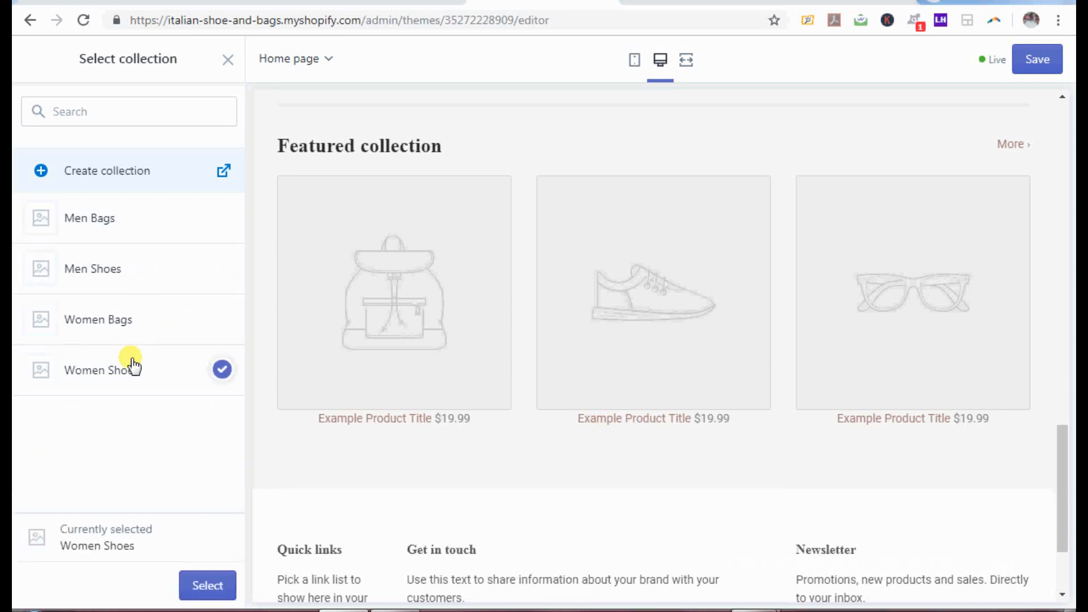
click(208, 585)
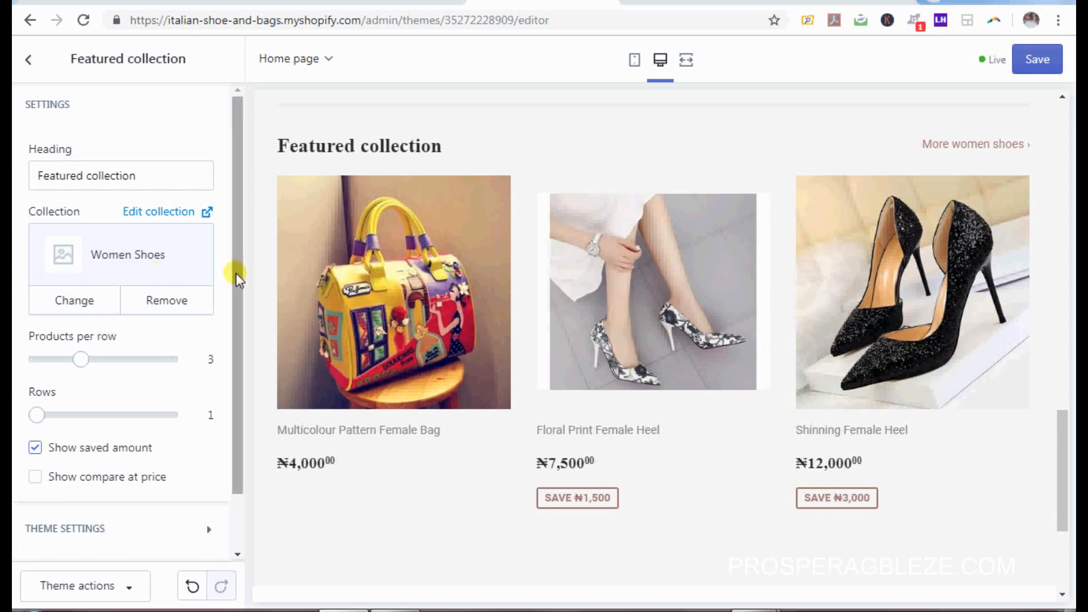
Step: Turn on compare-at prices, save the theme, and copy the 'Best Selling Female Shoes' heading
drag(236, 273, 242, 338)
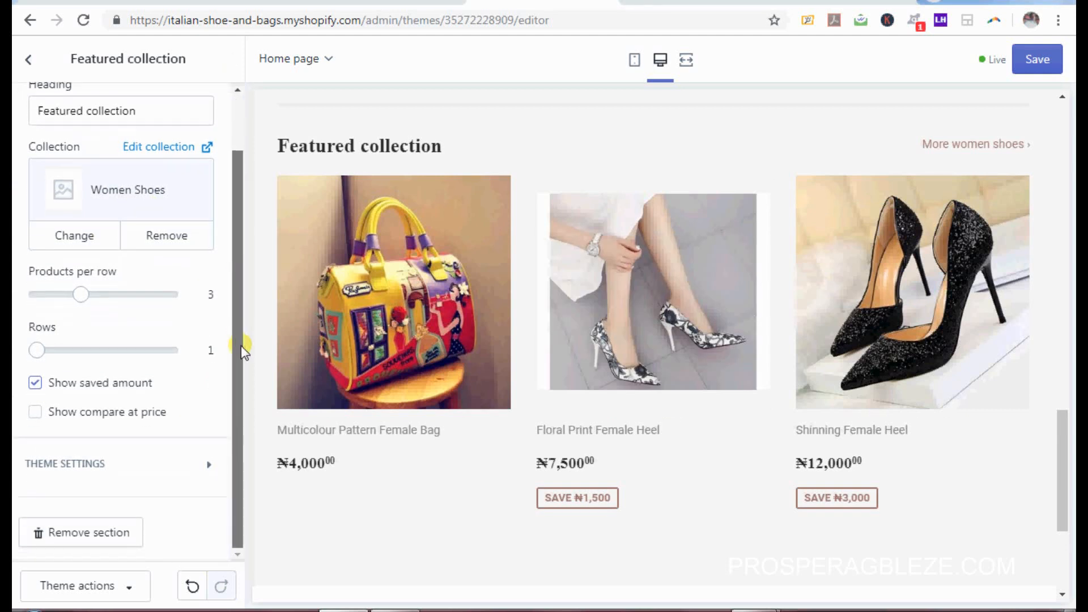
click(35, 413)
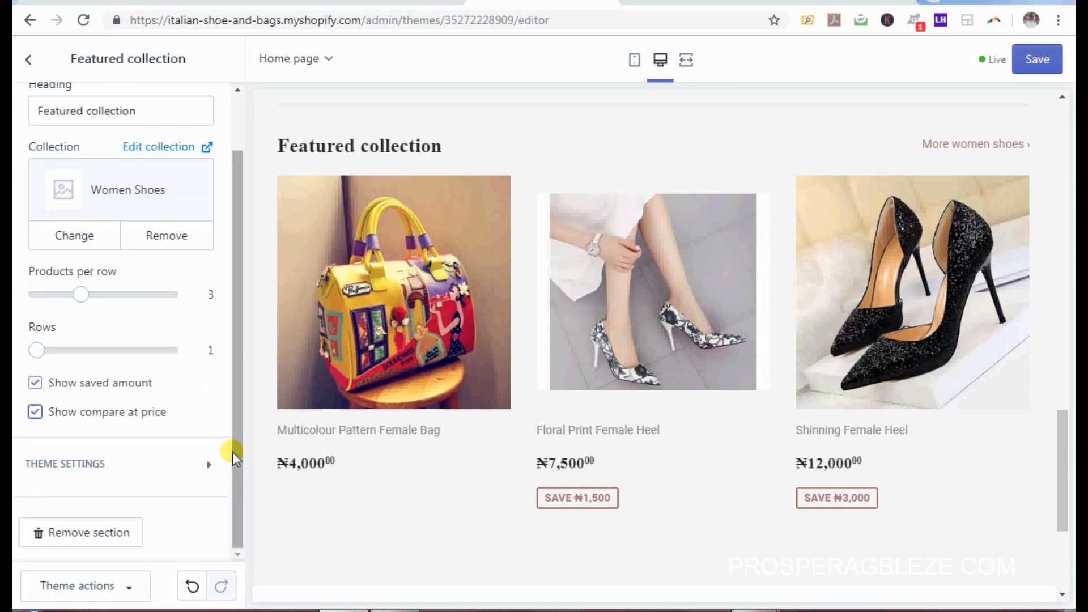
drag(233, 464, 234, 313)
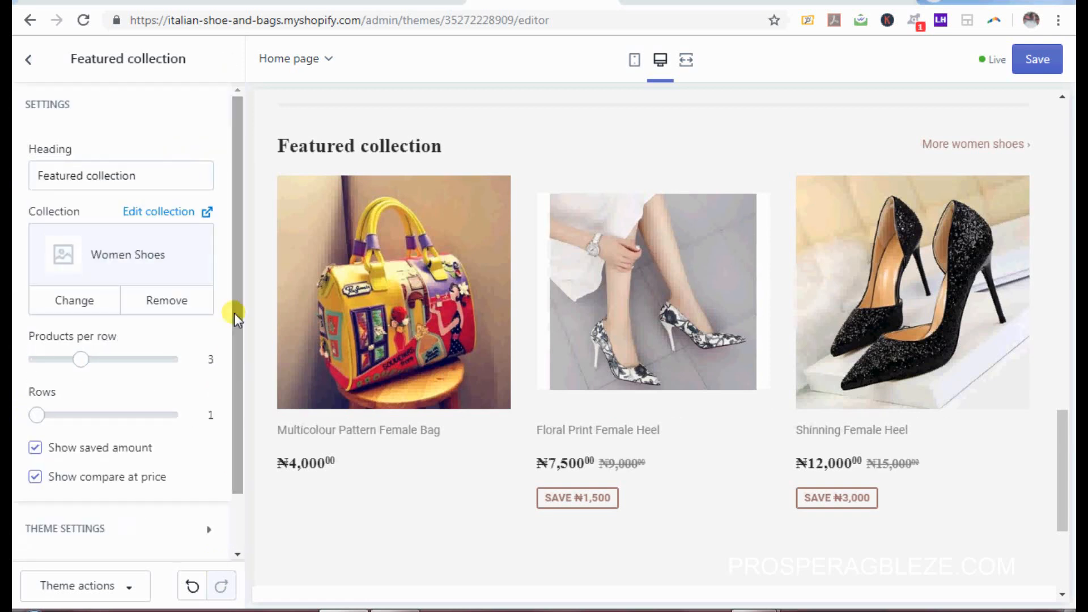
click(1031, 64)
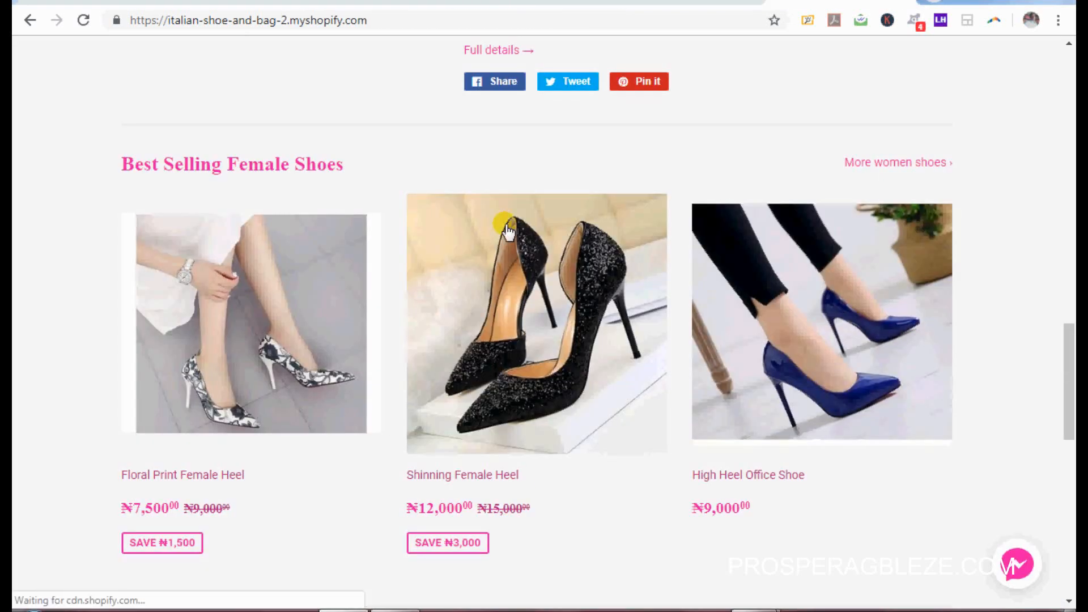
drag(346, 167, 120, 165)
key(ctrl+c)
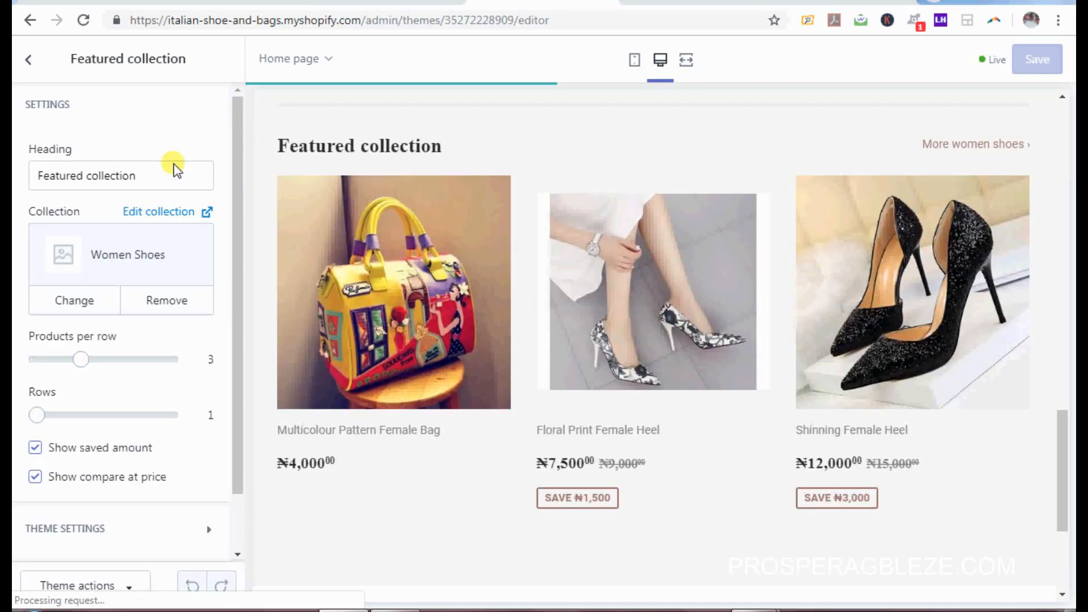
Step: Replace the section heading with 'Best Selling Female Shoes' and save the theme
click(165, 175)
key(ctrl+a)
key(ctrl+v)
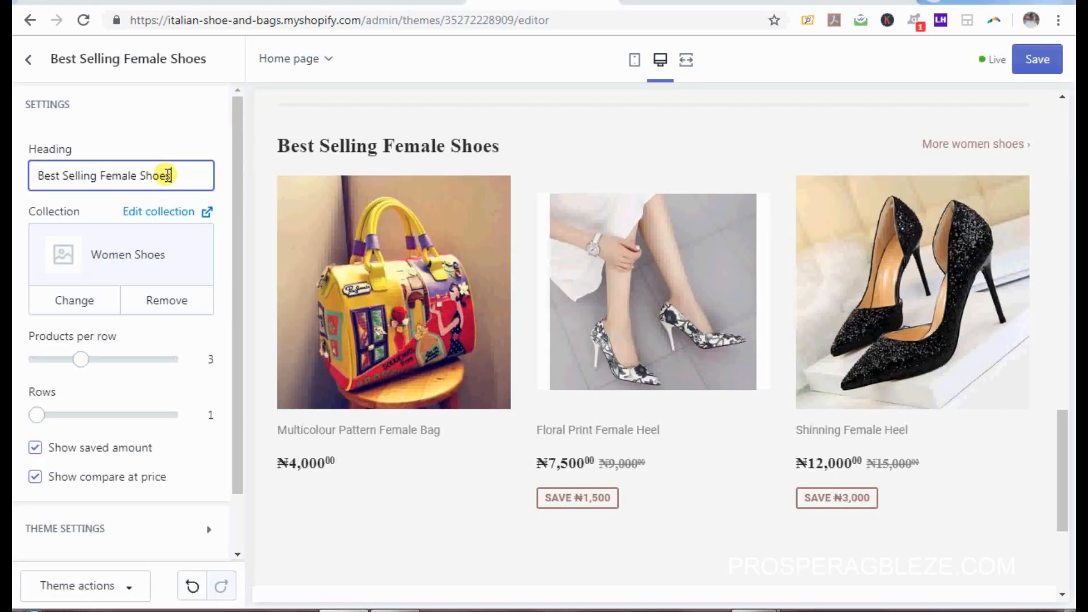
click(1037, 59)
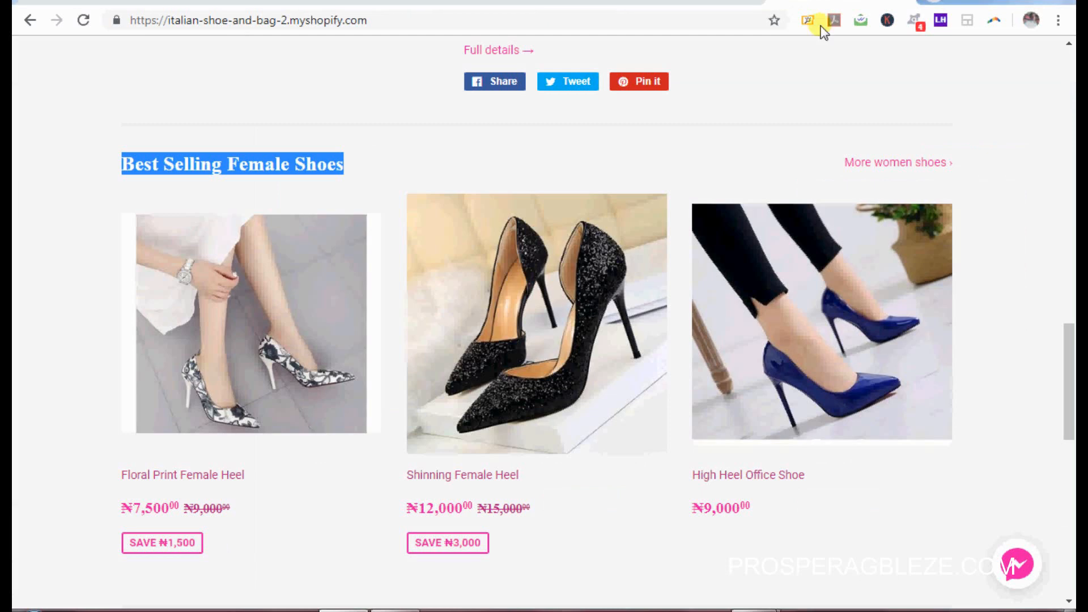
Step: Copy the 'HOT Shoes For Men' heading from the storefront and return to the editor
scroll(1069, 340, down, 2)
scroll(1071, 355, down, 9)
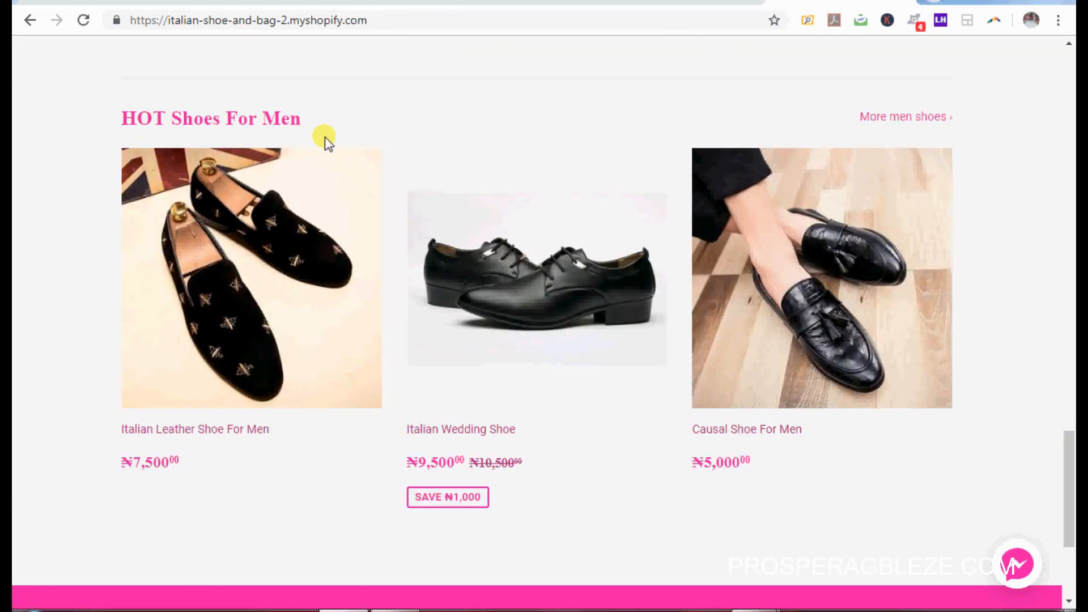
drag(303, 120, 127, 117)
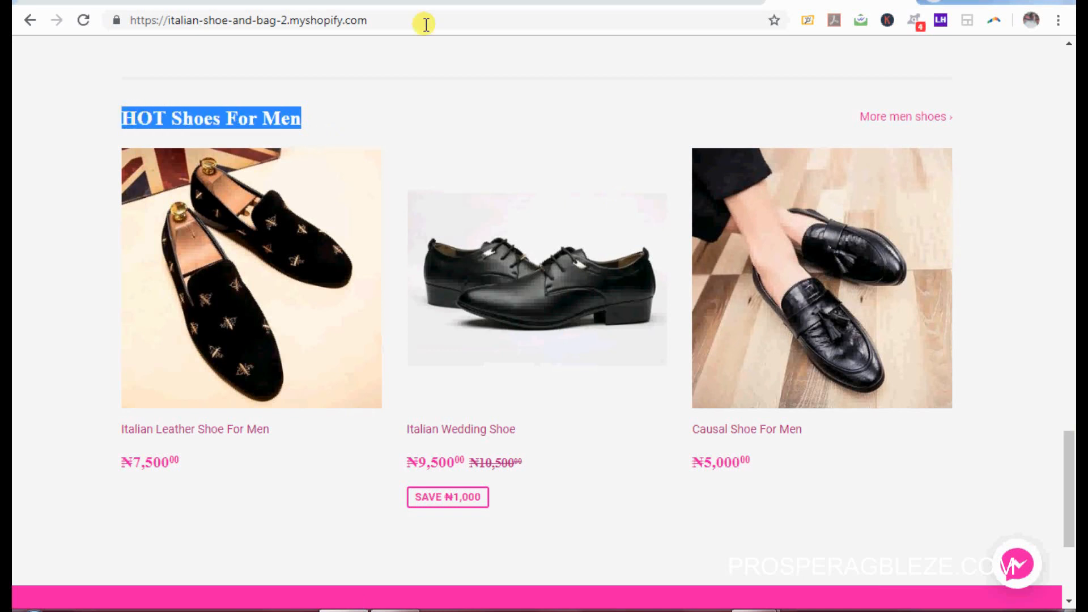
click(538, 5)
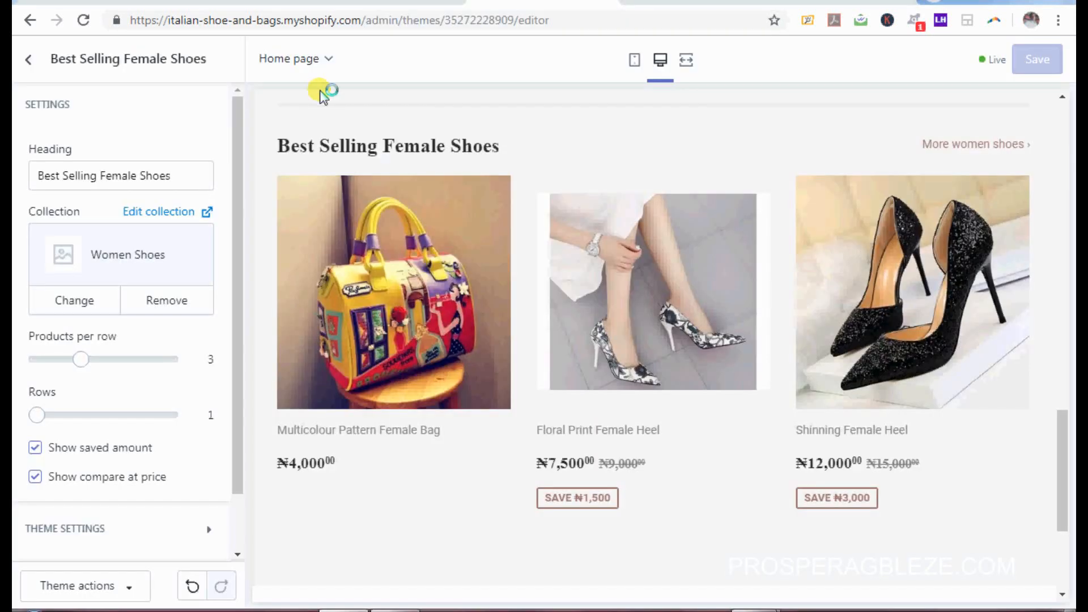
Step: Return to the home page sections and add a second Featured collection section
click(29, 74)
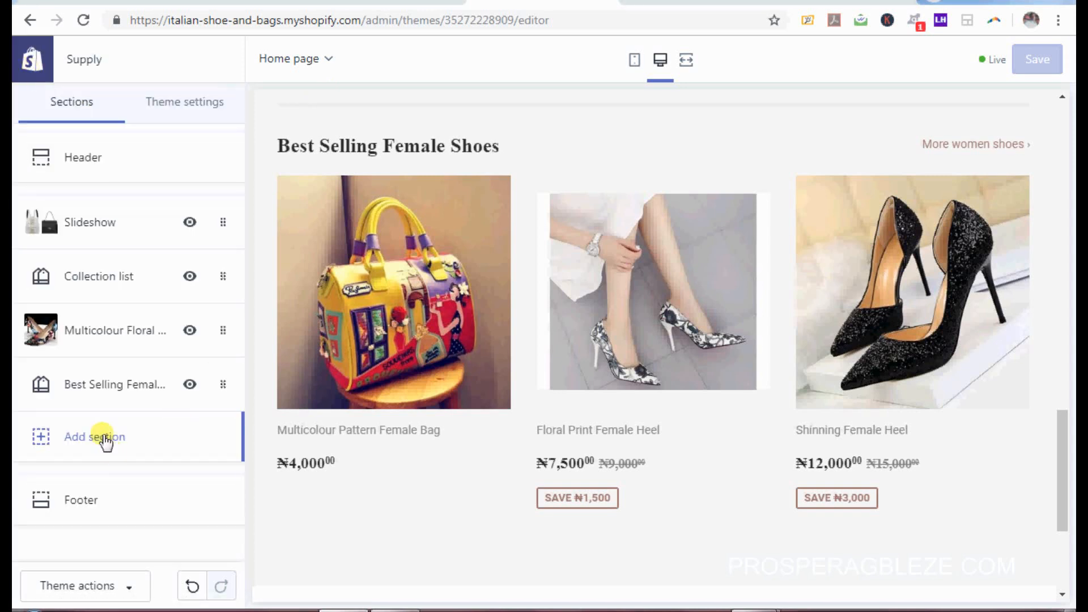
click(105, 439)
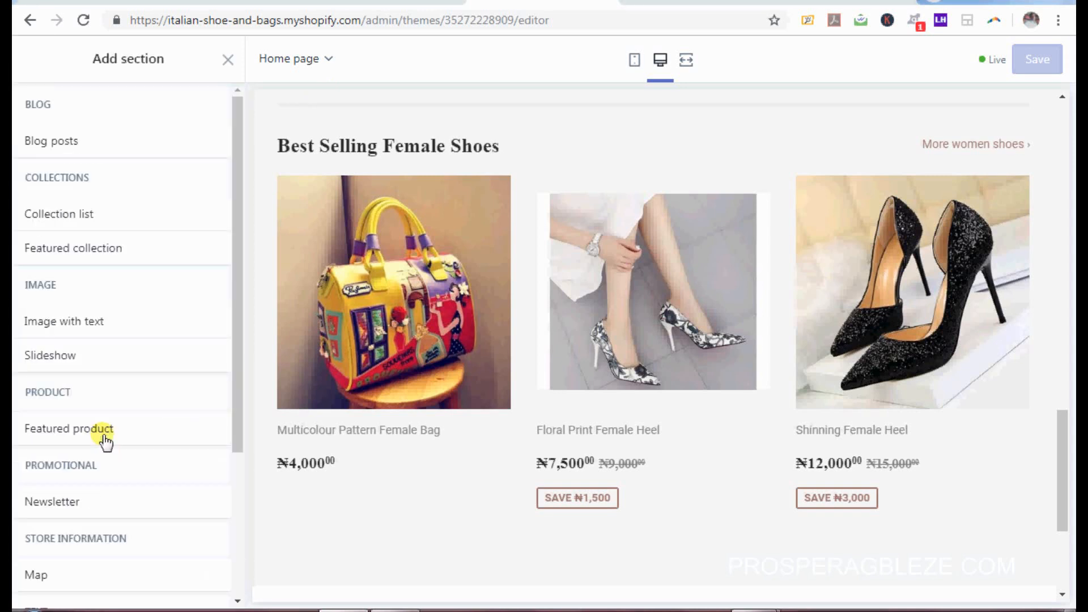
click(81, 249)
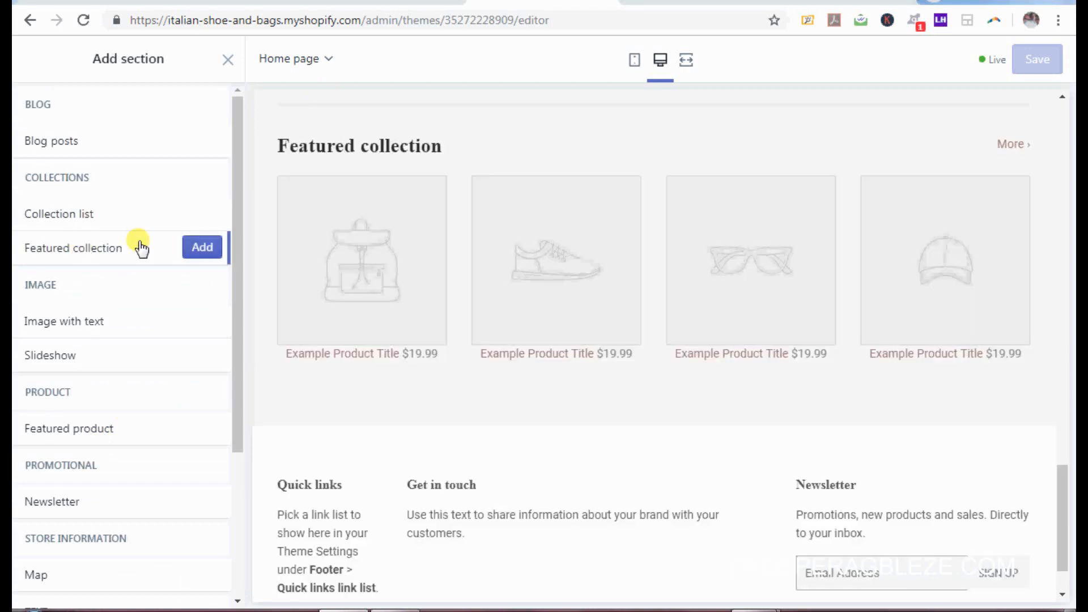
click(209, 250)
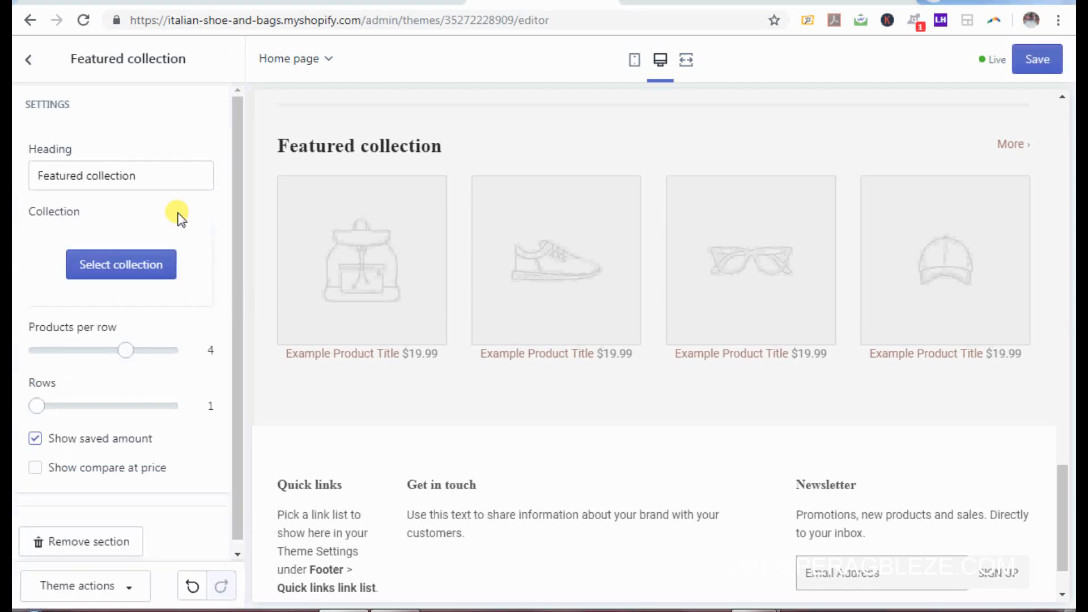
Step: Title the new section 'HOT Shoes For Men' and feature the Men Shoes collection
click(157, 175)
triple_click(157, 176)
text(HOT Shoes For Men)
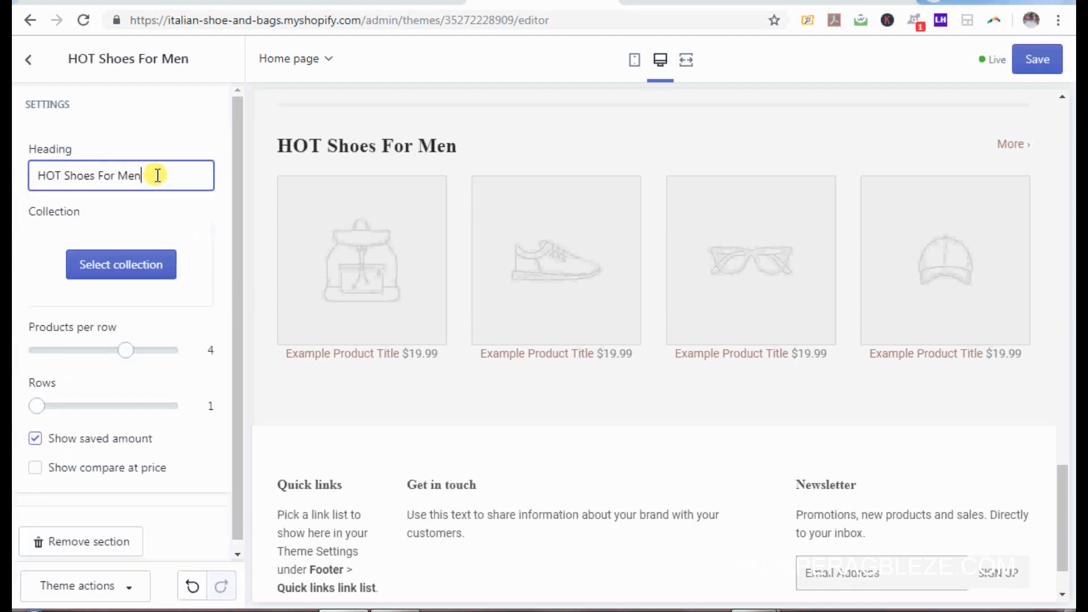
click(128, 261)
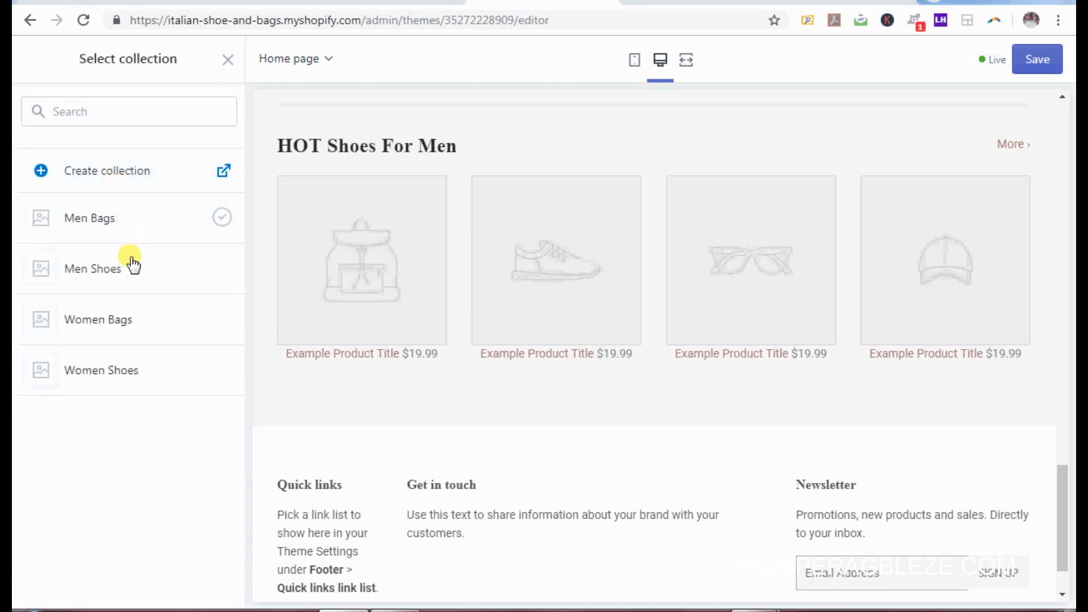
click(160, 277)
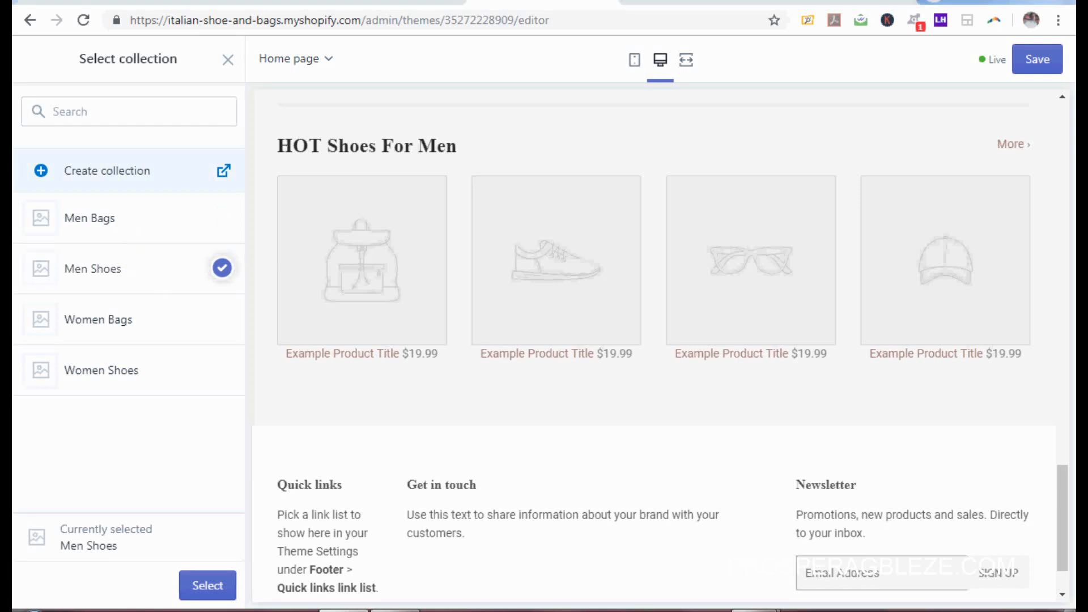
click(208, 587)
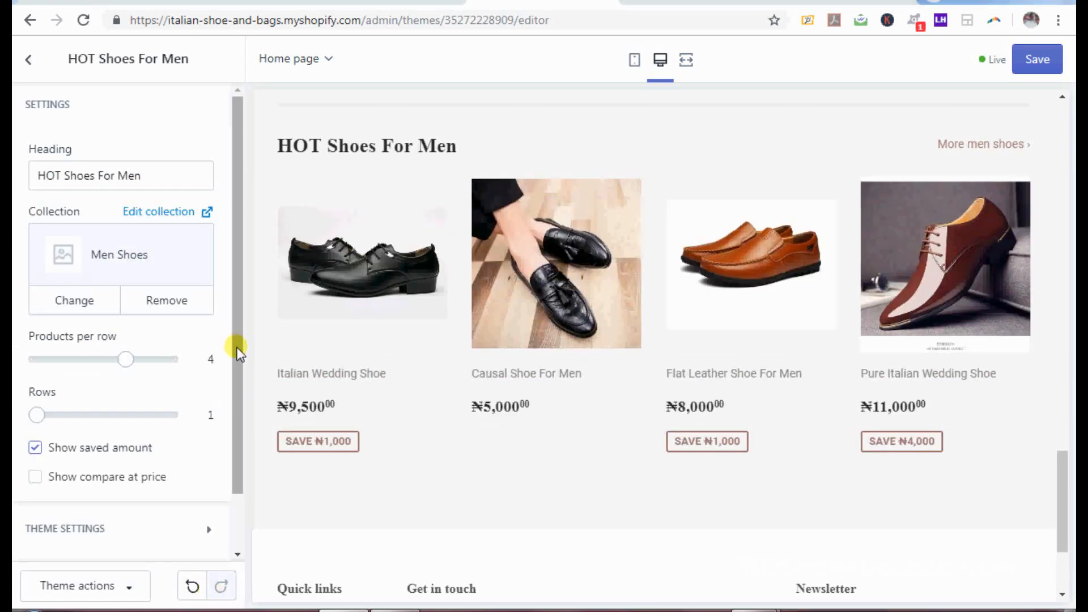
Step: Show three products per row with compare-at prices
click(126, 358)
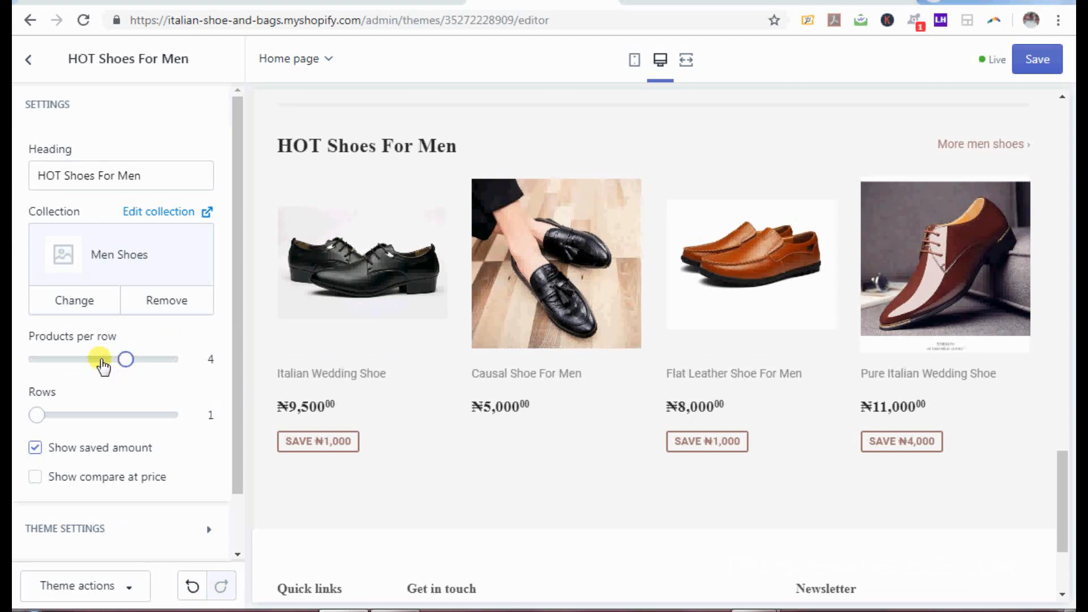
drag(102, 366, 101, 361)
click(36, 478)
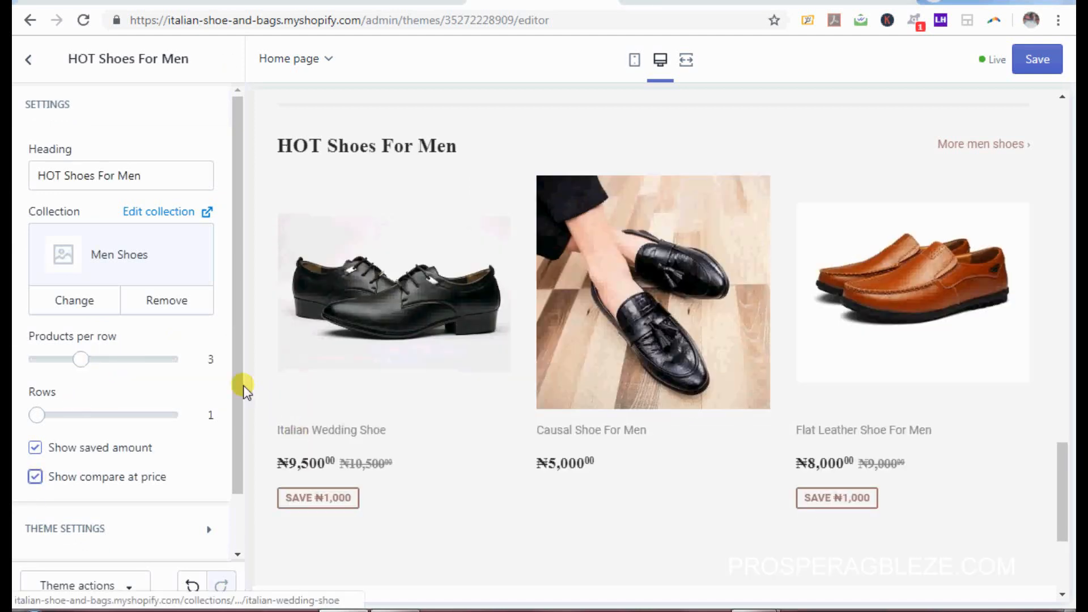
drag(238, 388, 244, 453)
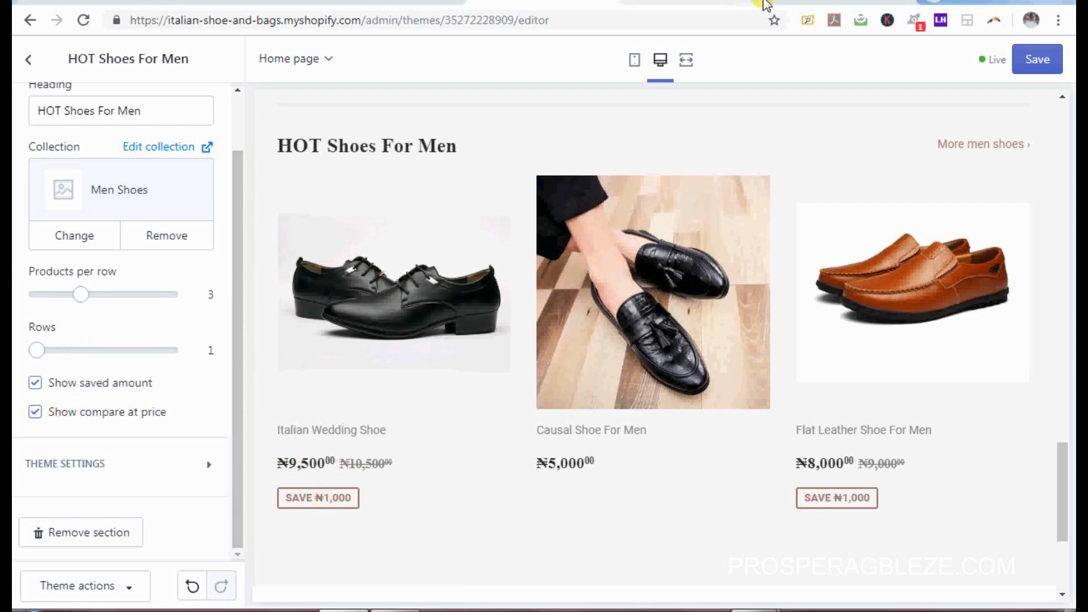
Step: Save the HOT Shoes For Men section, preview the Causal Shoe For Men product, and return to Sections
click(1039, 64)
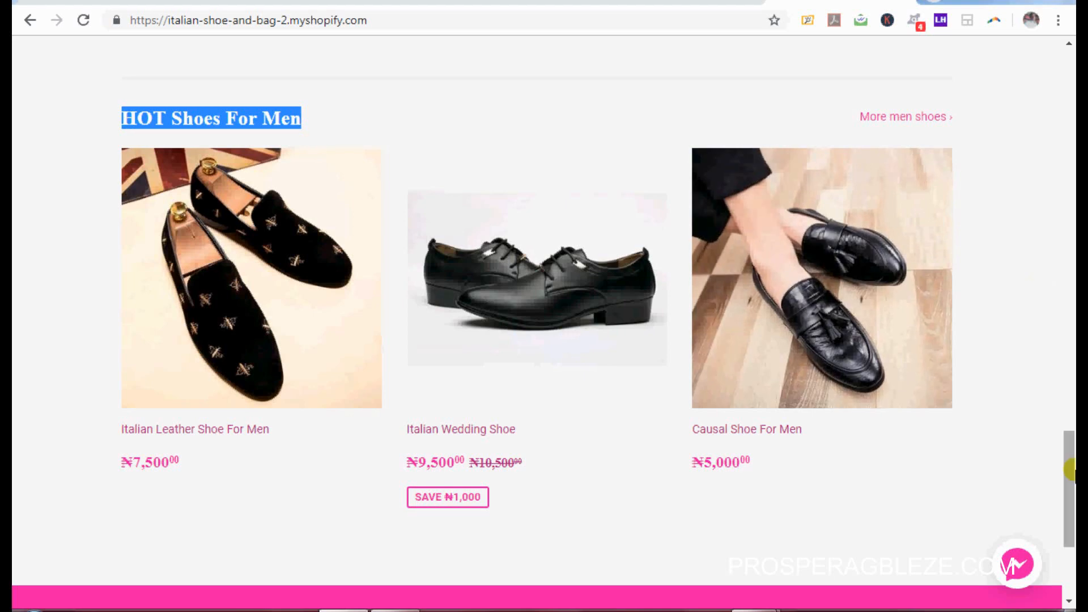
scroll(1071, 493, down, 1)
scroll(1071, 493, down, 4)
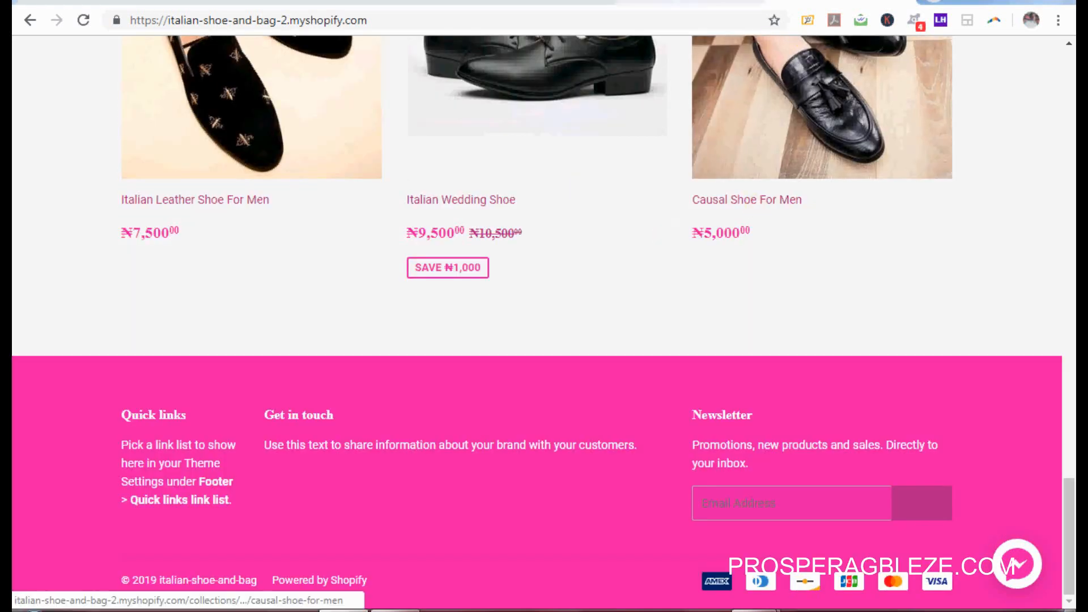
click(756, 130)
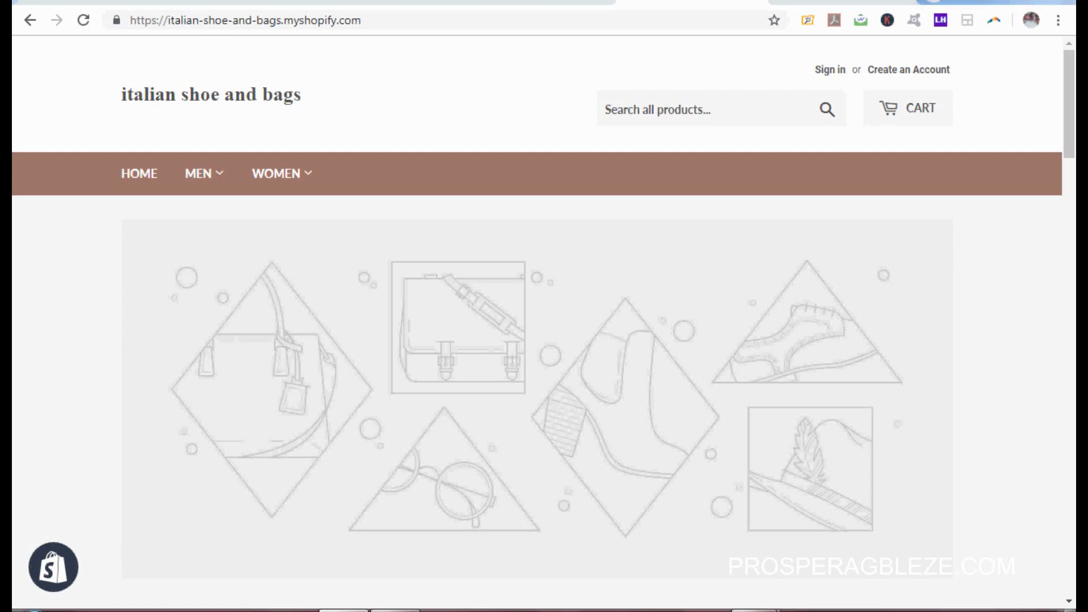
click(540, 3)
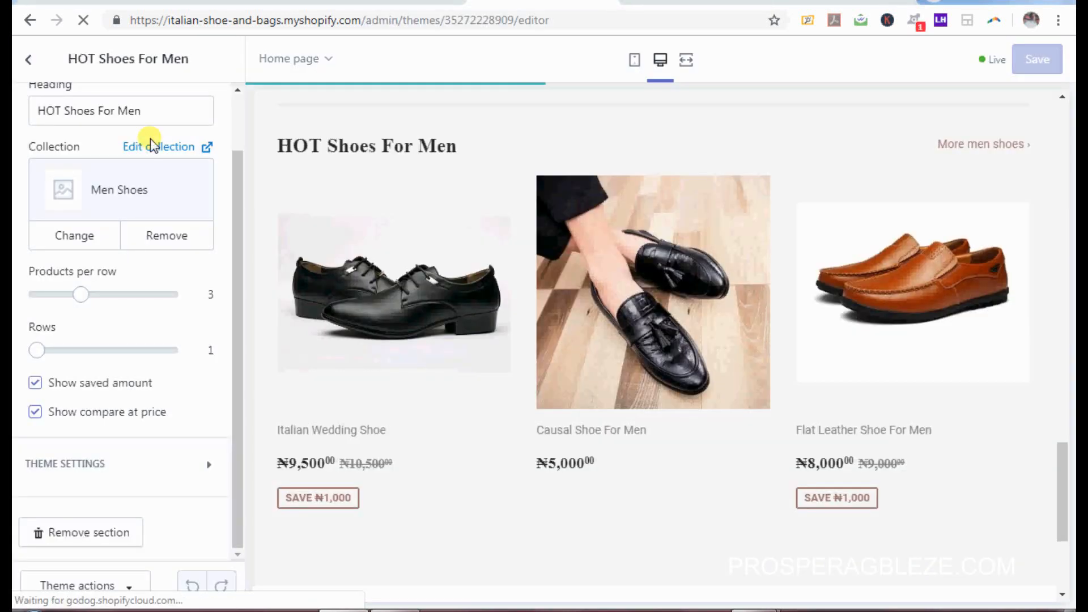
click(27, 60)
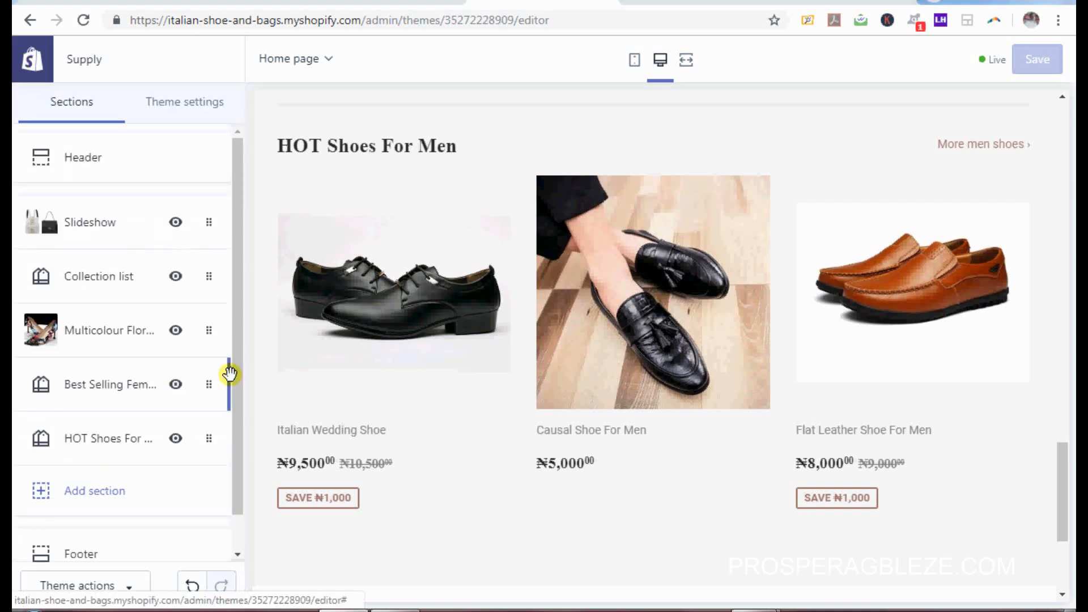
Step: Open the Footer section settings and compare them with the live storefront footer
drag(237, 380, 237, 458)
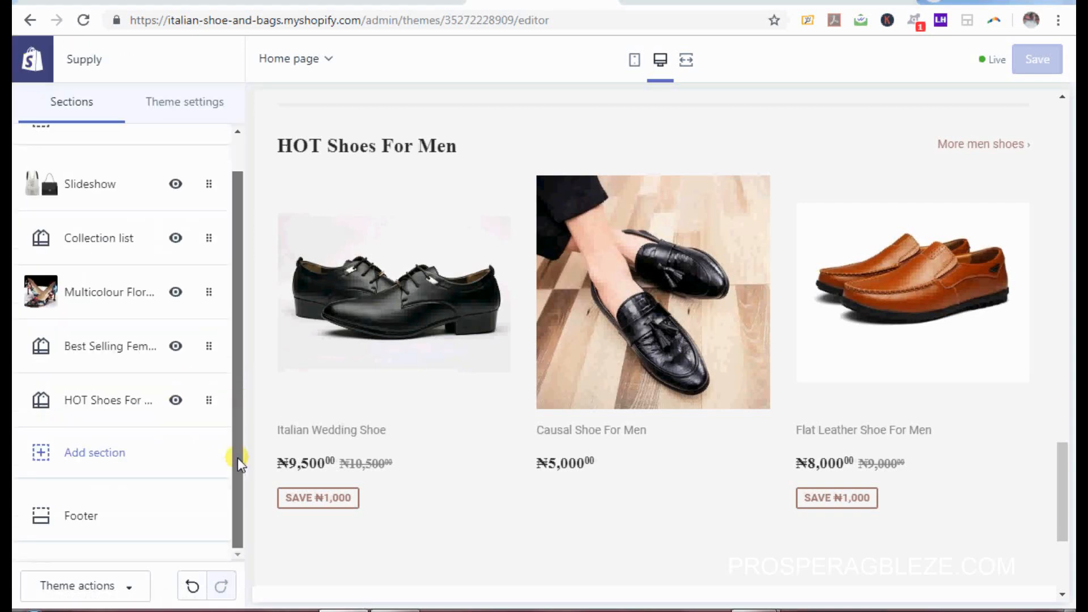
click(74, 519)
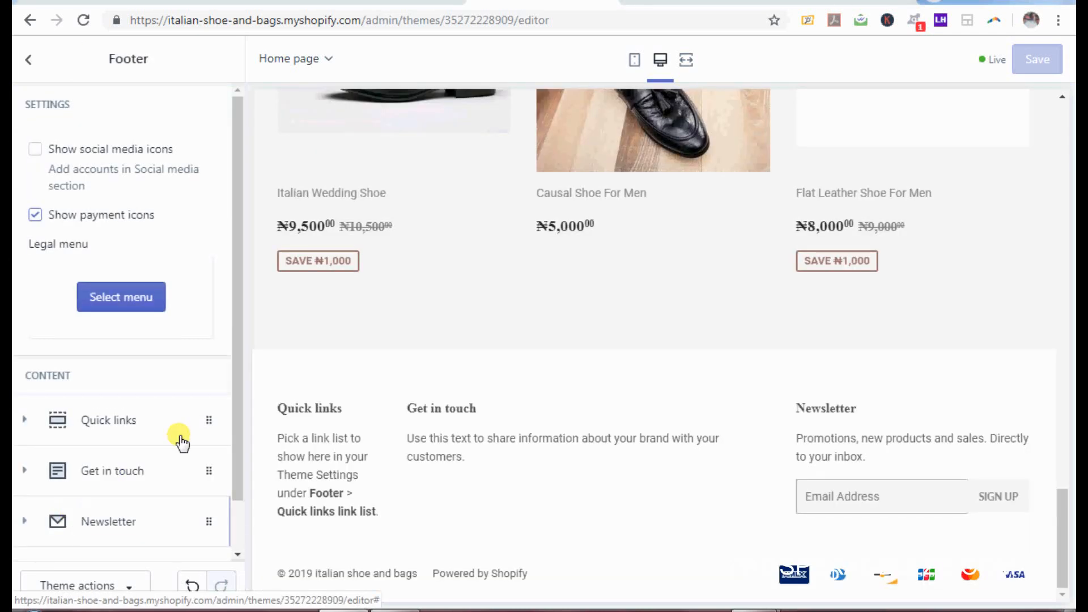
scroll(237, 419, down, 1)
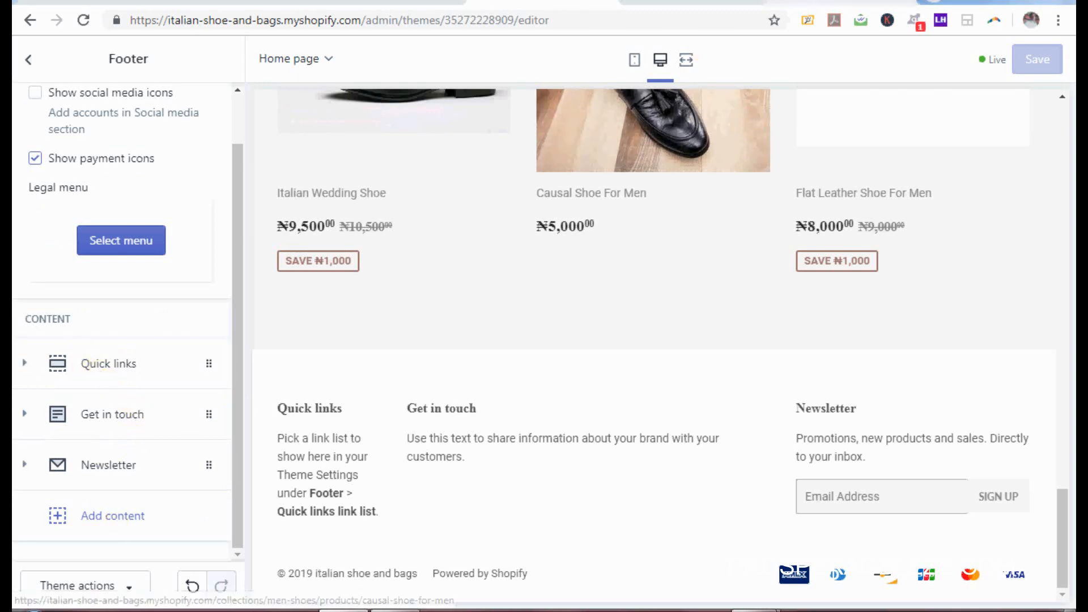
click(694, 2)
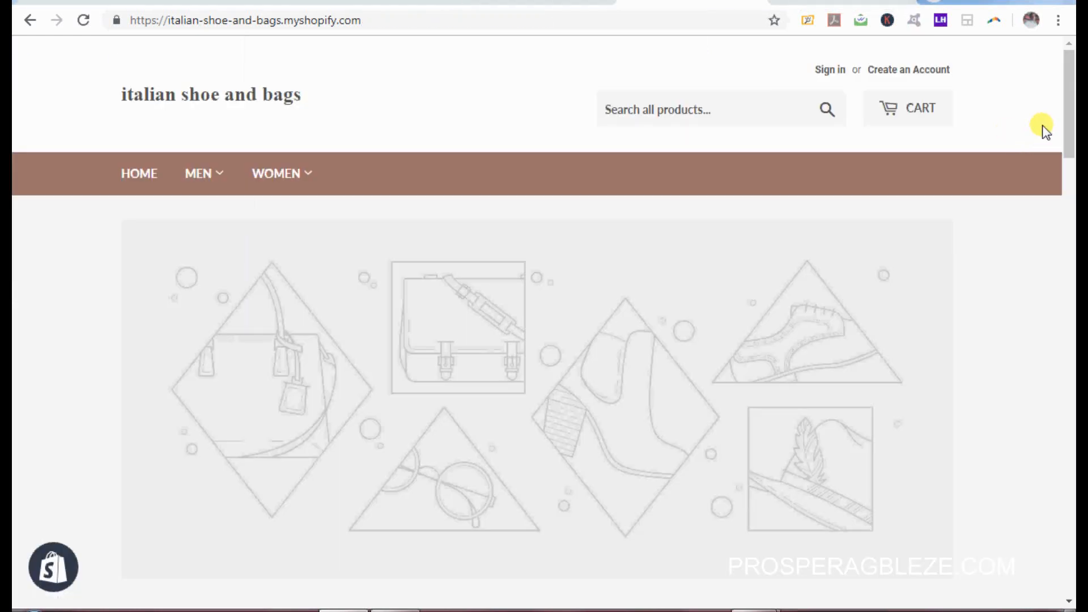
drag(1070, 120, 1070, 592)
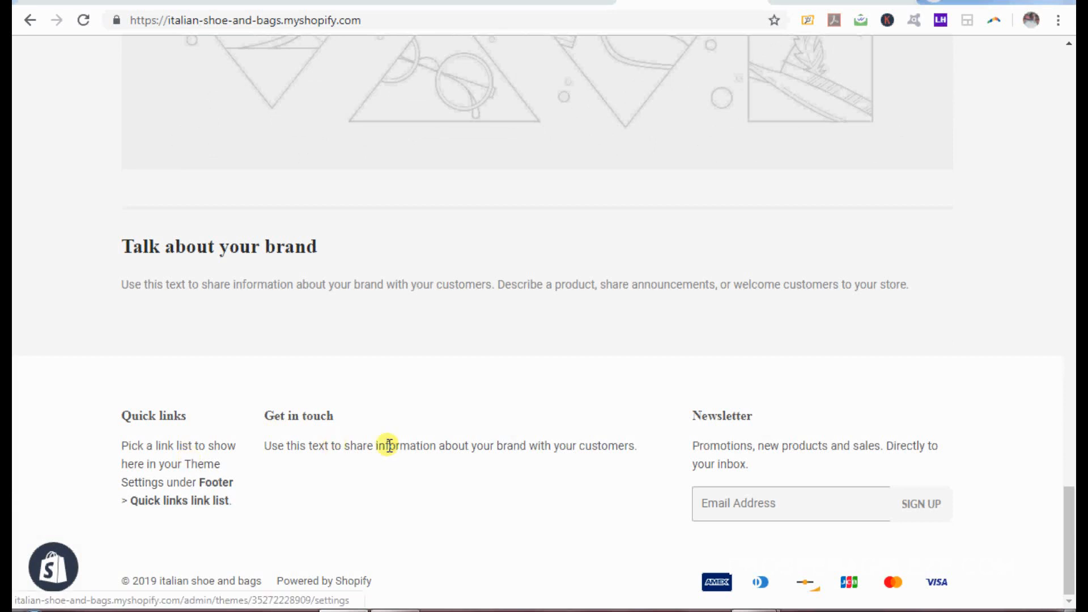
click(528, 3)
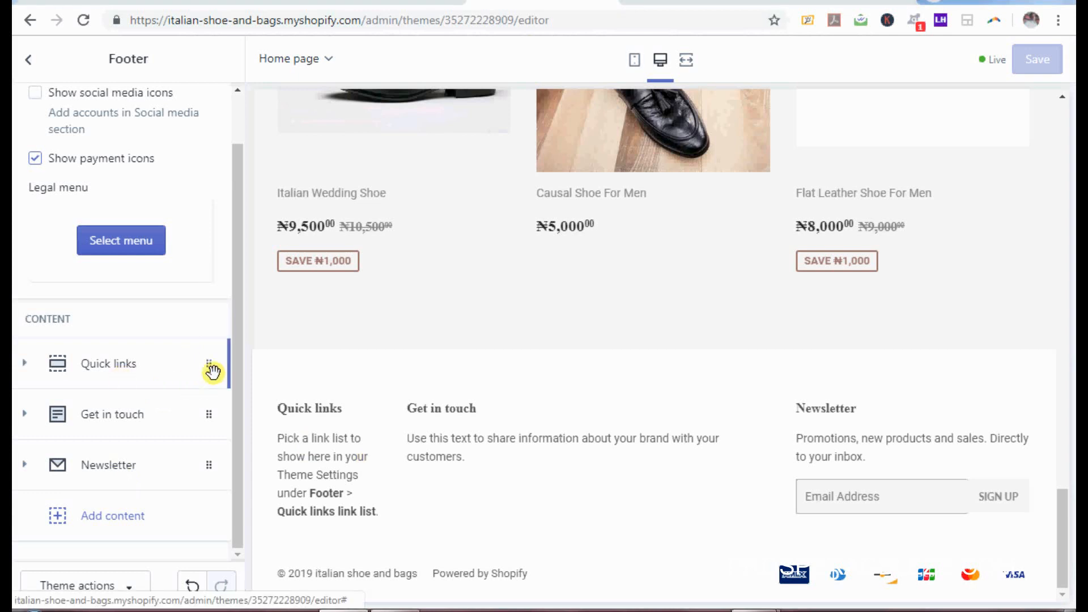
Step: Rename the Quick links block to 'Navigation' and link it to the Footer menu
click(213, 371)
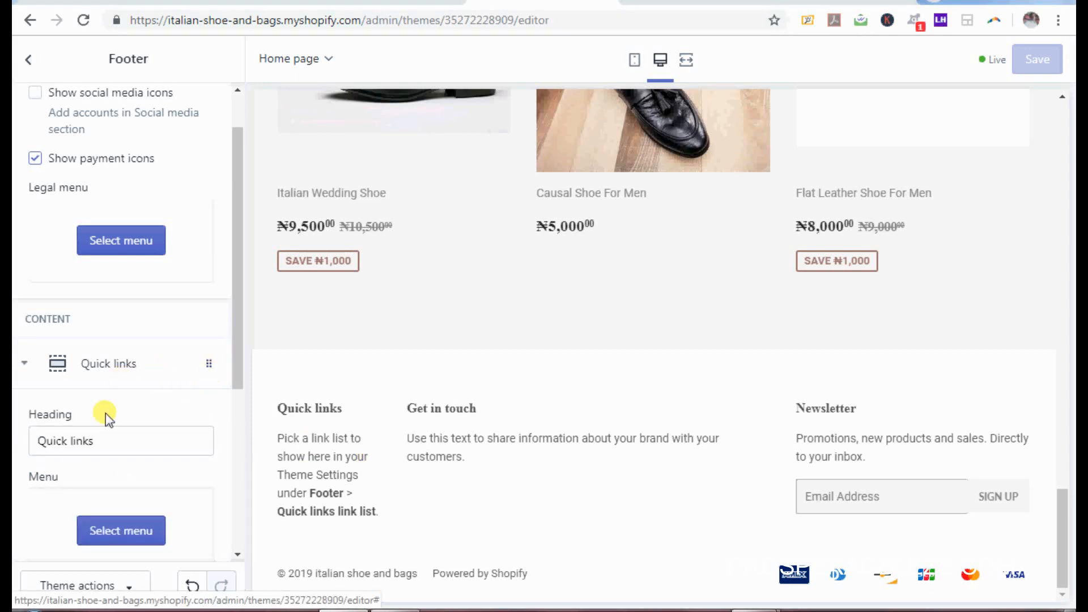
drag(234, 361, 236, 421)
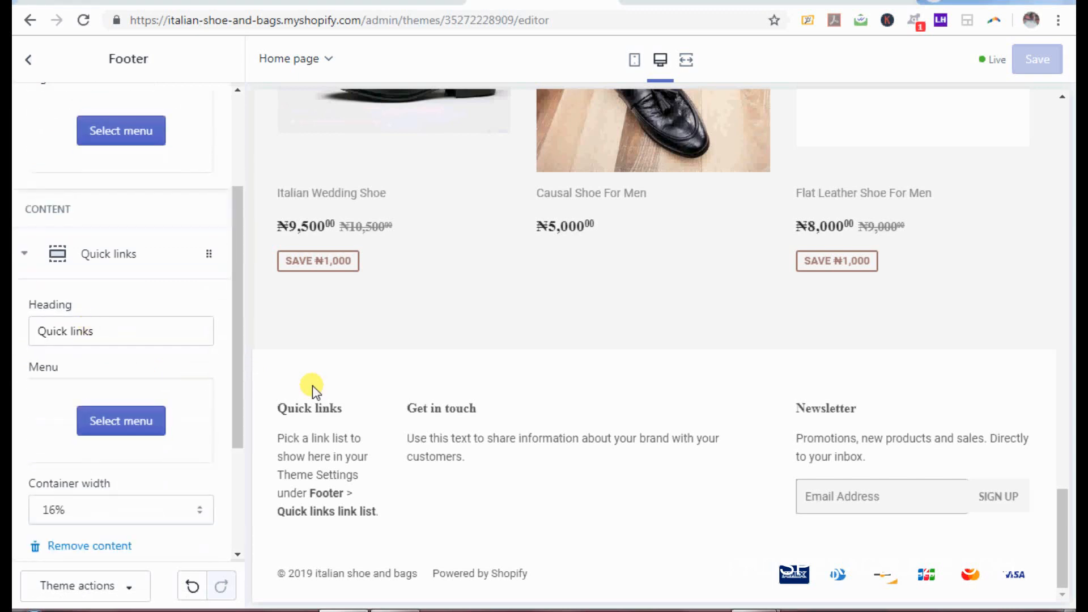
drag(121, 339, 15, 343)
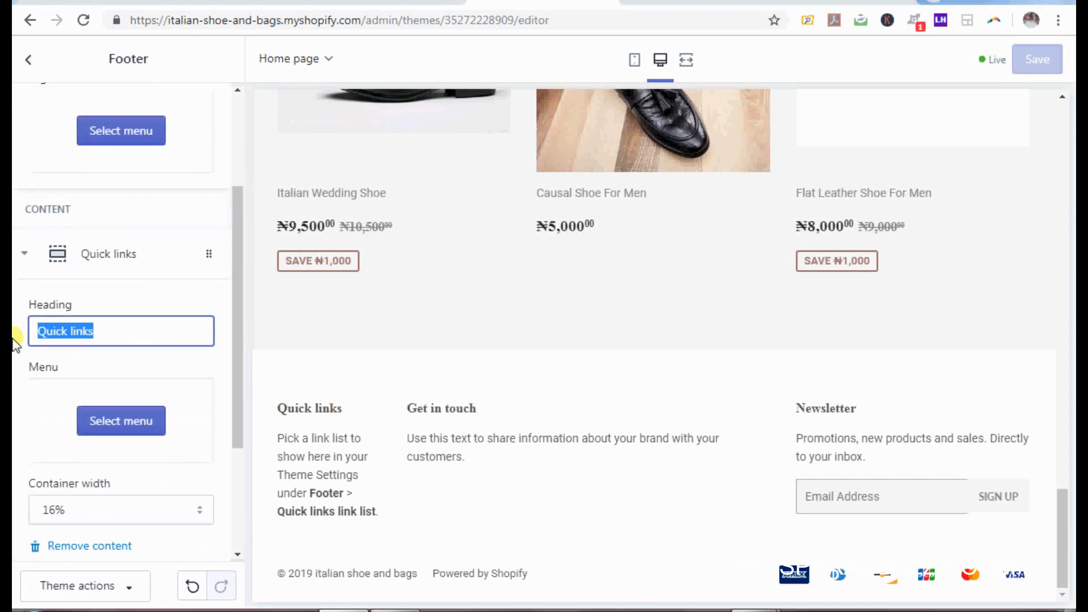
text(Na)
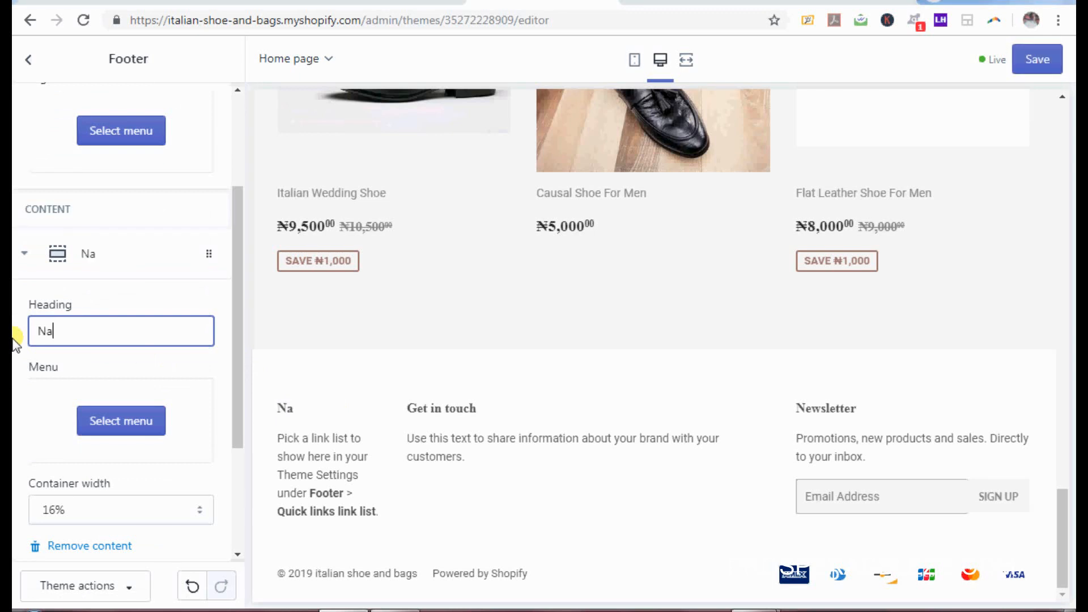
text(vigation)
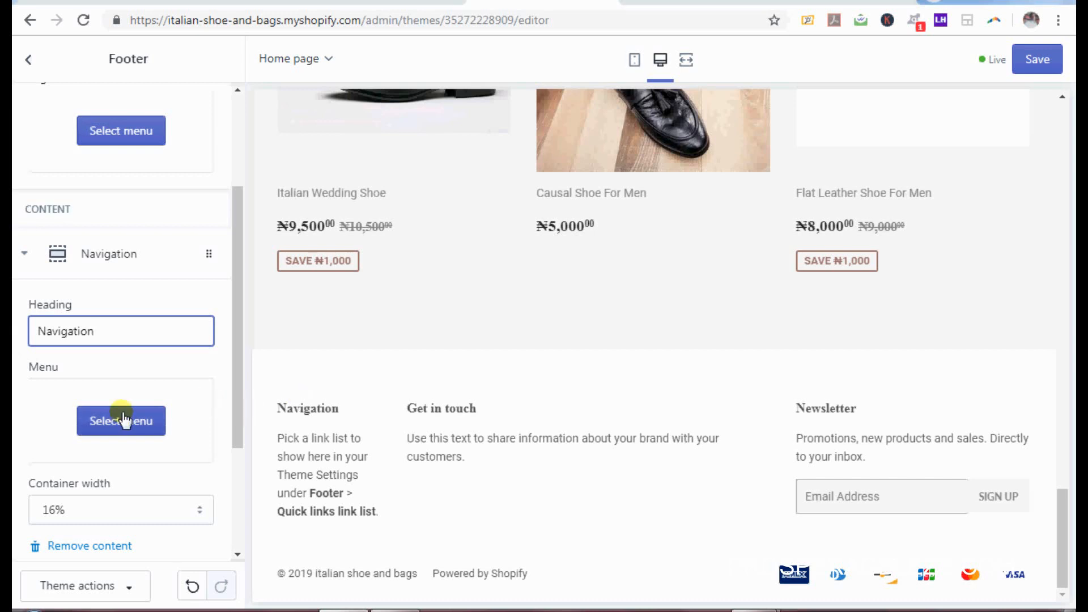
click(123, 420)
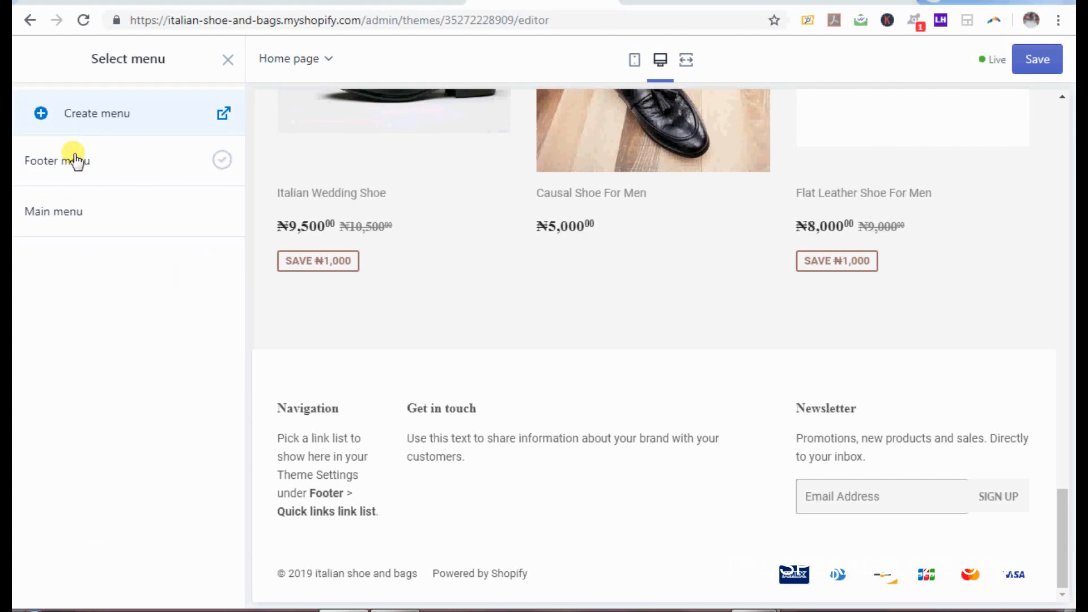
click(75, 160)
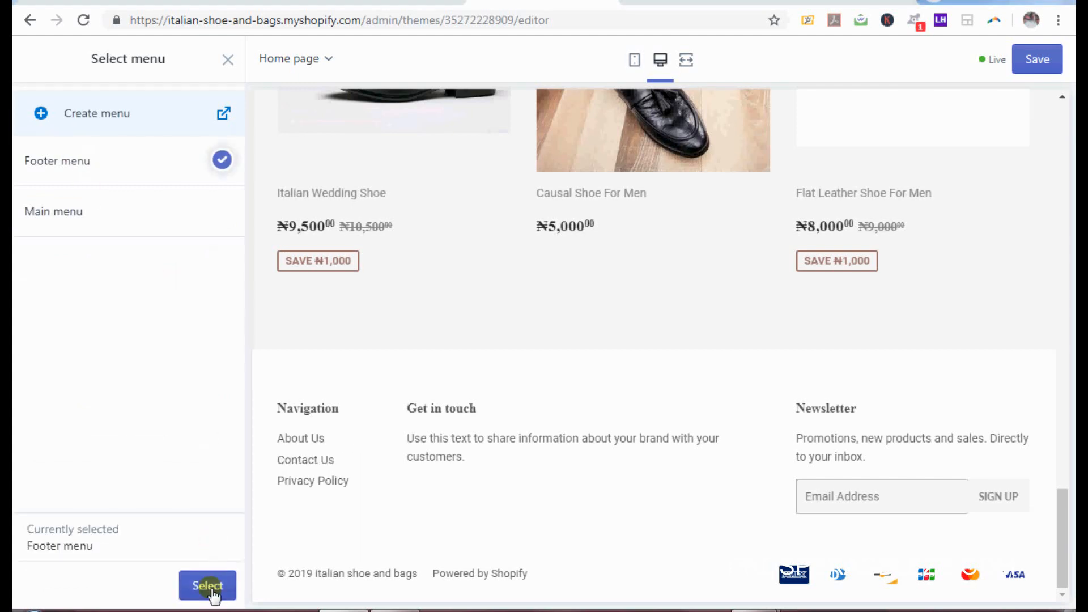
click(208, 585)
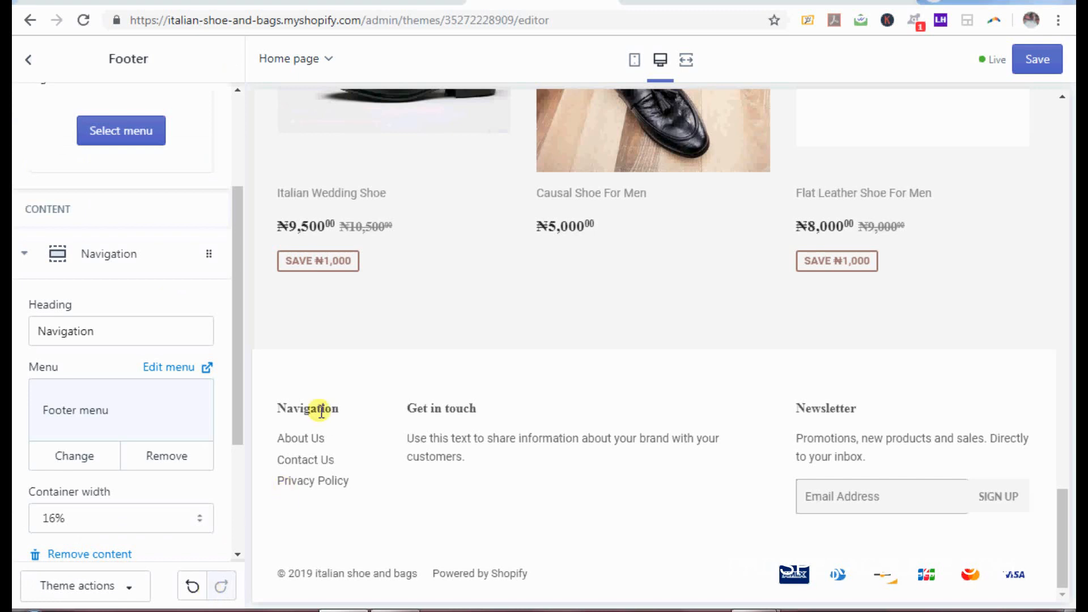
Step: Set the Navigation block's container width to 33%
drag(238, 418, 241, 495)
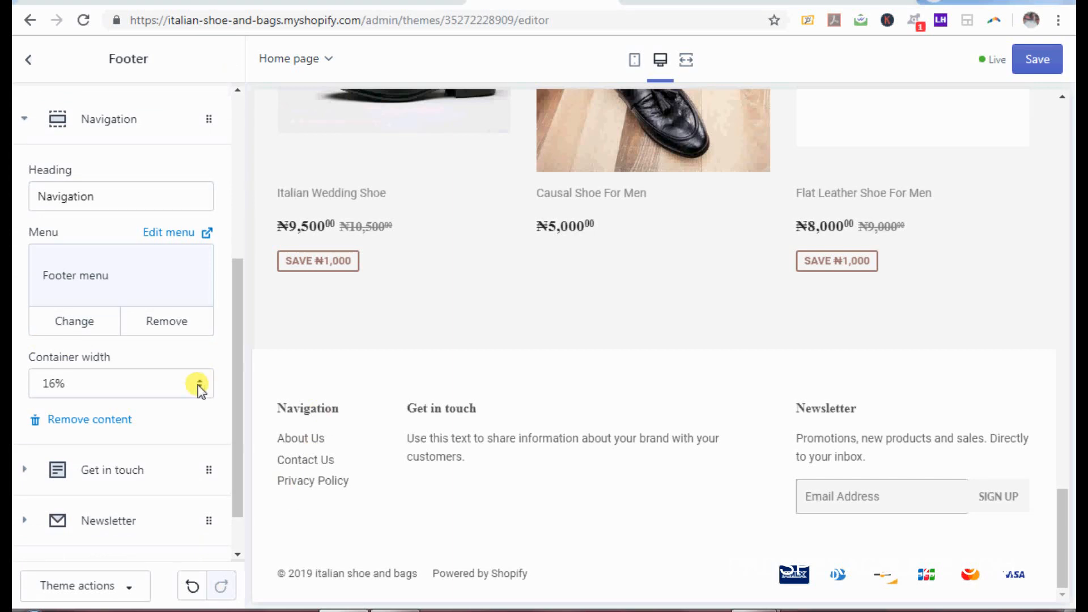
click(56, 385)
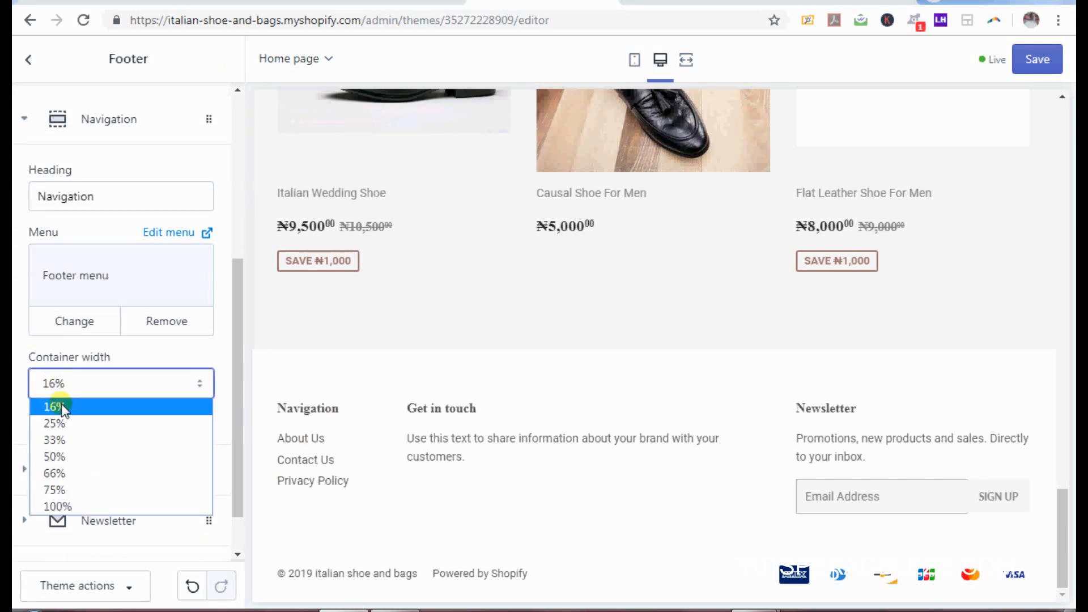
click(67, 441)
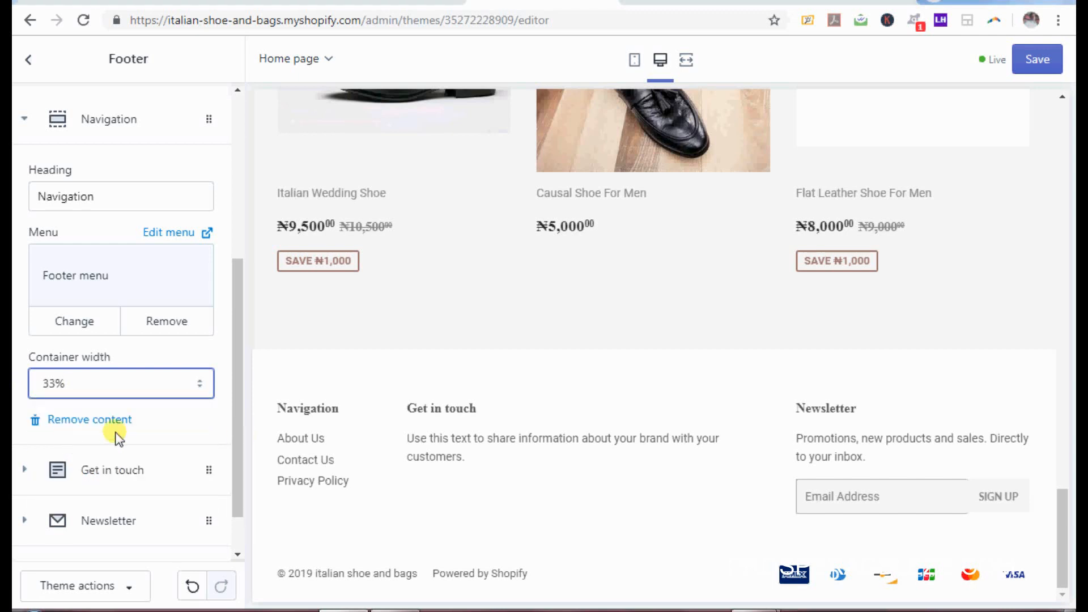
drag(239, 440, 239, 454)
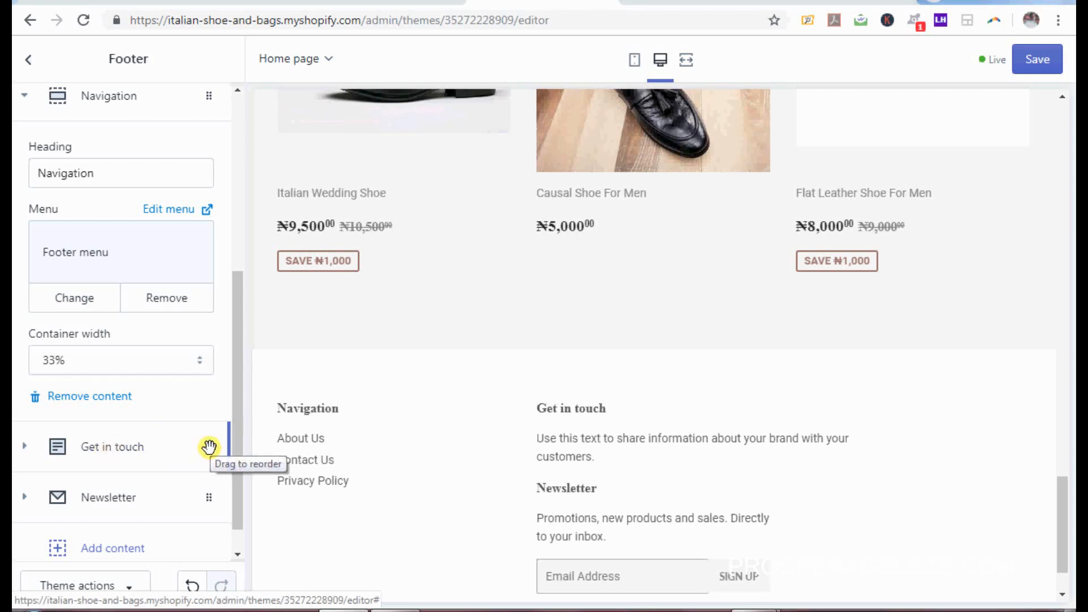
Step: Set the Get in touch block's width to 33%
click(208, 447)
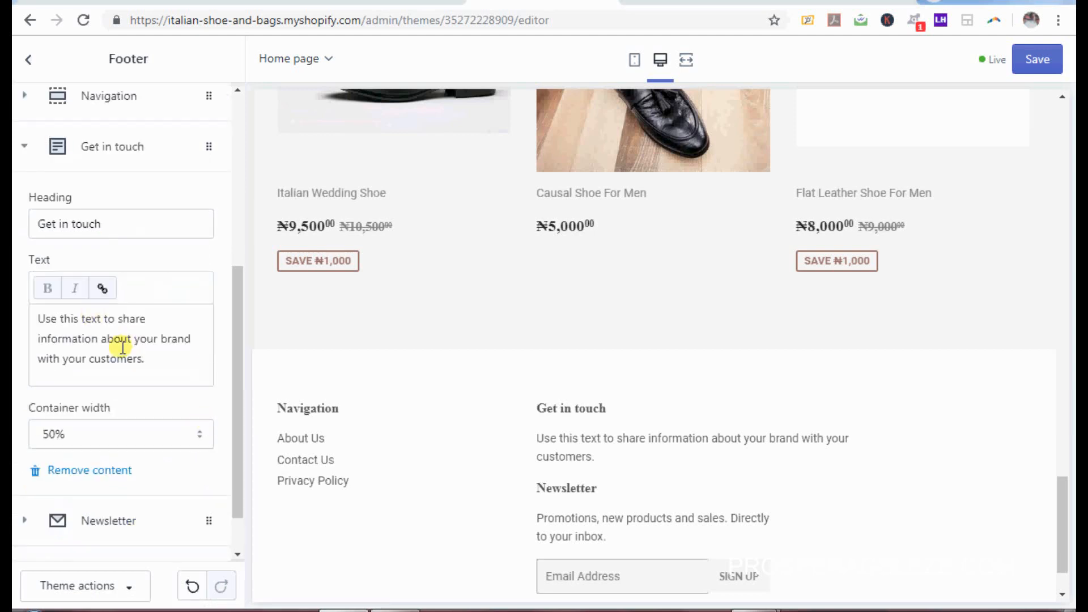
click(118, 352)
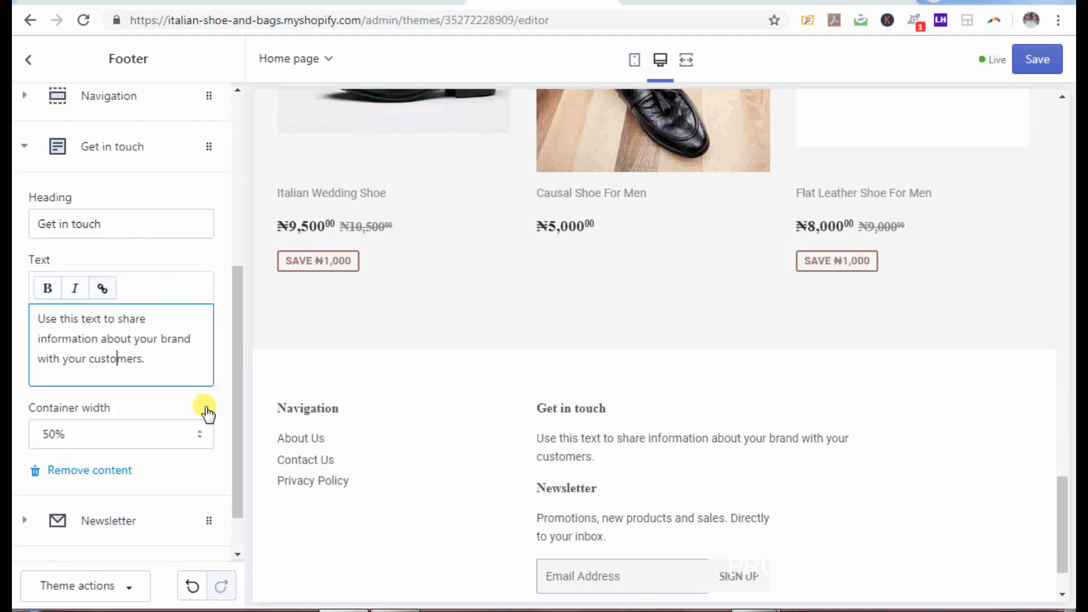
click(203, 434)
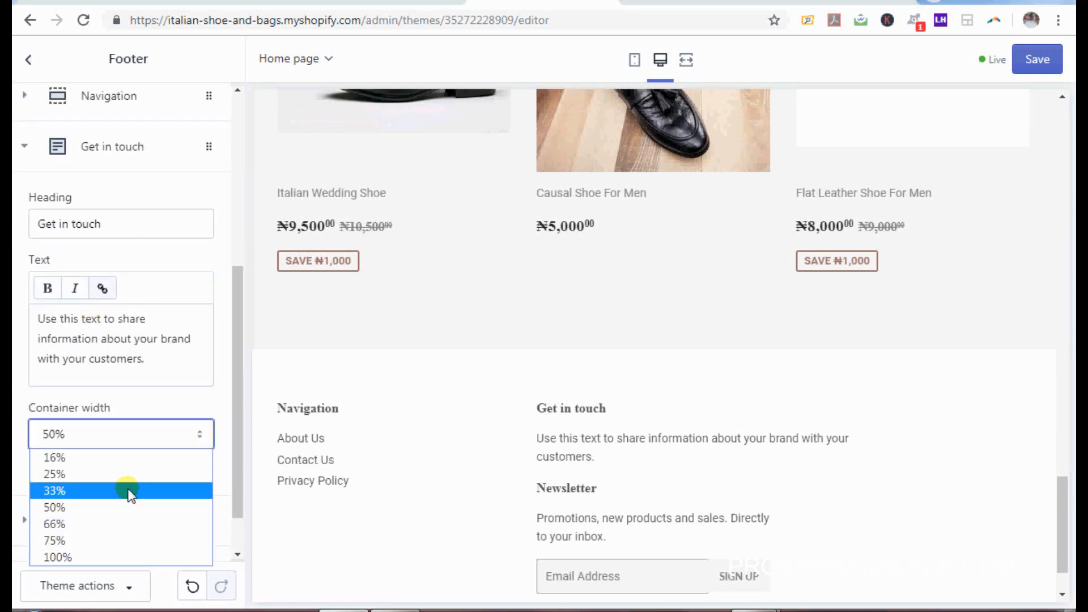
click(131, 491)
scroll(241, 453, down, 1)
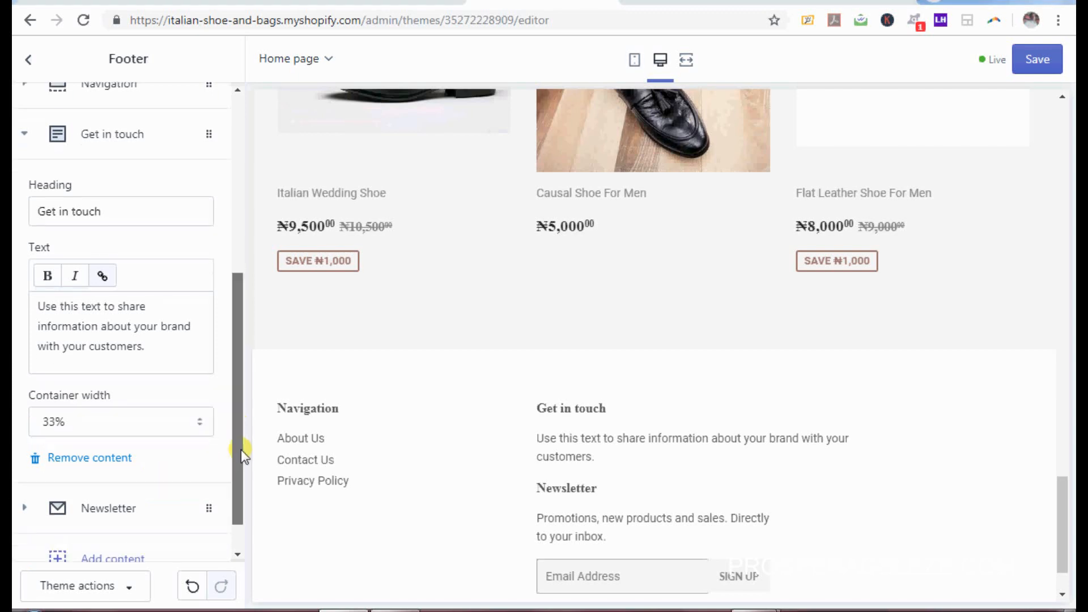
scroll(243, 453, down, 1)
Step: Inspect the Newsletter block and the available content types without adding any
click(209, 462)
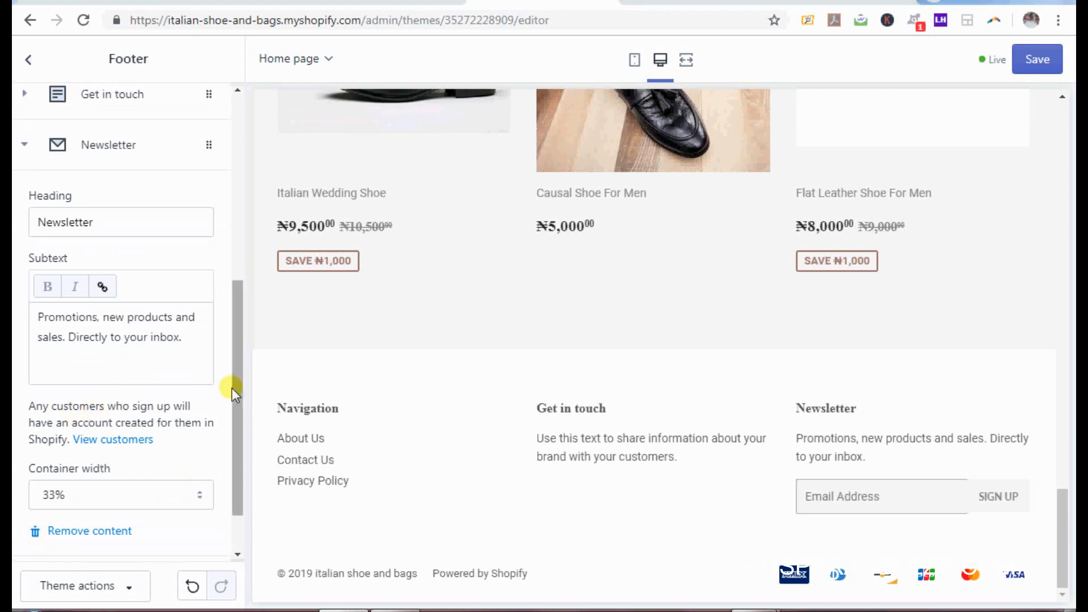
scroll(236, 448, down, 1)
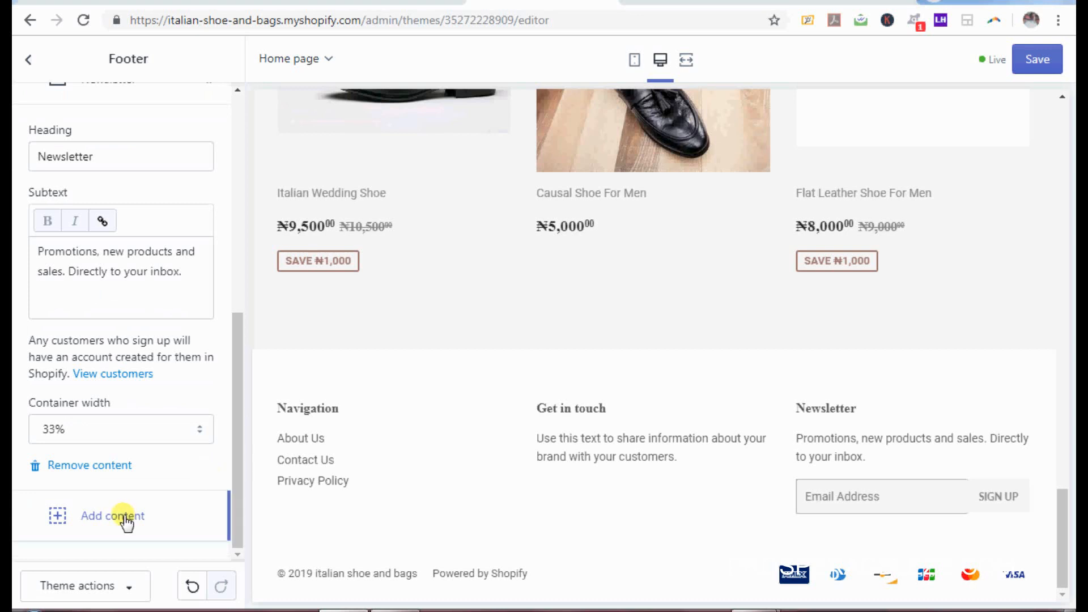
click(126, 518)
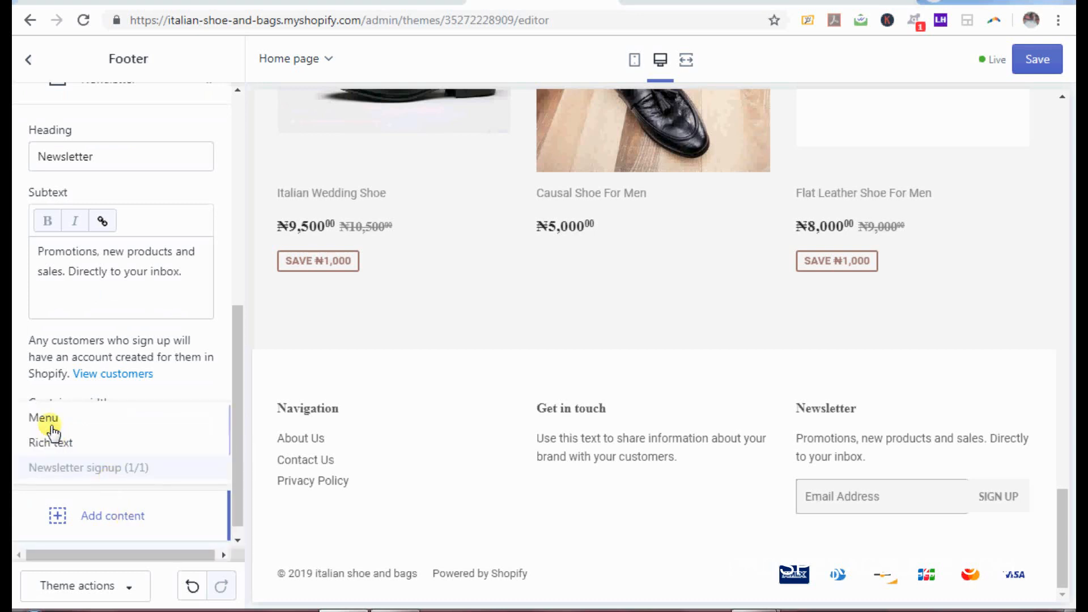
click(238, 468)
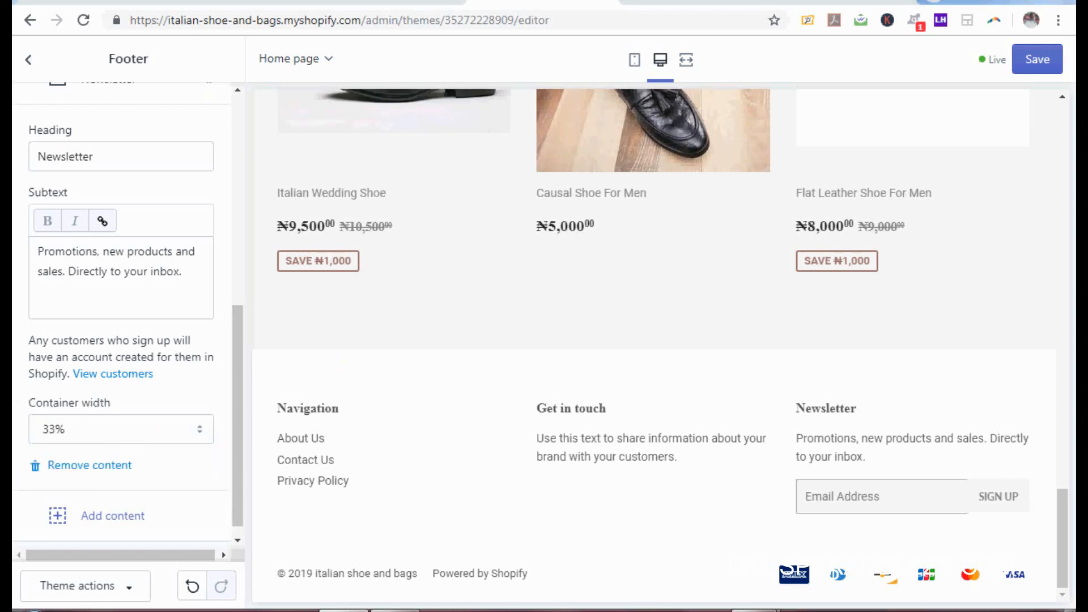
Step: Save the footer changes, reload the storefront to verify them, and return to Sections
click(1037, 64)
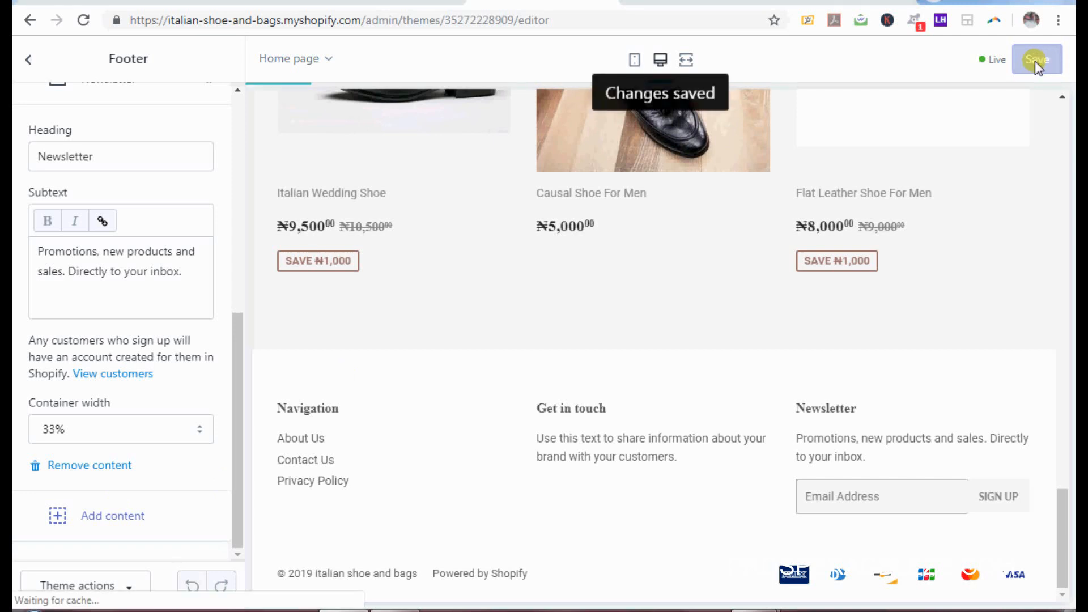
drag(235, 359, 248, 158)
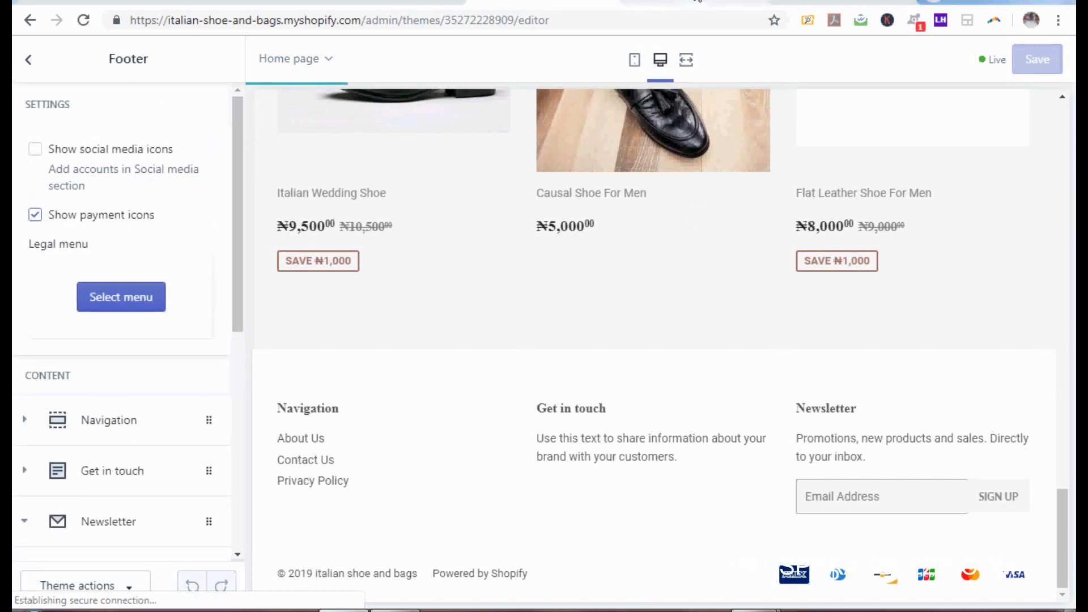
click(697, 2)
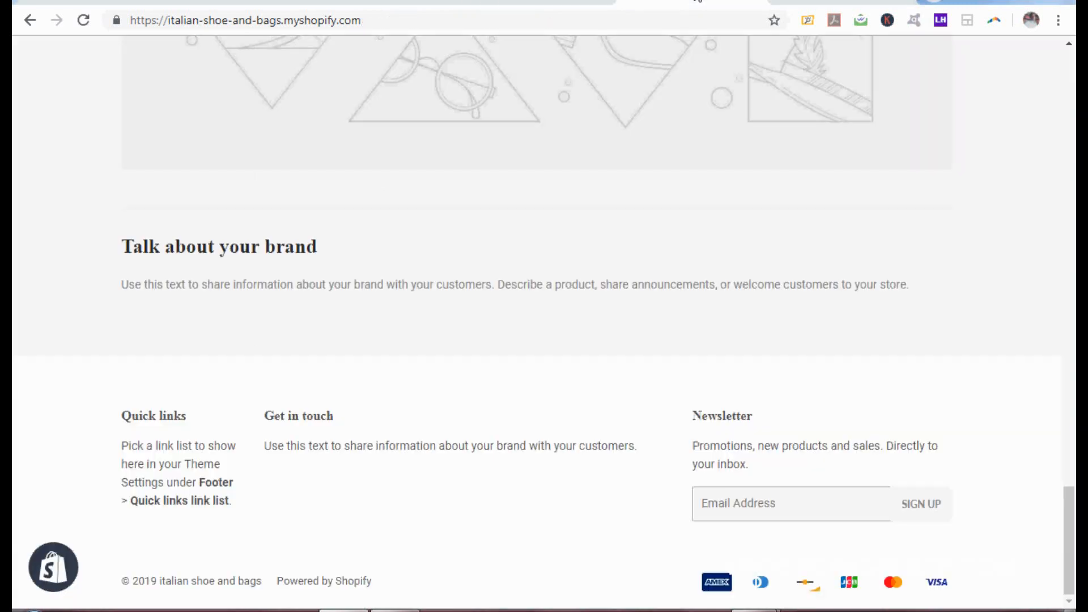
click(82, 22)
click(575, 5)
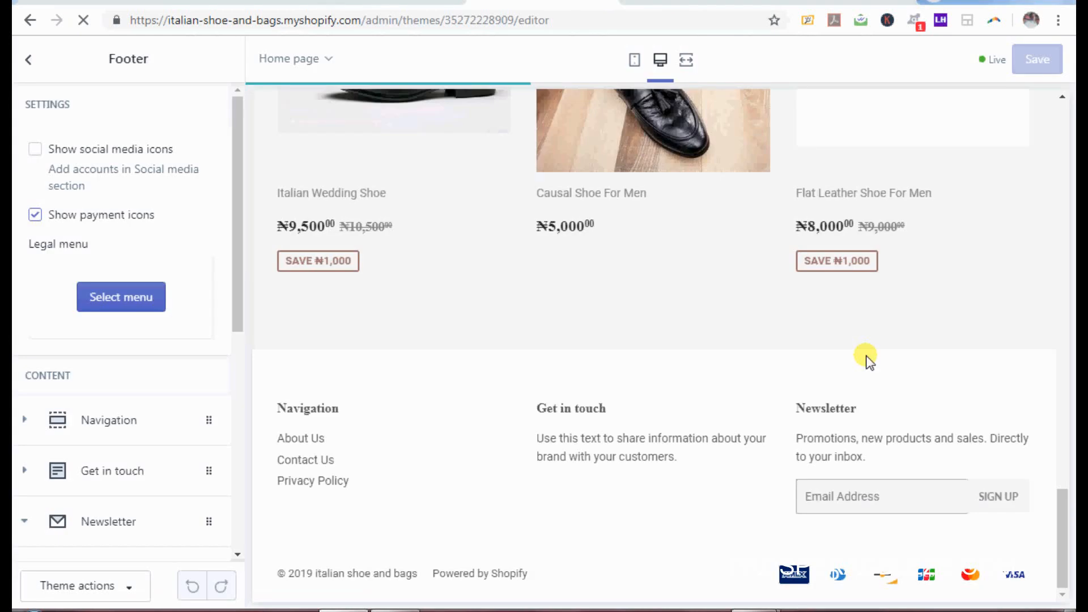
drag(1065, 551, 1067, 526)
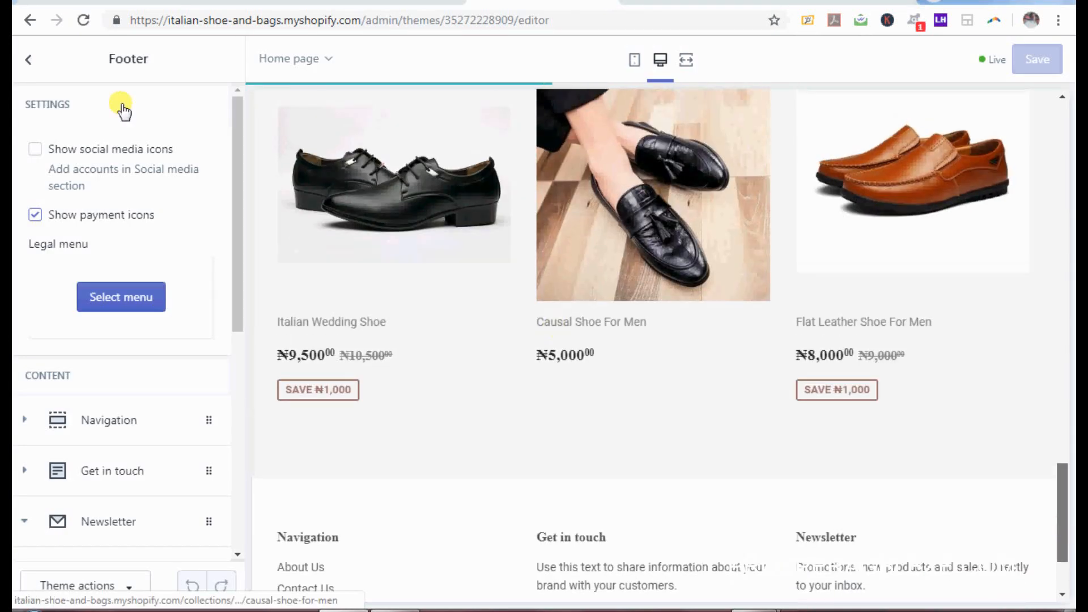
click(29, 59)
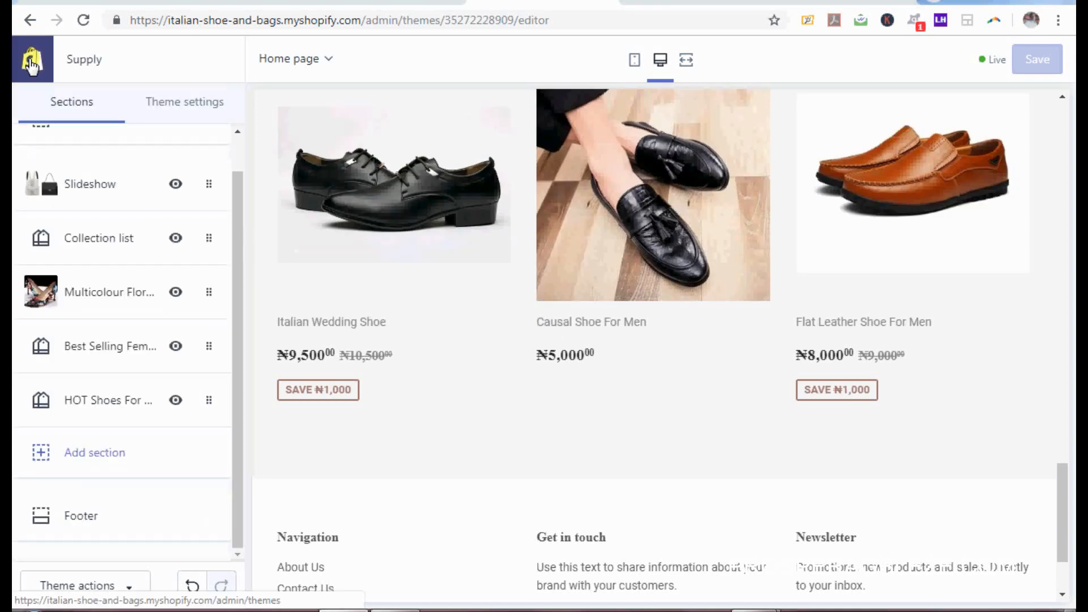
Step: Glance at the storefront tab, then show the Theme settings list in the editor
click(666, 5)
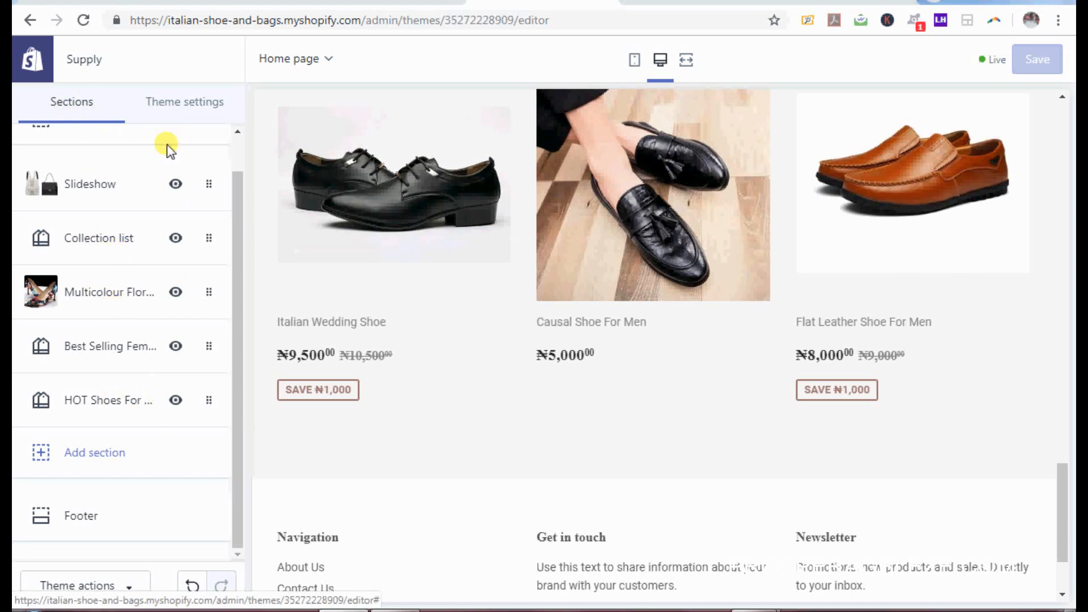
click(191, 109)
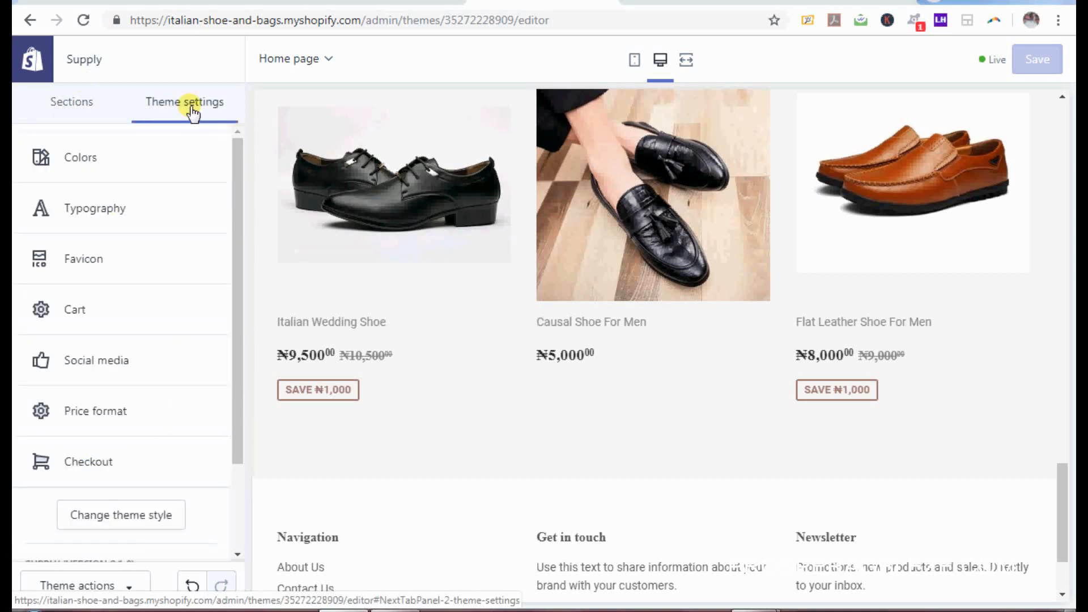
click(680, 6)
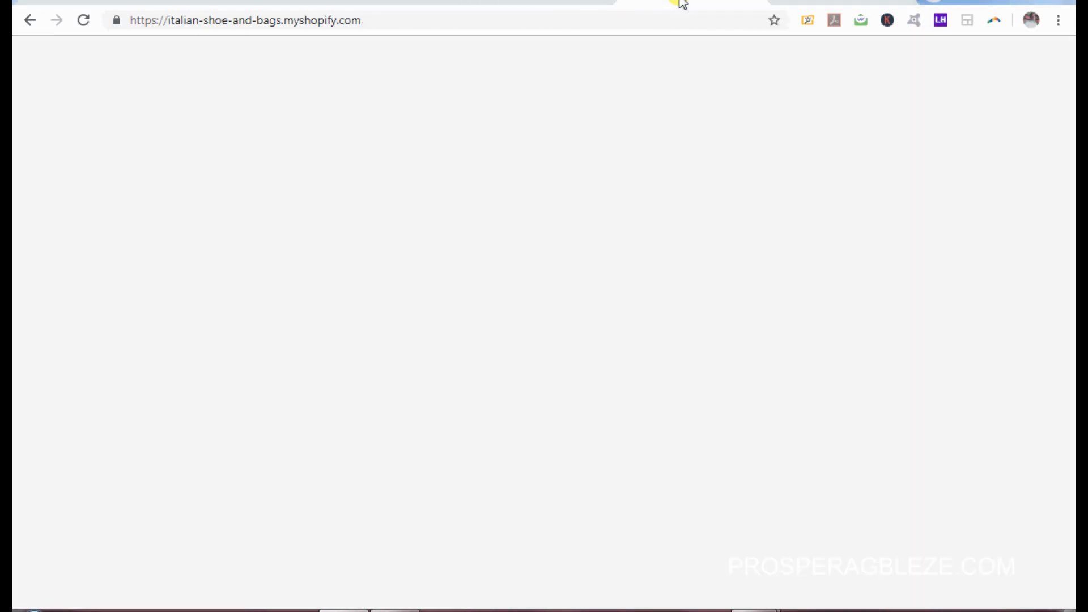
drag(1070, 495, 1068, 28)
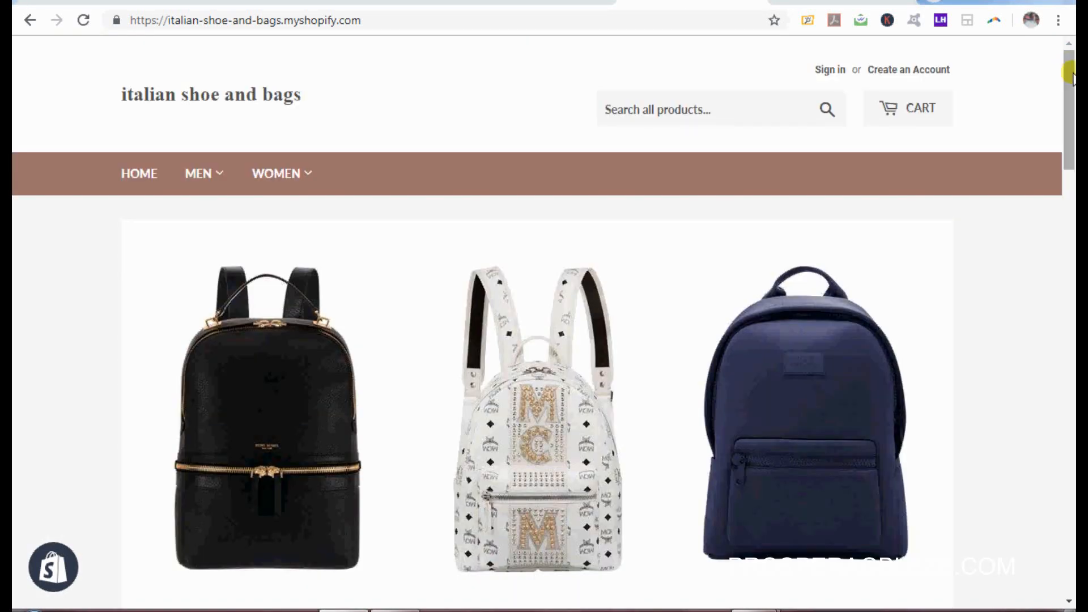
drag(1072, 73, 1053, 53)
drag(1058, 97, 1062, 162)
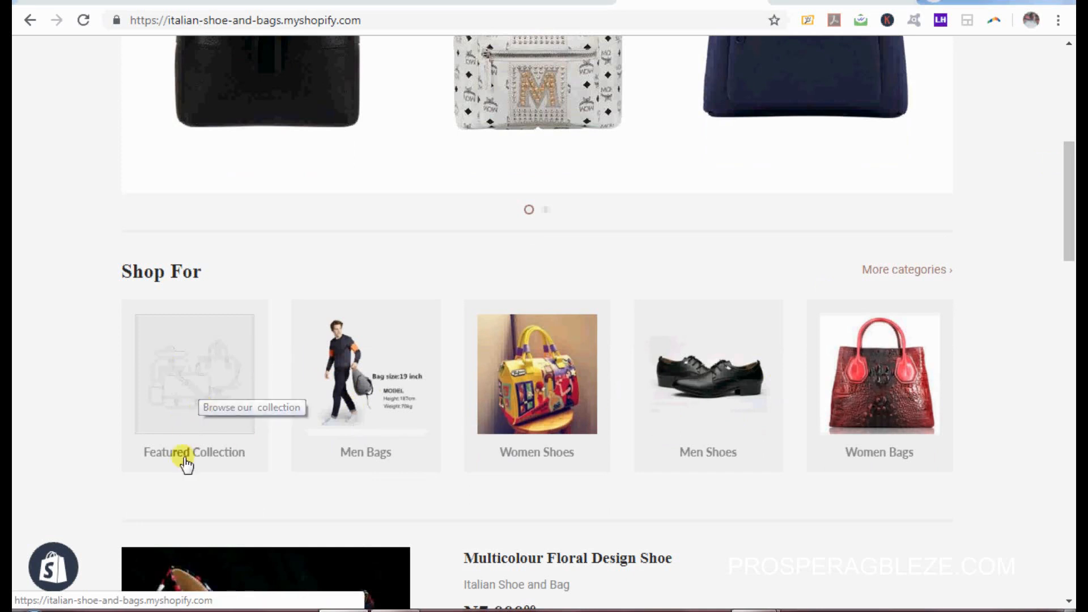
click(513, 2)
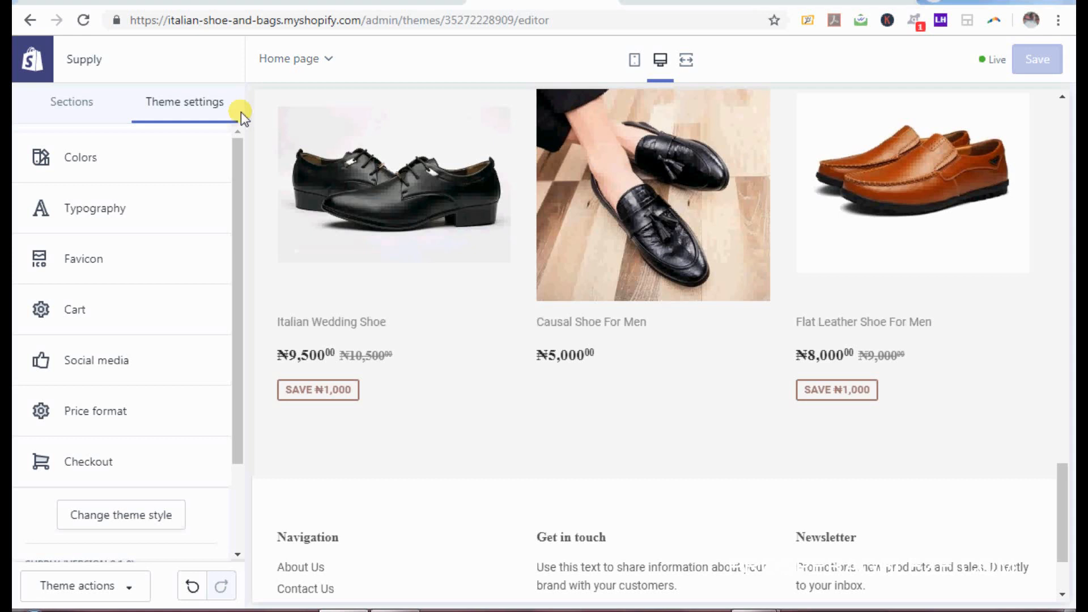
Step: Delete the empty Featured Collection block from the Collection list section and save
click(57, 102)
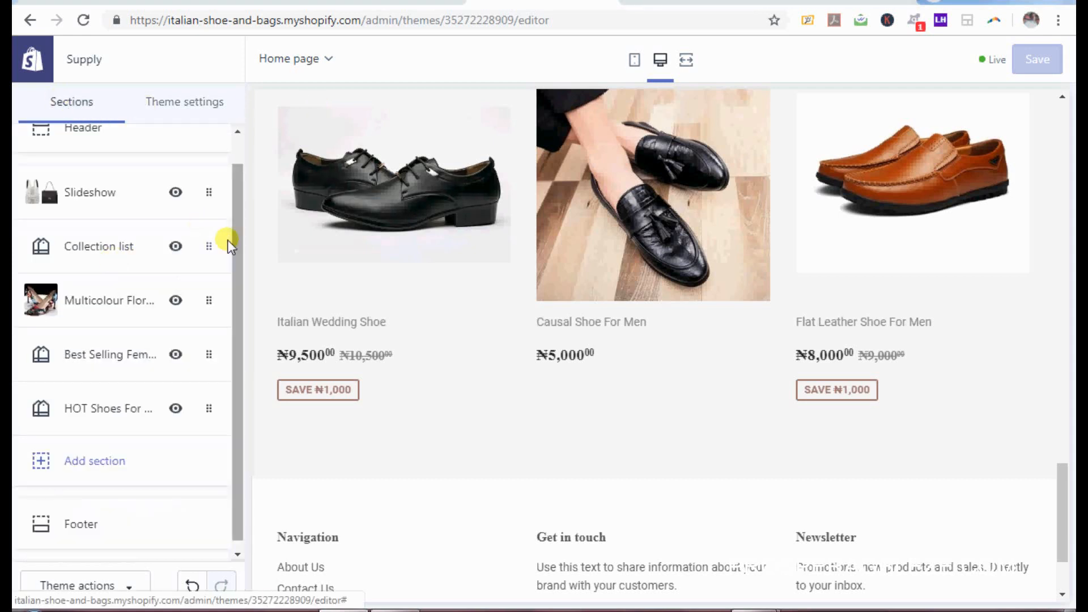
click(134, 249)
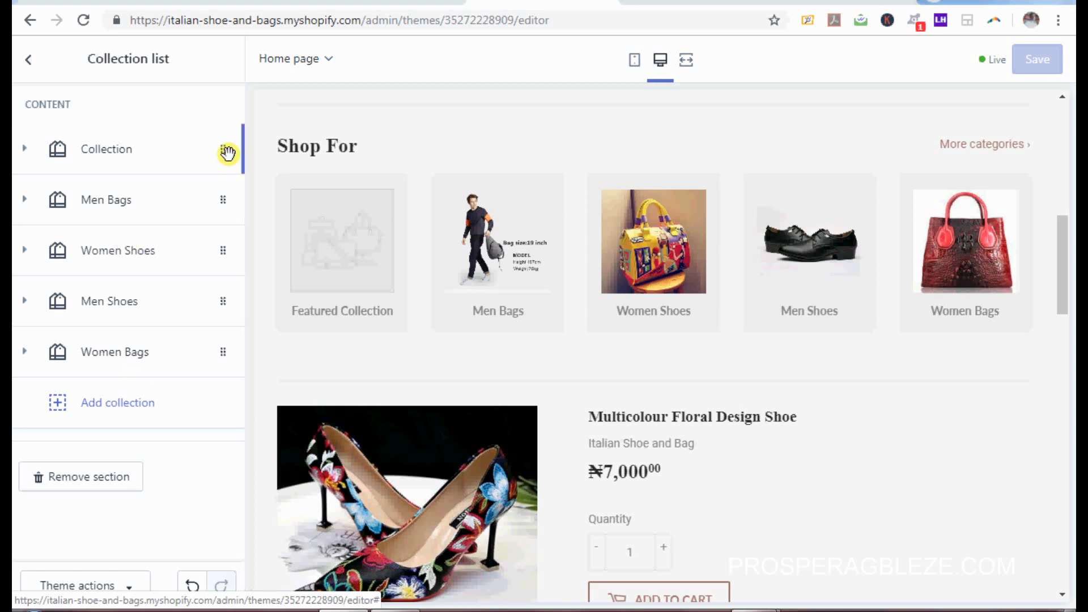
click(227, 152)
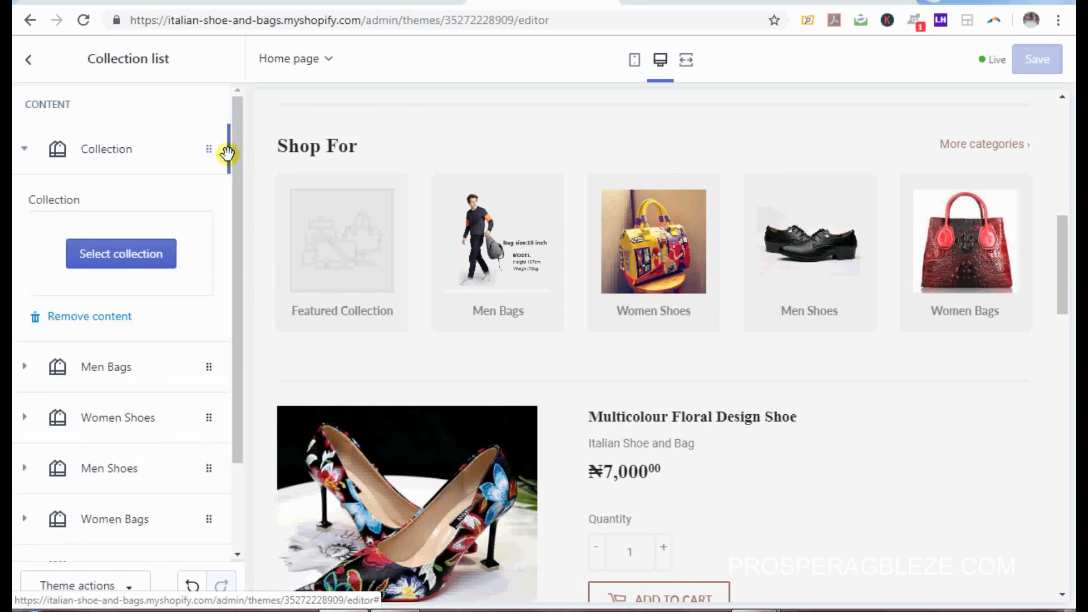
click(85, 318)
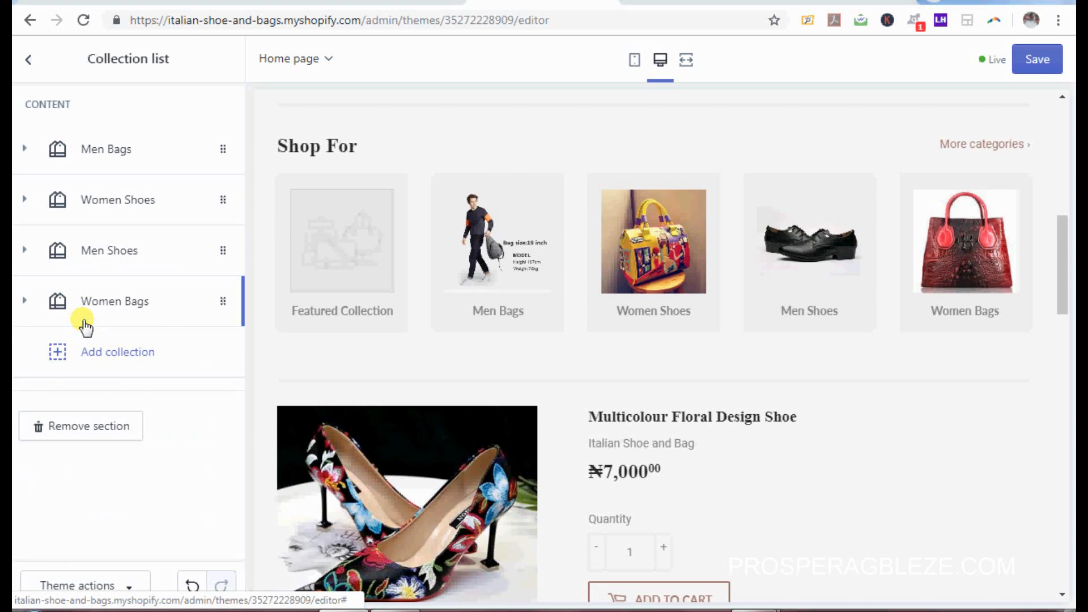
click(1058, 60)
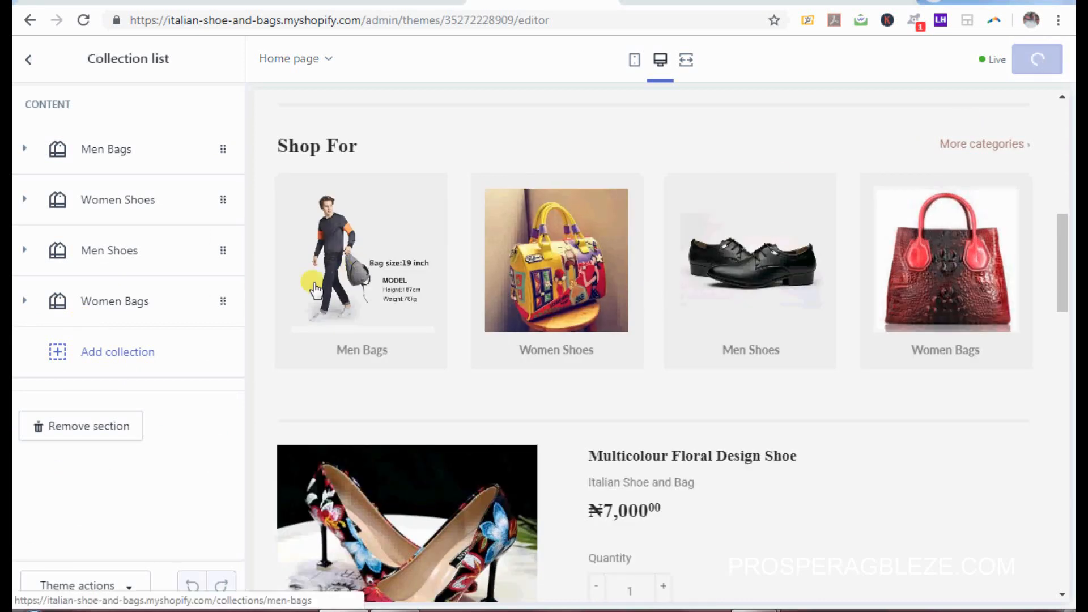
Step: Check the updated storefront, then go to the editor's Theme settings
click(363, 303)
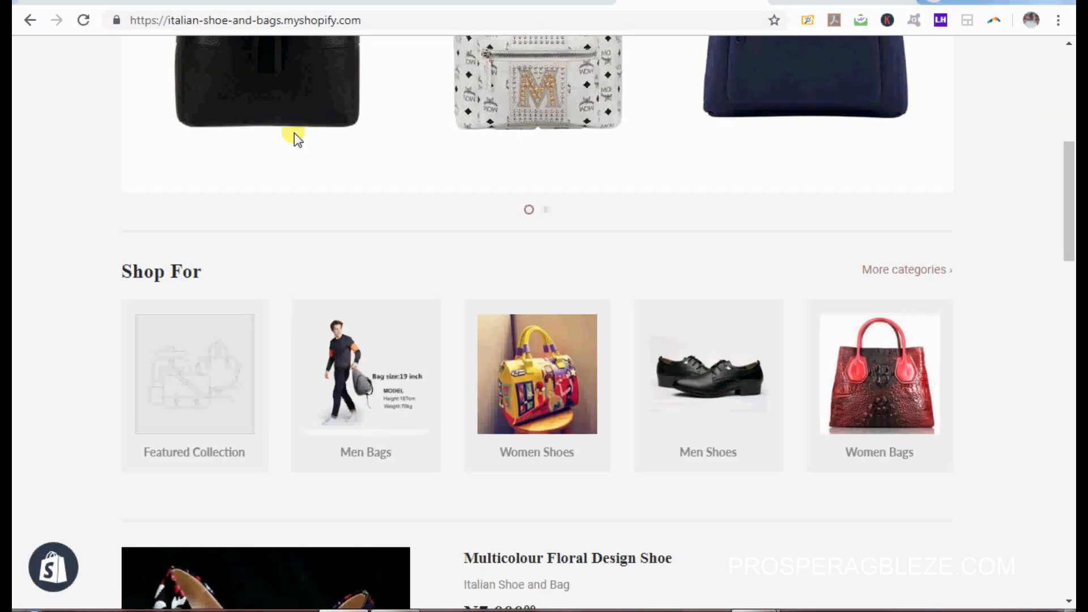
click(558, 3)
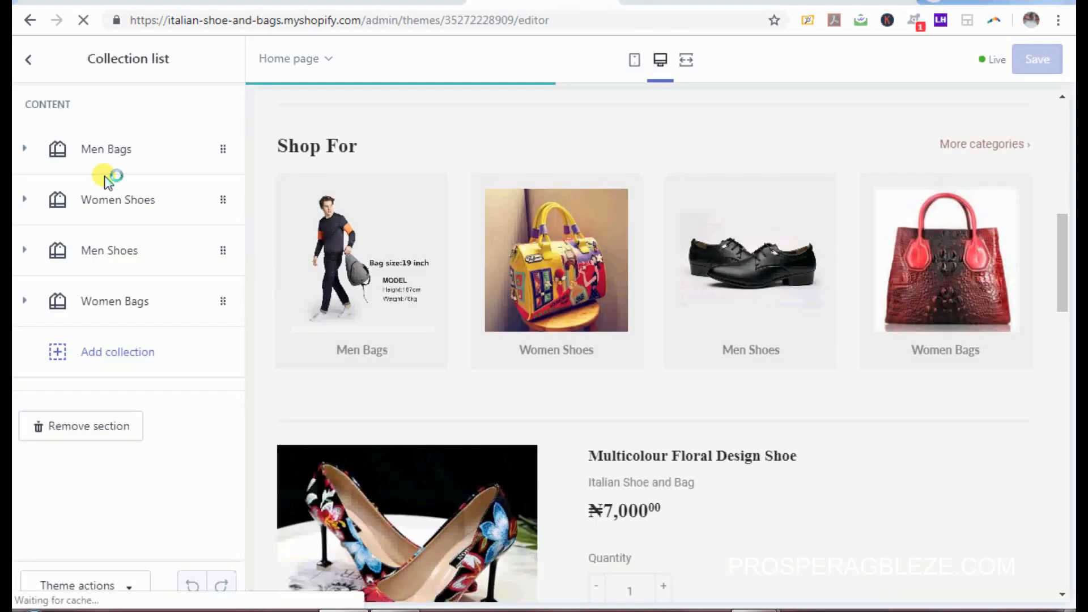
click(30, 60)
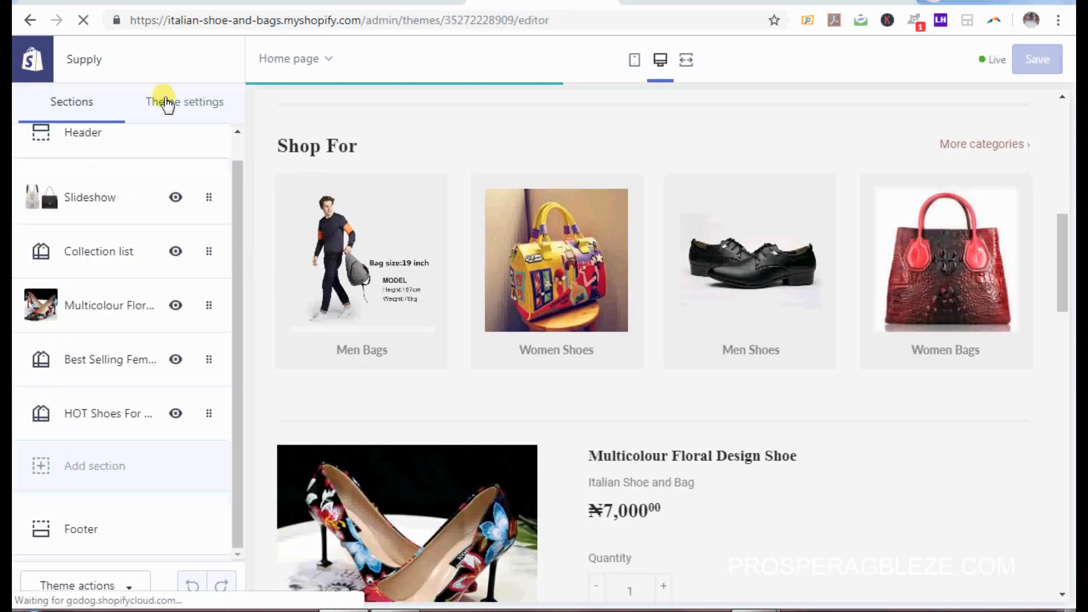
click(165, 102)
Step: Open the Primary content colour (#9C756F) in Colors, then bring up the Word pink-code notes
click(80, 156)
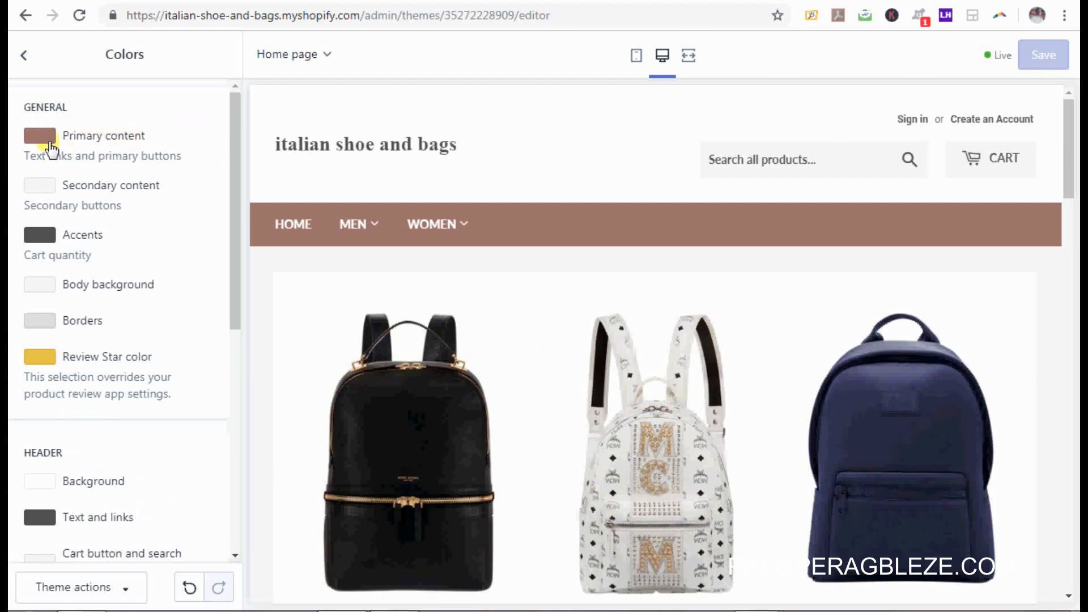
click(49, 142)
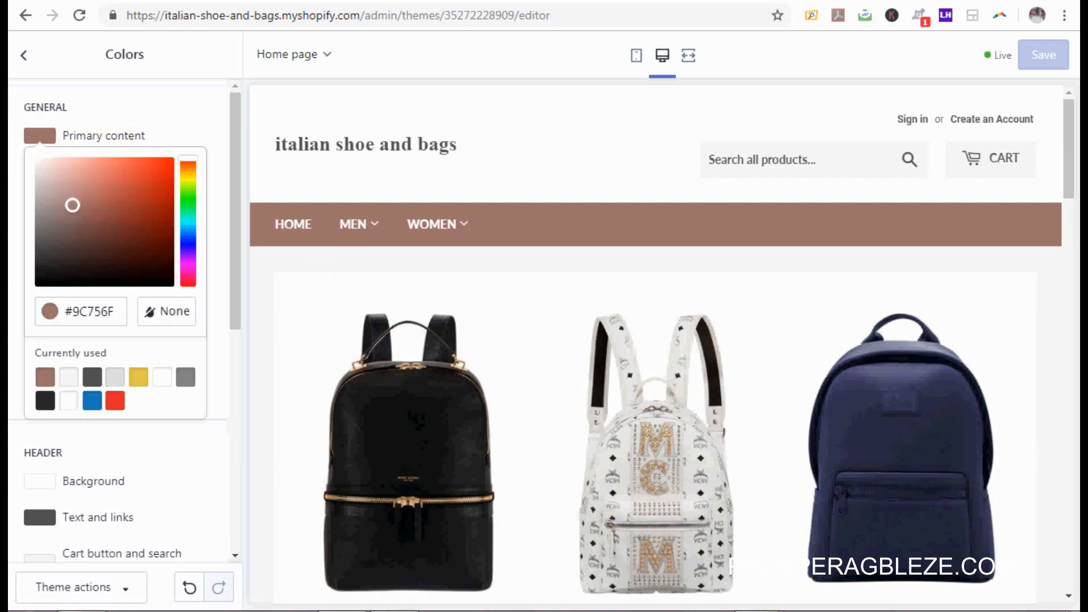
key(alt+Tab)
drag(1076, 290, 1076, 417)
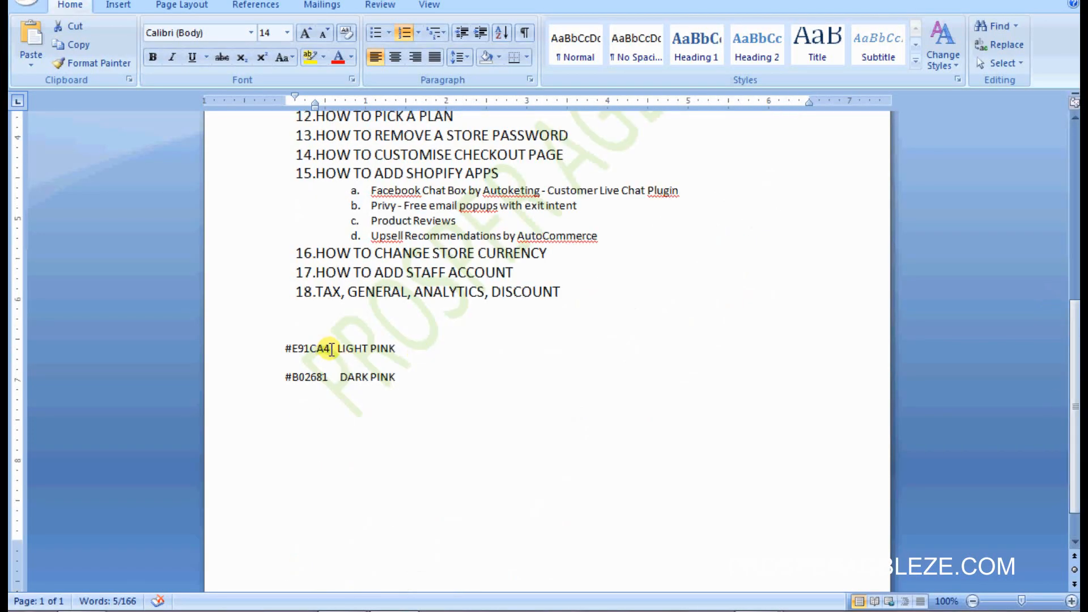
Step: Select the light pink code #E91CA4 in the Word notes and return to Chrome
drag(332, 348, 285, 348)
key(ctrl+c)
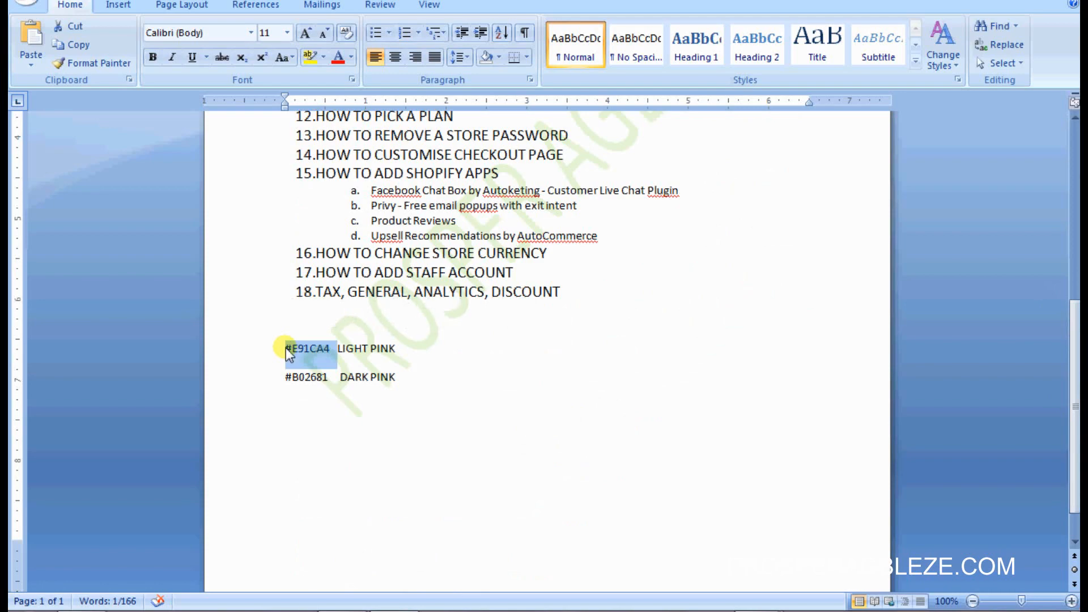
click(342, 611)
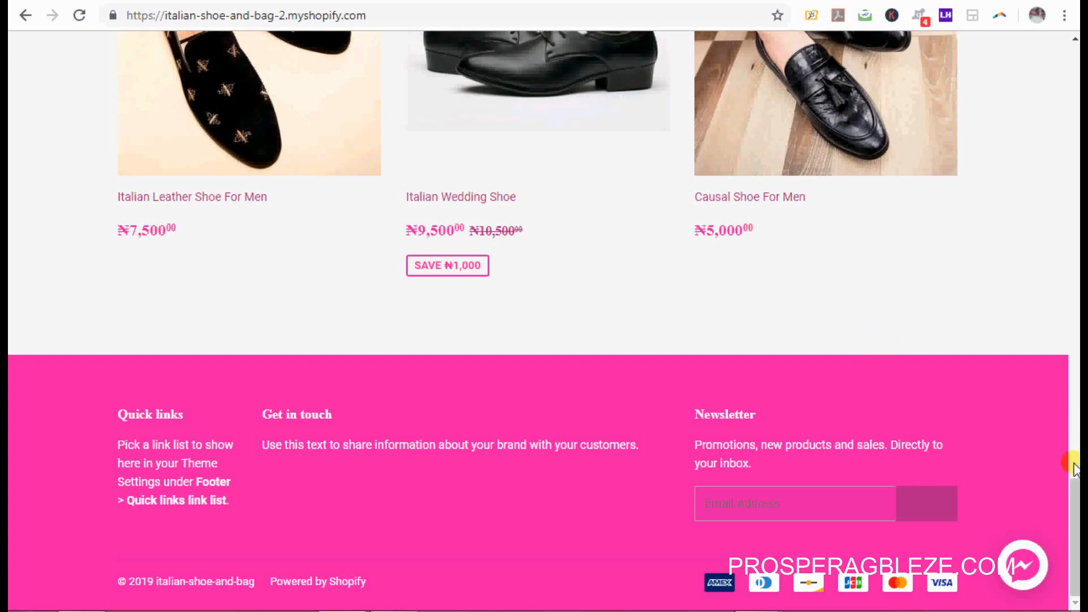
drag(1074, 468, 1075, 99)
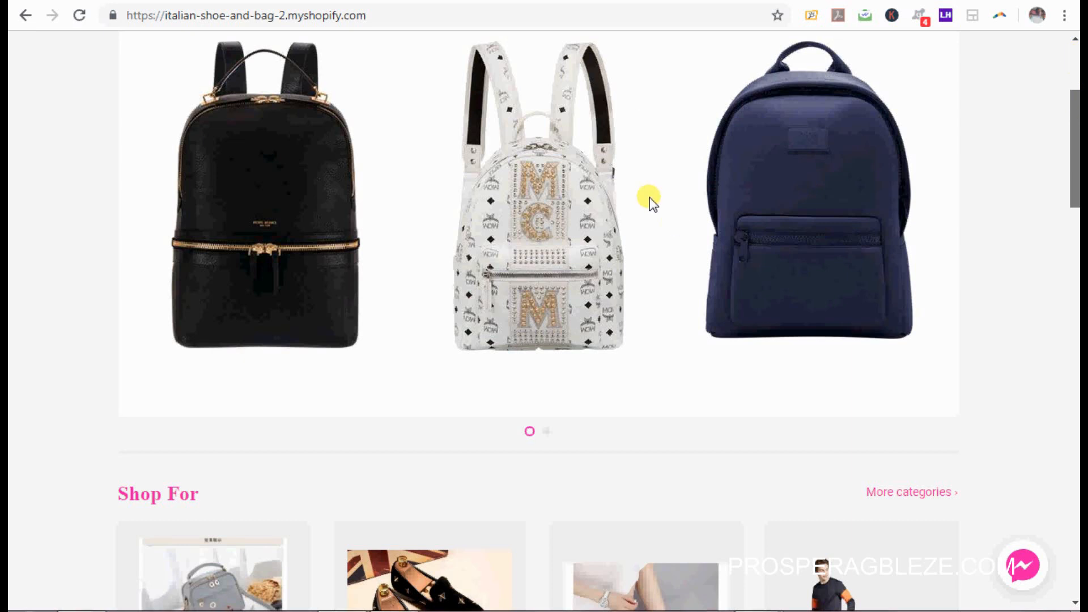
scroll(649, 197, up, 4)
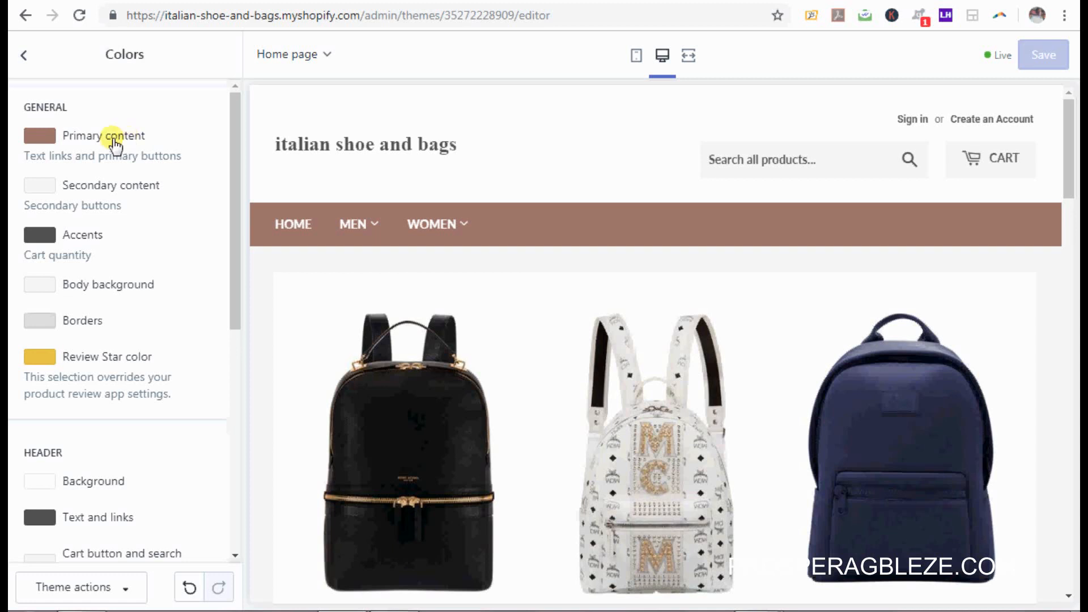
Step: Set the Primary content colour to light pink #E91CA4 by pasting its hex code
click(46, 136)
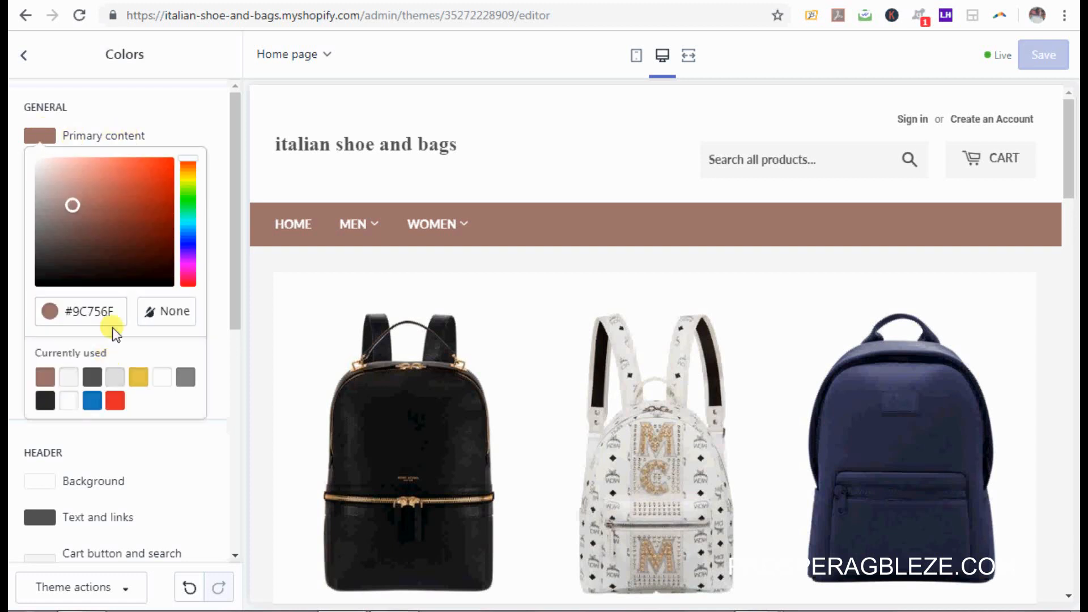
click(100, 313)
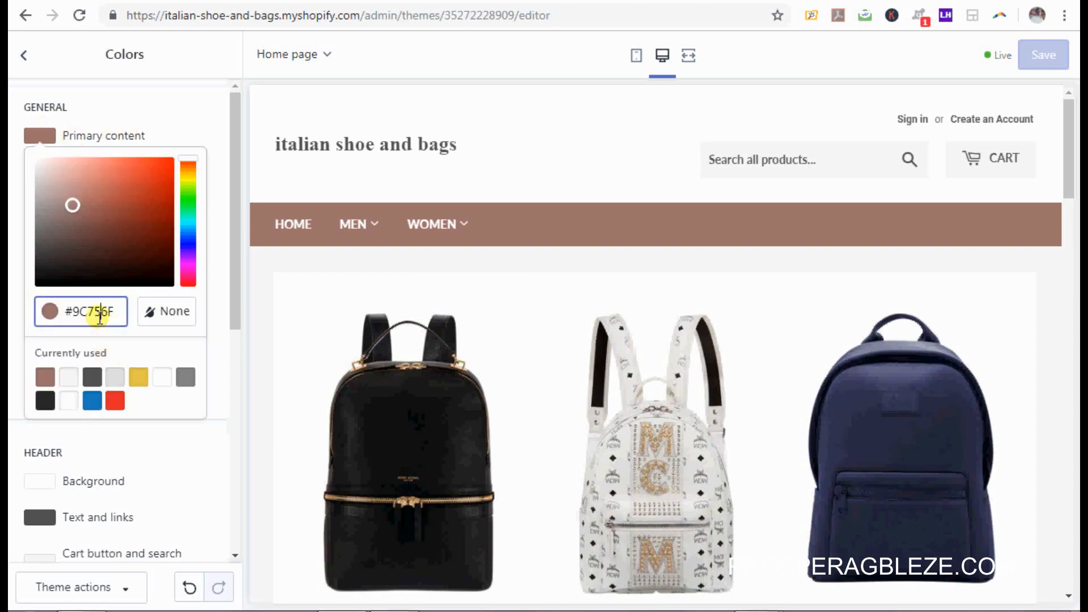
triple_click(99, 315)
key(ctrl+v)
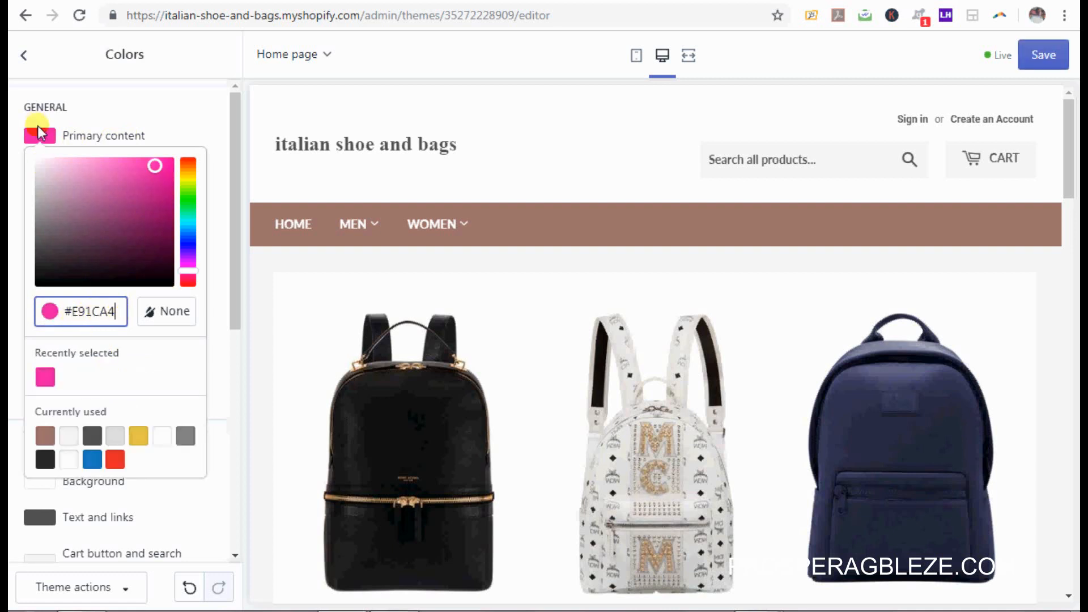
double_click(47, 139)
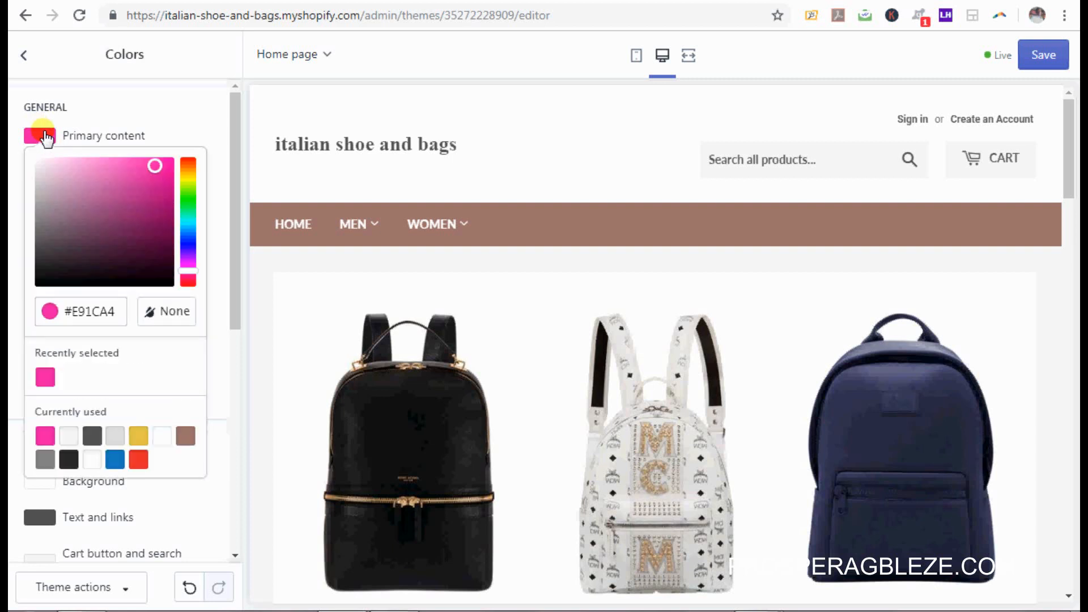
click(145, 117)
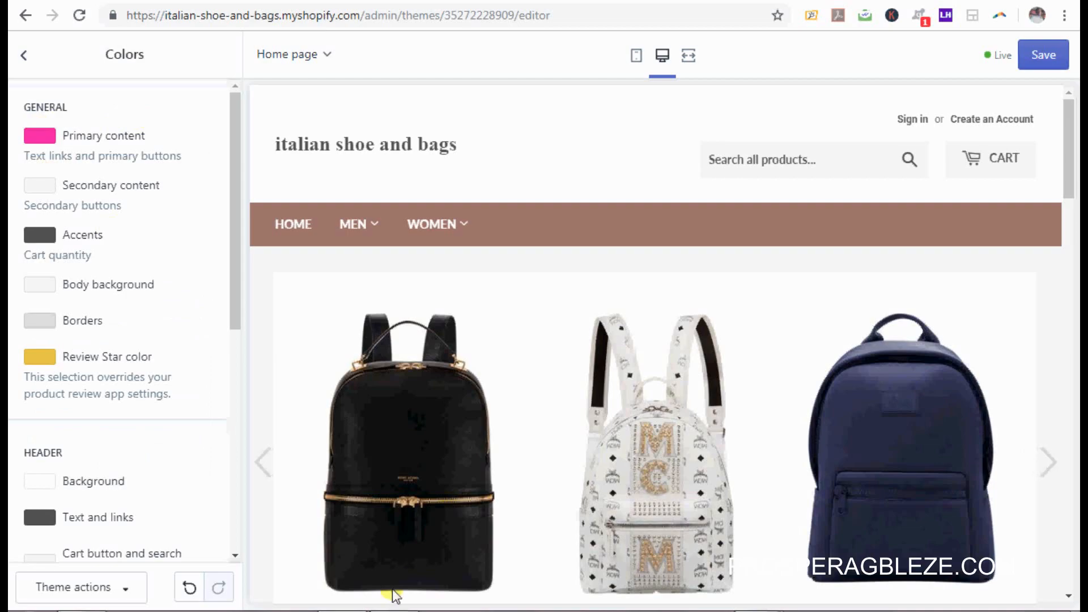
Step: Select the dark pink code #B02681 in the Word notes and return to Shopify
click(396, 611)
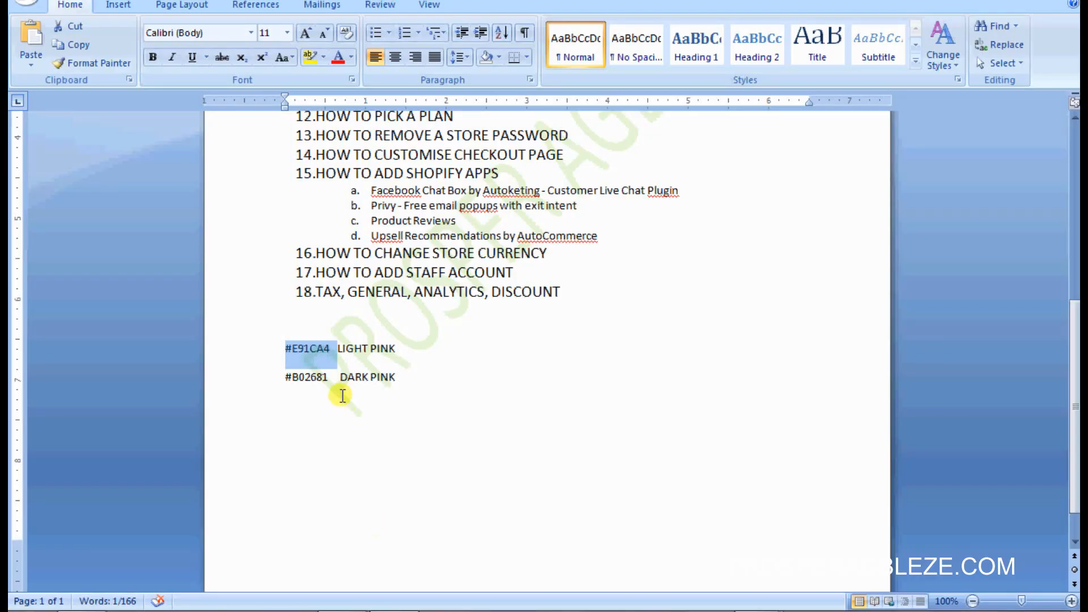
drag(327, 377, 289, 375)
key(ctrl+c)
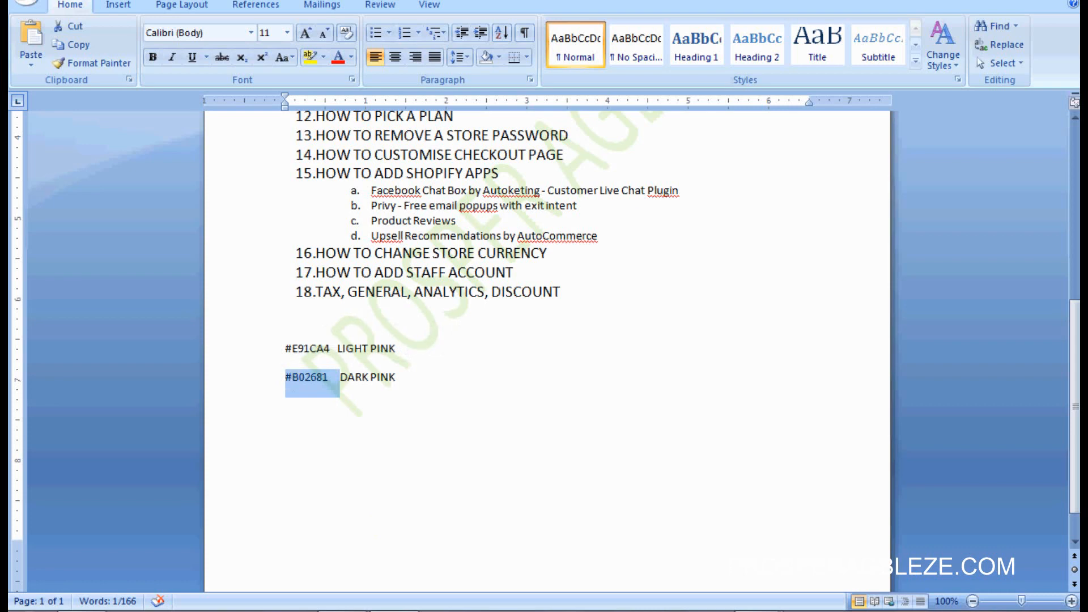
click(343, 611)
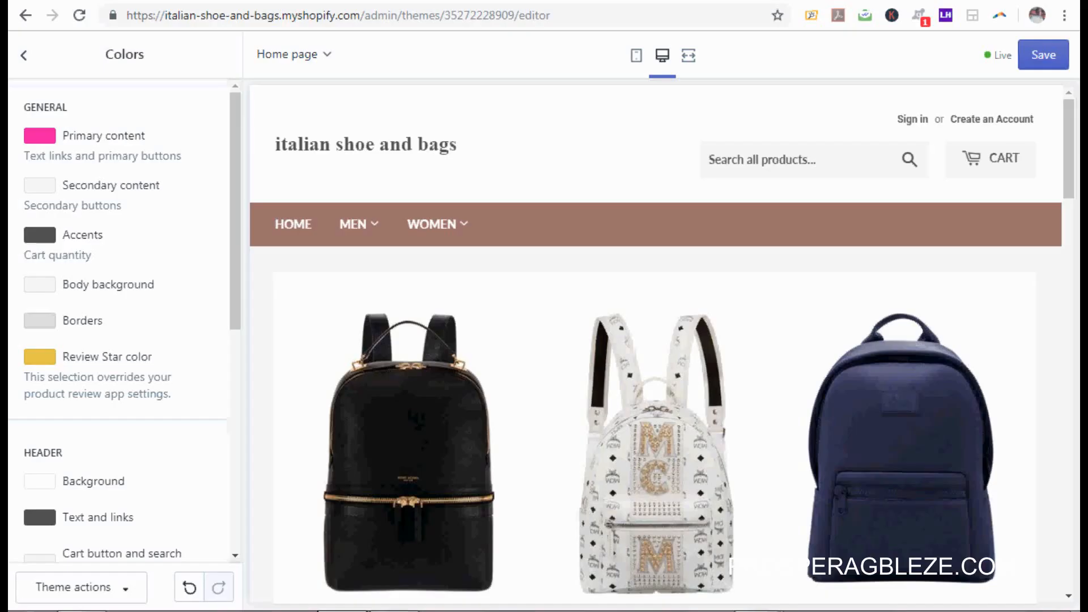
Step: Paste dark pink #B02681 as the Secondary content colour
click(39, 186)
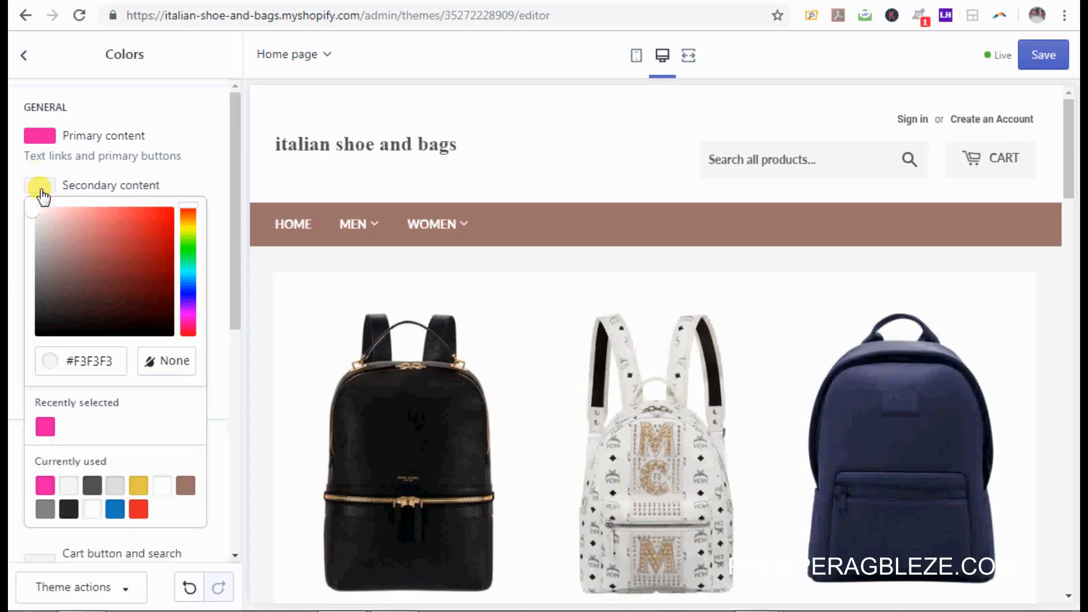
click(107, 357)
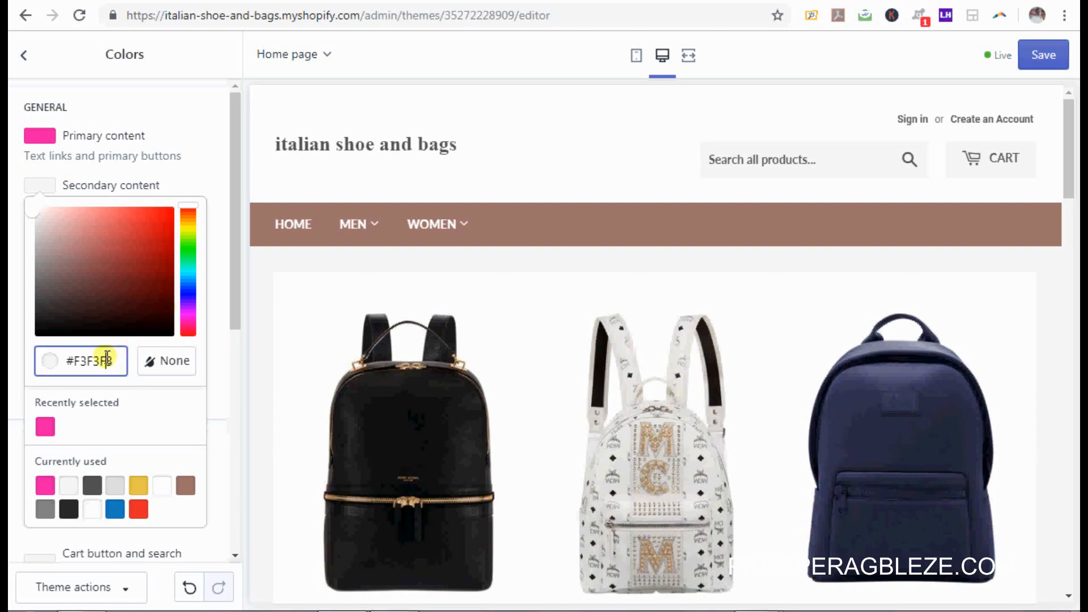
key(ctrl+a)
key(ctrl+v)
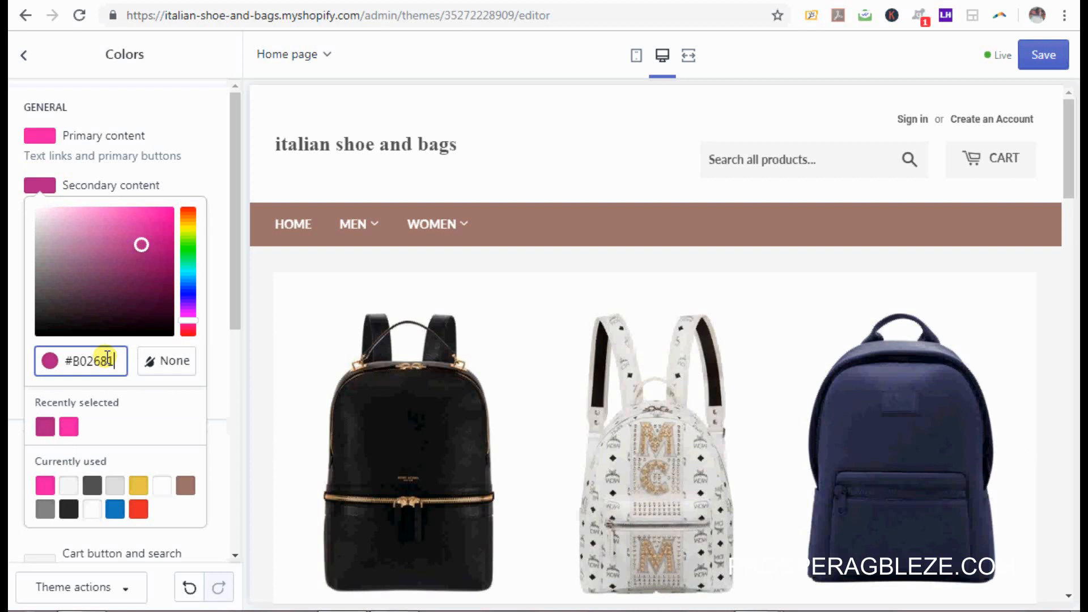
click(213, 149)
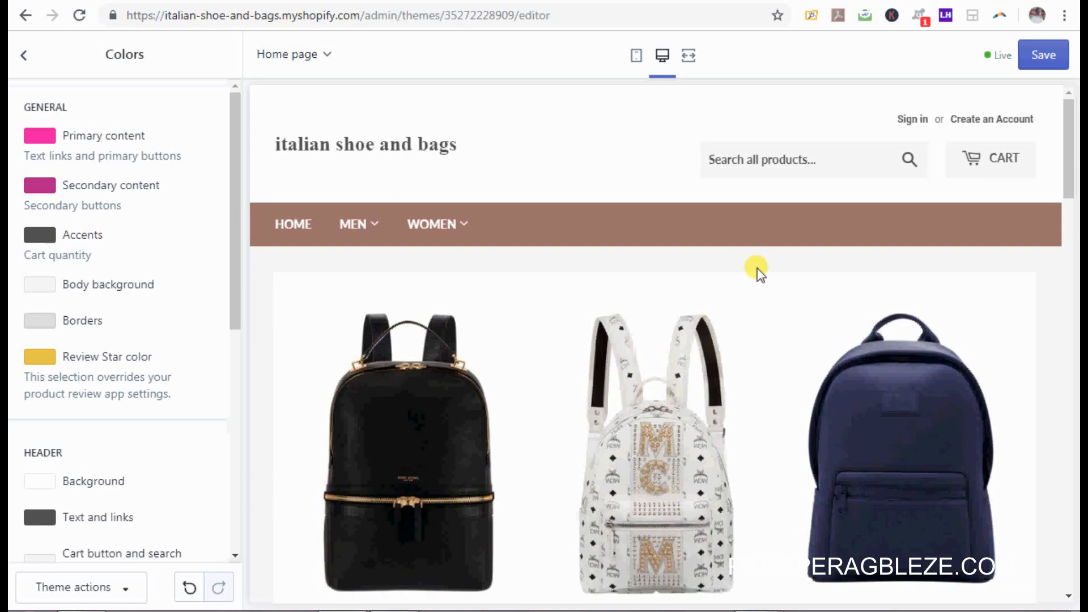
Step: Scroll through the editor and preview, then bring the Word colour notes back up
drag(1069, 170, 1075, 564)
drag(1080, 348, 1077, 77)
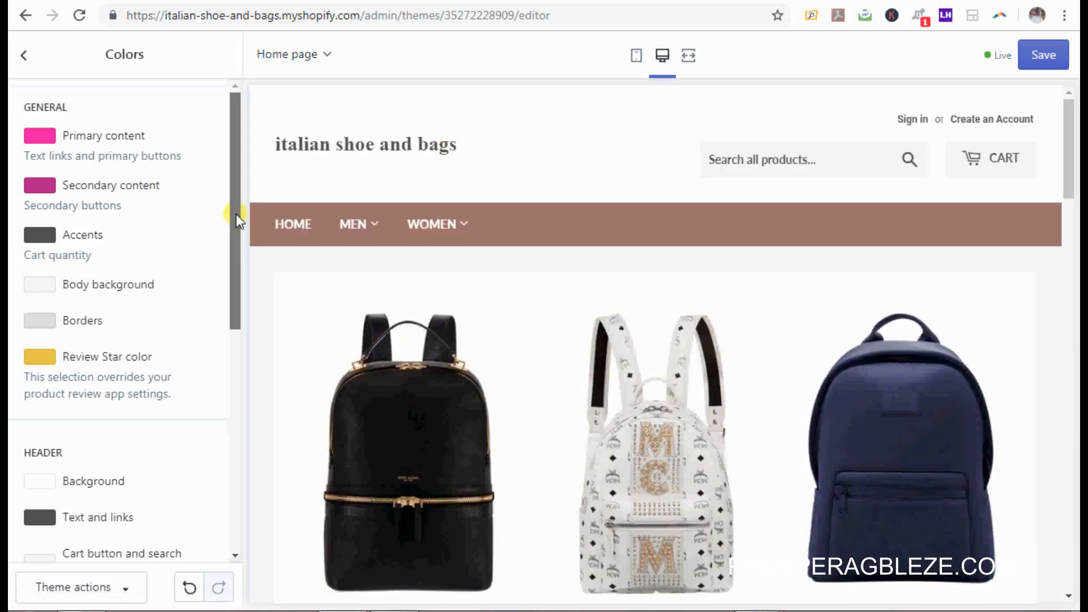
drag(236, 213, 237, 352)
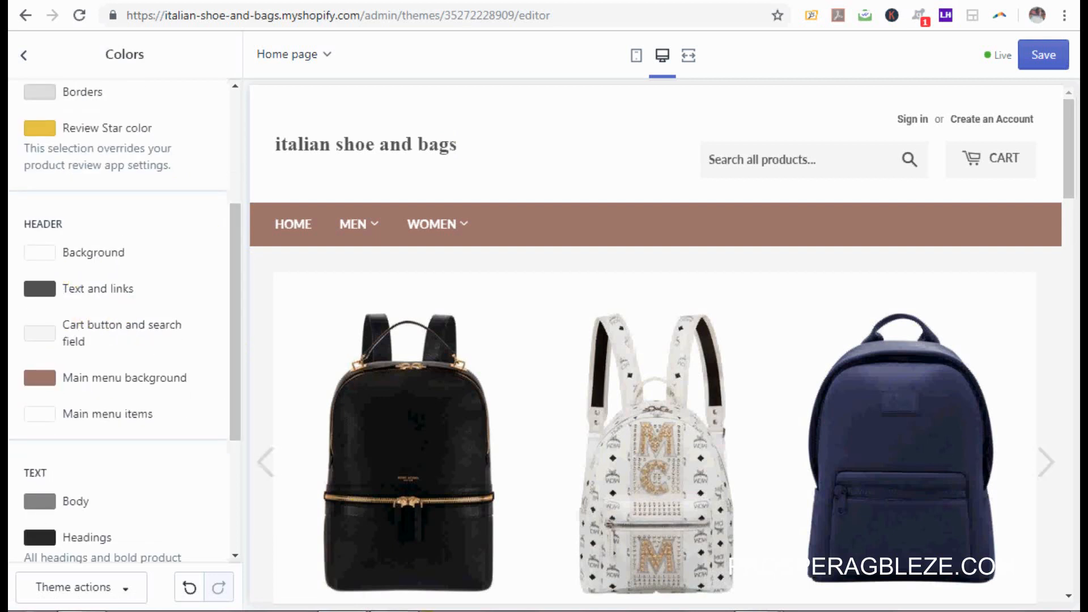
click(397, 611)
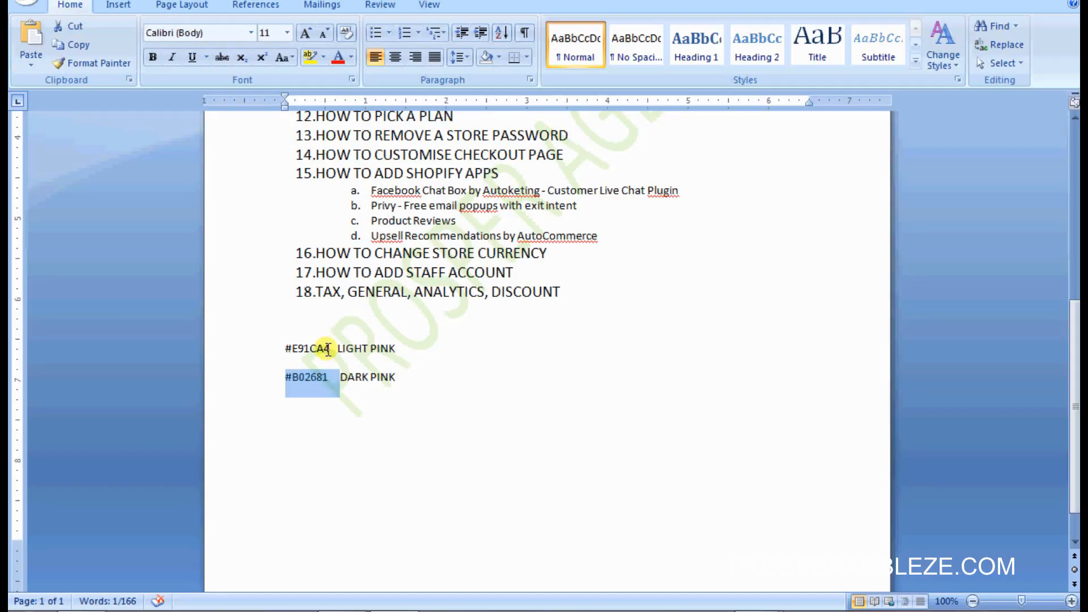
Step: Copy light pink #E91CA4 from the notes and paste it as the header background
drag(326, 348, 287, 345)
key(ctrl+c)
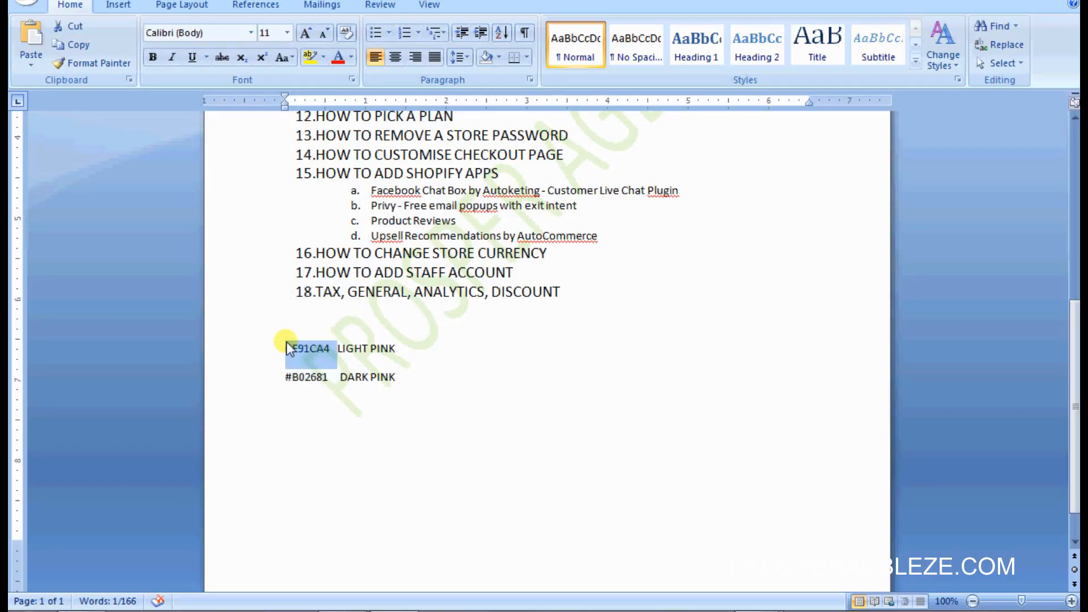
click(354, 606)
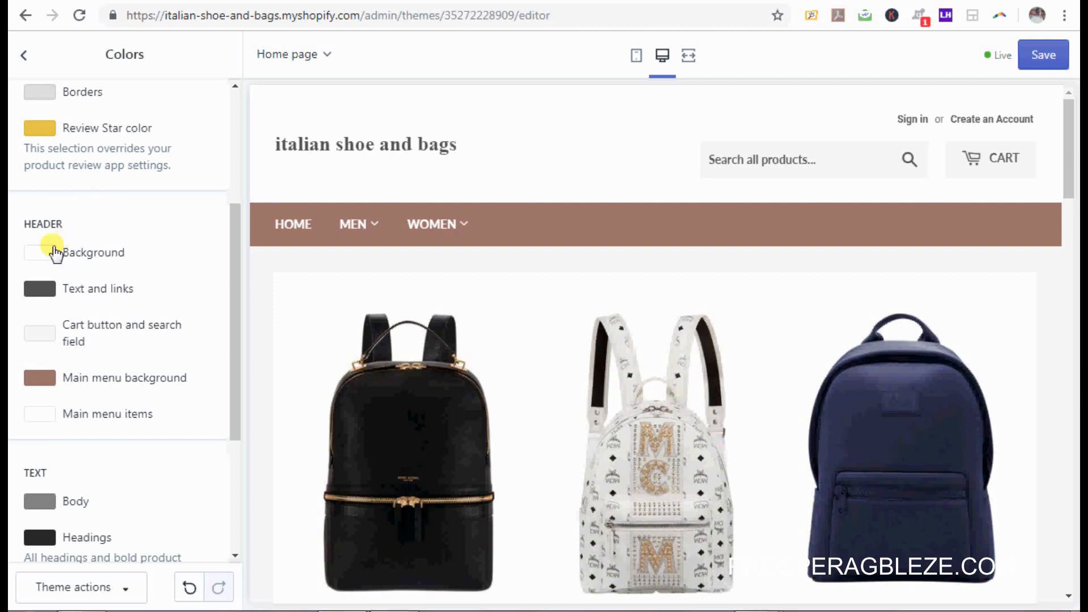
click(54, 252)
click(105, 429)
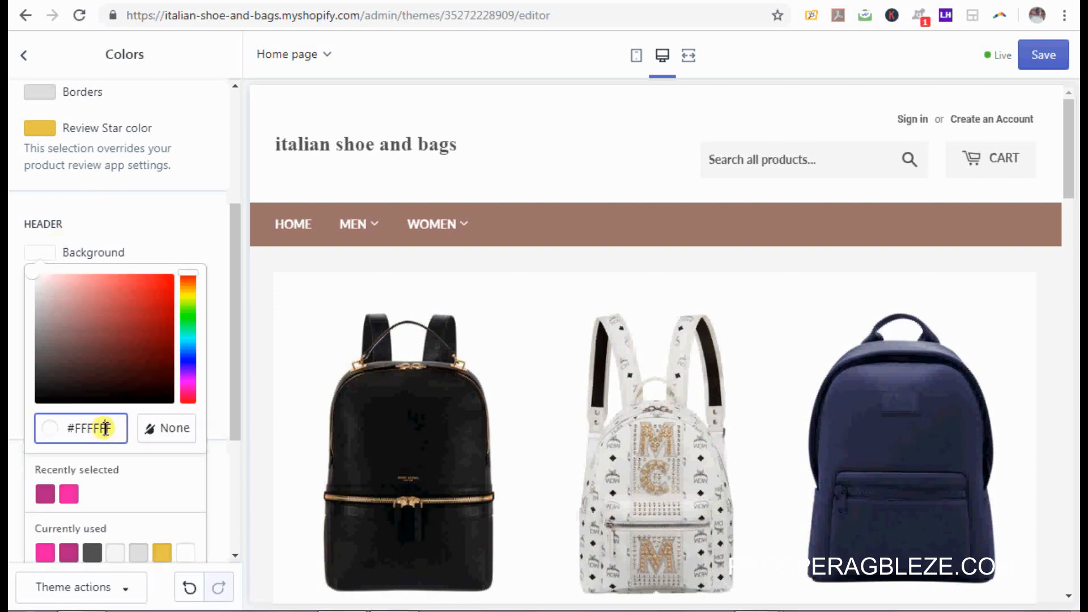
key(ctrl+a)
key(ctrl+v)
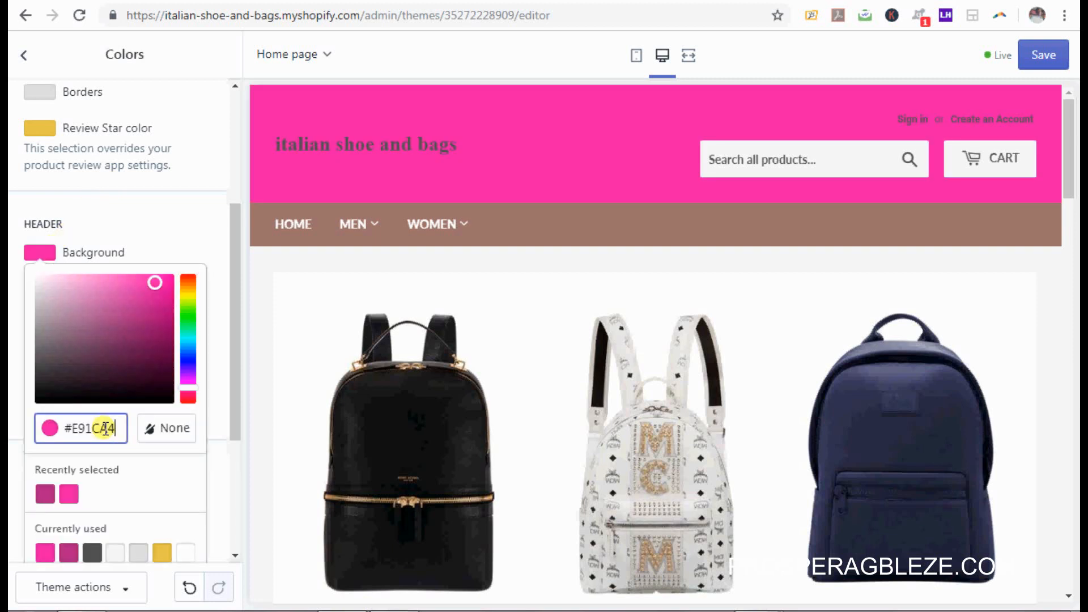
click(208, 222)
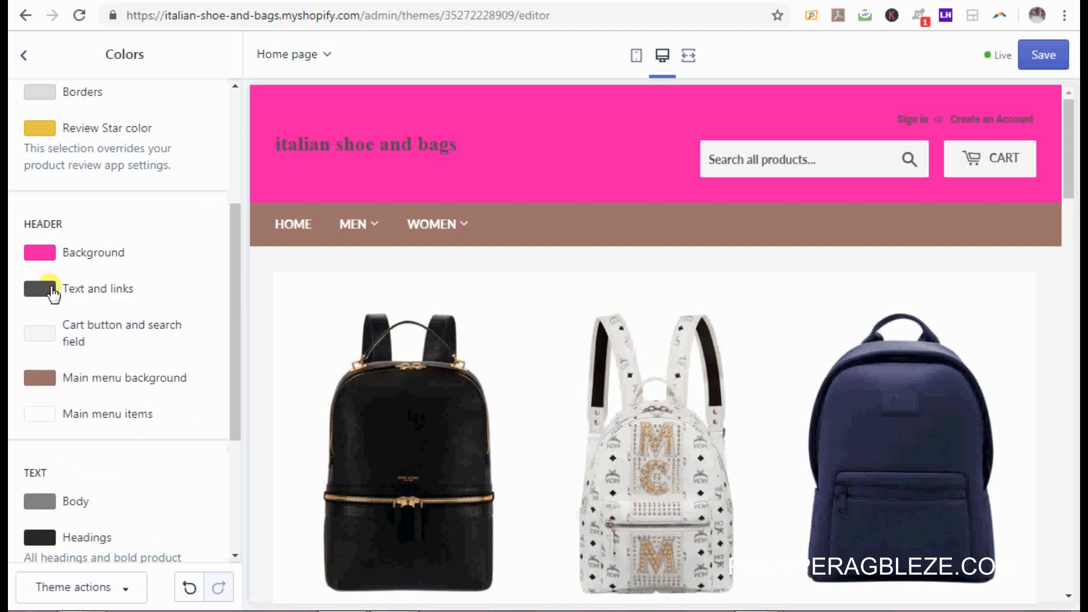
Step: Make the header text and links white, then select #B02681 in the Word notes
click(40, 289)
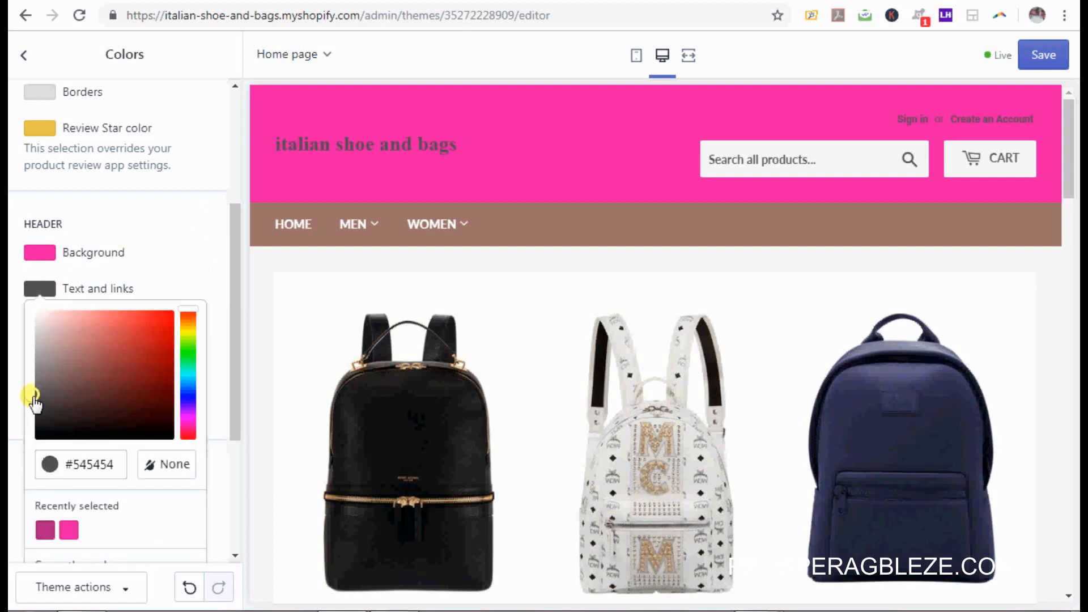
click(35, 312)
click(19, 267)
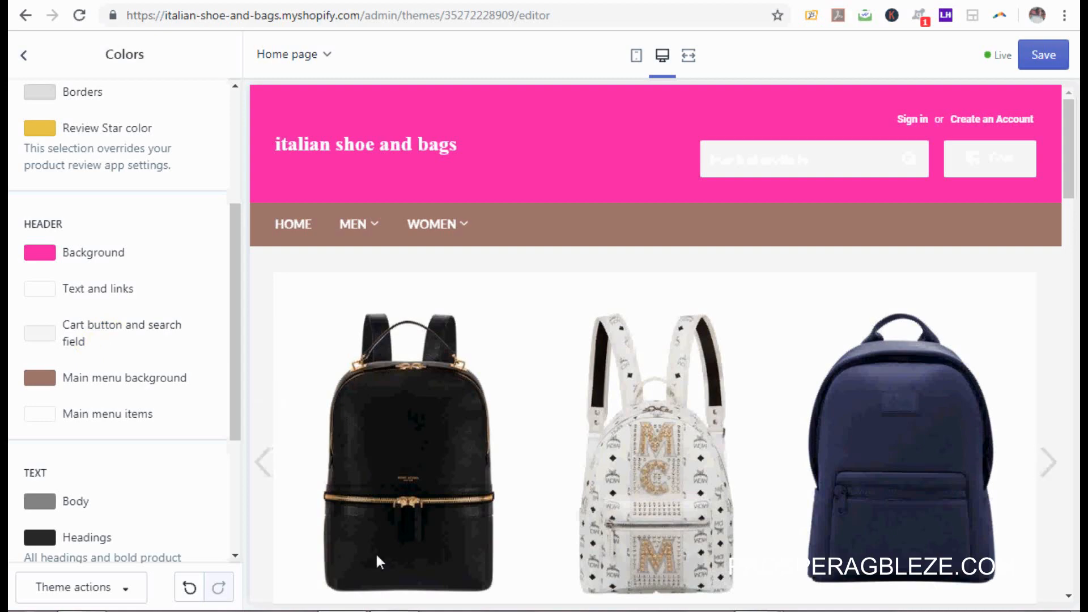
click(397, 611)
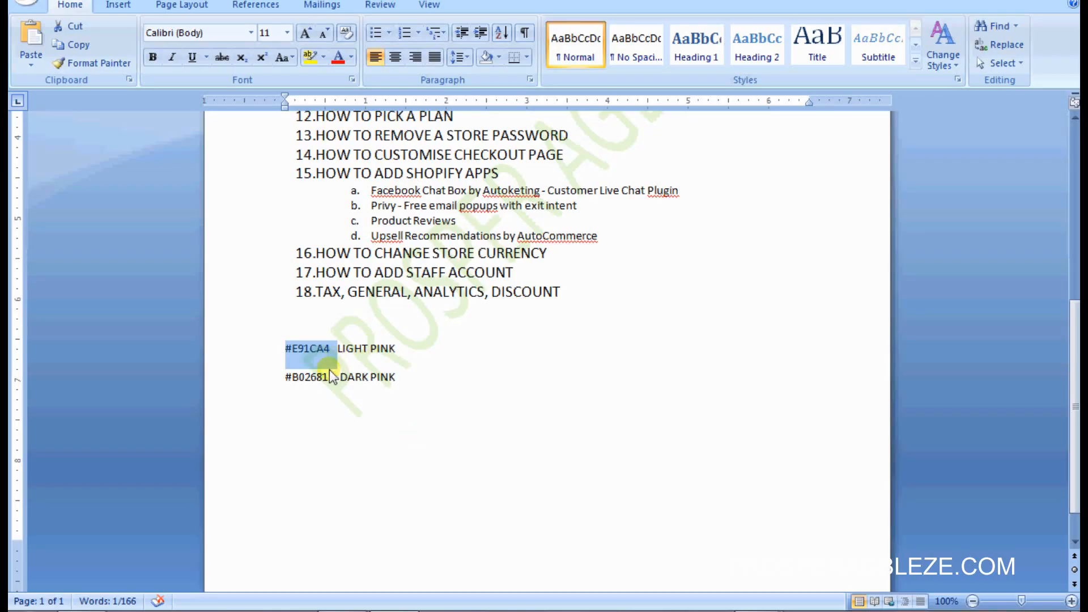
drag(331, 377, 285, 373)
key(ctrl+c)
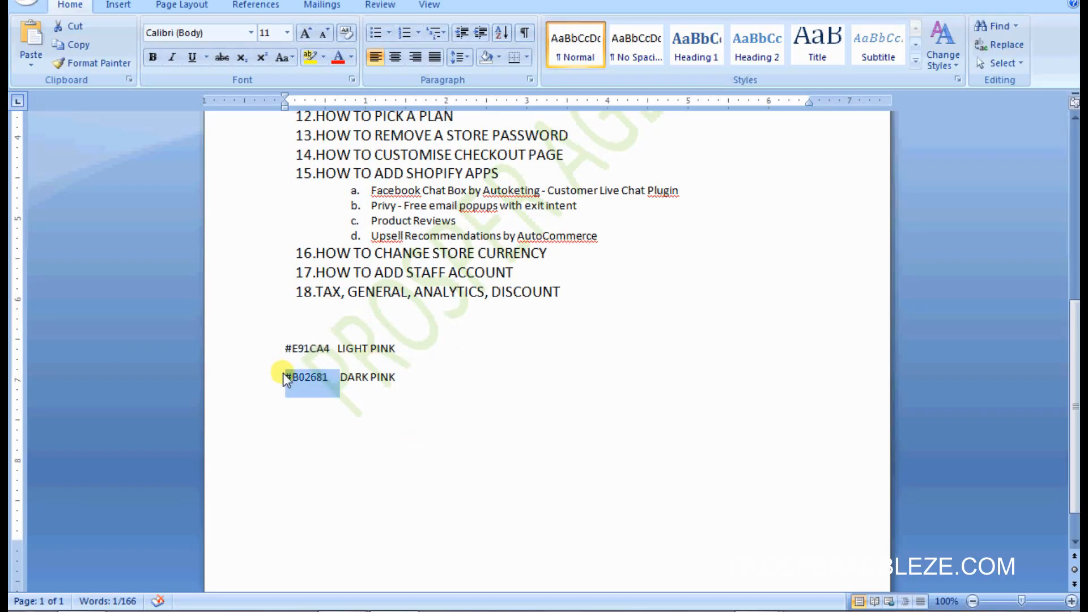
Step: Paste dark pink #B02681 as the cart button and search field colour
click(343, 611)
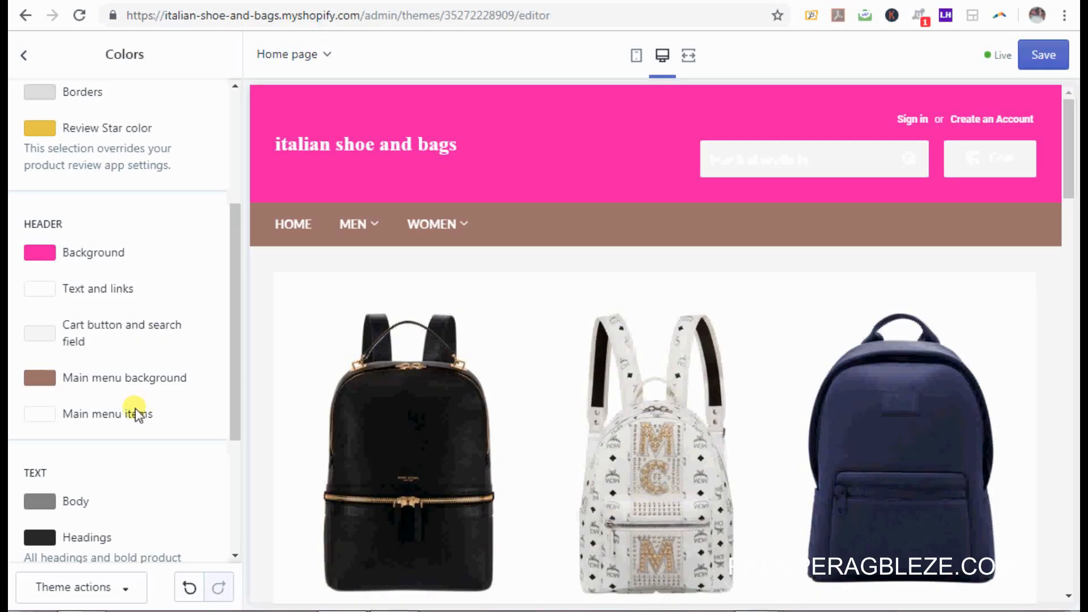
click(36, 335)
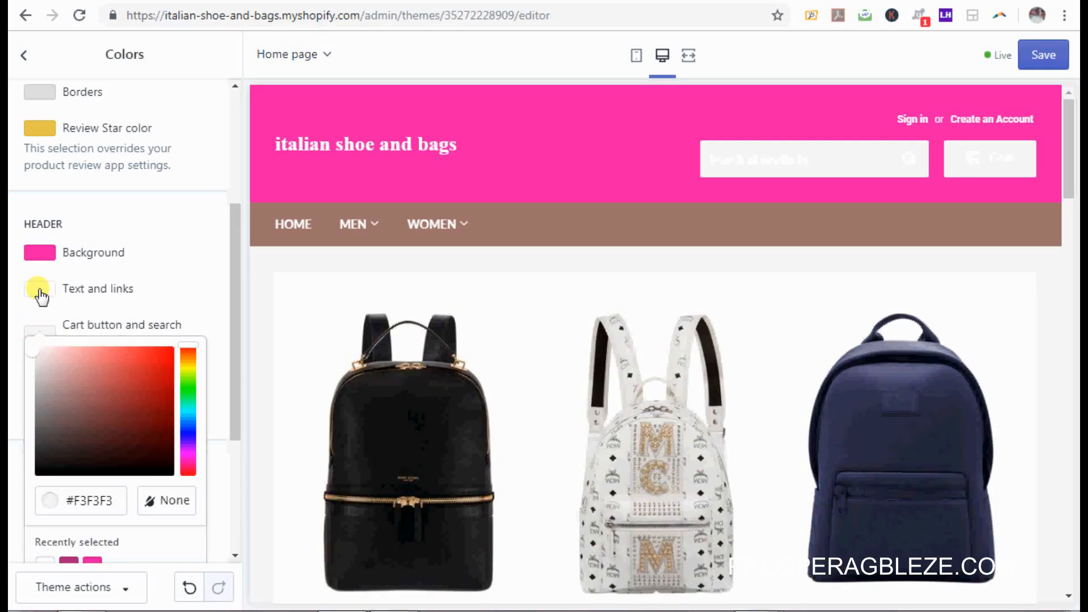
click(105, 500)
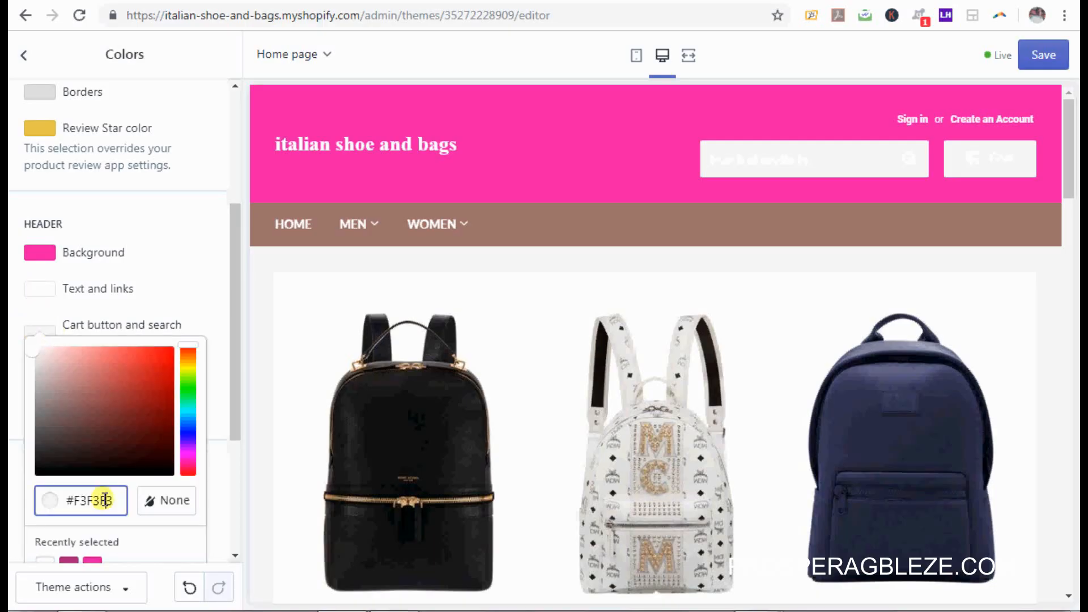
double_click(105, 500)
key(ctrl+v)
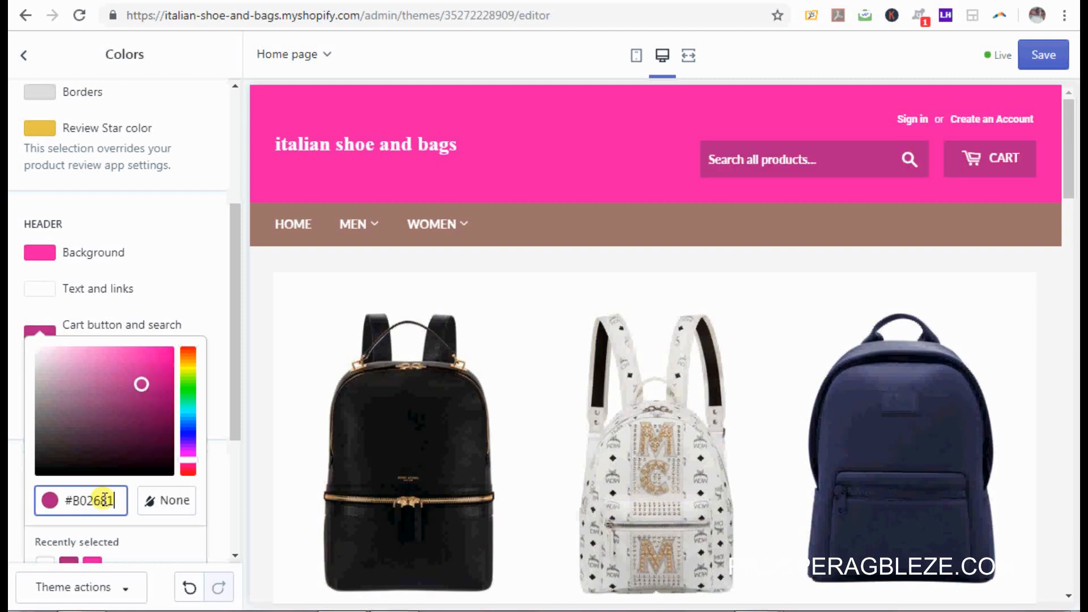
click(221, 284)
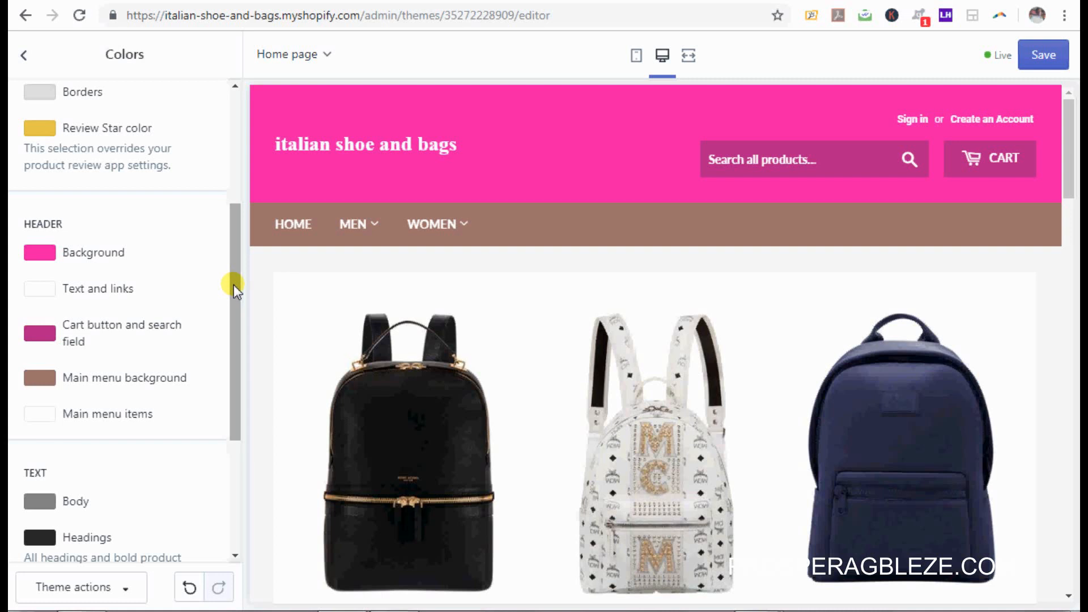
drag(233, 285, 239, 316)
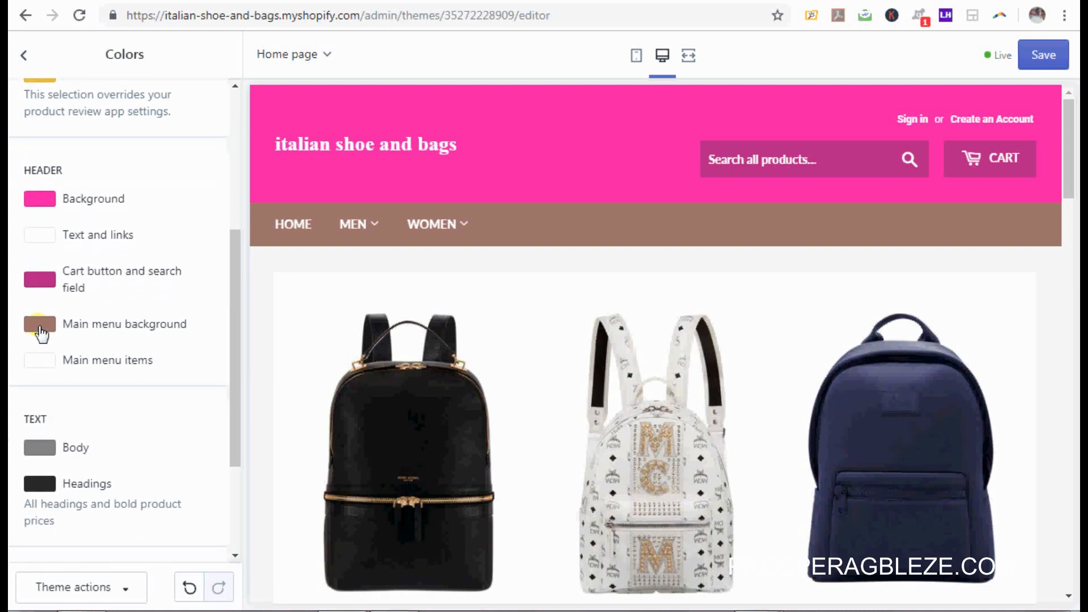
Step: Set the main menu background to the dark pink recently selected swatch
click(40, 325)
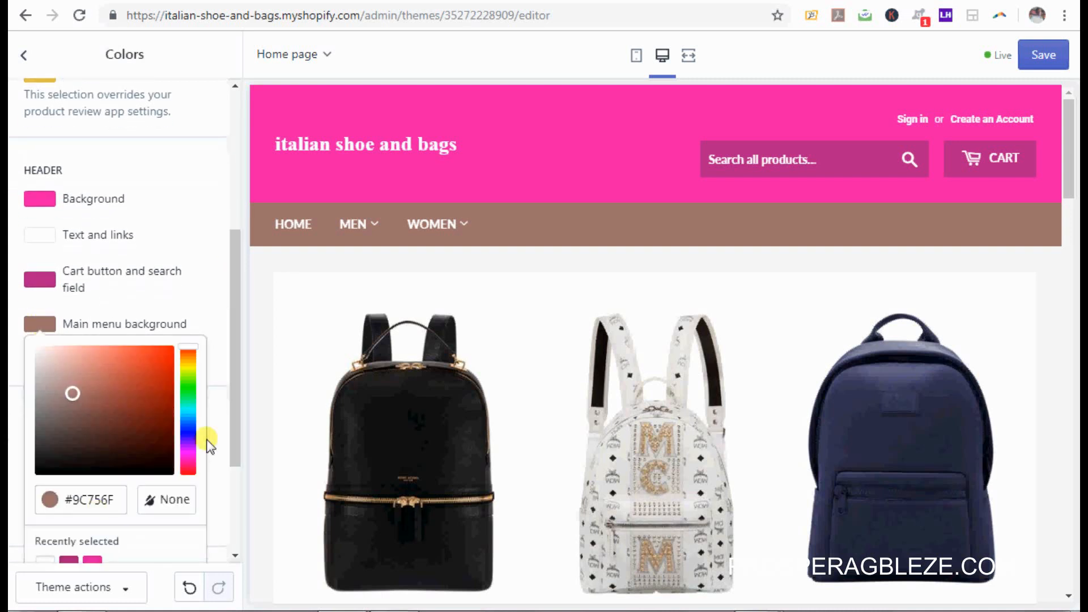
drag(232, 436, 229, 461)
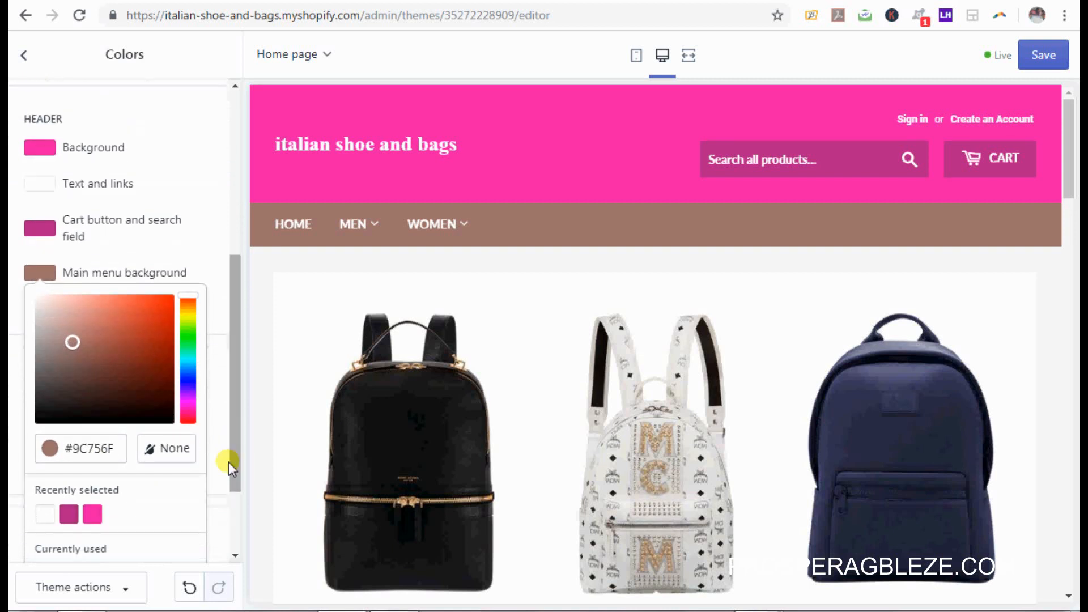
click(68, 516)
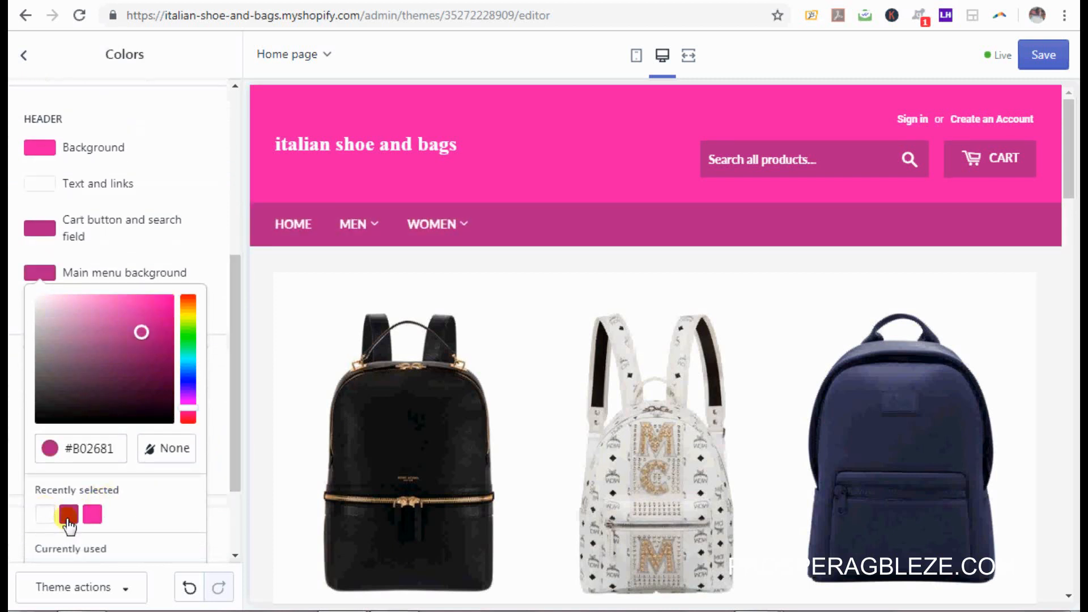
click(217, 210)
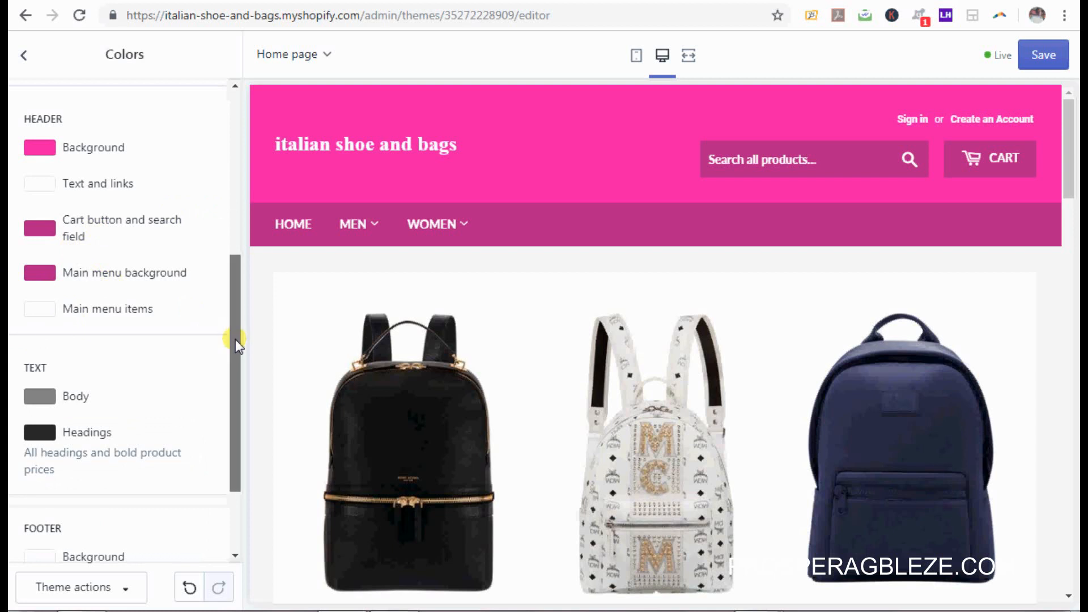
drag(235, 338, 236, 392)
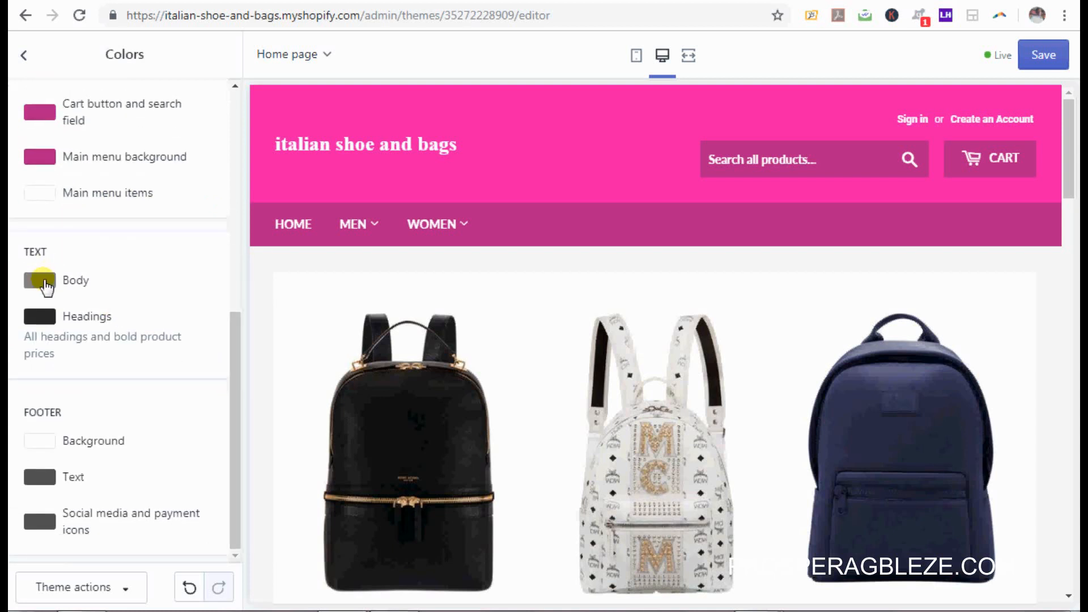
Step: Set the body text colour to dark pink #B02681 from the recent swatches
click(45, 285)
click(69, 522)
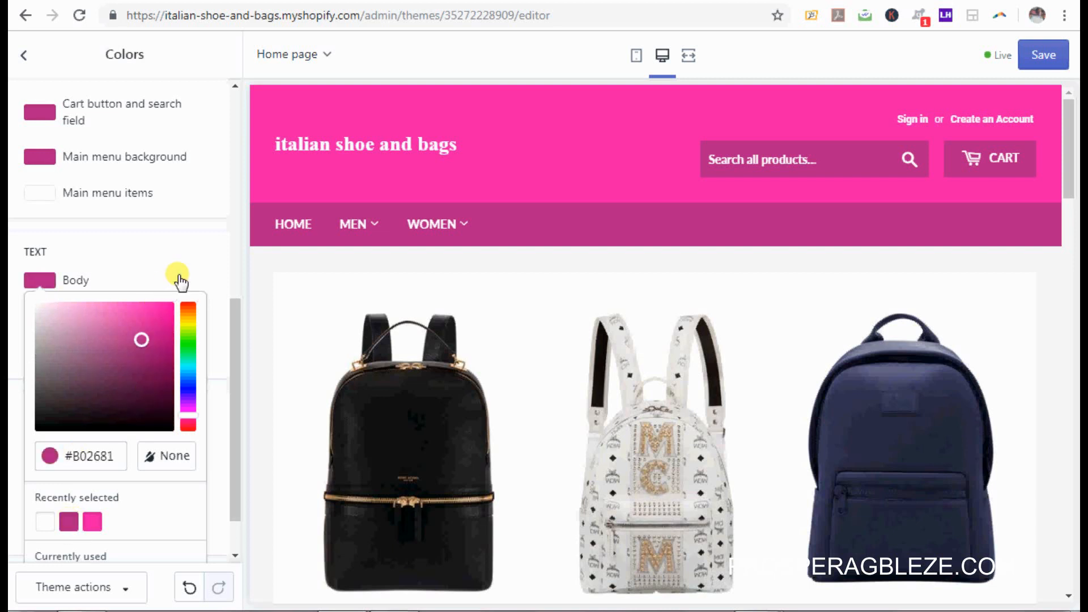
click(163, 256)
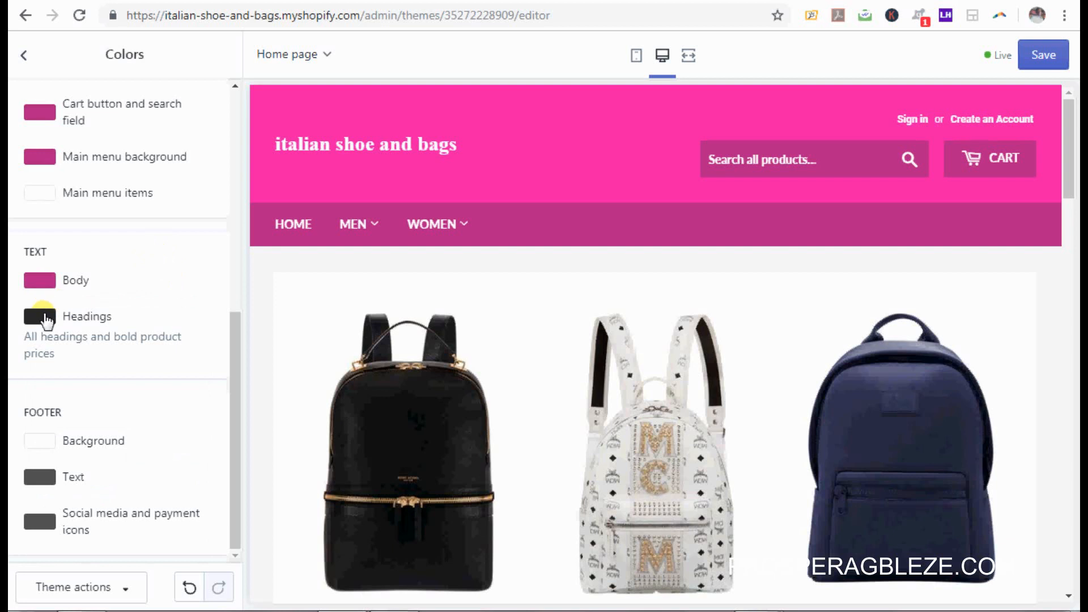
Step: Set the headings colour to light pink #E91CA4 from the recent swatches
click(45, 320)
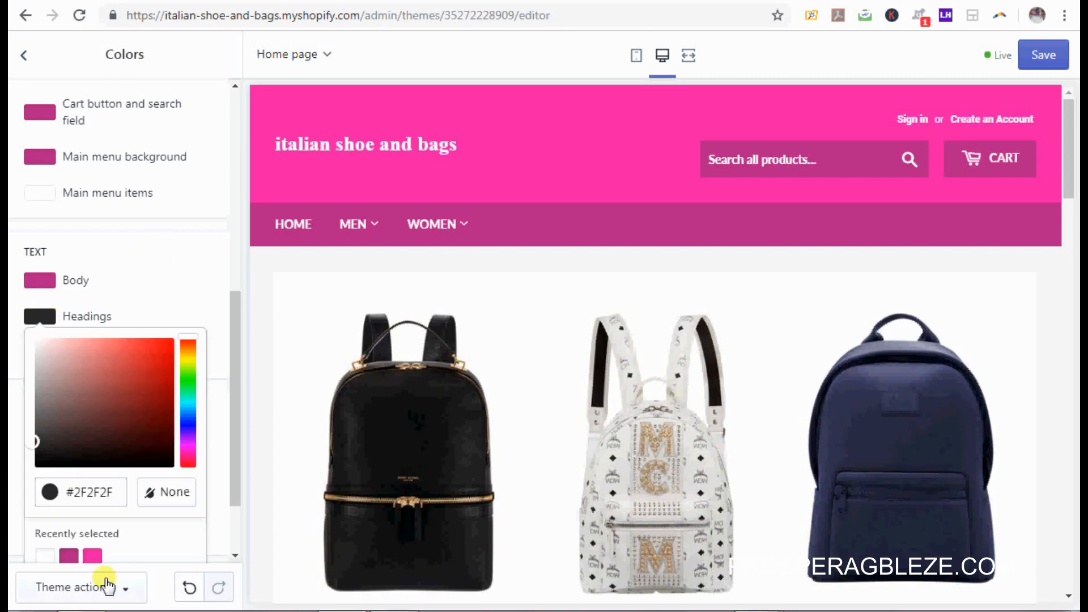
click(94, 557)
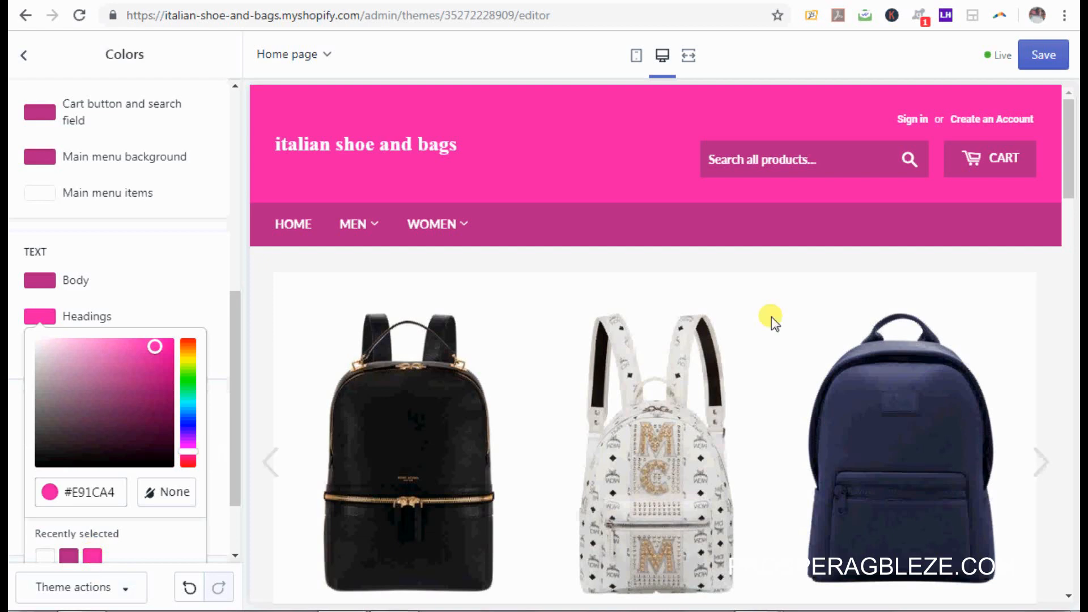
drag(1073, 178, 1072, 368)
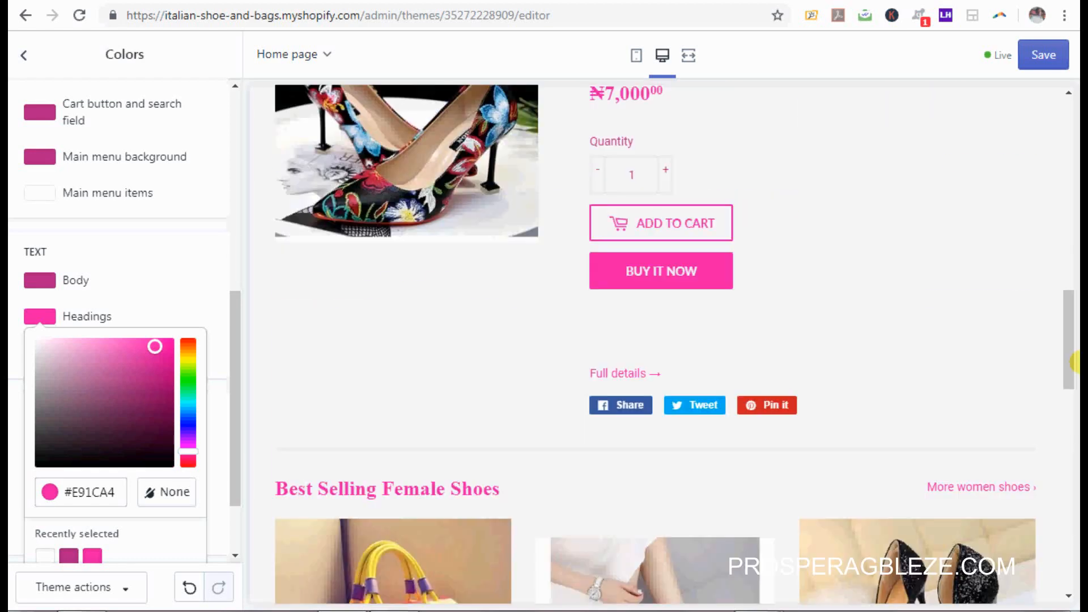
Step: Give the footer a pink background
click(203, 279)
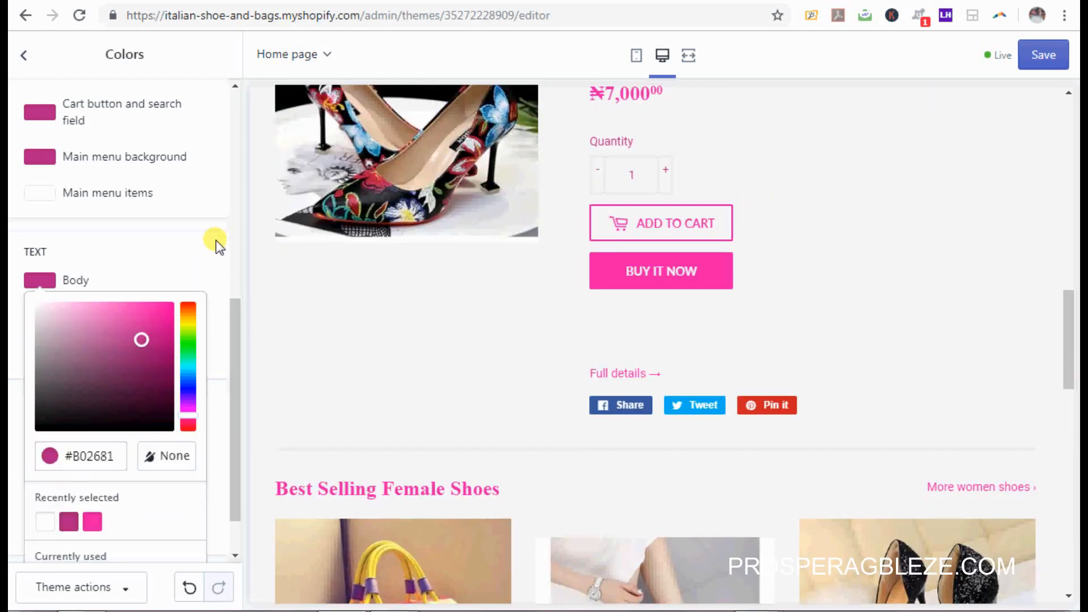
click(233, 326)
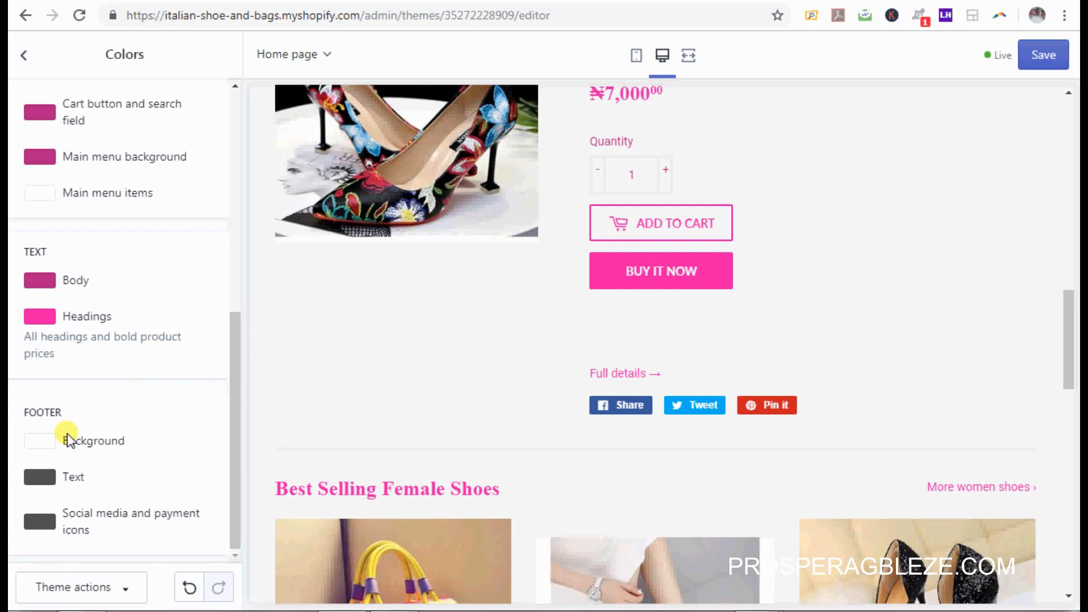
click(51, 442)
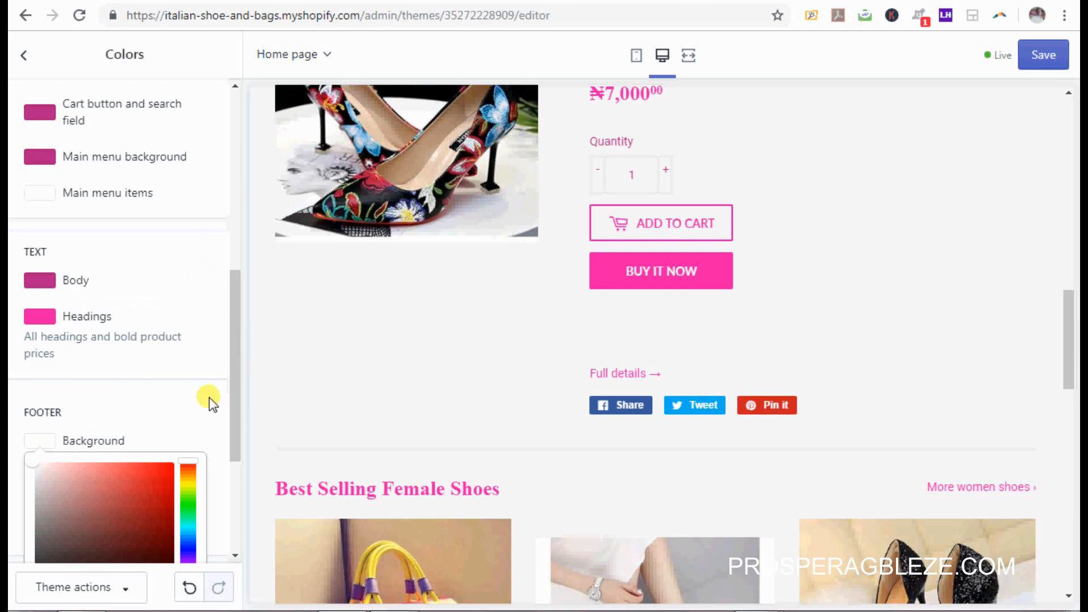
drag(235, 412, 234, 502)
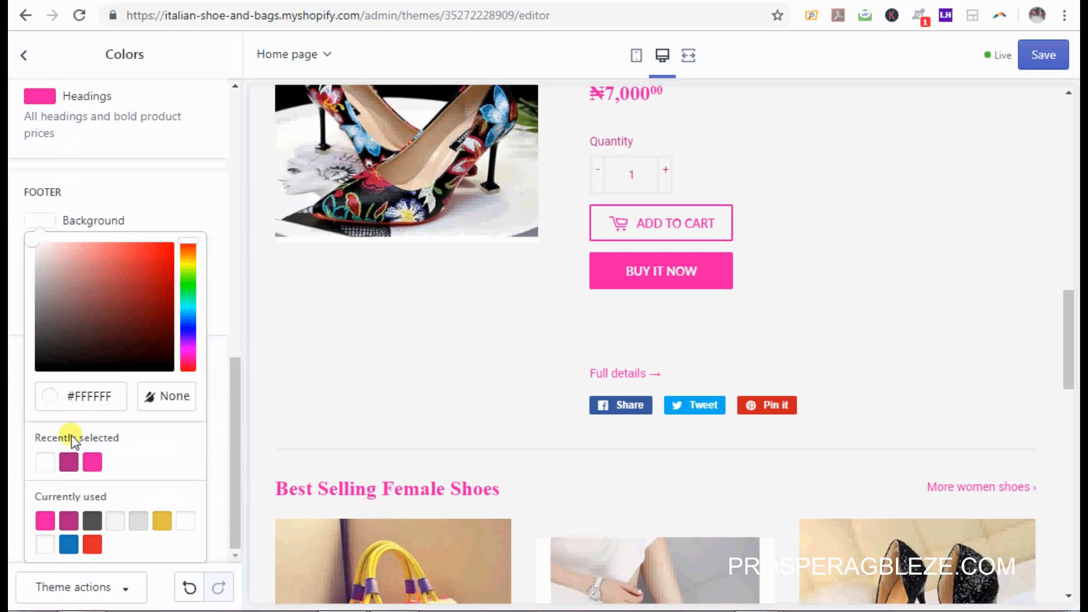
click(92, 462)
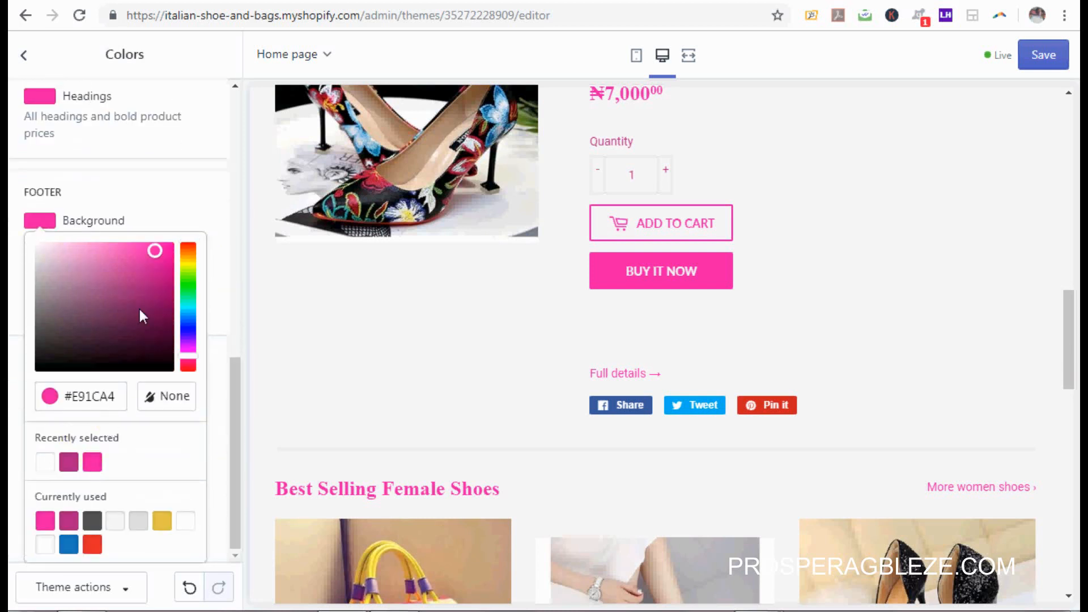
click(182, 189)
click(675, 292)
drag(1070, 363, 1069, 604)
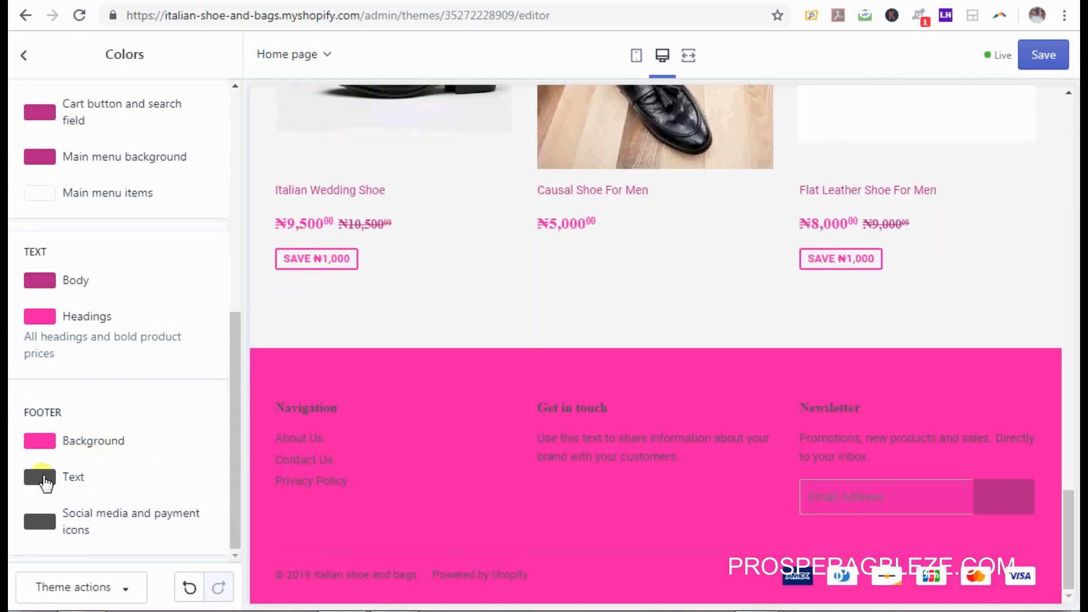
Step: Make the footer text and the social and payment icons white (#FFFFFF)
click(45, 482)
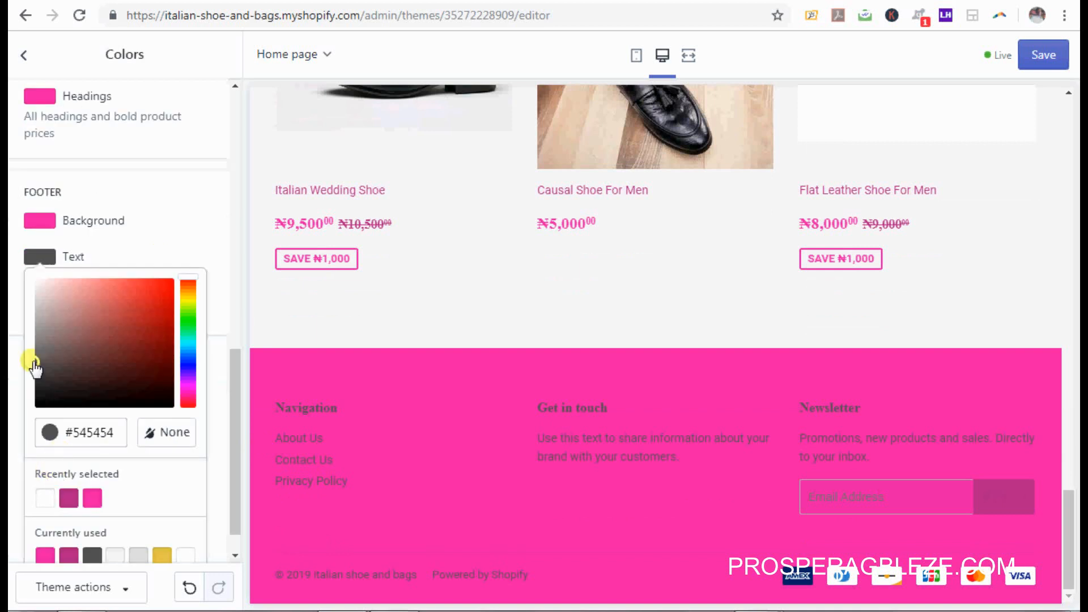
drag(34, 365, 26, 274)
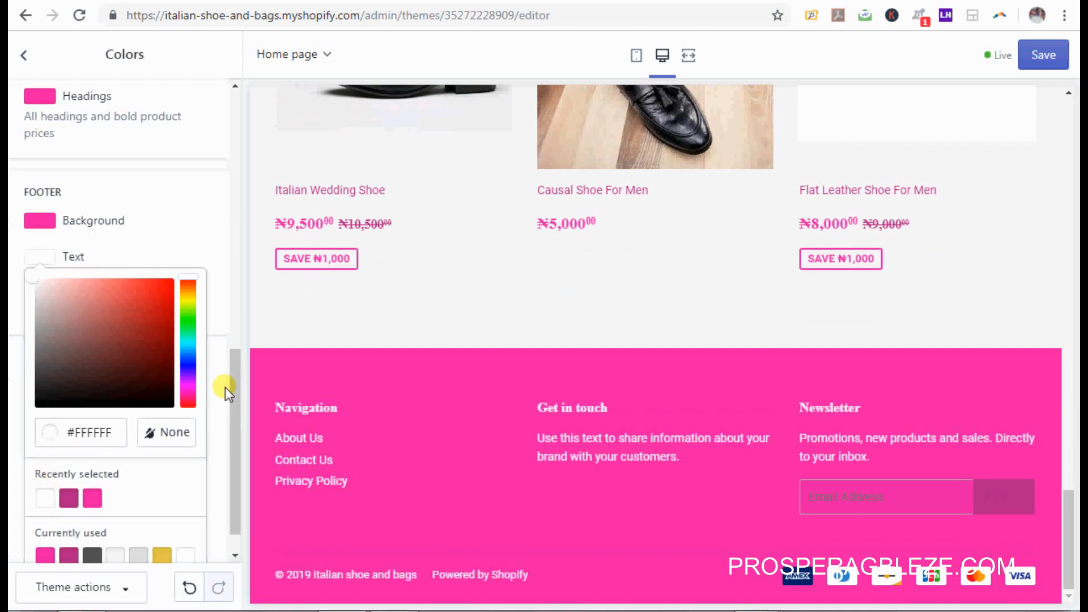
click(221, 316)
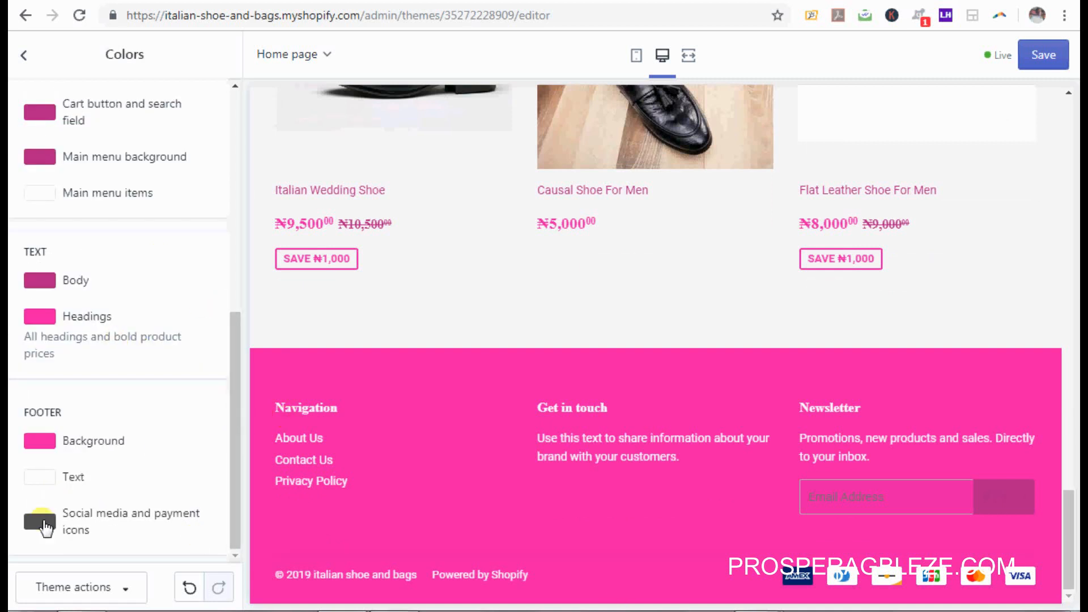
click(41, 522)
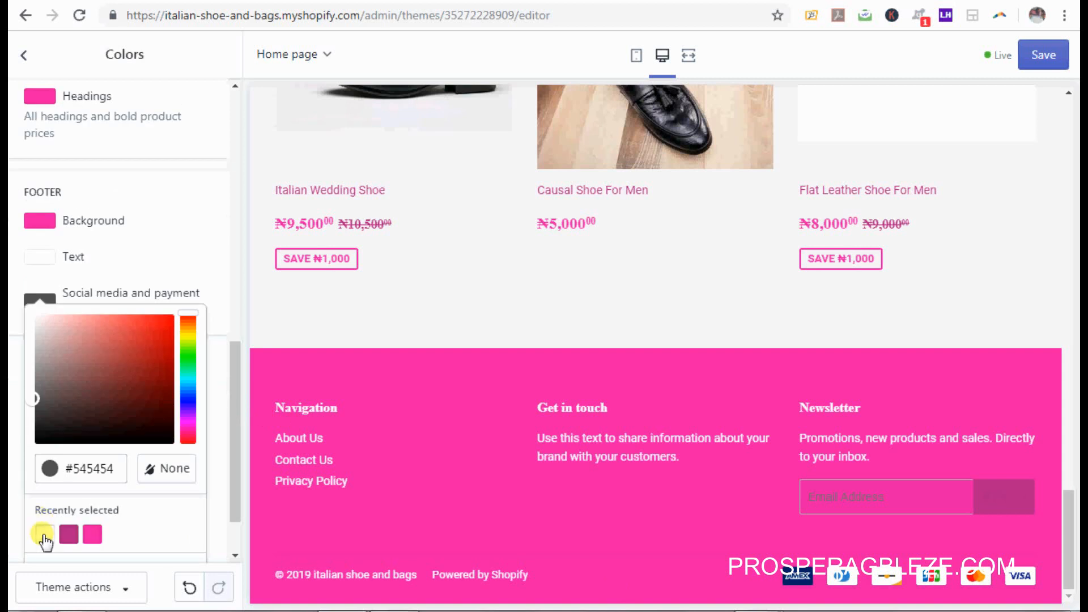
click(45, 535)
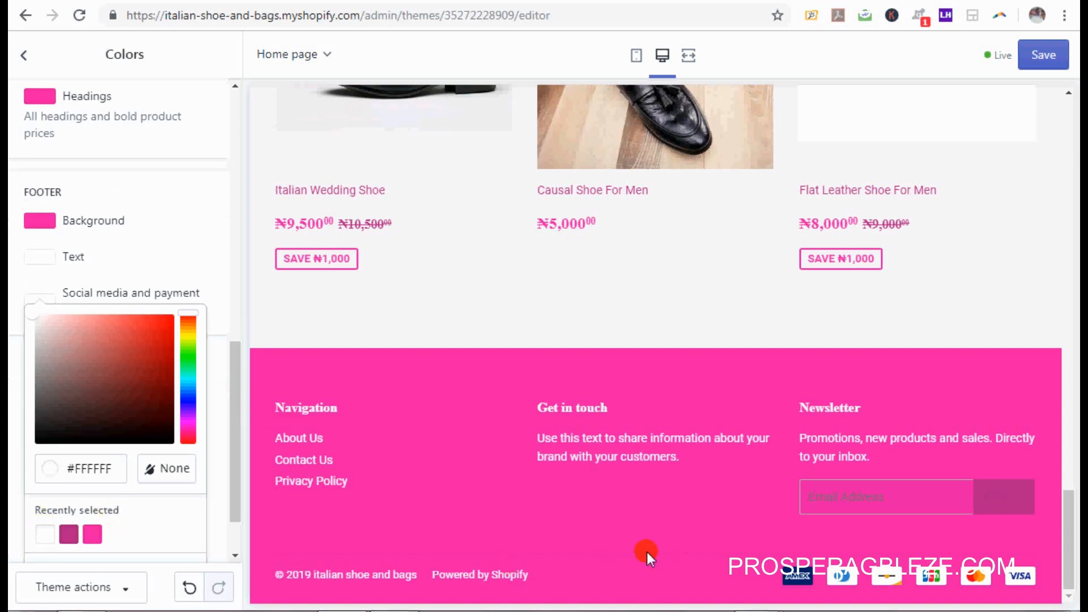
click(213, 196)
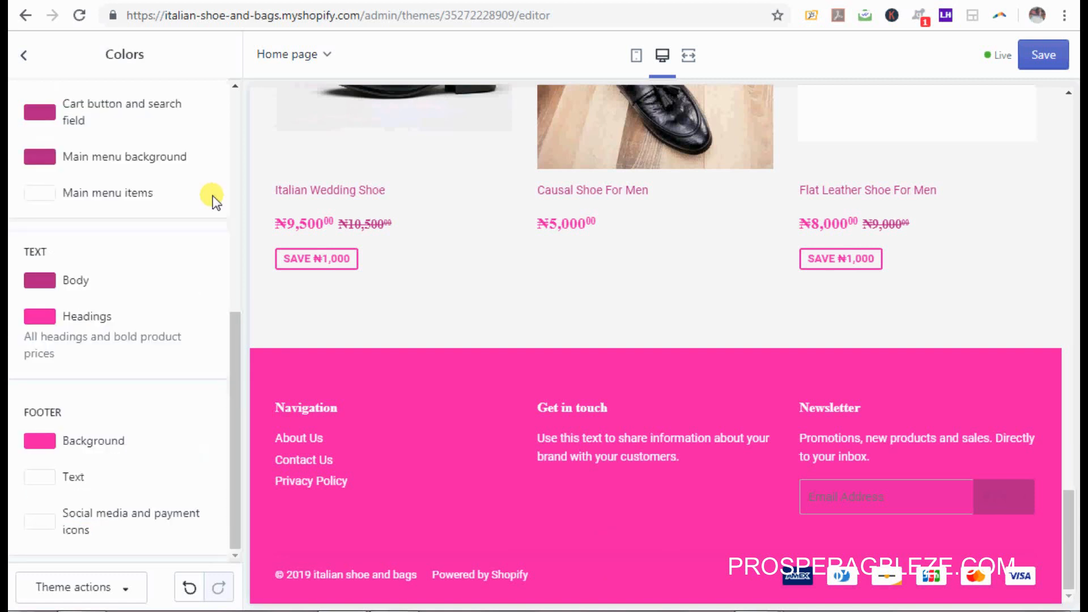
Step: Save the theme colour changes and return to the Theme settings list
drag(238, 357, 249, 105)
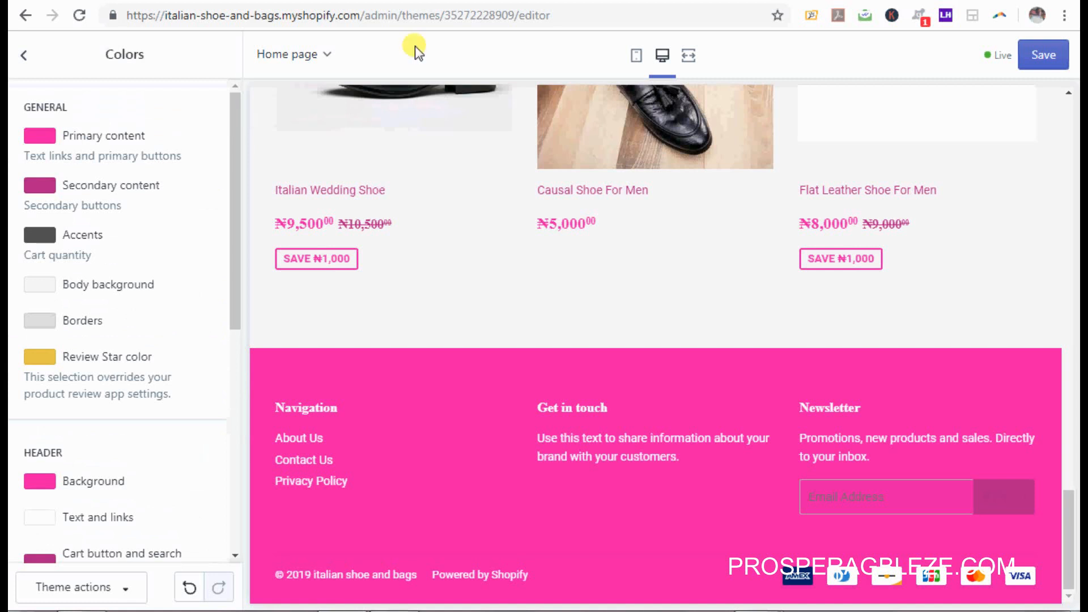
click(1042, 52)
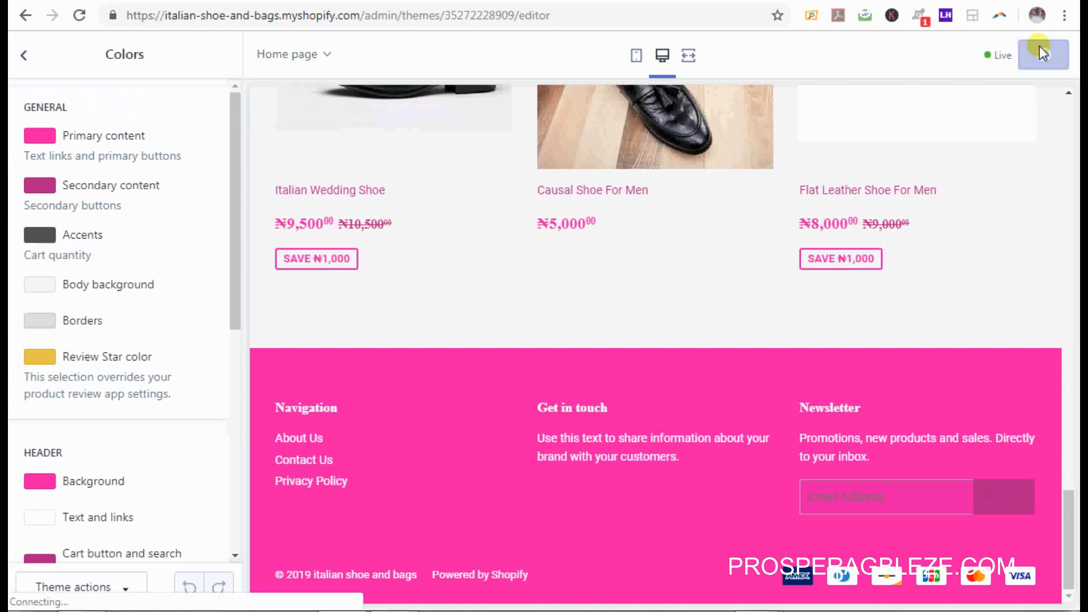
click(24, 55)
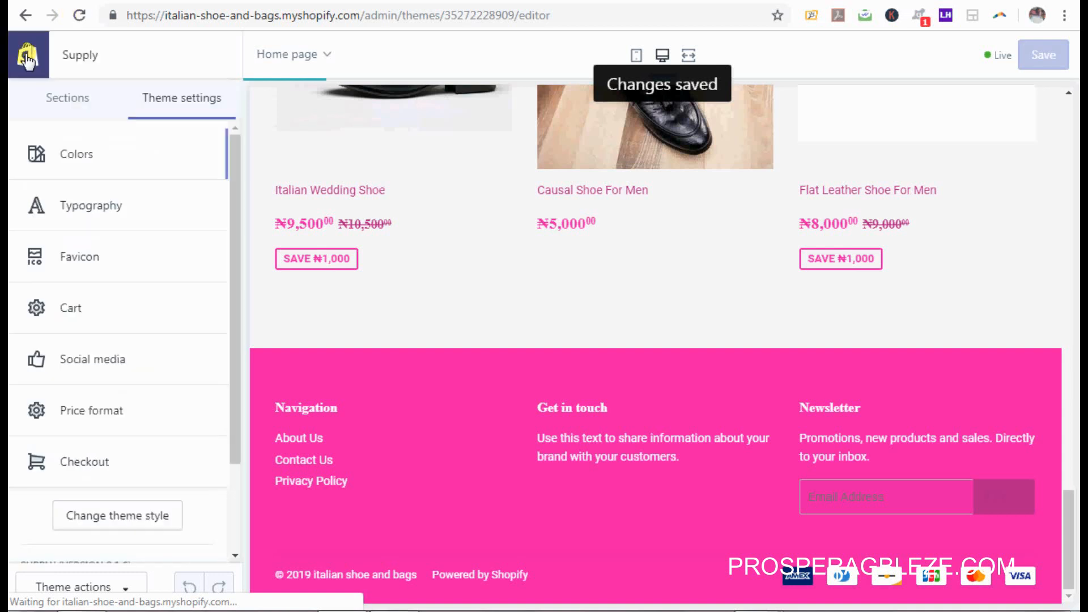
click(120, 220)
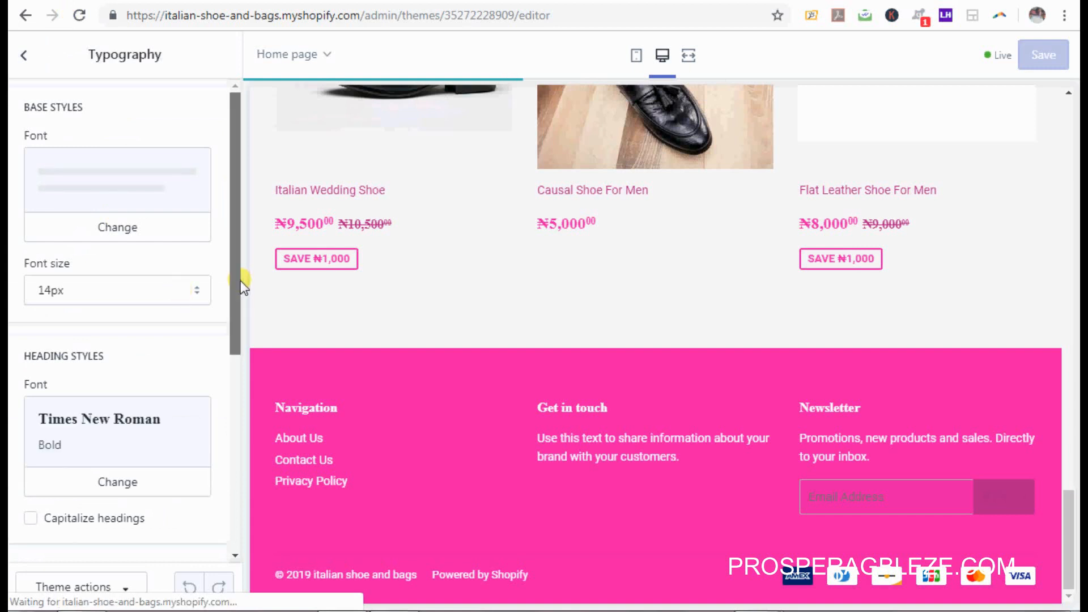
drag(240, 281, 238, 414)
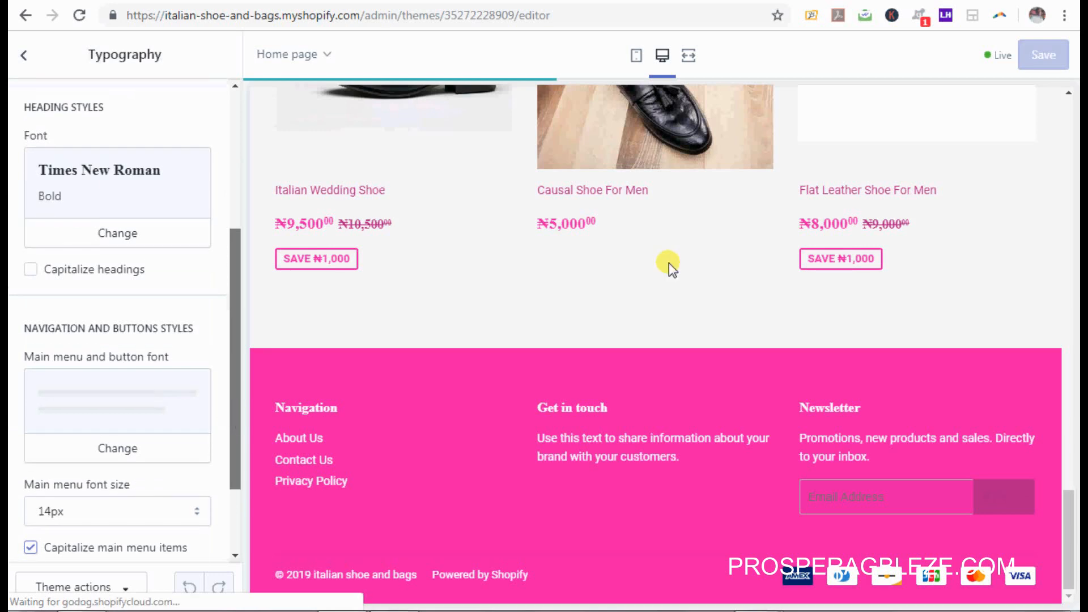
drag(1068, 503, 1046, 95)
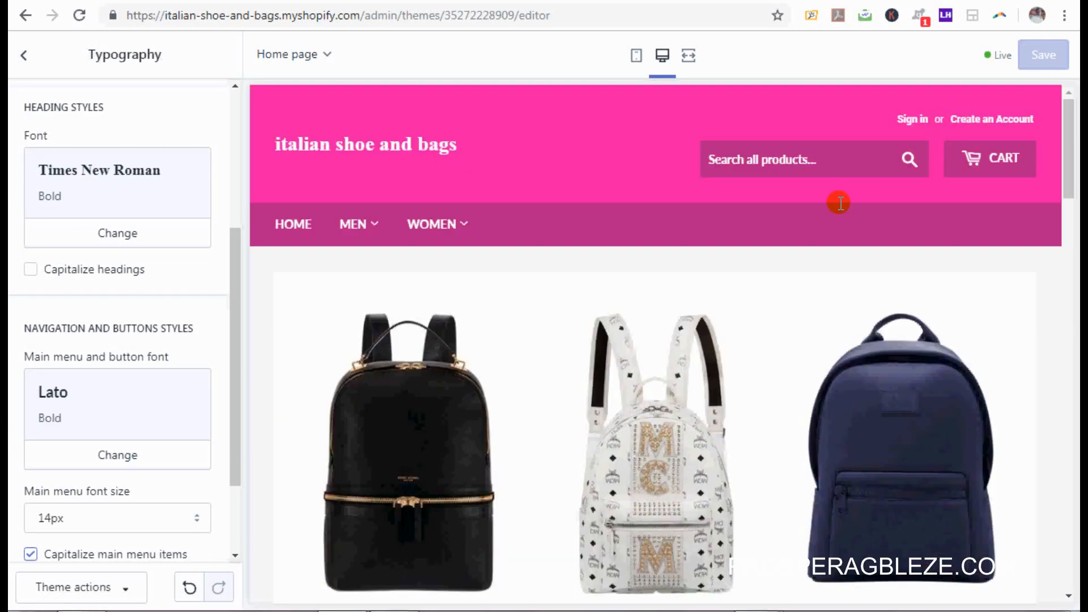
click(24, 55)
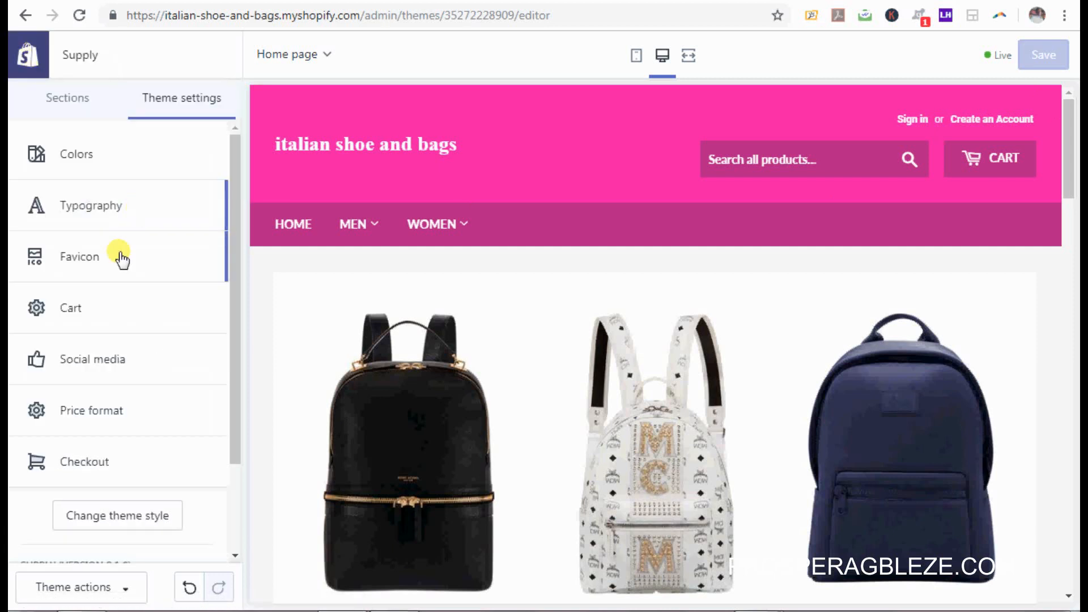
Step: Open Favicon settings and browse the image Upload option, closing it without choosing an image
click(121, 259)
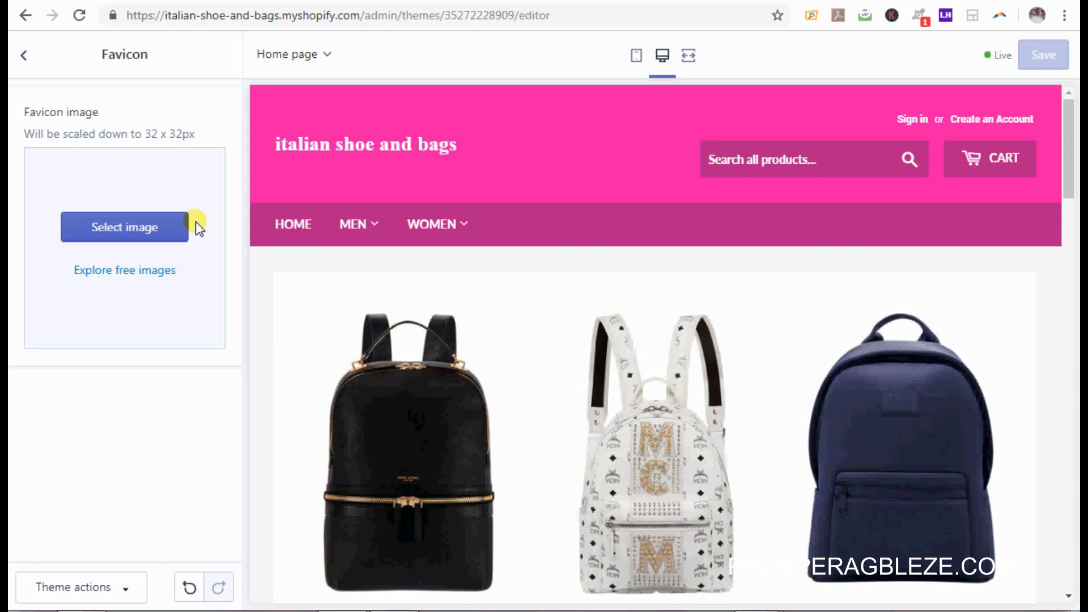
click(159, 237)
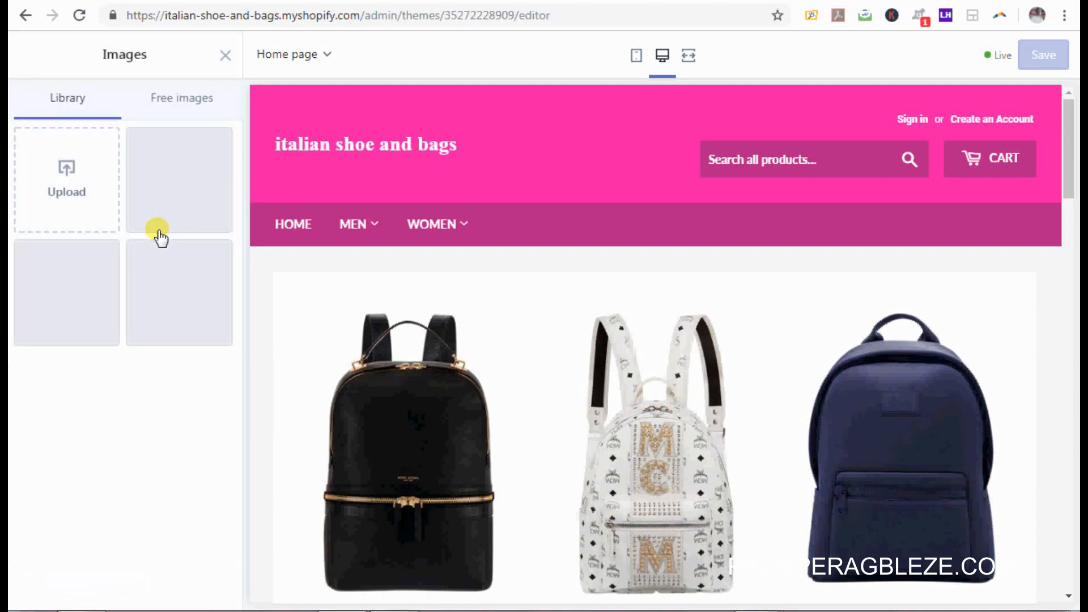
click(87, 195)
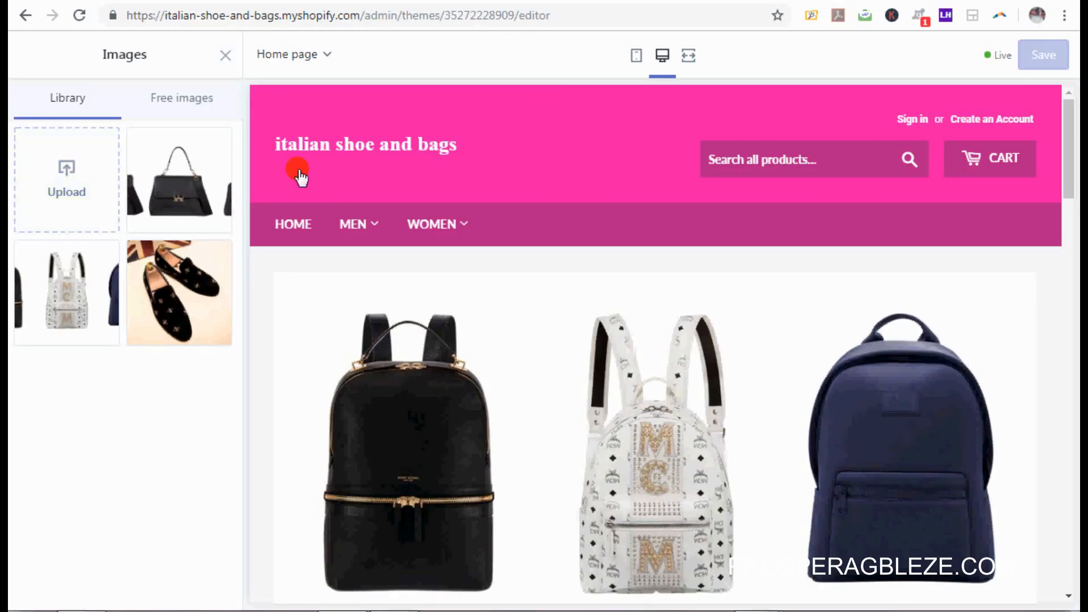
click(225, 56)
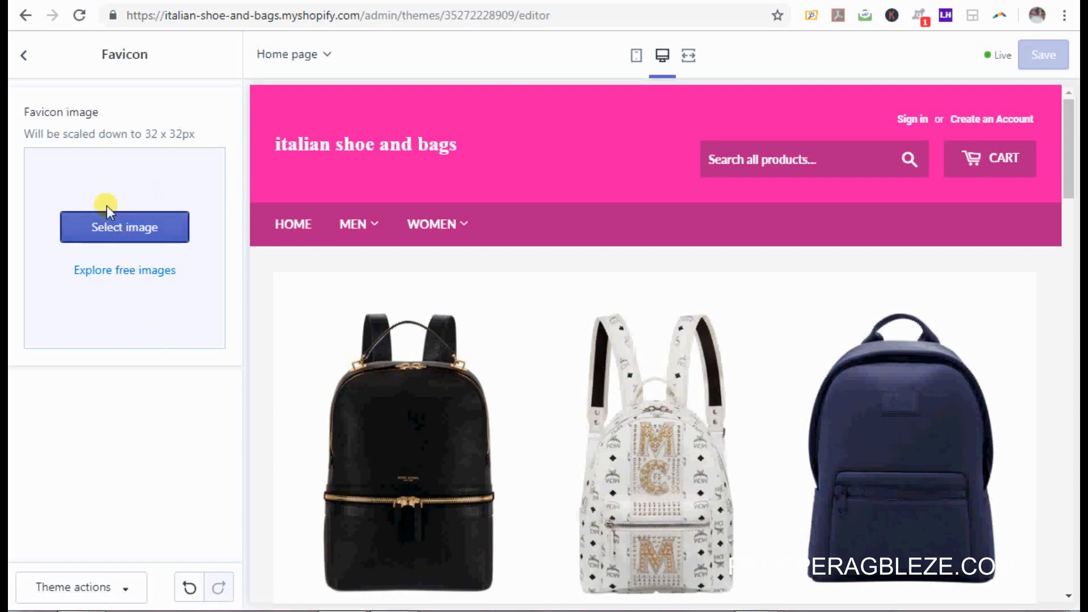
Step: Upload the shoe image from the shopify images folder as the favicon and save the theme
click(117, 227)
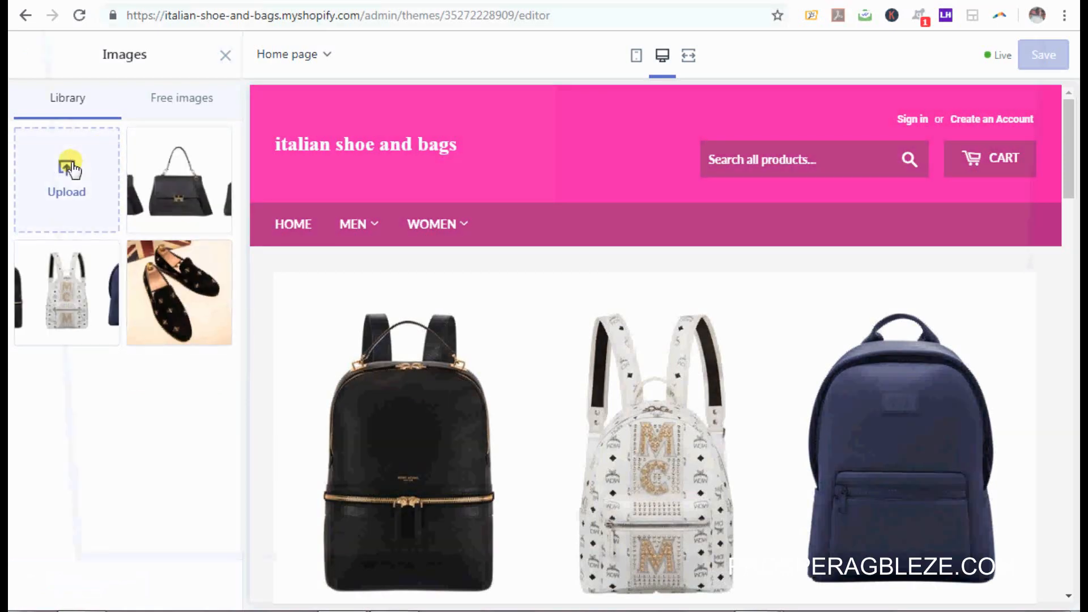
click(69, 167)
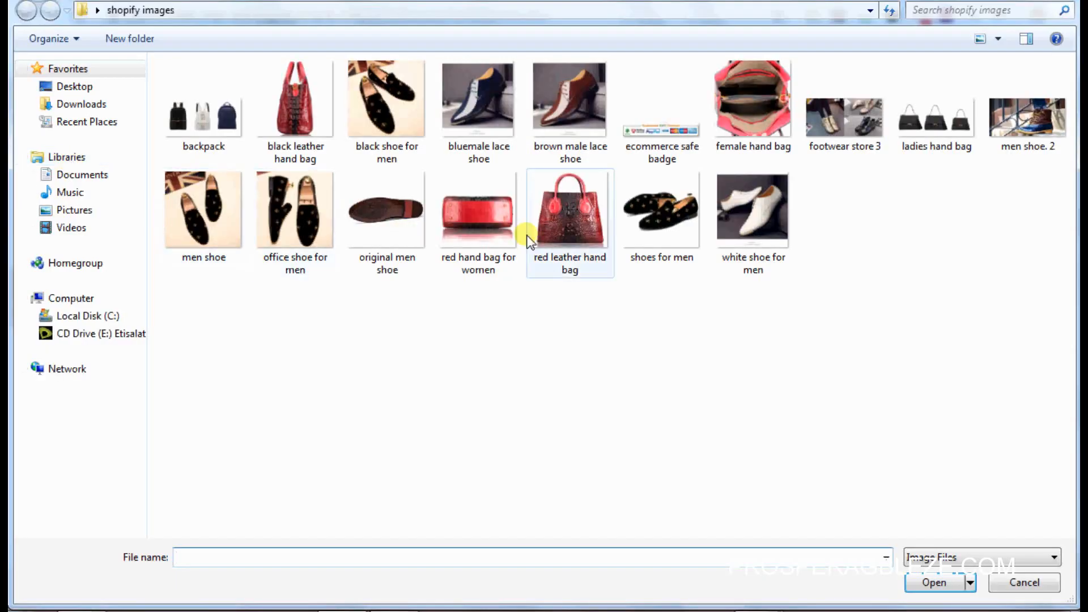
click(105, 86)
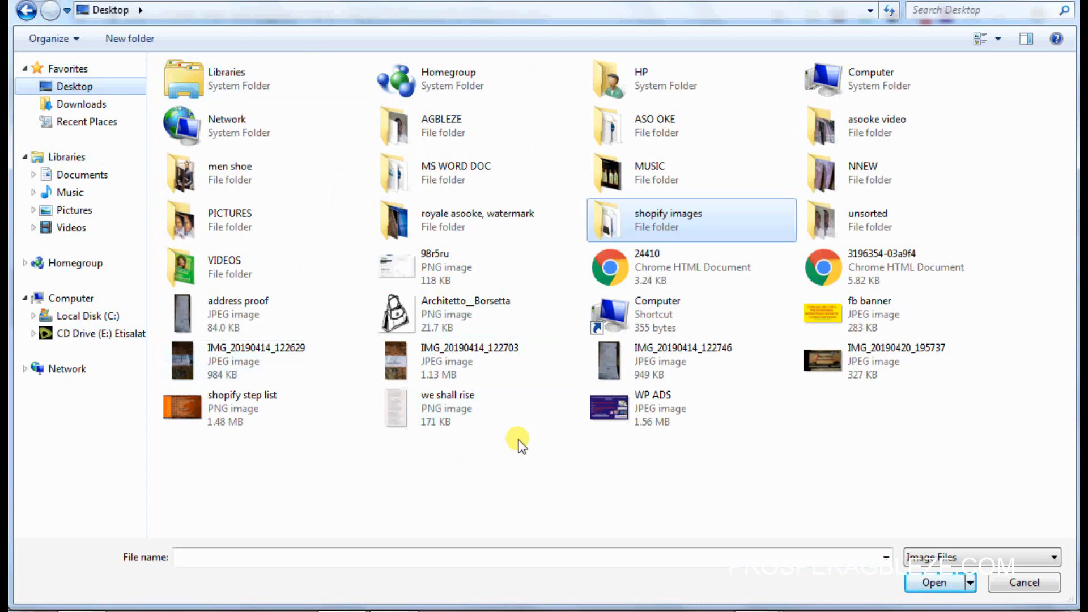
double_click(681, 213)
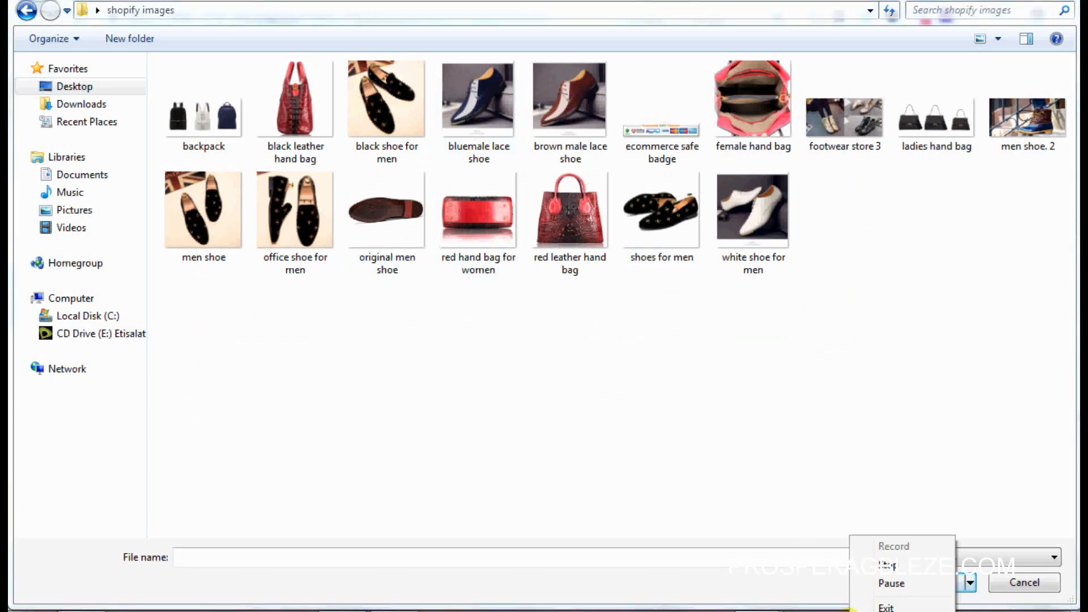
click(888, 584)
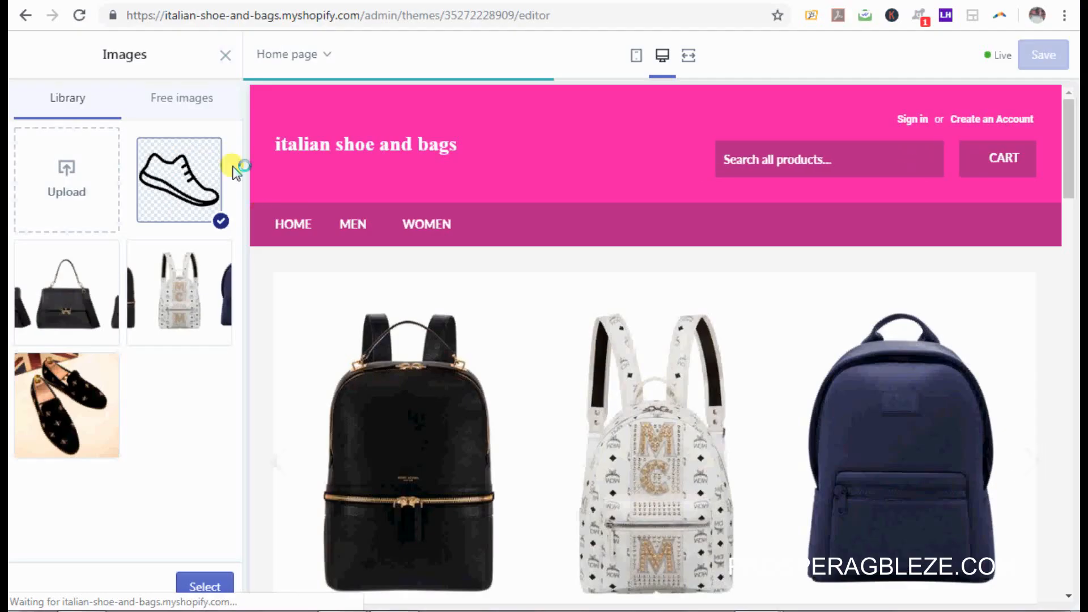
click(193, 183)
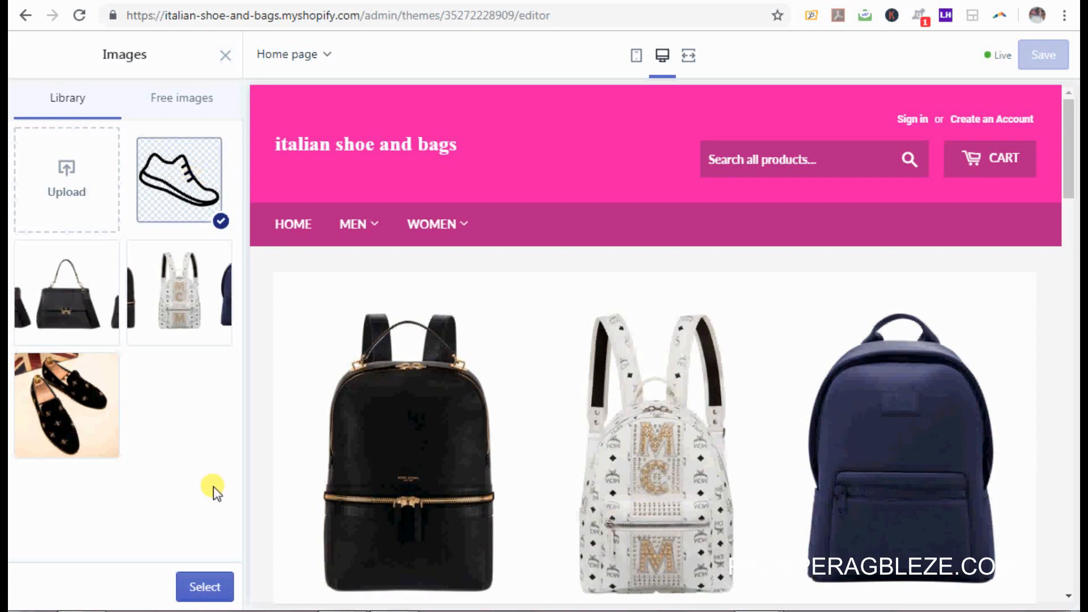
click(205, 588)
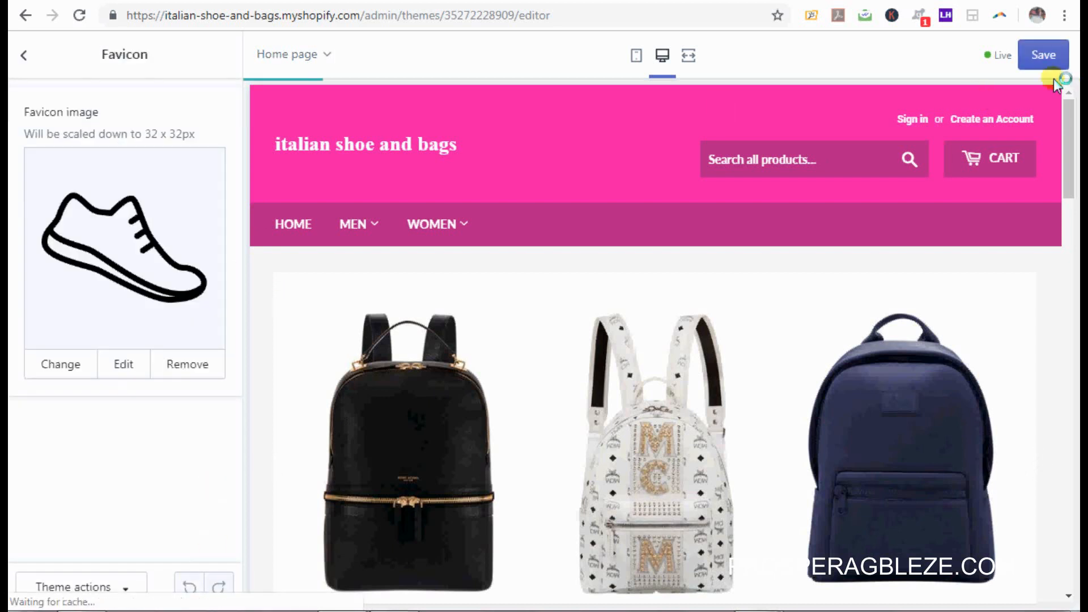
click(1043, 58)
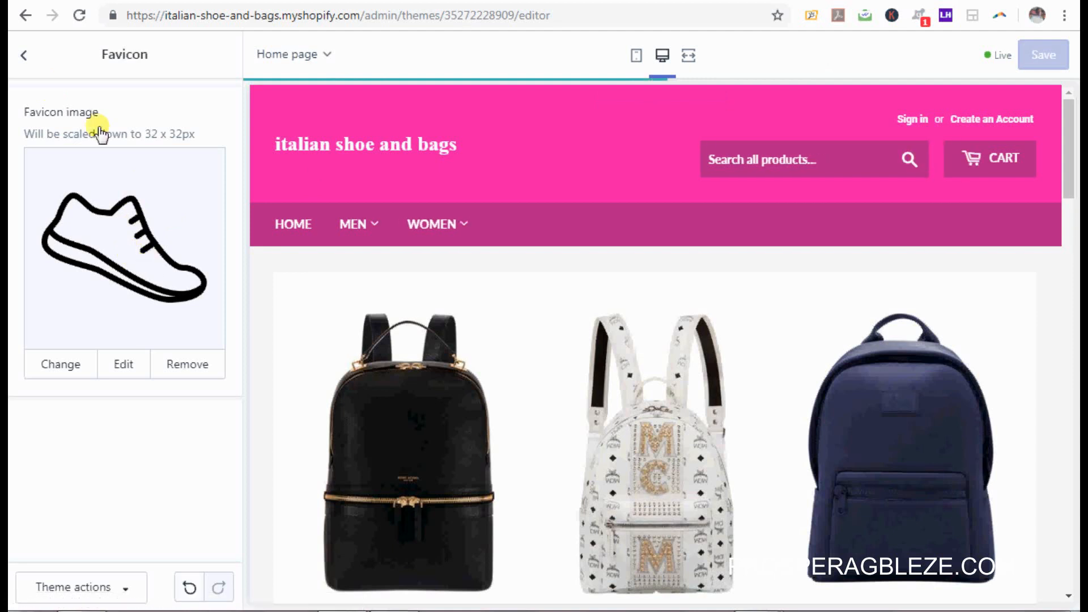
Step: Open the Social media settings after briefly checking the Cart settings
click(25, 55)
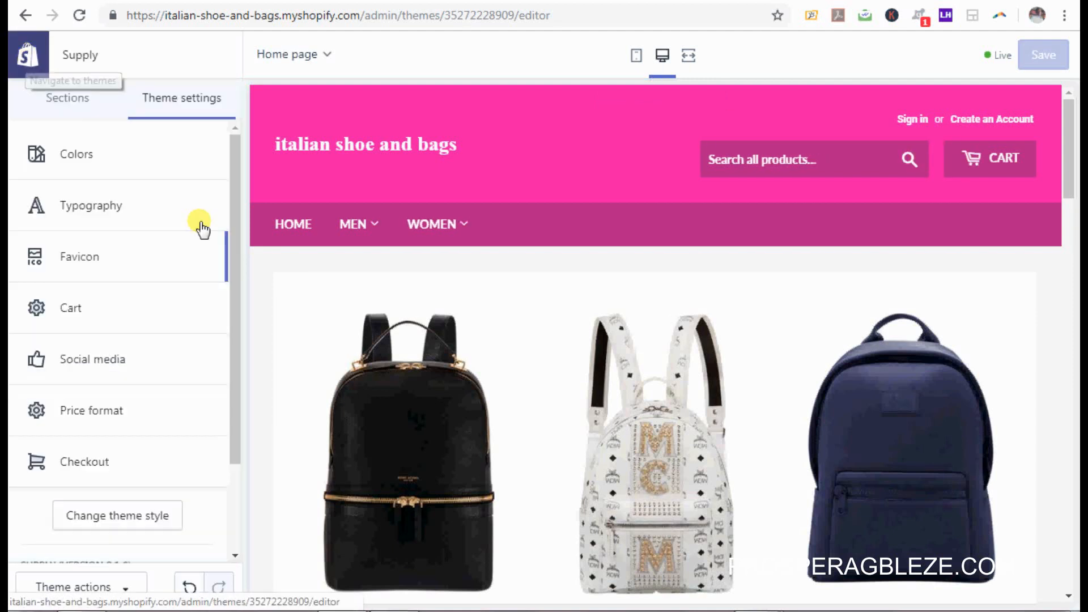
click(79, 308)
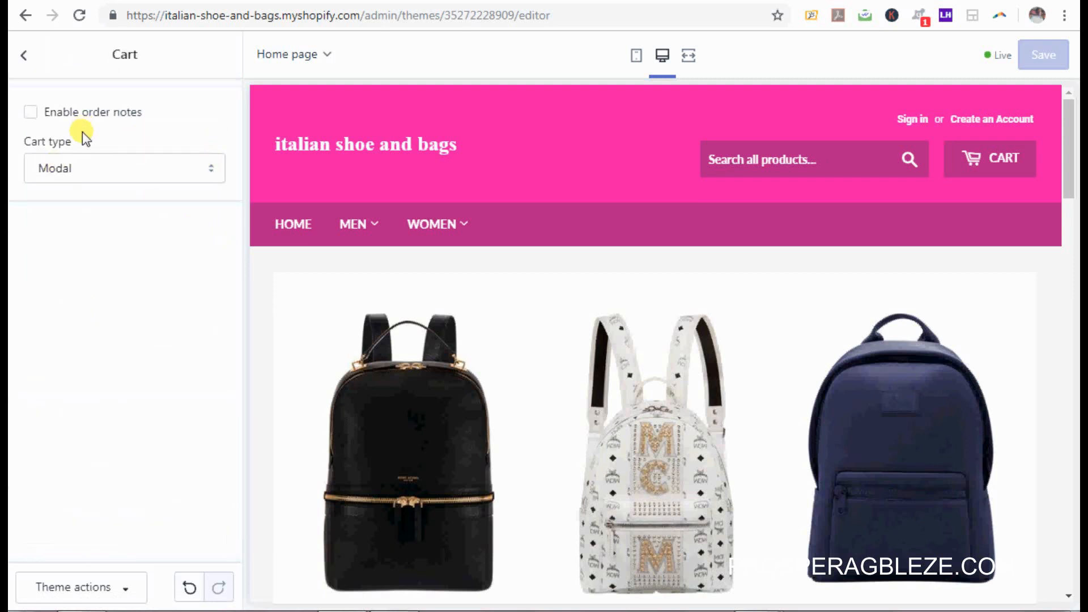
click(20, 52)
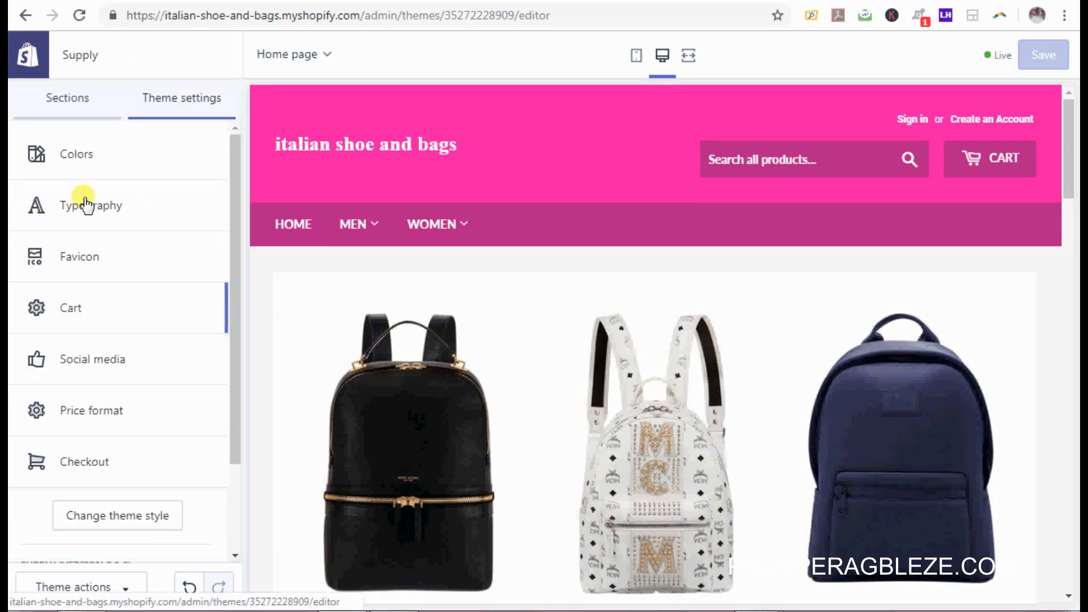
click(167, 366)
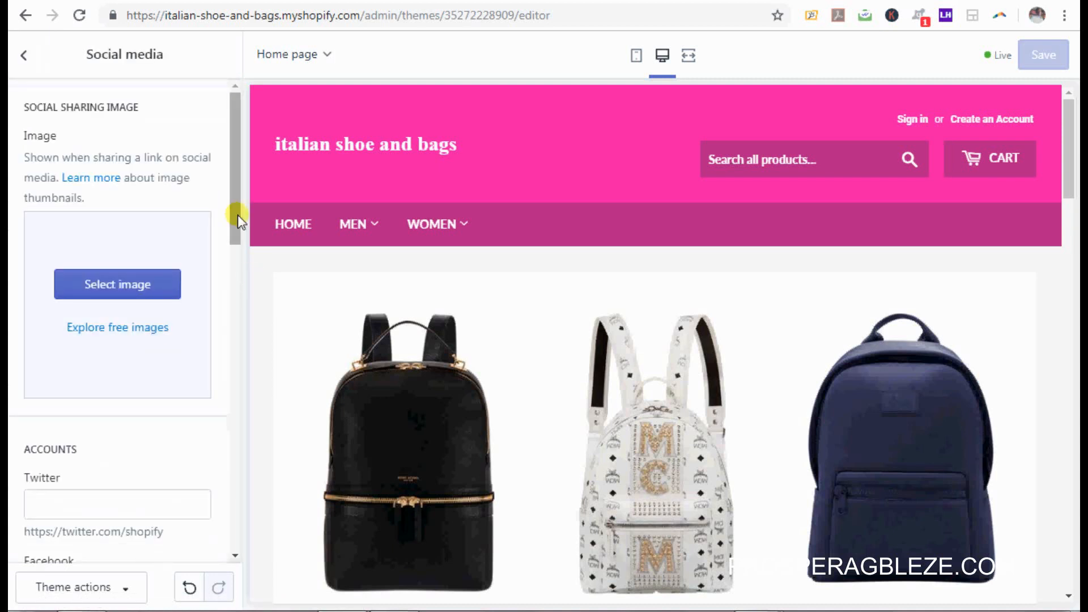
drag(238, 232, 238, 339)
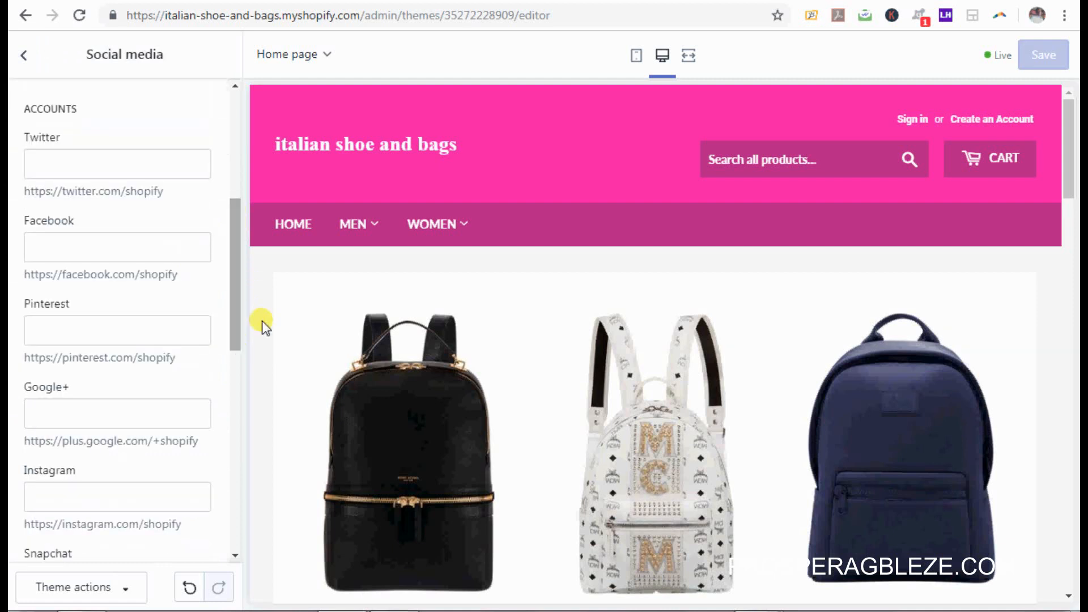
Step: Enter # in the Twitter, Facebook and Pinterest account links and save the theme
click(145, 170)
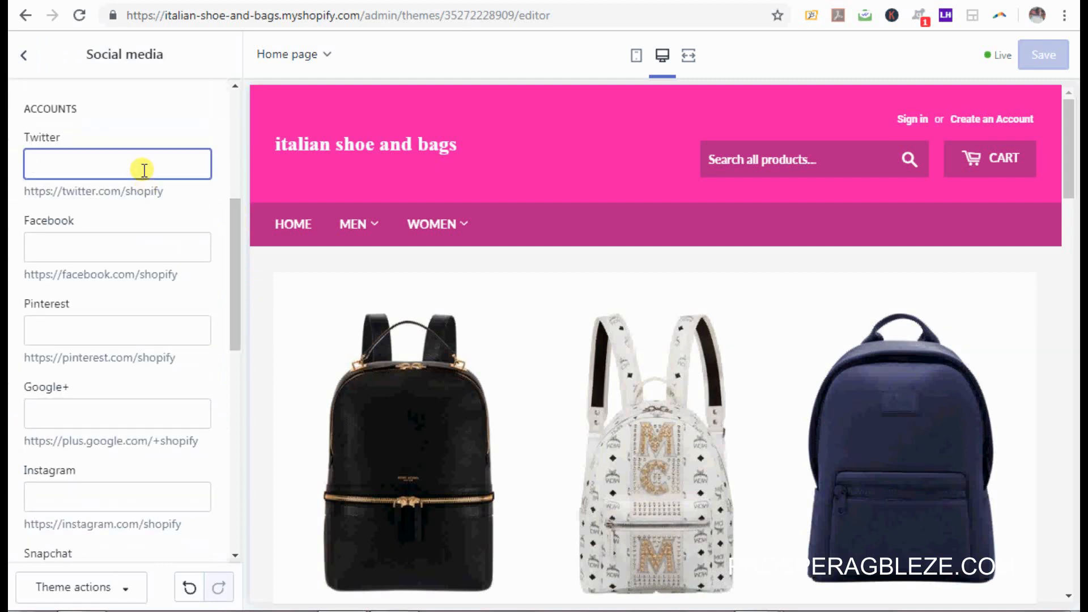
text(#)
click(139, 247)
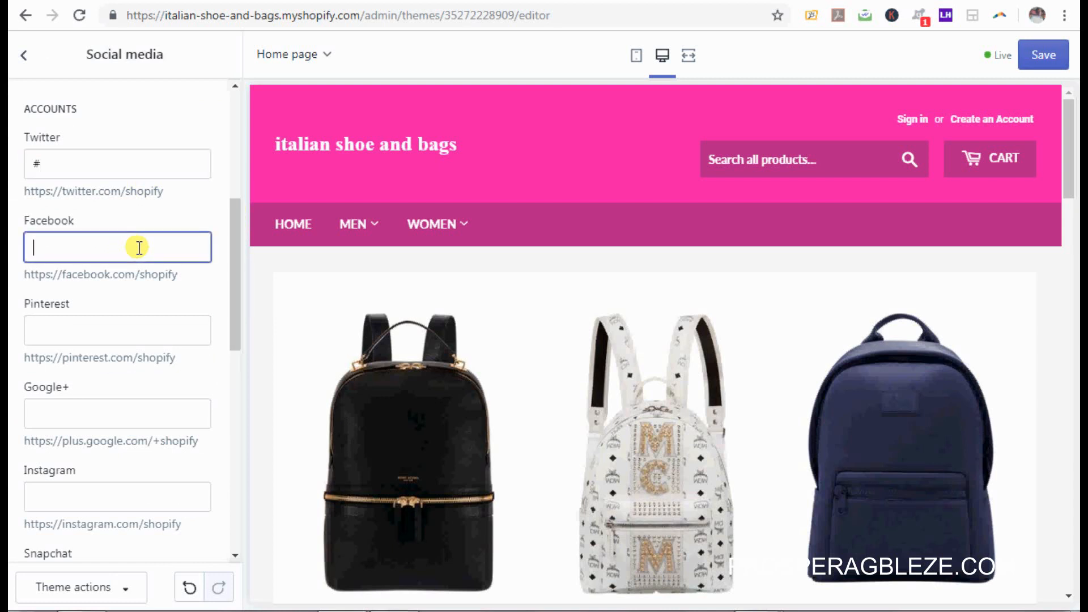
text(#)
click(139, 326)
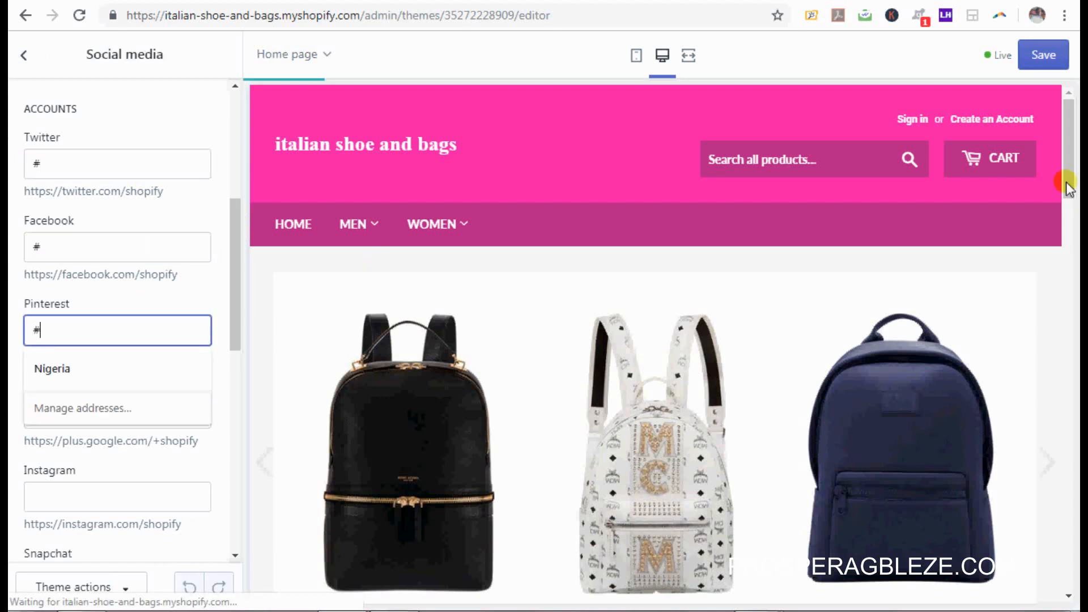
drag(1071, 196, 1069, 572)
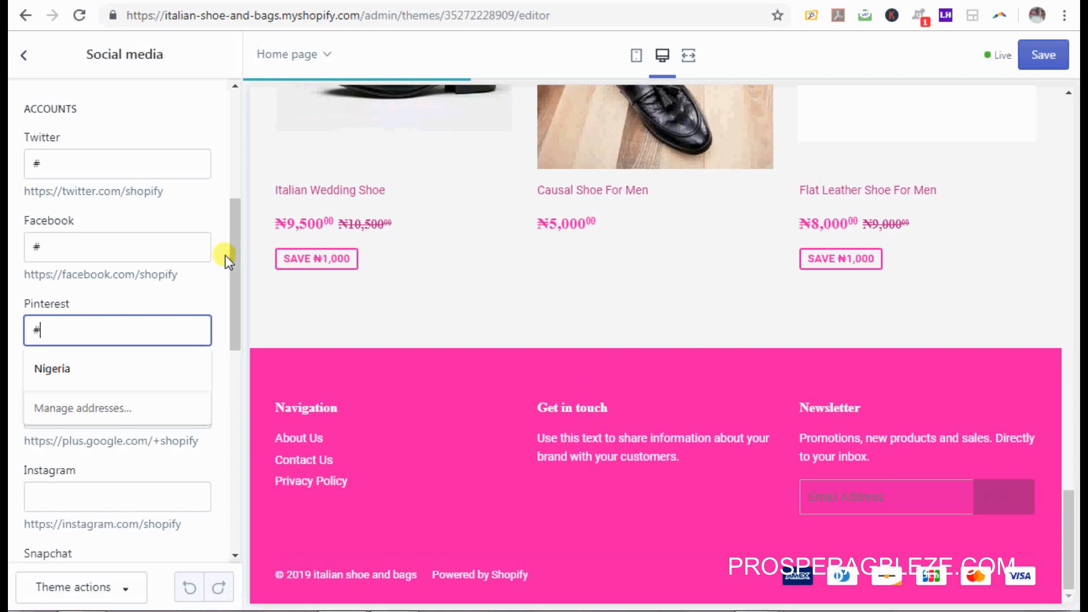
drag(226, 255, 238, 377)
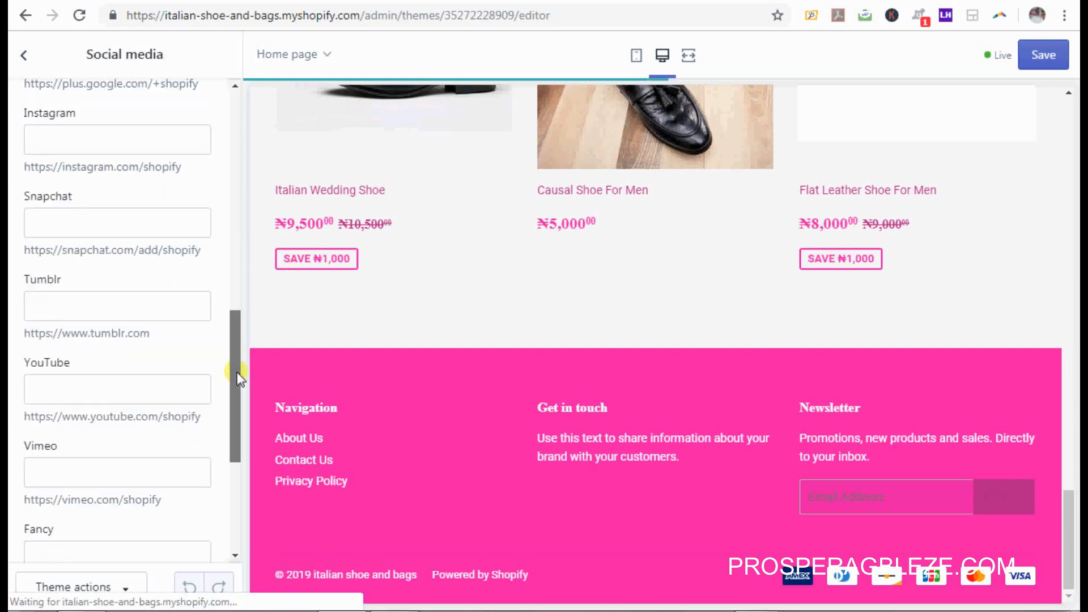
drag(236, 479, 235, 474)
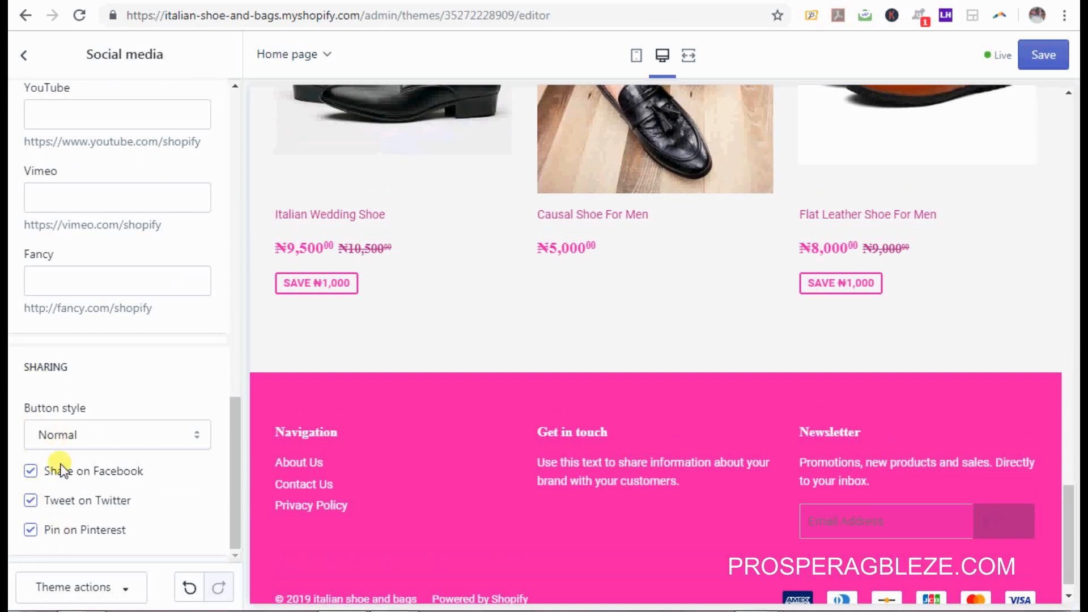
click(1044, 57)
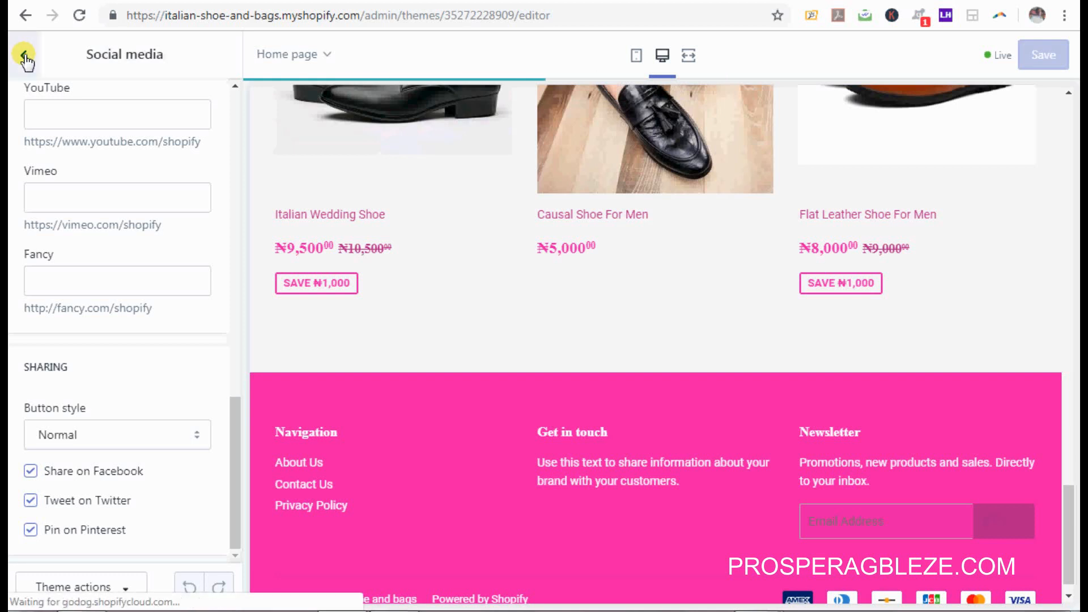
Step: Look at Price format, then open the Checkout settings and scroll through its banner, logo and form options
click(25, 57)
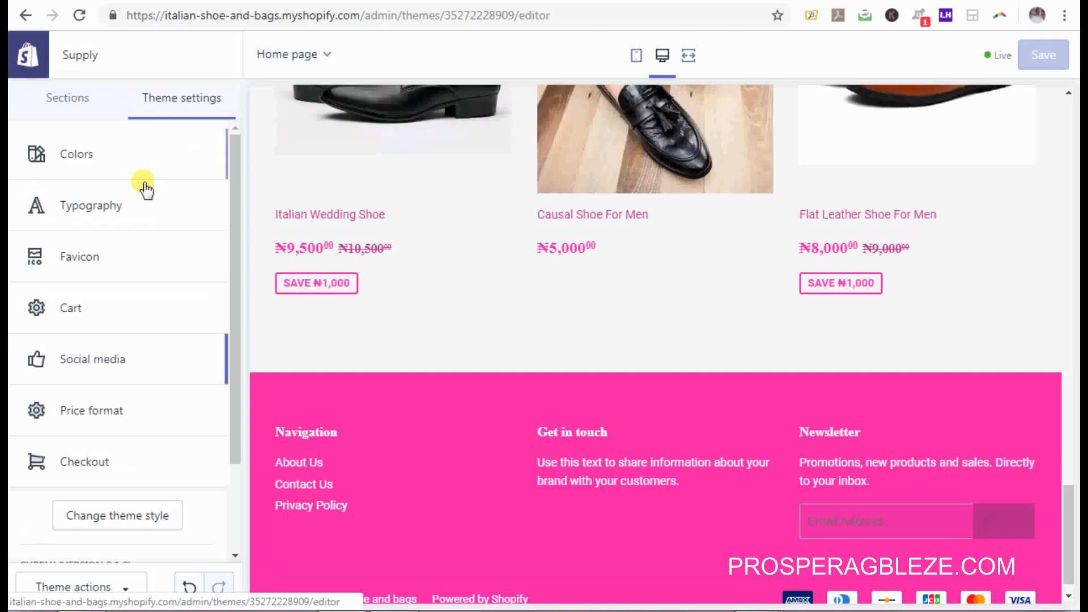
click(115, 406)
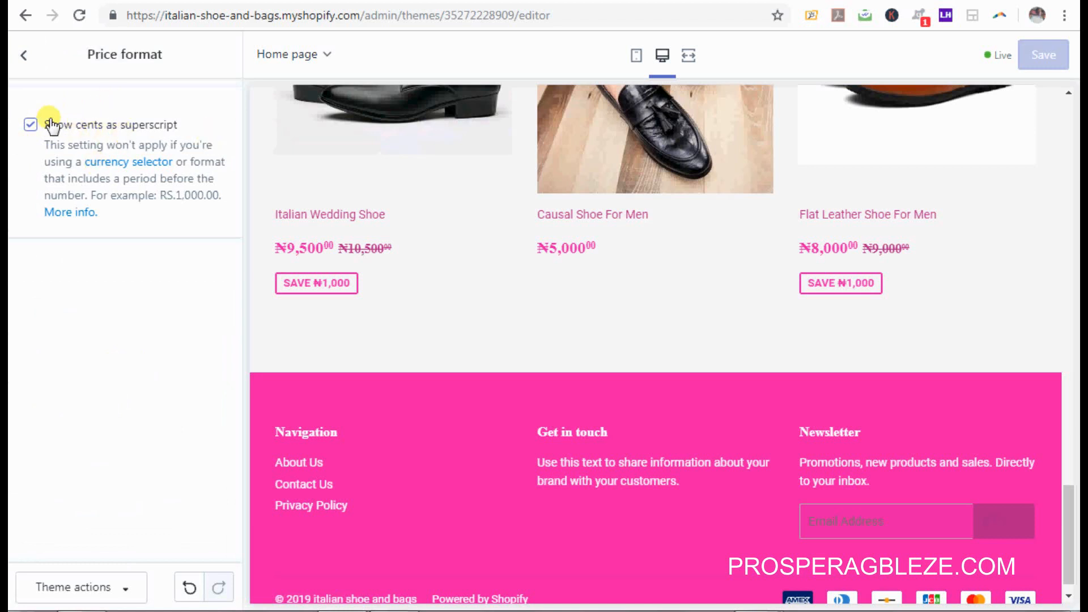
click(24, 55)
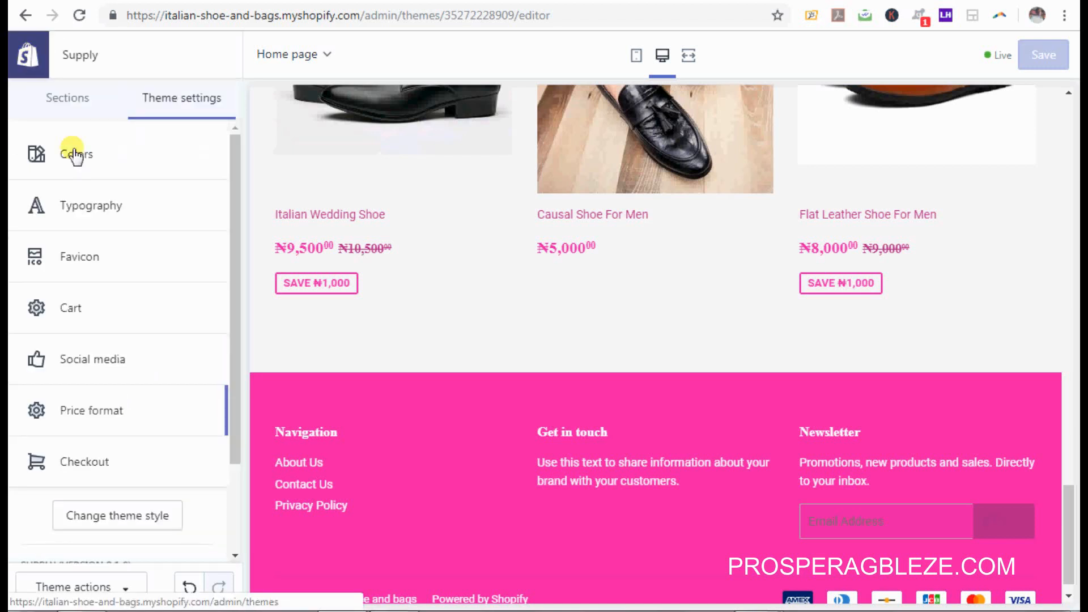
click(85, 462)
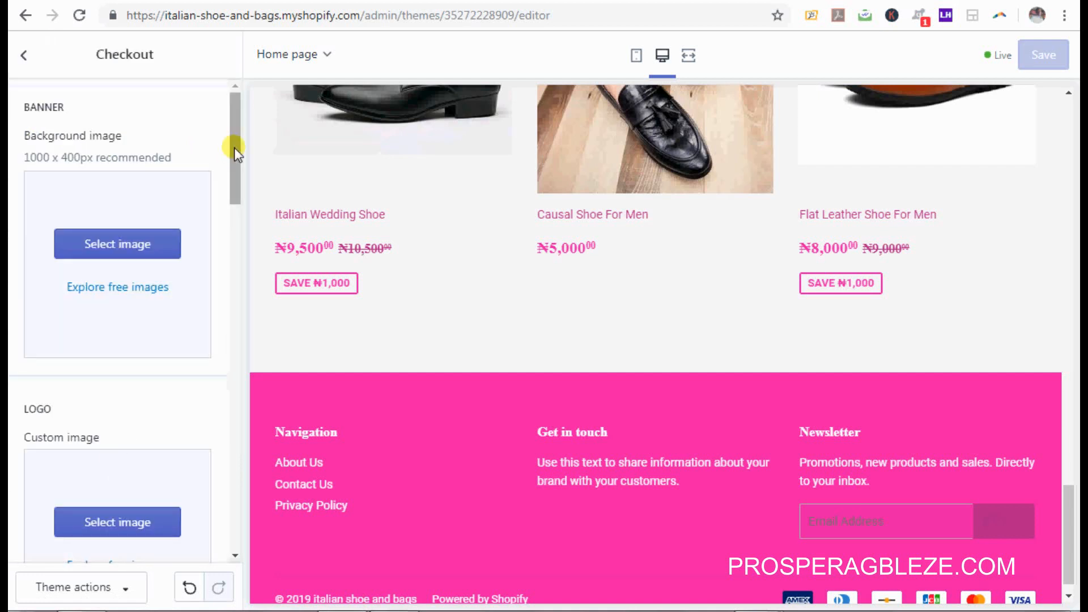
drag(234, 149, 258, 111)
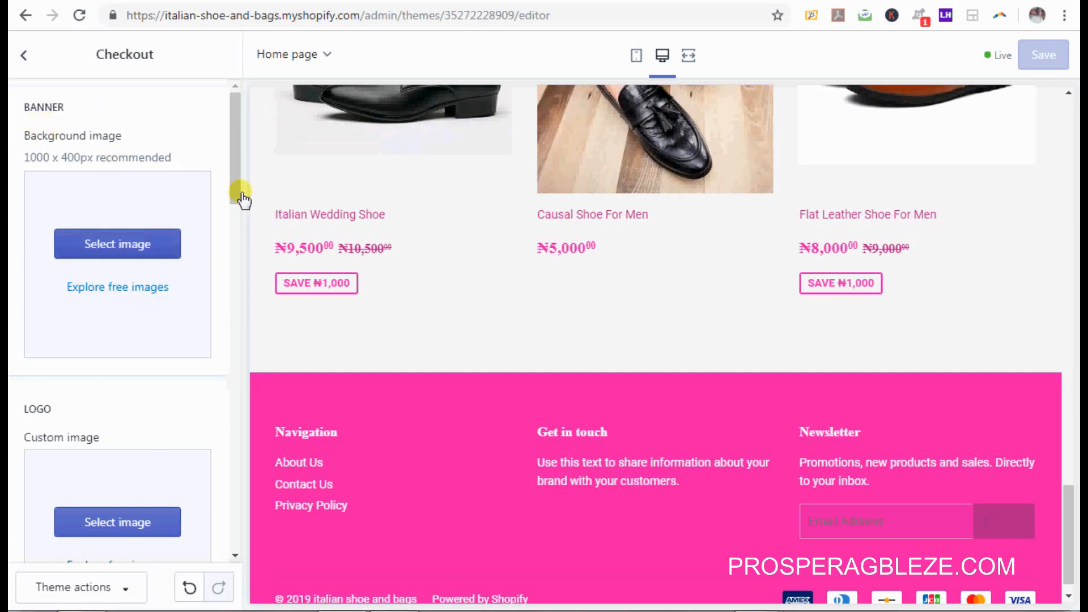
drag(239, 190, 237, 369)
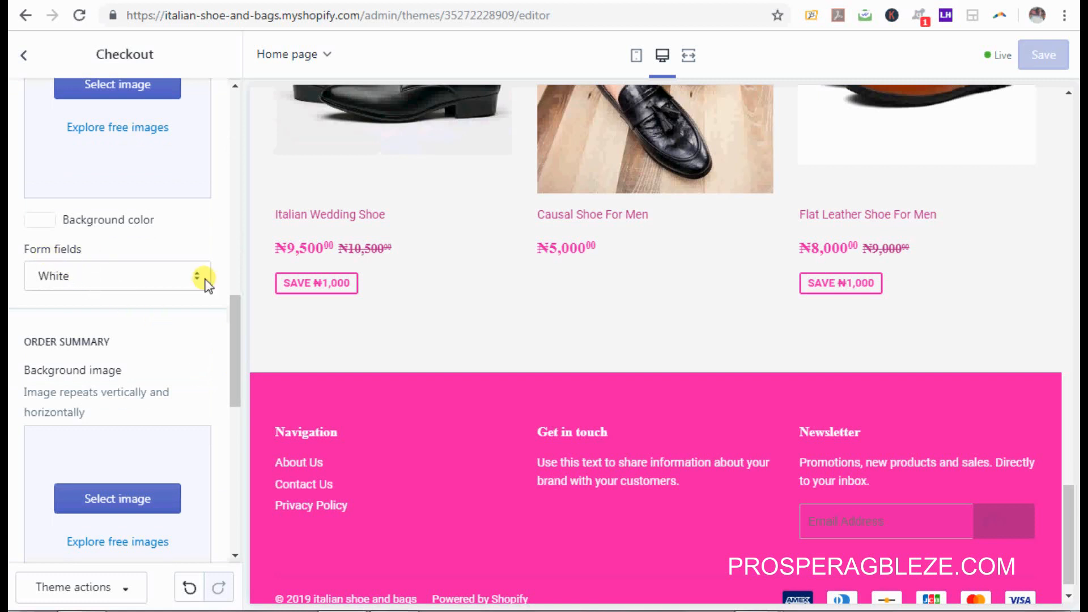
Step: Keep the checkout form field style set to White
click(199, 282)
click(200, 282)
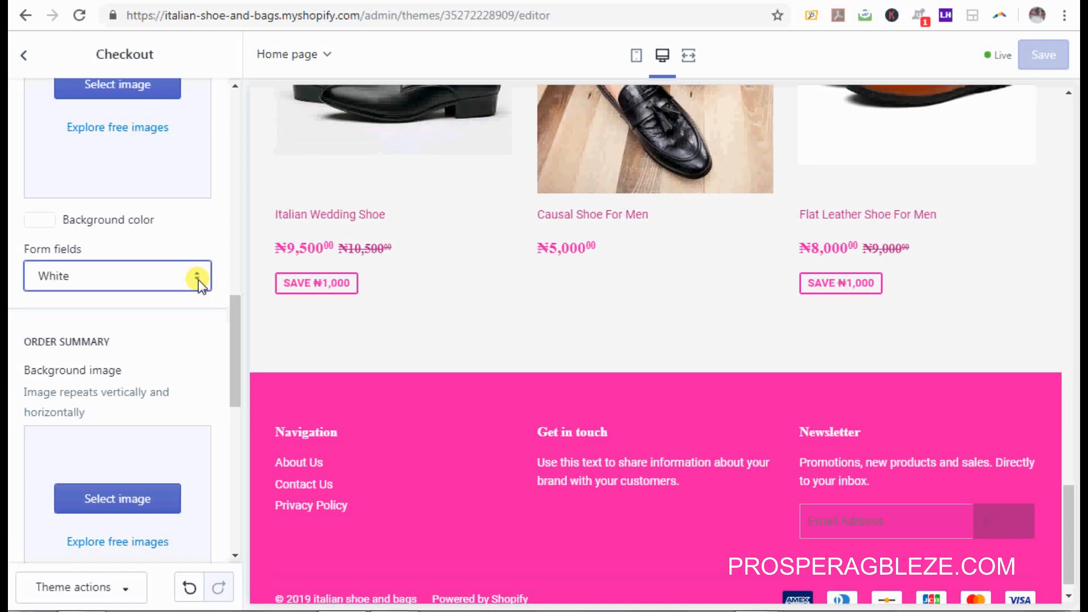
click(200, 281)
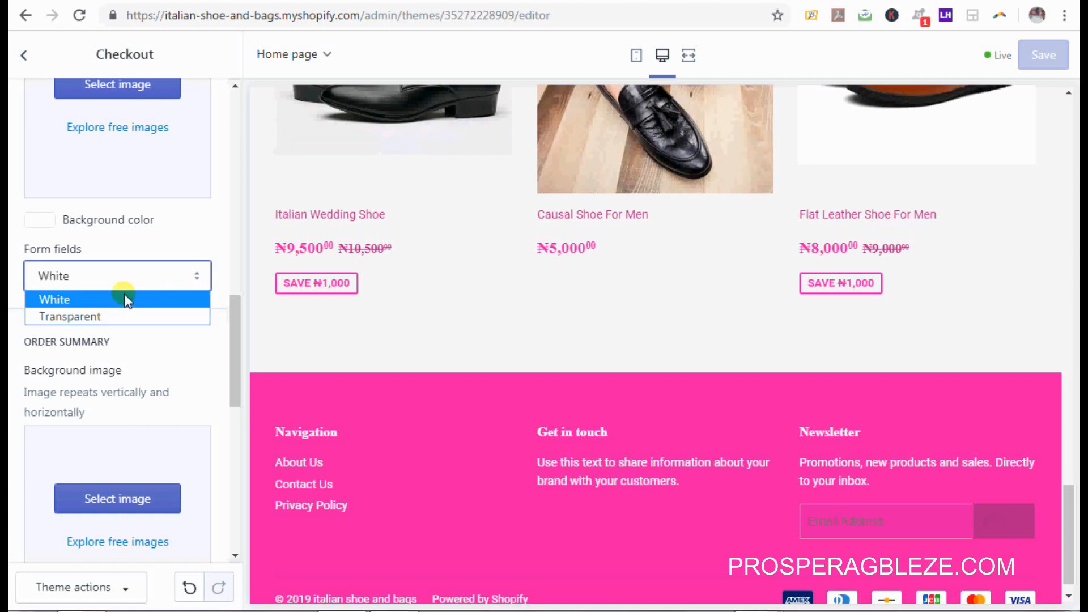
click(215, 253)
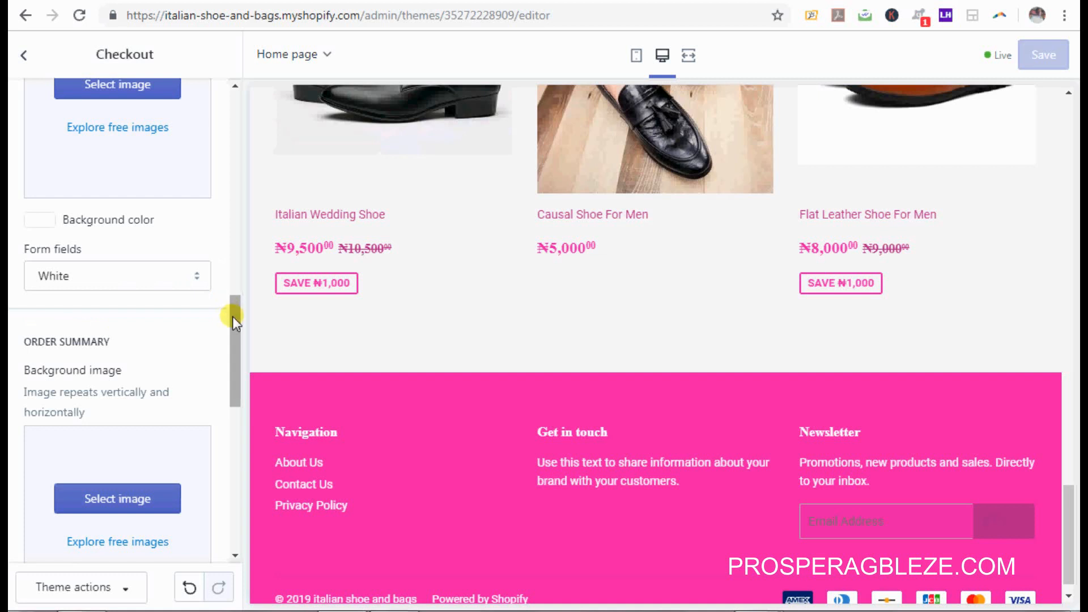
drag(232, 317, 244, 352)
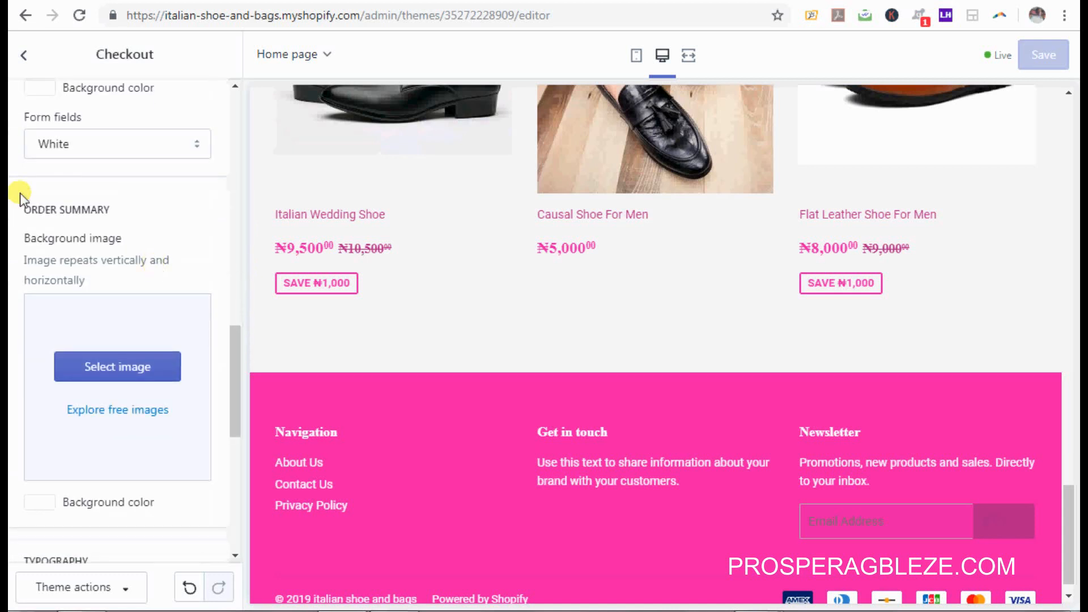
drag(236, 397, 237, 414)
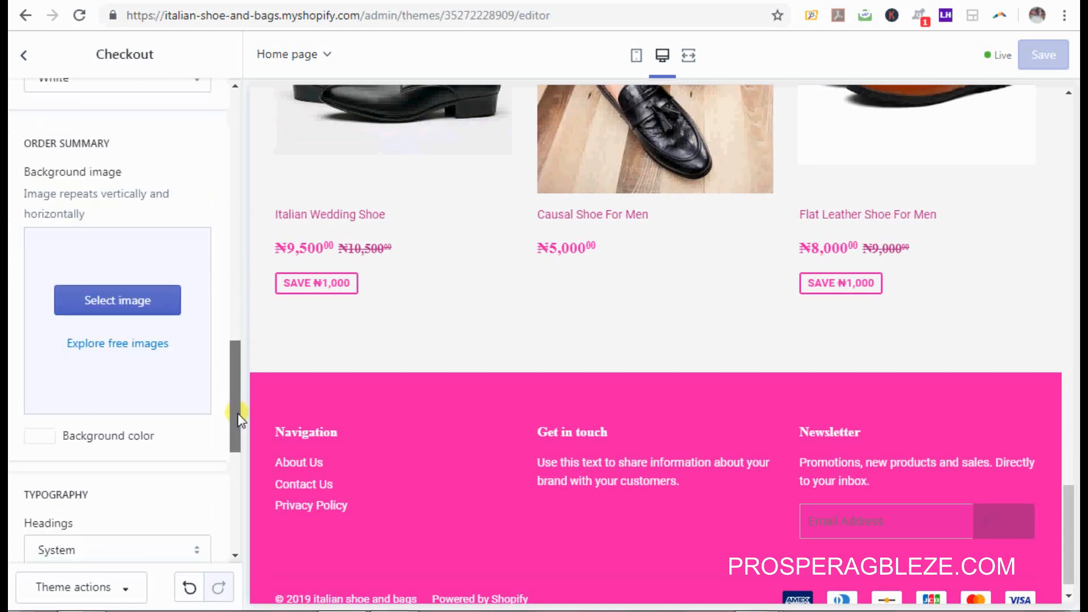
Step: Set the order summary background to magenta #B02681 and the main content background to pink #E91CA4
click(49, 436)
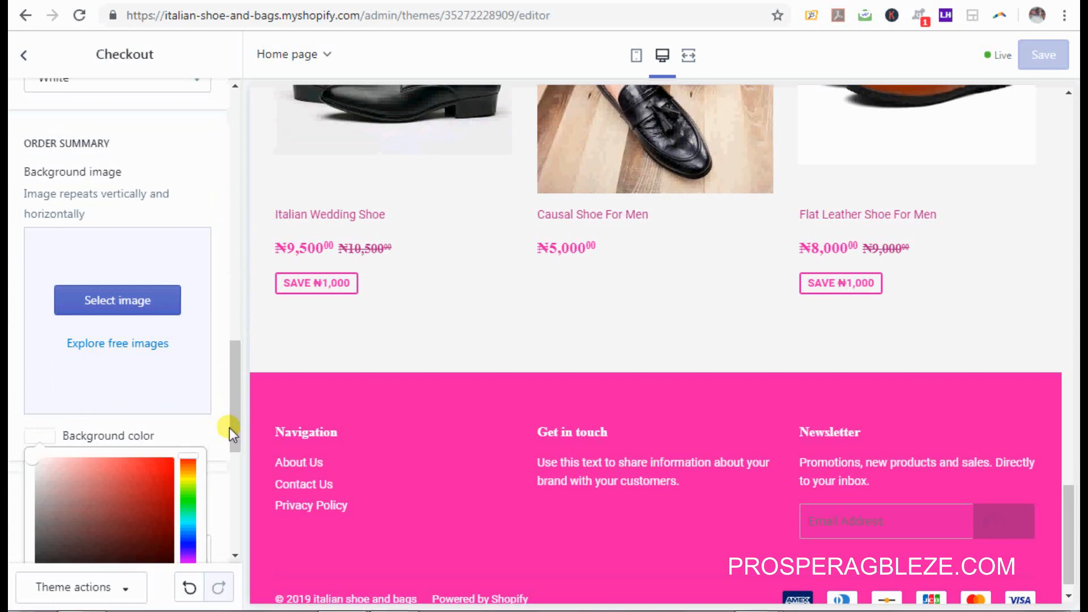
drag(237, 433, 241, 490)
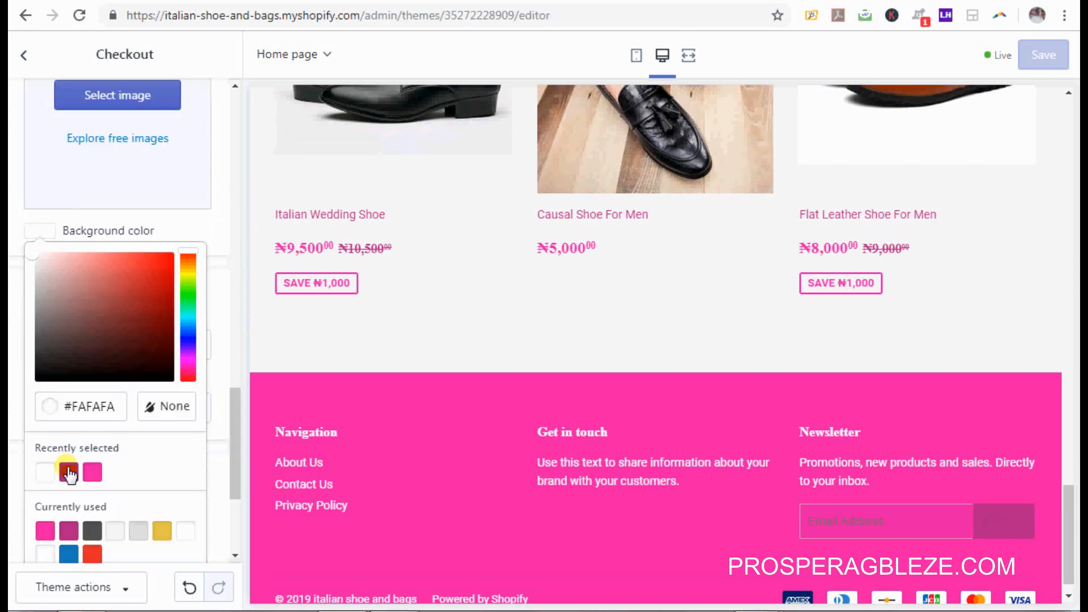
click(69, 473)
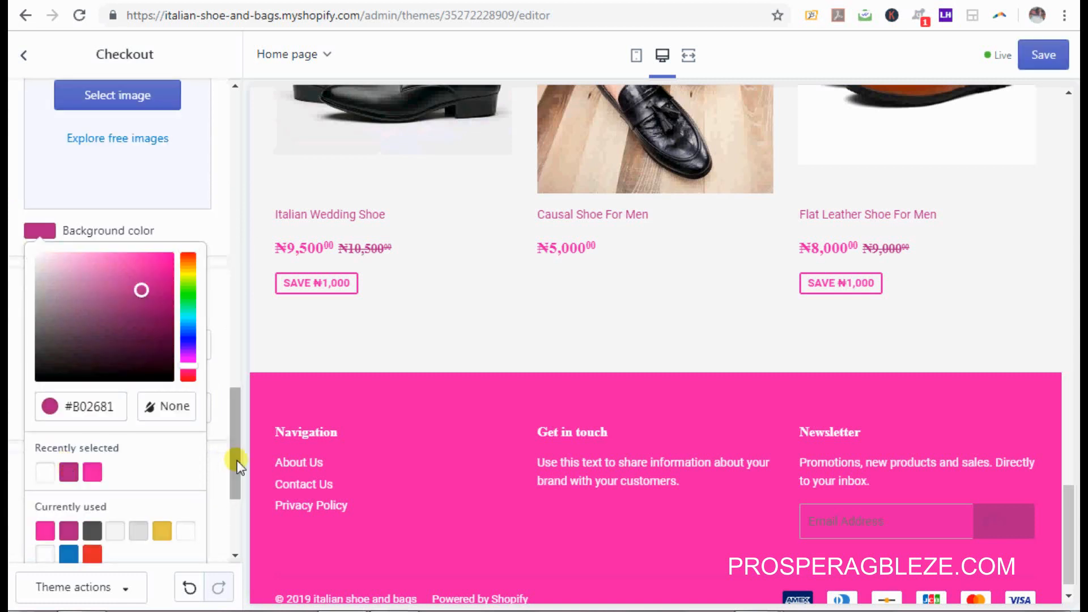
drag(237, 461, 263, 357)
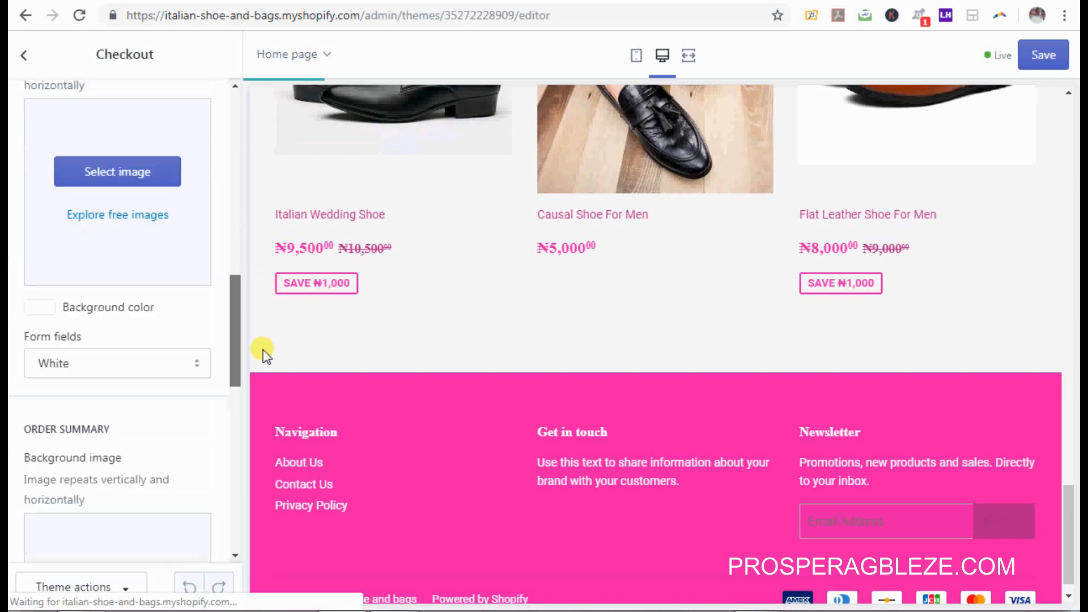
click(45, 302)
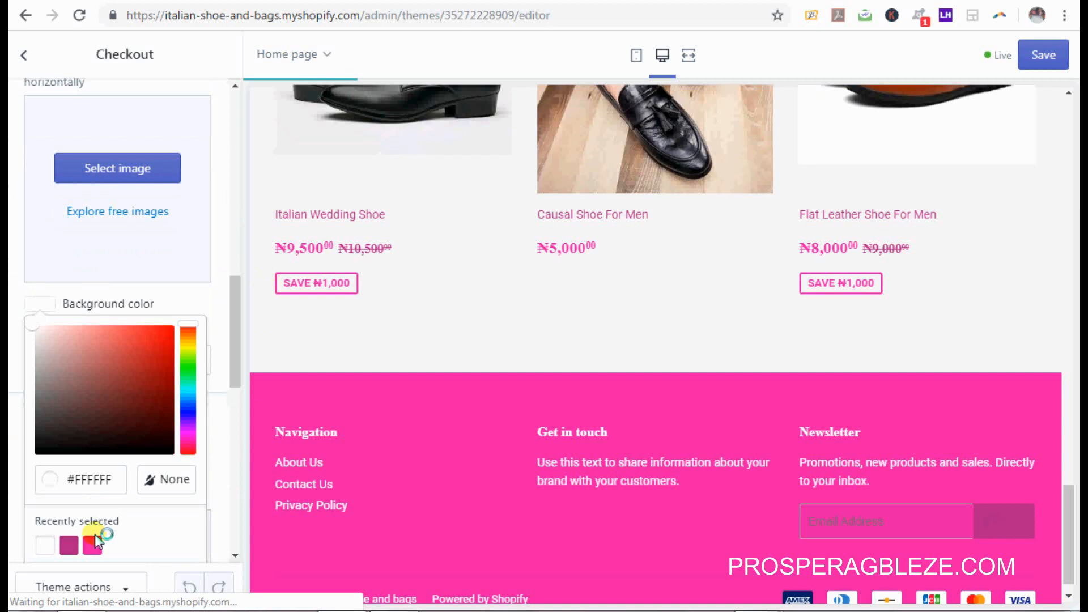
click(93, 544)
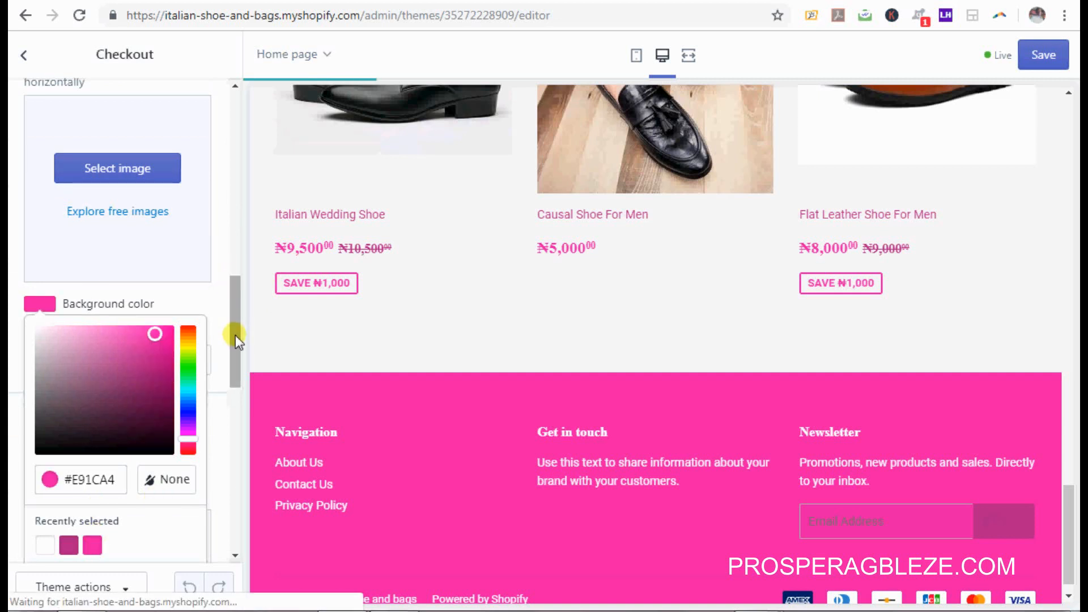
drag(235, 297, 236, 431)
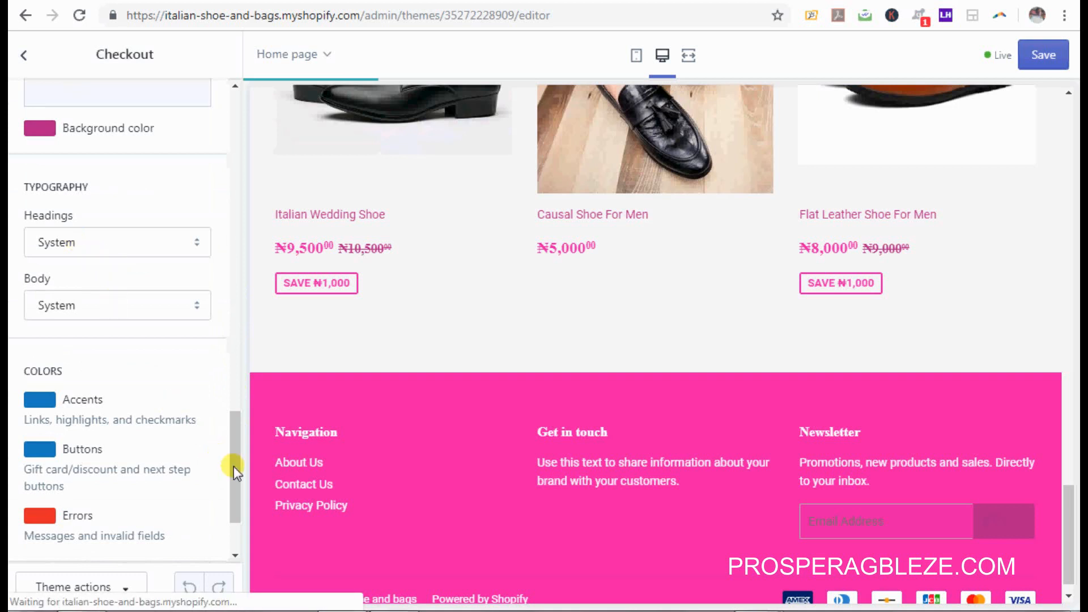
drag(234, 467, 236, 498)
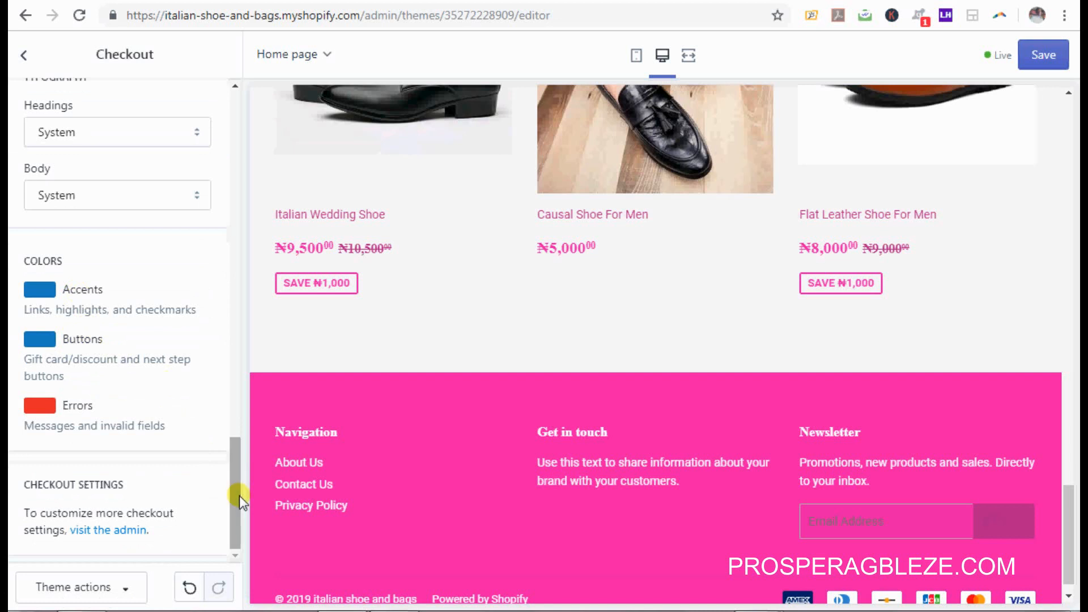
drag(236, 498, 246, 121)
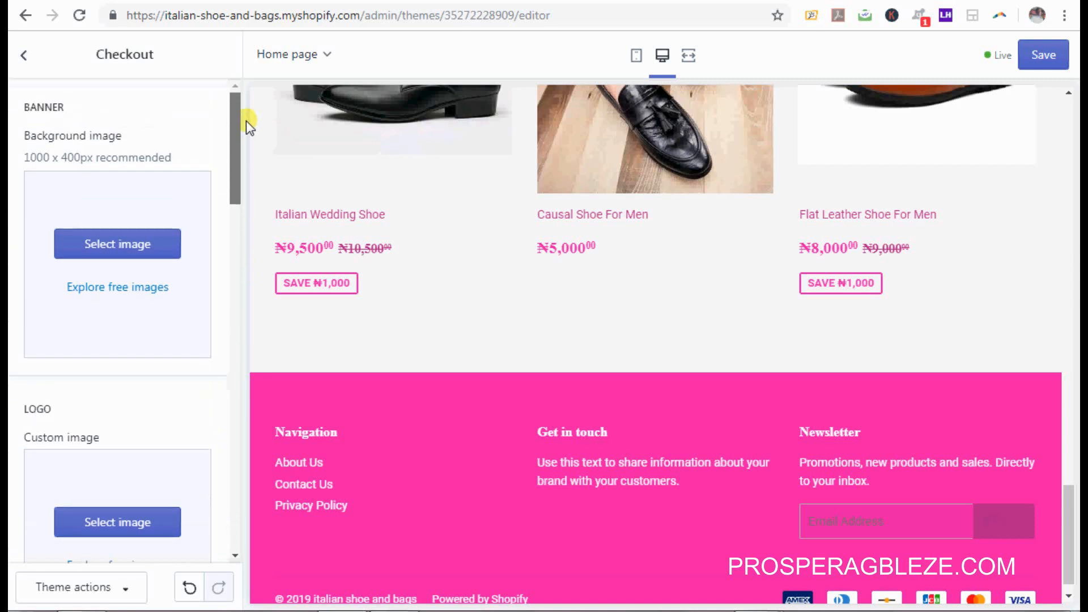
Step: Save the checkout colours and go back to the Theme settings list
click(1050, 66)
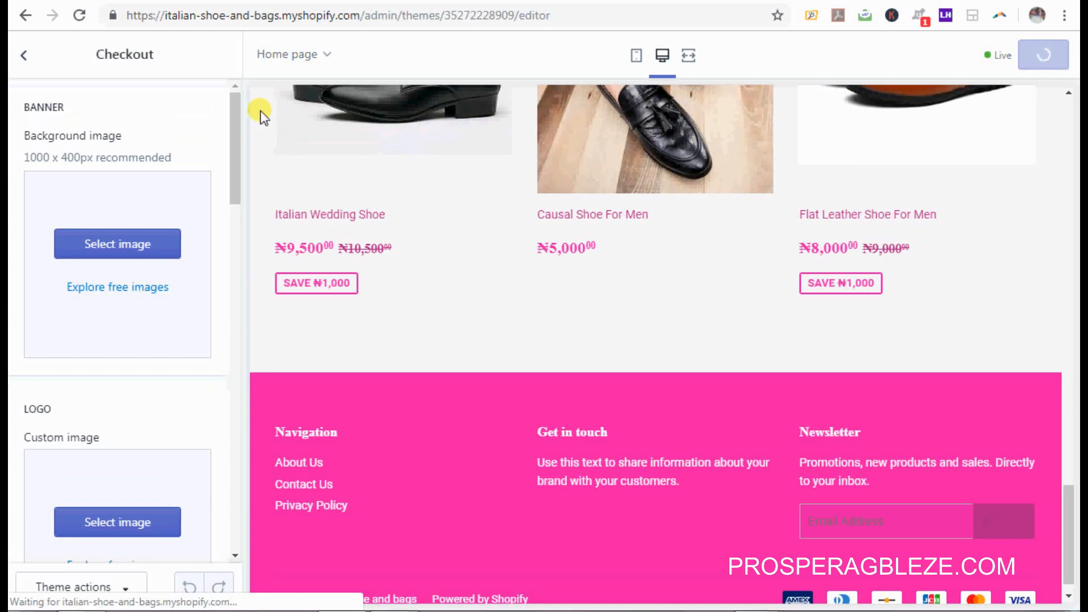
click(23, 55)
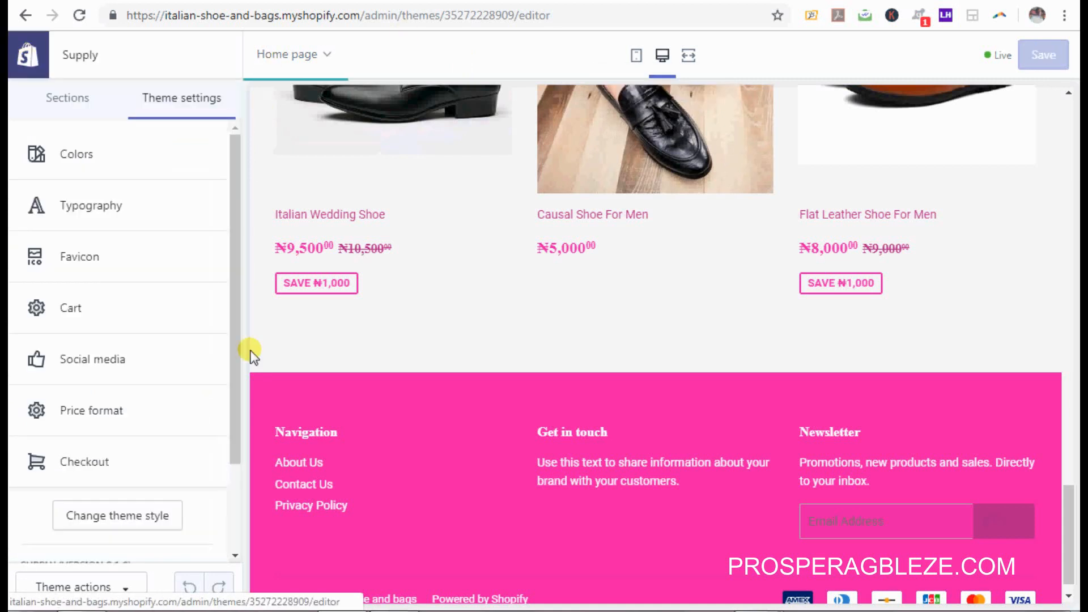
drag(236, 348, 236, 498)
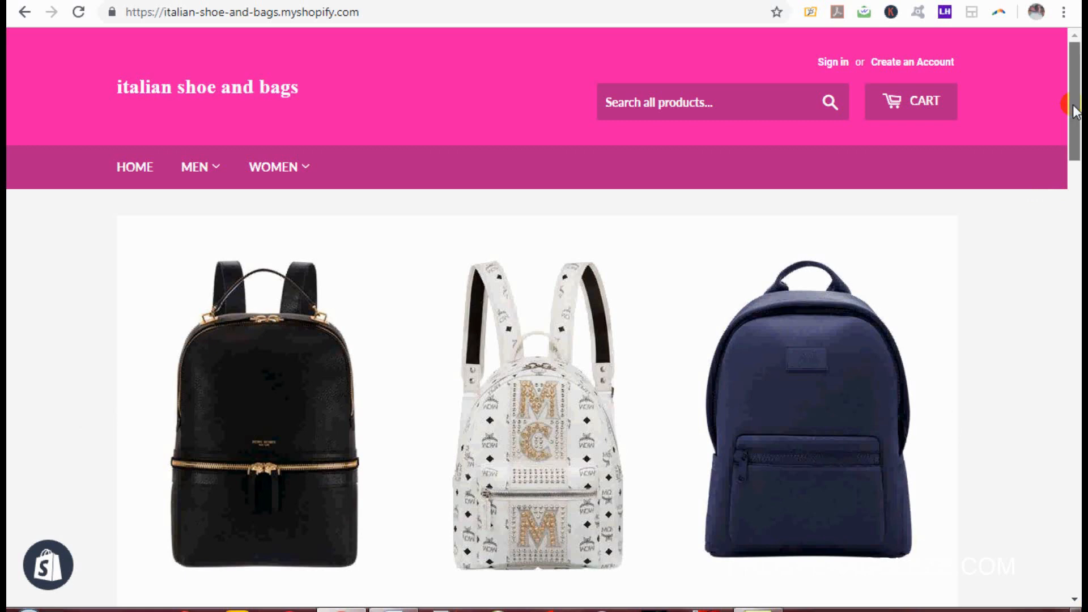
Step: Scroll the pink storefront and advance its slideshow to the black handbags slide
drag(1075, 110, 1053, 139)
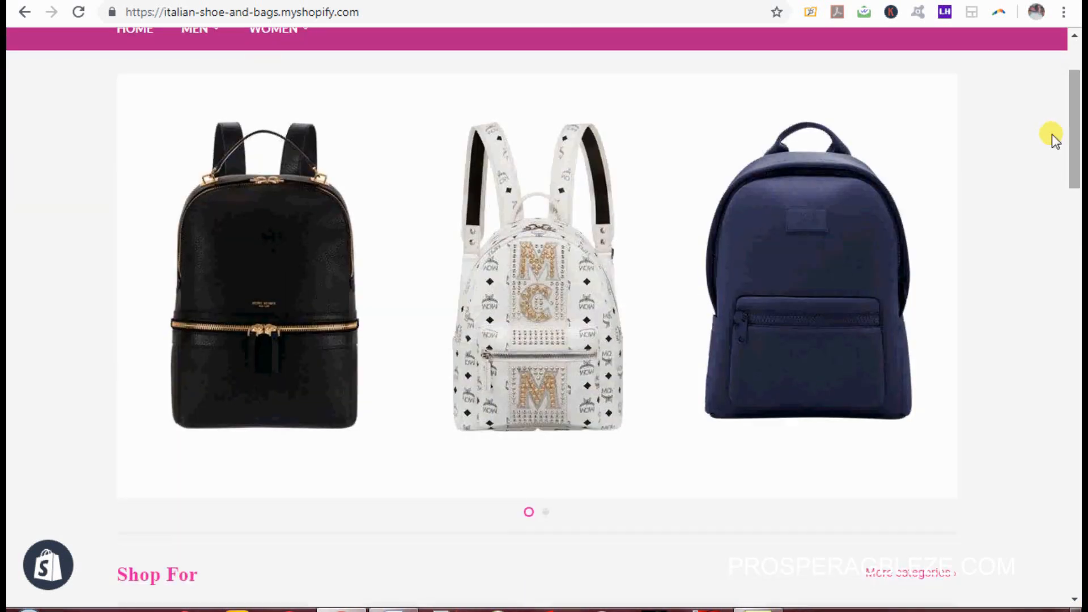
click(546, 513)
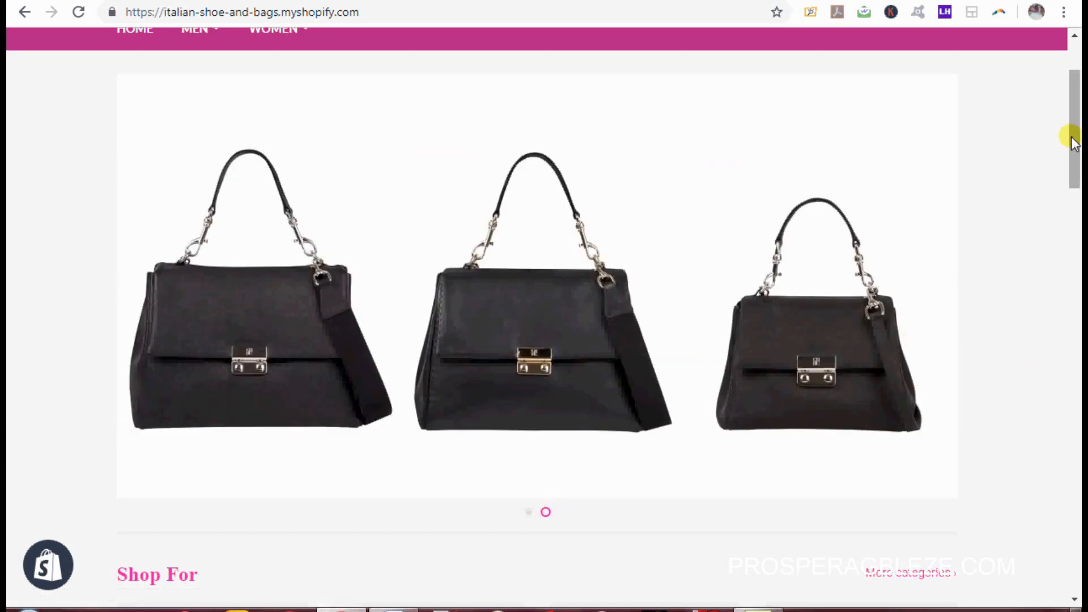
drag(1073, 141, 1076, 102)
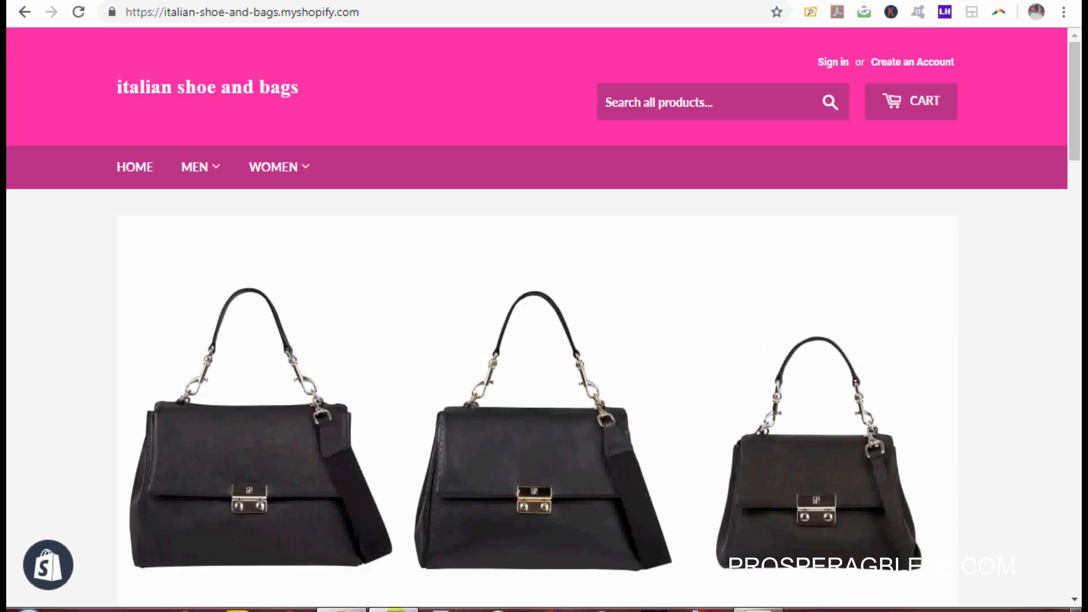
click(395, 611)
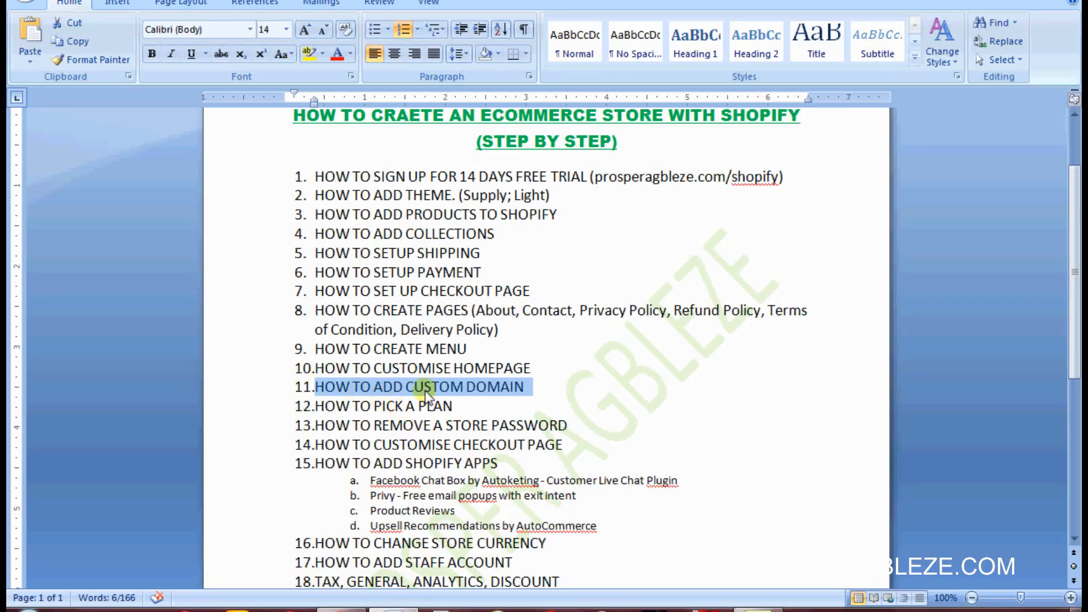
Step: Make Word outline item 11, HOW TO ADD CUSTOM DOMAIN, bold and return to the browser
key(ctrl+b)
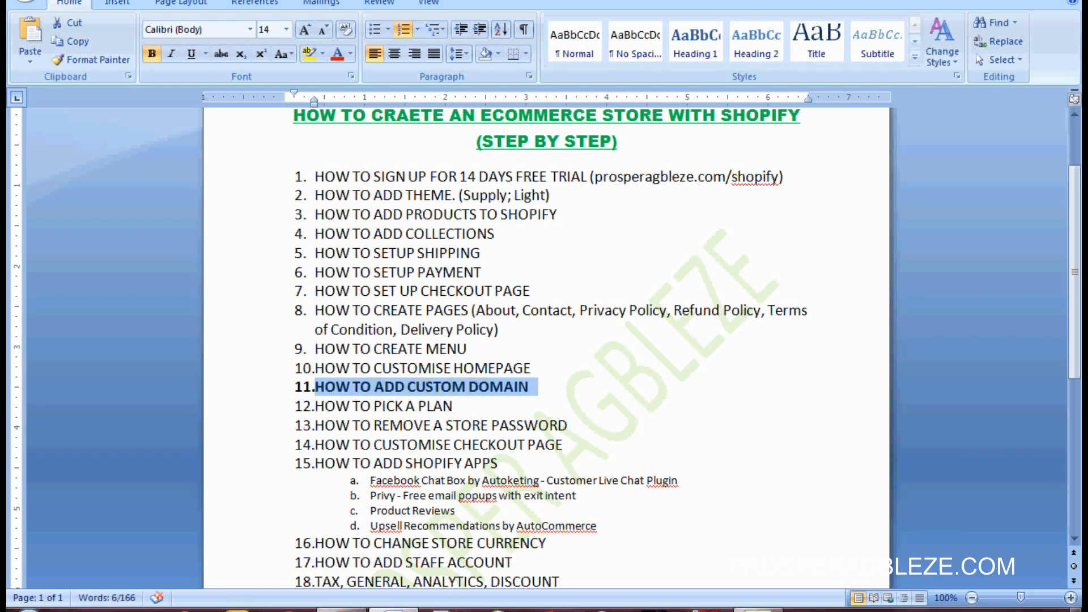
click(341, 610)
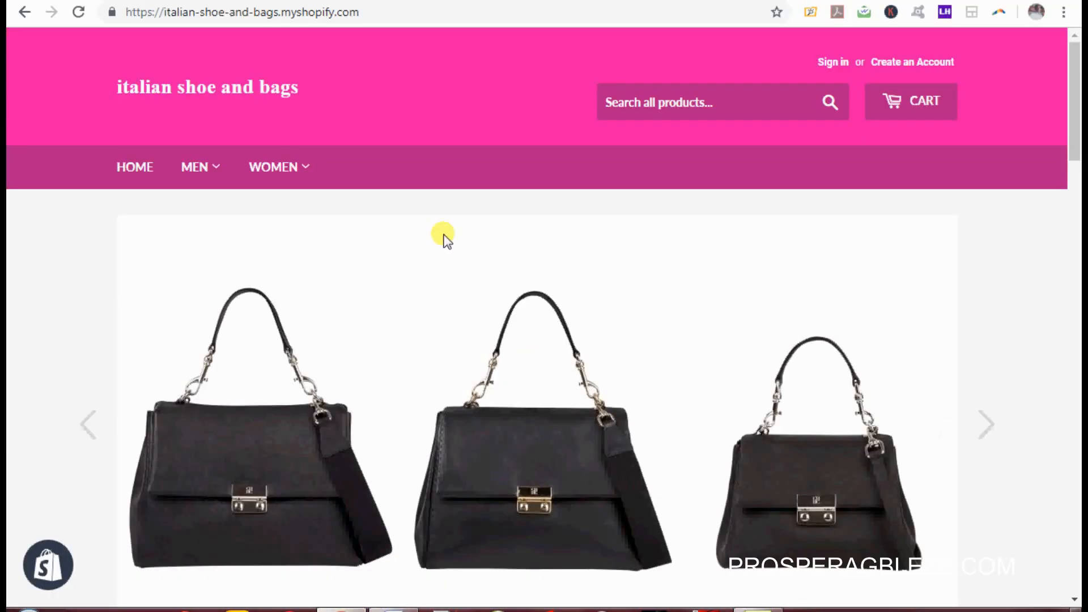
Step: Try connecting italianshoeandbag.com from Domains, then go back and choose Buy new domain
click(559, 1)
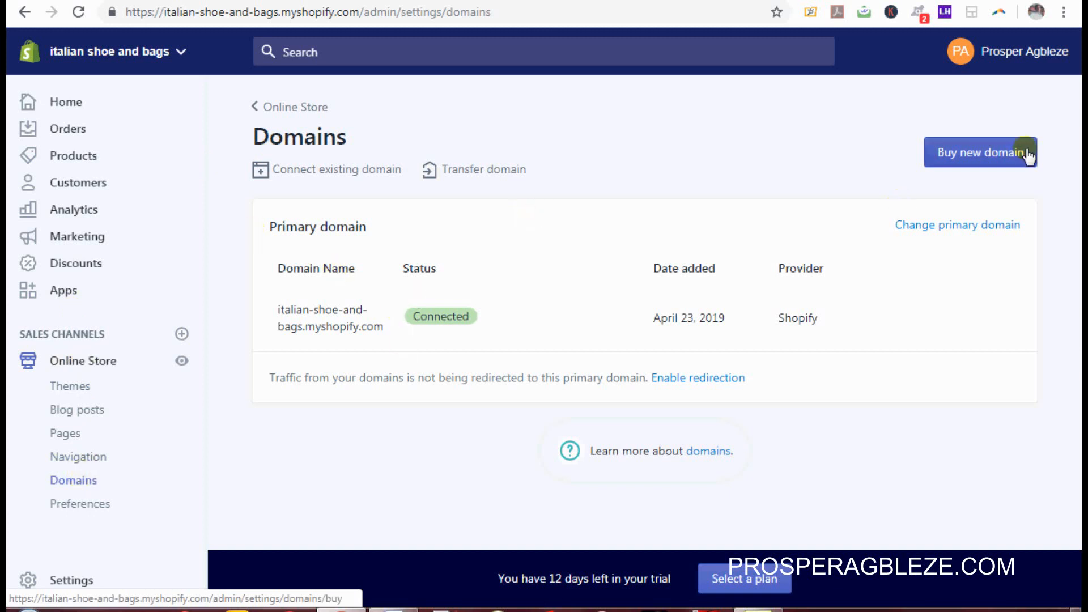
click(327, 177)
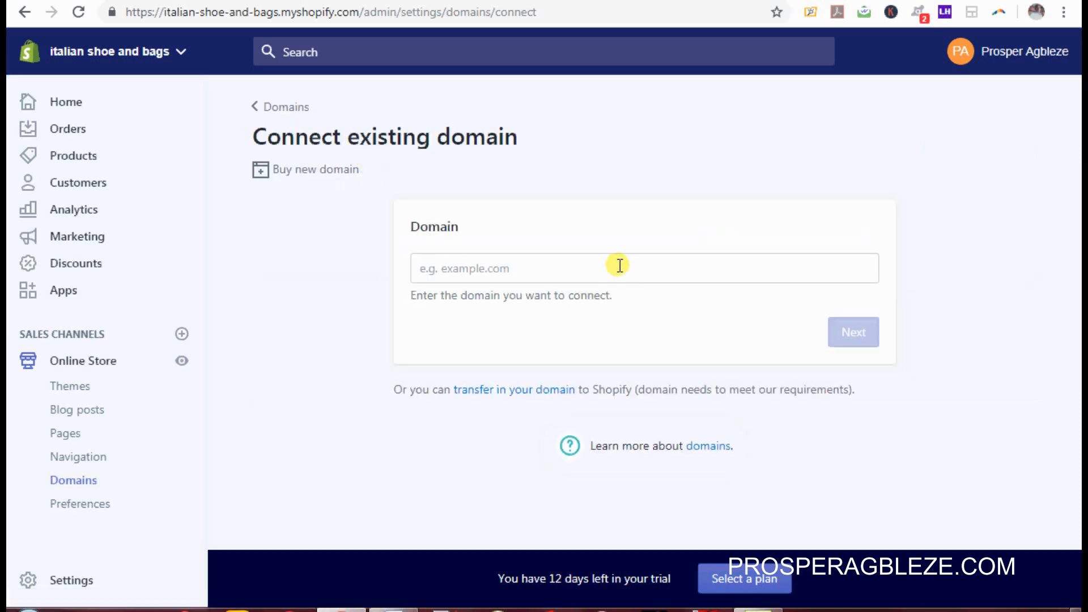
click(620, 265)
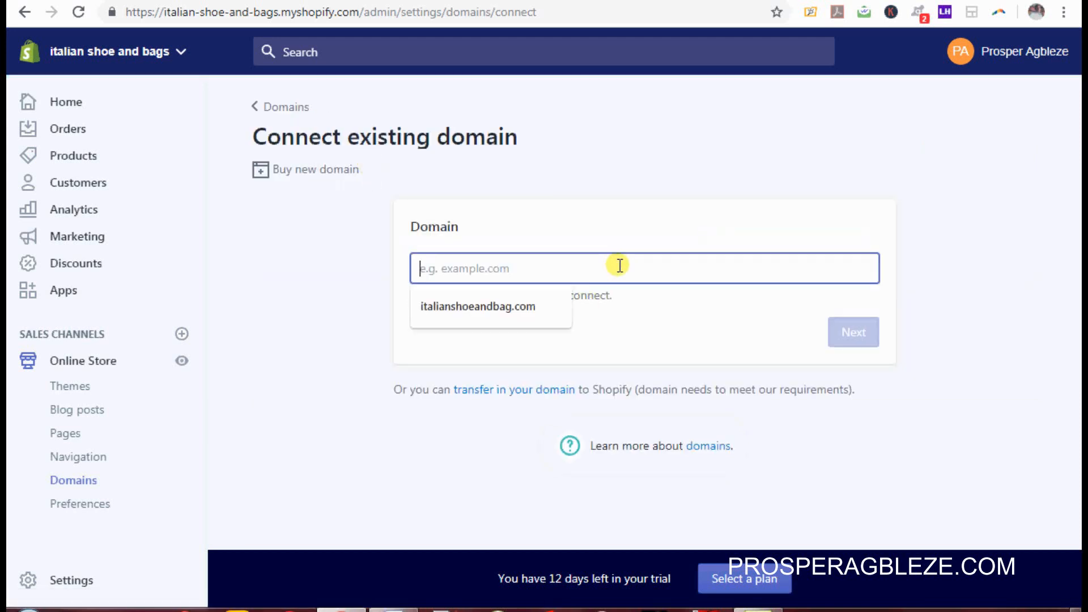
click(528, 307)
click(855, 330)
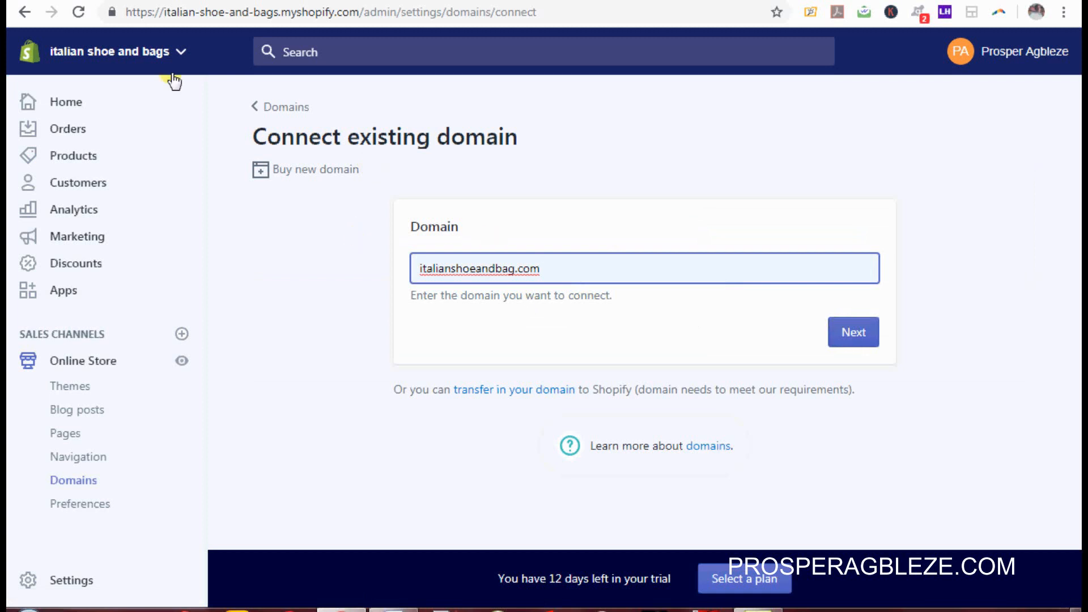
click(278, 108)
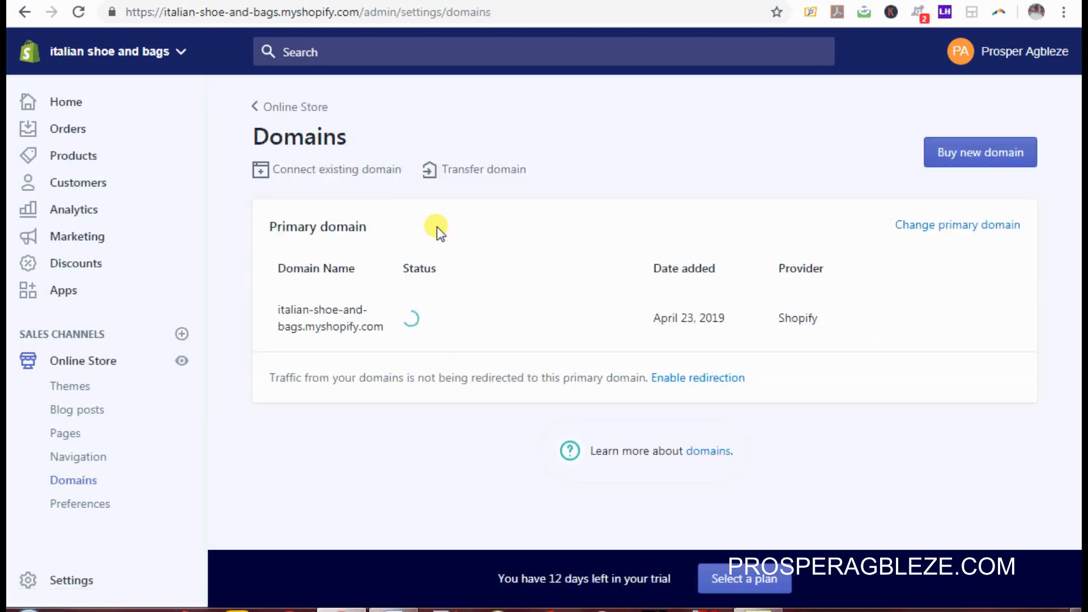
click(979, 163)
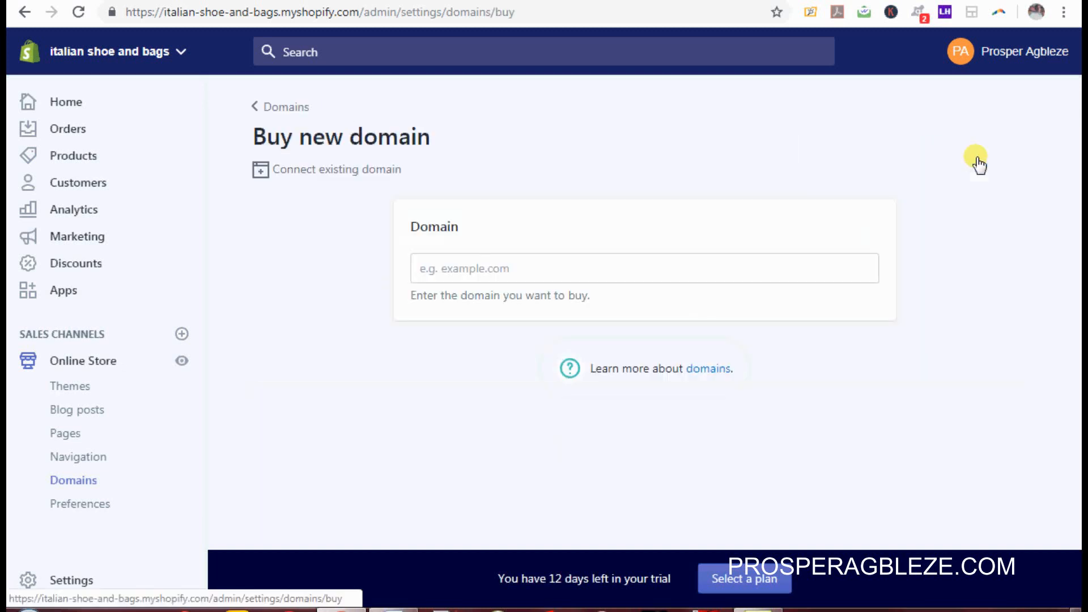
Step: Search for italianshoeandbags and buy italianshoeandbags.com at $14 USD/year
click(637, 264)
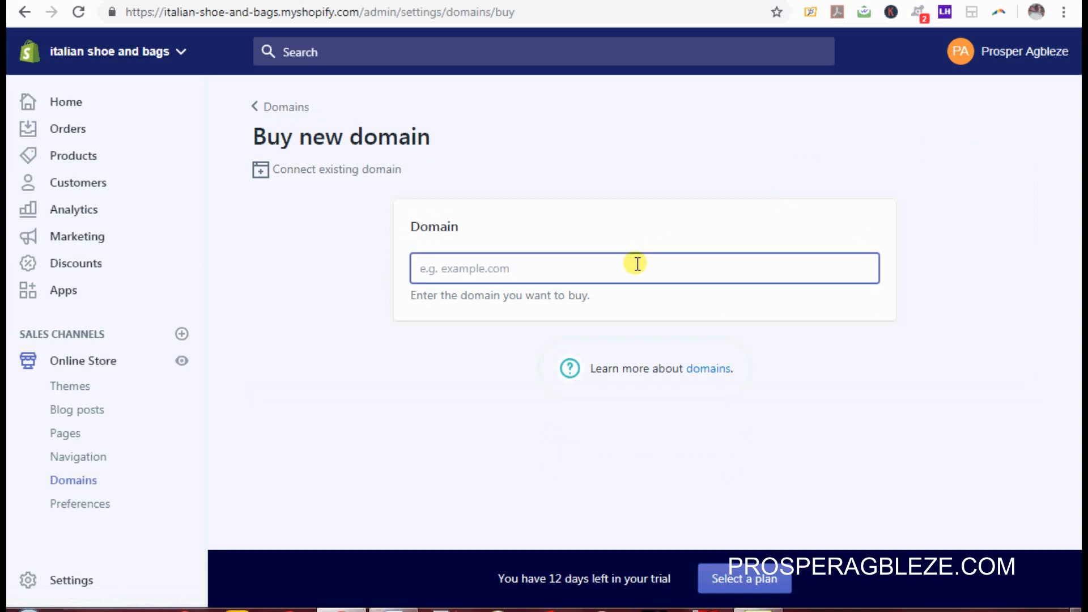
text(ita)
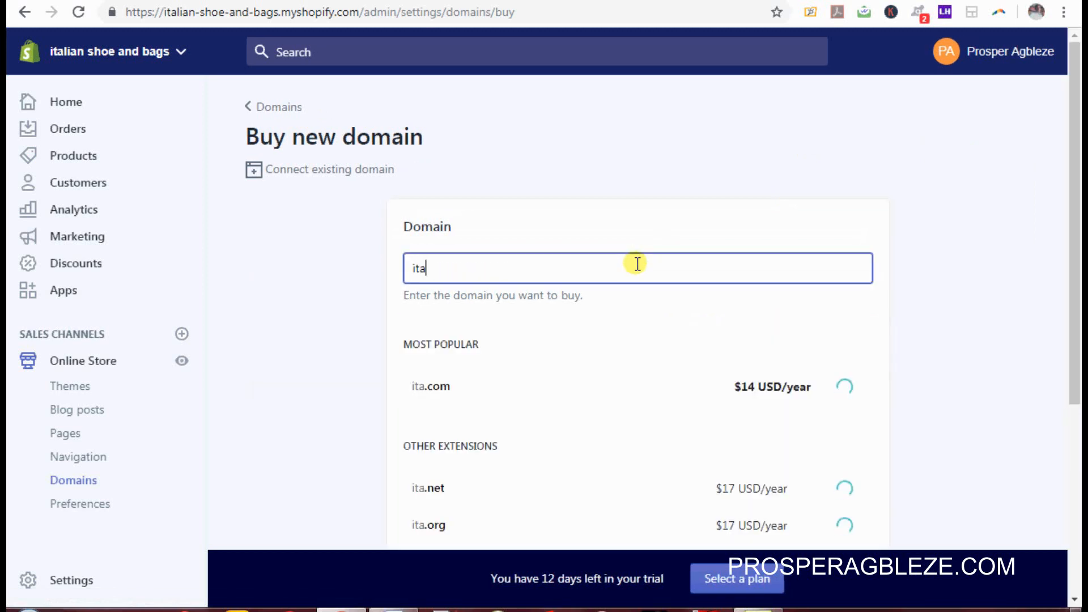
text(lian)
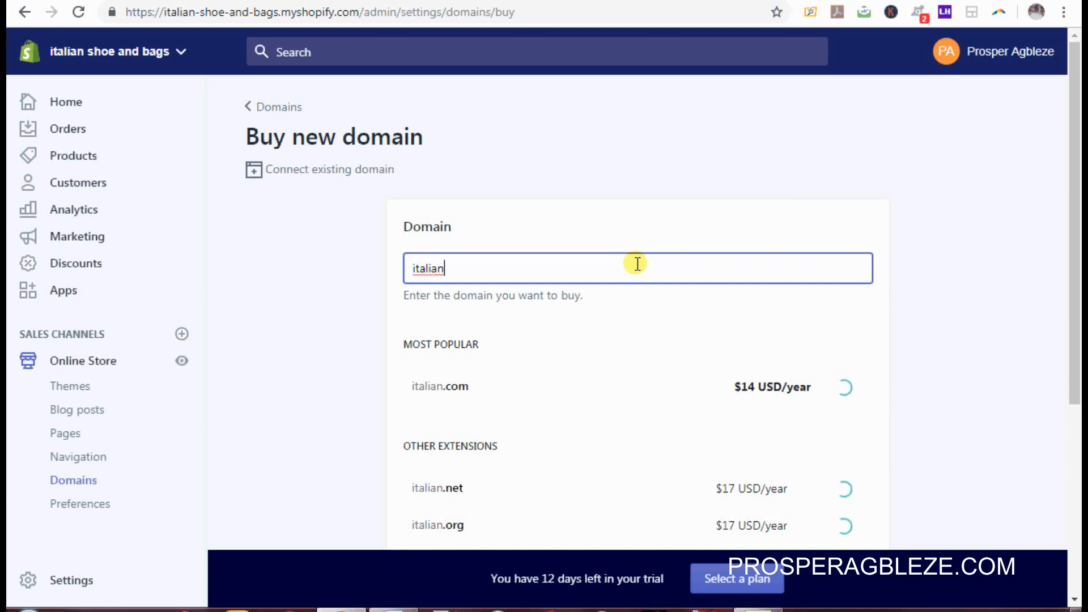
text(shoe)
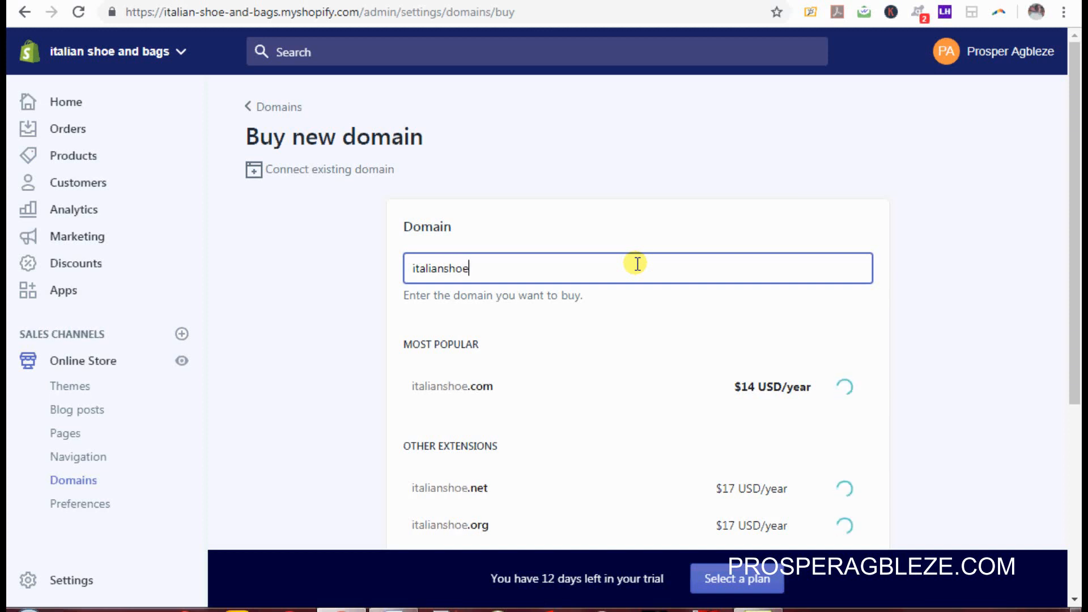
text(and bags)
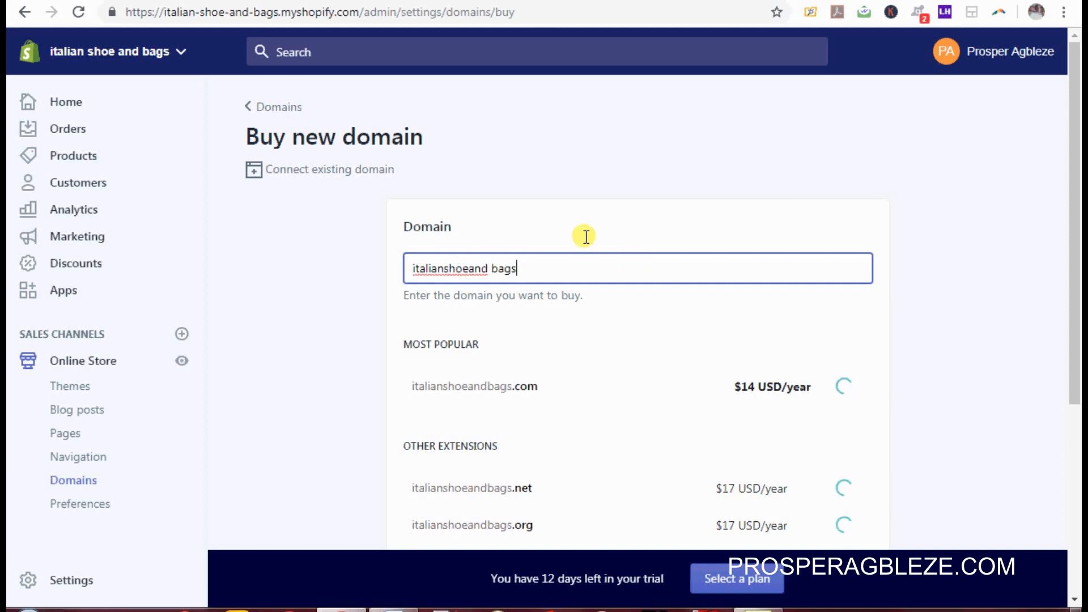
click(492, 268)
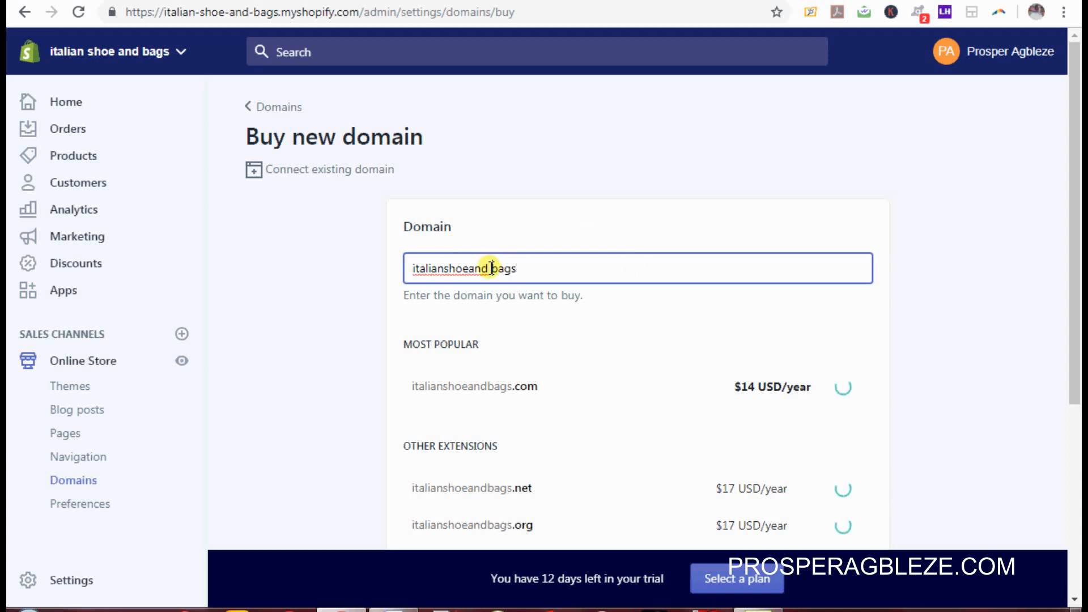
key(BackSpace)
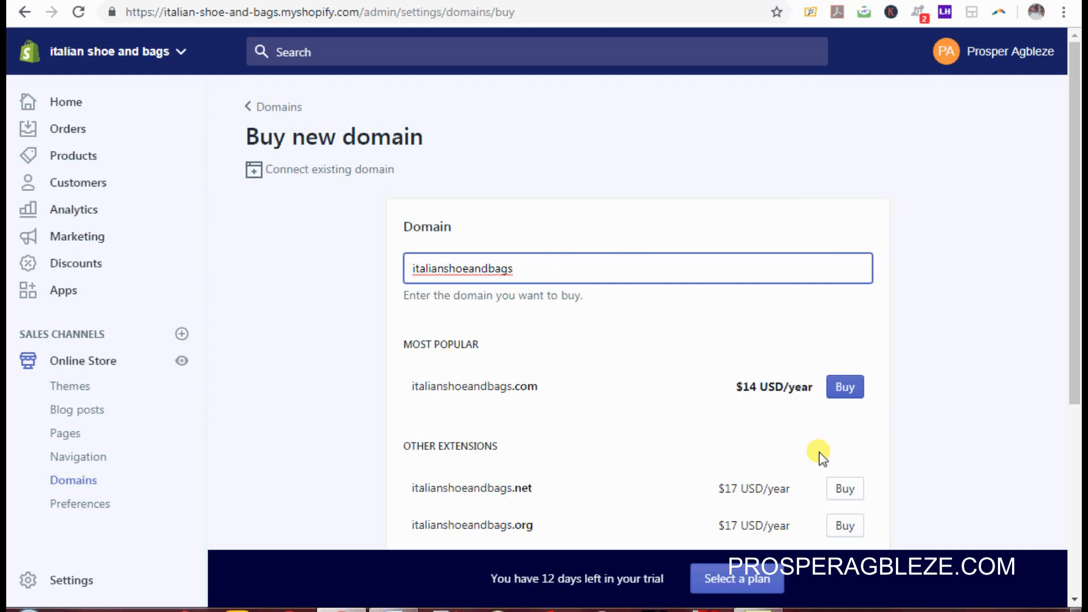
click(845, 388)
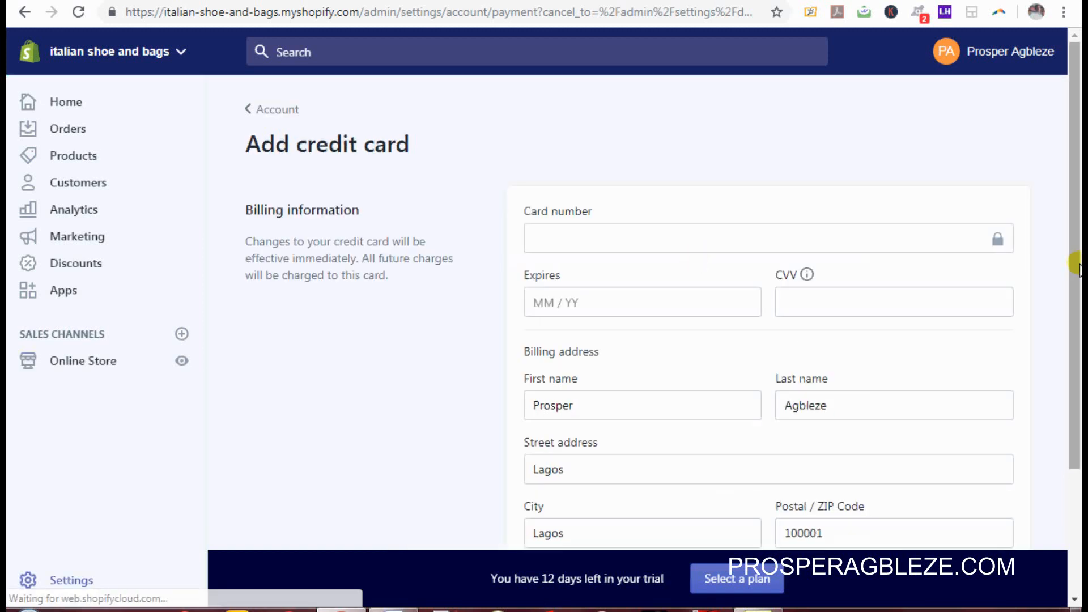
Step: Scroll through the Add credit card form without entering a card, then select the admin page address
drag(1076, 263, 1062, 486)
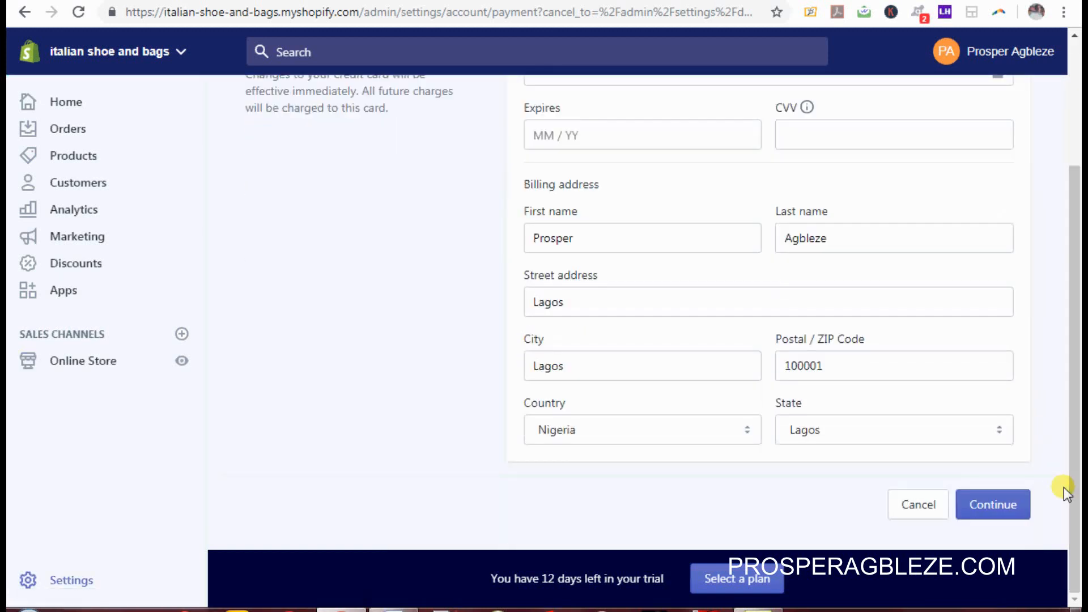
drag(1076, 355, 1081, 232)
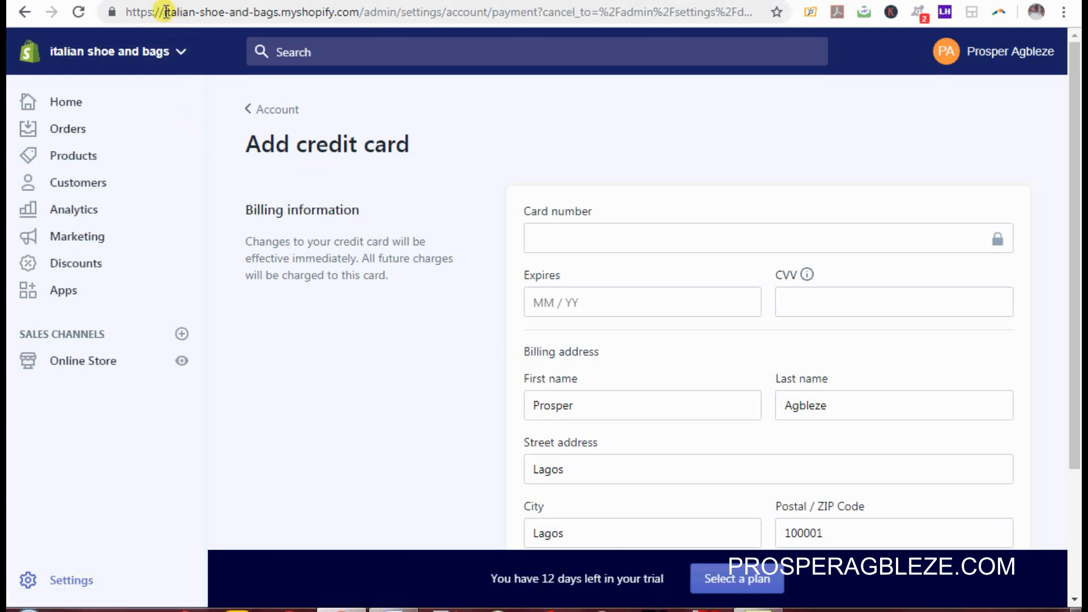
drag(165, 11, 361, 17)
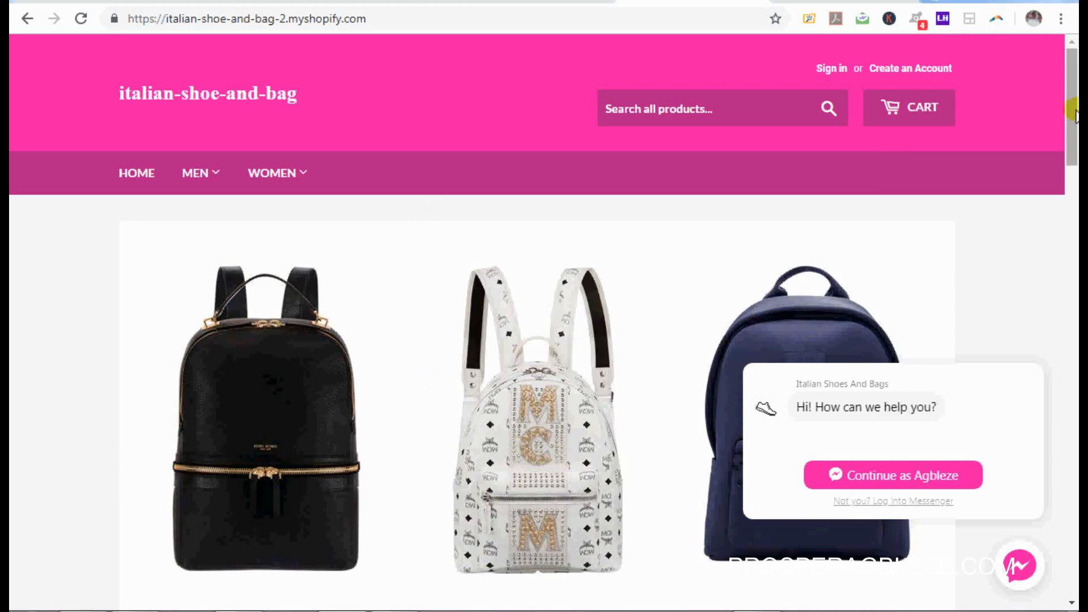
Step: Scroll the pink storefront down to the Multicolour Pattern Female Bag
drag(1075, 113, 1075, 315)
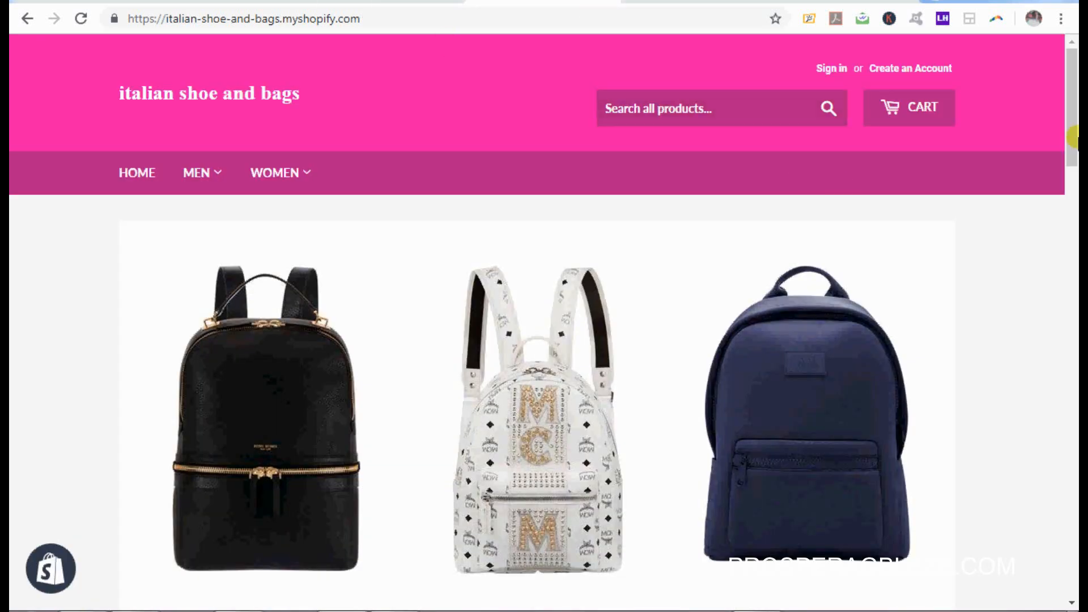
drag(1072, 122, 1078, 388)
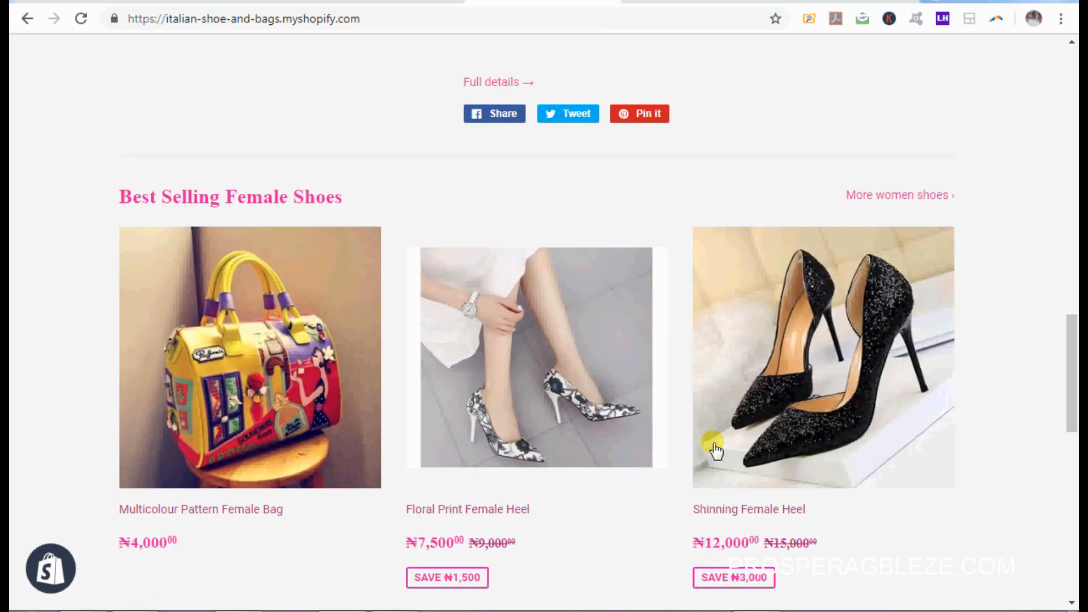
click(52, 571)
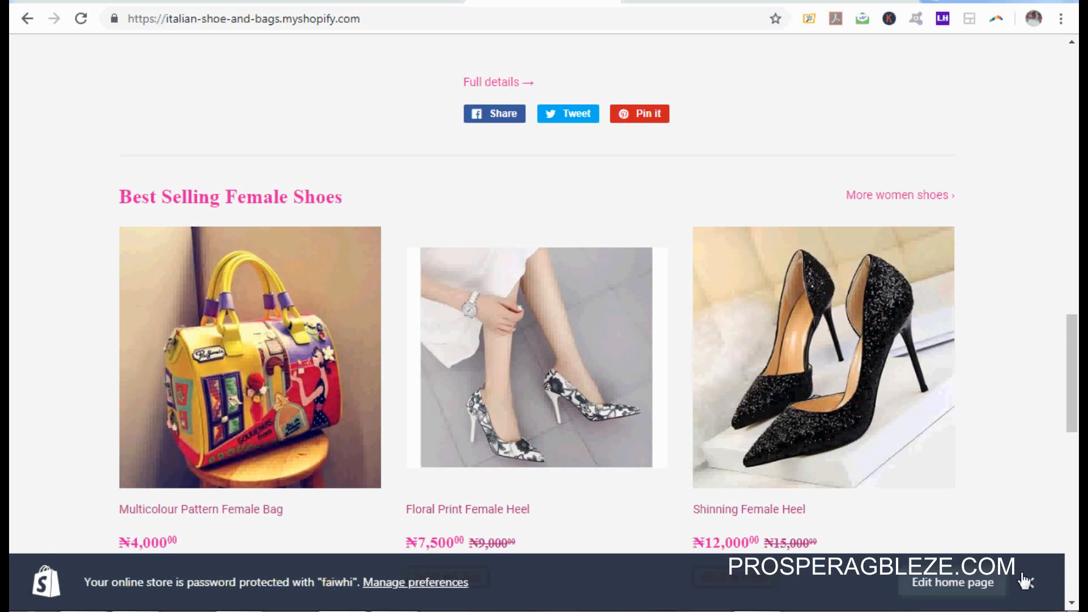
click(1028, 583)
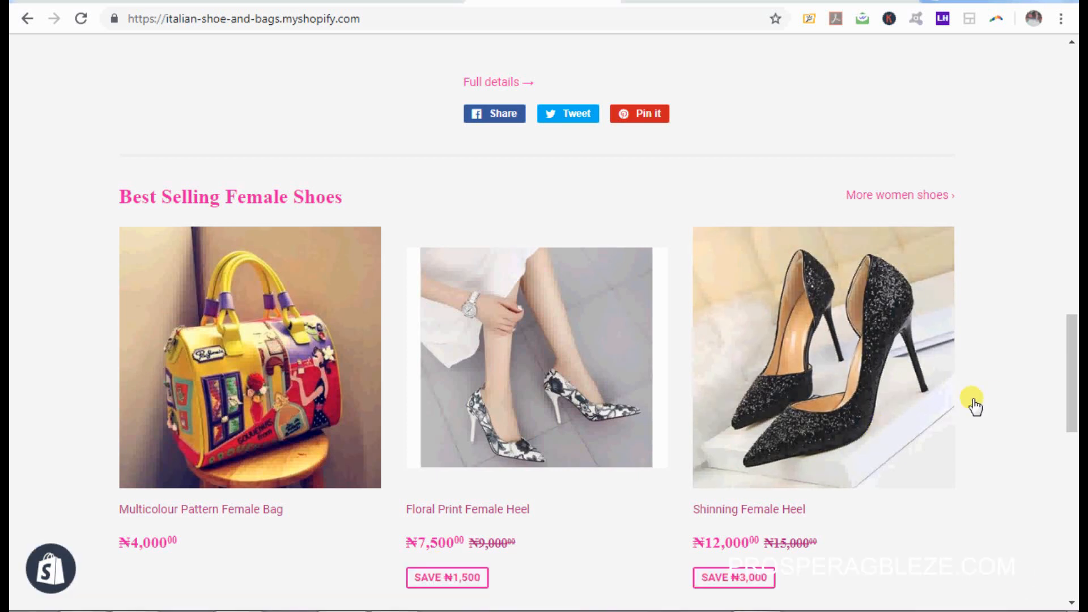
Step: Open the Multicolour Pattern Female Bag's page in a new tab and choose Buy It Now
right_click(312, 344)
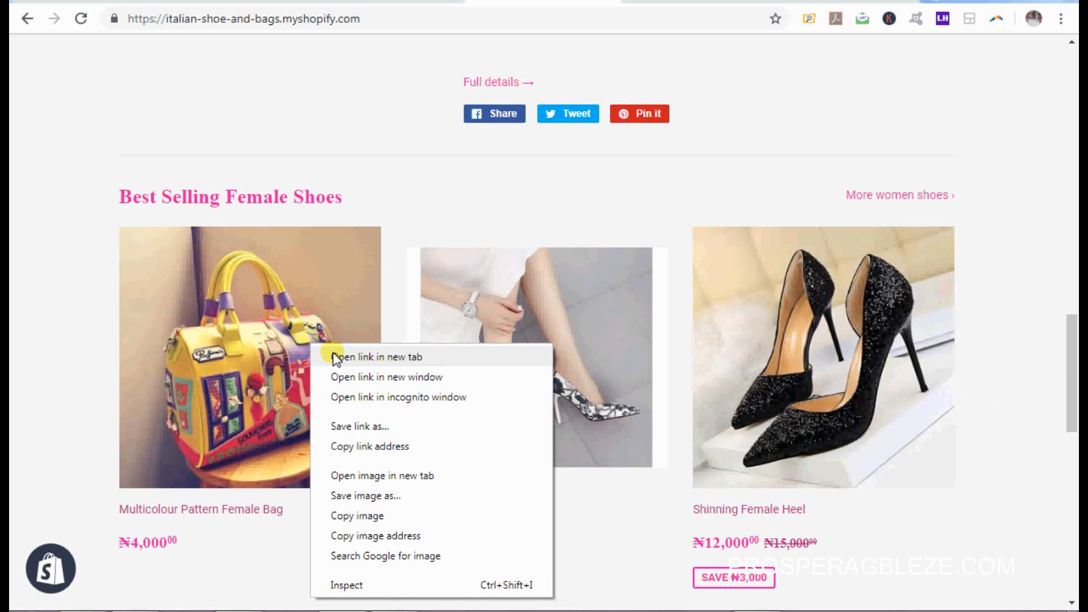
click(335, 358)
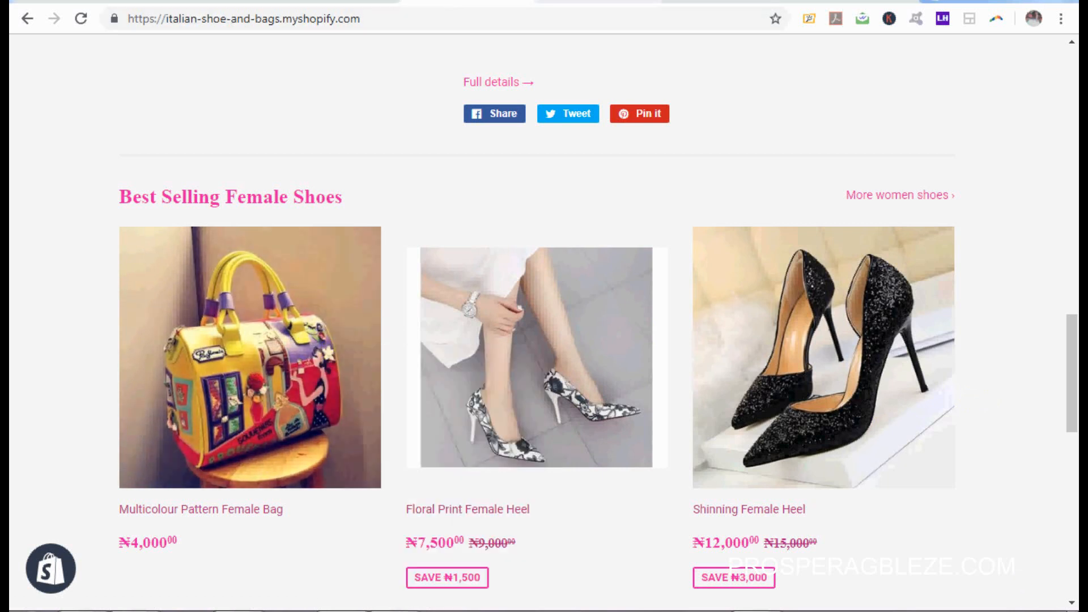
click(610, 4)
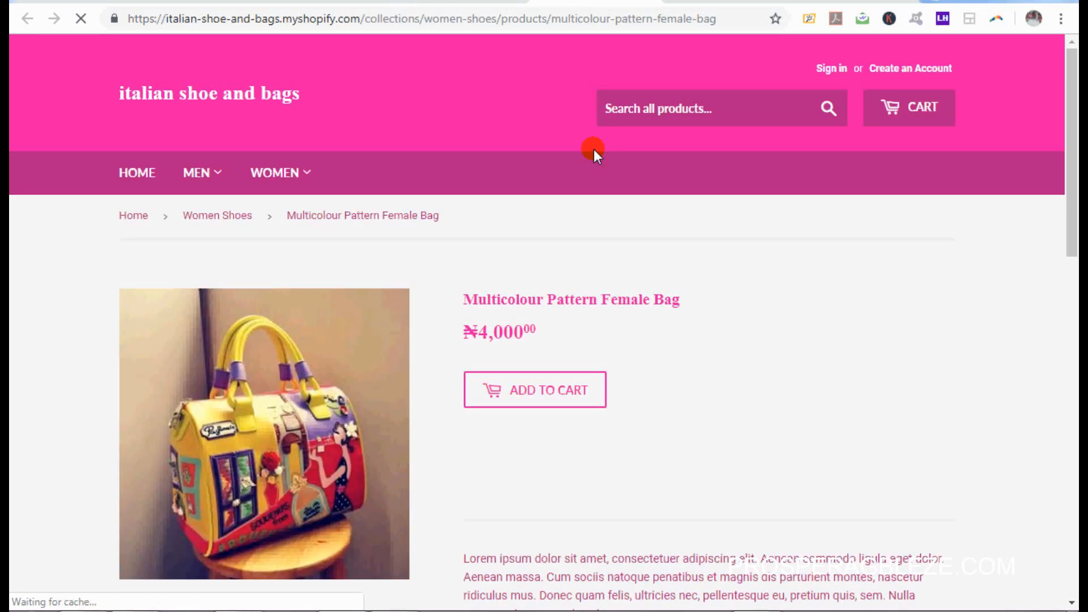
scroll(1073, 271, down, 3)
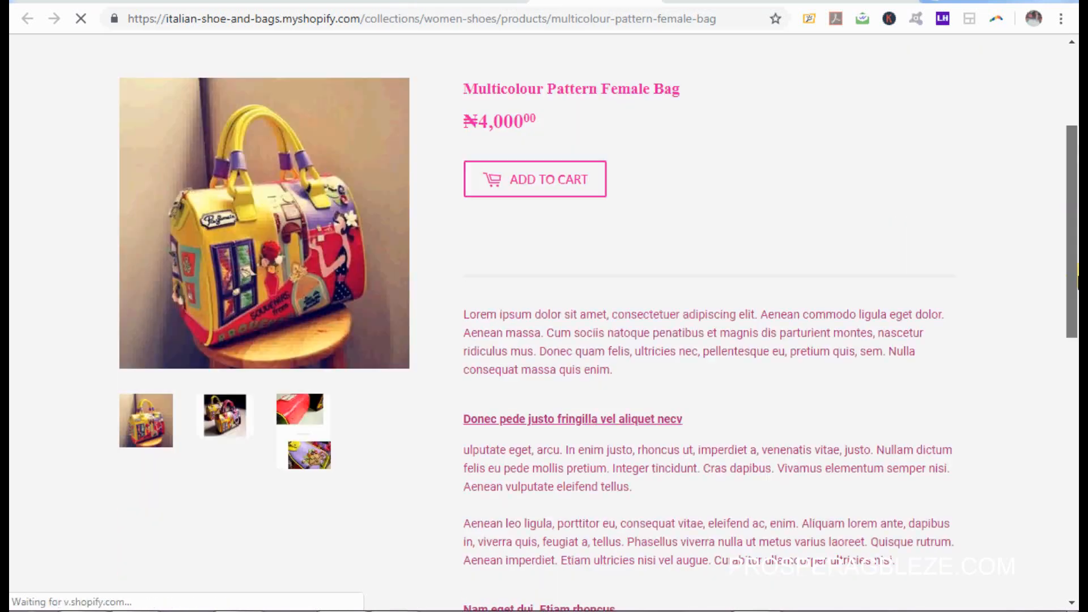
scroll(1073, 270, up, 3)
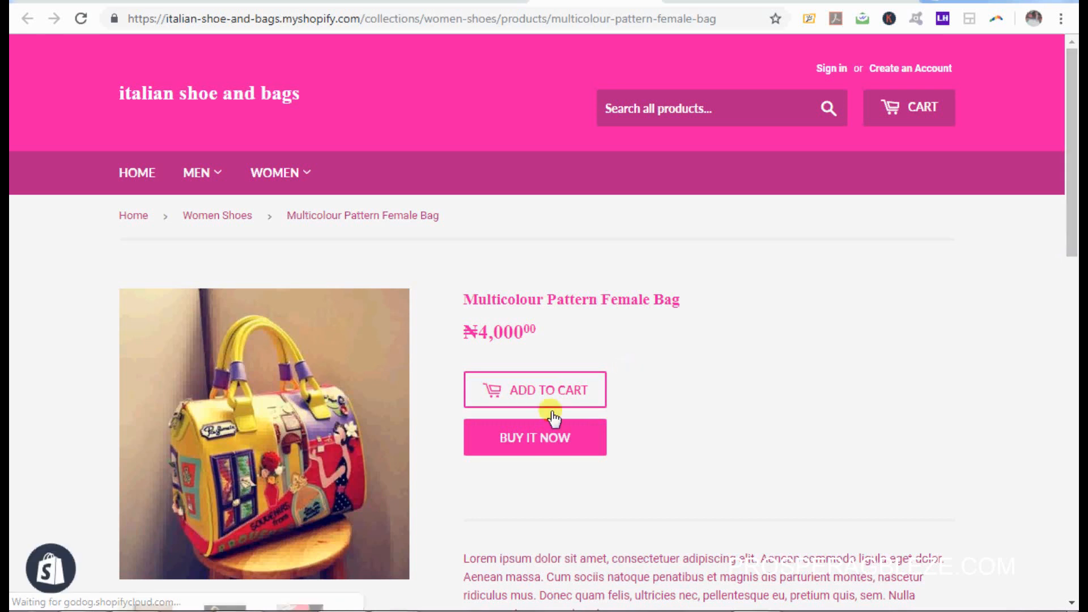
click(536, 445)
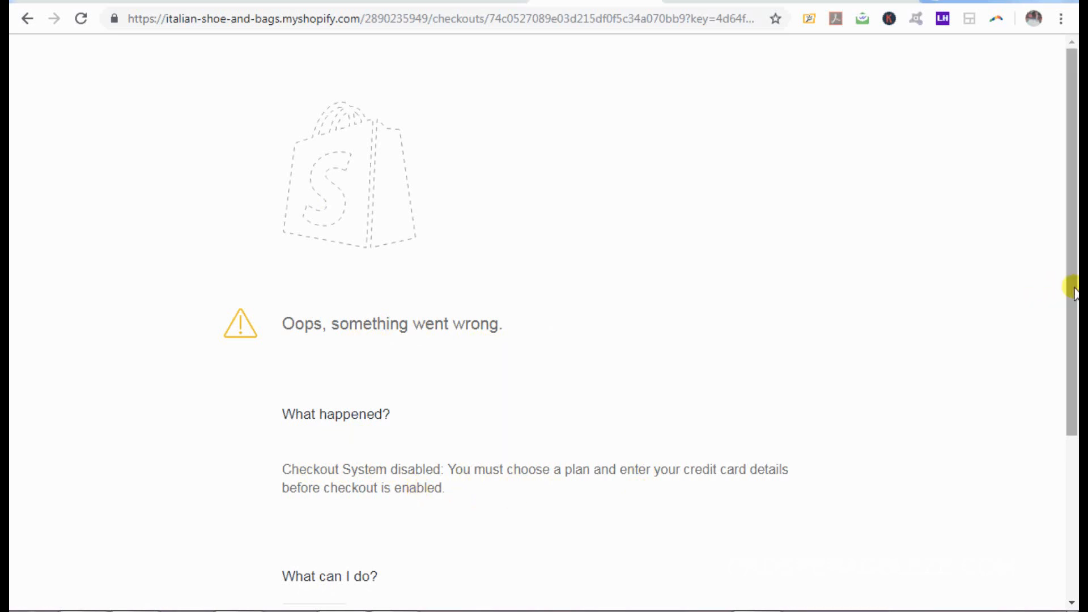
Step: Return to the storefront home tab and select its web address to copy
drag(1075, 315, 1078, 402)
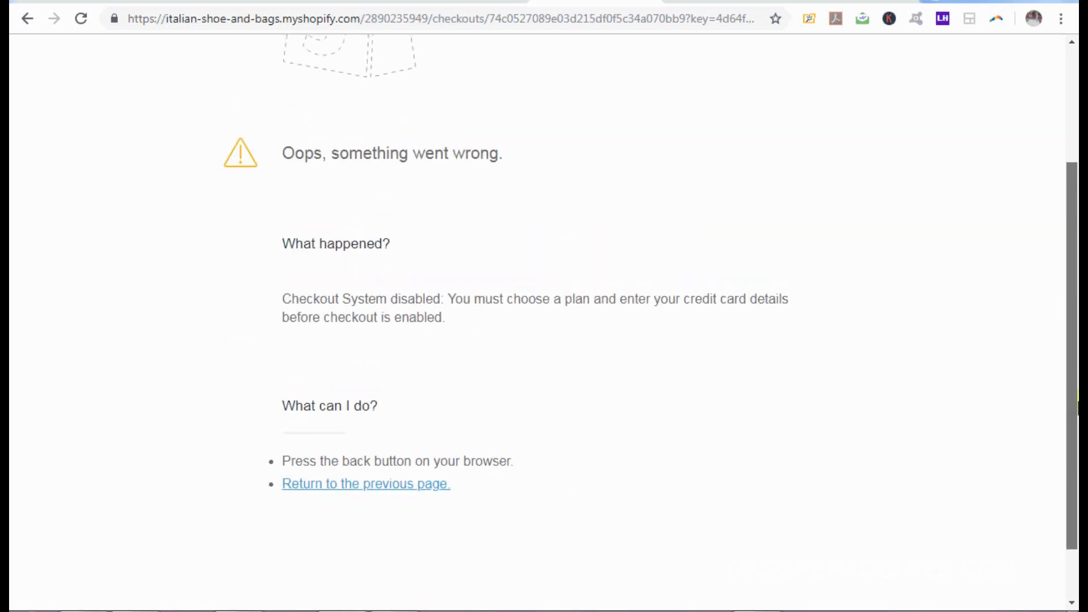
drag(1078, 353, 1075, 233)
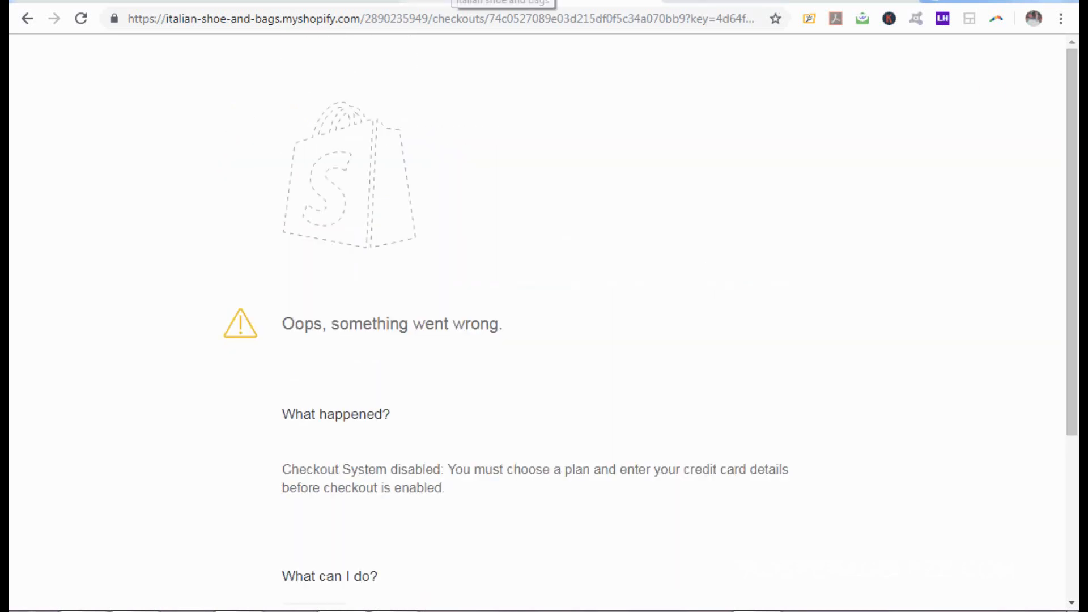
click(454, 2)
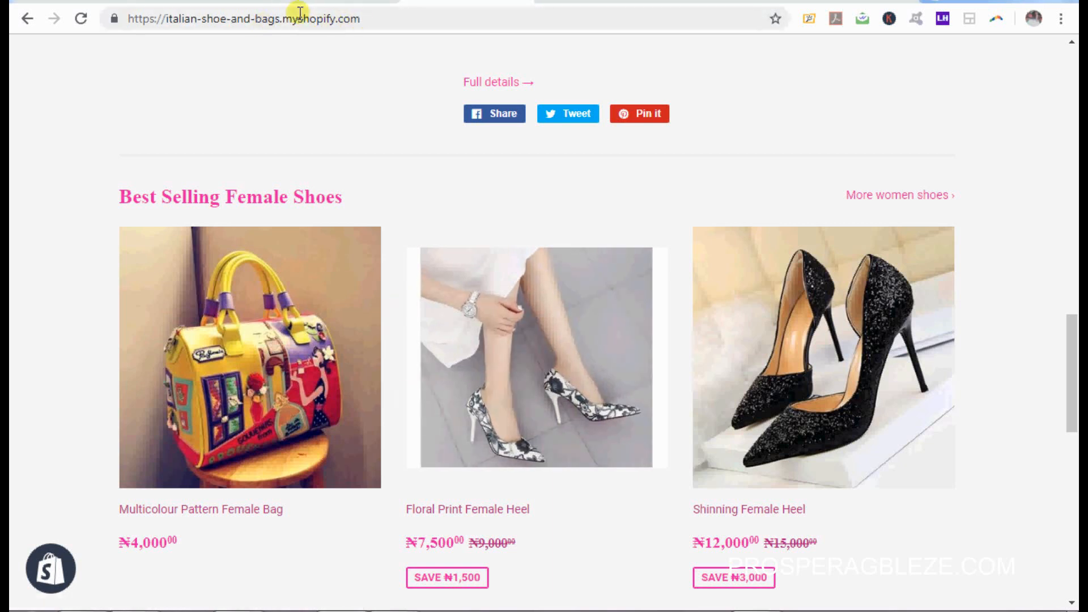
drag(359, 18, 168, 18)
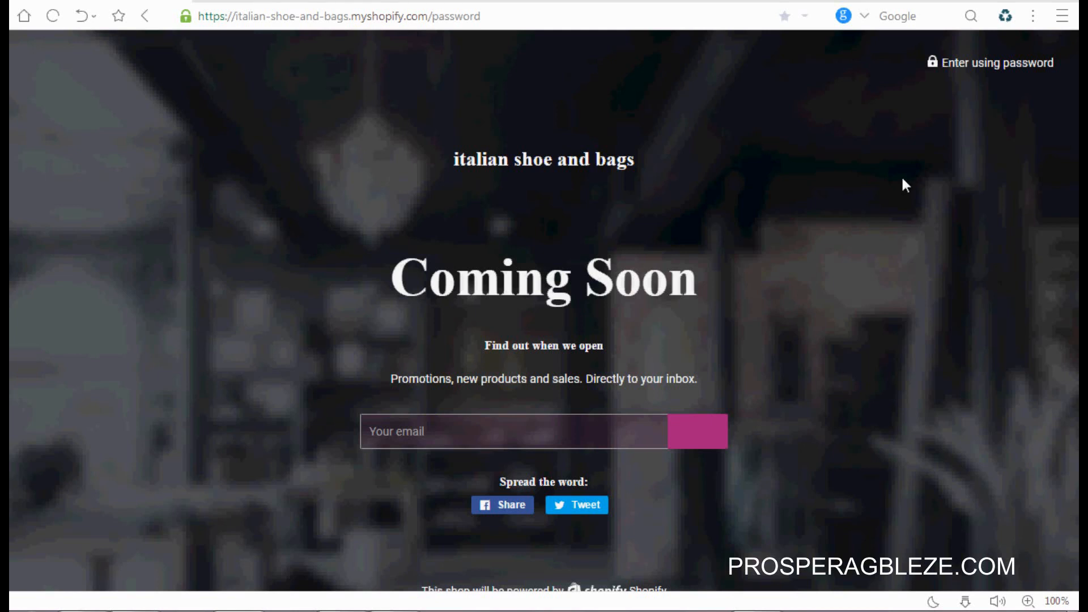
Step: Paste the store password from the admin bar into the Coming Soon password form and submit
click(996, 65)
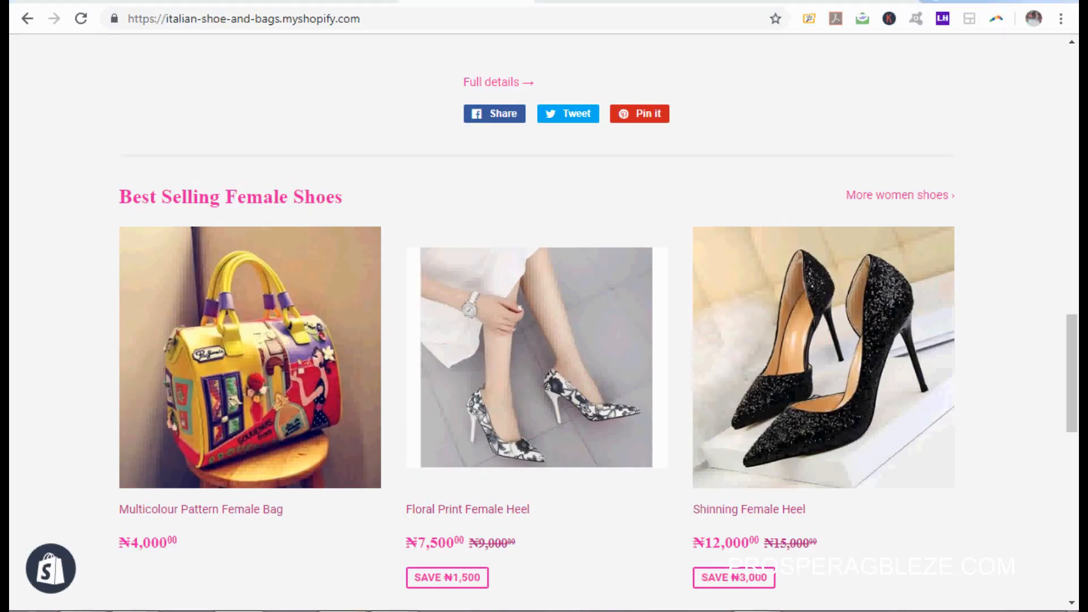
drag(166, 19, 361, 19)
click(63, 588)
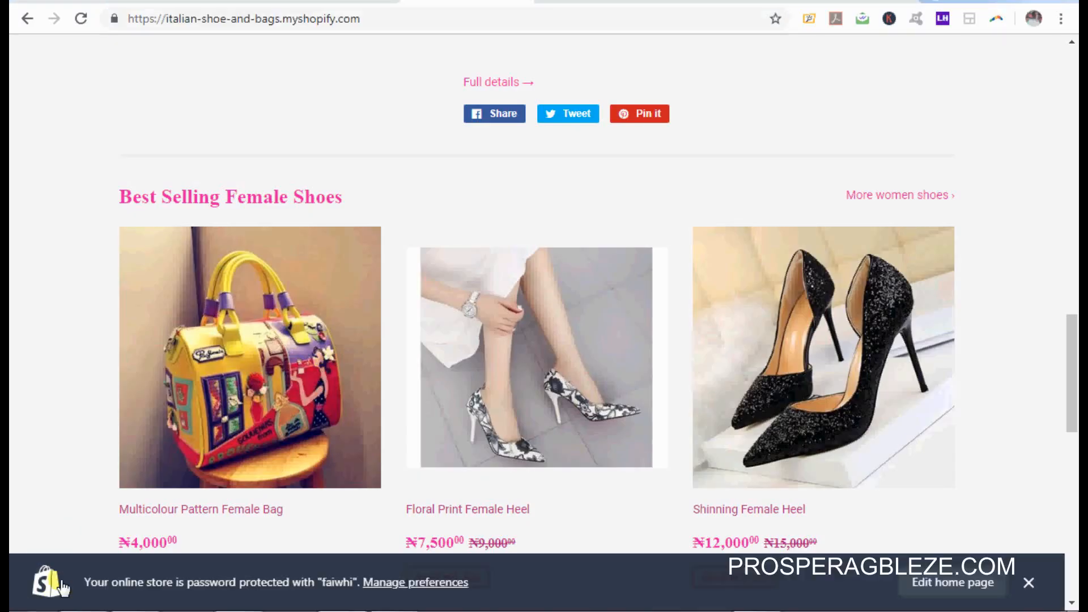
drag(354, 580, 324, 584)
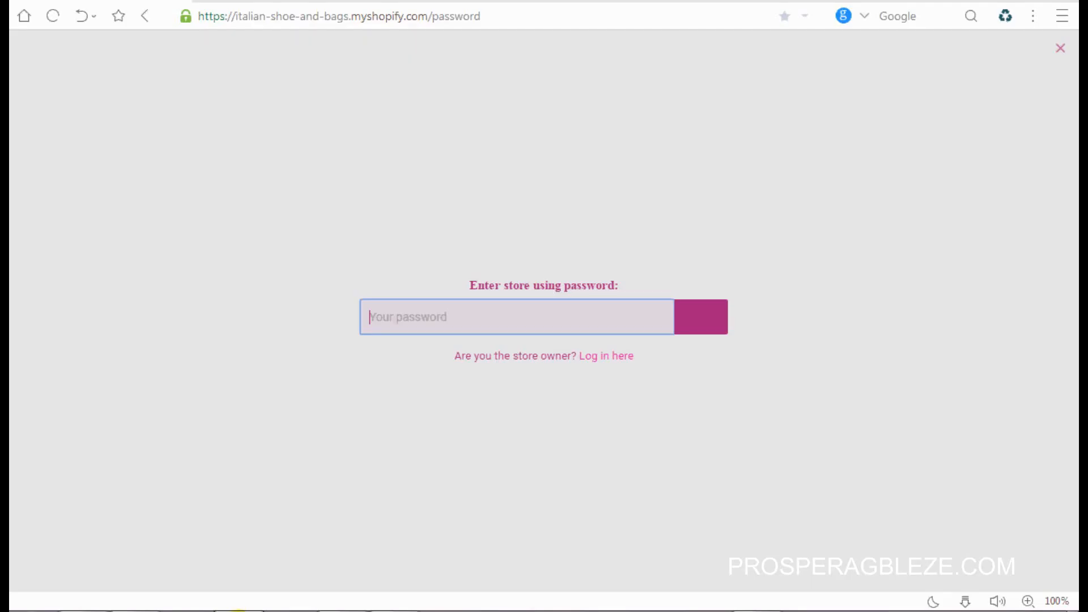
key(ctrl+v)
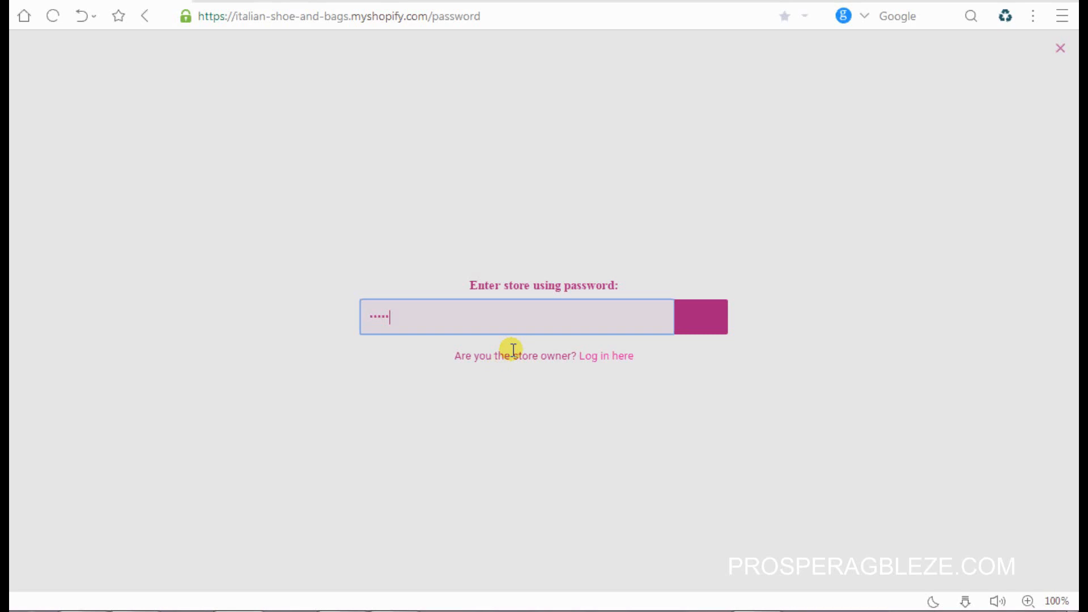
click(703, 316)
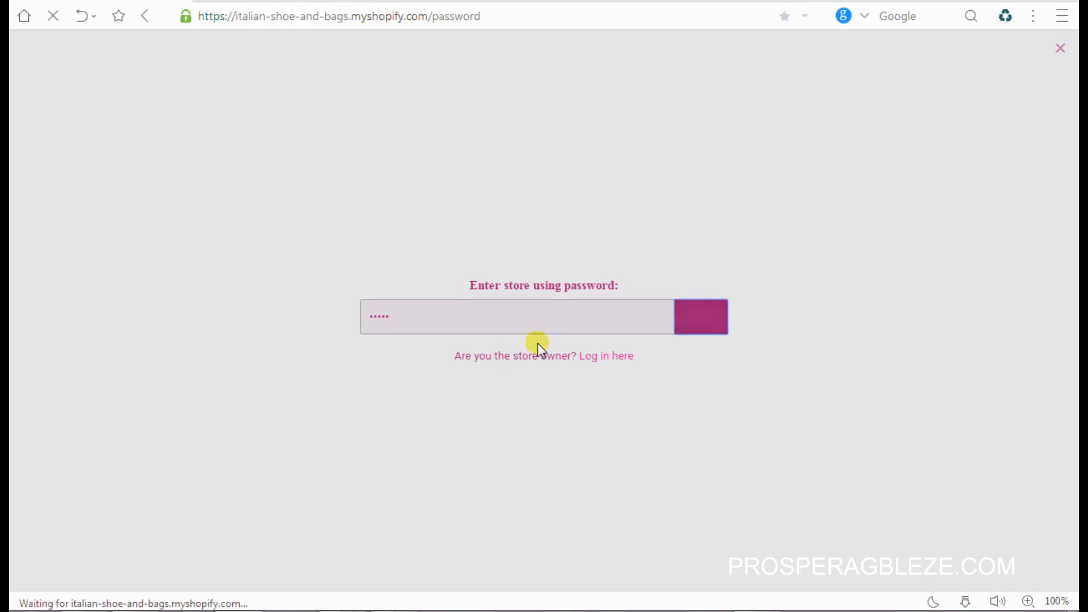
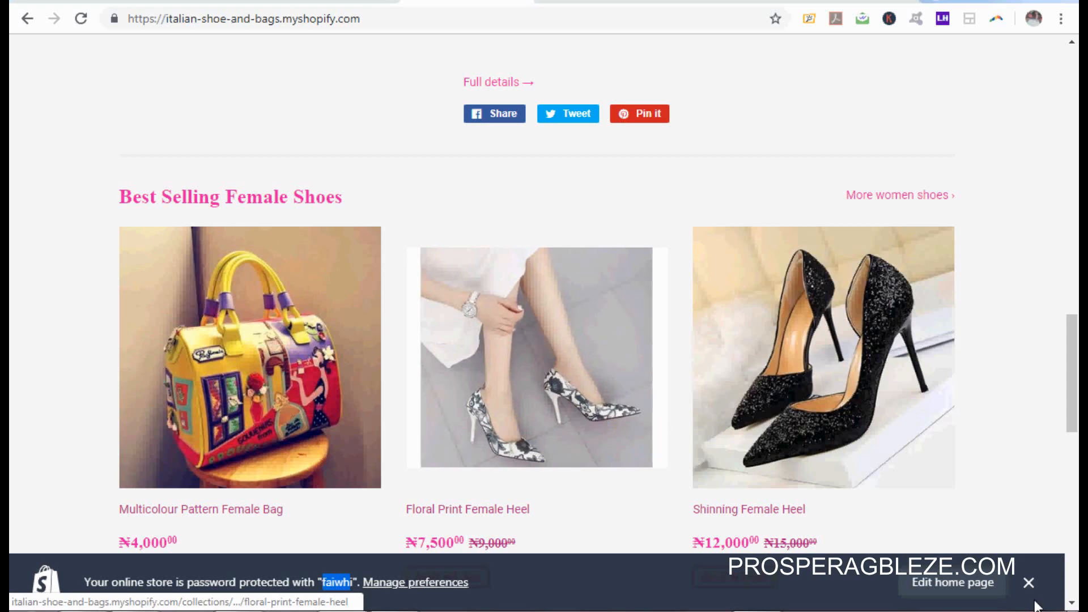
Step: Dismiss the password-protected store notice and go back to the Online Store > Themes admin tab
click(1029, 582)
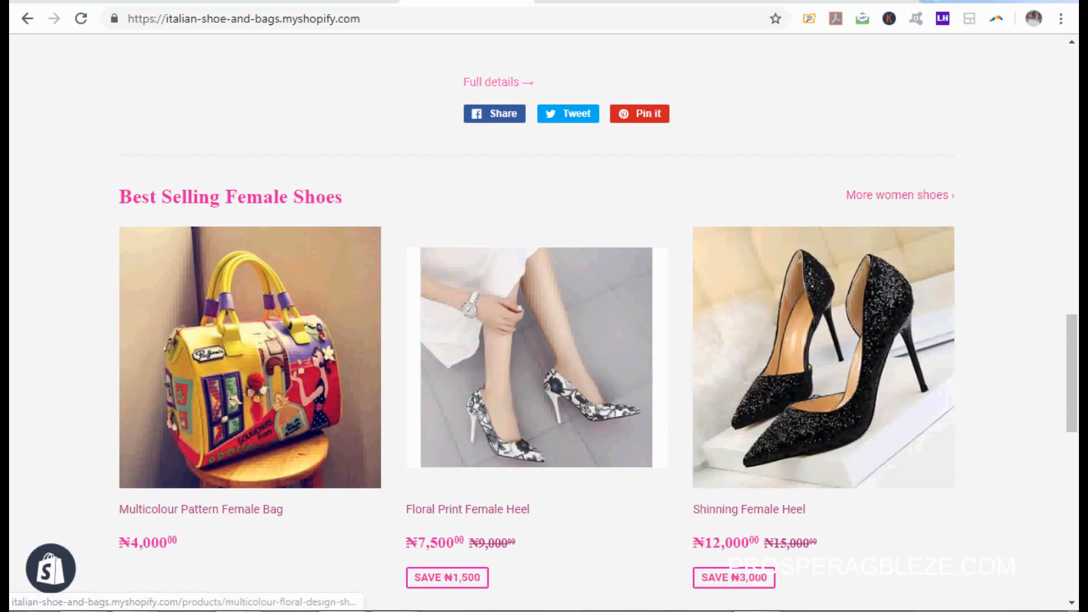
click(326, 1)
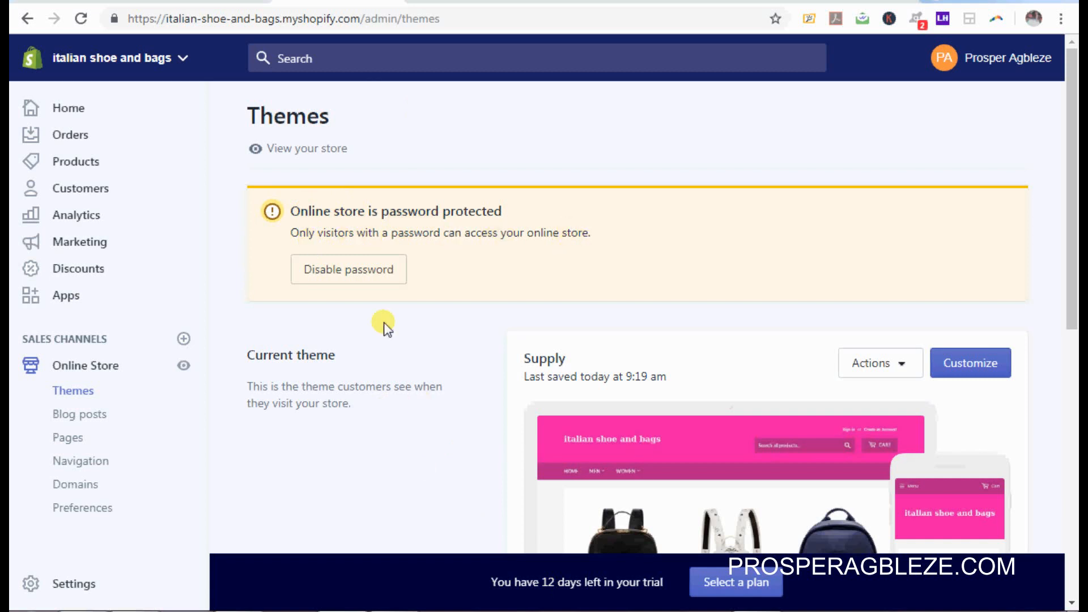
Step: Compare the Basic, Shopify and Advanced plan cards and choose the Basic Shopify plan
click(743, 587)
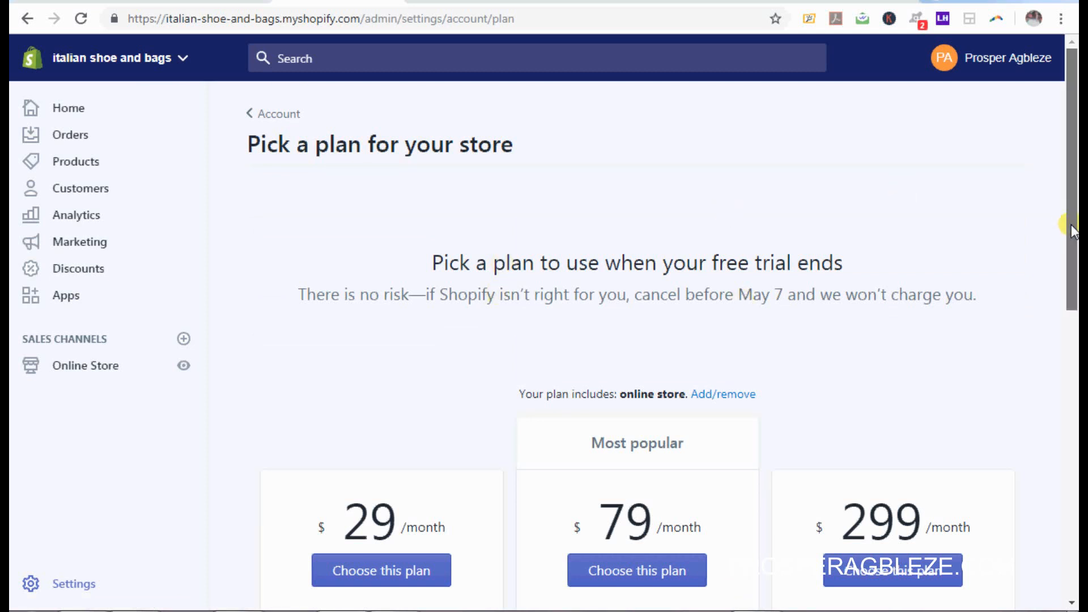
drag(1071, 225, 1076, 271)
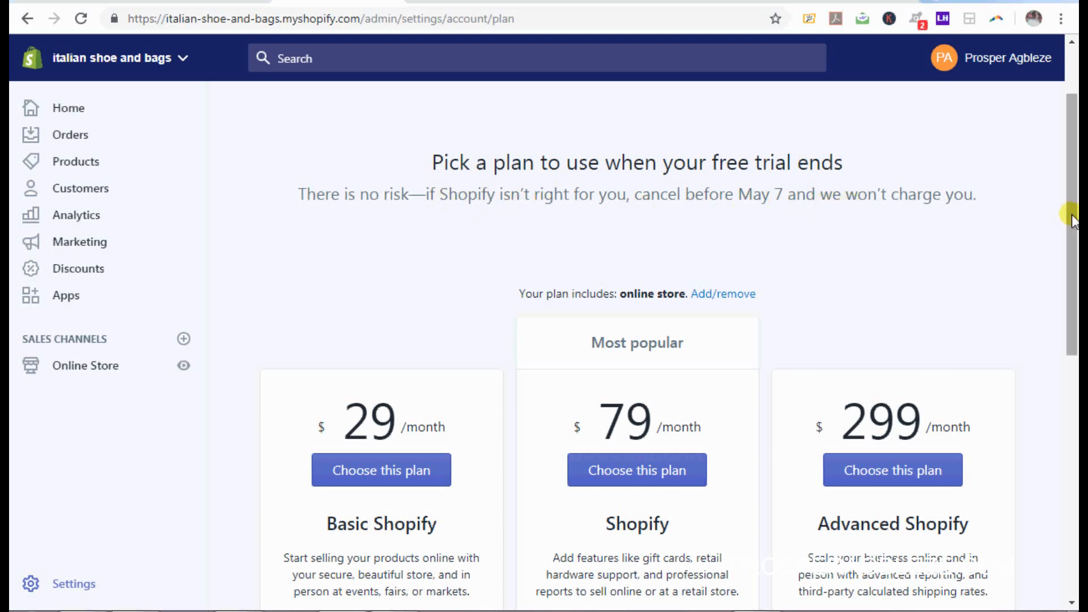
drag(1072, 218, 1076, 331)
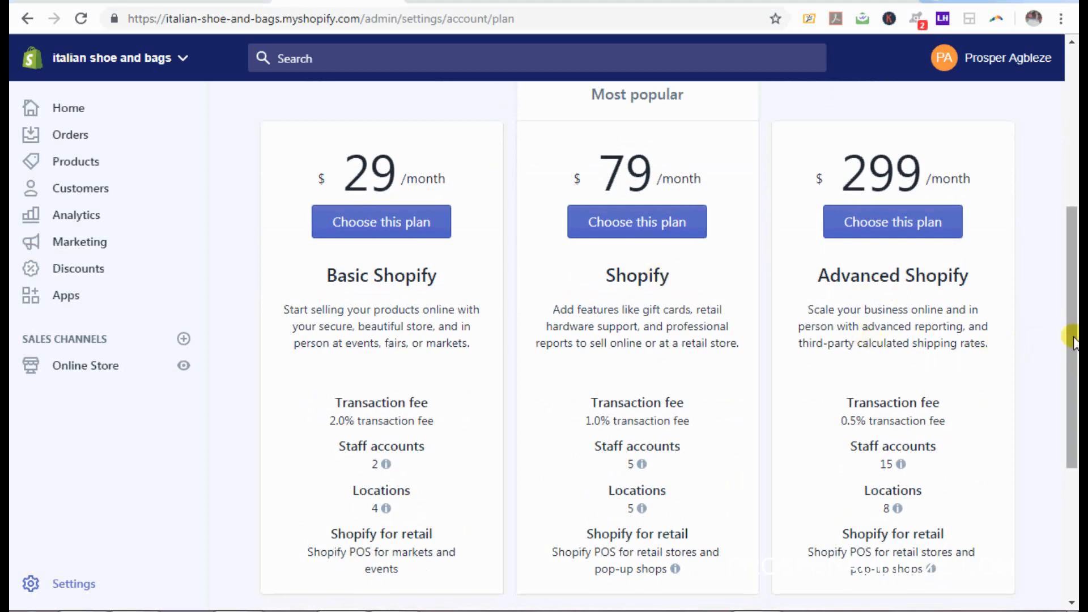
drag(1075, 340, 1077, 170)
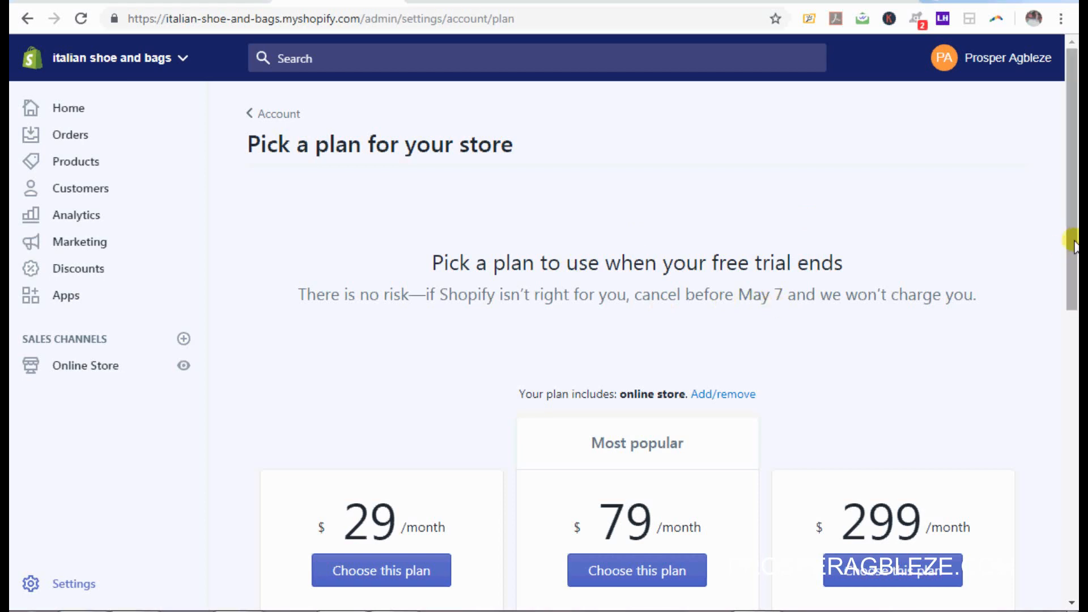
drag(1075, 243, 1076, 378)
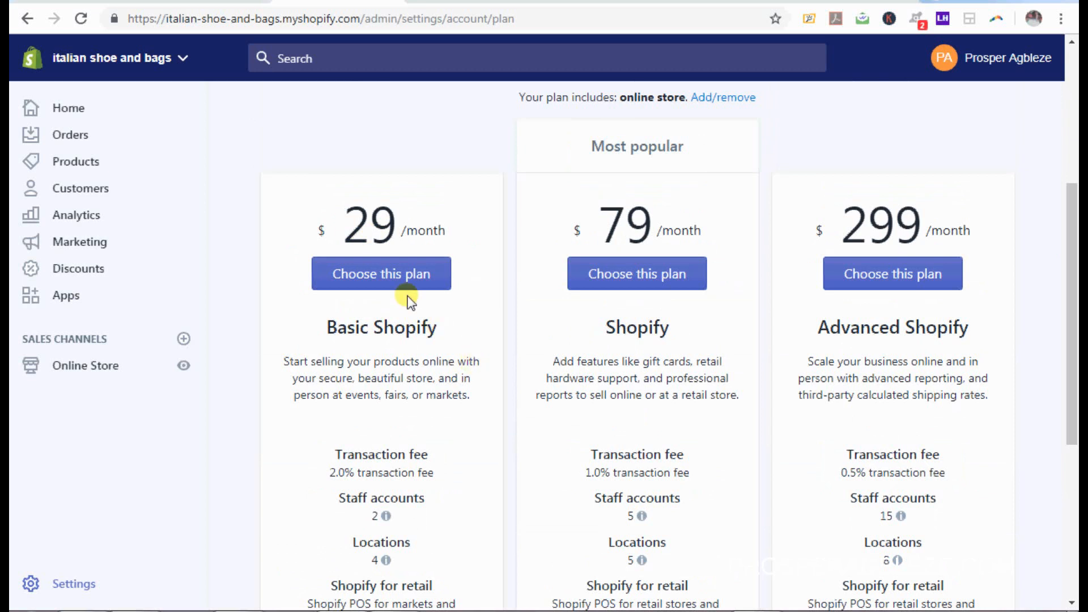
click(391, 274)
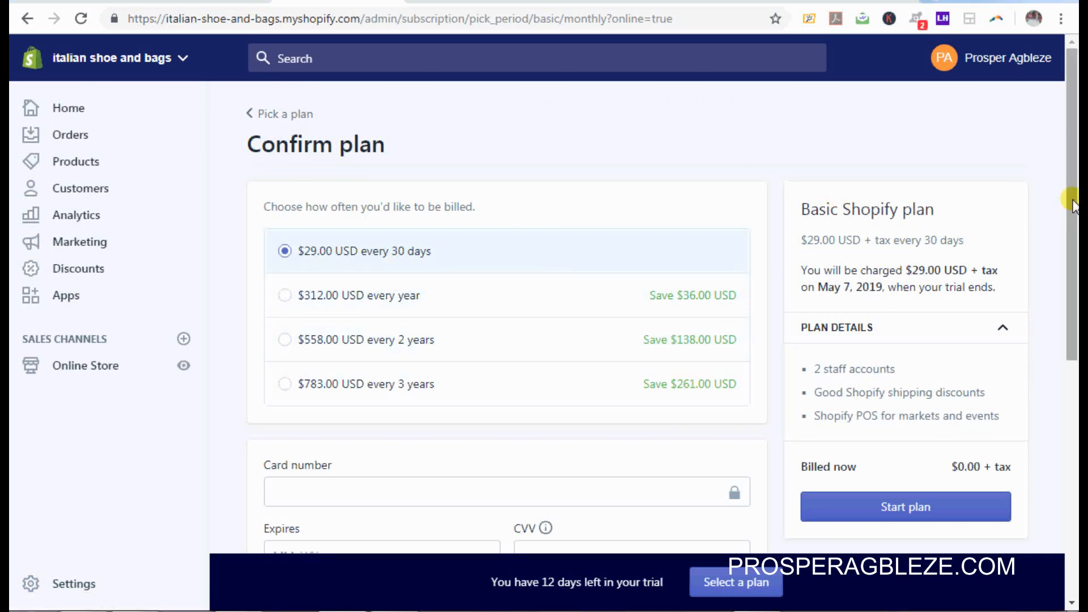
Step: Review the Basic Shopify confirmation at $29.00 USD every 30 days, then reach Online Store Preferences
drag(1074, 201, 1077, 375)
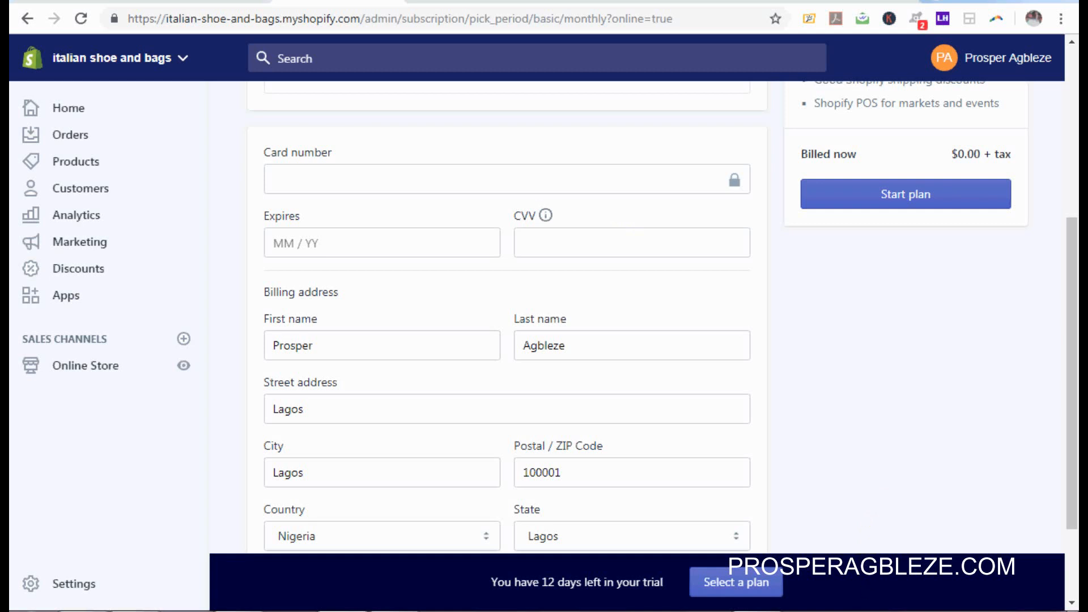
right_click(848, 545)
click(889, 591)
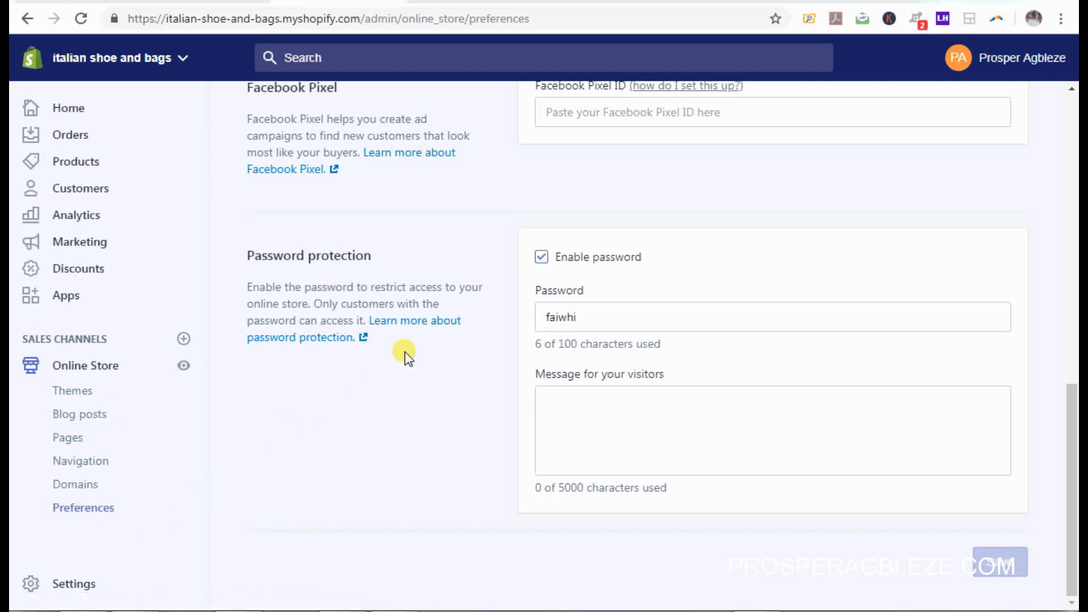
Step: Untick 'Enable password' and save, making the storefront publicly visible
click(540, 260)
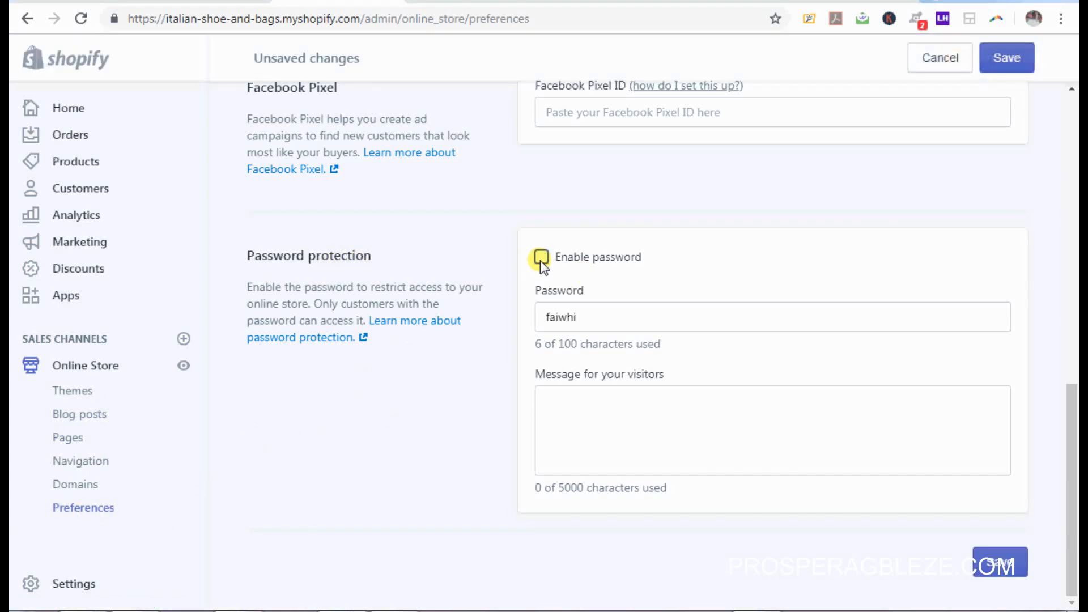
click(1002, 61)
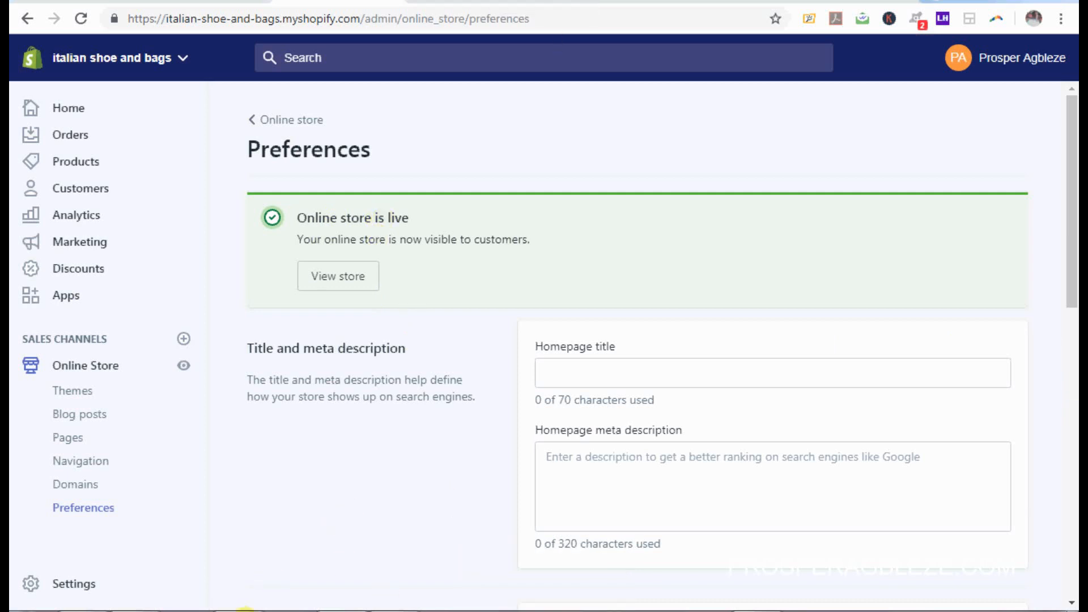
click(244, 610)
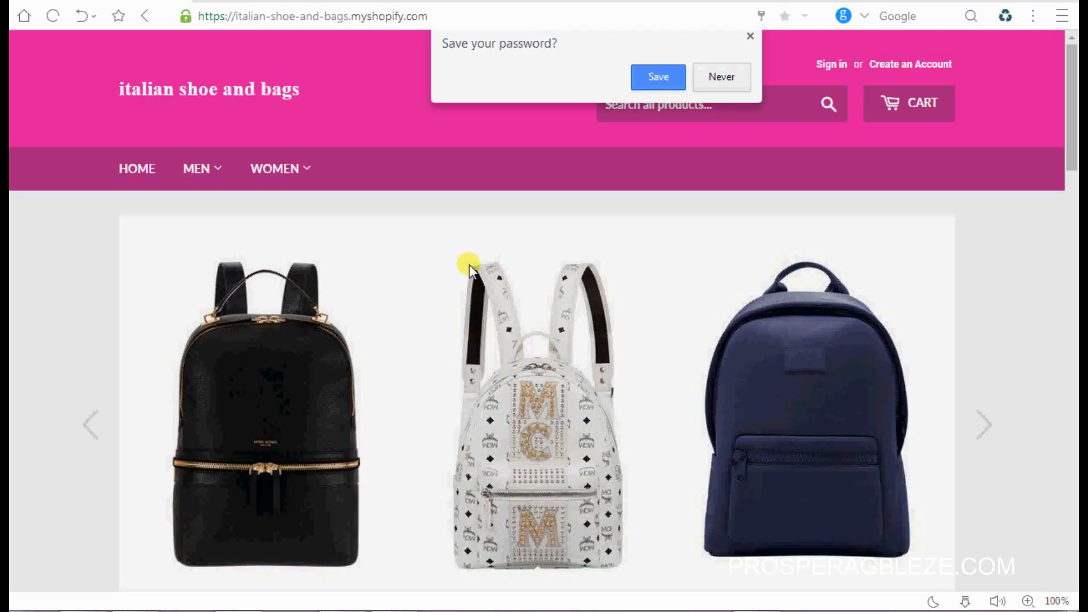
Step: Decline saving the password and Buy It Now on the ₦7,000 Multicolour Floral Design Shoe
click(751, 37)
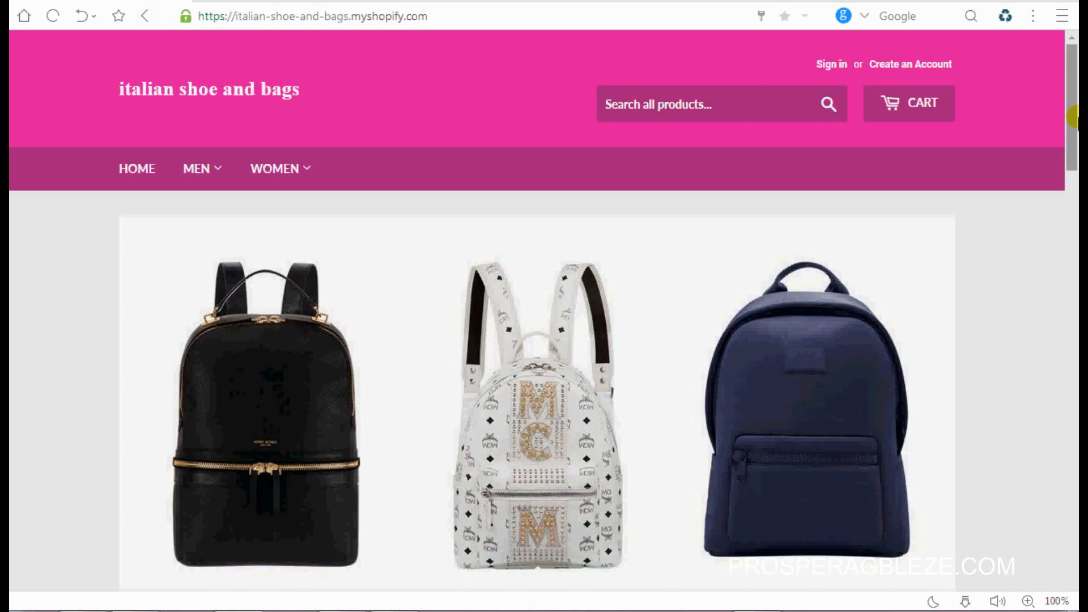
drag(1075, 129, 1077, 351)
click(543, 241)
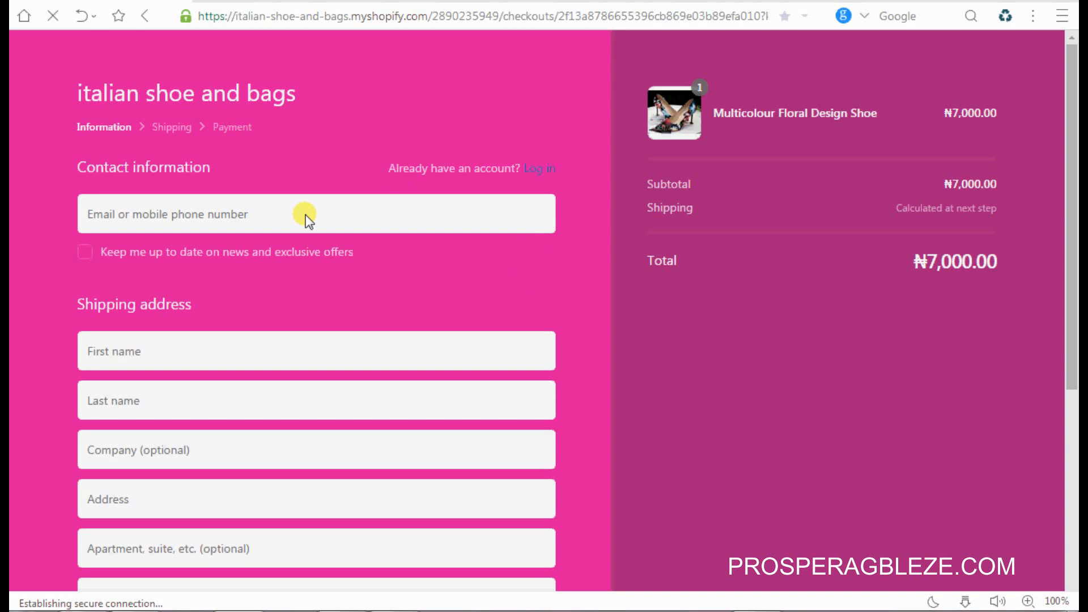
Step: Scroll through the checkout form for the Multicolour Floral Design Shoe
click(233, 145)
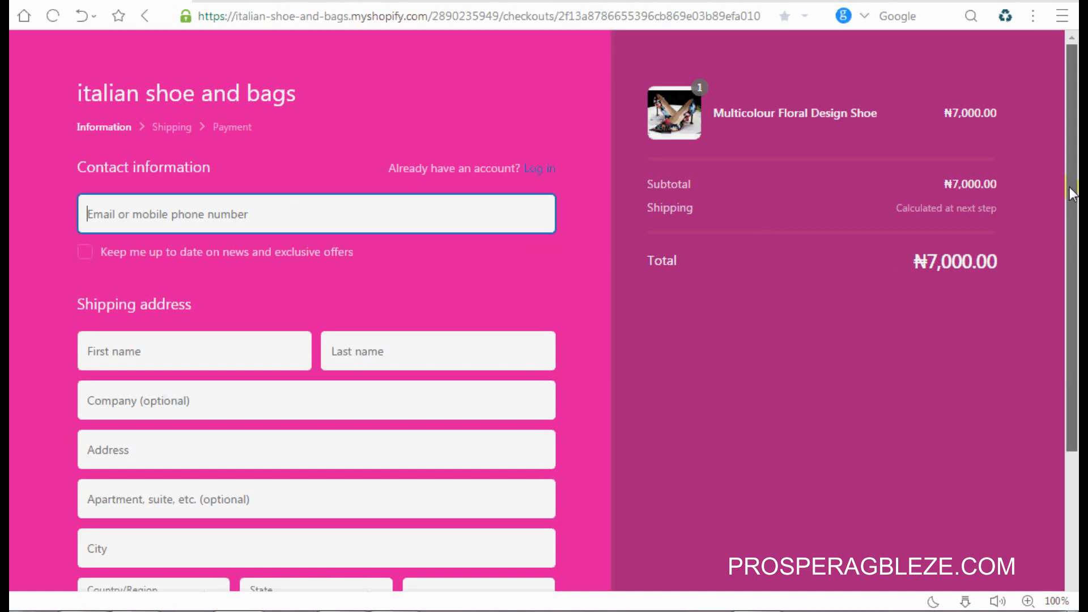
scroll(1071, 192, down, 4)
scroll(1073, 227, up, 2)
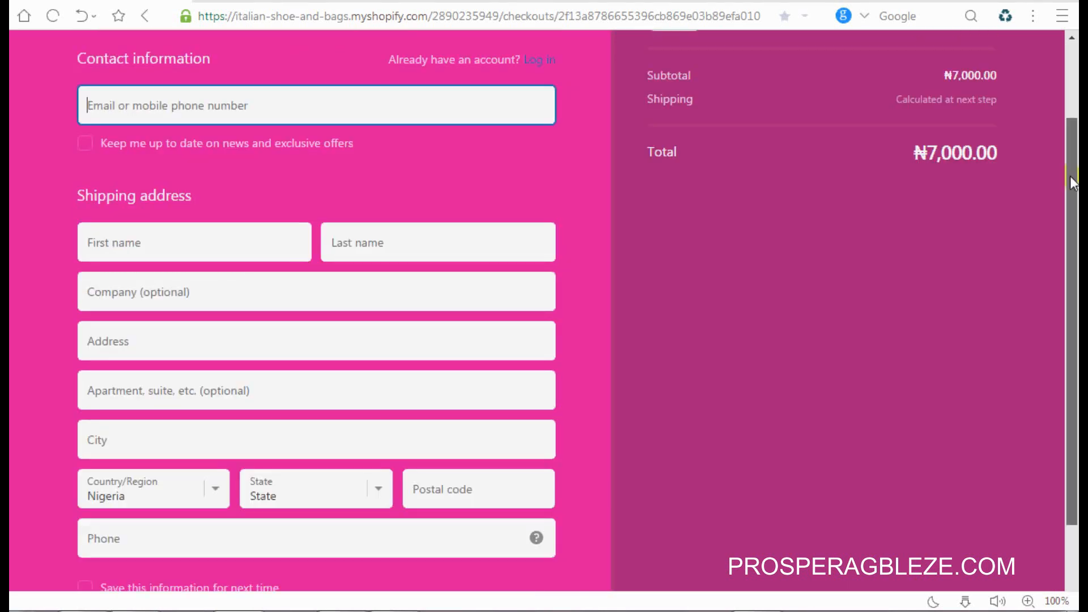
scroll(1074, 205, down, 1)
drag(1077, 256, 1078, 282)
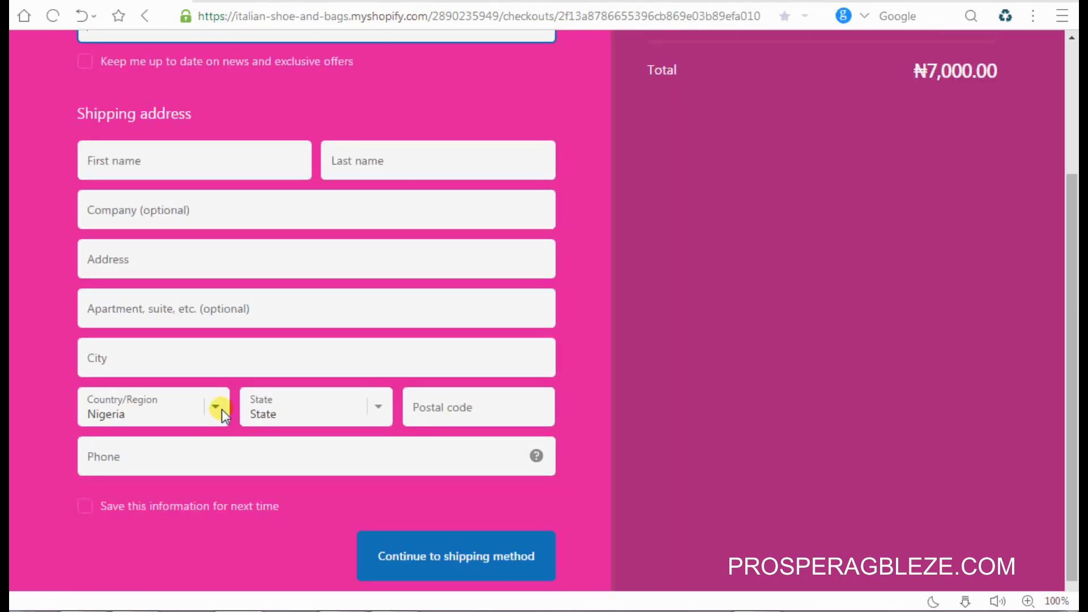
Step: Keep Nigeria as the shipping country and return to the contact information section
click(222, 410)
click(222, 410)
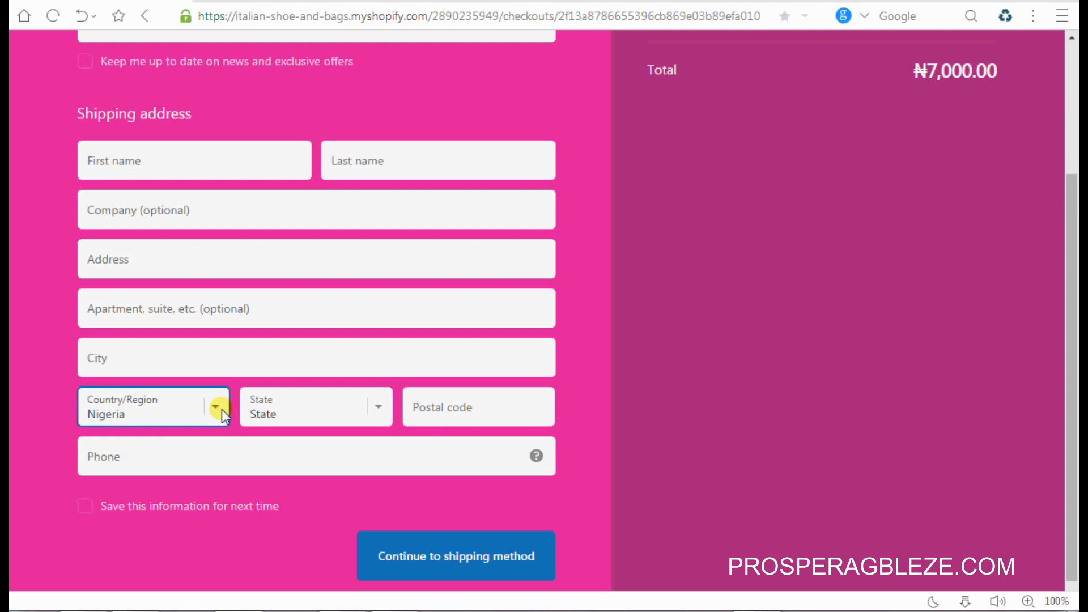
drag(1071, 437, 1071, 449)
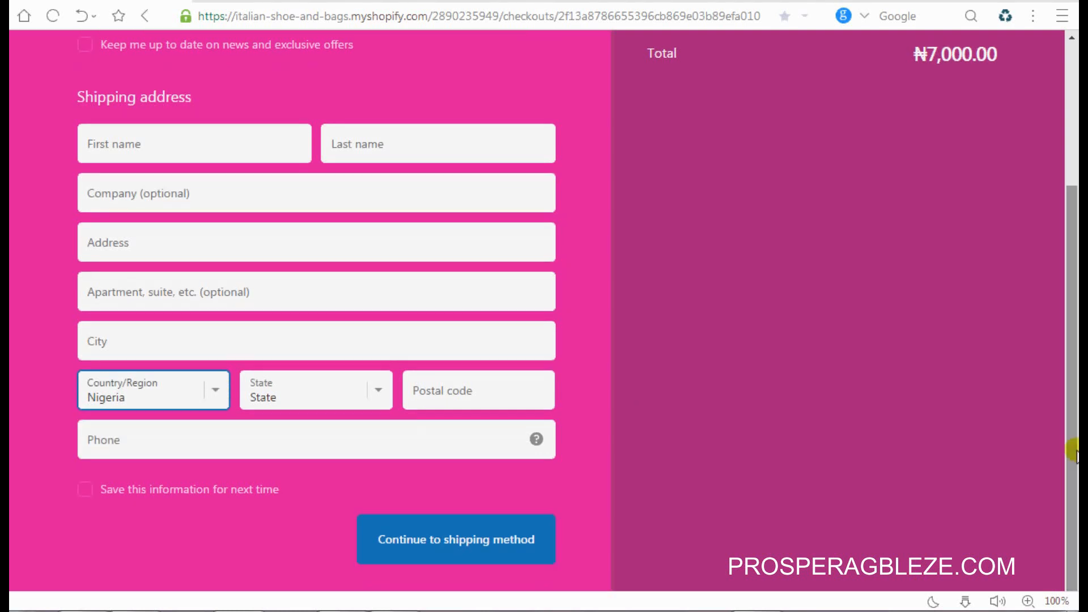
click(216, 392)
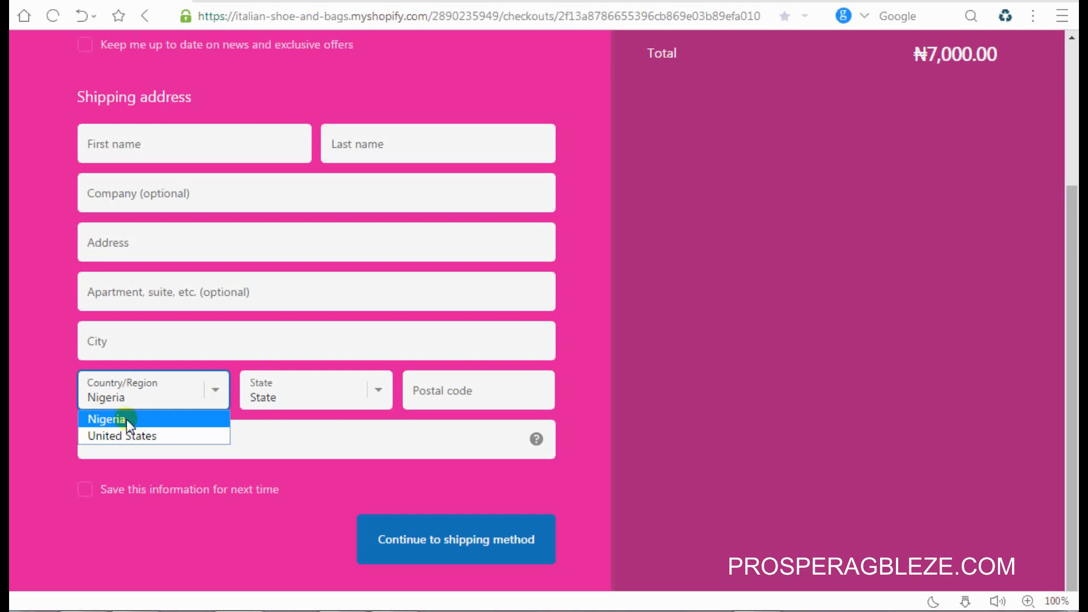
click(119, 399)
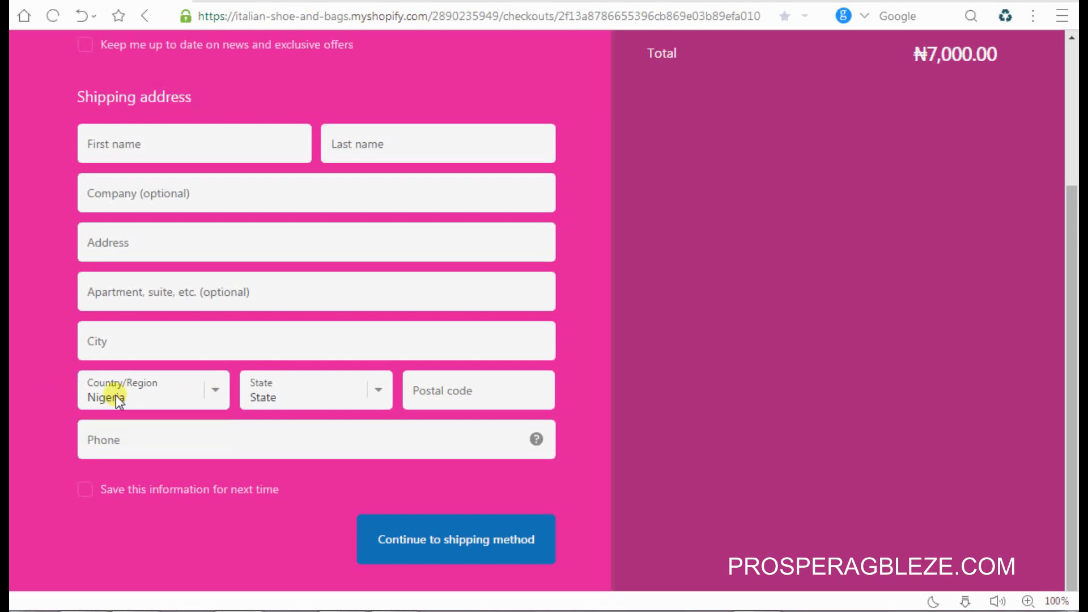
click(213, 389)
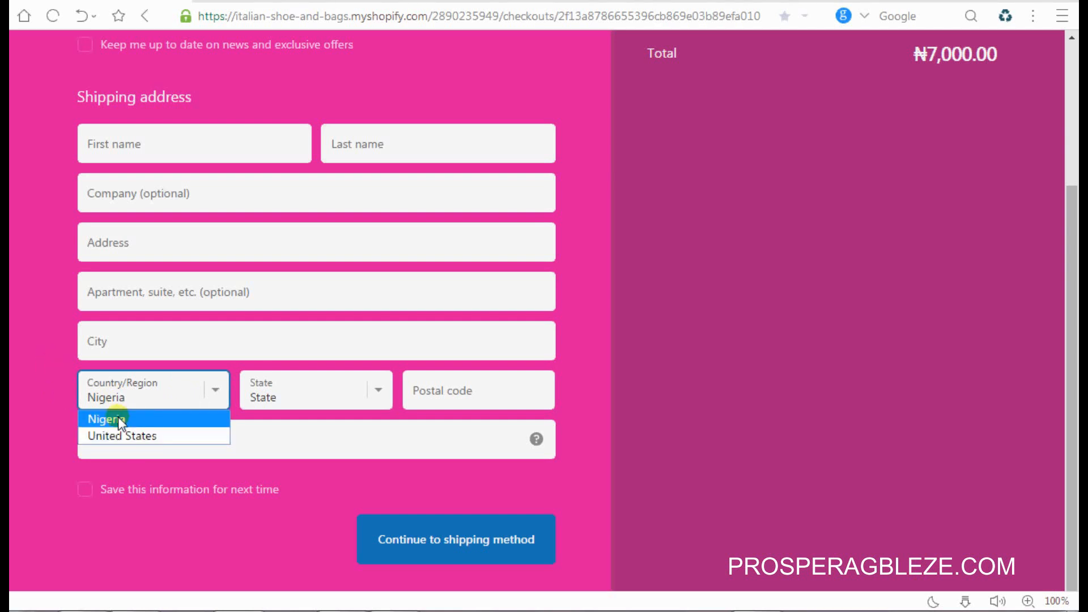
click(56, 379)
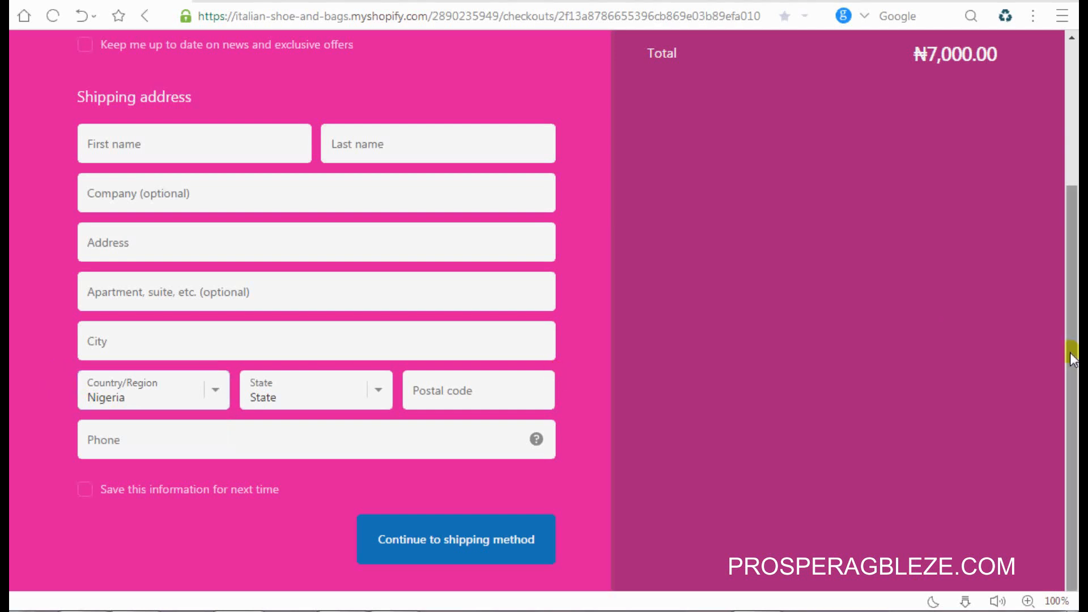
drag(1071, 352, 1071, 196)
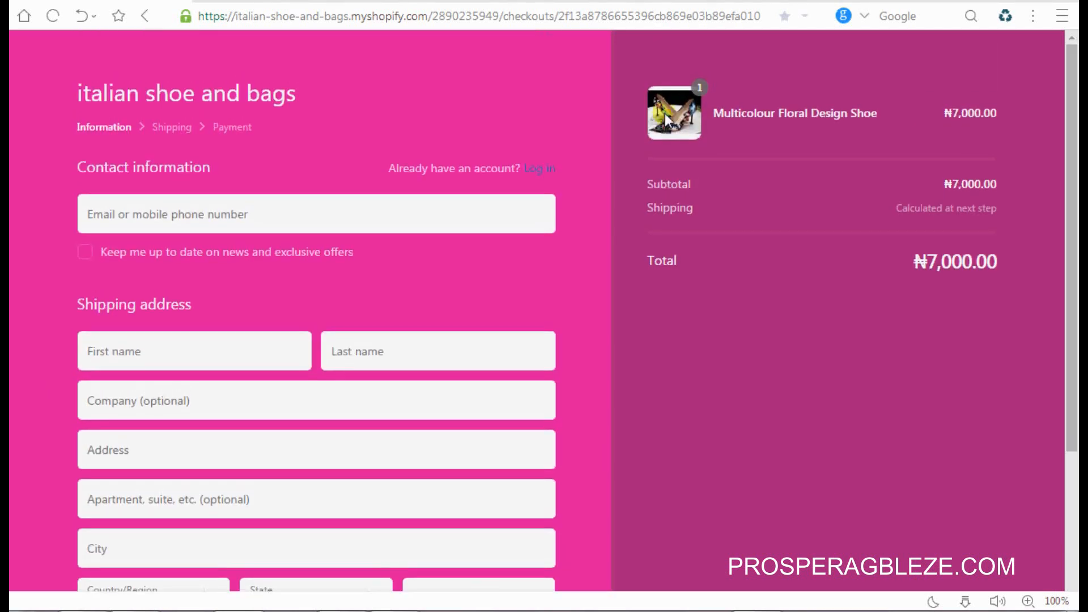
click(390, 91)
Step: Fill the contact e-mail and the customer's first and last name from saved suggestions
click(322, 198)
click(326, 210)
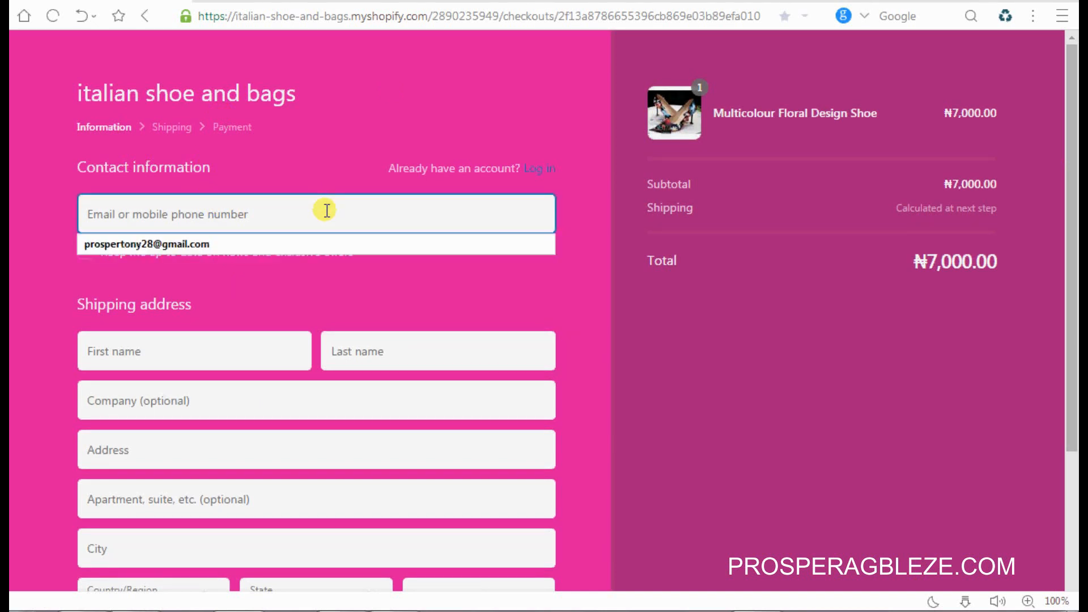
text(pro)
click(294, 239)
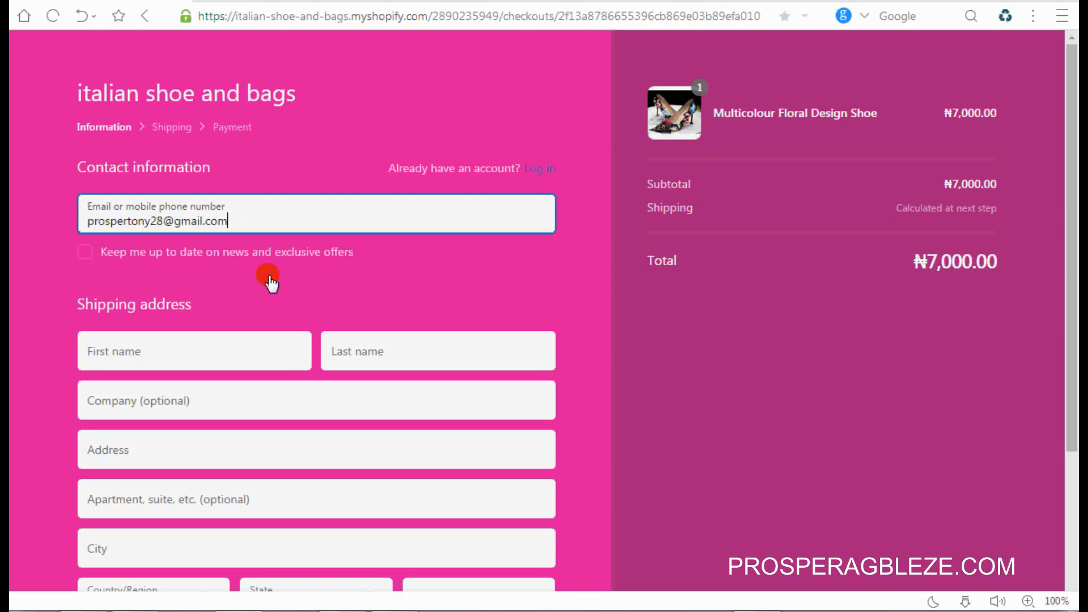
click(226, 347)
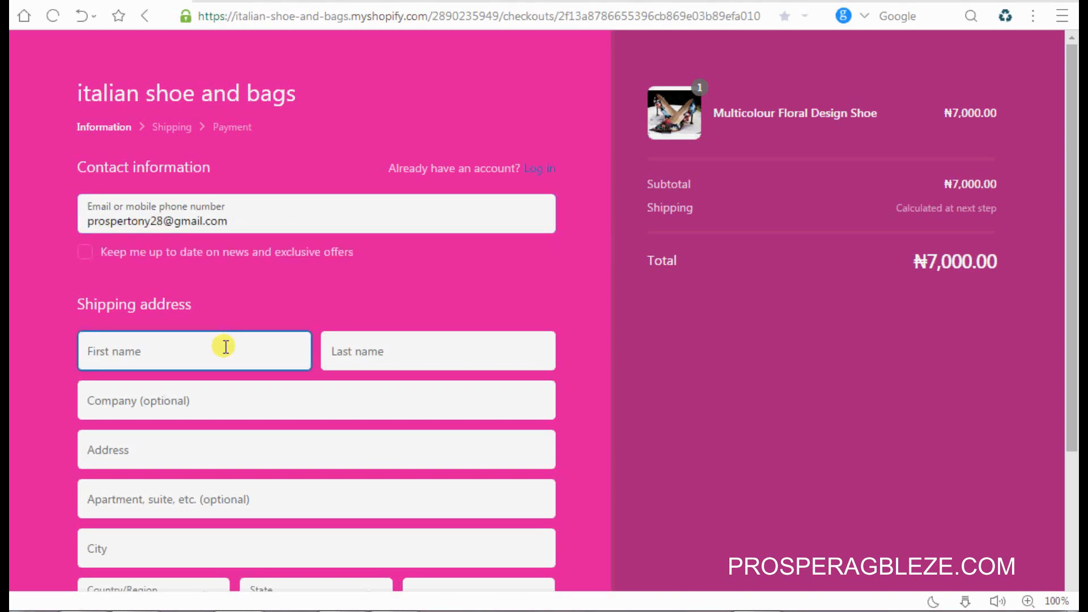
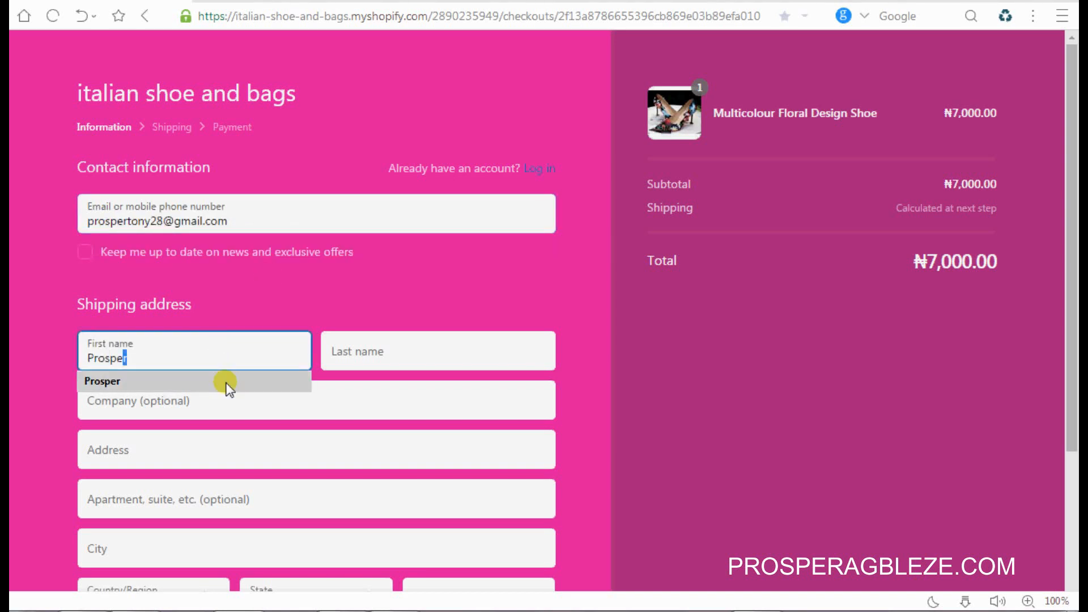
click(225, 385)
click(350, 350)
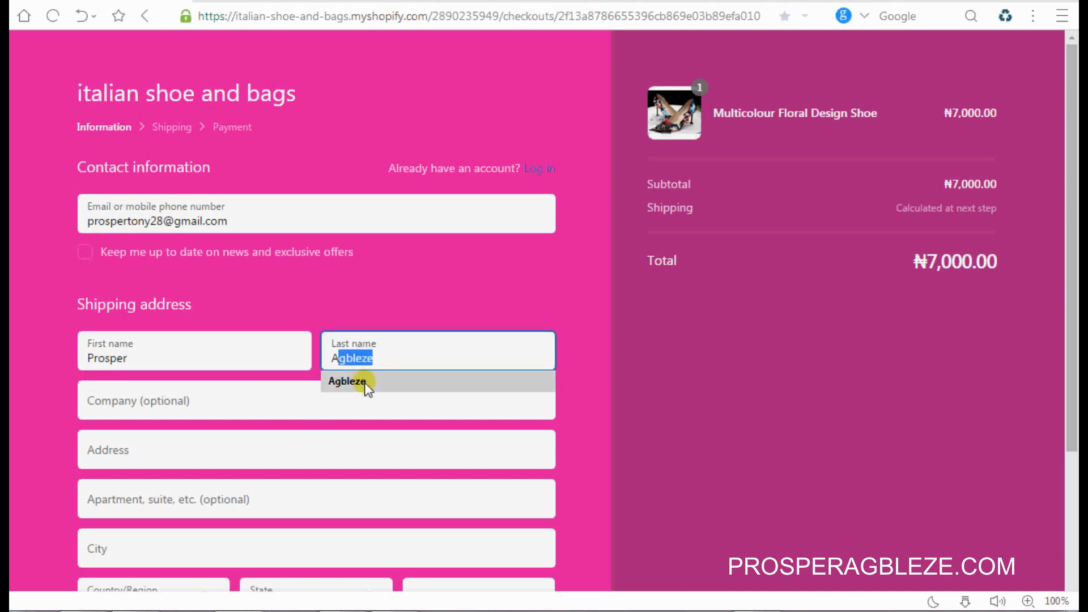
click(366, 384)
Step: Enter the Lagos street address, set the city to Lagos and the state to Lagos
click(259, 451)
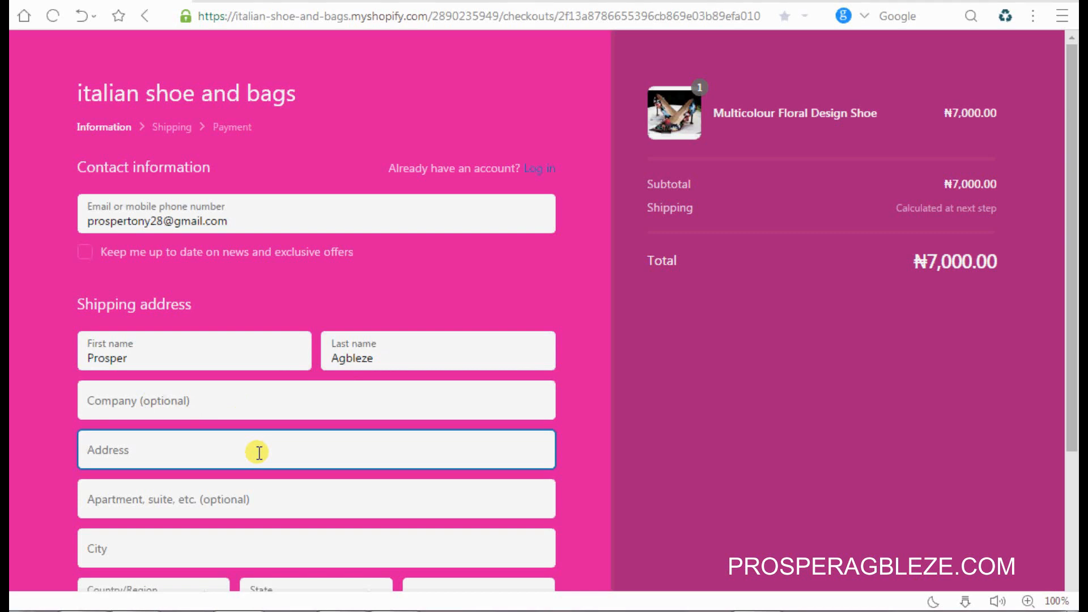
text(Lagos)
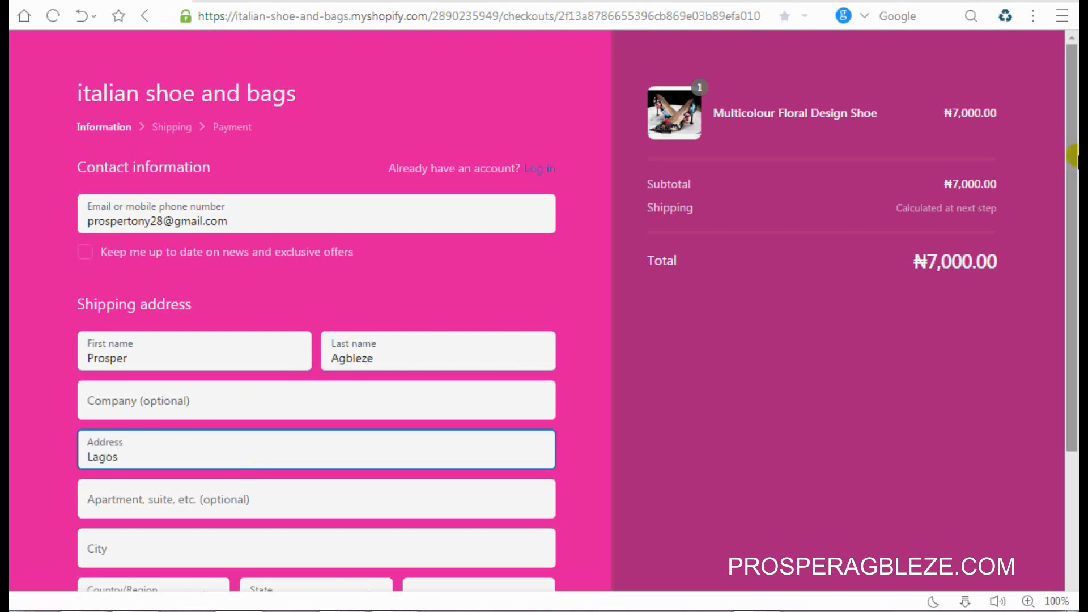
scroll(412, 334, down, 3)
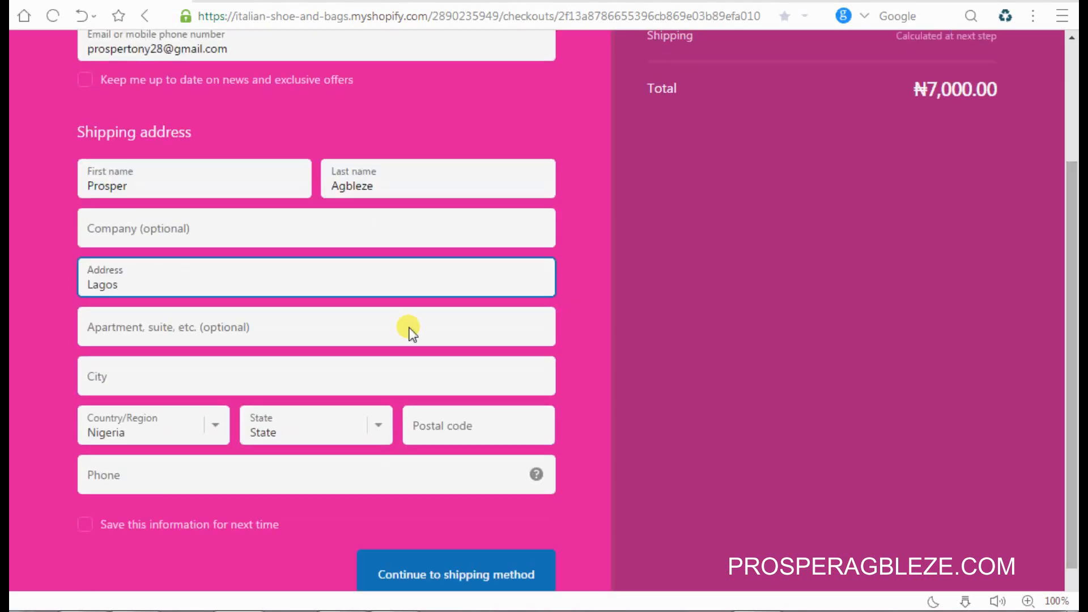
click(331, 386)
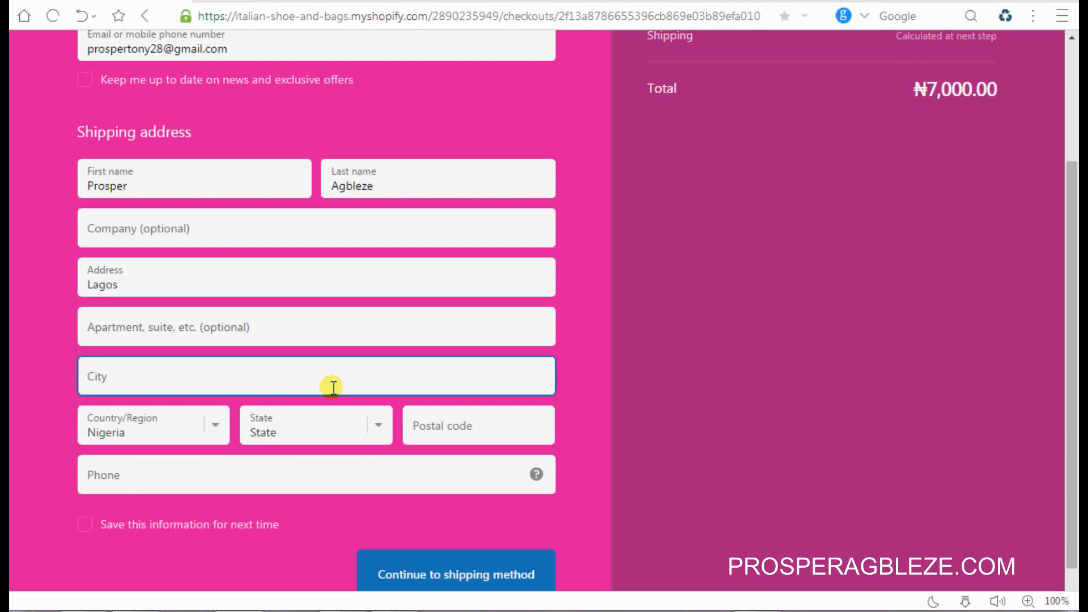
text(Lagos)
click(295, 421)
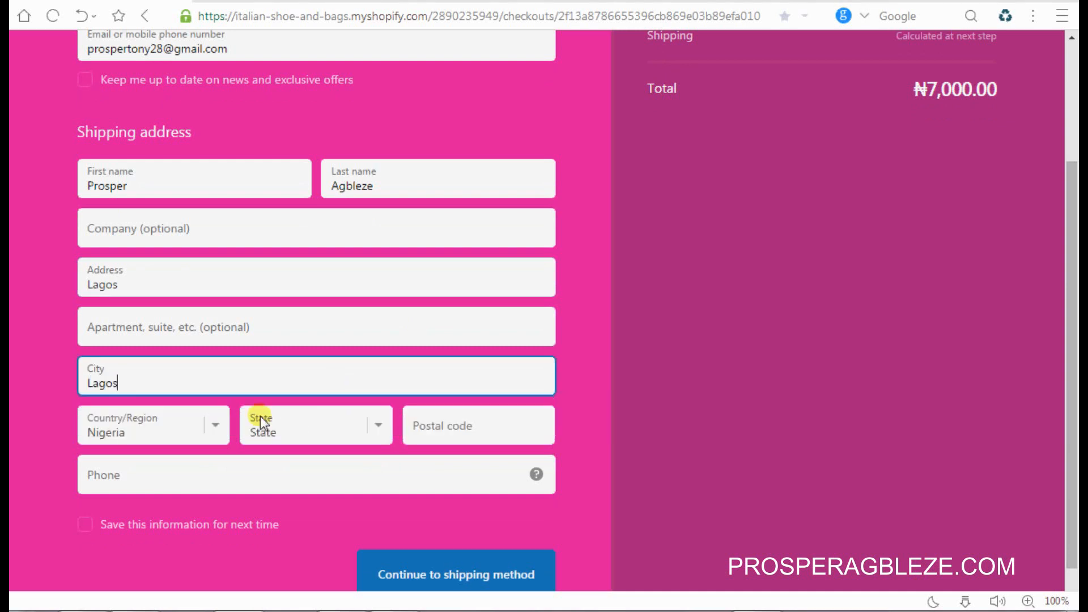
click(379, 430)
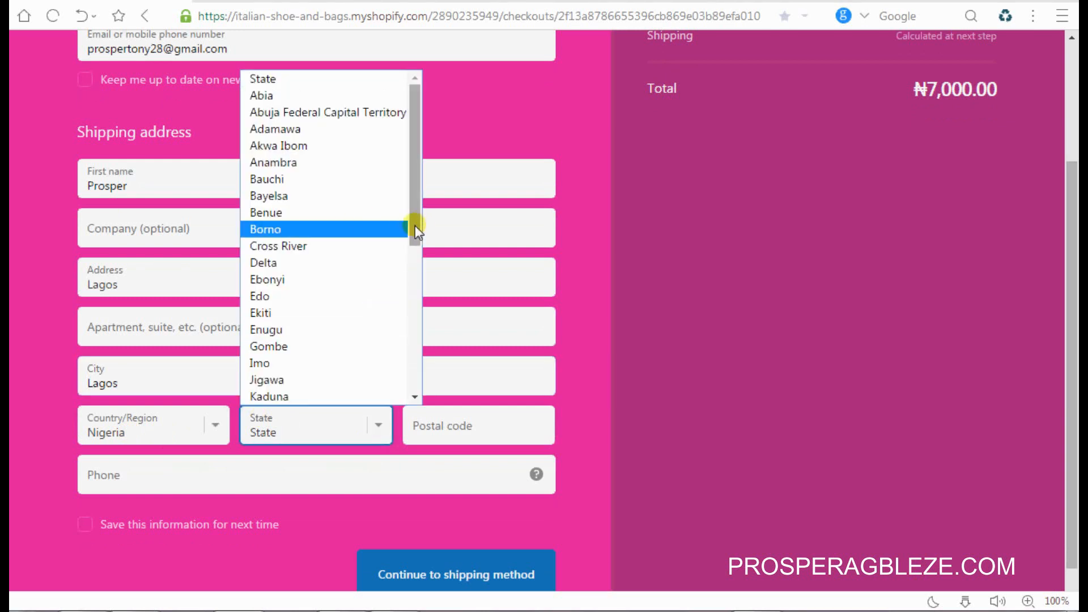
drag(415, 226, 422, 309)
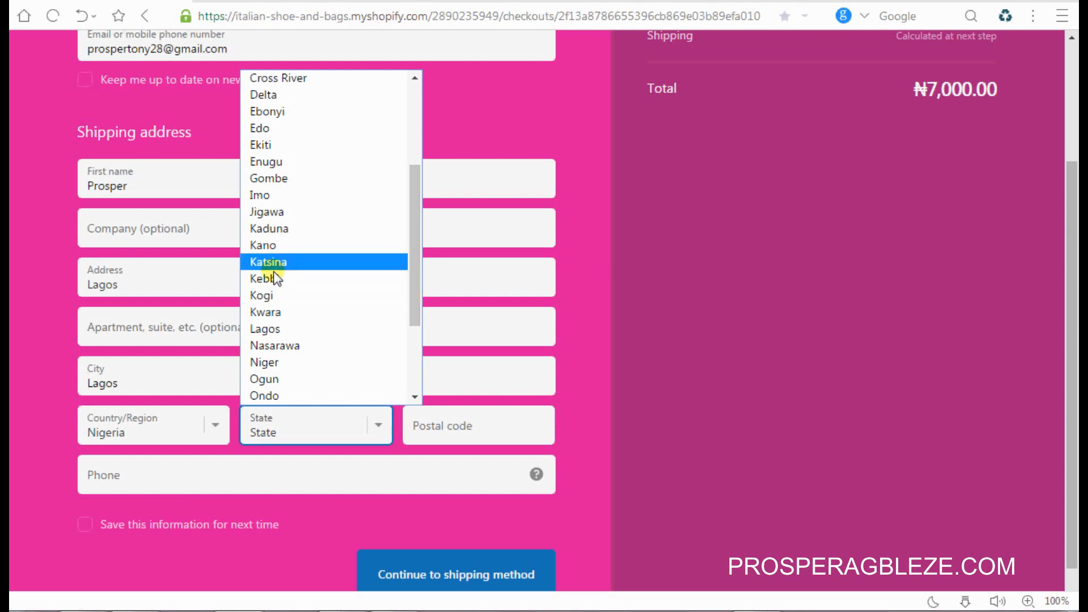
click(284, 330)
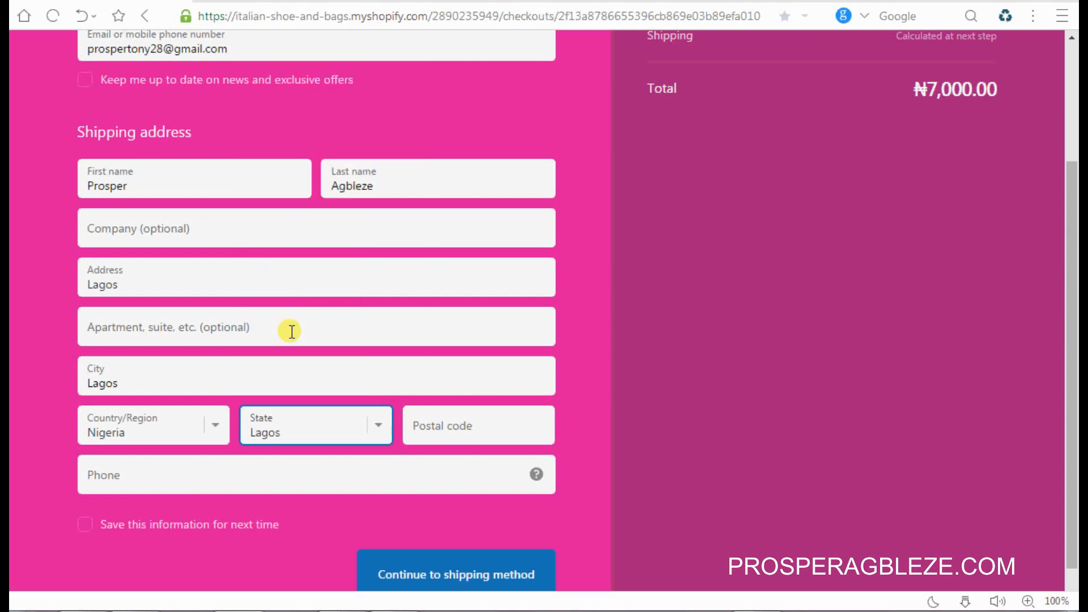
Step: Fill the postal code and phone number from suggestions and attempt to continue to shipping
click(479, 428)
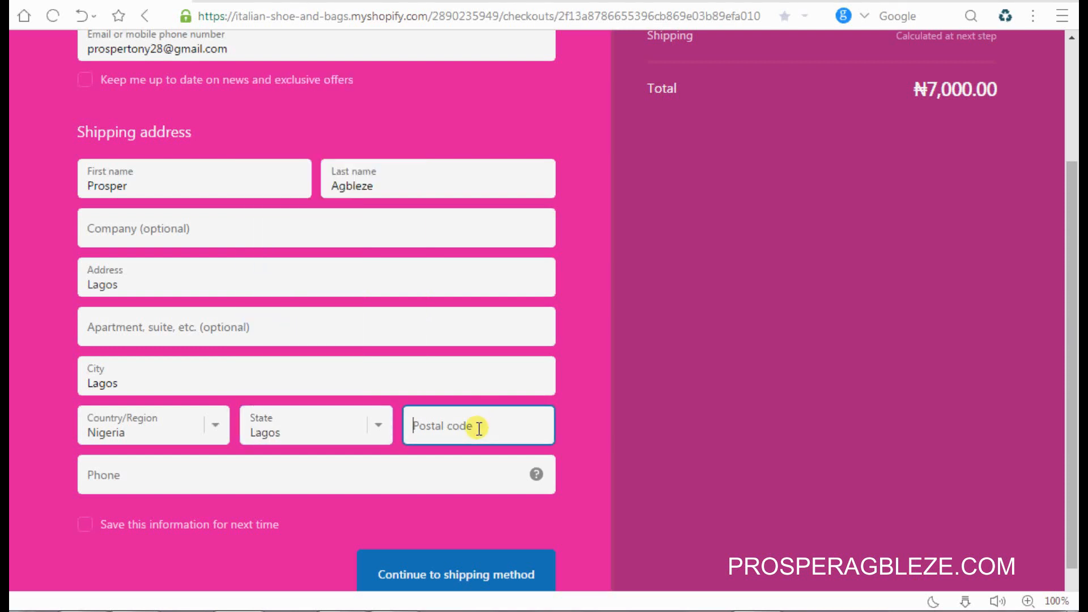
text(100001)
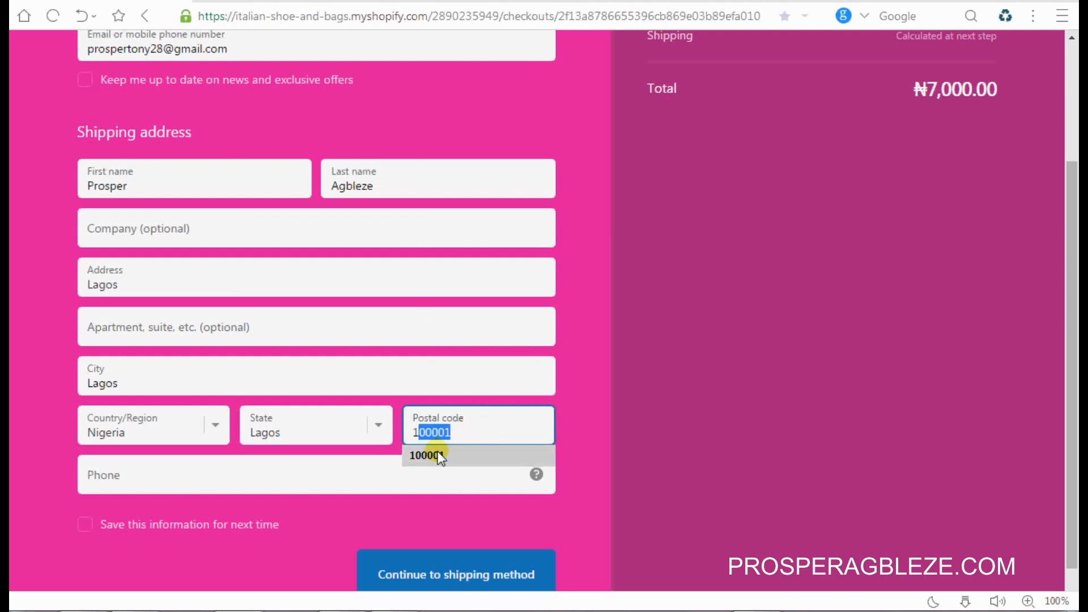
click(438, 452)
click(407, 474)
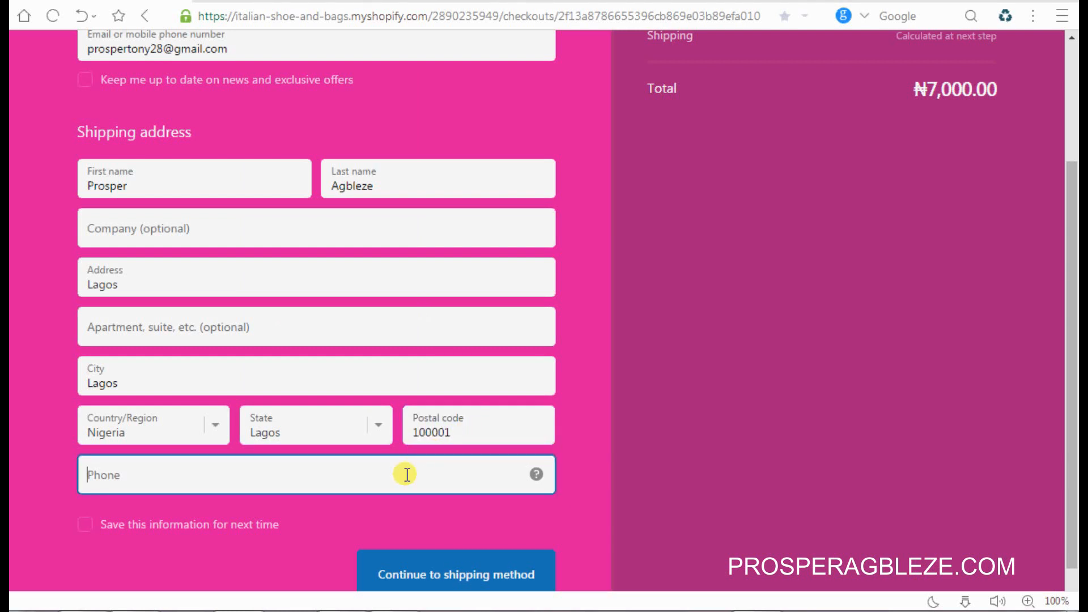
text(2222222222222)
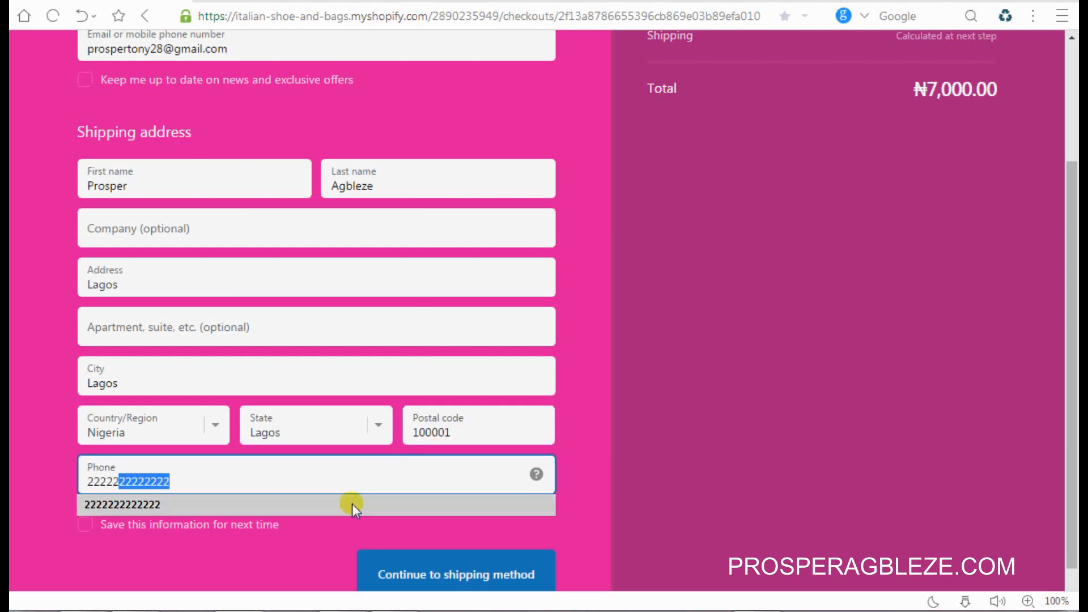
click(352, 504)
click(486, 575)
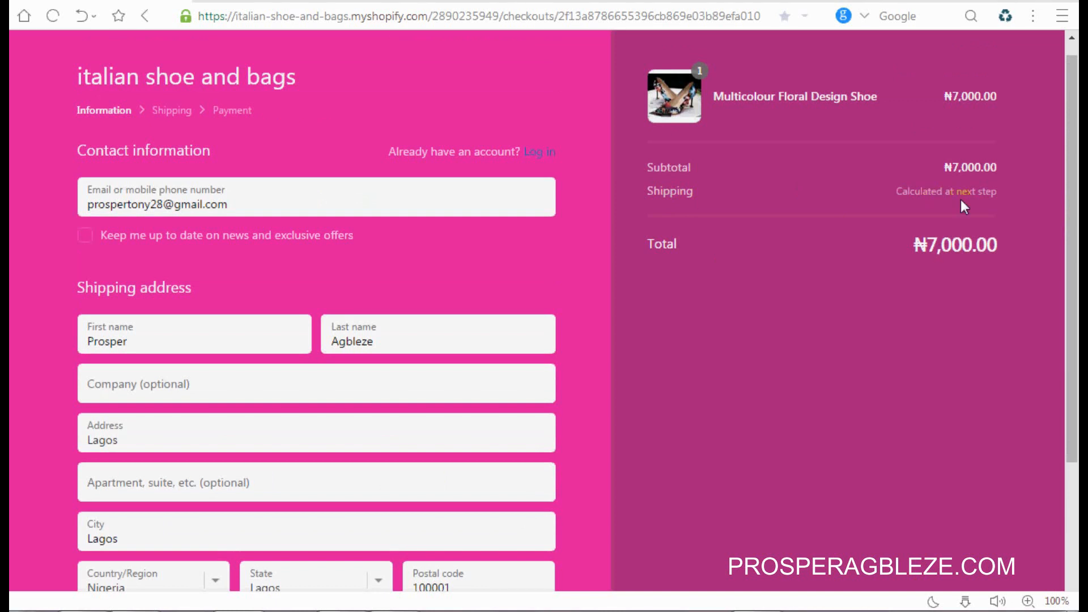
drag(1072, 206, 1076, 331)
scroll(1076, 334, down, 2)
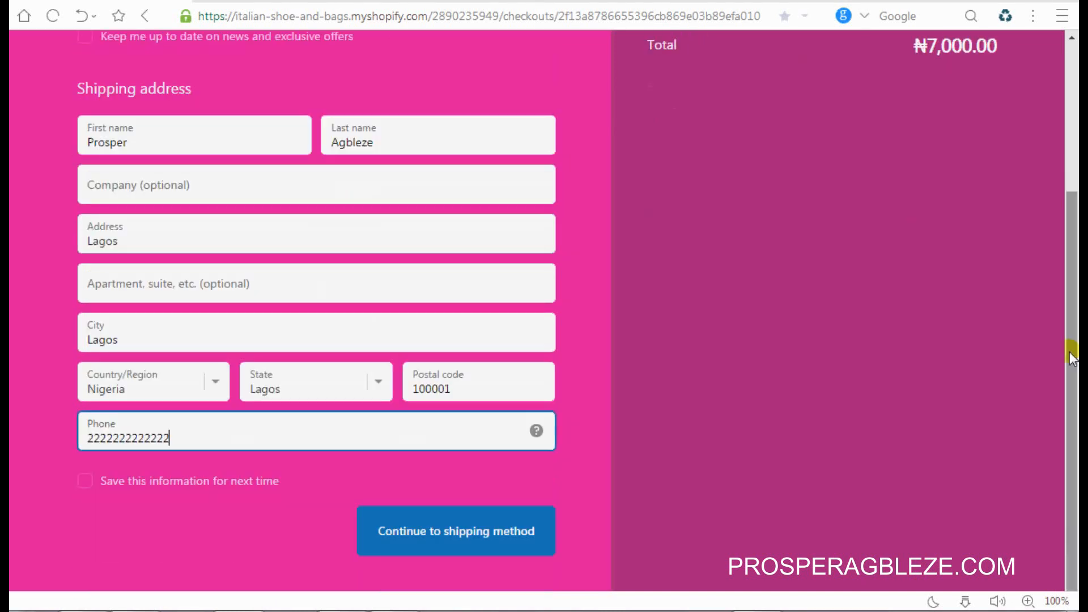
Step: Advance to shipping, review Standard Shipping (₦10.00, ₦7,010.00 total), and continue to payment
click(436, 533)
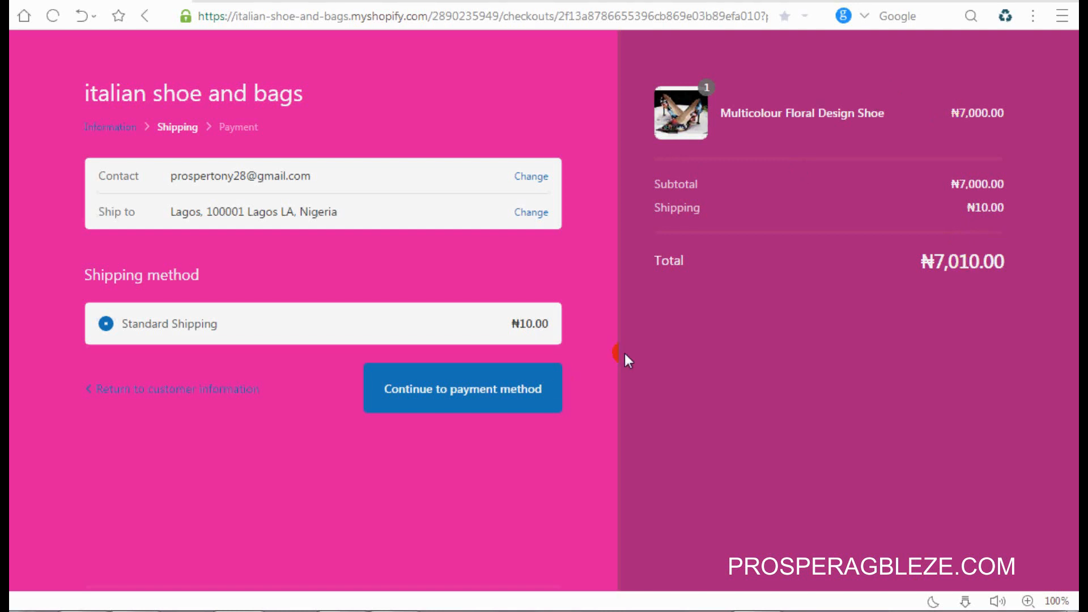
click(470, 404)
Step: In the Word checklist, clear the selection and bolding on item 12, 'HOW TO PICK A PLAN'
click(344, 611)
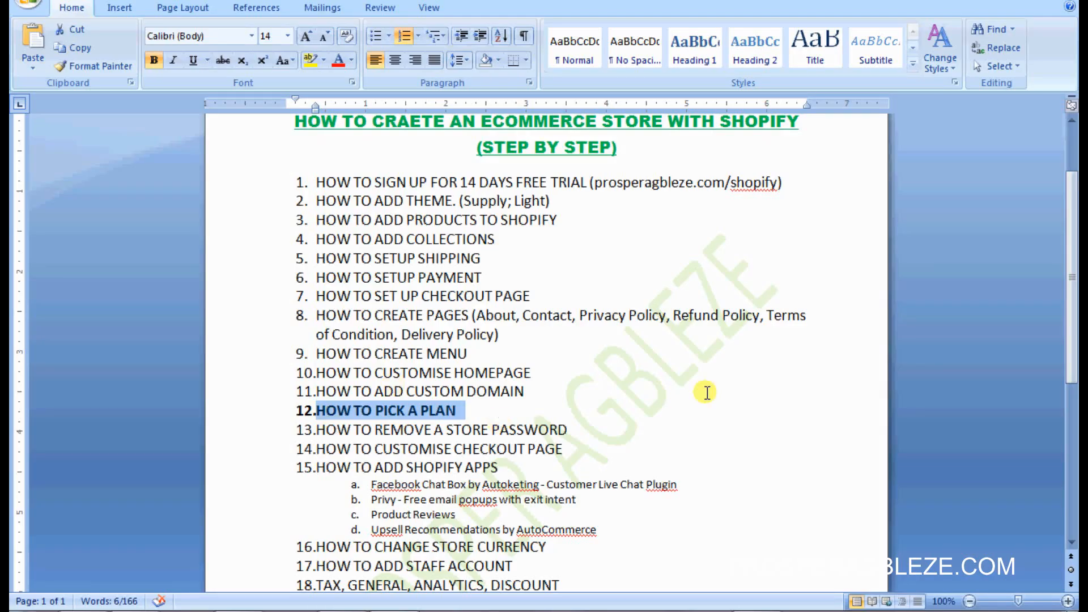
click(493, 429)
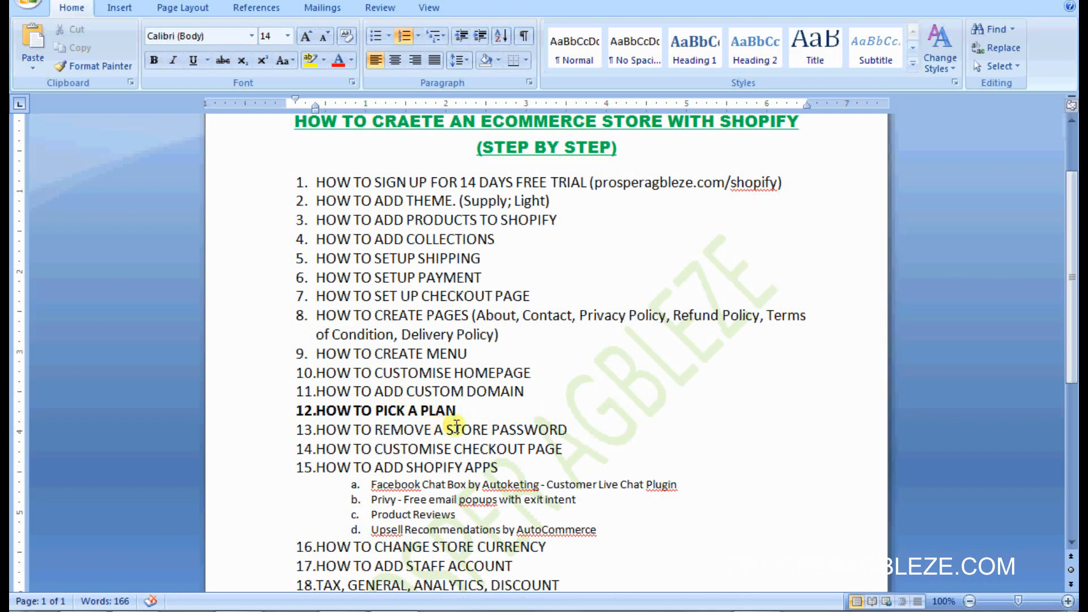
click(454, 430)
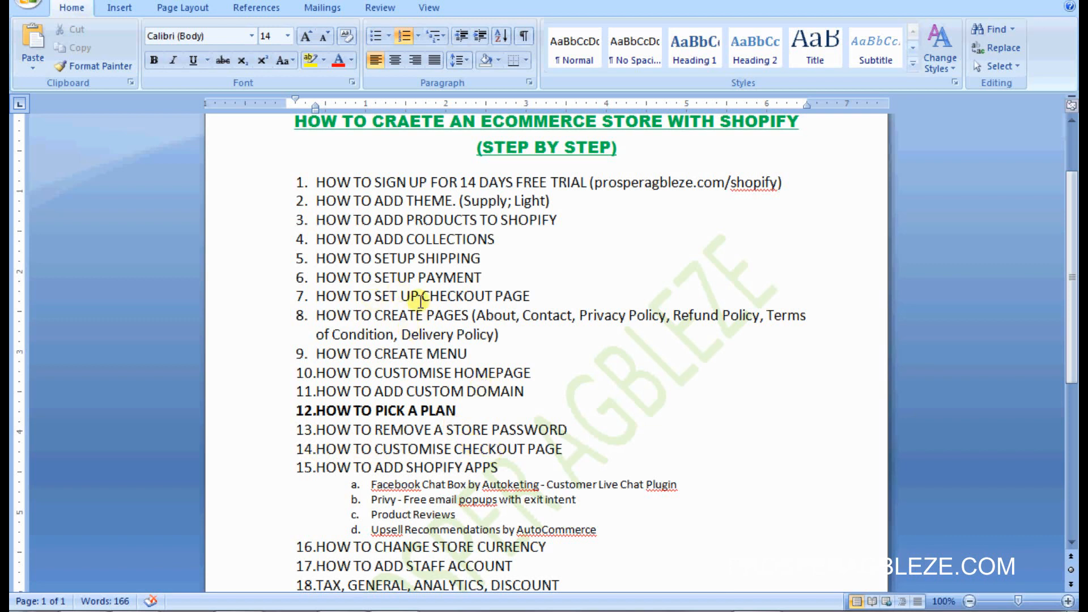
Step: Copy list item a, 'Facebook Chat Box by Autoketing', and return to the store's Apps page
triple_click(411, 483)
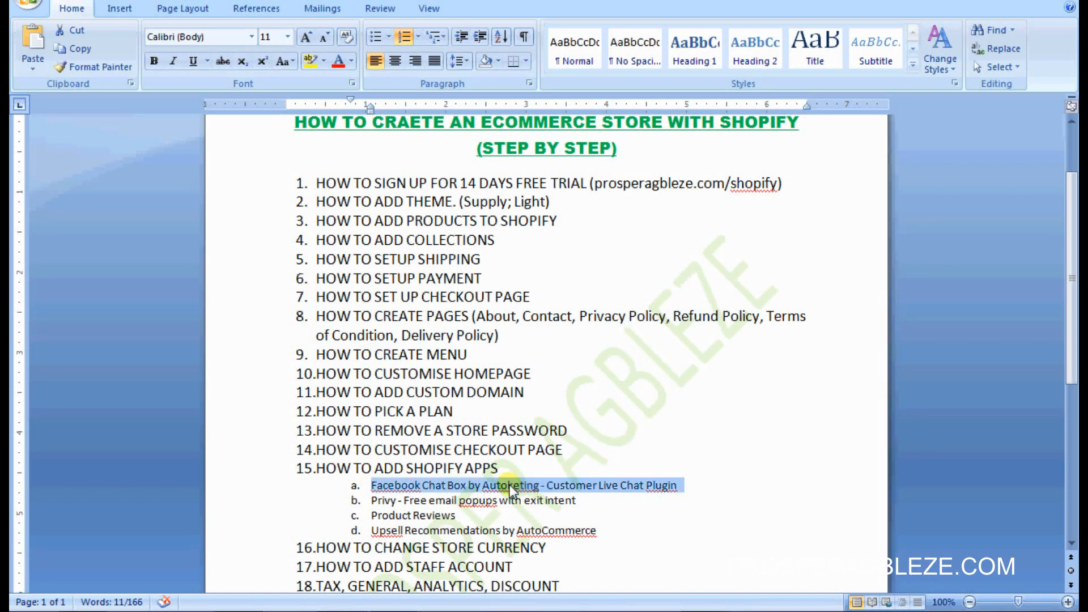
right_click(510, 486)
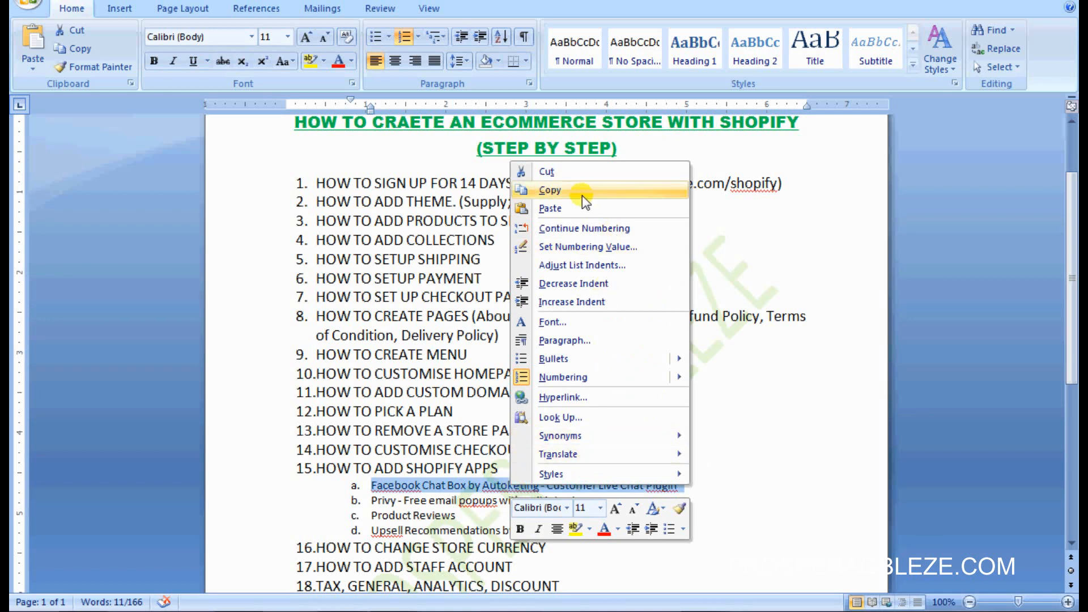
click(582, 193)
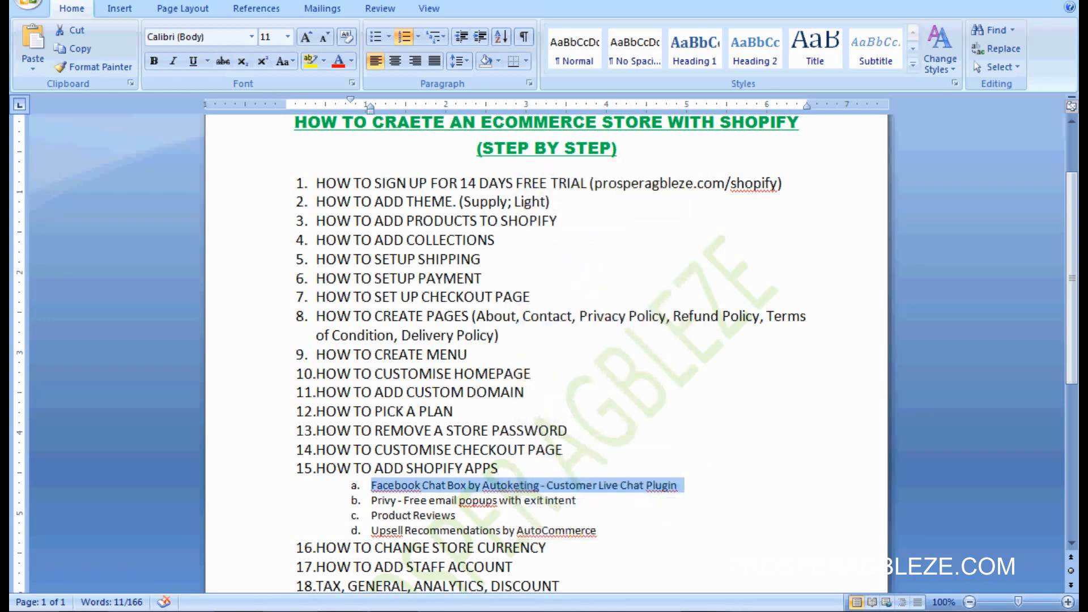
click(465, 611)
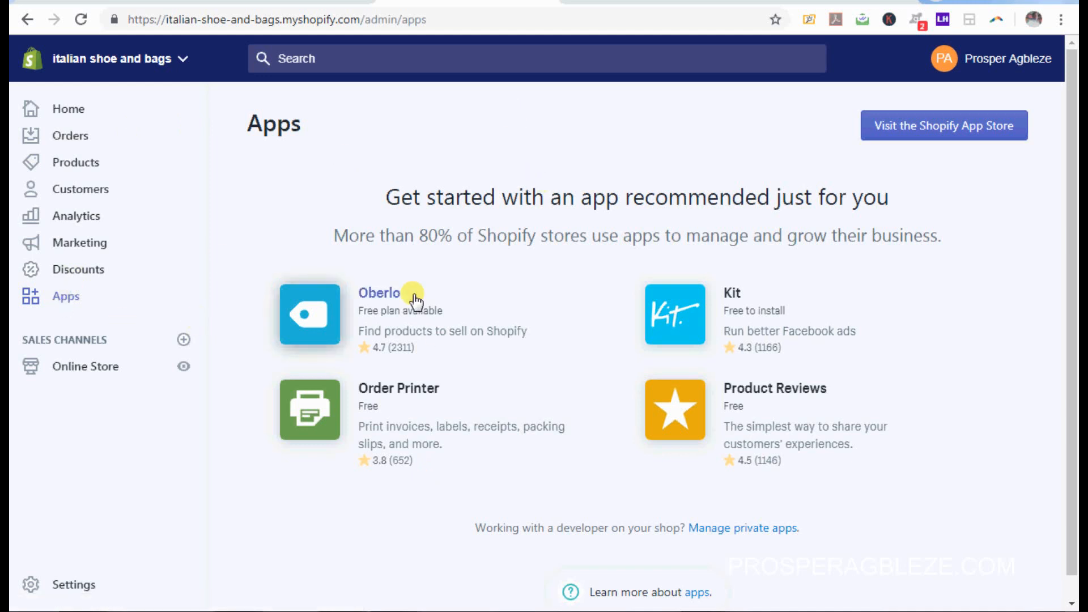
Step: Search the Shopify App Store for the pasted app name and add Facebook Chat Box - Live Chat
click(939, 137)
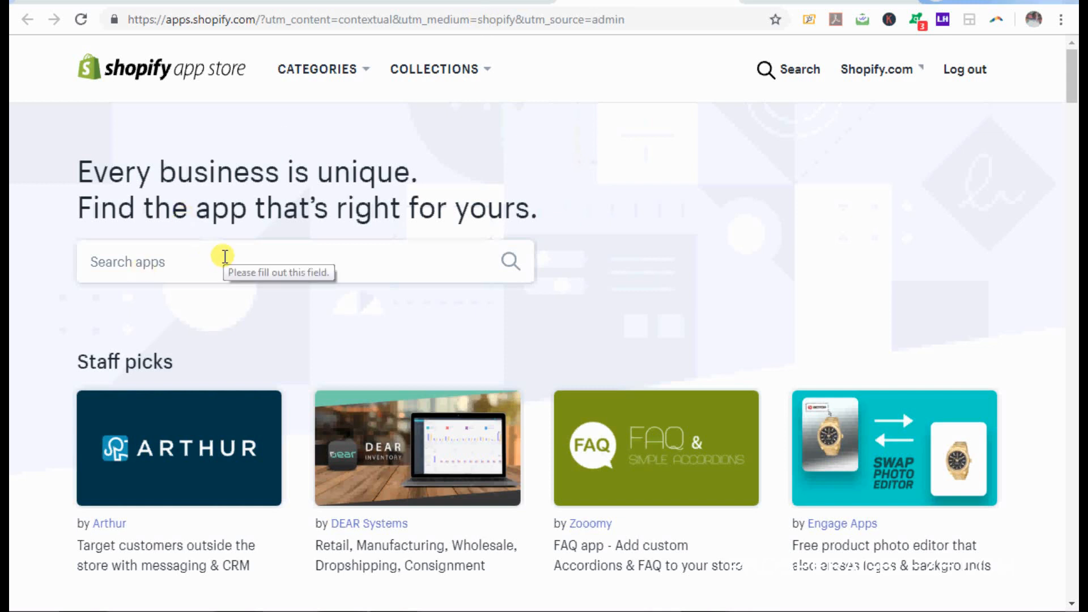
click(225, 257)
key(ctrl+v)
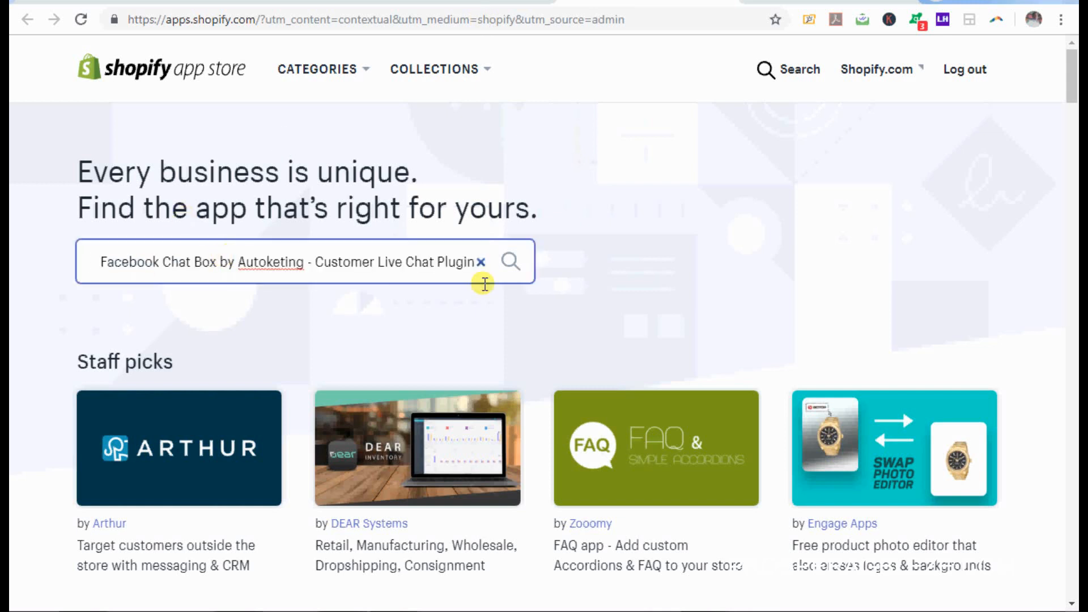
click(510, 260)
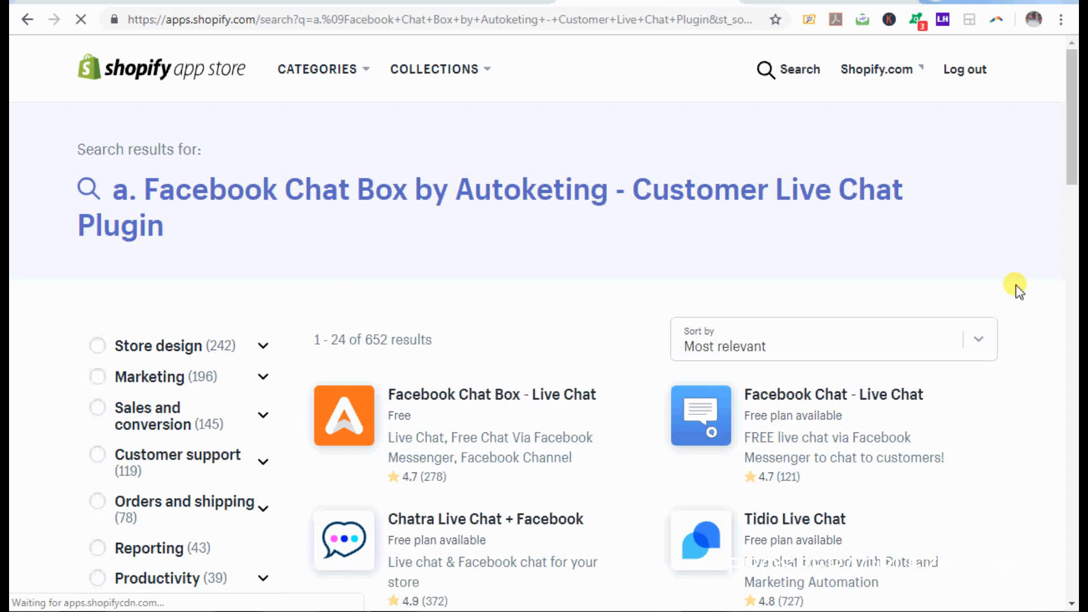
click(467, 399)
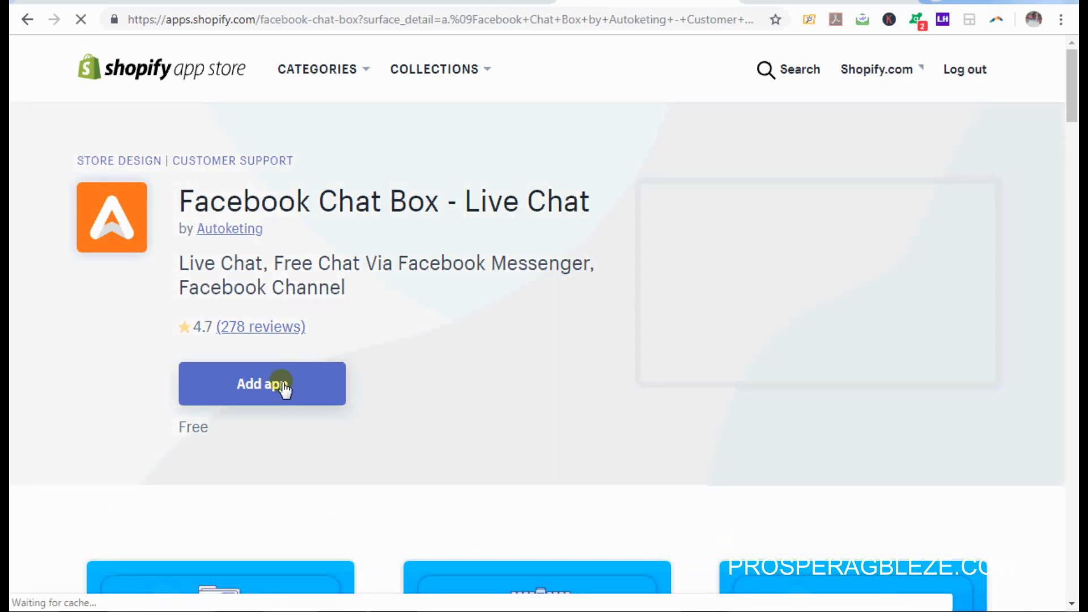
click(283, 387)
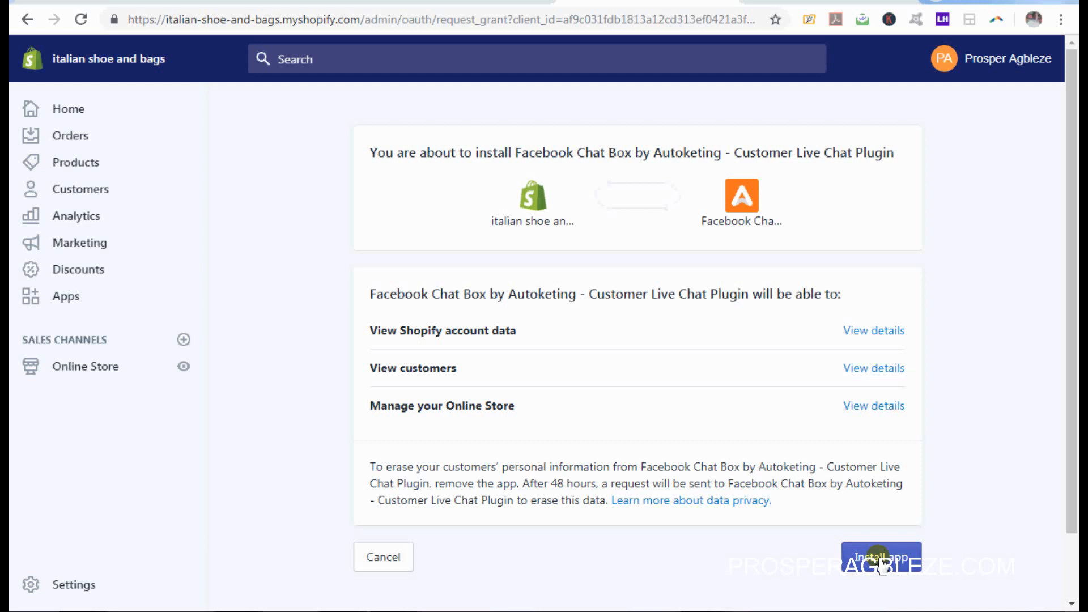
Step: Install Facebook Chat Box, dismiss its setup popup, and scroll to the Account page's Connect Account section
click(880, 561)
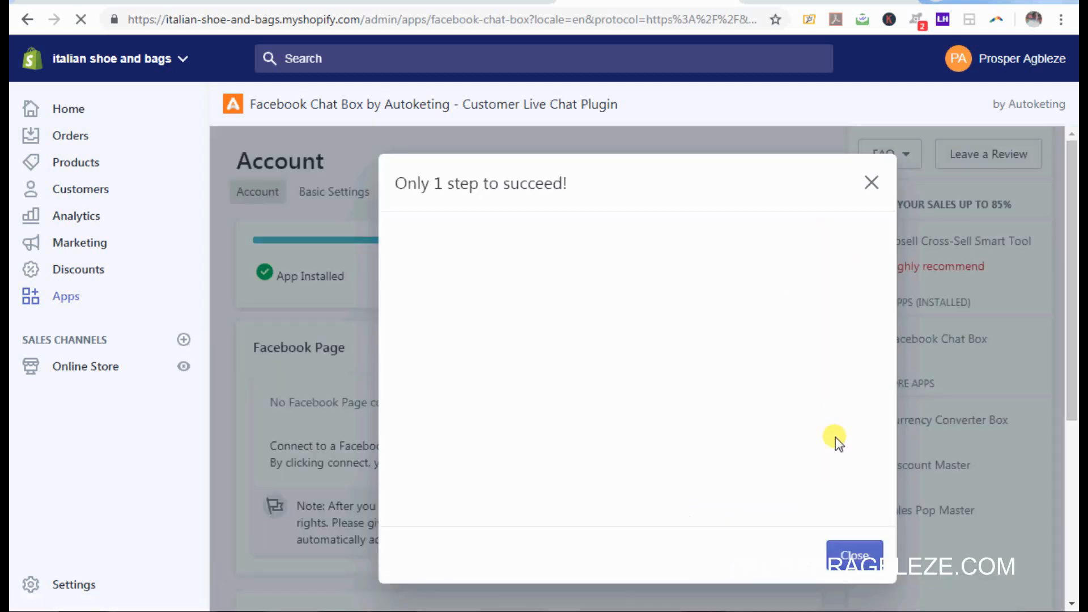
click(861, 550)
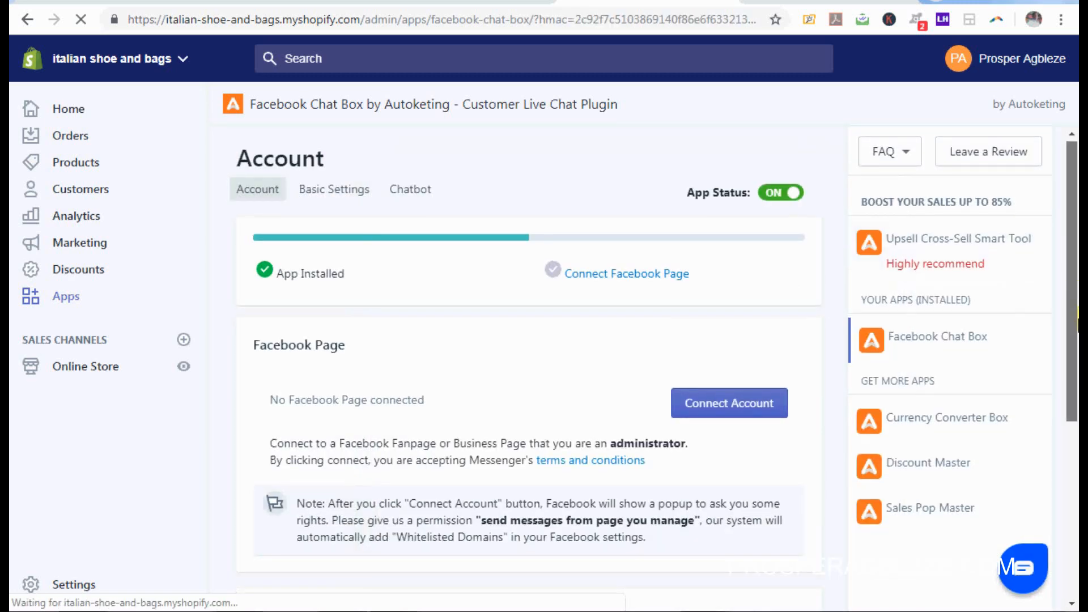
mouse_move(1074, 294)
mouse_down()
mouse_move(1075, 457)
mouse_move(1077, 309)
mouse_up()
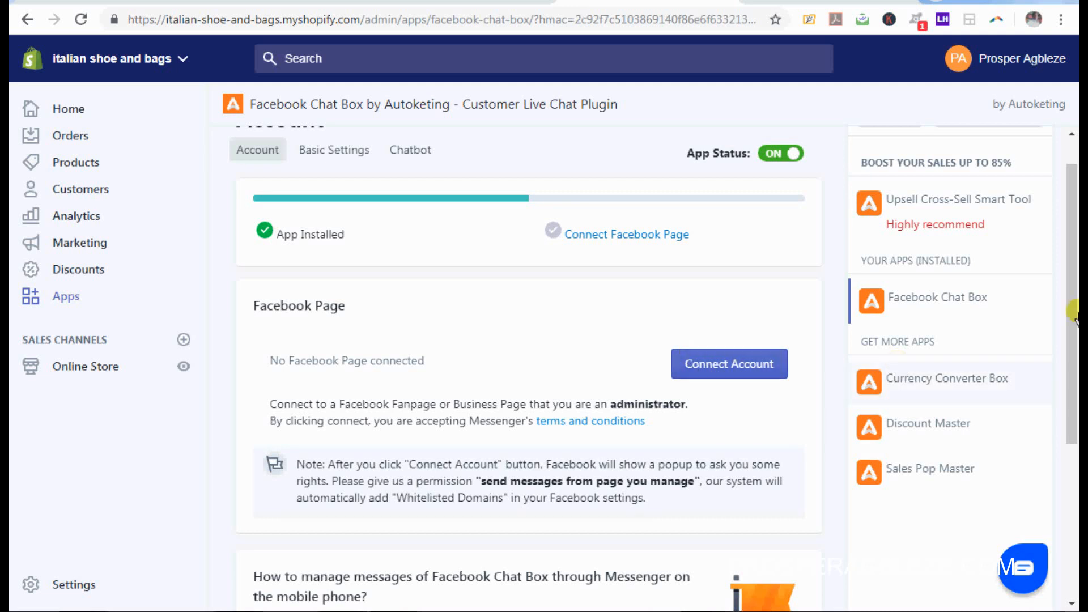
drag(1073, 310, 1076, 277)
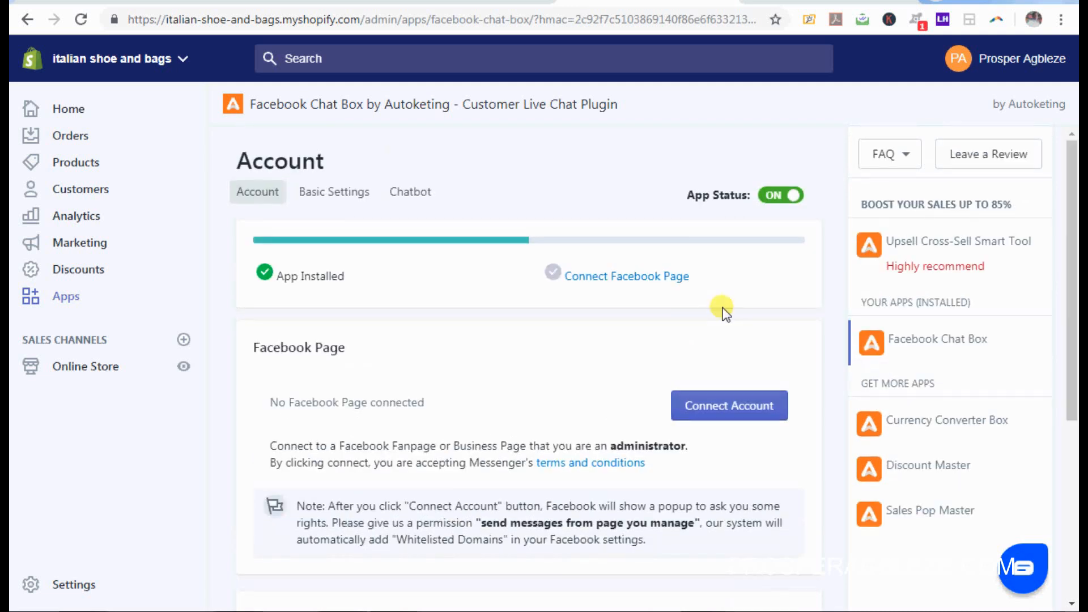
Step: Link the Facebook account to Autoketing Apps, authorising only the Italian Shoe And Bag page
click(733, 414)
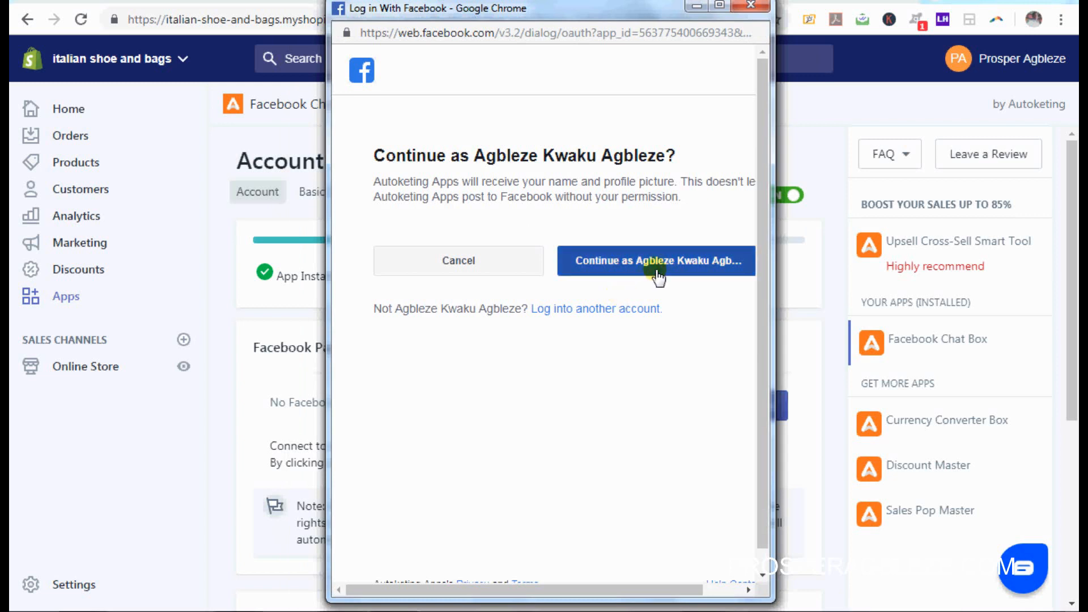
click(658, 278)
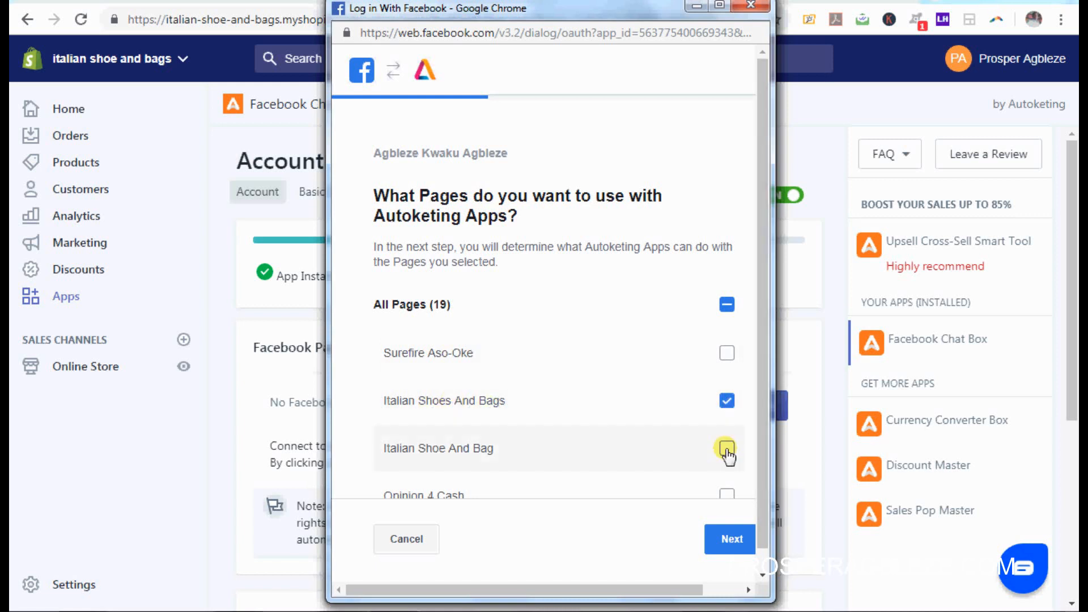
click(728, 449)
click(728, 402)
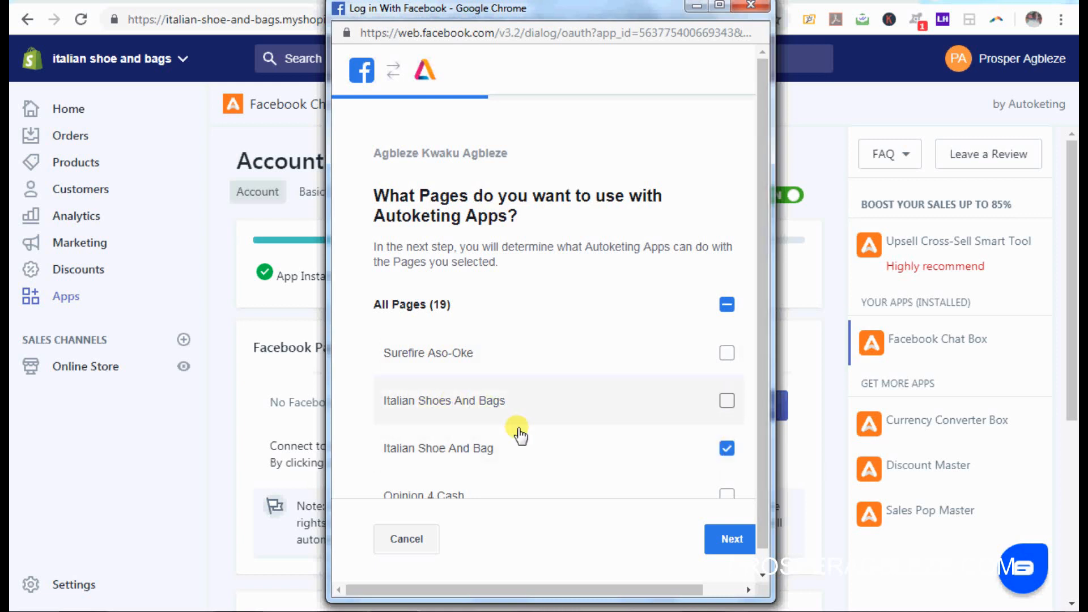
click(737, 540)
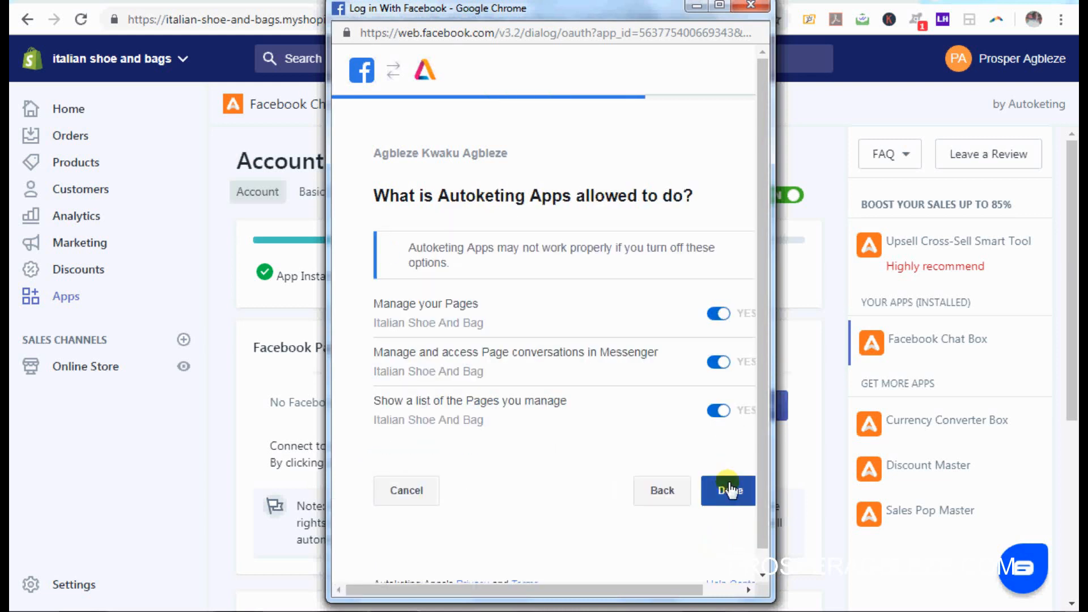
click(730, 489)
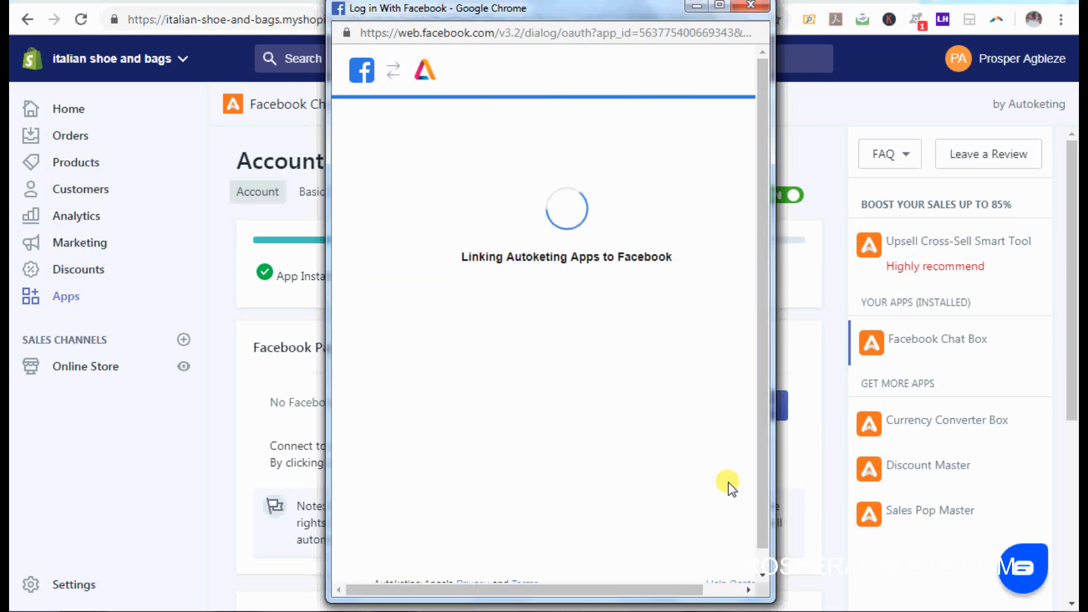
click(586, 324)
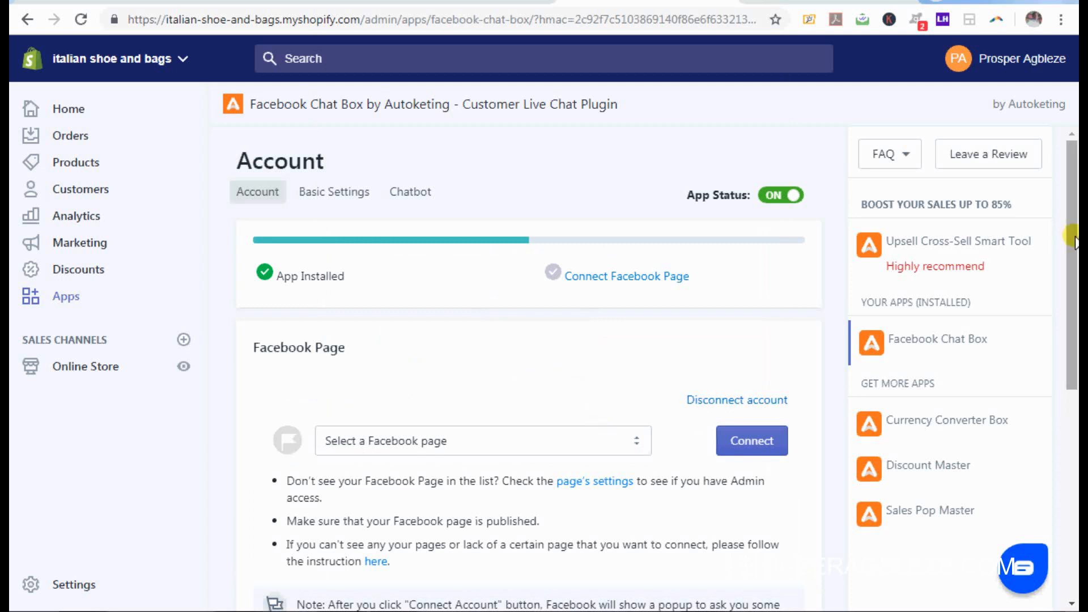
Step: Choose Italian Shoe And Bag from the Facebook page dropdown and connect it to the chat box
drag(1075, 241, 1077, 283)
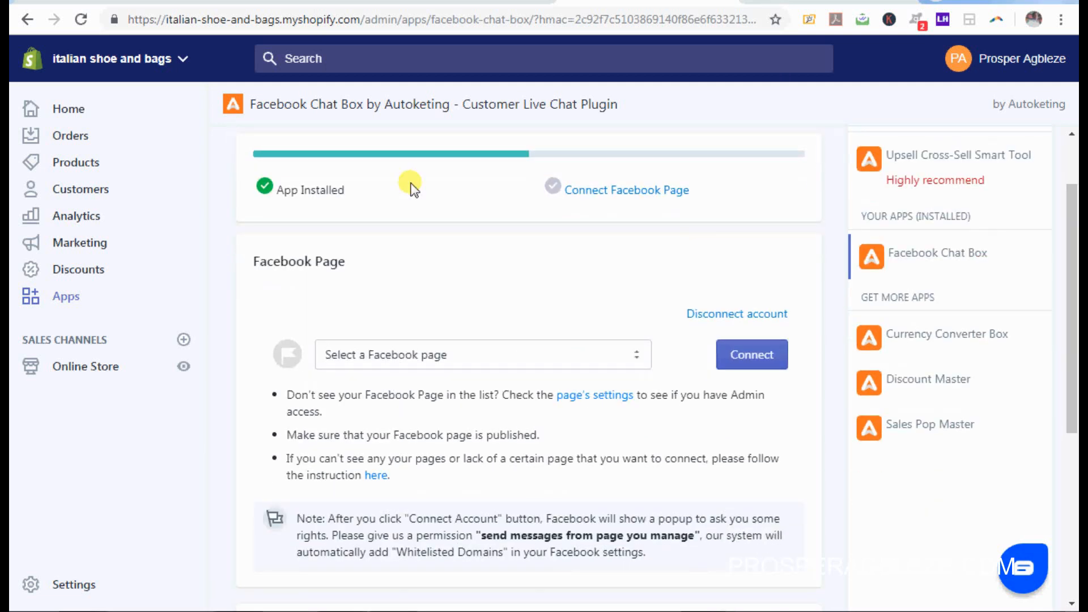
click(744, 355)
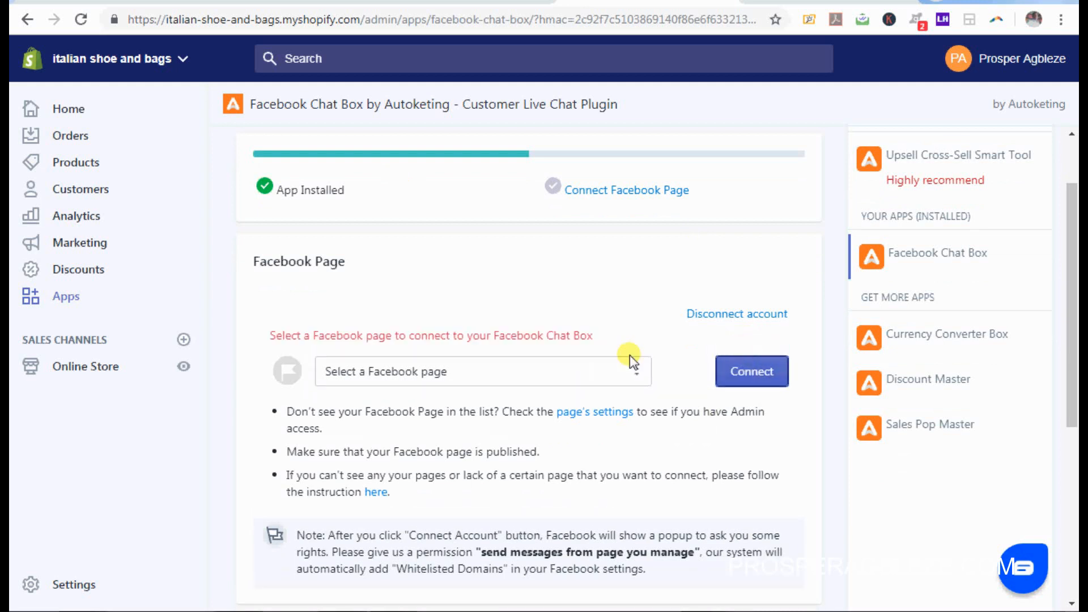
click(635, 372)
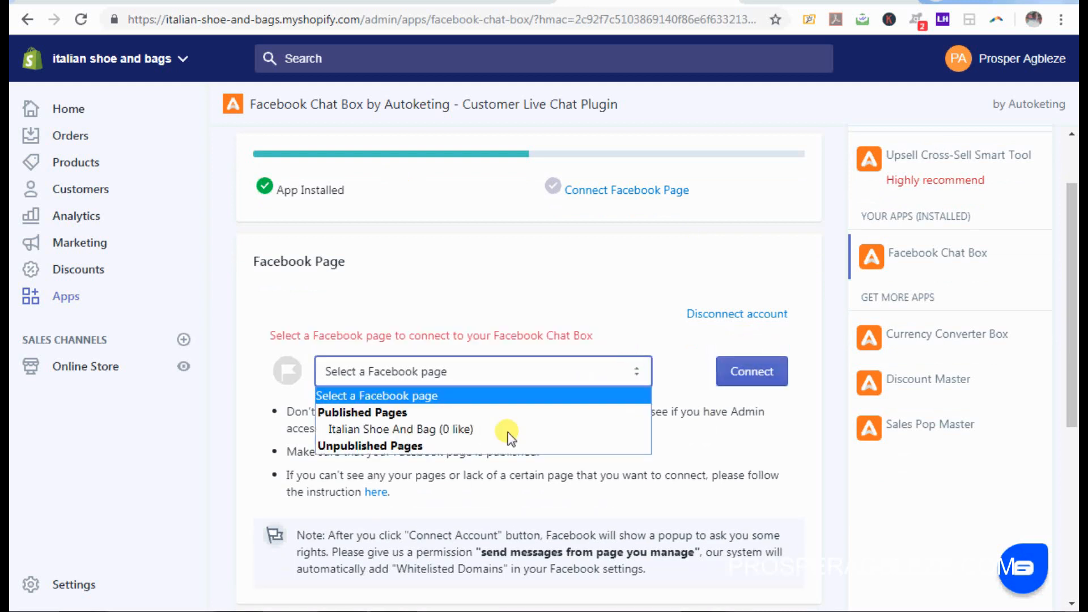
click(463, 429)
click(749, 356)
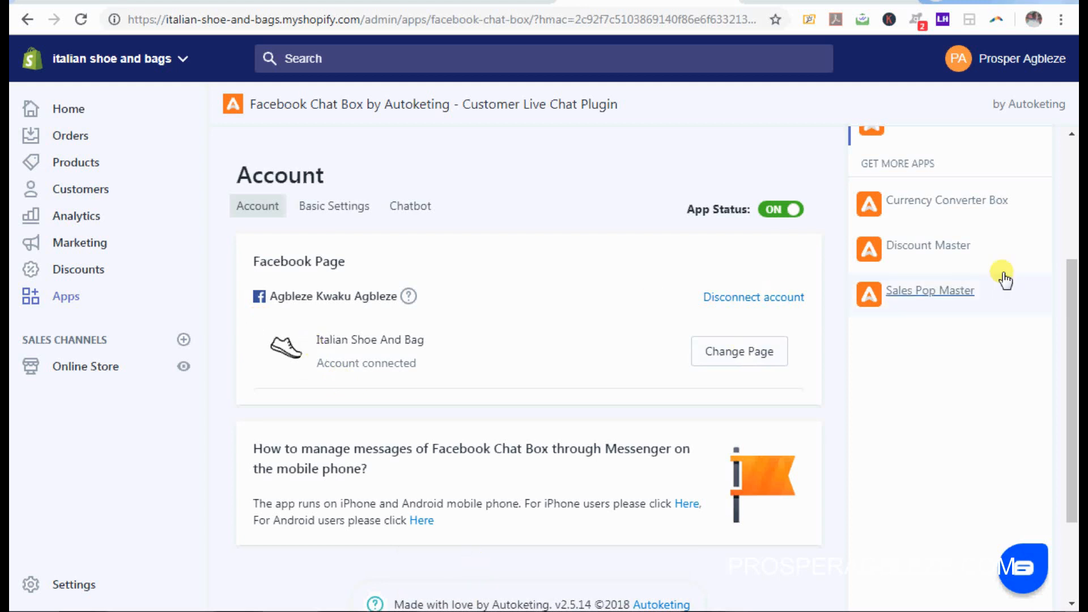
Step: Check the connected Account page, then go to the chat box's Basic Settings
drag(1073, 351, 1078, 388)
scroll(737, 238, down, 1)
scroll(737, 238, up, 3)
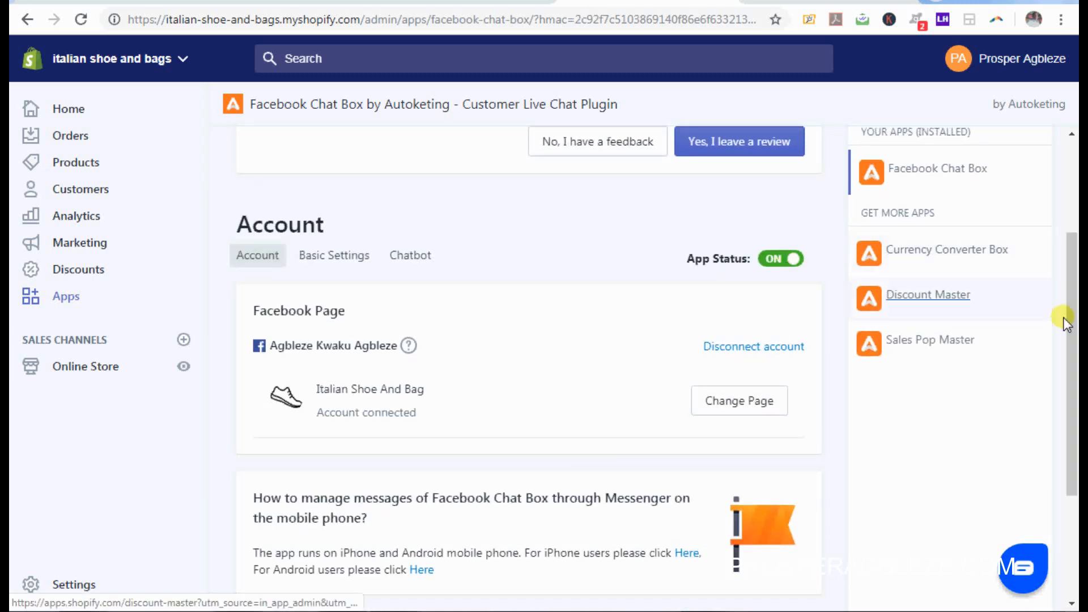
drag(1073, 333, 1073, 296)
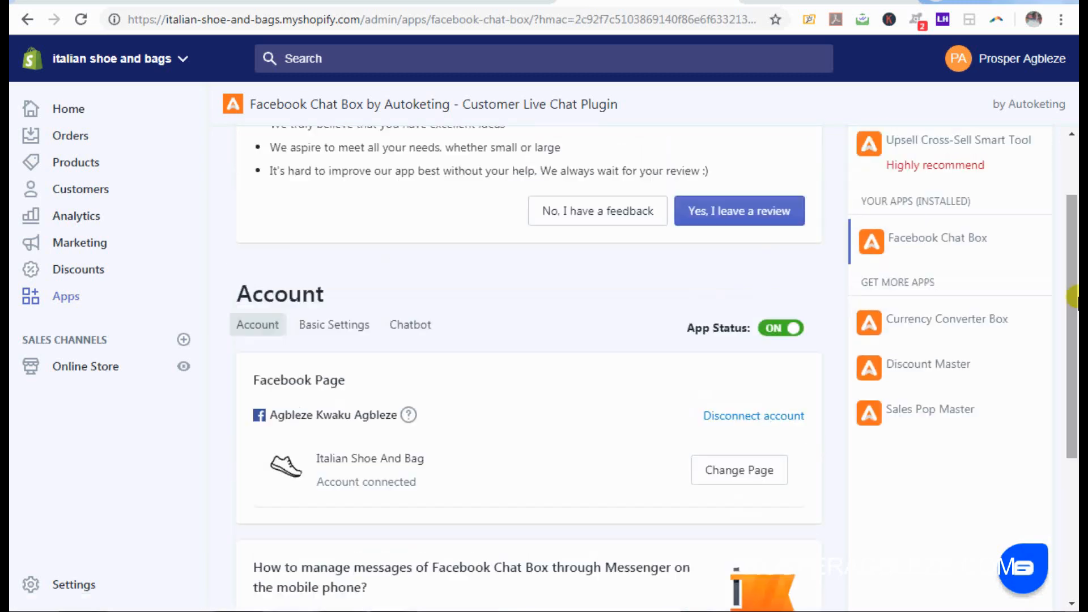
click(360, 333)
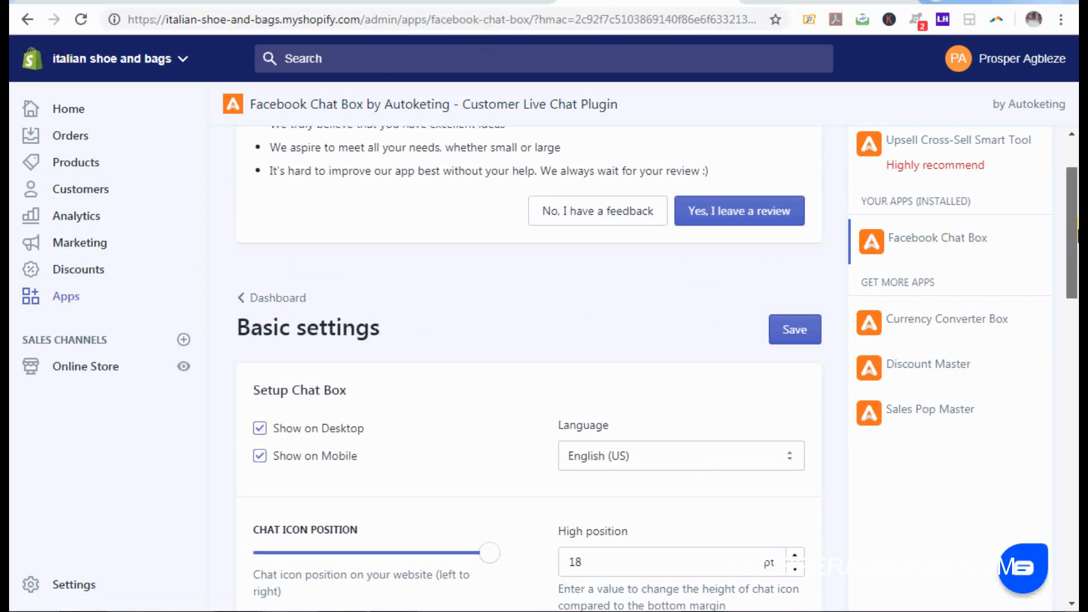
Step: View and close the Messenger greeting popup on the live store, then return to admin Basic settings
scroll(1071, 232, down, 2)
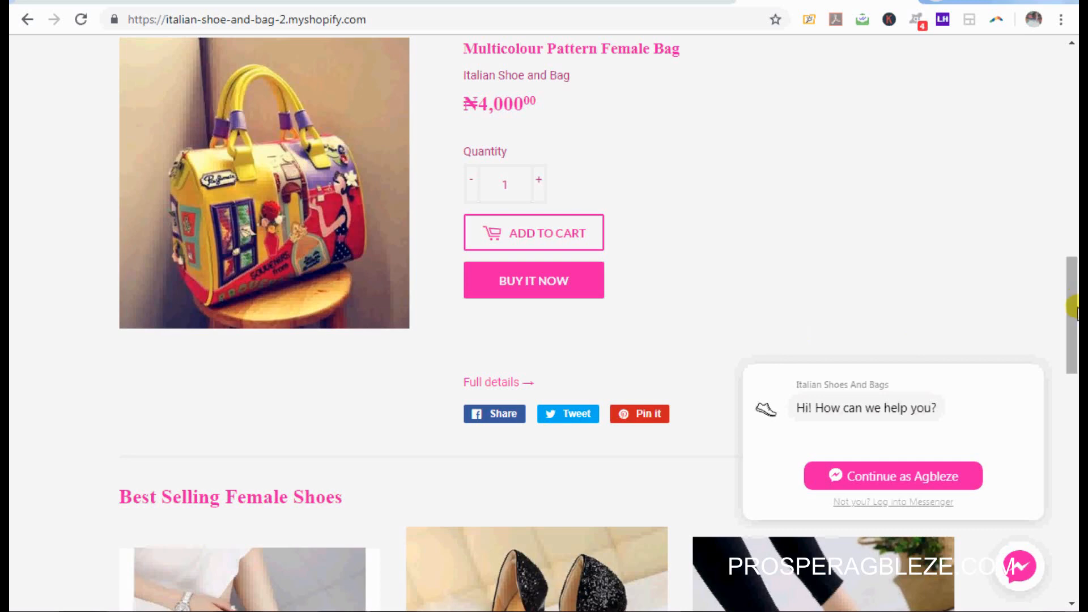
scroll(1071, 312, up, 3)
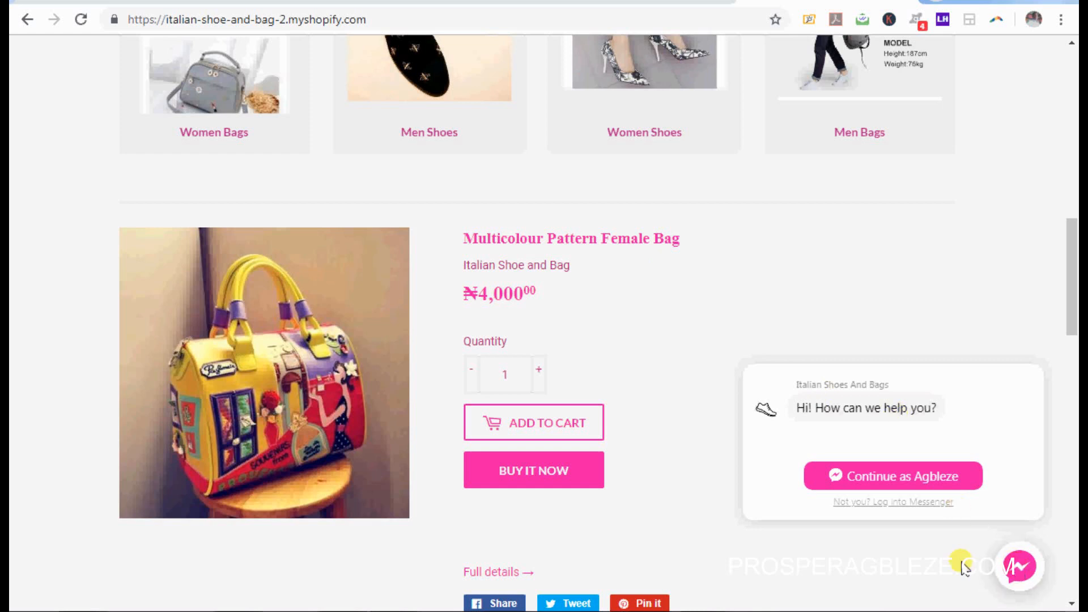
click(1023, 577)
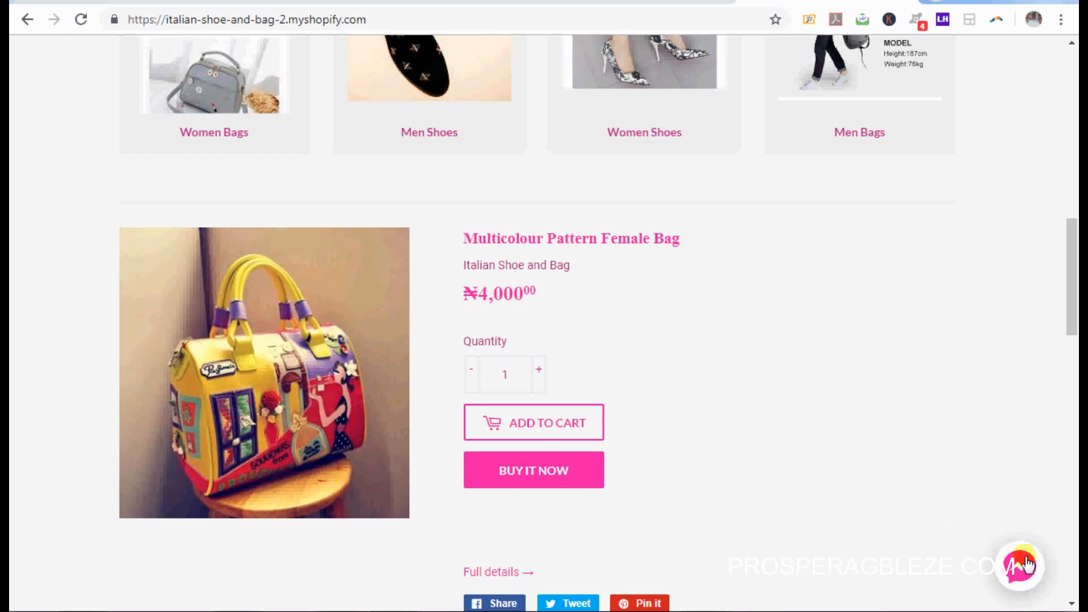
click(548, 474)
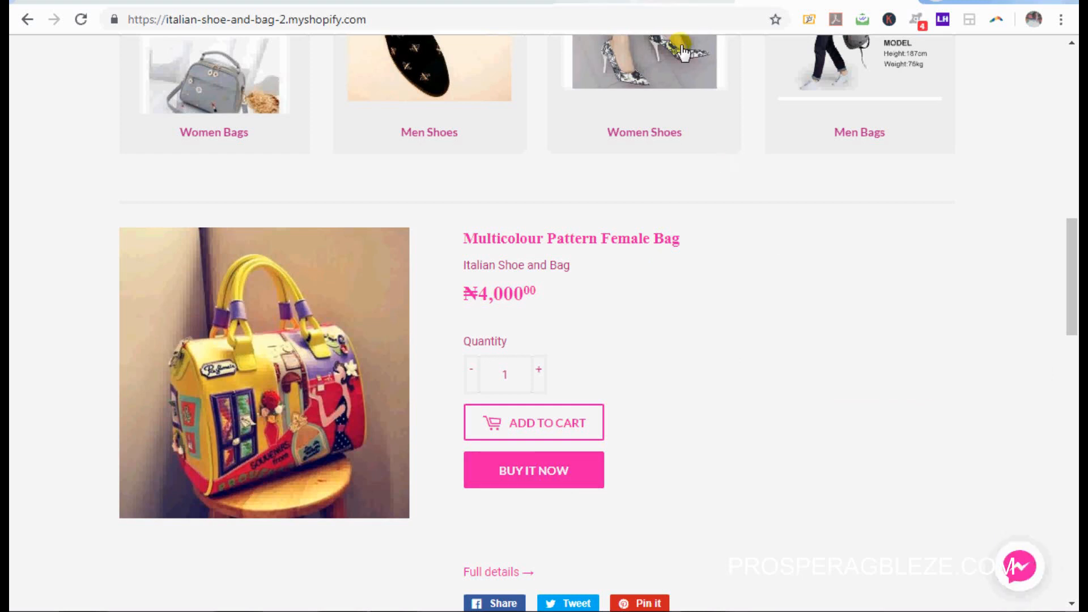
click(620, 3)
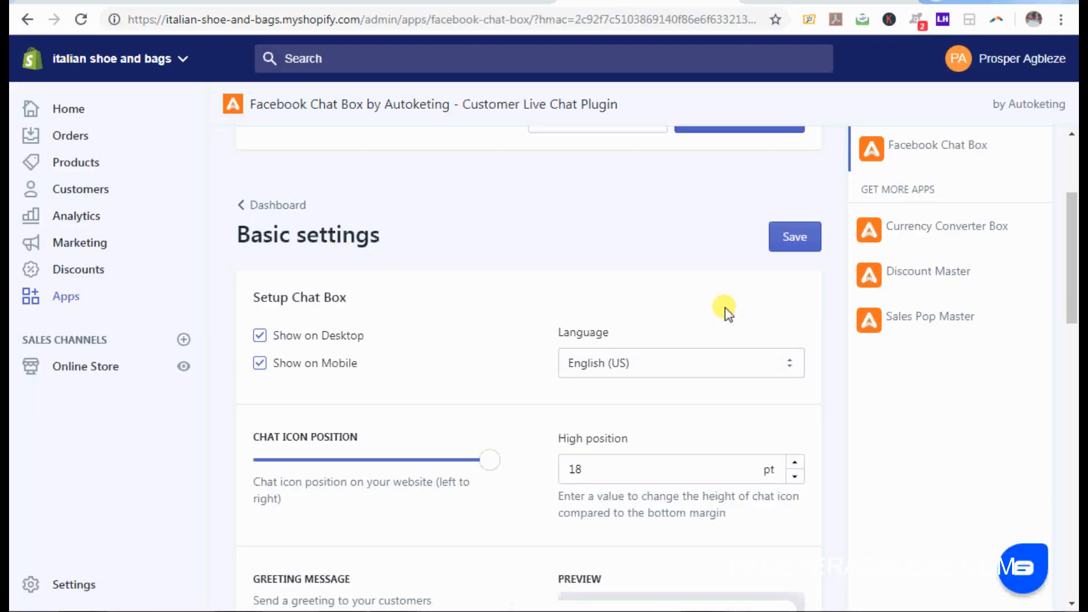
Step: Turn the Custom Colors toggle on, then bring up the Word document's colour code list
drag(1071, 272, 1073, 375)
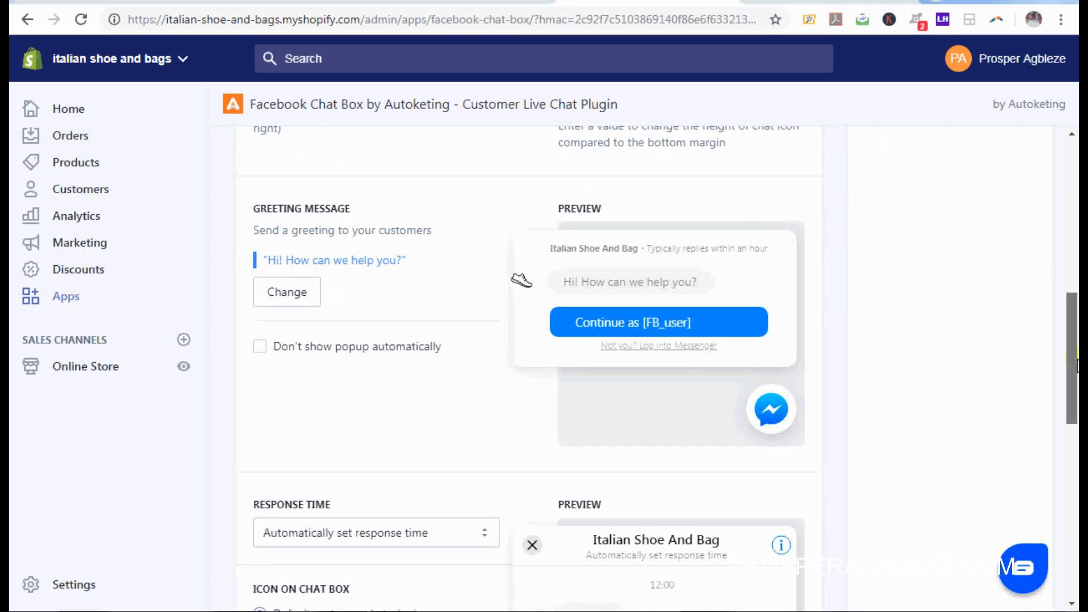
drag(1077, 366, 1075, 482)
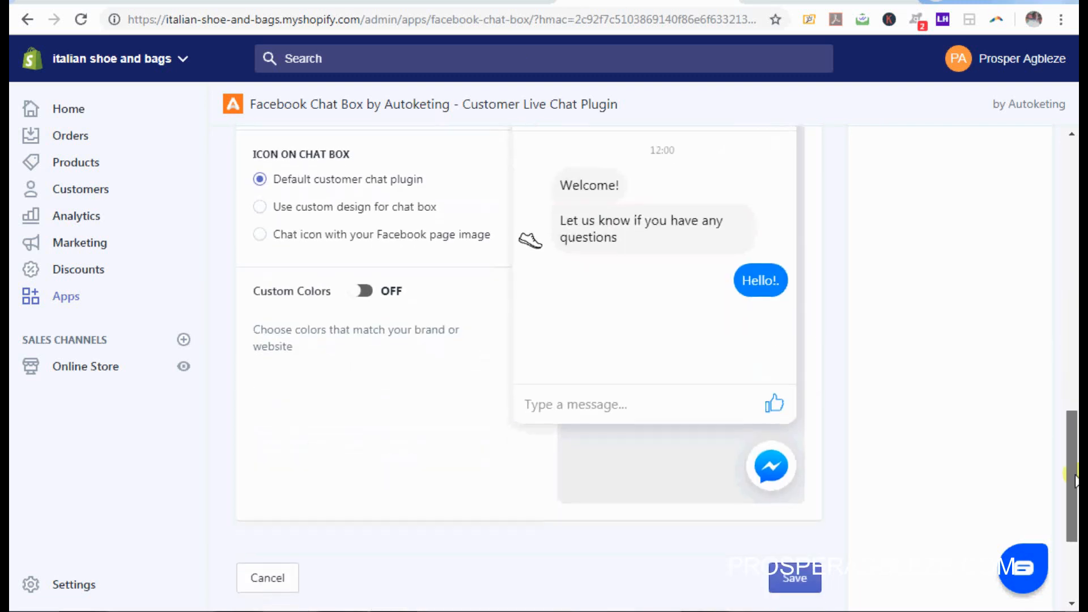
click(356, 293)
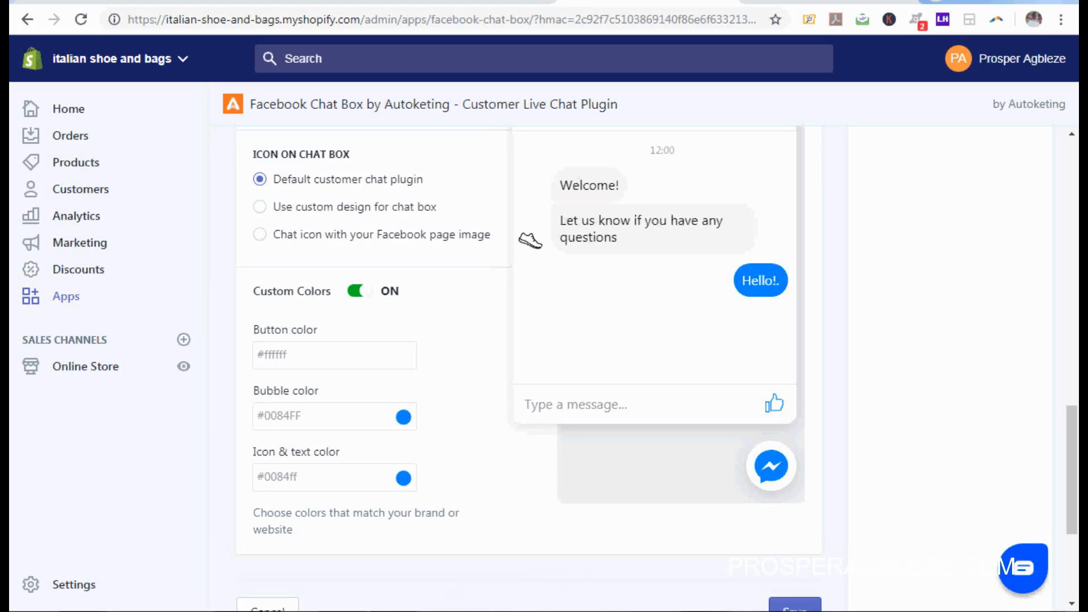
key(alt+Tab)
drag(1075, 283, 1075, 399)
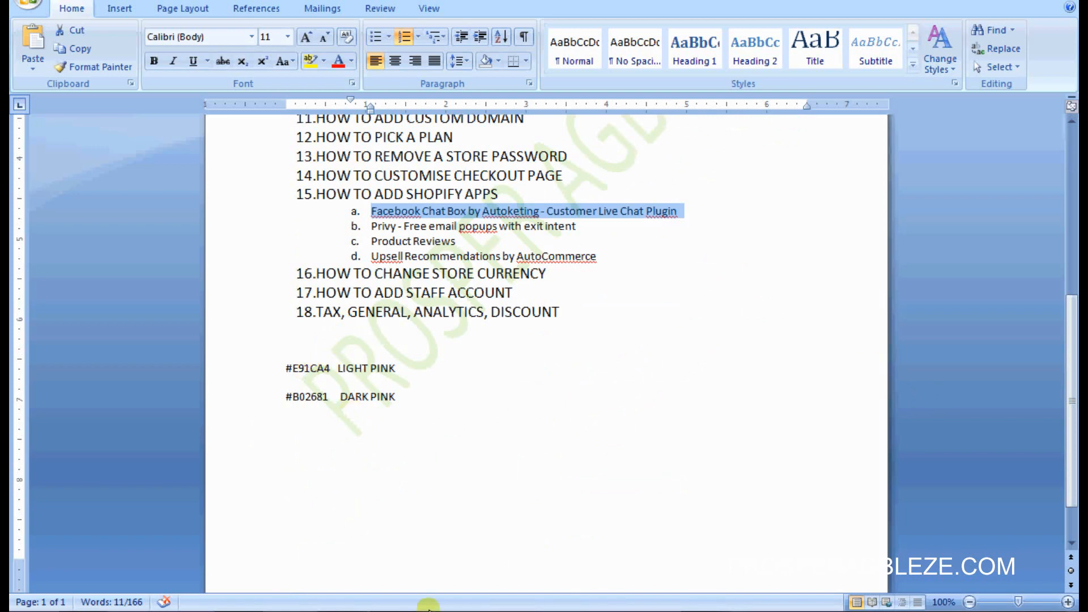
Step: Select the chat box's current Icon & text color value in the browser
key(alt+Tab)
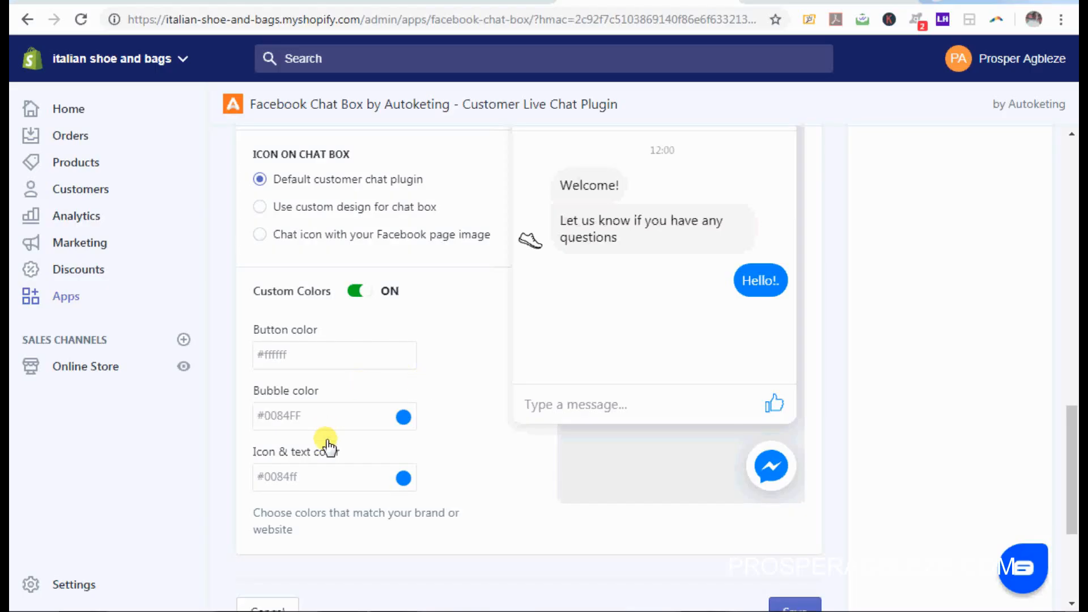
click(385, 487)
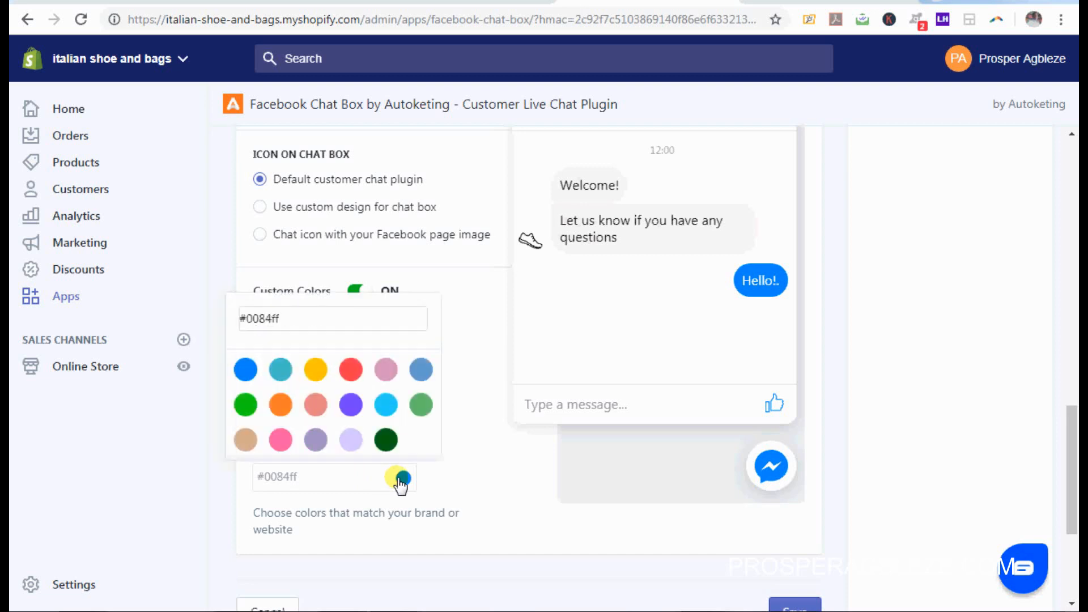
click(283, 482)
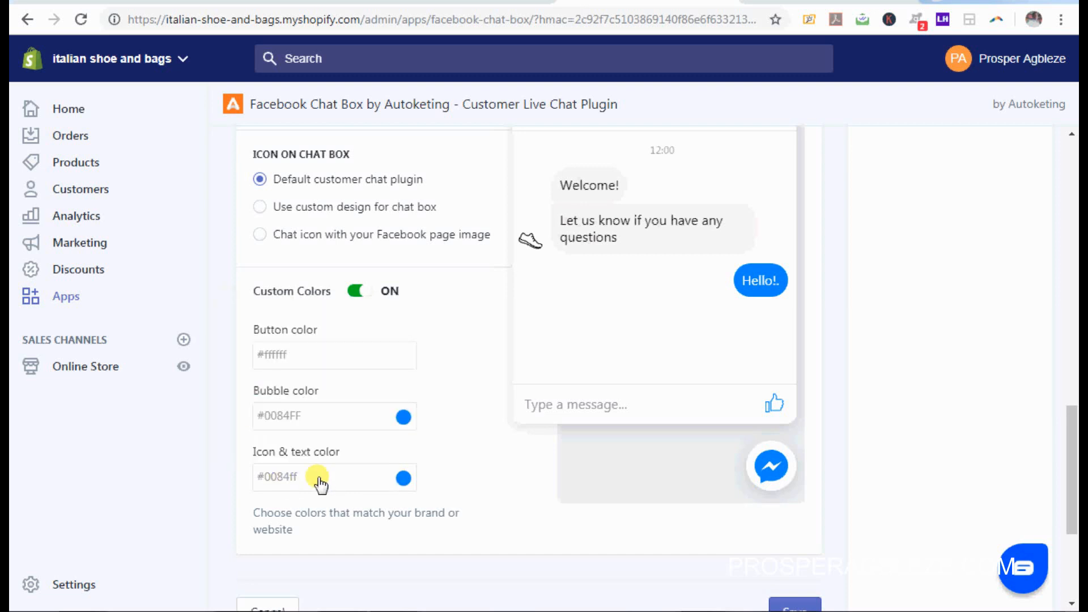
double_click(293, 483)
Step: Copy the light pink code E91CA4 from the Word document and return to the browser
key(alt+Tab)
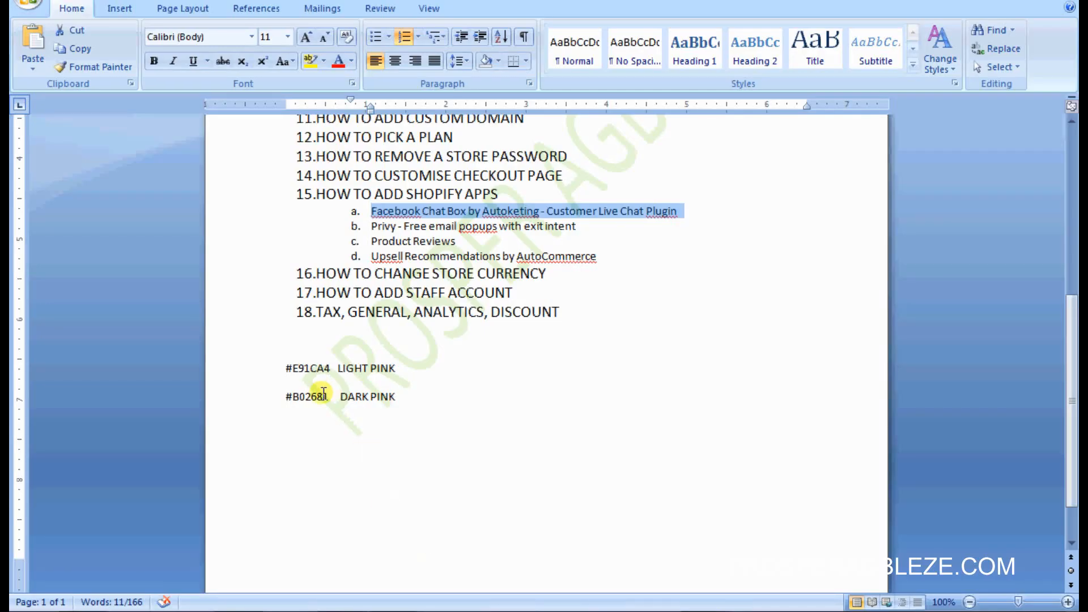
drag(330, 372, 295, 371)
key(ctrl+c)
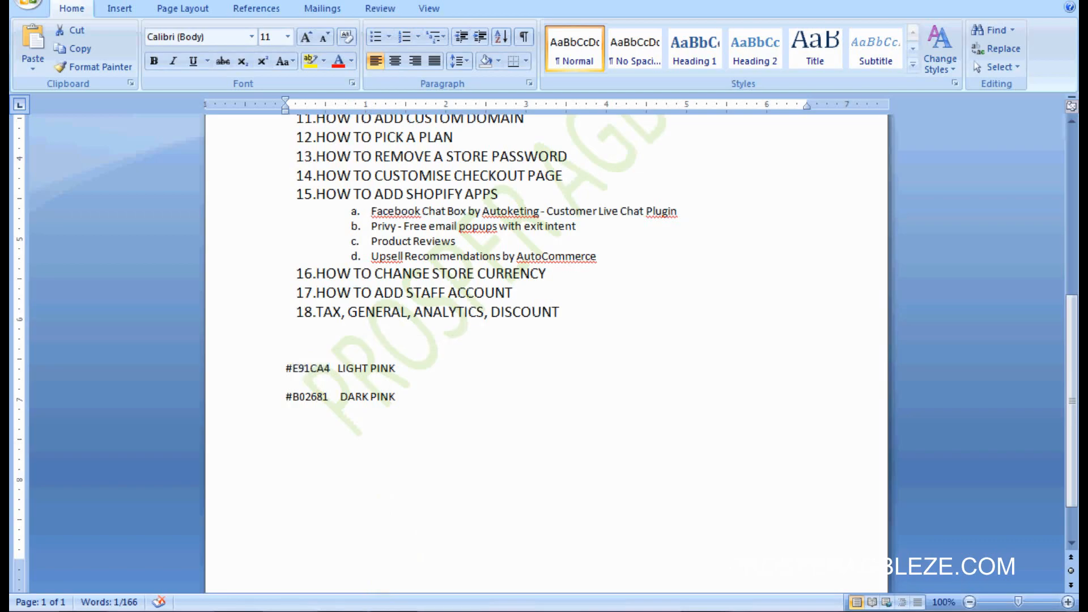
key(alt+Tab)
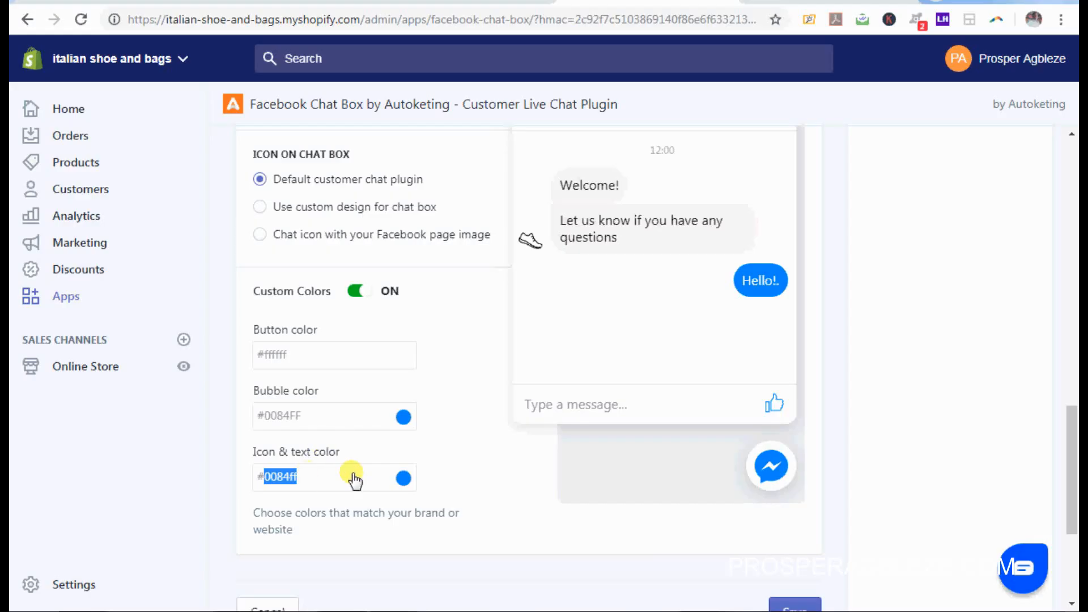
Step: Change the Icon & text color from blue to #e91ca4
click(400, 481)
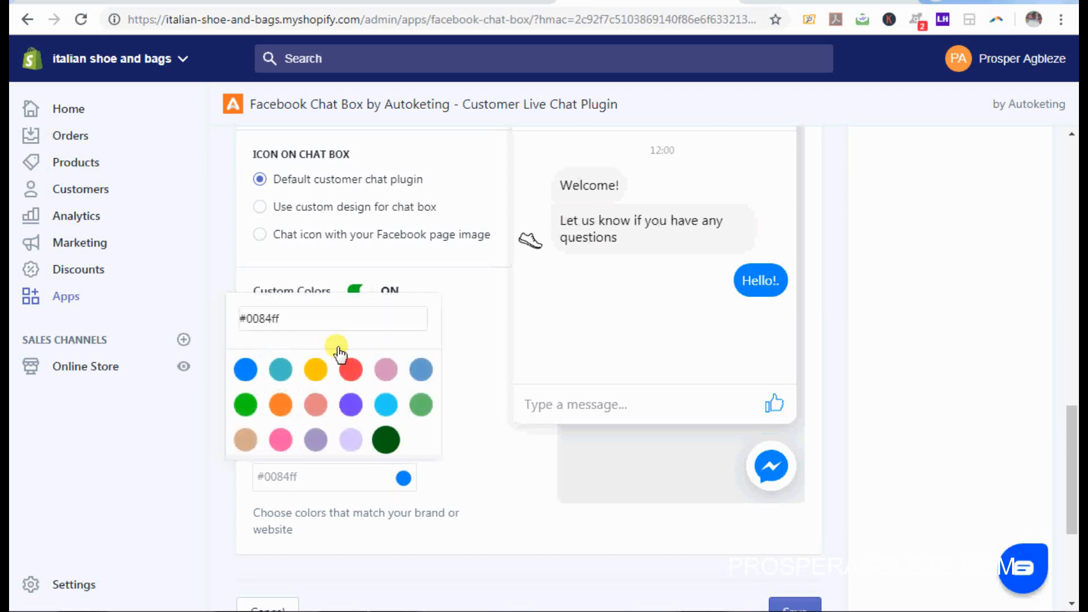
click(297, 323)
key(BackSpace)
key(BackSpace)
key(BackSpace)
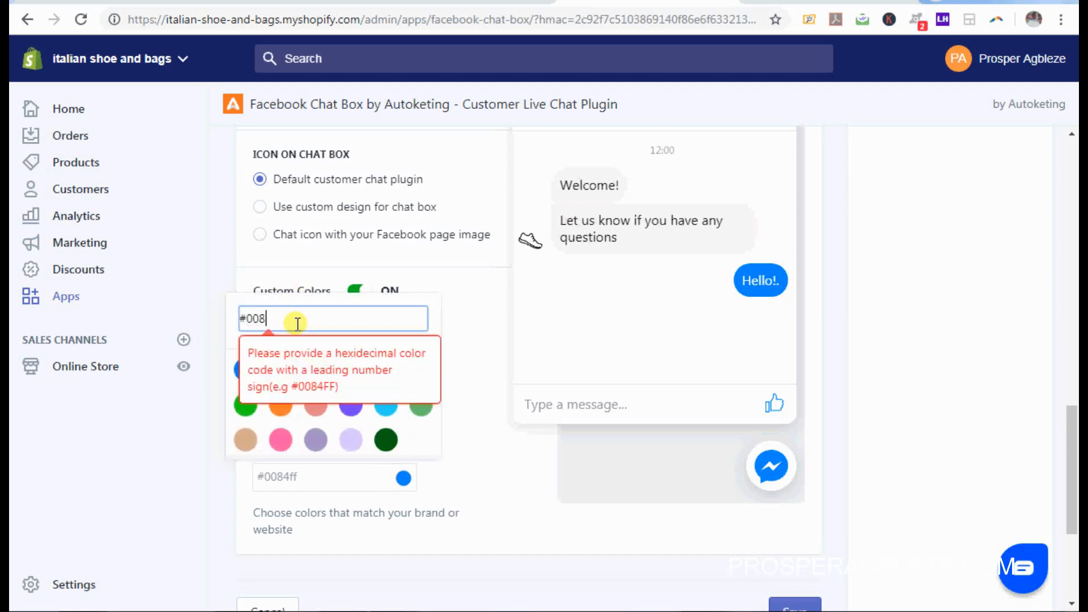
key(BackSpace)
text(e91ca4)
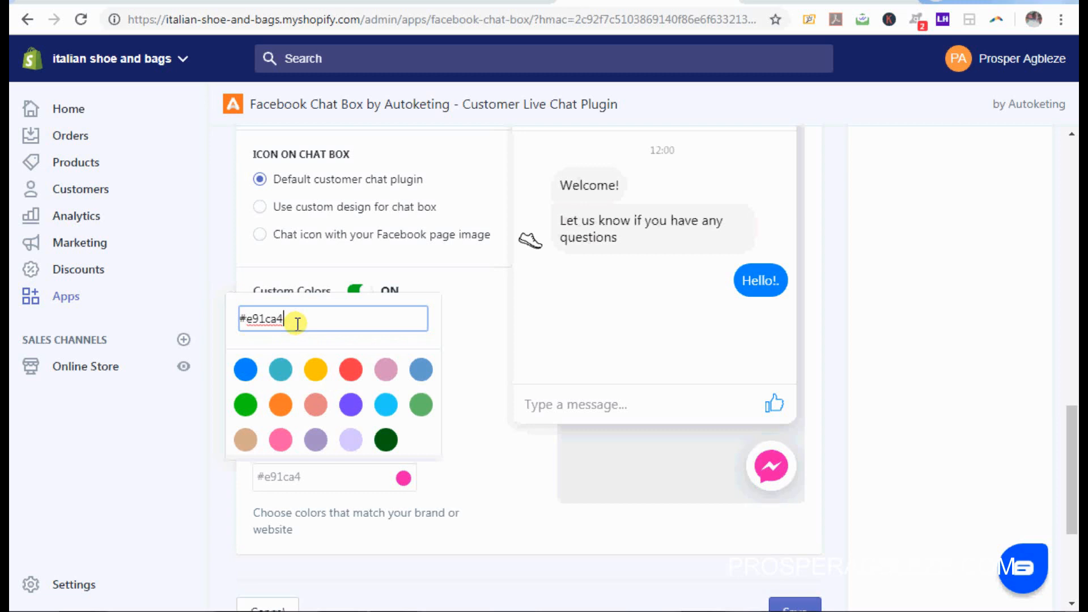
click(537, 519)
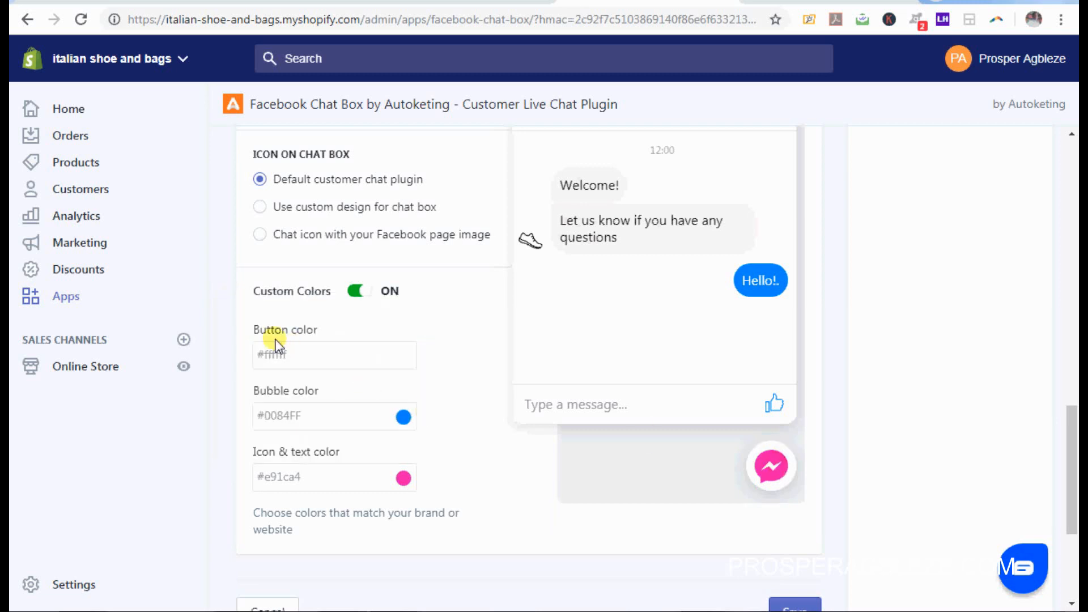
Step: Try #e91ca4 for the Button color, then restore it to #ffffff
click(302, 356)
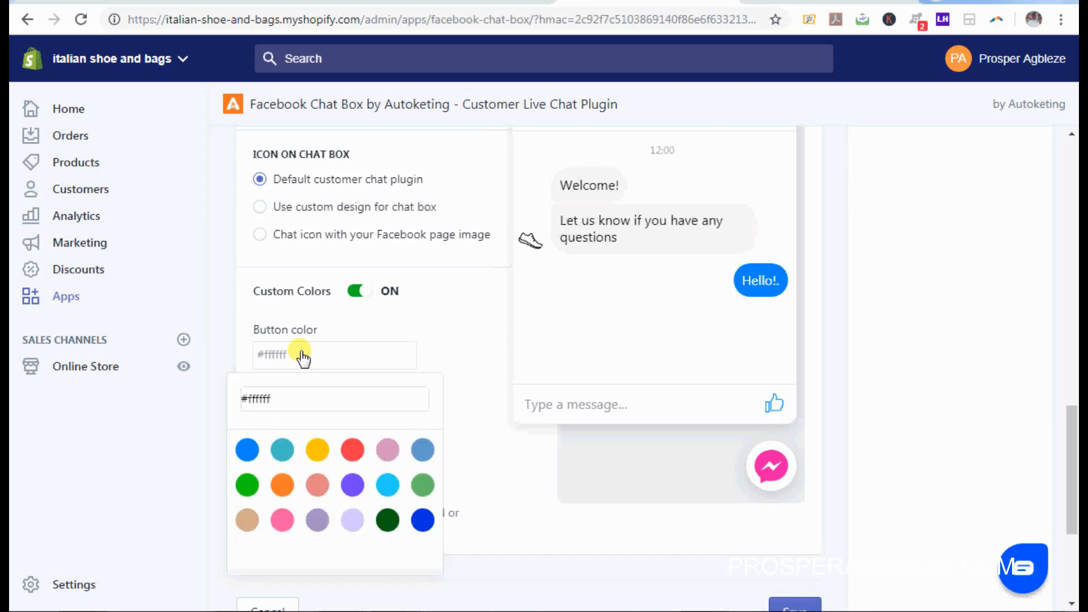
click(302, 407)
key(BackSpace)
key(BackSpace)
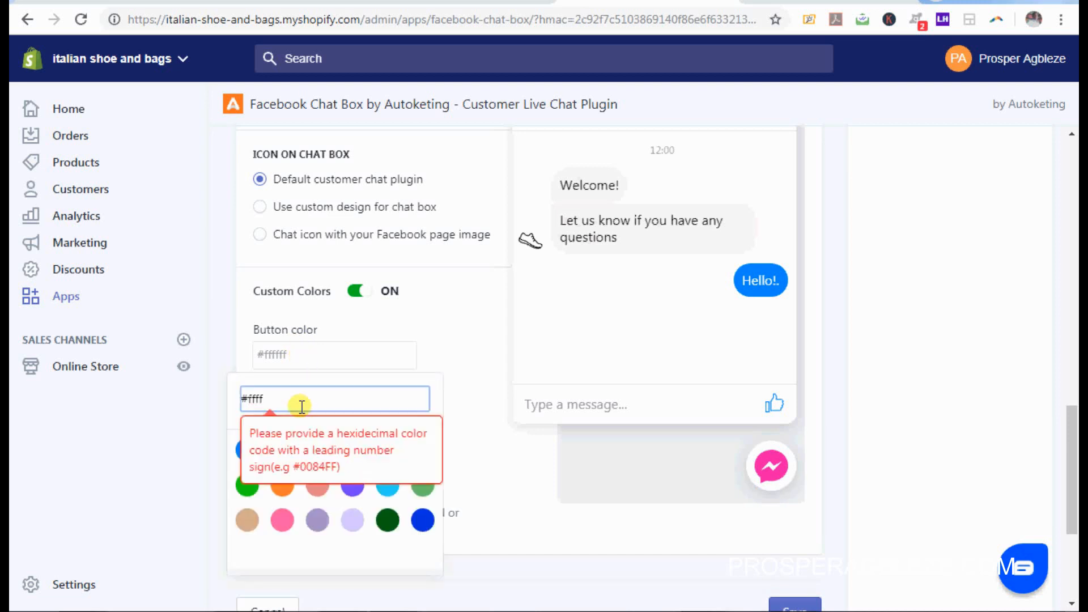
text(e91ca4)
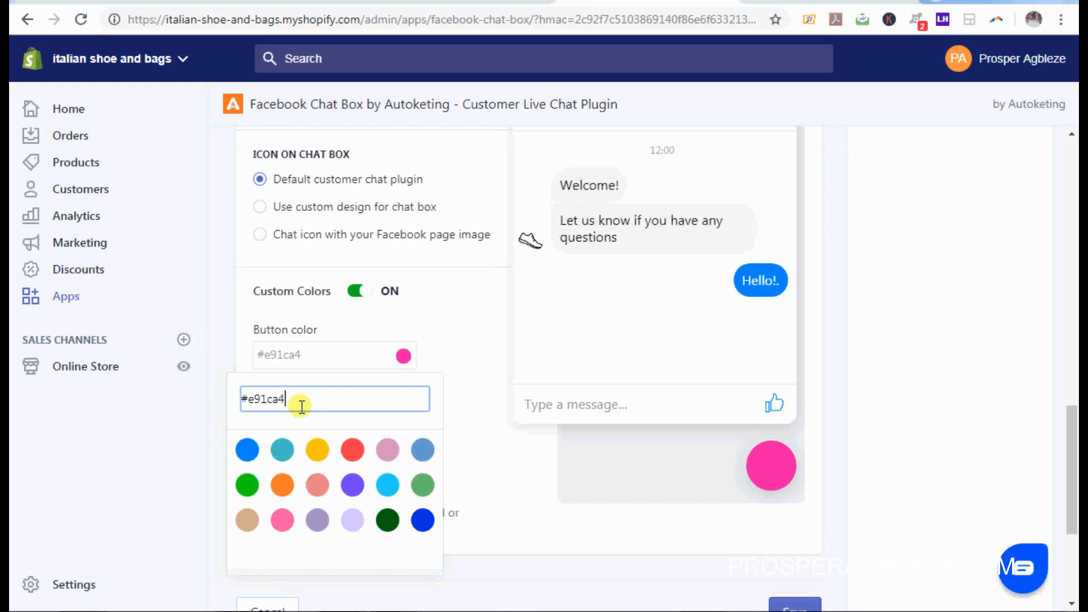
key(BackSpace)
key(BackSpace)
key(BackSpace)
key(BackSpace)
key(BackSpace)
key(BackSpace)
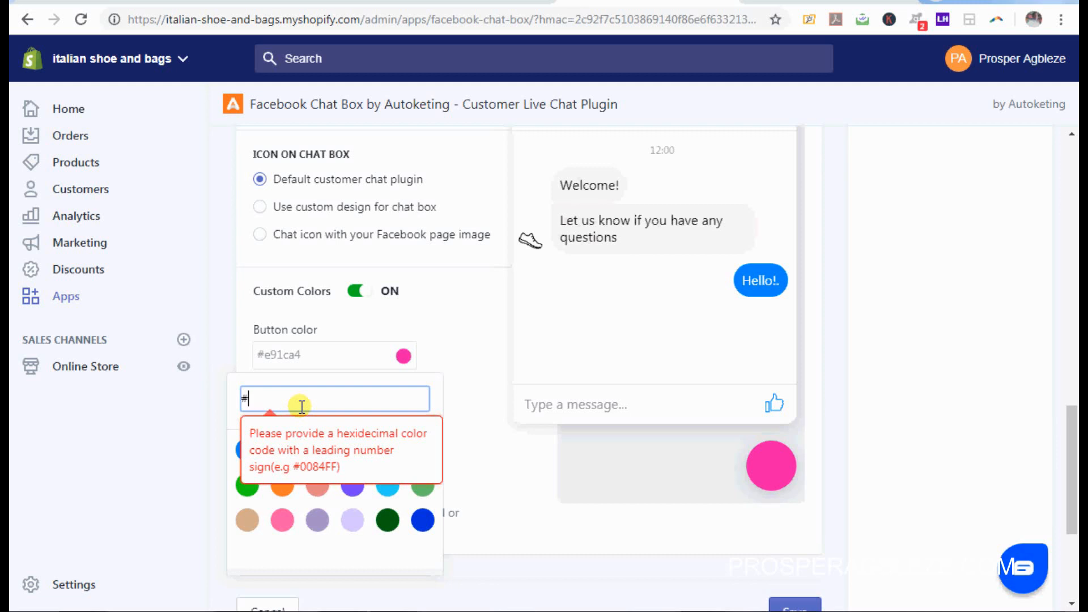
text(ffffff)
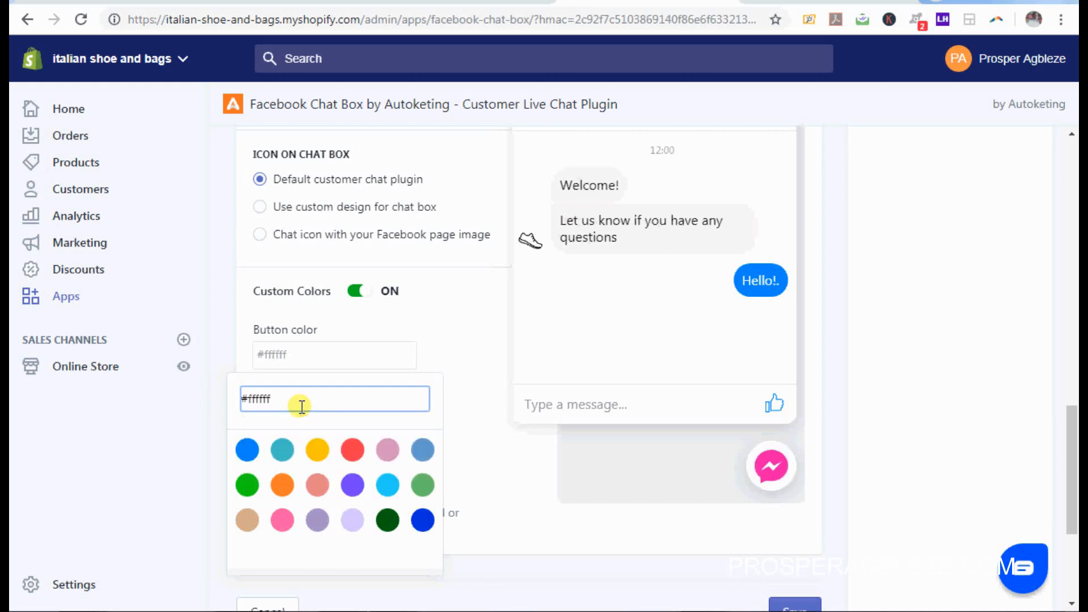
click(486, 450)
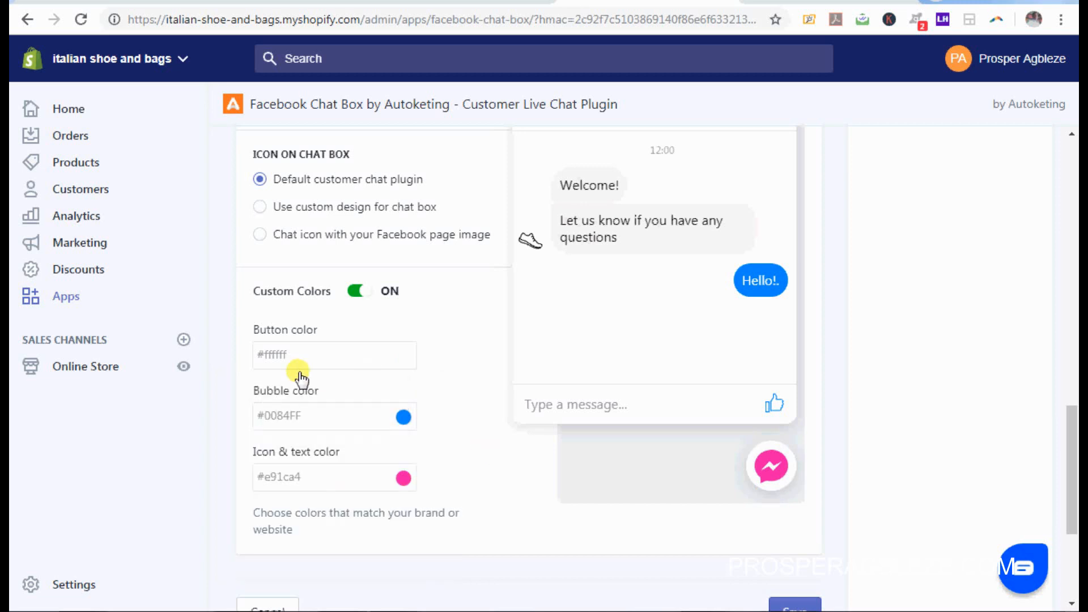
Step: Change the Bubble color from #0084FF to #e91ca4 and save the colour settings
click(340, 424)
click(291, 224)
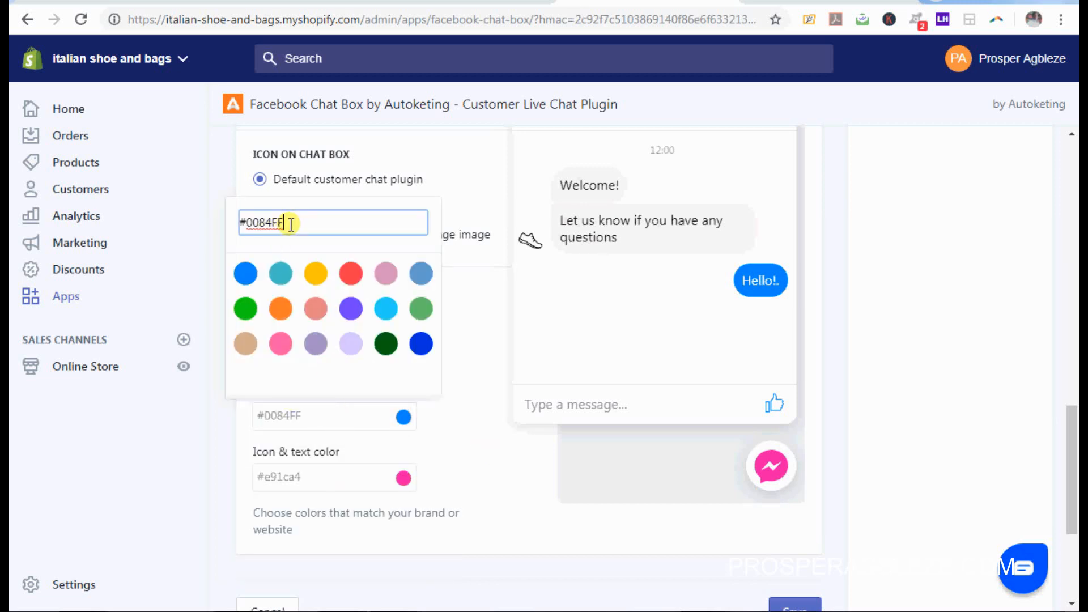
key(BackSpace)
key(BackSpace)
key(BackSpace)
key(BackSpace)
key(BackSpace)
key(BackSpace)
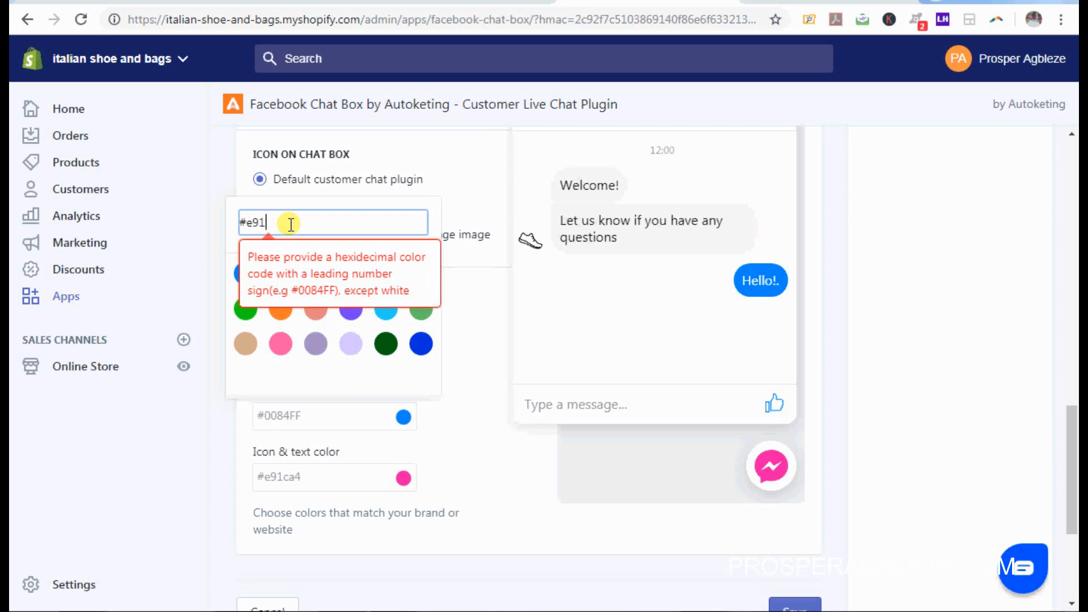
text(e91ca4)
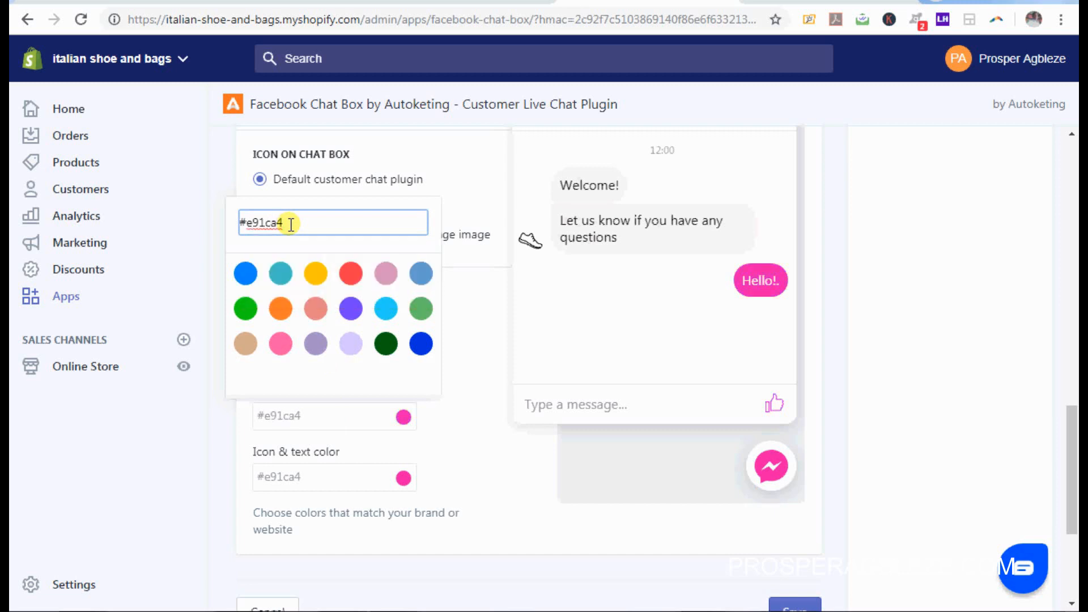
click(499, 432)
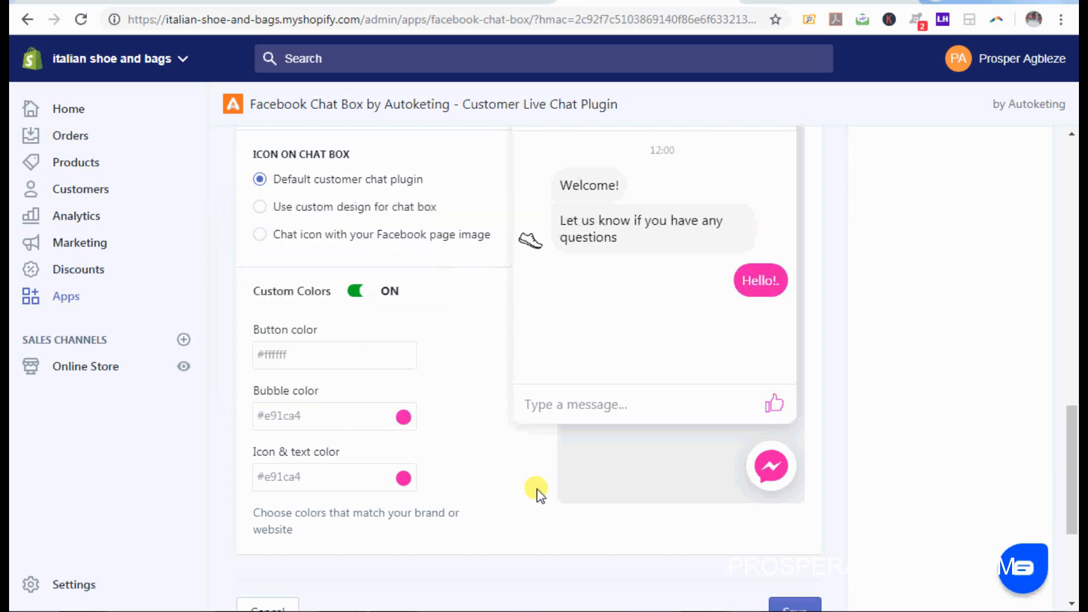
drag(1073, 473, 1073, 503)
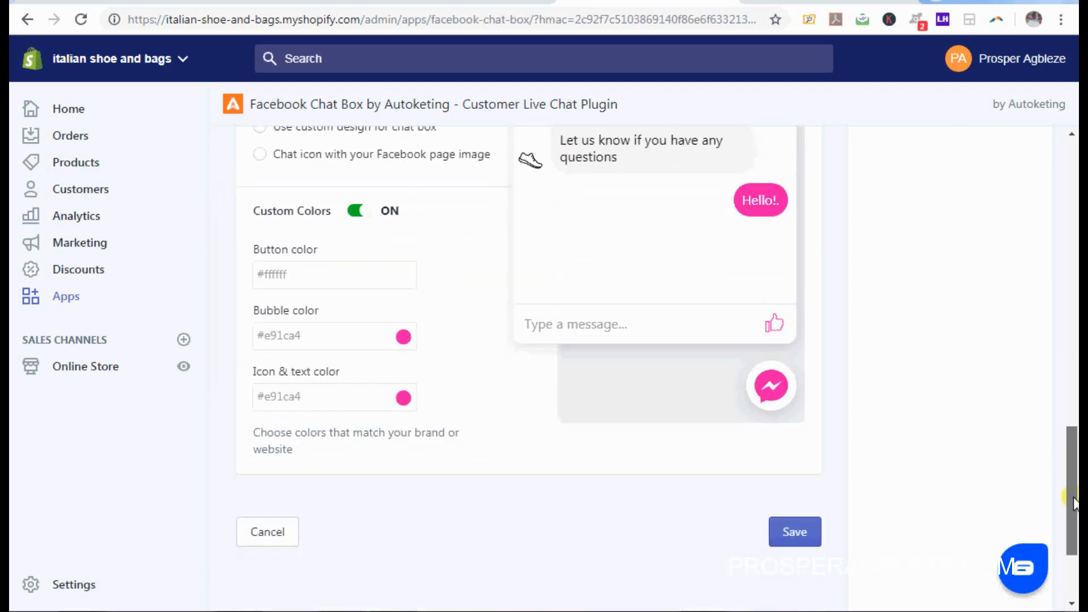
click(801, 534)
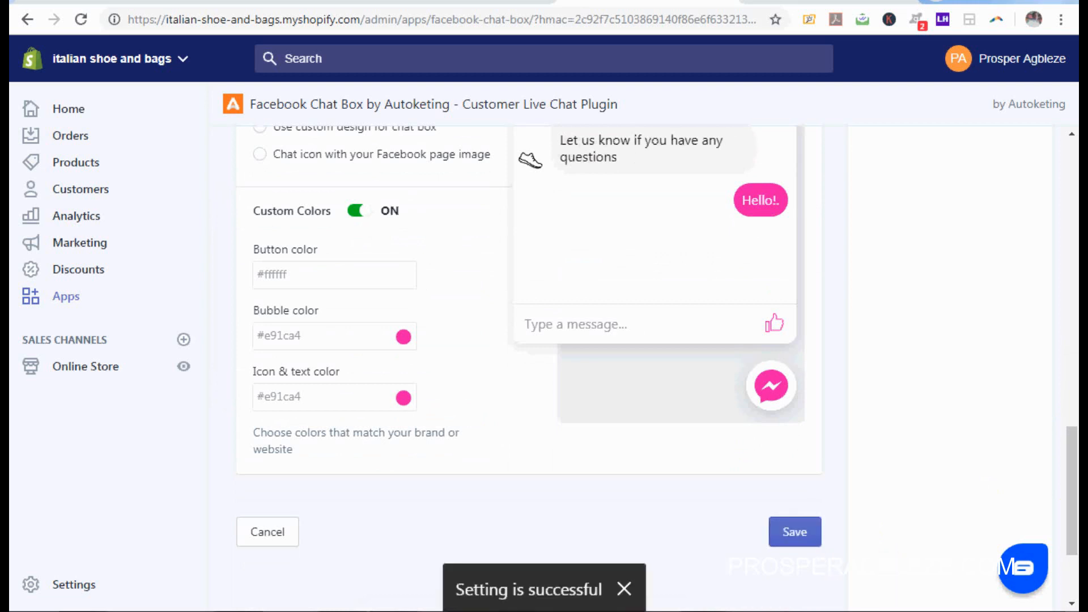
right_click(852, 611)
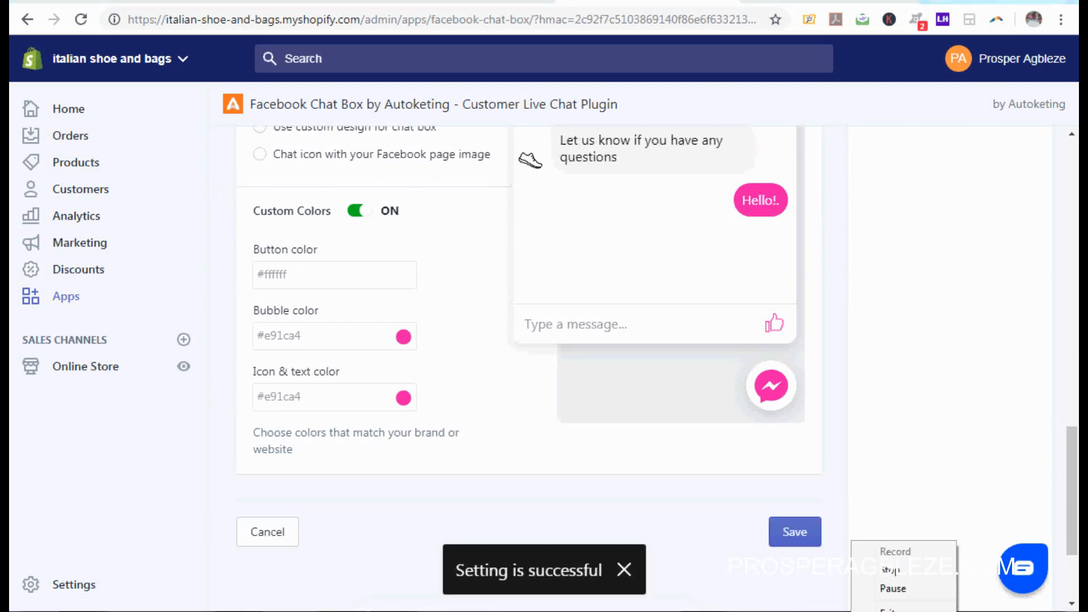
click(892, 589)
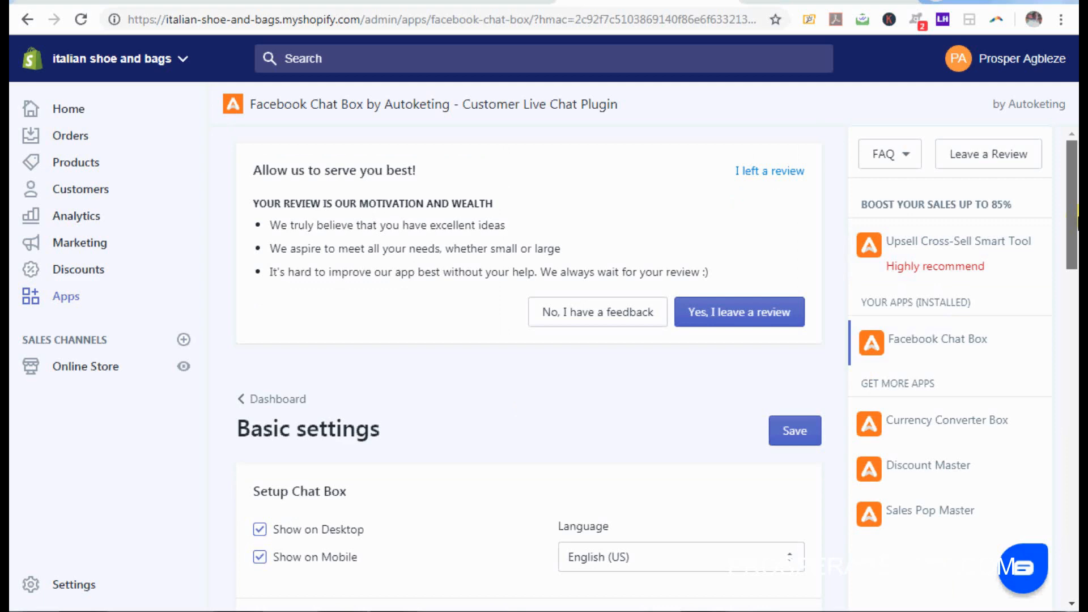
Step: Keep the Chat Icon Position slider at 100 and switch to the storefront tab
scroll(522, 418, down, 2)
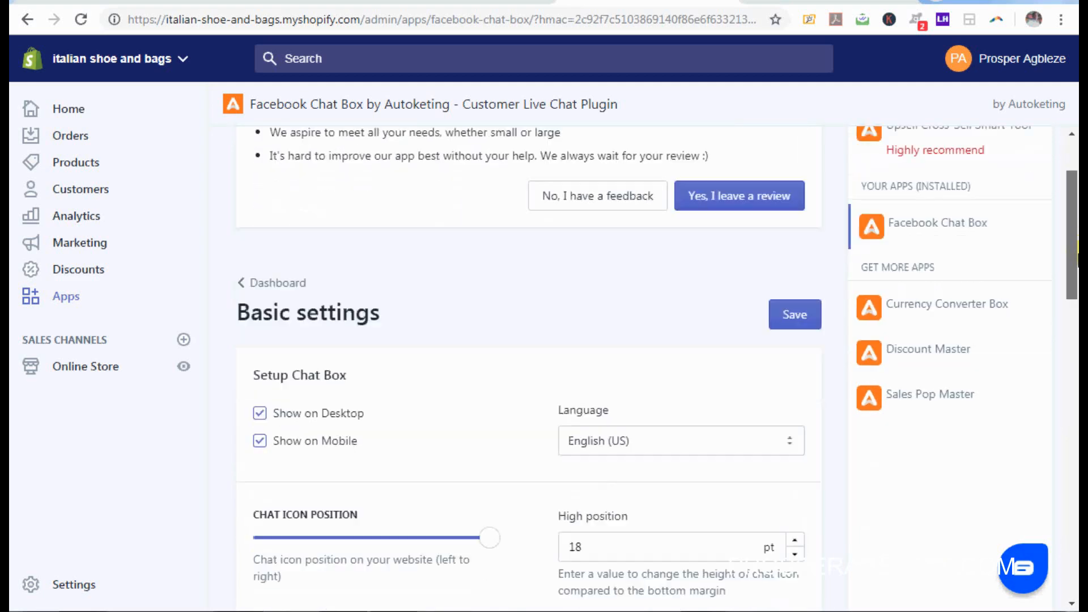
scroll(522, 369, down, 2)
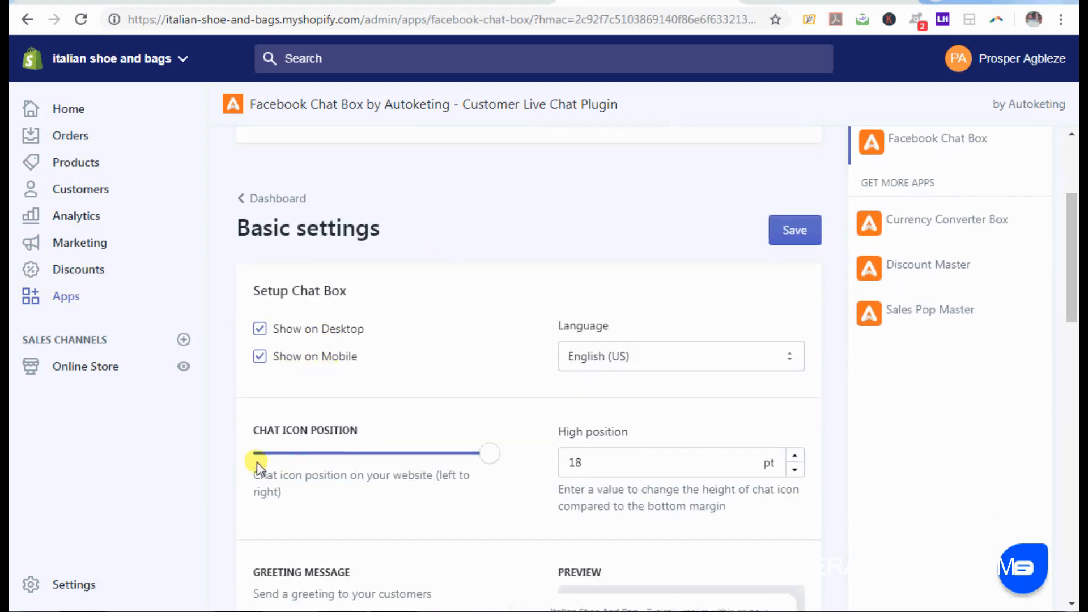
mouse_move(483, 454)
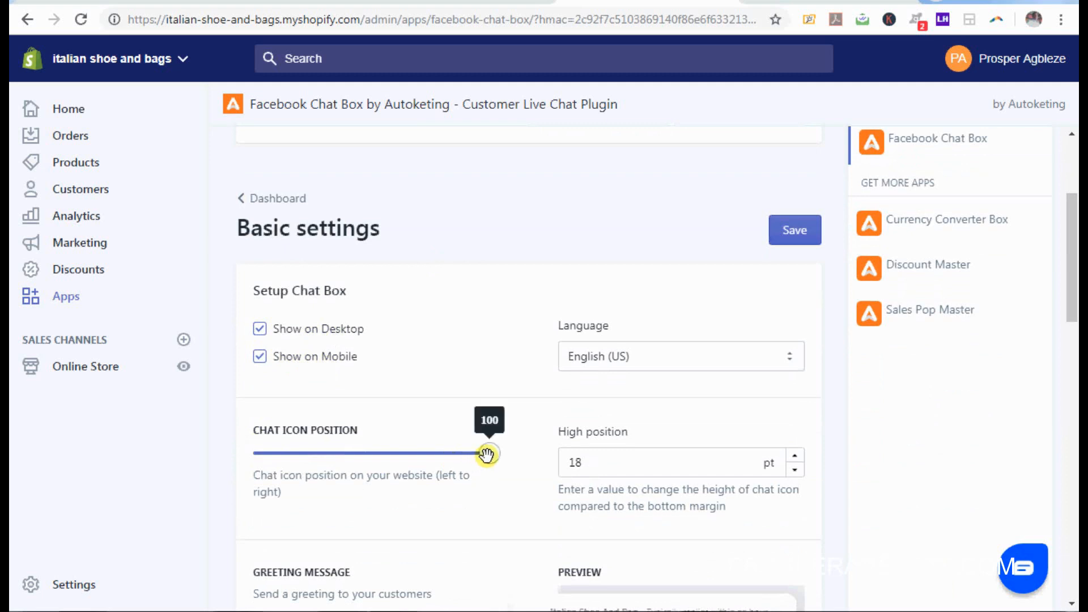
mouse_move(486, 454)
mouse_down()
mouse_move(457, 454)
mouse_move(502, 455)
mouse_up()
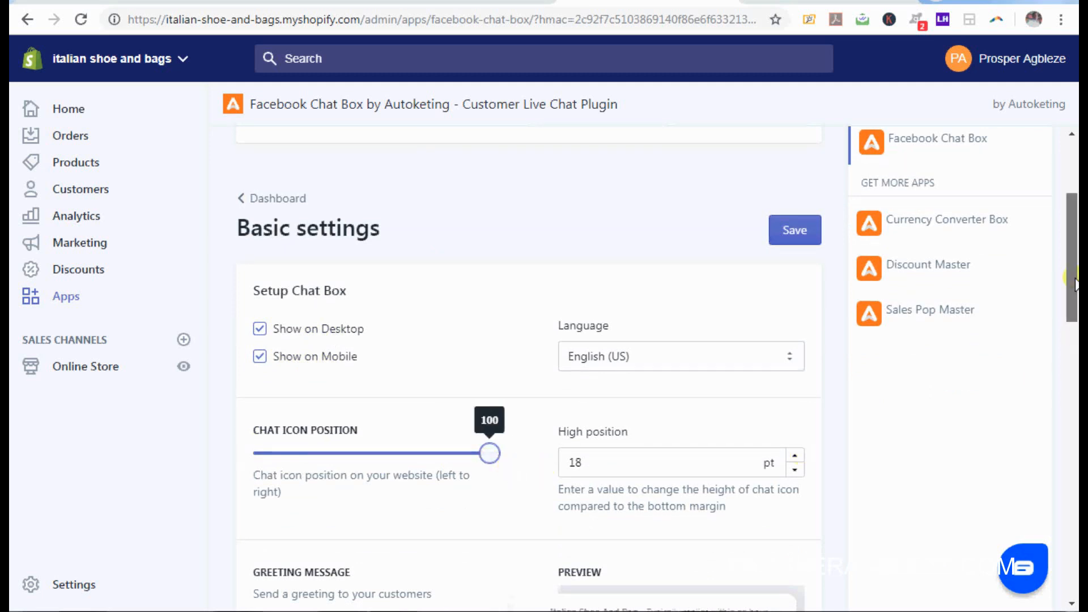
scroll(517, 522, down, 5)
scroll(521, 332, up, 8)
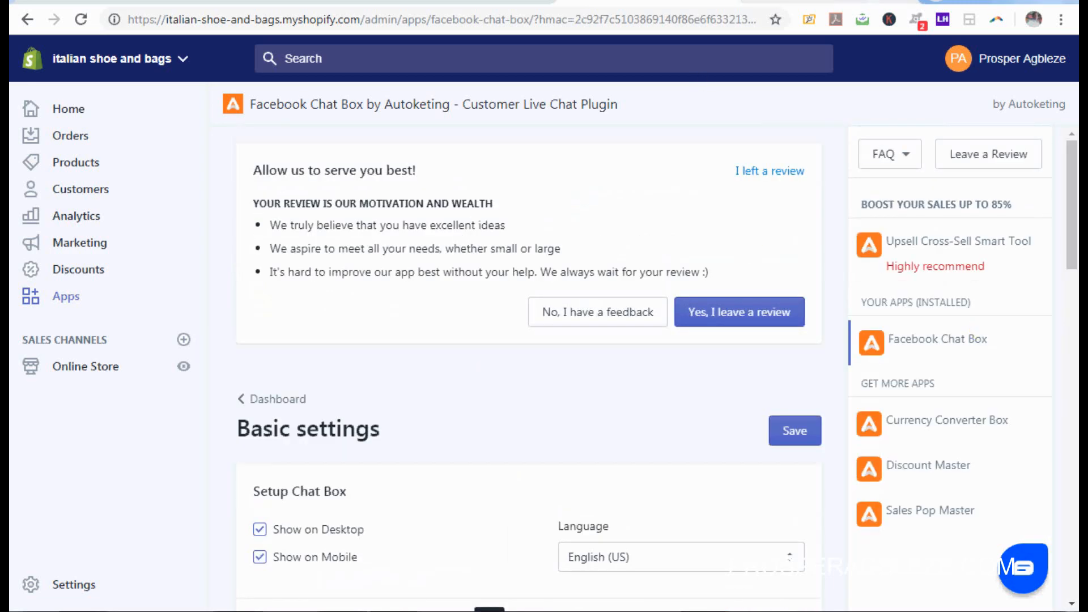
click(873, 1)
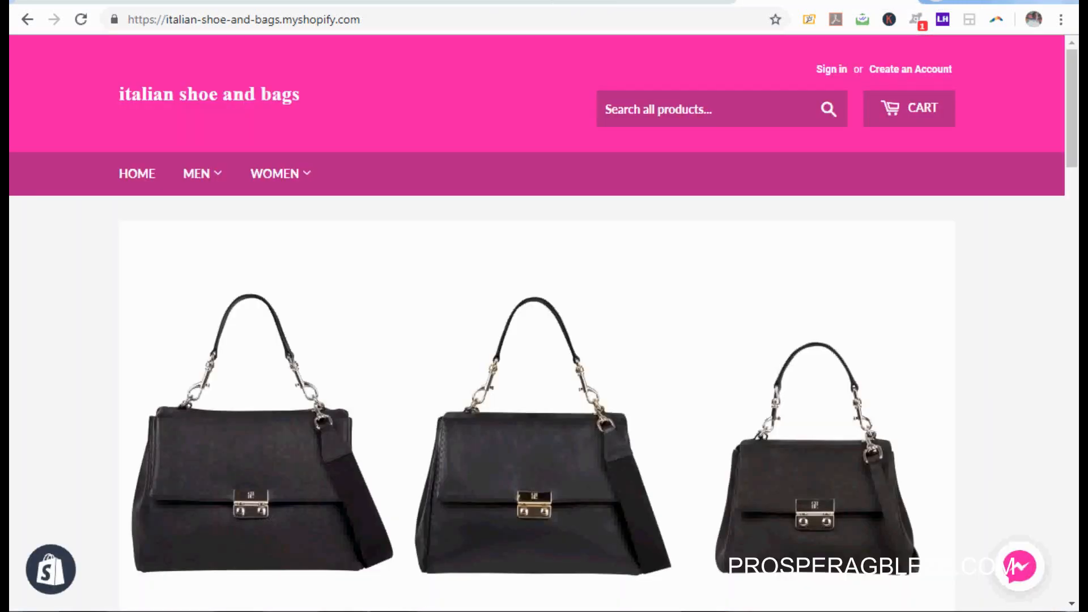
Step: Type the test greeting 'HEll' in the storefront's Messenger chat, then select the notes for list items b to c
click(1019, 564)
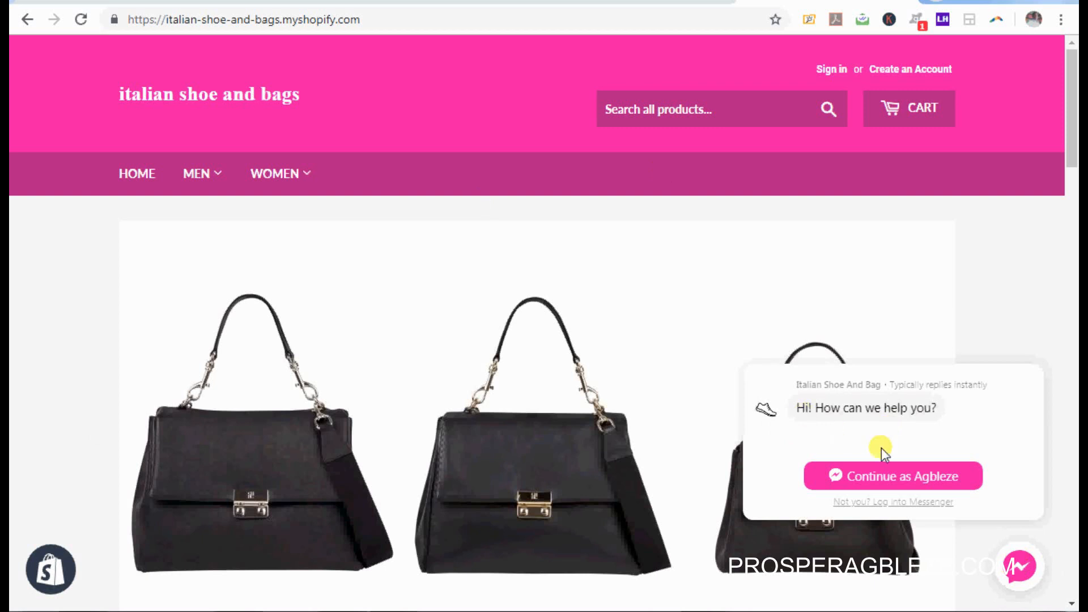
click(906, 481)
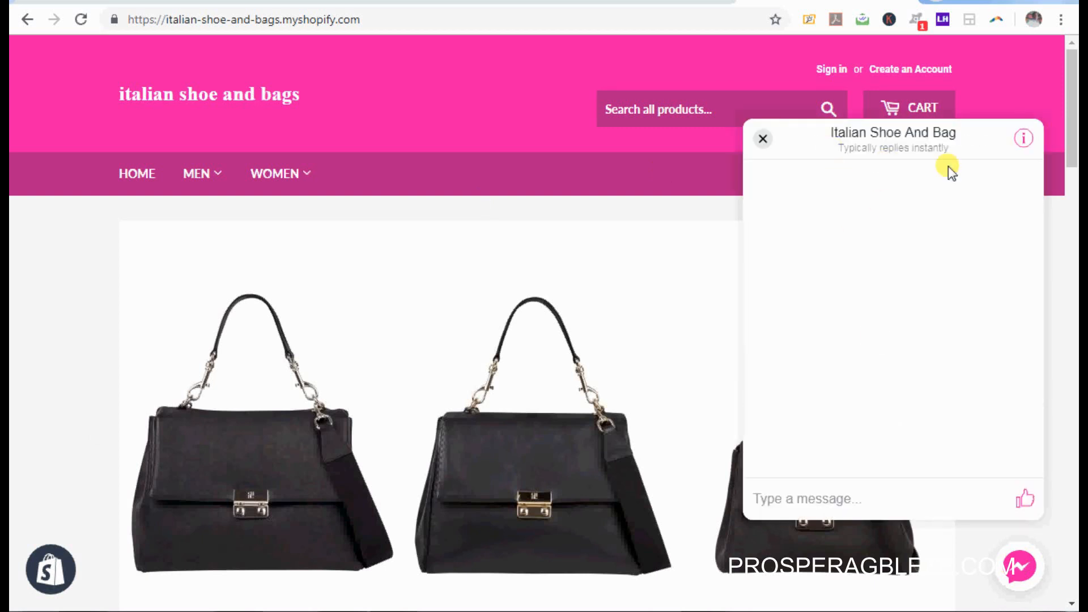
click(855, 504)
text(HEllo)
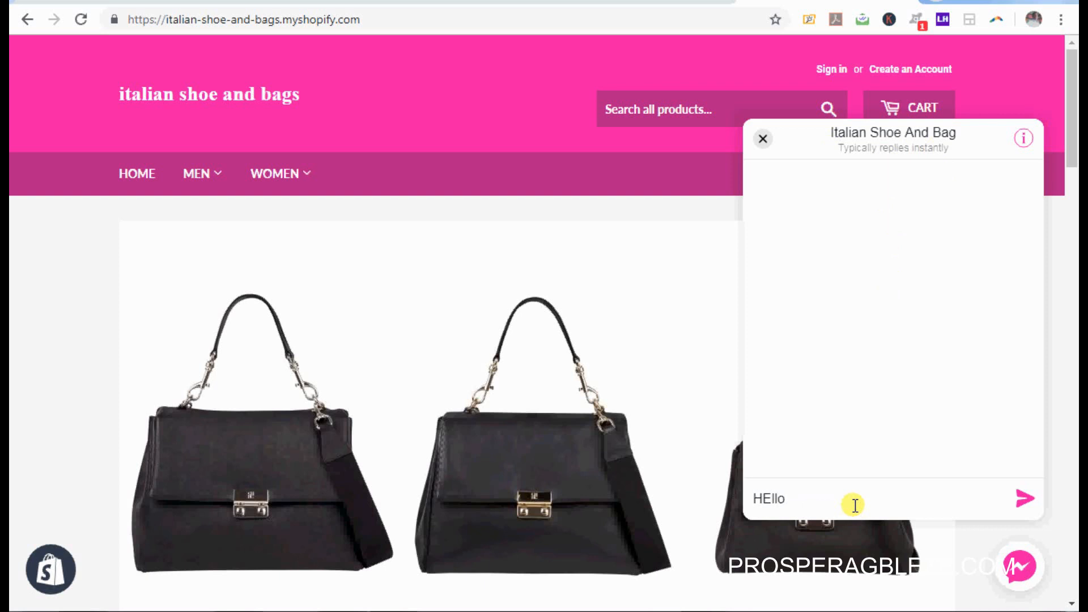
key(BackSpace)
key(BackSpace)
key(BackSpace)
key(BackSpace)
key(BackSpace)
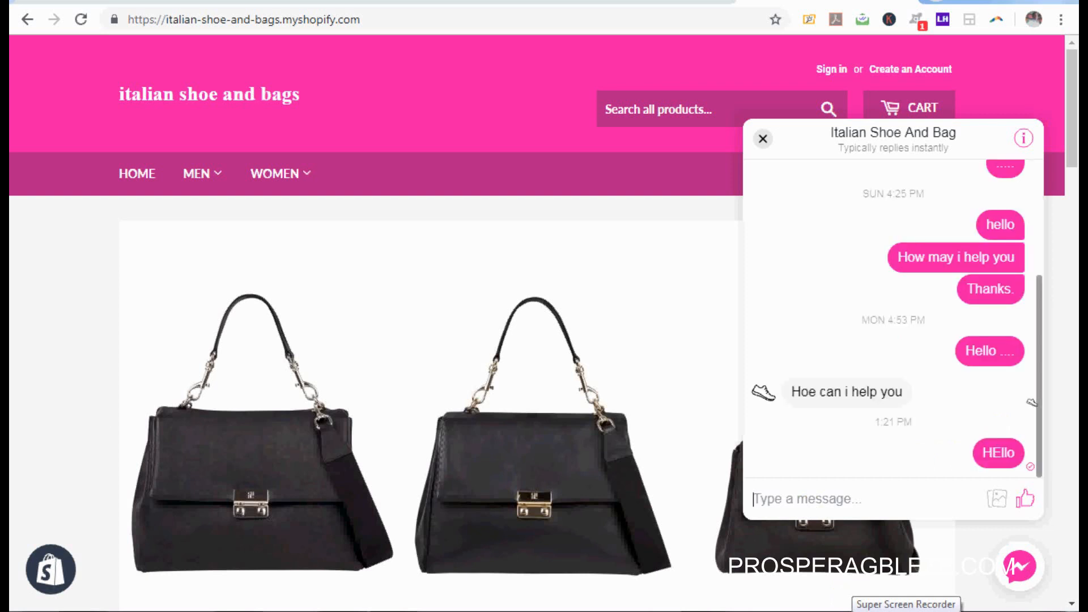
right_click(852, 611)
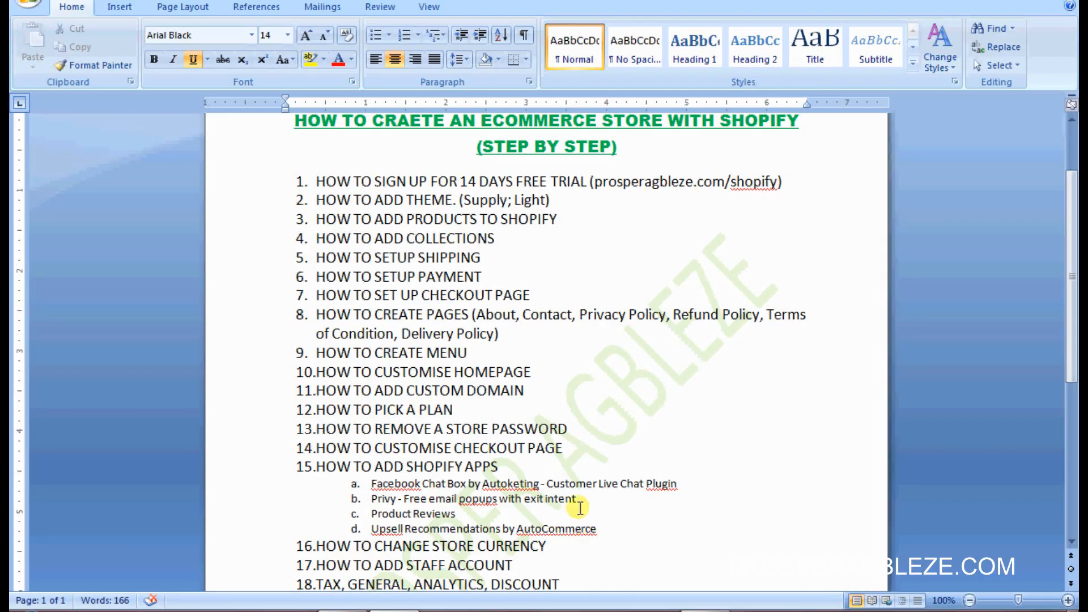
drag(458, 513, 398, 499)
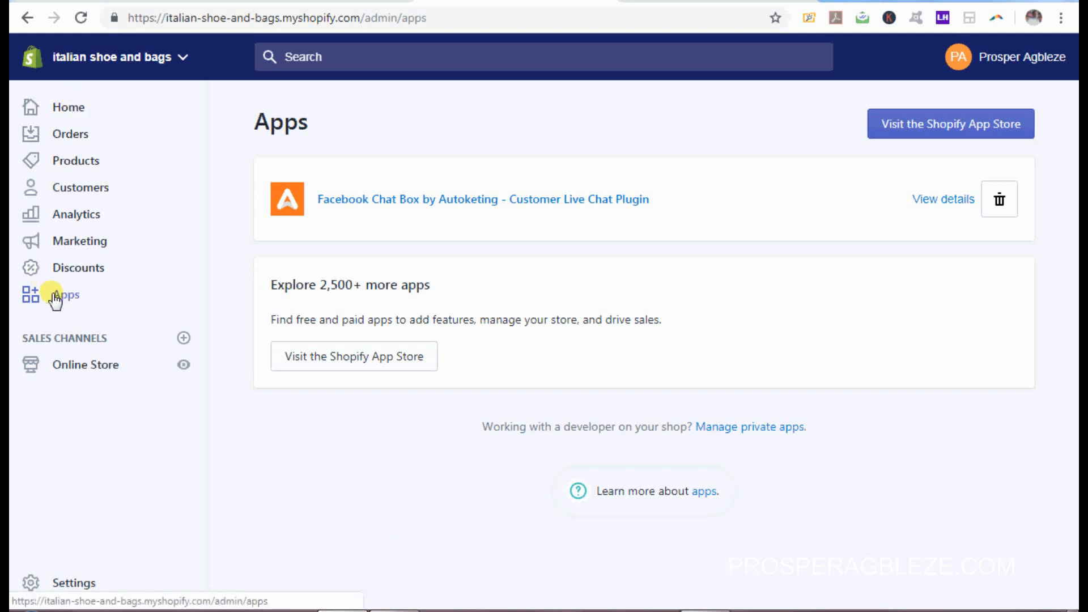
Step: Go from the Apps page to the Shopify App Store home page
click(947, 133)
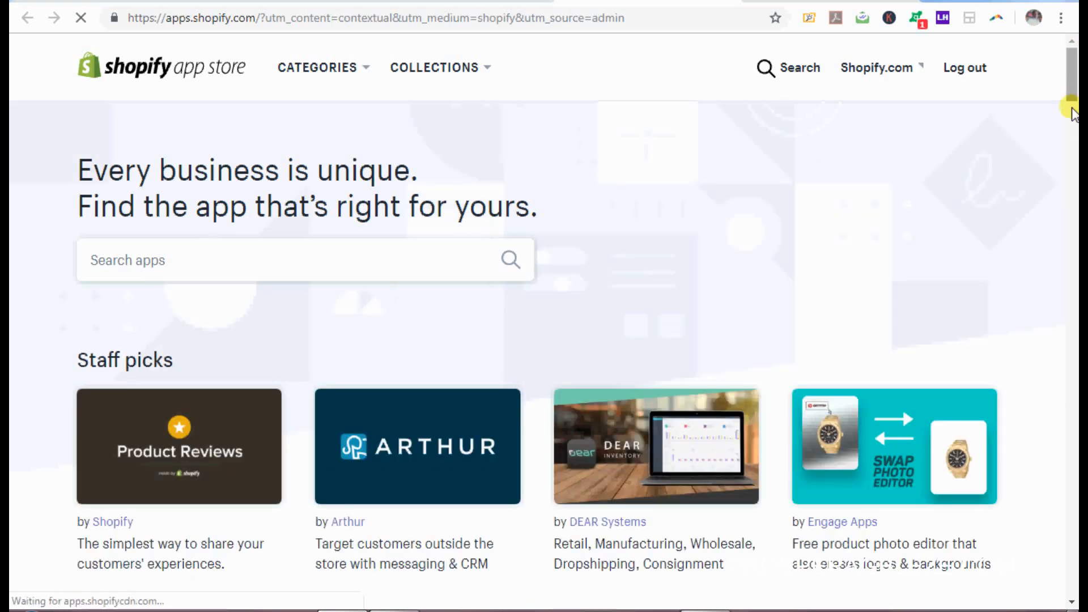
Step: Scroll to Top email marketing solutions and open the Privy - Exit Pop Ups & Email listing
scroll(344, 259, down, 3)
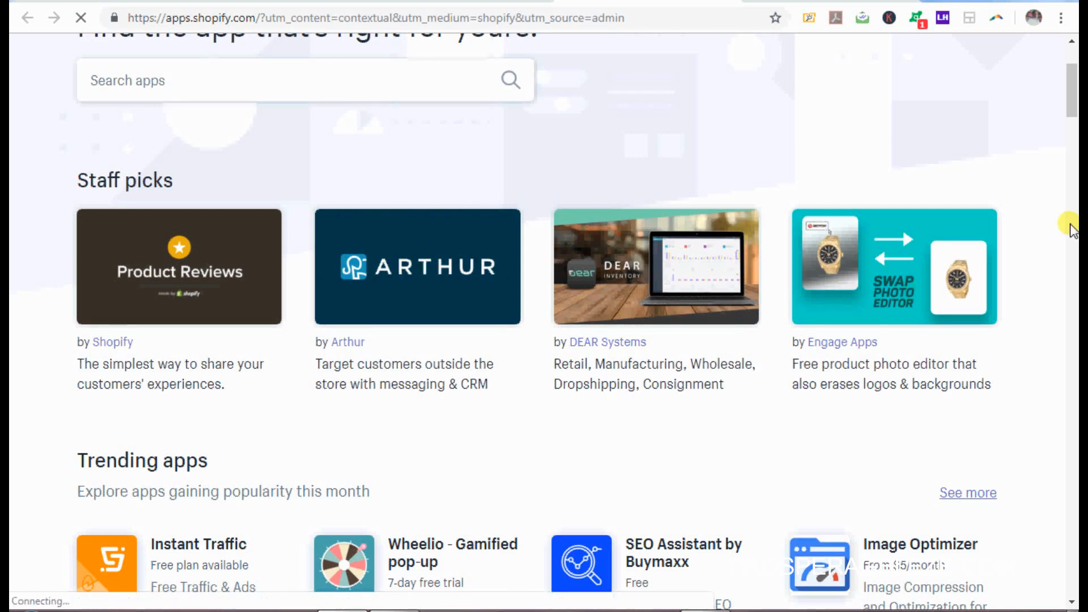
drag(1073, 96, 1075, 154)
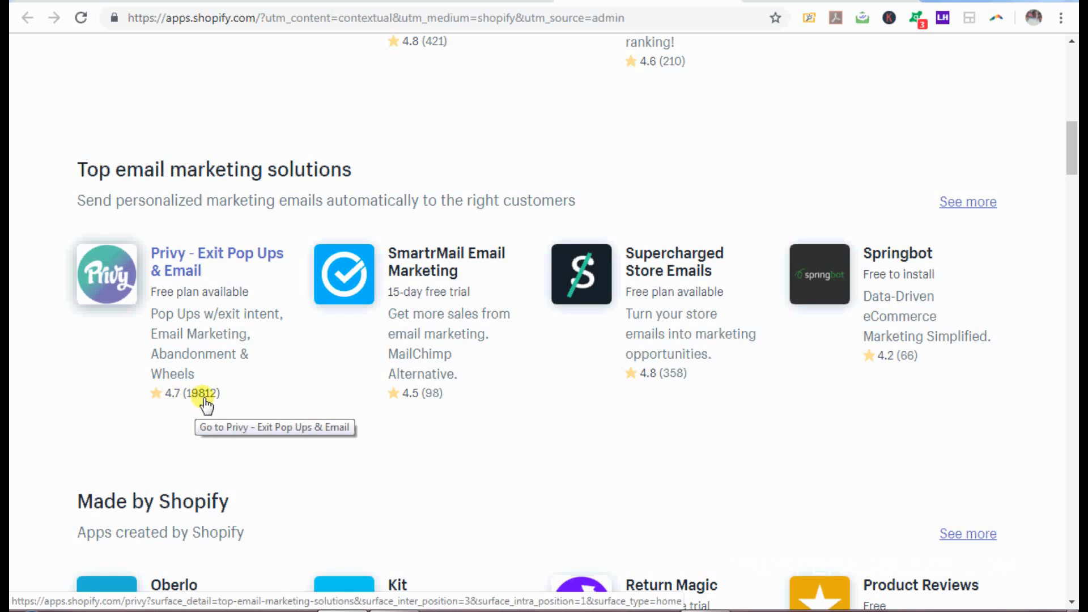
click(168, 253)
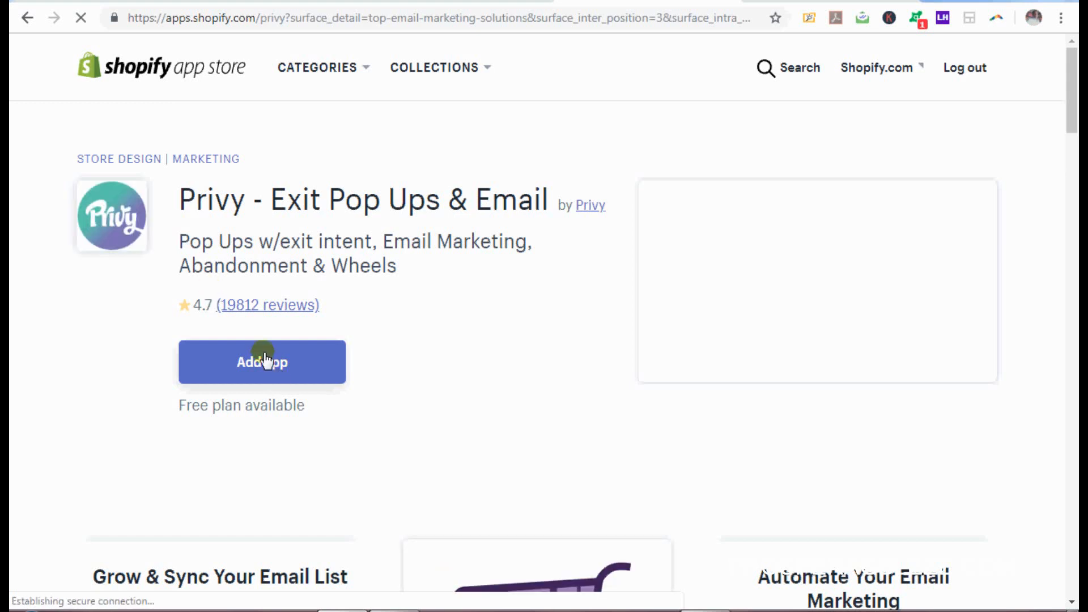
Step: Add the Privy app to the store and confirm the installation
click(260, 360)
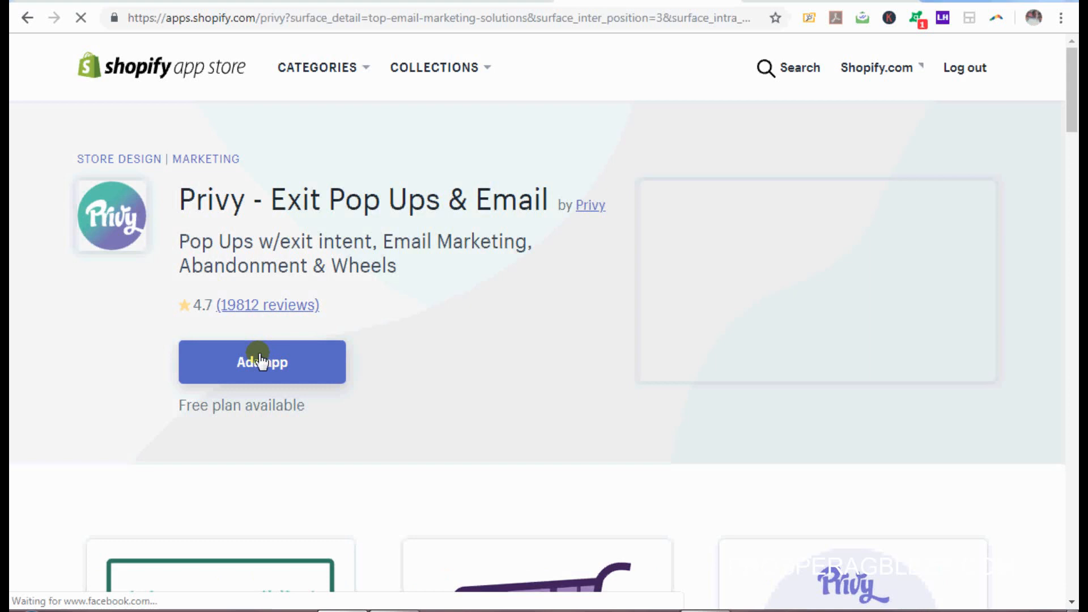
click(261, 360)
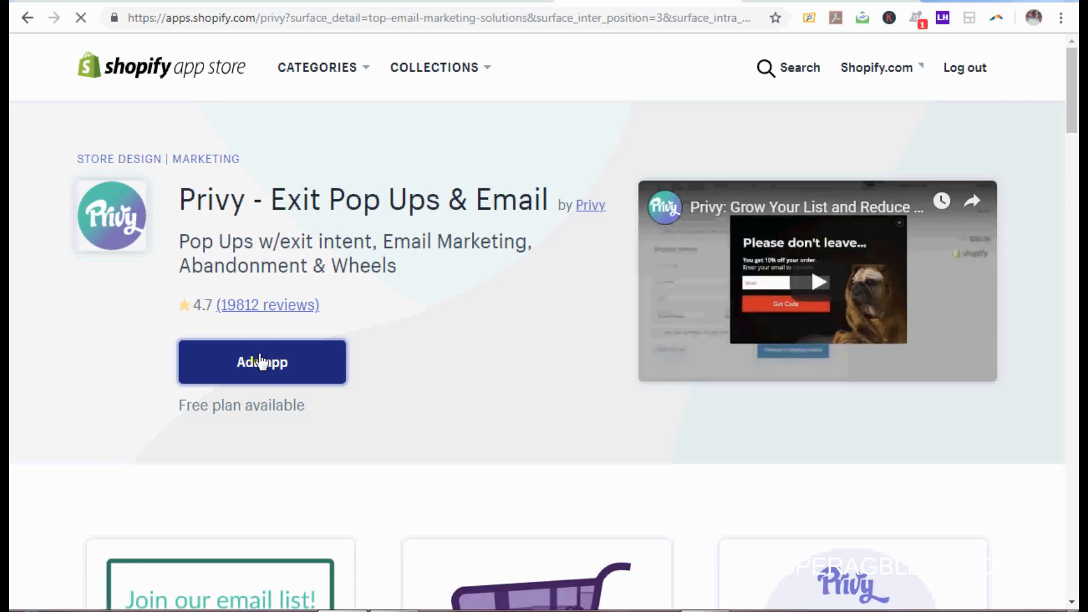
click(258, 352)
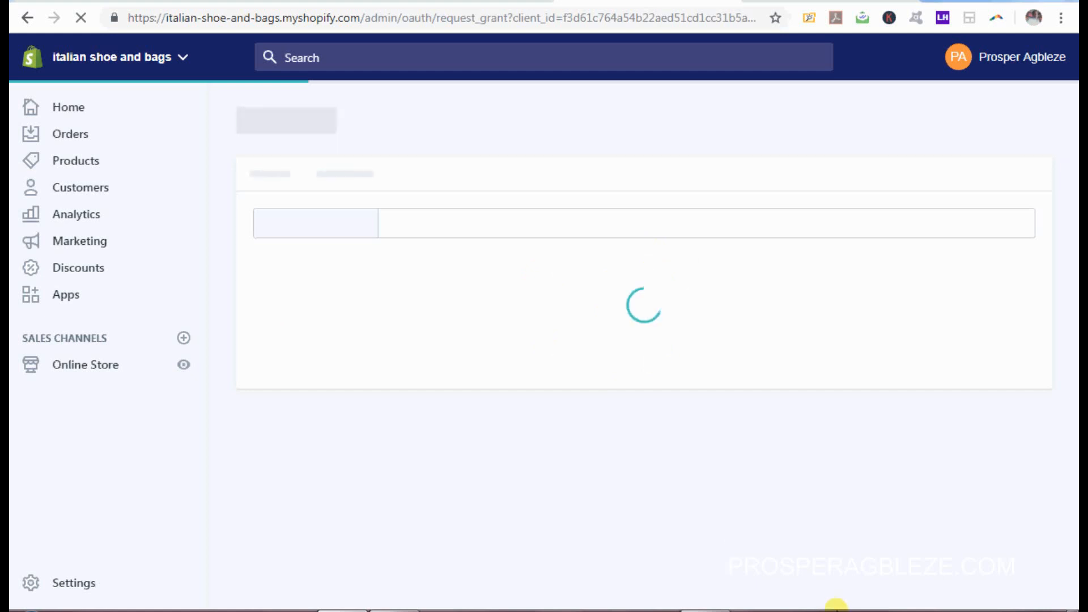
Step: Dismiss Privy's 'Design your first campaign' tip
right_click(836, 605)
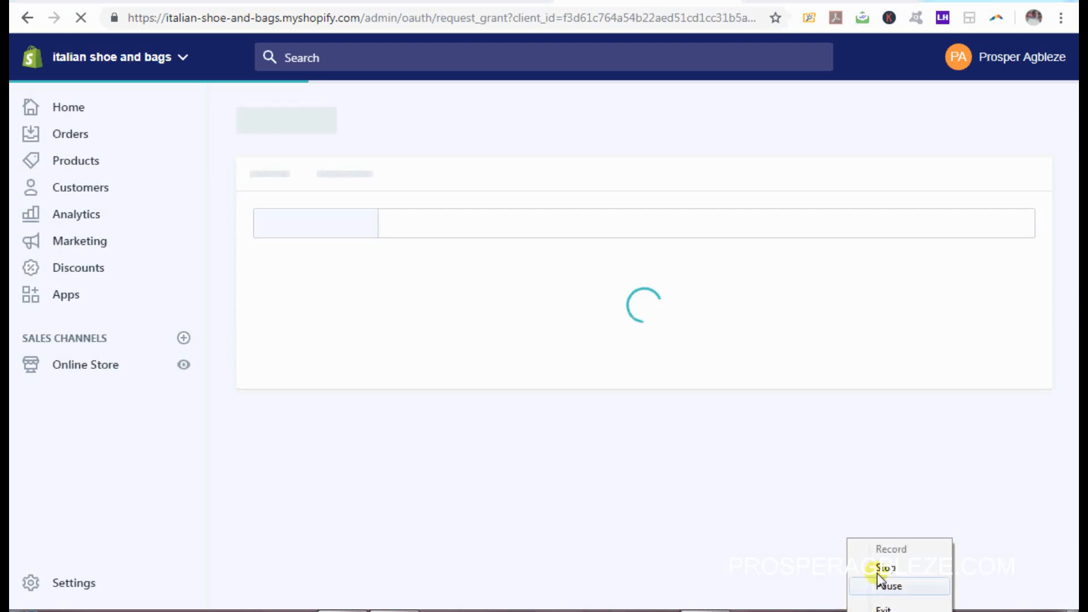
click(888, 588)
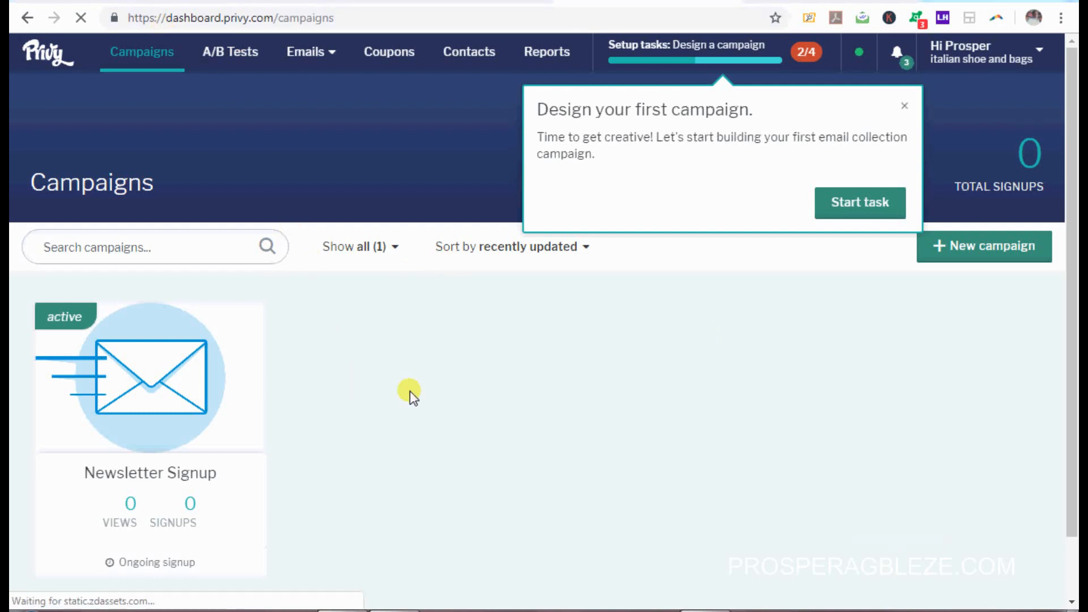
click(904, 106)
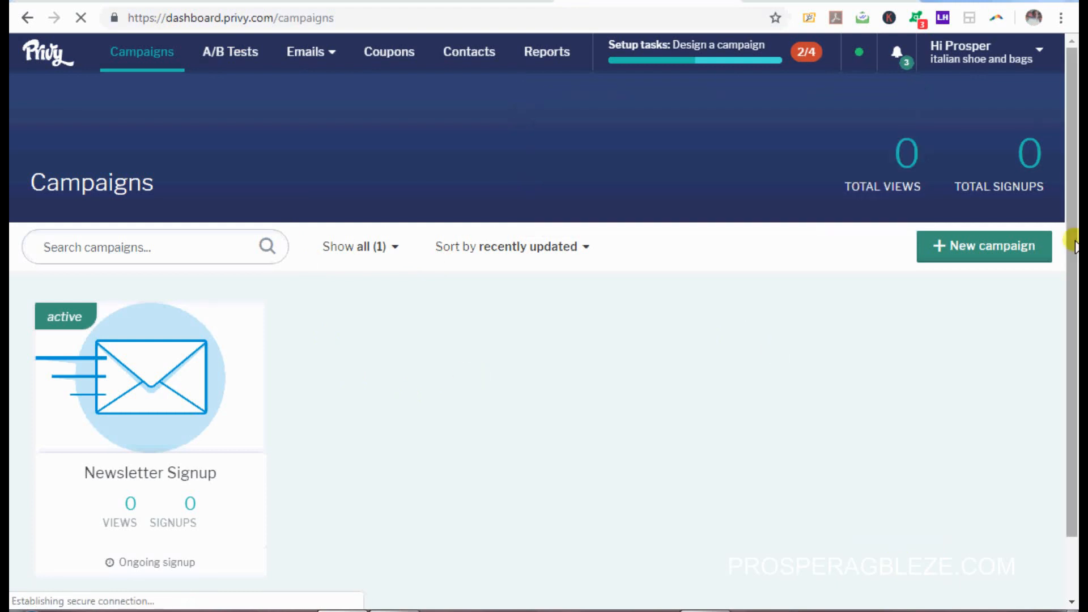
Step: Scroll the Privy dashboard down to the Newsletter Signup campaign card
drag(1073, 240, 1073, 300)
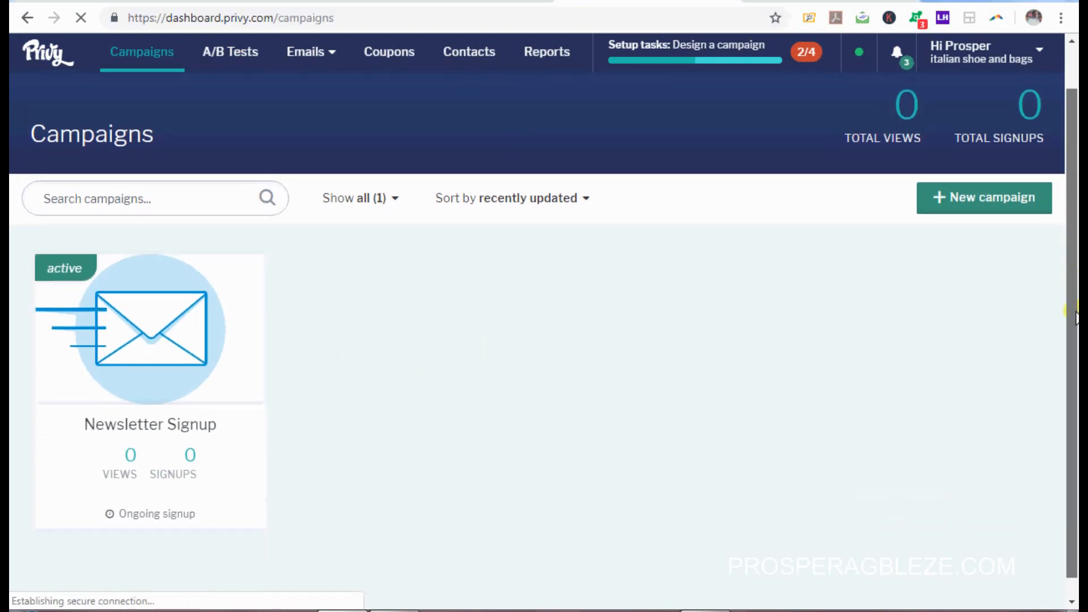
scroll(68, 368, down, 1)
mouse_move(146, 391)
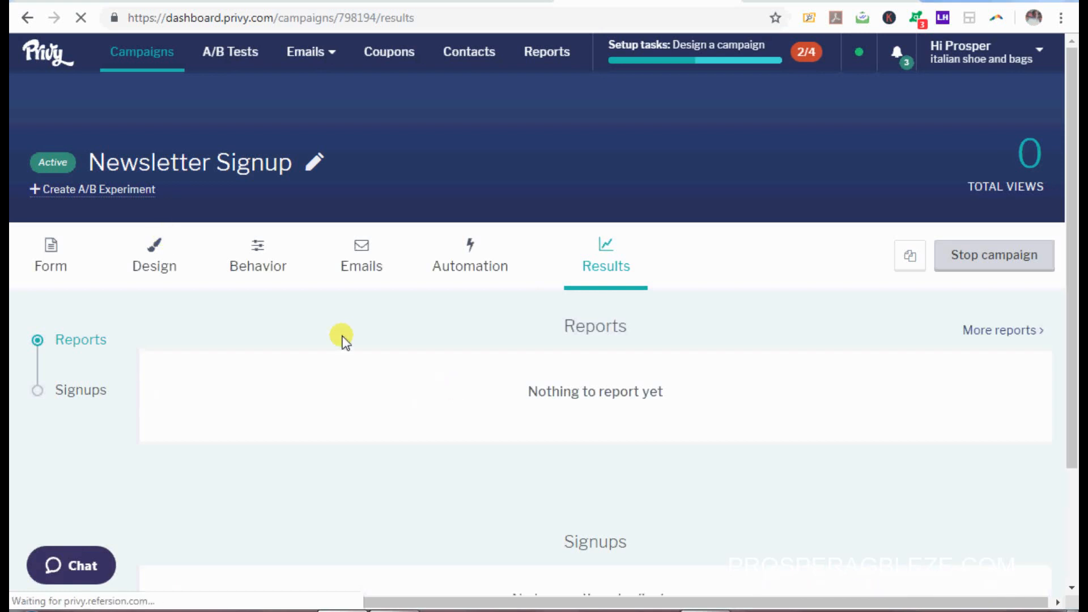
Step: Open the Newsletter Signup Design settings and the Desktop Tab popup editor
click(140, 256)
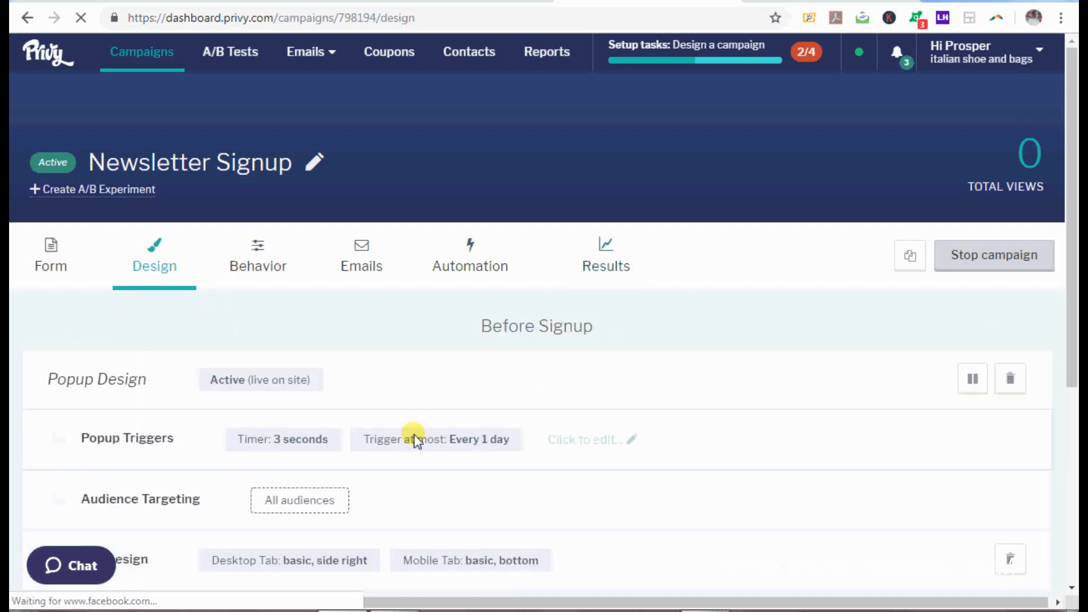
drag(1071, 329, 1077, 440)
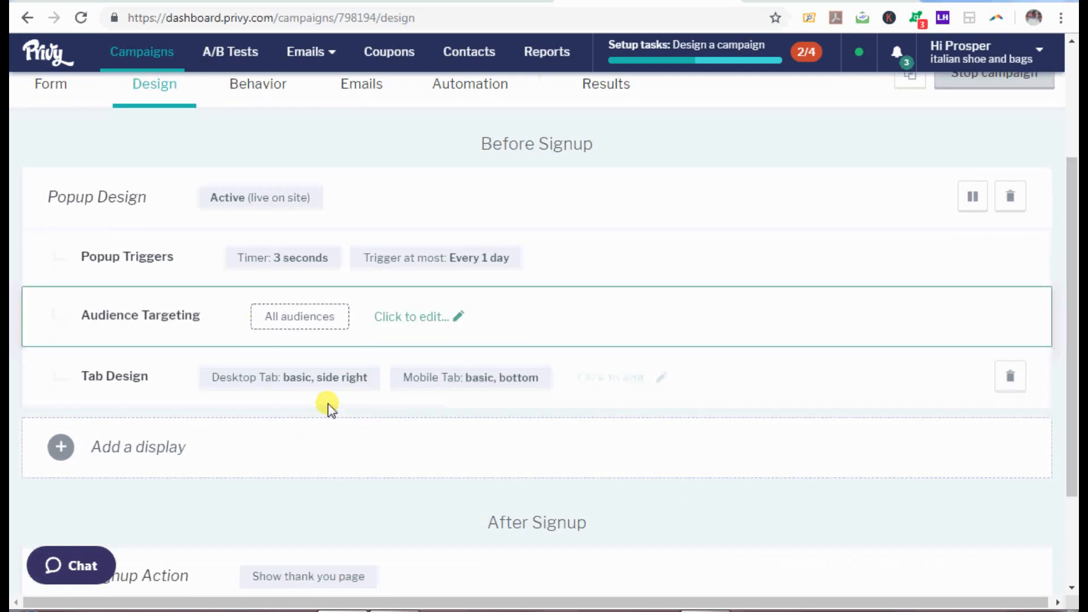
click(351, 376)
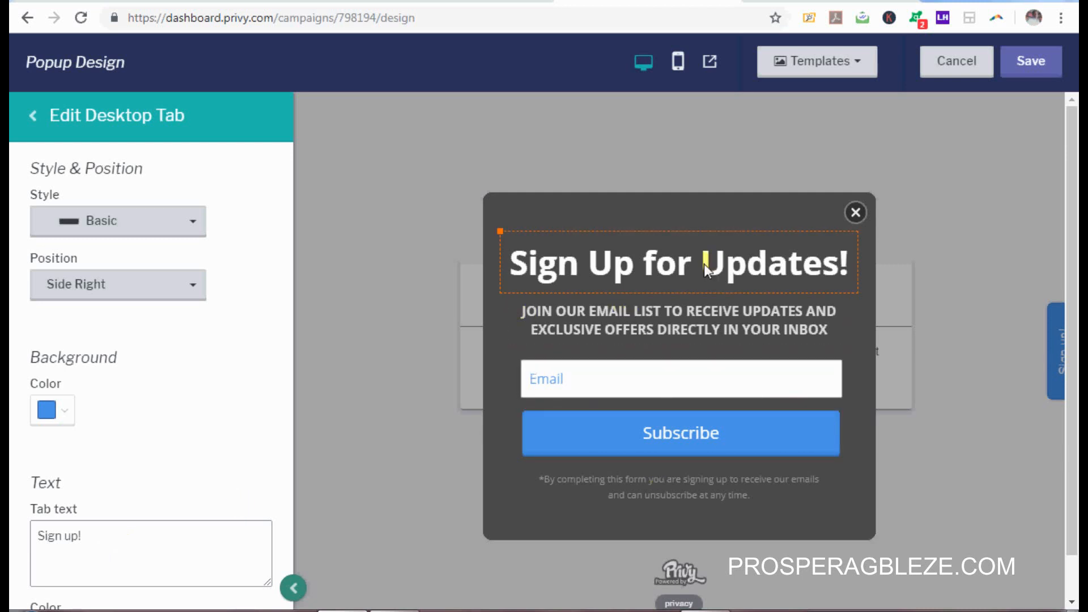
Step: Replace the 'Sign Up for Updates!' headline with 'Signup For Our Weekly Co…', fixing typos
click(654, 267)
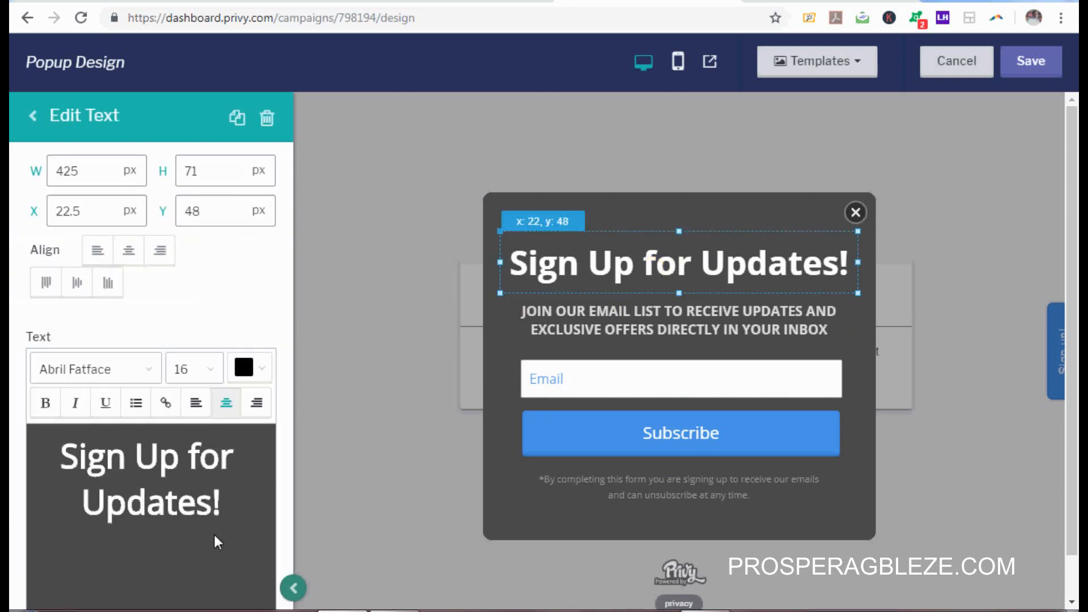
drag(235, 505, 12, 445)
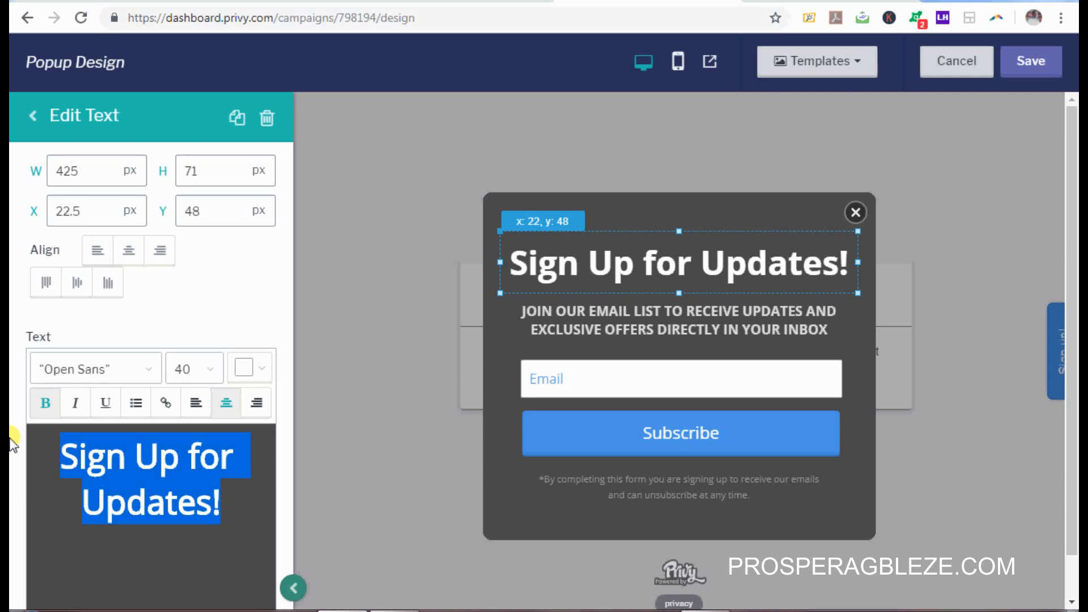
text(Sign)
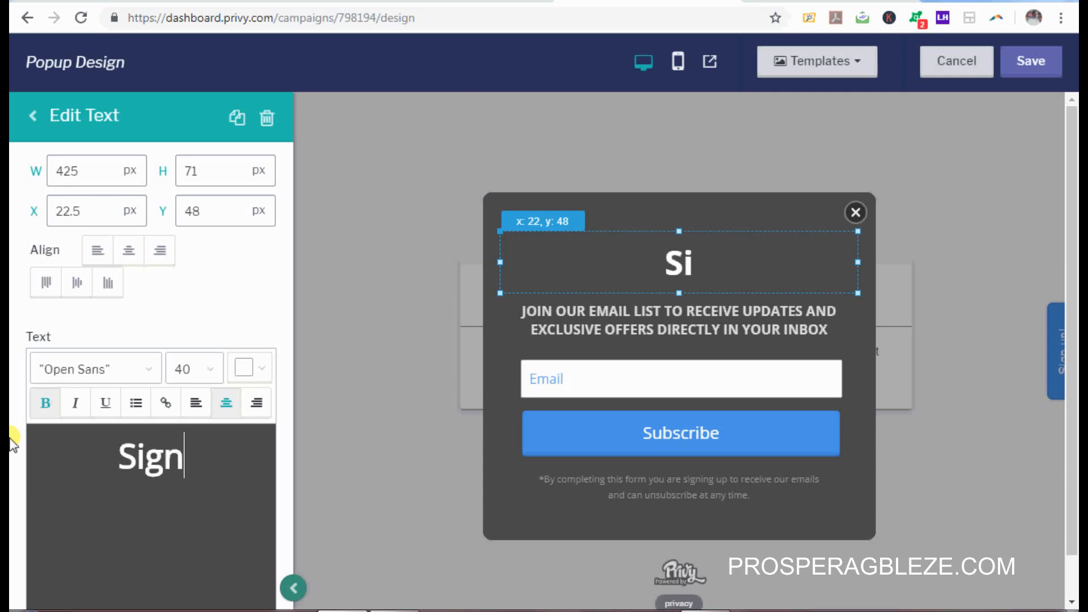
text(up)
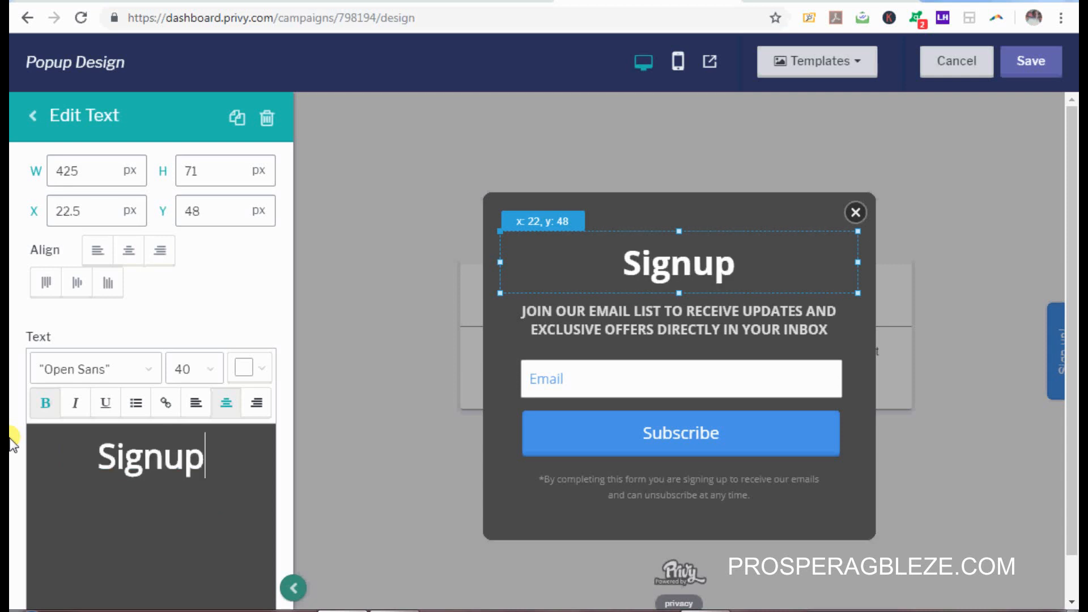
text( For)
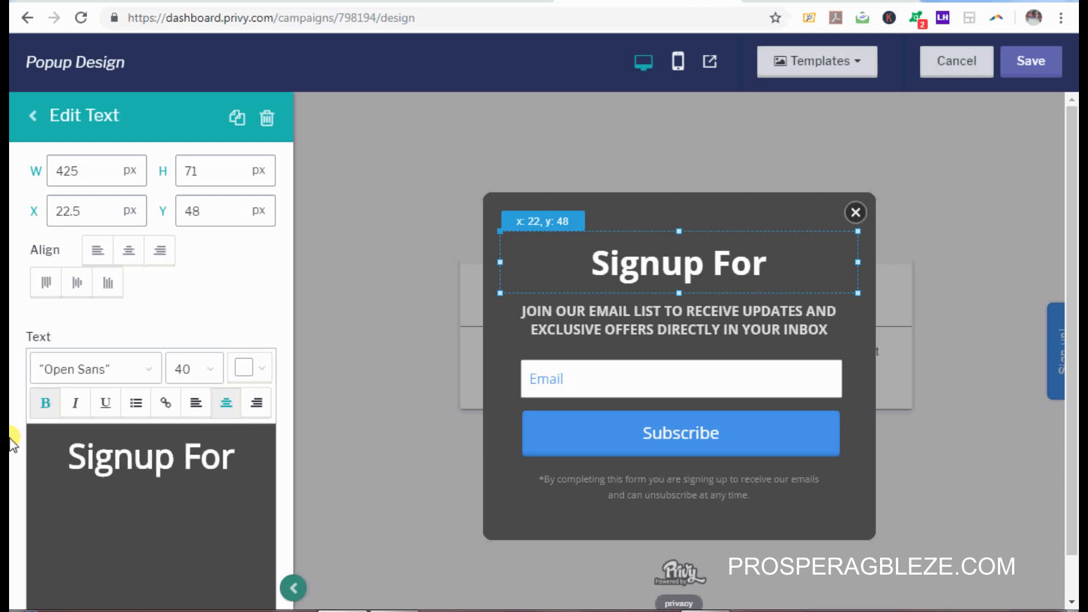
text( OU)
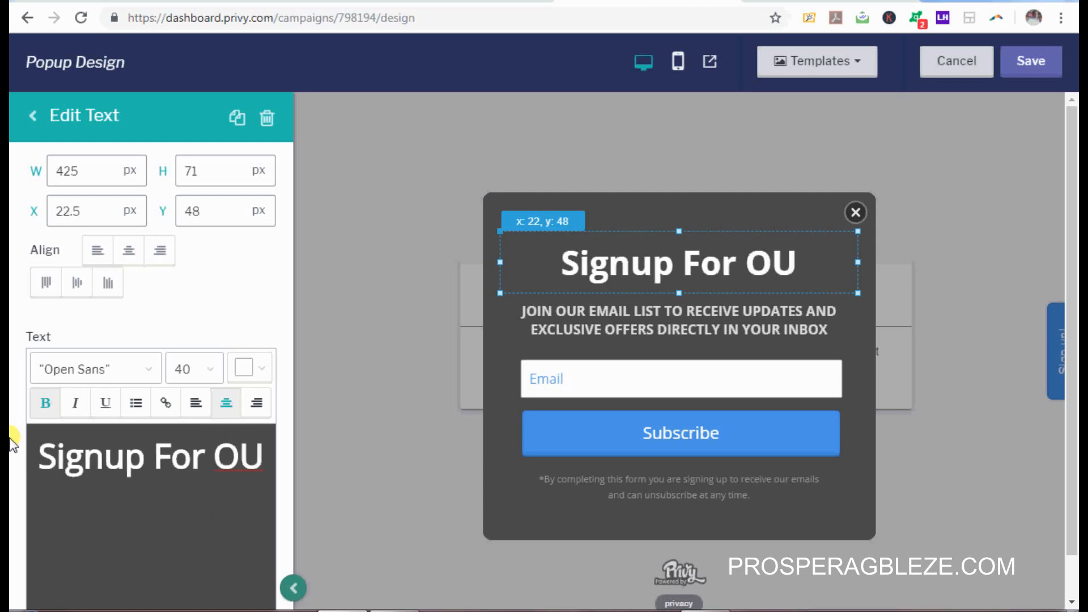
key(BackSpace)
text(R)
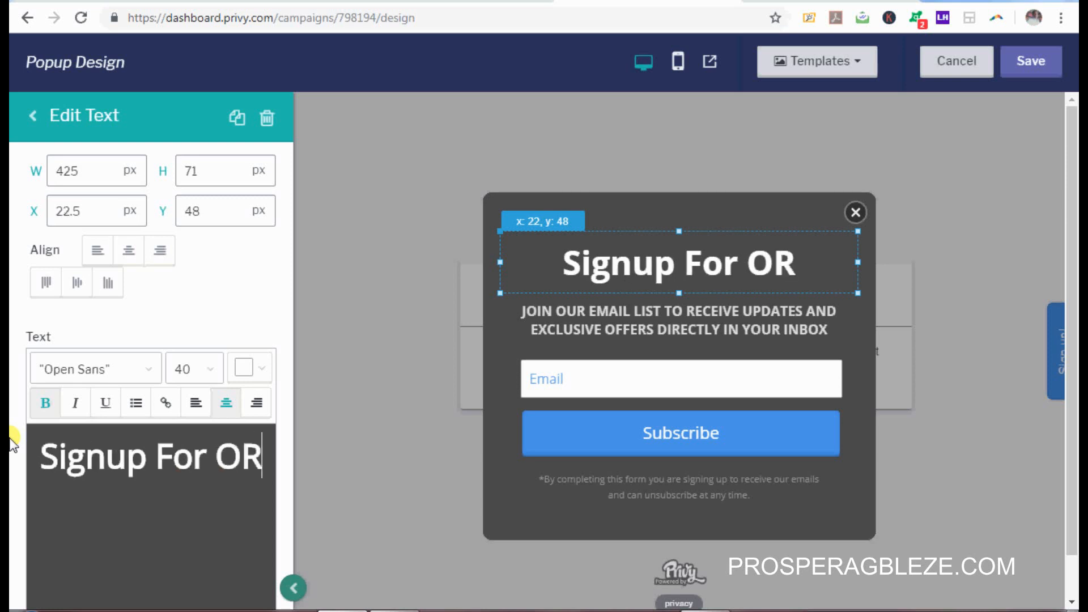
key(BackSpace)
text(UR)
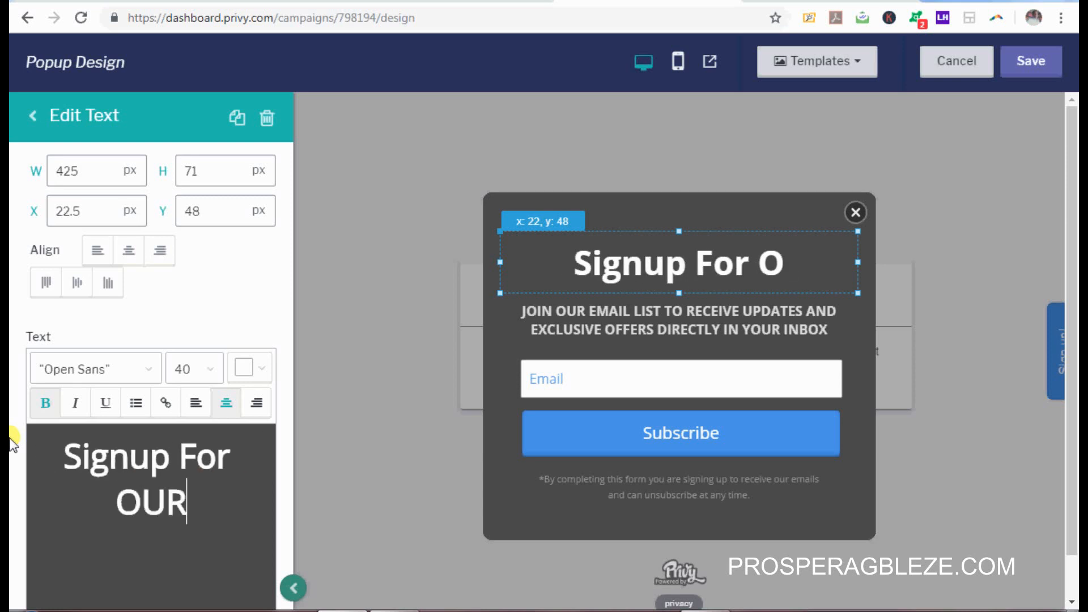
key(BackSpace)
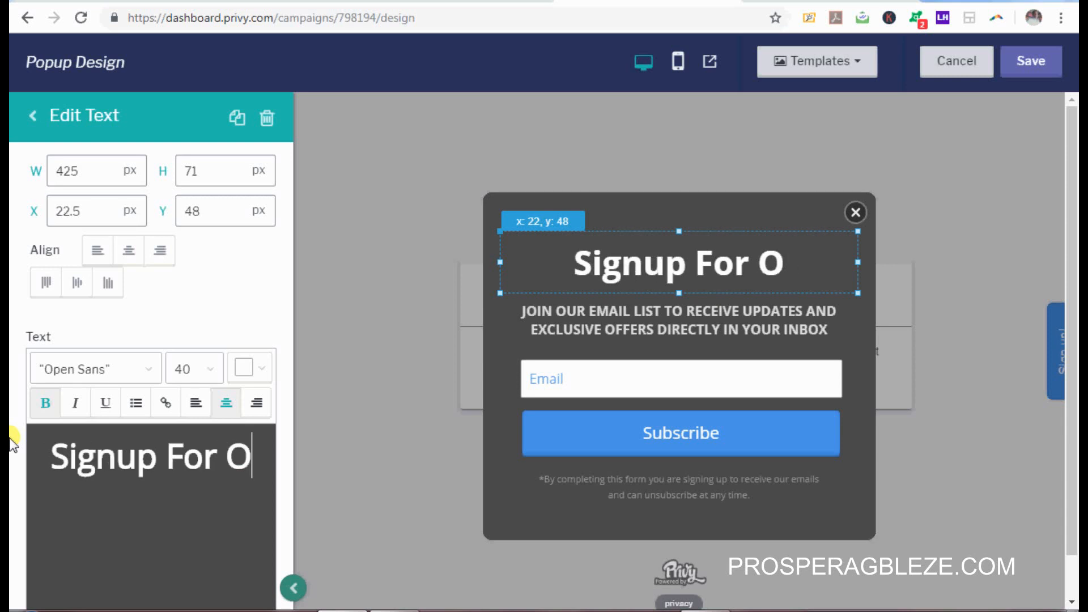
text(ur)
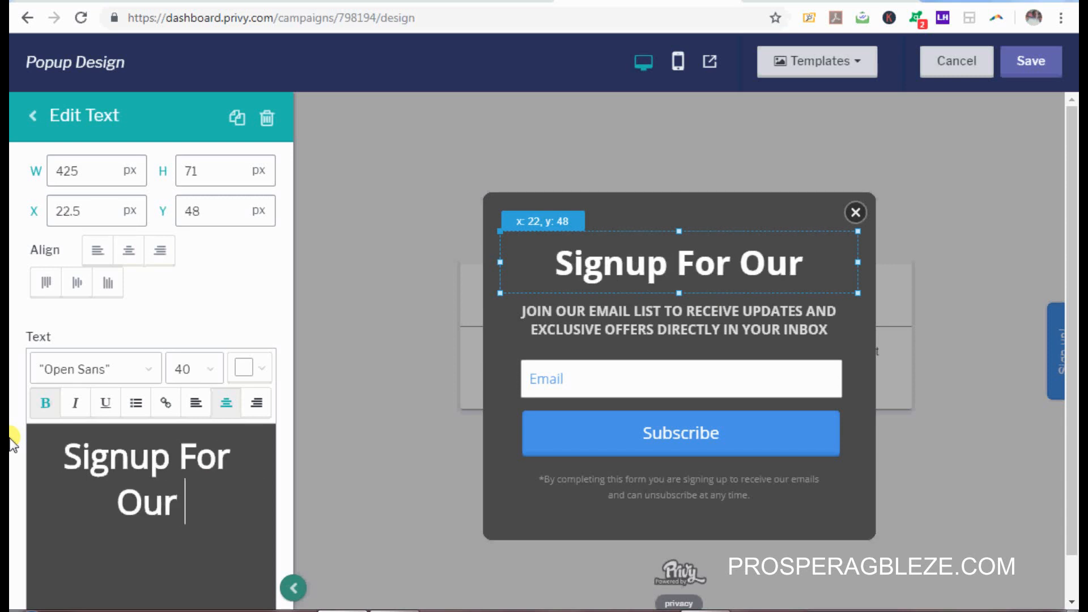
text( Weekly)
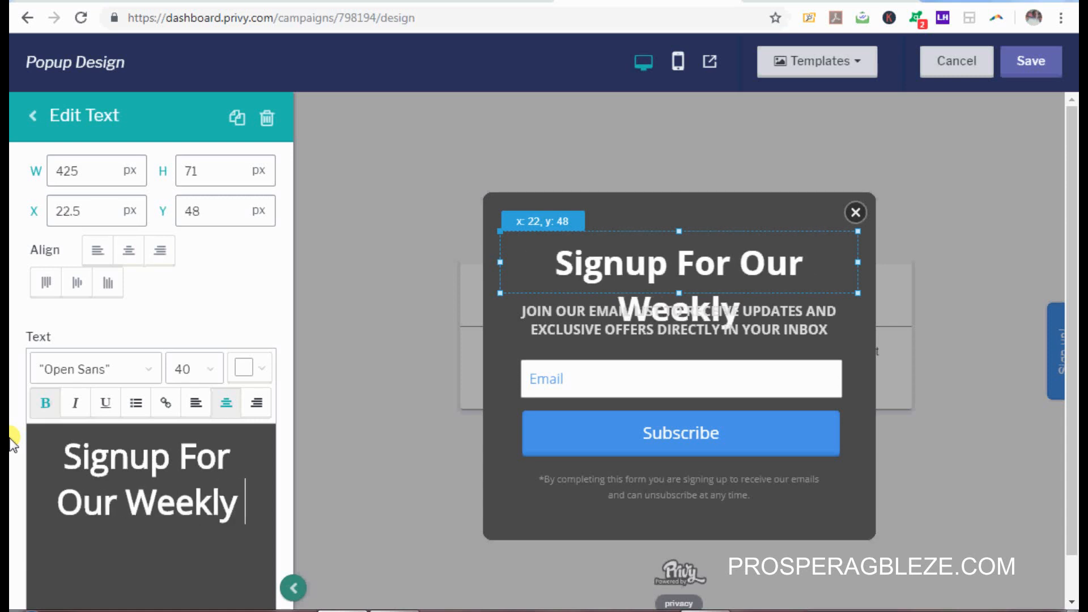
text( Cpo)
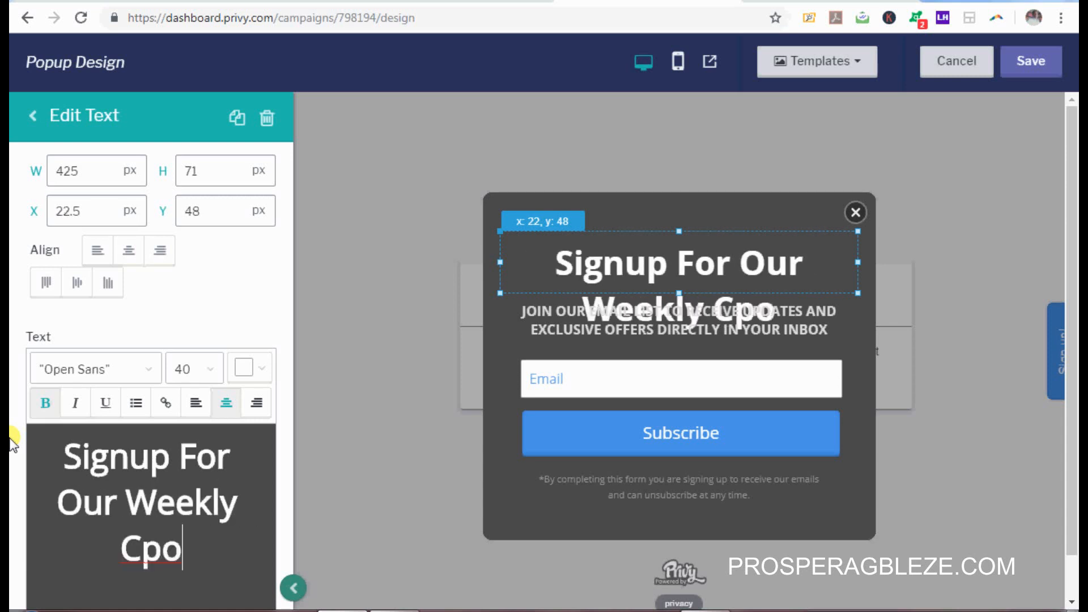
key(BackSpace)
key(BackSpace)
text(o)
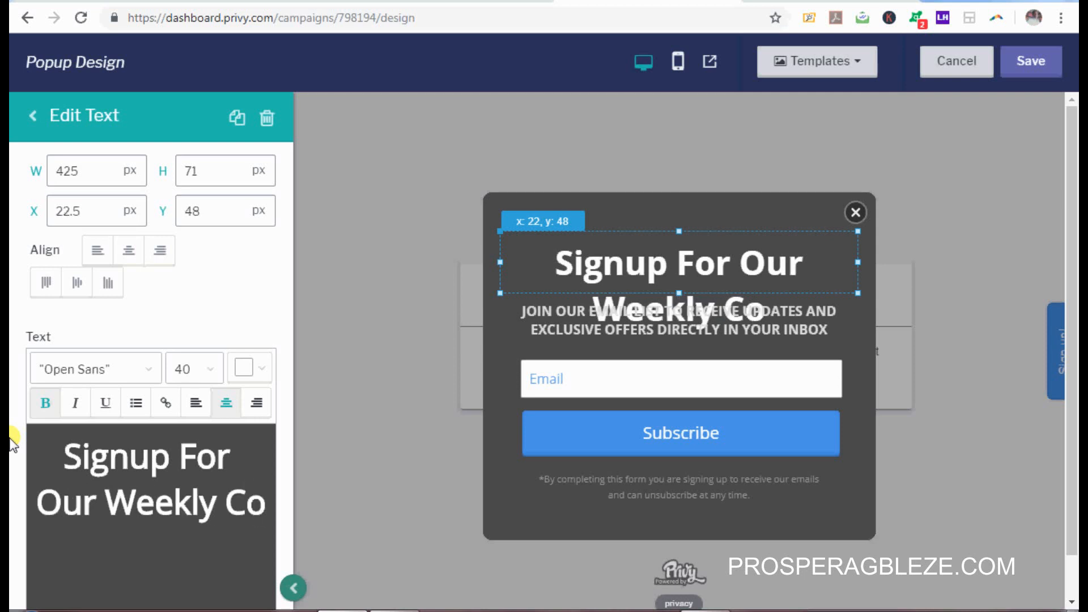
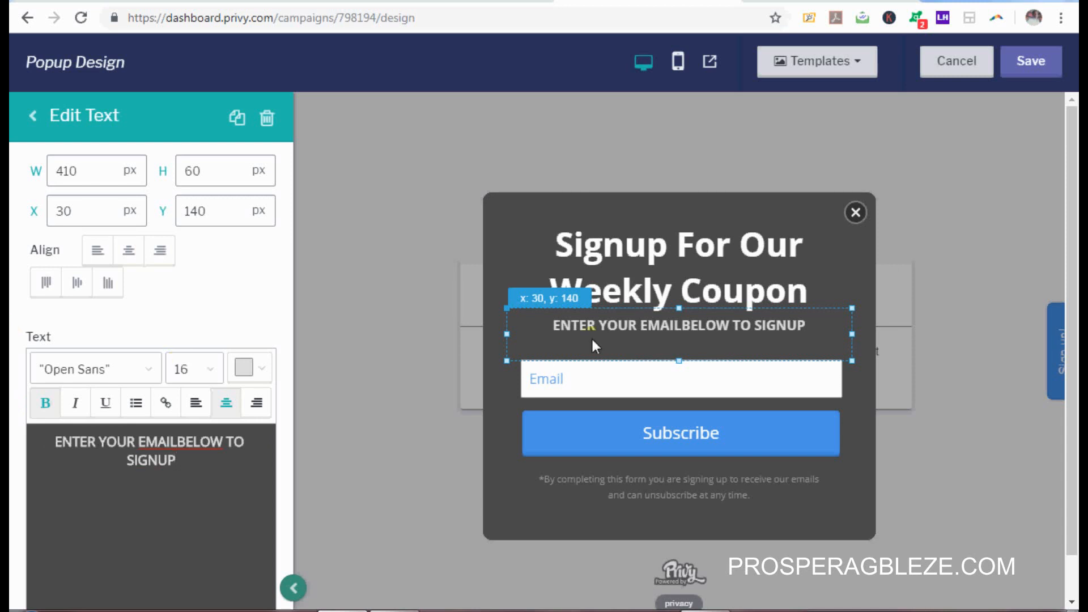
Step: Select the 'ENTER YOUR EMAILBELOW TO SIGNUP' subtitle, then the disclaimer text below Subscribe
click(649, 326)
click(703, 324)
click(651, 498)
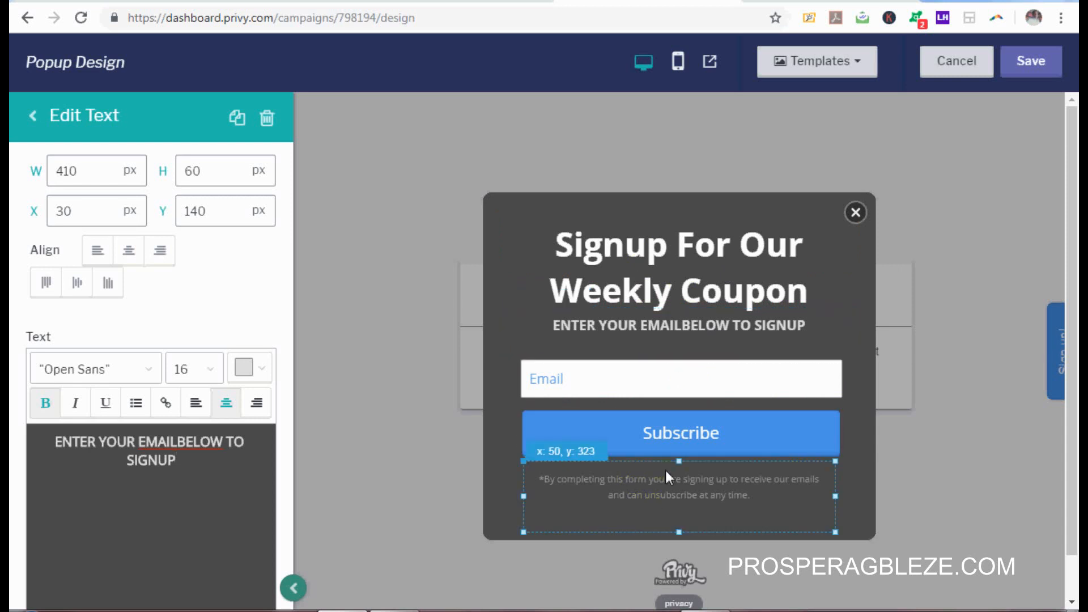
Step: Delete the disclaimer text and copy the light pink code #E91CA4 from the Word notes
click(266, 118)
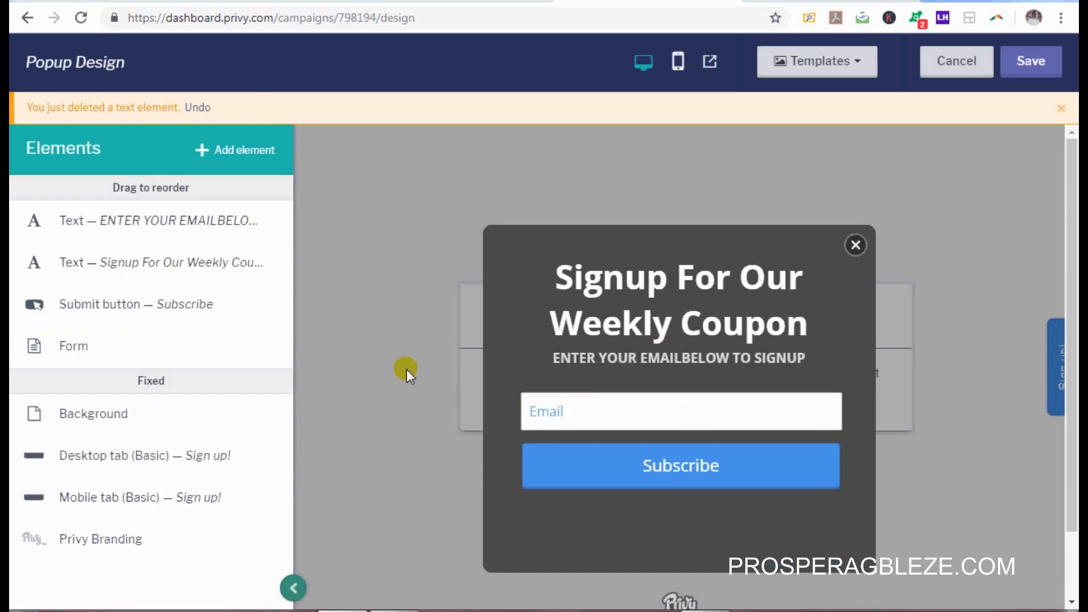
click(664, 450)
click(646, 463)
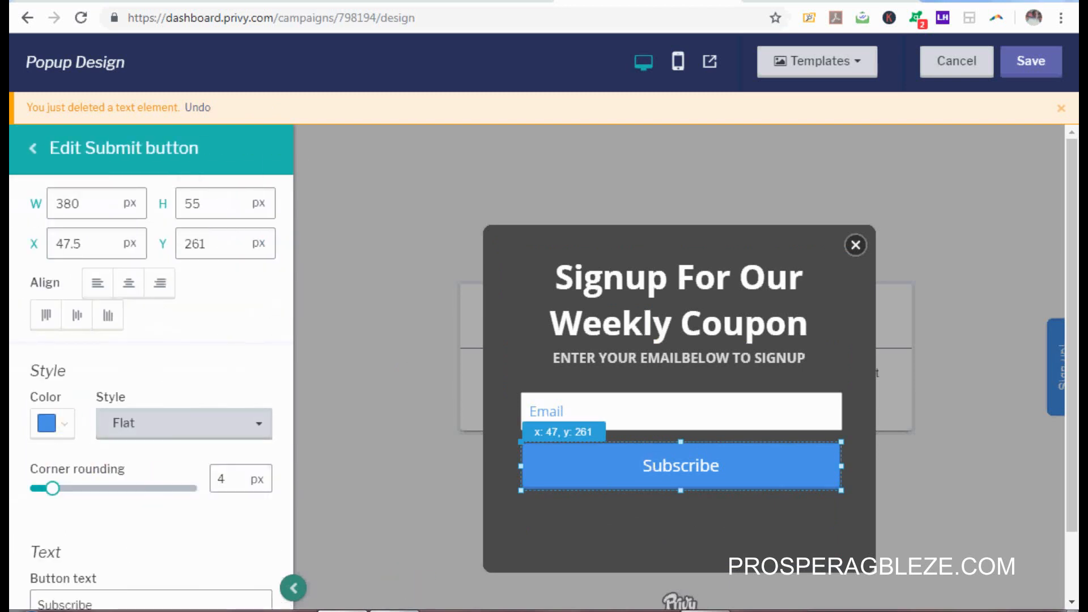
click(397, 611)
drag(1072, 269, 1073, 428)
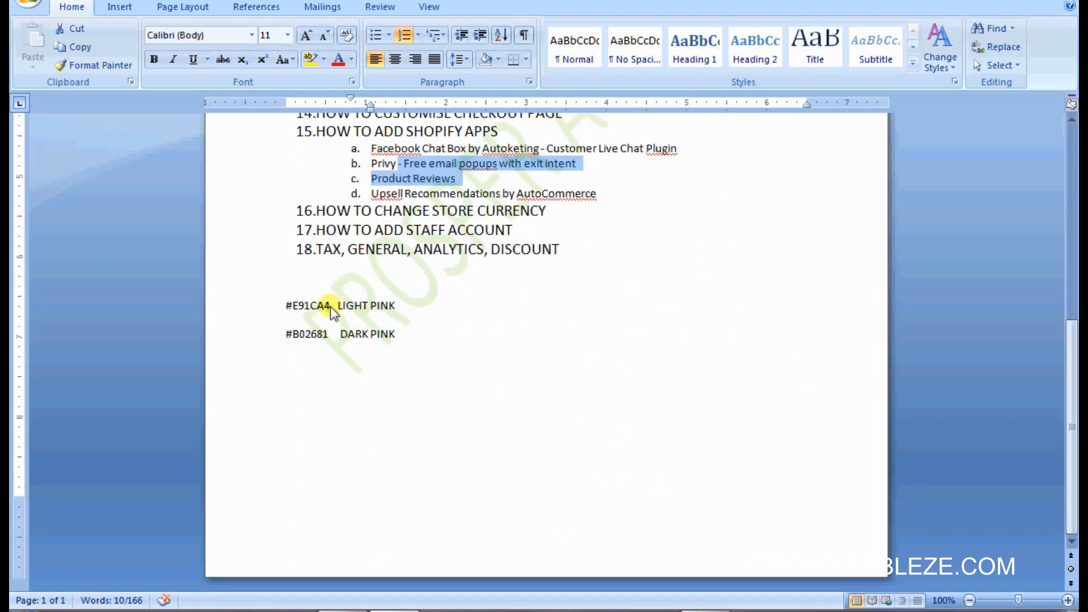
drag(330, 307, 295, 310)
double_click(296, 311)
key(ctrl+c)
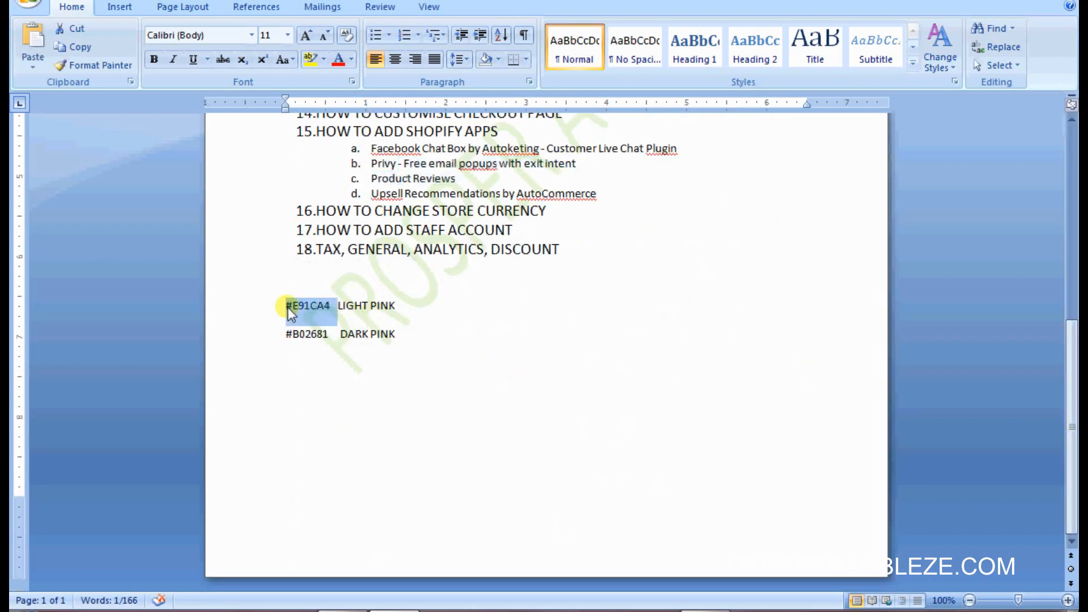
click(344, 610)
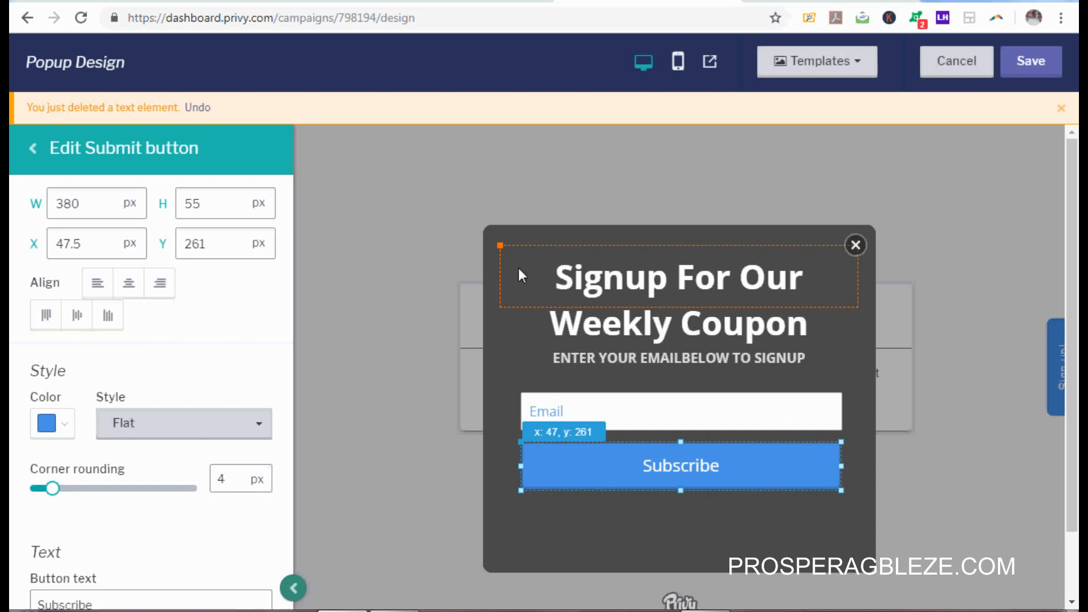
Step: Replace the popup background hex 4A4A4A with light pink E91CA4
click(494, 271)
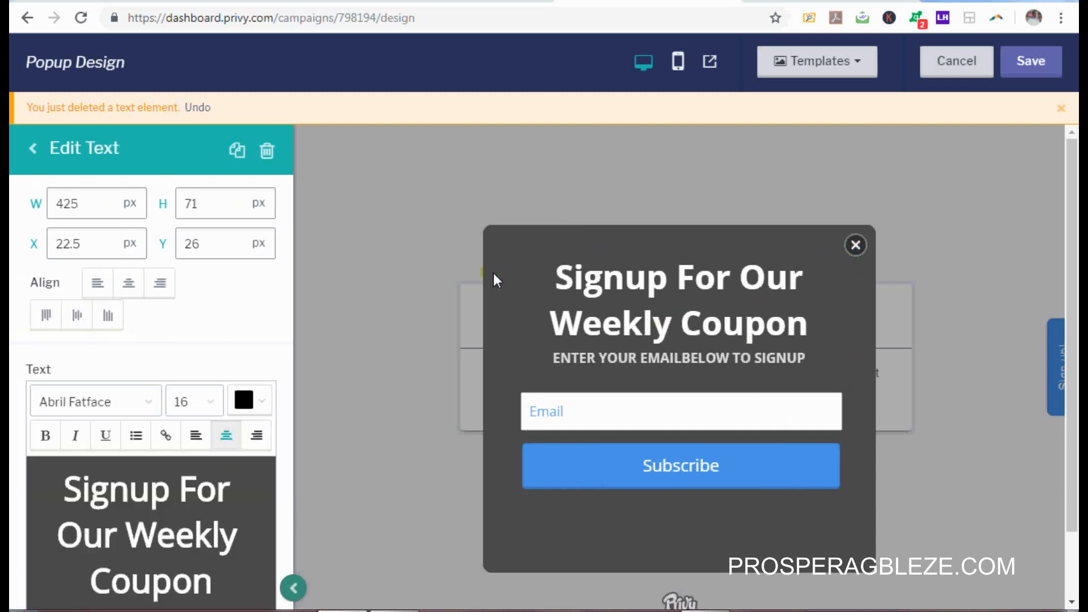
click(494, 275)
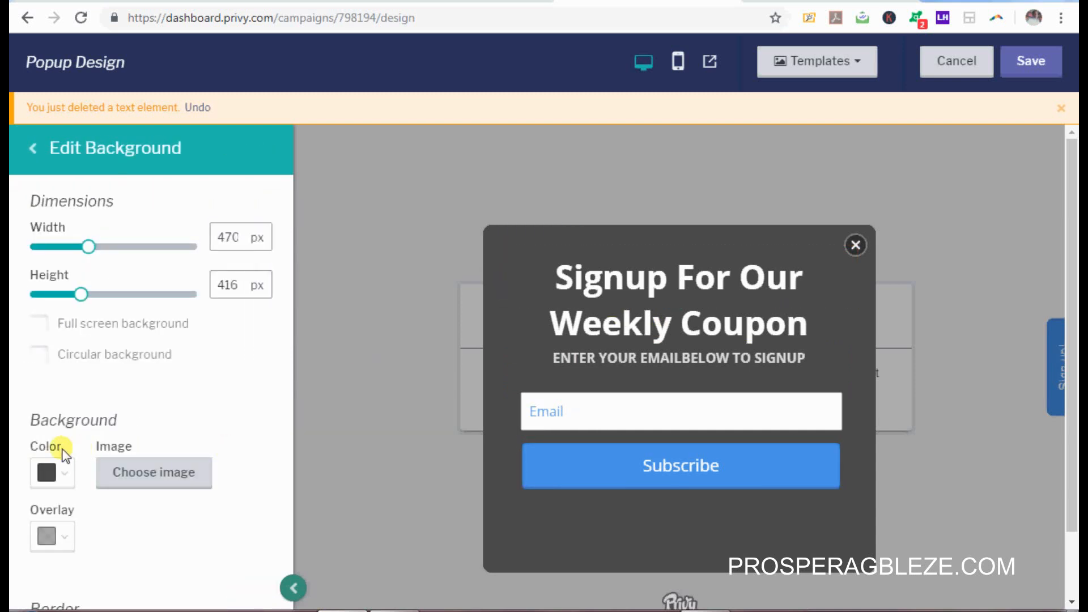
click(65, 477)
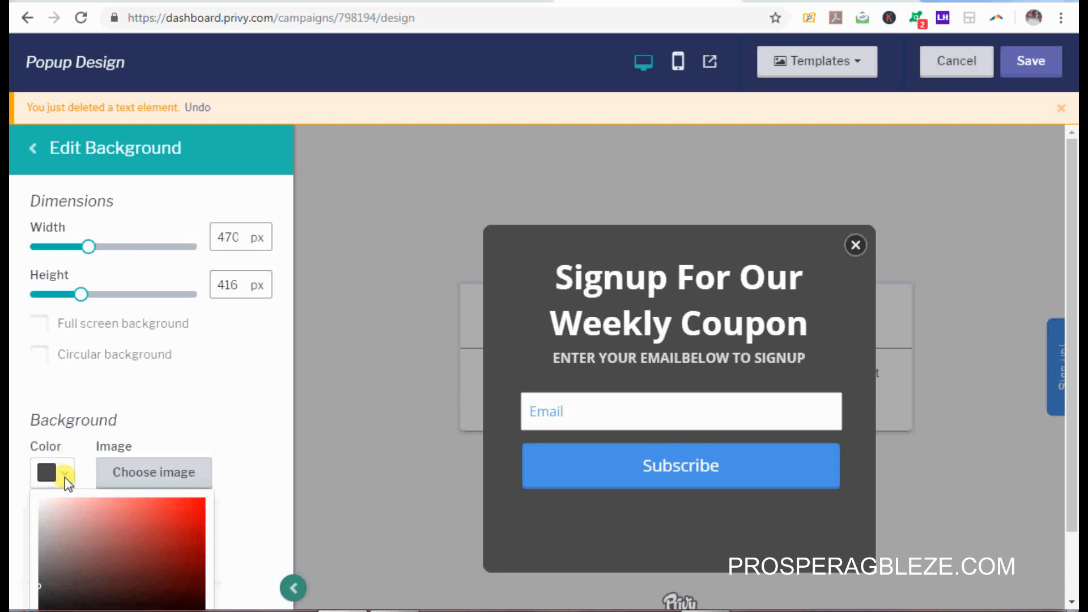
scroll(290, 323, down, 3)
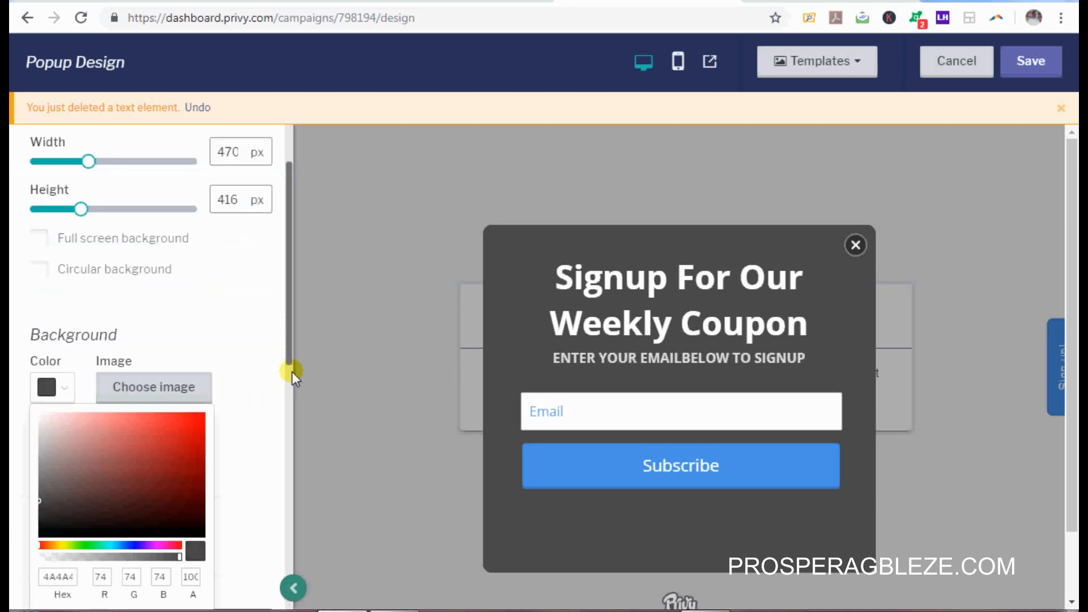
scroll(109, 527, down, 6)
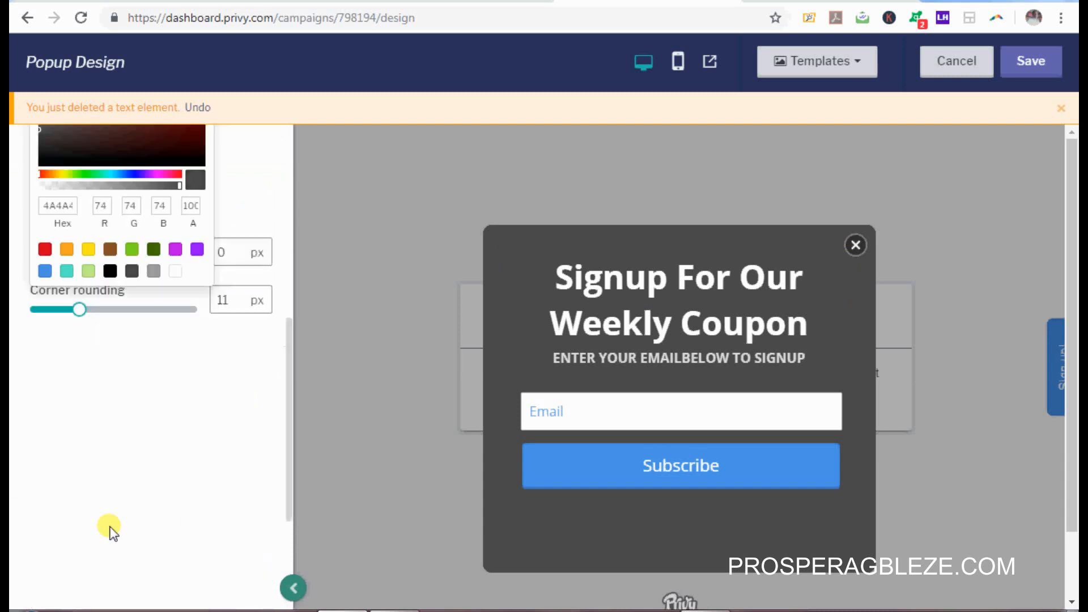
scroll(141, 263, up, 9)
scroll(186, 379, down, 2)
scroll(187, 381, down, 2)
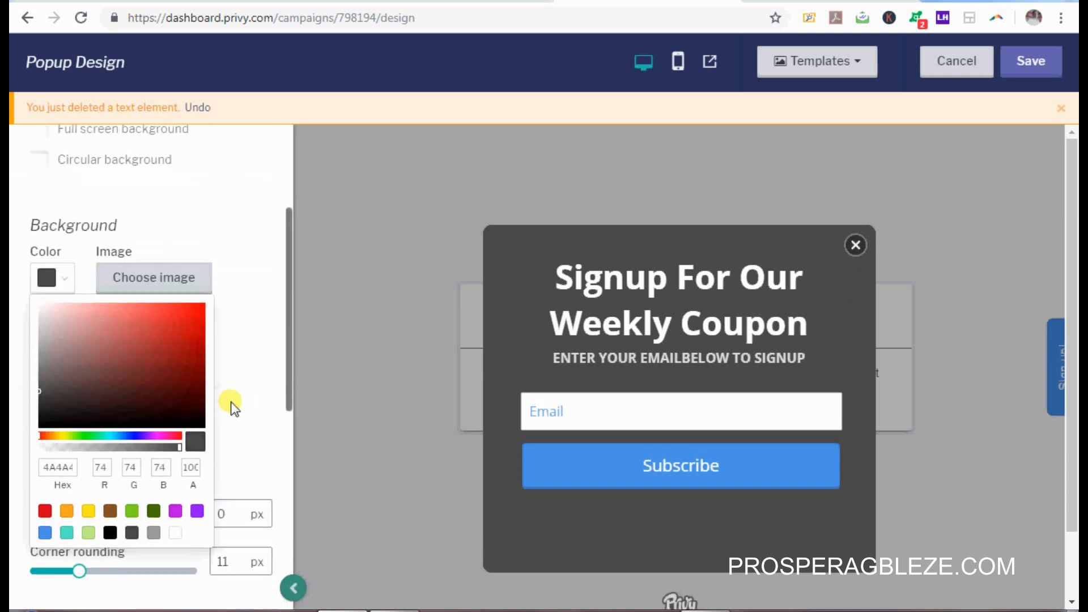
click(232, 404)
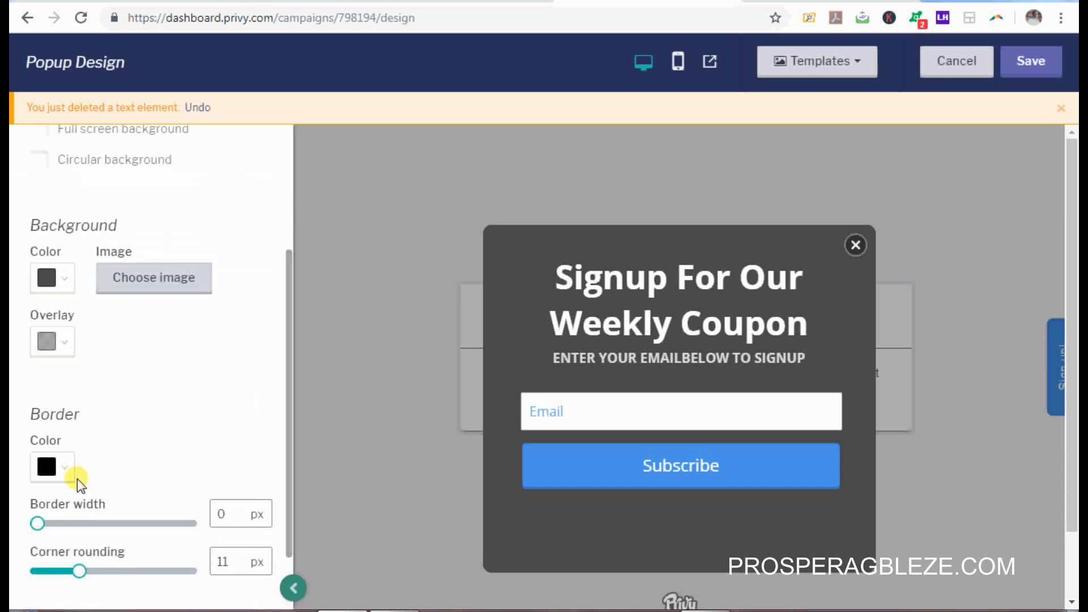
click(66, 278)
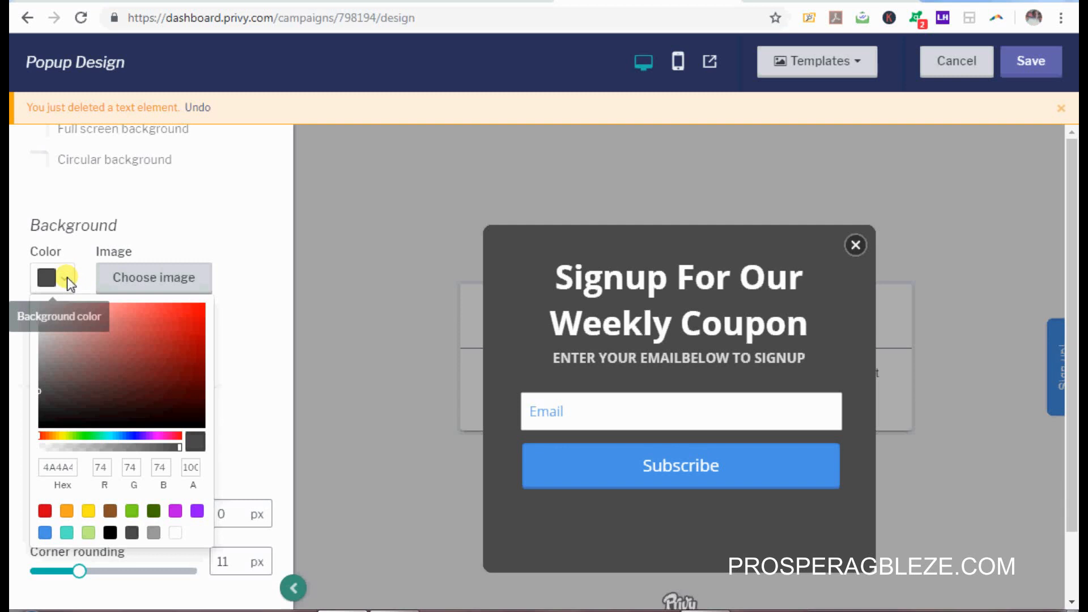
double_click(69, 467)
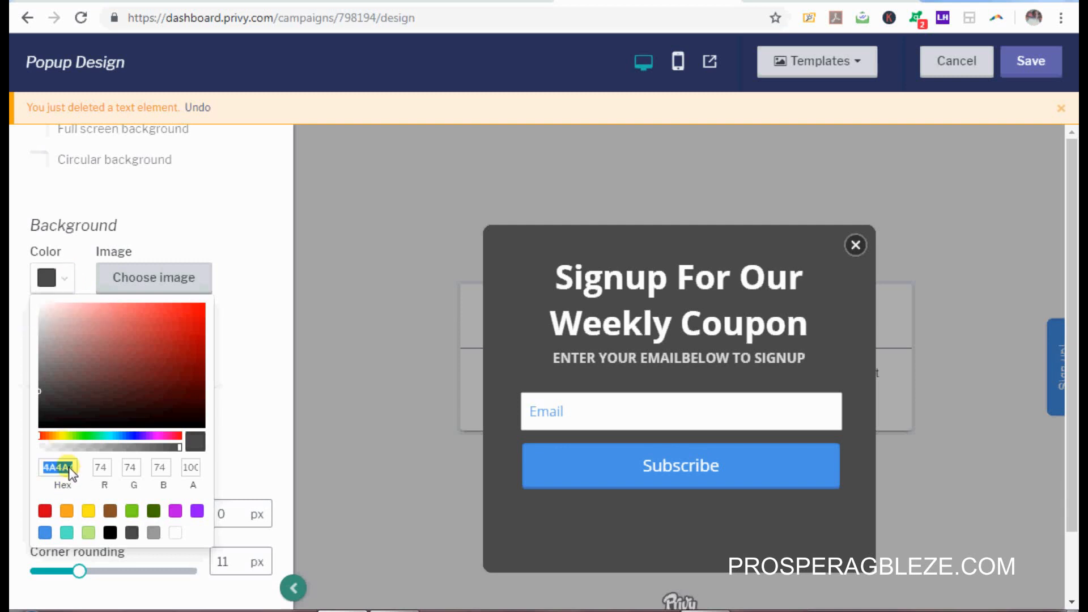
key(ctrl+v)
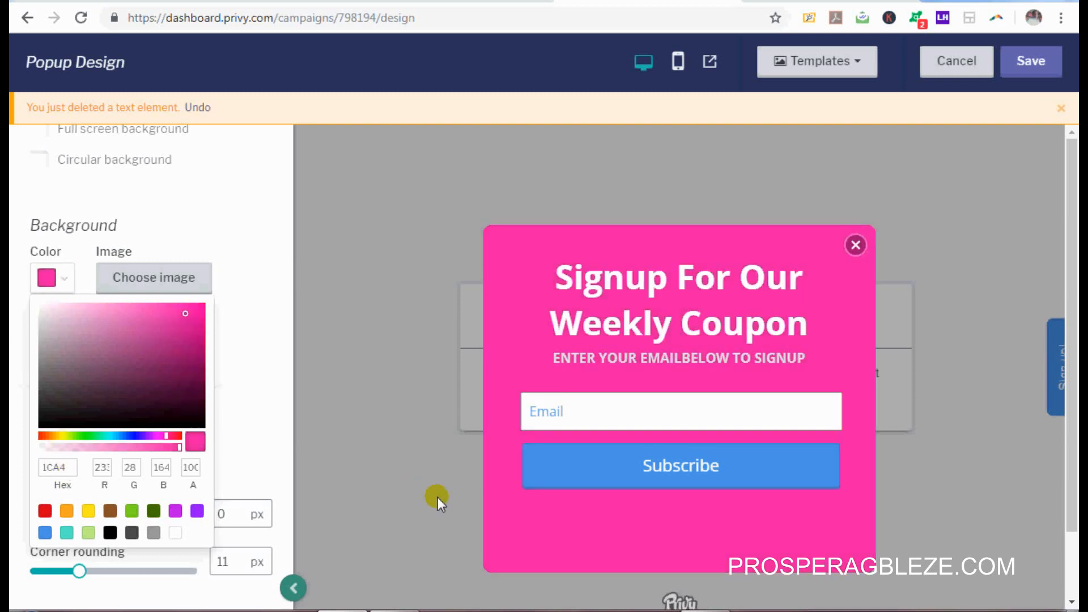
Step: Bring up the Subscribe button's style settings alongside the Word colour-code notes
click(713, 469)
click(619, 477)
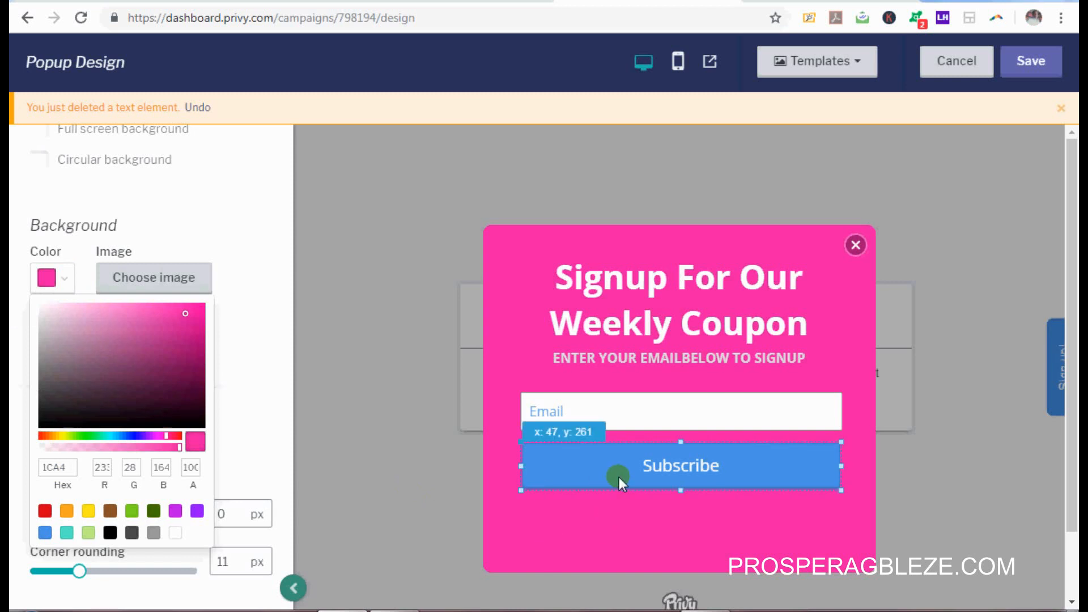
click(395, 610)
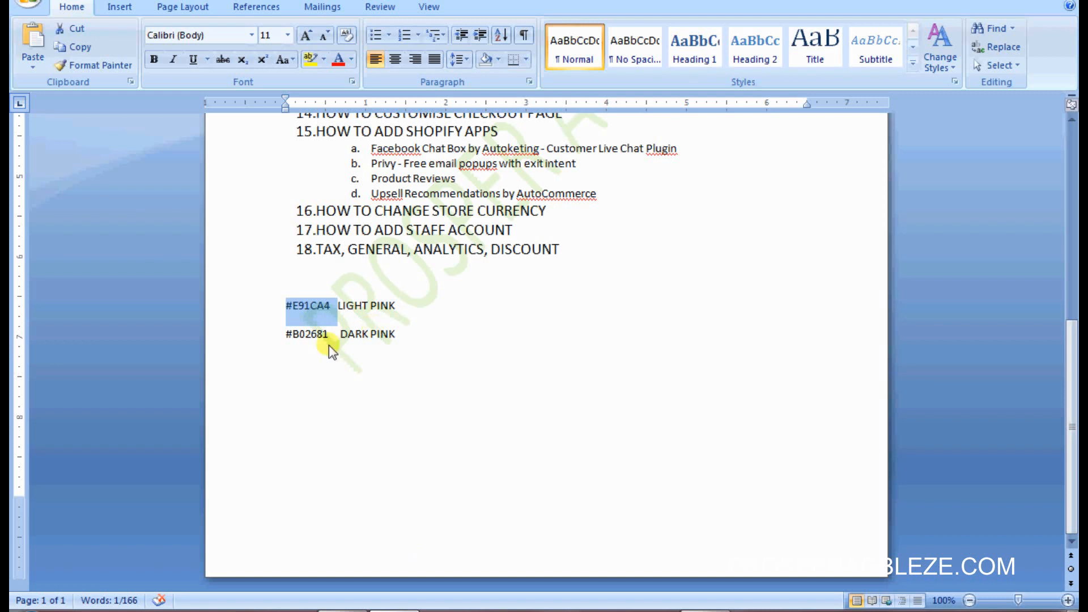
Step: Copy #B02681 from the notes and change the button text from Subscribe to SIGNUP
drag(328, 335, 285, 335)
key(ctrl+c)
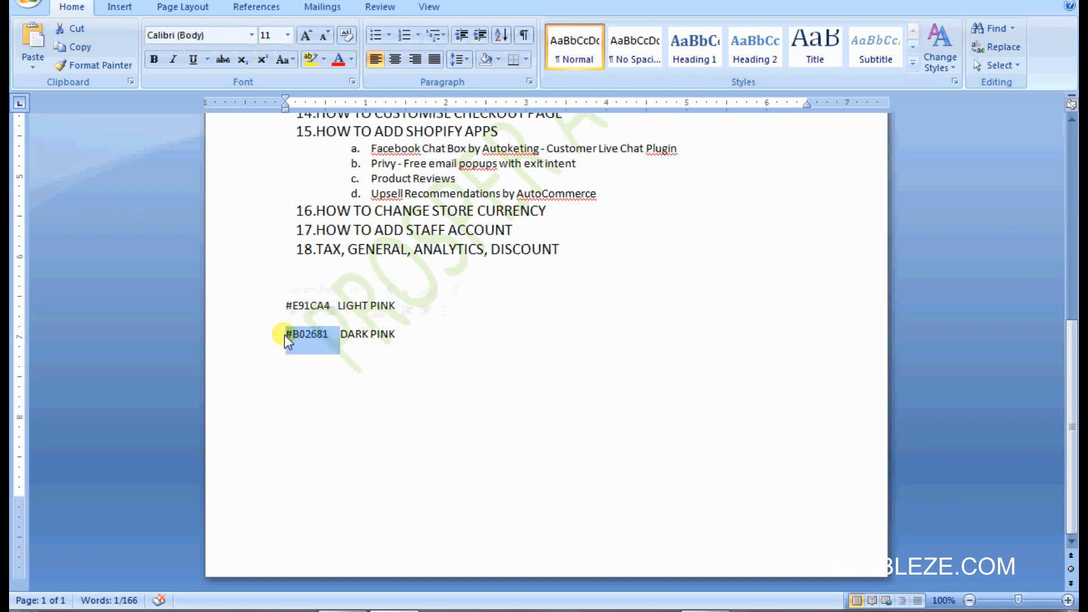
click(350, 610)
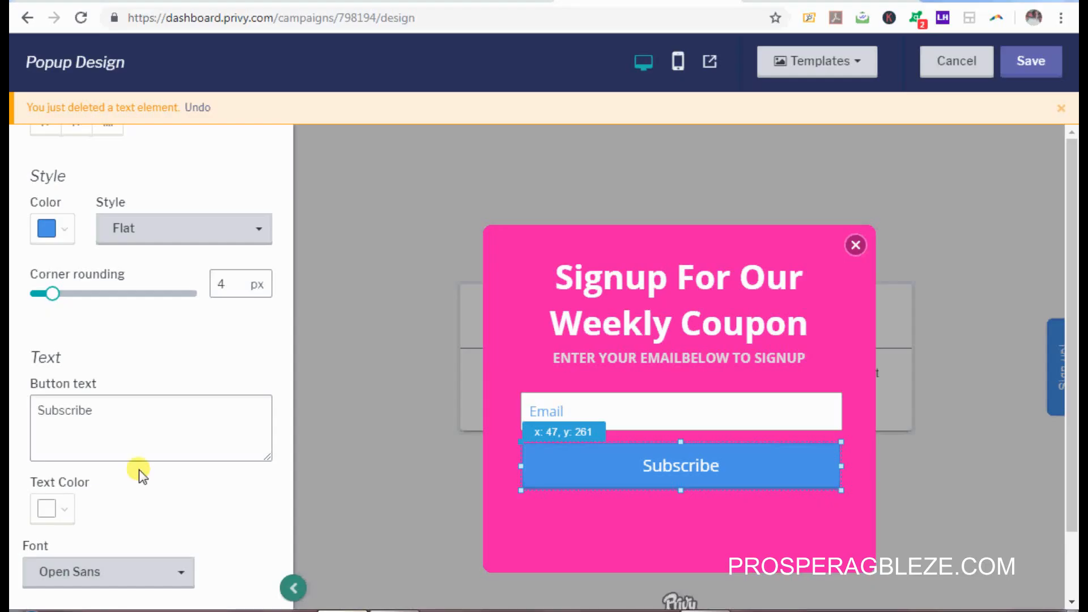
drag(100, 413, 12, 410)
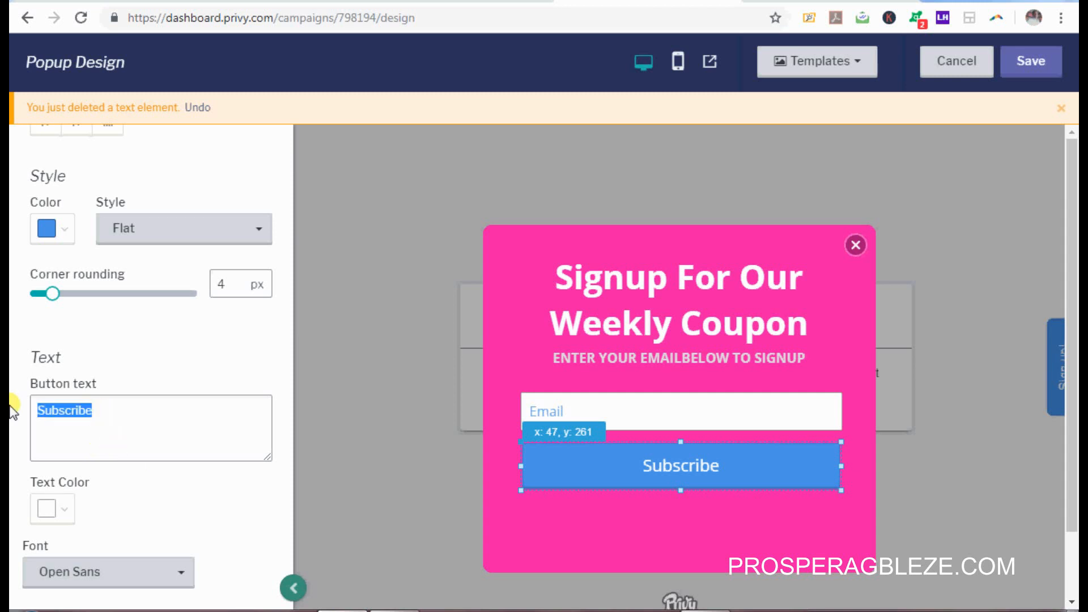
key(BackSpace)
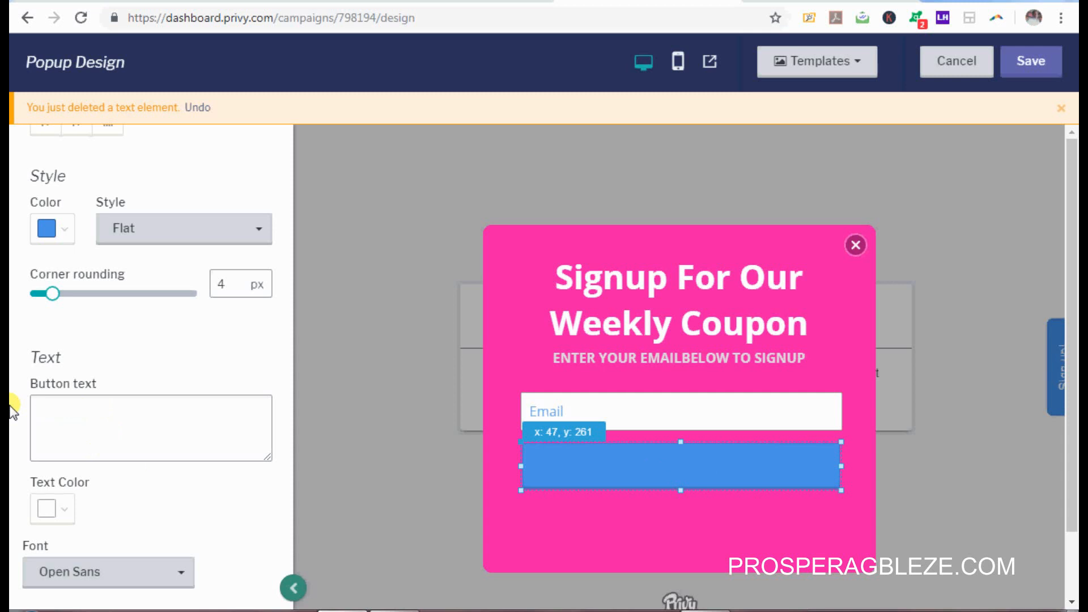
text(SIGNUP)
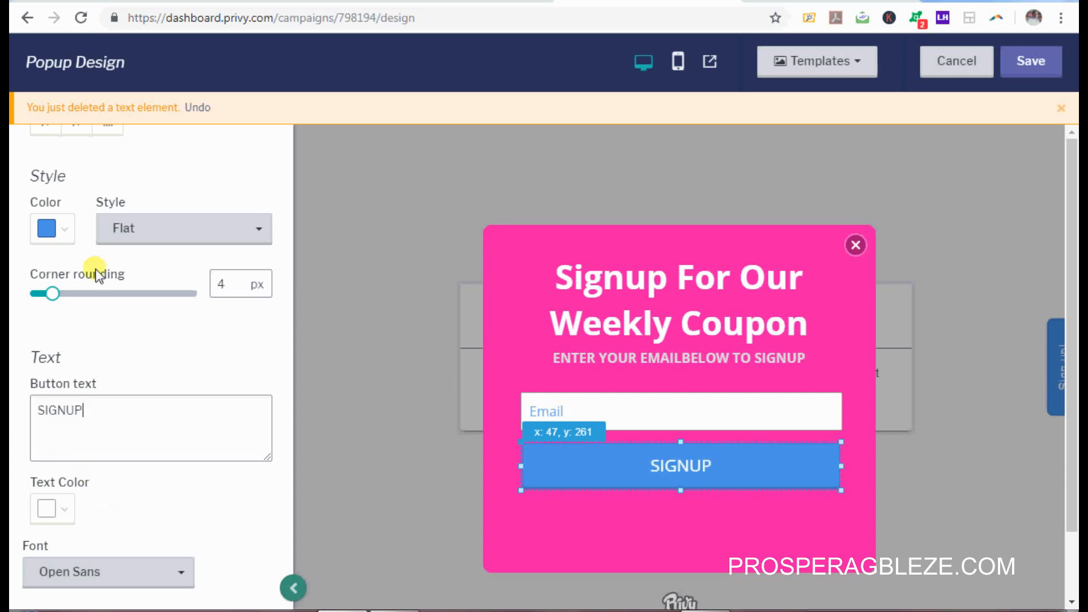
Step: Set the button colour hex to dark pink B02681
click(67, 233)
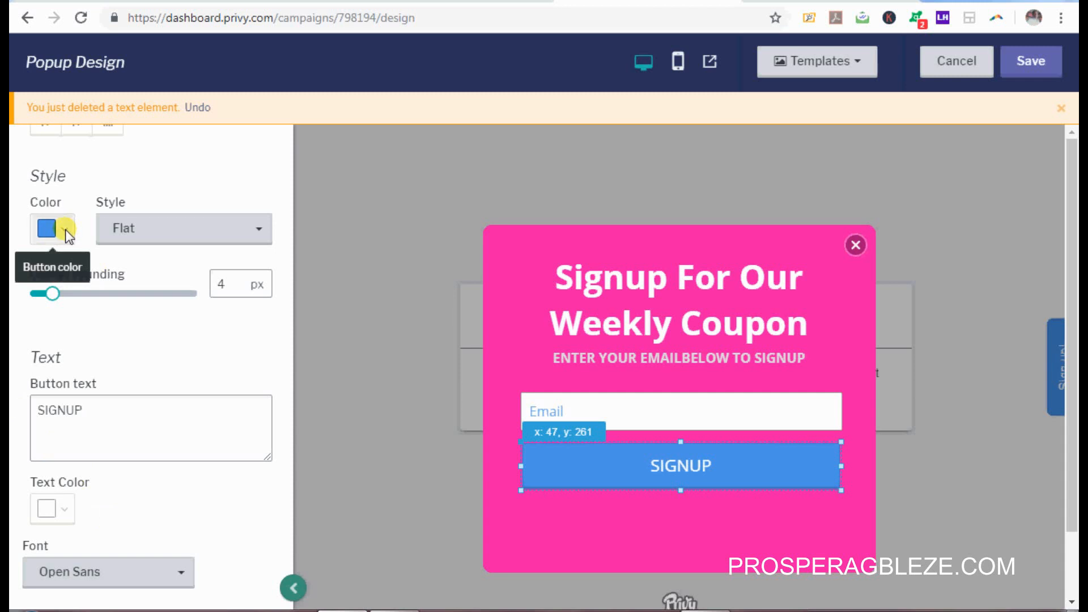
click(68, 407)
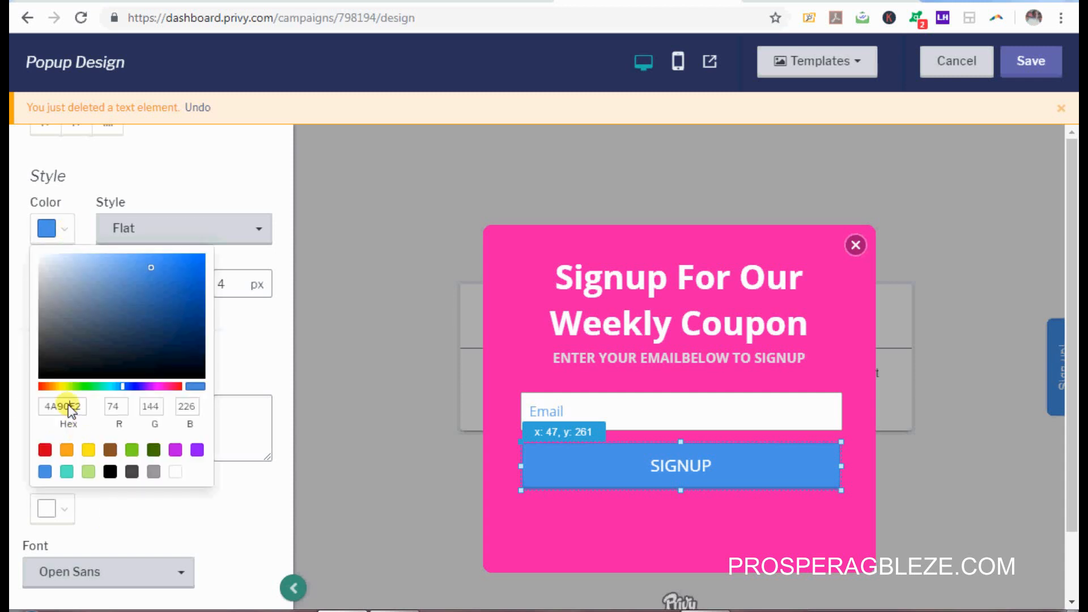
key(ctrl+v)
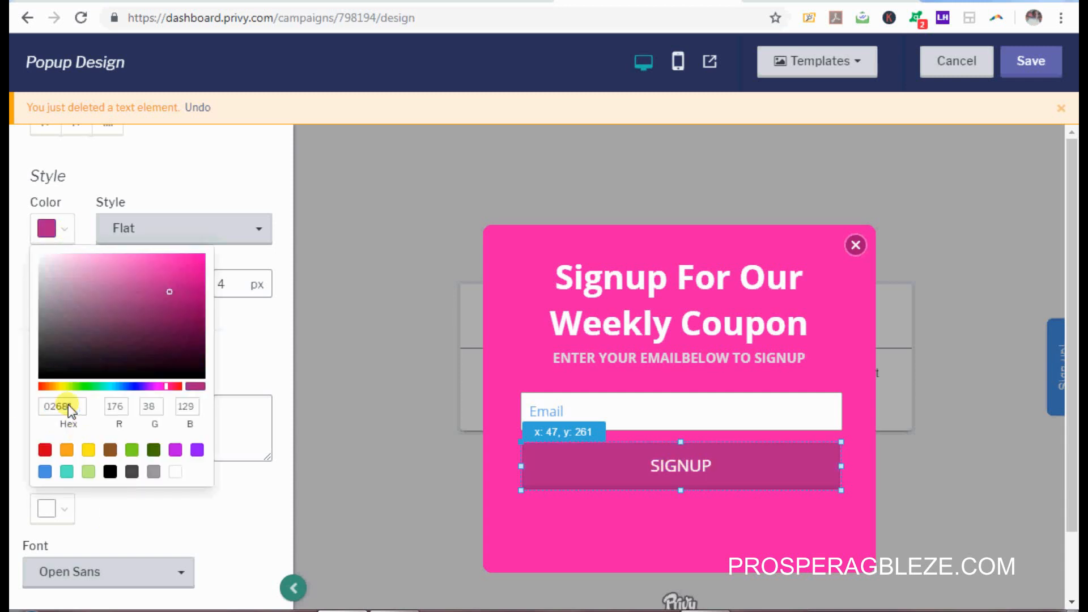
click(264, 500)
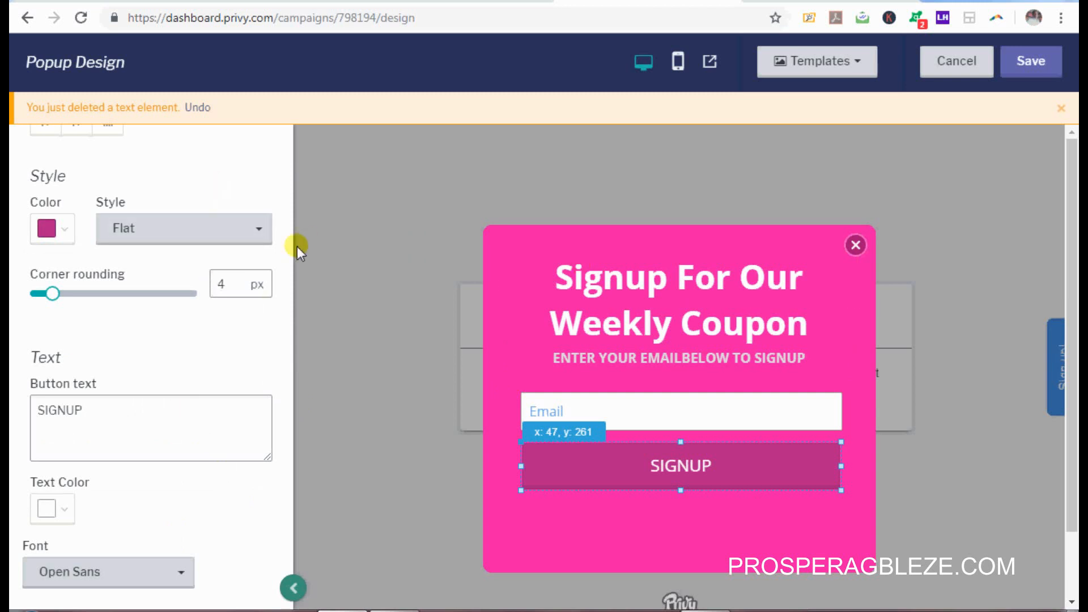
mouse_move(288, 246)
drag(288, 249, 288, 104)
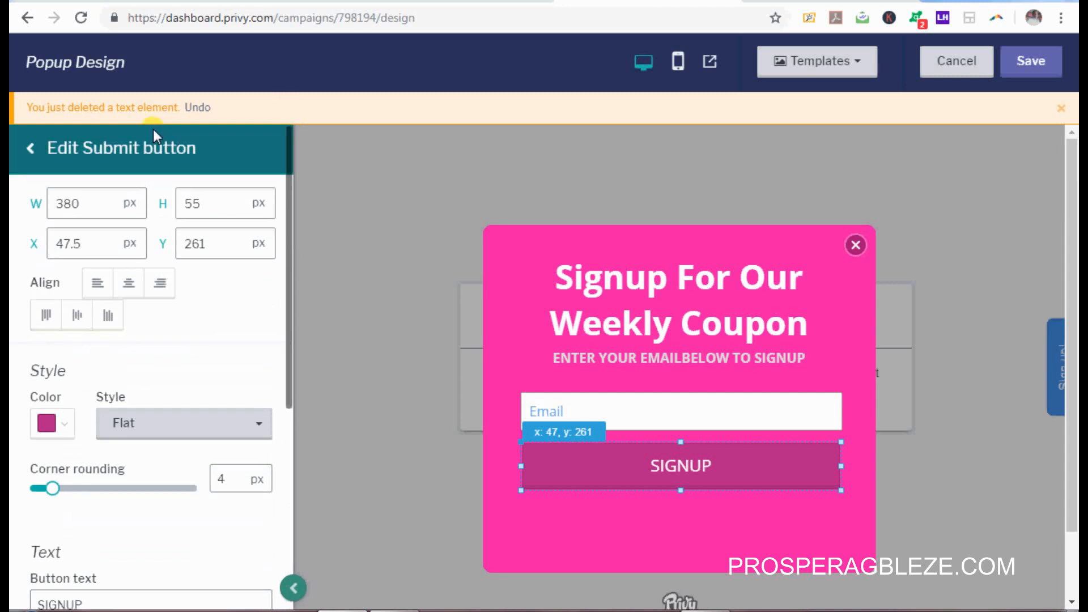
Step: Retype the desktop tab text as 'Sign up fpr our weekly COUPON!'
click(90, 148)
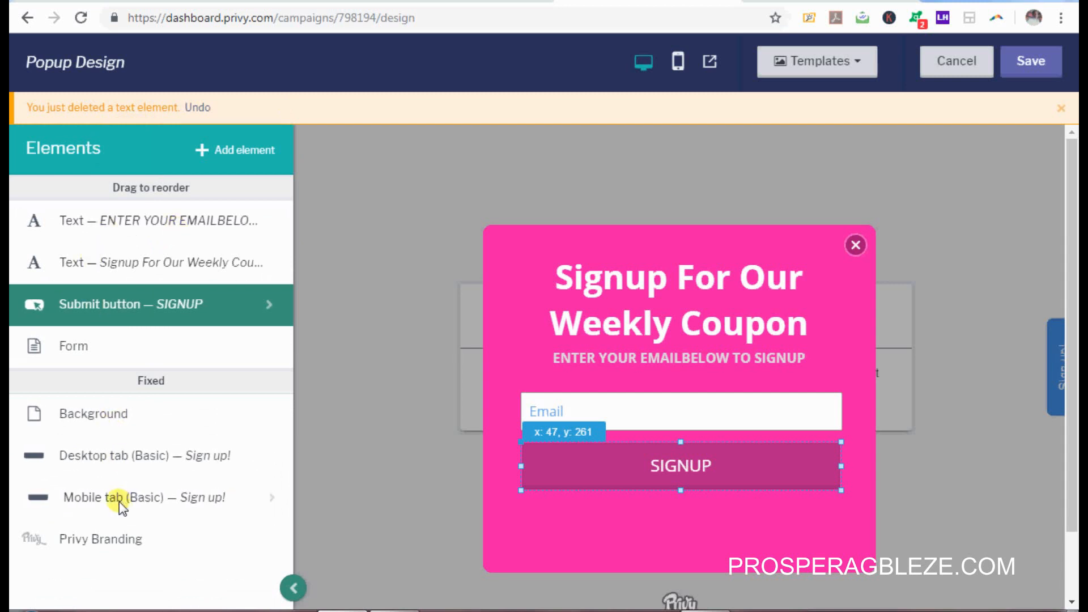
click(119, 456)
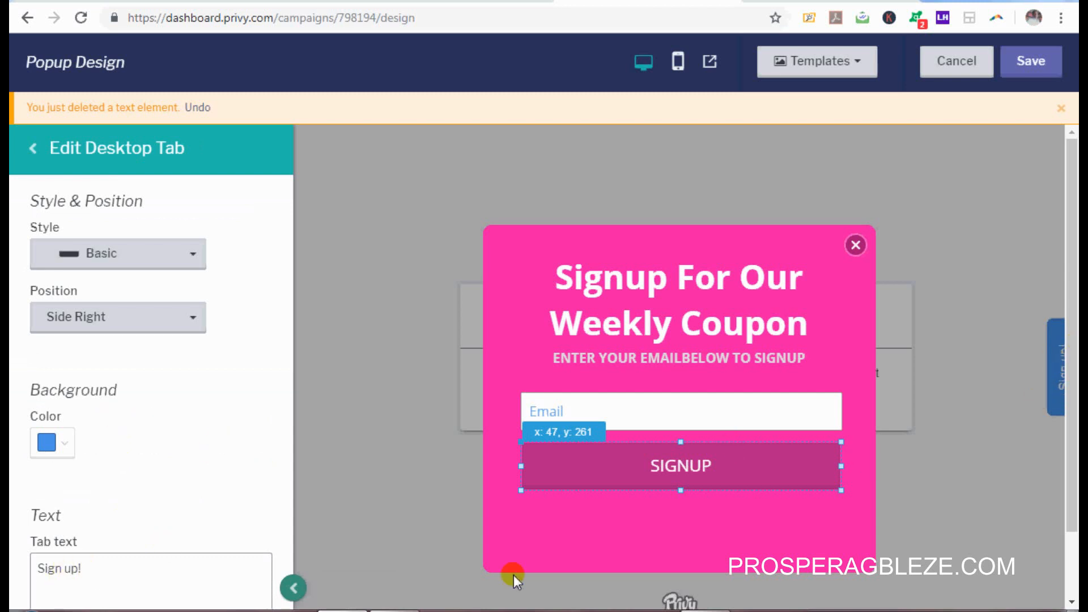
click(111, 572)
key(BackSpace)
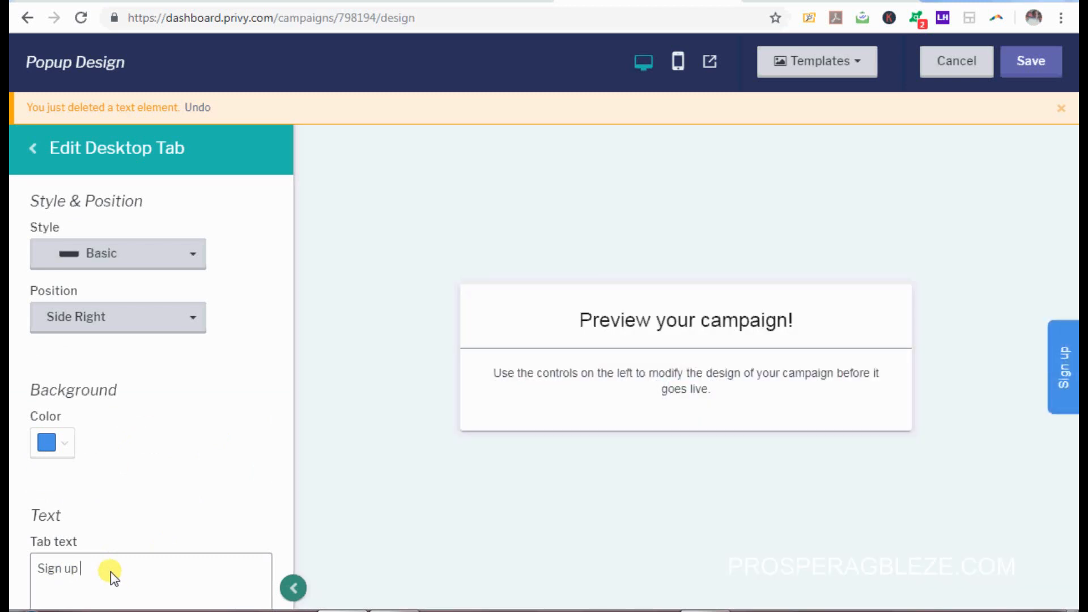
text(FO)
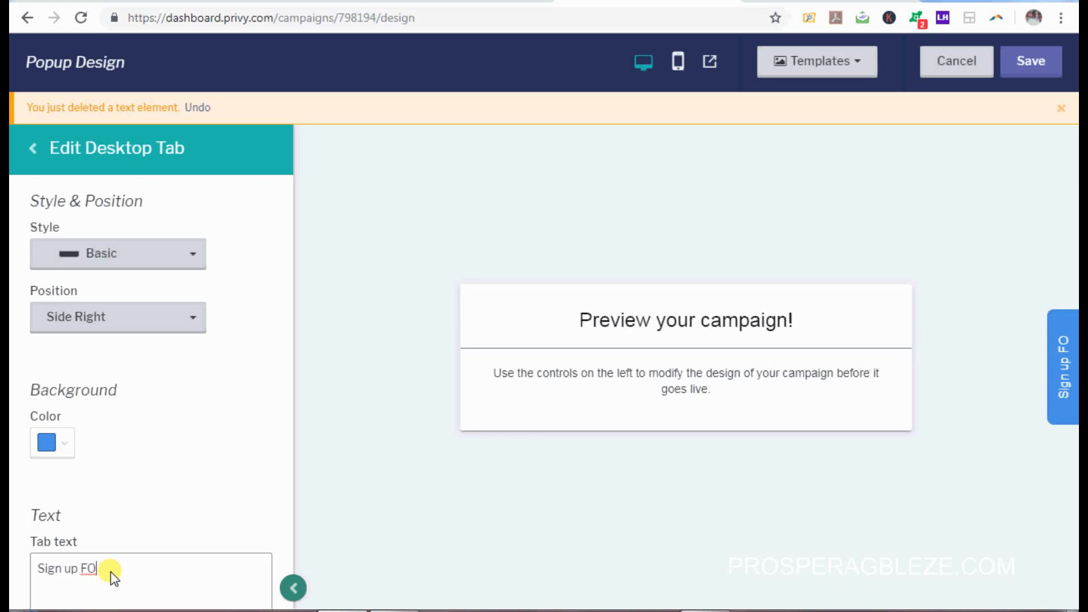
key(BackSpace)
key(BackSpace)
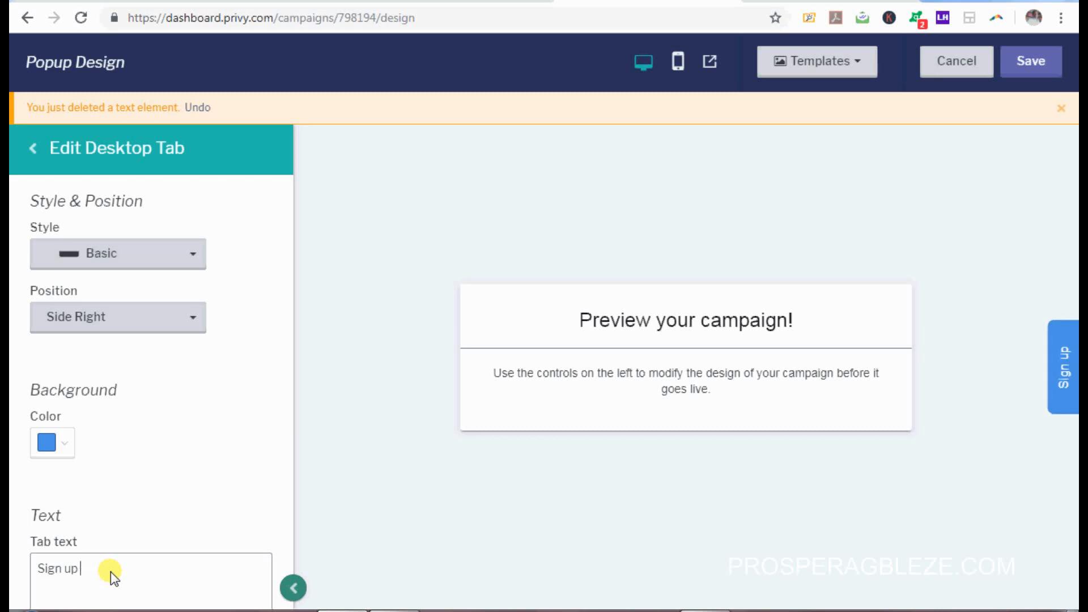
text(fpr ou)
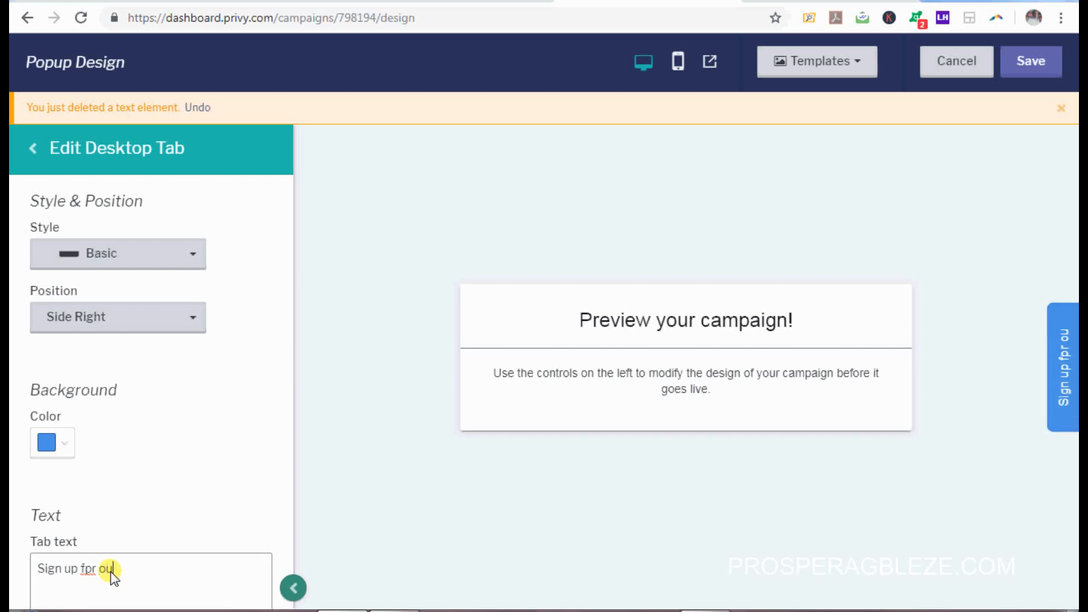
text(r week)
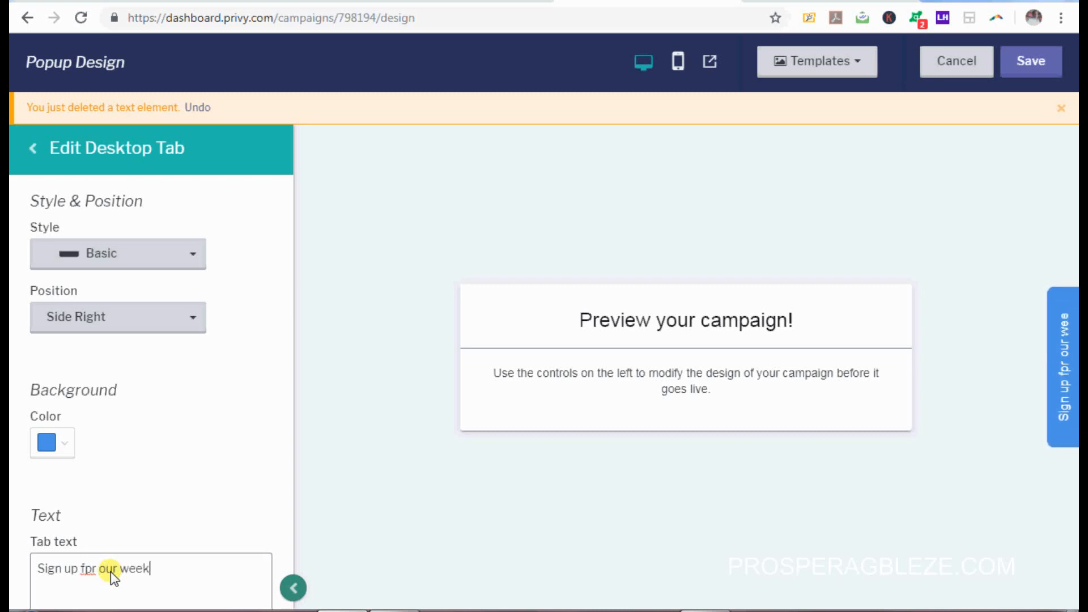
text(ly C)
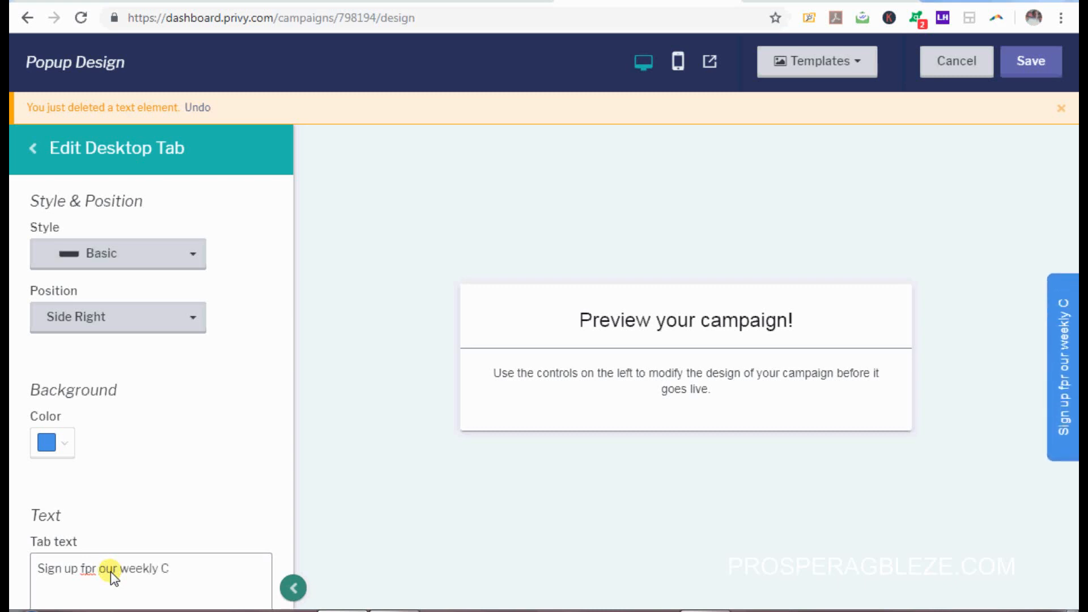
text(OUPON)
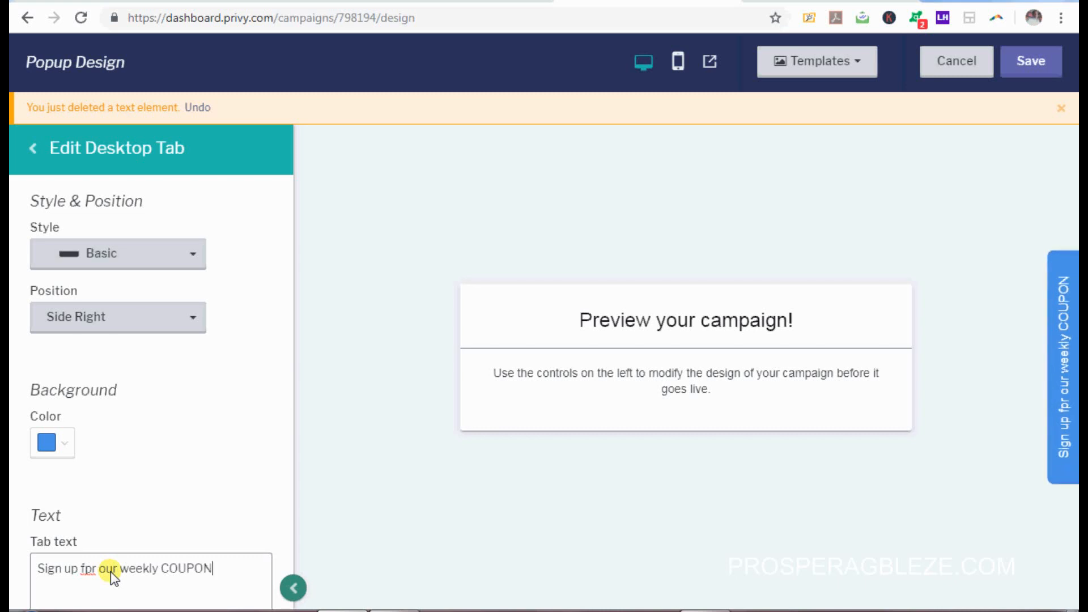
text(!)
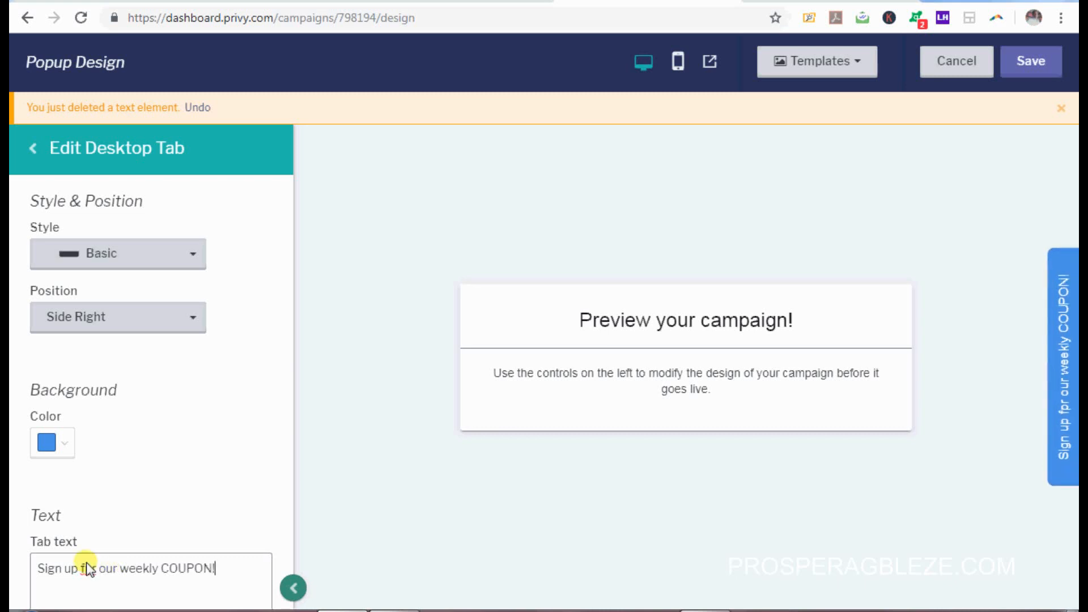
Step: Set the desktop tab background colour to magenta B02681
click(63, 445)
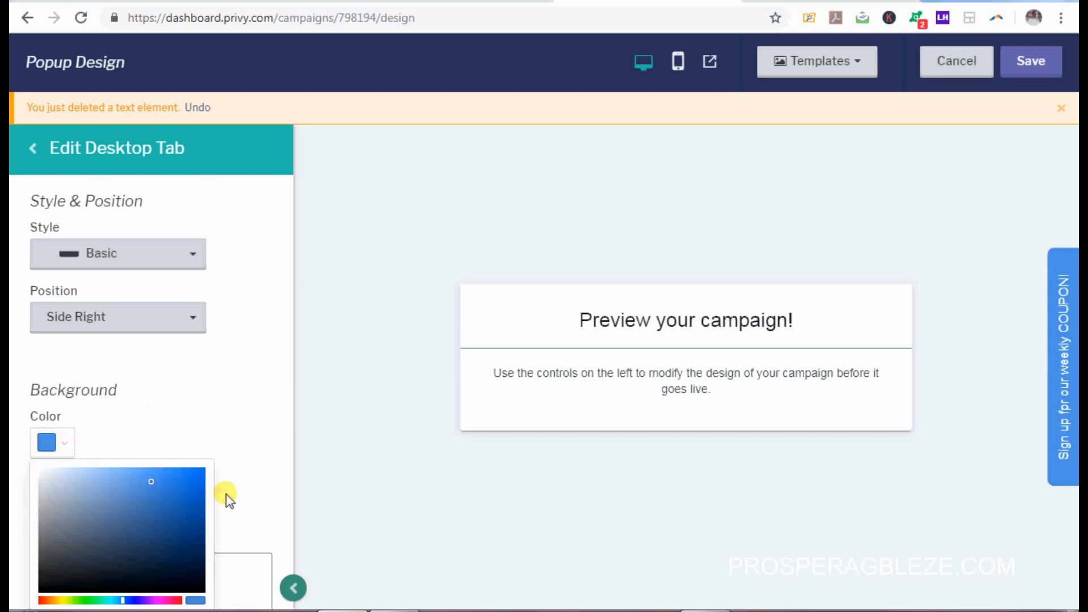
drag(292, 320, 294, 383)
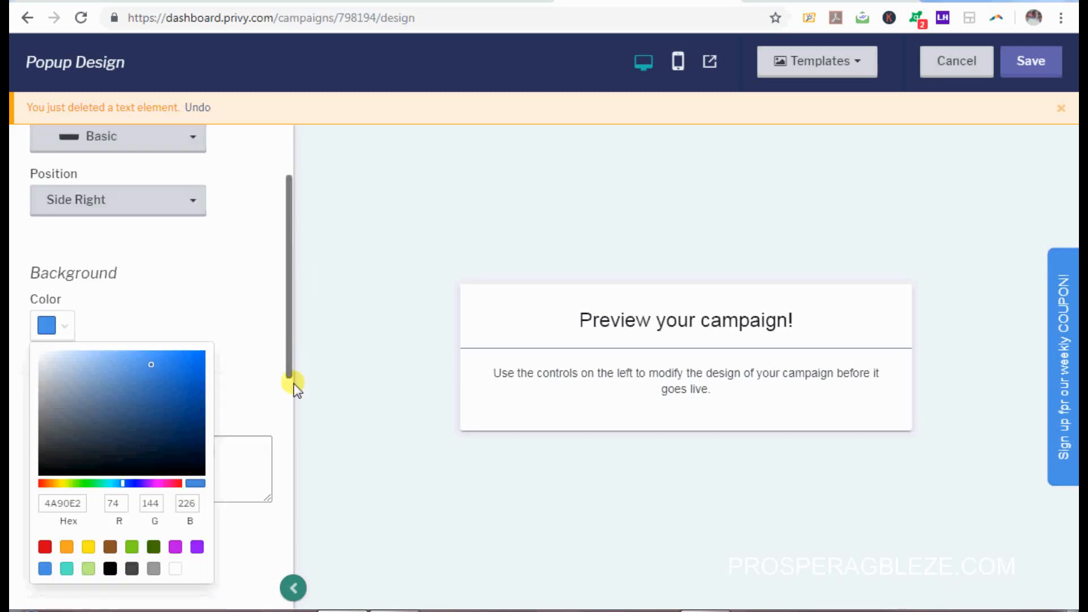
scroll(121, 507, down, 5)
scroll(190, 380, up, 3)
scroll(257, 429, down, 1)
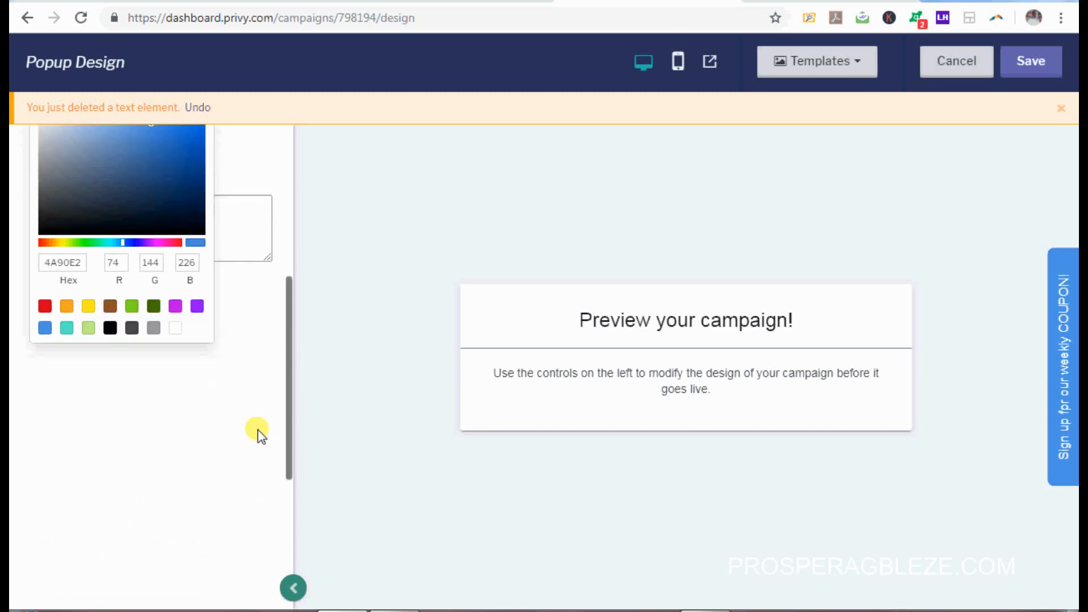
scroll(252, 400, up, 1)
click(251, 404)
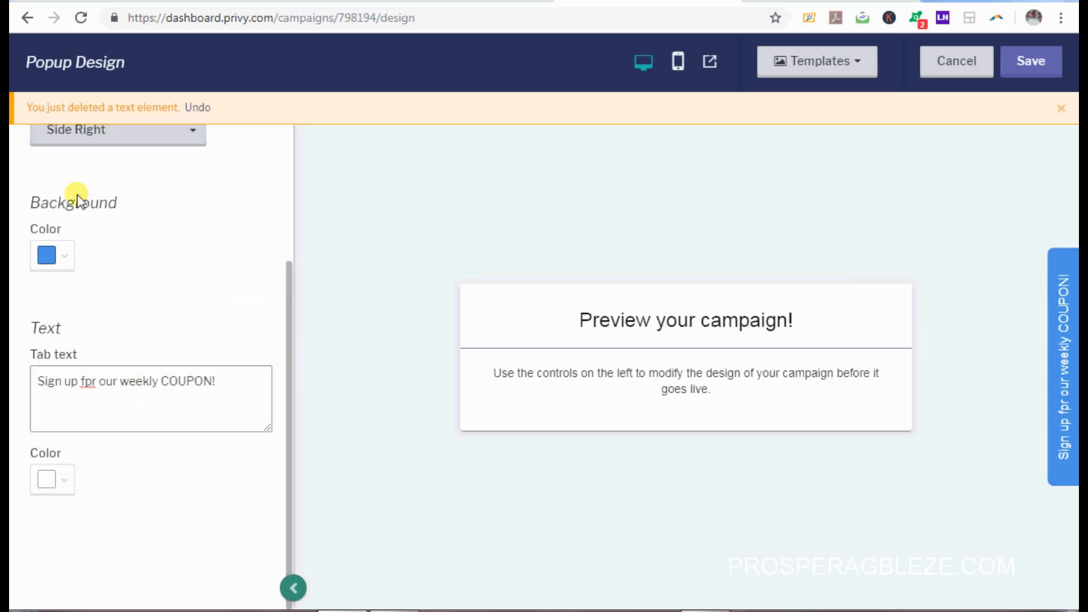
click(66, 255)
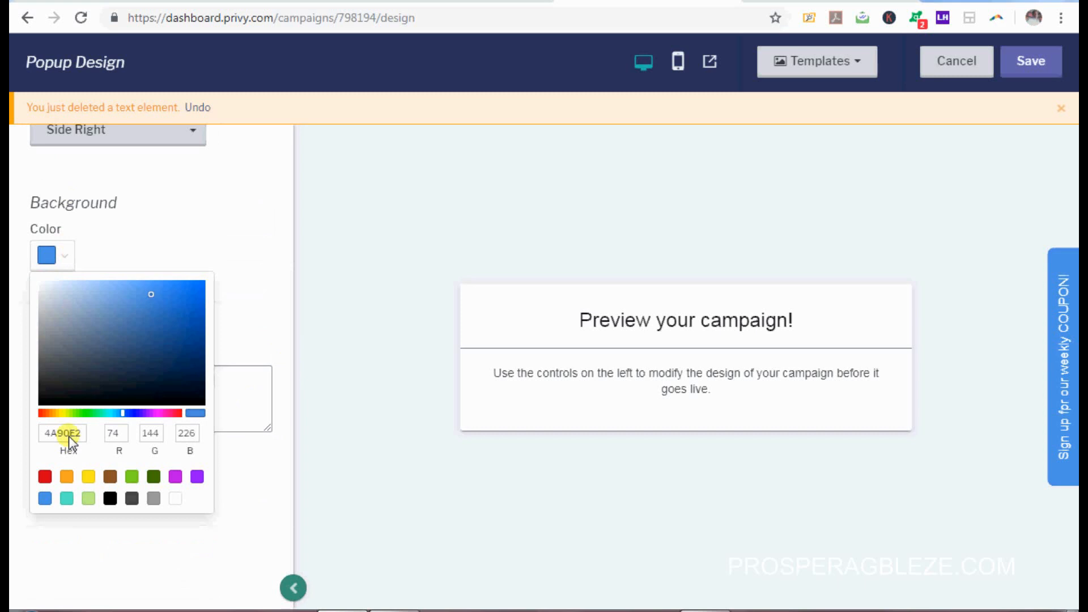
key(ctrl+v)
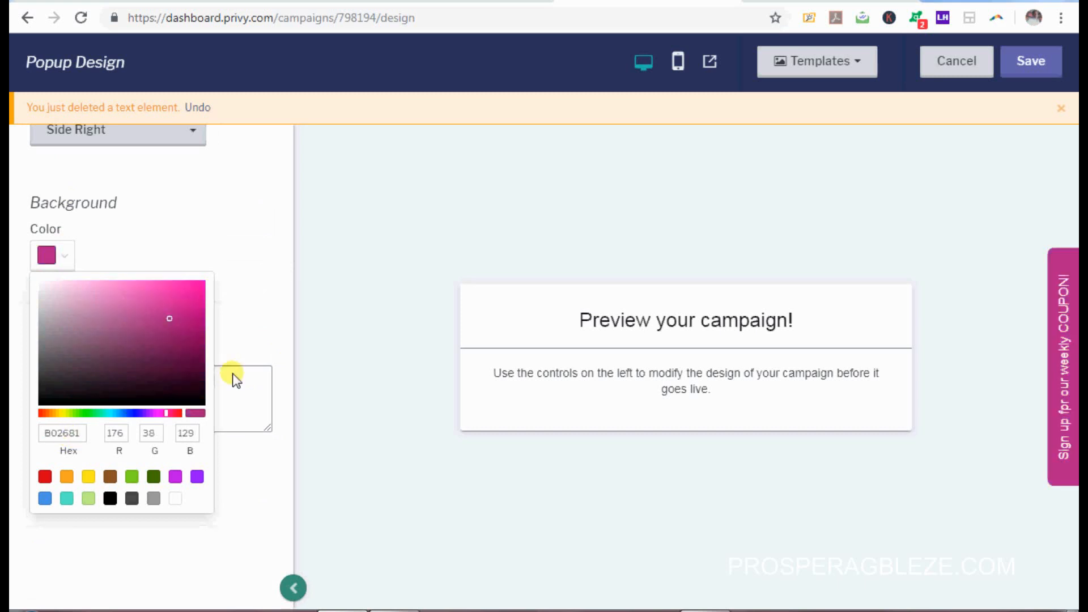
click(235, 377)
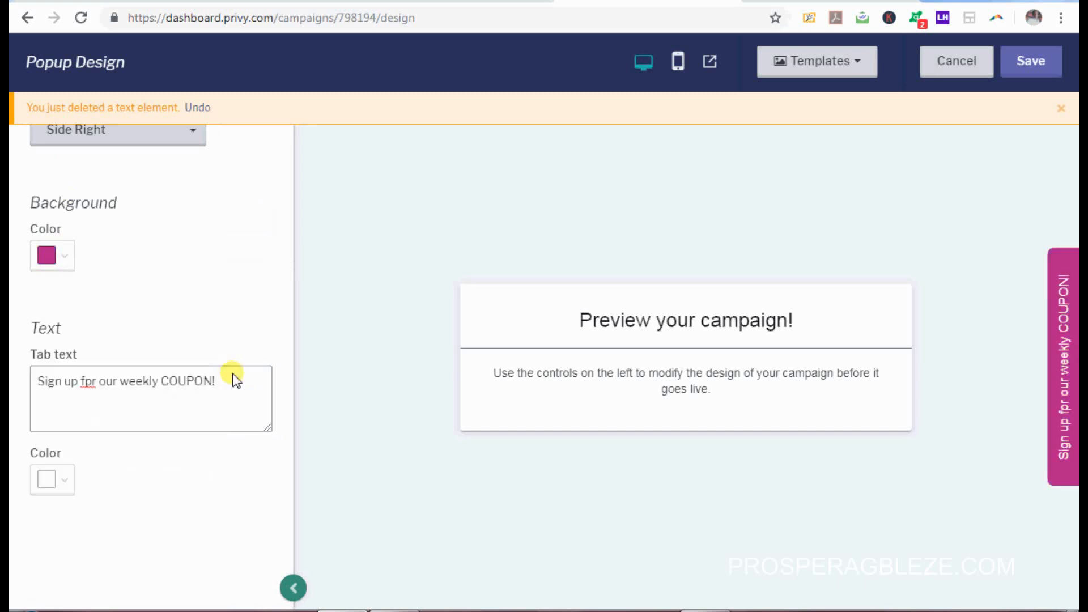
Step: Correct 'fpr' to 'for' in the tab text and save the popup design
click(89, 383)
key(BackSpace)
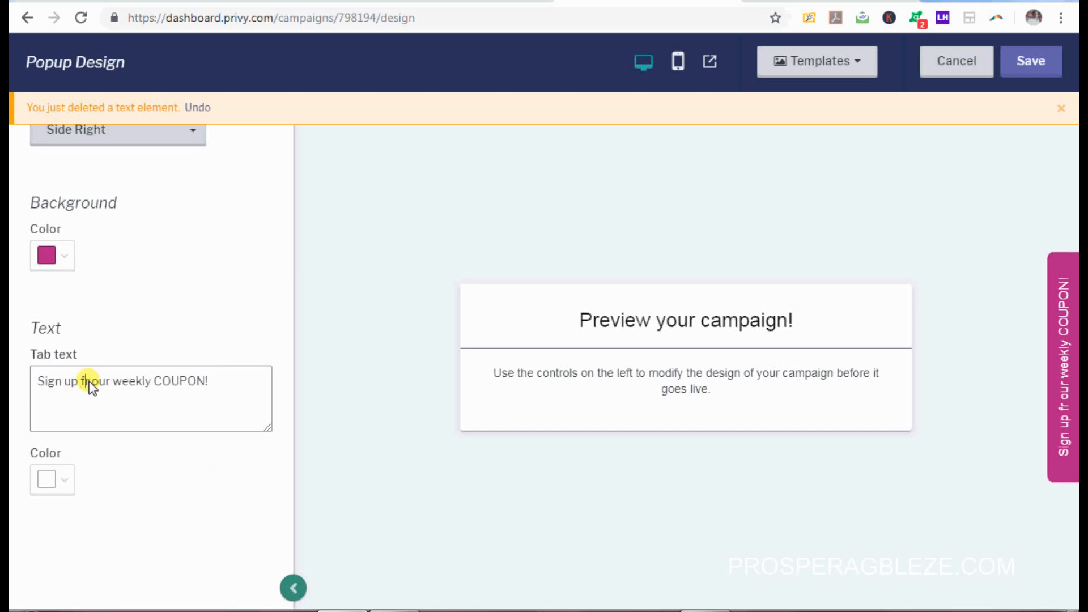
text(o)
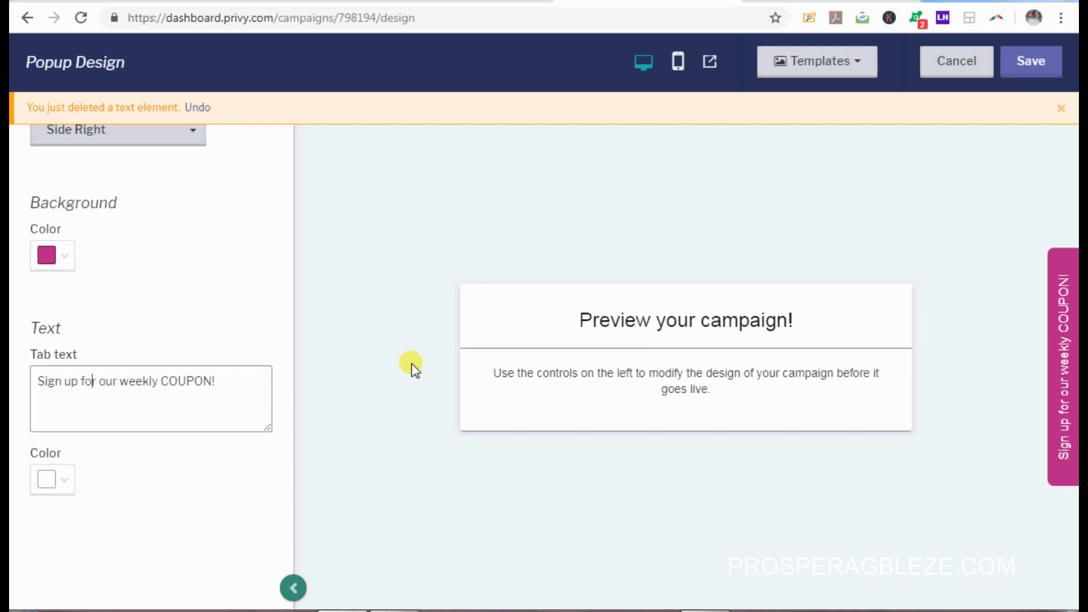
drag(286, 440, 288, 278)
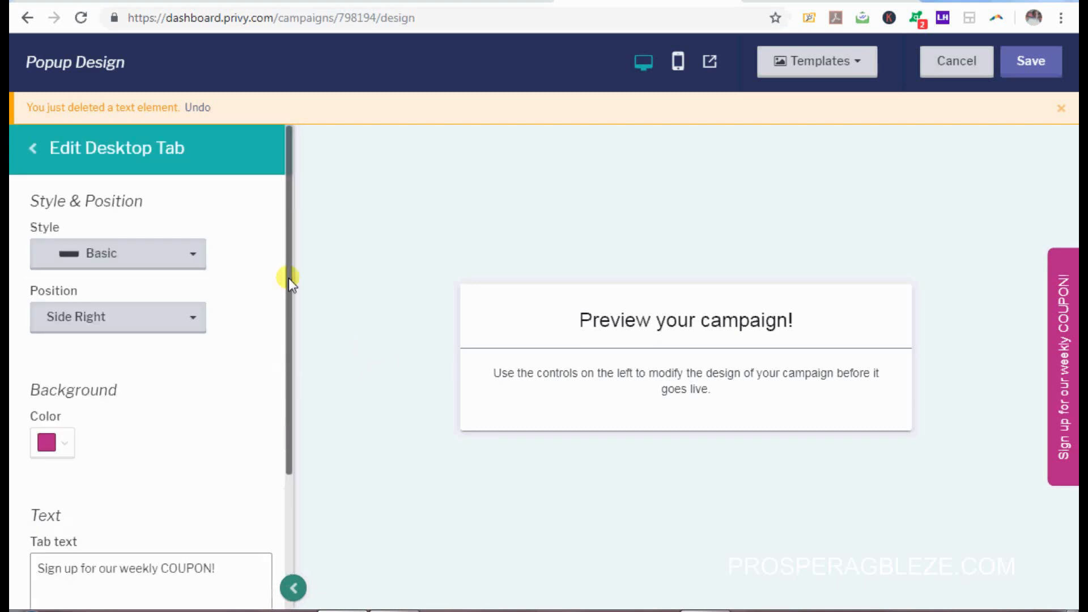
click(98, 147)
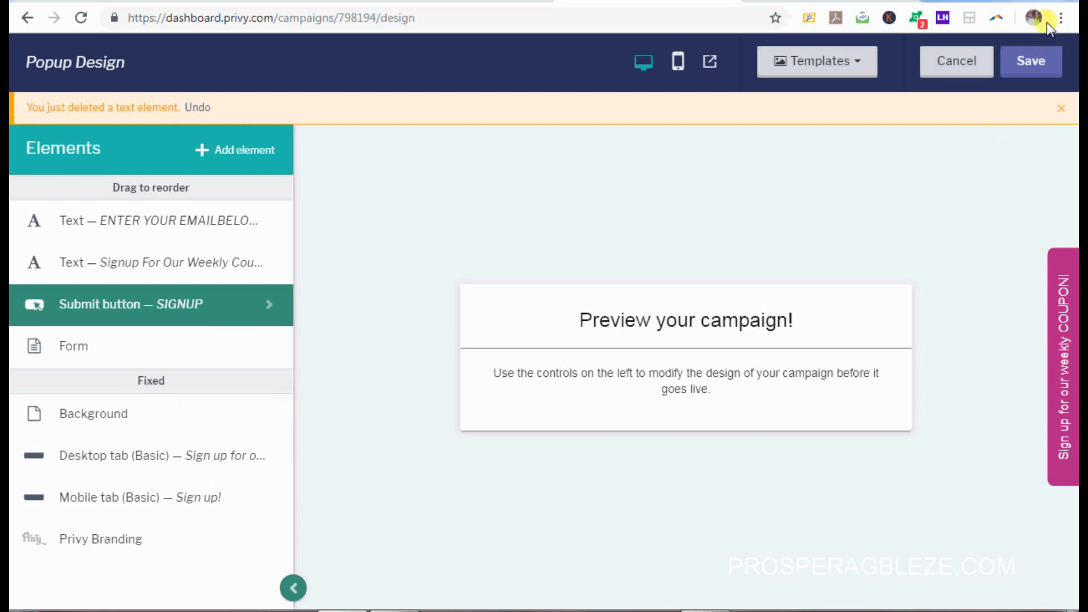
click(1027, 54)
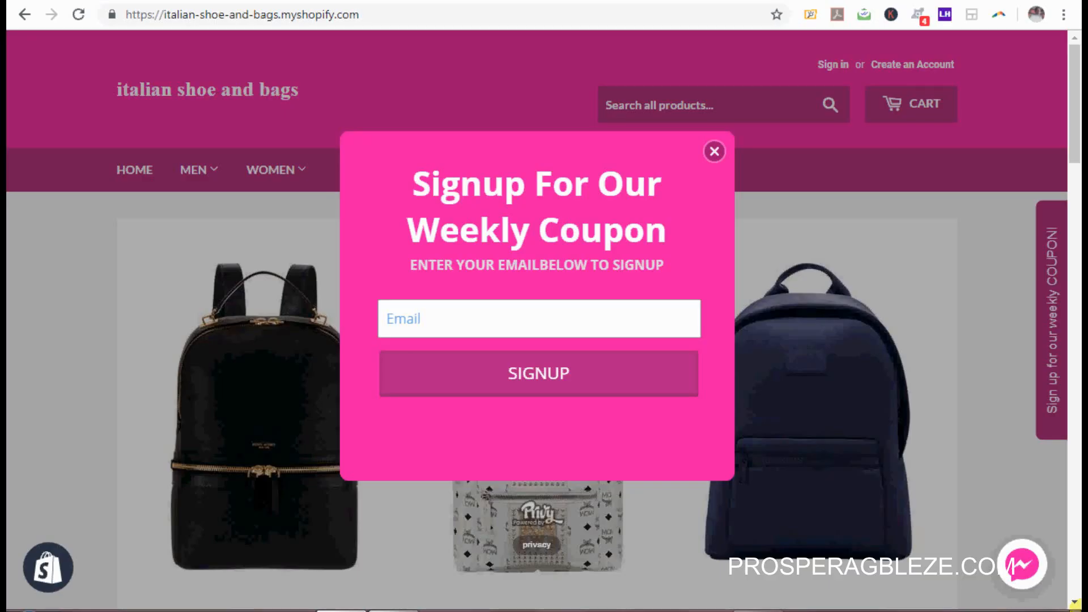
Step: Reopen the coupon popup from the store's side tab, submit a test e-mail, and close the Thanks! message
click(625, 380)
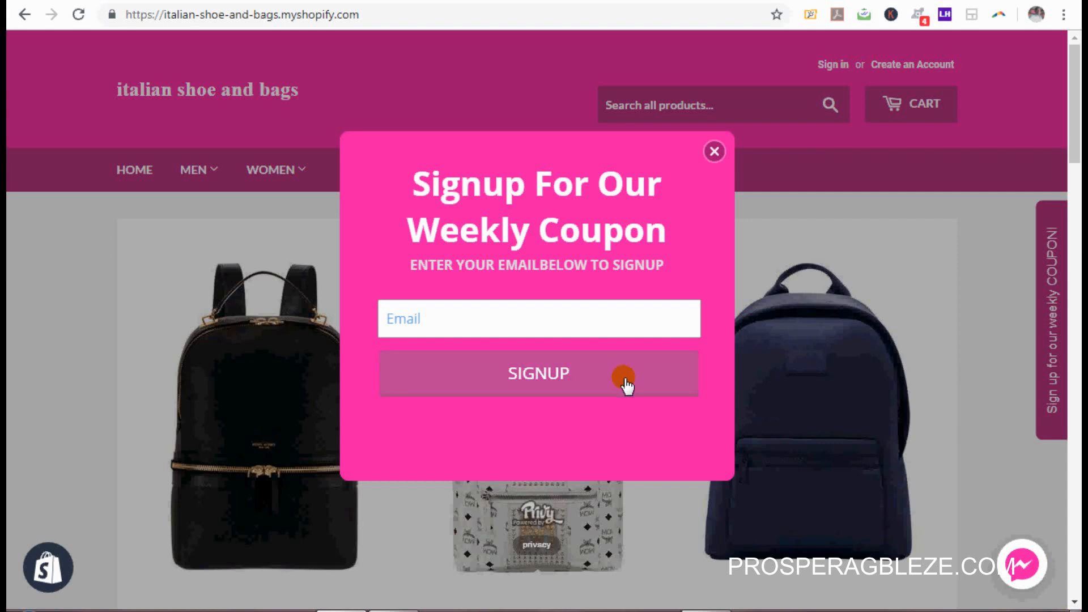
click(713, 152)
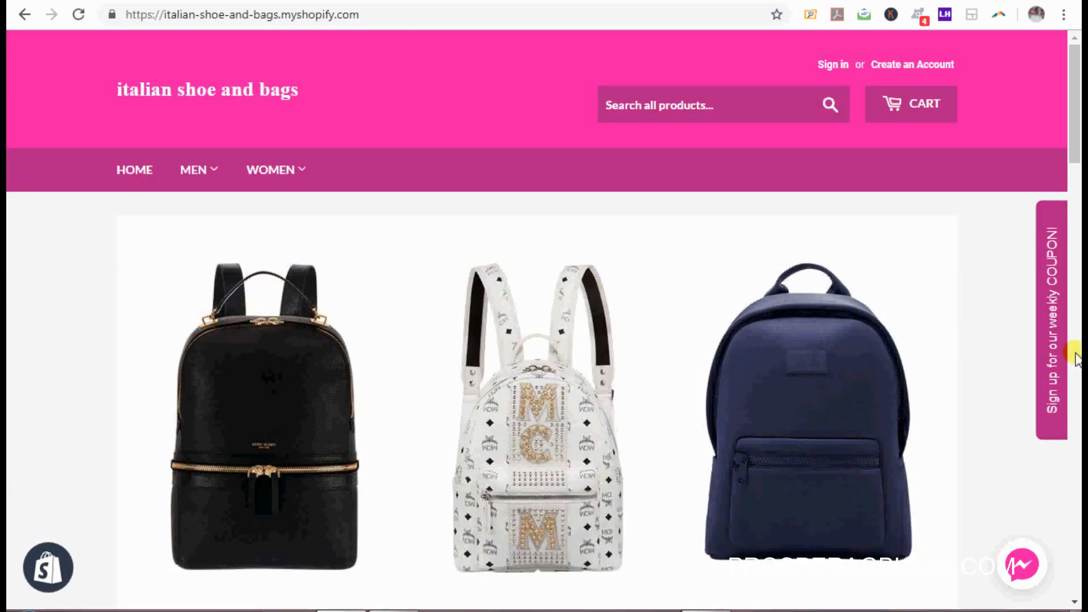
click(1049, 347)
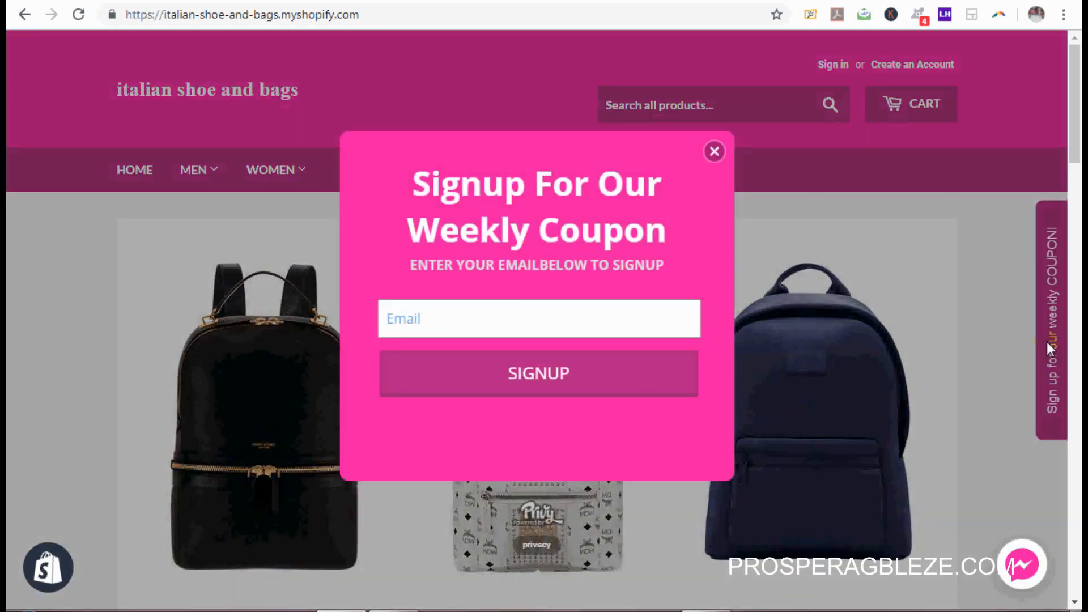
click(598, 313)
click(493, 361)
click(516, 372)
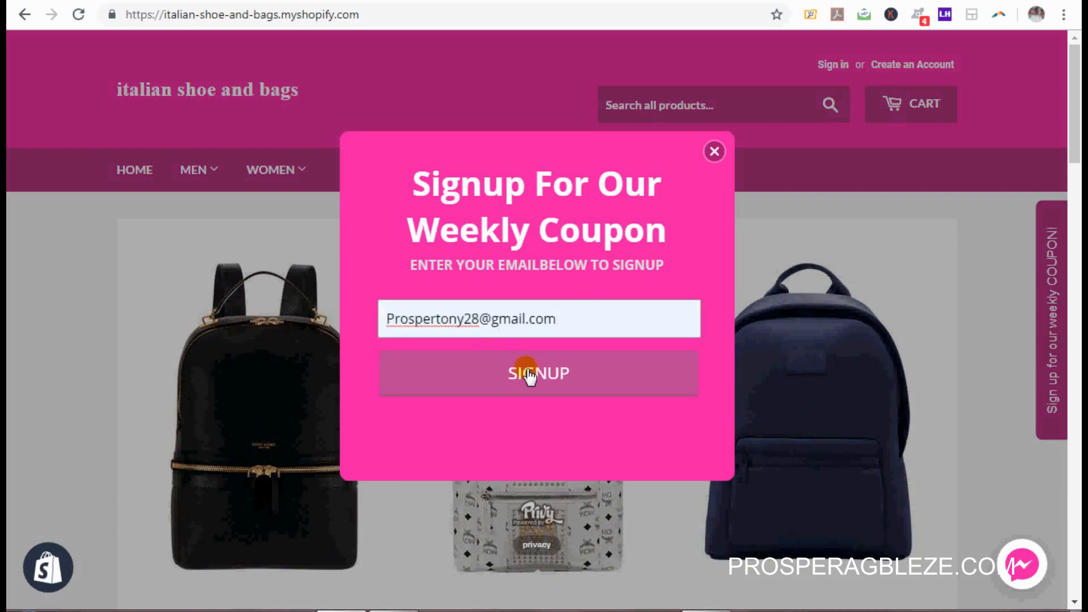
click(528, 370)
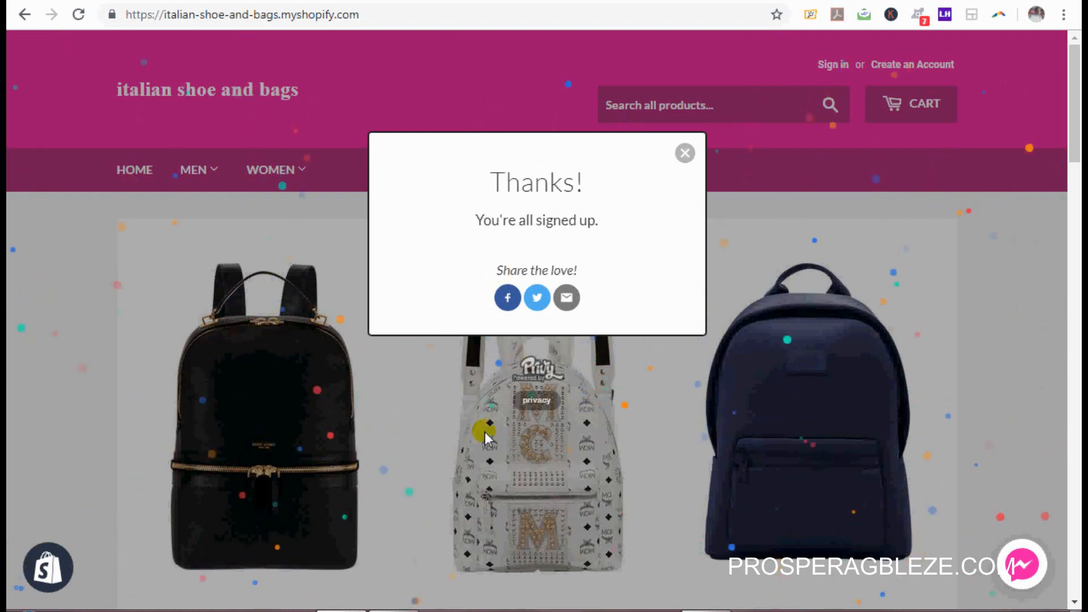
click(684, 153)
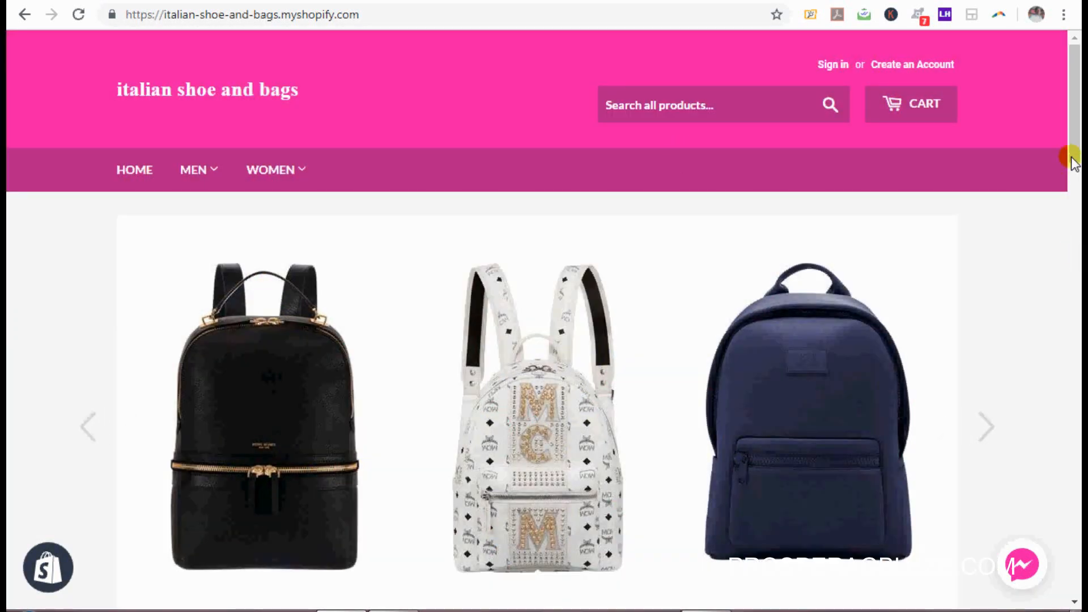
mouse_move(1072, 159)
mouse_down()
mouse_move(1079, 214)
mouse_move(1071, 145)
mouse_up()
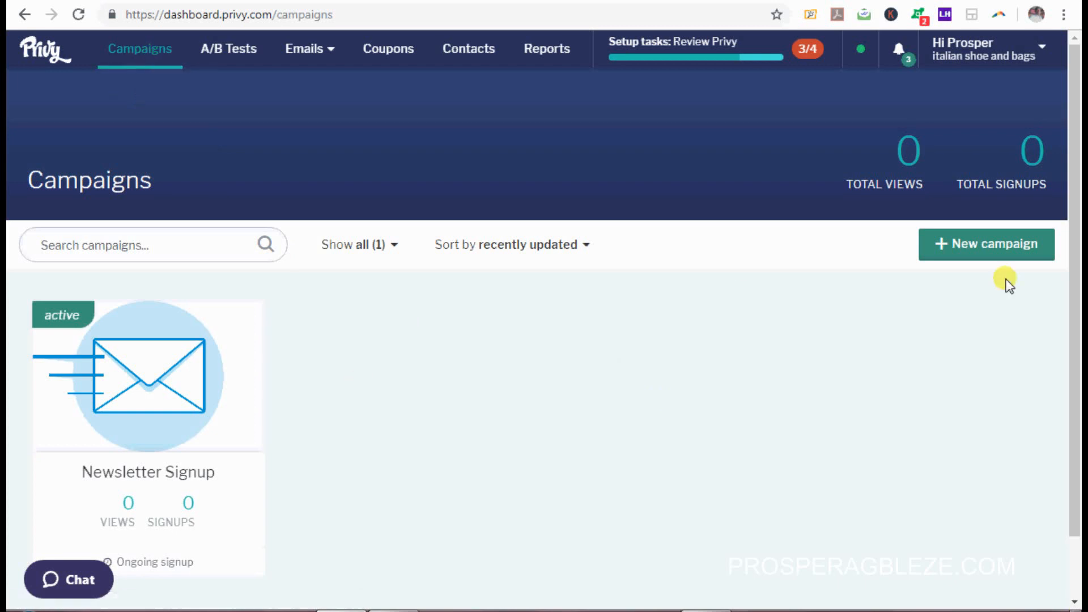
Step: Create a campaign from the Exit Email Capture recipe and open its popup Design
click(989, 244)
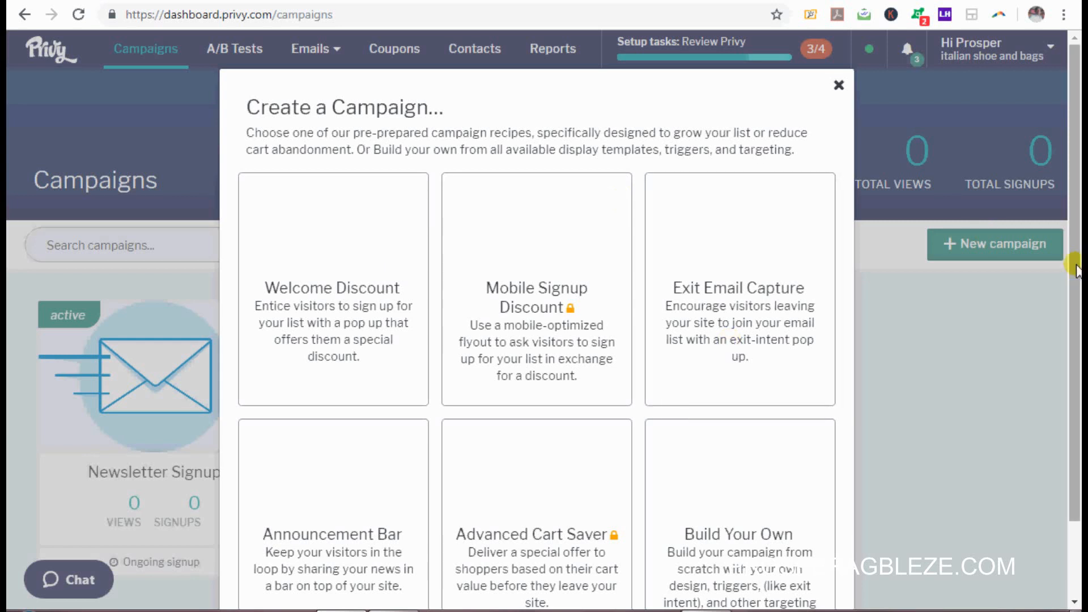
drag(1075, 269, 1084, 355)
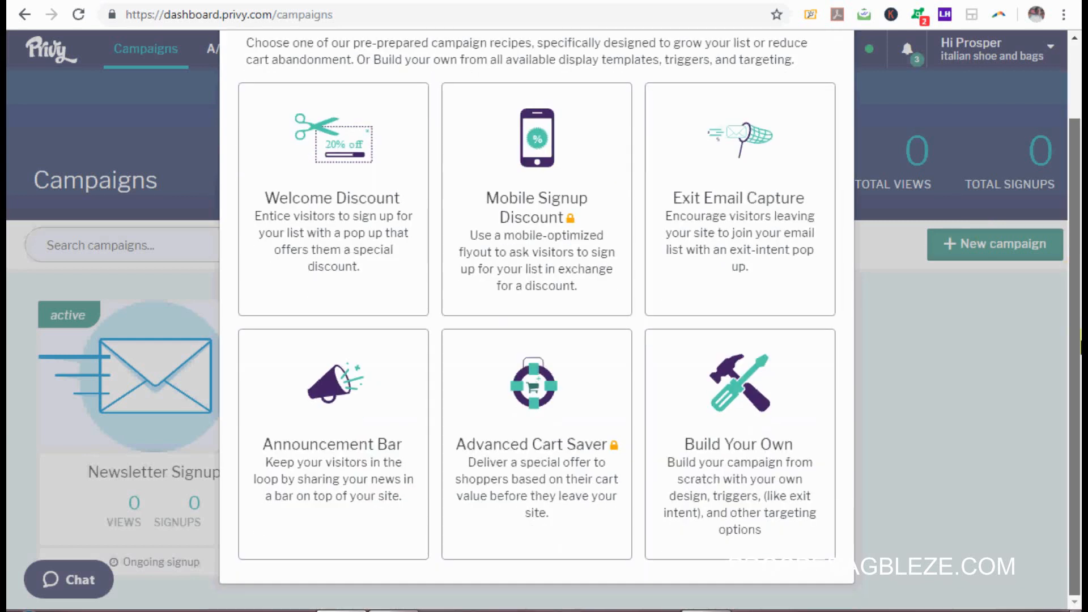
drag(1083, 341, 1080, 336)
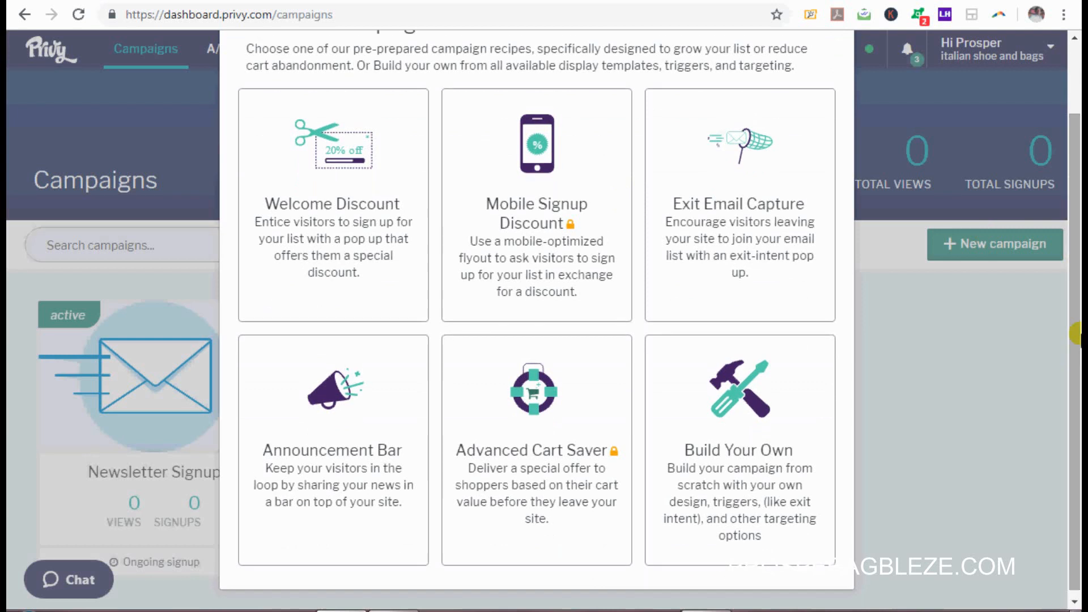
click(712, 240)
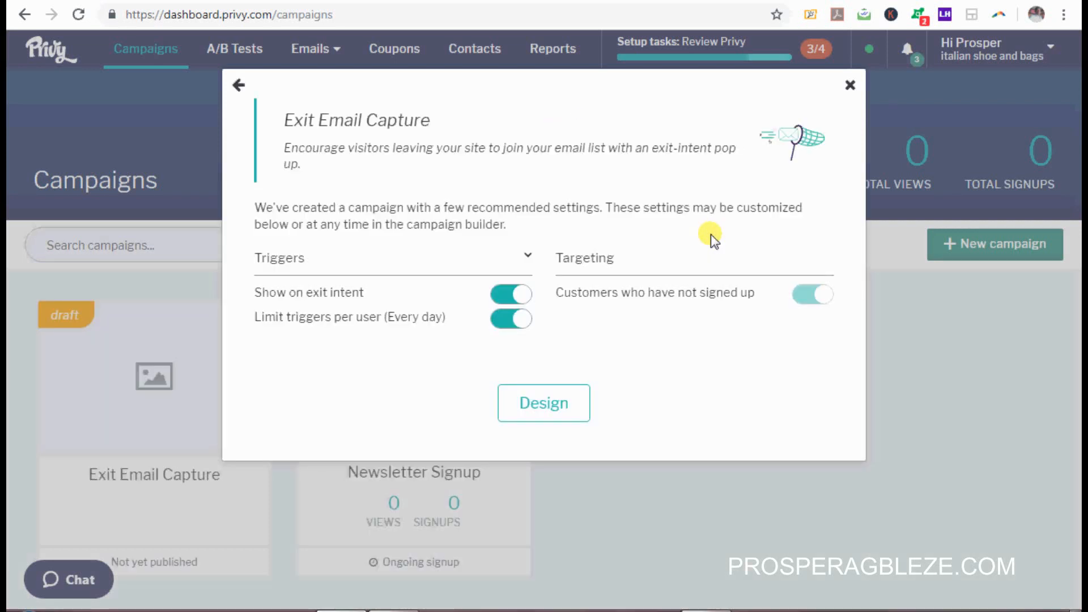
click(538, 404)
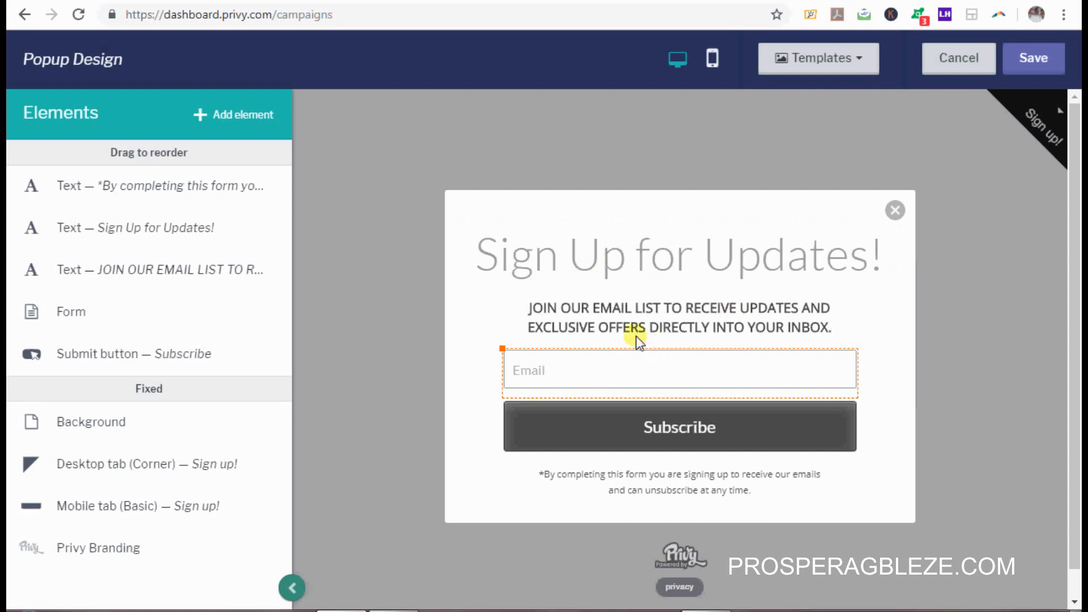
Step: Replace the 'Sign Up for Updates!' heading with LEAVING???
click(645, 268)
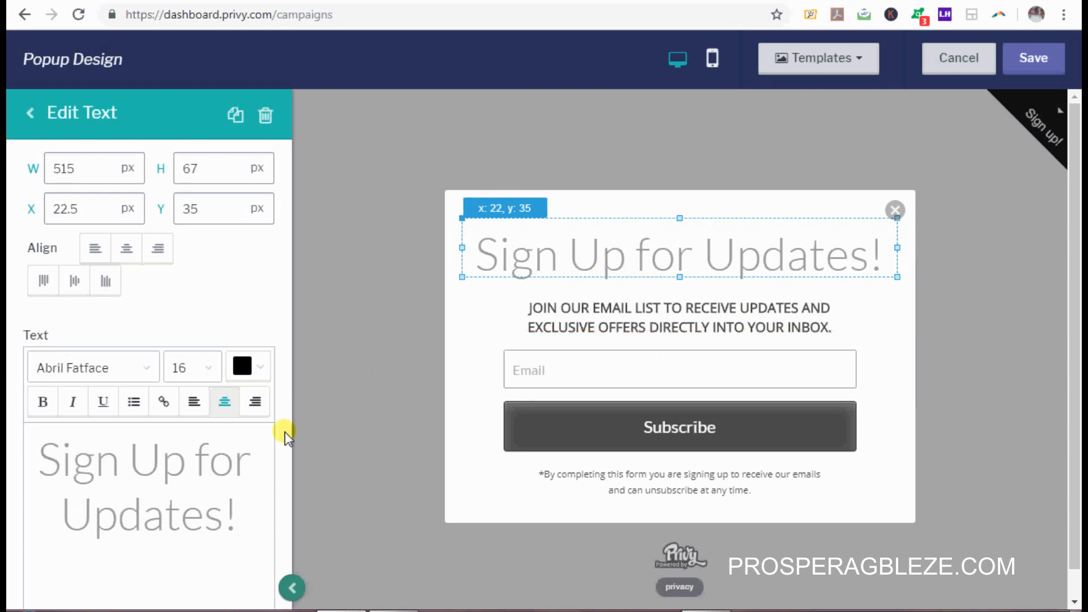
drag(243, 524, 7, 357)
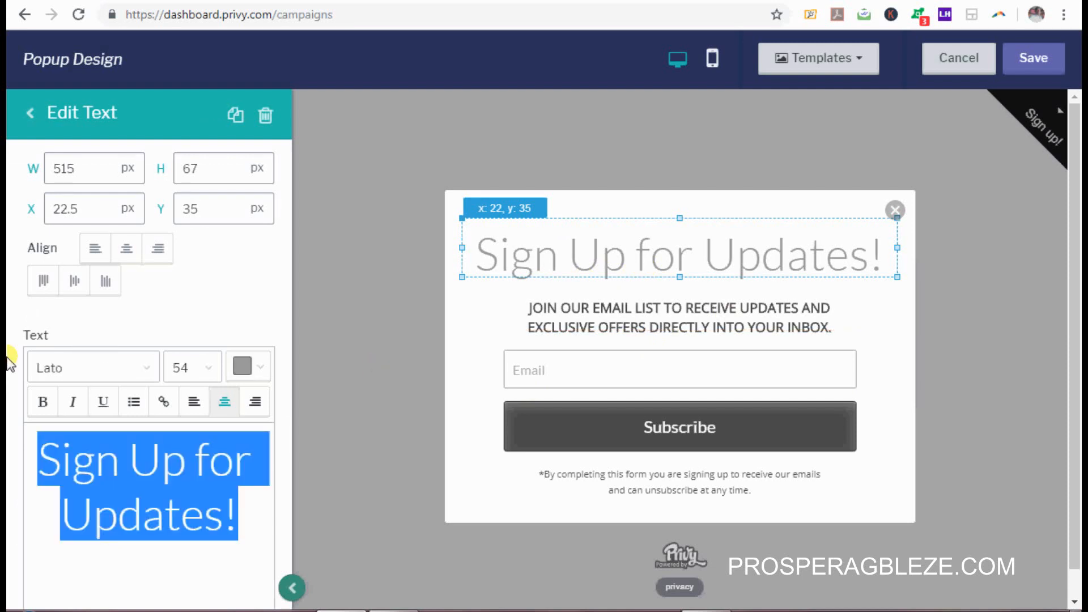
text(LEAVIN)
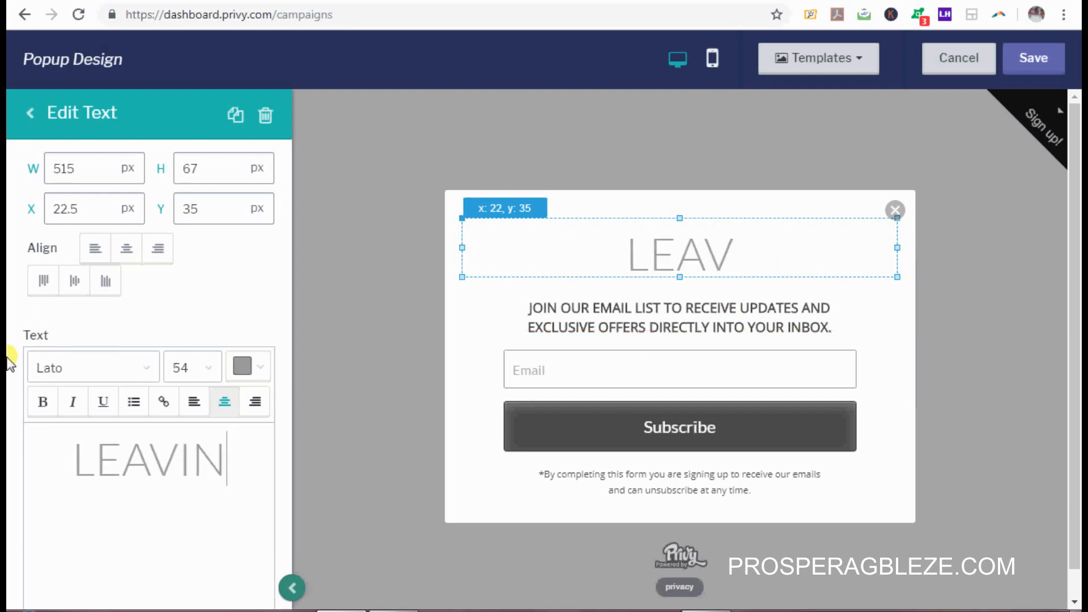
text(G)
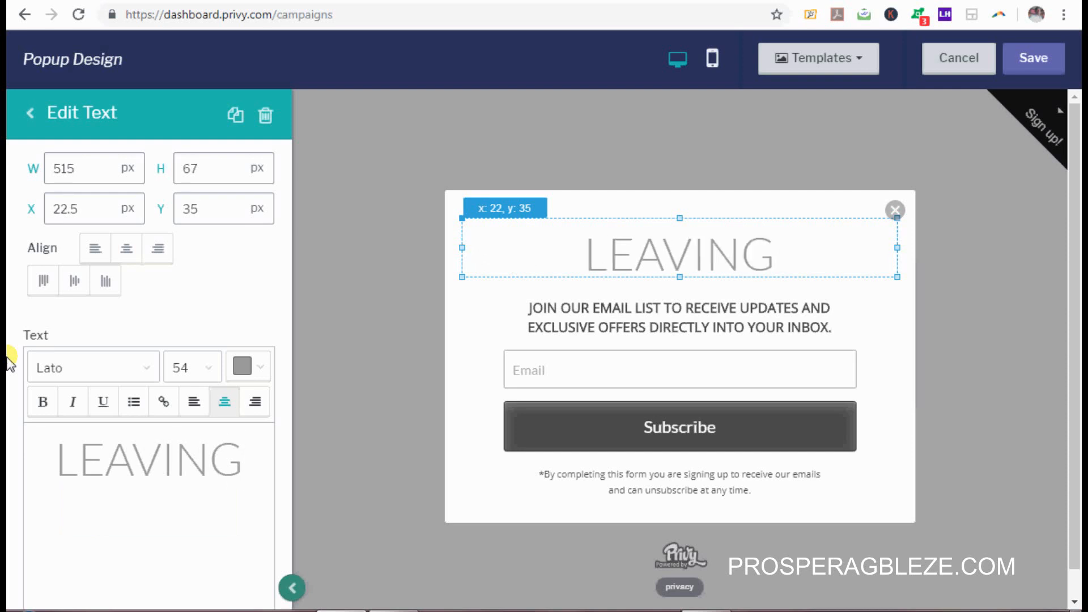
text(???)
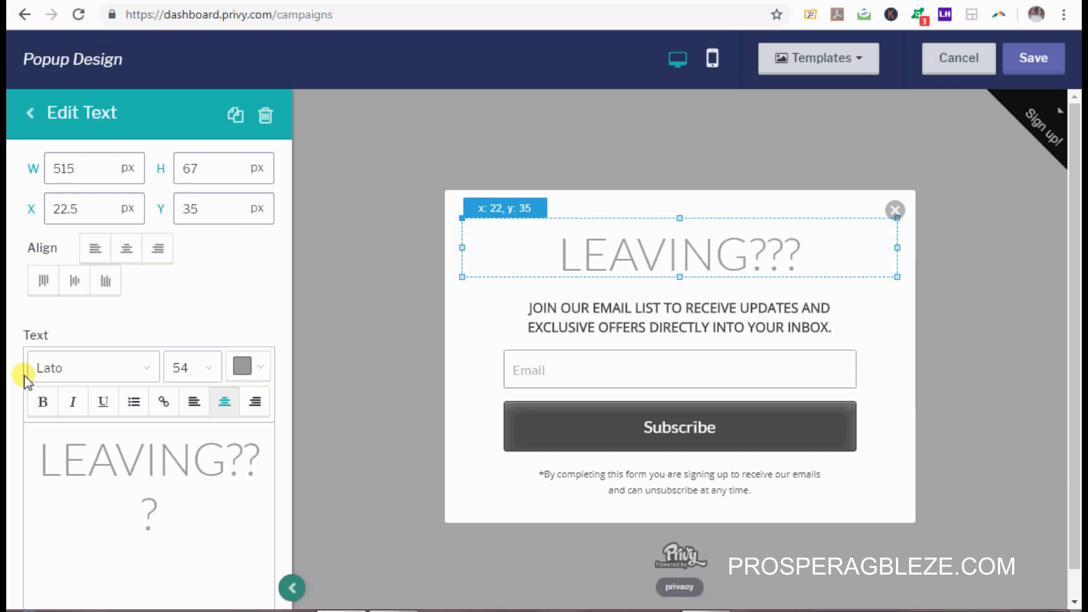
Step: Change the subtitle to 'ENTER YOUR EMAIL TO GET 20% DISCOUNT TO COMPLETE YOUR ORDER' and delete the disclaimer
click(656, 320)
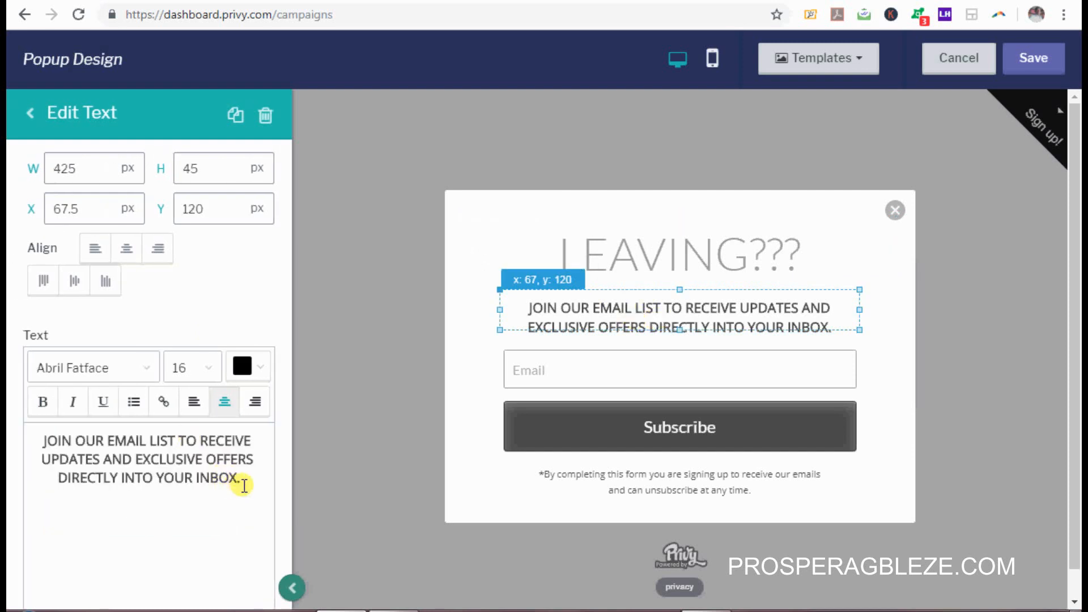
drag(244, 485, 8, 386)
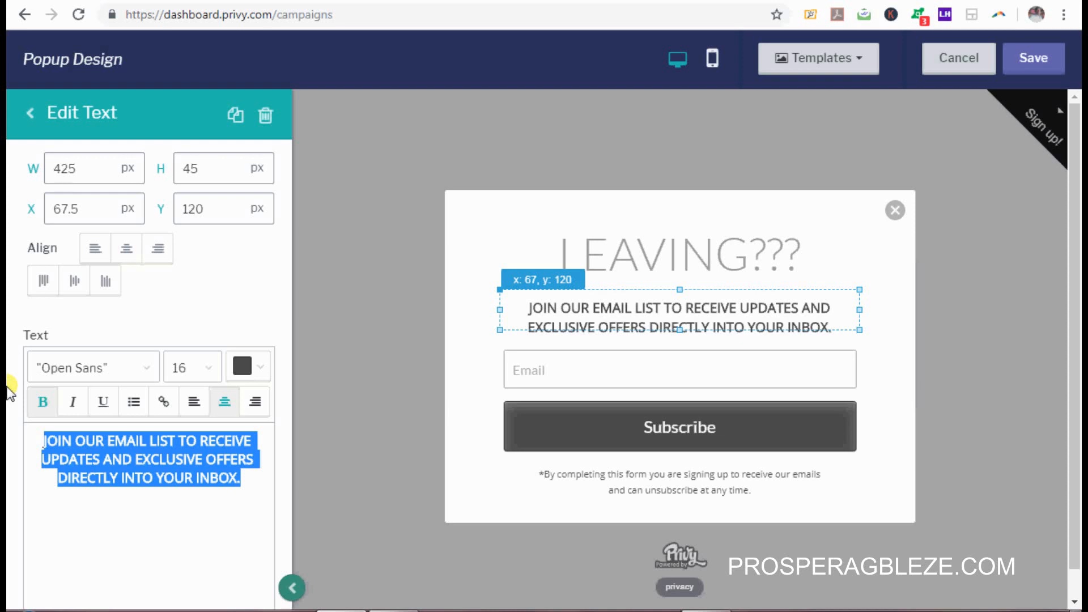
text(ENTER YO)
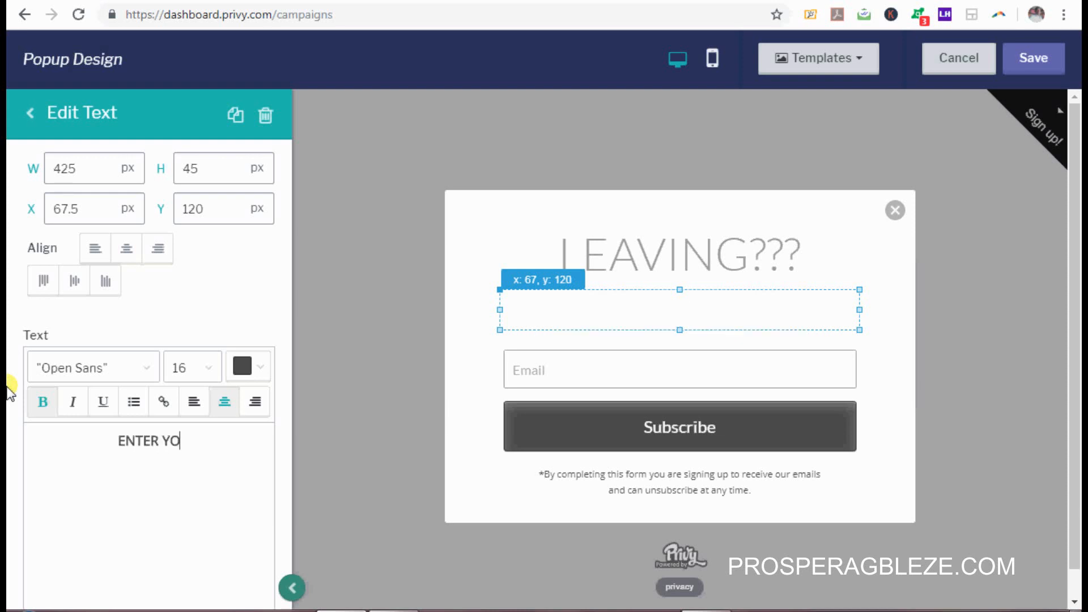
text(UR EMAIL)
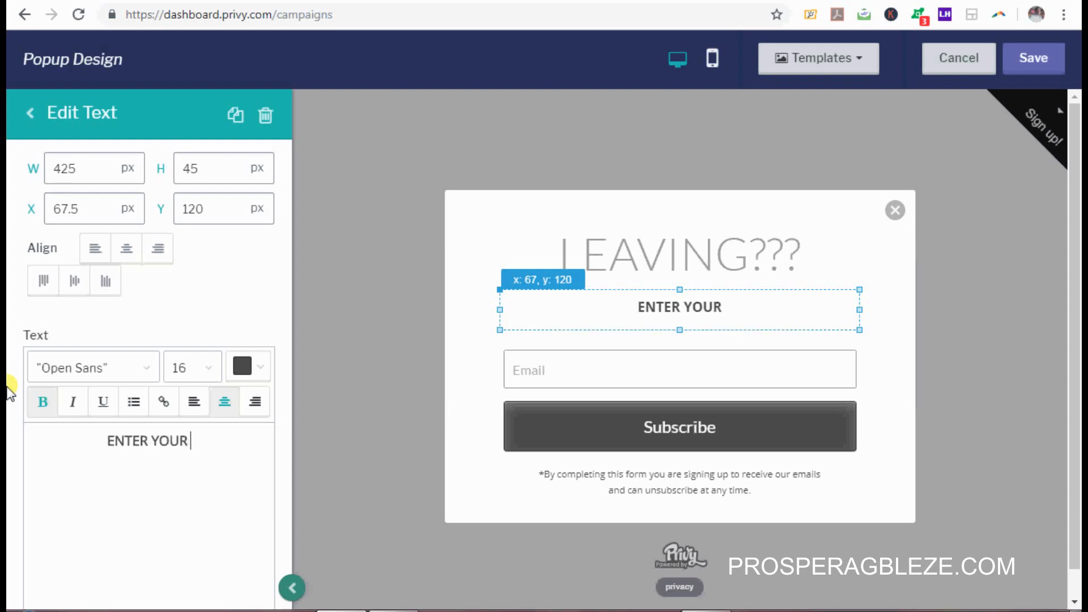
text( TO GET)
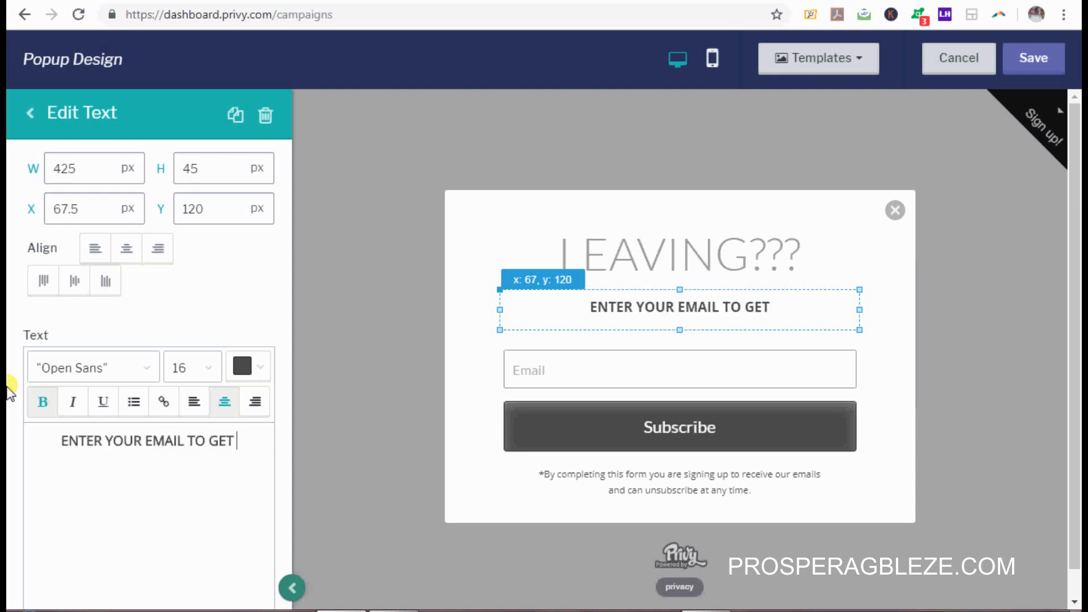
text( 20%)
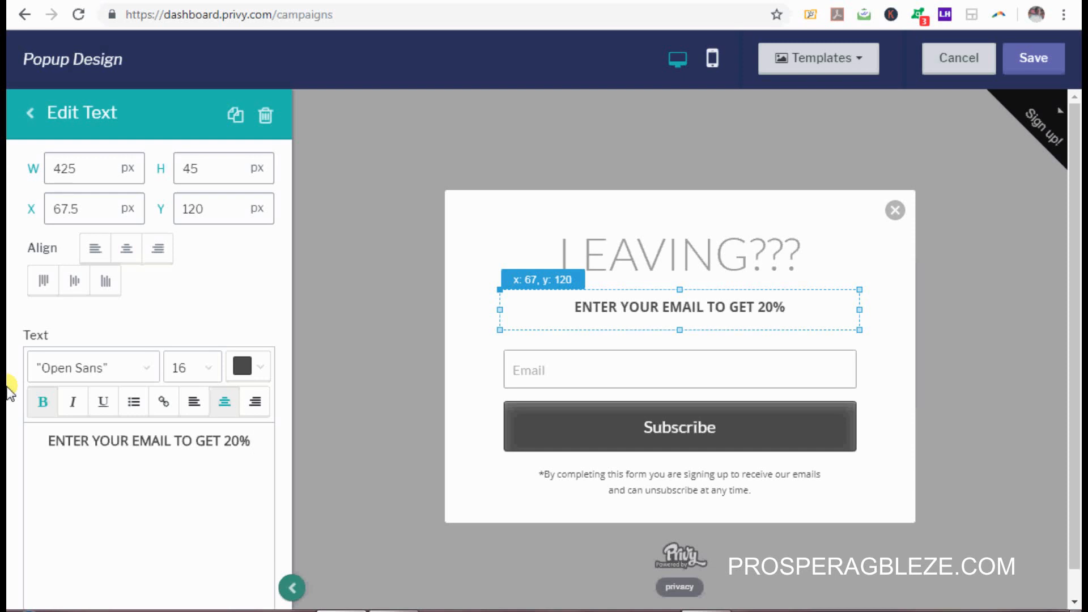
text( D)
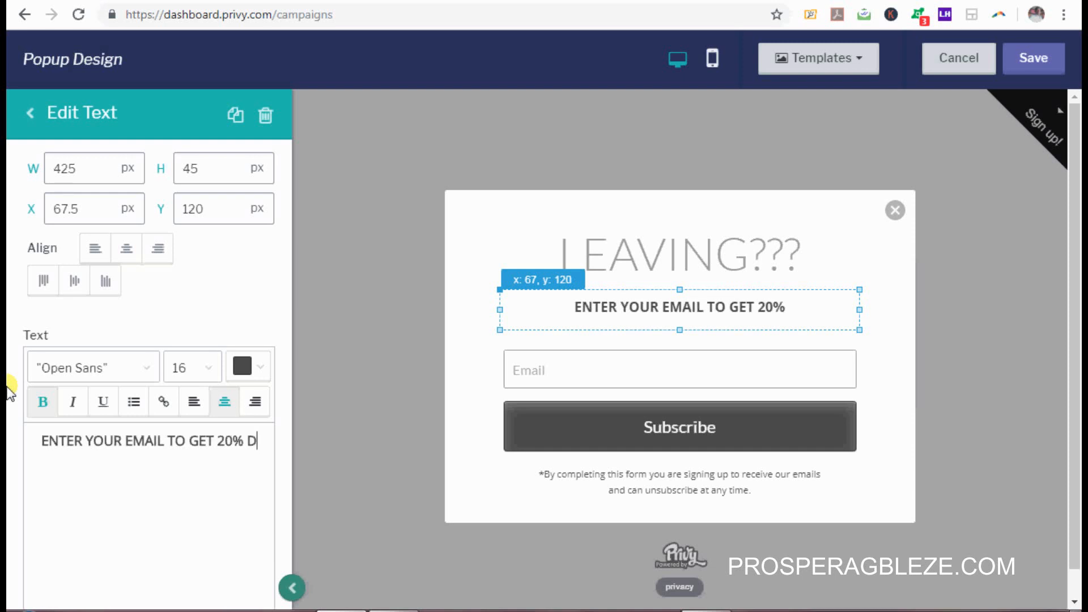
text(ISCOUN)
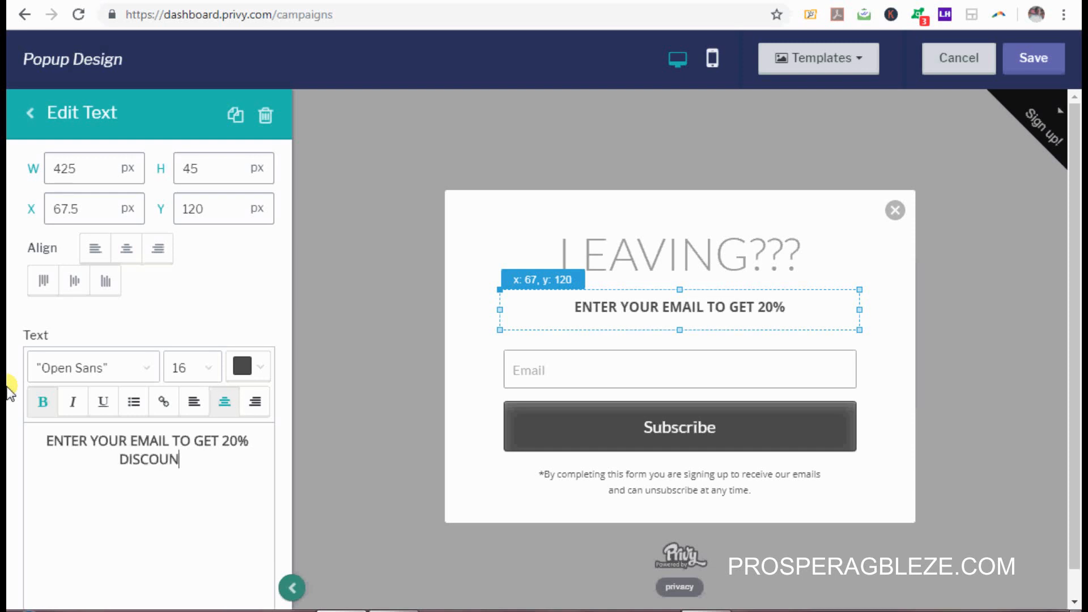
text(T TO COMPLETE)
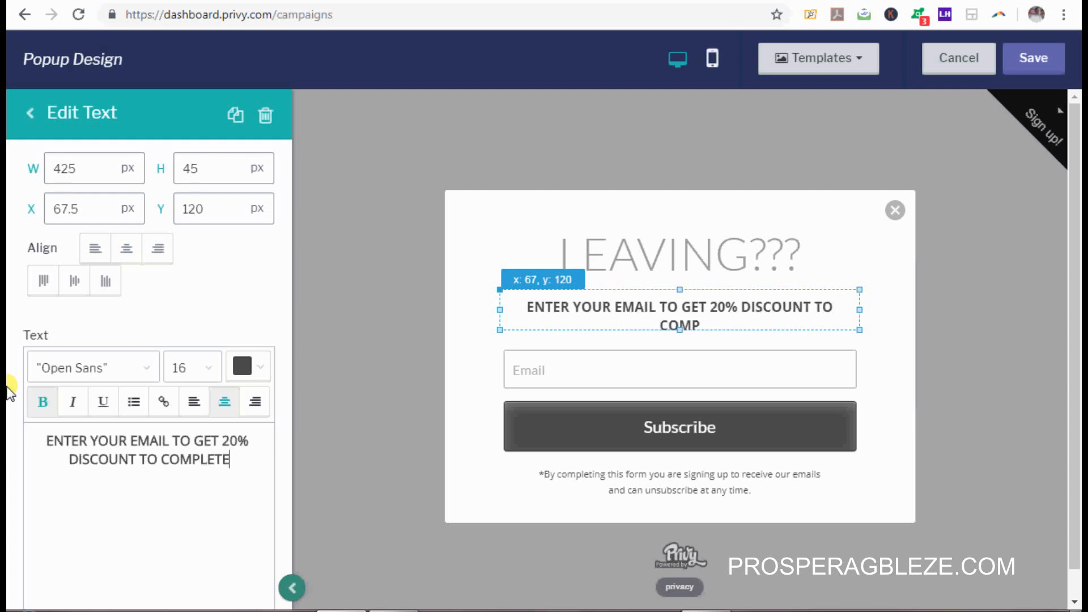
text( YO)
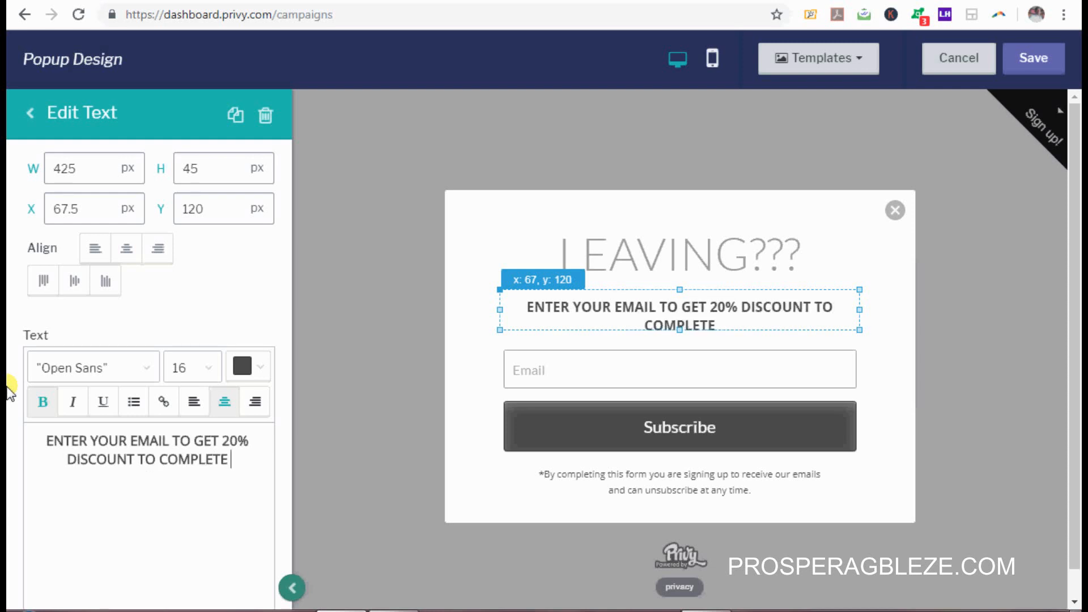
text(UR ORDER)
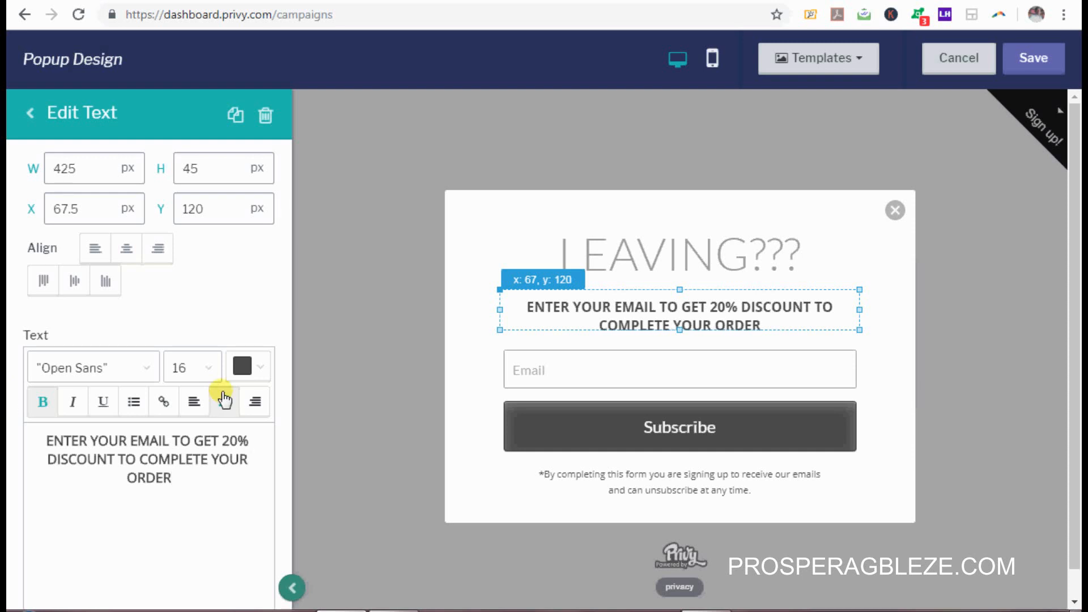
click(687, 483)
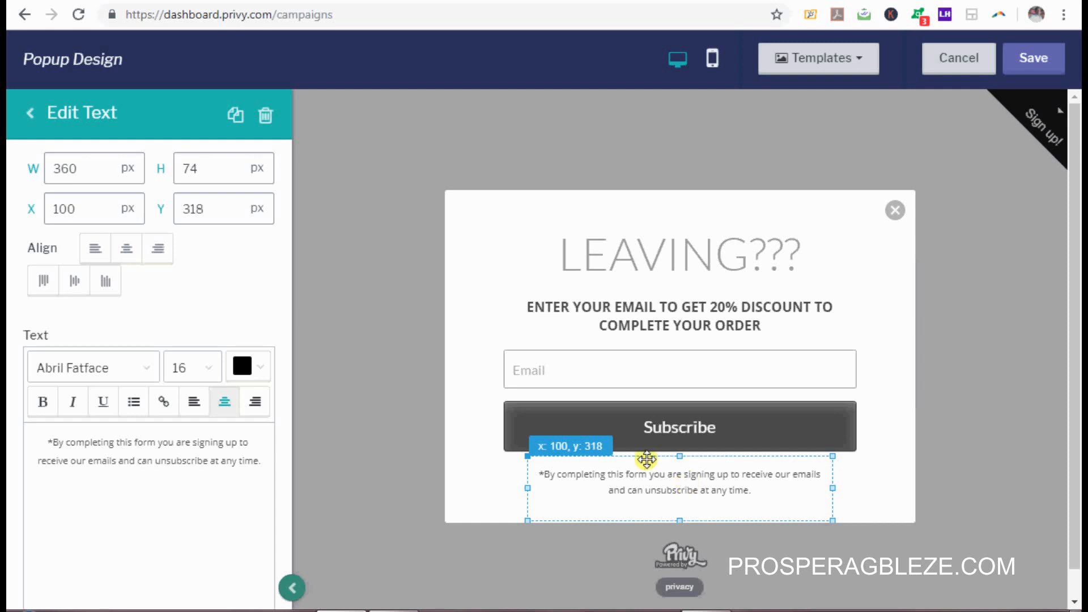
click(265, 117)
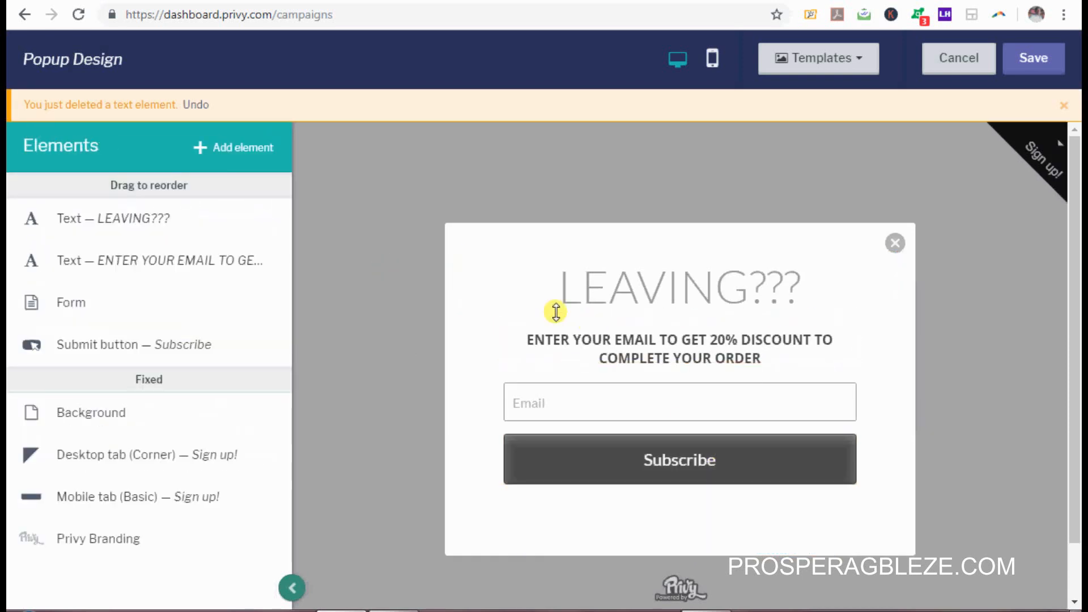
Step: Open the popup background colour and paste over its current hex value
click(454, 281)
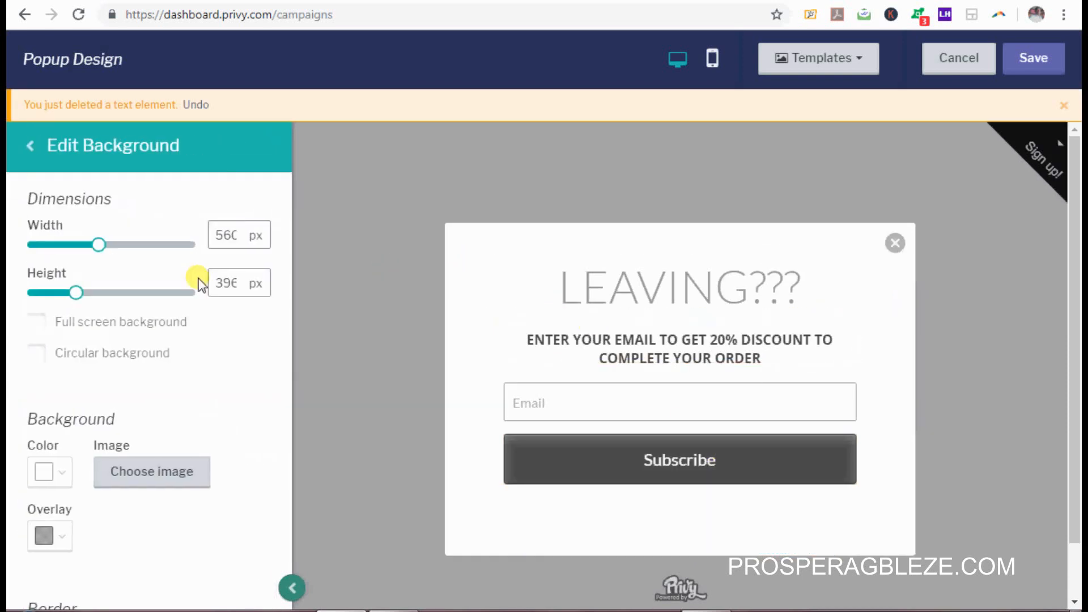
click(63, 474)
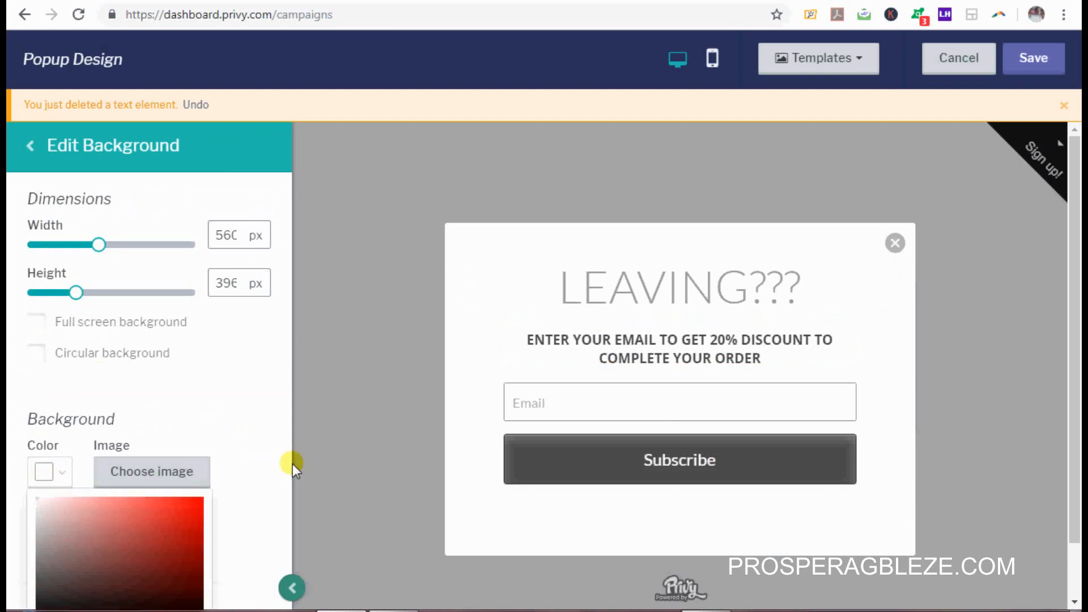
scroll(287, 318, down, 2)
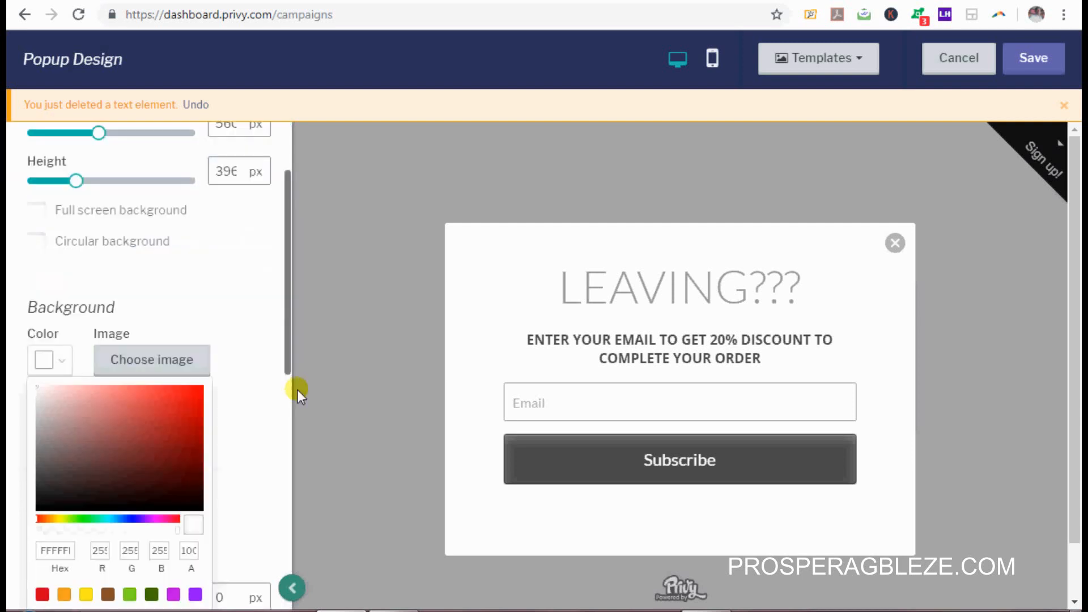
scroll(287, 396, down, 2)
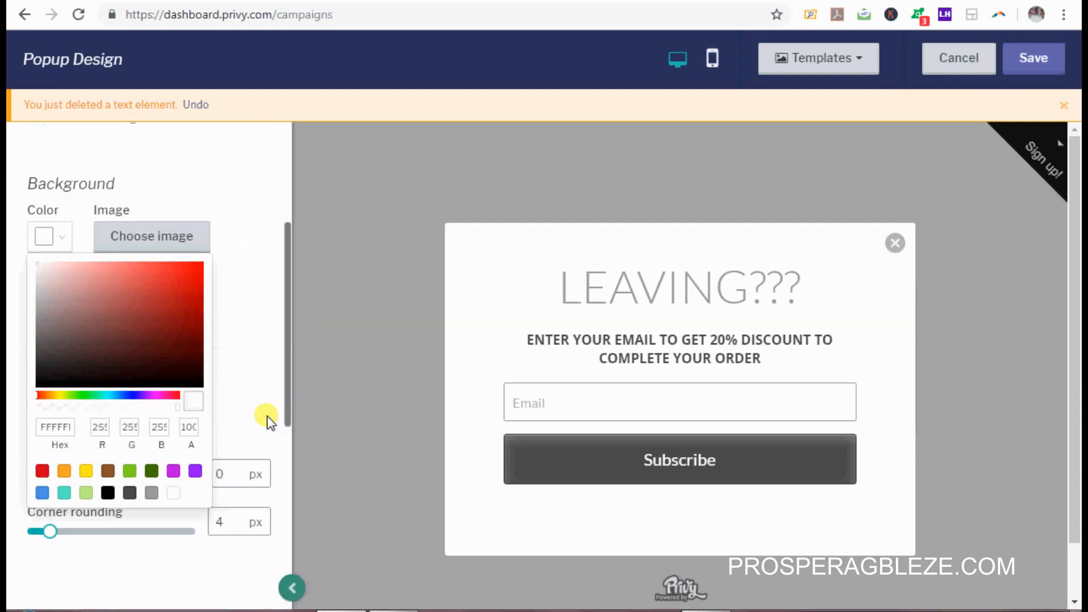
double_click(58, 429)
key(ctrl+v)
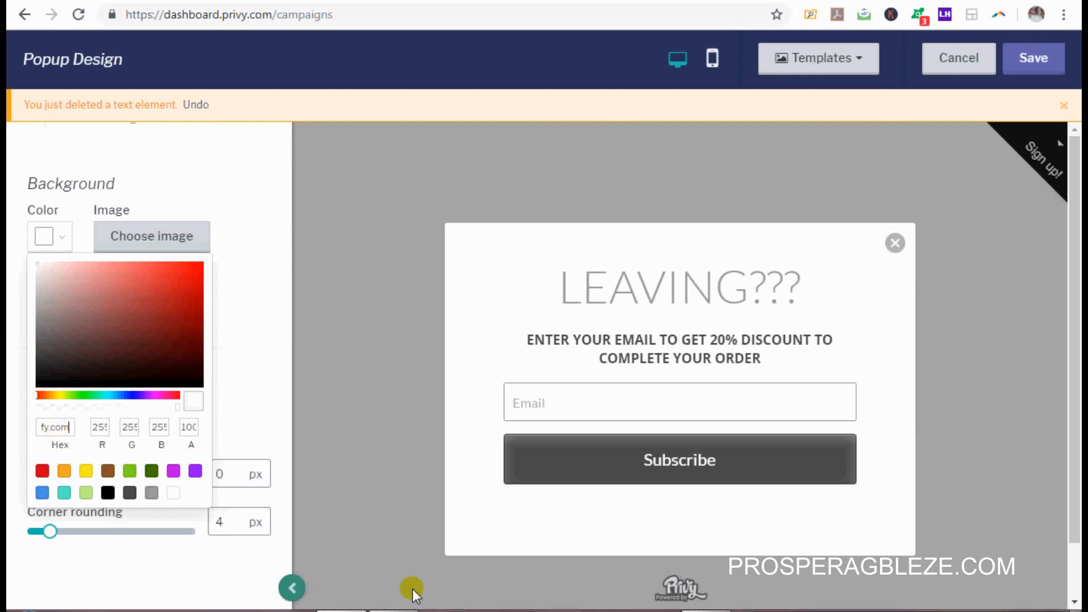
Step: Copy #E91CA4 from the notes and paste it as the popup background hex
click(393, 610)
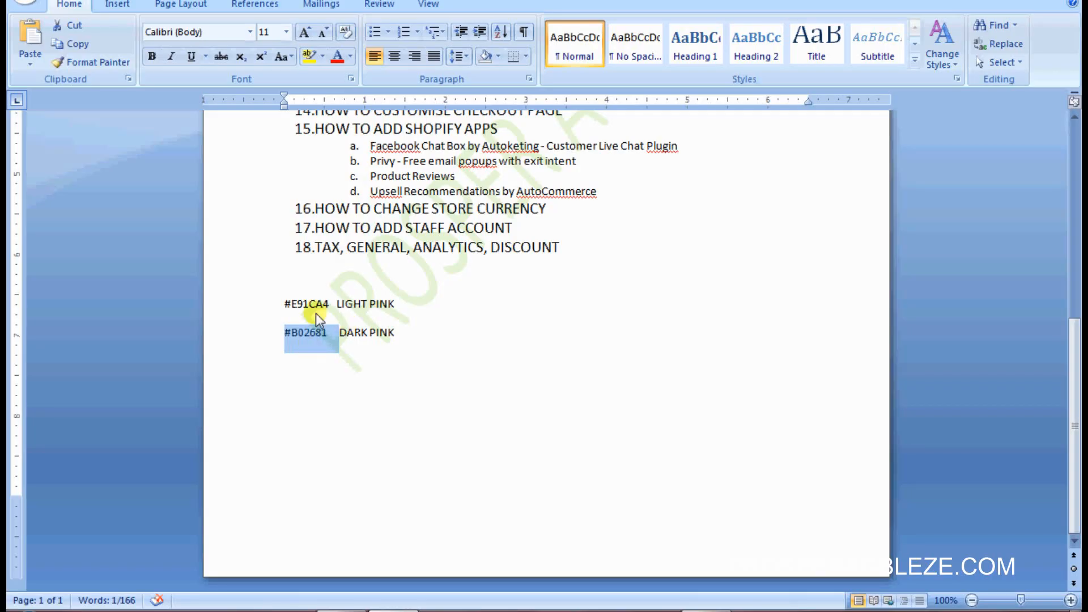
drag(329, 305, 282, 299)
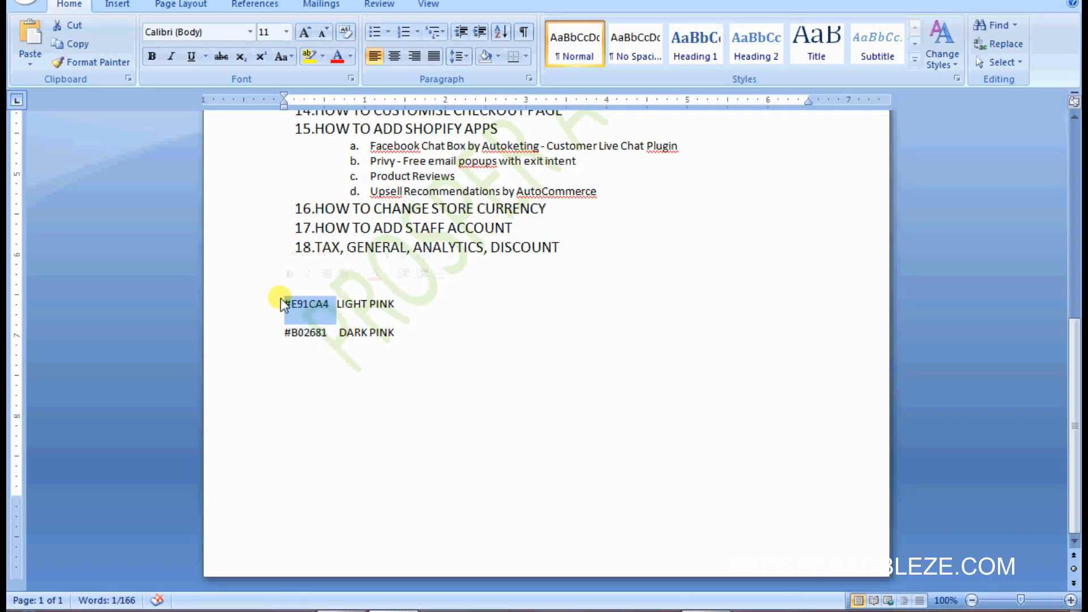
click(354, 609)
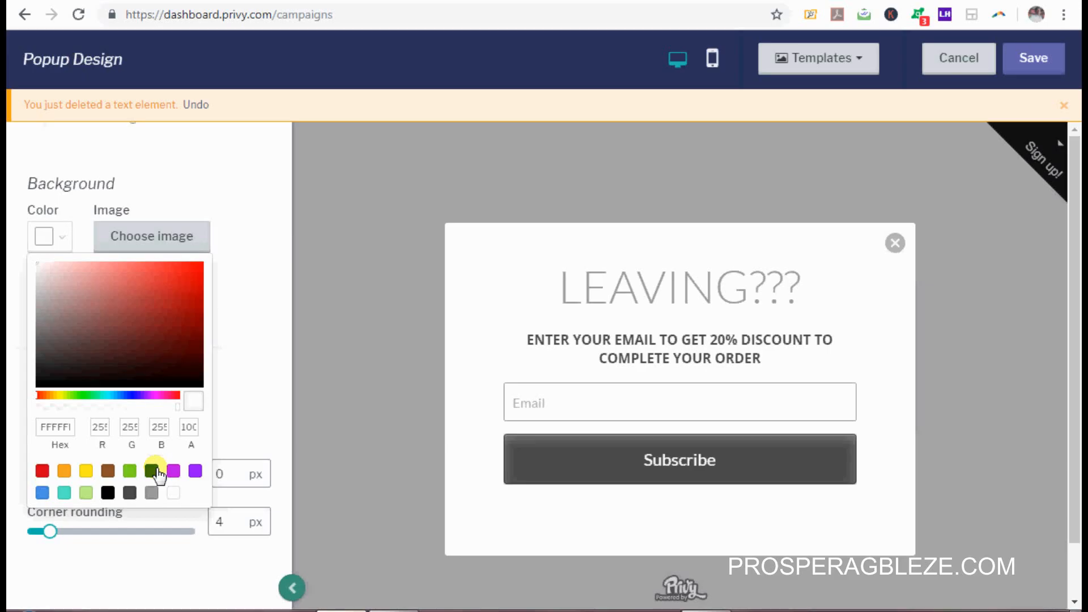
double_click(60, 420)
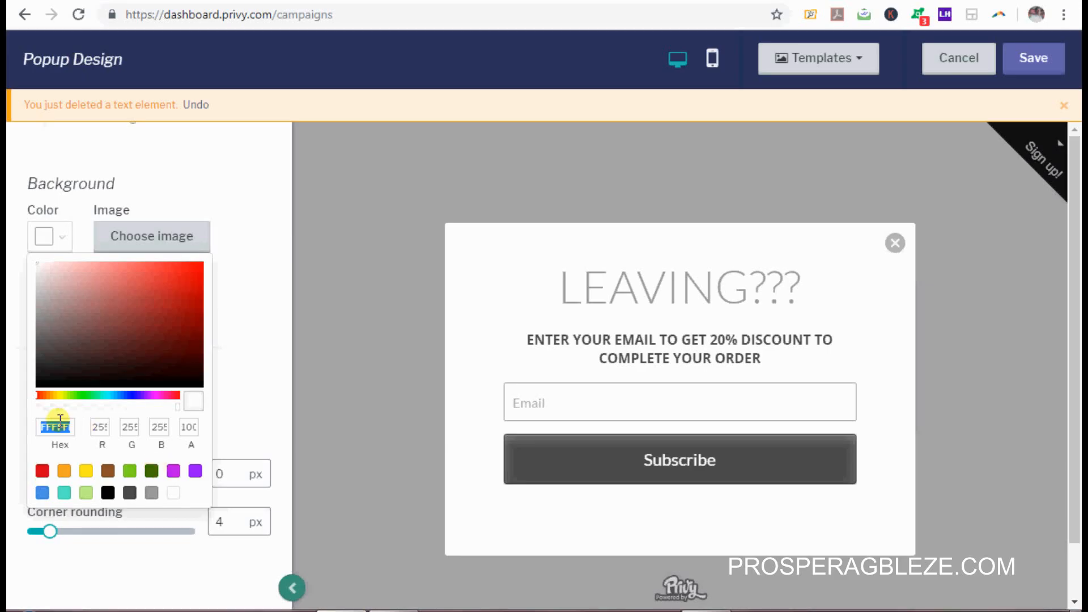
text(#E91CA4)
click(611, 273)
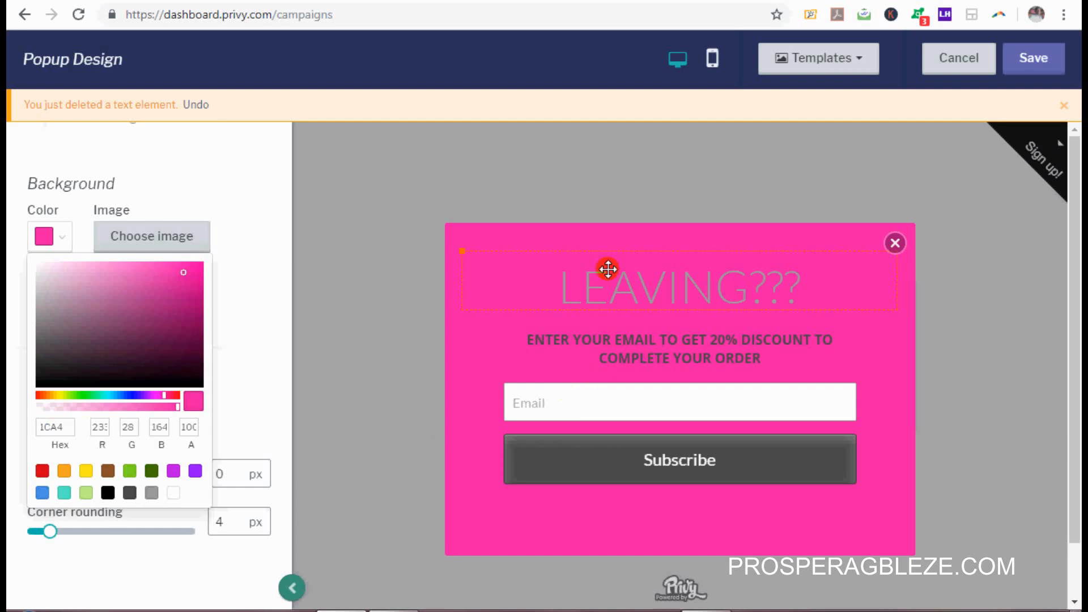
click(630, 282)
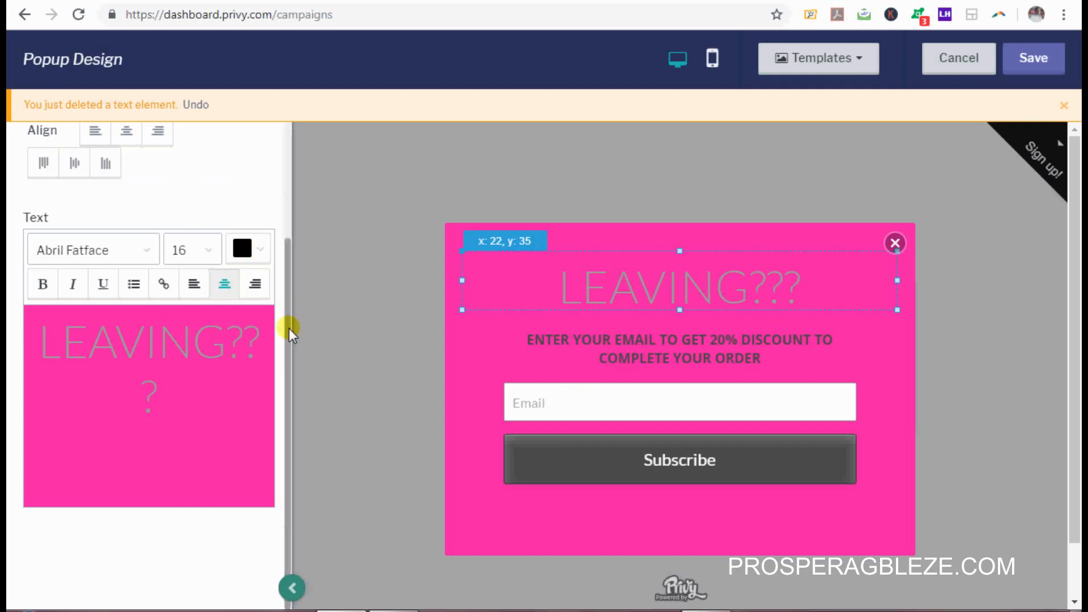
Step: Make the LEAVING??? heading text white
scroll(287, 283, up, 2)
scroll(285, 255, up, 2)
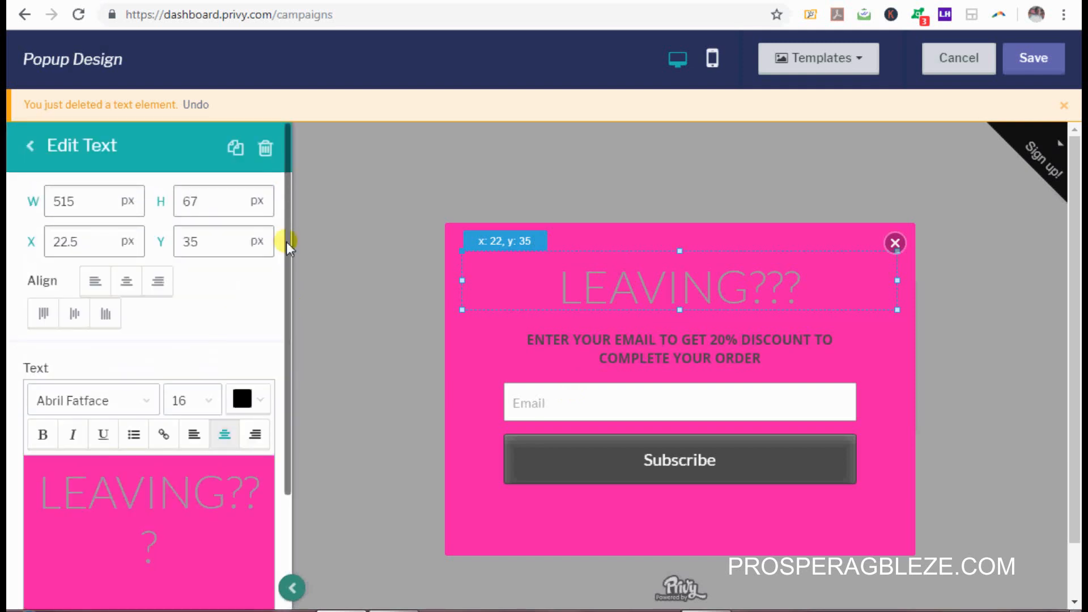
scroll(298, 340, down, 3)
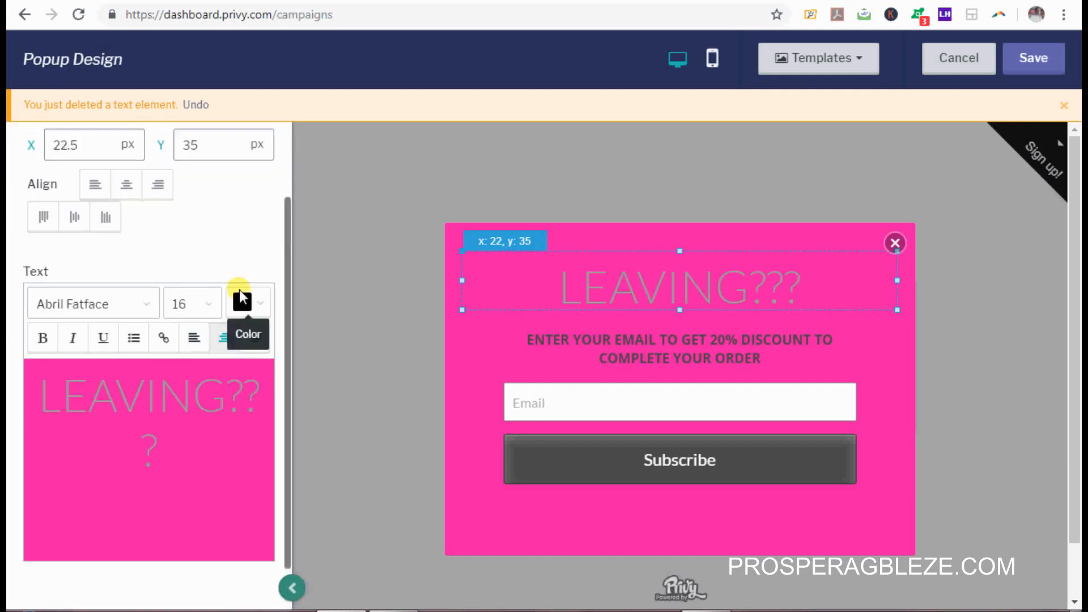
scroll(250, 295, down, 1)
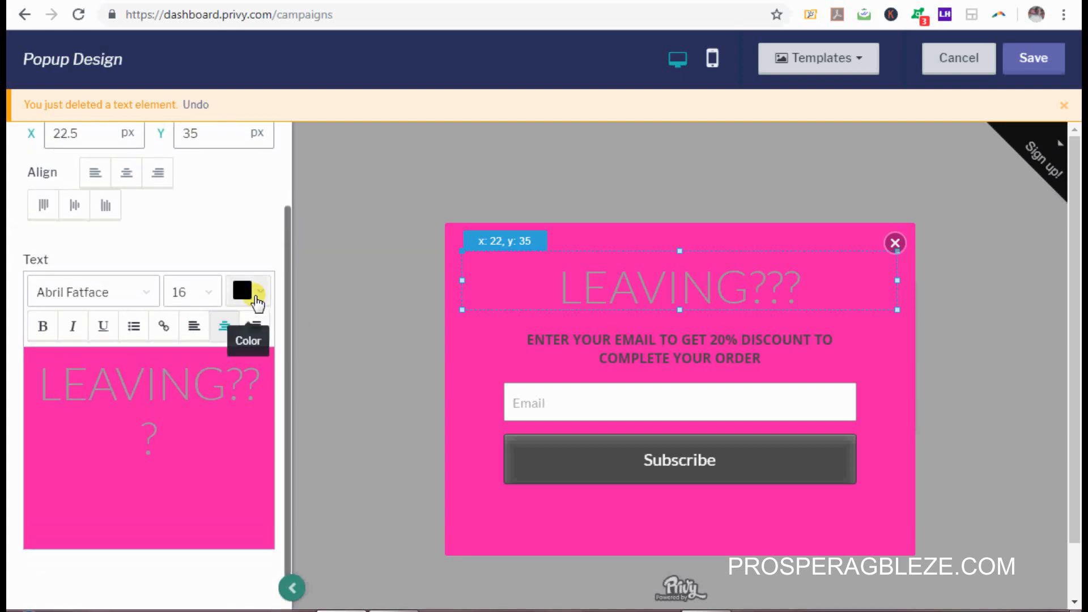
click(252, 292)
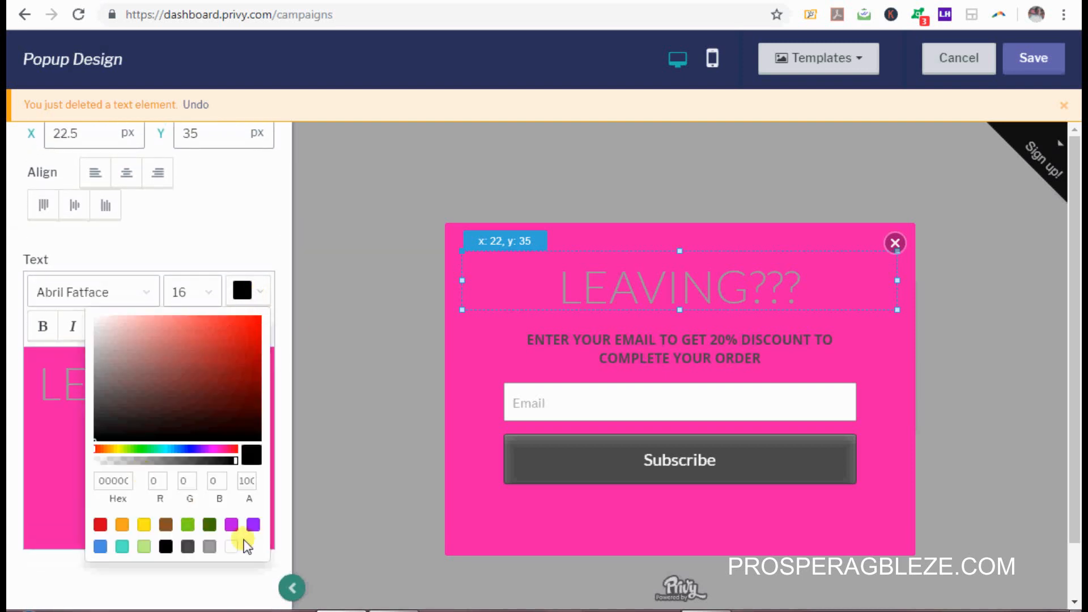
click(231, 547)
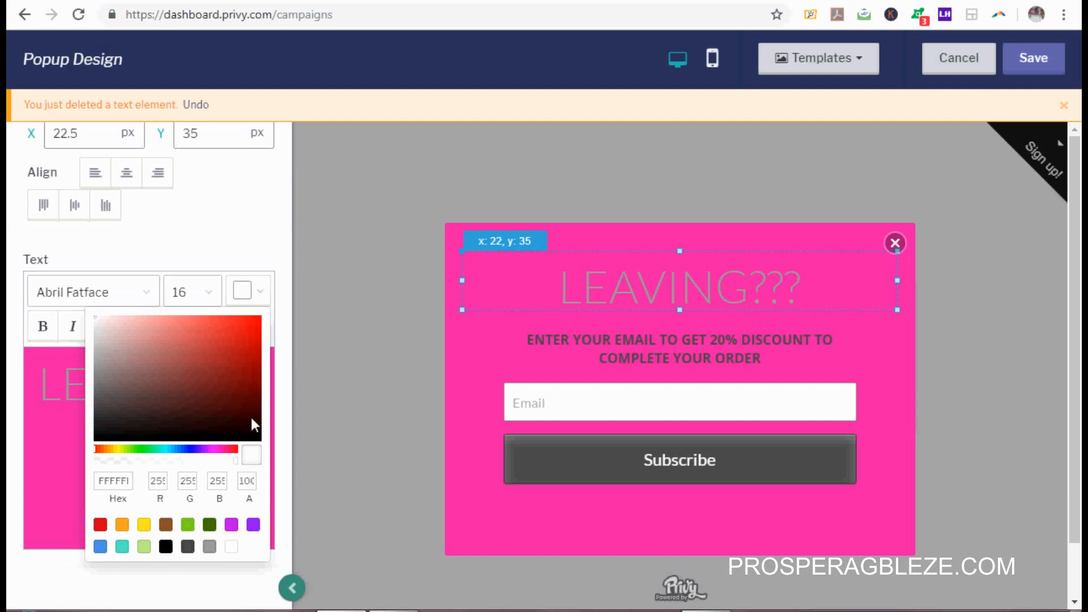
Step: Make the 20% discount subheading text white
click(675, 350)
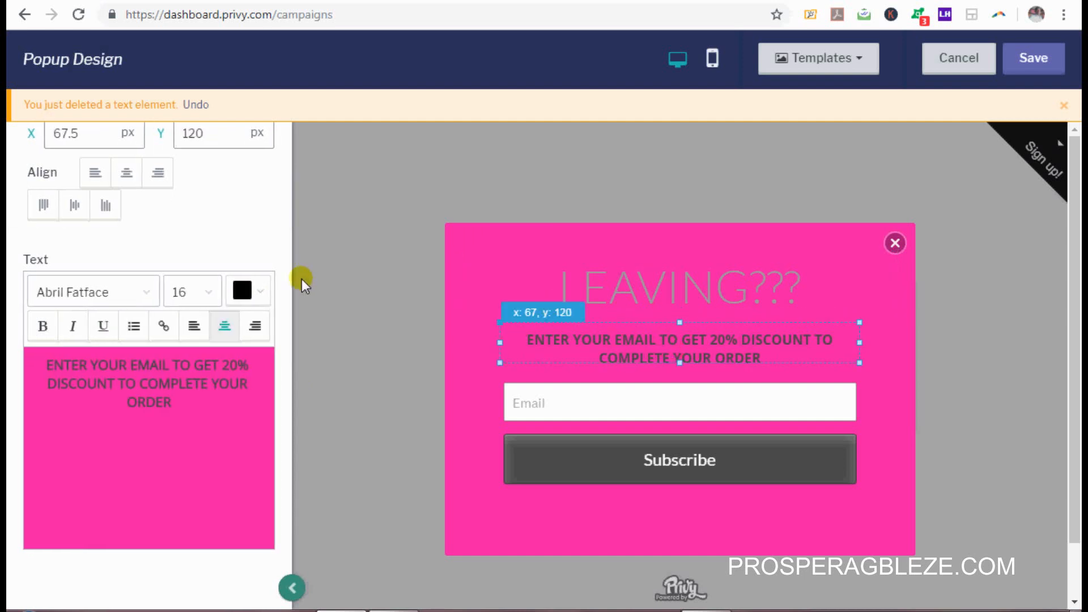
click(262, 292)
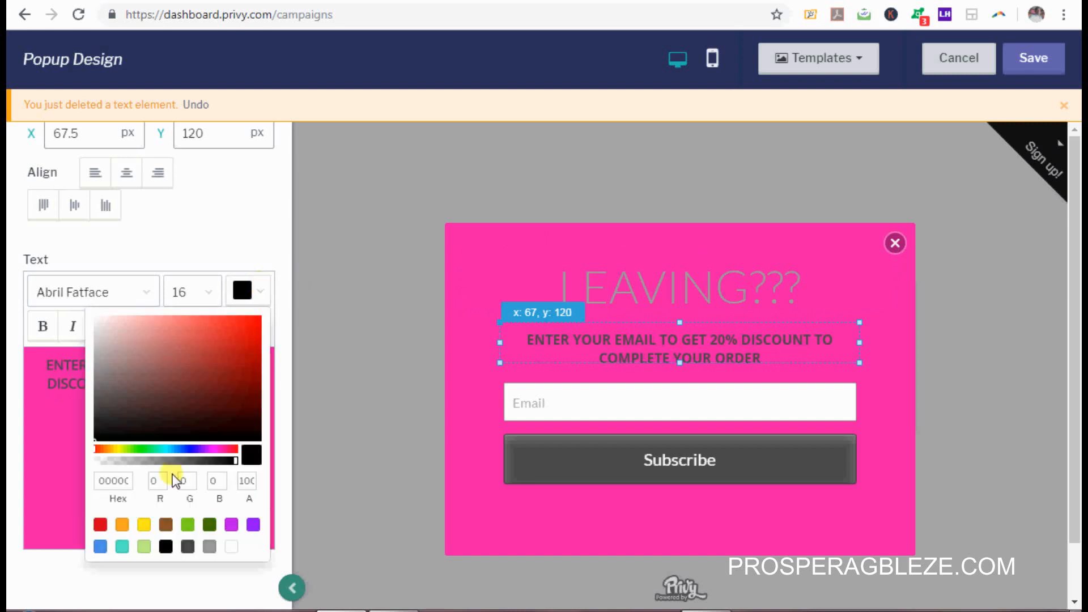
click(231, 546)
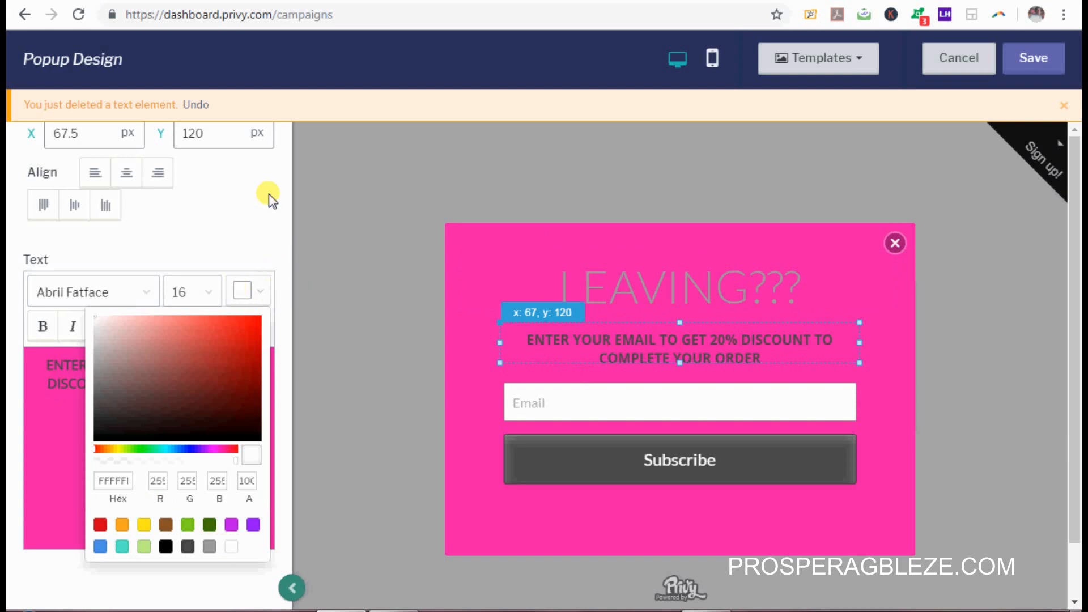
mouse_move(290, 249)
mouse_down()
mouse_move(287, 420)
mouse_move(315, 220)
mouse_move(294, 326)
mouse_move(282, 182)
mouse_move(287, 233)
mouse_up()
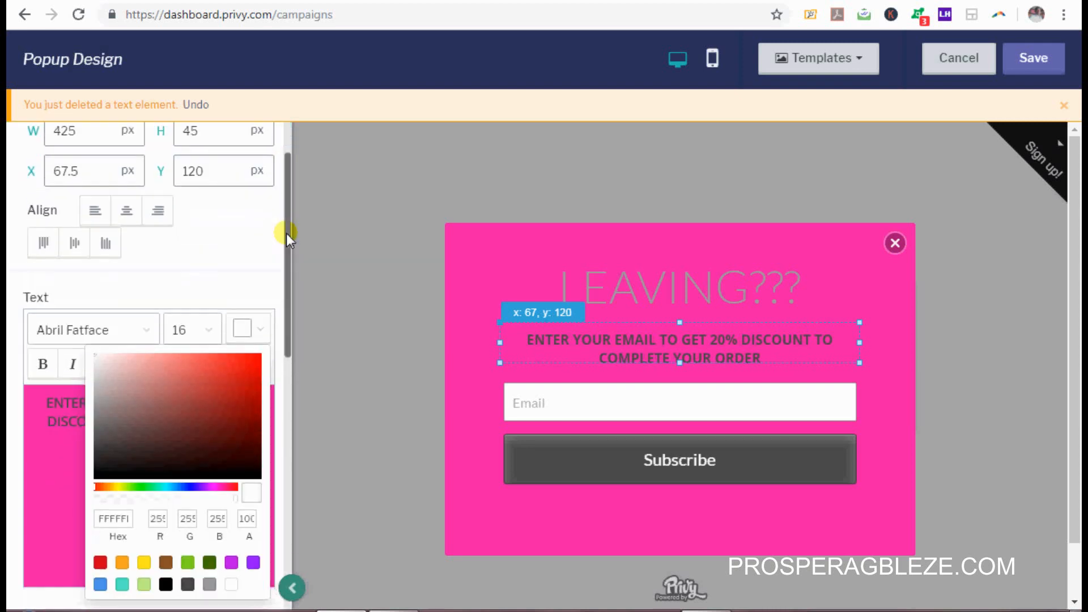
click(226, 286)
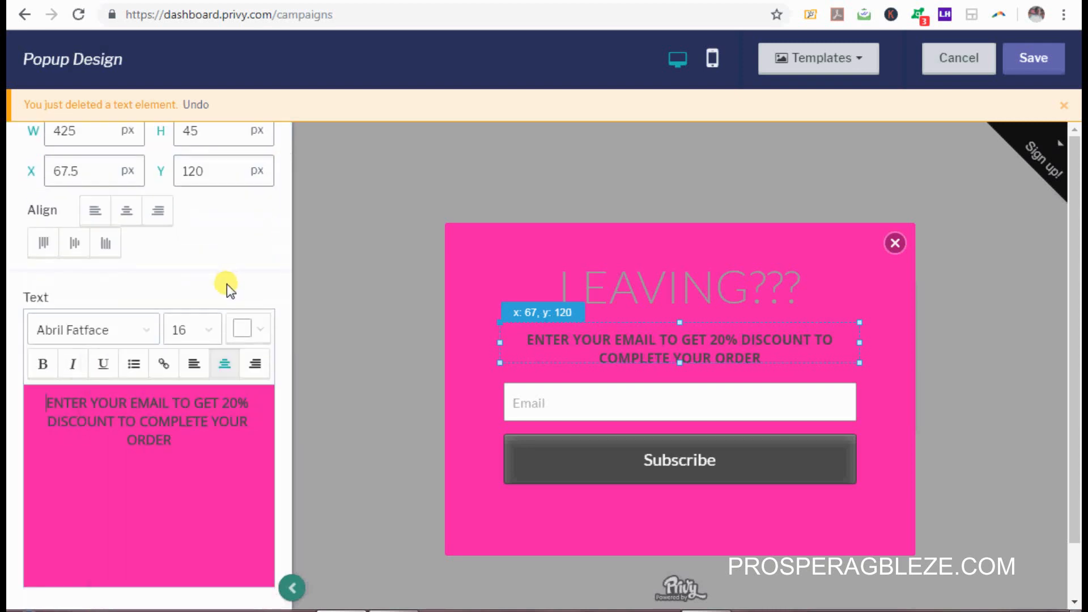
Step: Change the Subscribe button's label to GET
click(719, 467)
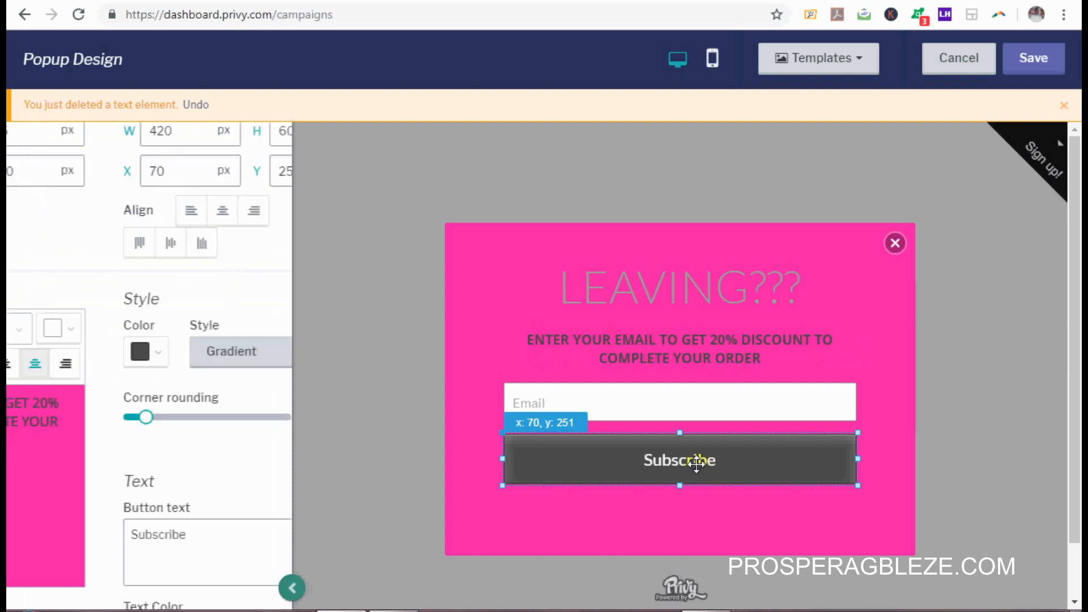
click(97, 537)
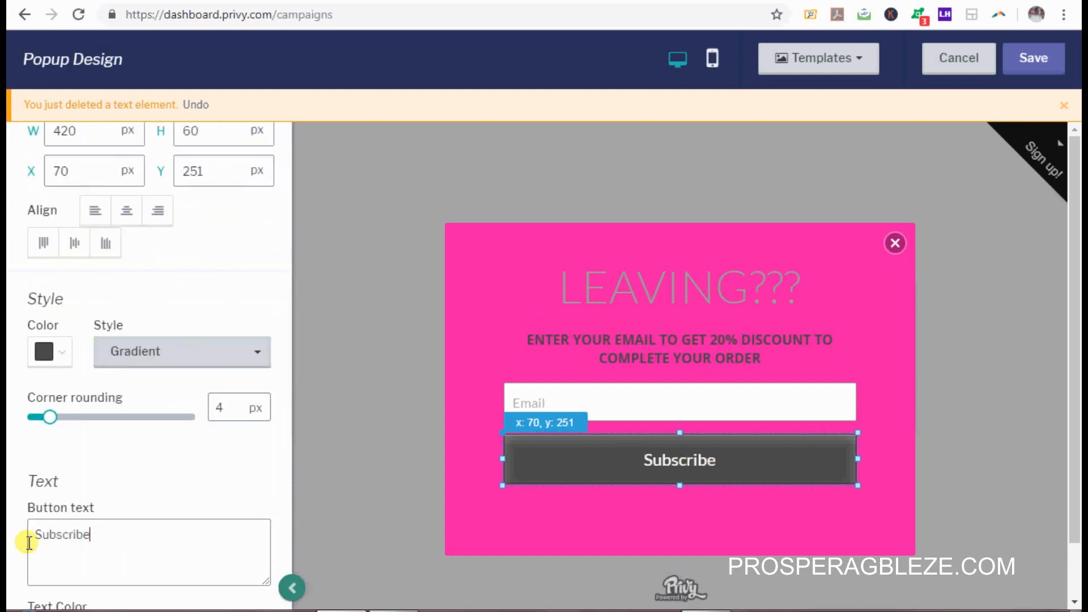
drag(29, 543, 11, 548)
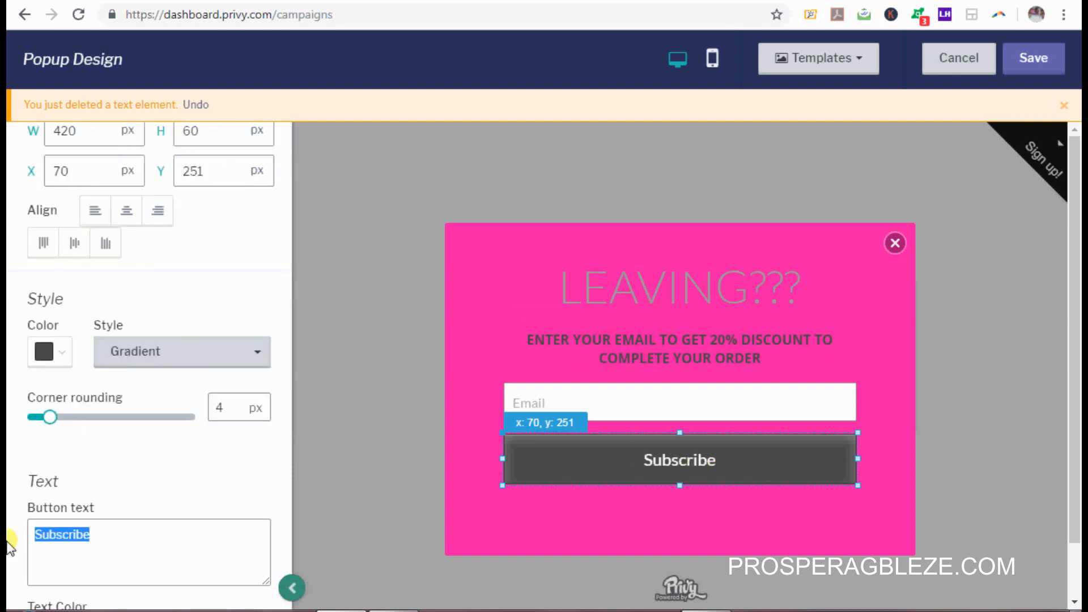
text(GET)
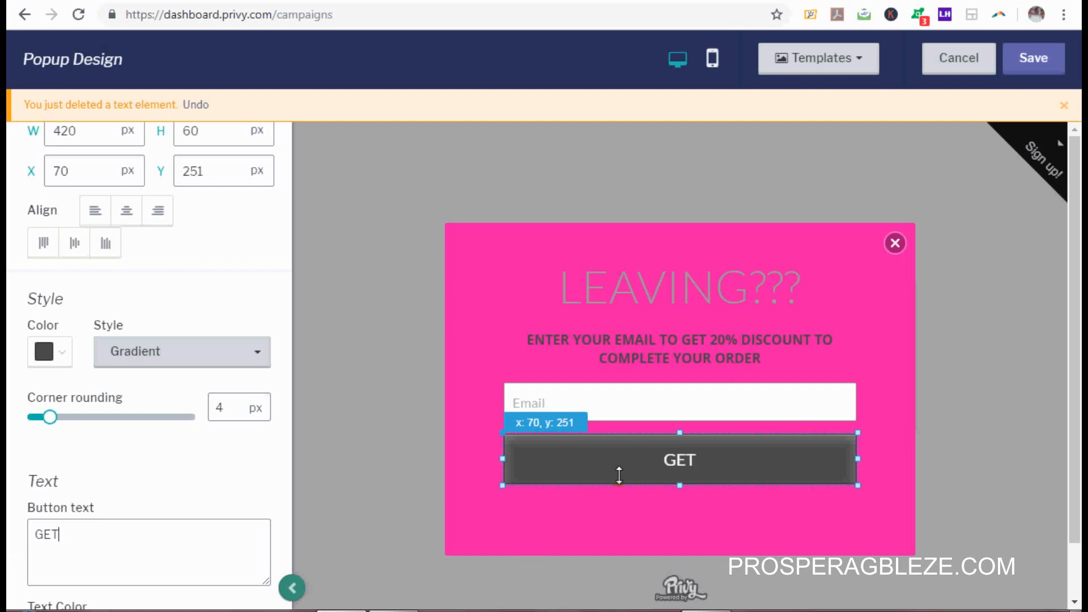
Step: Open the button colour choices and copy dark pink #B02681 from the notes
click(64, 355)
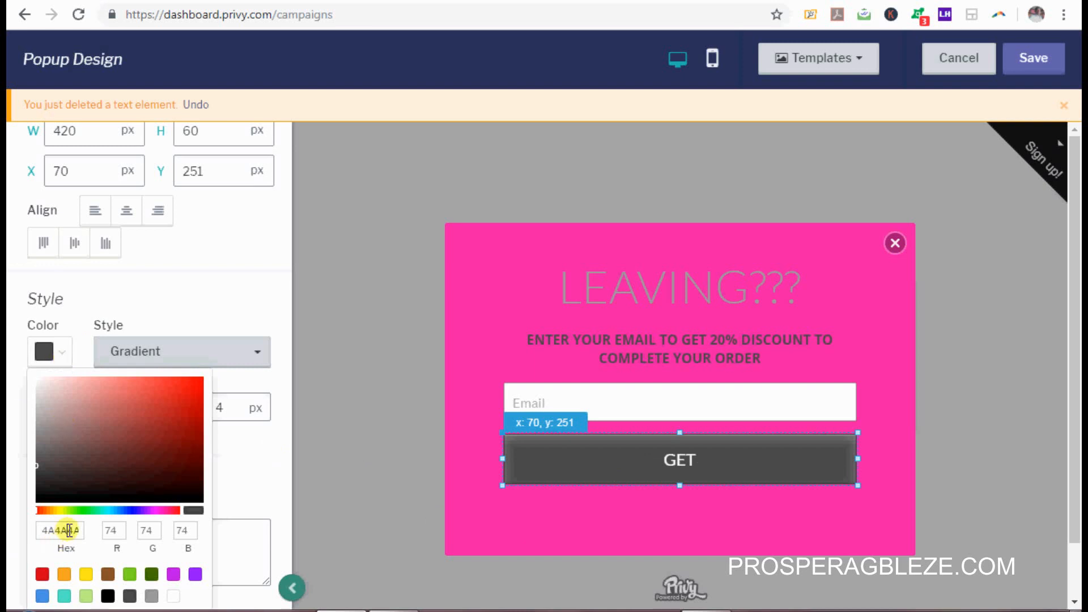
click(397, 611)
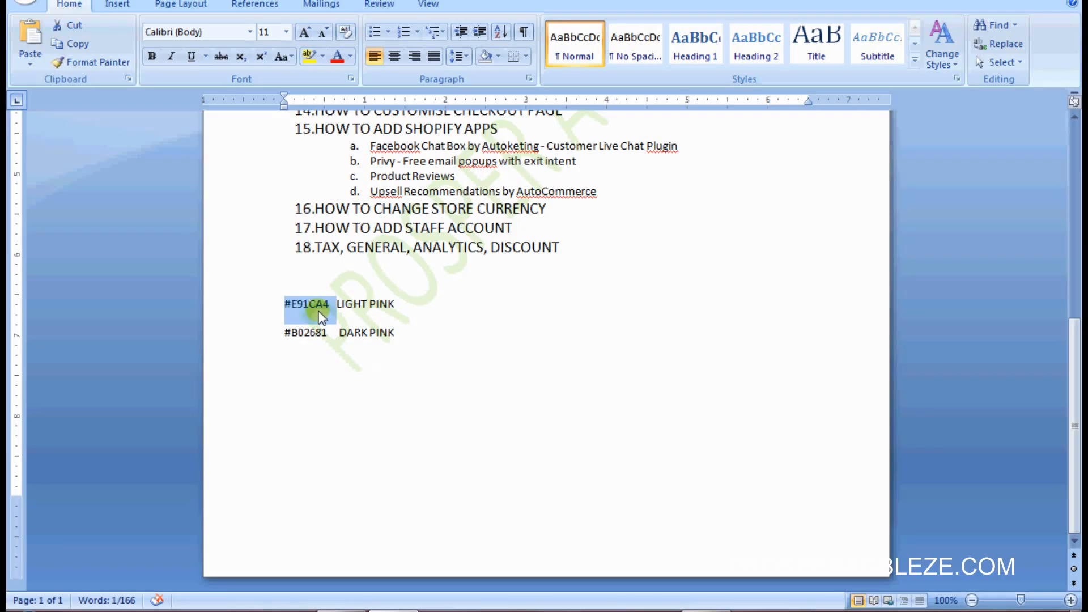
drag(321, 331, 282, 340)
key(ctrl+c)
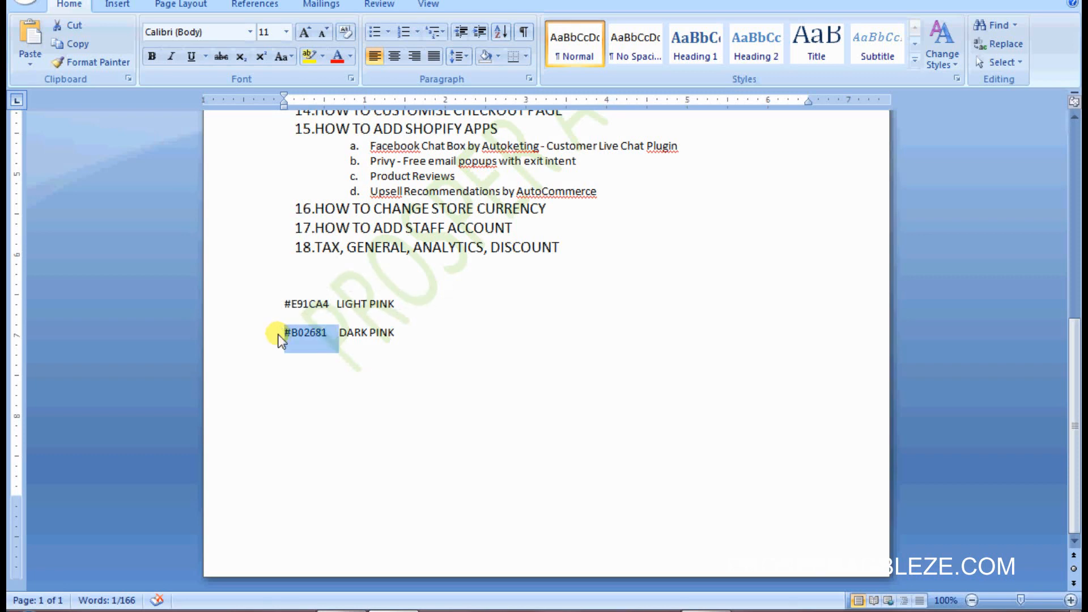
click(343, 609)
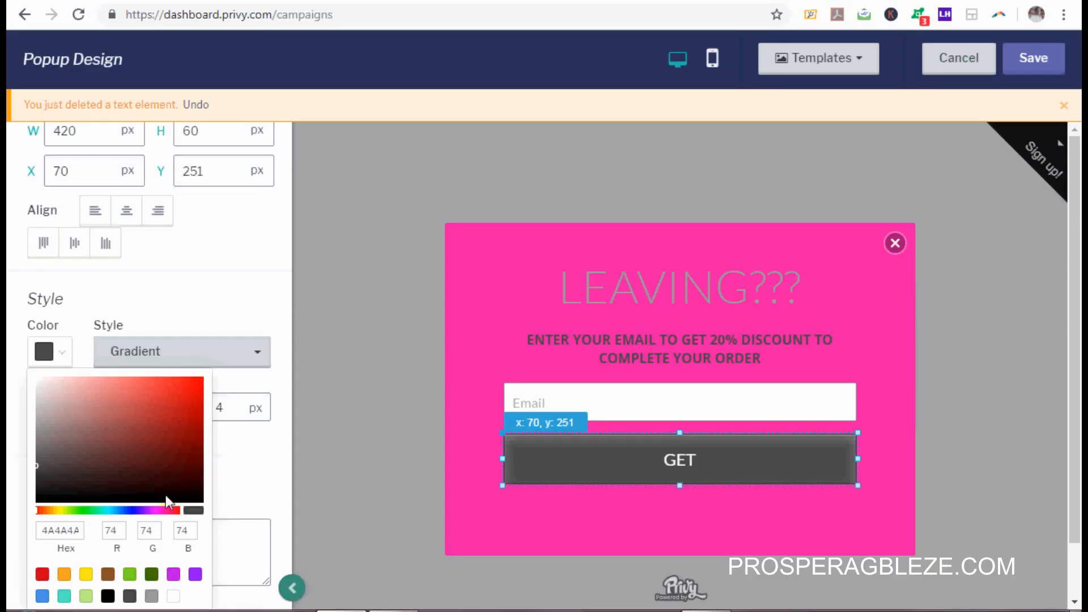
Step: Change the GET button colour from 4A4A4A to dark pink B02681
click(76, 528)
double_click(73, 528)
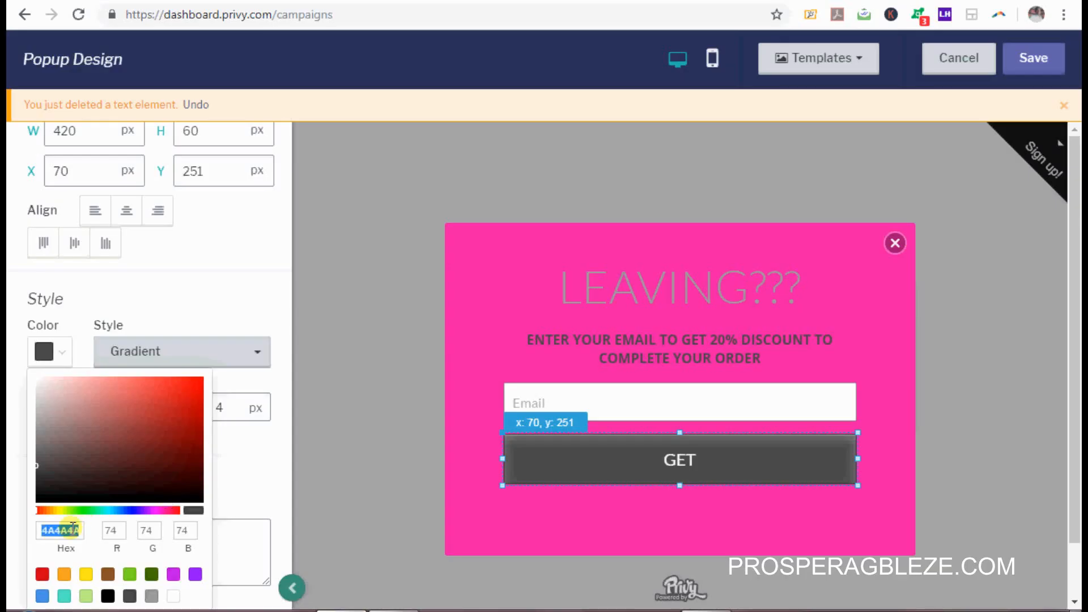
key(ctrl+v)
click(659, 387)
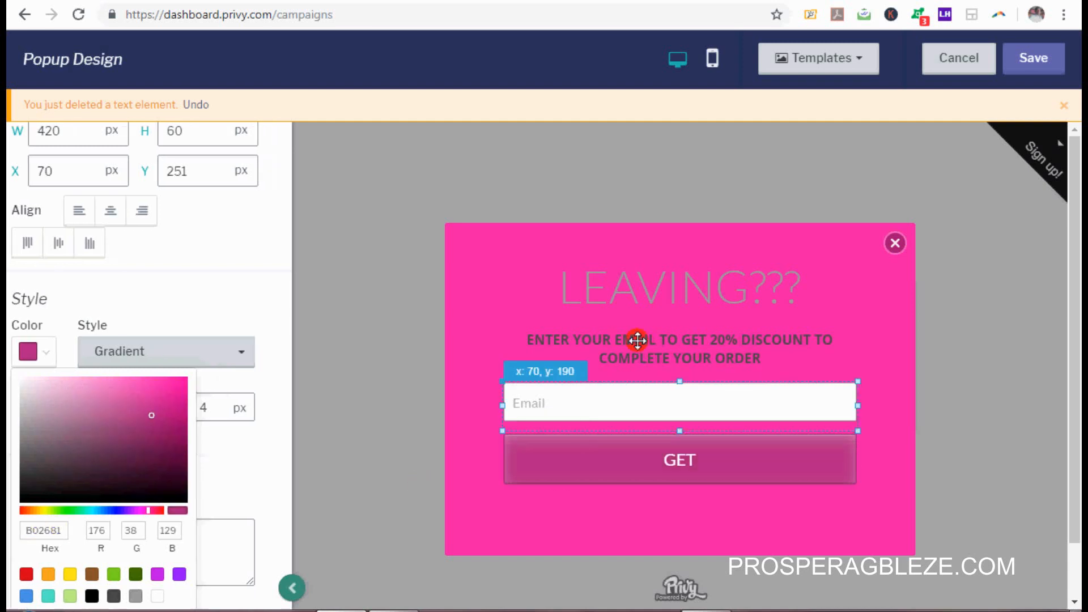
Step: Make the discount subheading text white (FFFFFF) and save the popup design
click(649, 354)
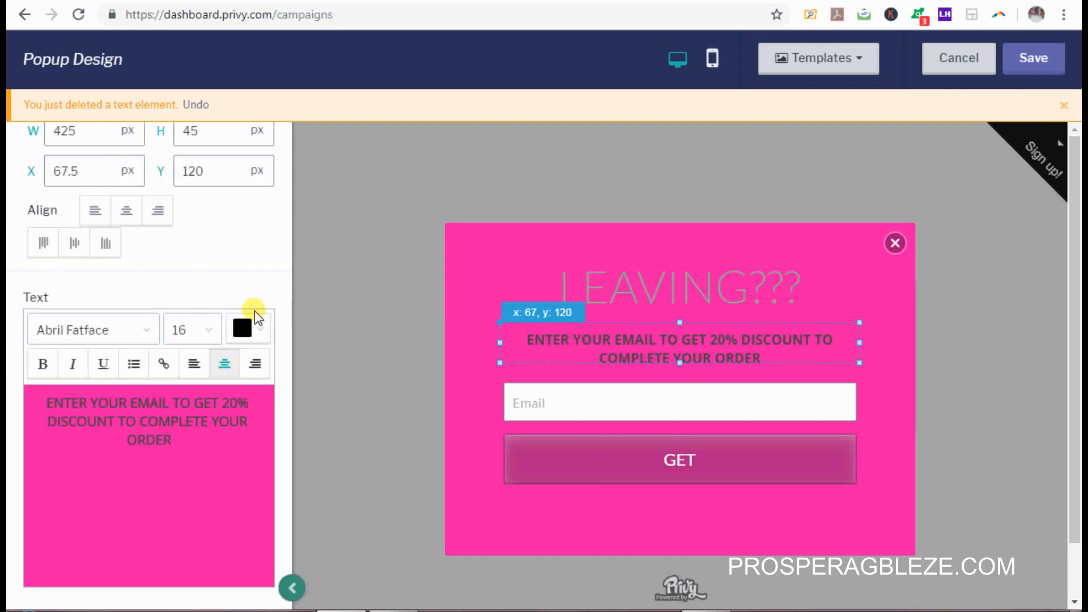
click(255, 327)
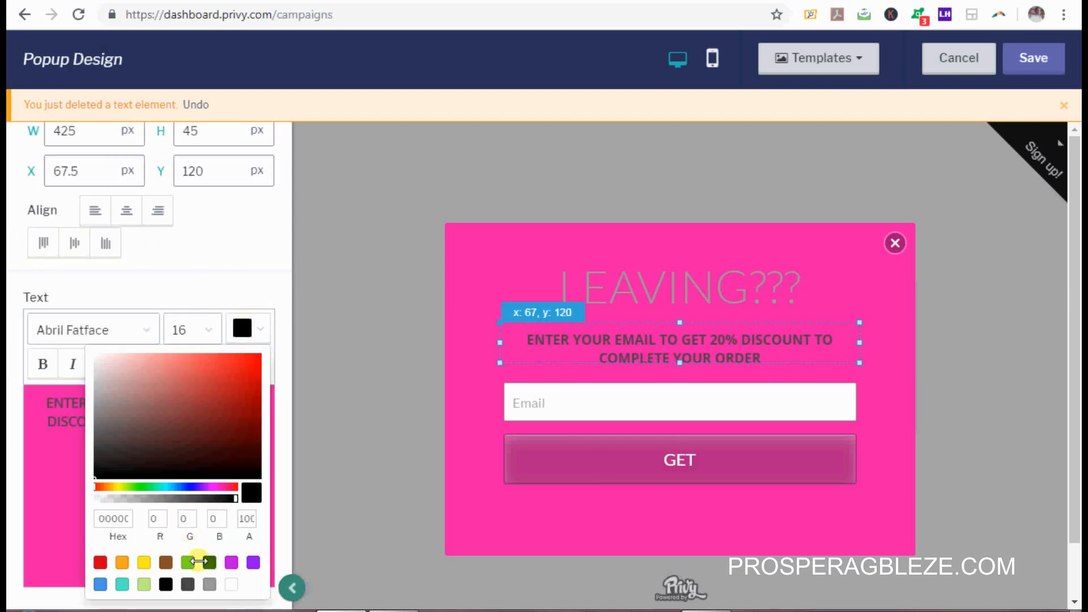
click(230, 585)
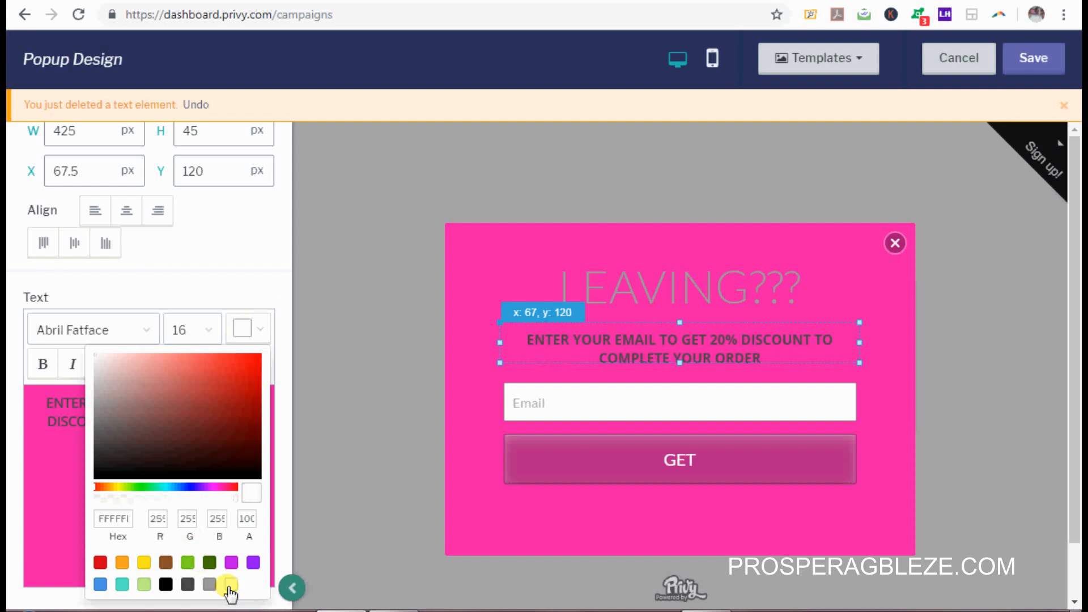
scroll(287, 340, down, 1)
scroll(291, 399, down, 4)
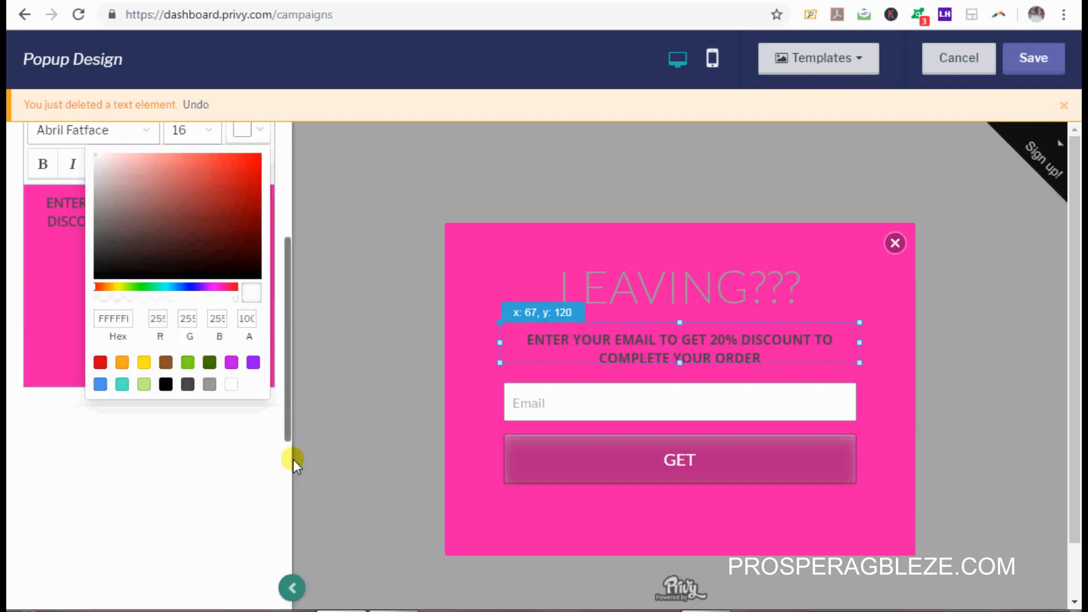
scroll(290, 396, up, 4)
scroll(291, 346, down, 5)
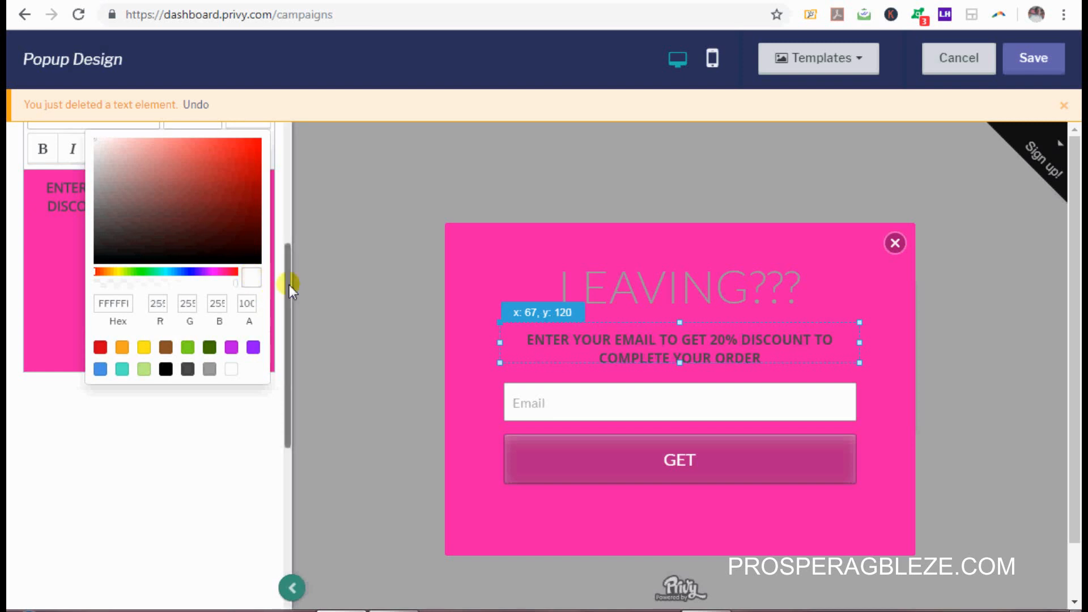
drag(289, 284, 291, 216)
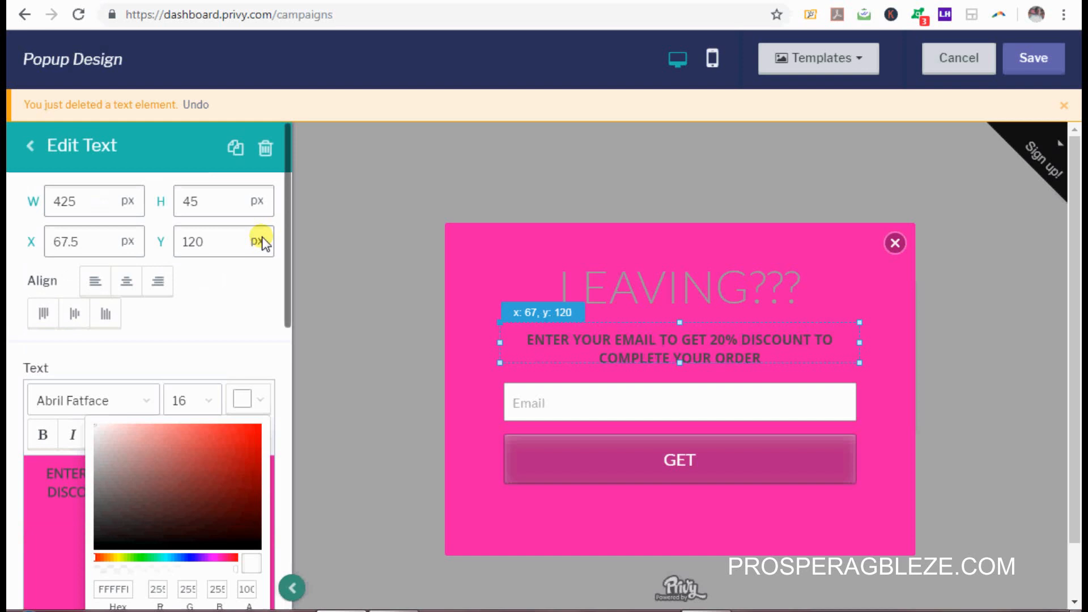
click(265, 303)
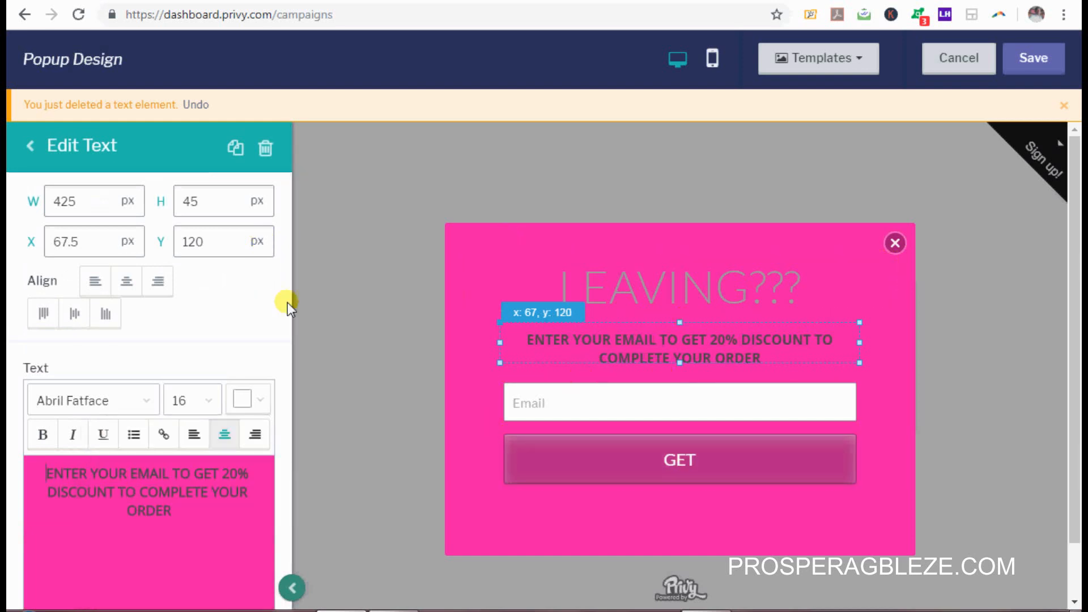
click(1047, 57)
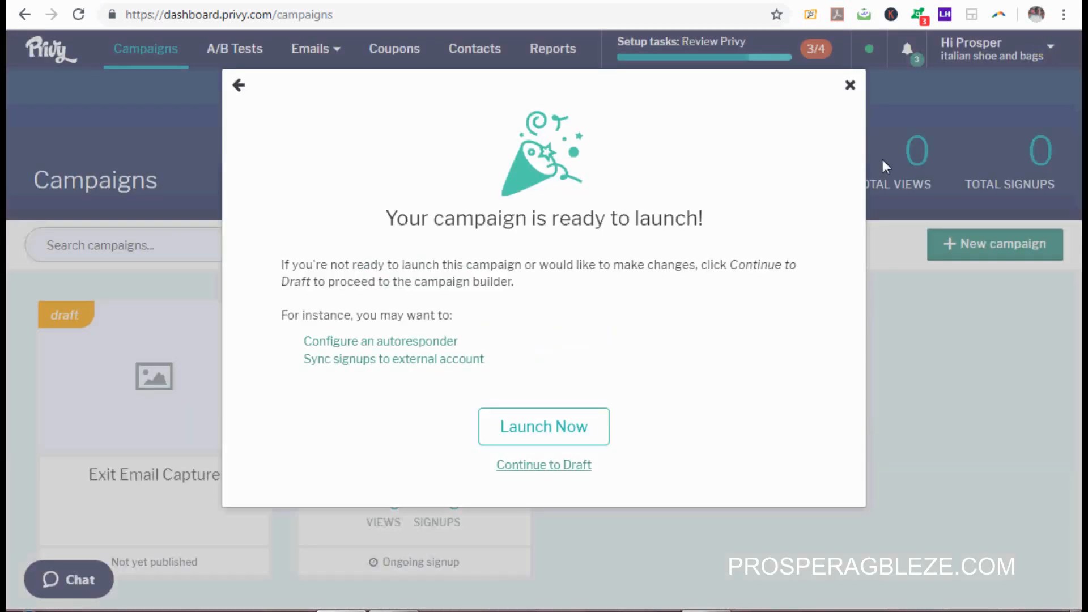
Step: Launch the Exit Email Capture campaign immediately from the ready-to-launch dialog
click(527, 426)
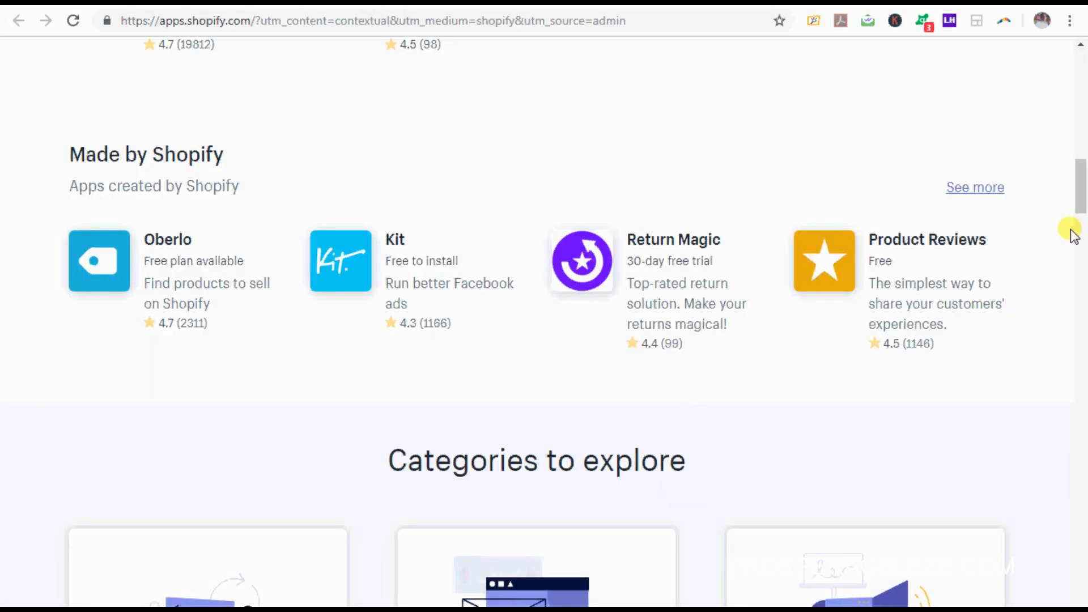
Step: Open the free Product Reviews app by Shopify and add it to the store
mouse_move(1081, 187)
mouse_down()
mouse_move(1077, 54)
mouse_move(1085, 184)
mouse_up()
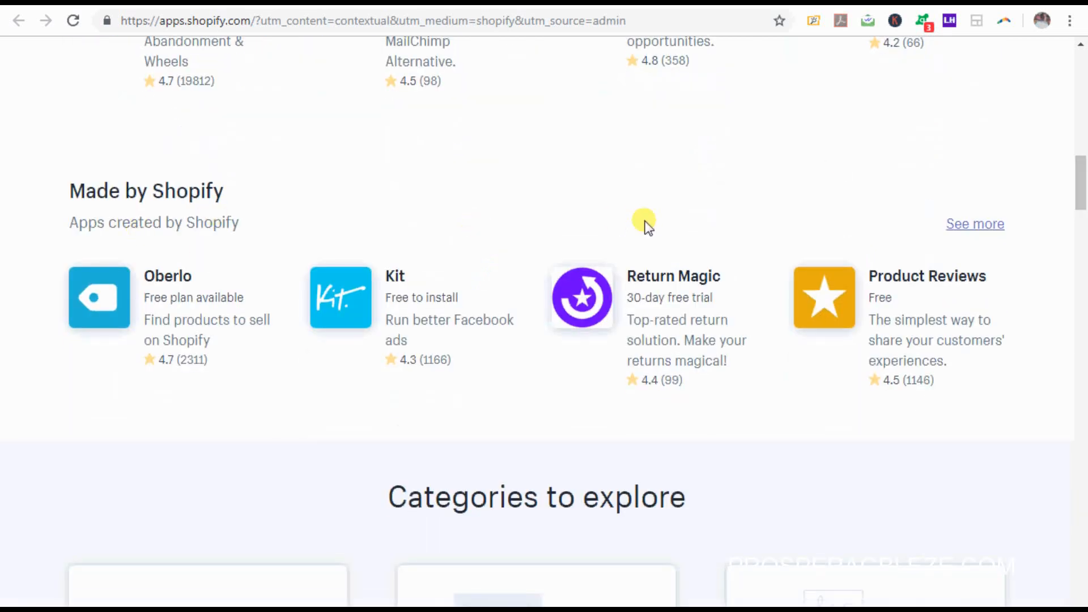
click(850, 307)
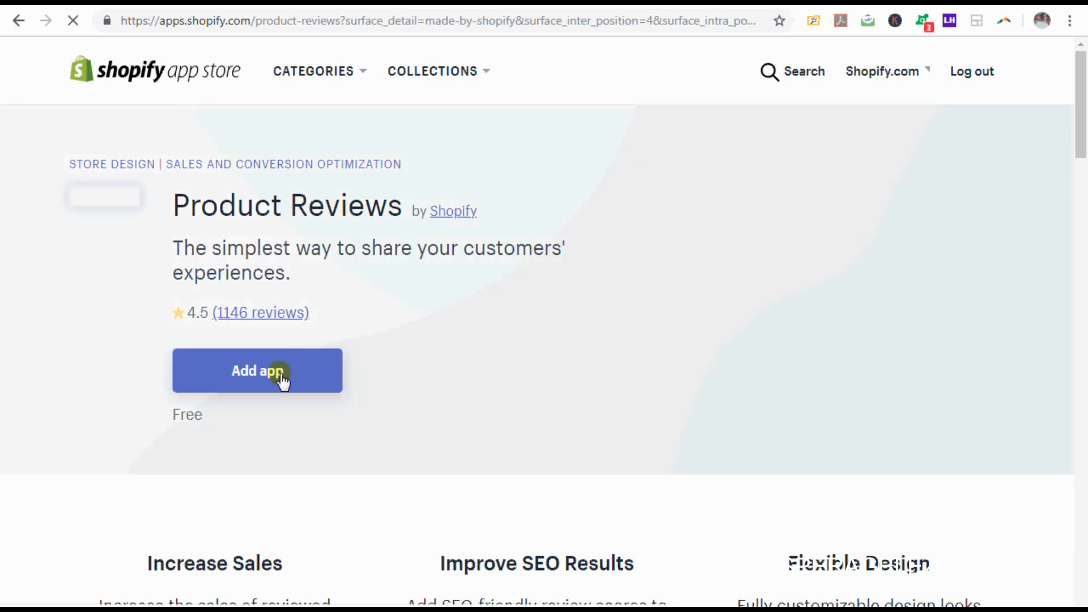
click(281, 378)
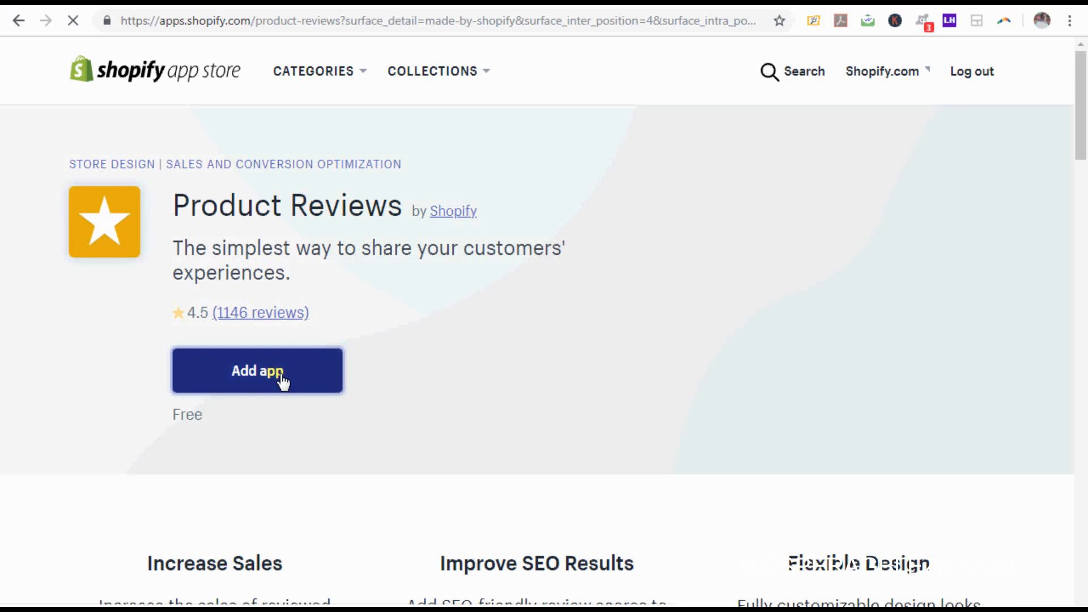
click(292, 387)
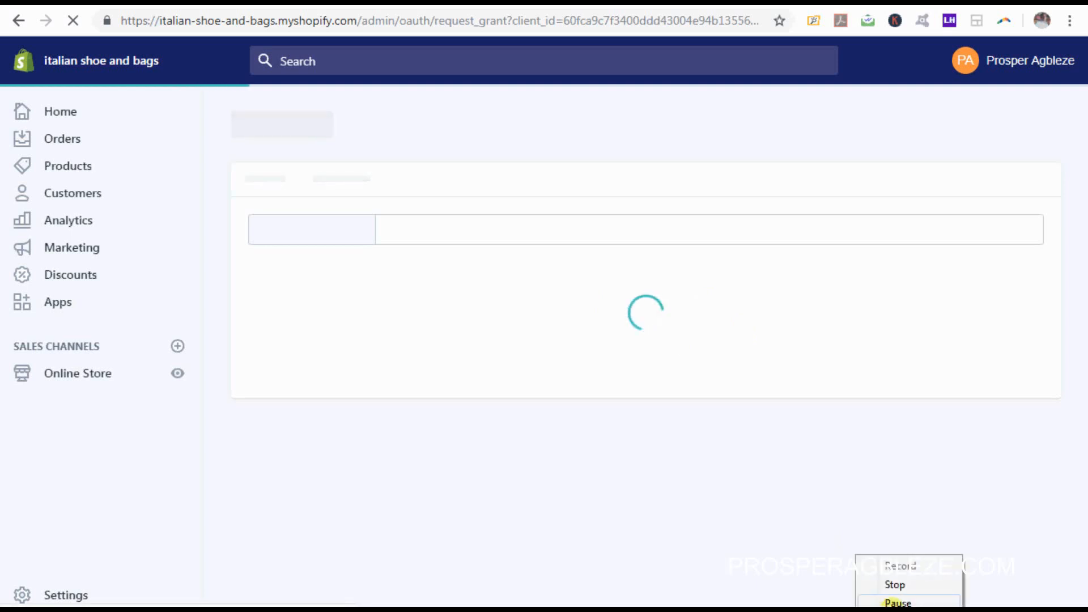
Step: Install Product Reviews, copy its review code snippet, and open product-template.liquid in the code editor
click(886, 548)
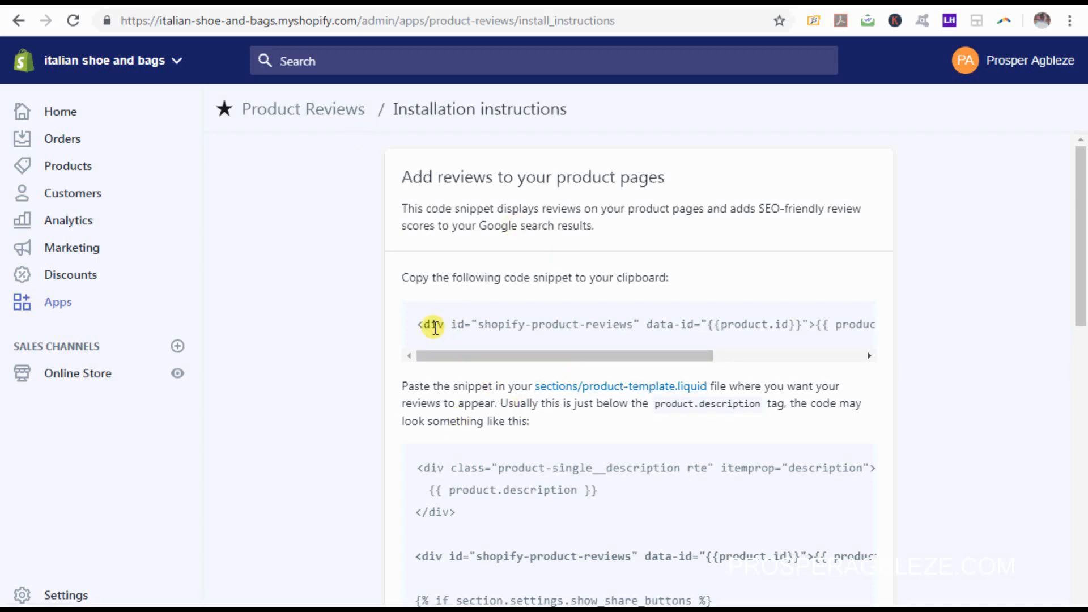
drag(418, 324, 904, 315)
key(ctrl+c)
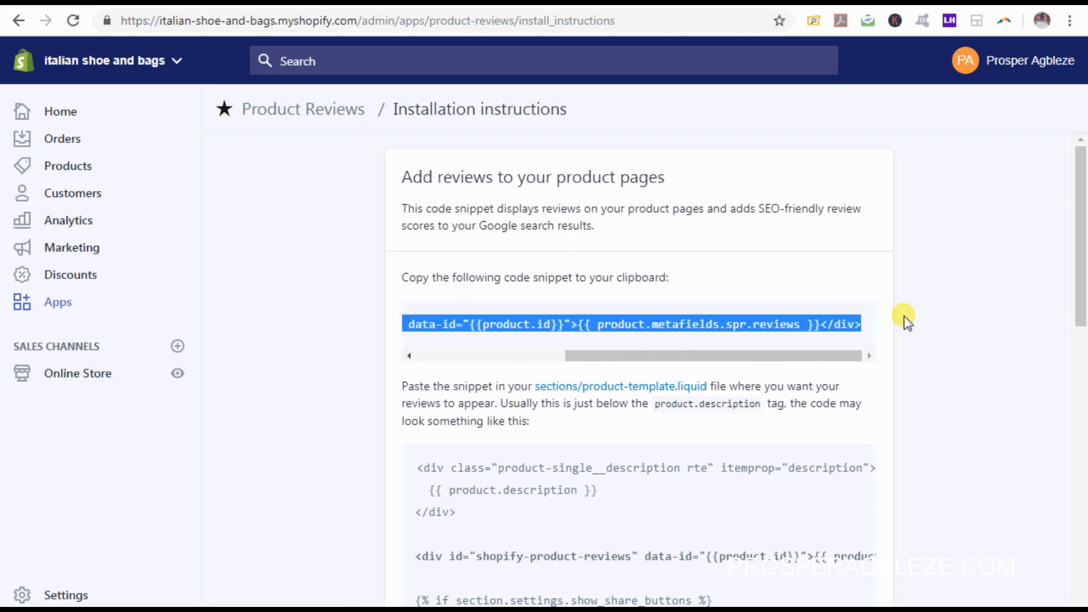
click(641, 390)
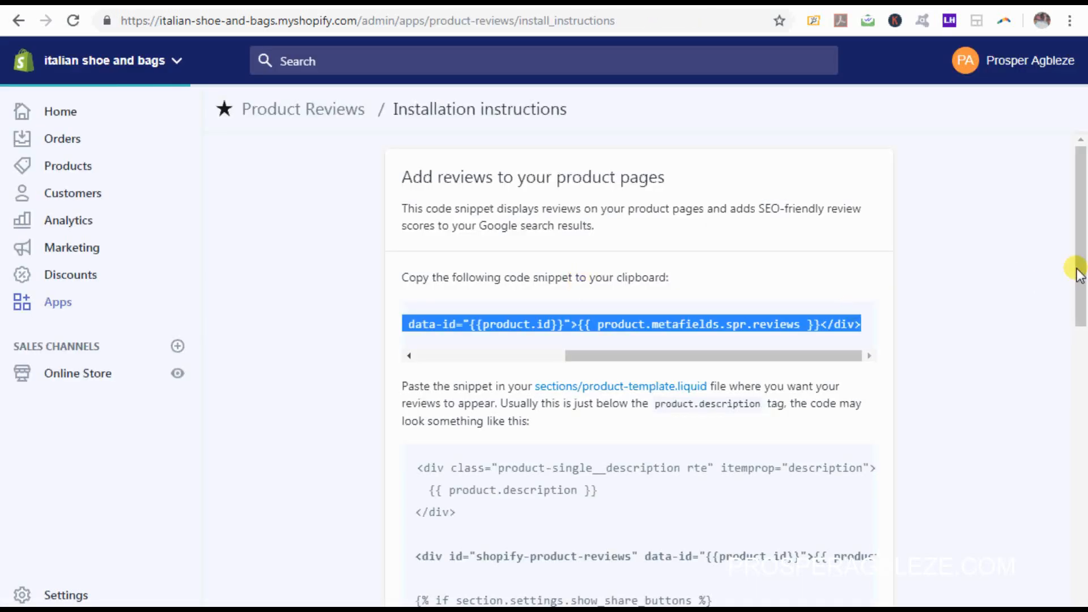
drag(1077, 275, 1080, 328)
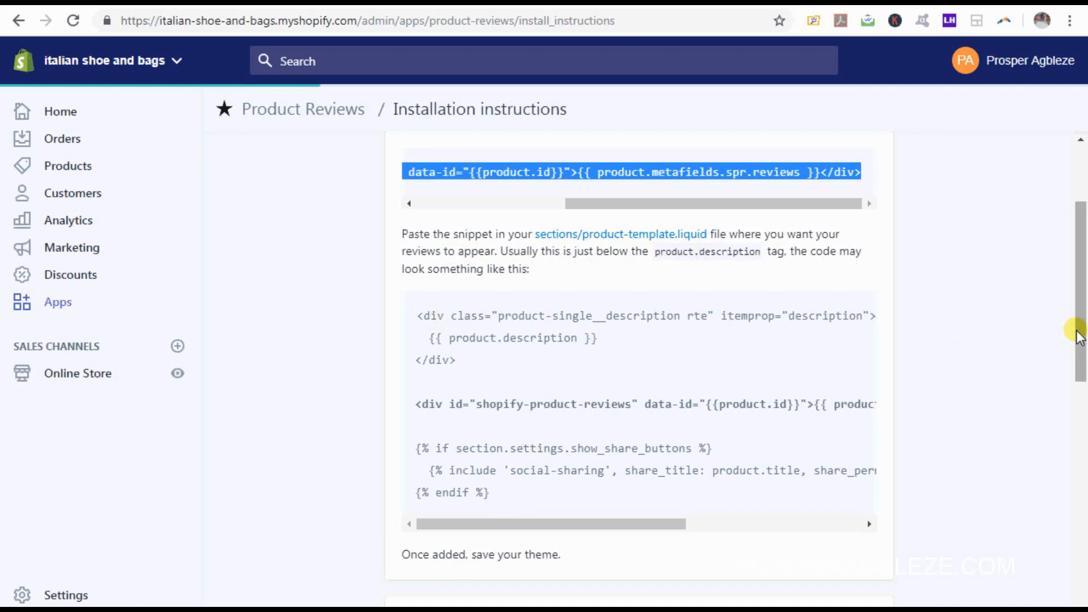
mouse_move(1081, 329)
mouse_down()
mouse_move(1085, 358)
mouse_move(1085, 347)
mouse_up()
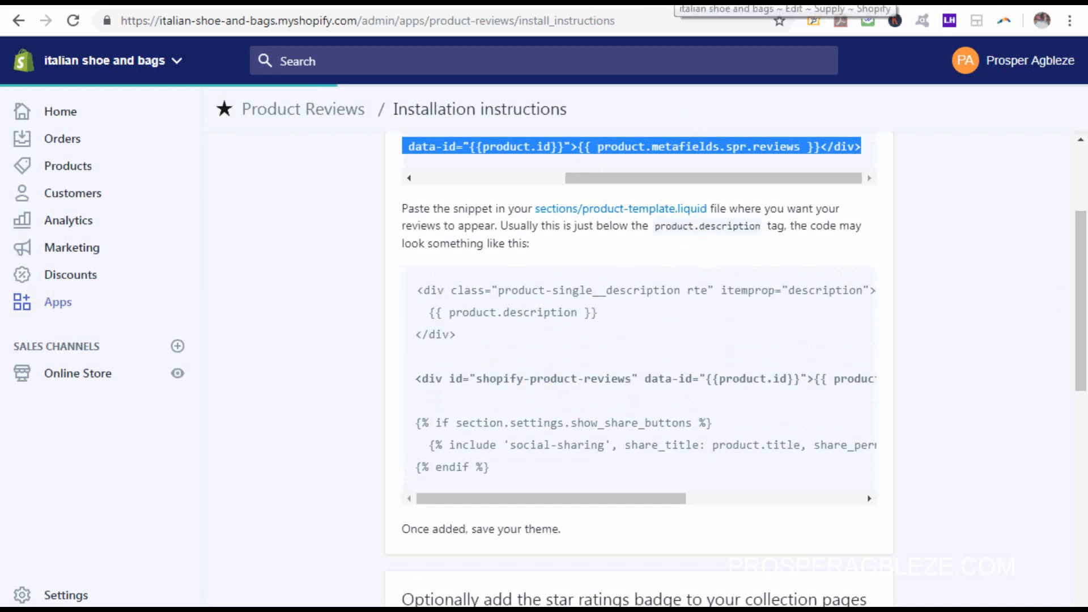
click(668, 2)
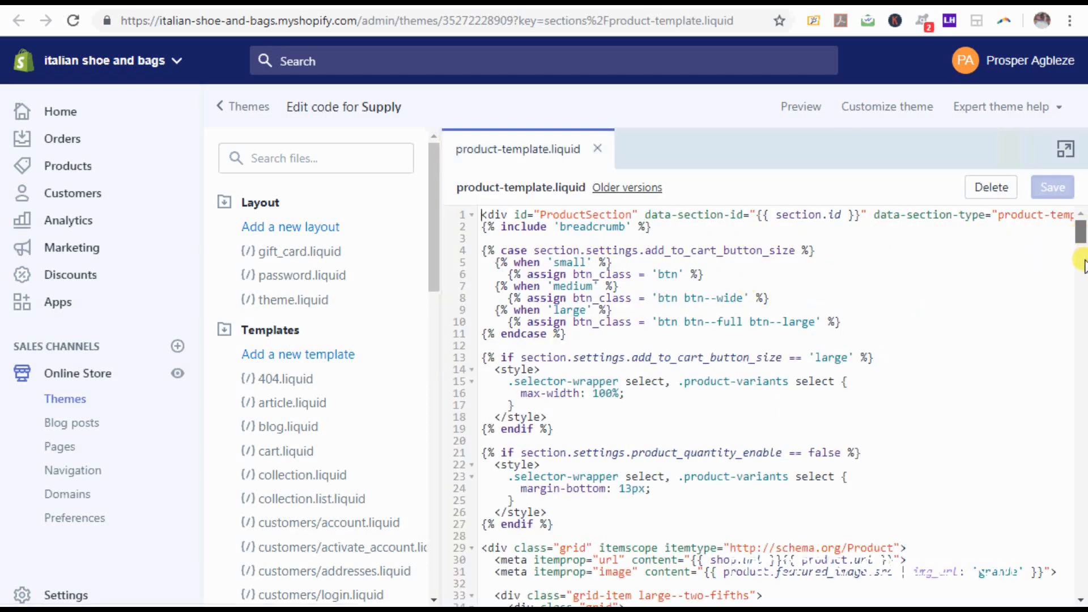
Step: Paste the reviews snippet on line 209 below the description block and save product-template.liquid
drag(1082, 235, 1083, 365)
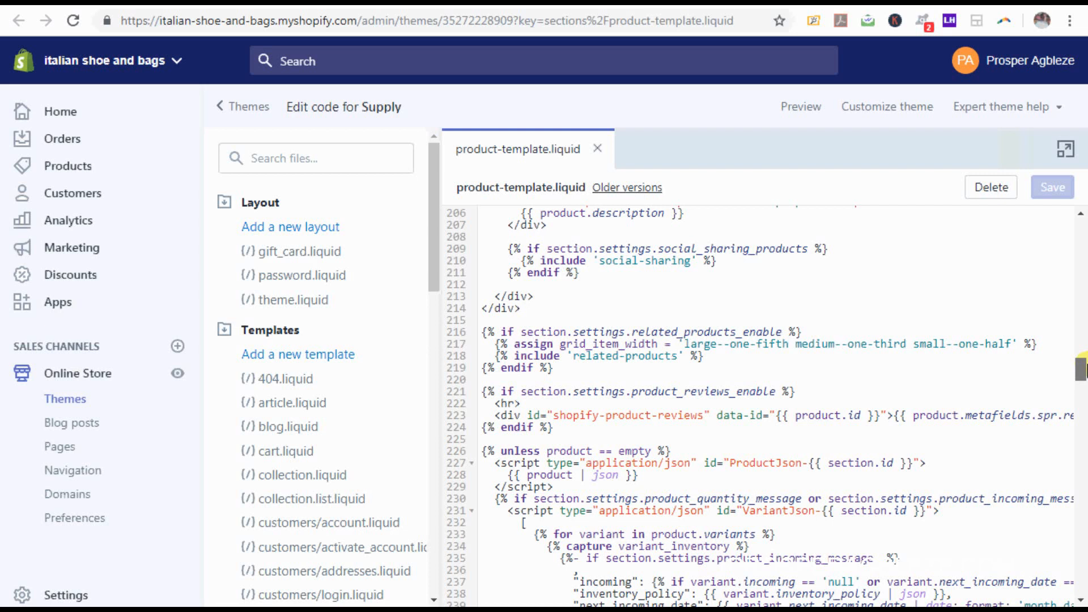
mouse_move(1083, 366)
mouse_down()
mouse_move(1083, 397)
mouse_move(1083, 365)
mouse_up()
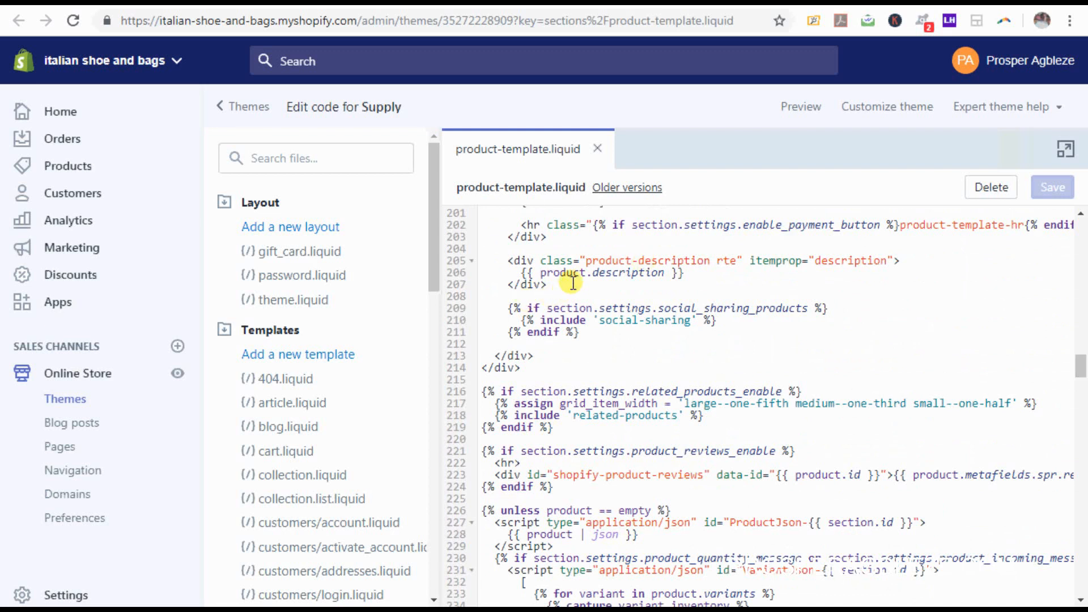
key(Return)
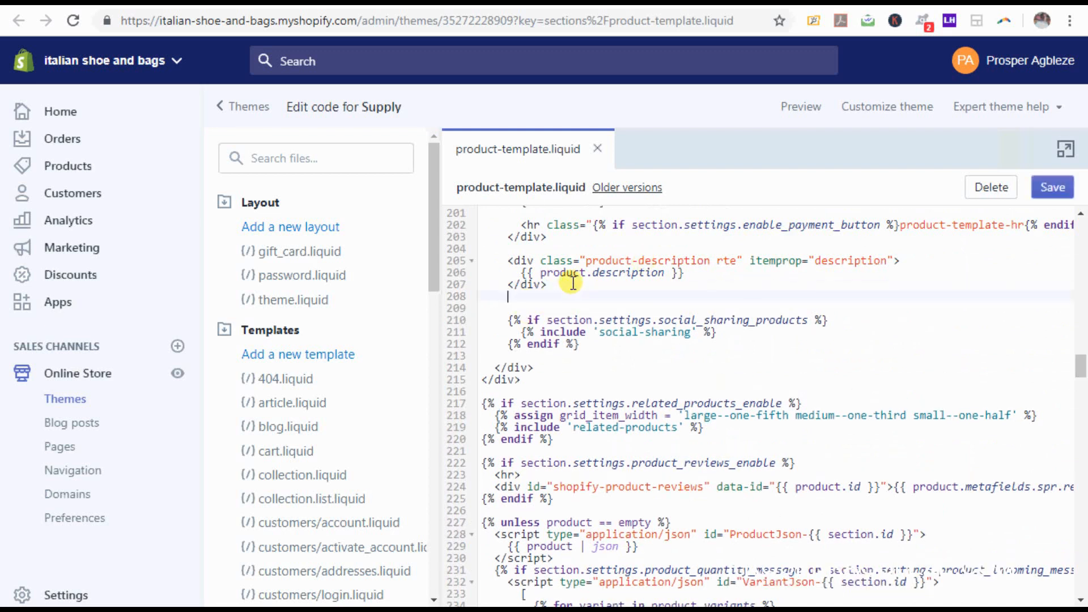
key(Return)
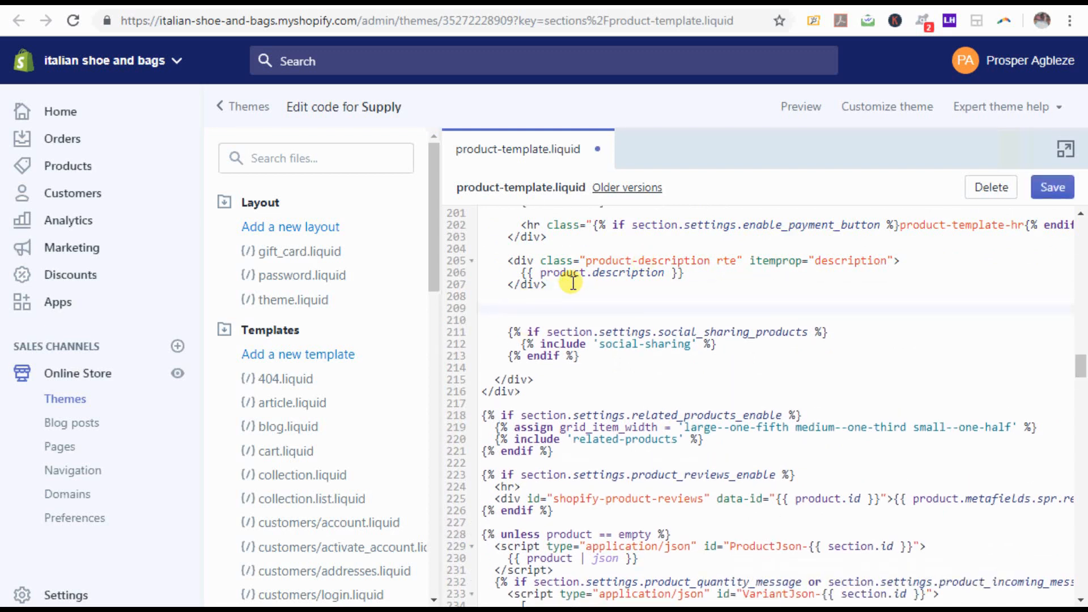
key(ctrl+v)
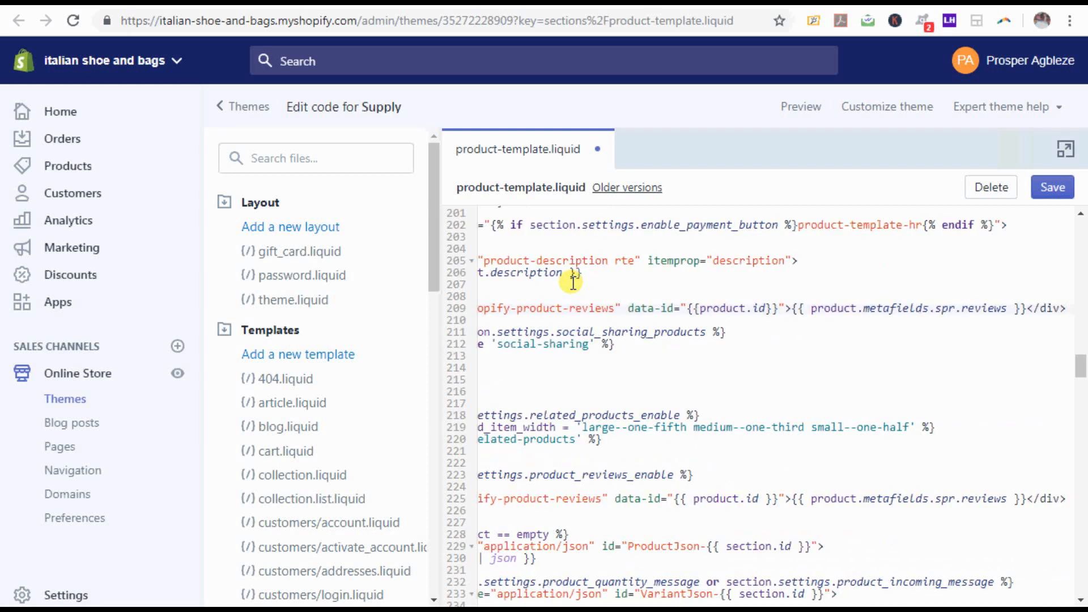
click(1055, 192)
click(1059, 191)
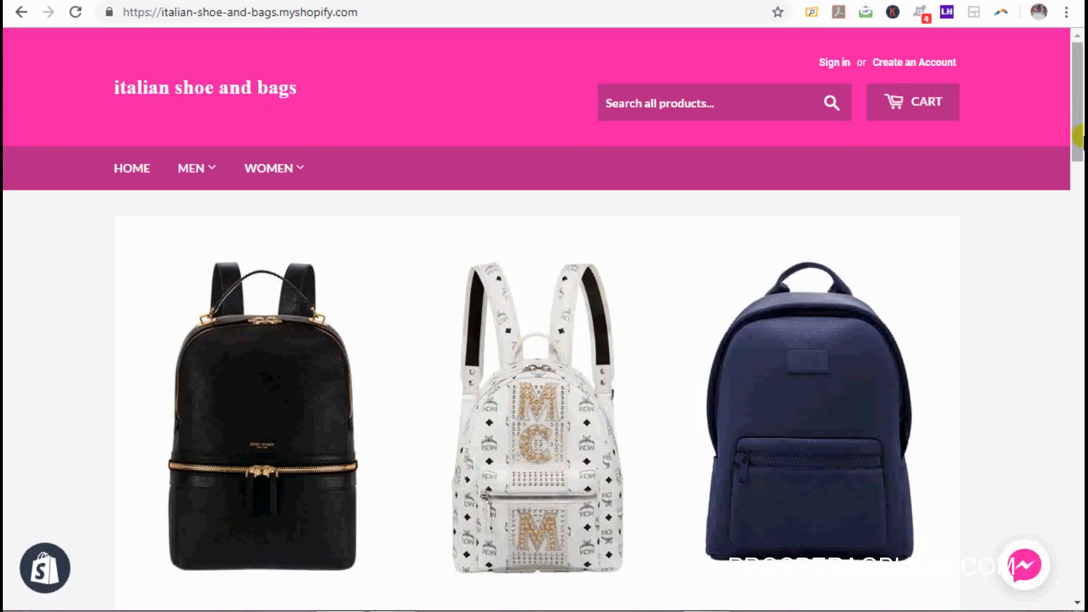
drag(1077, 153, 1058, 436)
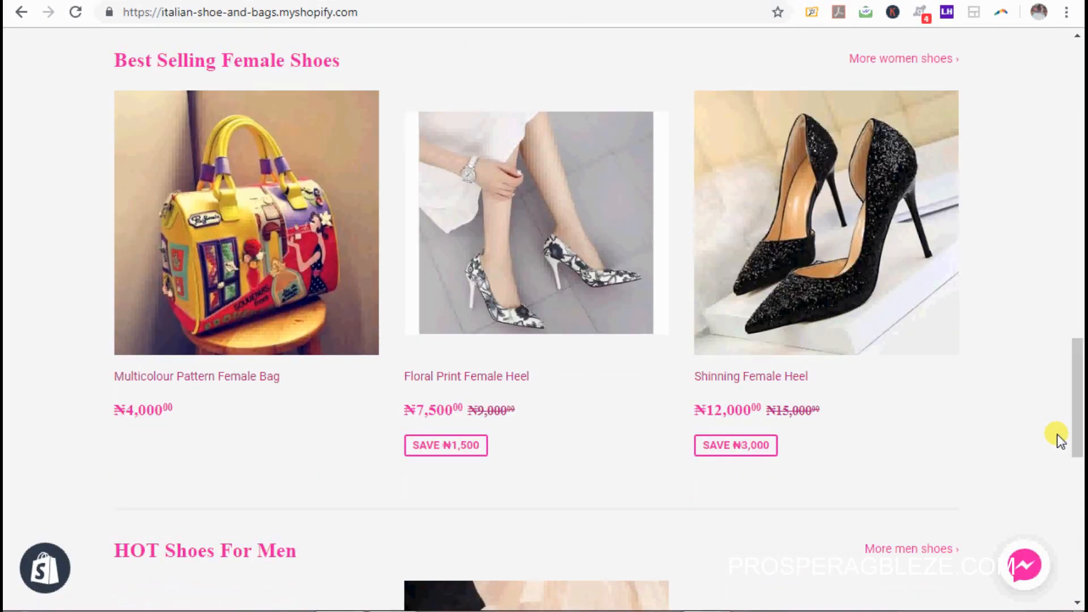
Step: Open the bag and floral heel products in new tabs, then view the bag's page
right_click(192, 258)
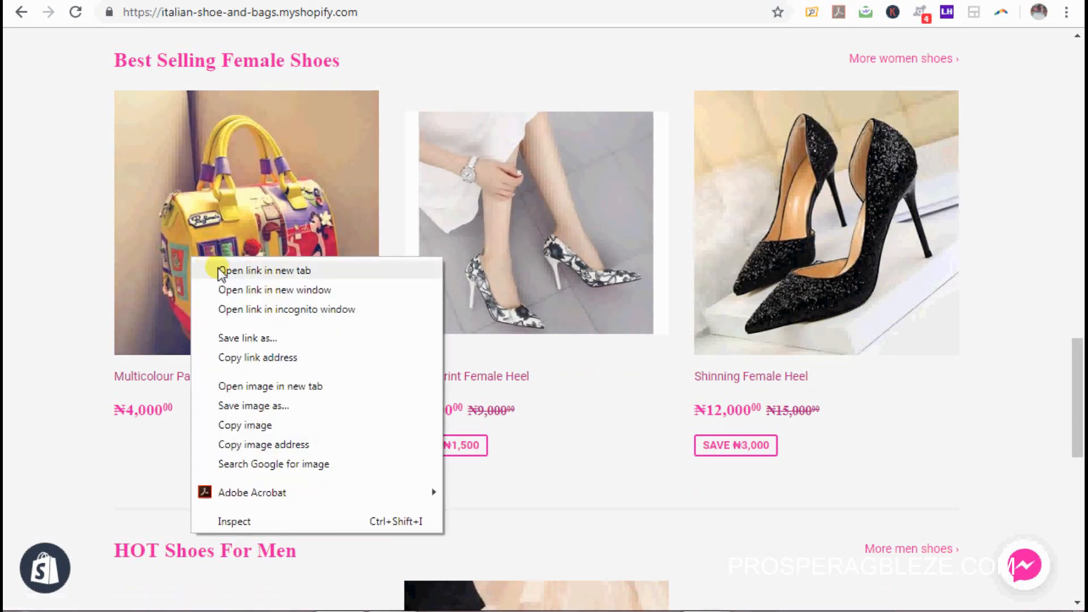
click(221, 272)
right_click(469, 267)
click(534, 272)
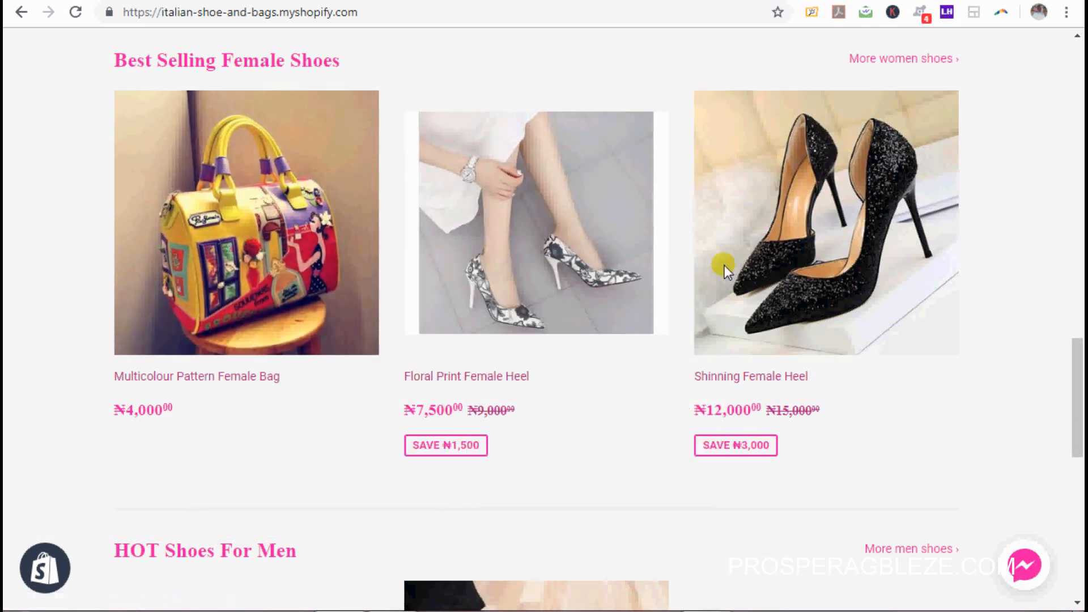
drag(1081, 417, 1080, 310)
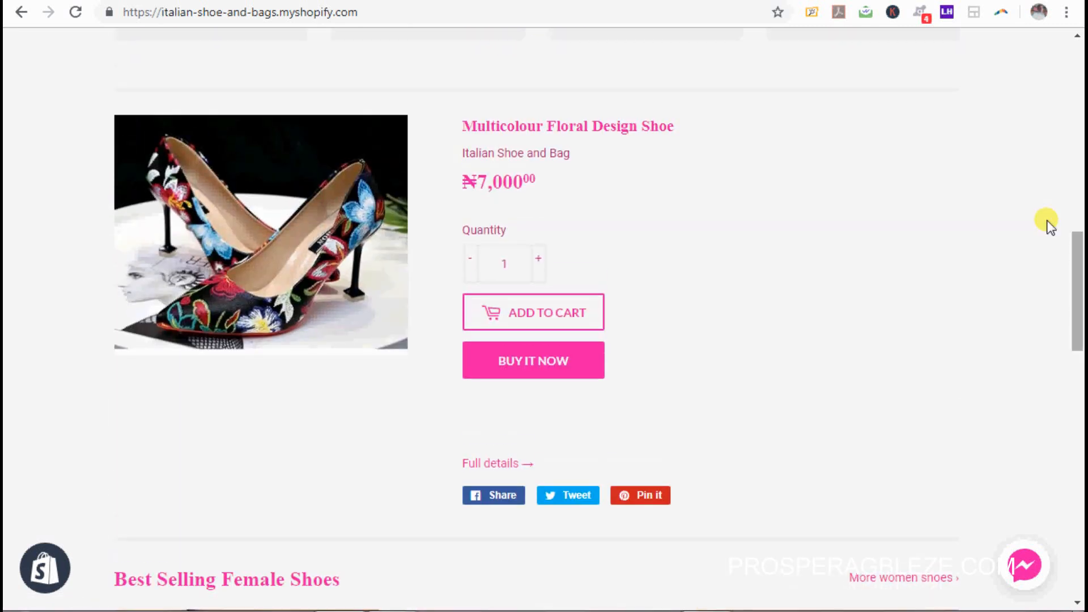
click(701, 2)
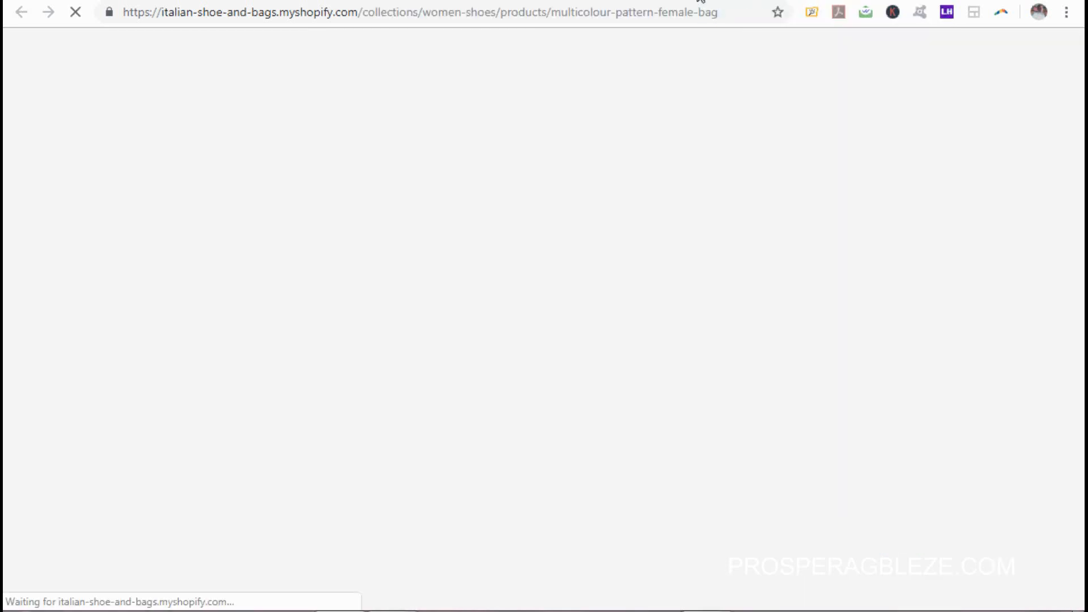
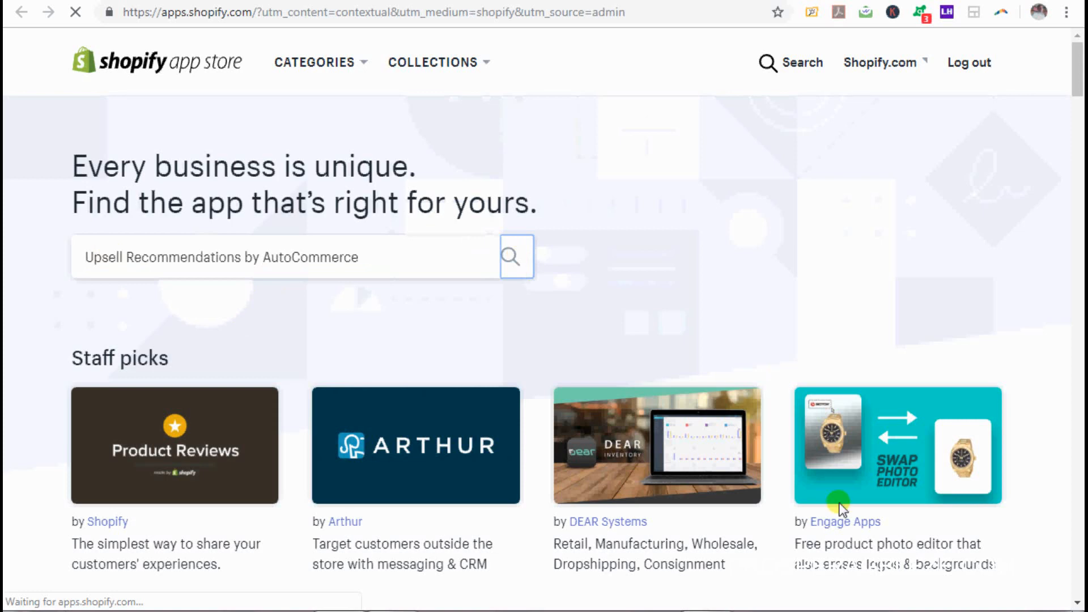
Step: Open the AutoCommerce search result in a new tab and choose Add app on its listing
right_click(854, 610)
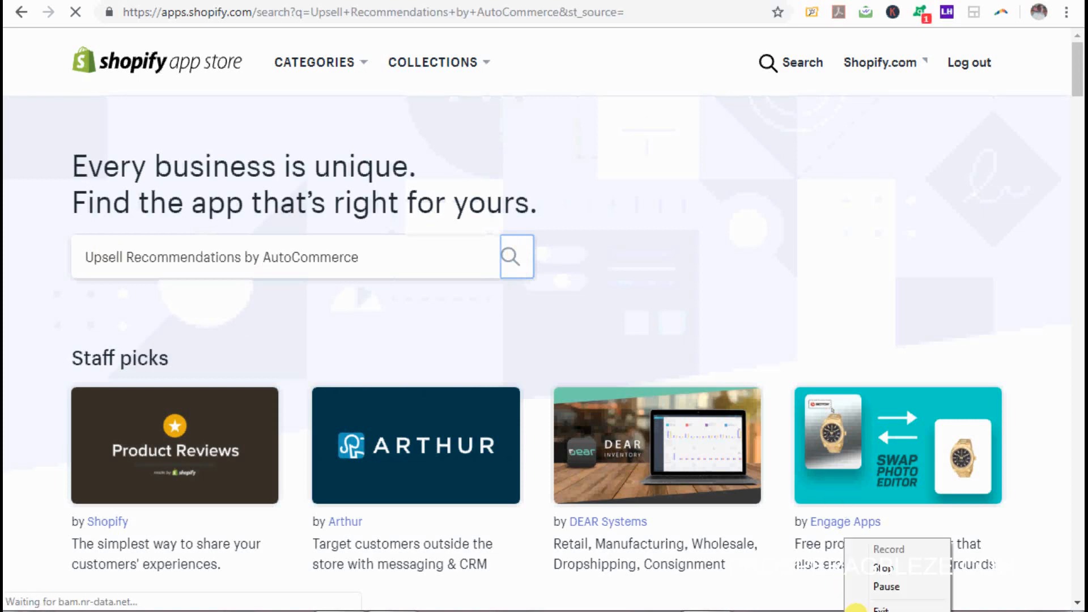
click(888, 590)
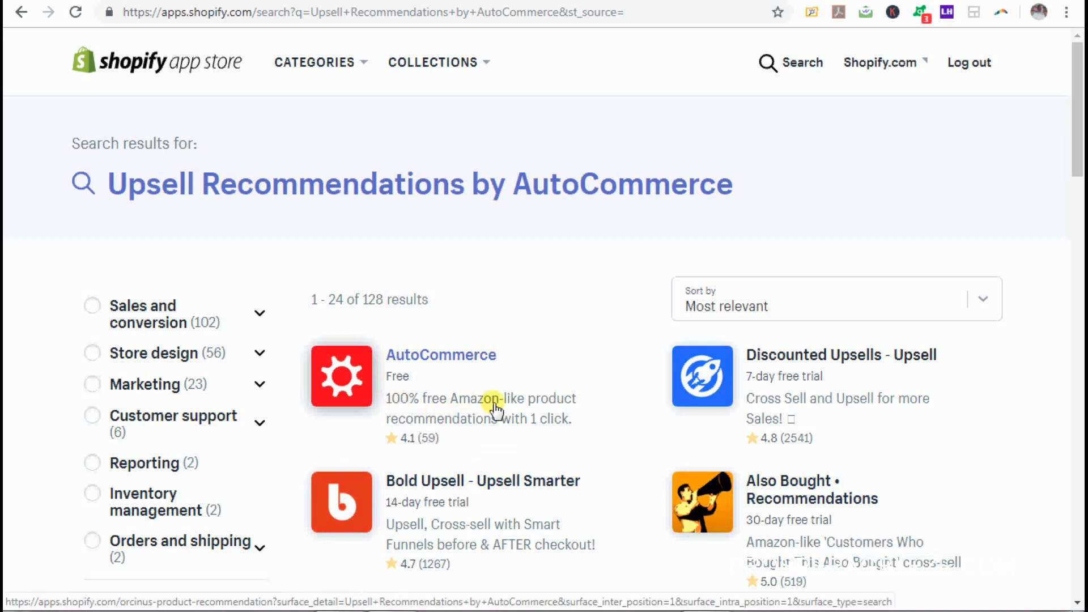
right_click(446, 358)
click(503, 367)
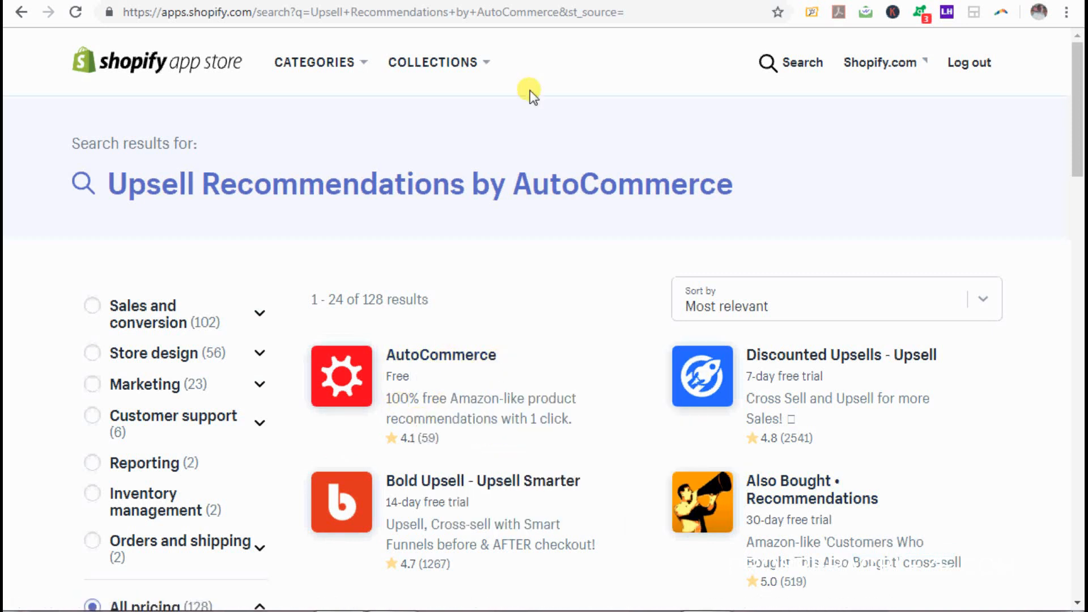
click(428, 363)
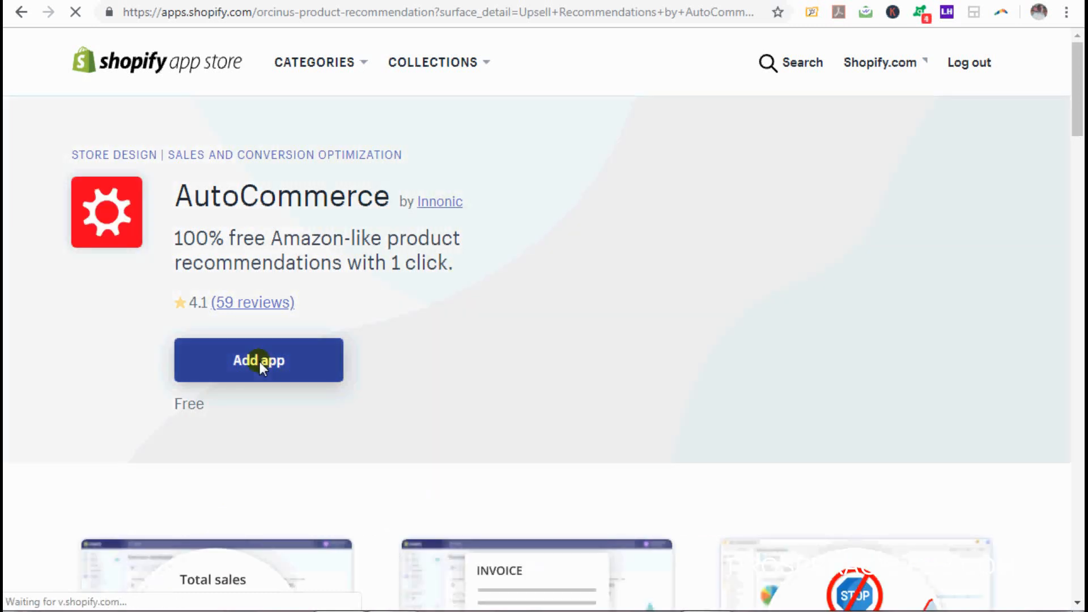
click(261, 369)
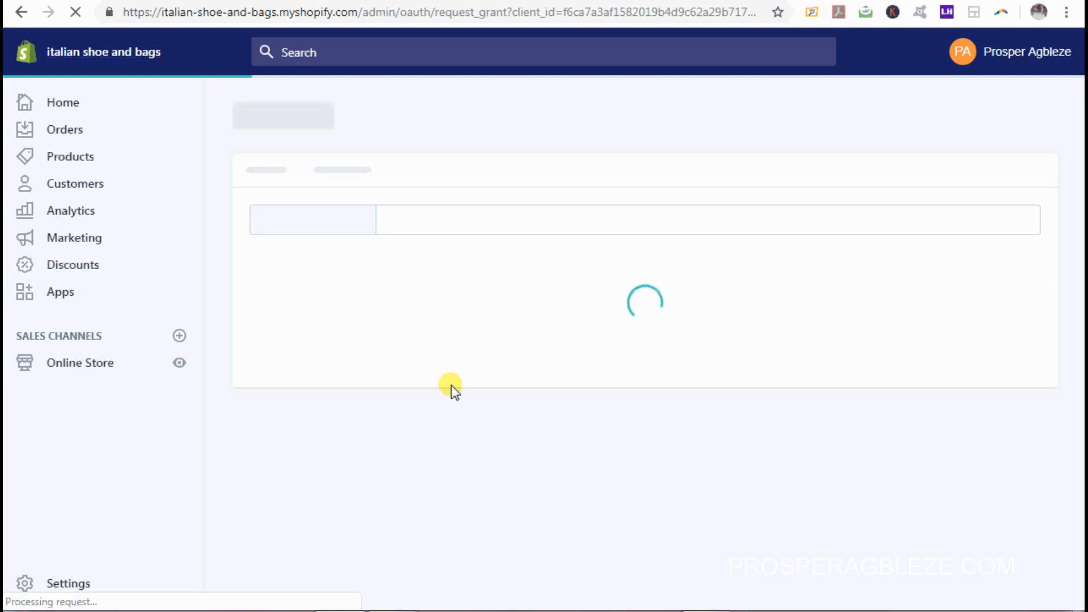
Step: Install Upsell Recommendations by AutoCommerce with the requested permissions and skip its onboarding tour
right_click(848, 611)
click(887, 590)
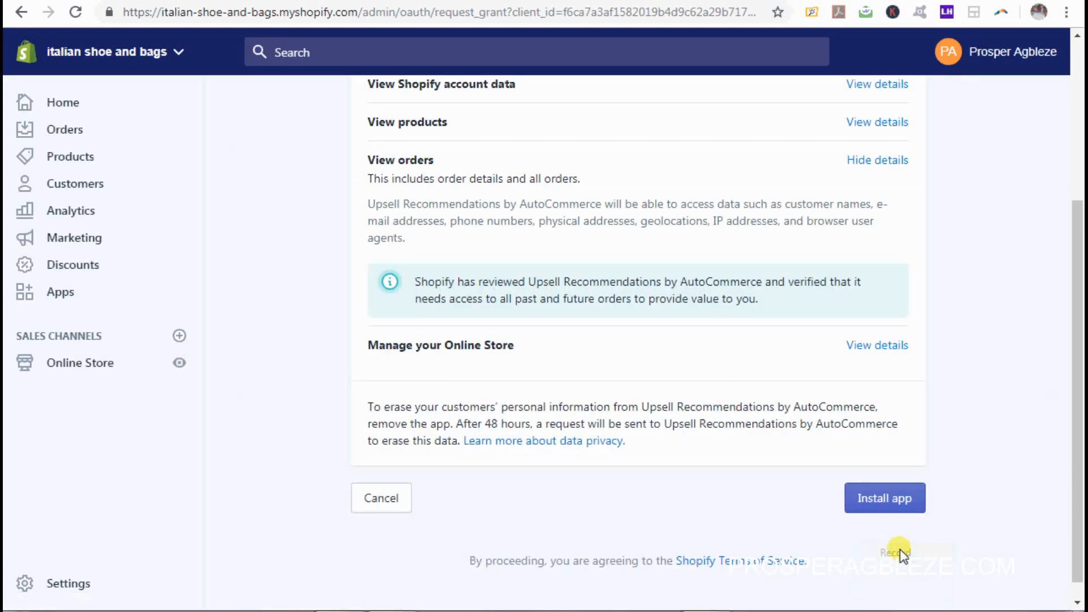
click(883, 502)
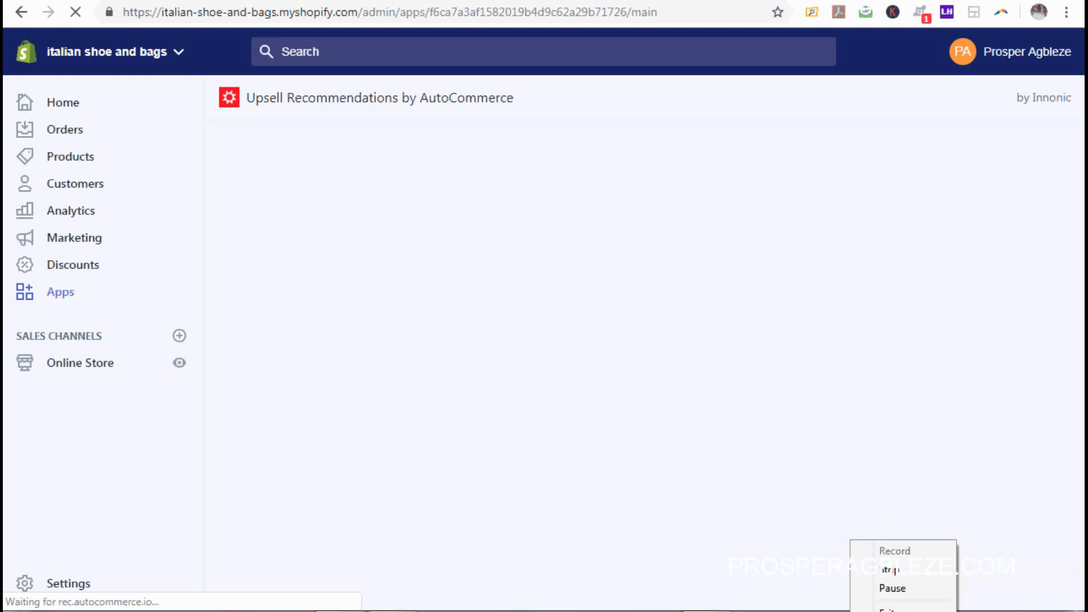
drag(1077, 206, 1084, 325)
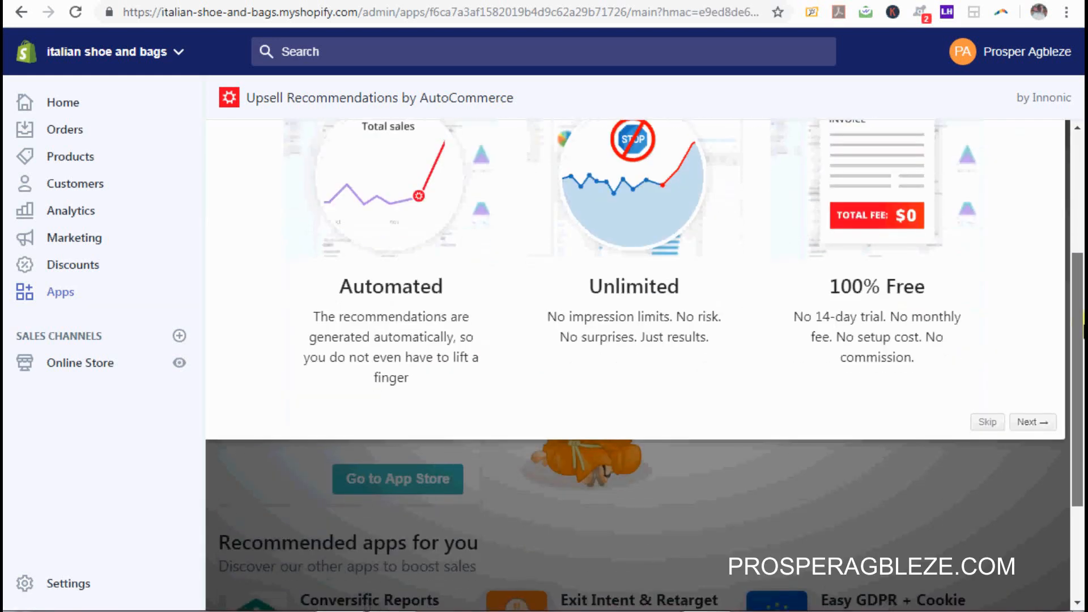
click(988, 422)
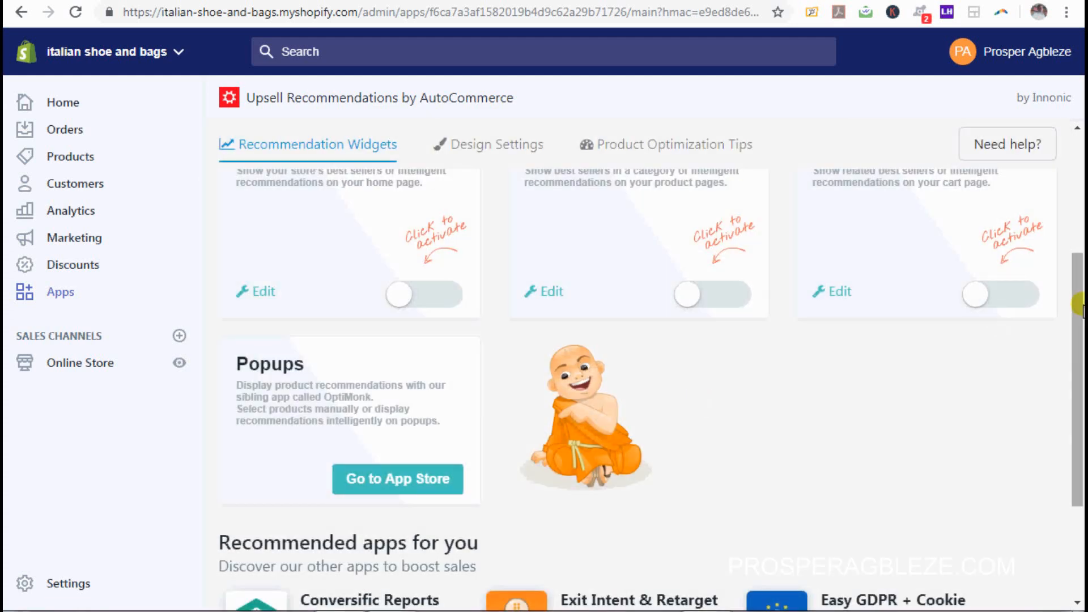
Step: Switch on the Product Page and Cart Page widgets, then open the Product Page widget's settings
drag(1080, 304, 1083, 226)
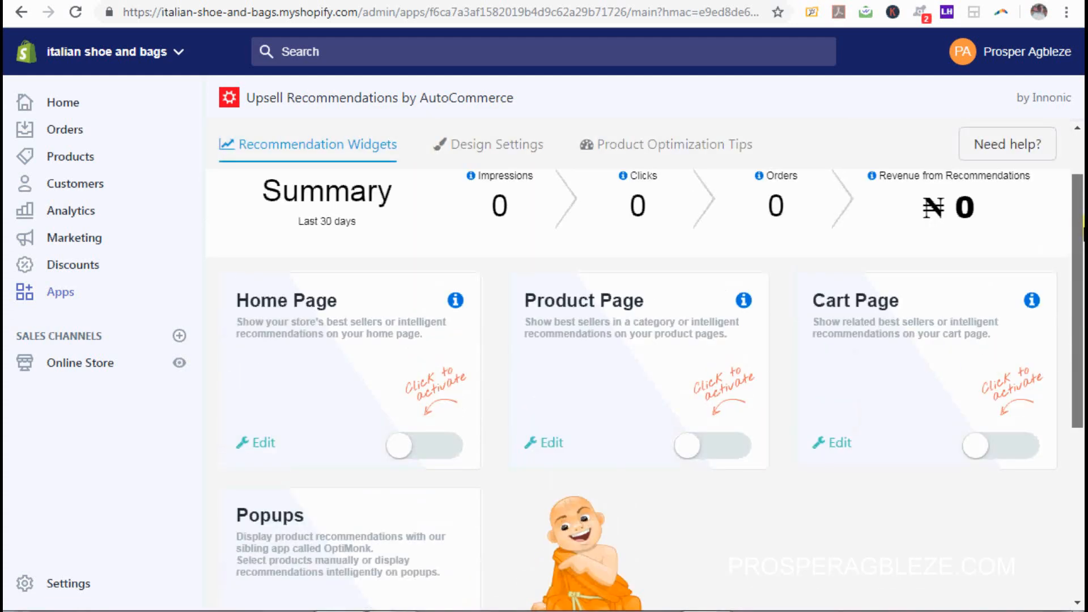
click(692, 449)
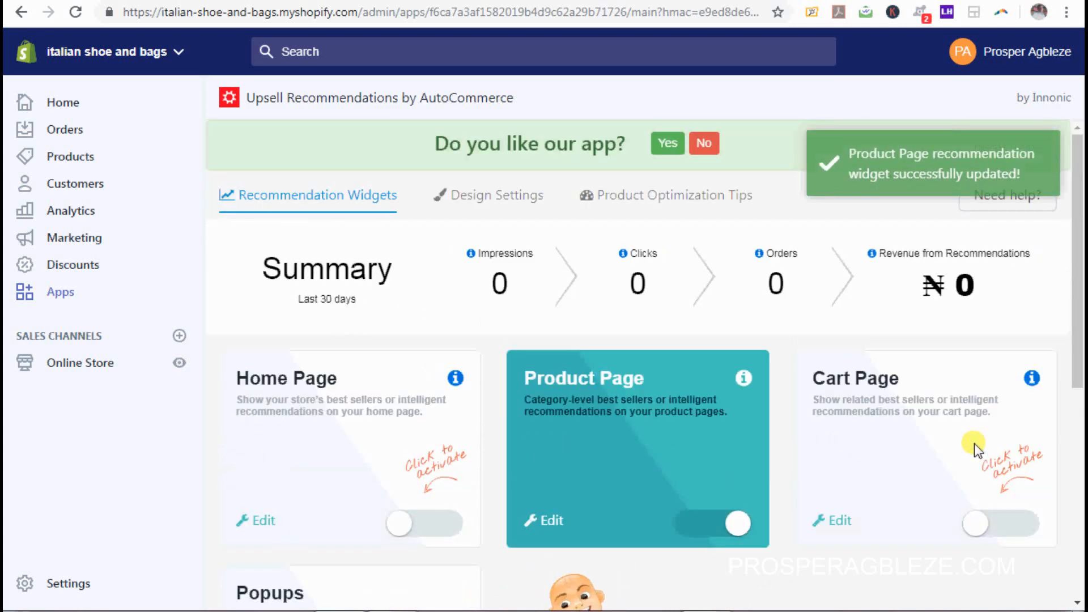
click(976, 527)
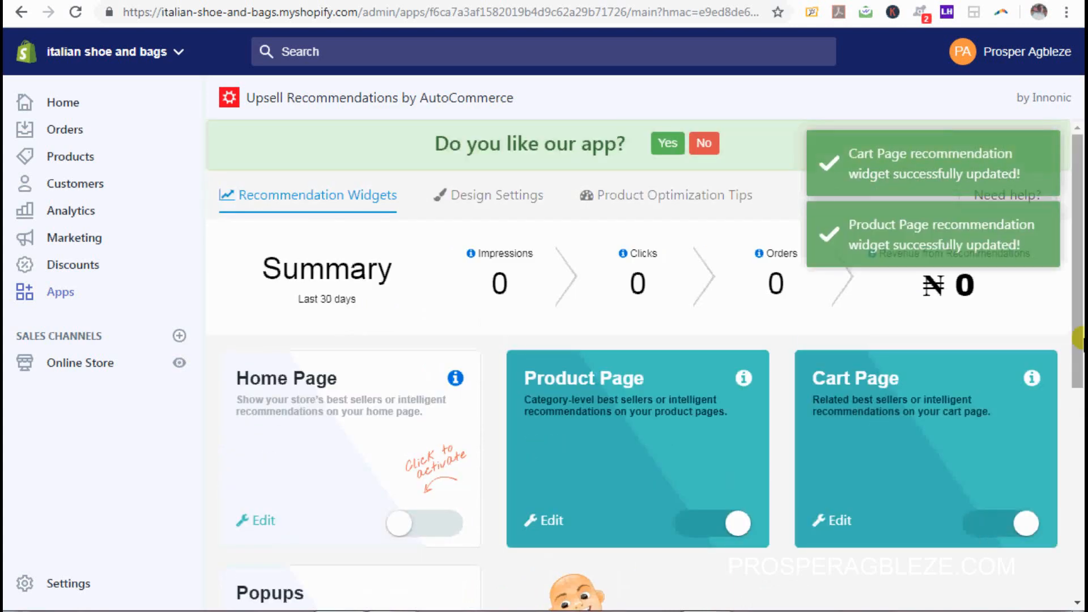
drag(1076, 316, 1083, 397)
click(831, 536)
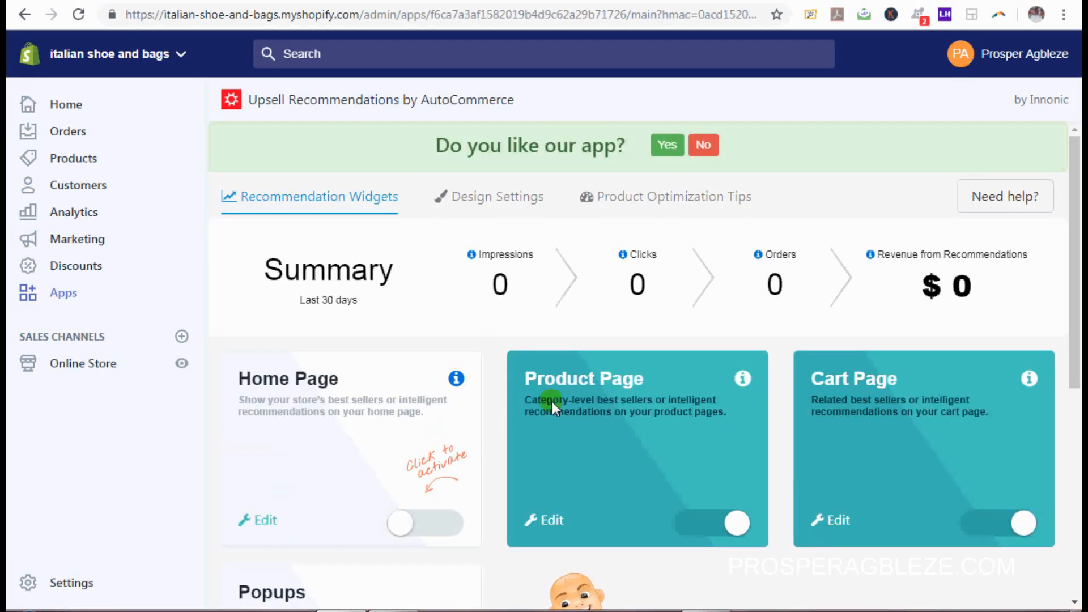
click(541, 522)
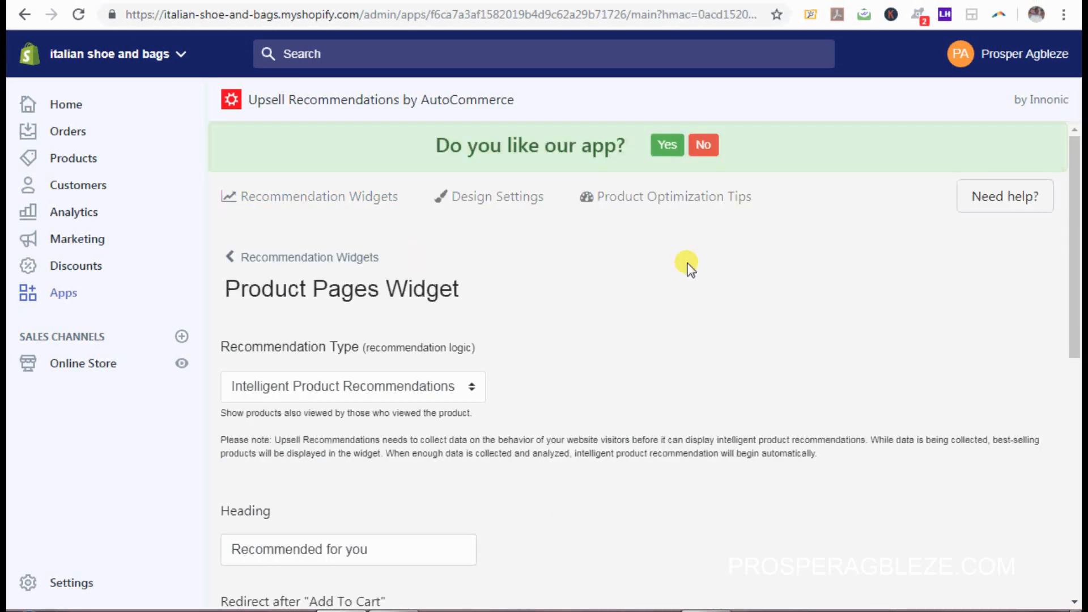
Step: Replace the Product Page widget heading with 'You Might Like'
drag(1075, 226, 1075, 341)
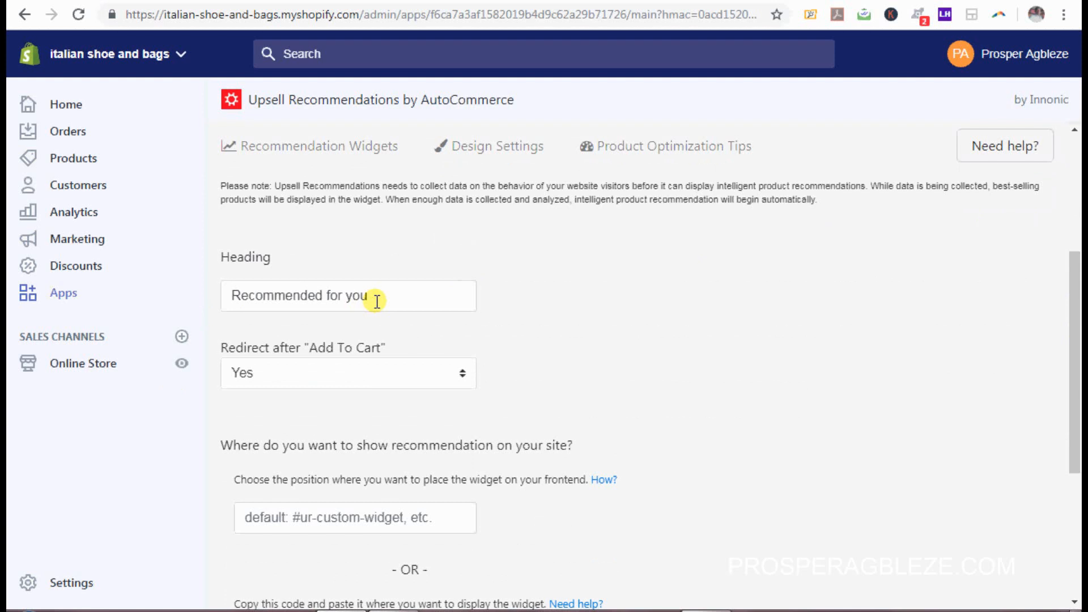
drag(377, 298, 142, 335)
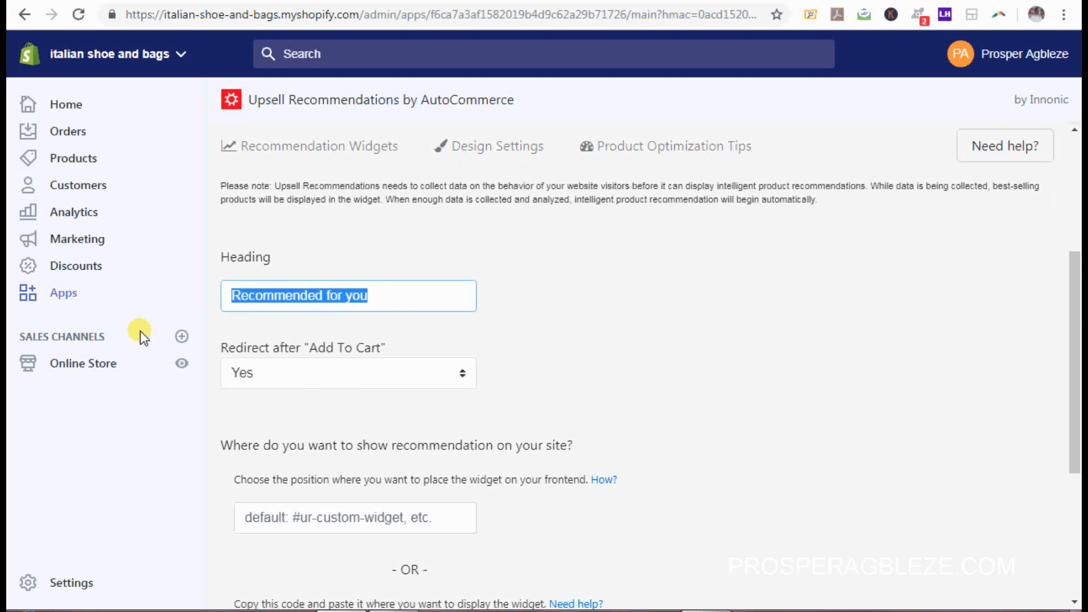
text(y)
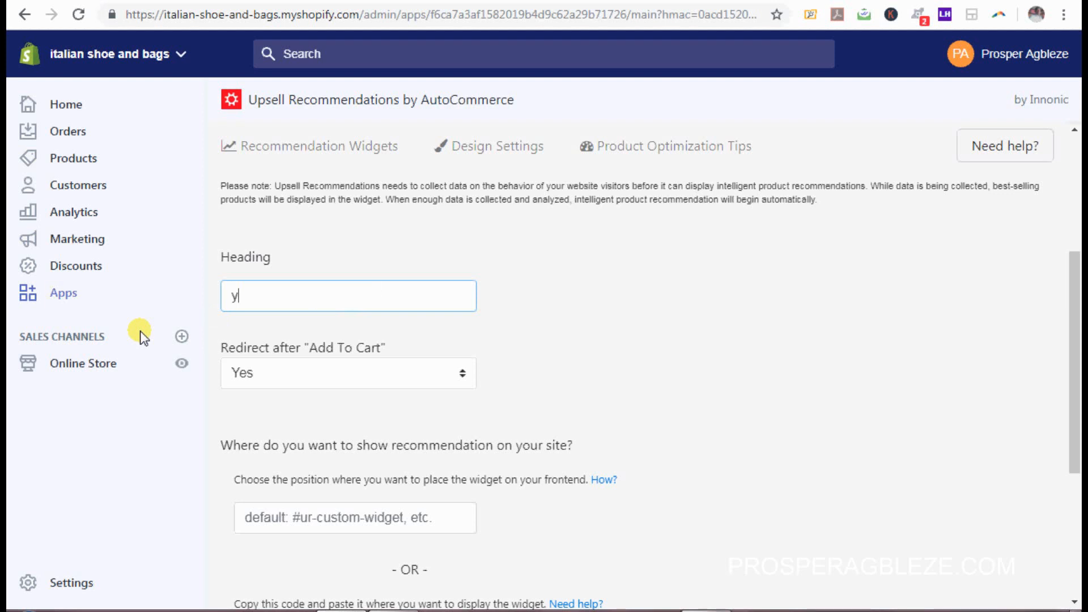
key(BackSpace)
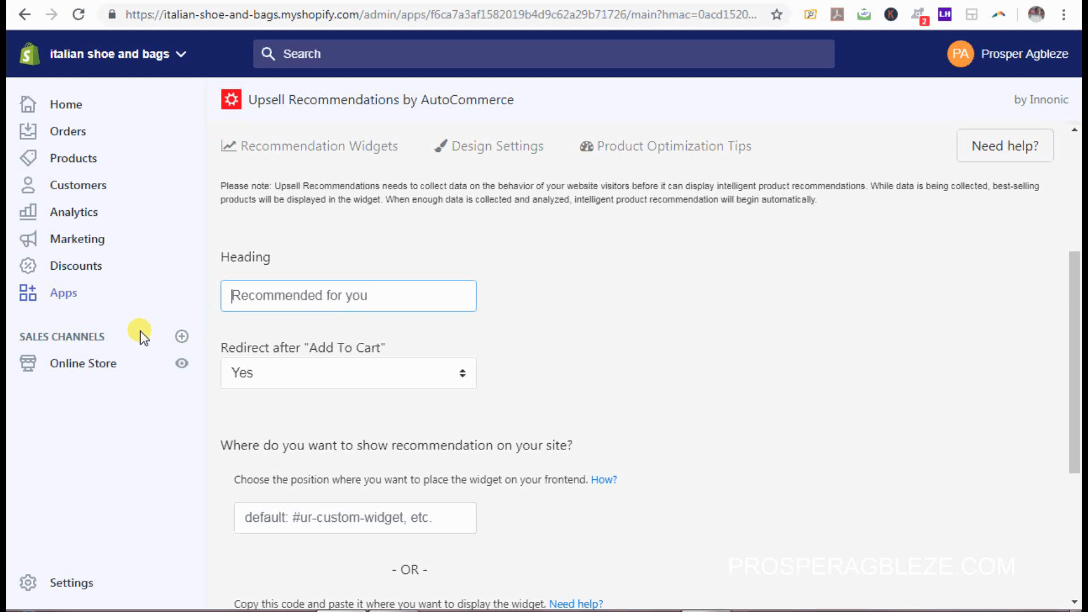
text(You Might Like)
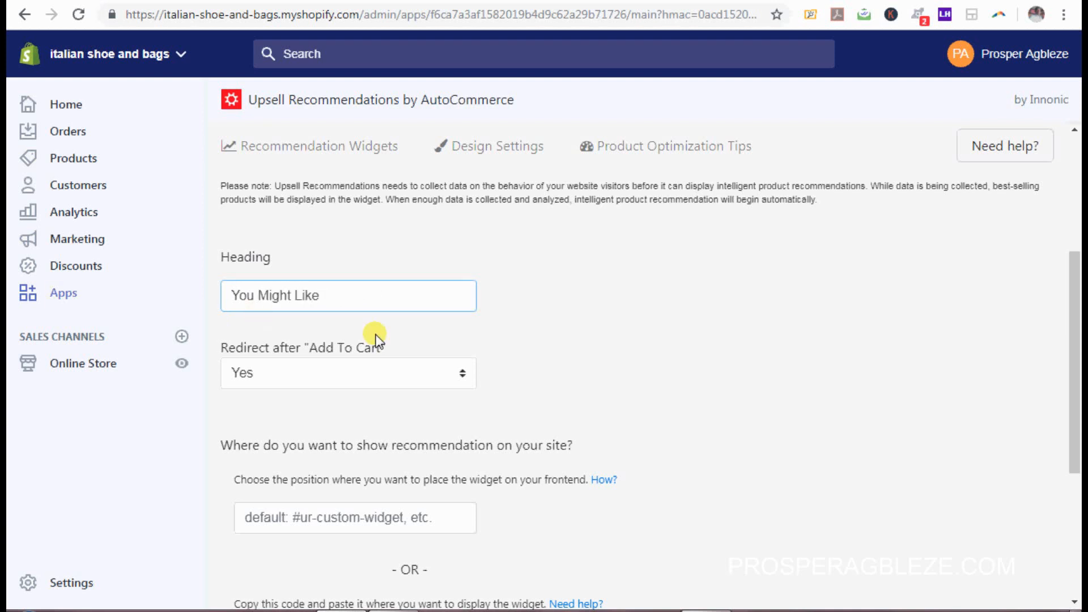
Step: Save the widget heading change and go to the app's Design Settings
drag(1080, 409, 1080, 474)
click(264, 545)
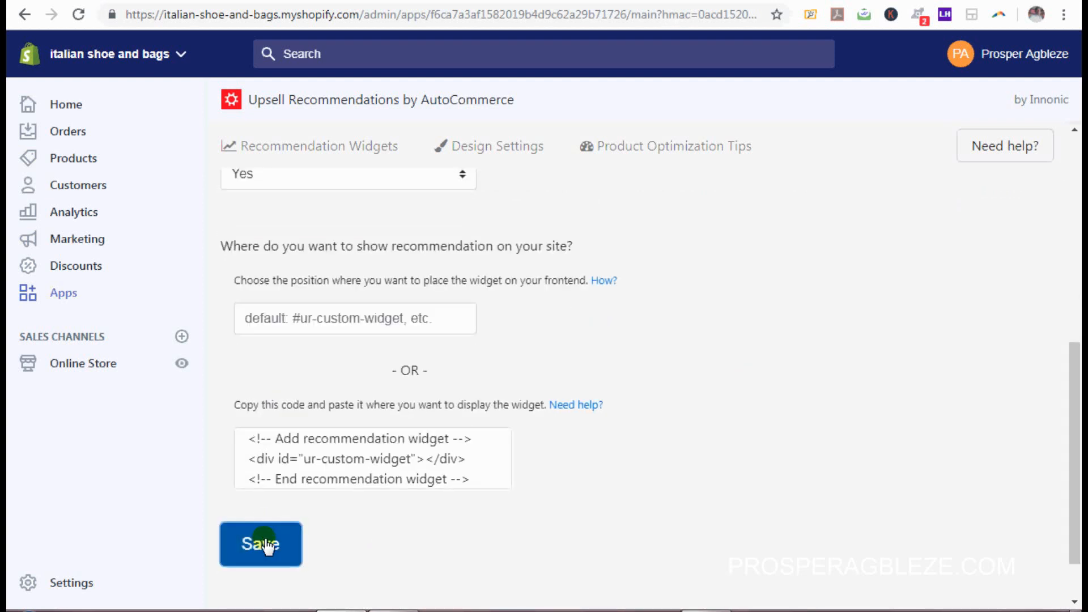
drag(1074, 450, 1071, 413)
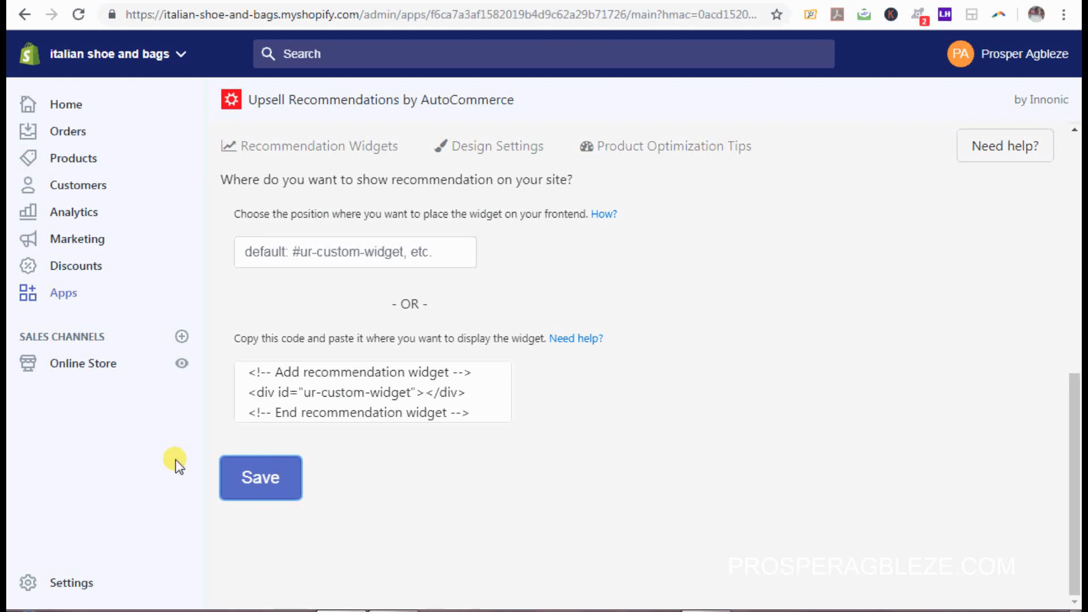
click(241, 471)
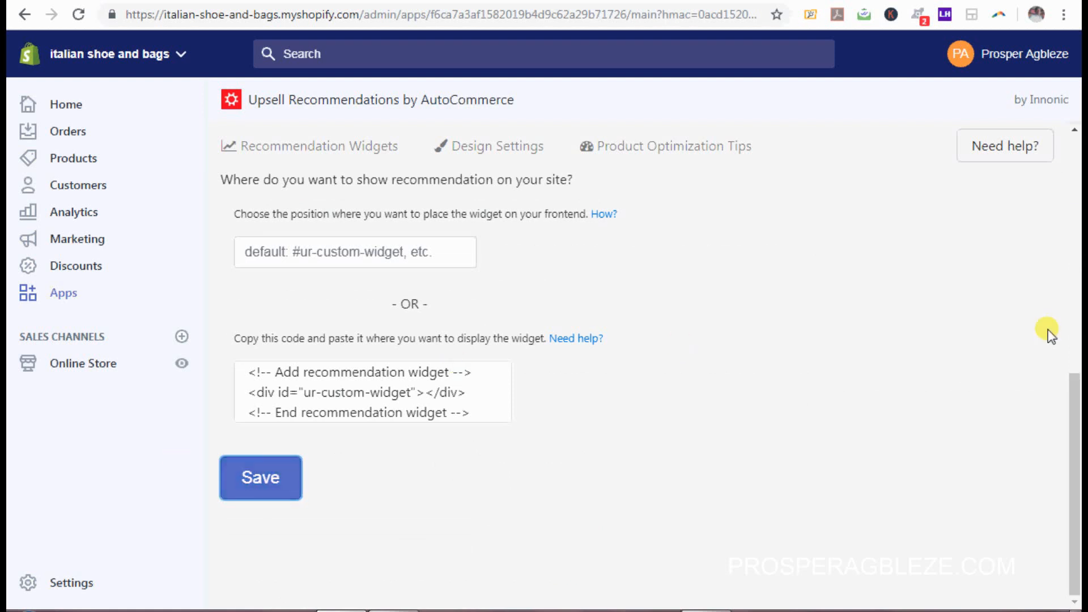
drag(1065, 404, 1077, 273)
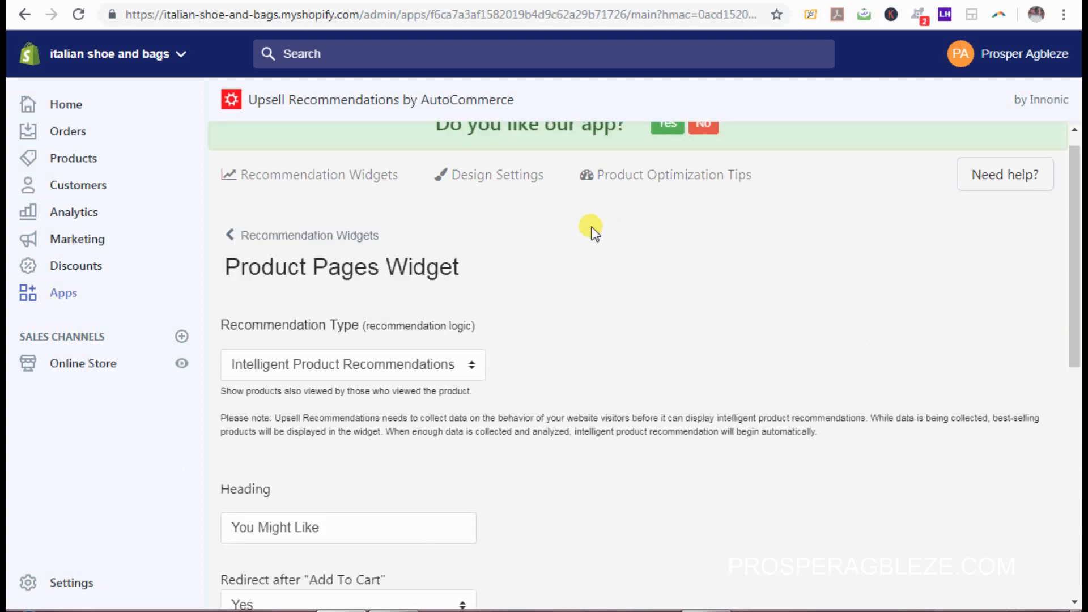
click(518, 179)
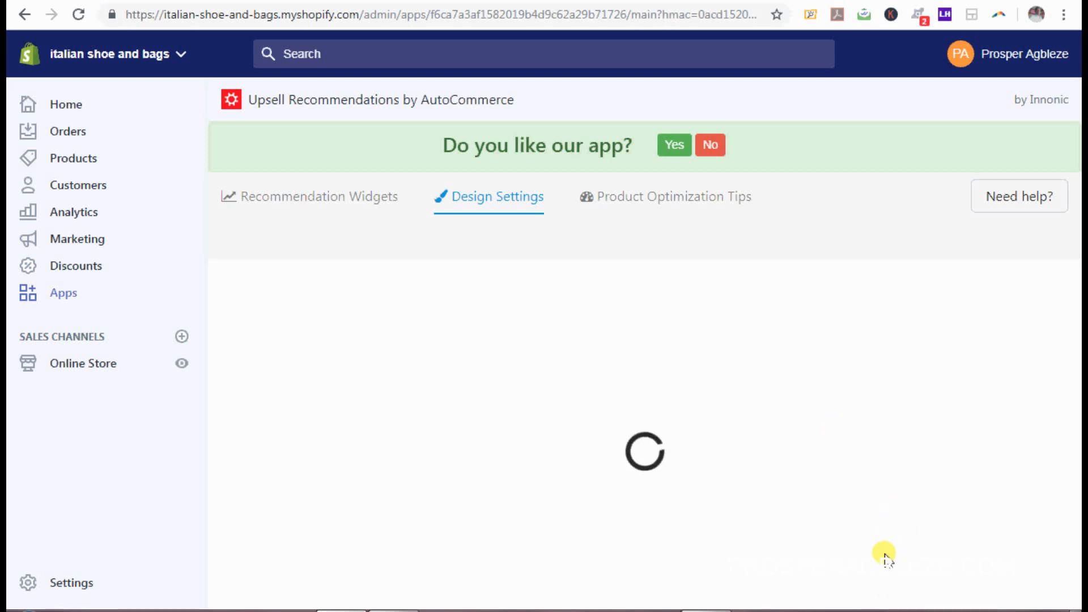
Step: Set the widget to show 10 products, with at most 3 products per slide
right_click(859, 610)
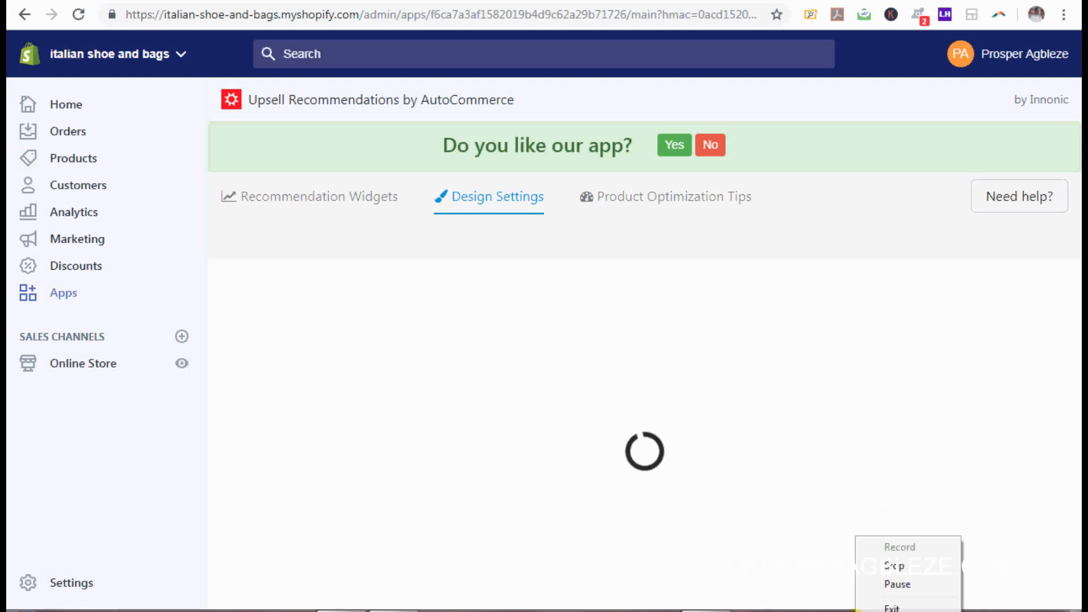
click(890, 585)
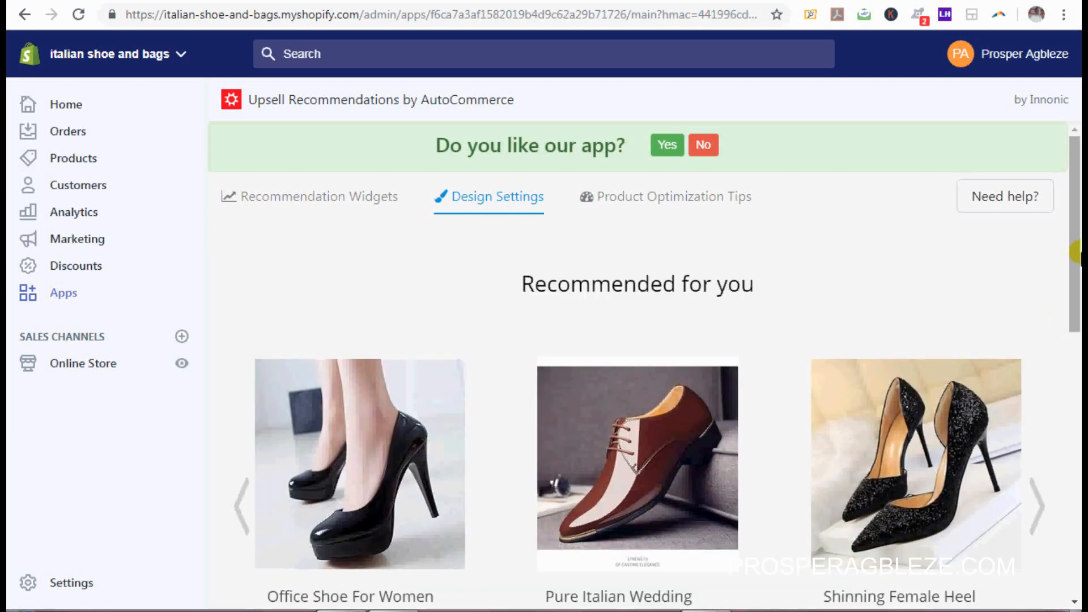
scroll(1075, 255, down, 2)
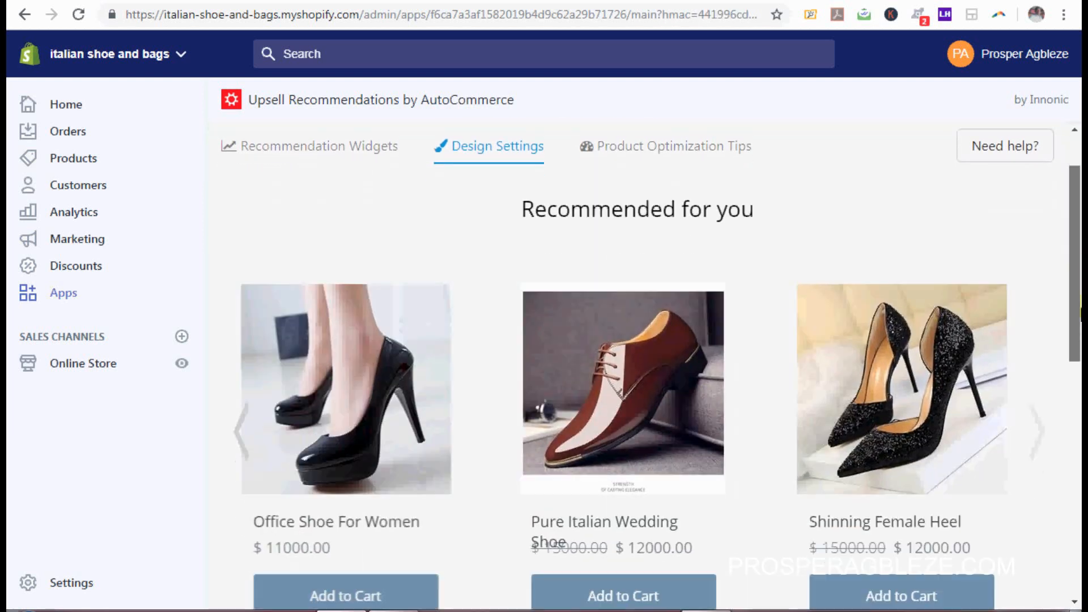
scroll(645, 368, down, 5)
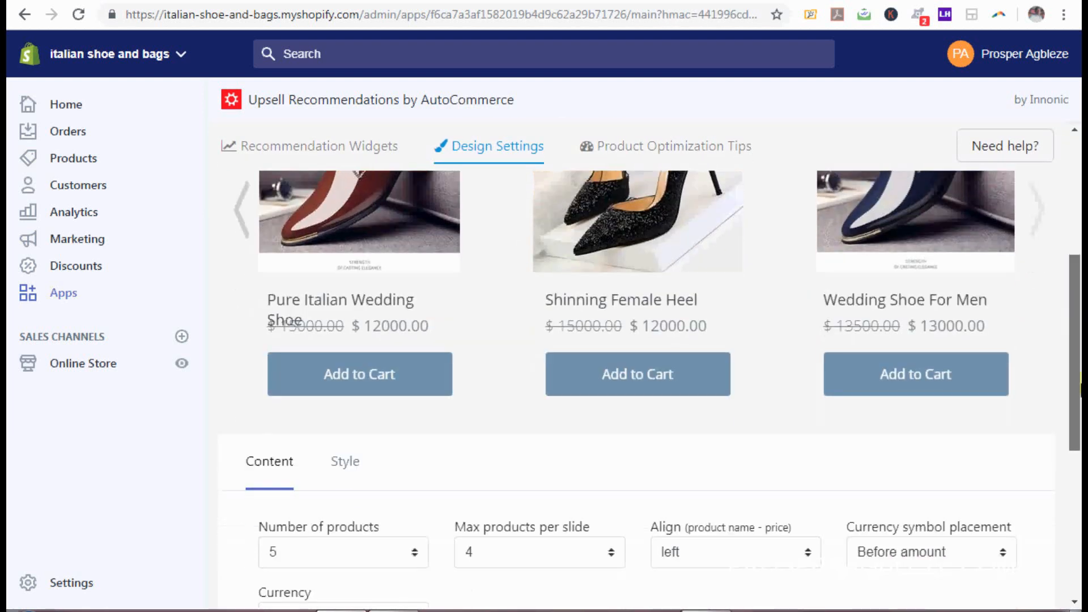
scroll(645, 366, down, 3)
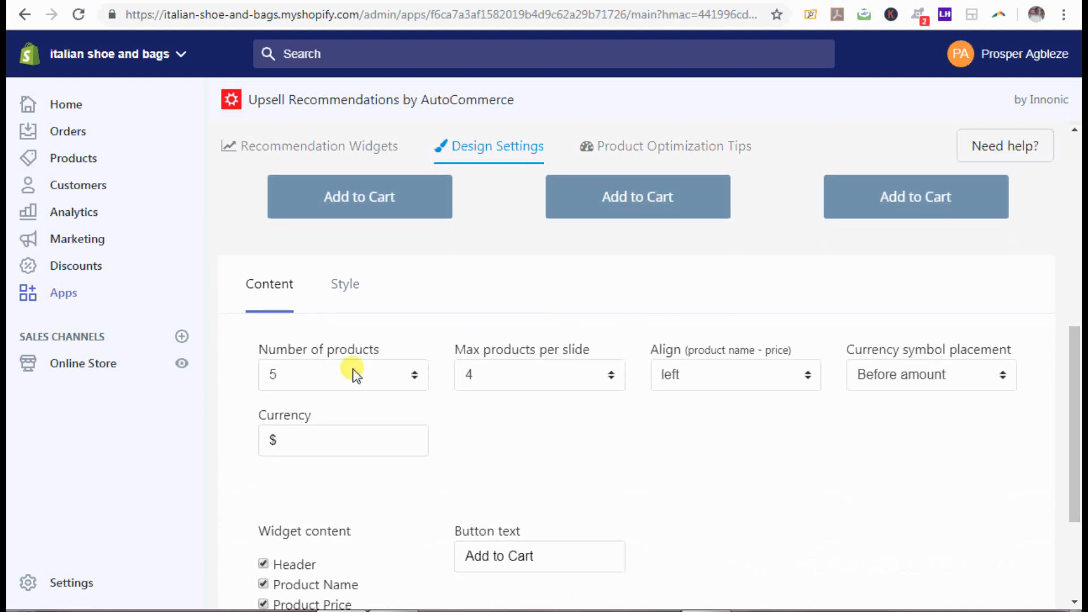
click(415, 375)
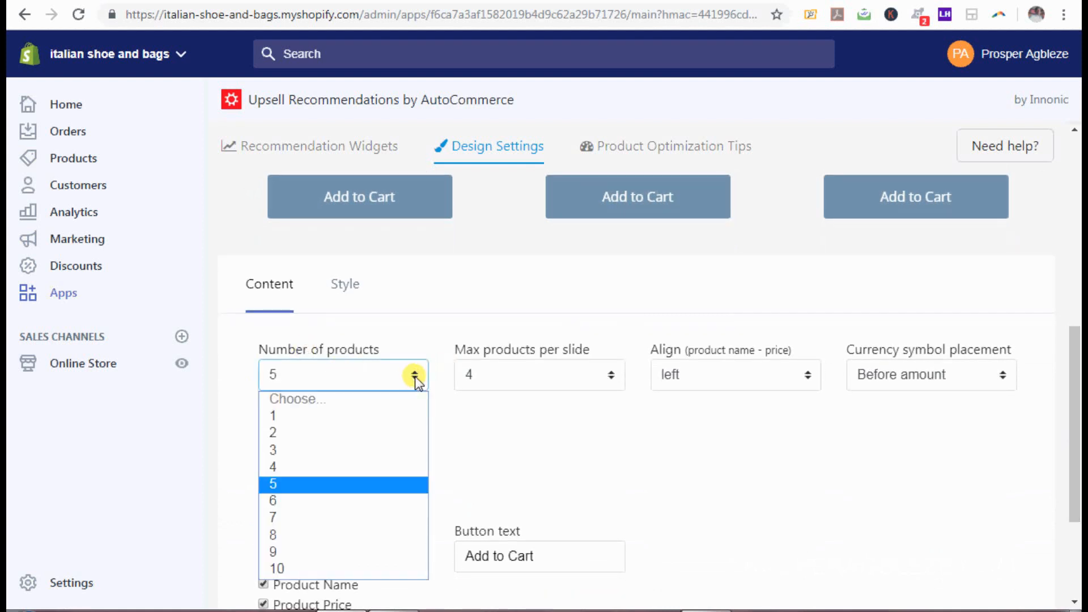
click(280, 569)
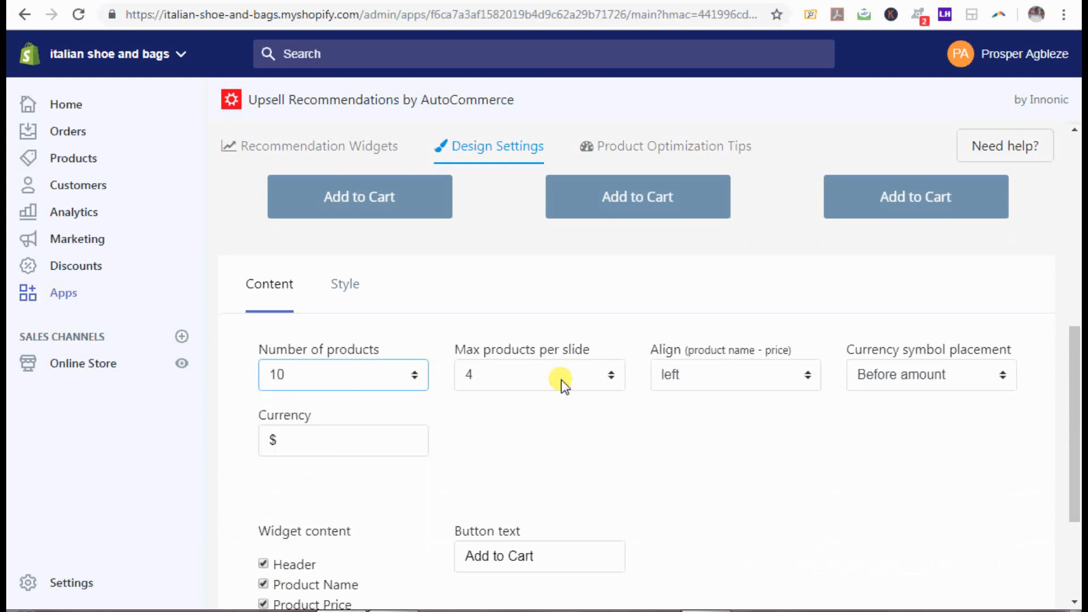
click(615, 373)
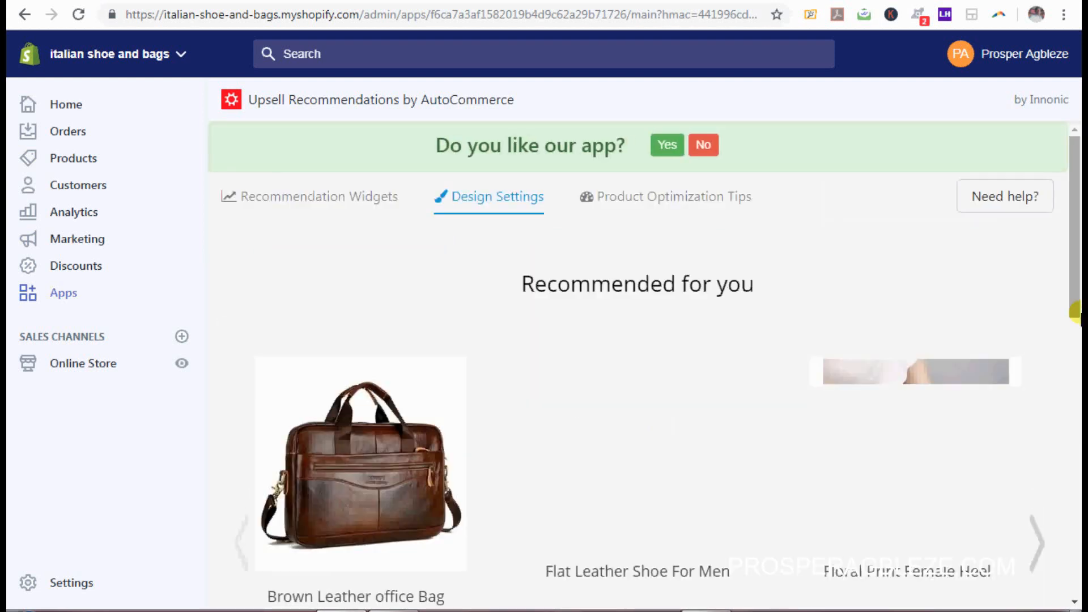
drag(1077, 295, 1079, 476)
click(612, 428)
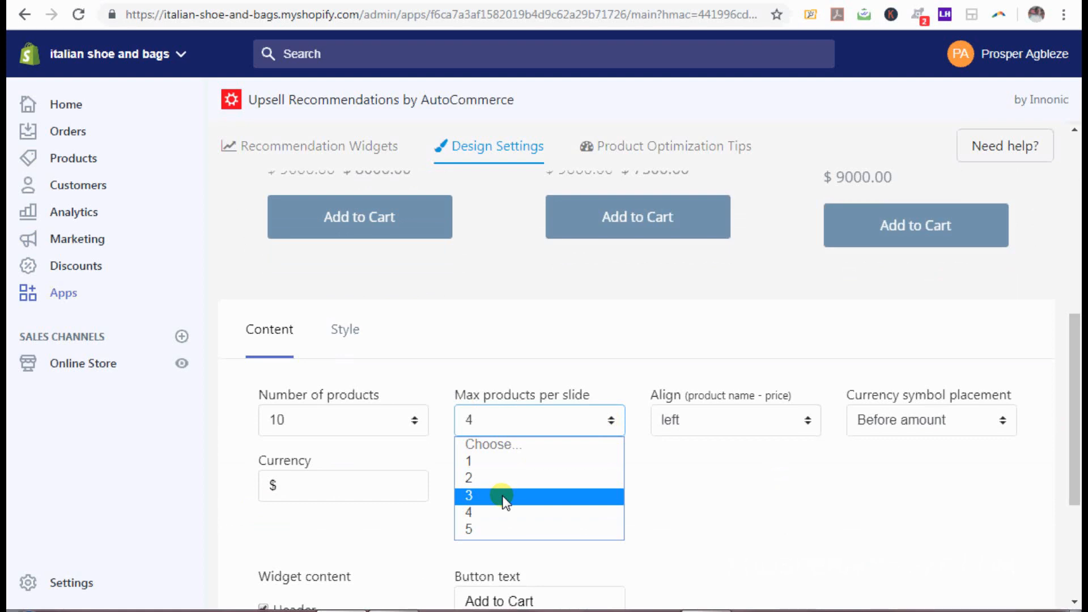
click(505, 498)
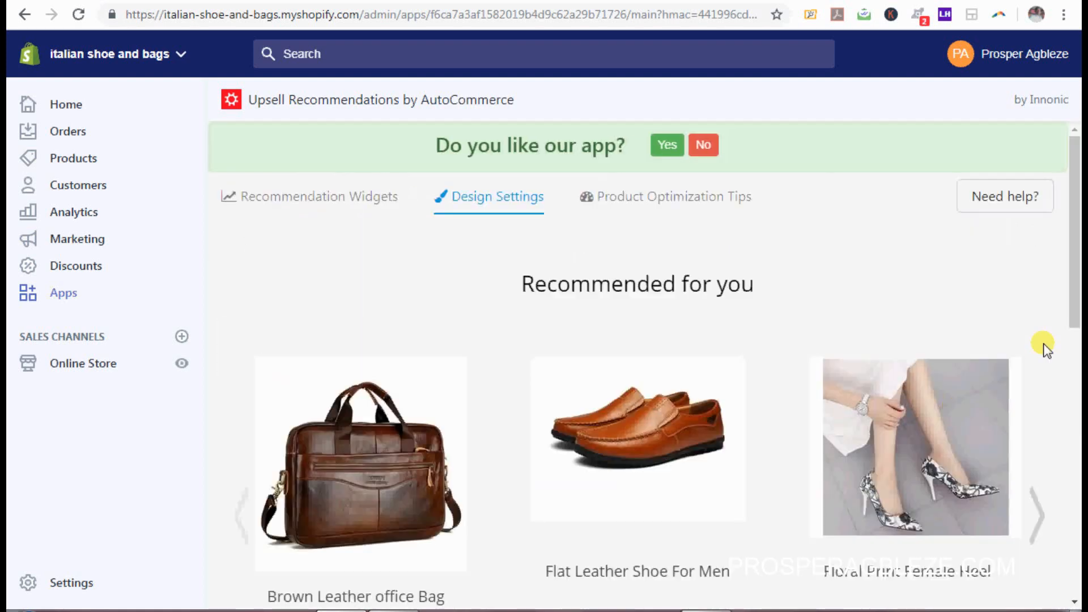
Step: Centre the product name and price, save the content settings, and switch to Style
drag(1076, 269, 1081, 298)
scroll(691, 423, down, 7)
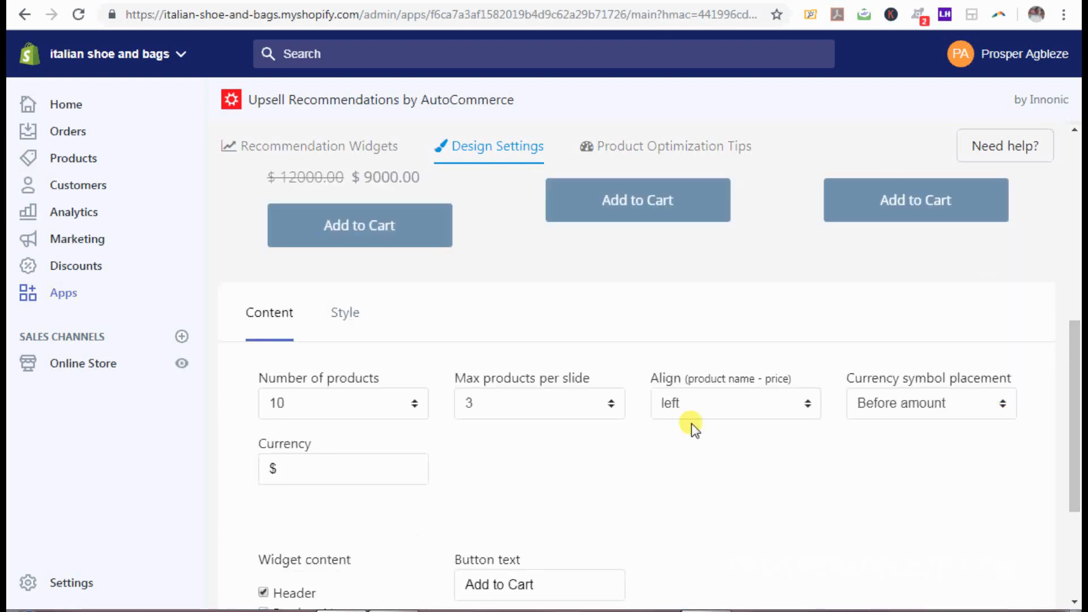
click(808, 404)
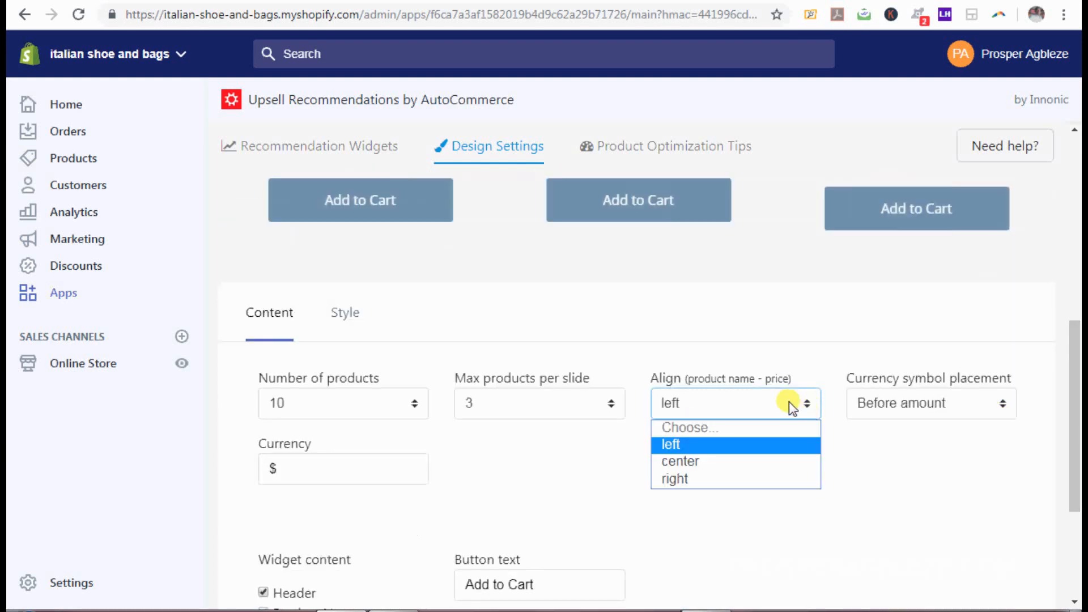
click(715, 461)
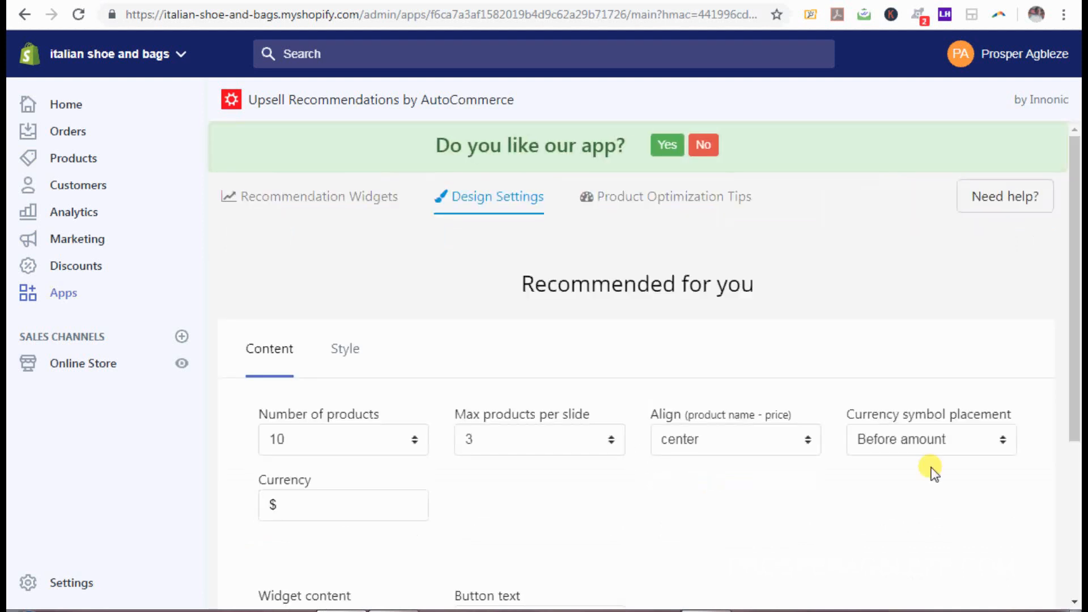
drag(1077, 298, 1077, 525)
click(290, 505)
scroll(1075, 482, up, 4)
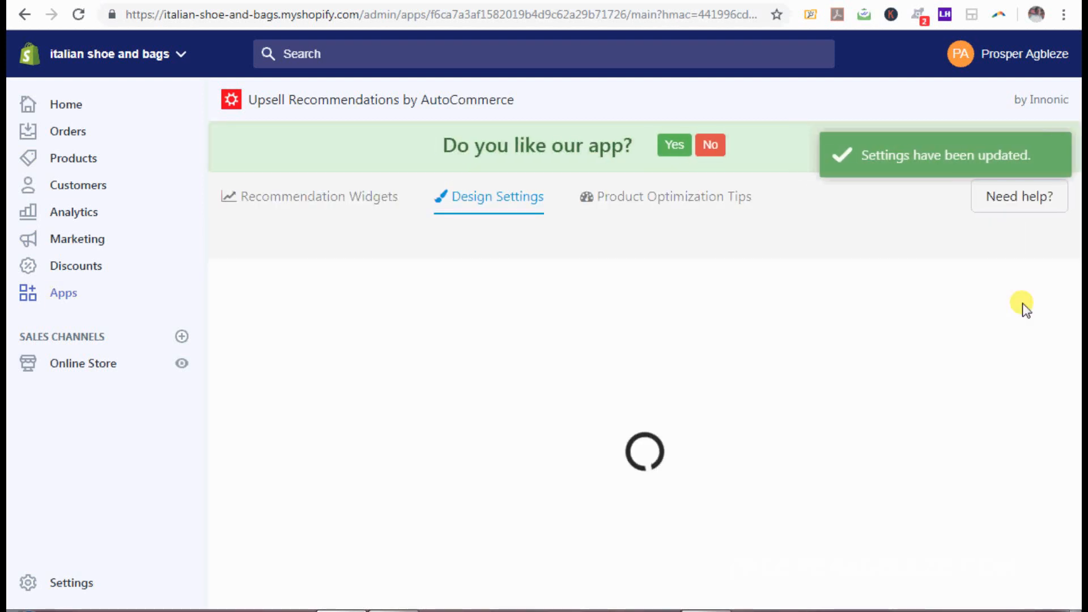
drag(1073, 243, 1076, 480)
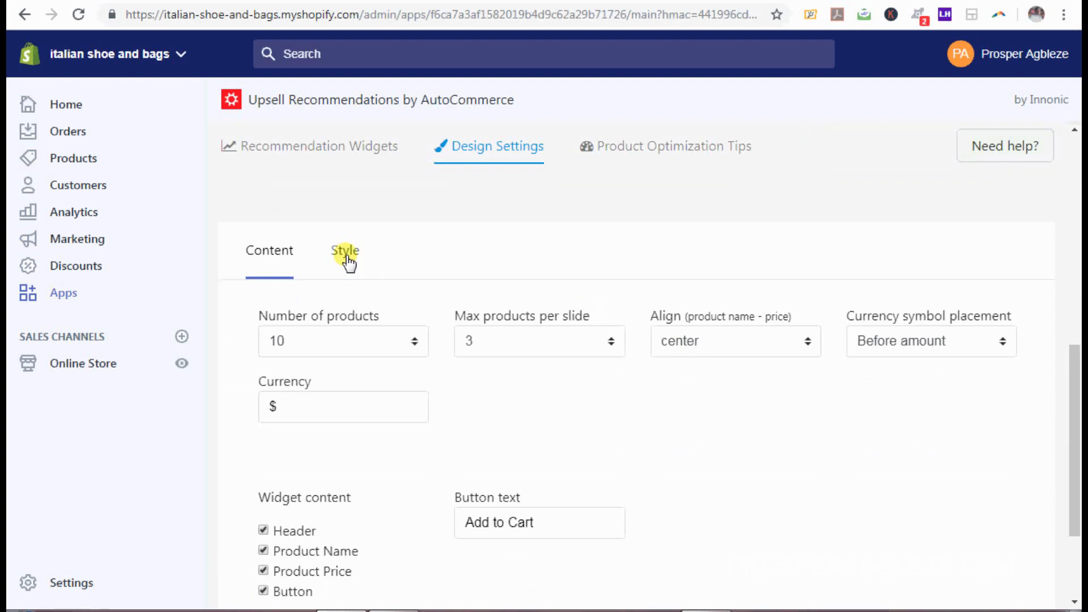
click(347, 258)
mouse_move(1077, 396)
mouse_down()
mouse_move(1079, 478)
mouse_move(1079, 306)
mouse_move(1073, 395)
mouse_up()
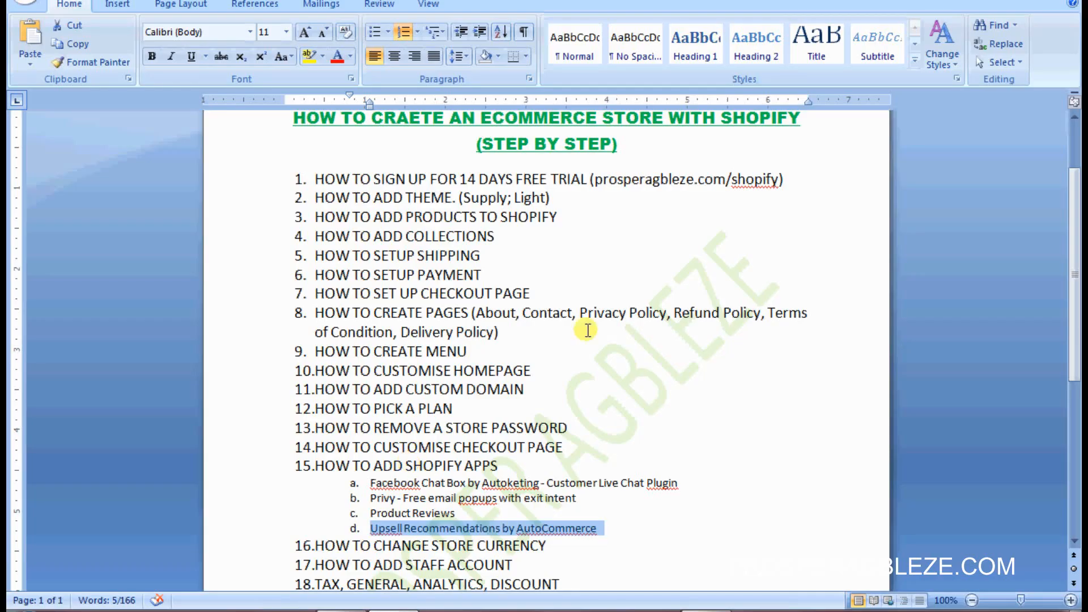
Step: Copy #E91CA4 from the Word notes and go back to the Shopify admin in Chrome
drag(1074, 273, 1075, 381)
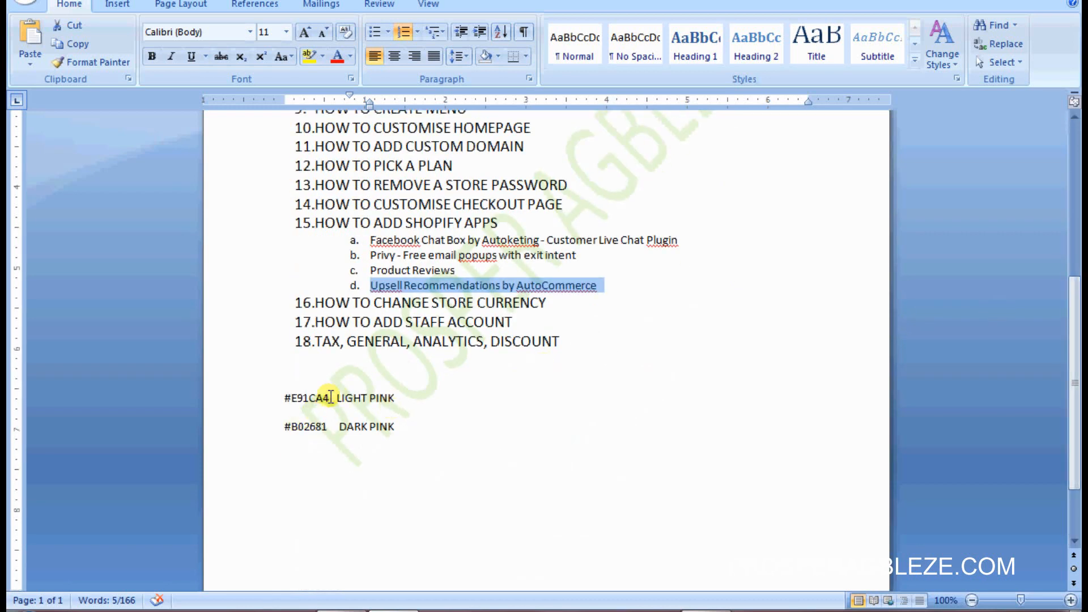
drag(331, 397, 279, 393)
key(ctrl+c)
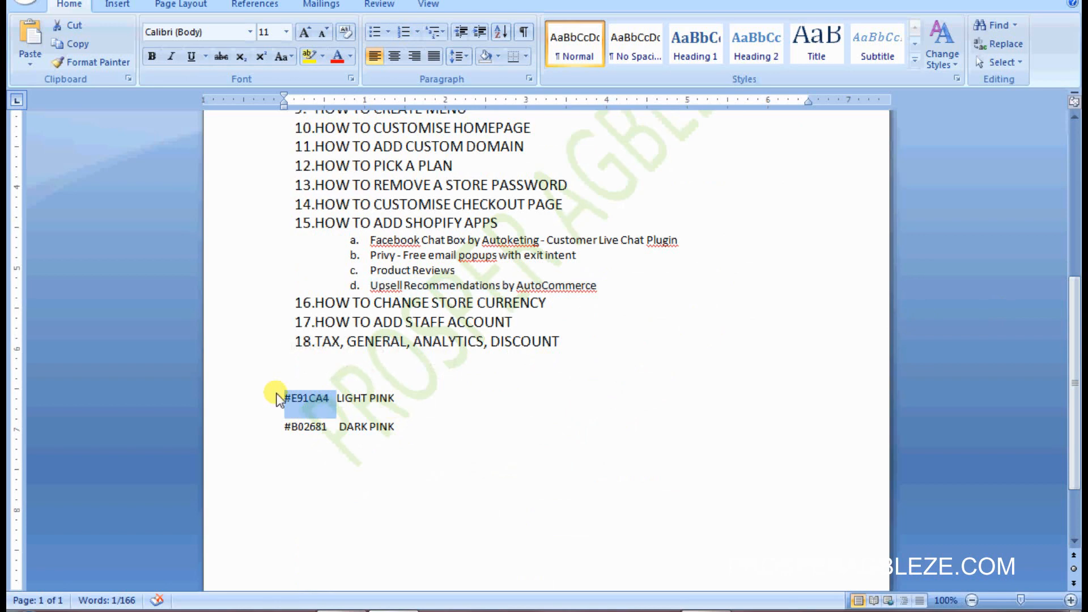
click(341, 611)
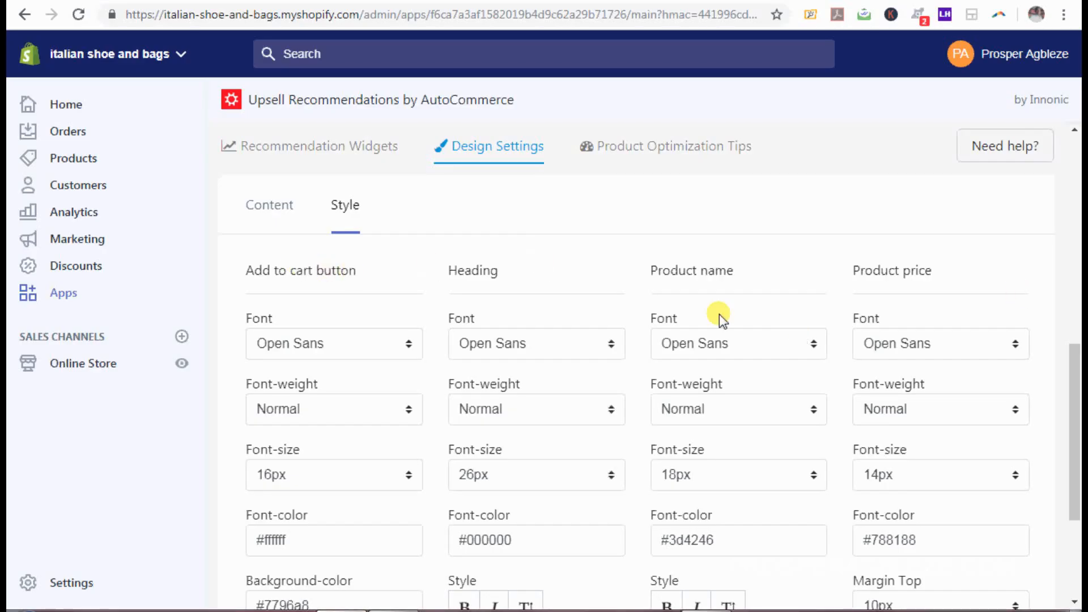
Step: Set the Add to cart button background colour to #E91CA4 and save it
drag(1076, 395, 1069, 510)
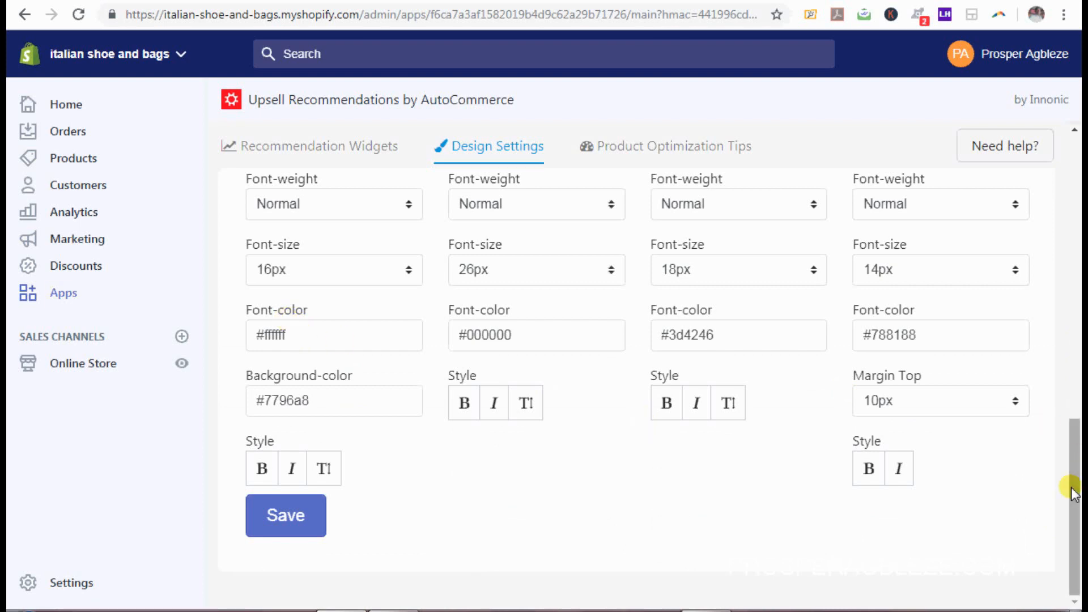
drag(1069, 481, 1069, 547)
triple_click(327, 407)
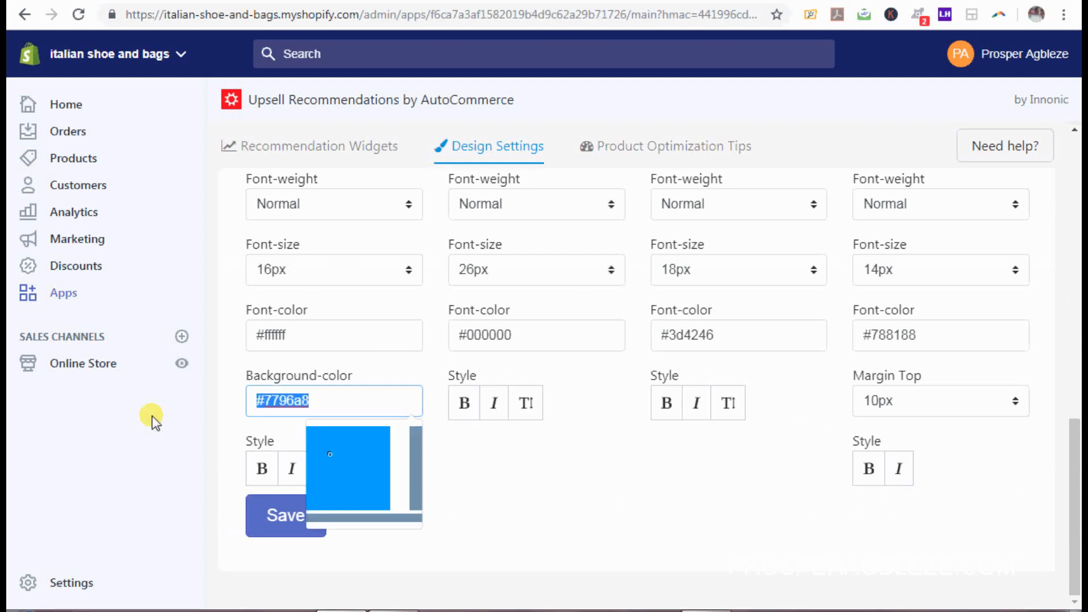
key(ctrl+v)
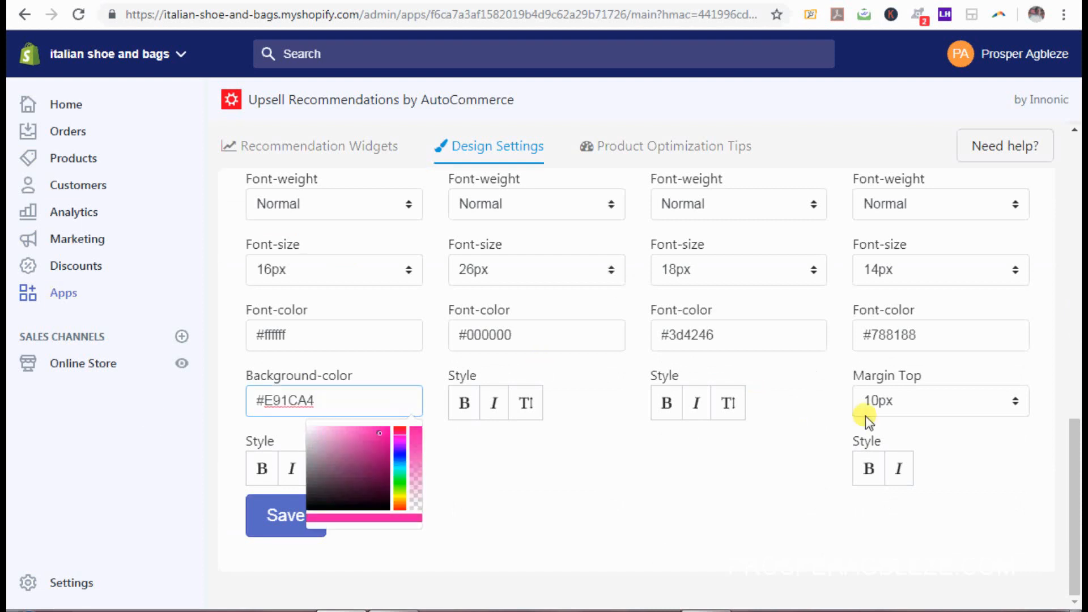
key(Return)
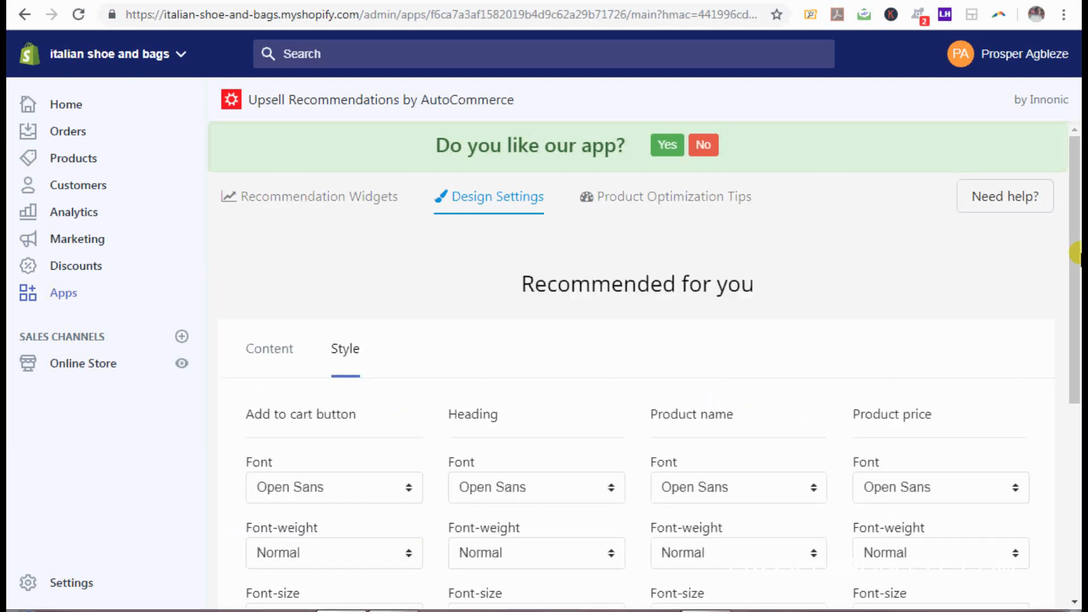
Step: Set the widget heading font colour to #E91CA4
drag(1077, 253, 1077, 498)
drag(1077, 382, 1077, 178)
drag(1076, 245, 1064, 530)
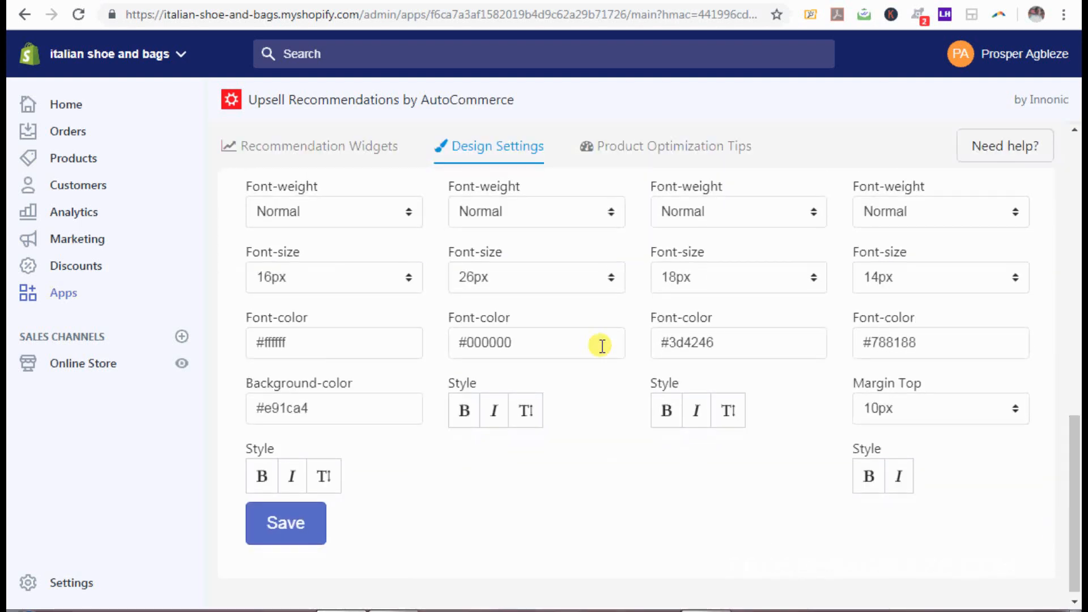
click(519, 342)
key(ctrl+v)
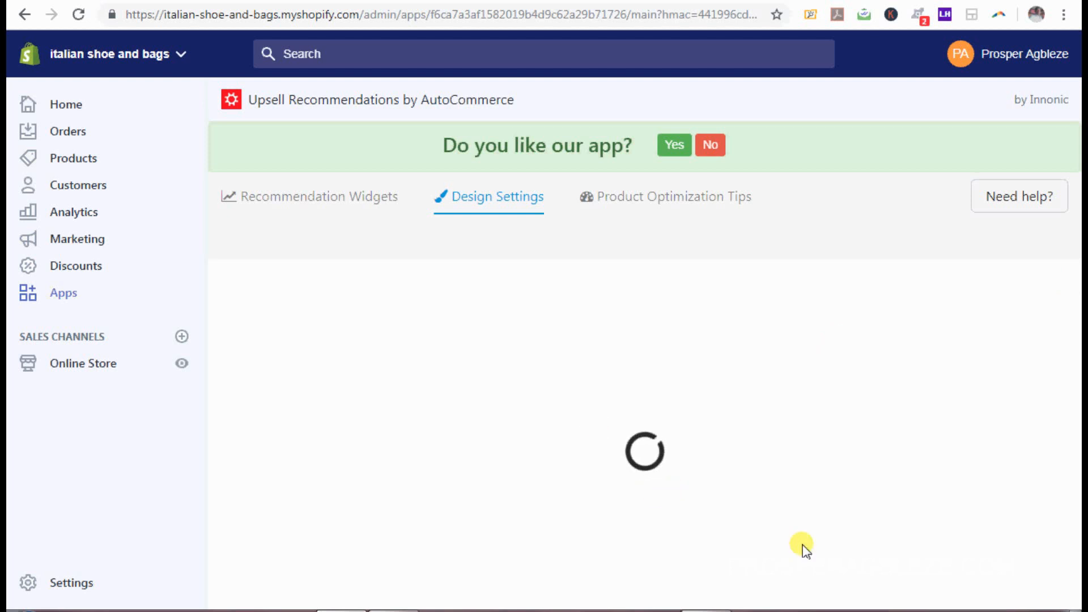
Step: Paste #E91CA4 into the product name Font-color field
right_click(851, 544)
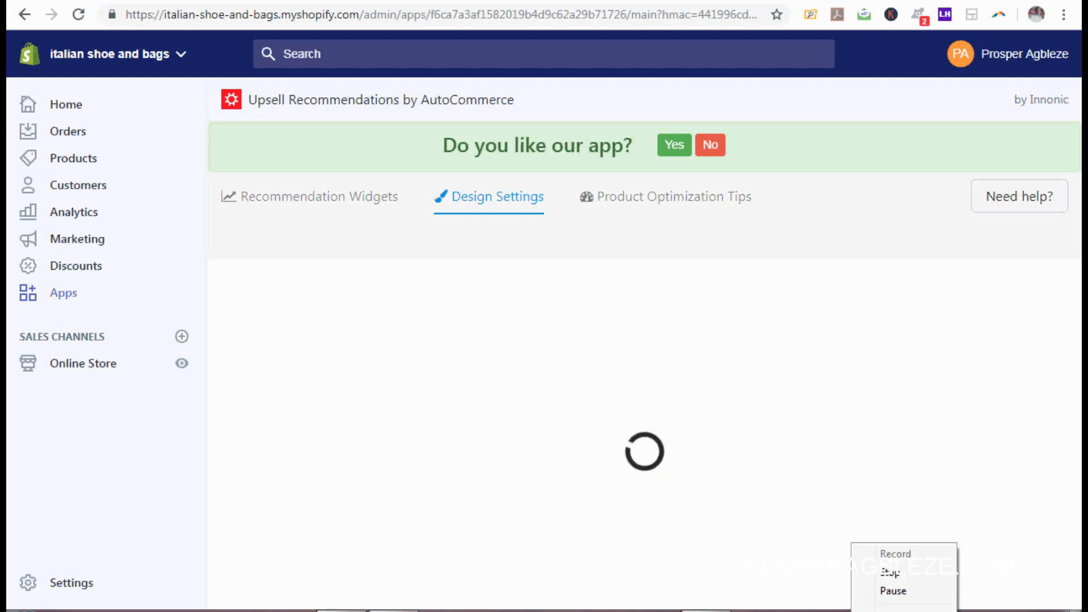
click(886, 590)
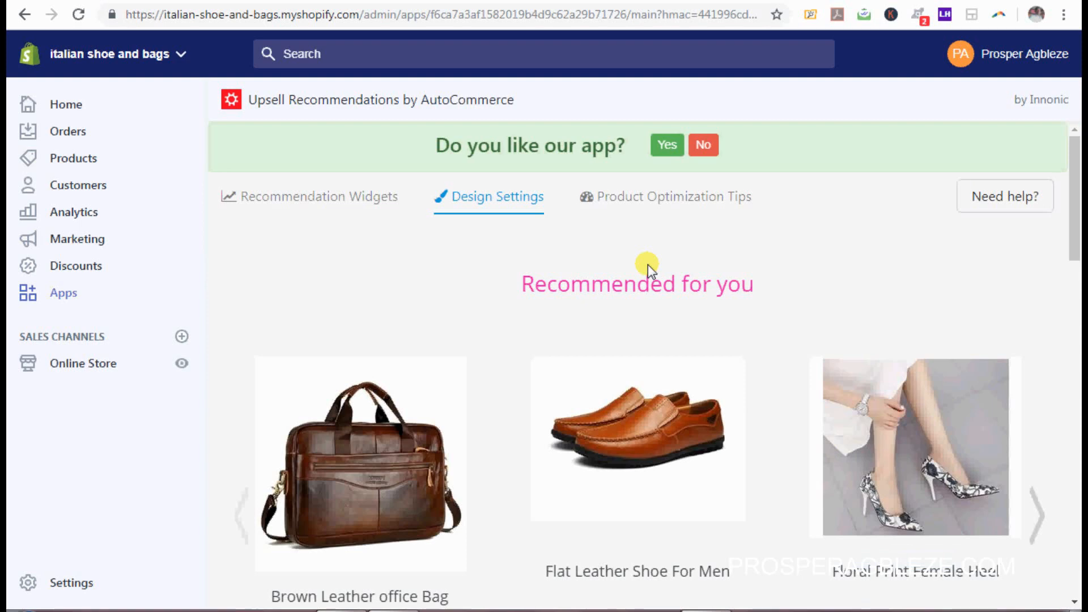
drag(1073, 216, 1077, 538)
drag(1076, 496, 1045, 471)
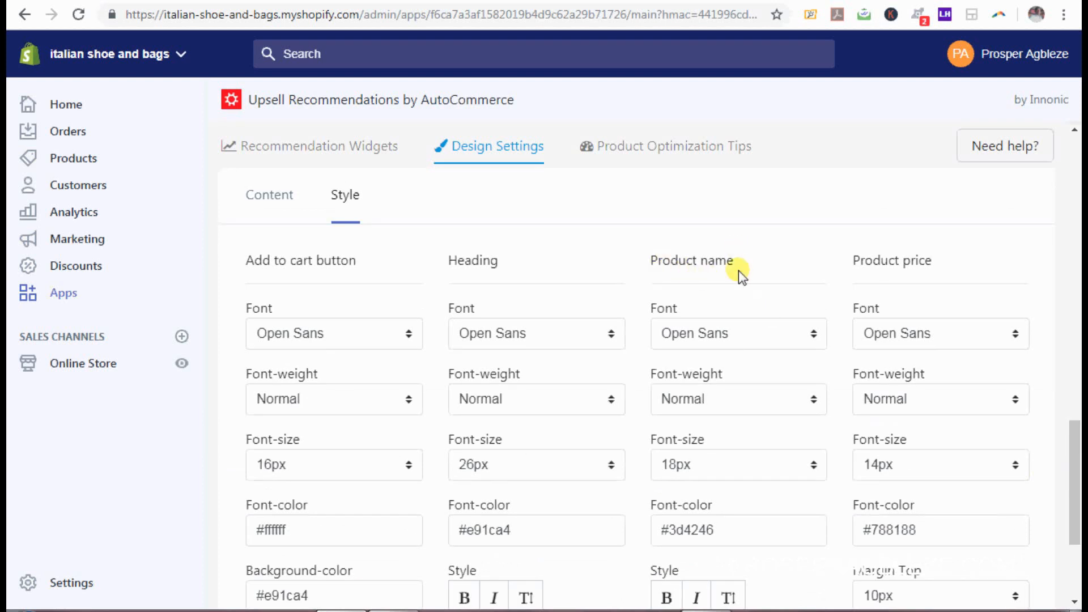
drag(736, 262, 670, 262)
drag(1077, 445, 1079, 469)
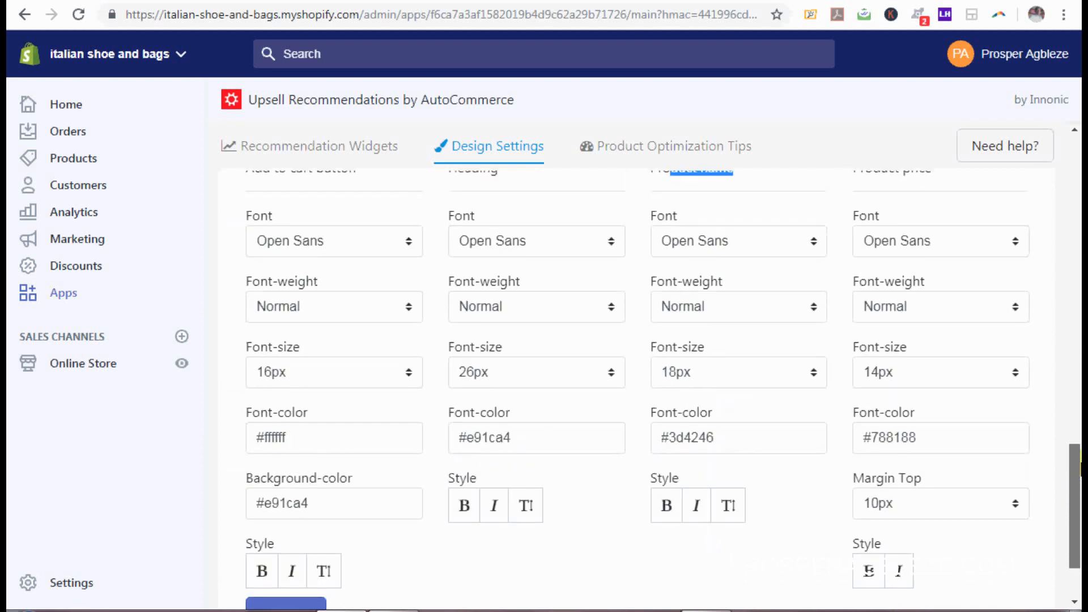
click(724, 433)
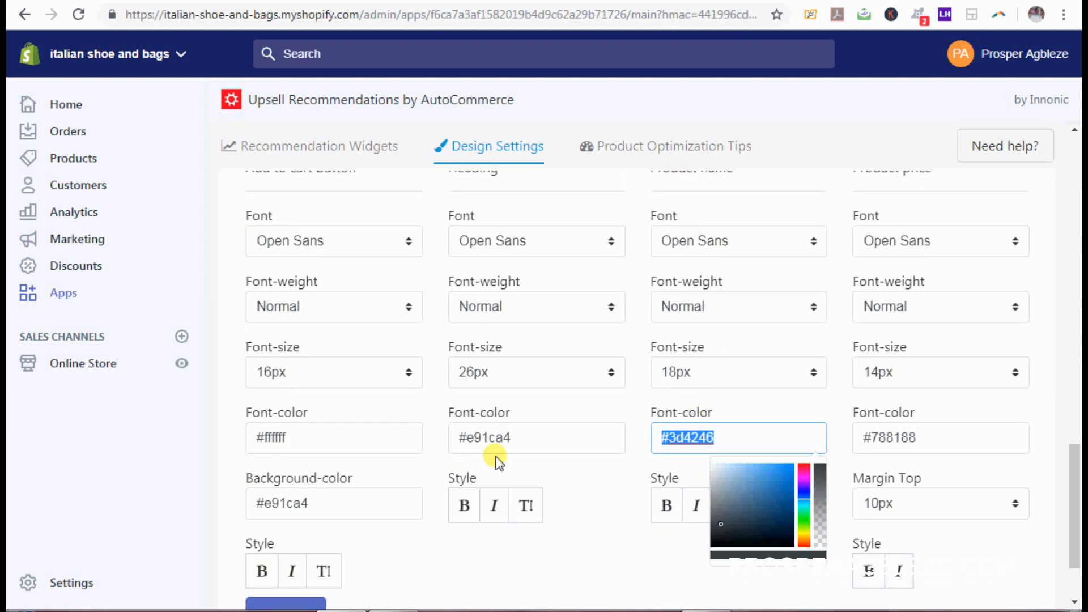
key(ctrl+v)
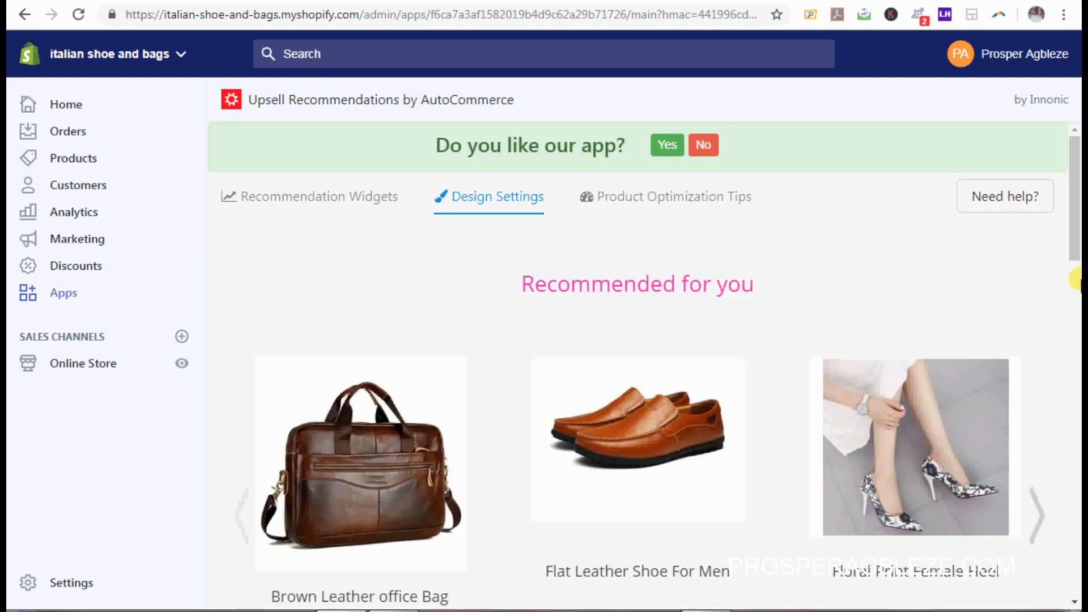
Step: Change the fourth Font-color field from #788188 to #E91CA4 and save the design
drag(1075, 264, 1079, 562)
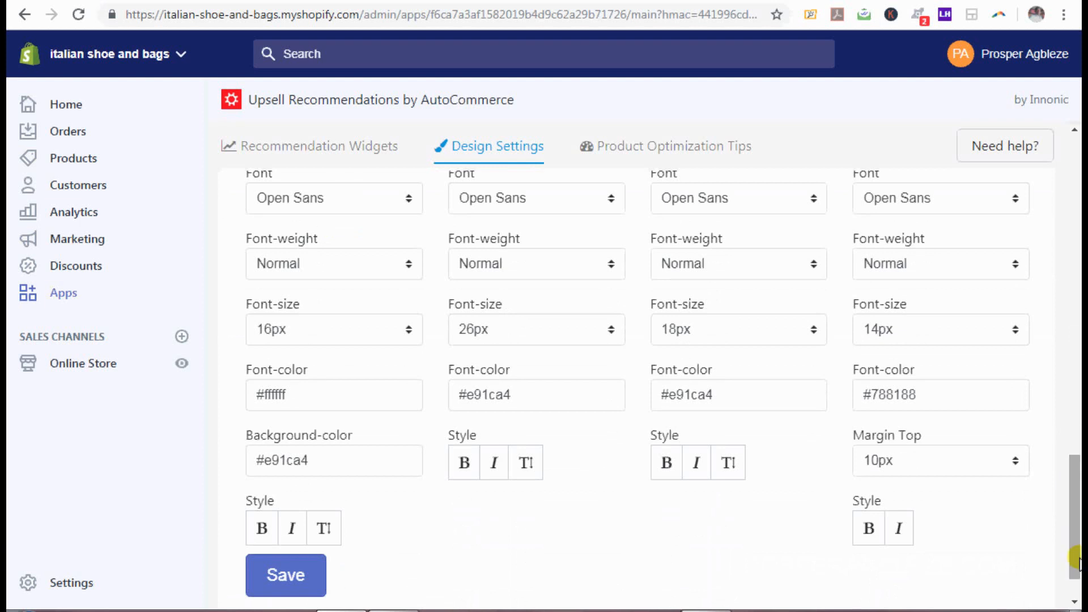
click(920, 390)
key(ctrl+v)
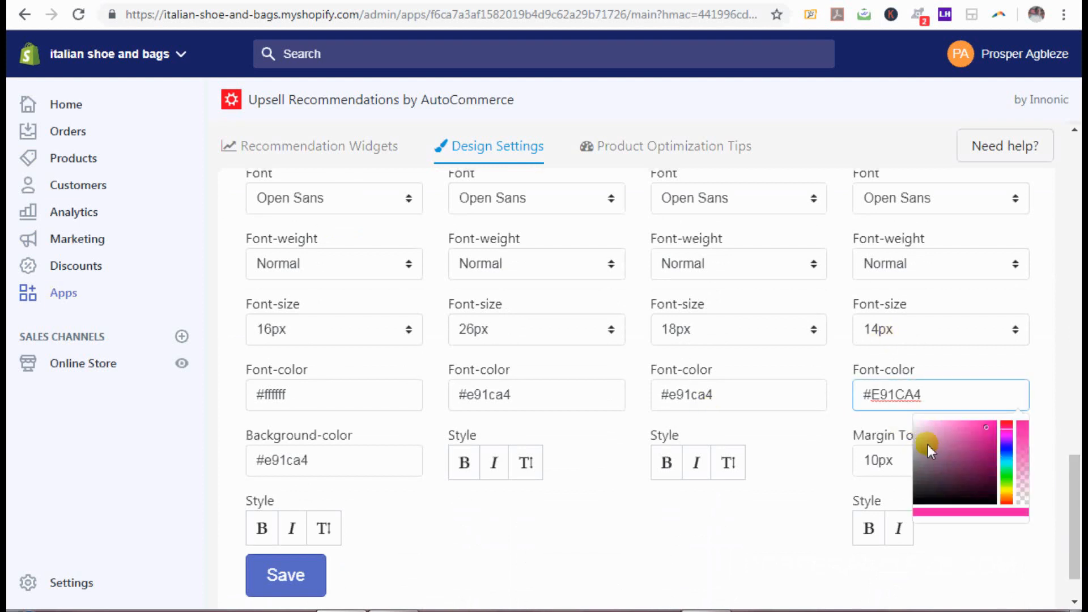
click(1078, 537)
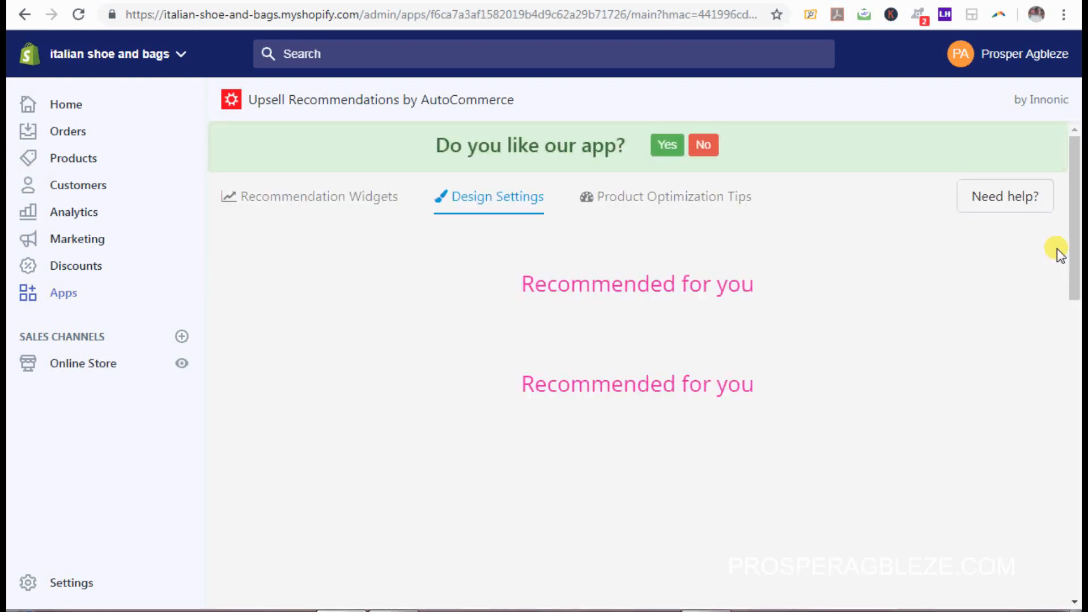
Step: Review the pink Recommended for you preview rows, then return to the Recommendation Widgets overview
drag(1075, 245, 1082, 558)
click(283, 527)
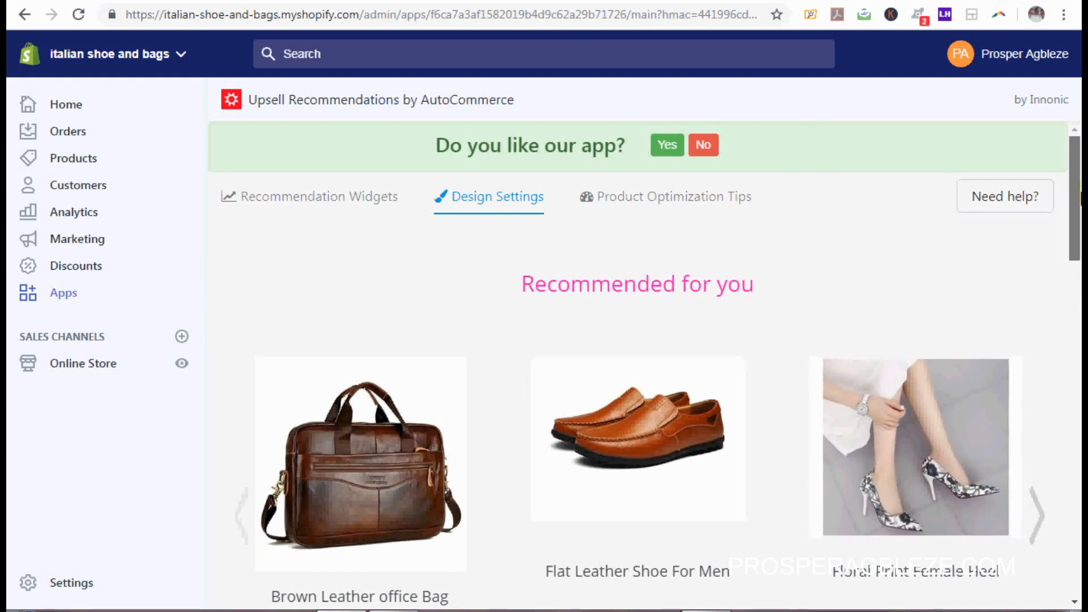
scroll(991, 514, down, 2)
drag(1081, 261, 1082, 148)
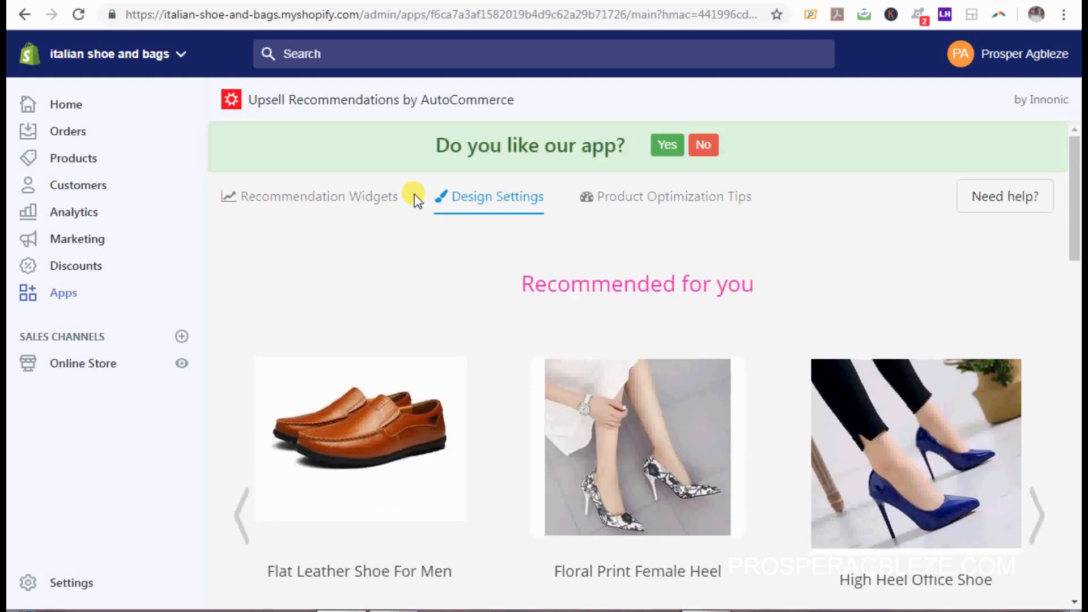
click(377, 198)
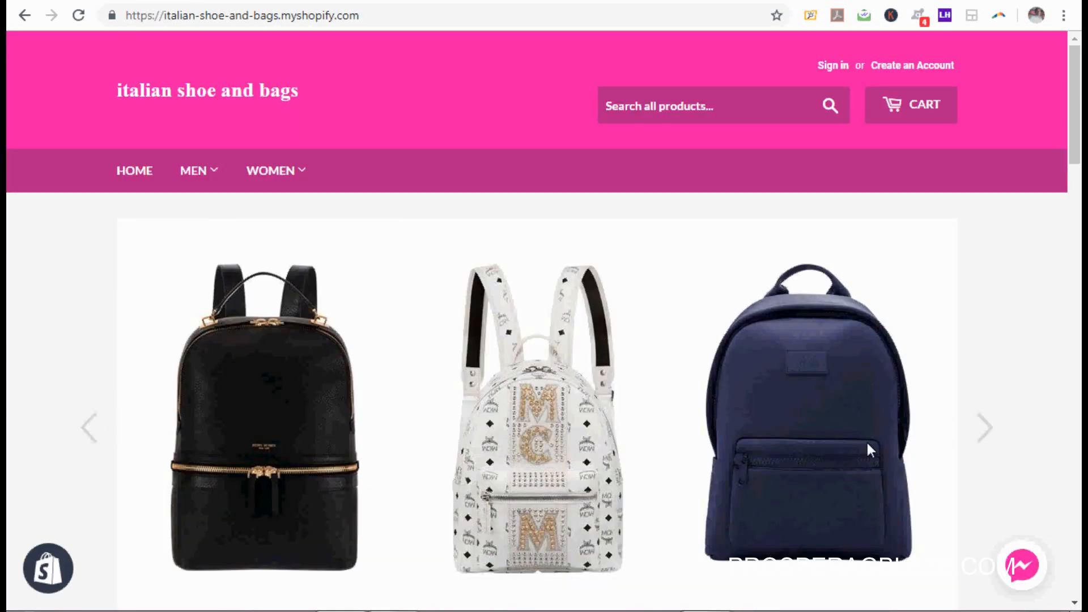
Step: Open the Multicolour Pattern Female Bag page and scroll to its You Might Like recommendations
drag(1079, 130, 1081, 365)
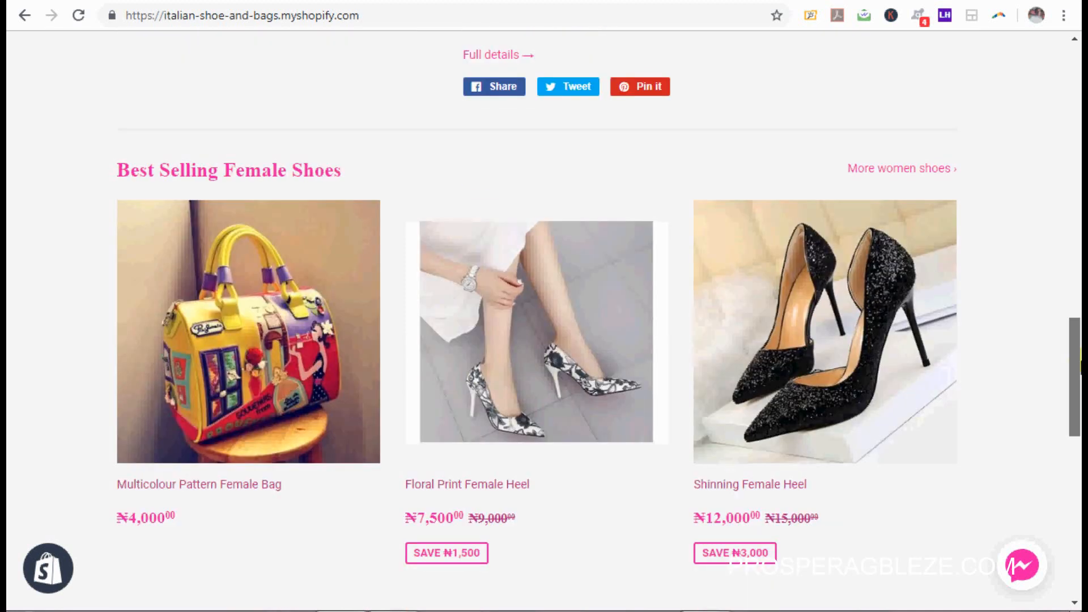
click(225, 366)
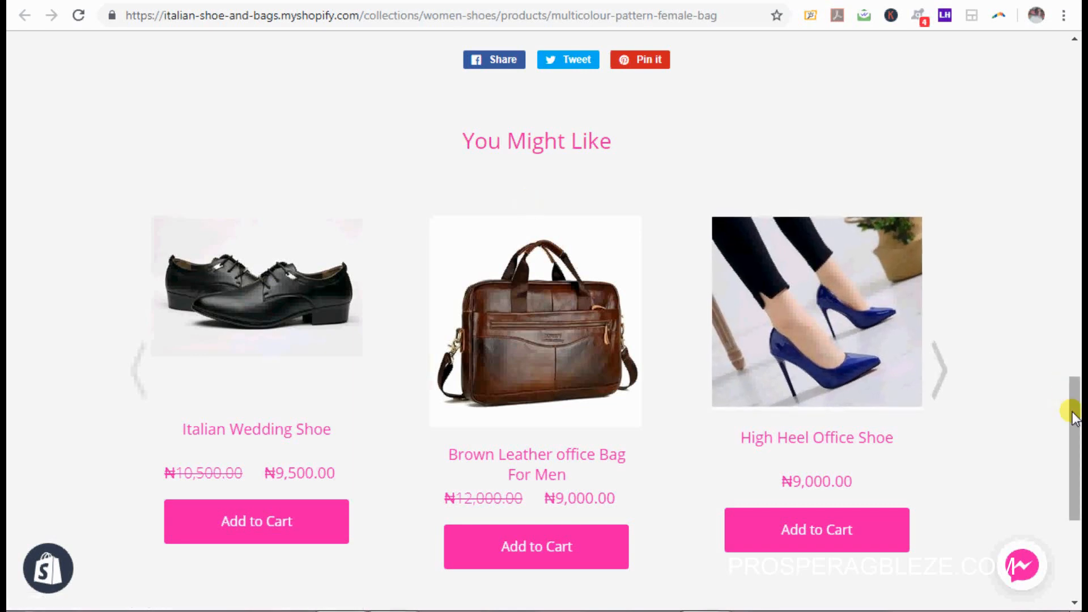
drag(1075, 391, 1069, 422)
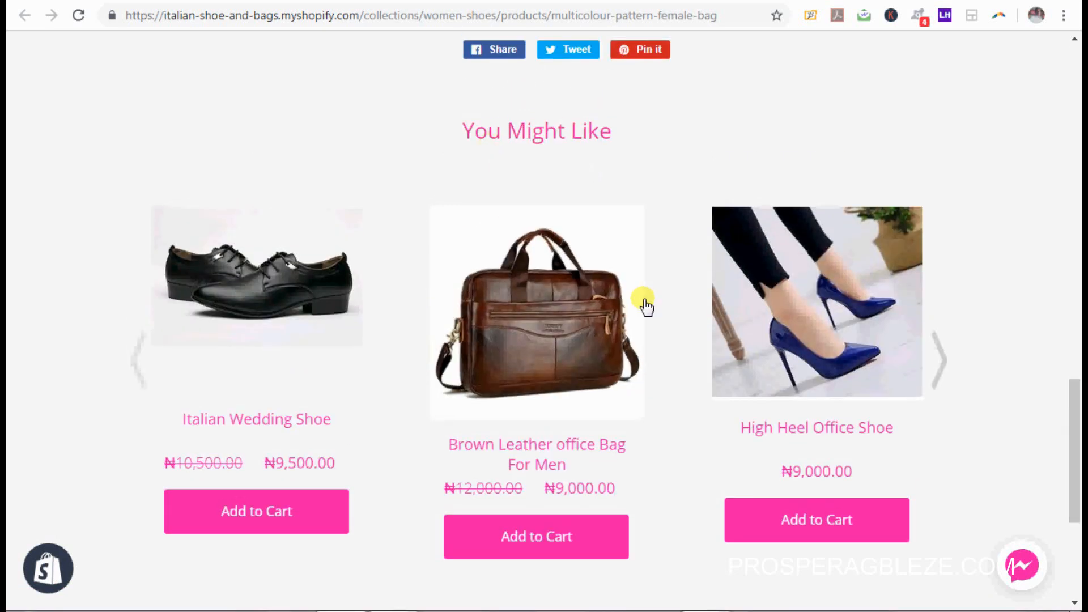
mouse_move(1075, 427)
mouse_down()
mouse_move(1078, 175)
mouse_move(1070, 448)
mouse_up()
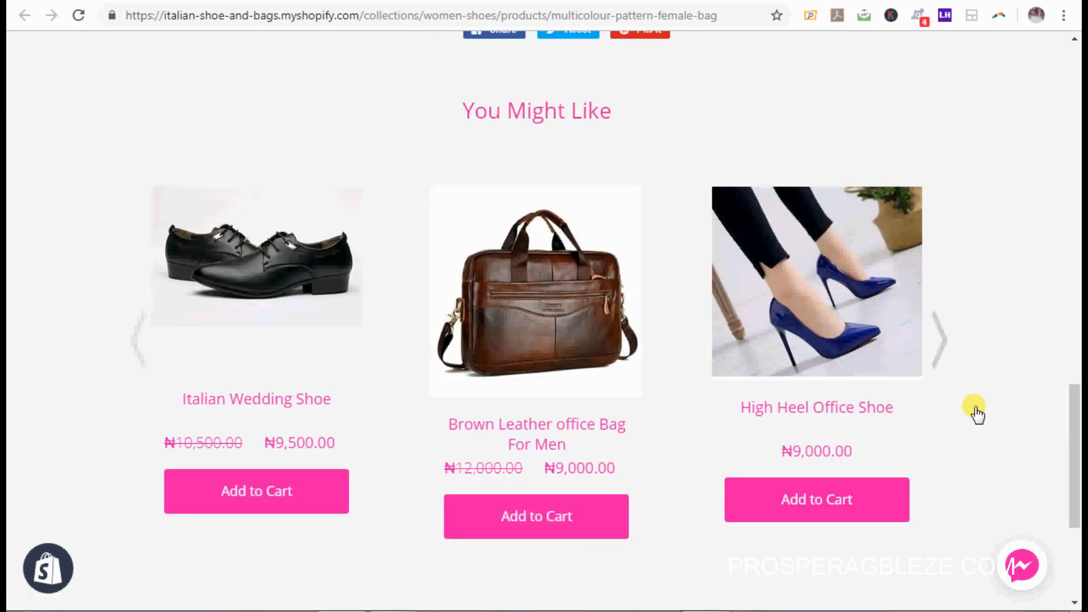
drag(1073, 479, 1073, 130)
Step: View the Floral Print Female Heel page and its recommendations, checking the Word notes
click(936, 119)
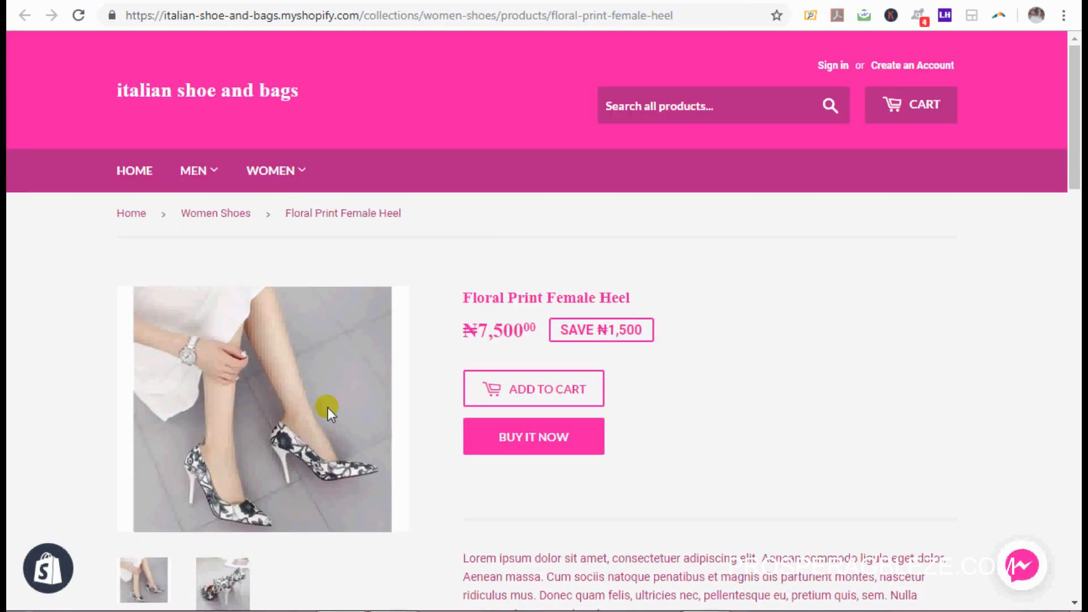
drag(1075, 172, 1080, 527)
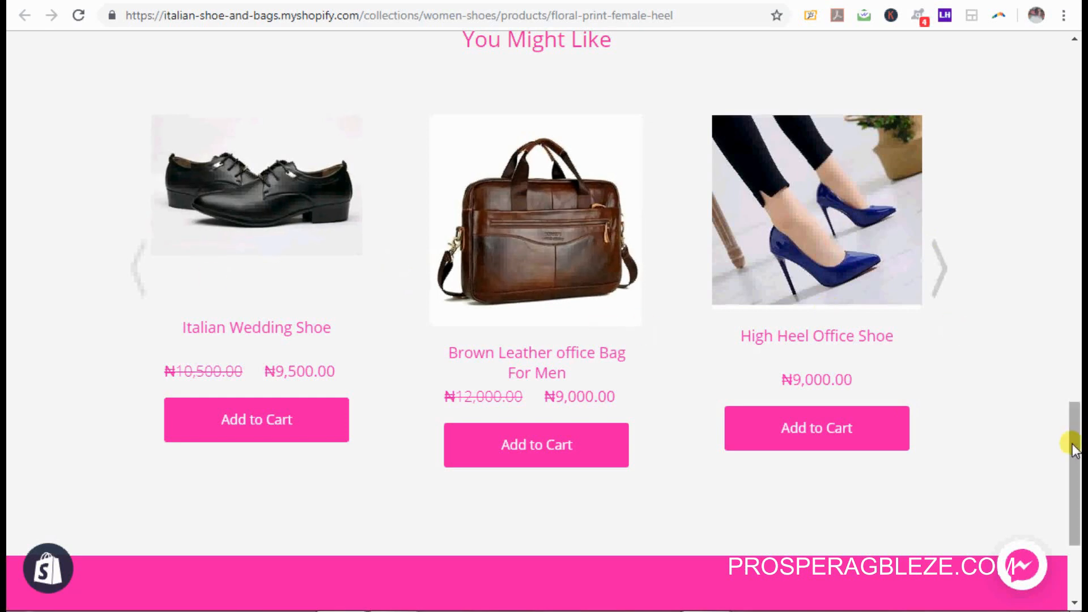
drag(1073, 448, 1079, 62)
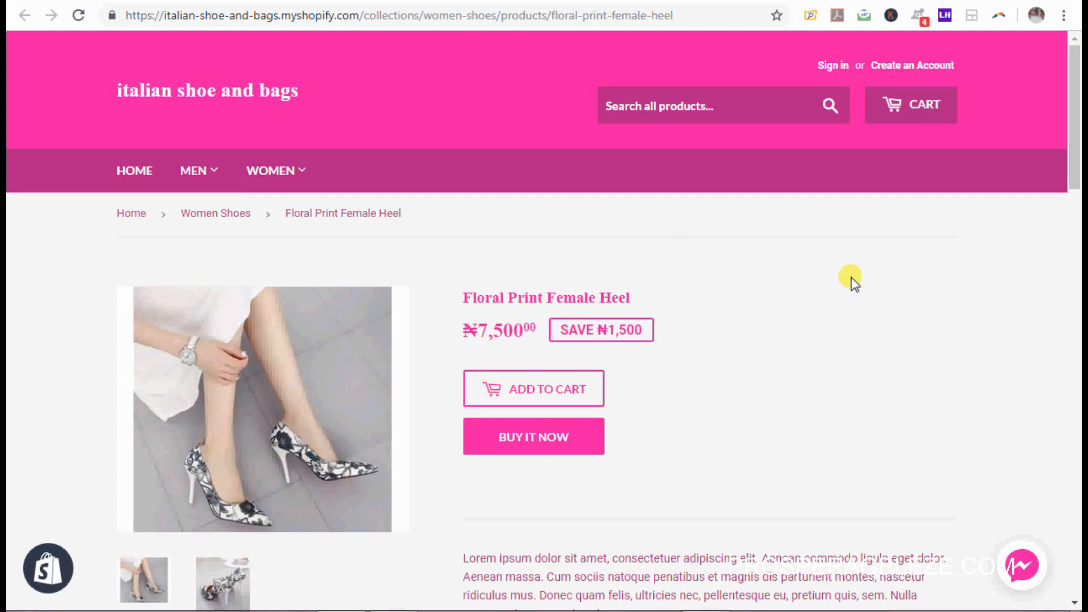
drag(1073, 165, 1076, 570)
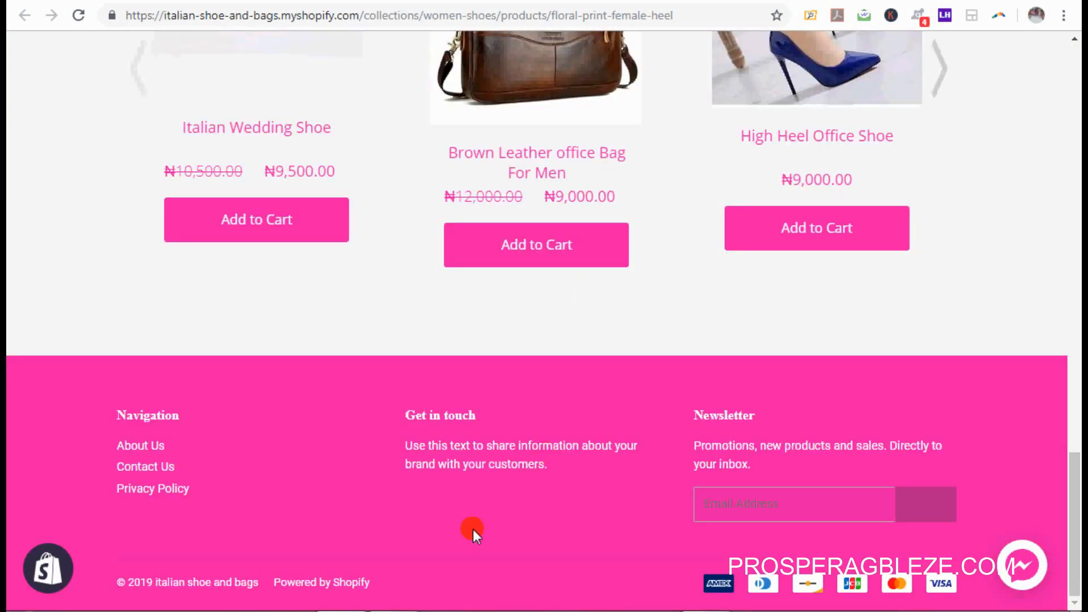
click(385, 611)
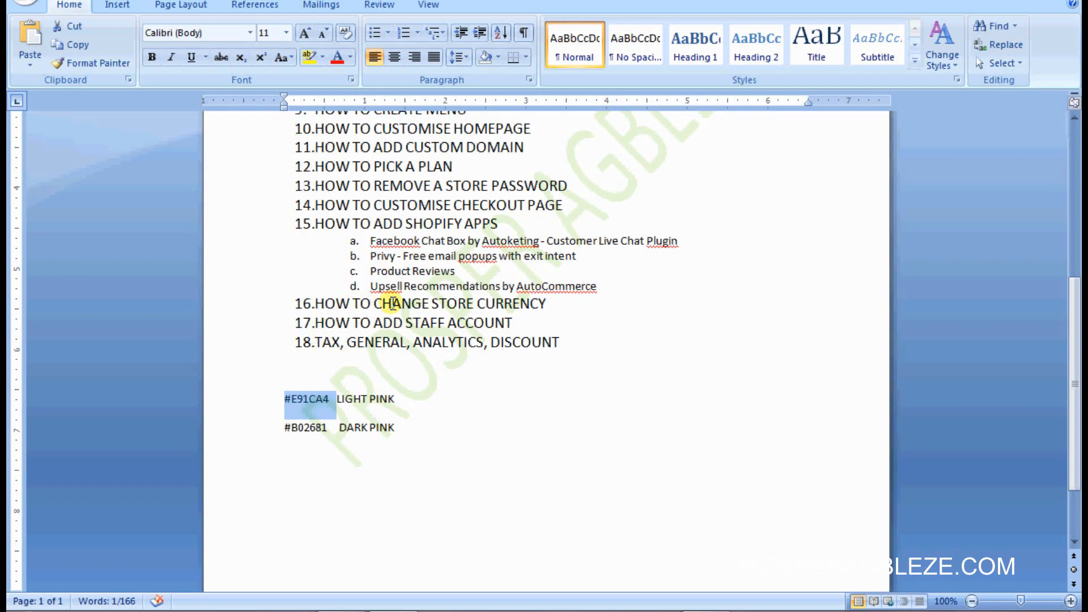
click(350, 611)
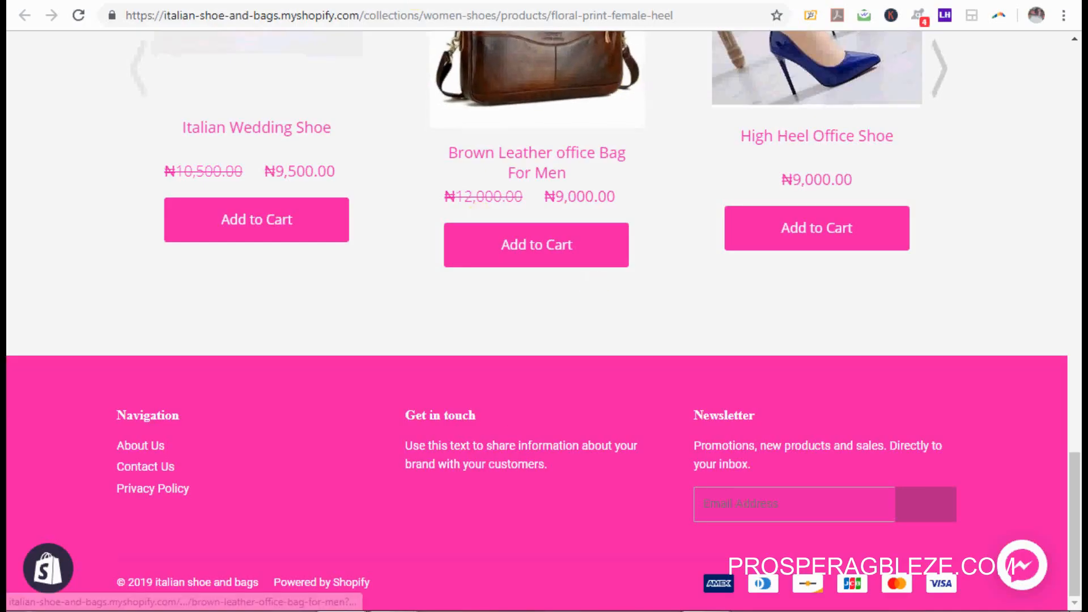
Step: In General settings, change the default weight unit to Gram (g)
click(307, 1)
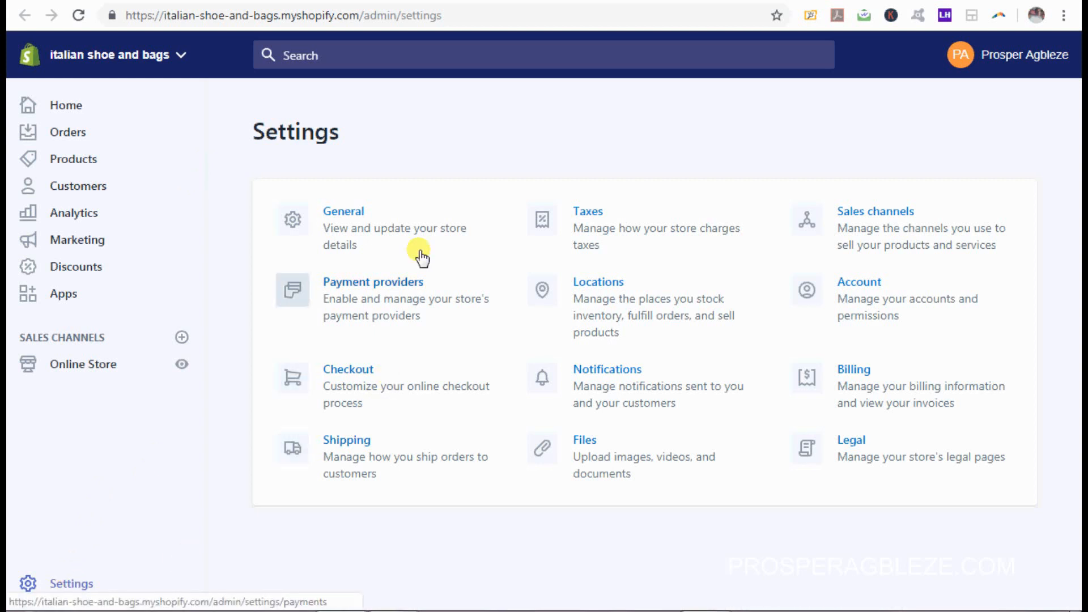
click(370, 242)
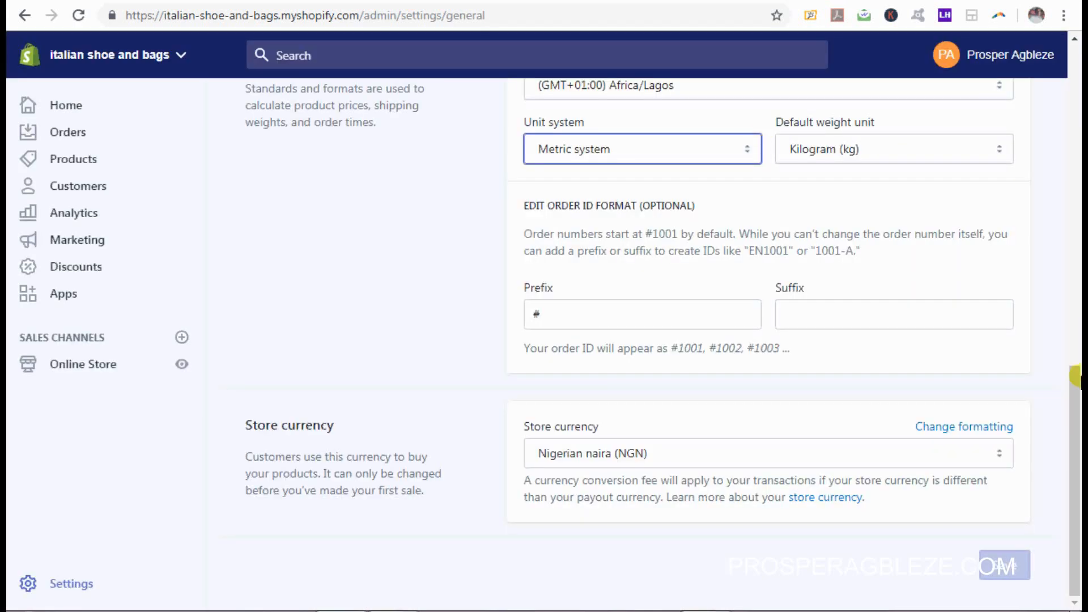
drag(1076, 392, 1077, 88)
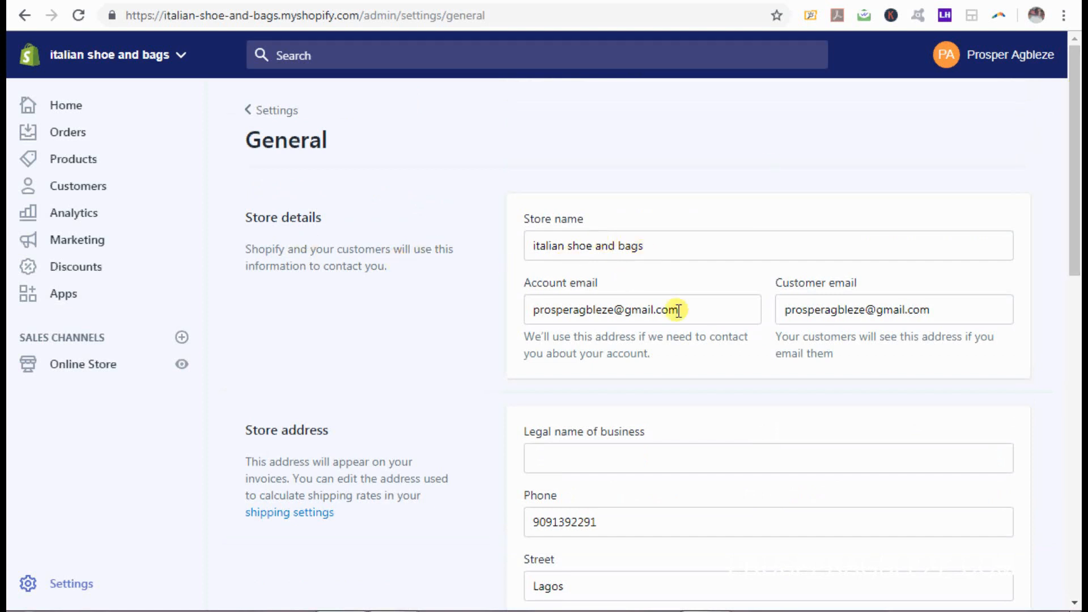
drag(1078, 238, 1080, 500)
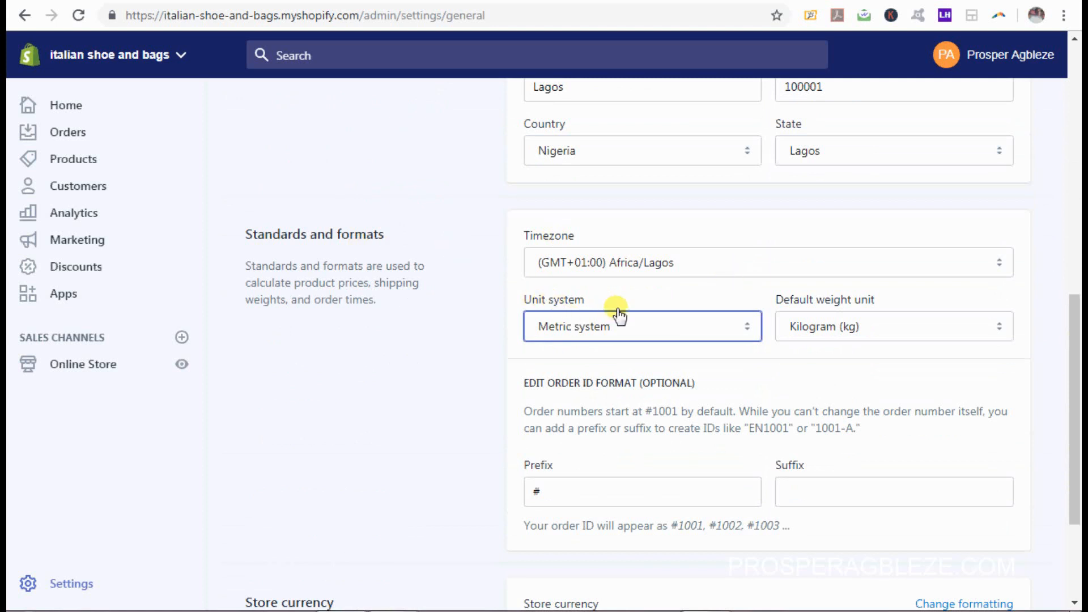
click(863, 327)
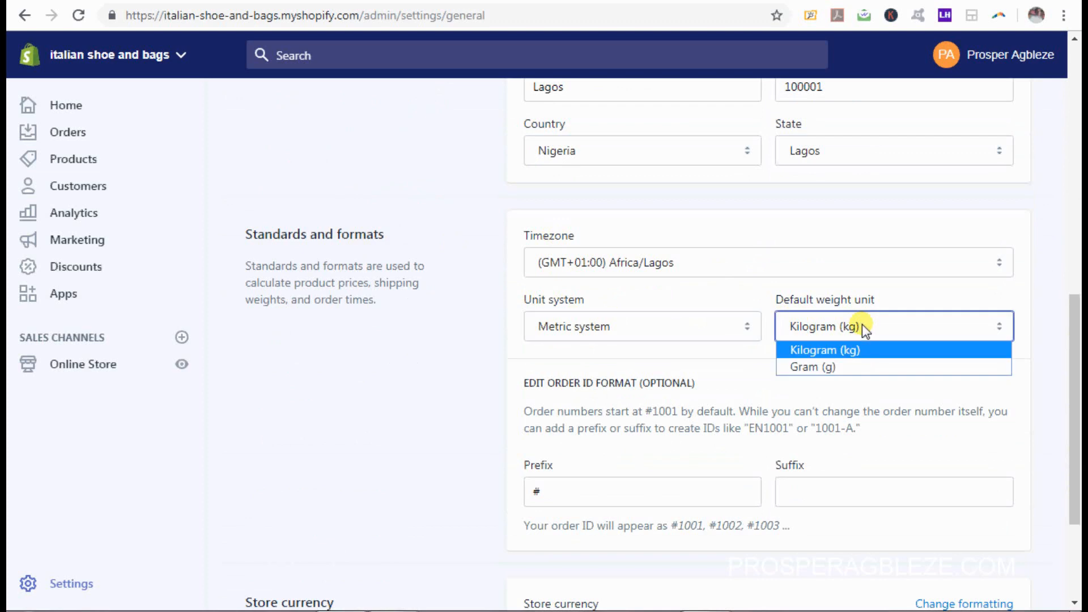
click(859, 367)
Step: Check the store currency list, leaving Nigerian naira (NGN) selected
drag(1080, 390, 1080, 461)
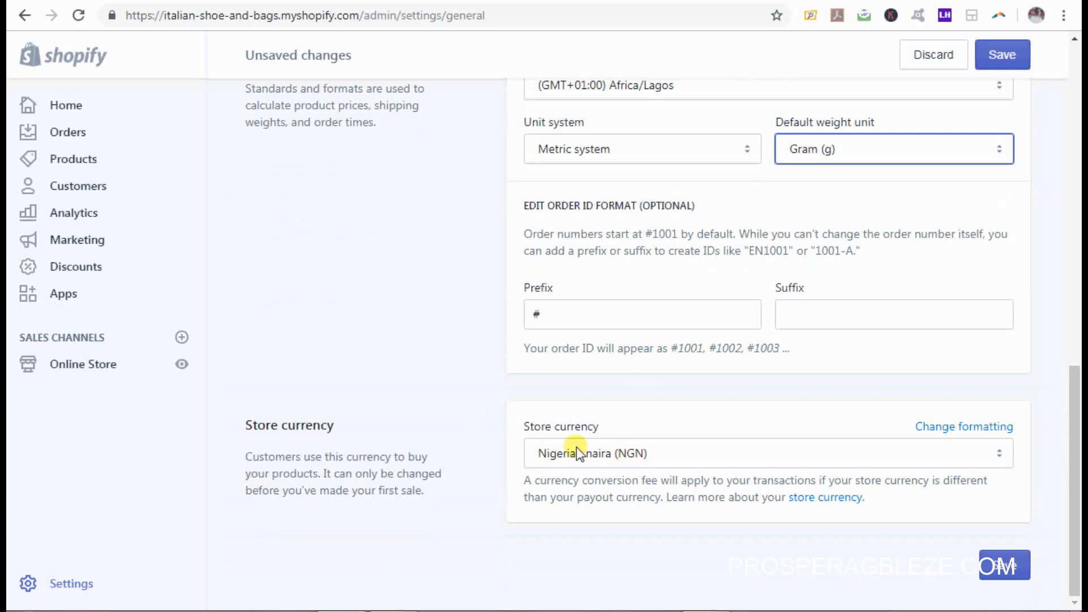
click(953, 450)
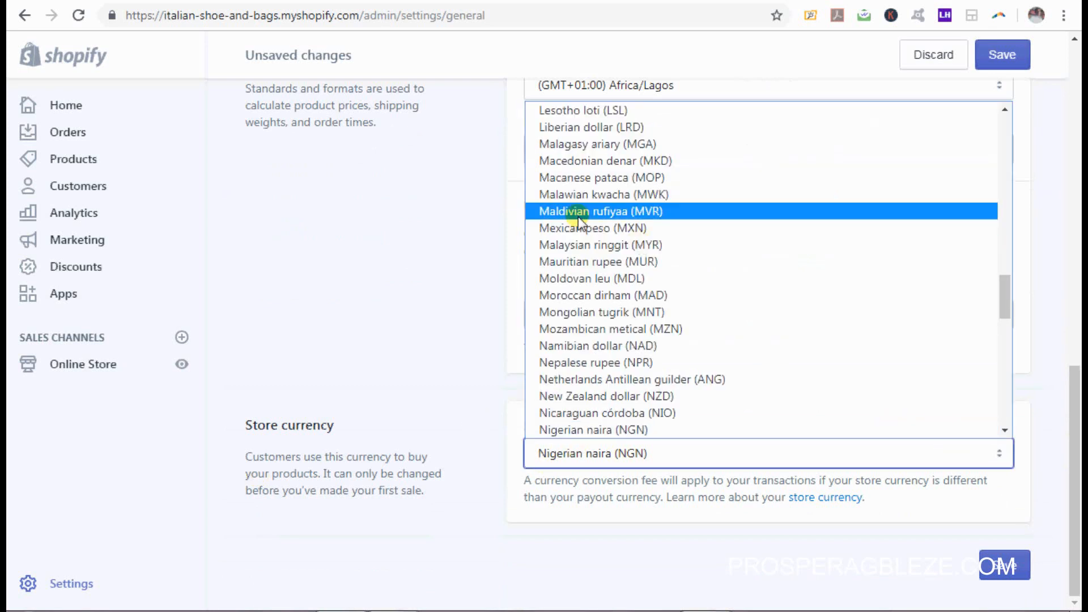
drag(1004, 299, 1013, 343)
click(1038, 312)
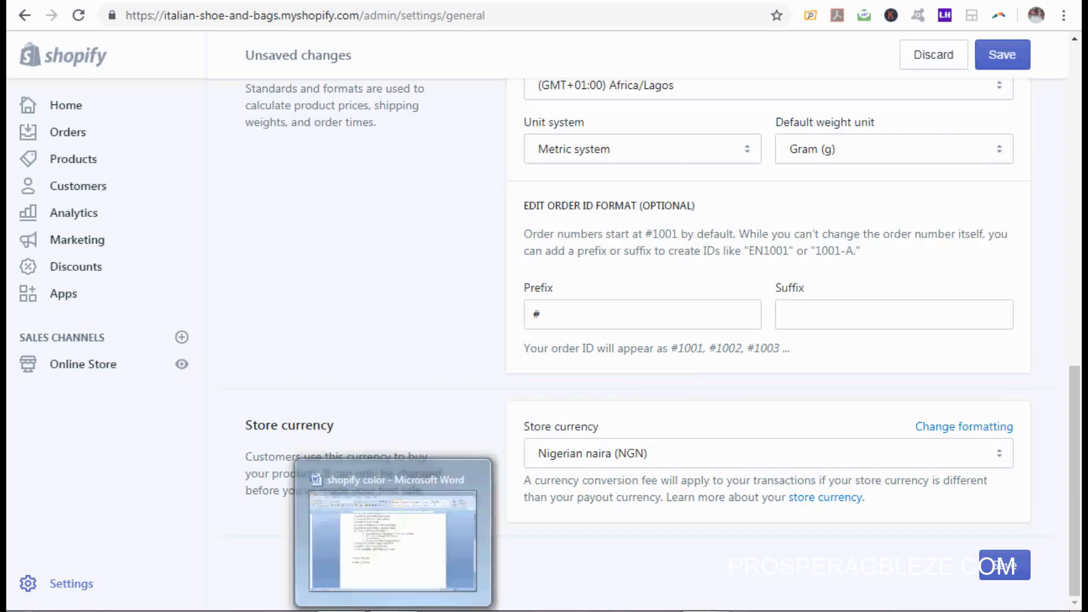
click(392, 611)
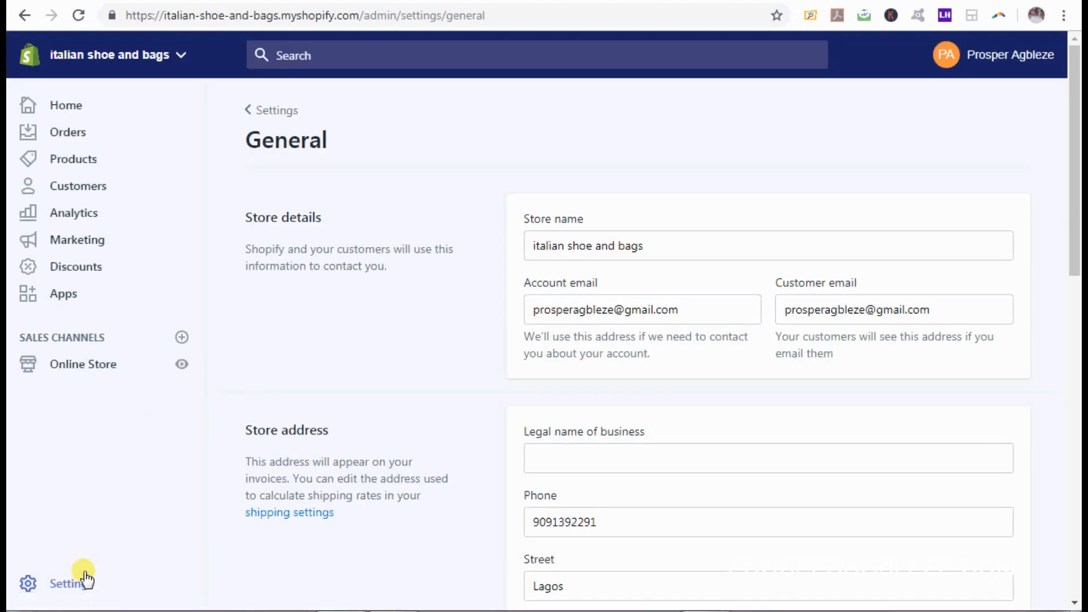
Step: From the Settings overview, open Account settings and choose Add staff account
click(85, 581)
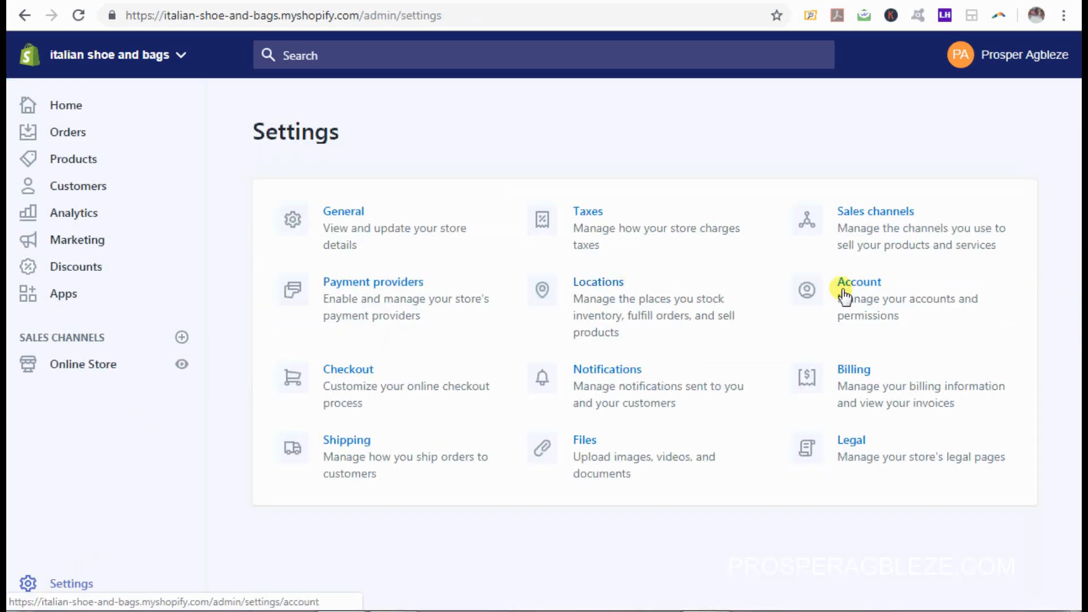
click(885, 296)
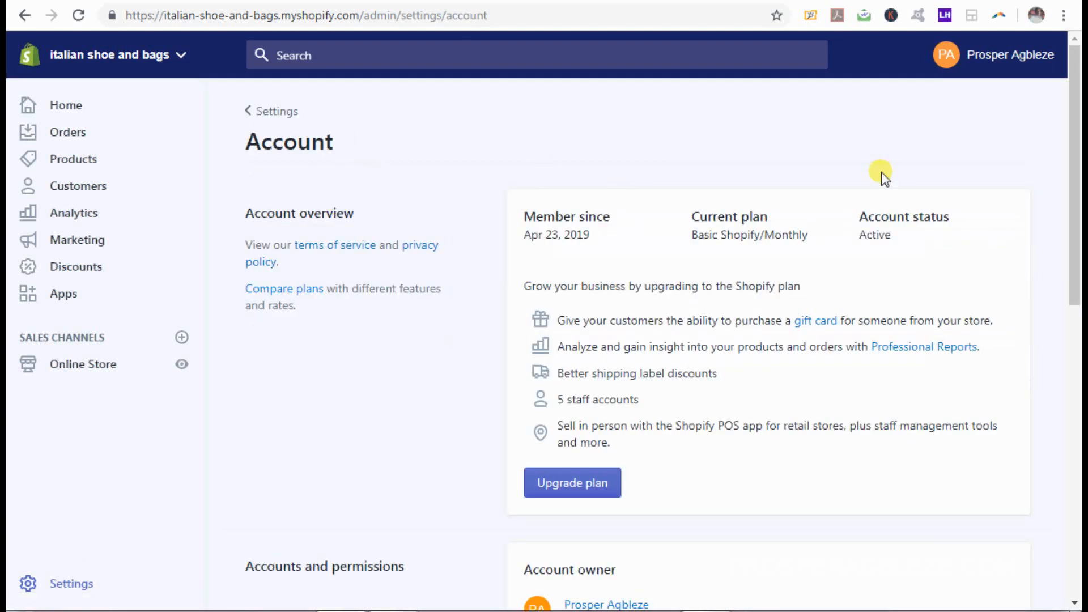
drag(1076, 185, 1081, 370)
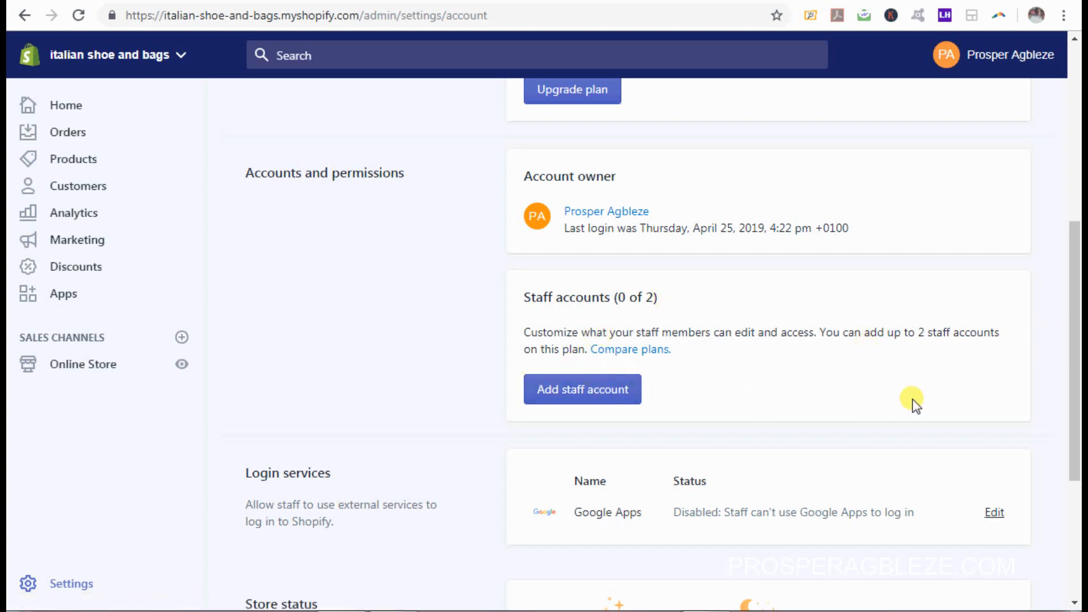
click(611, 400)
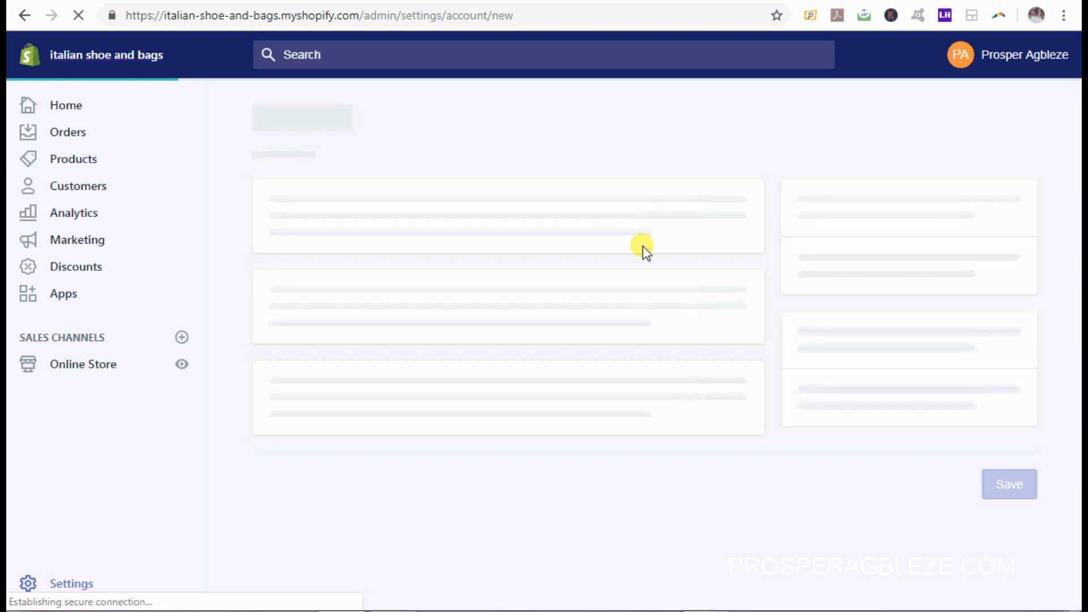
Step: Turn off full permissions and grant only Home, Orders, Draft Orders and Themes access
right_click(863, 608)
click(893, 590)
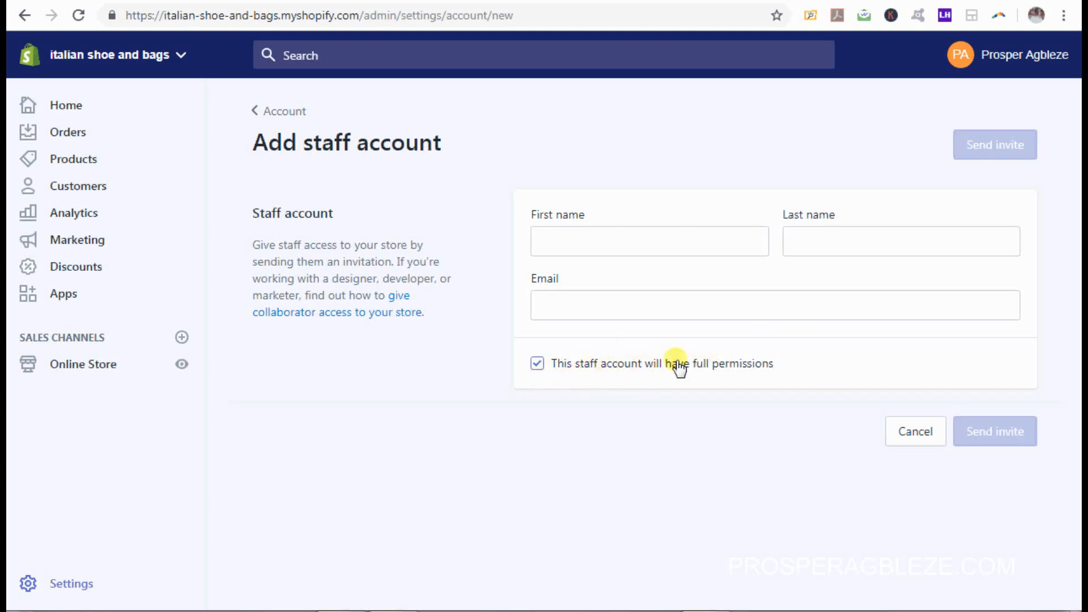
click(537, 366)
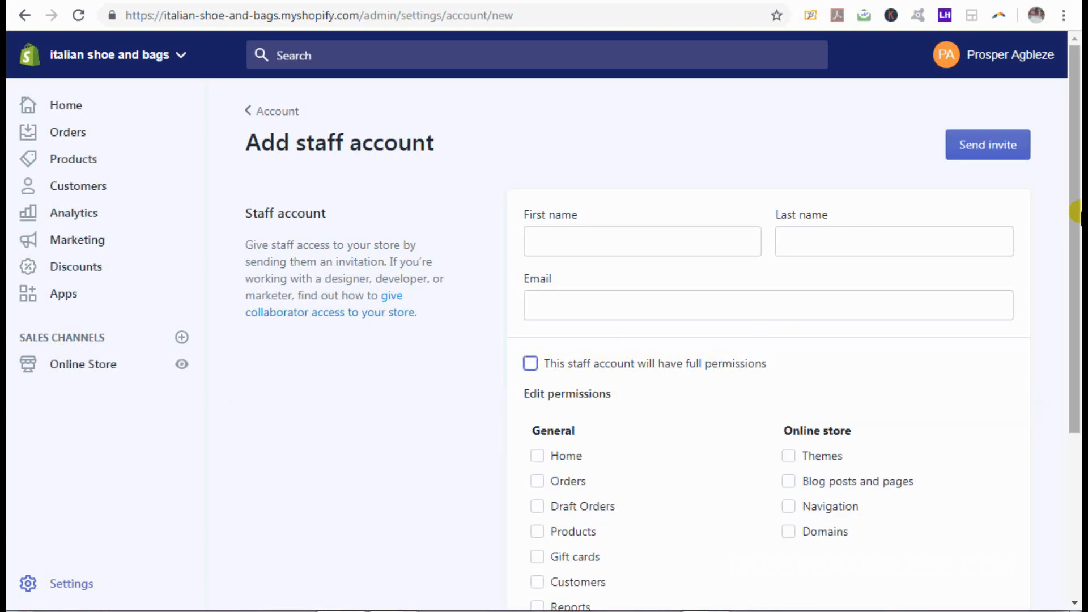
drag(1077, 232, 1080, 322)
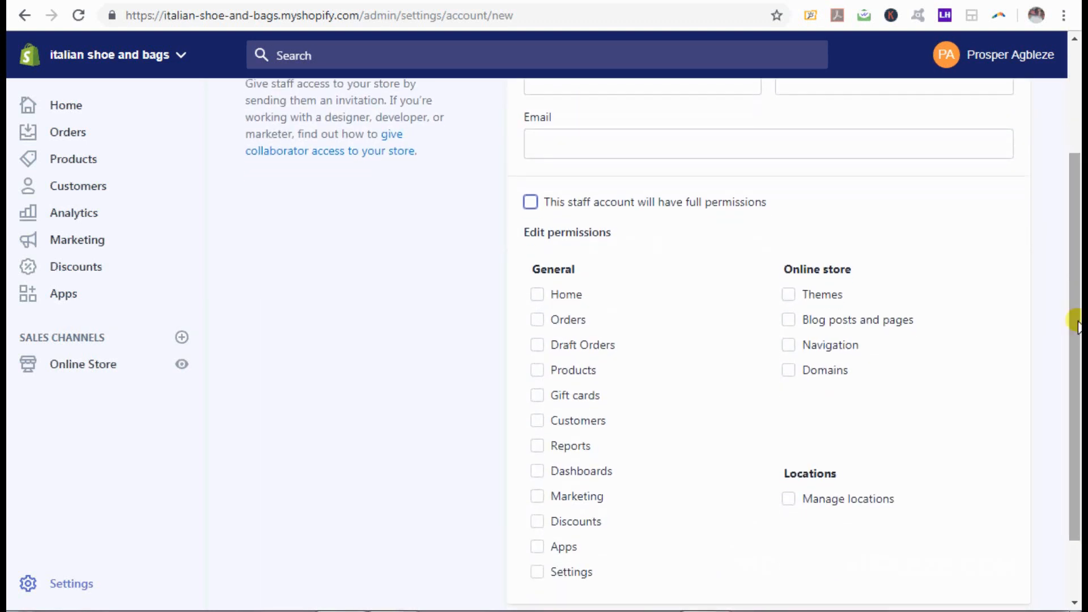
click(538, 297)
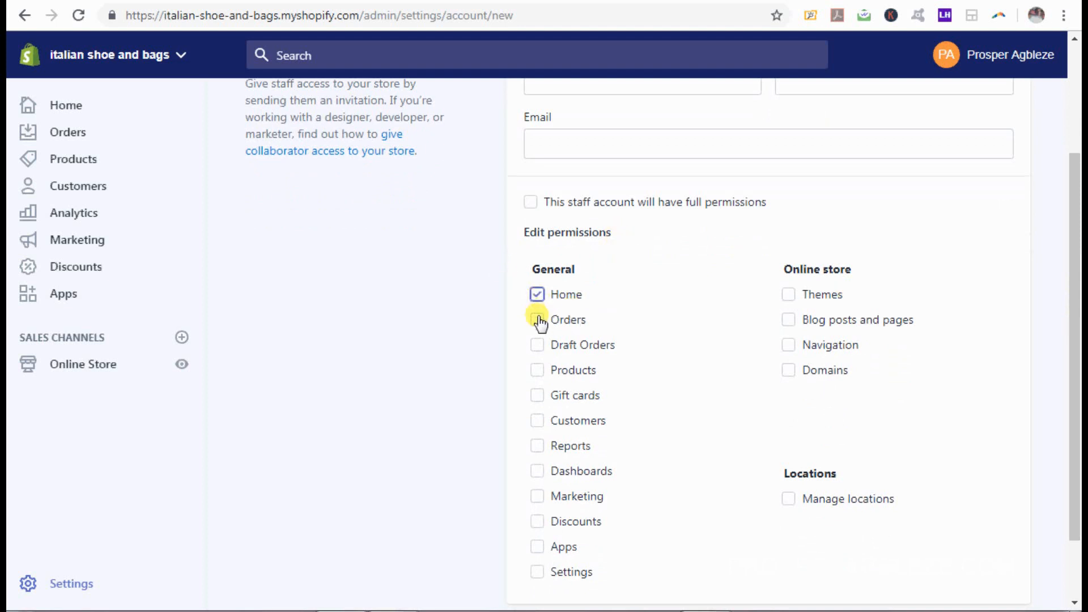
click(538, 321)
click(538, 346)
click(789, 297)
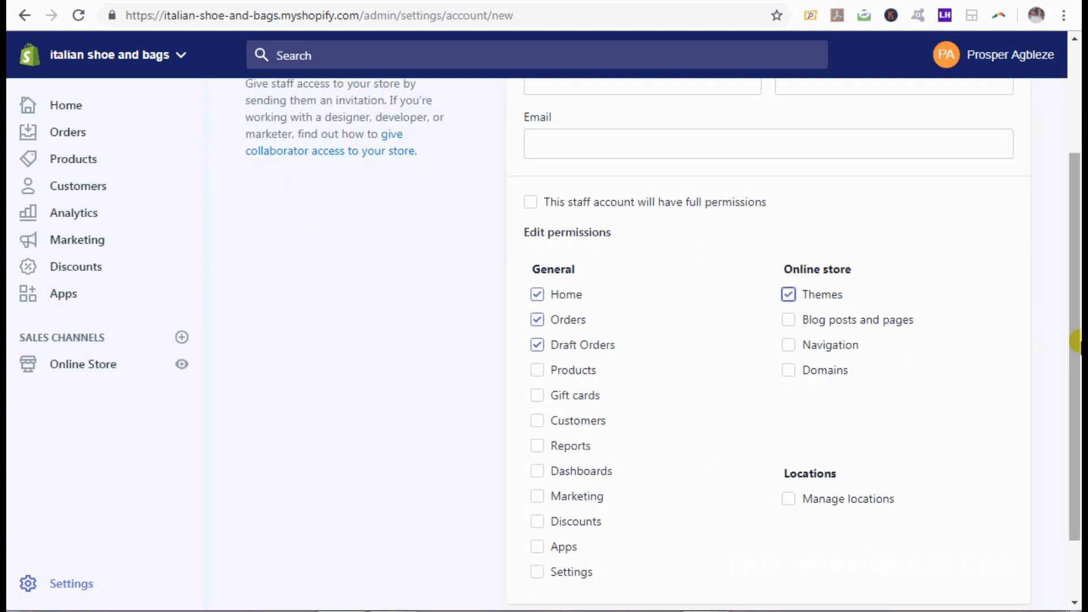
Step: Look over the remaining permission options, then bring up the Word outline
drag(1074, 340, 1072, 413)
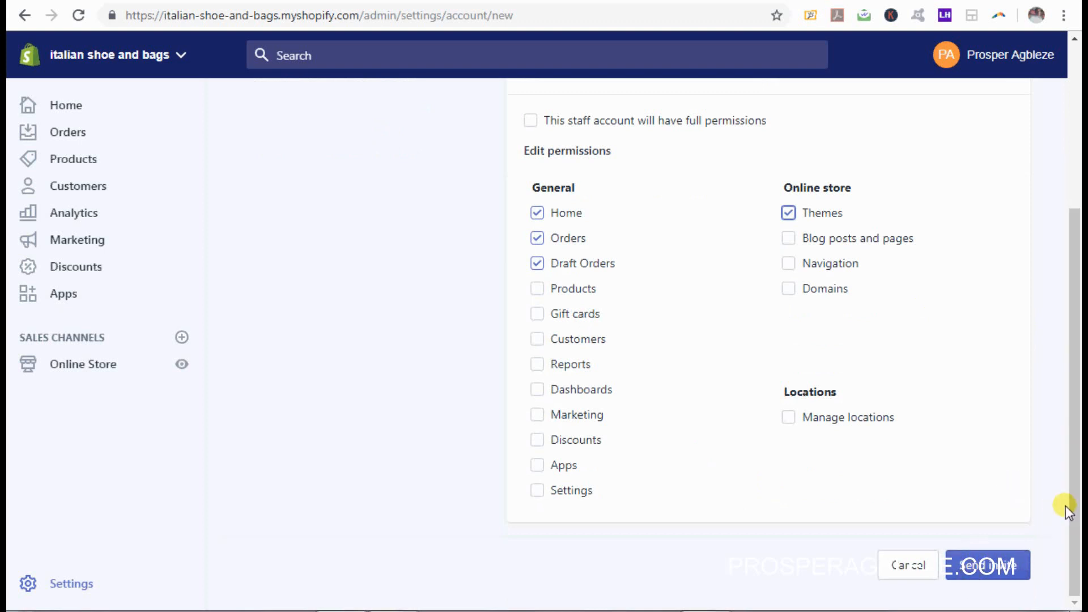
drag(1069, 491, 1075, 242)
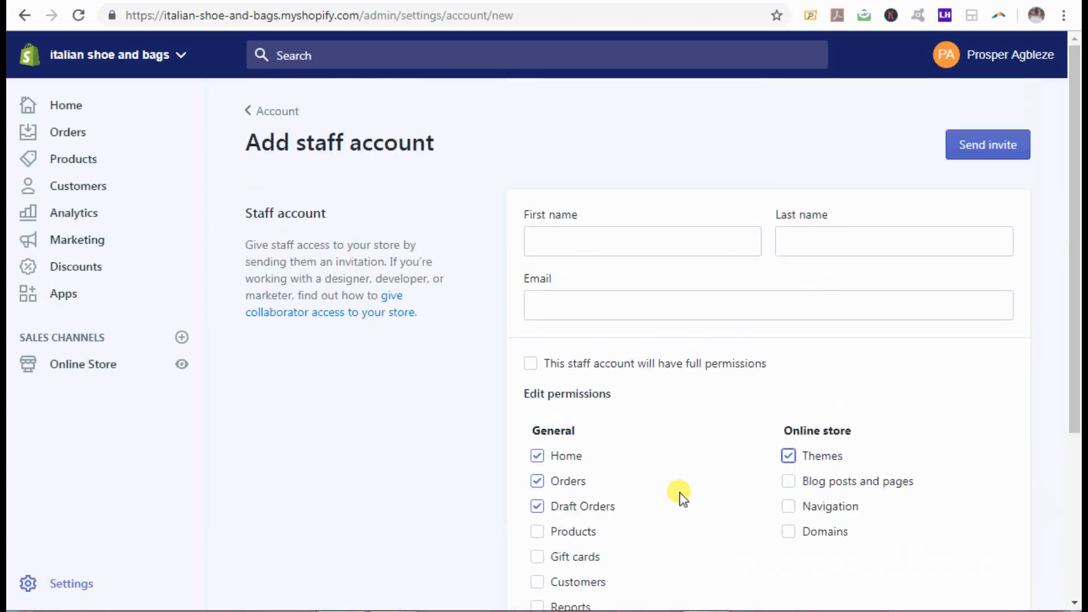
click(399, 611)
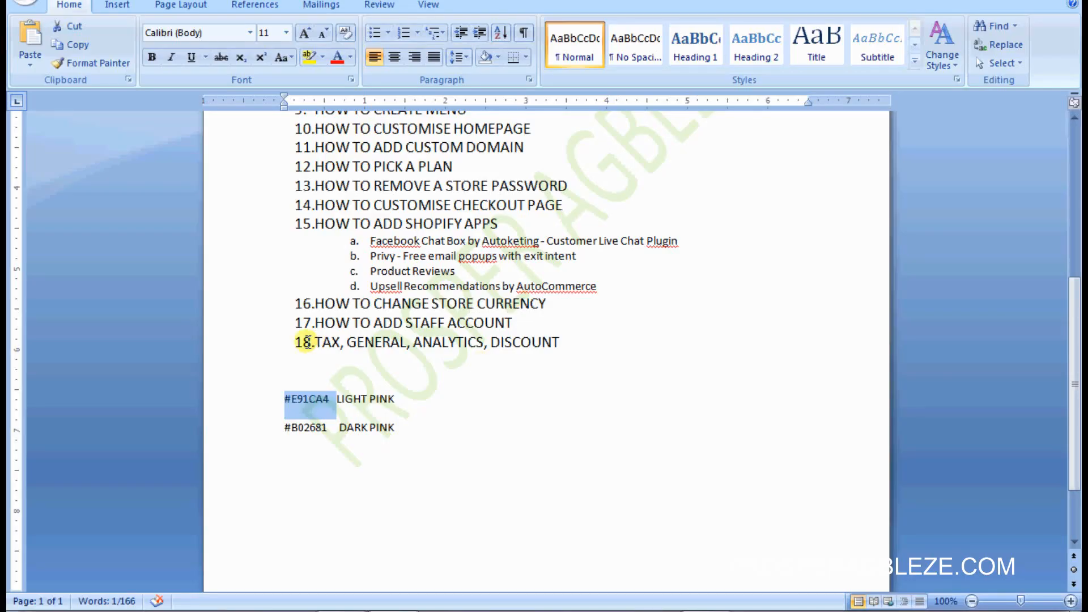
Step: Select the numbered topics in the Word outline to check item 18
drag(314, 340, 345, 340)
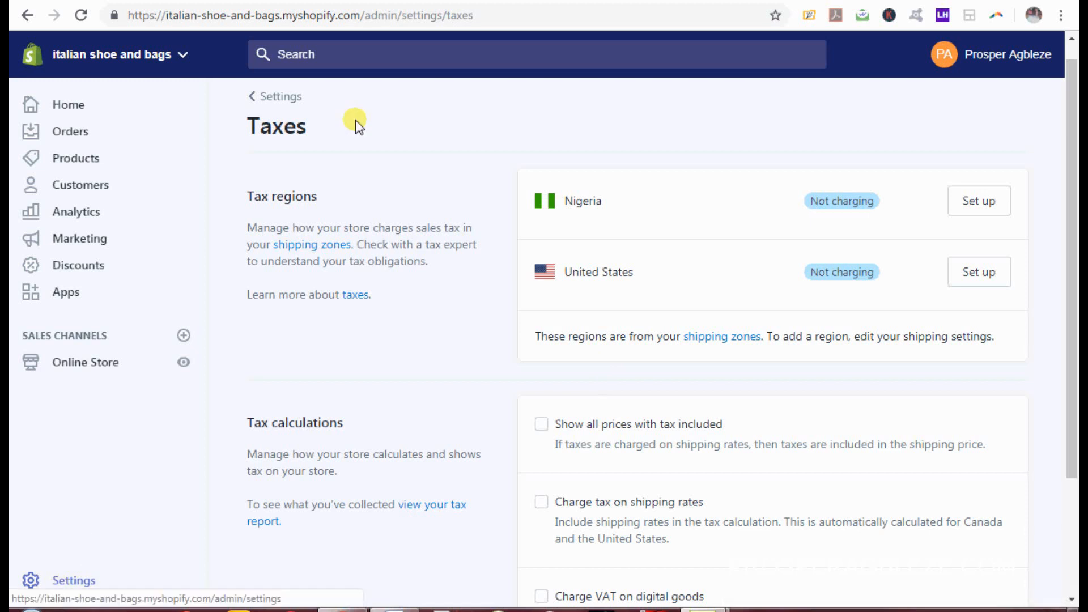
Step: Open the Taxes settings and review the Nigeria and United States tax regions
click(463, 1)
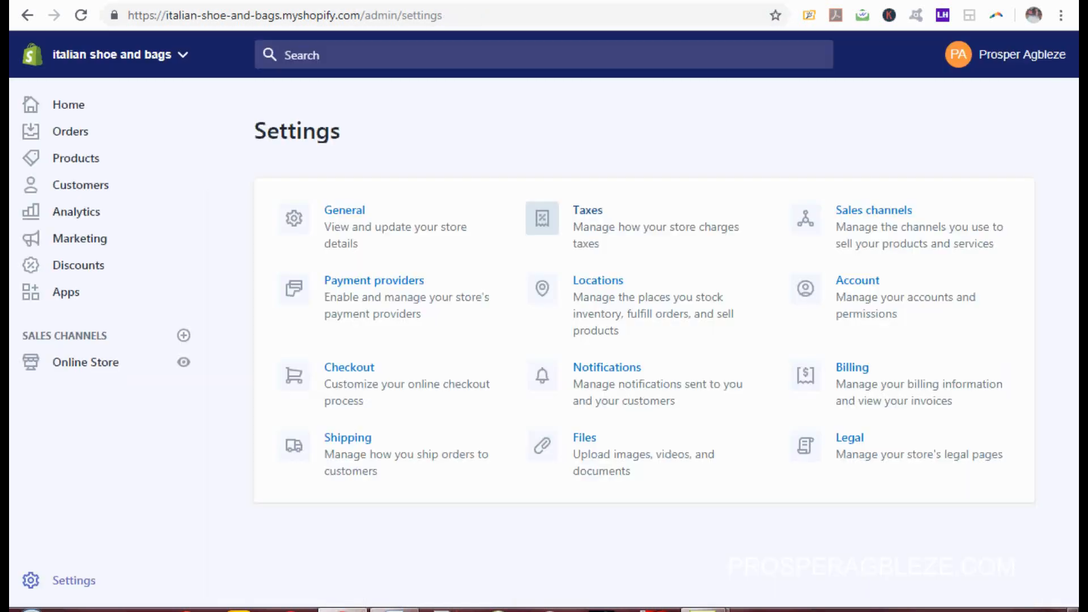
click(617, 218)
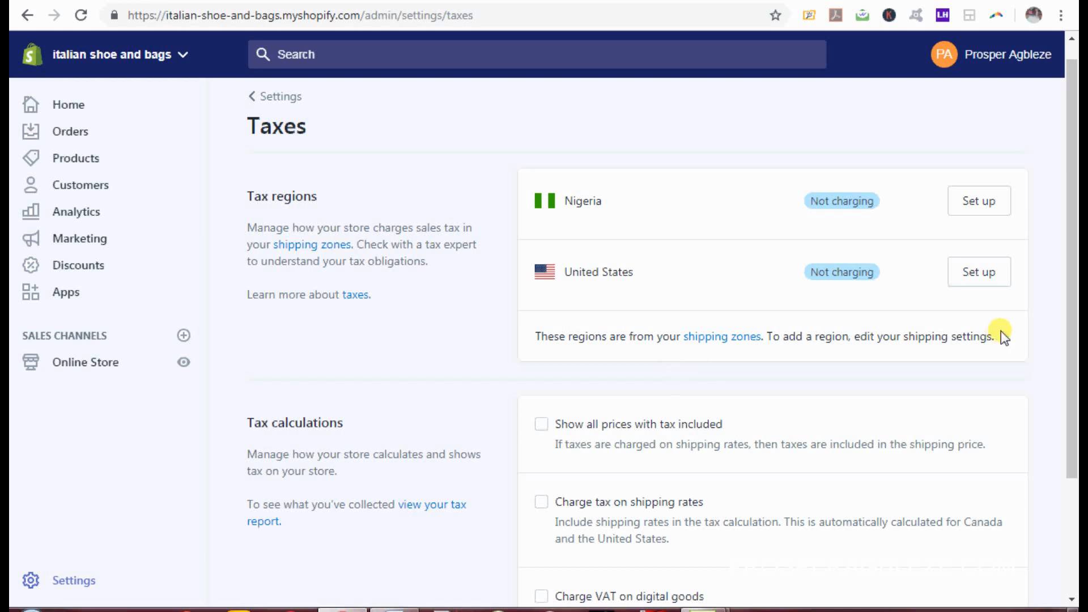
drag(1066, 296, 1073, 462)
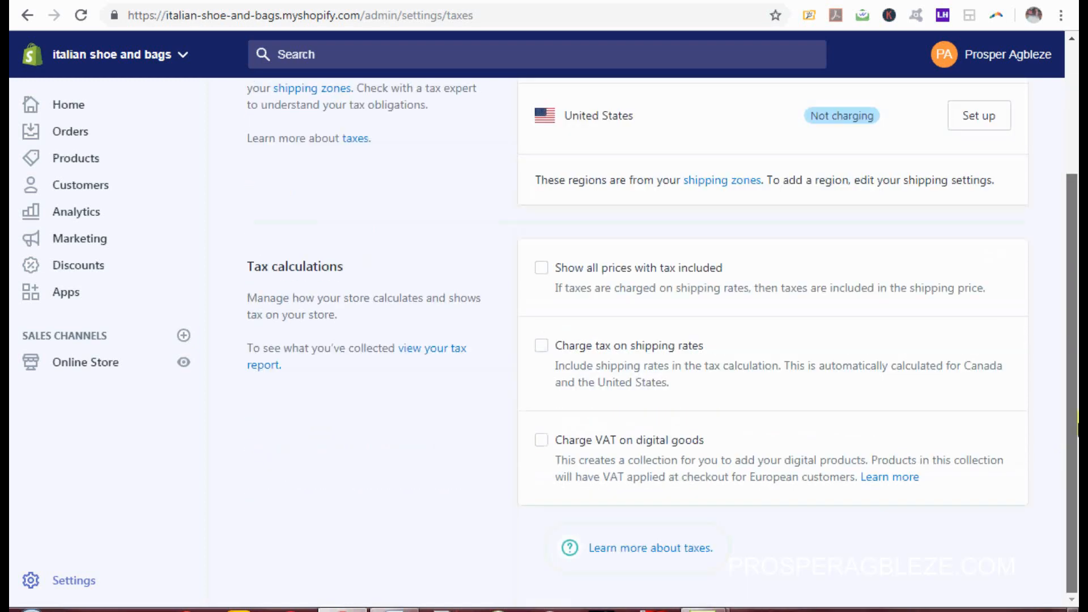
drag(1076, 422, 1075, 259)
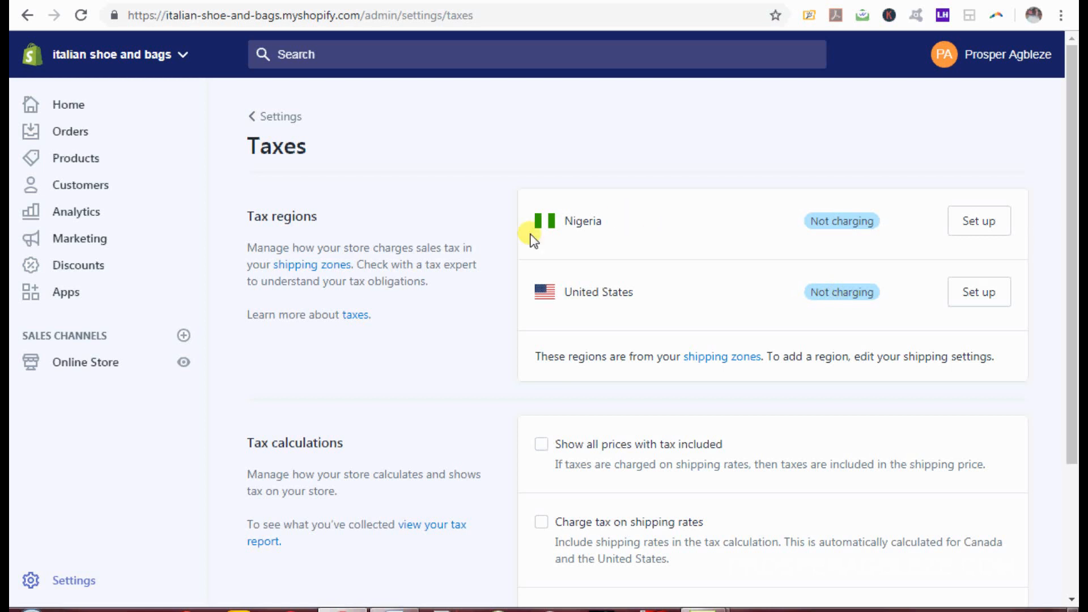
click(396, 608)
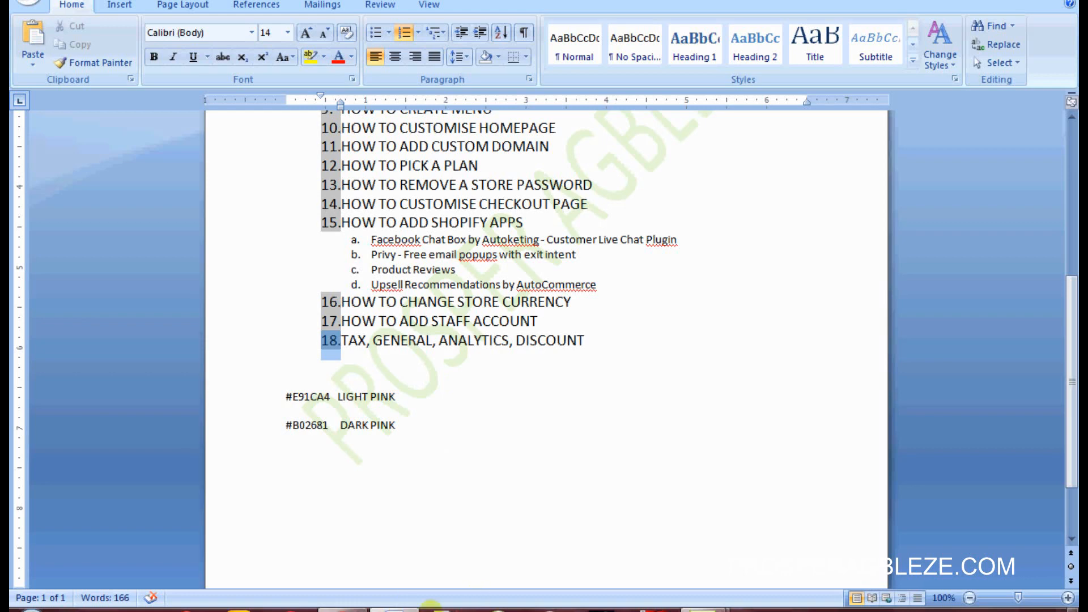
click(343, 609)
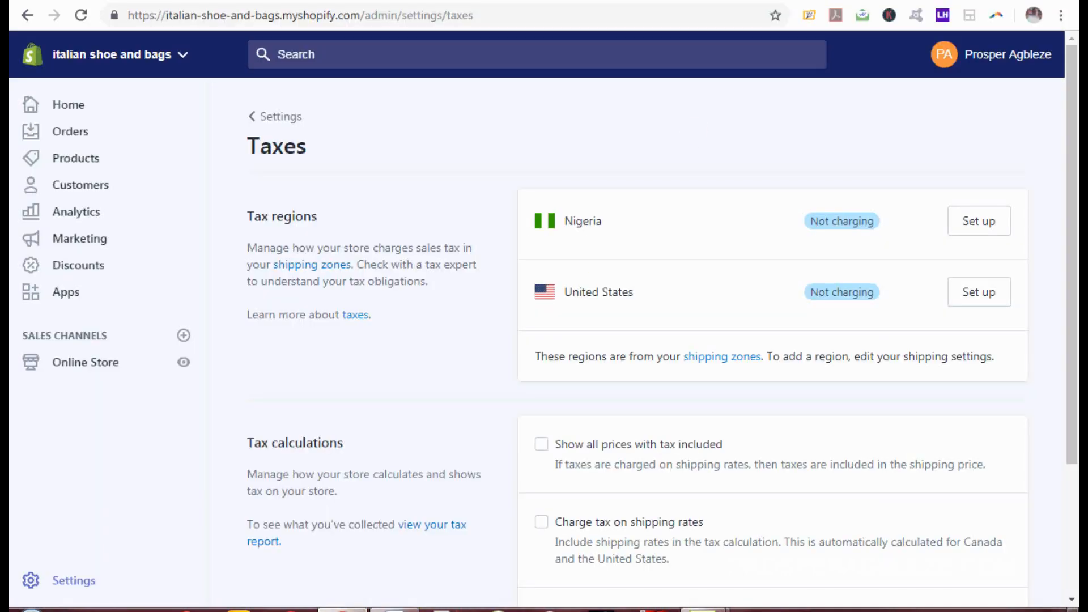
Step: Open Analytics and Discounts in new tabs and bring up the Overview dashboard
right_click(65, 211)
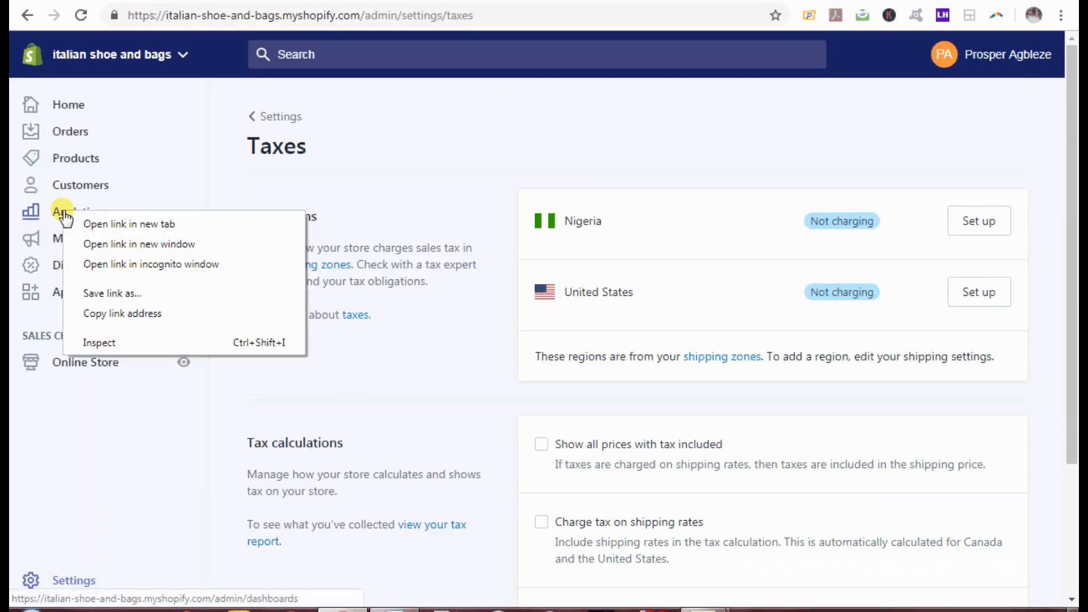
click(83, 222)
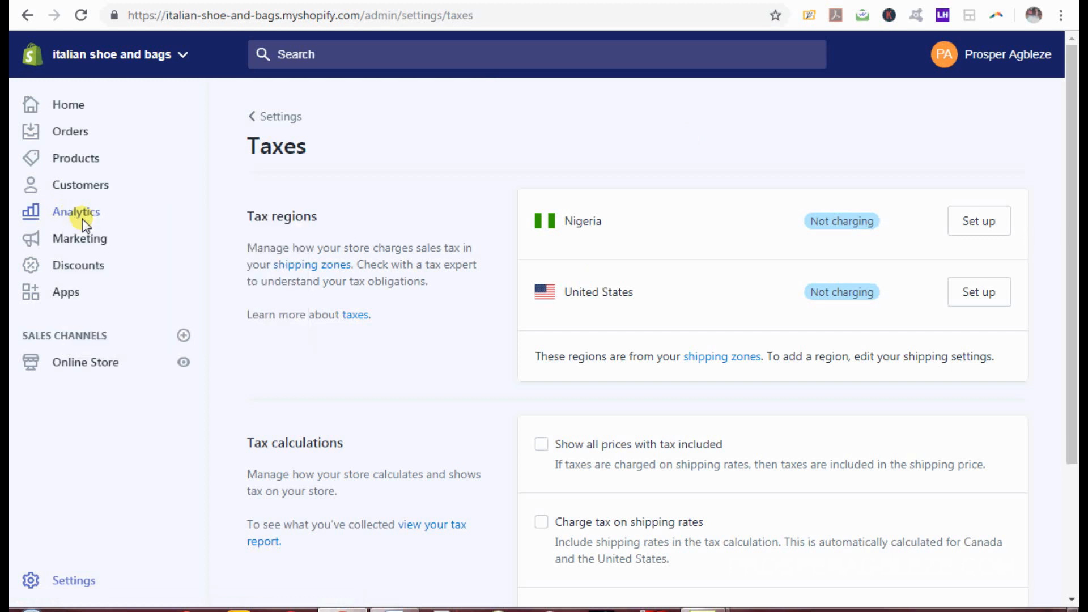
right_click(83, 266)
click(104, 273)
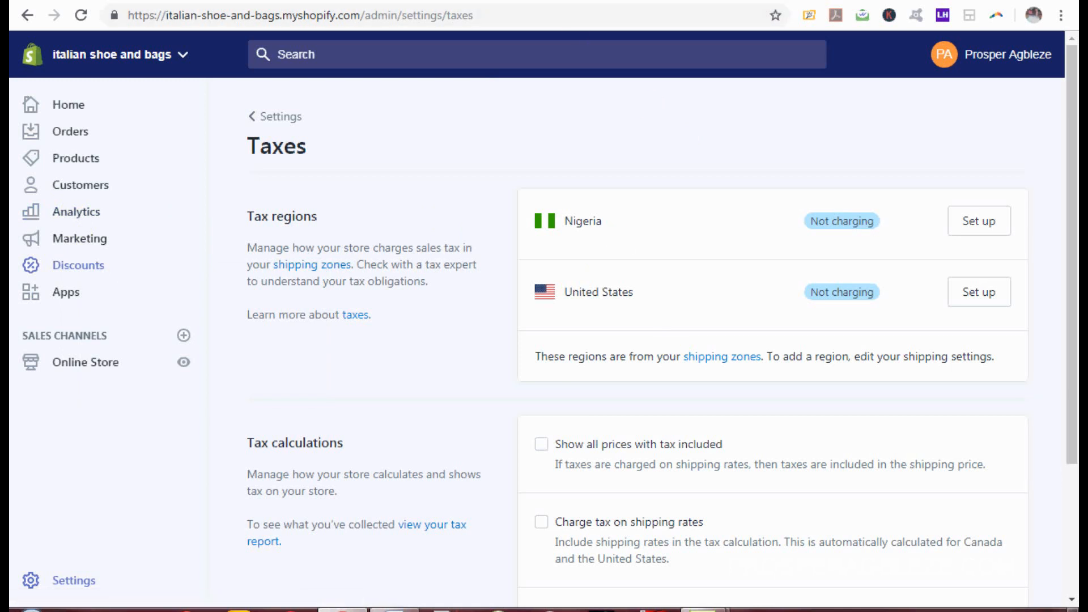
click(588, 0)
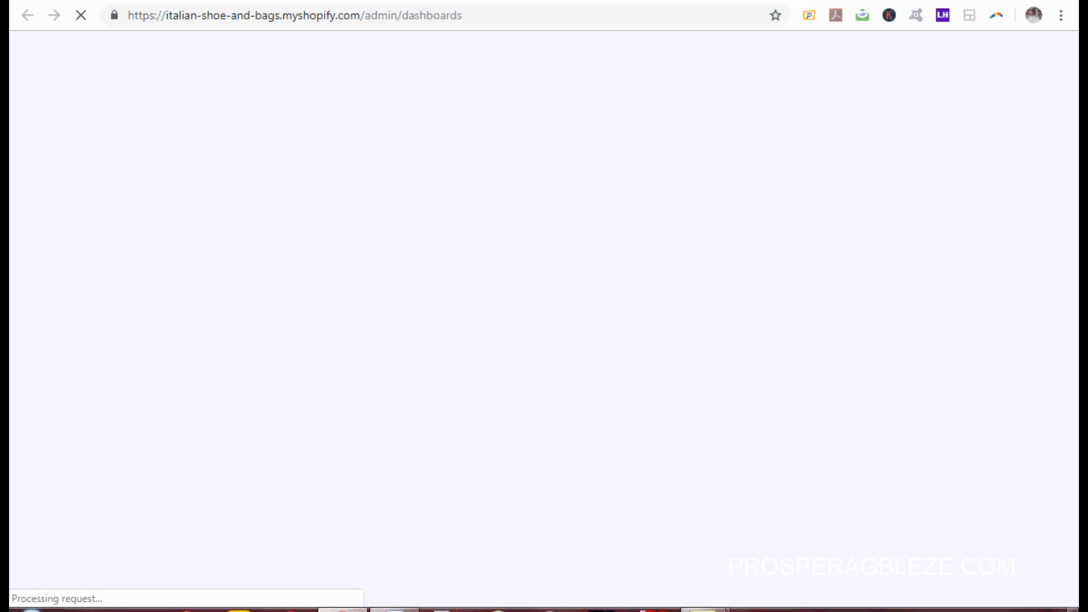
Step: Review the Overview dashboard's ₦0.00 sales and 3 sessions, checking the Today date range
click(482, 1)
click(584, 0)
click(884, 593)
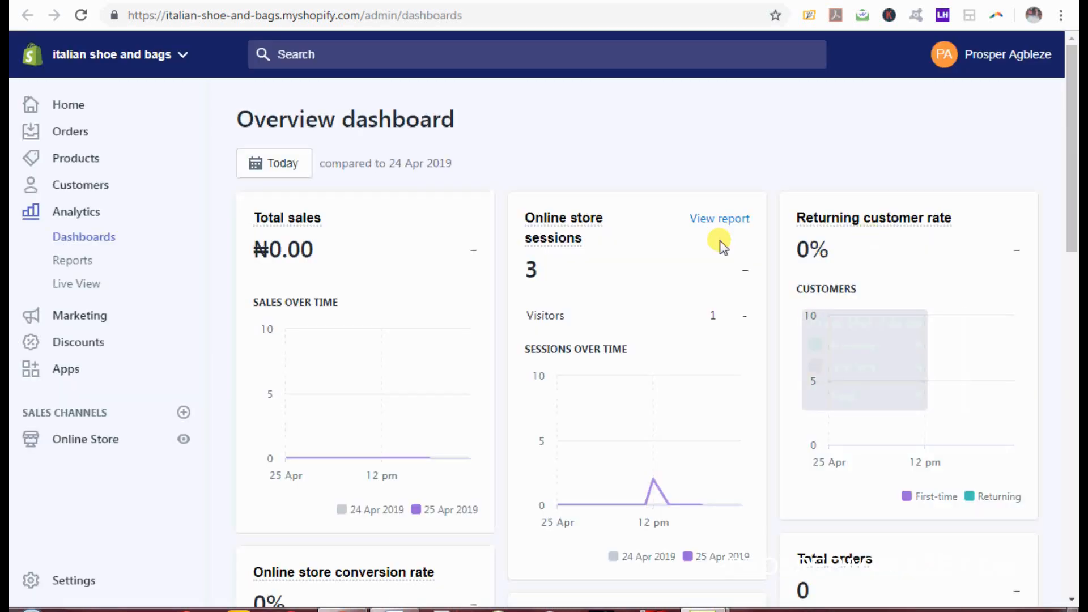
drag(1072, 127, 1077, 96)
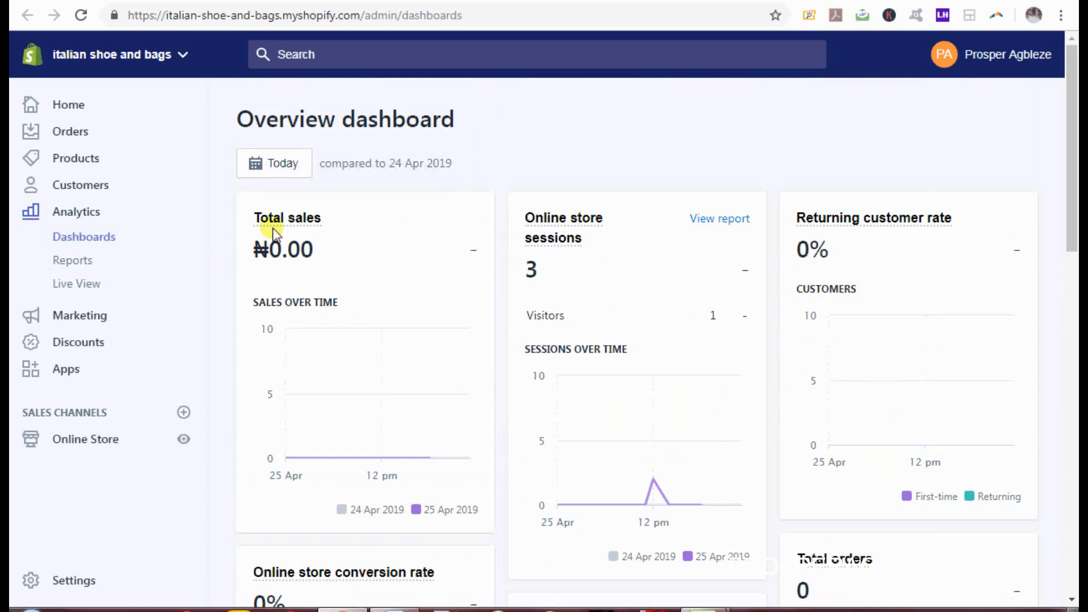
click(290, 169)
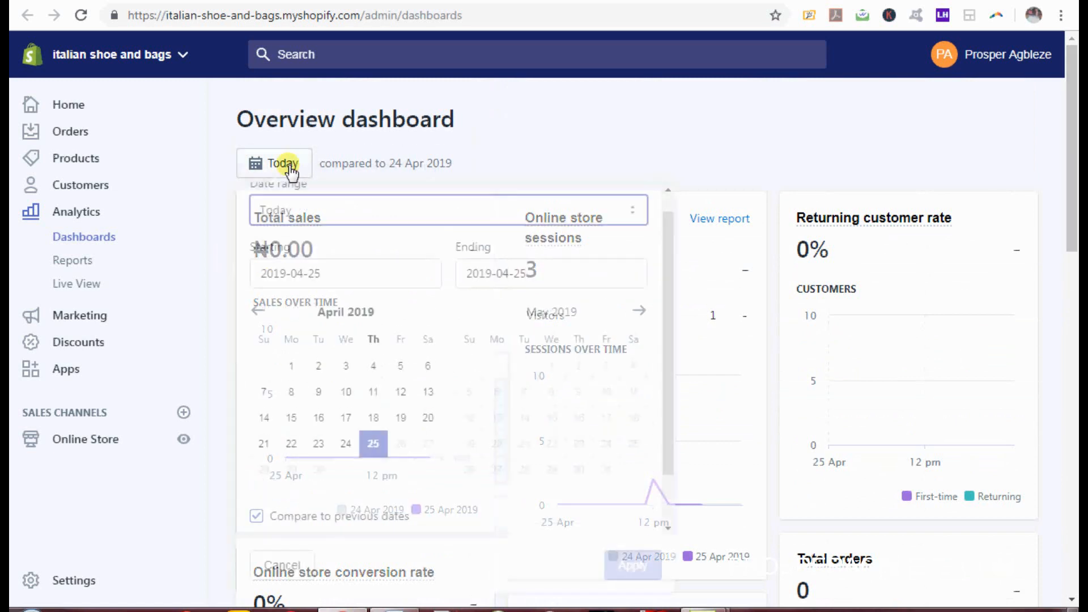
click(531, 124)
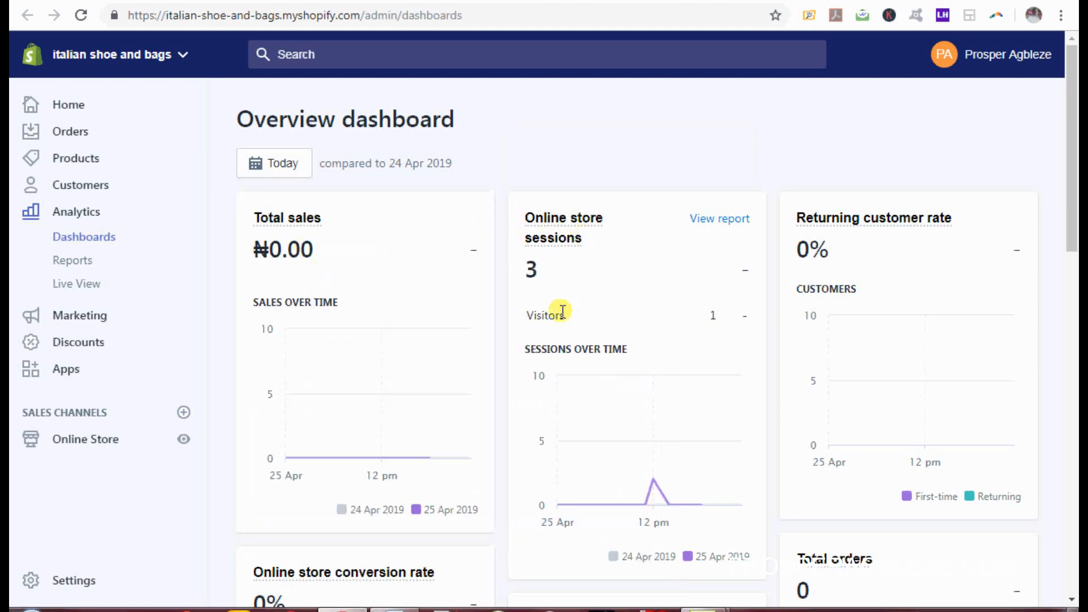
drag(1073, 198, 1077, 313)
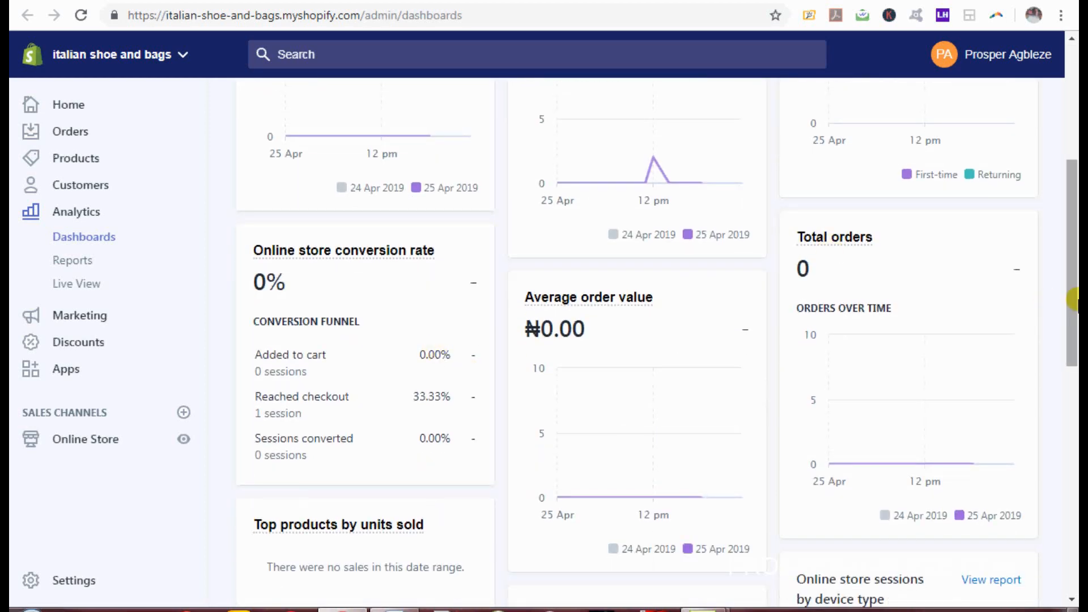
drag(1073, 300, 1078, 245)
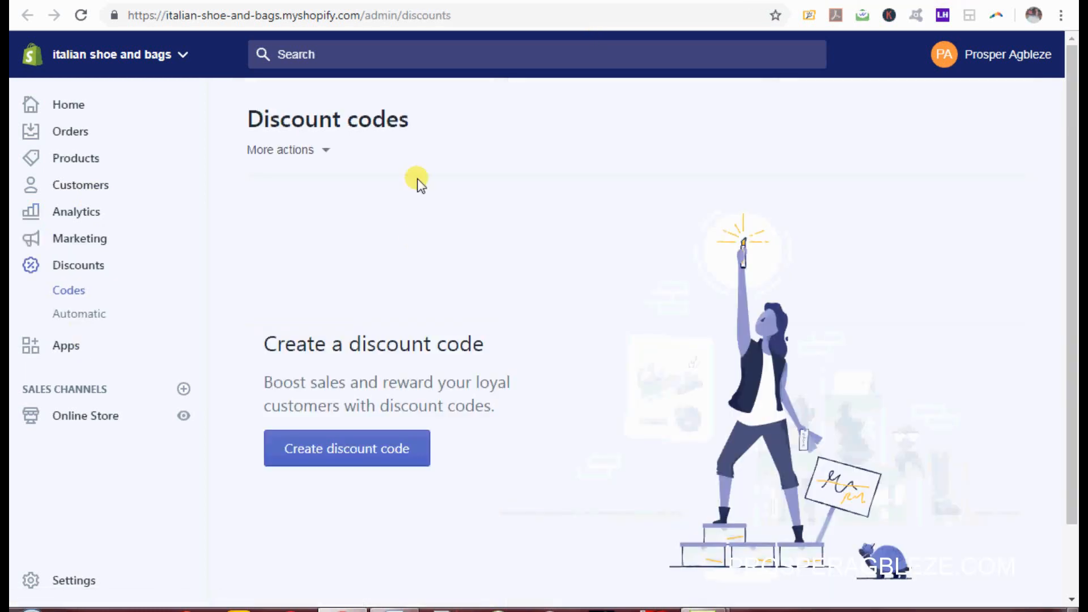
Step: Begin a discount from Create discount code and auto-generate a random code for it
scroll(1073, 164, down, 1)
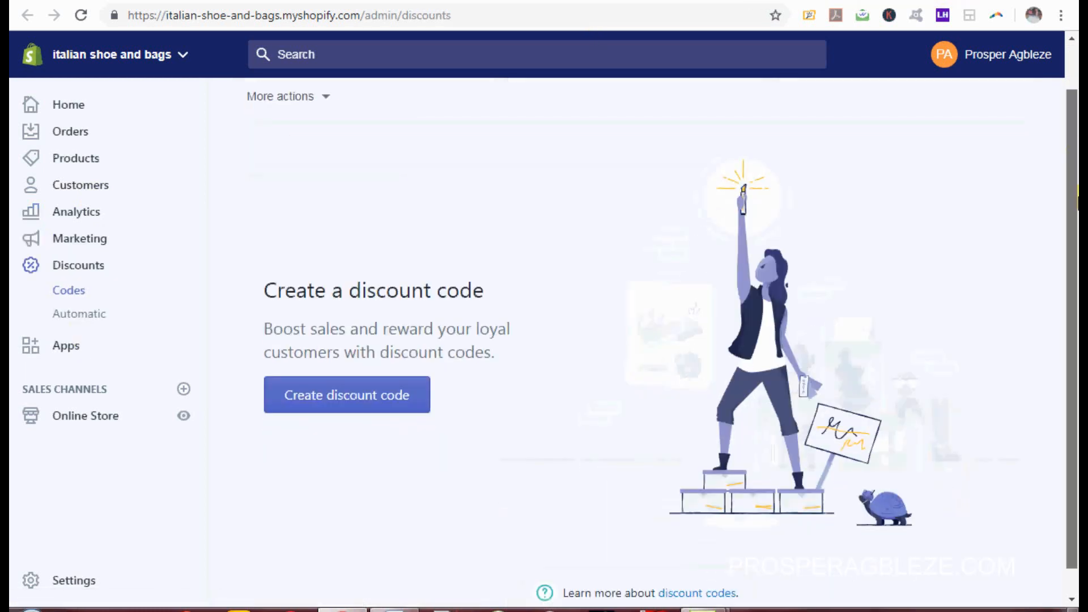
scroll(1077, 139, up, 1)
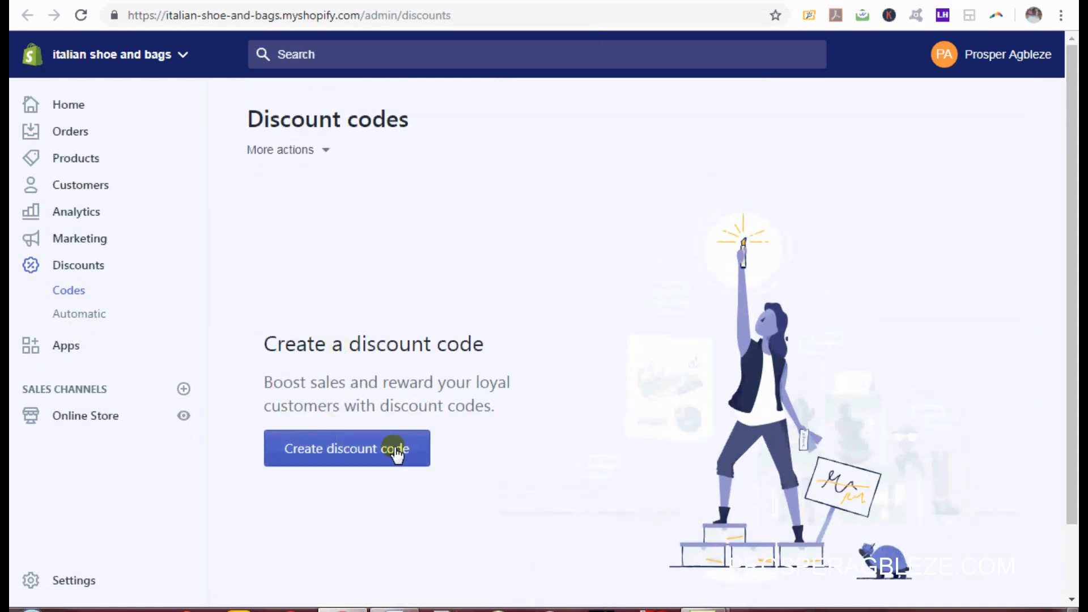
click(334, 466)
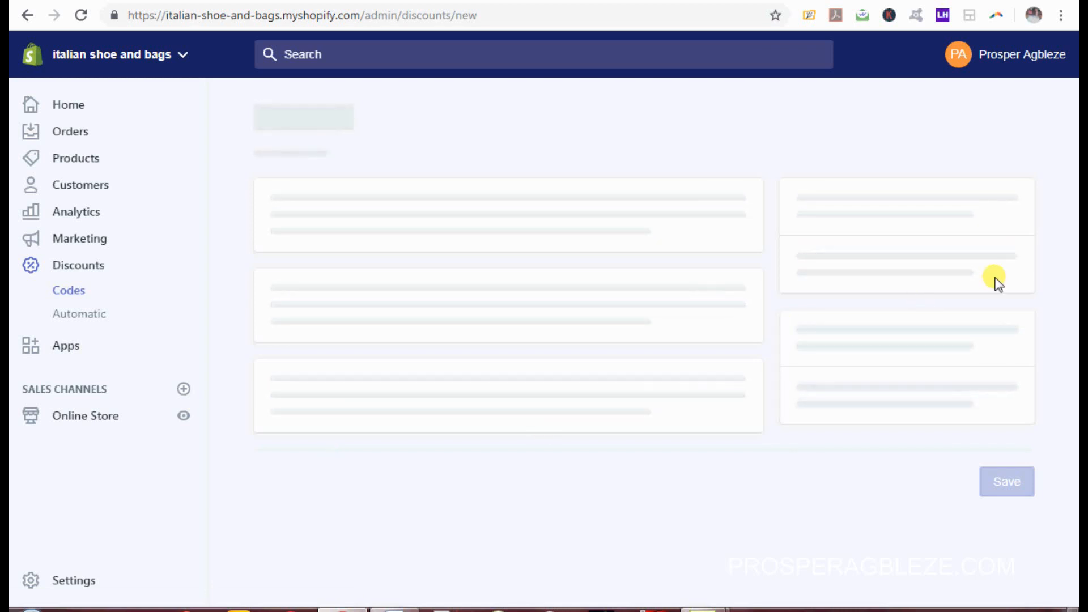
right_click(849, 611)
click(890, 586)
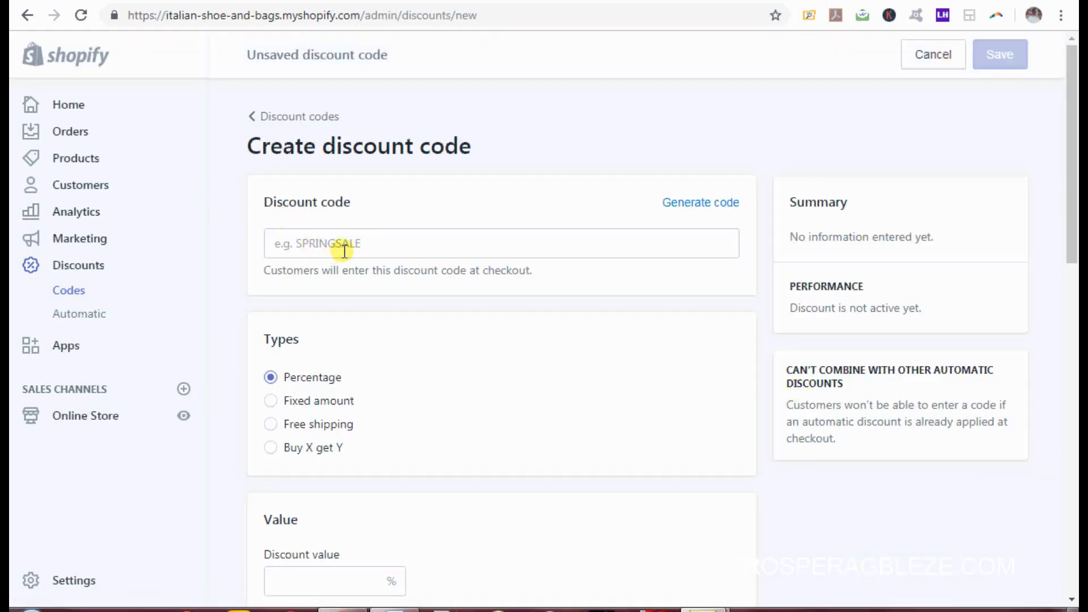
click(706, 204)
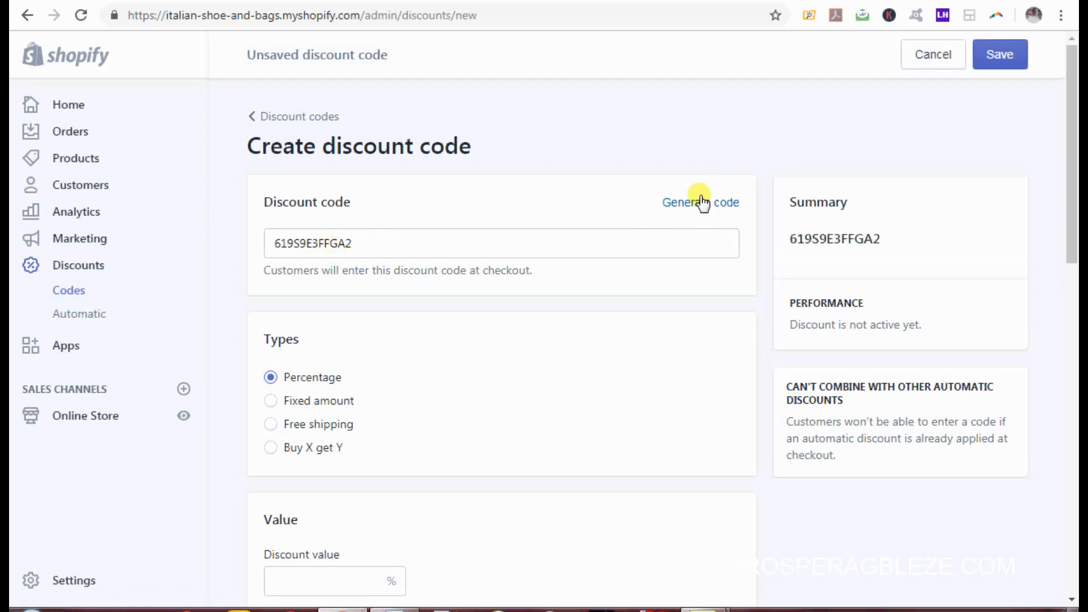
click(703, 205)
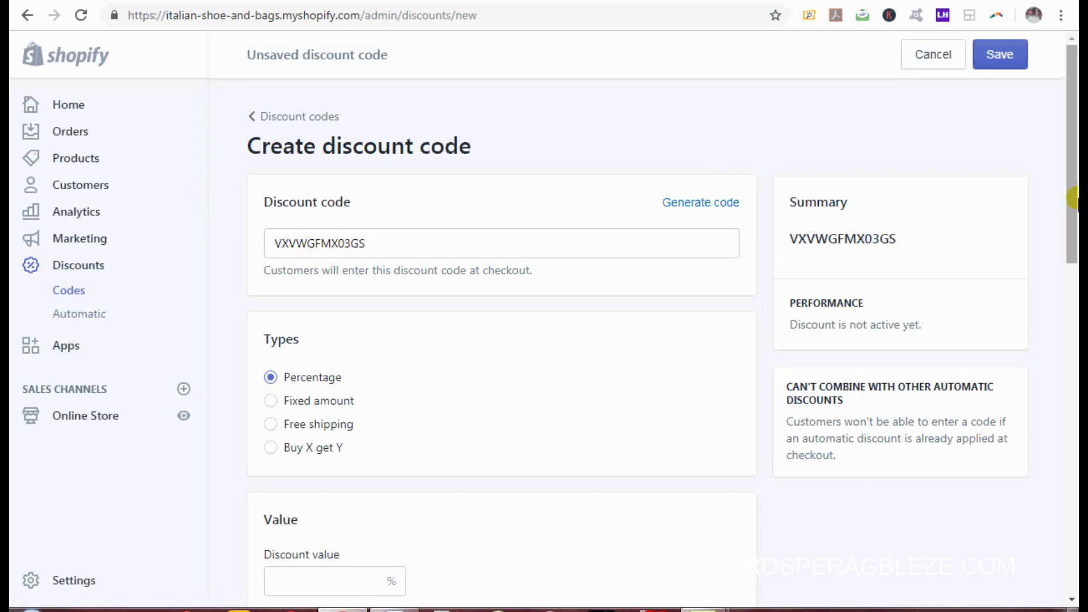
drag(1073, 189, 1077, 284)
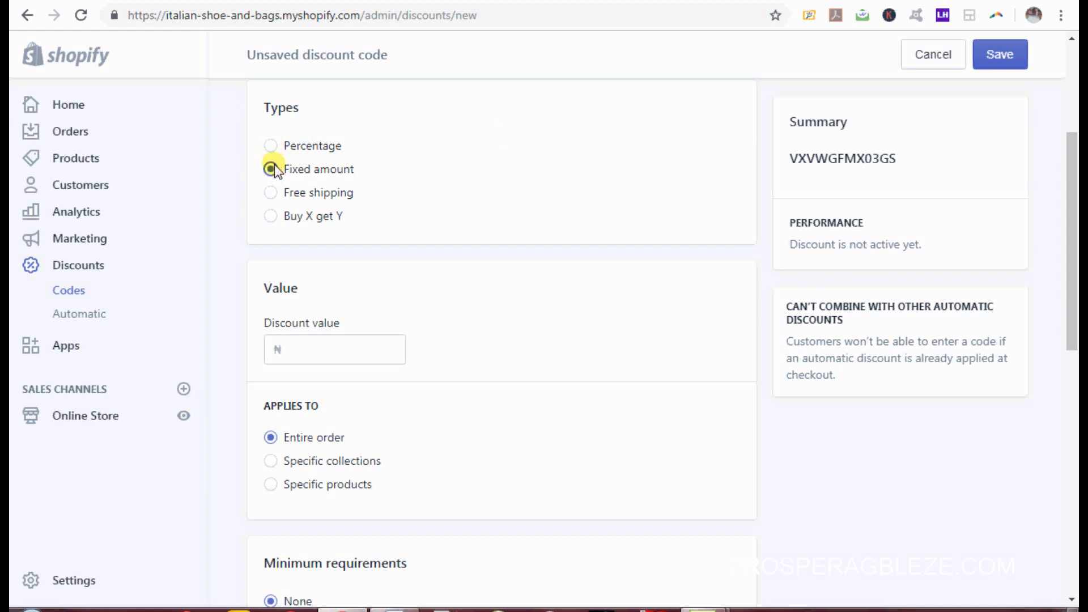
Step: Make the discount 5% percentage off, applied to specific collections
click(270, 193)
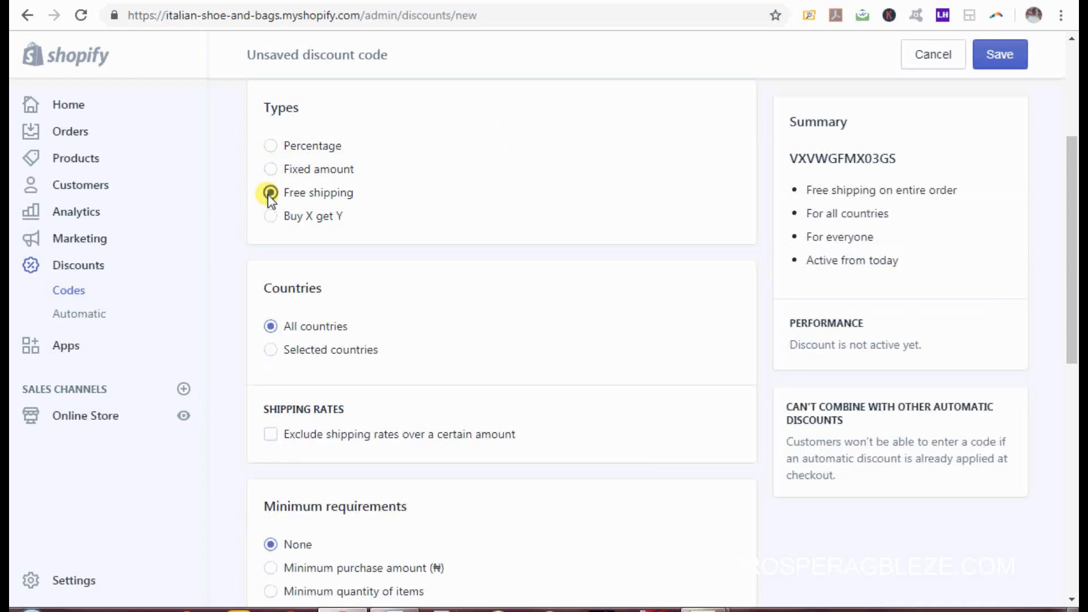
click(273, 147)
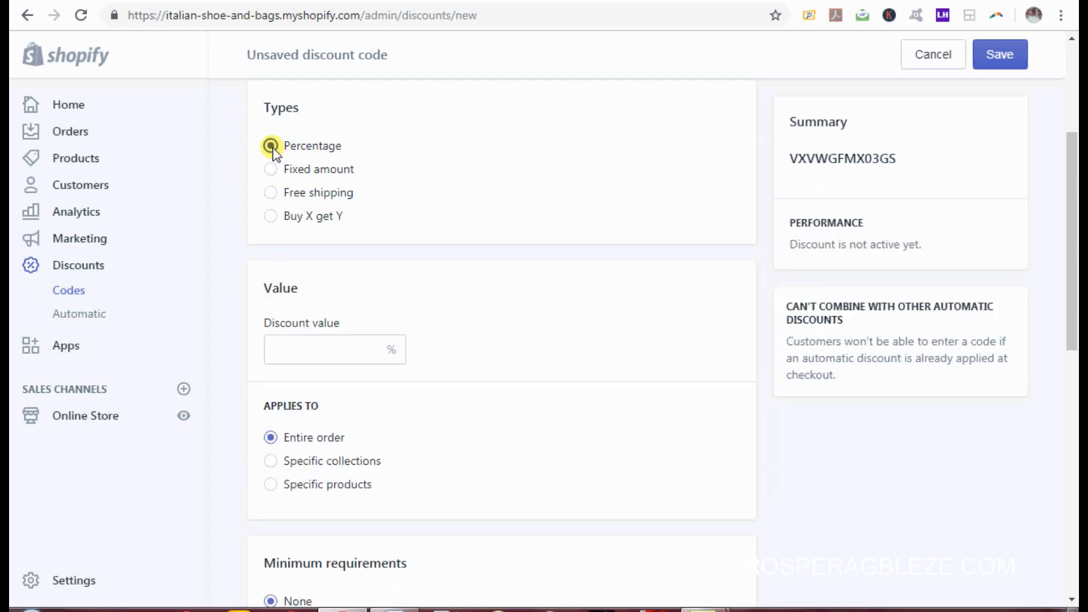
click(339, 345)
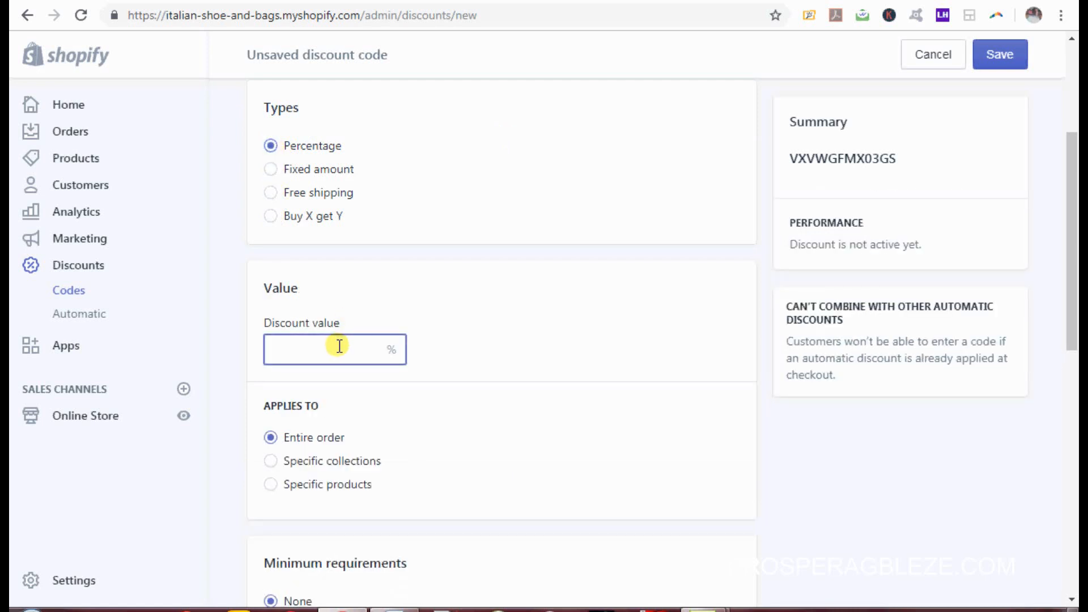
text(5)
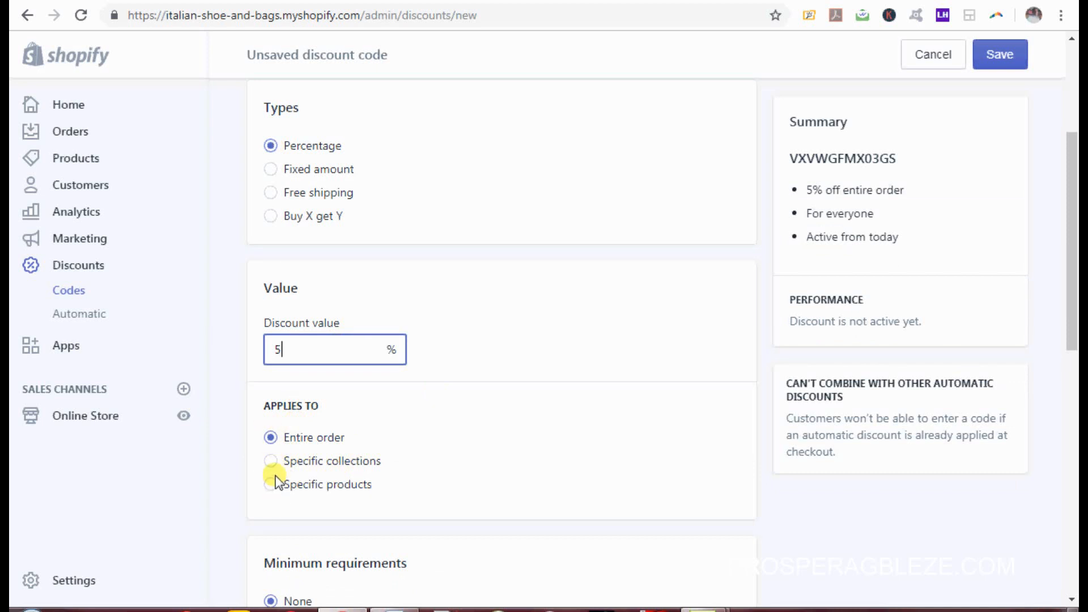
drag(1073, 293, 1074, 377)
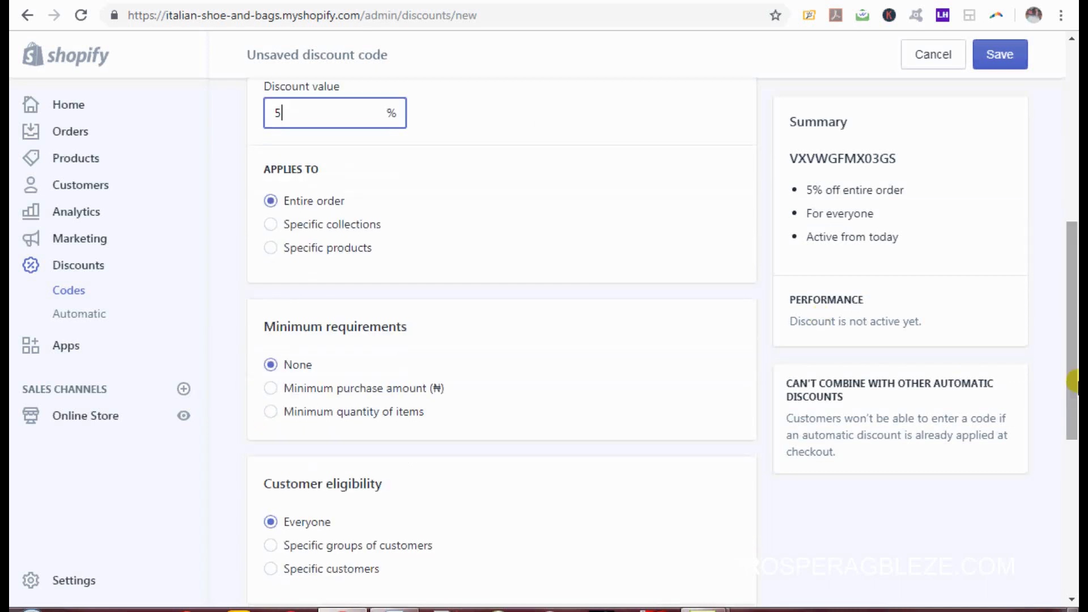
click(271, 226)
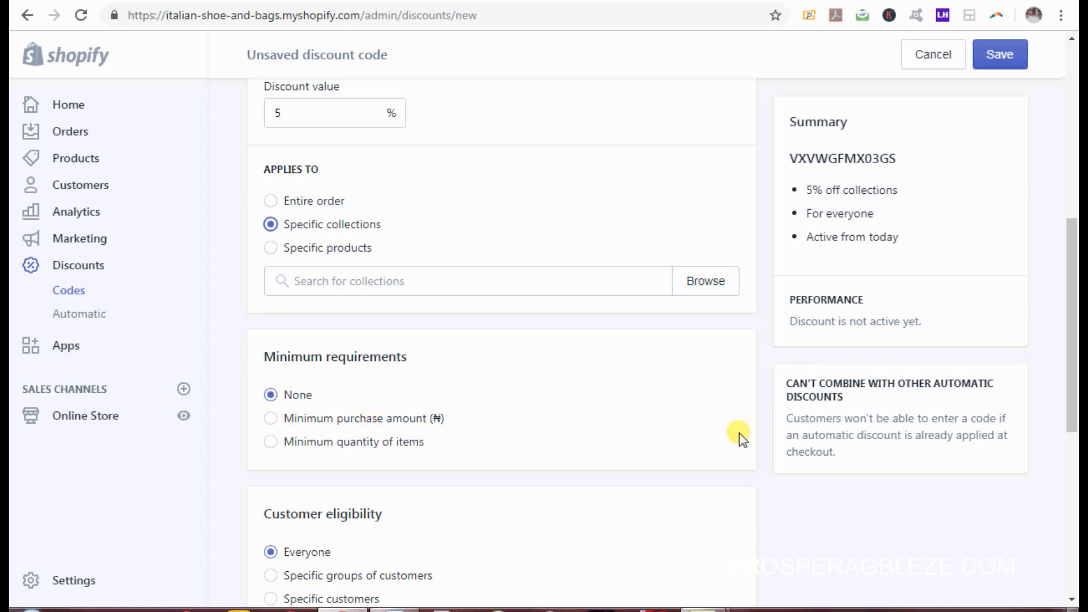
drag(1074, 364, 1077, 476)
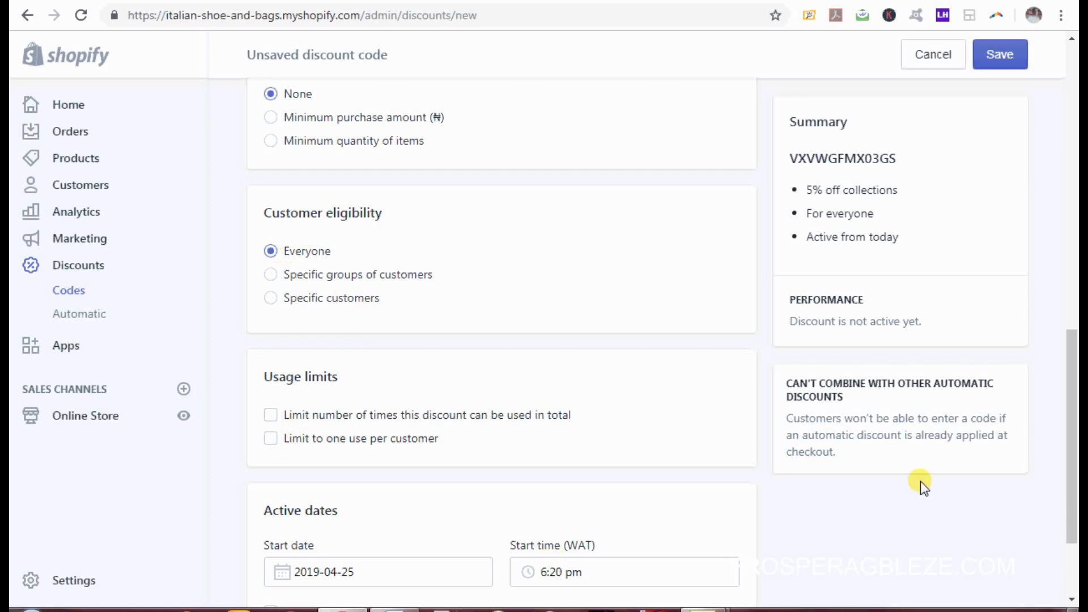
drag(1071, 408, 1077, 472)
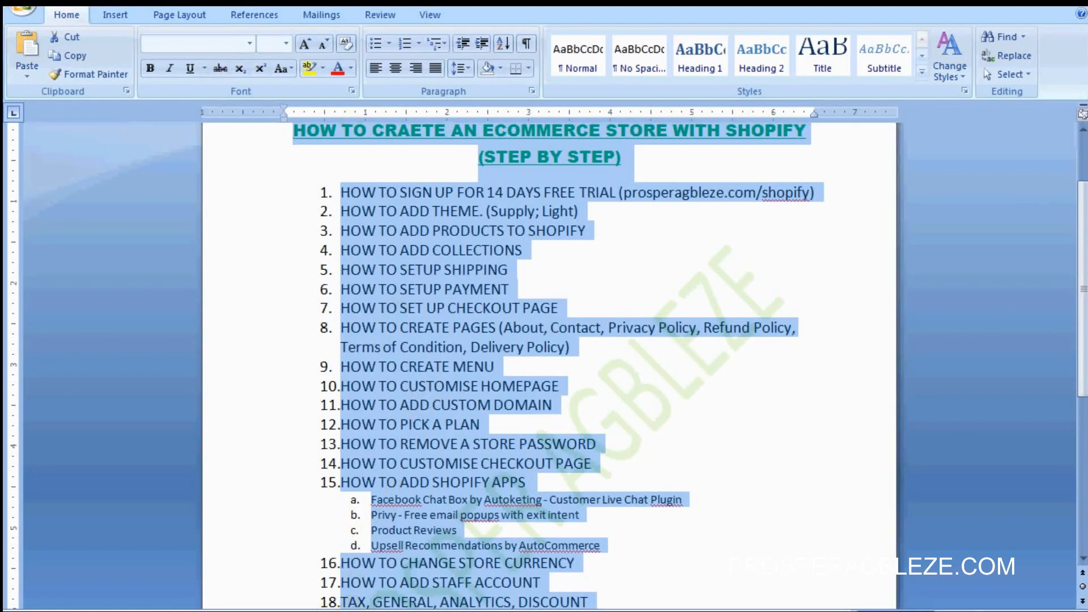
Step: Load the store's myshopify URL in the private Opera window
click(409, 539)
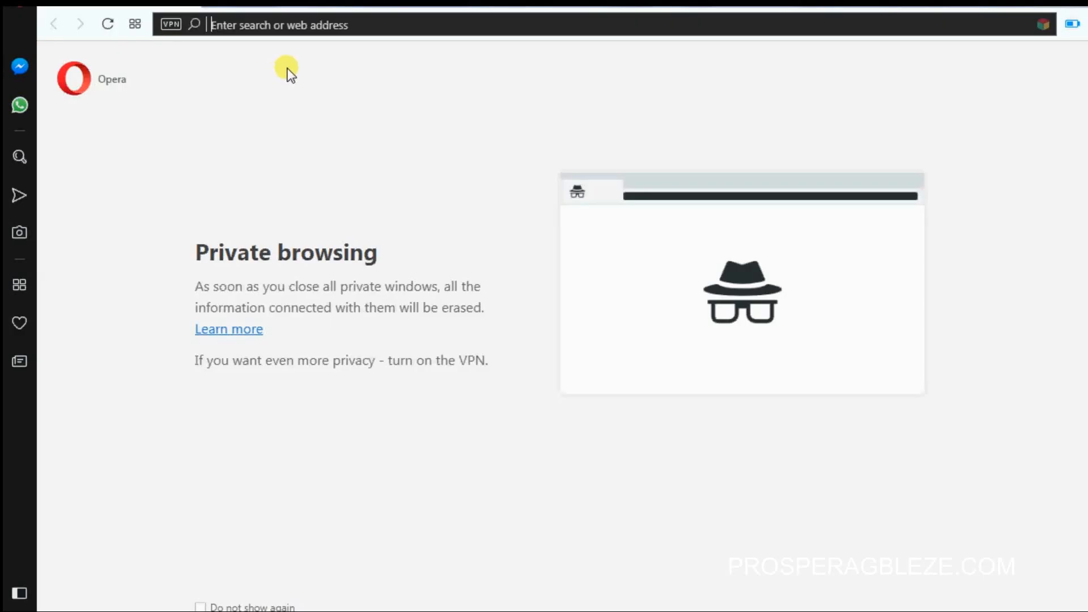
text(https://italian-shoe-and-bags.myshopify.com/)
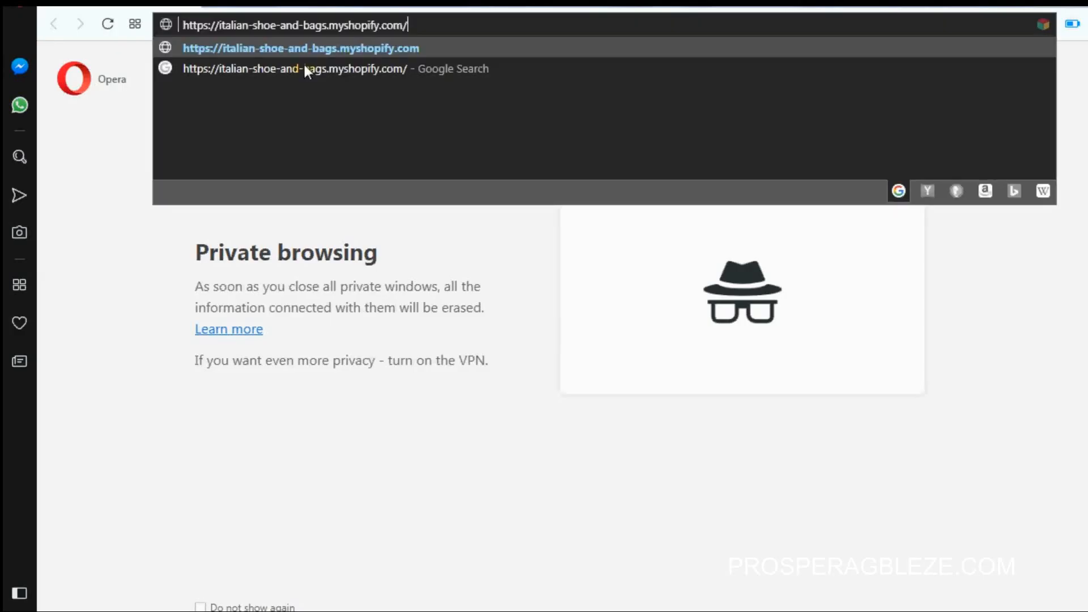
key(Return)
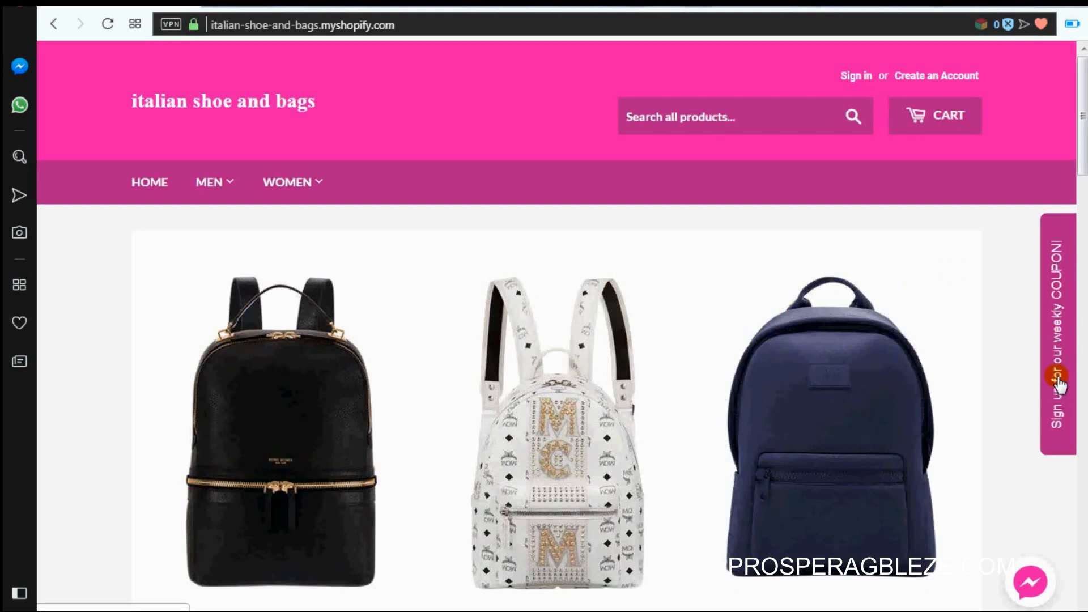
Step: Preview the weekly COUPON signup popup and then close it
click(1056, 355)
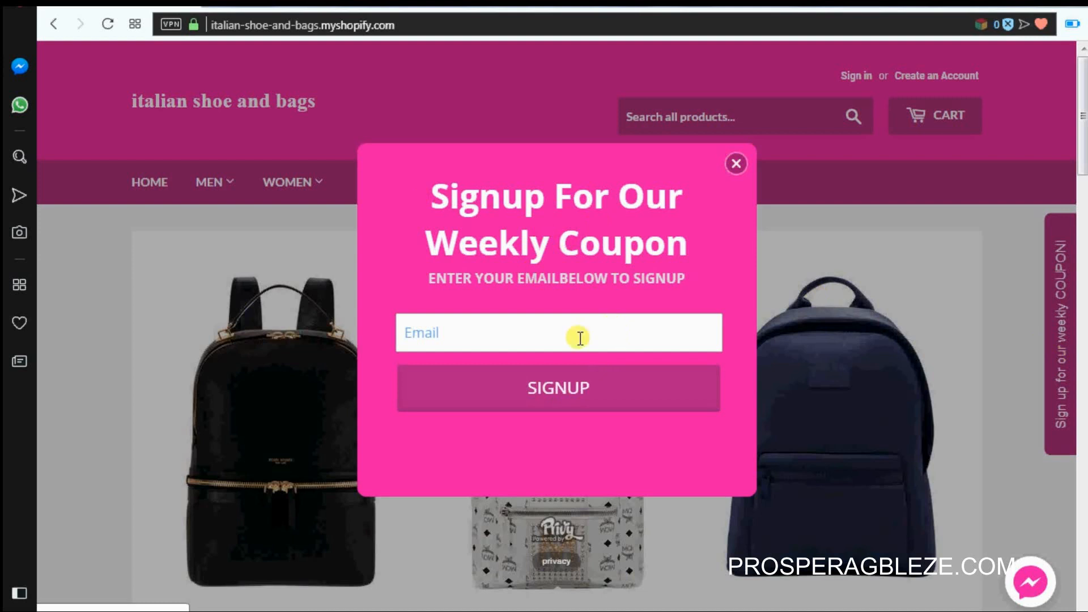
click(736, 164)
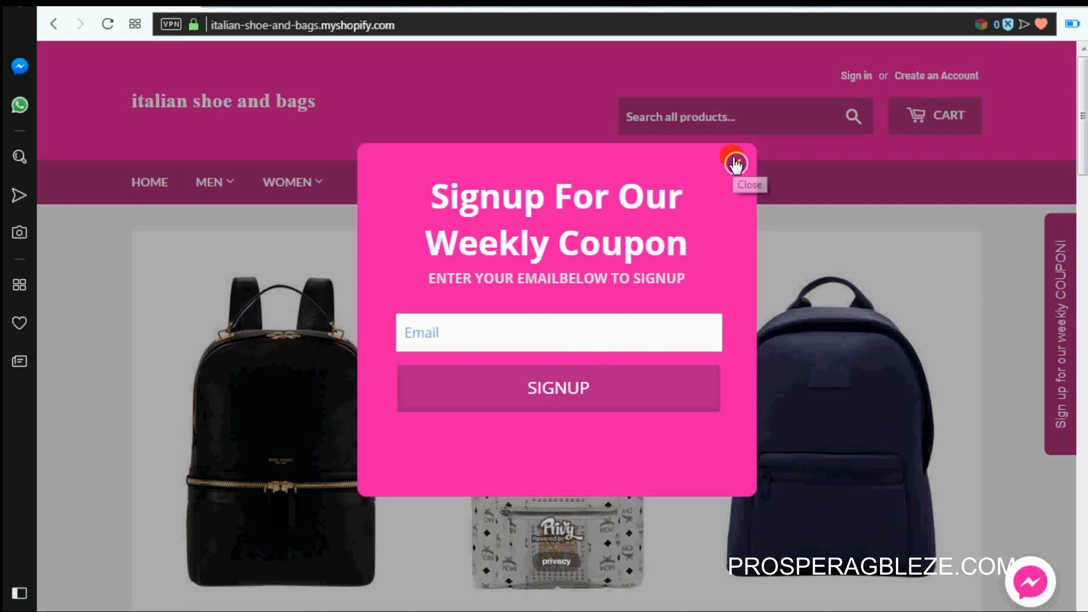
click(736, 164)
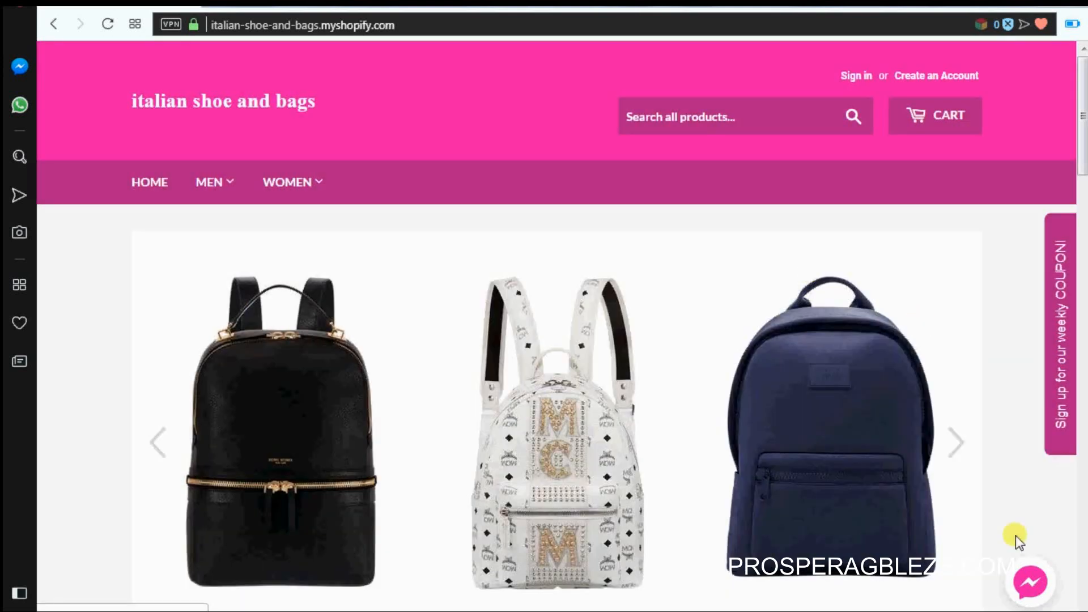
Step: Bring up the Messenger chat greeting 'Hi! How can we help you?'
click(1033, 584)
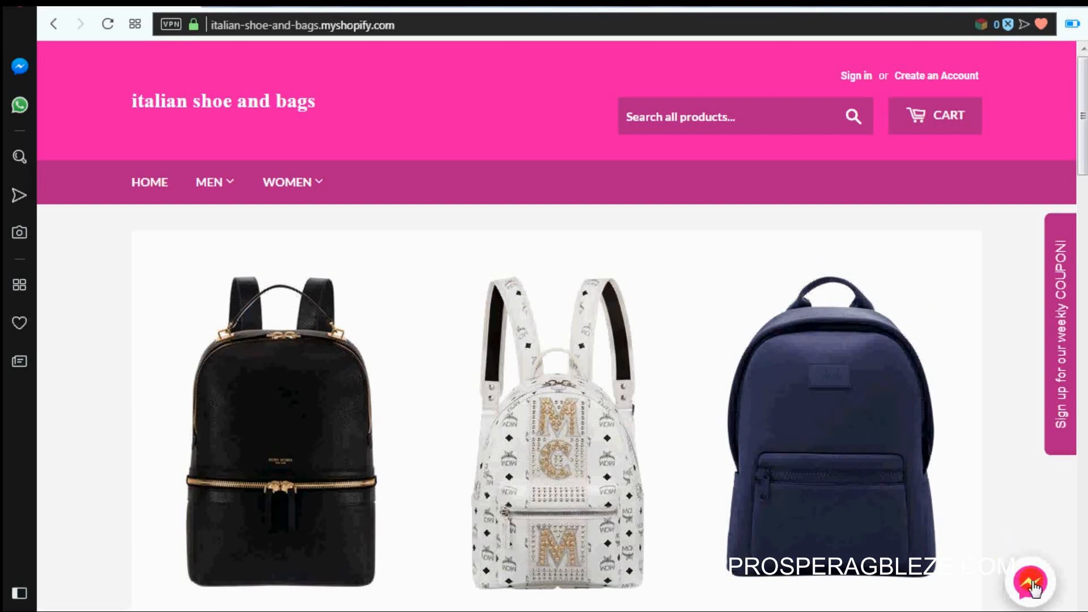
click(1034, 584)
click(1030, 581)
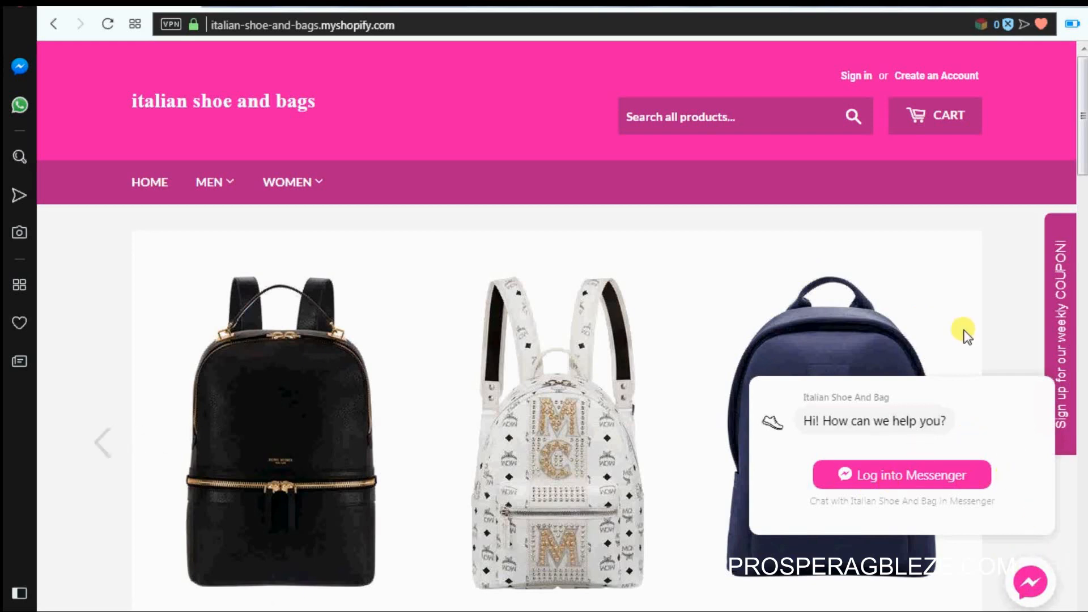
Step: Close the Messenger chat and dismiss the 'LEAVING???' 20% discount popup
drag(1083, 171, 1083, 143)
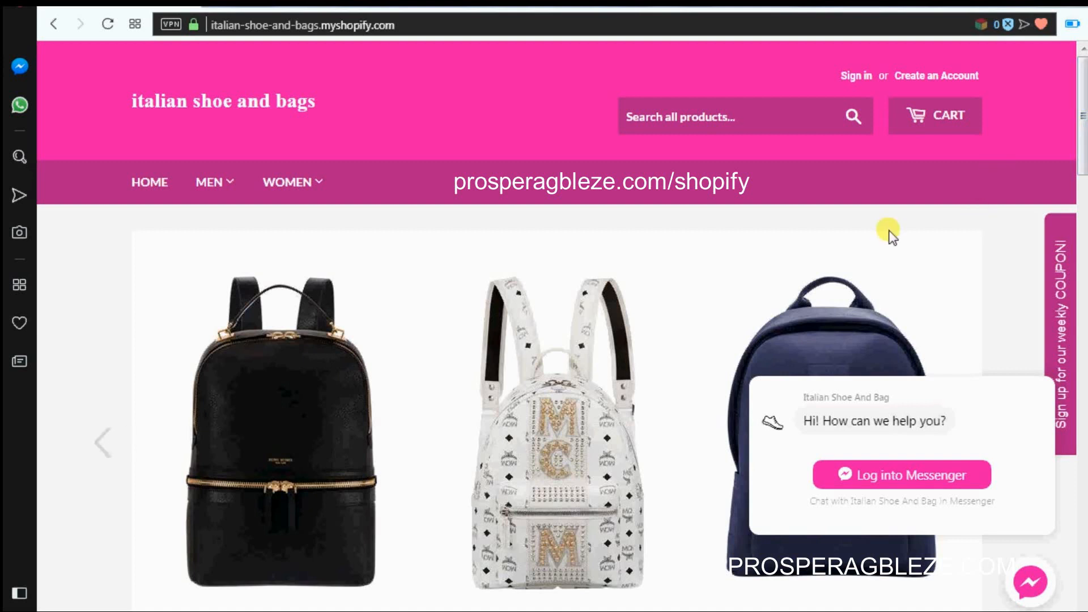
click(1040, 594)
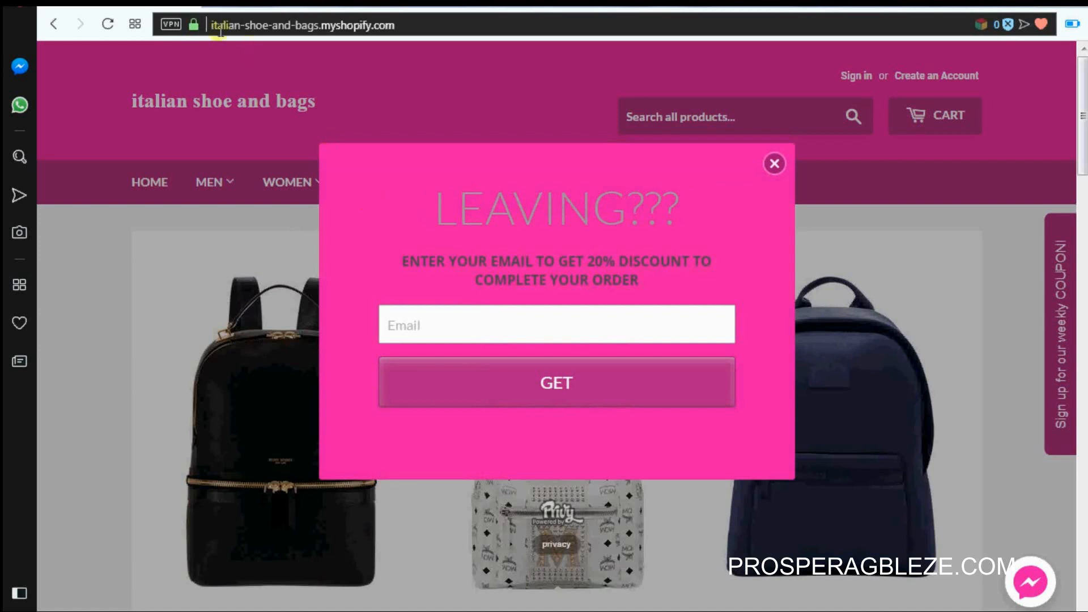
click(775, 165)
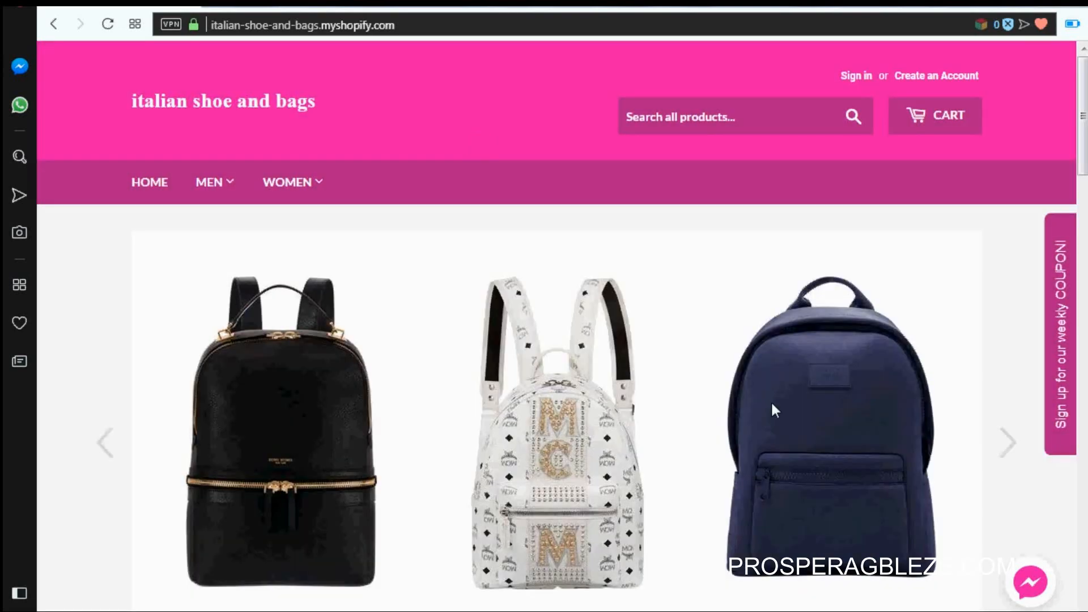